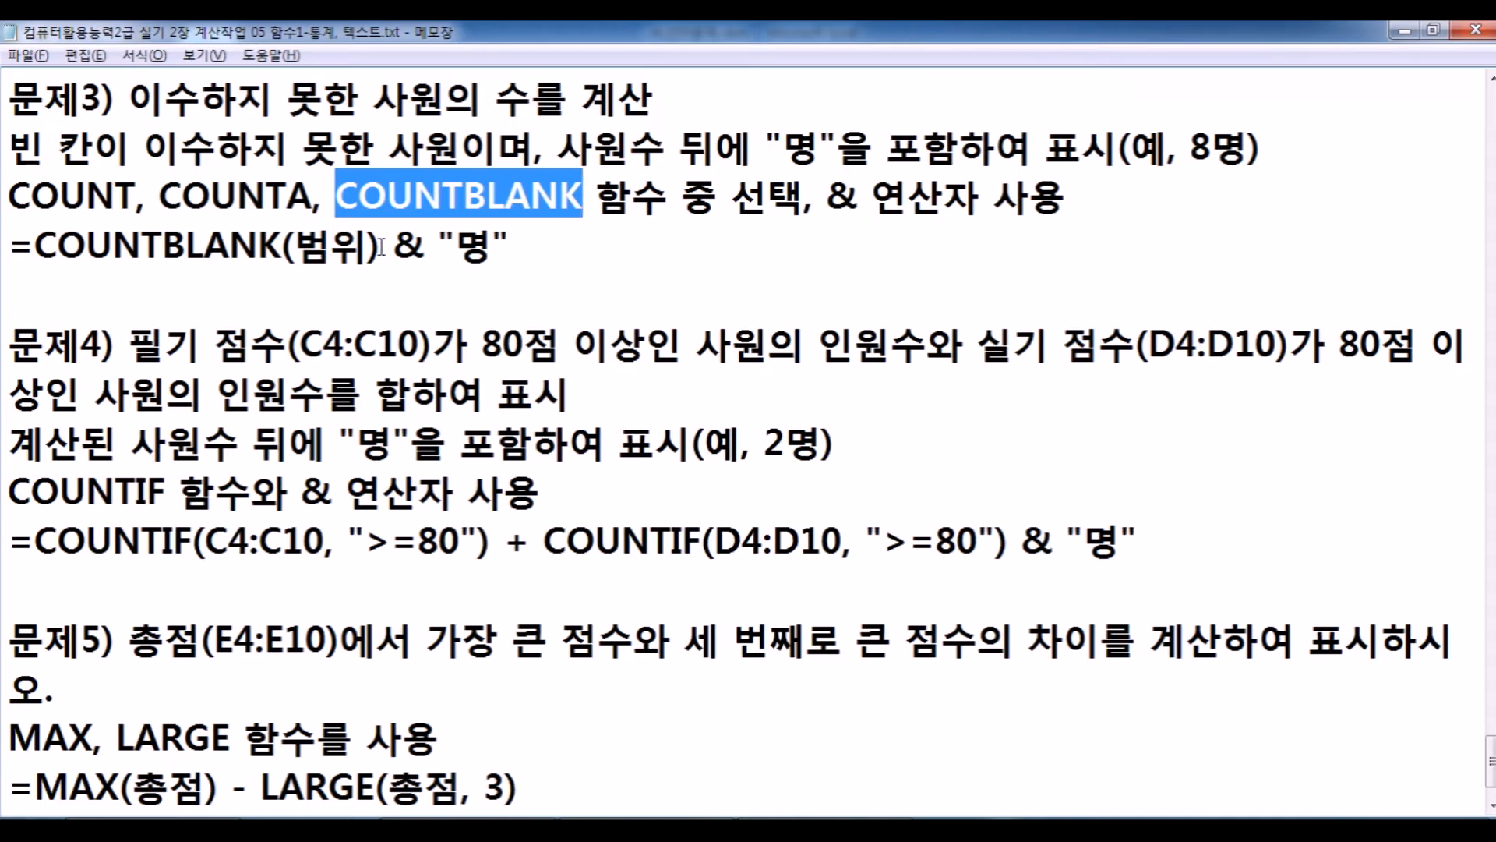
Switch from the notes to Excel and start a COUNTBLANK formula in C13, under 이수하지 못한 인원수.
{"action": "left_click_drag", "start_coordinate": [460, 248], "coordinate": [481, 243]}
{"action": "left_click", "coordinate": [406, 278]}
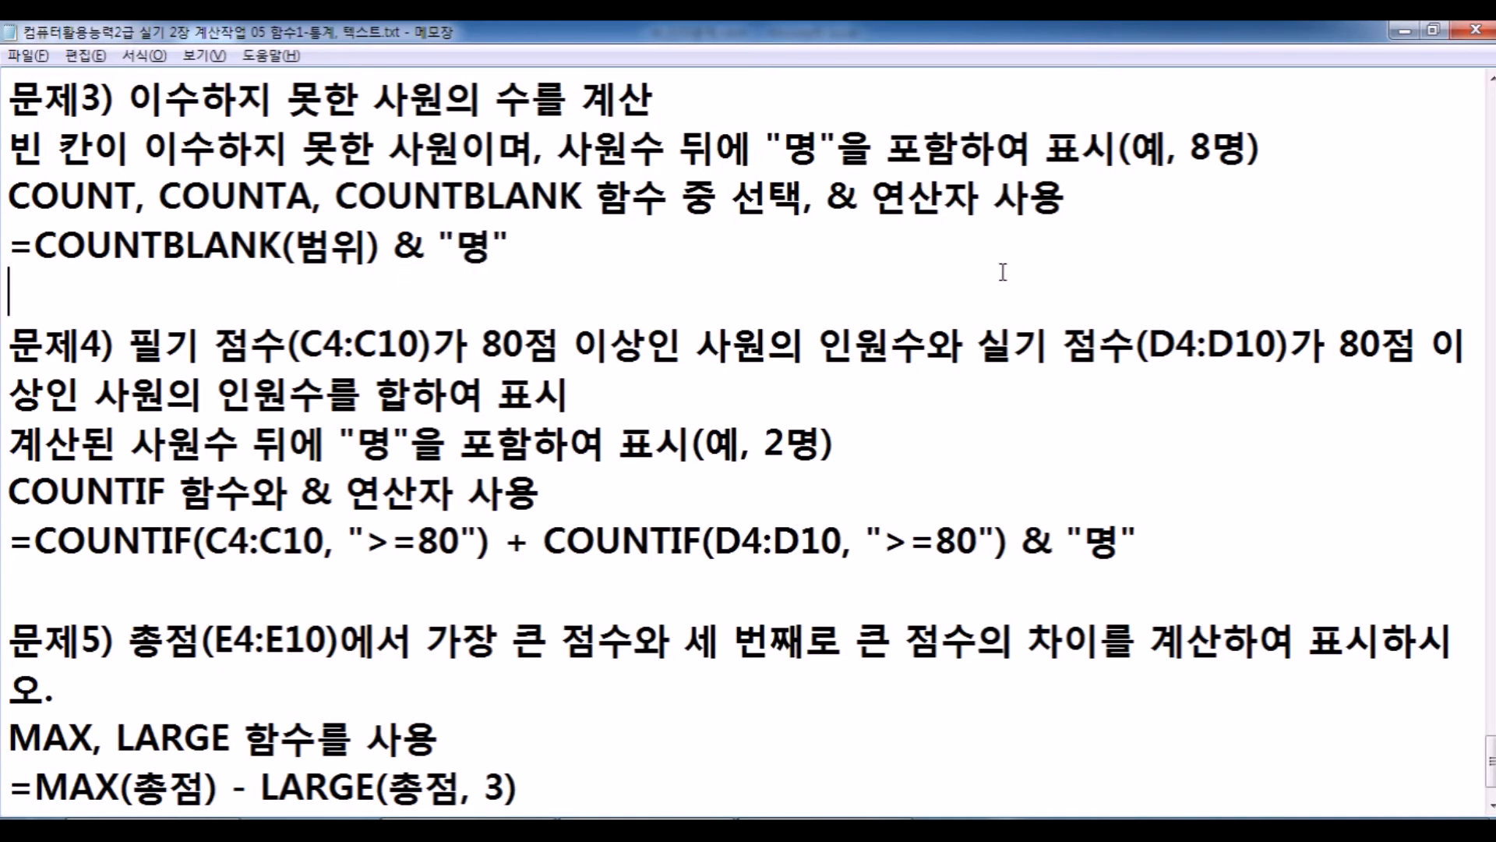
{"action": "key", "text": "alt+Tab"}
{"action": "scroll", "coordinate": [800, 499], "scroll_direction": "down", "scroll_amount": 2}
{"action": "left_click", "coordinate": [608, 474]}
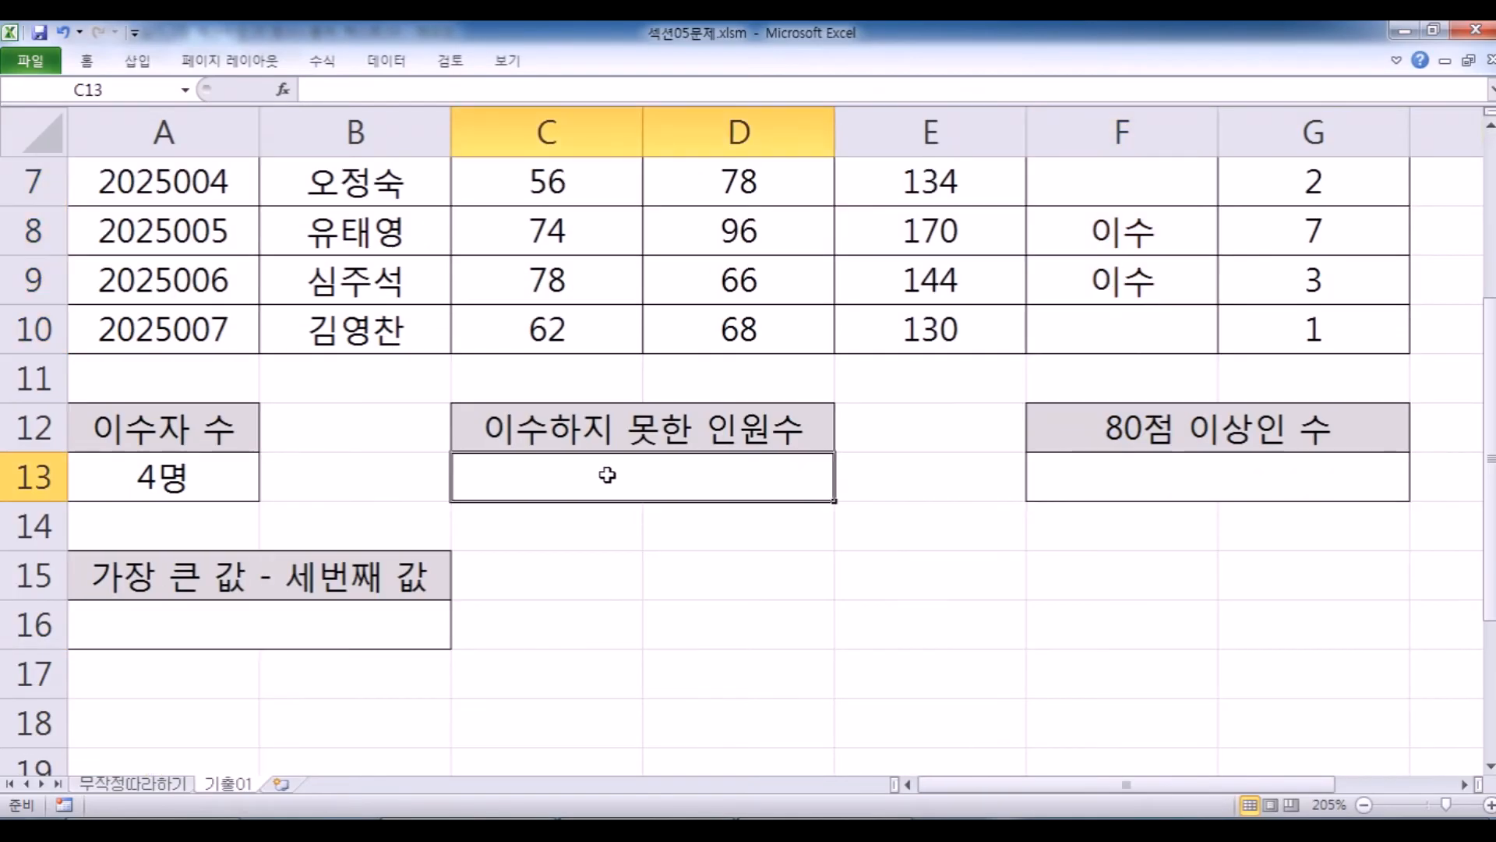
{"action": "type", "text": "=COUN"}
{"action": "key", "text": "Down"}
{"action": "key", "text": "Down"}
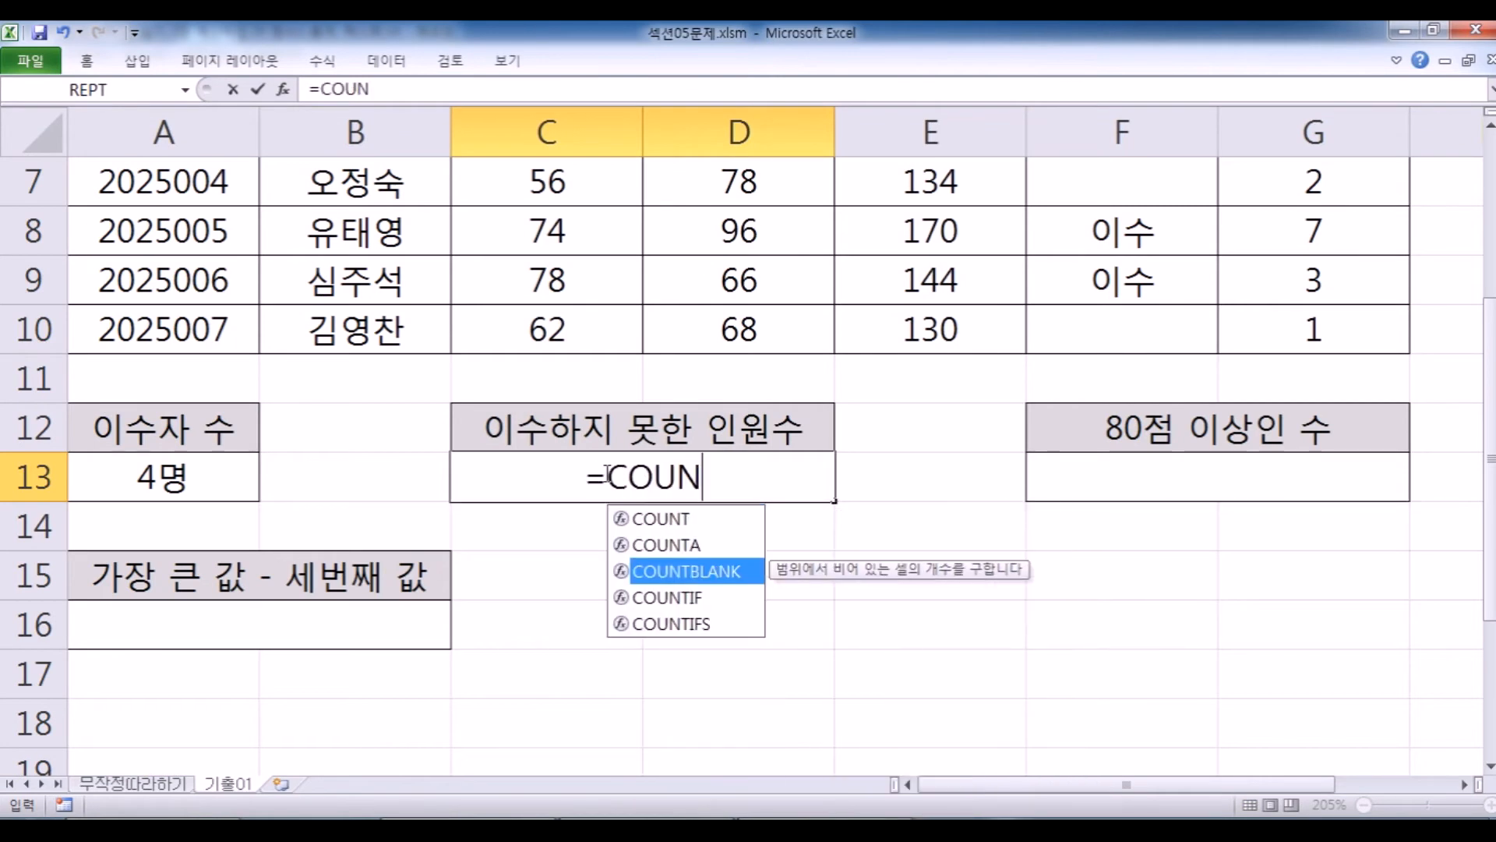
{"action": "key", "text": "Tab"}
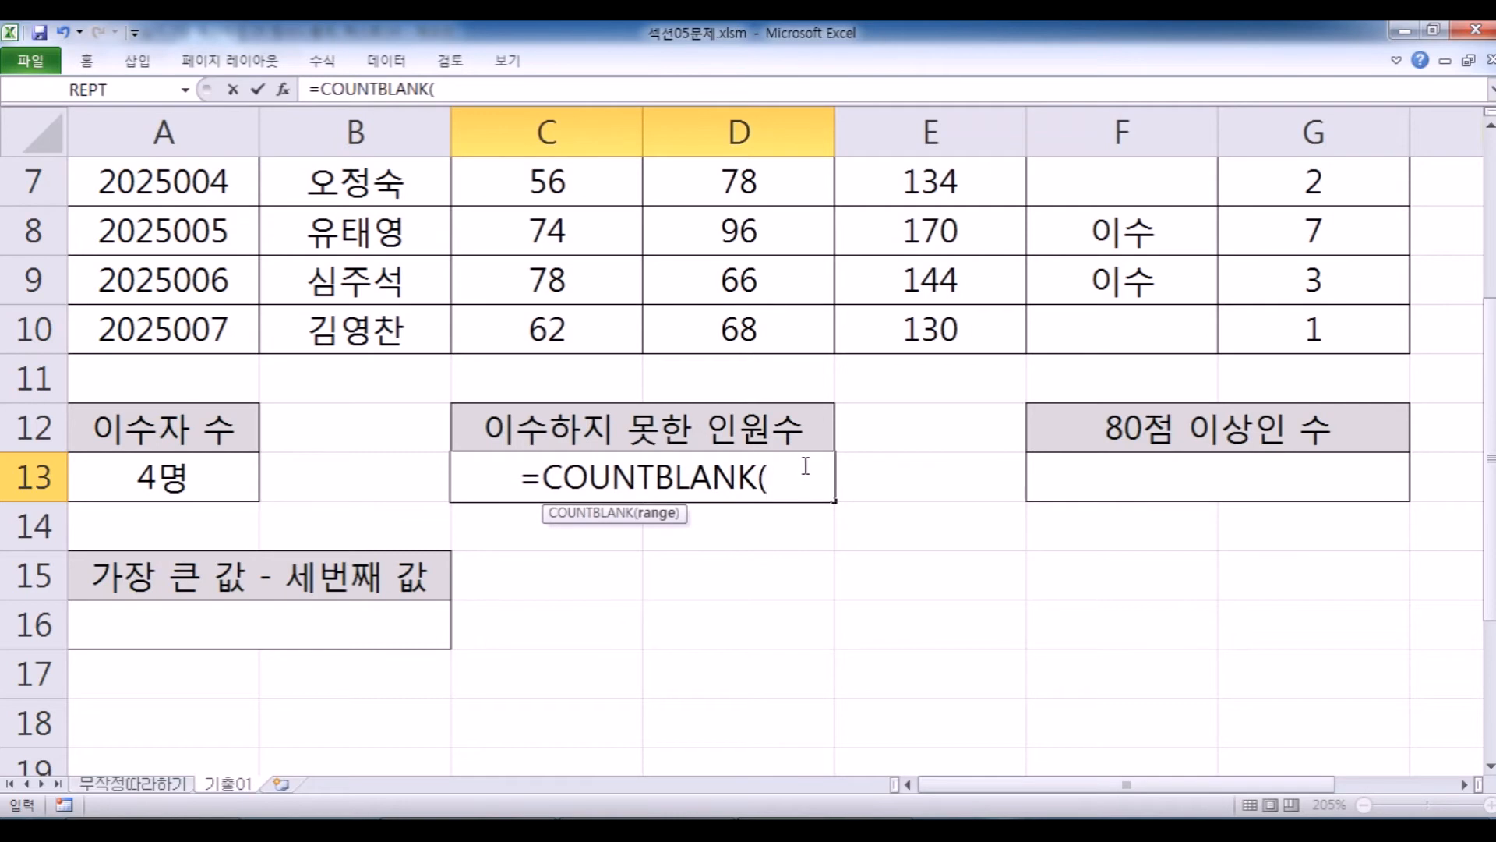
Give COUNTBLANK the 이수여부 range F4:F10 as its argument and close the parenthesis.
{"action": "scroll", "coordinate": [803, 466], "scroll_direction": "up", "scroll_amount": 2}
{"action": "left_click", "coordinate": [1085, 336]}
{"action": "left_click_drag", "start_coordinate": [1085, 337], "coordinate": [1052, 618]}
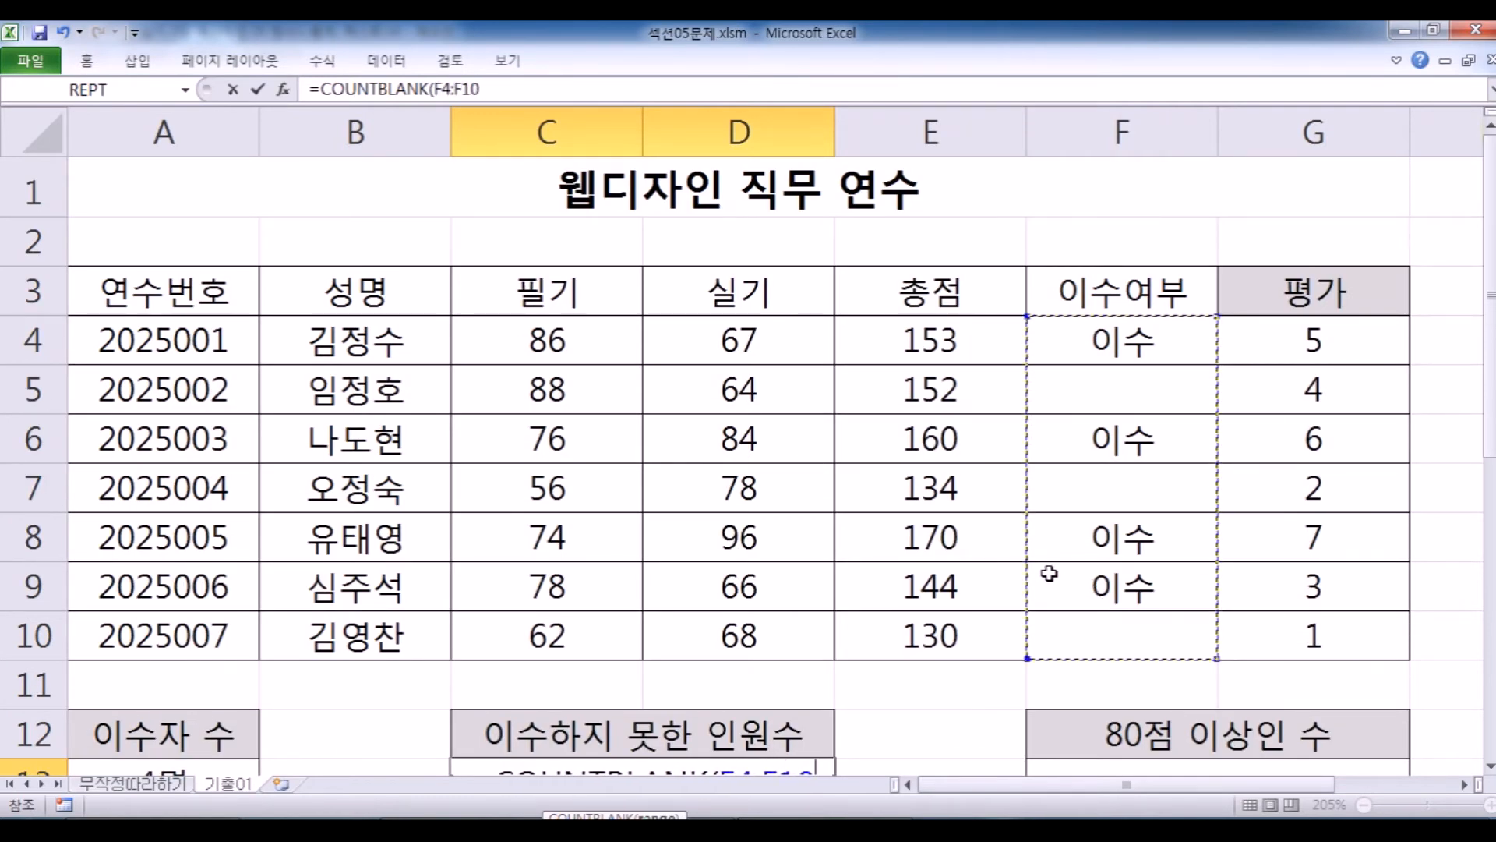
{"action": "scroll", "coordinate": [1048, 581], "scroll_direction": "down", "scroll_amount": 1}
{"action": "scroll", "coordinate": [1051, 573], "scroll_direction": "down", "scroll_amount": 1}
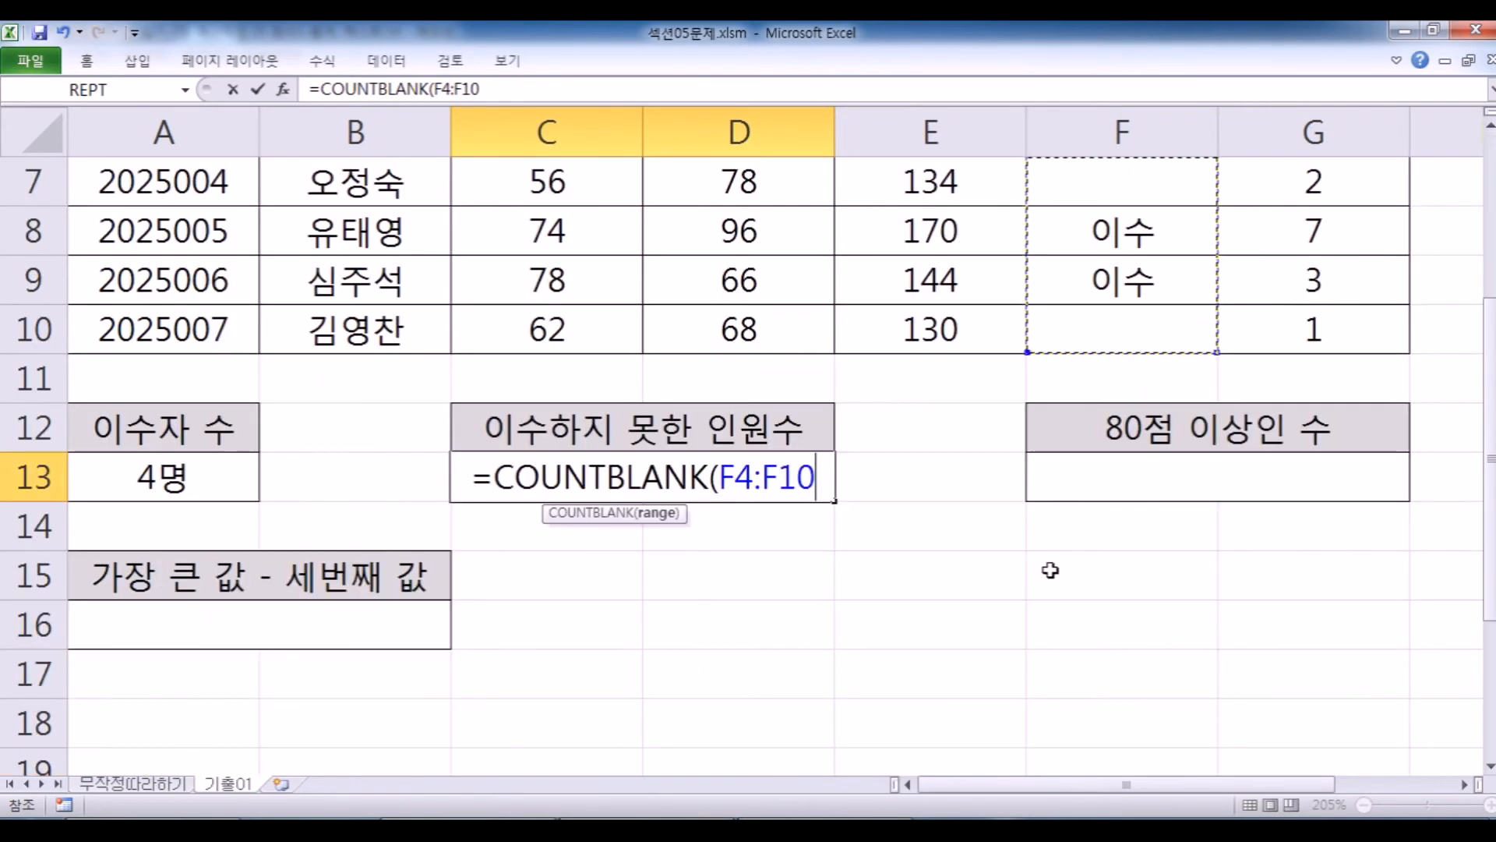
{"action": "type", "text": ","}
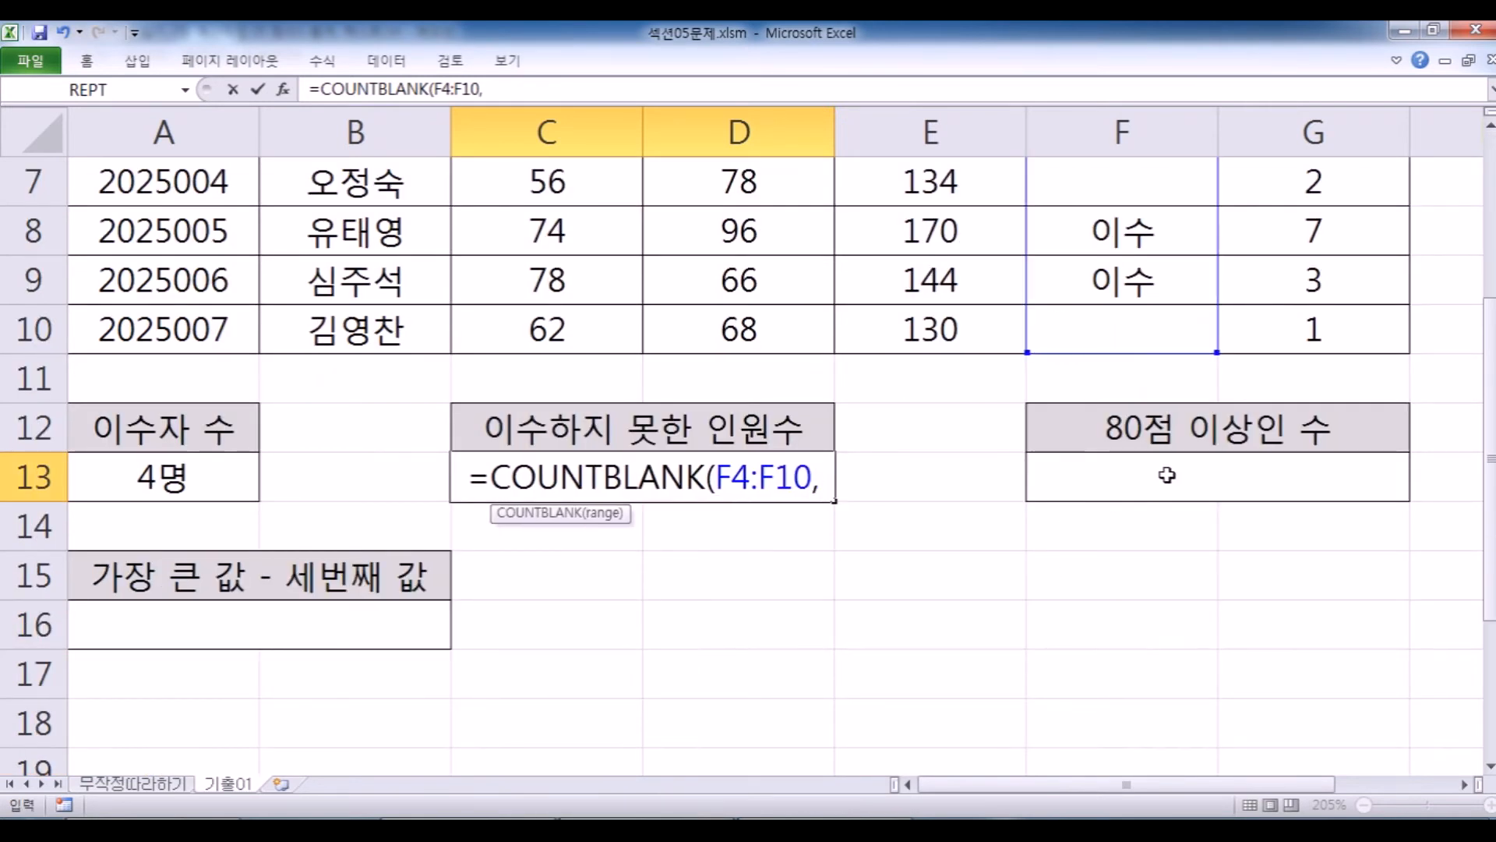
{"action": "key", "text": "BackSpace"}
{"action": "type", "text": ")"}
Append &"명" to the COUNTBLANK formula and enter it in C13.
{"action": "type", "text": "&\""}
{"action": "type", "text": "명"}
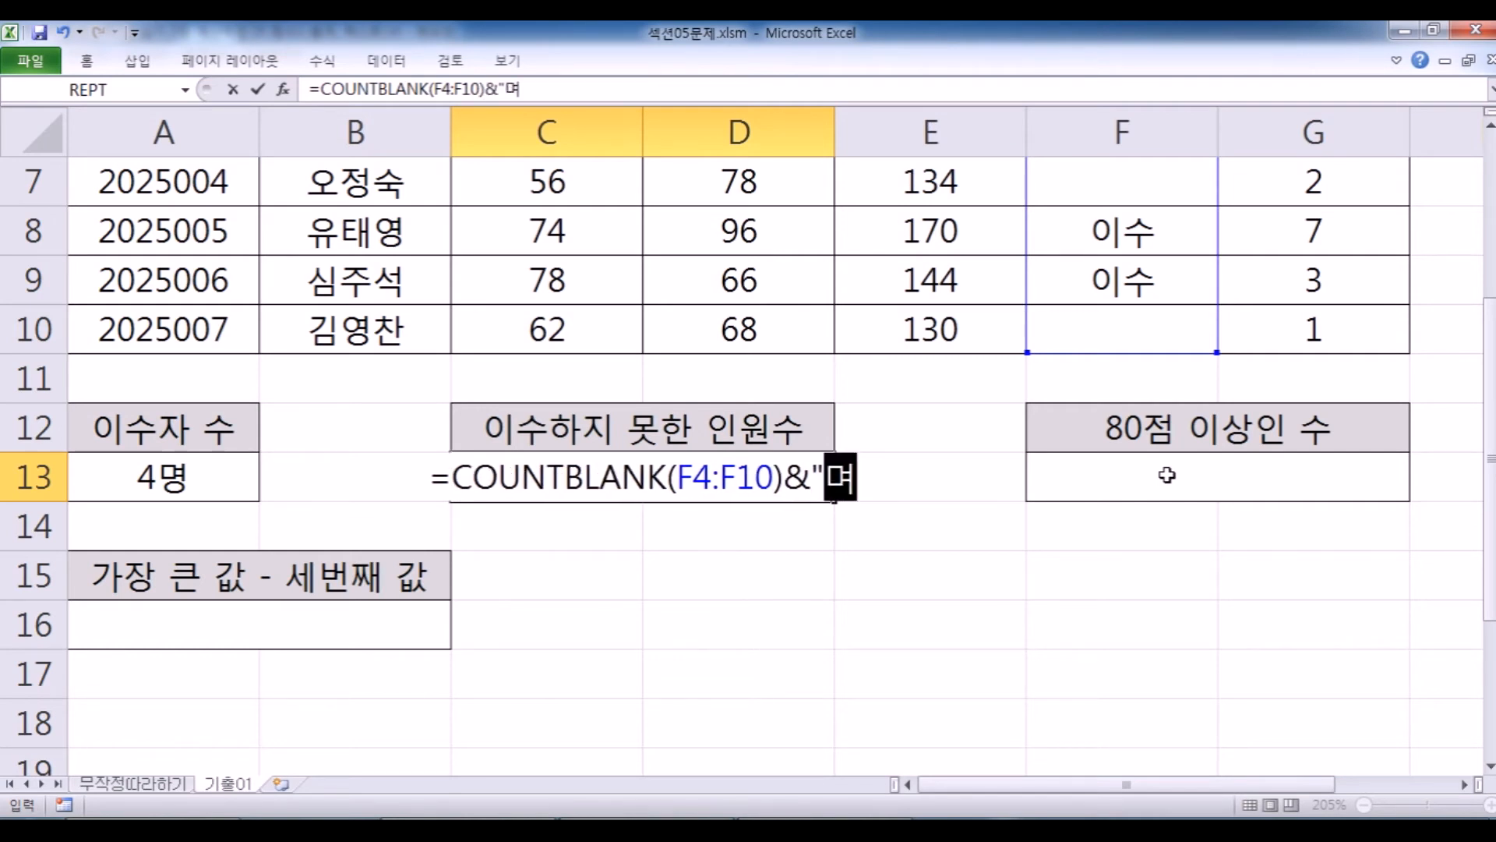
{"action": "key", "text": "Hangul_Hanja"}
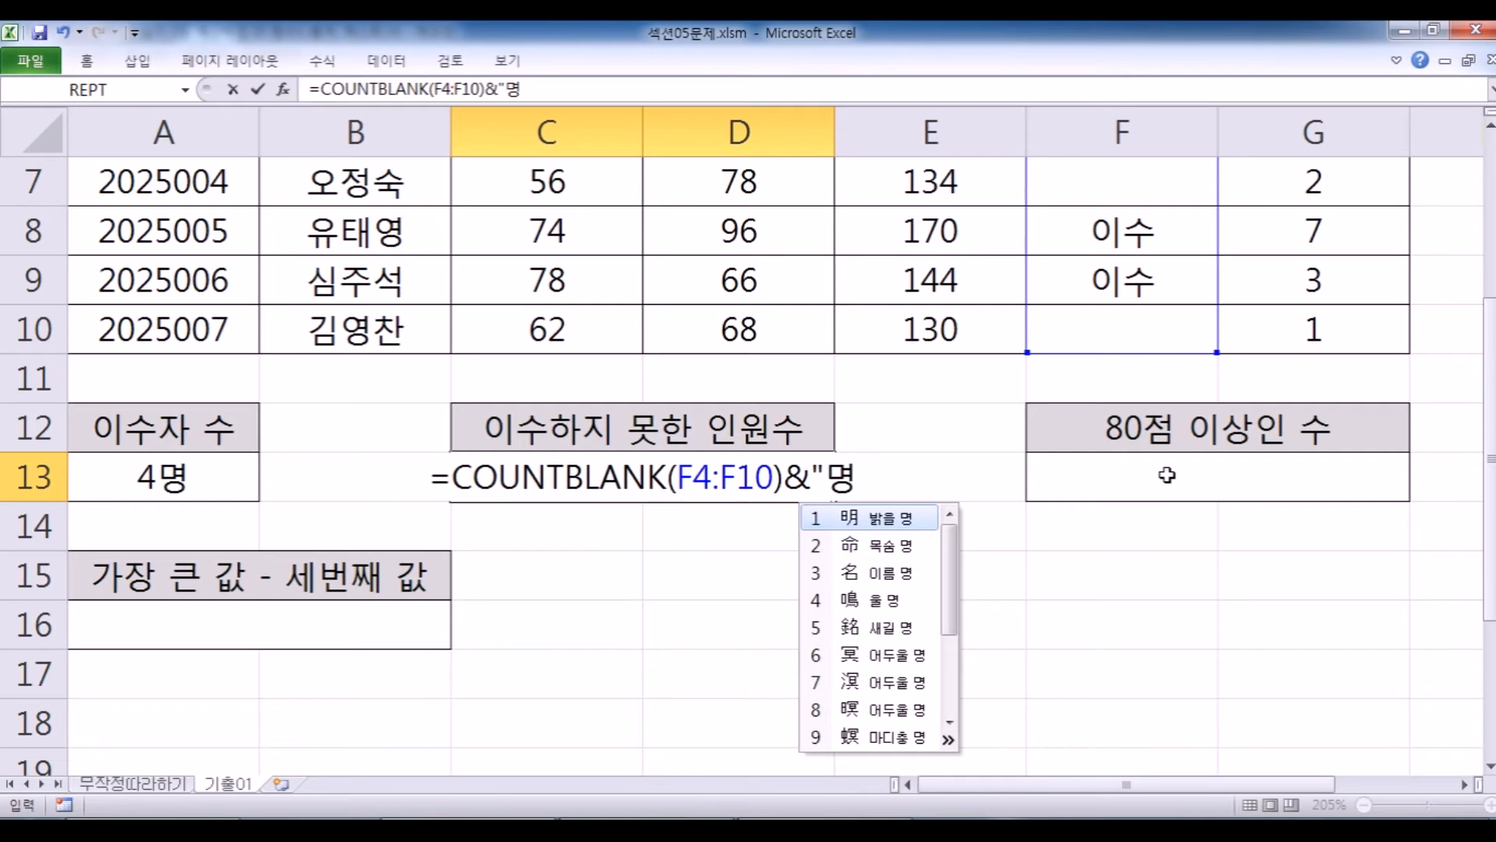
{"action": "key", "text": "Escape"}
{"action": "type", "text": "\""}
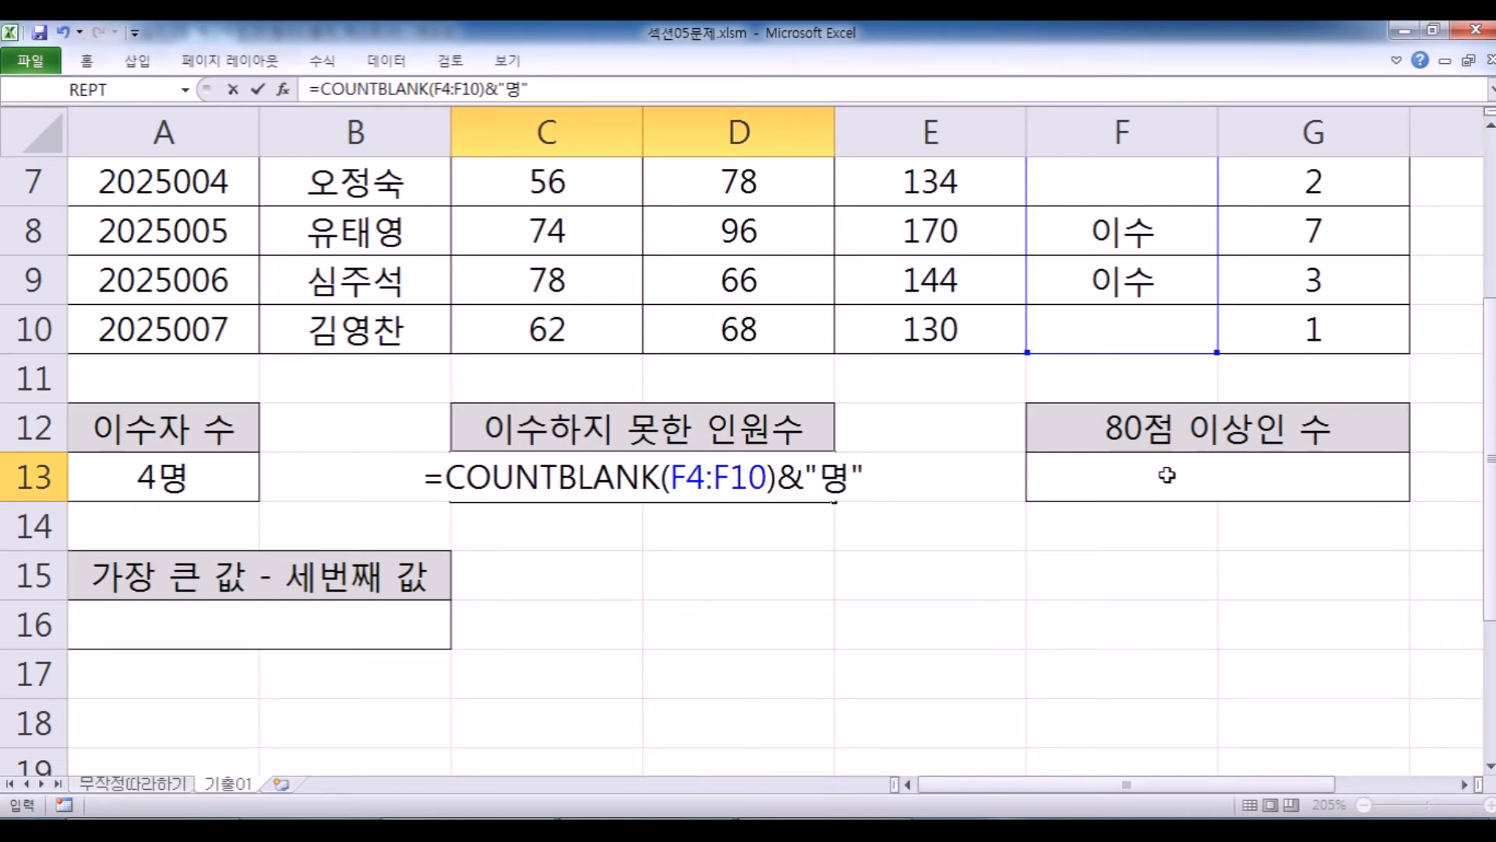
{"action": "key", "text": "Return"}
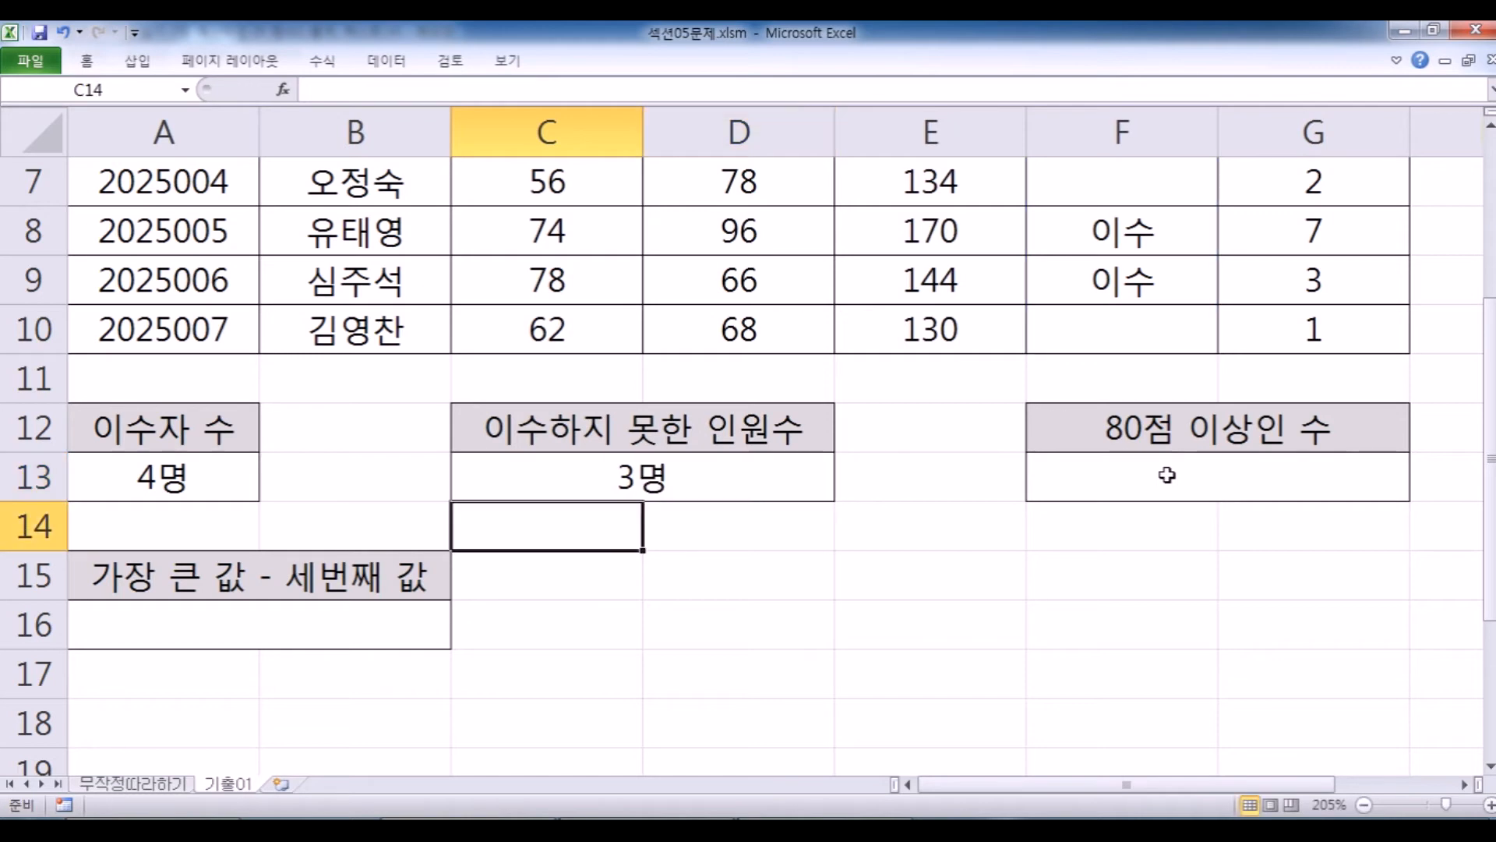
Copy the COUNTBLANK formula from C13 into the Notepad notes, on the empty line below 문제3's general formula.
{"action": "left_click", "coordinate": [721, 462]}
{"action": "left_click_drag", "start_coordinate": [546, 89], "coordinate": [267, 95]}
{"action": "key", "text": "ctrl+c"}
{"action": "key", "text": "alt+Tab"}
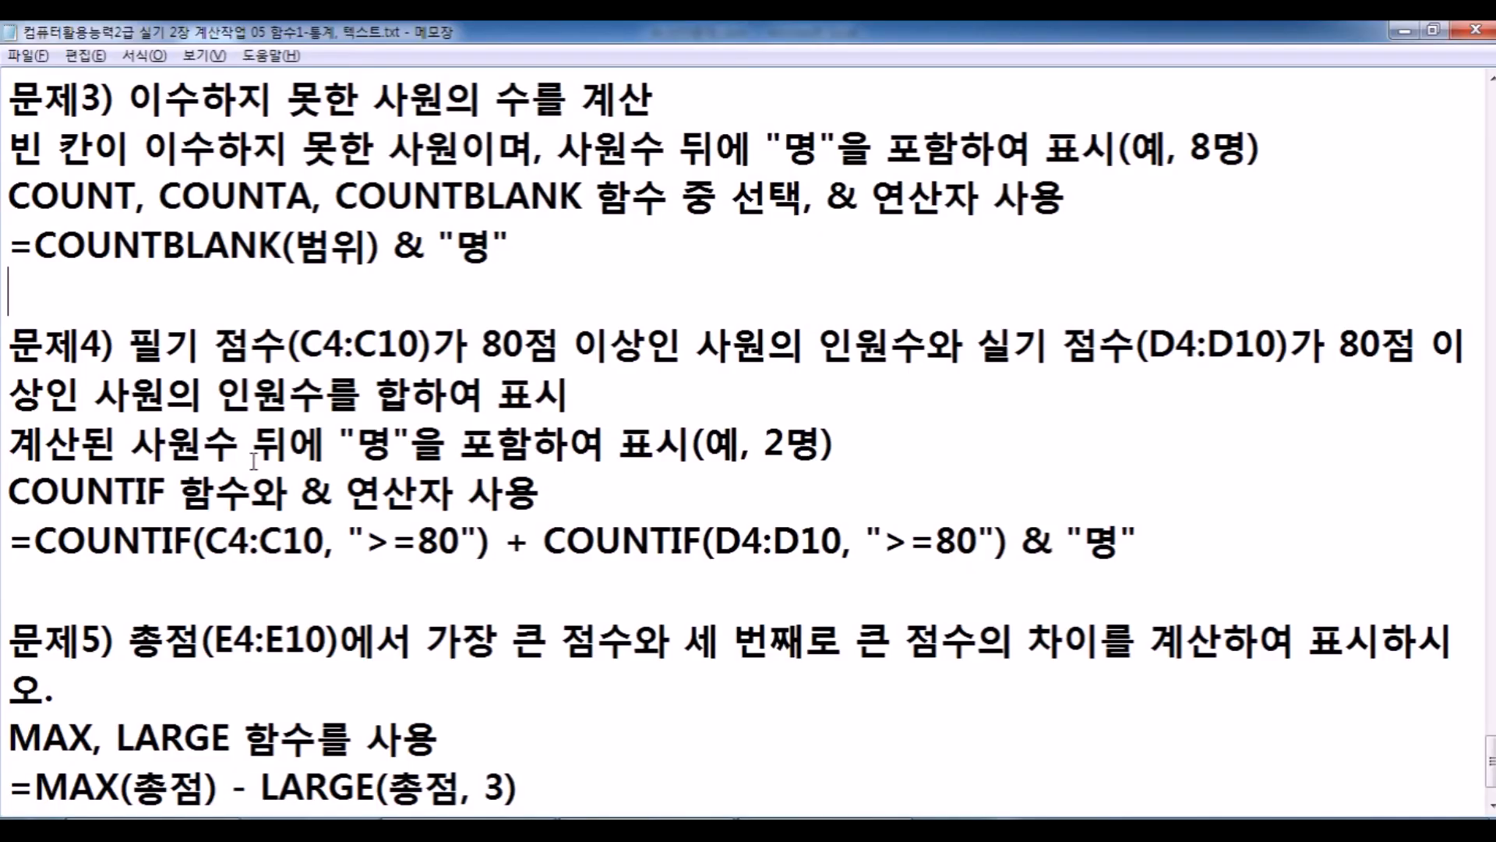
{"action": "key", "text": "ctrl+v"}
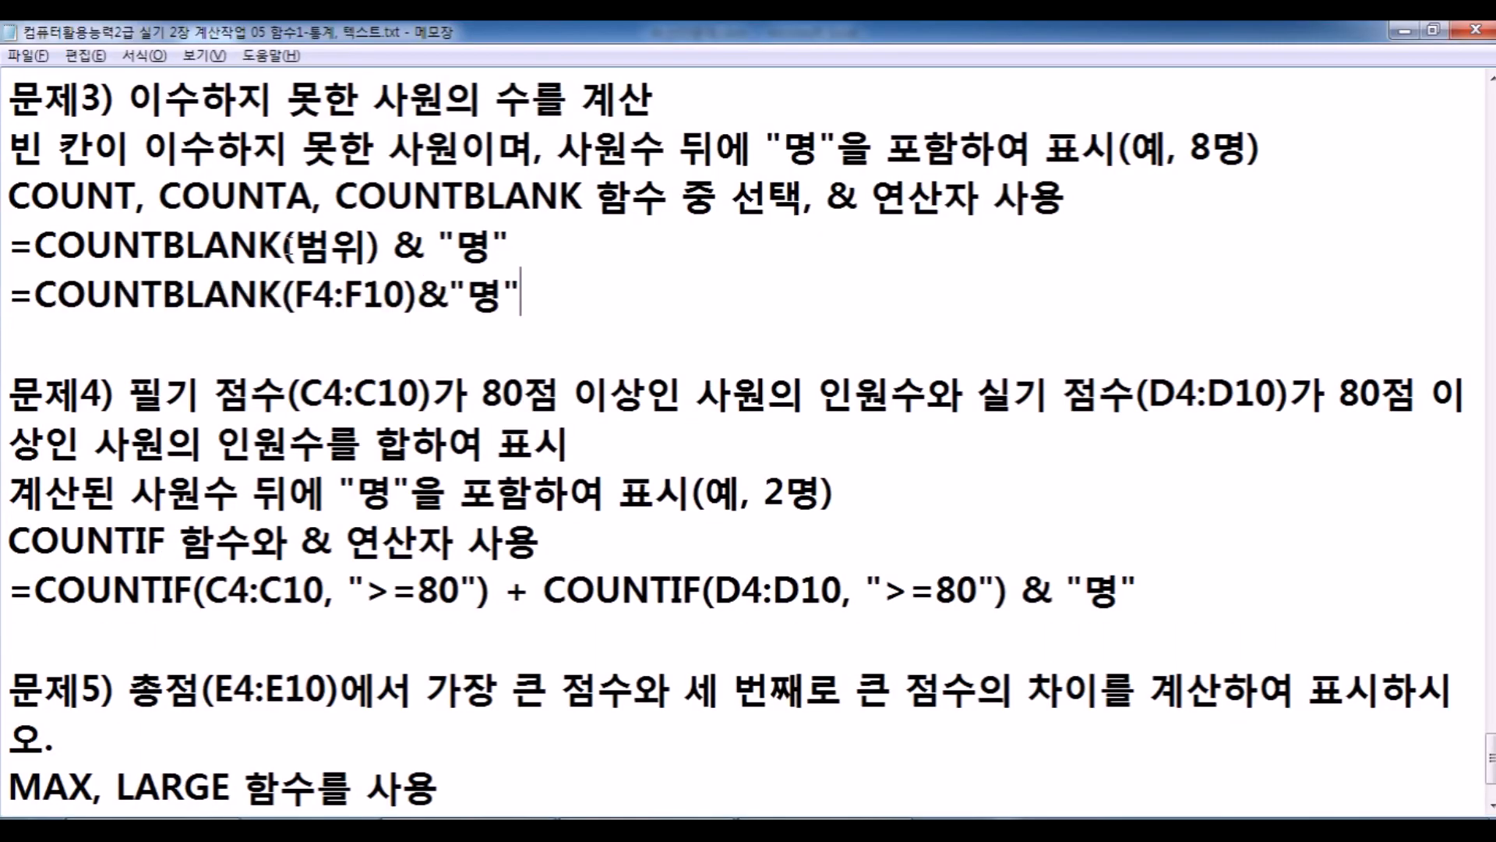
Try adding spaces around the & operator in the COUNTBLANK formula pasted under 문제3.
{"action": "left_click", "coordinate": [418, 292]}
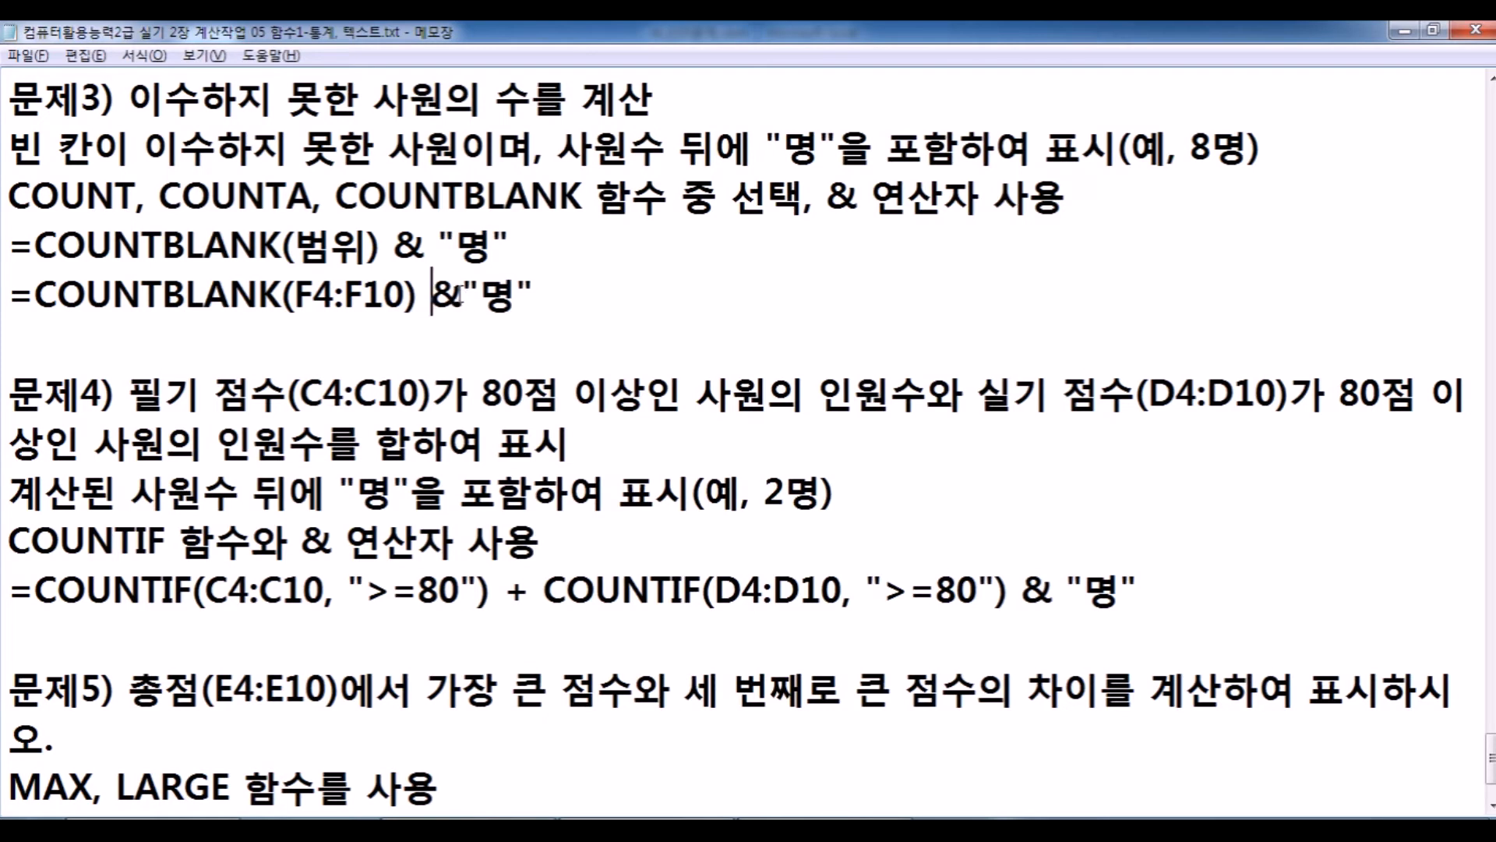
{"action": "key", "text": "BackSpace"}
{"action": "key", "text": "Right"}
{"action": "key", "text": "Left"}
{"action": "key", "text": "Right"}
{"action": "key", "text": "Left"}
{"action": "key", "text": "Right"}
{"action": "key", "text": "Left"}
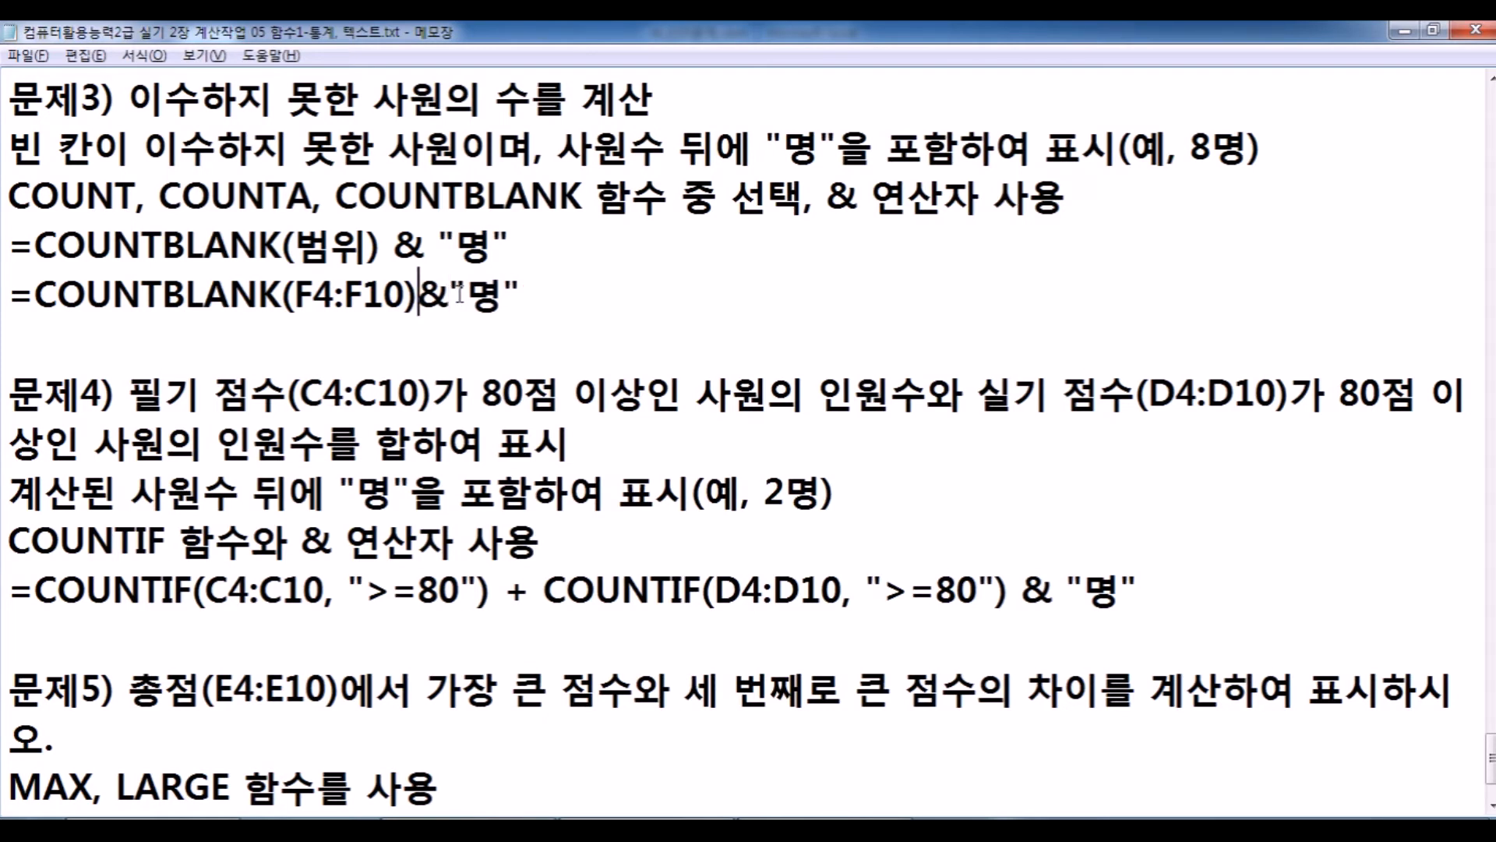
{"action": "key", "text": "Right"}
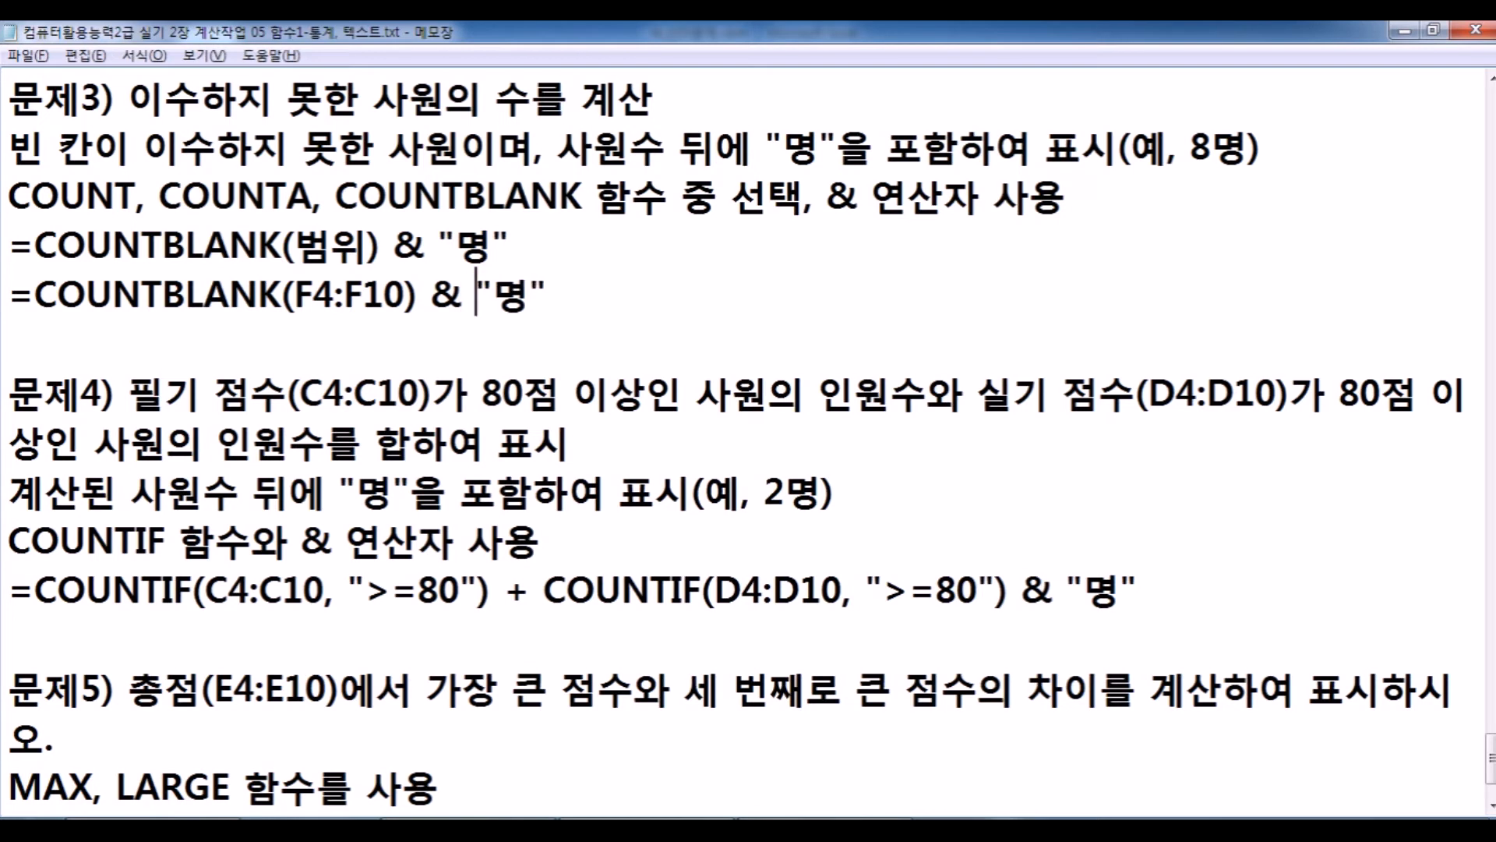
{"action": "key", "text": "Left"}
{"action": "key", "text": "Left"}
{"action": "key", "text": "Delete"}
{"action": "key", "text": "Right"}
{"action": "key", "text": "Delete"}
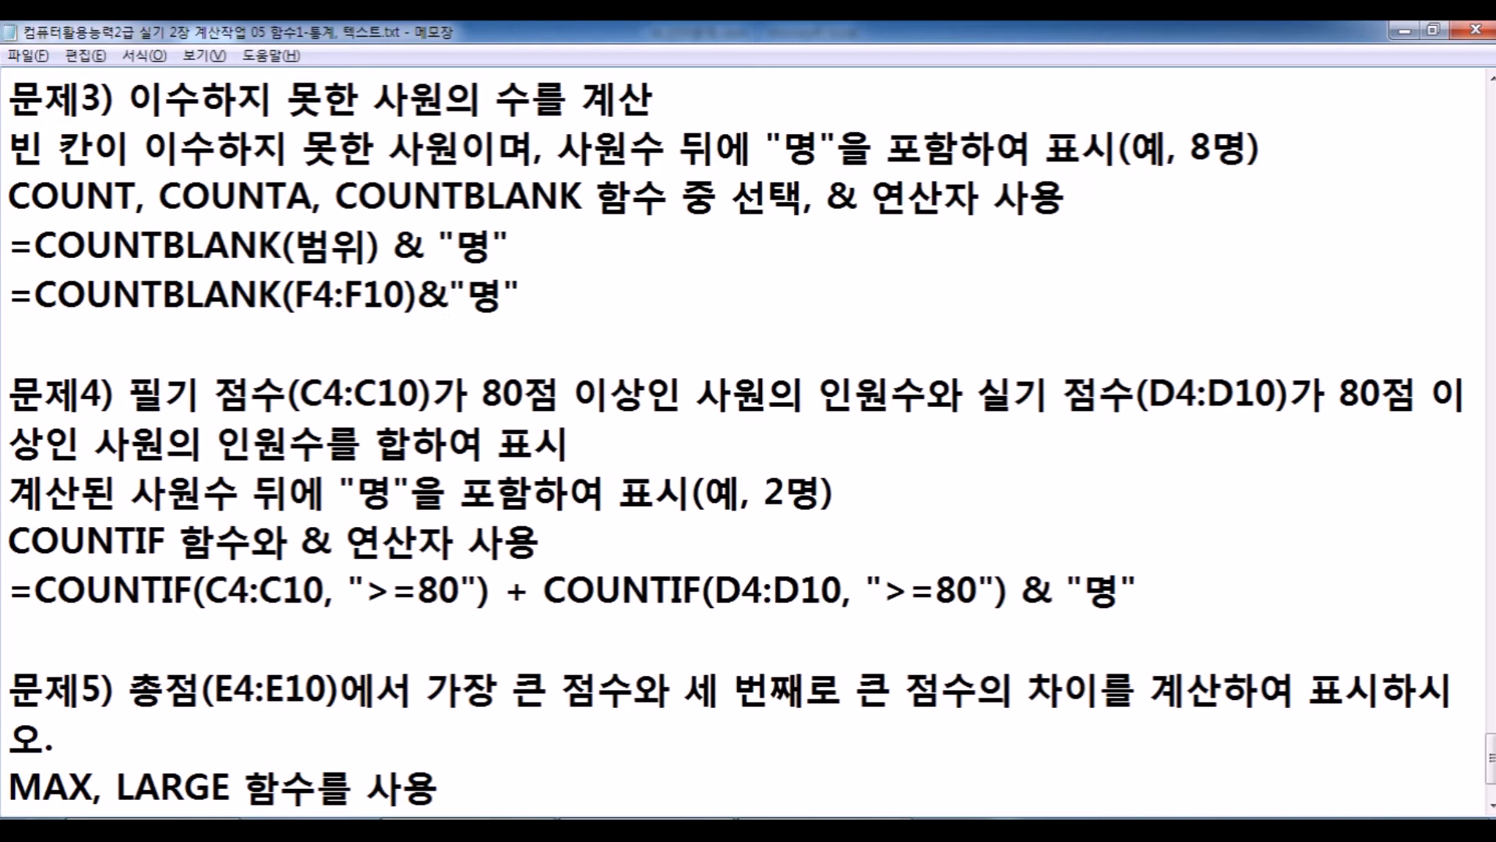
{"action": "key", "text": "End"}
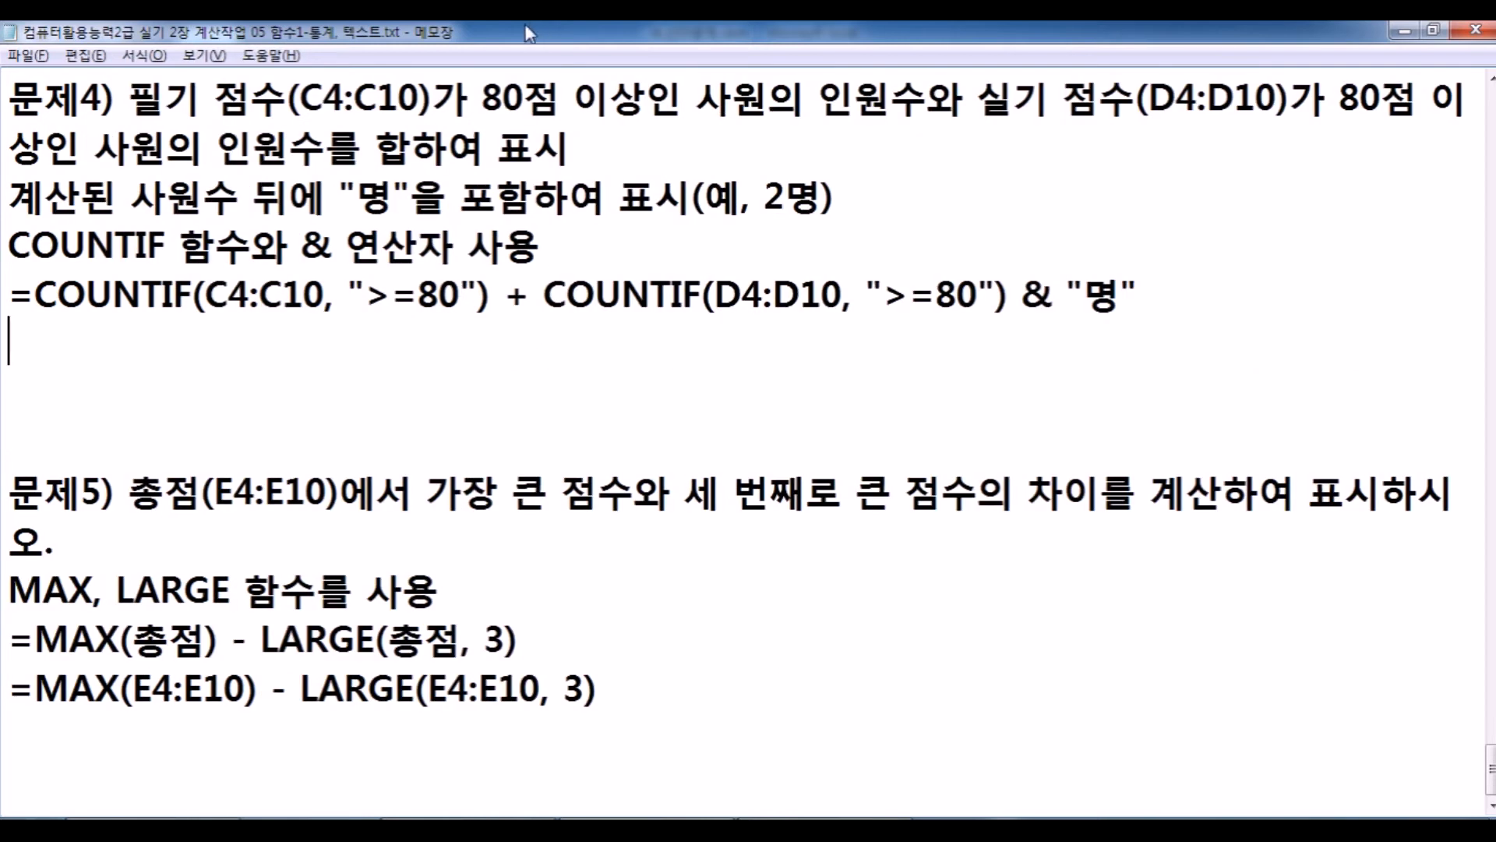
In Excel, examine the 필기 scores (C4:C10) and 실기 scores (D4:D10) for values of 80 or more.
{"action": "key", "text": "alt+Tab"}
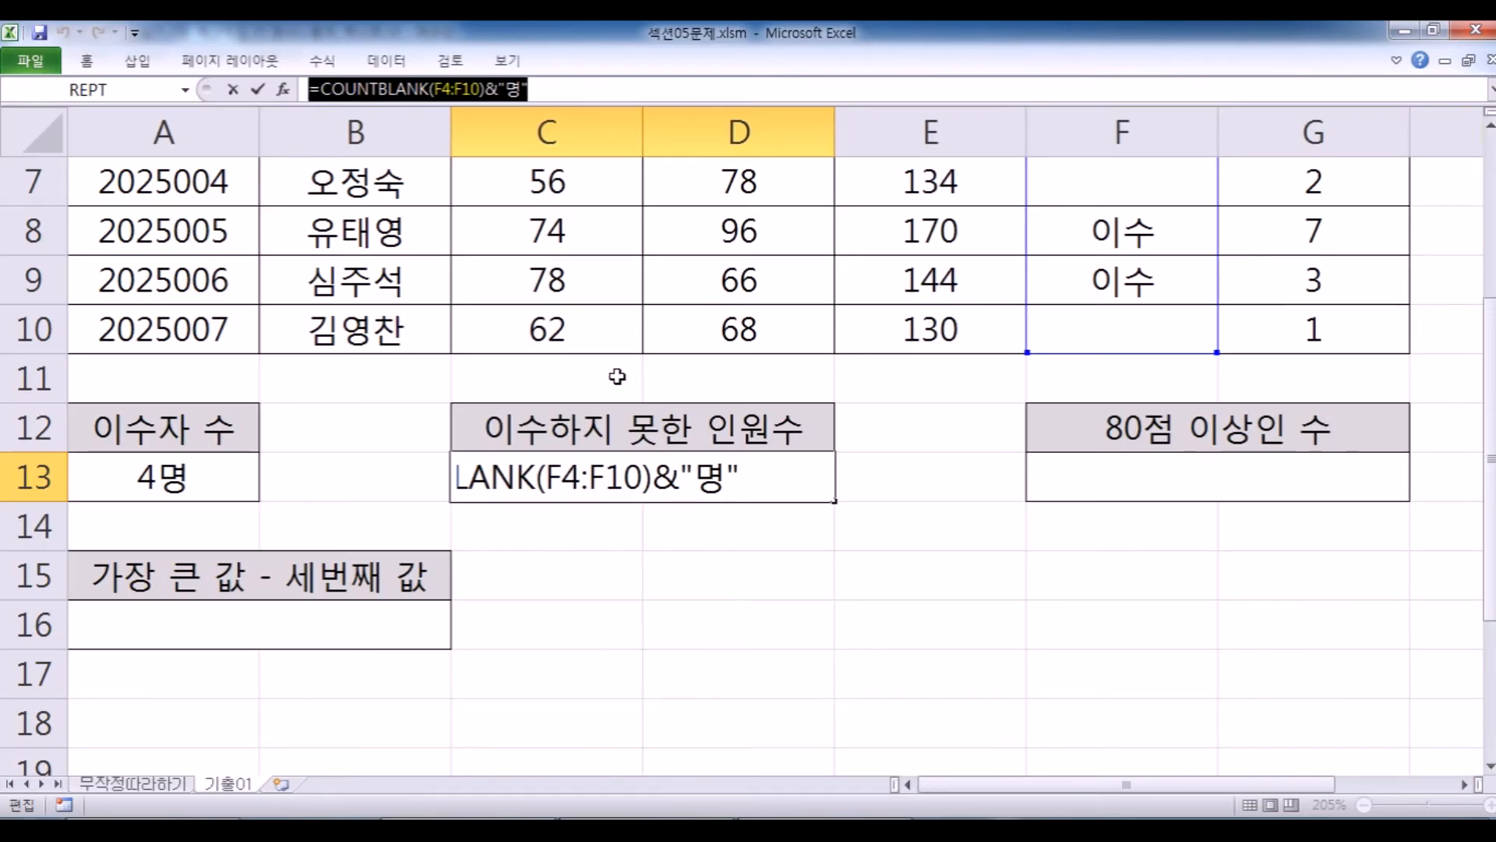
{"action": "key", "text": "Return"}
{"action": "scroll", "coordinate": [987, 348], "scroll_direction": "up", "scroll_amount": 2}
{"action": "left_click_drag", "start_coordinate": [558, 343], "coordinate": [499, 627]}
{"action": "scroll", "coordinate": [681, 491], "scroll_direction": "down", "scroll_amount": 1}
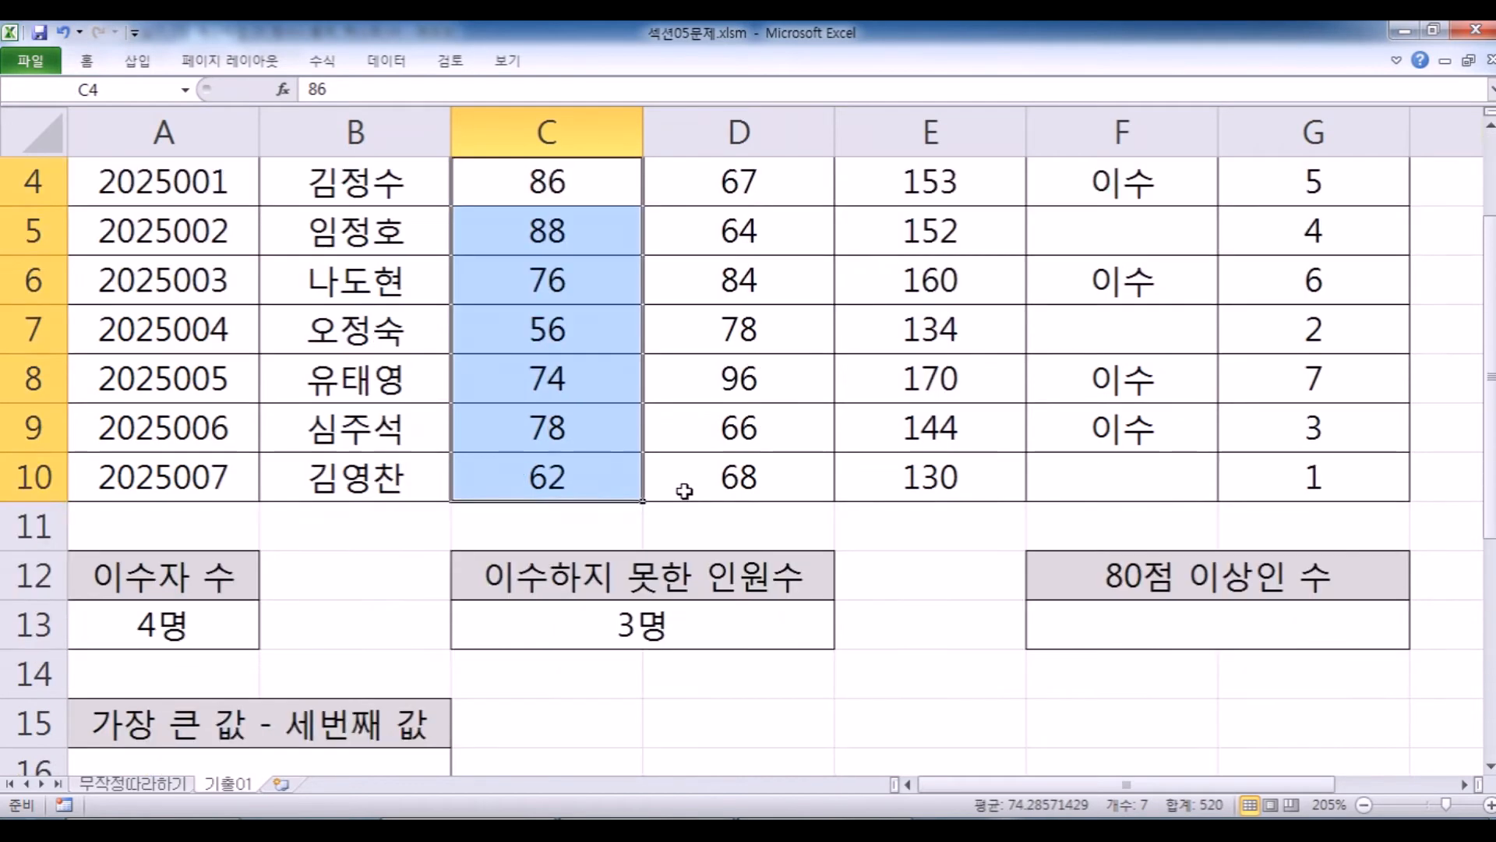
{"action": "key", "text": "alt+Tab"}
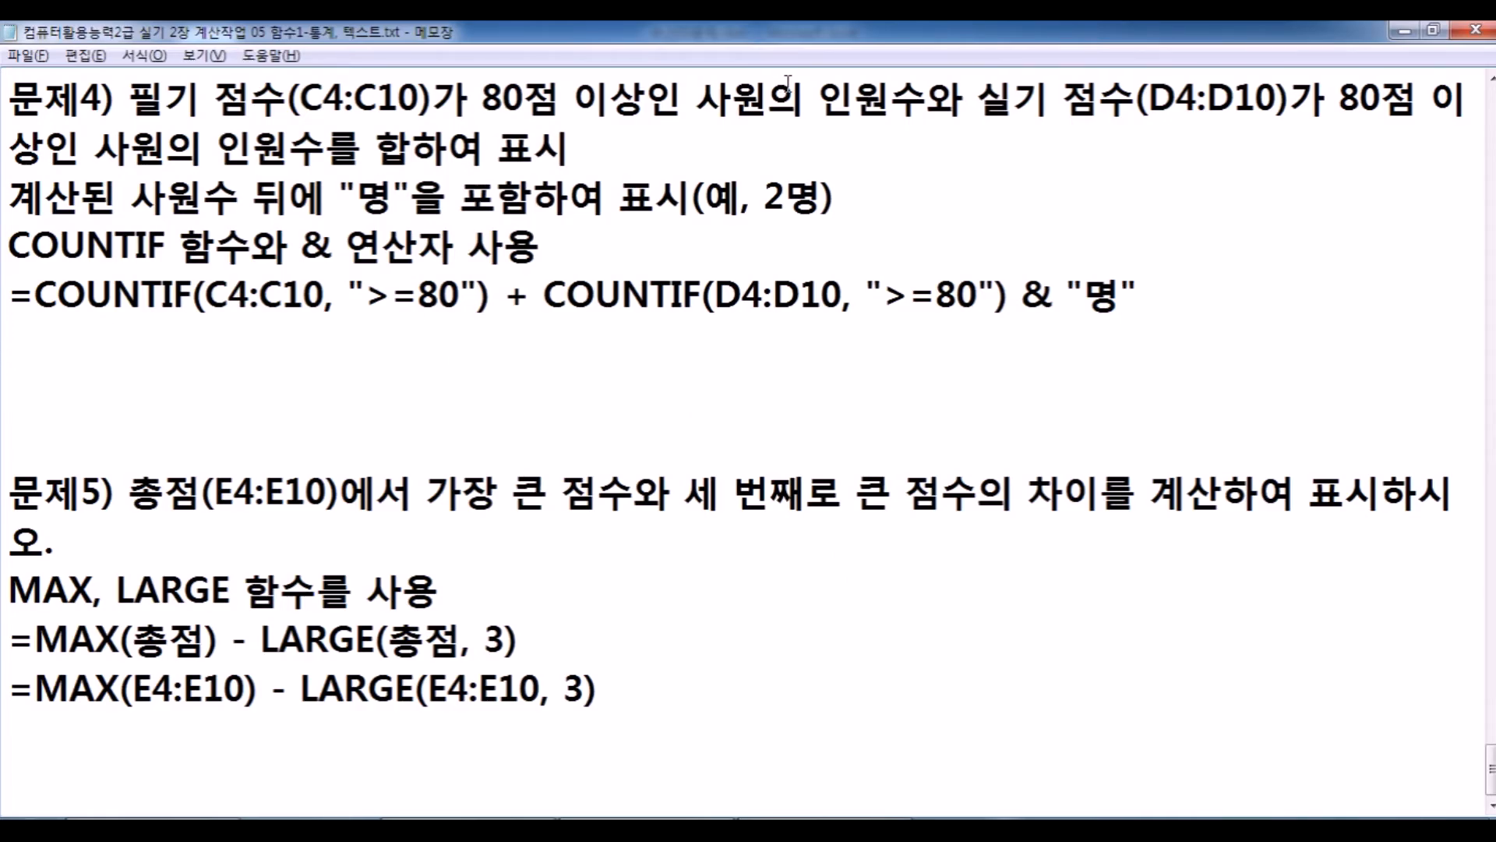
{"action": "key", "text": "alt+Tab"}
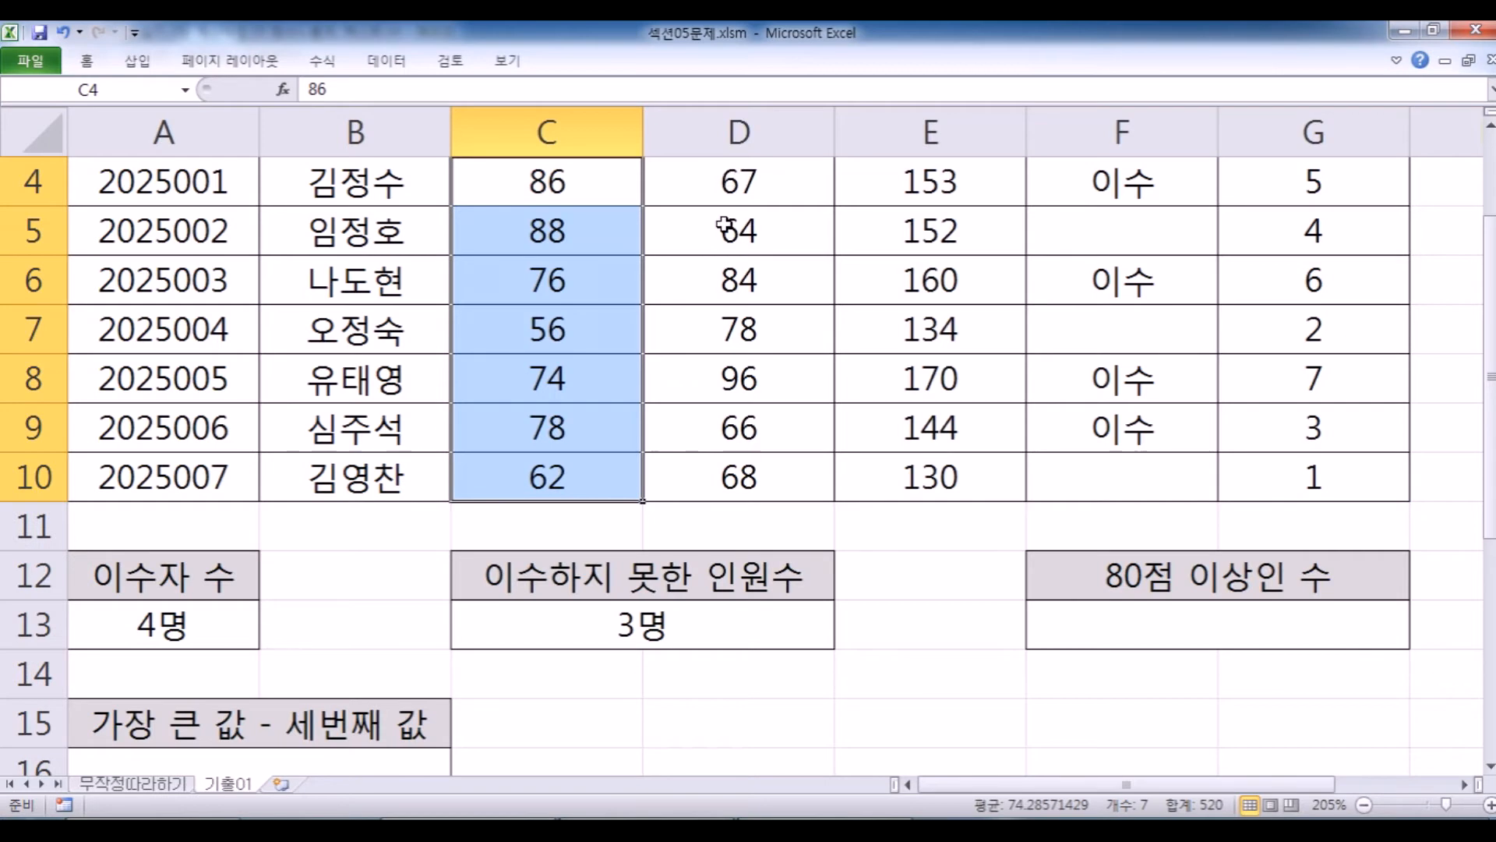
{"action": "scroll", "coordinate": [722, 234], "scroll_direction": "up", "scroll_amount": 1}
{"action": "left_click_drag", "start_coordinate": [710, 342], "coordinate": [714, 630]}
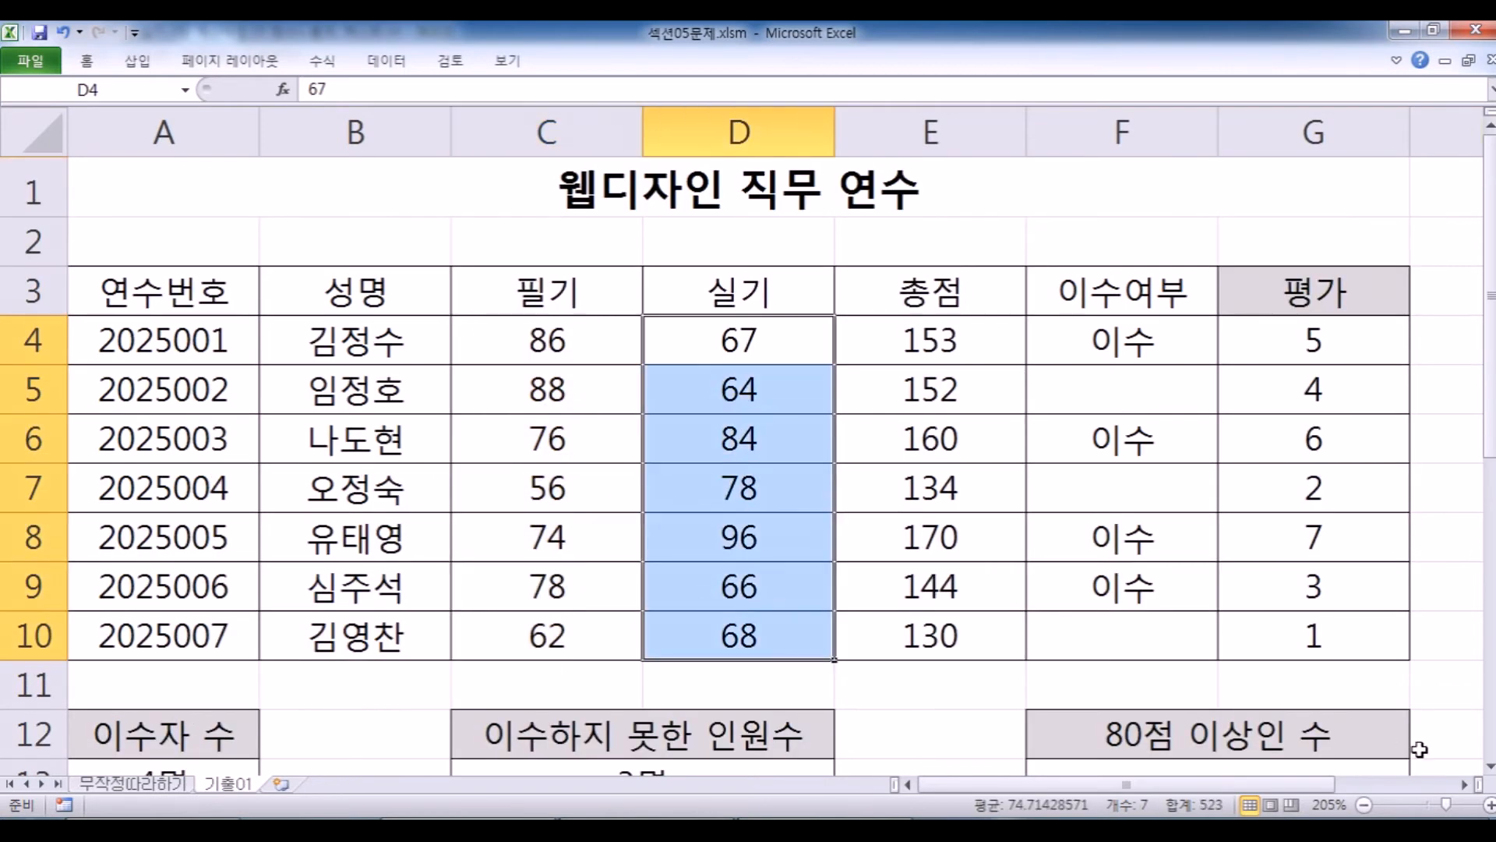
{"action": "left_click", "coordinate": [1490, 767]}
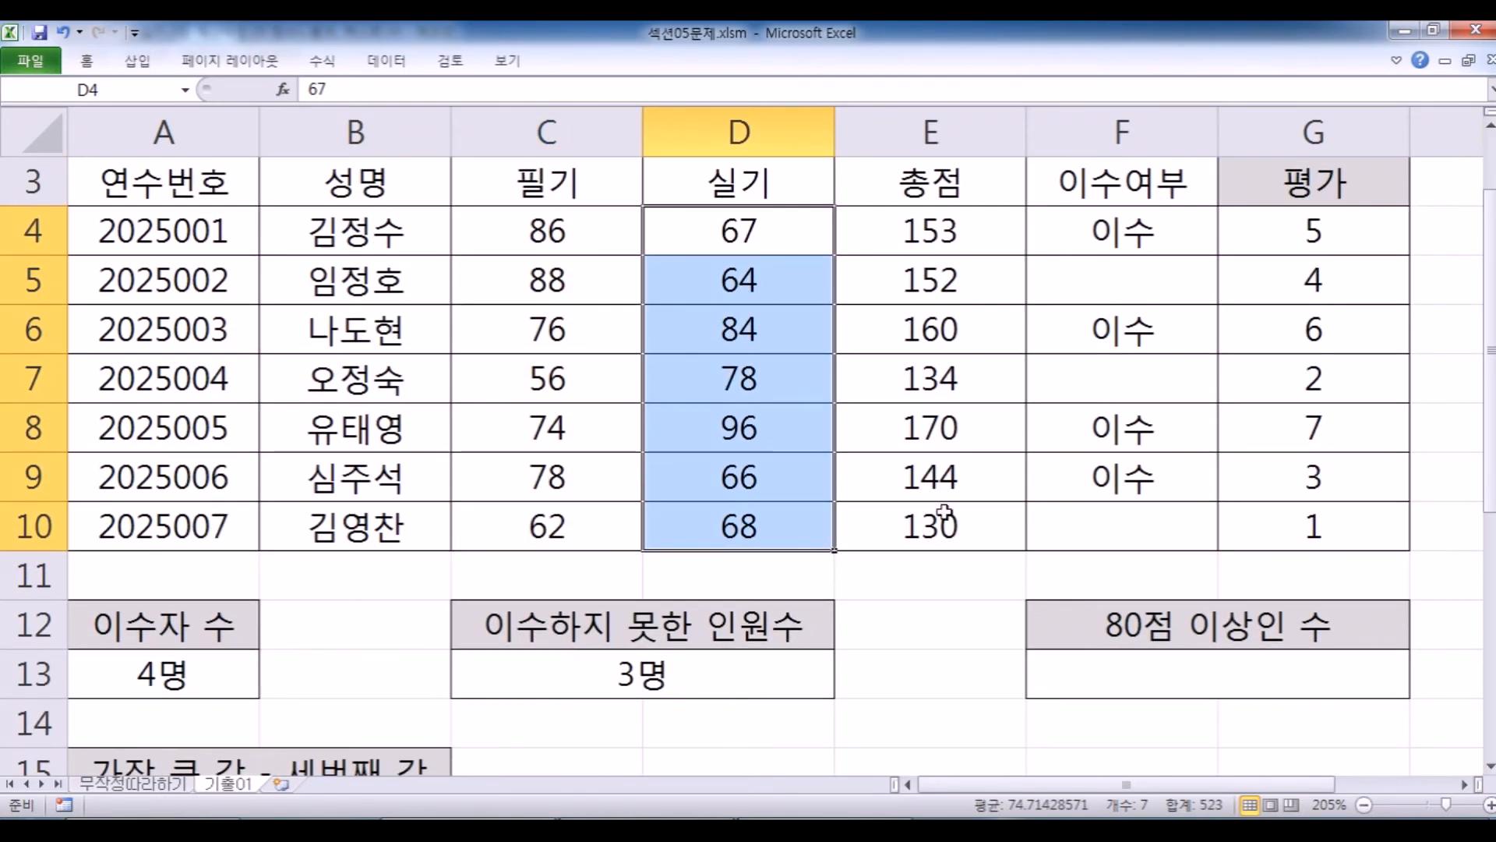
{"action": "left_click", "coordinate": [550, 226]}
{"action": "left_click", "coordinate": [540, 283]}
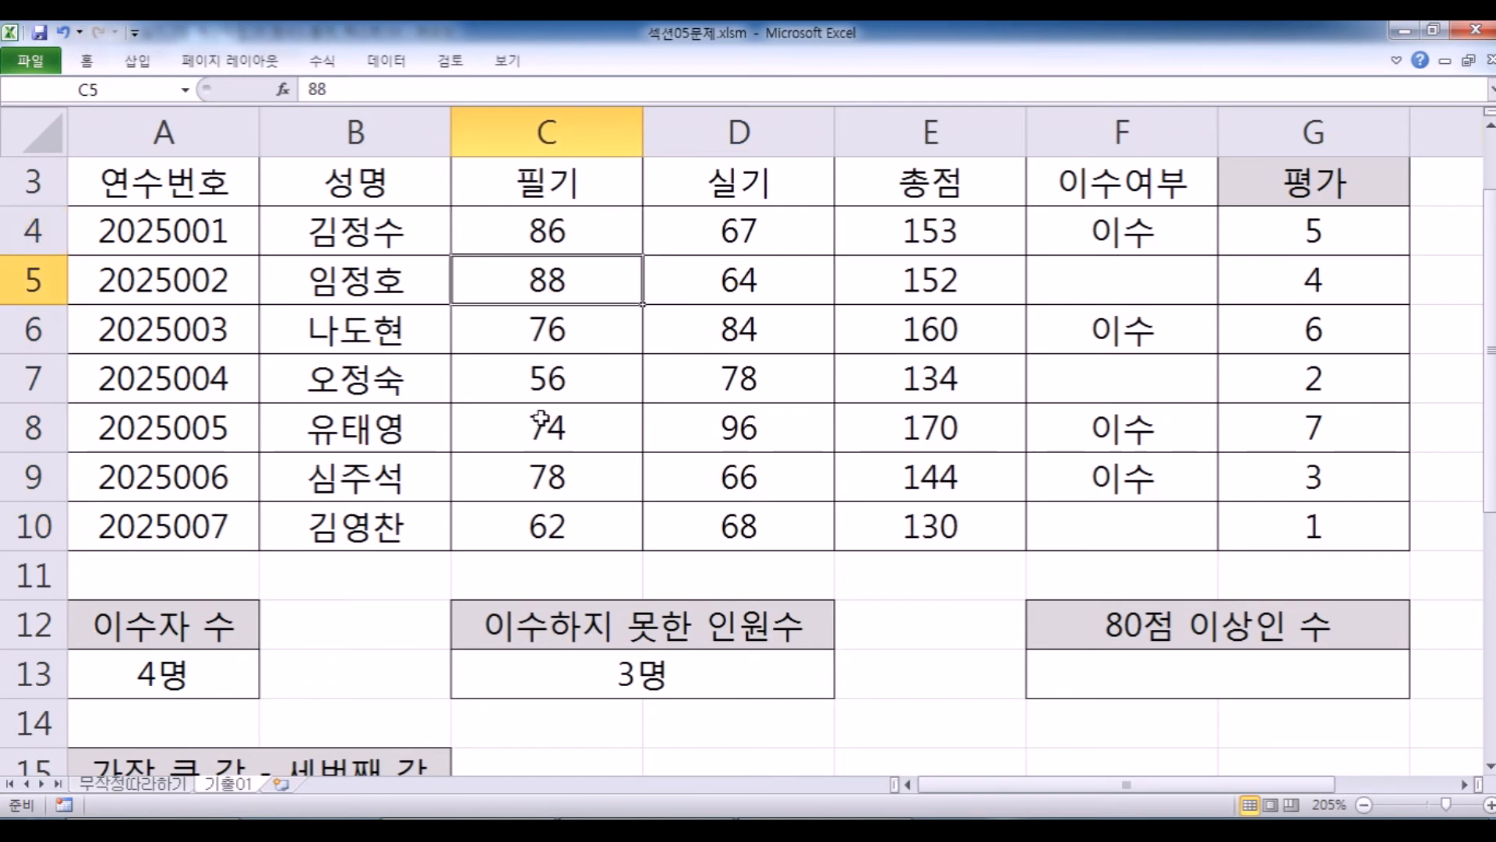
{"action": "left_click", "coordinate": [696, 336]}
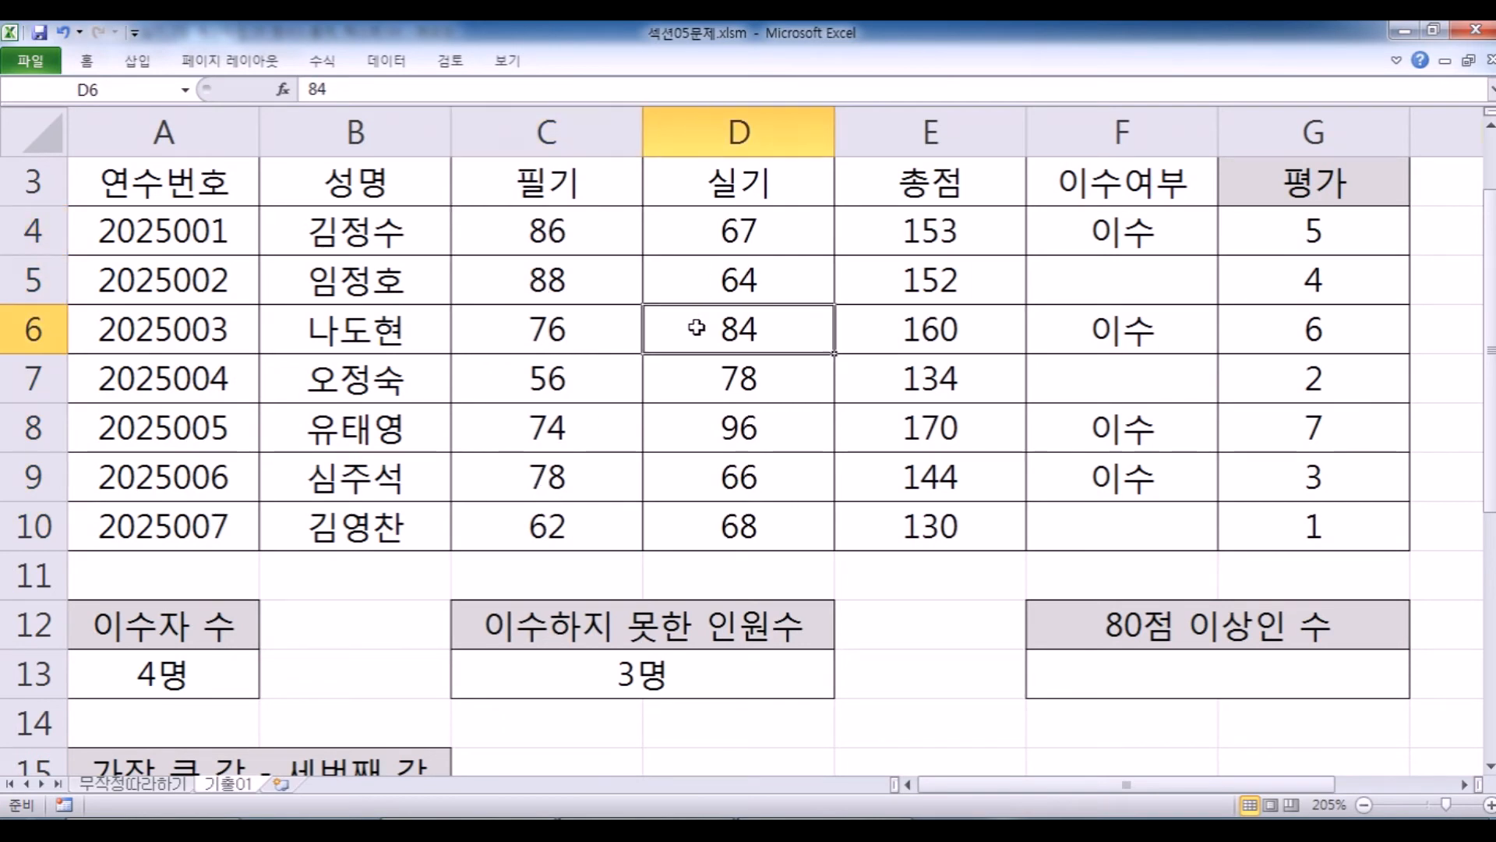
{"action": "left_click", "coordinate": [692, 428]}
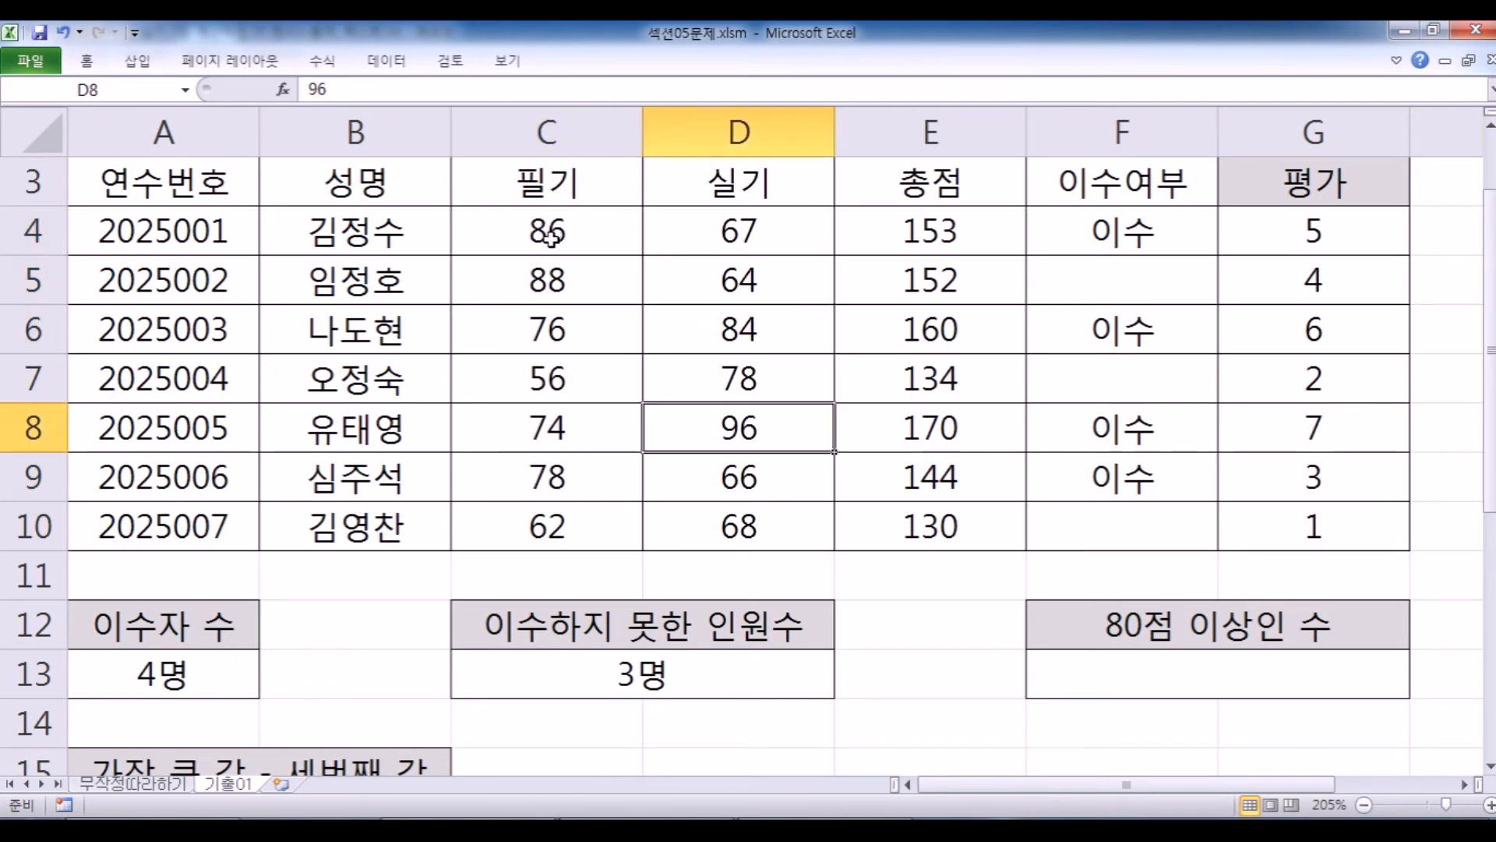
{"action": "left_click_drag", "start_coordinate": [545, 227], "coordinate": [546, 477]}
{"action": "left_click_drag", "start_coordinate": [737, 259], "coordinate": [728, 475]}
{"action": "left_click", "coordinate": [705, 250]}
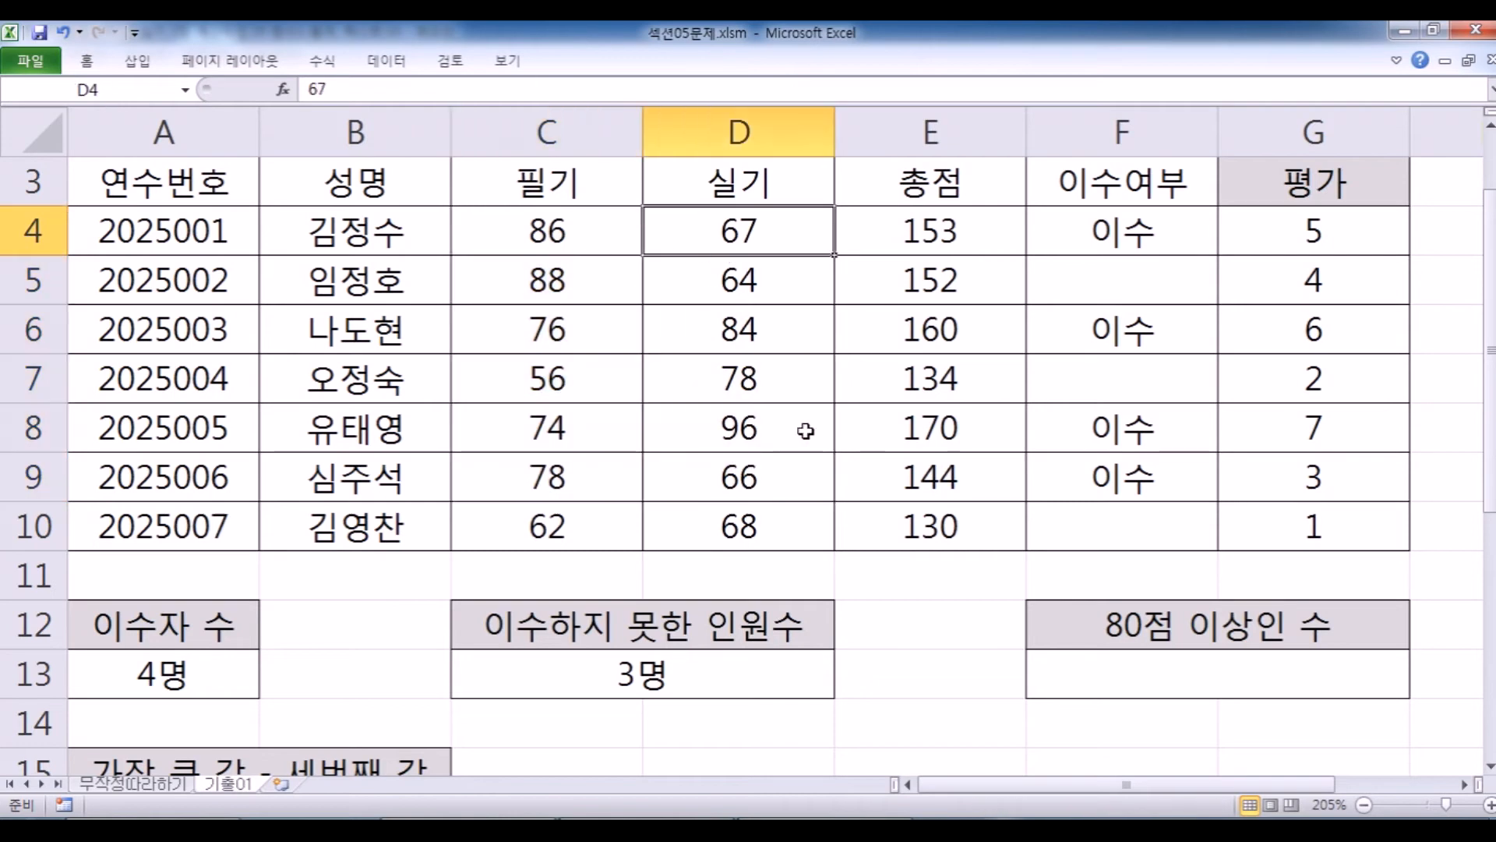
{"action": "left_click", "coordinate": [1120, 688]}
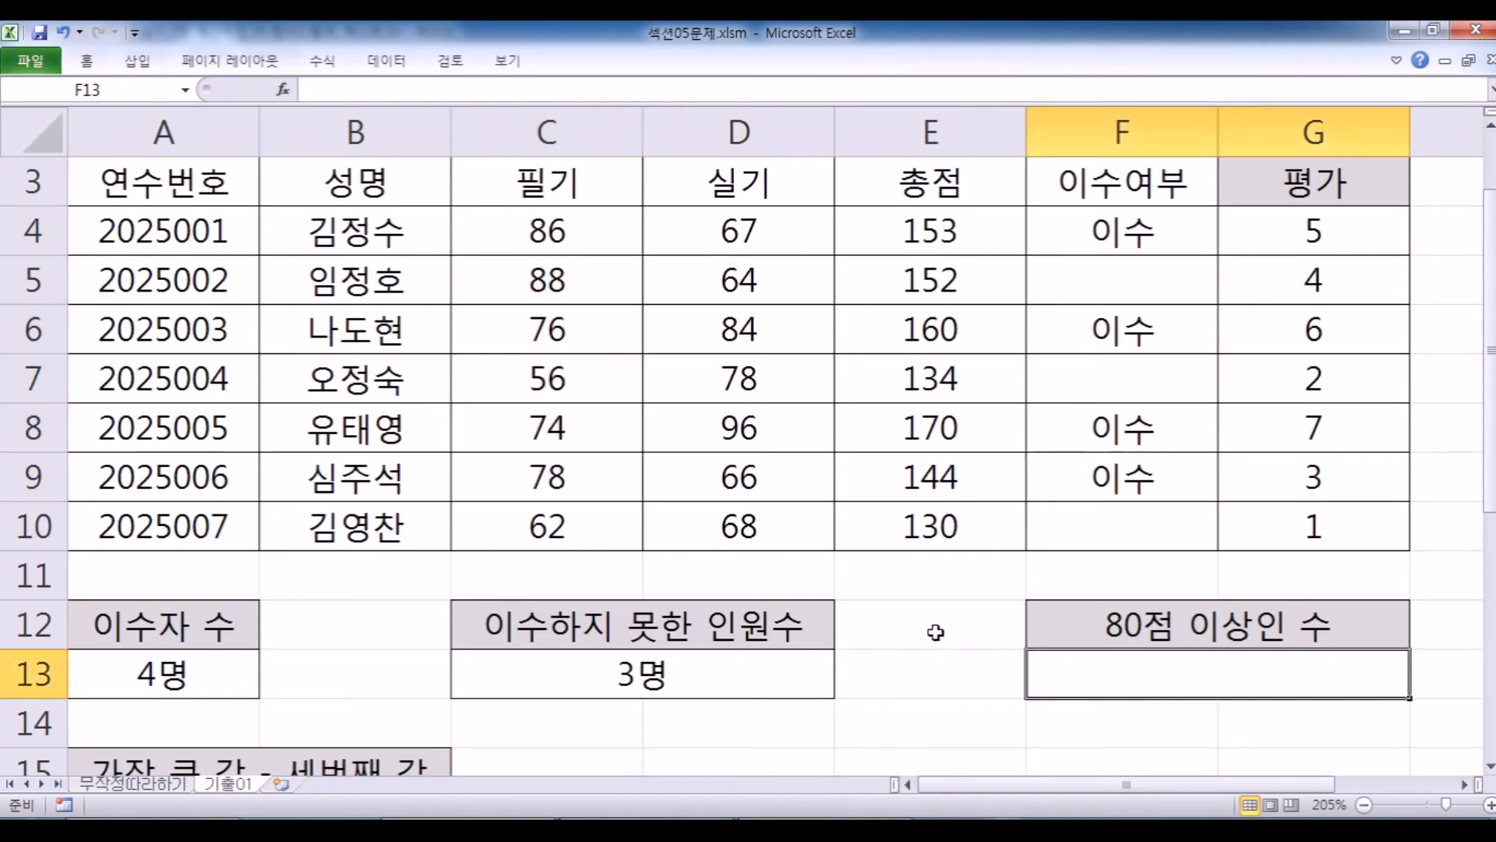
In Notepad, review 문제4's function requirements and add the syntax line =COUNTIF(범위, 조건) directly above its full COUNTIF formula.
{"action": "key", "text": "alt+Tab"}
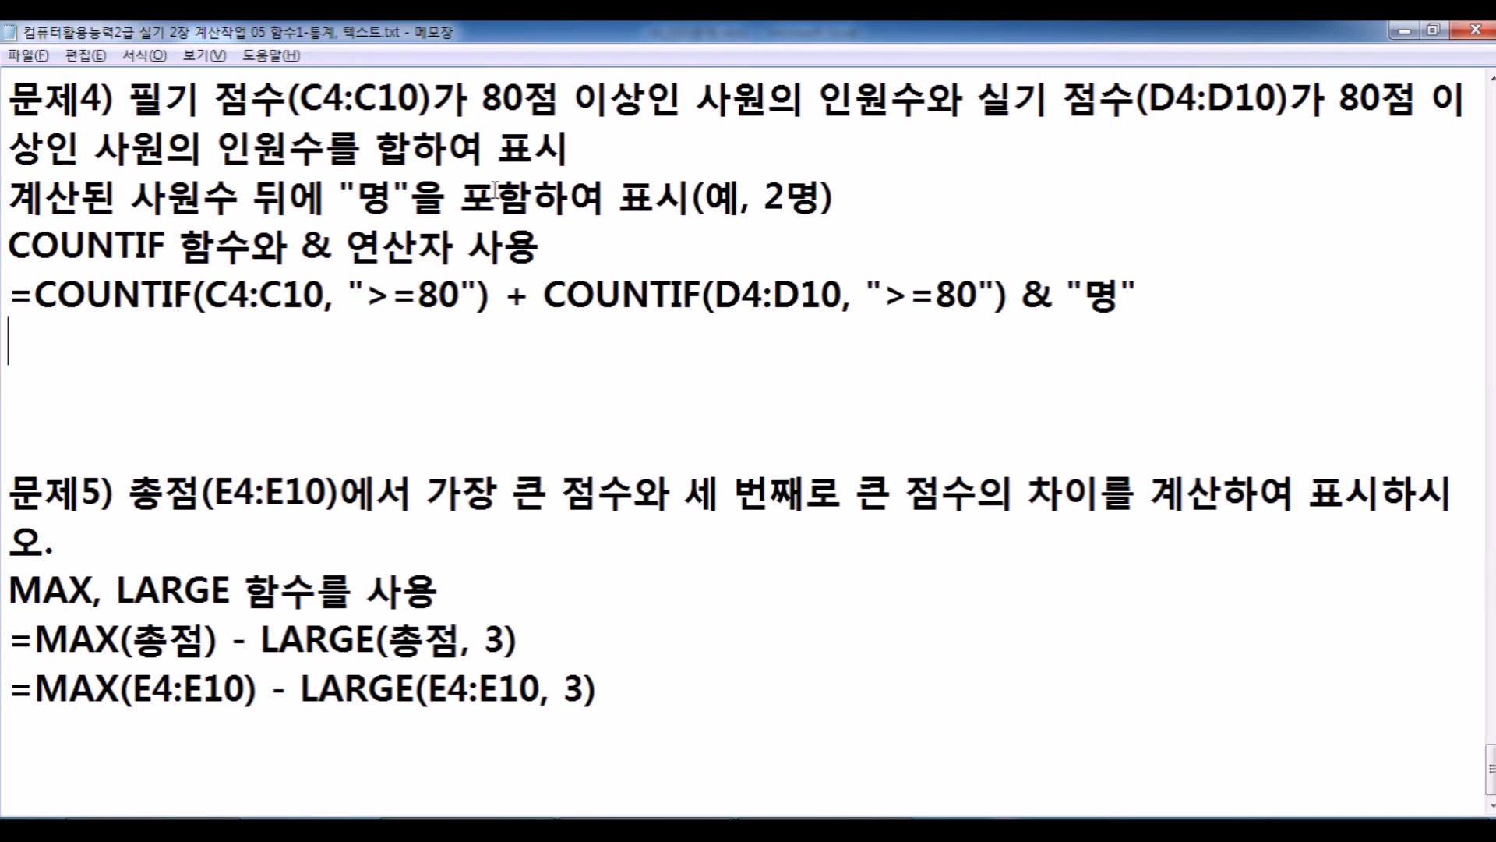
{"action": "left_click_drag", "start_coordinate": [166, 246], "coordinate": [6, 256]}
{"action": "left_click_drag", "start_coordinate": [300, 249], "coordinate": [334, 249]}
{"action": "left_click_drag", "start_coordinate": [1022, 293], "coordinate": [1154, 289]}
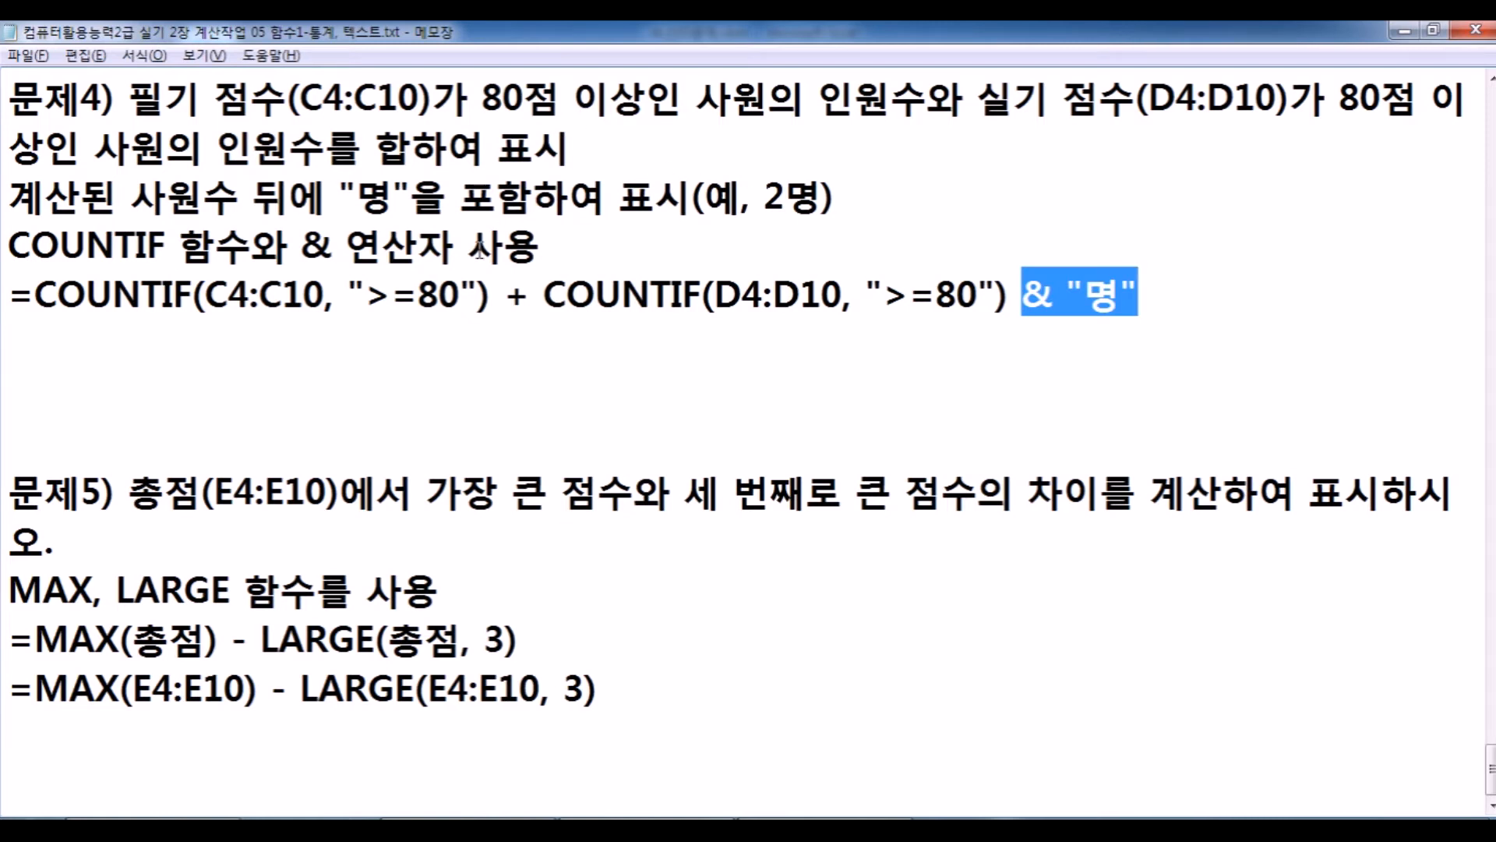
{"action": "left_click", "coordinate": [552, 248]}
{"action": "key", "text": "Return"}
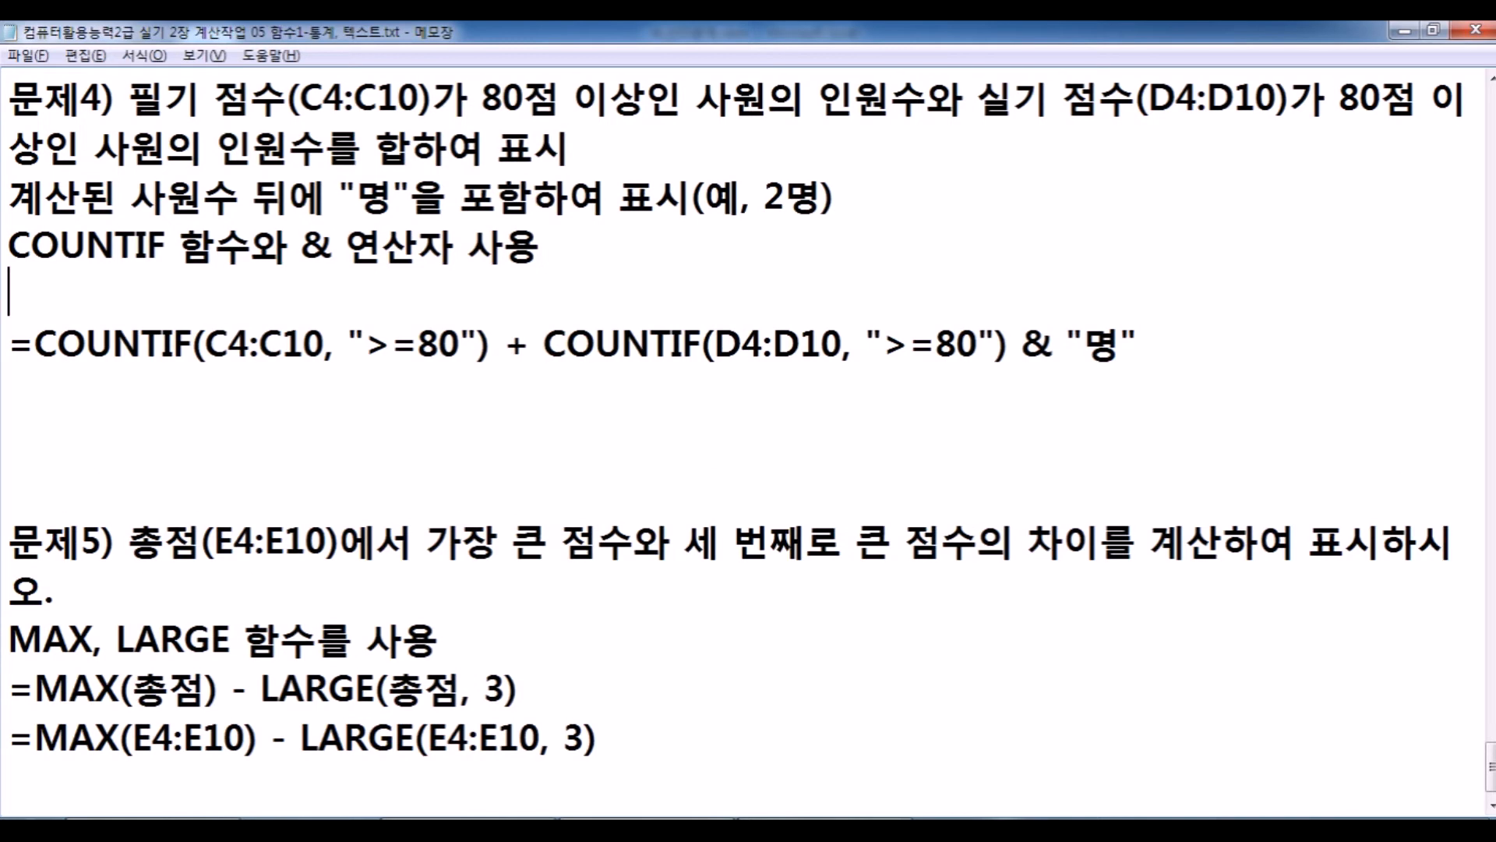
{"action": "type", "text": "=COUNTIF("}
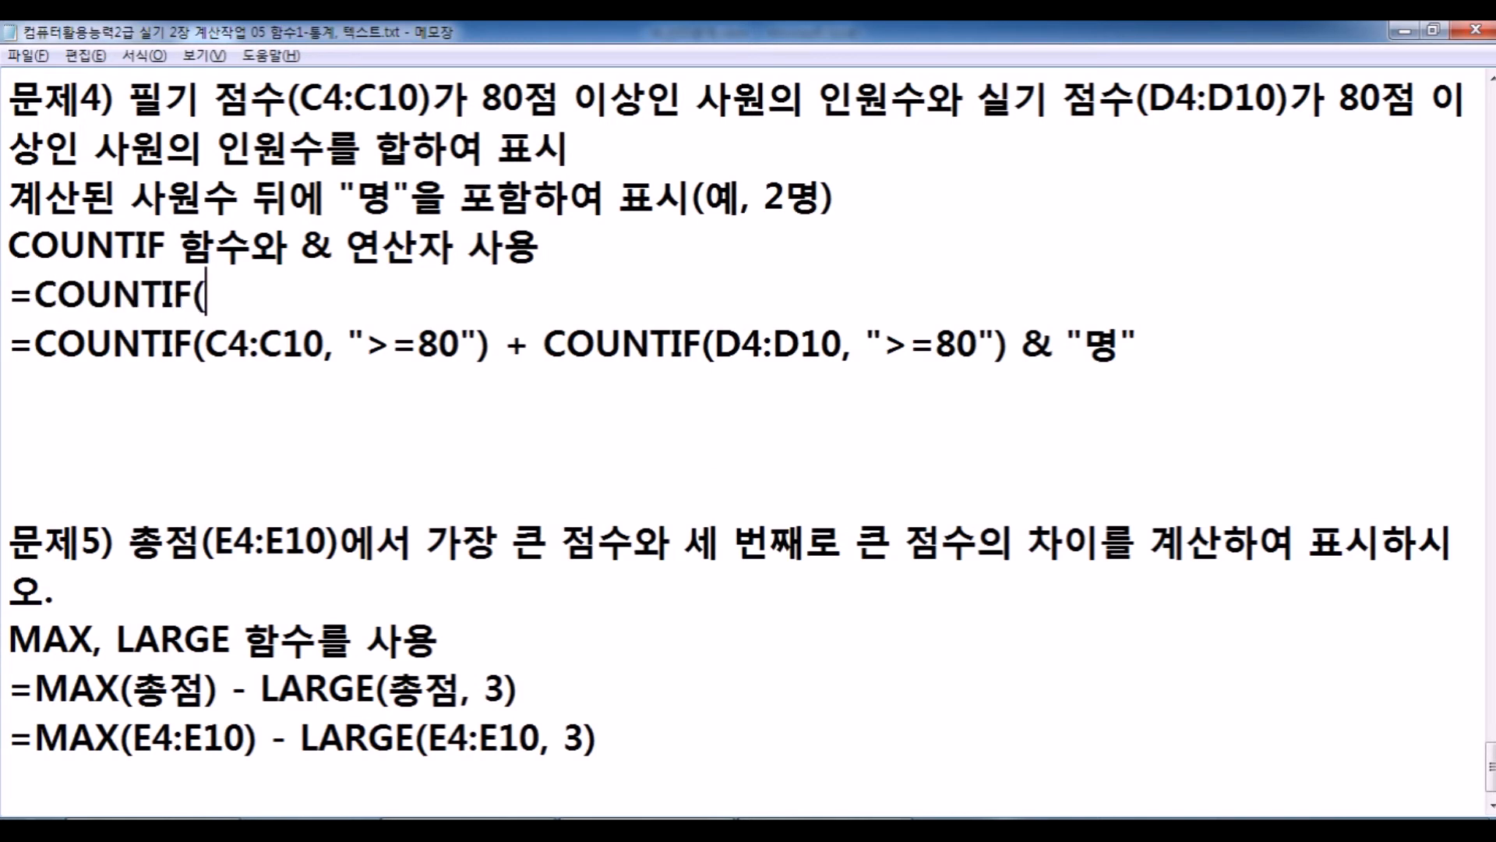
{"action": "type", "text": "ㅂ범위, 조건)"}
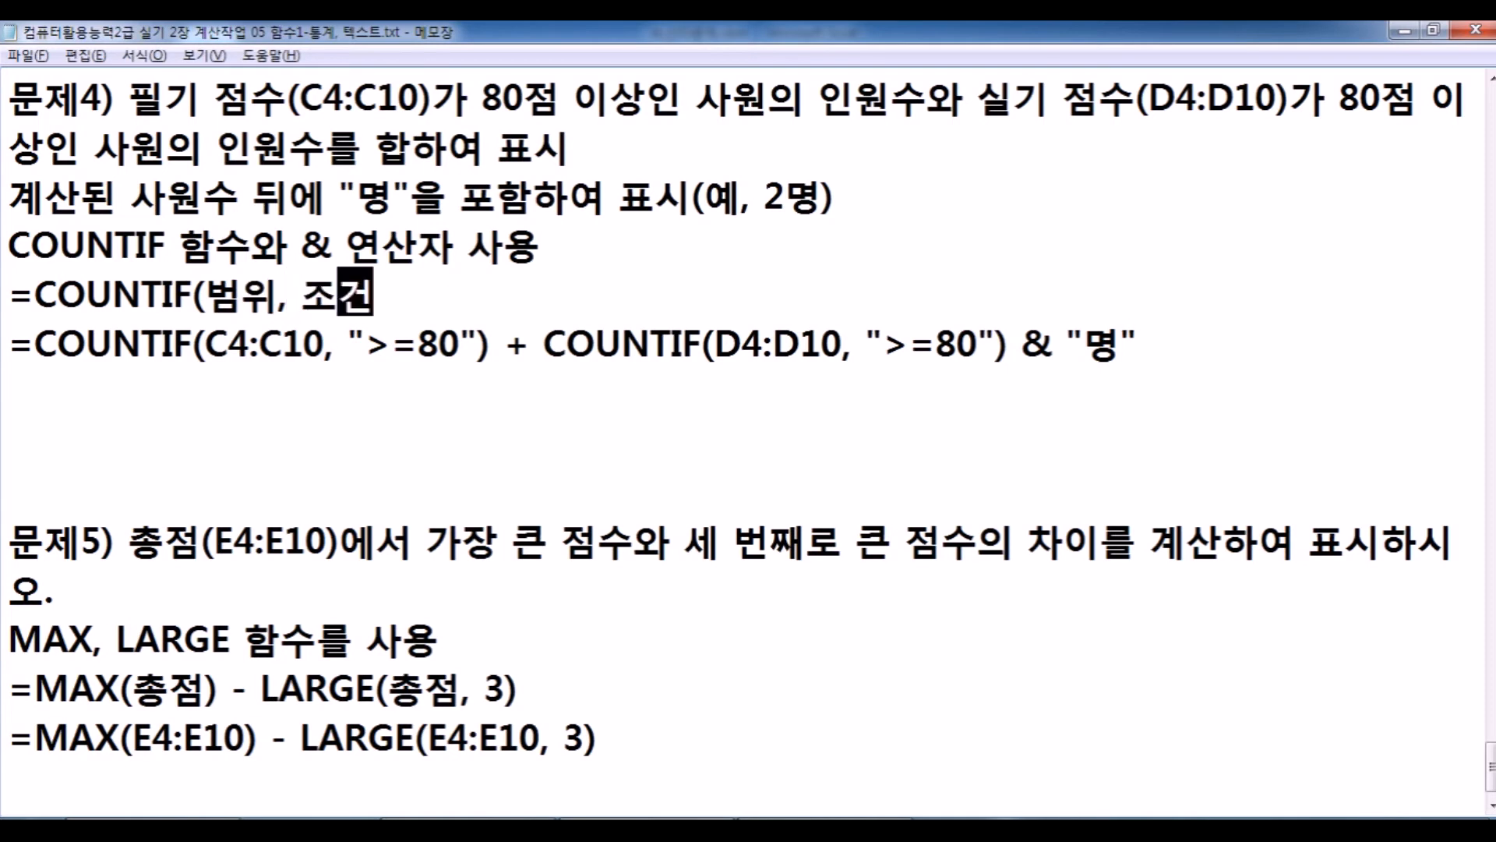
{"action": "key", "text": "Return"}
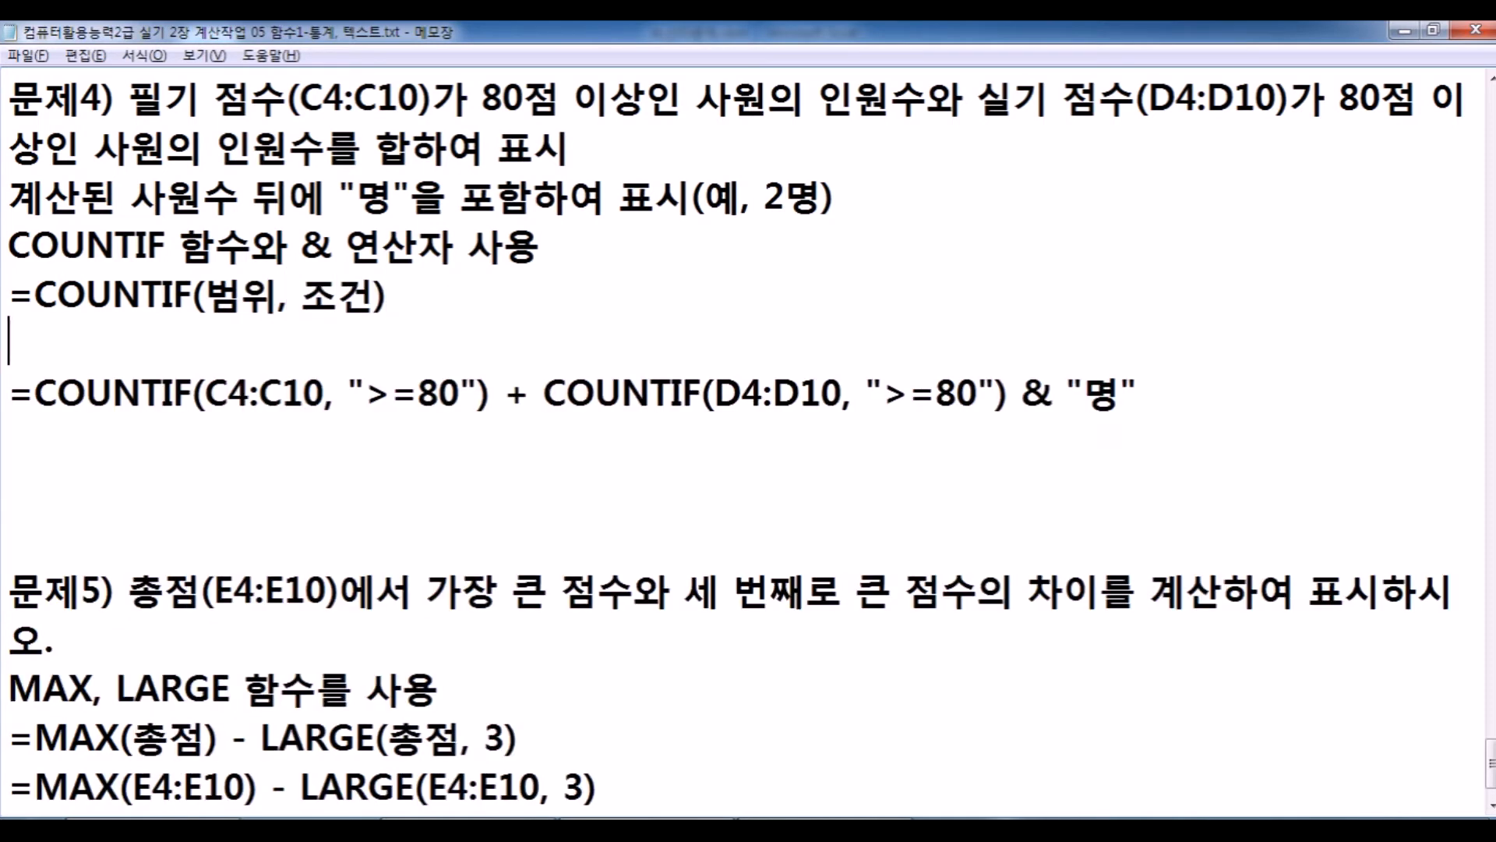
Duplicate 문제4's syntax line =COUNTIF(범위, 조건) directly below itself and remove the blank line above the full formula.
{"action": "key", "text": "Up"}
{"action": "key", "text": "shift+Down"}
{"action": "key", "text": "ctrl+x"}
{"action": "key", "text": "ctrl+v"}
{"action": "key", "text": "ctrl+v"}
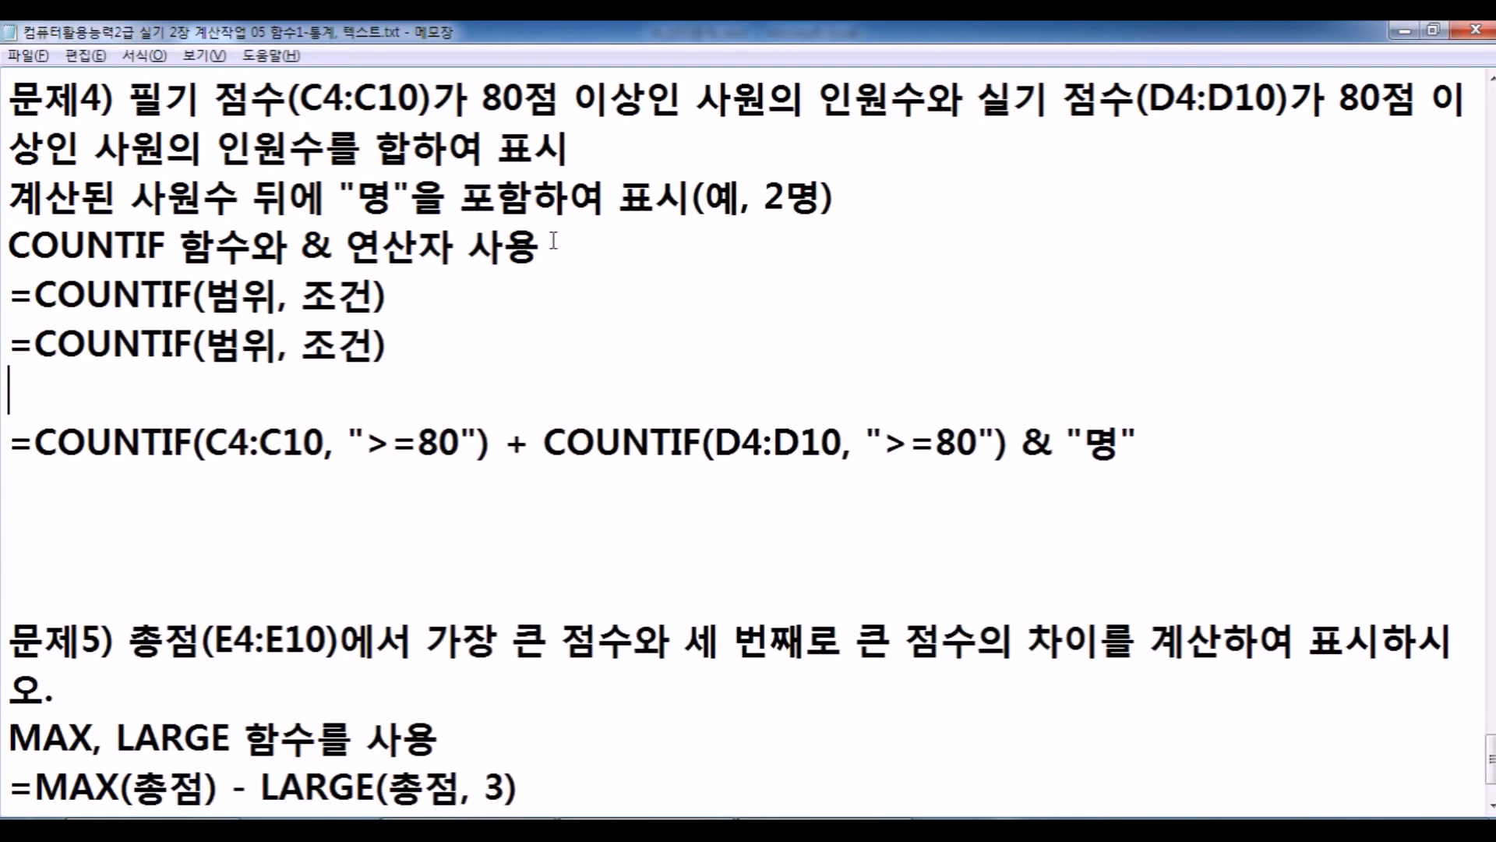
{"action": "key", "text": "Delete"}
{"action": "key", "text": "Up"}
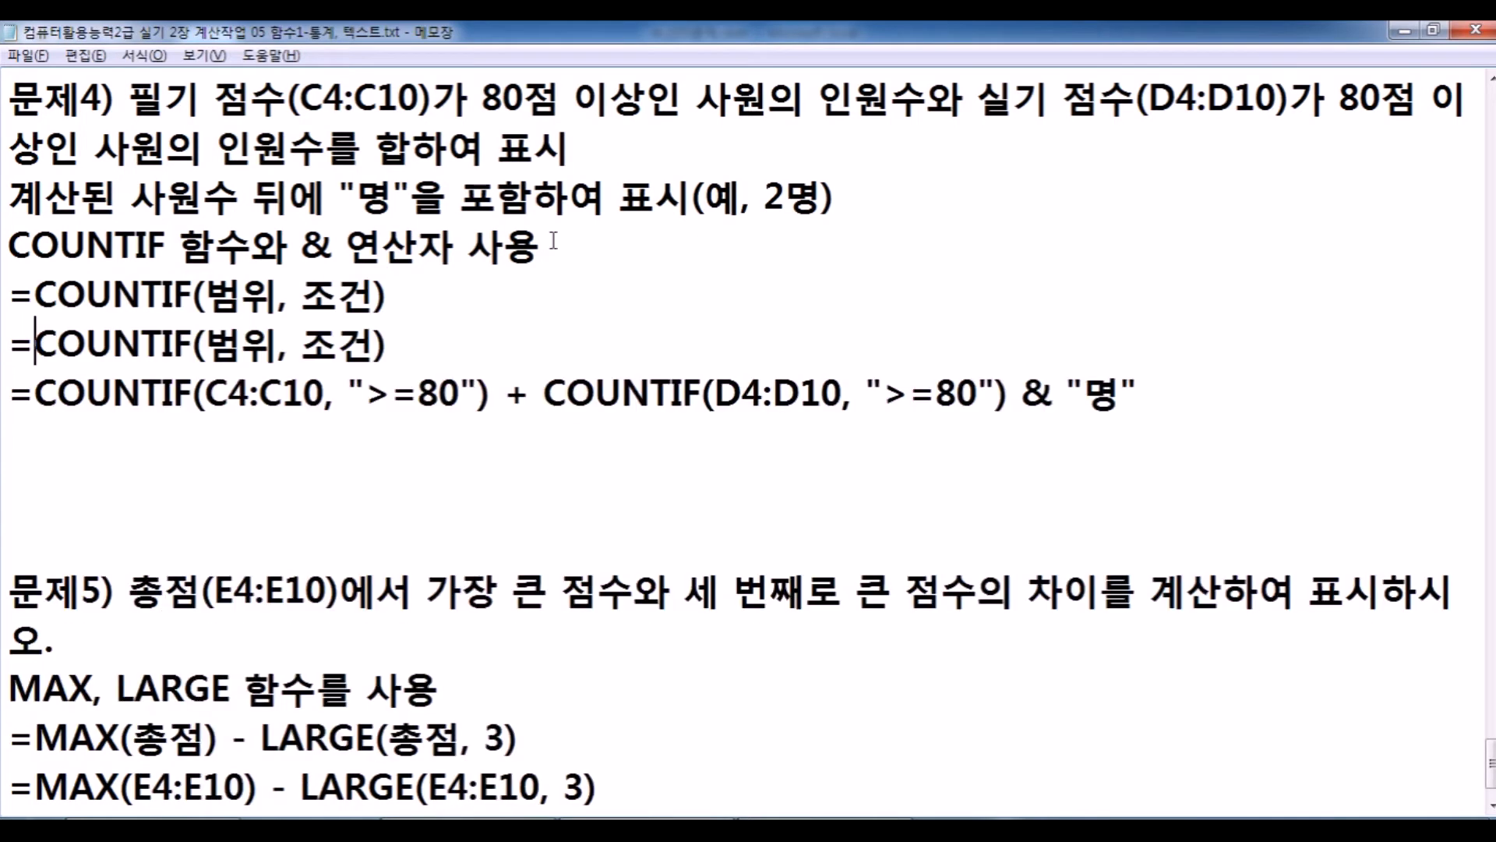
Extend the second syntax line under 문제4 by appending + COUNTIF(범위, 조건).
{"action": "key", "text": "shift+End"}
{"action": "key", "text": "ctrl+End"}
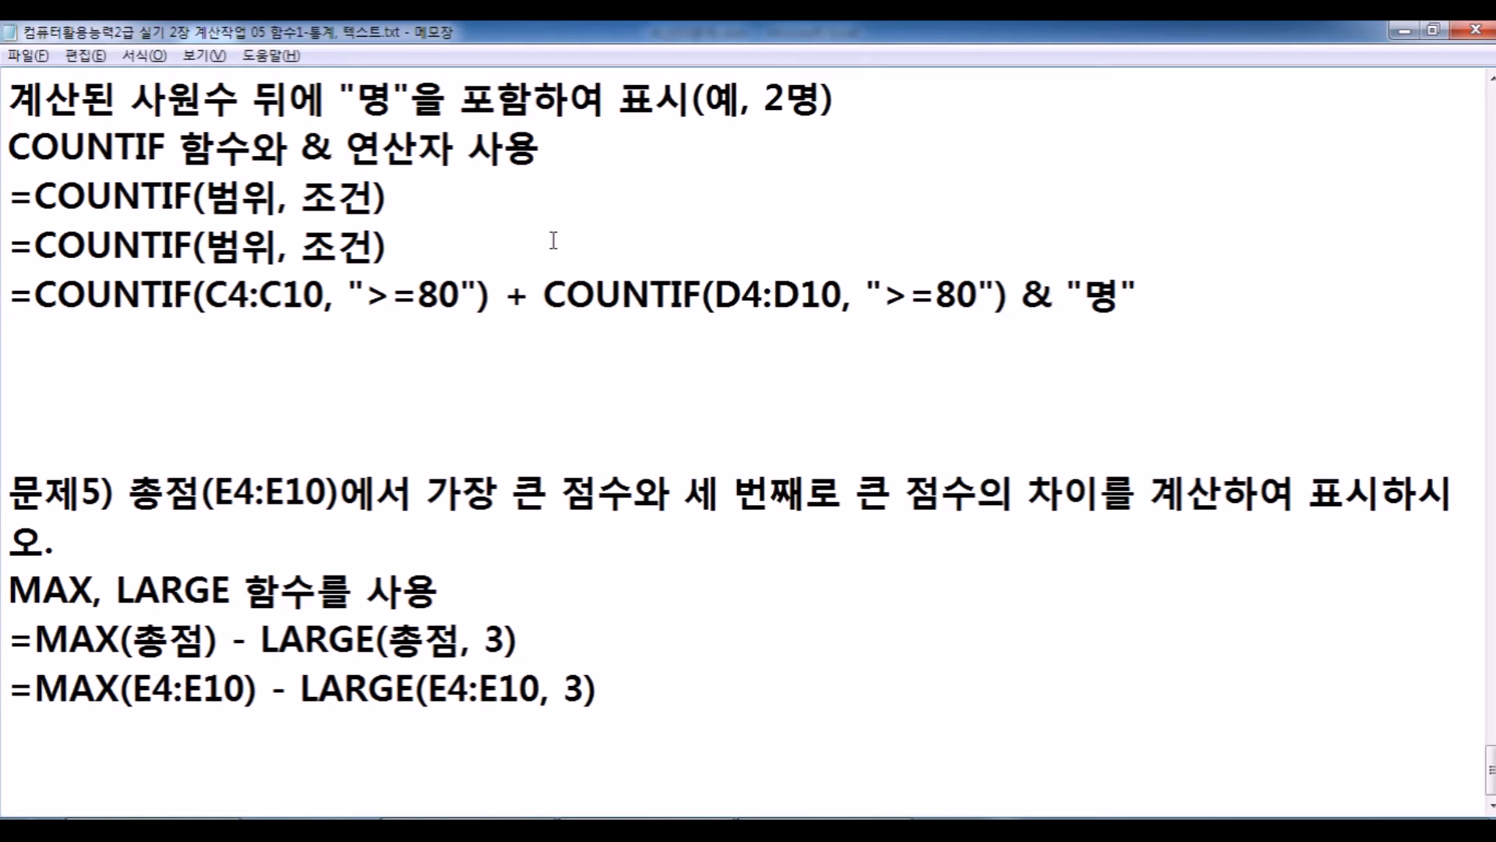
{"action": "left_click", "coordinate": [461, 229]}
{"action": "type", "text": "+"}
{"action": "key", "text": "ctrl+v"}
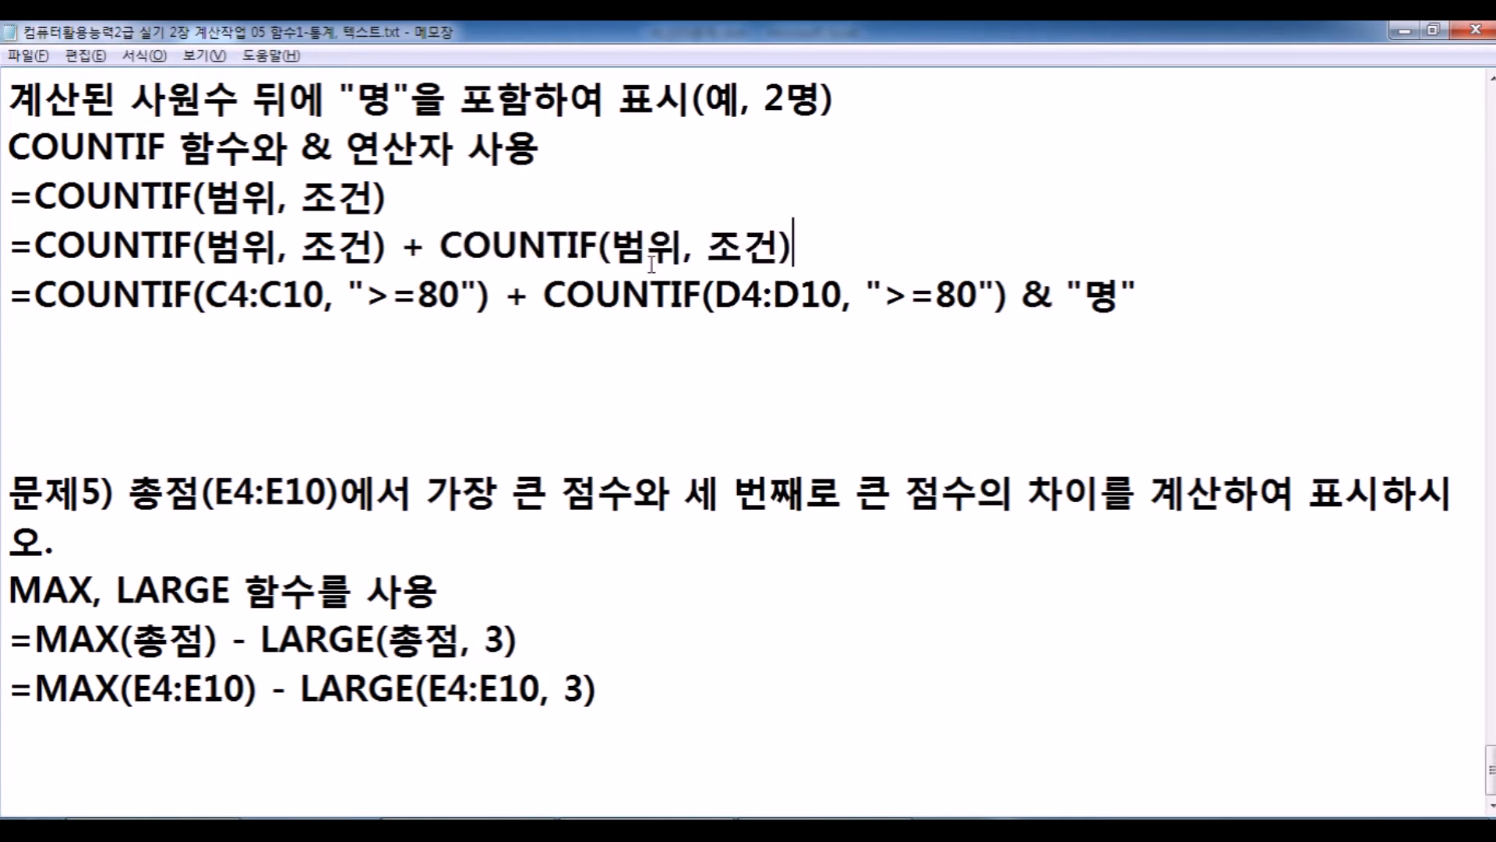
Replace the first COUNTIF's arguments in 문제4's second syntax line with 필기, 80 이상.
{"action": "left_click_drag", "start_coordinate": [205, 248], "coordinate": [242, 247]}
{"action": "scroll", "coordinate": [261, 253], "scroll_direction": "up", "scroll_amount": 1}
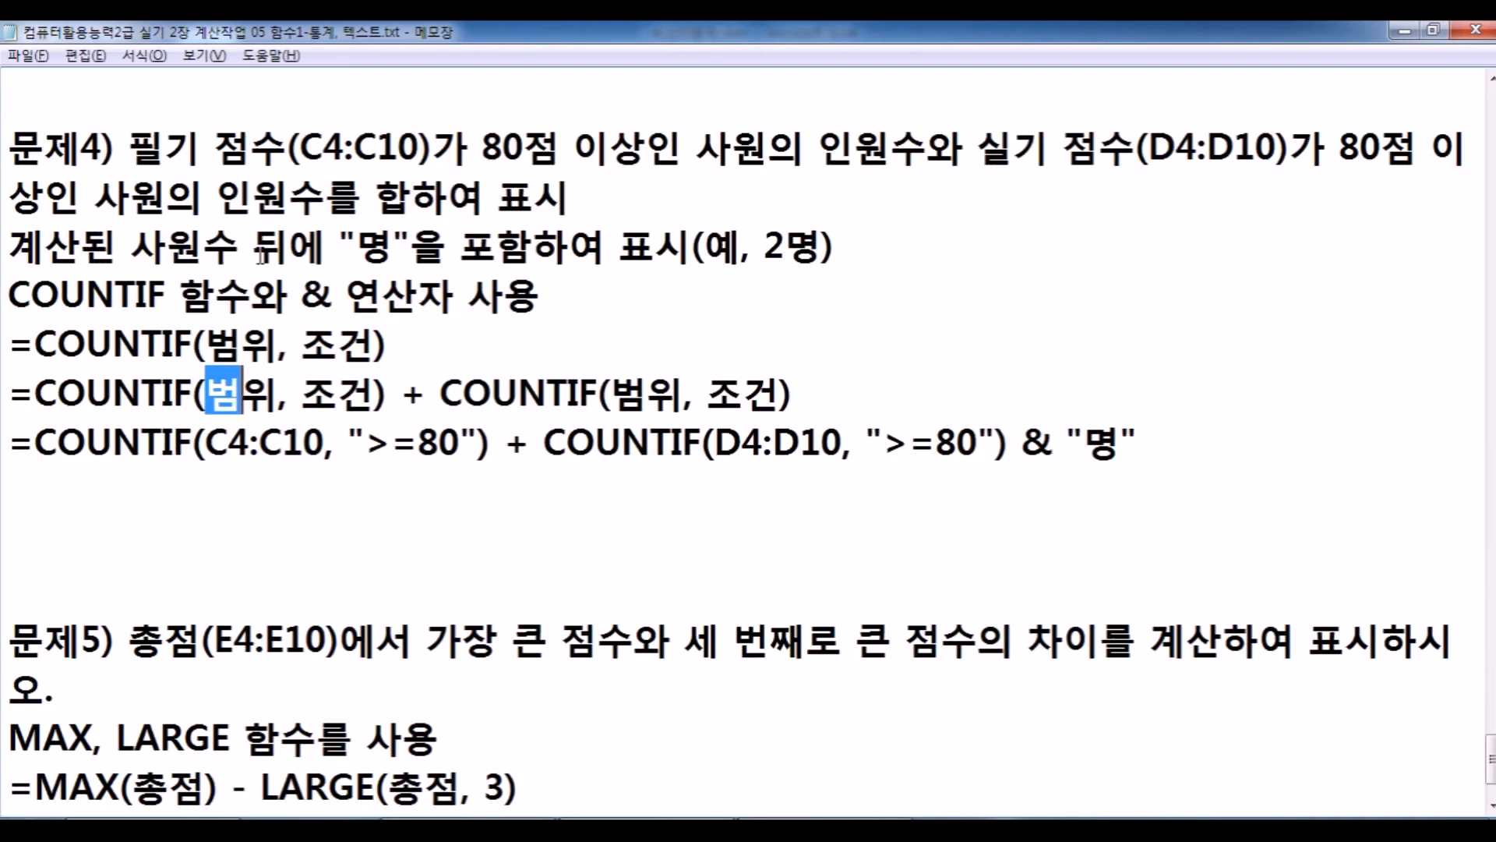
{"action": "double_click", "coordinate": [266, 398]}
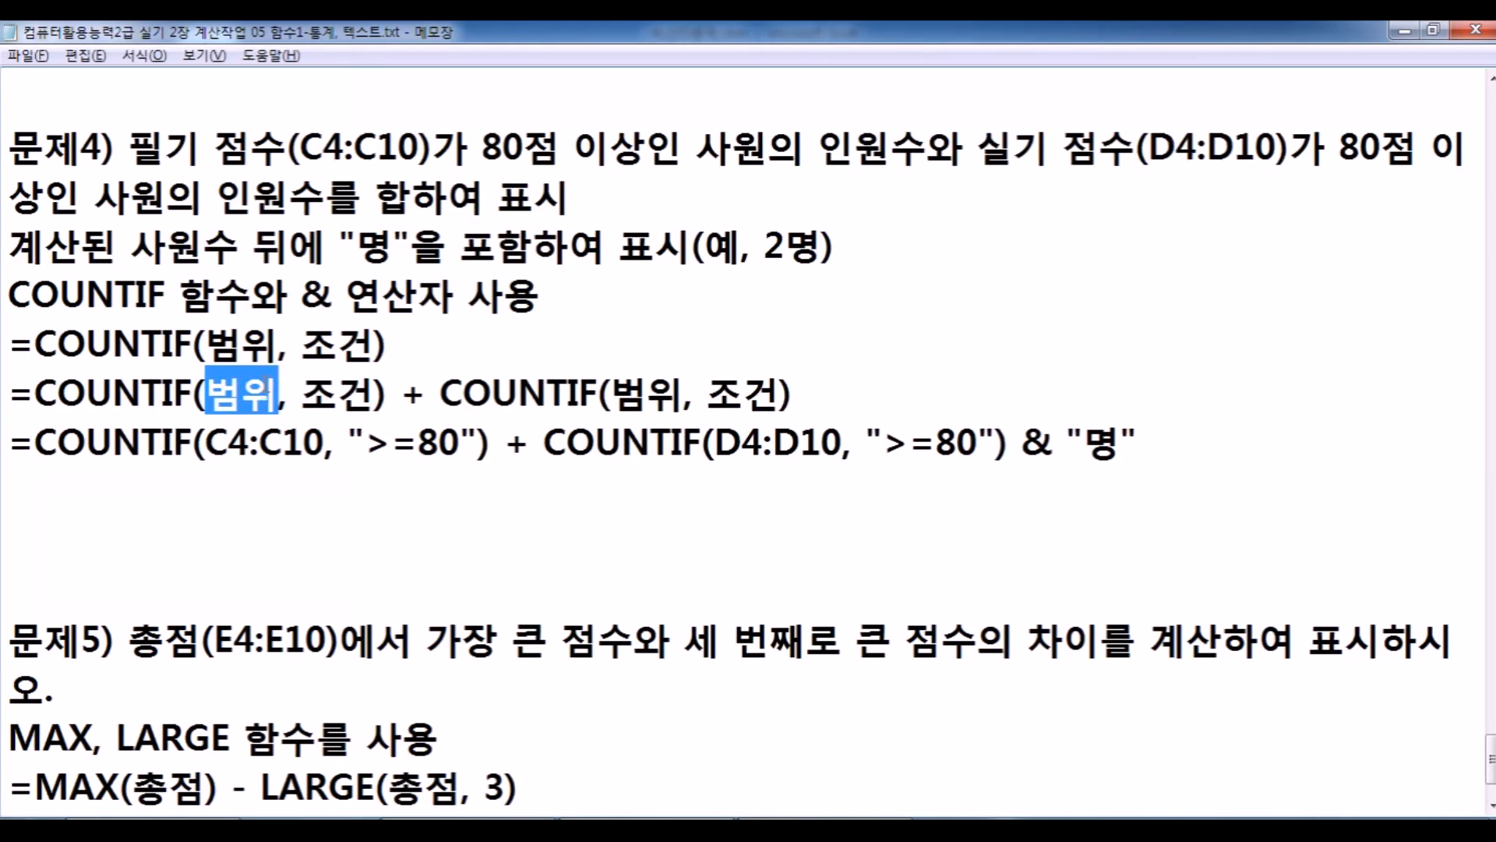
{"action": "type", "text": "필기, "}
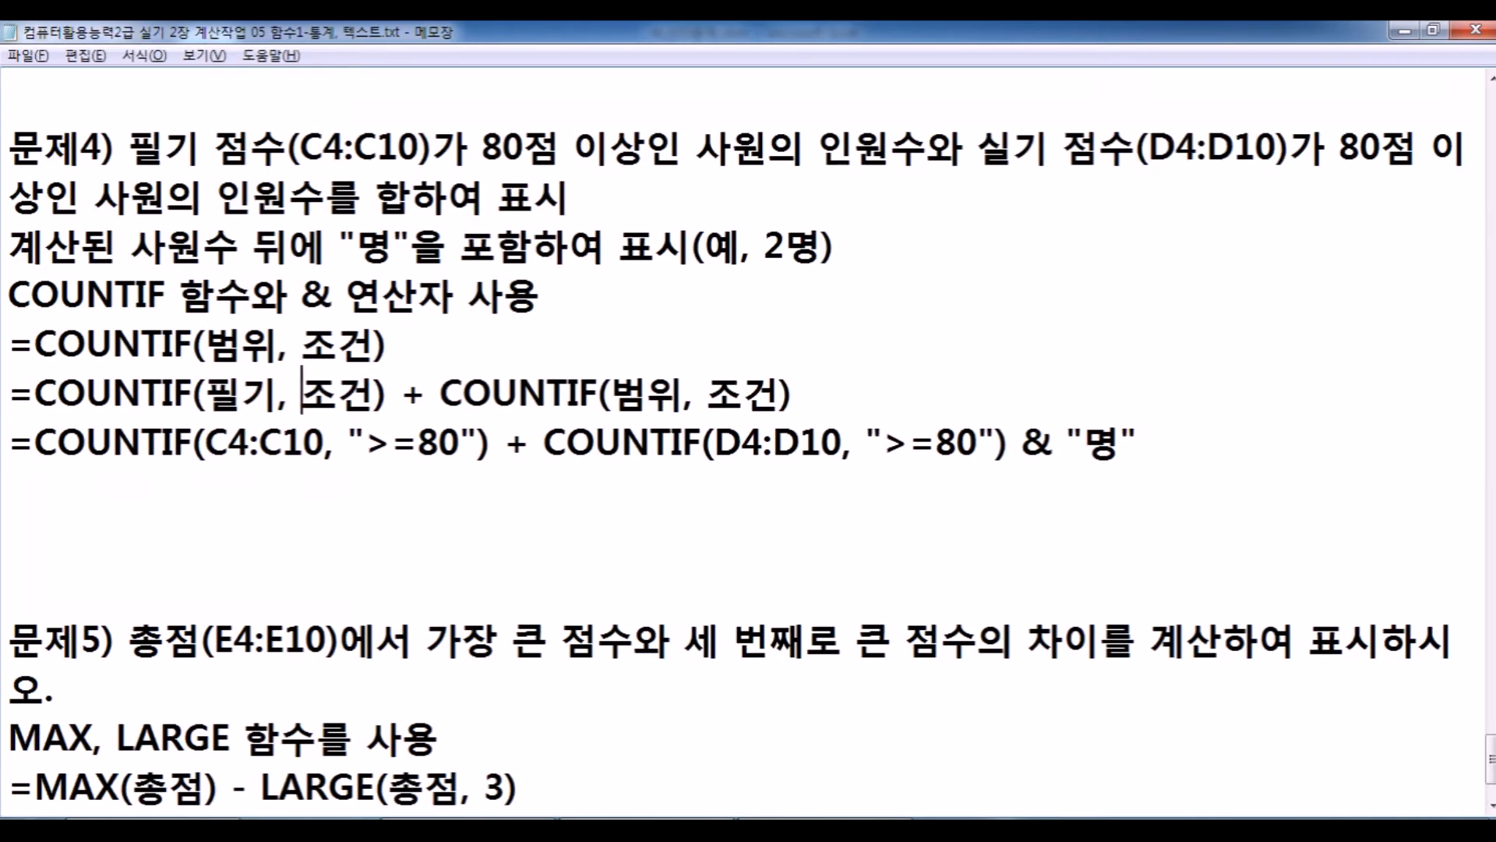
{"action": "type", "text": "80 잇하"}
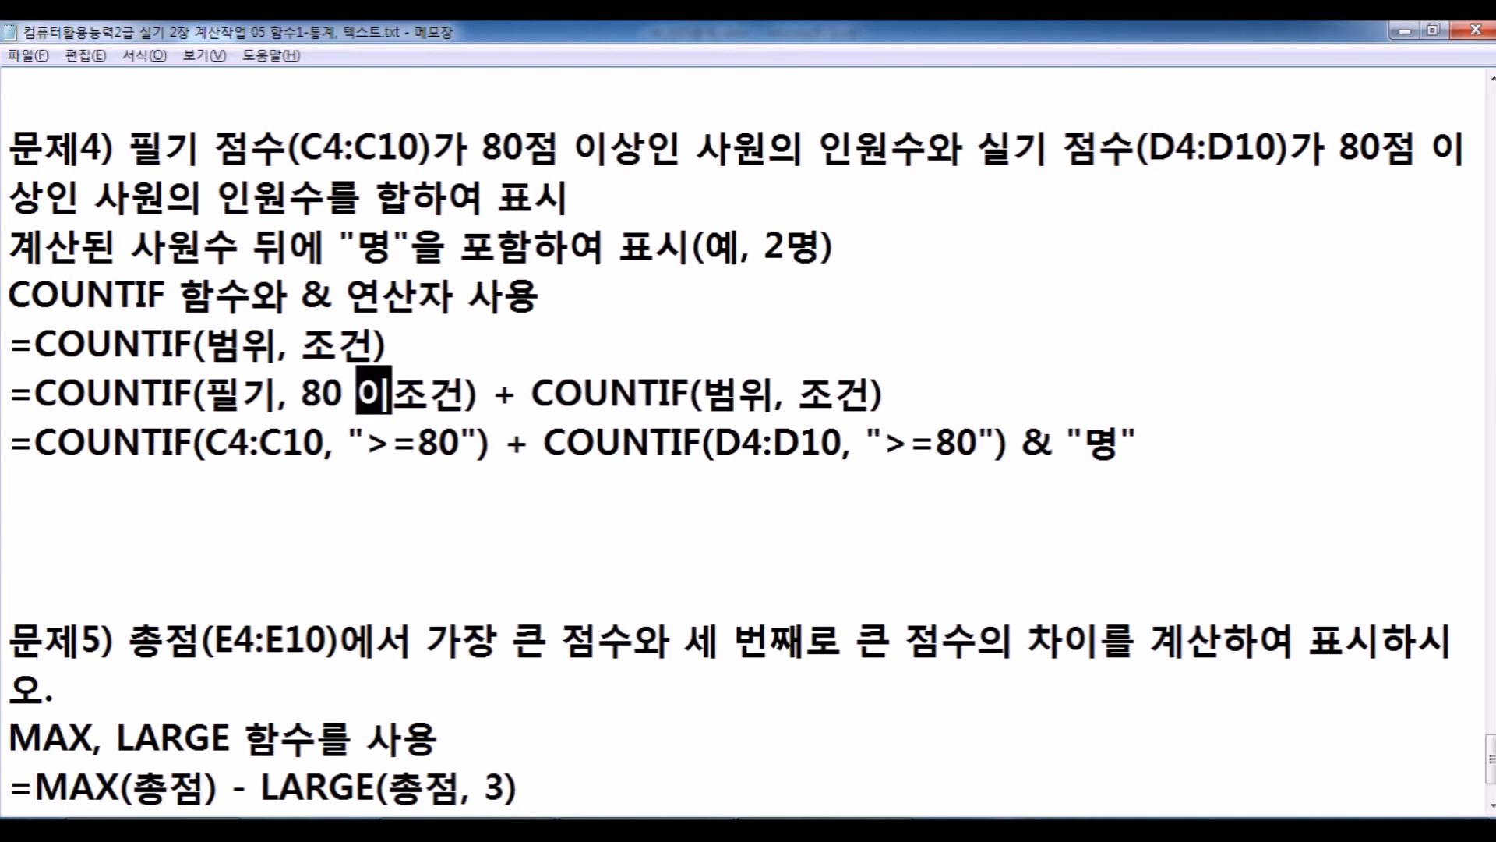
{"action": "key", "text": "BackSpace"}
{"action": "key", "text": "BackSpace"}
{"action": "type", "text": "이상"}
{"action": "key", "text": "Delete"}
{"action": "key", "text": "Delete"}
Replace the arguments of the COUNTIF after the plus sign in the same line with 실기, 80 이상.
{"action": "key", "text": "Right"}
{"action": "key", "text": "Right"}
{"action": "key", "text": "Right"}
{"action": "key", "text": "Right"}
{"action": "key", "text": "Right"}
{"action": "key", "text": "Right"}
{"action": "key", "text": "Right"}
{"action": "key", "text": "Right"}
{"action": "key", "text": "Right"}
{"action": "key", "text": "Right"}
{"action": "key", "text": "Right"}
{"action": "key", "text": "Right"}
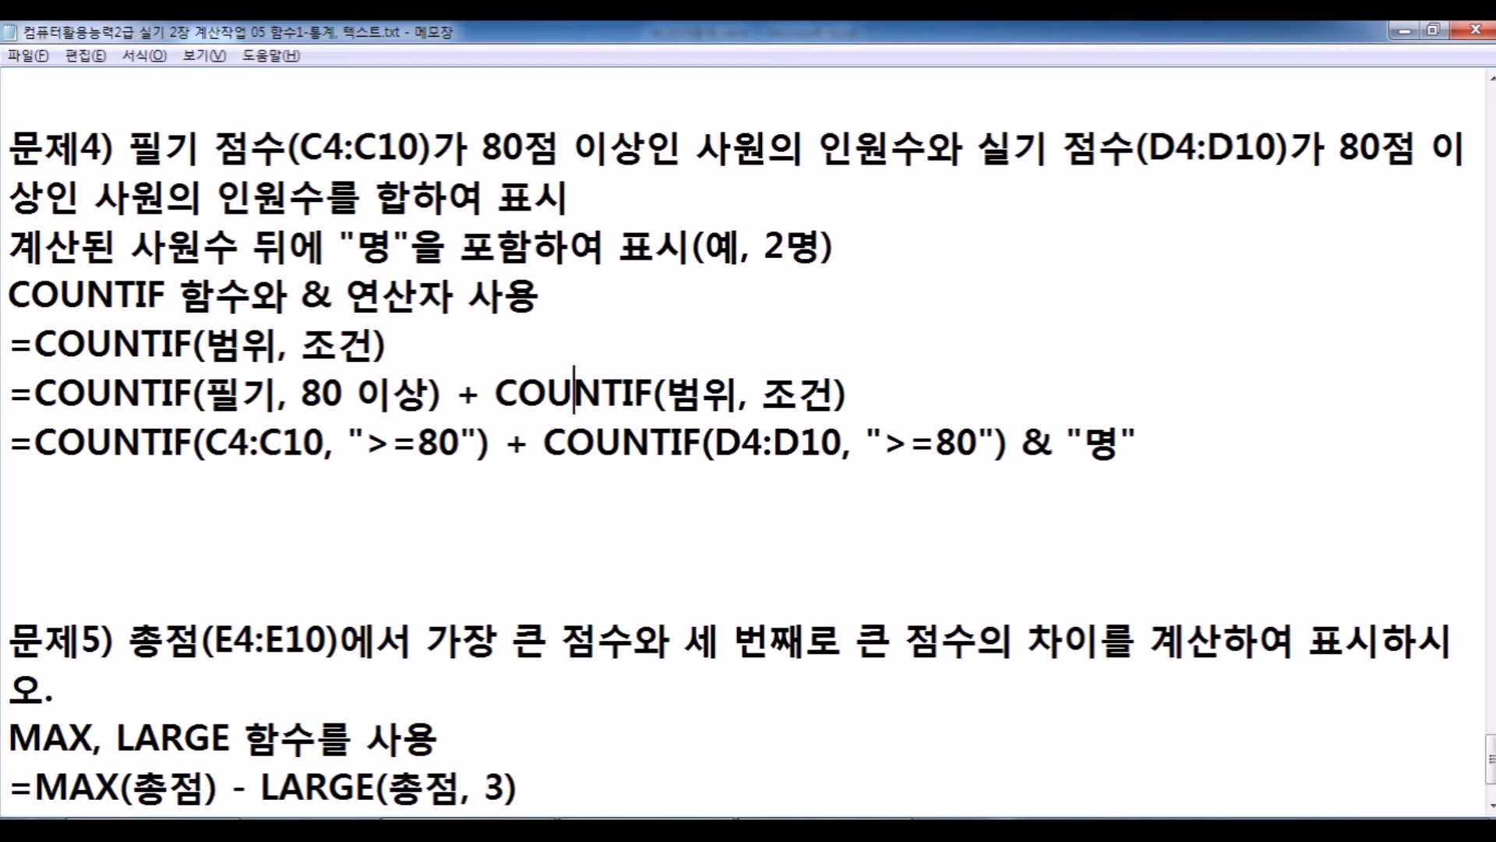
{"action": "type", "text": "실기"}
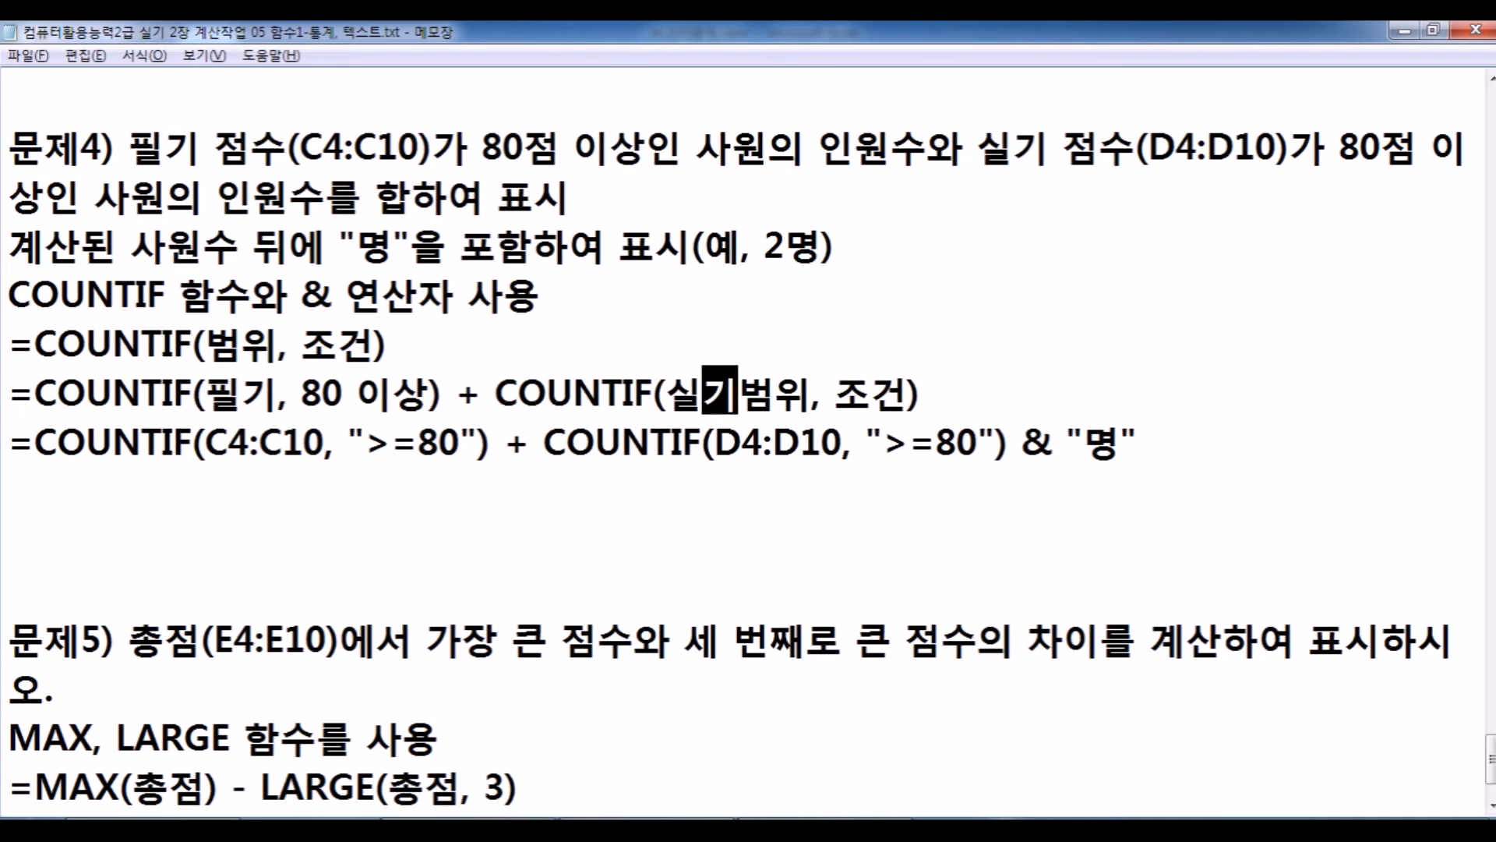
{"action": "key", "text": "Delete"}
{"action": "key", "text": "Delete"}
{"action": "key", "text": "Right"}
{"action": "key", "text": "Right"}
{"action": "key", "text": "Delete"}
{"action": "key", "text": "Delete"}
{"action": "type", "text": "80 이상"}
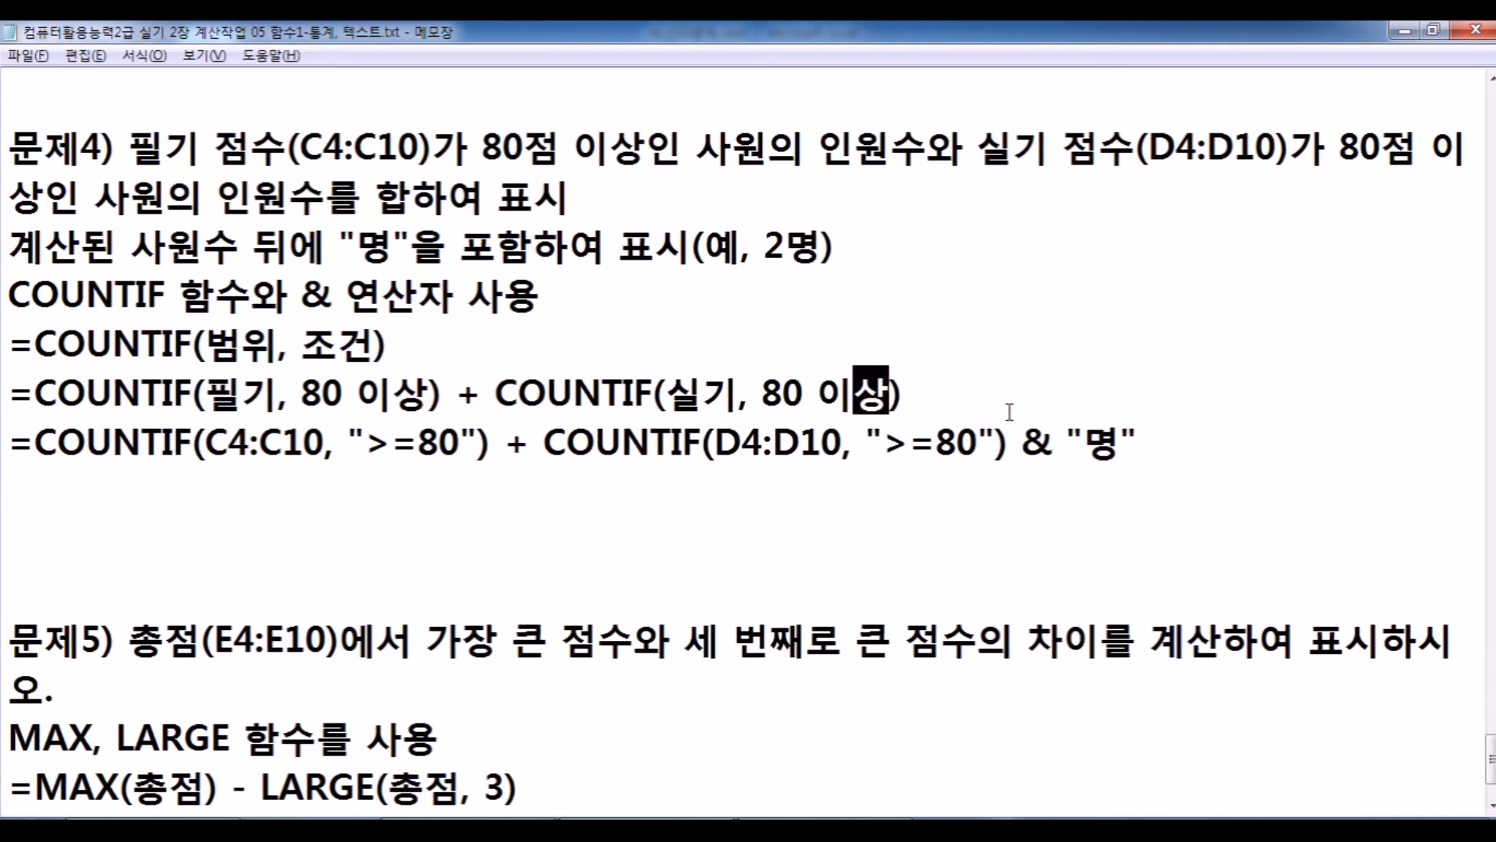
Append & "명" to the end of 문제4's general formula line.
{"action": "left_click", "coordinate": [1047, 403]}
{"action": "type", "text": "&"}
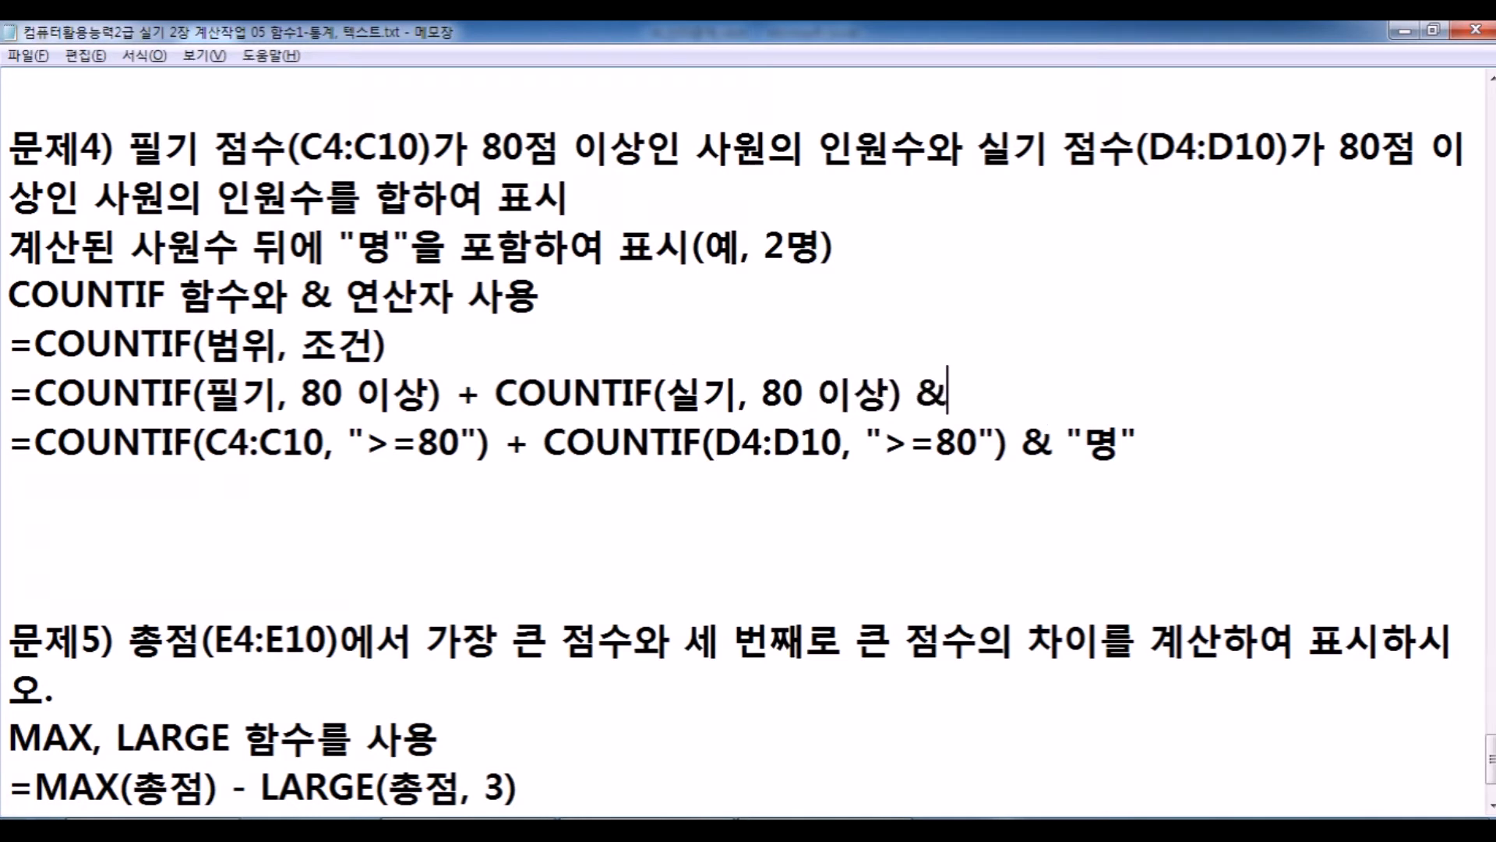
{"action": "type", "text": " \"ㅁㅕㅇ"}
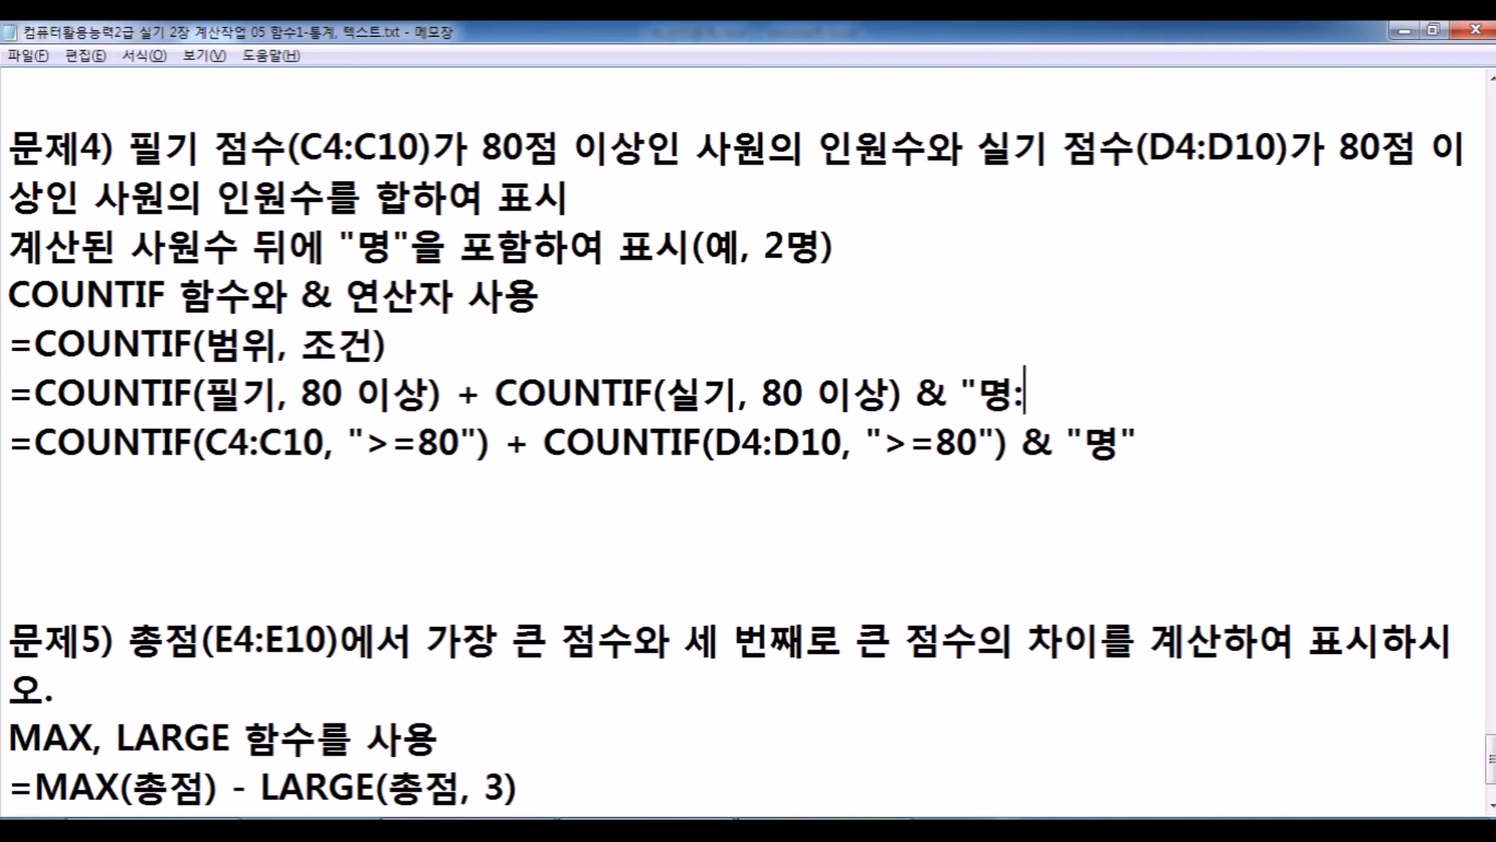
{"action": "type", "text": "\""}
Review the ranges C4:C10 and D4:D10 and the ">=80" condition in 문제4's full formula against the problem text.
{"action": "left_click", "coordinate": [213, 445]}
{"action": "left_click_drag", "start_coordinate": [213, 445], "coordinate": [326, 445]}
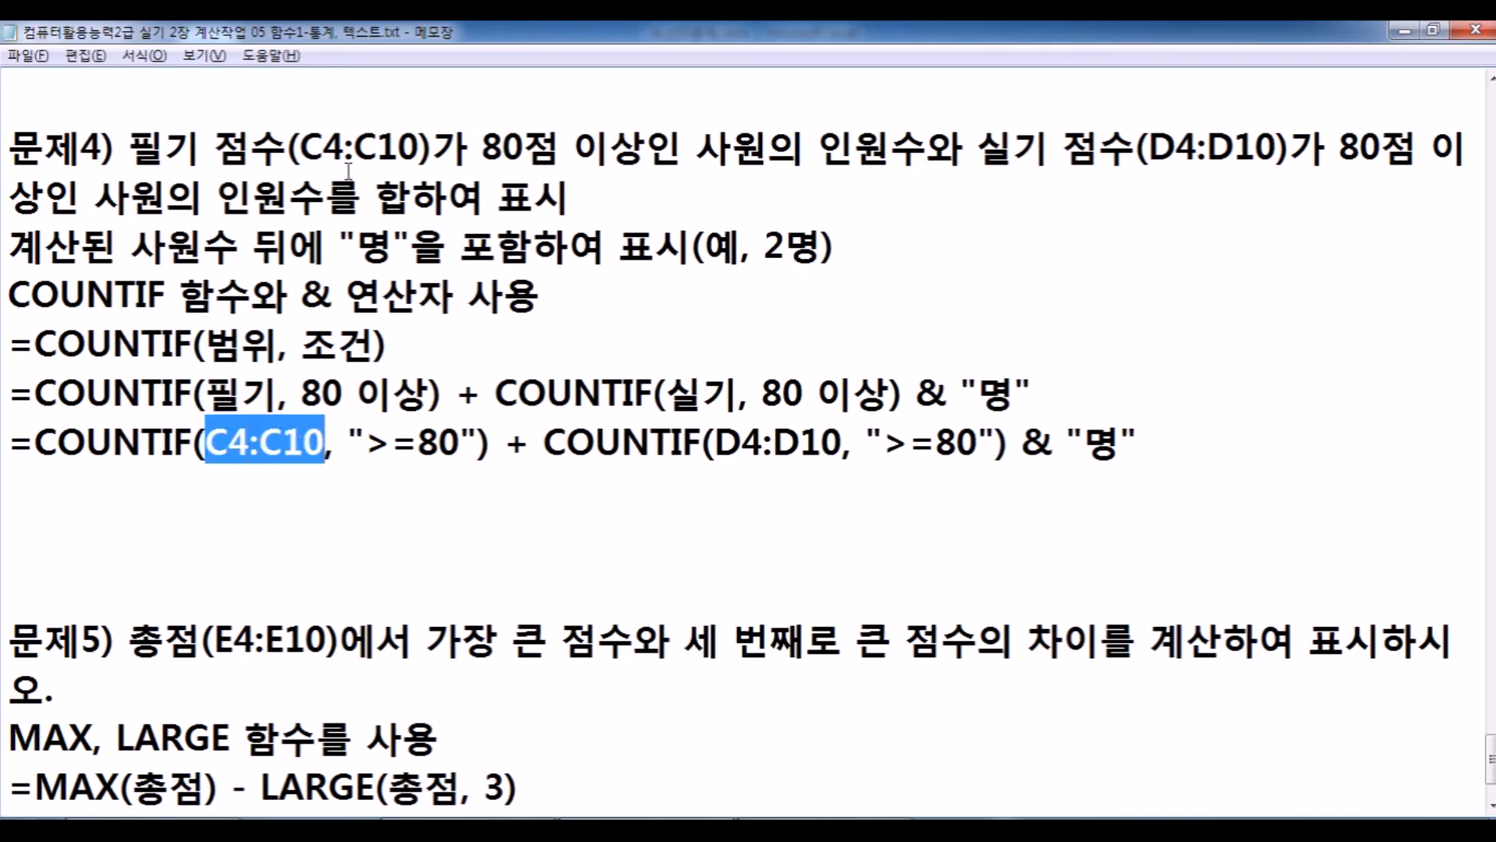
{"action": "left_click_drag", "start_coordinate": [422, 136], "coordinate": [320, 136]}
{"action": "left_click_drag", "start_coordinate": [367, 445], "coordinate": [460, 445]}
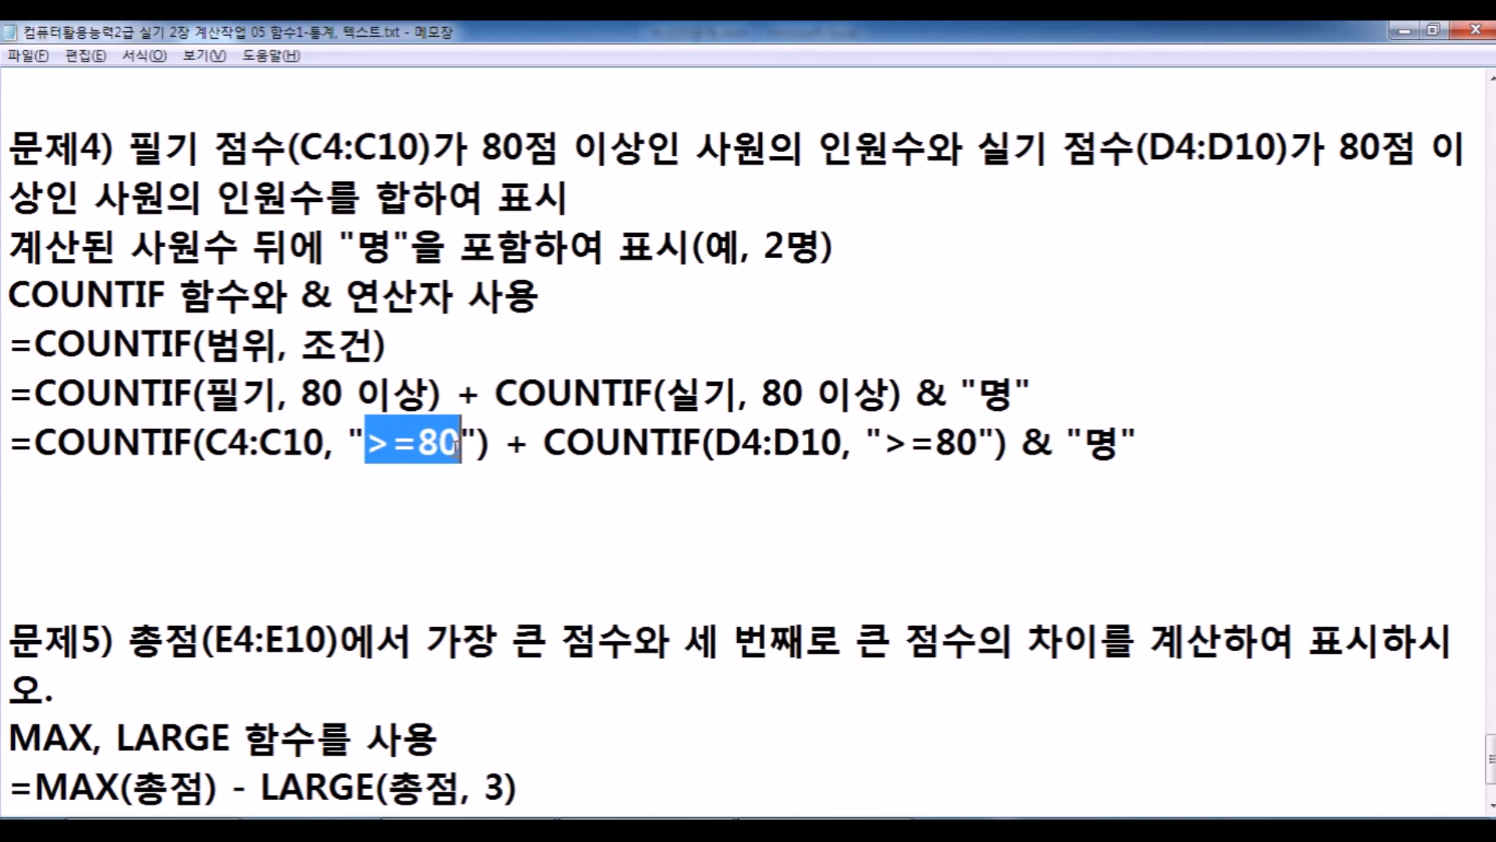
{"action": "left_click", "coordinate": [434, 452]}
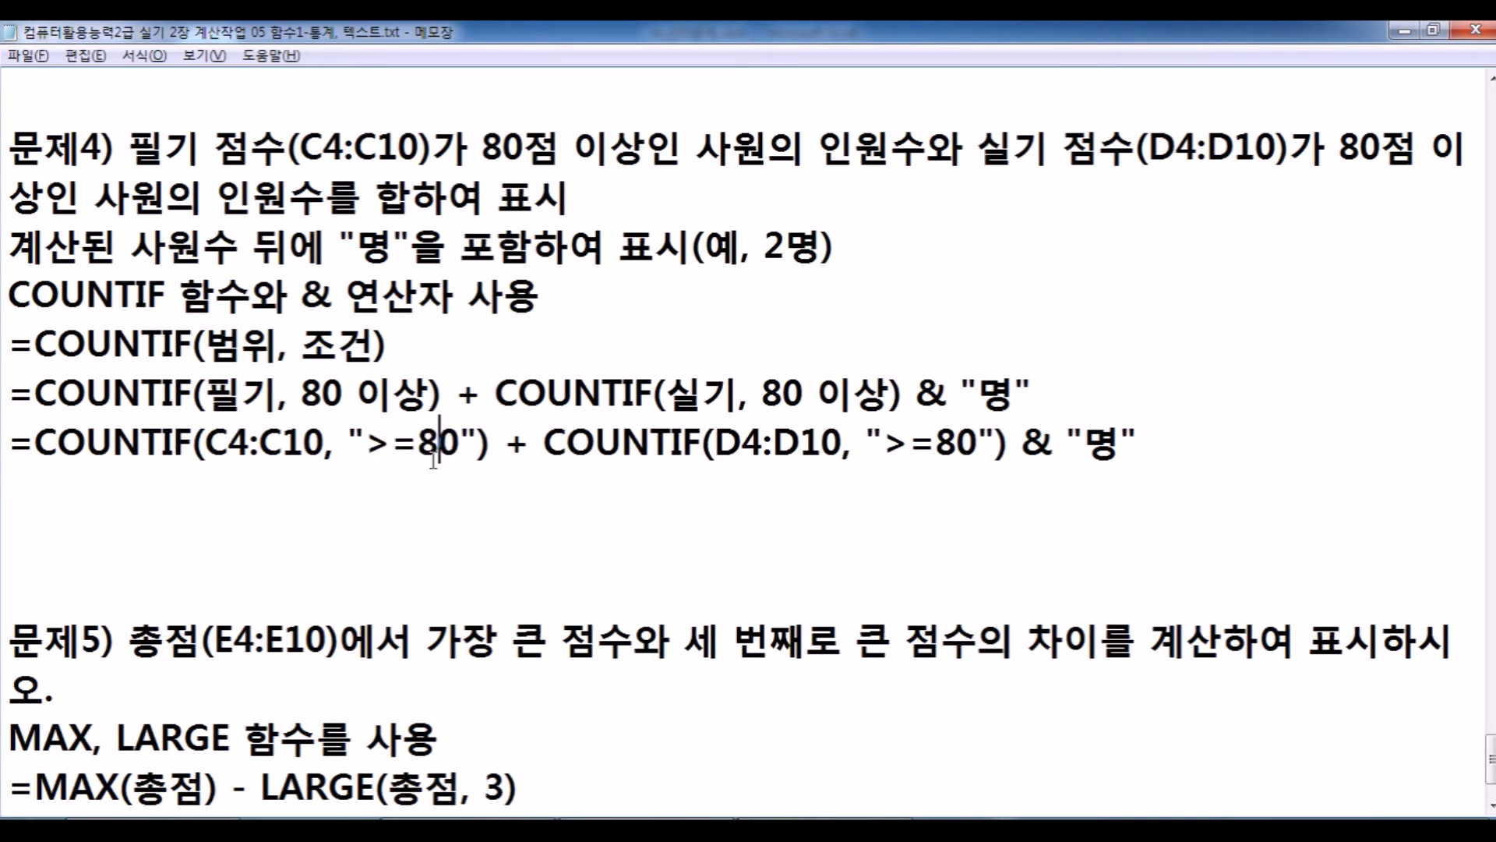
{"action": "left_click_drag", "start_coordinate": [718, 440], "coordinate": [836, 435]}
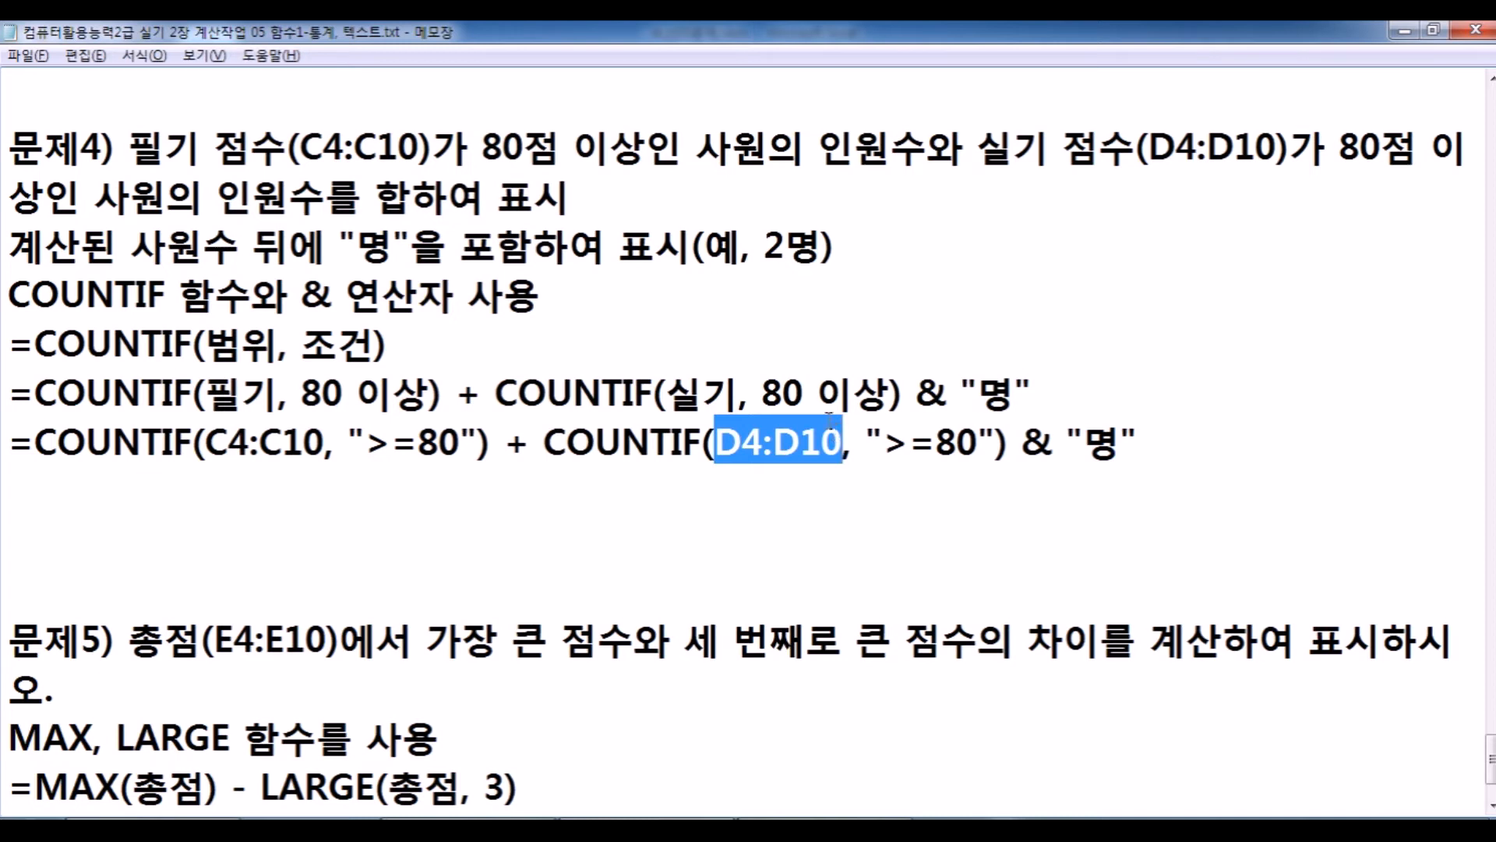
{"action": "left_click", "coordinate": [740, 486]}
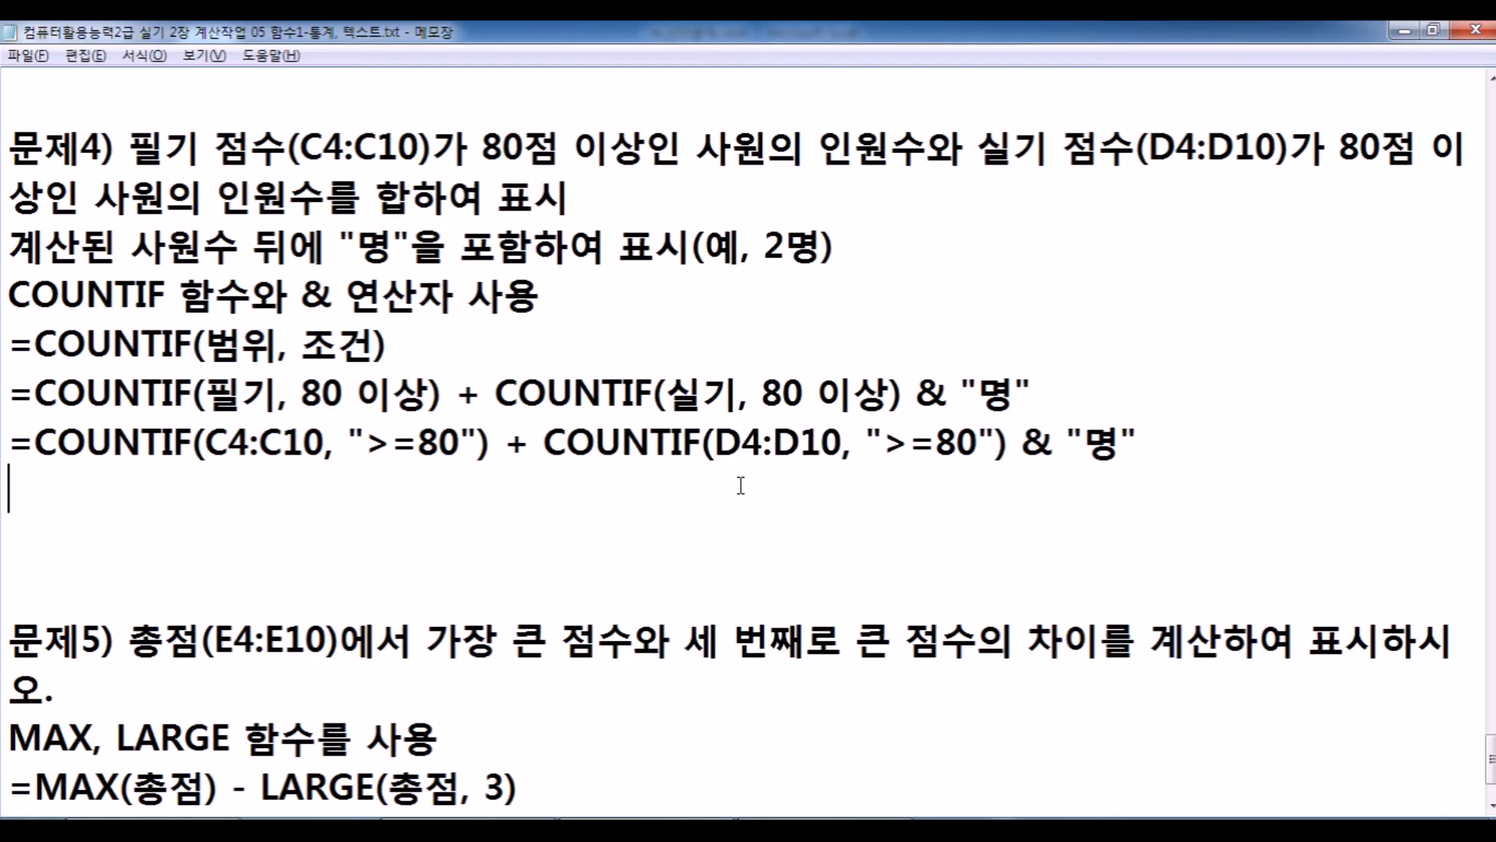
Switch to Excel and start the formula in F13 with =COUNTIF(C4:C10,">=80").
{"action": "key", "text": "alt+Tab"}
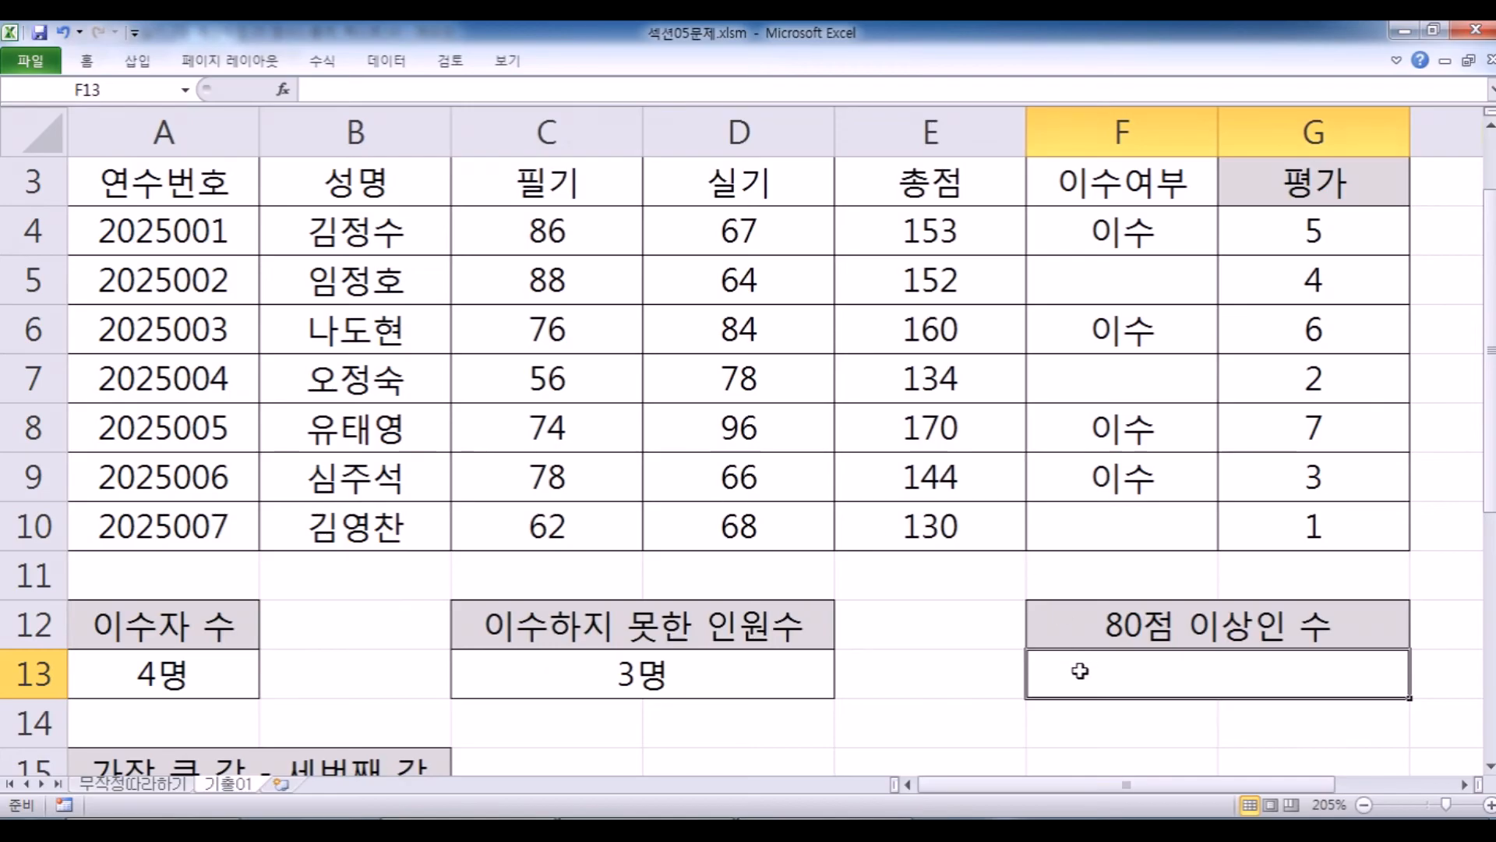
{"action": "scroll", "coordinate": [1087, 666], "scroll_direction": "down", "scroll_amount": 2}
{"action": "type", "text": "=채ㅕㅜㅅ"}
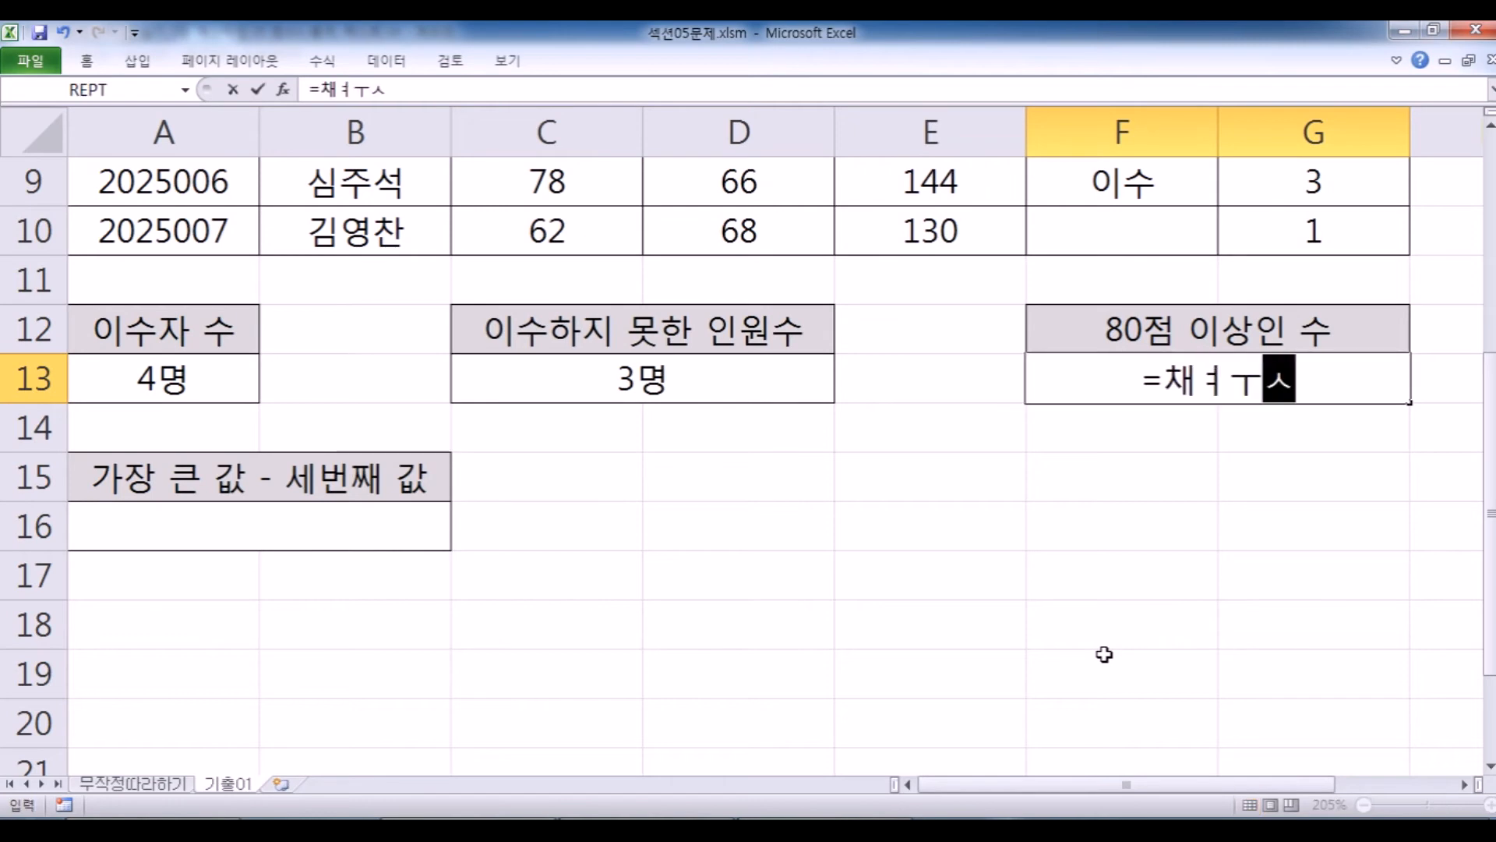
{"action": "key", "text": "Escape"}
{"action": "type", "text": "="}
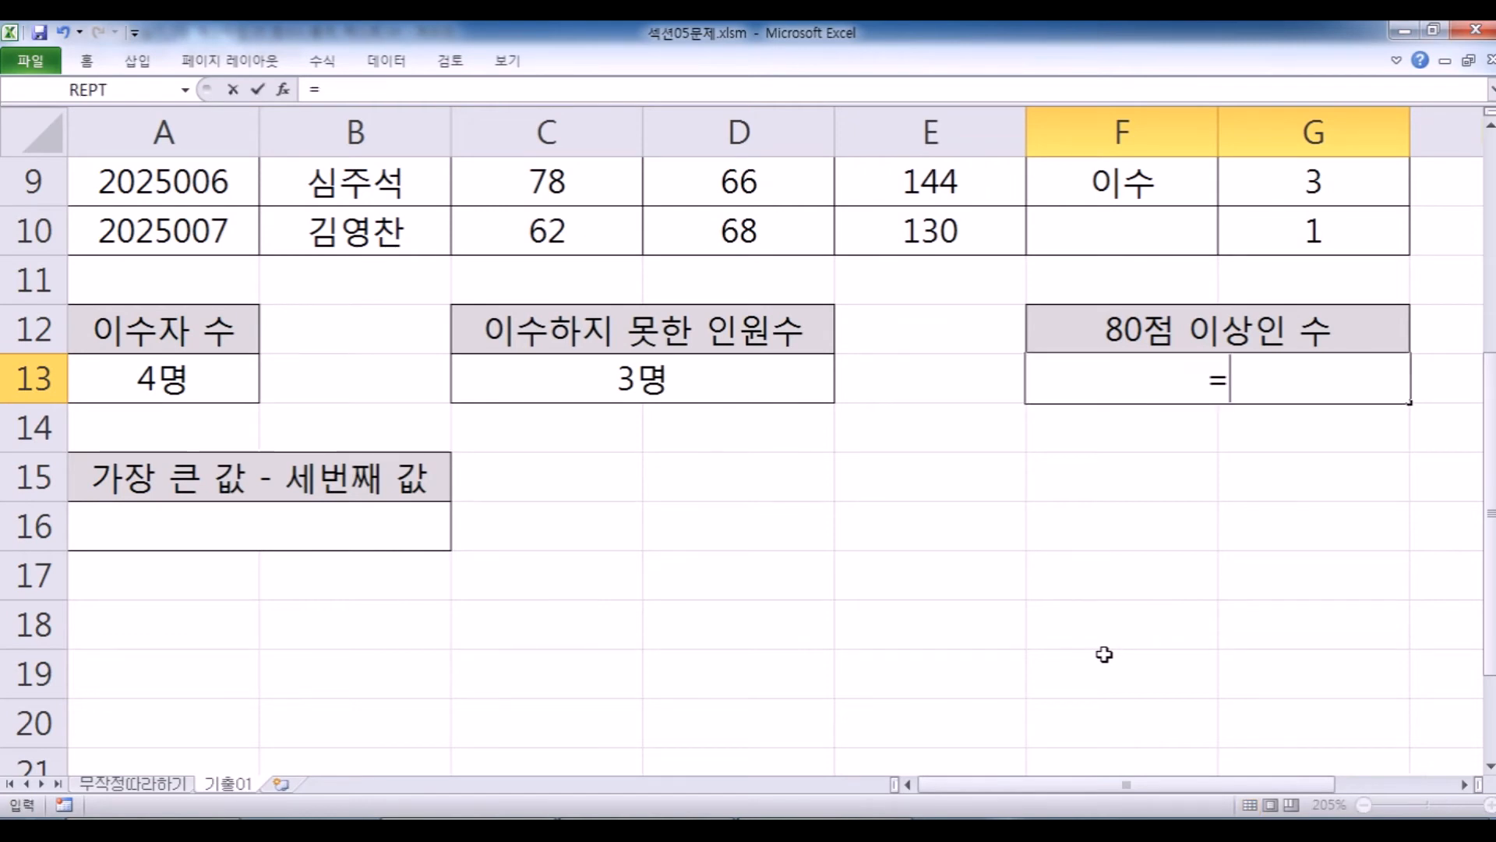
{"action": "type", "text": "COUNTIF(*"}
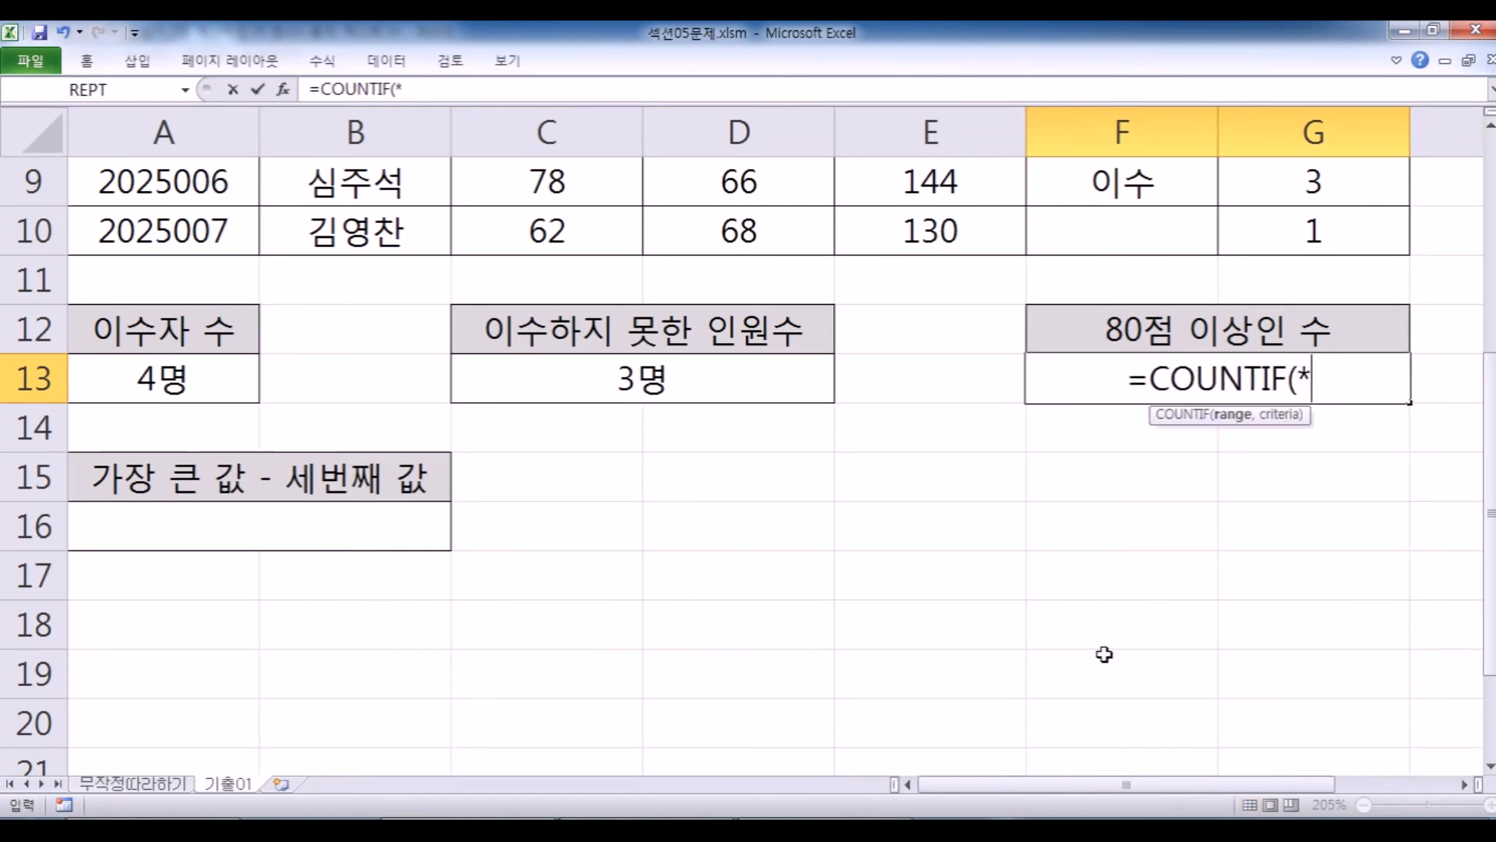
{"action": "scroll", "coordinate": [1005, 595], "scroll_direction": "up", "scroll_amount": 2}
{"action": "left_click_drag", "start_coordinate": [494, 237], "coordinate": [517, 511]}
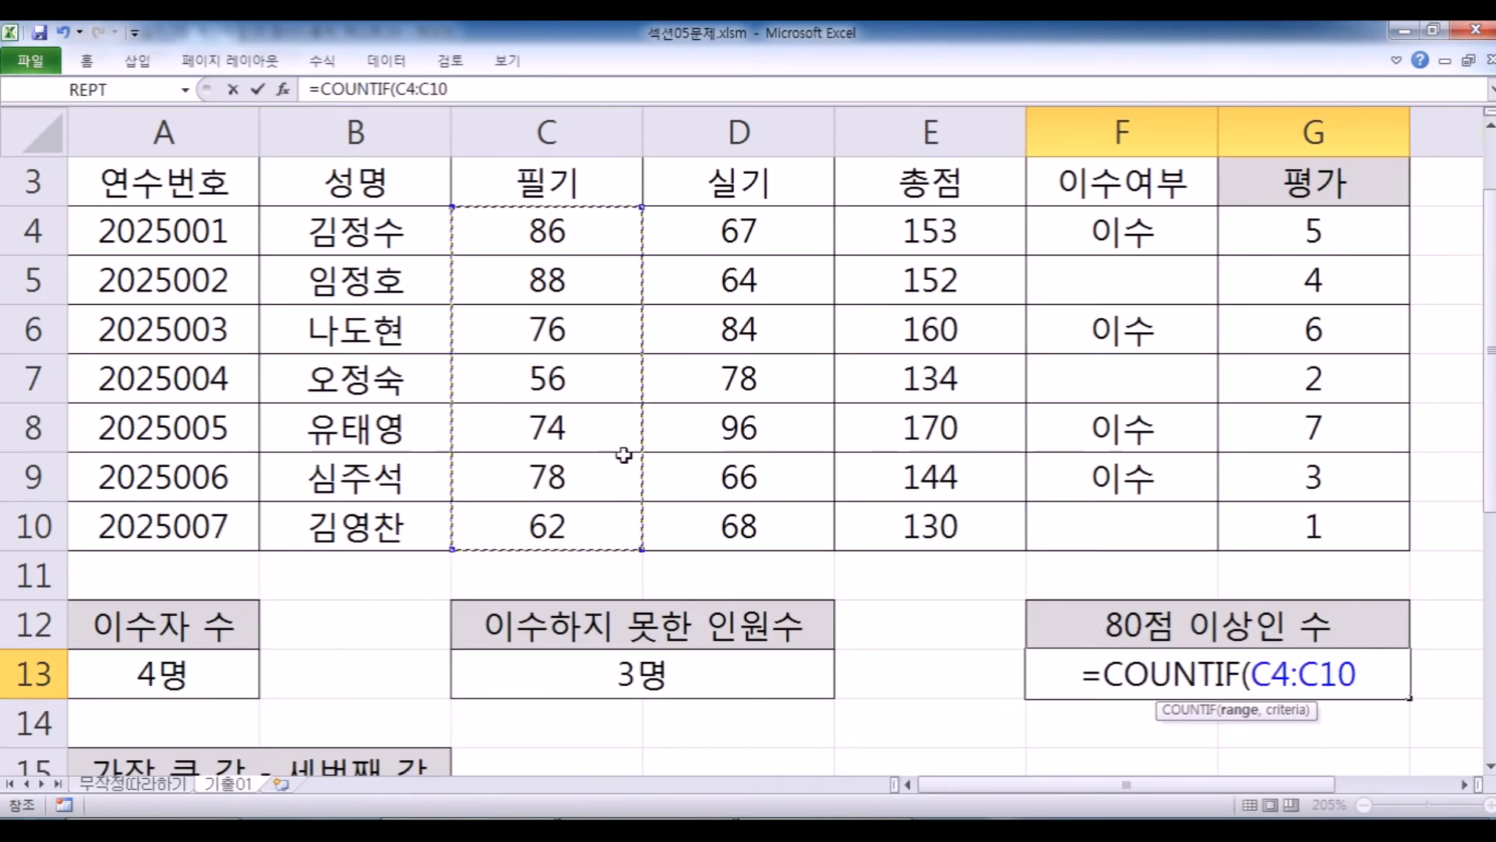
{"action": "scroll", "coordinate": [904, 456], "scroll_direction": "down", "scroll_amount": 2}
{"action": "type", "text": ",\">="}
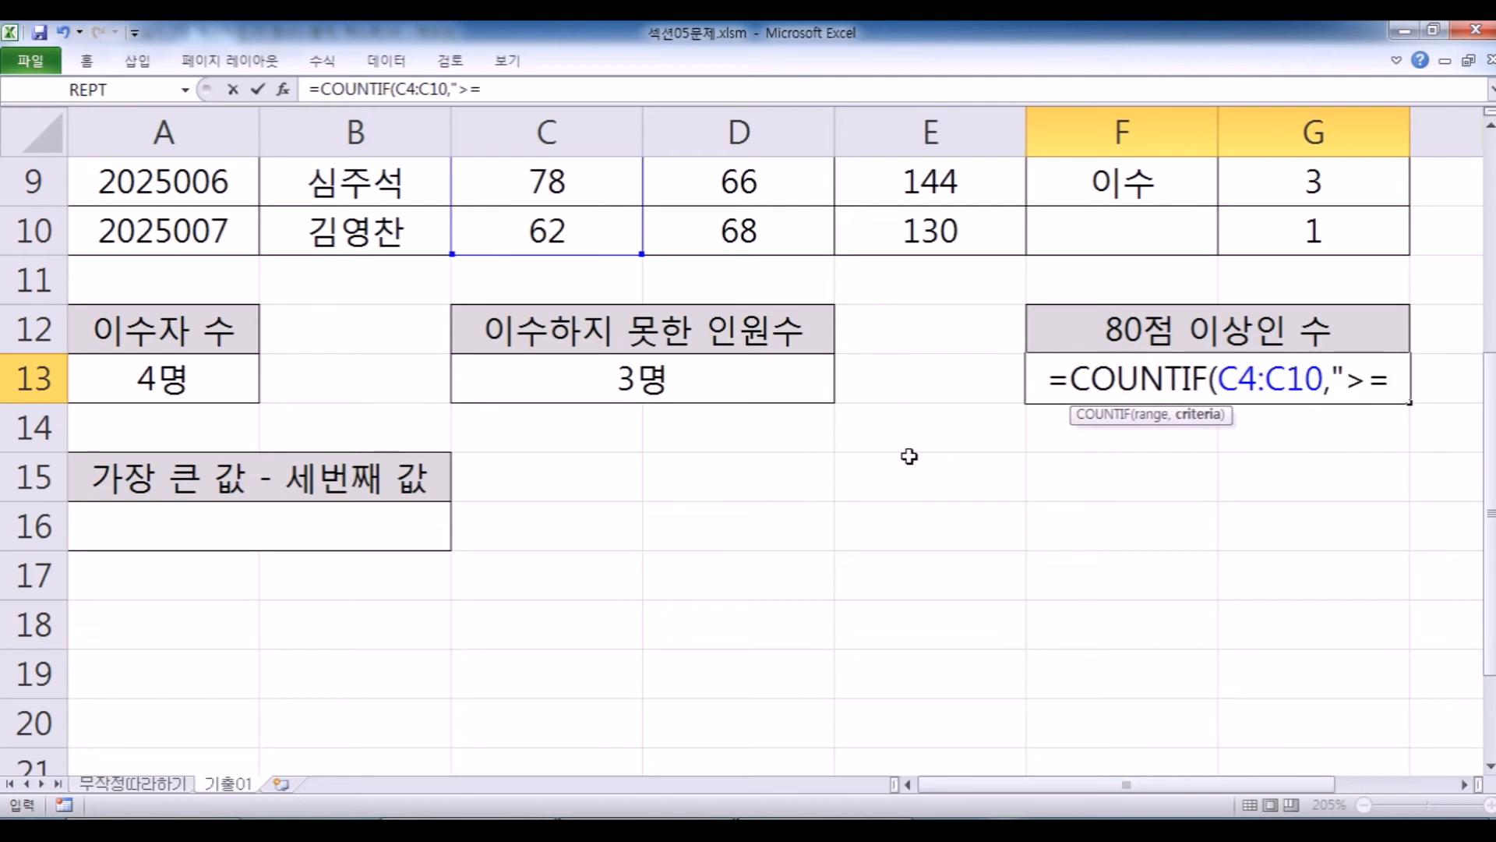
{"action": "type", "text": "80\")"}
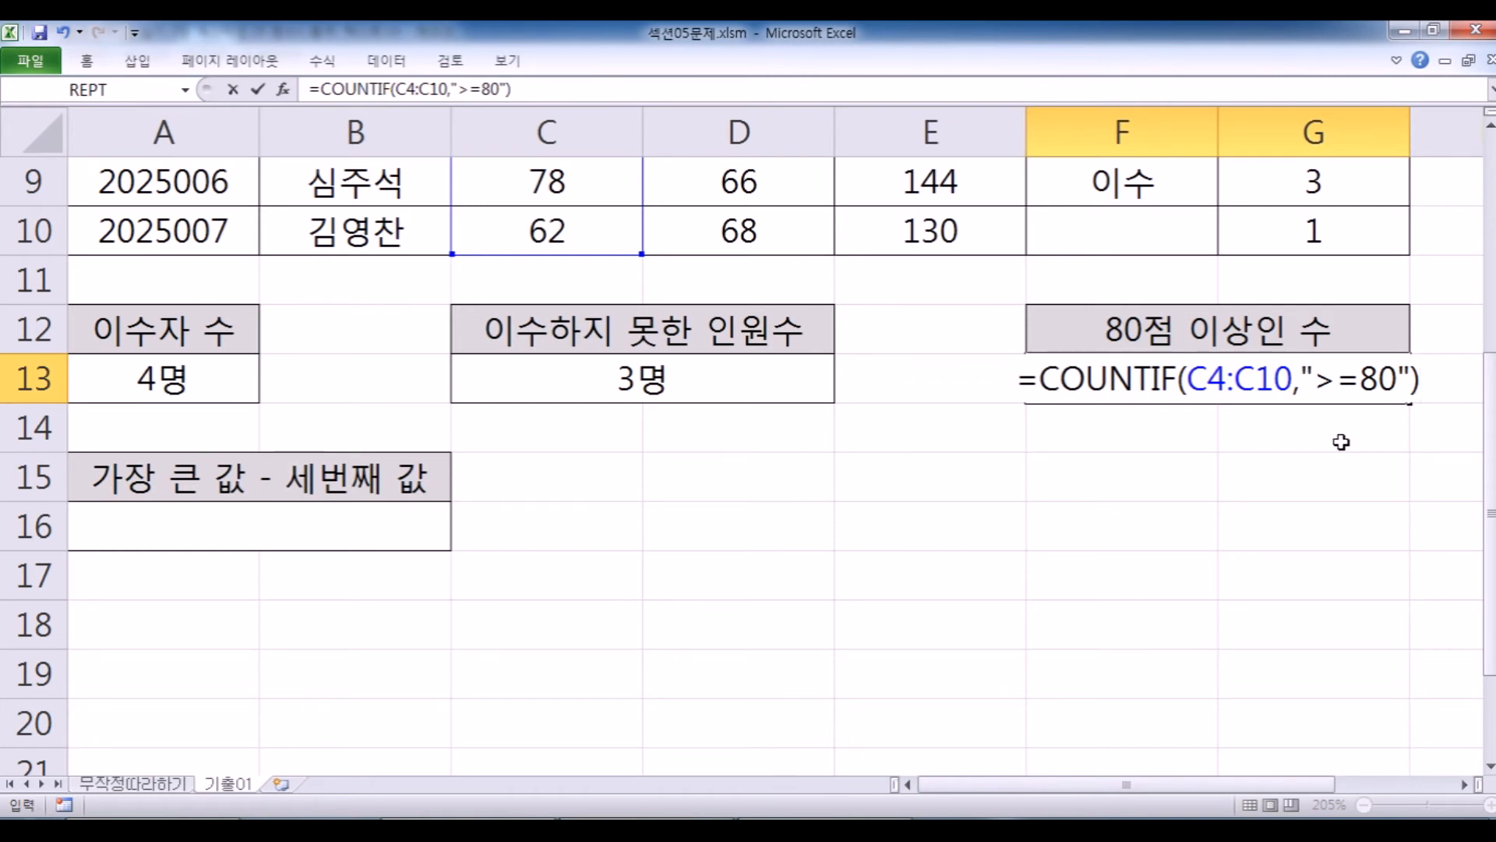
Add +COUNTIF(D4:D10,">=80") to the F13 formula and enter it.
{"action": "type", "text": "+COUNTIF("}
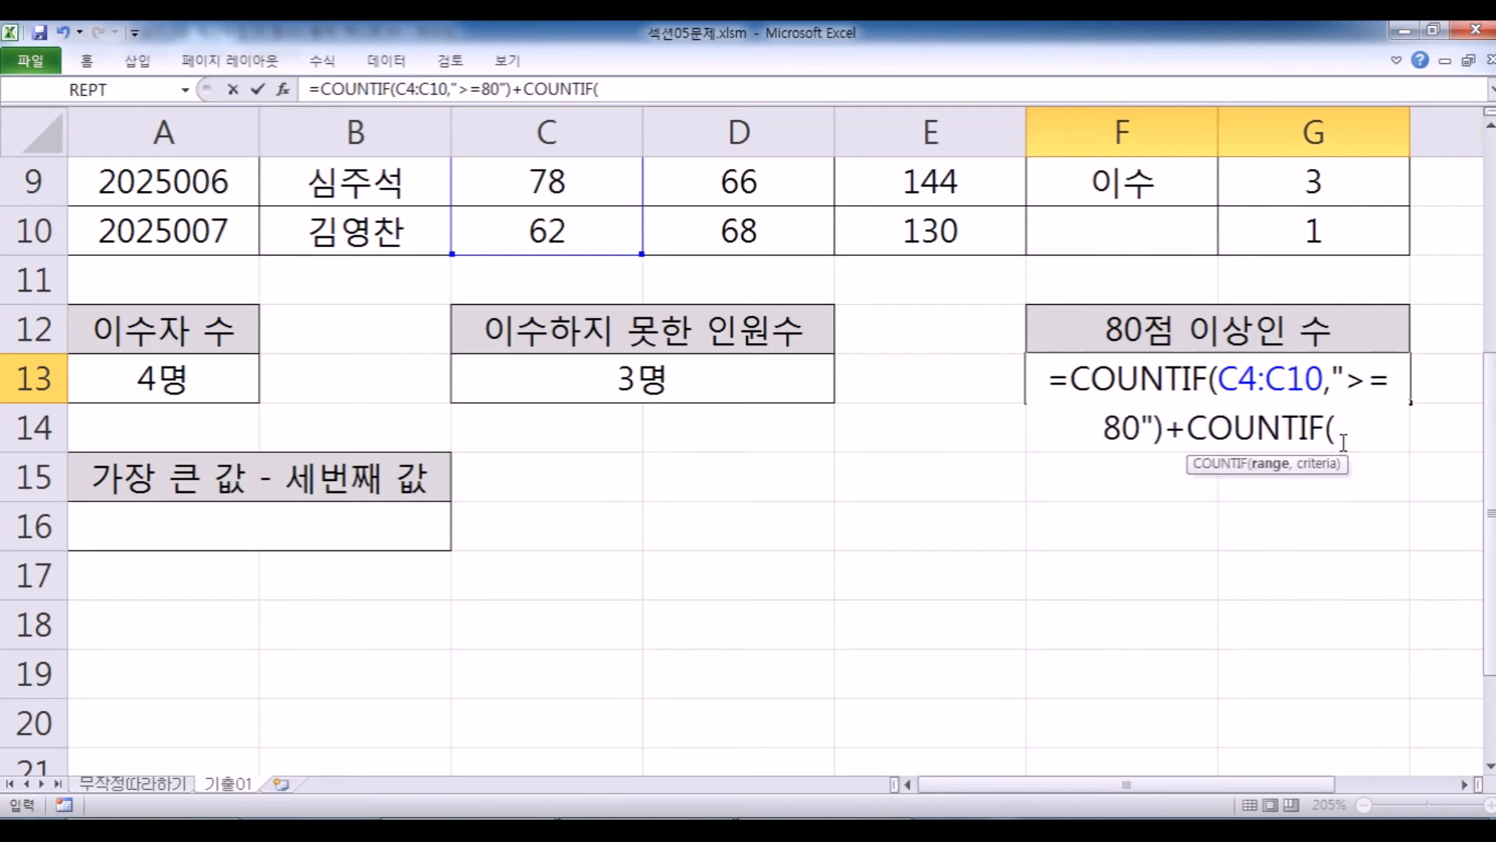
{"action": "type", "text": "D4:D10"}
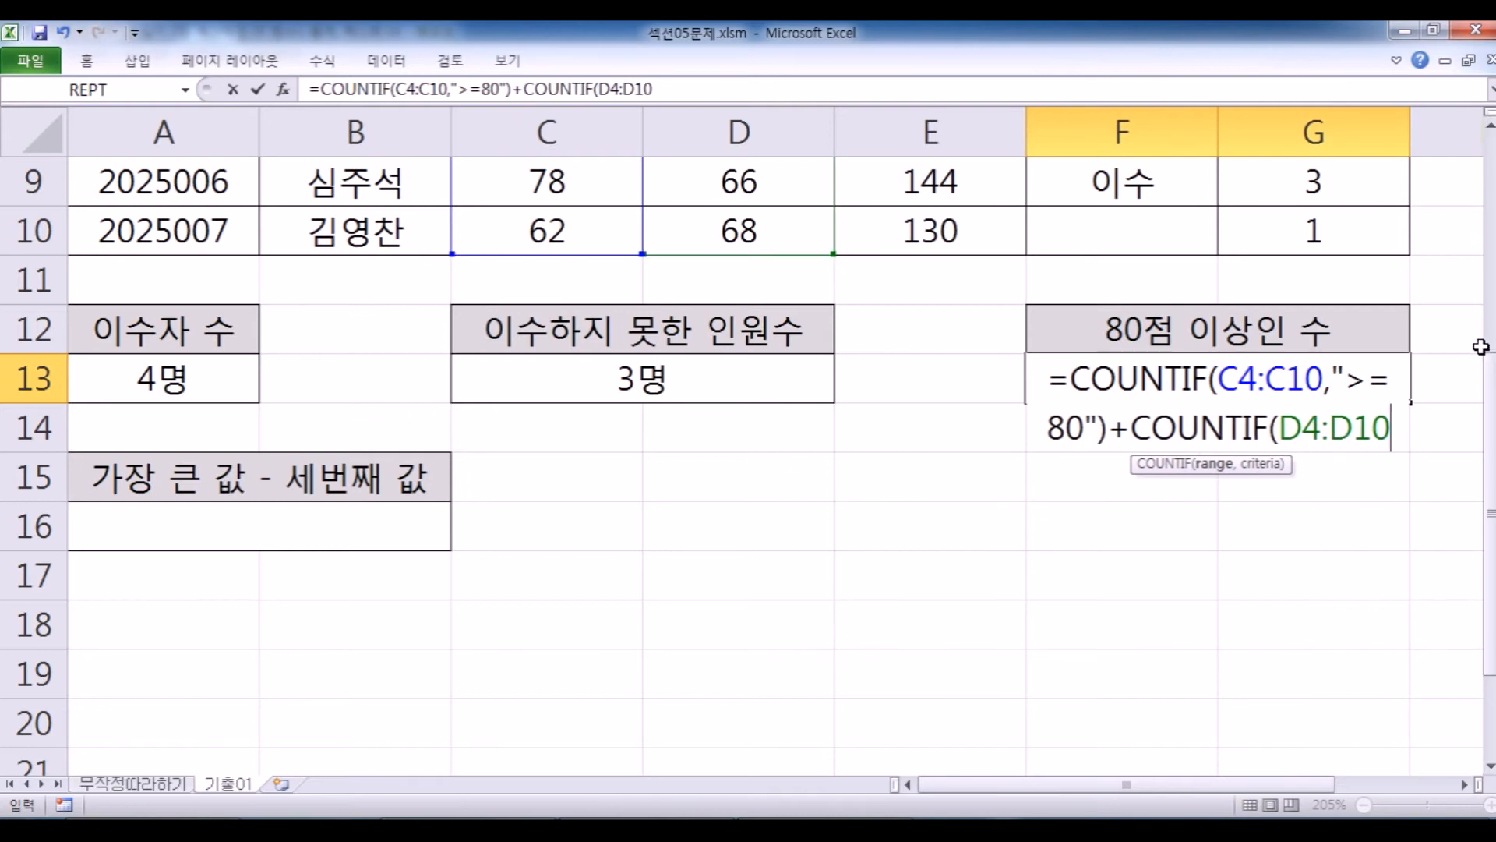
{"action": "scroll", "coordinate": [926, 281], "scroll_direction": "up", "scroll_amount": 2}
{"action": "scroll", "coordinate": [803, 243], "scroll_direction": "down", "scroll_amount": 3}
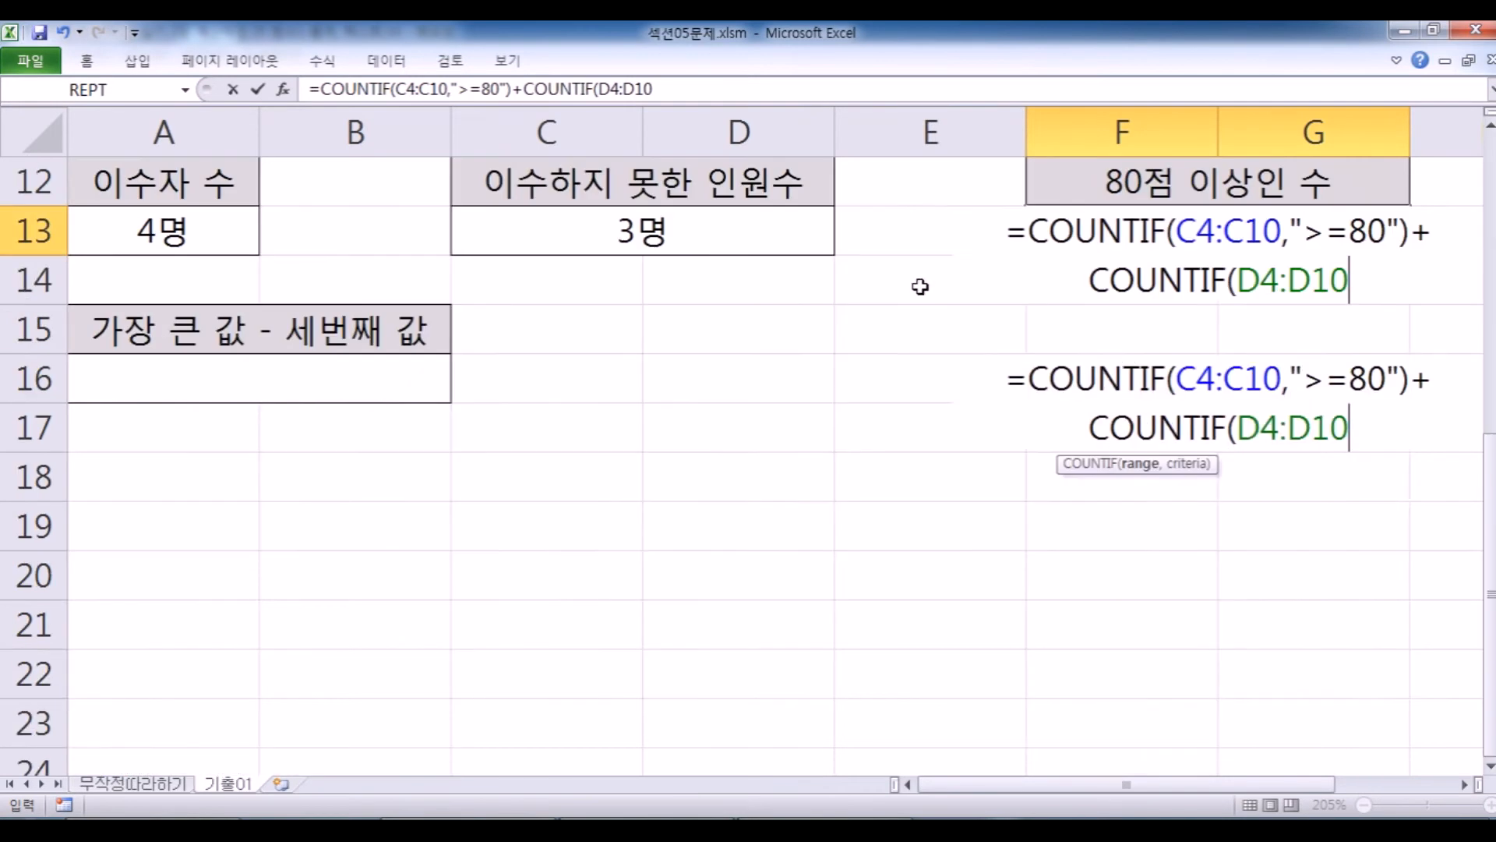
{"action": "scroll", "coordinate": [1245, 284], "scroll_direction": "up", "scroll_amount": 1}
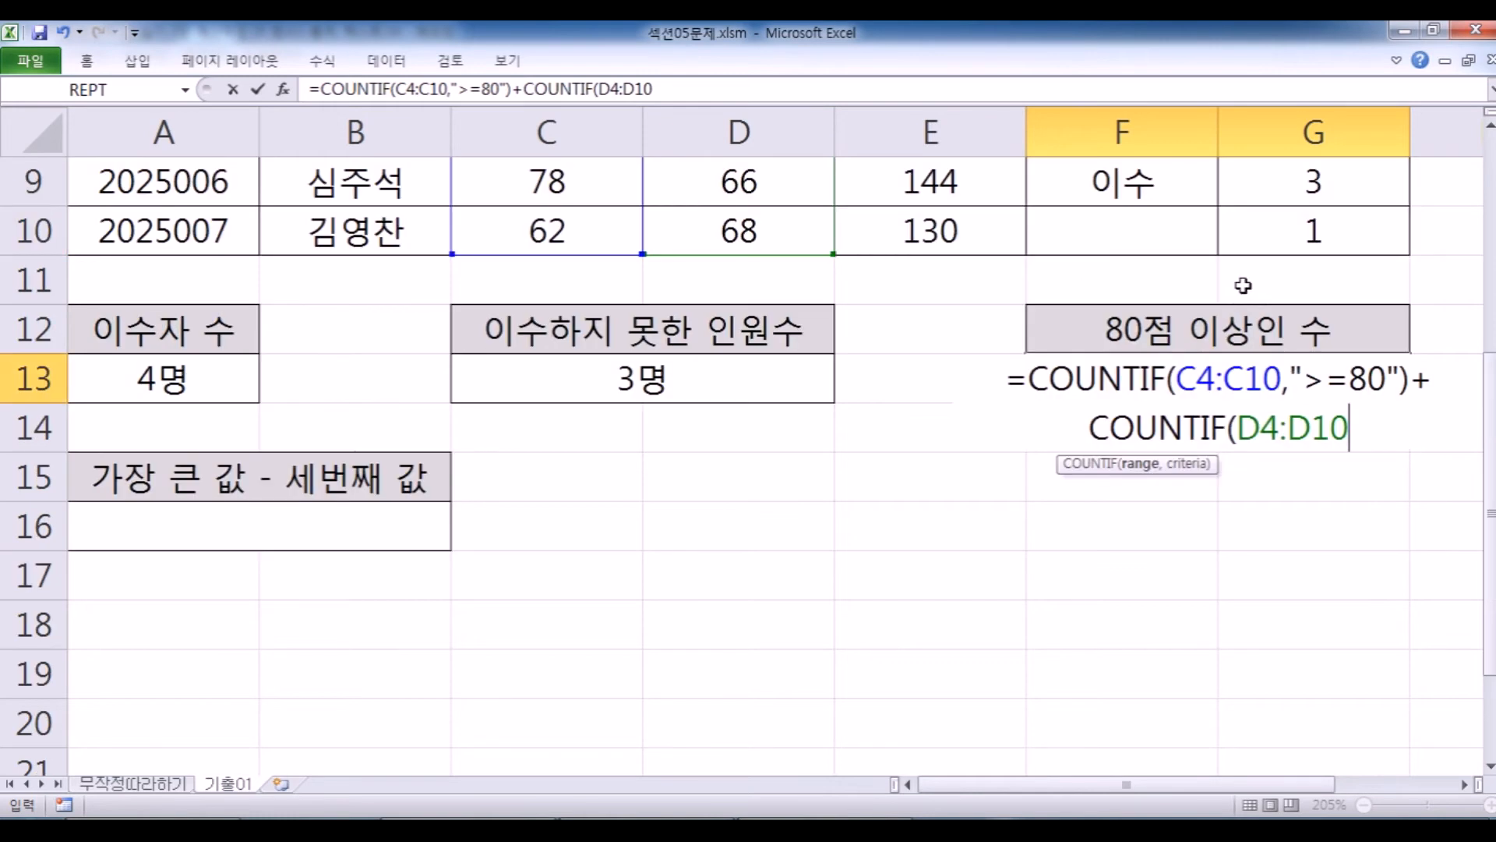
{"action": "type", "text": ",\">="}
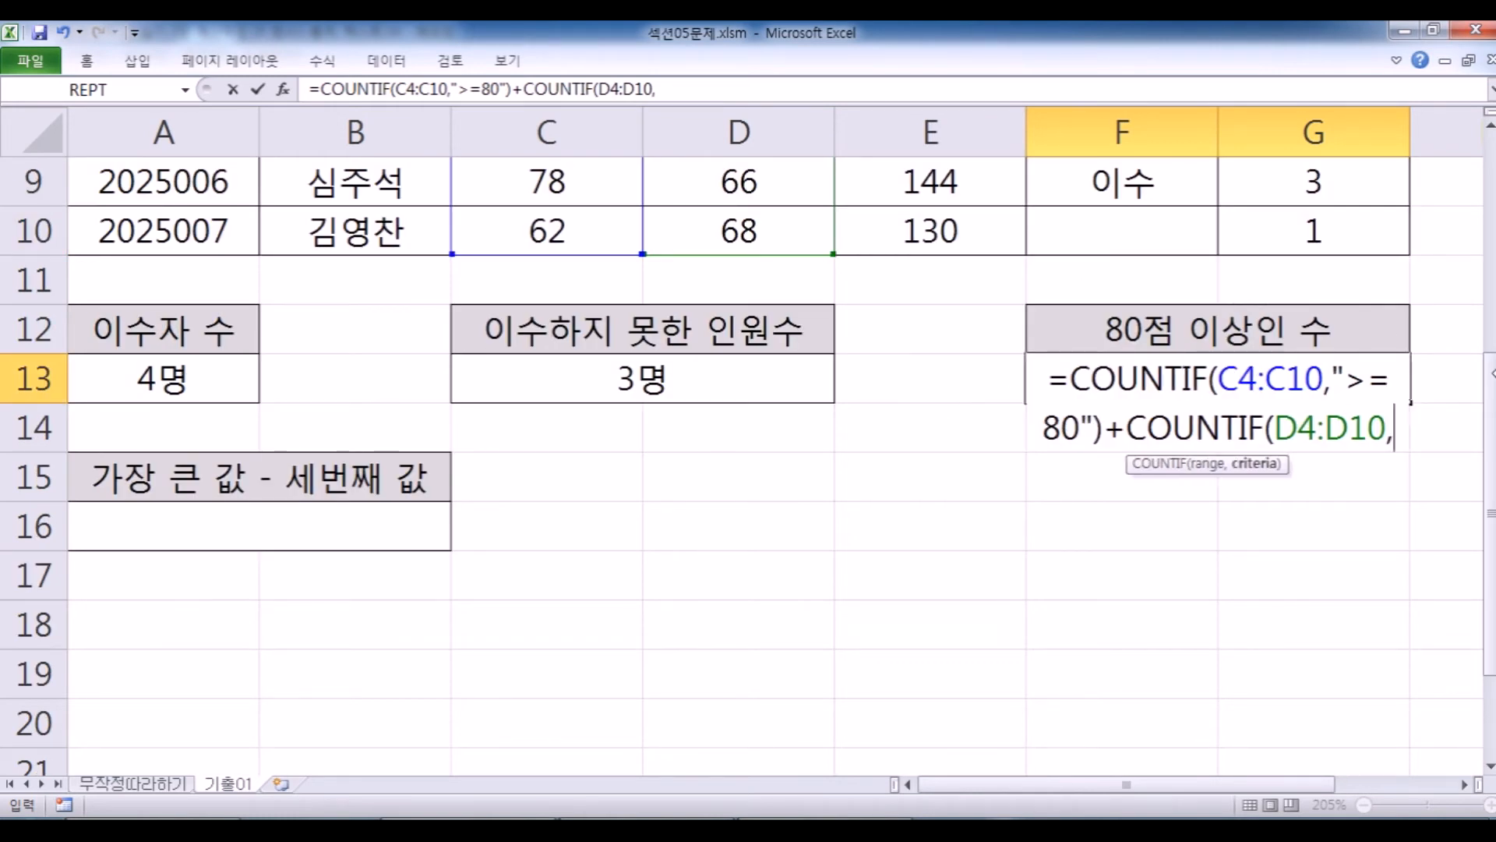
{"action": "type", "text": "80\""}
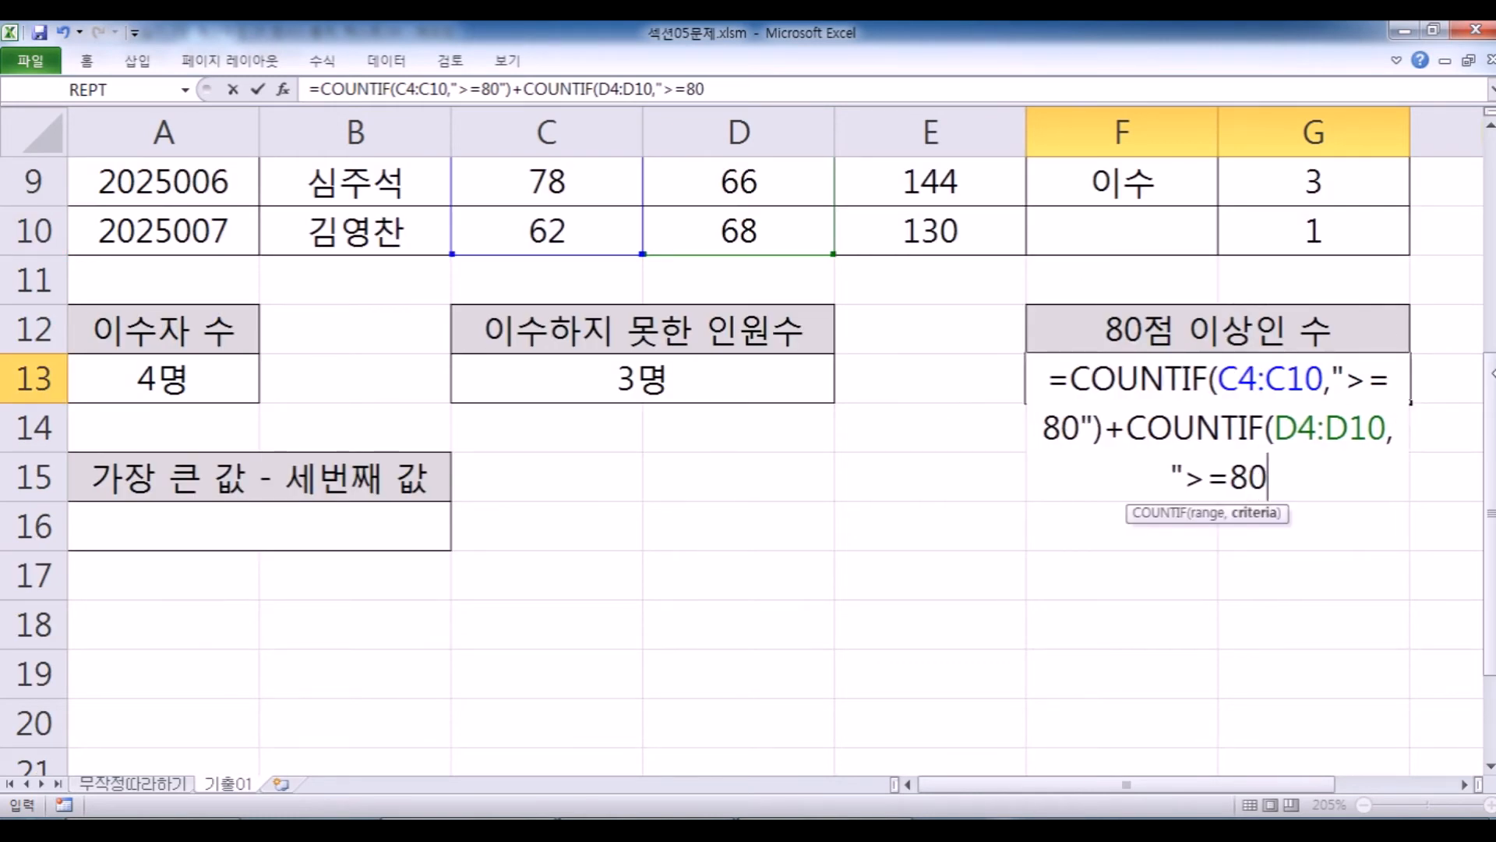
{"action": "type", "text": ")"}
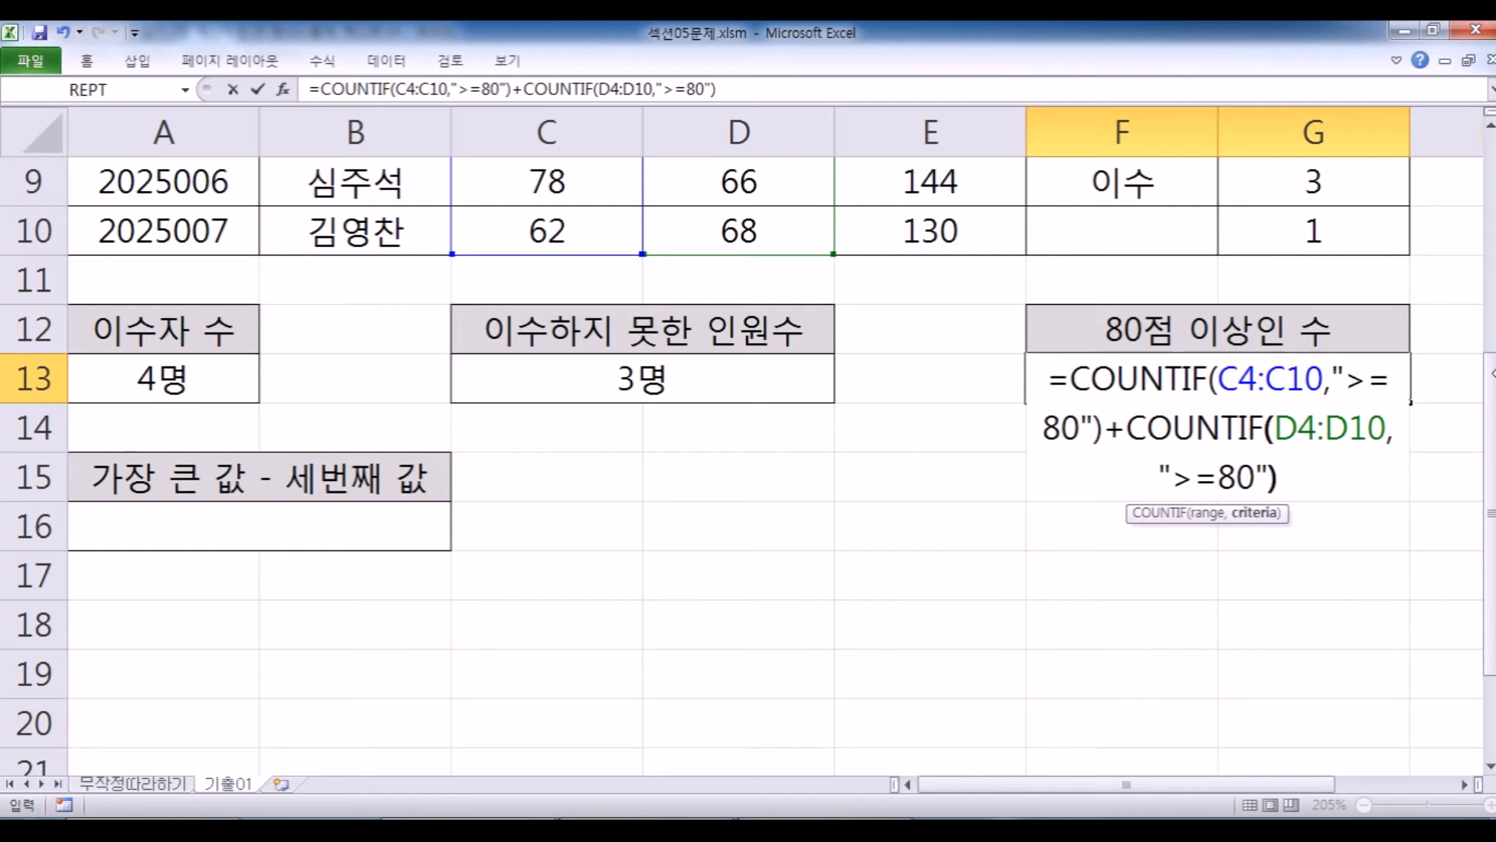
{"action": "key", "text": "Return"}
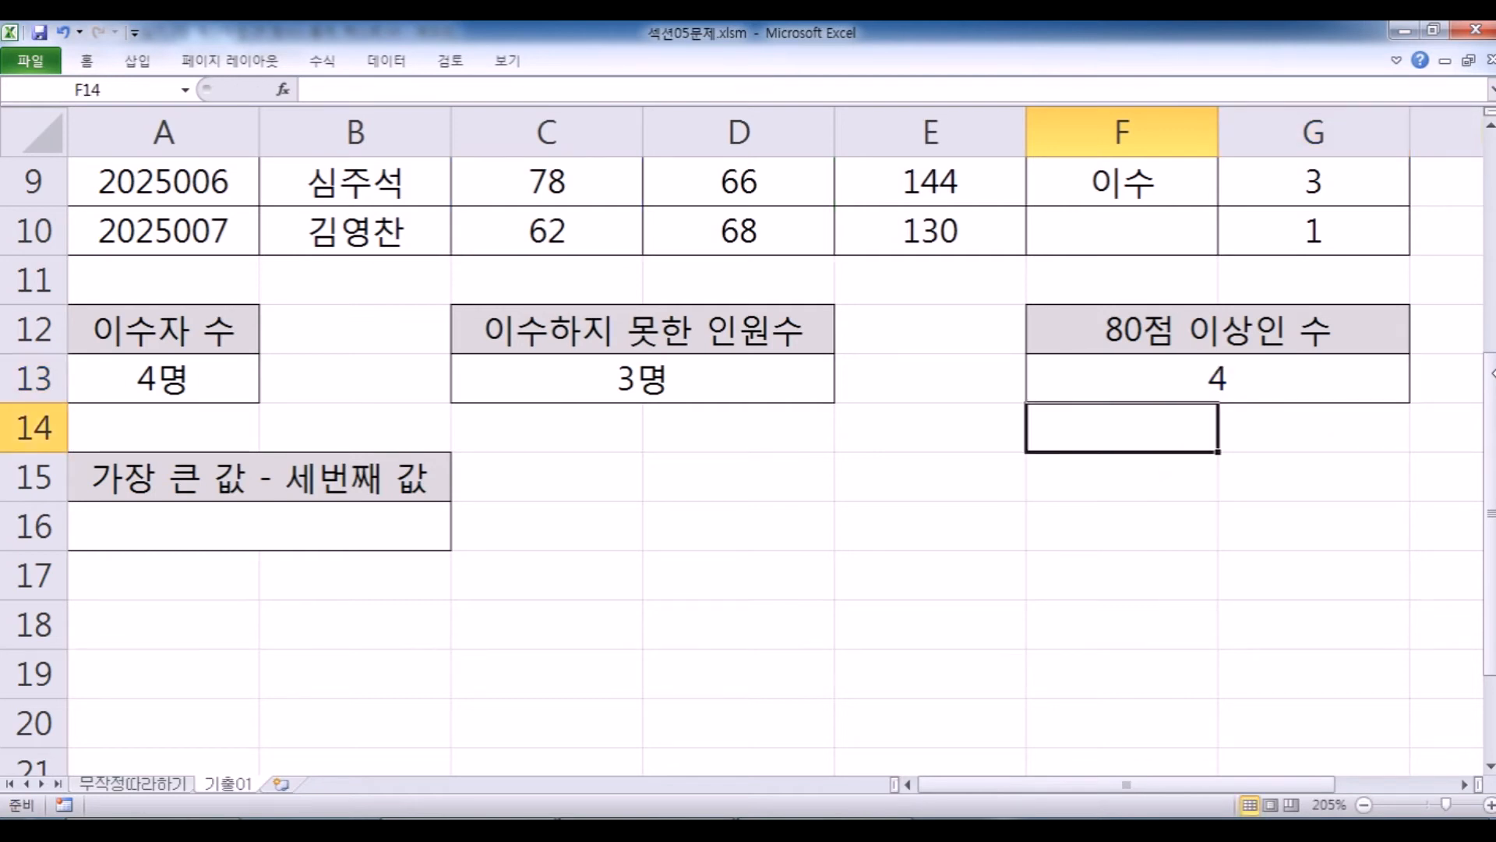
Append &"명" to the formula in F13, enter it, and select the completed formula's full text for review.
{"action": "key", "text": "Up"}
{"action": "key", "text": "F2"}
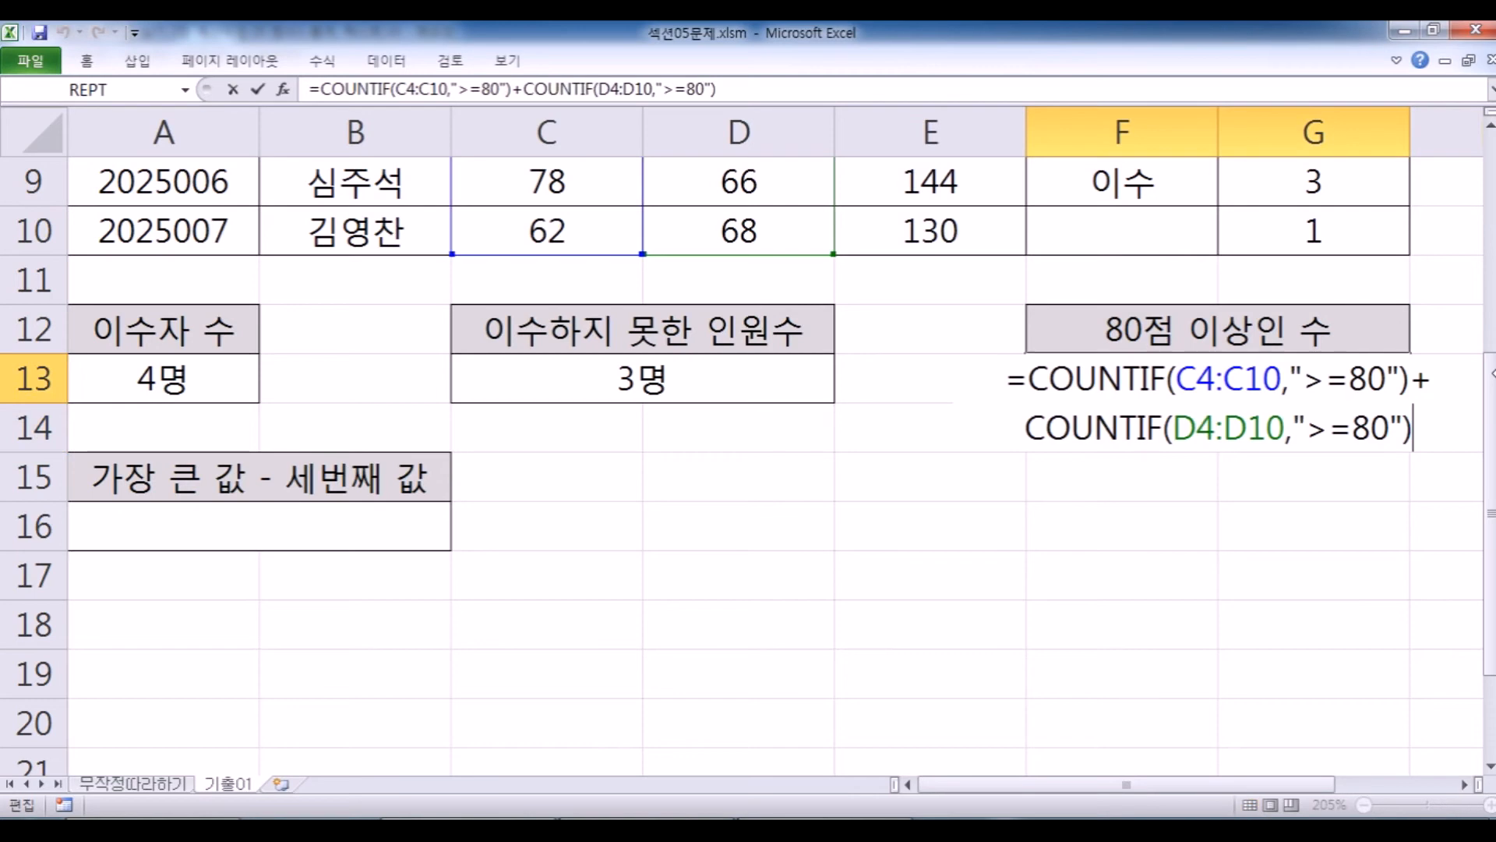
{"action": "type", "text": "&\"명"}
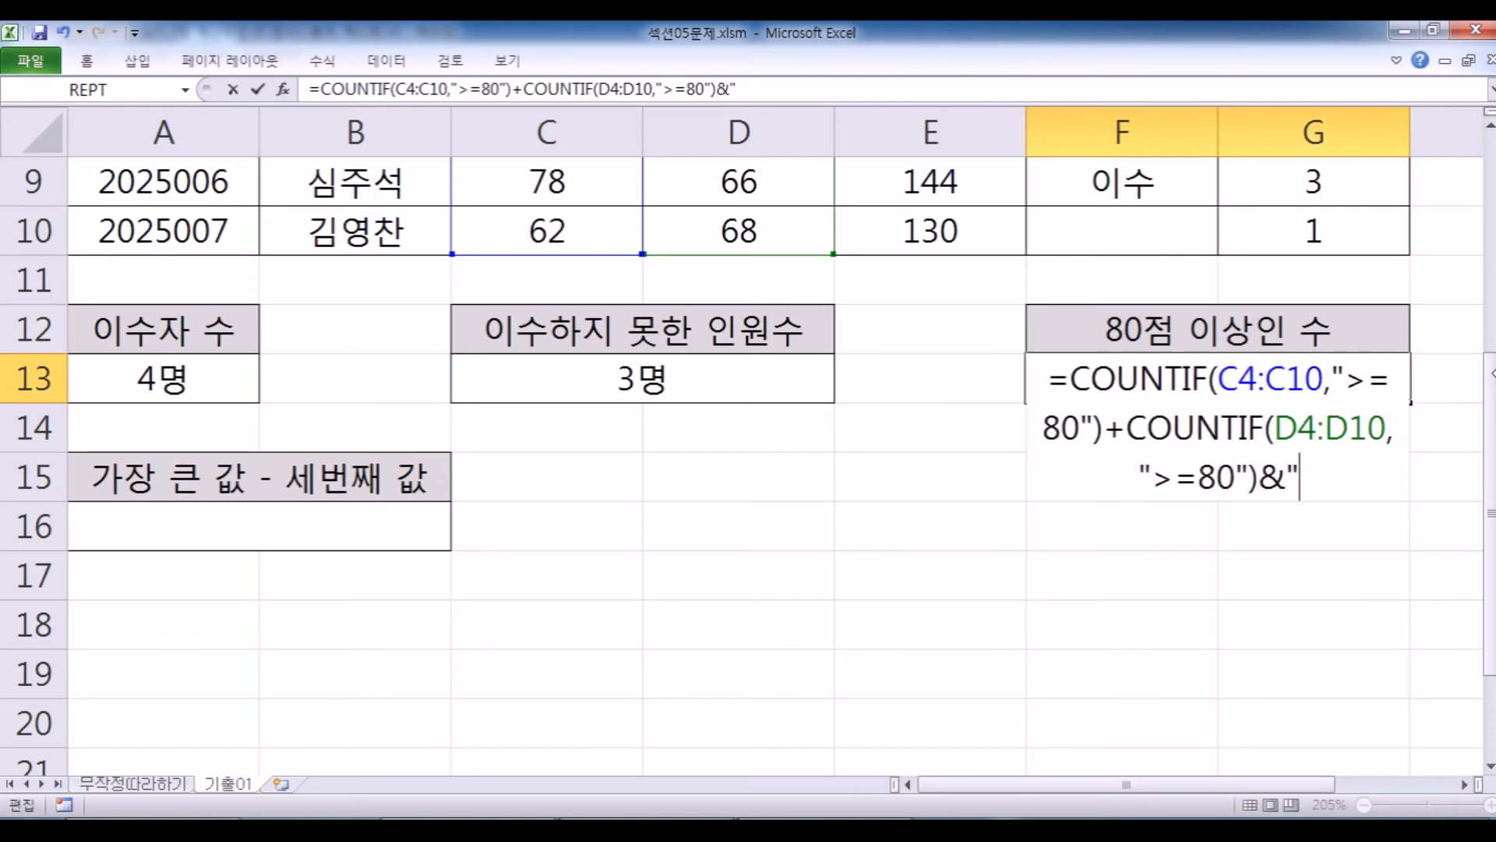
{"action": "type", "text": "\""}
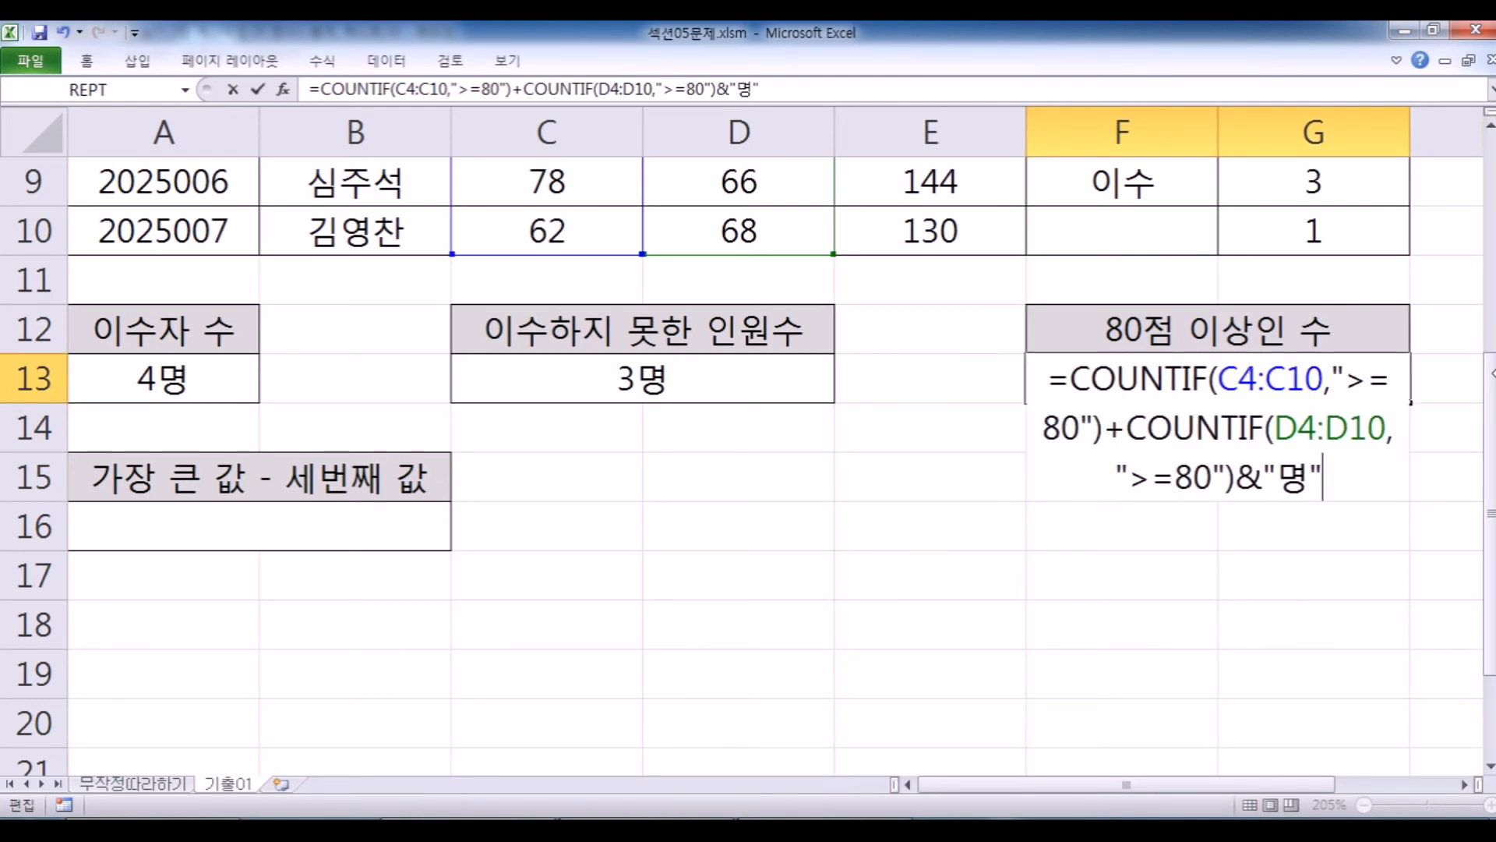
{"action": "key", "text": "Return"}
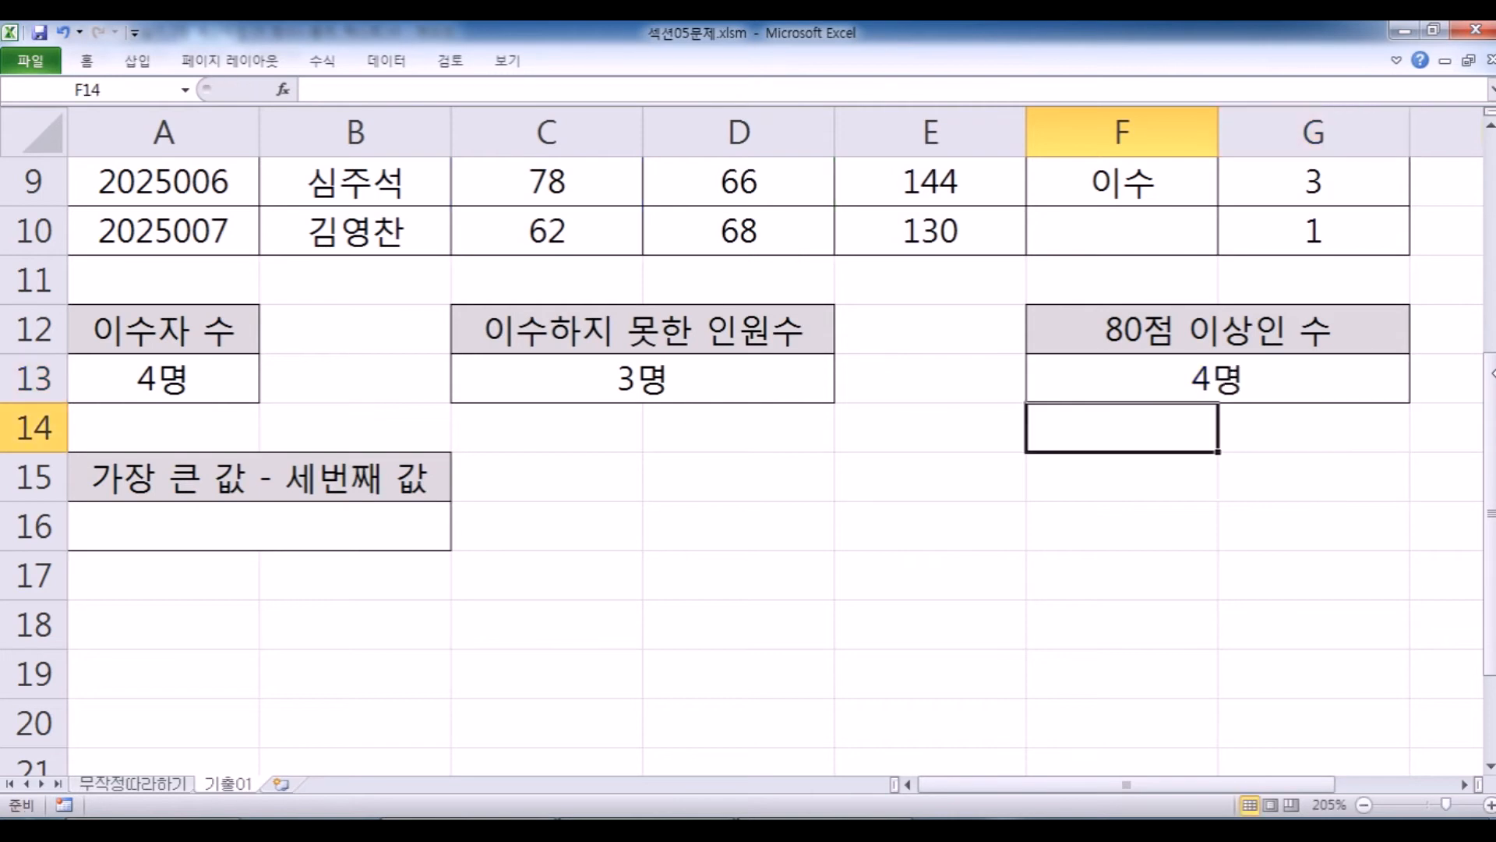
{"action": "key", "text": "Up"}
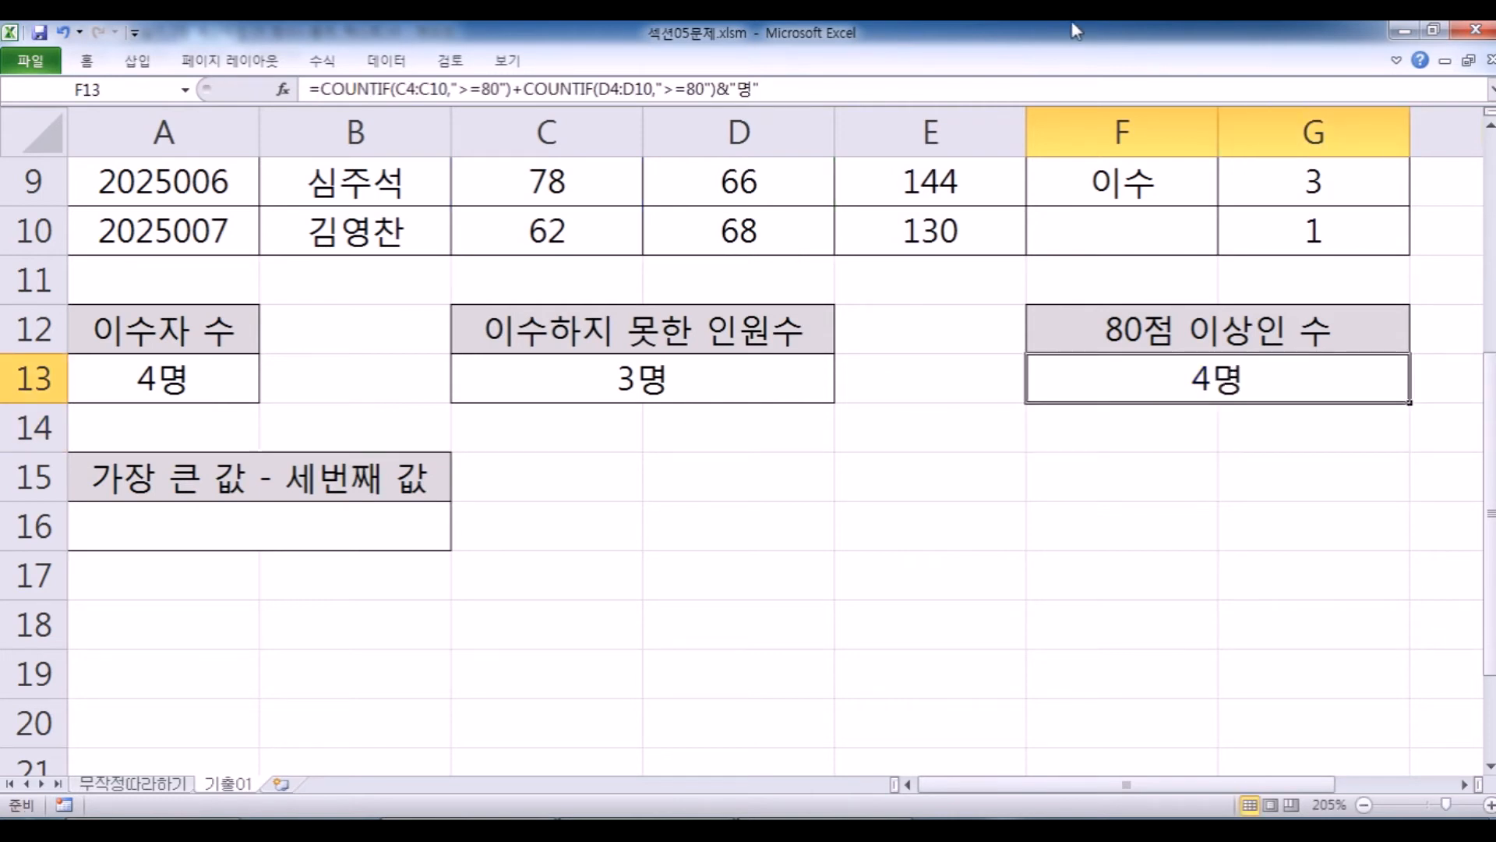
{"action": "left_click", "coordinate": [805, 85]}
{"action": "left_click_drag", "start_coordinate": [328, 112], "coordinate": [168, 94]}
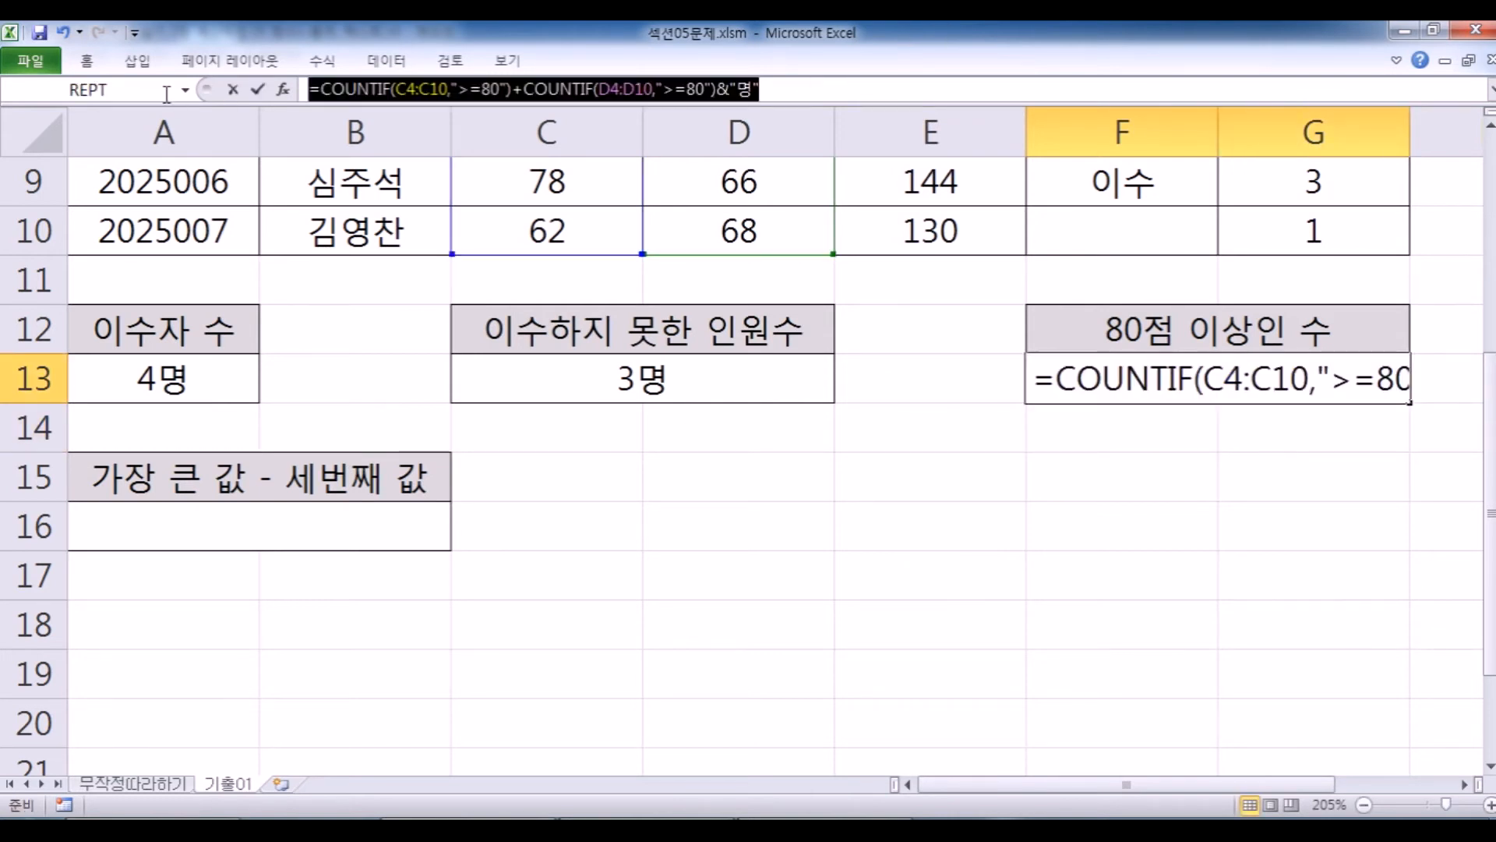
Switch to the Notepad notes and delete the extra blank lines between 문제4's last formula and 문제5.
{"action": "key", "text": "alt+Tab"}
{"action": "left_click", "coordinate": [288, 473]}
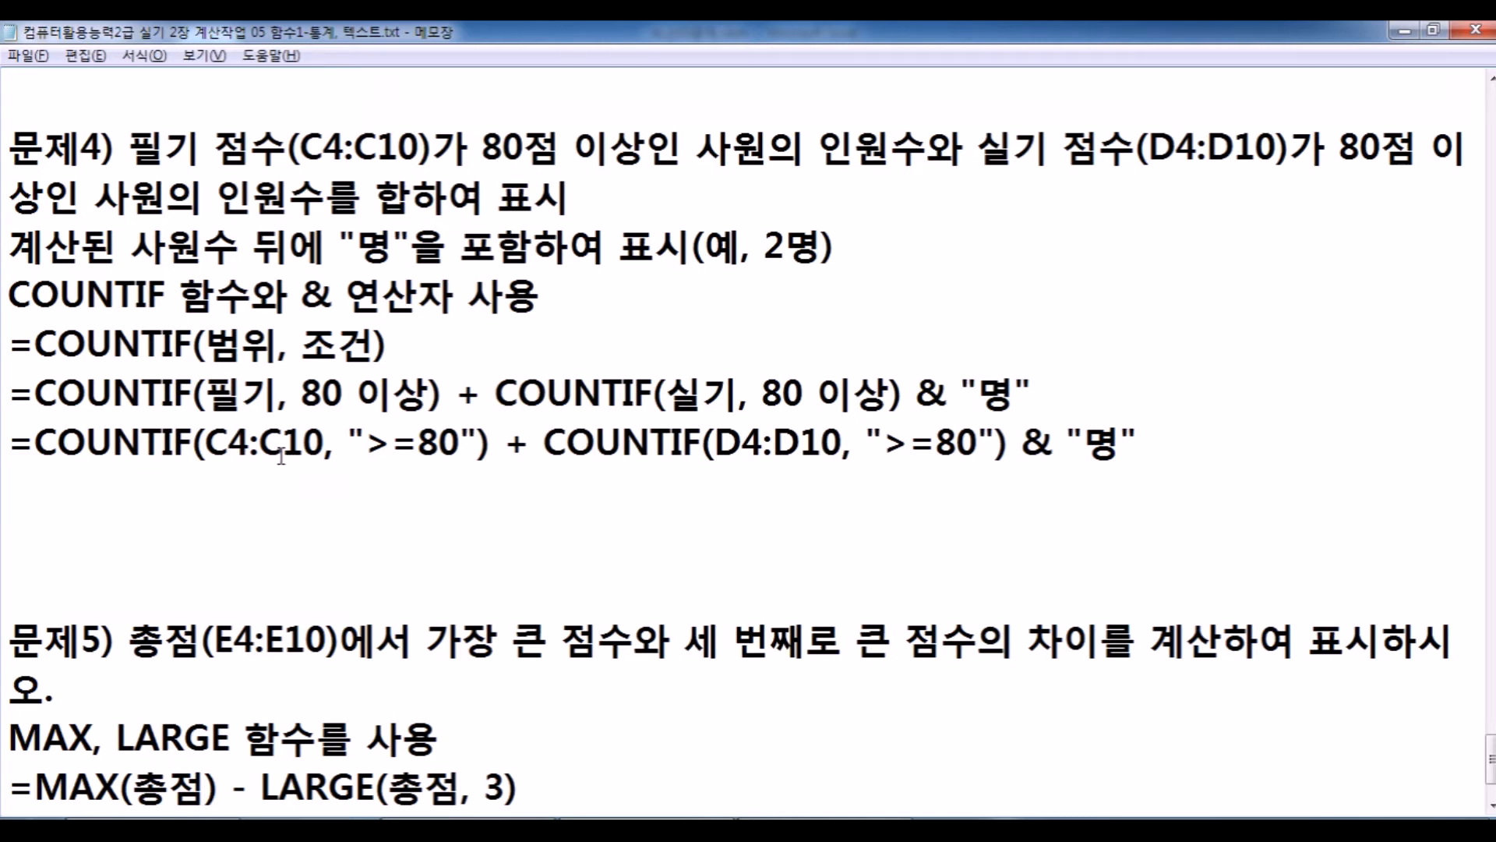
{"action": "key", "text": "Delete"}
{"action": "key", "text": "Delete"}
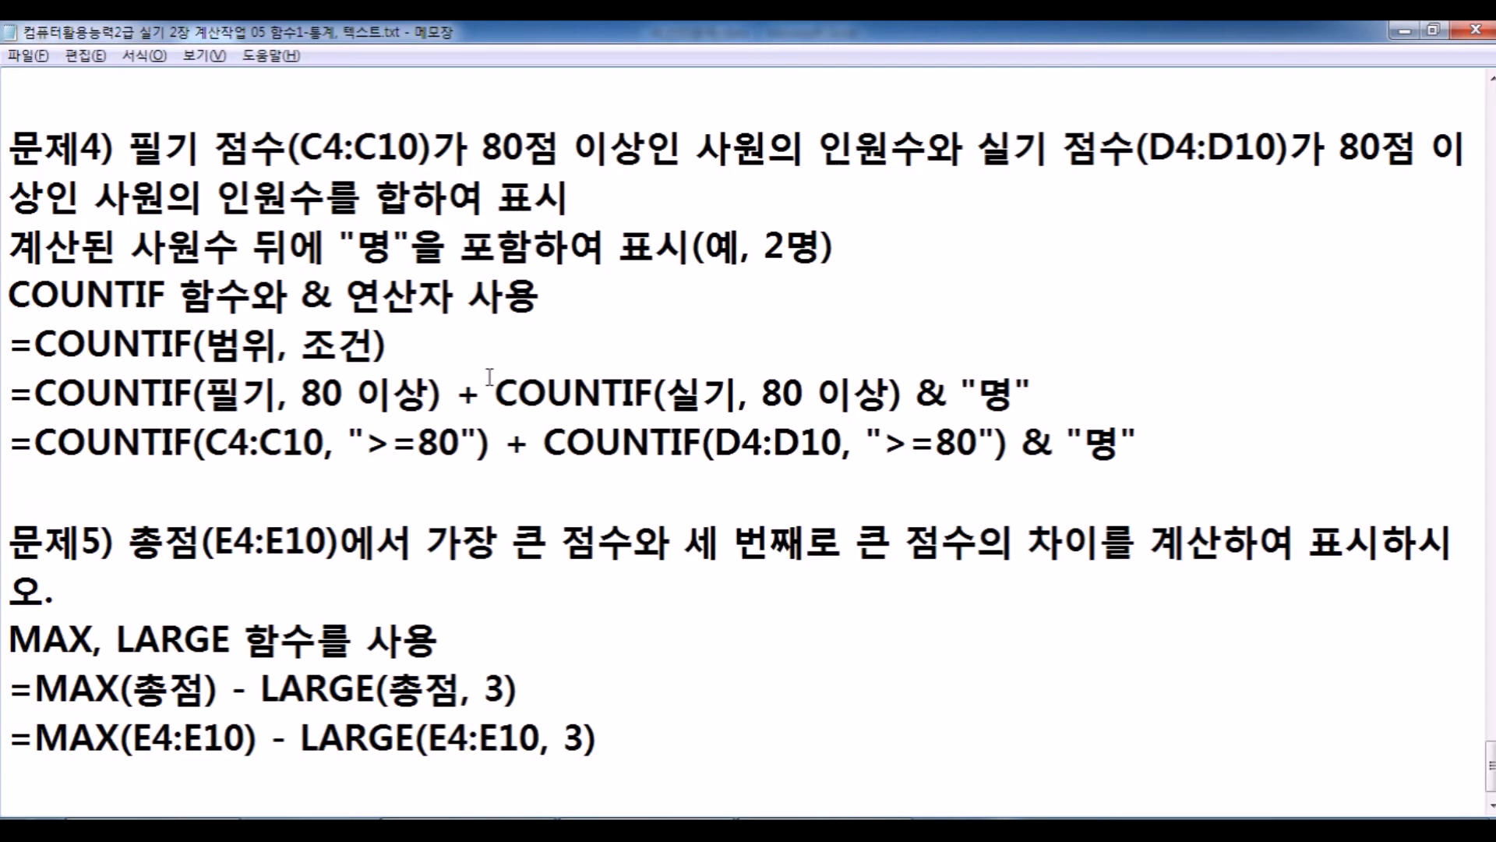
Review the MAX and LARGE functions required for 문제5 in the notes.
{"action": "scroll", "coordinate": [485, 375], "scroll_direction": "down", "scroll_amount": 1}
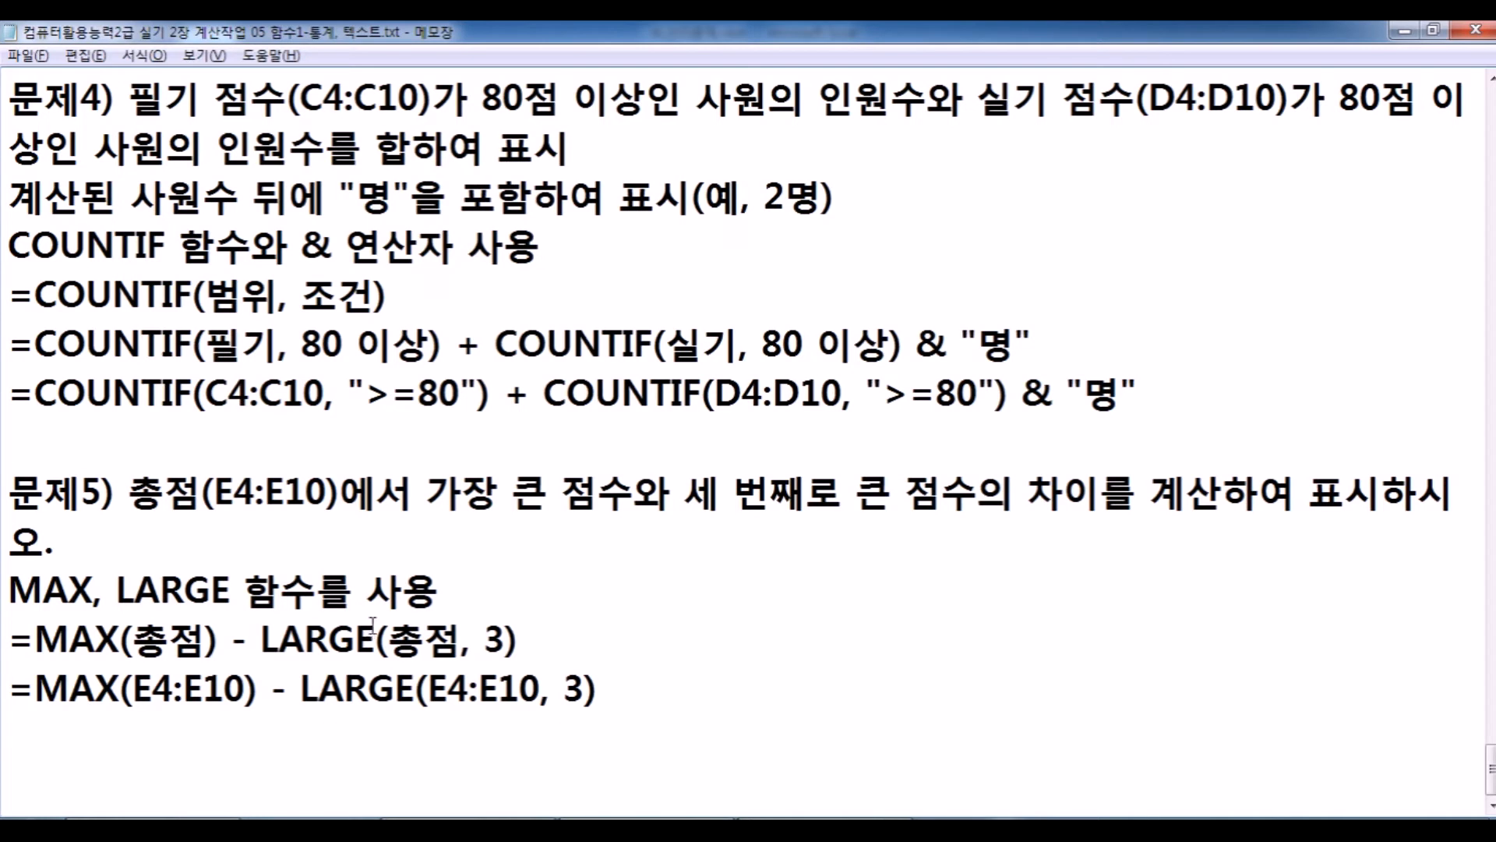
{"action": "left_click_drag", "start_coordinate": [94, 596], "coordinate": [4, 593]}
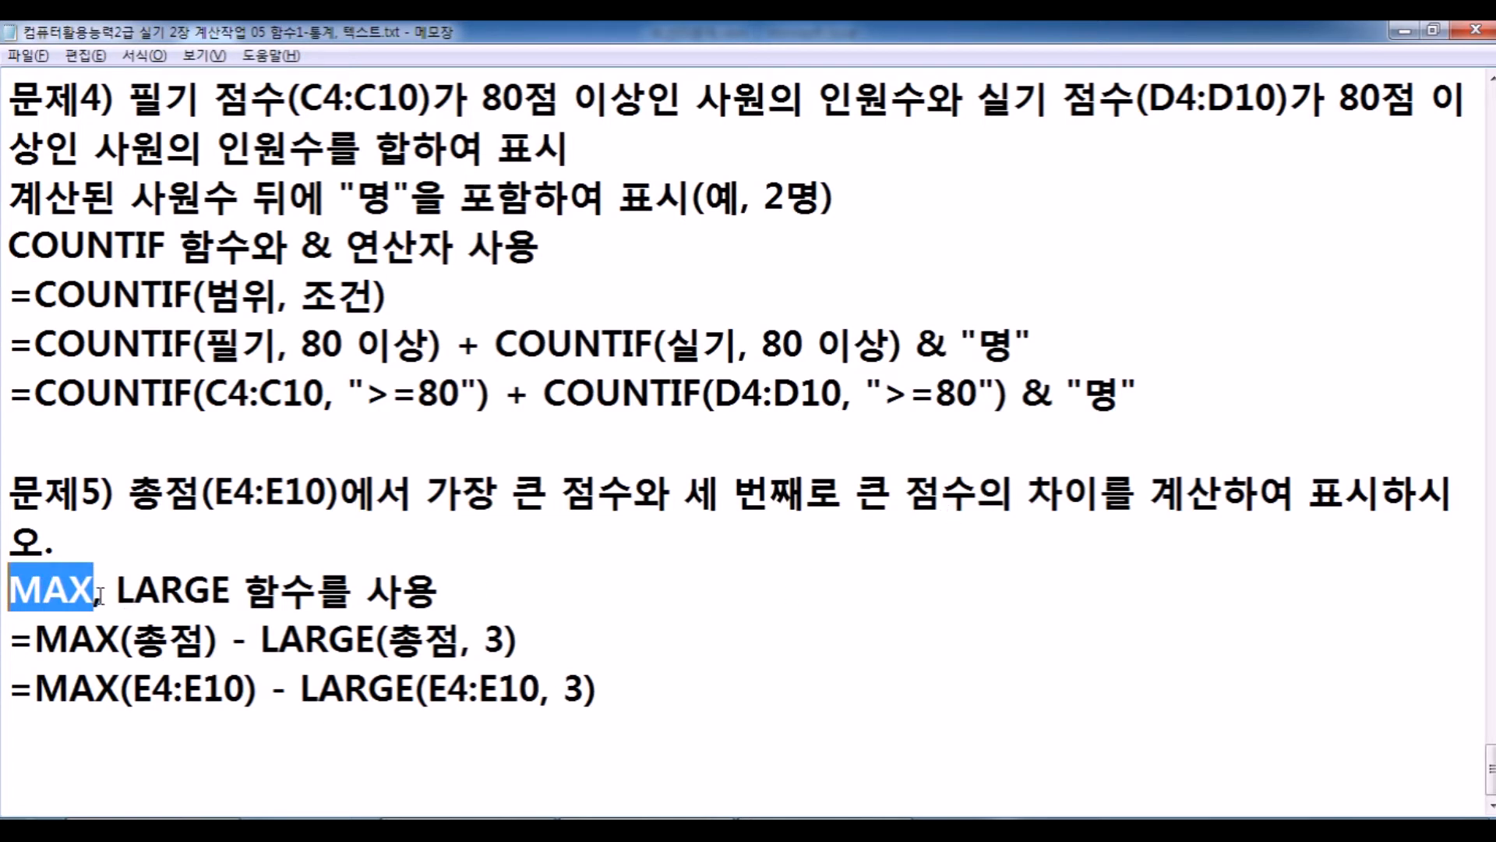
{"action": "left_click_drag", "start_coordinate": [125, 596], "coordinate": [185, 594]}
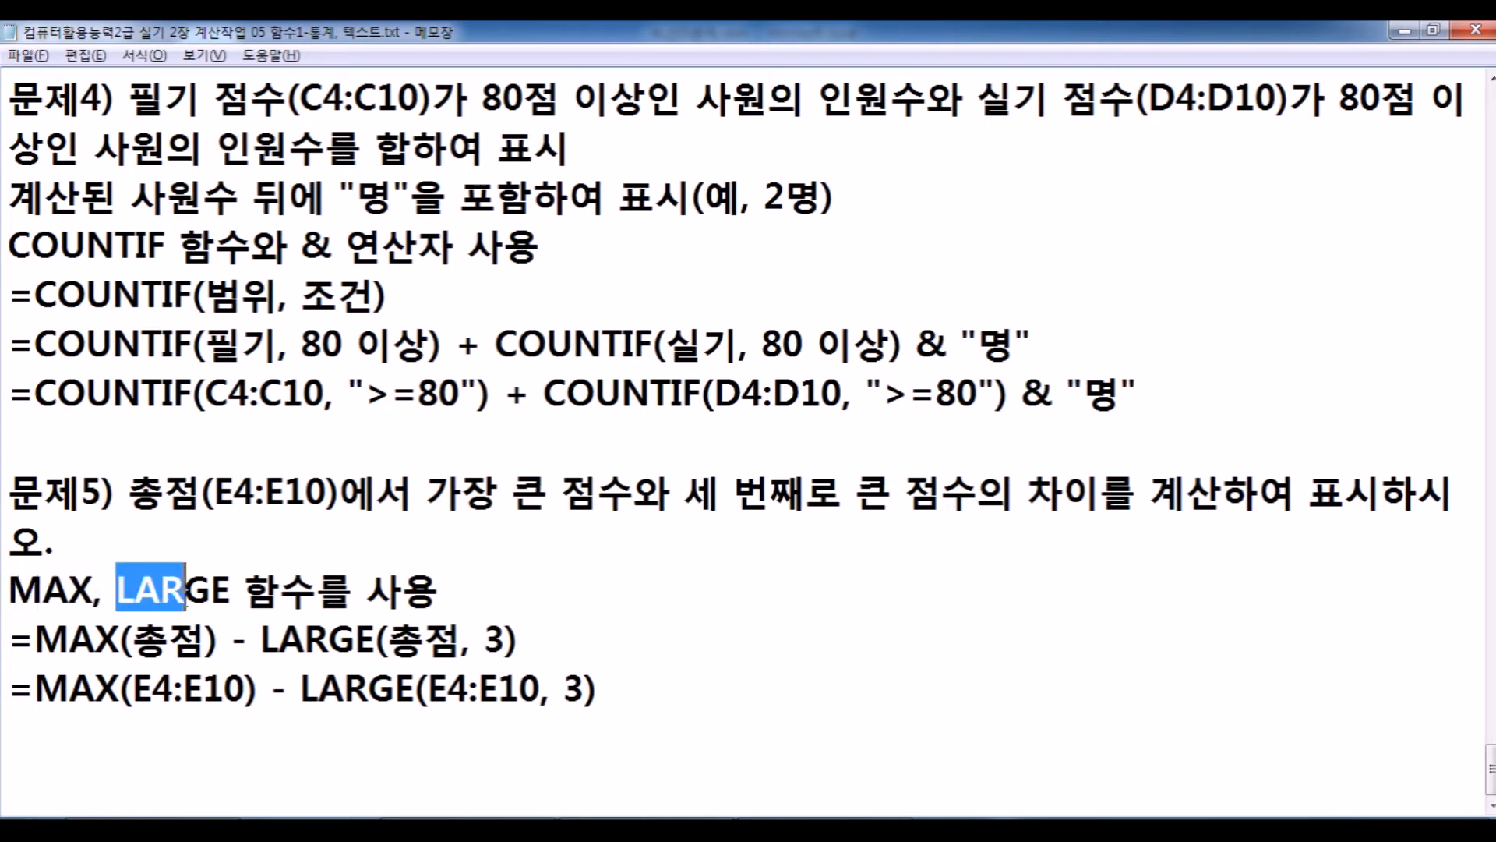
Add blank lines below 문제5's last formula and highlight the 총점 argument of MAX in the general formula.
{"action": "left_click", "coordinate": [609, 742]}
{"action": "key", "text": "Return"}
{"action": "key", "text": "Return"}
{"action": "key", "text": "Return"}
{"action": "key", "text": "Return"}
{"action": "key", "text": "Return"}
{"action": "key", "text": "Return"}
{"action": "key", "text": "Return"}
{"action": "key", "text": "Return"}
{"action": "key", "text": "Return"}
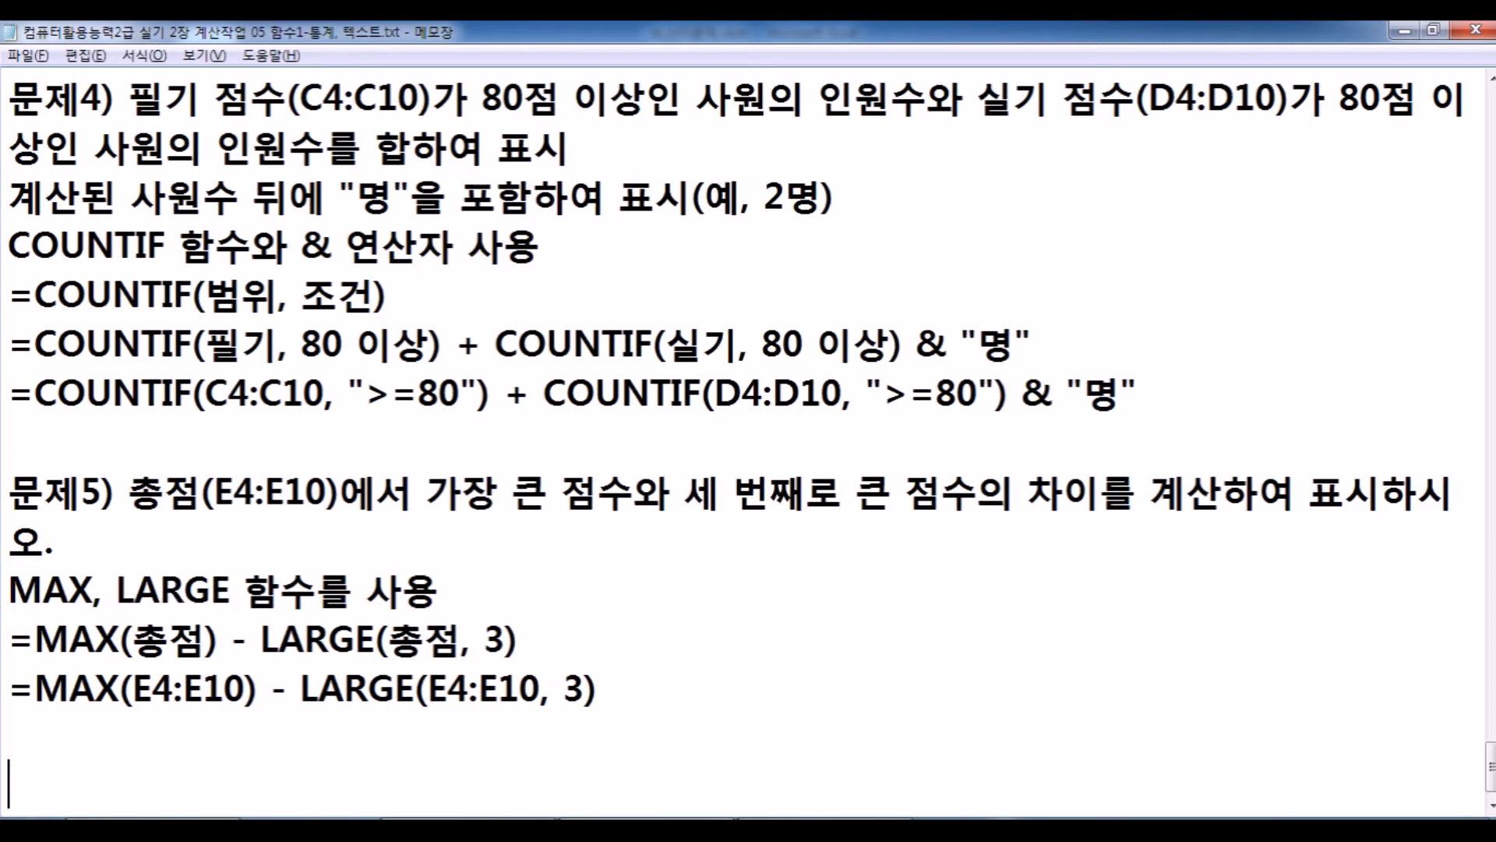
{"action": "left_click_drag", "start_coordinate": [11, 194], "coordinate": [93, 195]}
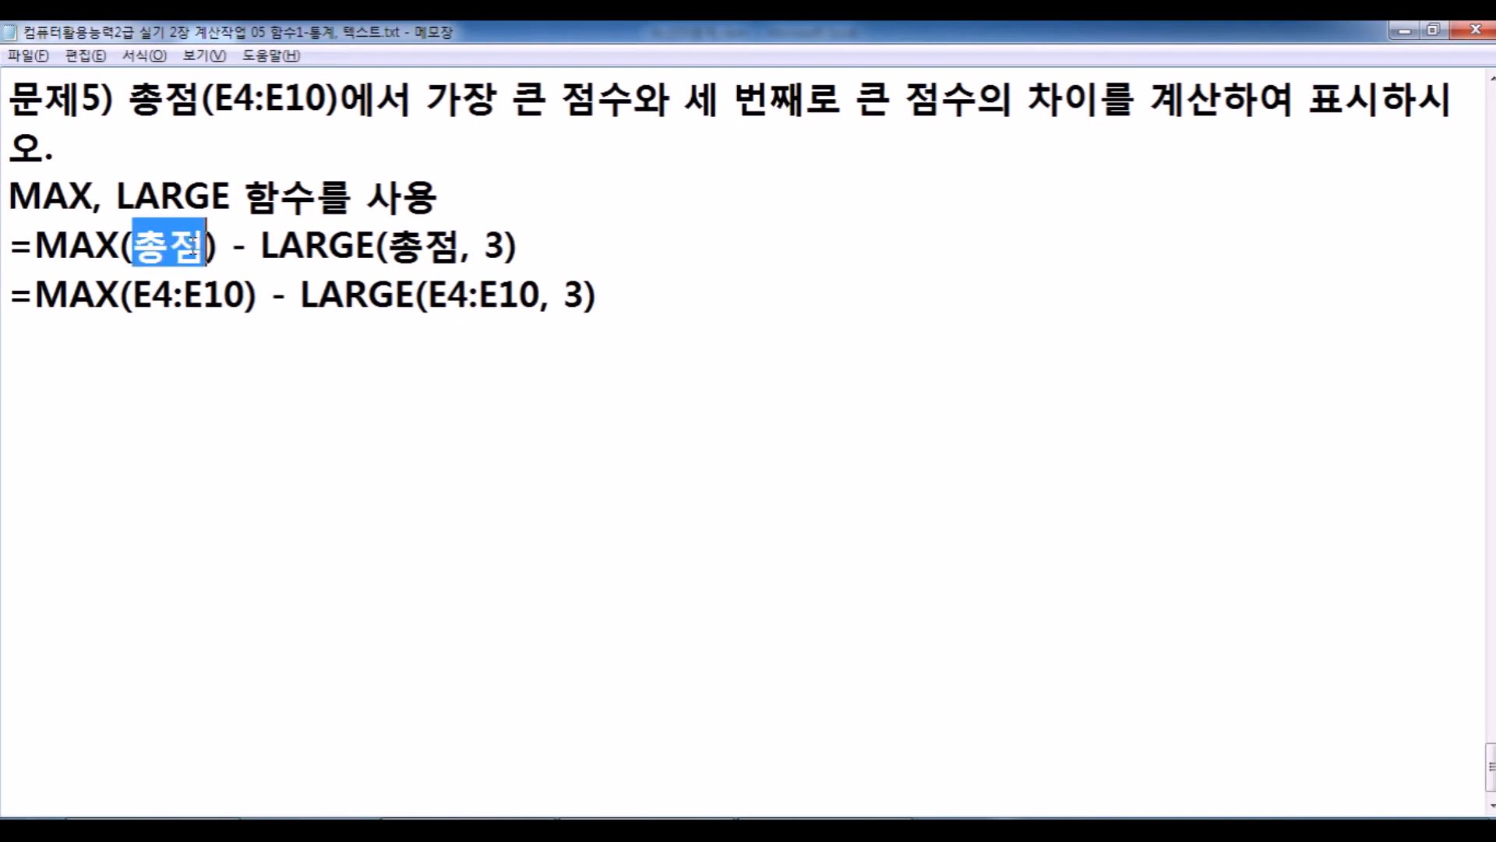
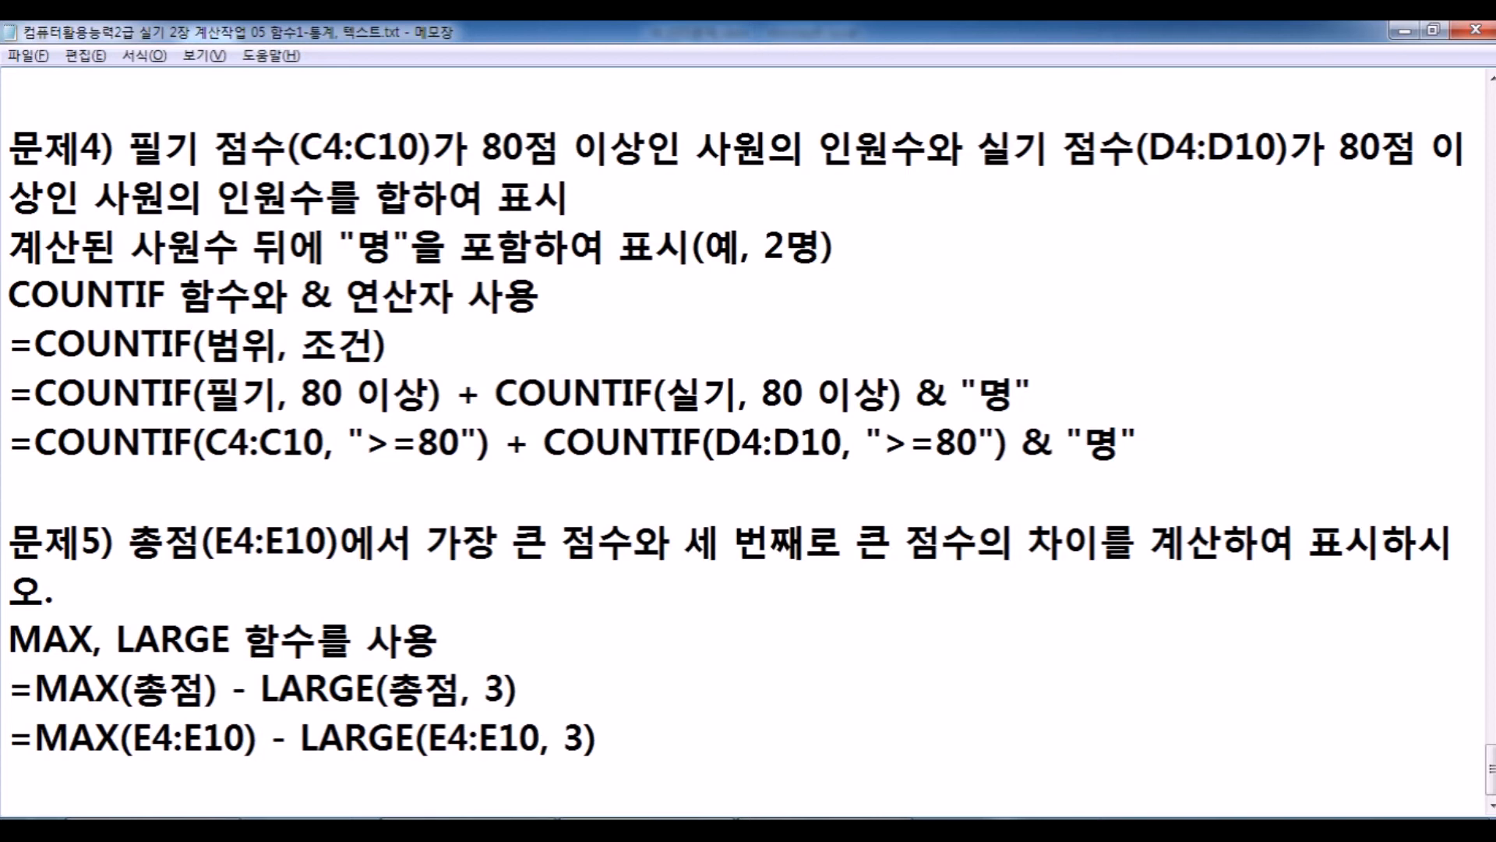
Switch to File Explorer and open the workbook 섹션06문제.xlsm from the 01 섹션 folder.
{"action": "key", "text": "alt+Tab"}
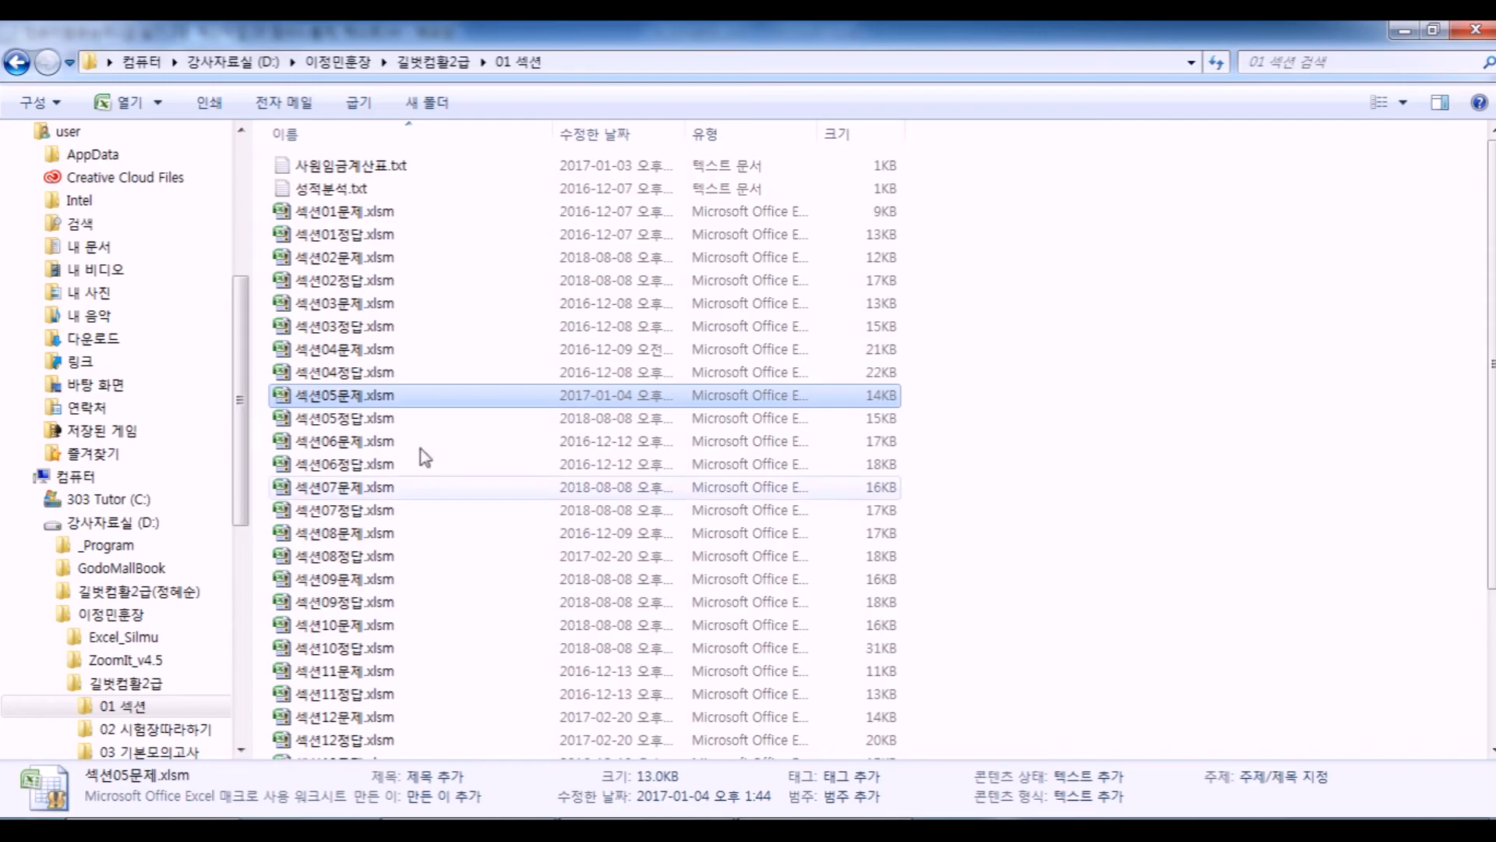
{"action": "left_click", "coordinate": [364, 452]}
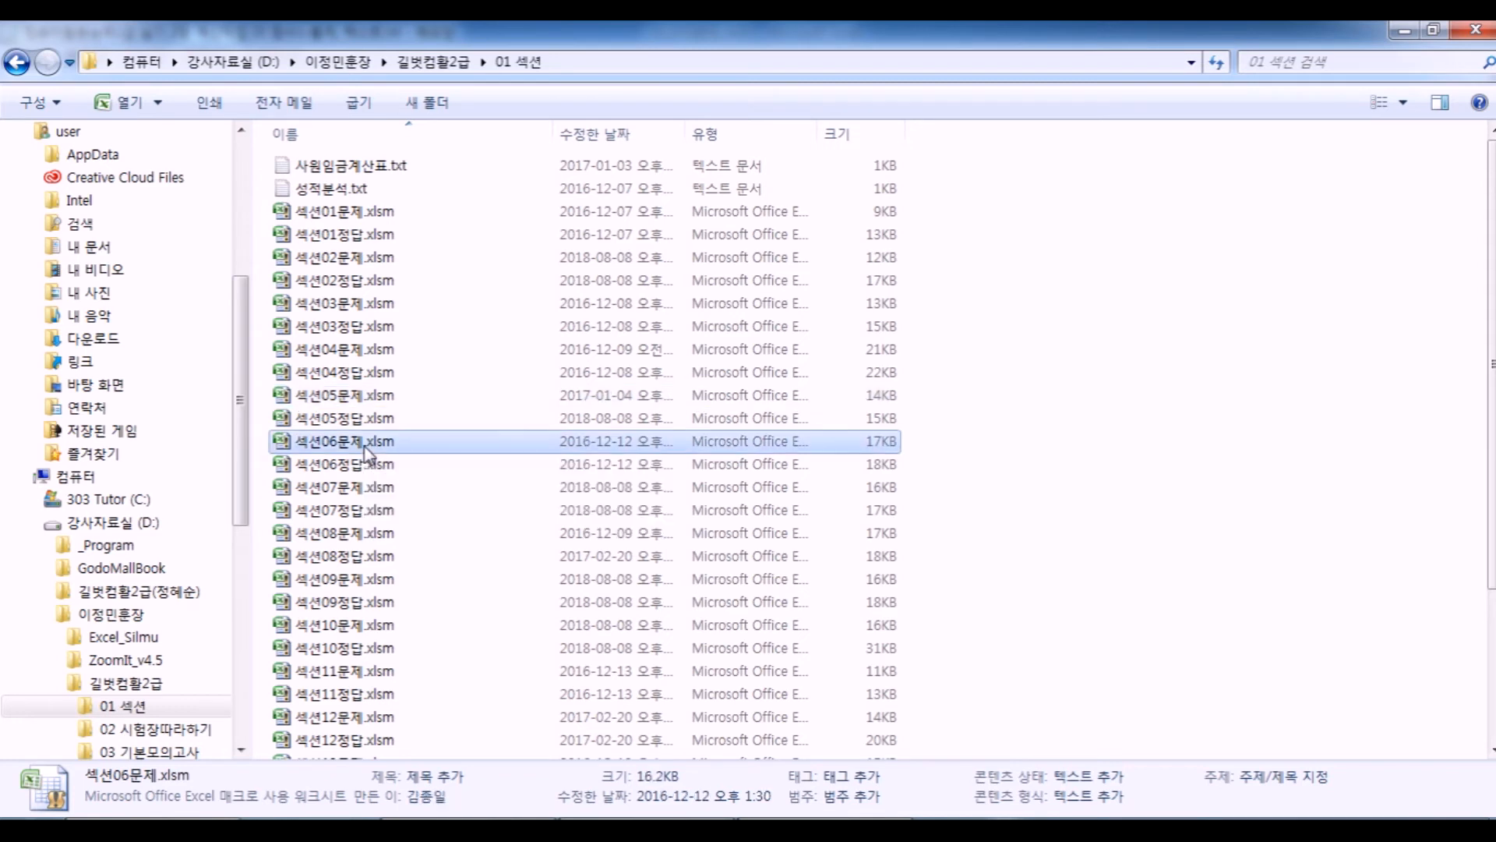
{"action": "key", "text": "alt+Tab"}
{"action": "key", "text": "Escape"}
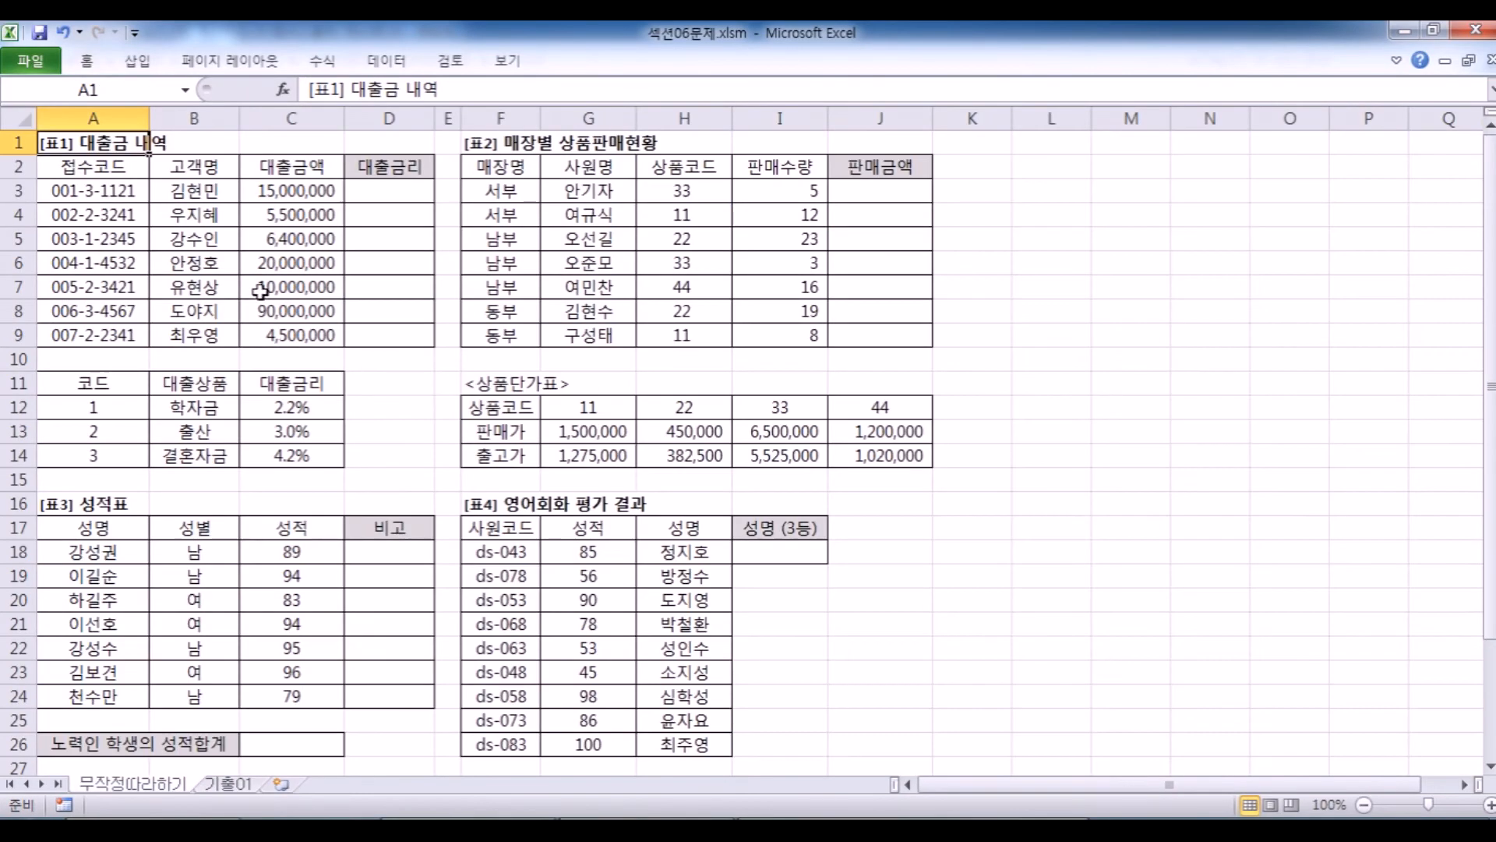
{"action": "scroll", "coordinate": [76, 148], "scroll_direction": "up", "scroll_amount": 2}
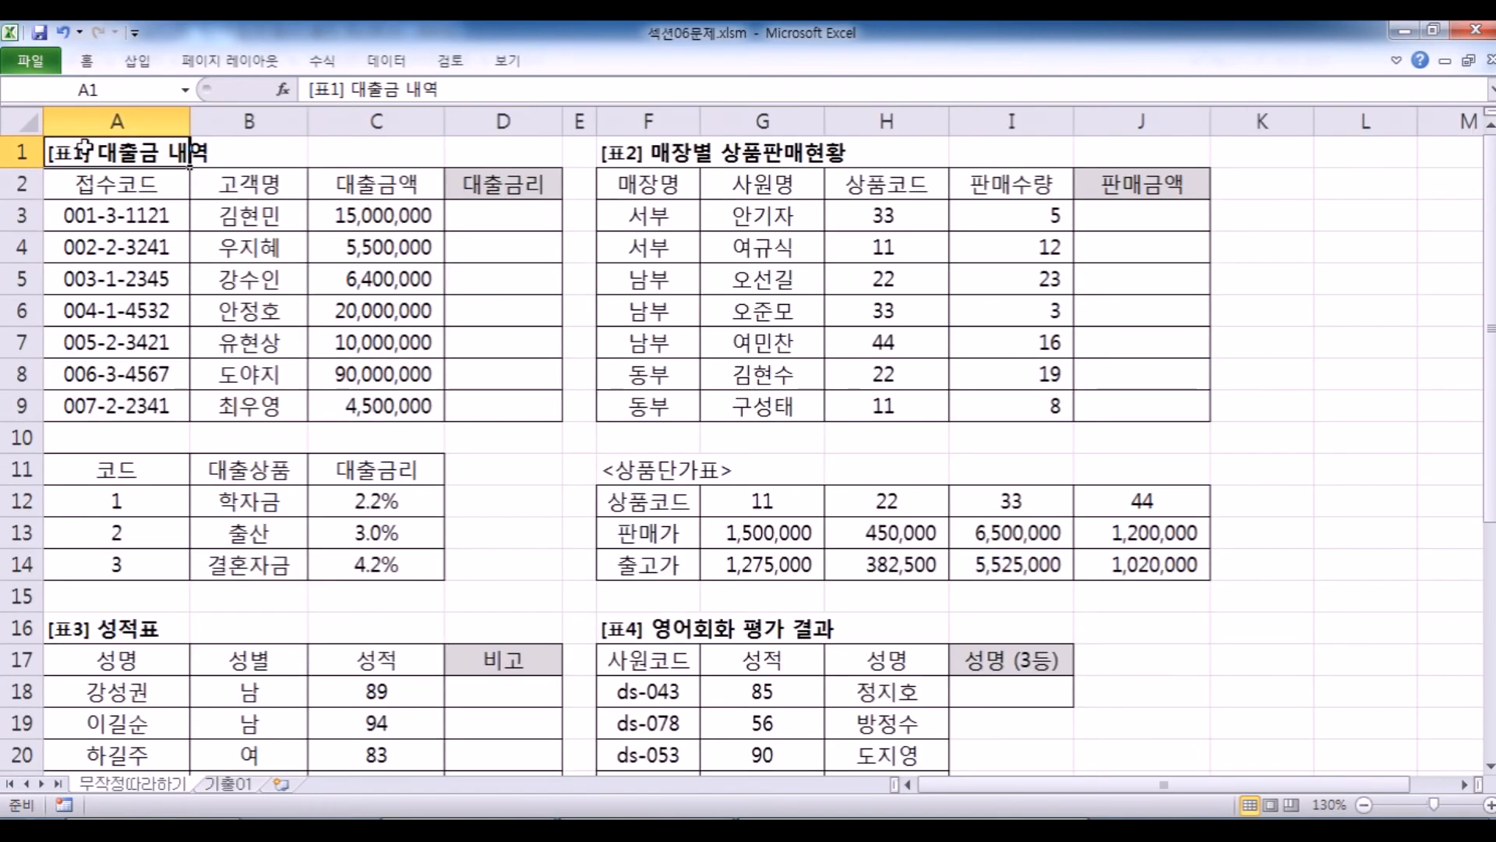
{"action": "scroll", "coordinate": [101, 149], "scroll_direction": "up", "scroll_amount": 1}
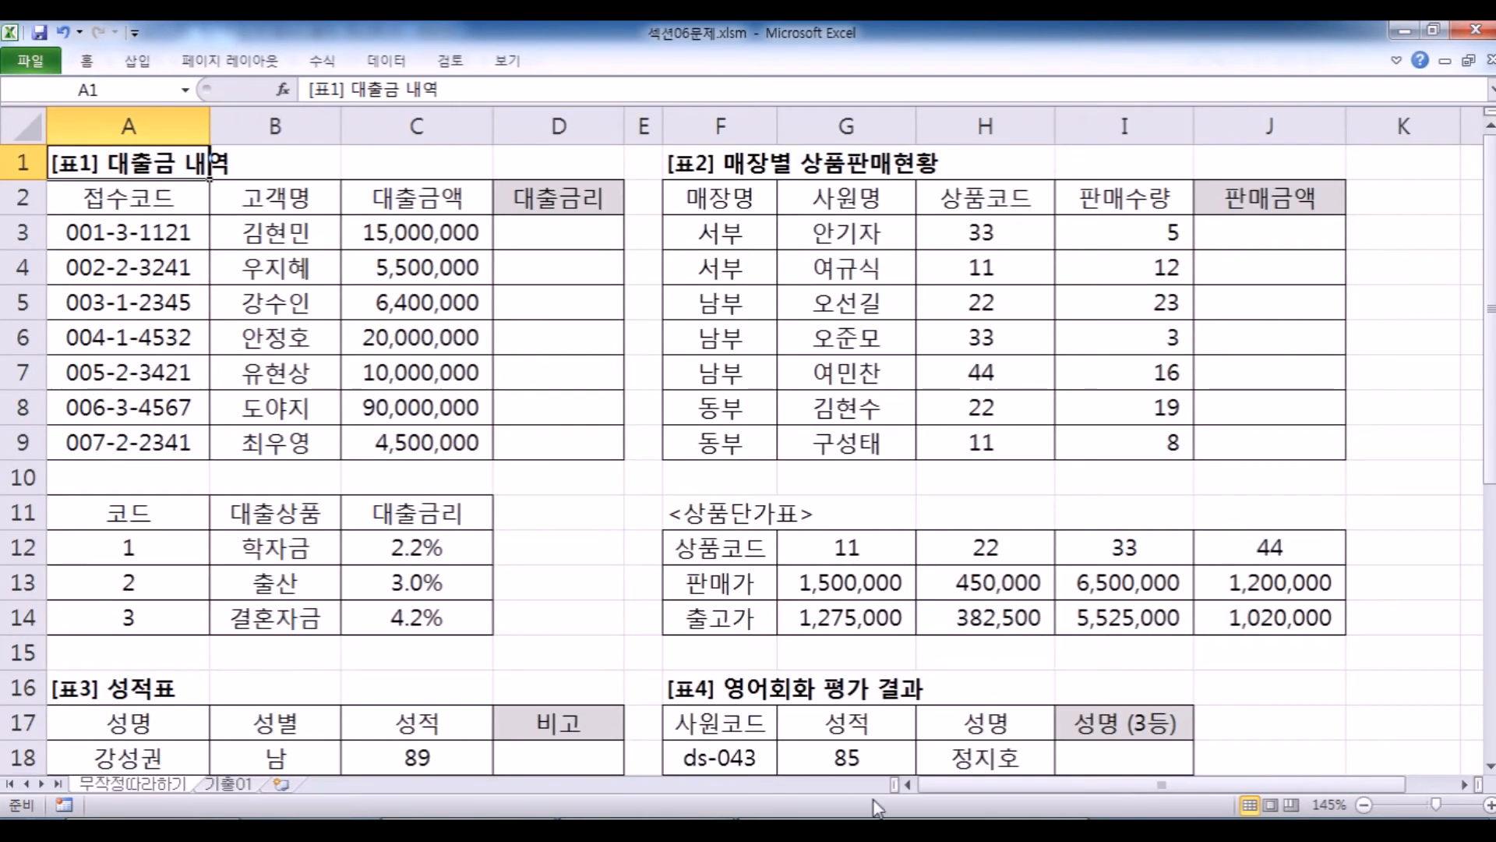
Return to 섹션05문제.xlsm and close it without saving the changes.
{"action": "left_click", "coordinate": [895, 678]}
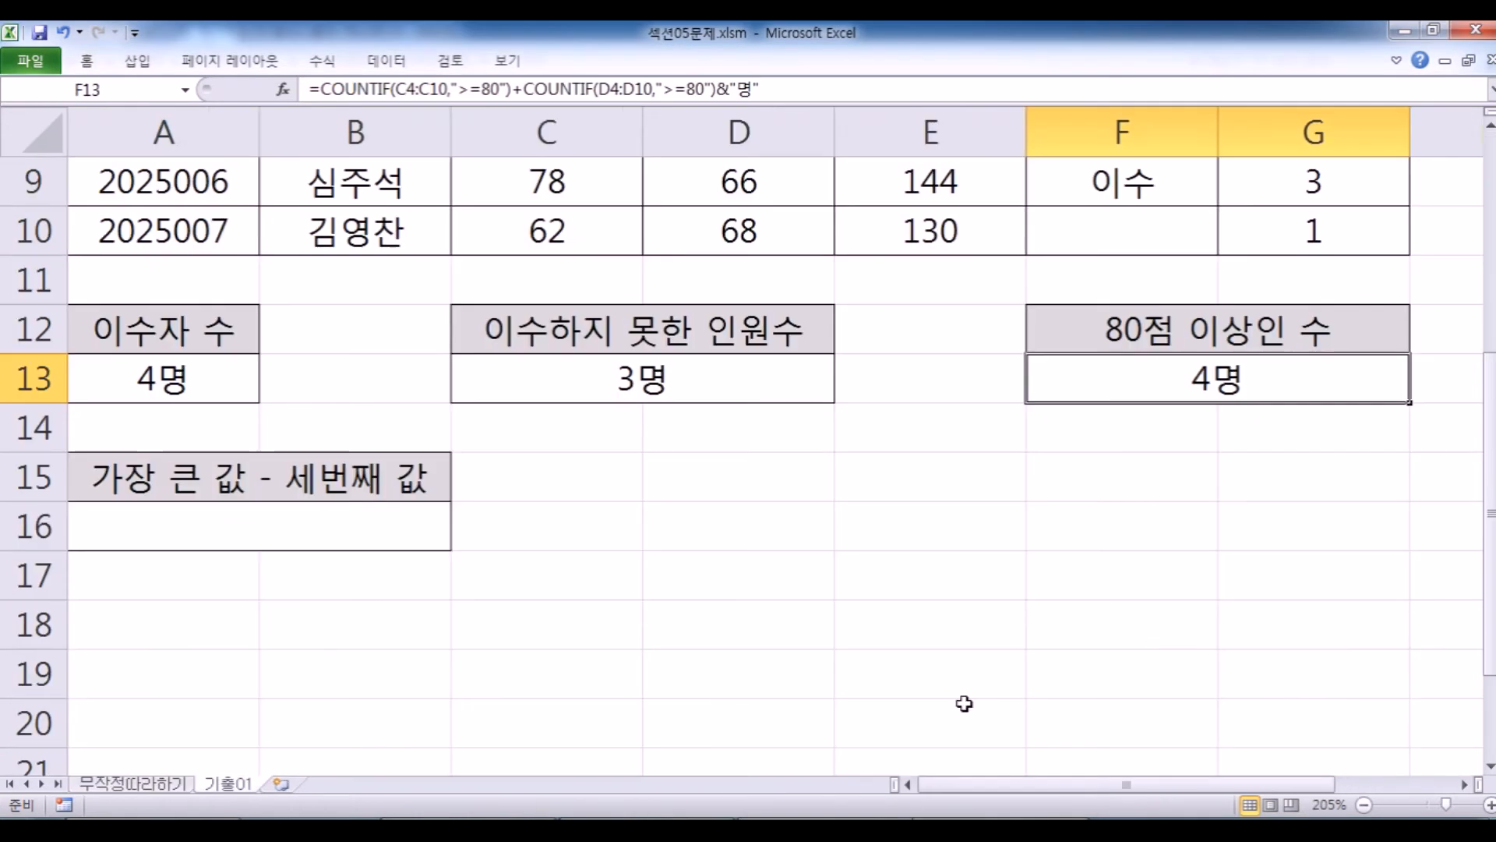
{"action": "left_click", "coordinate": [1490, 60]}
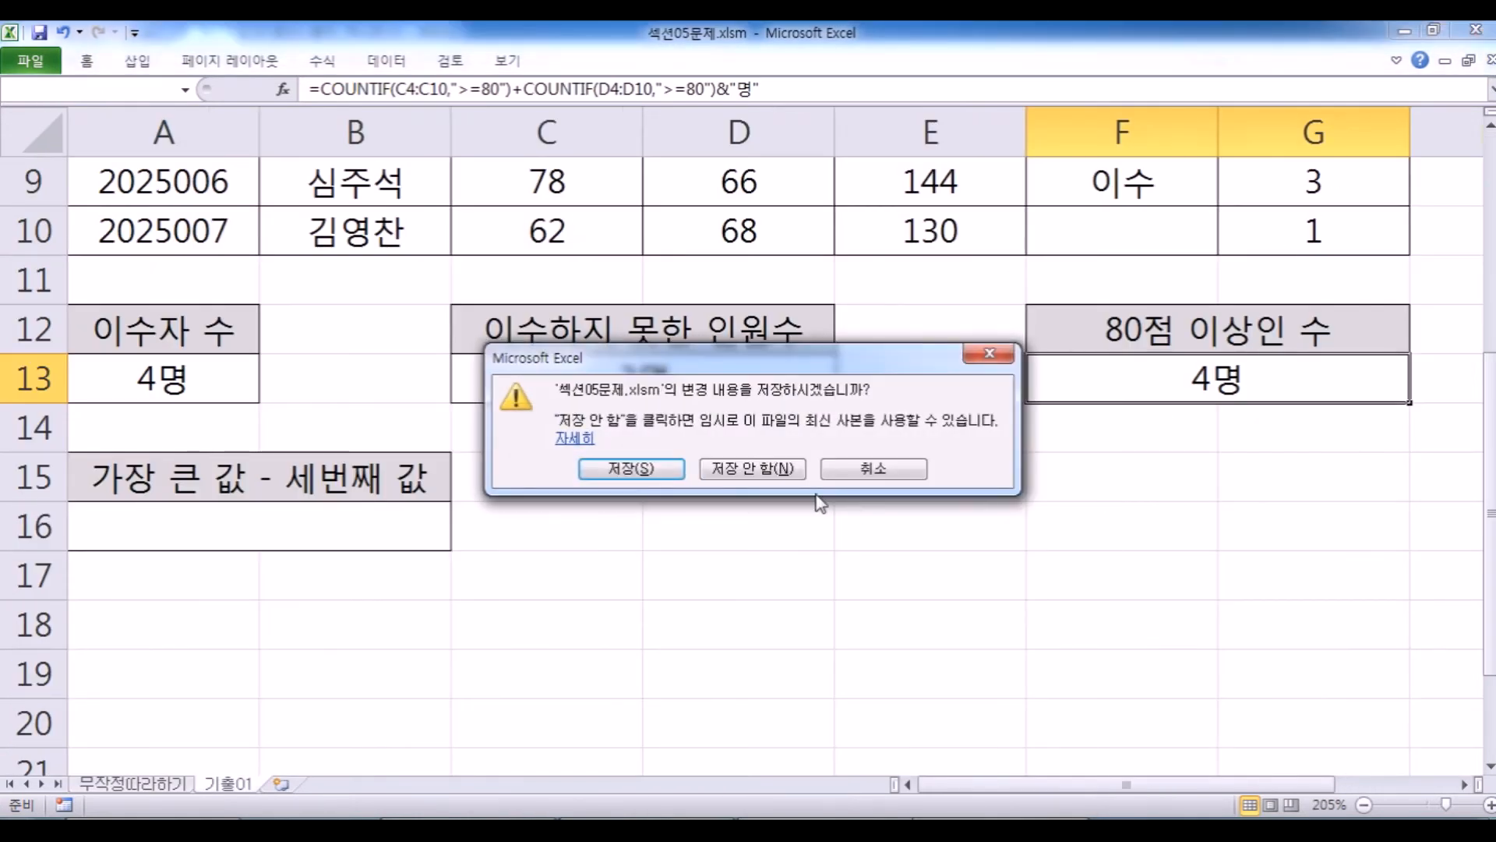
{"action": "left_click", "coordinate": [727, 479]}
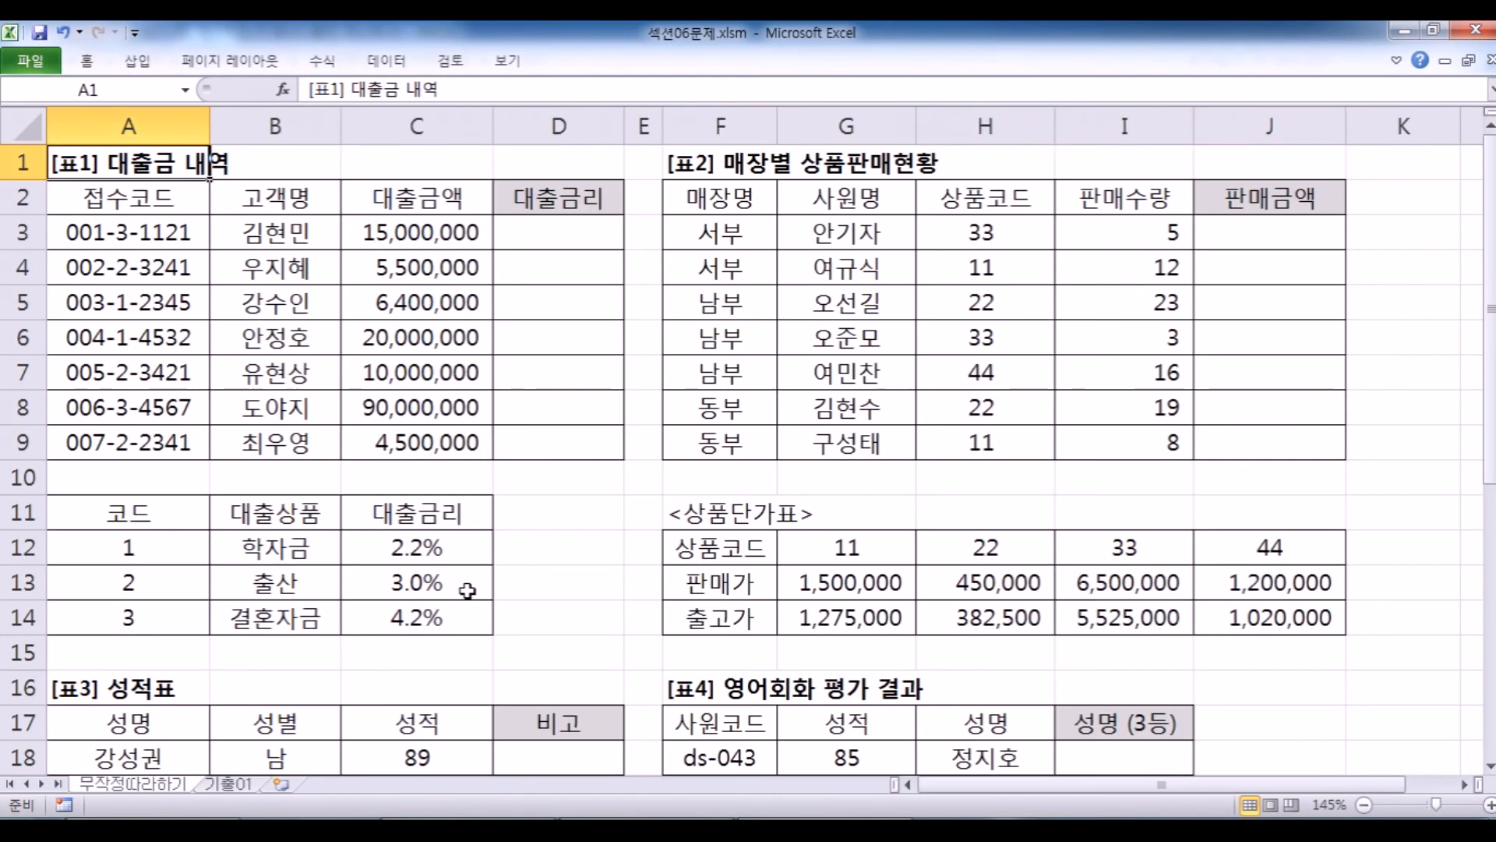
Select D3 in 섹션06문제, switch to the section 06 Notepad notes, and review the 수학/삼각 and 찾기/참조 function categories in the heading.
{"action": "left_click", "coordinate": [552, 230]}
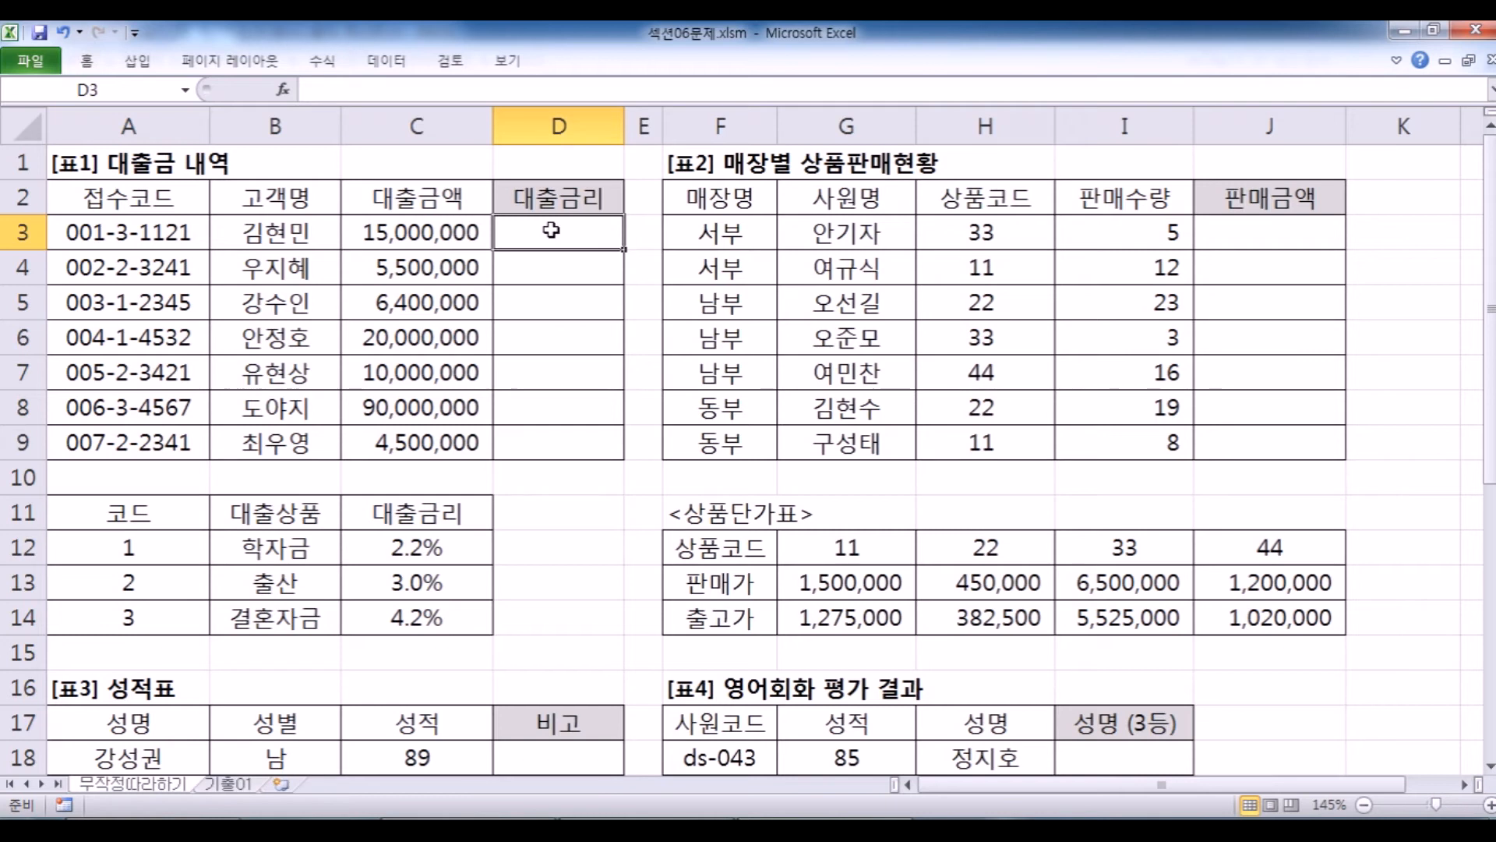
{"action": "key", "text": "alt+Tab"}
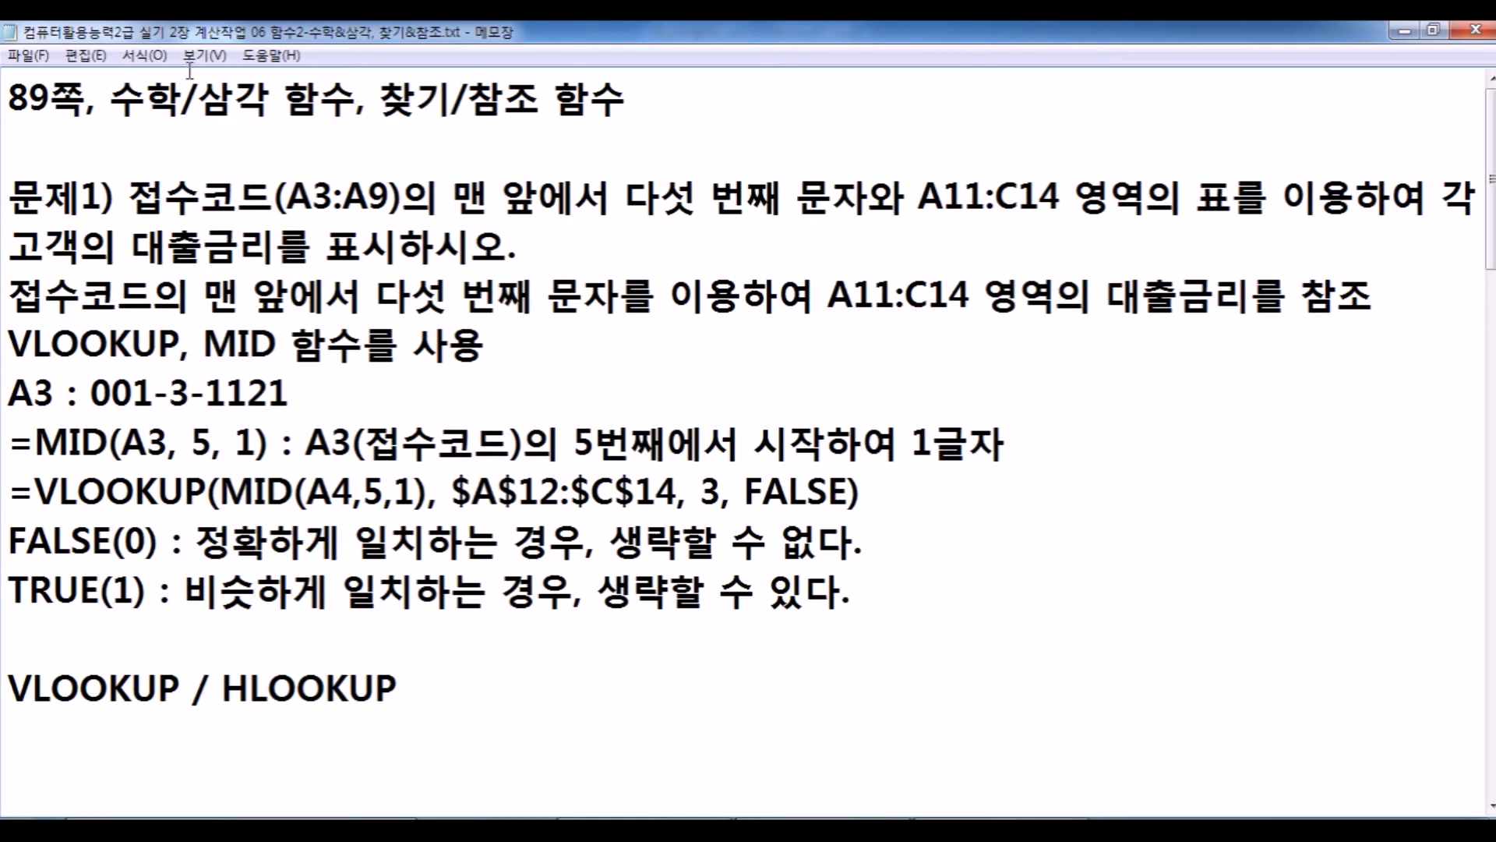
{"action": "left_click_drag", "start_coordinate": [125, 92], "coordinate": [187, 92]}
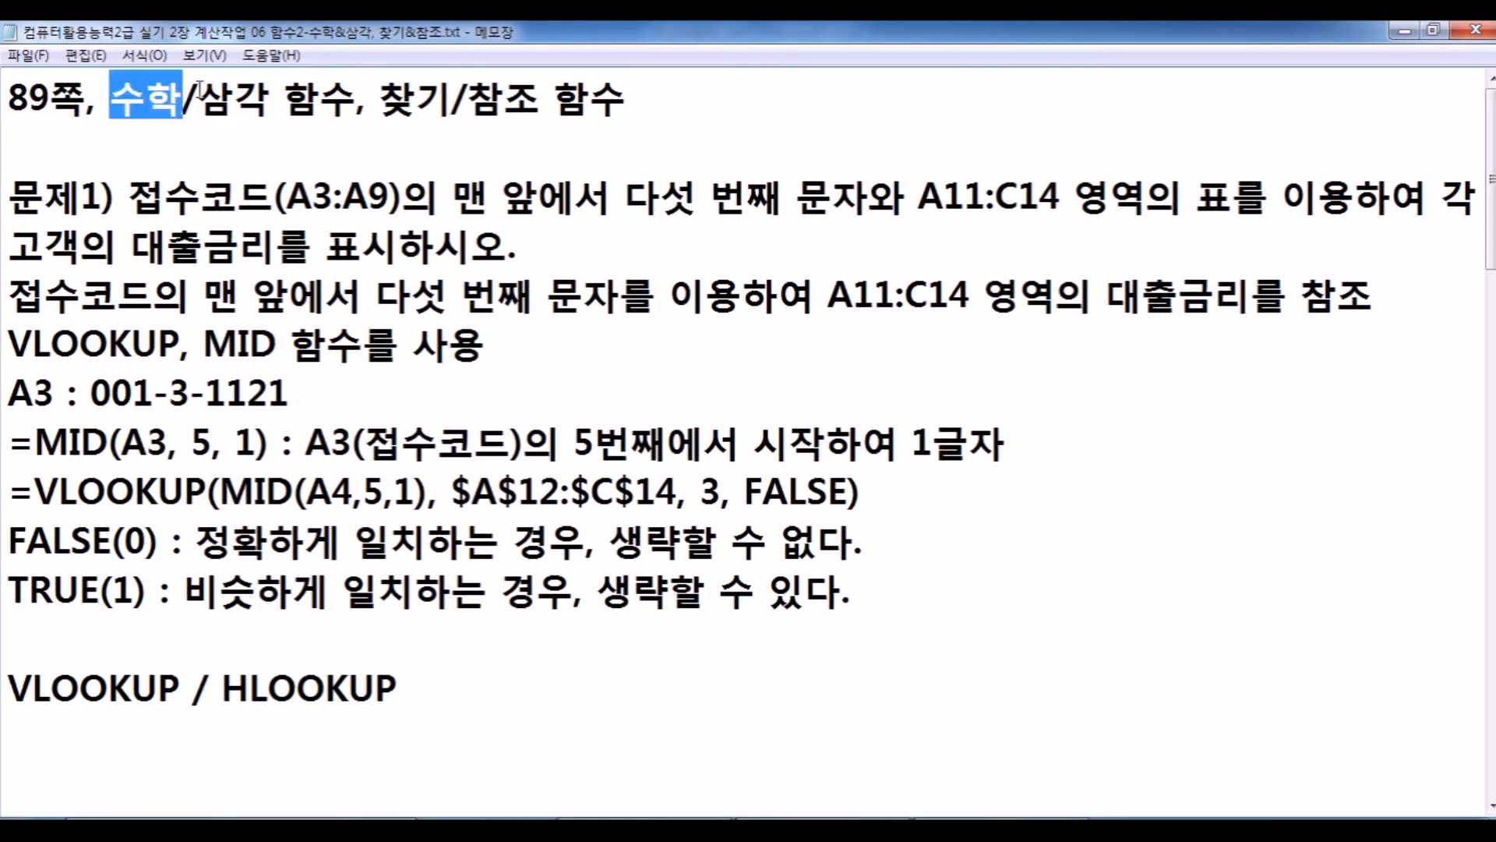
{"action": "left_click_drag", "start_coordinate": [379, 94], "coordinate": [543, 97]}
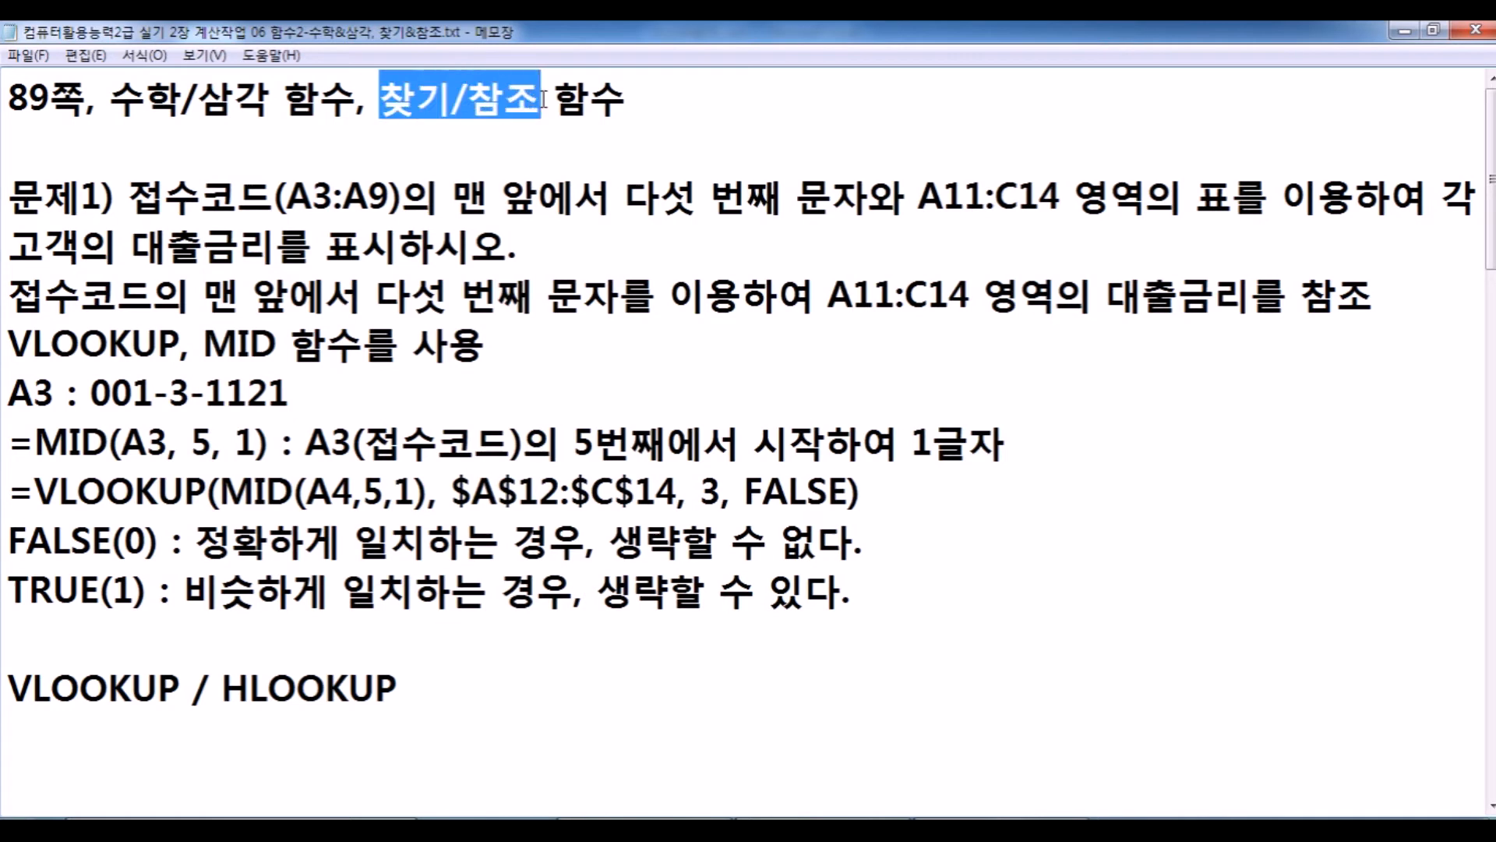
{"action": "left_click_drag", "start_coordinate": [108, 94], "coordinate": [270, 95]}
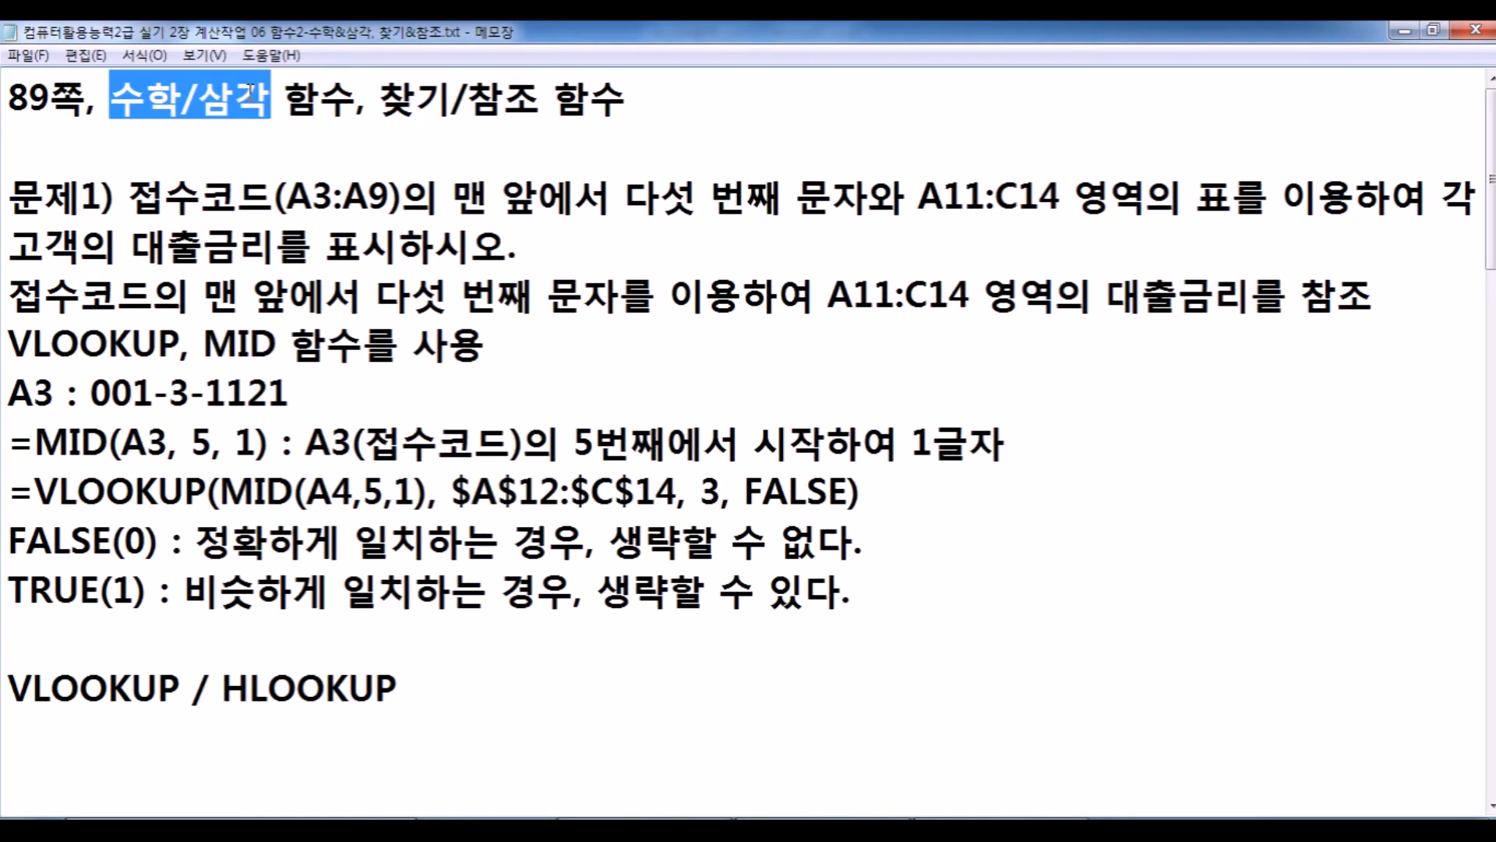
{"action": "double_click", "coordinate": [160, 100]}
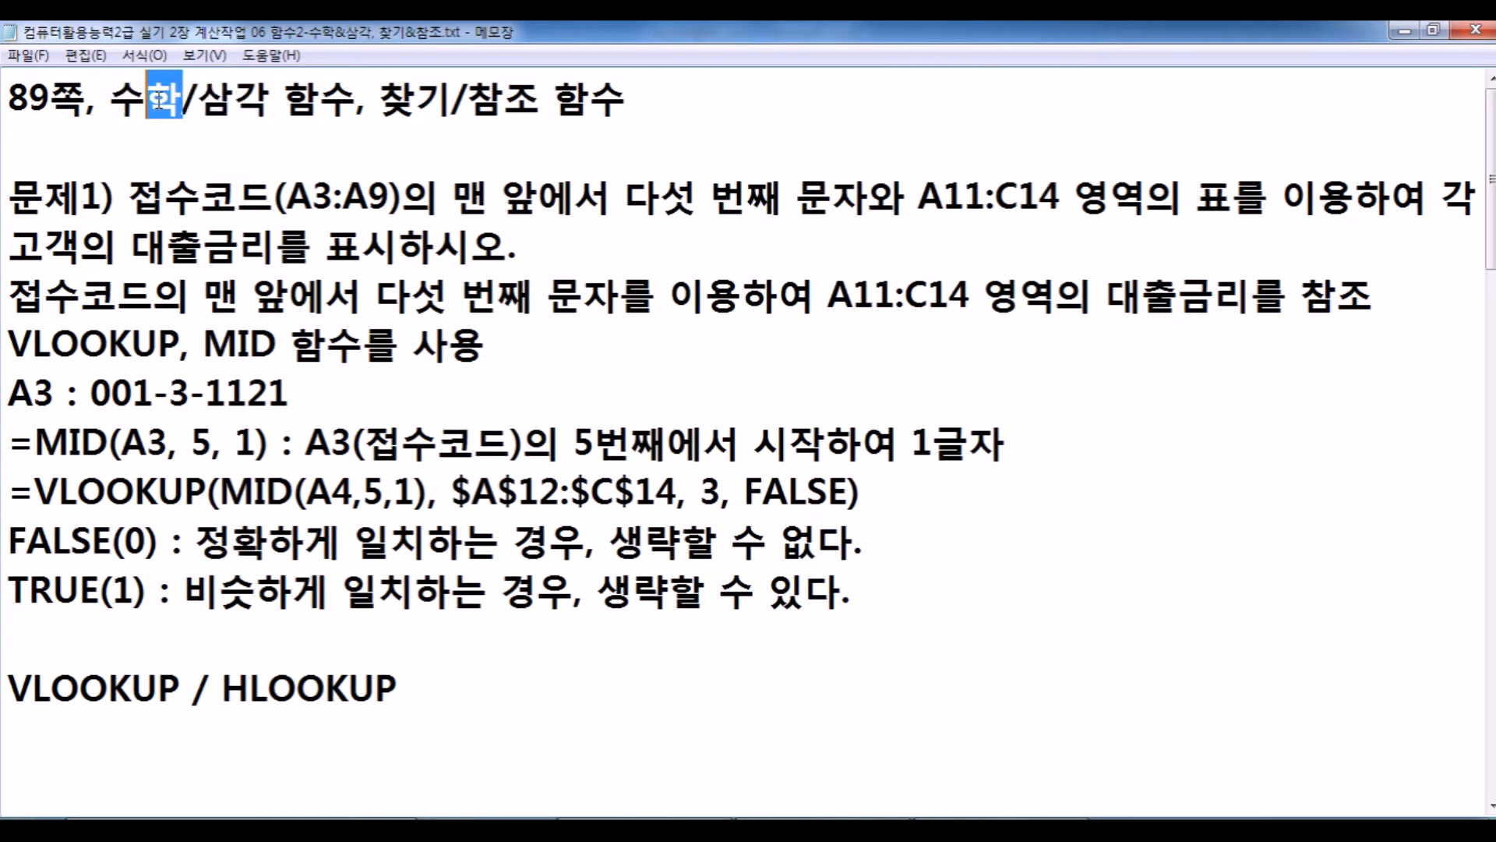
{"action": "left_click_drag", "start_coordinate": [110, 100], "coordinate": [271, 97]}
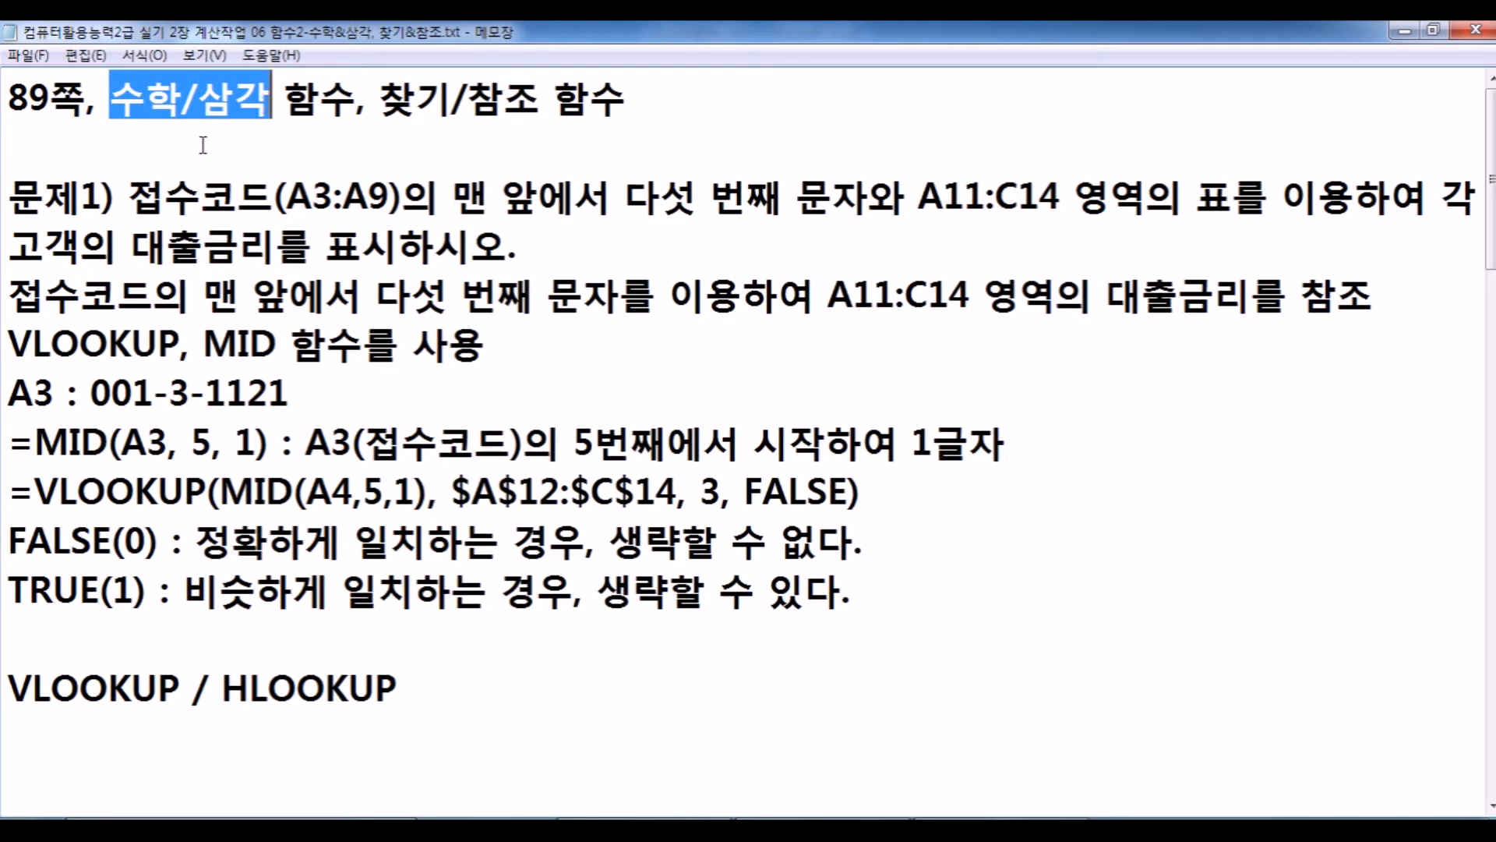
{"action": "left_click", "coordinate": [131, 194]}
Compare the 접수코드 in cell A3 of the Excel sheet with the sample code in the 문제1 Notepad notes.
{"action": "key", "text": "alt+Tab"}
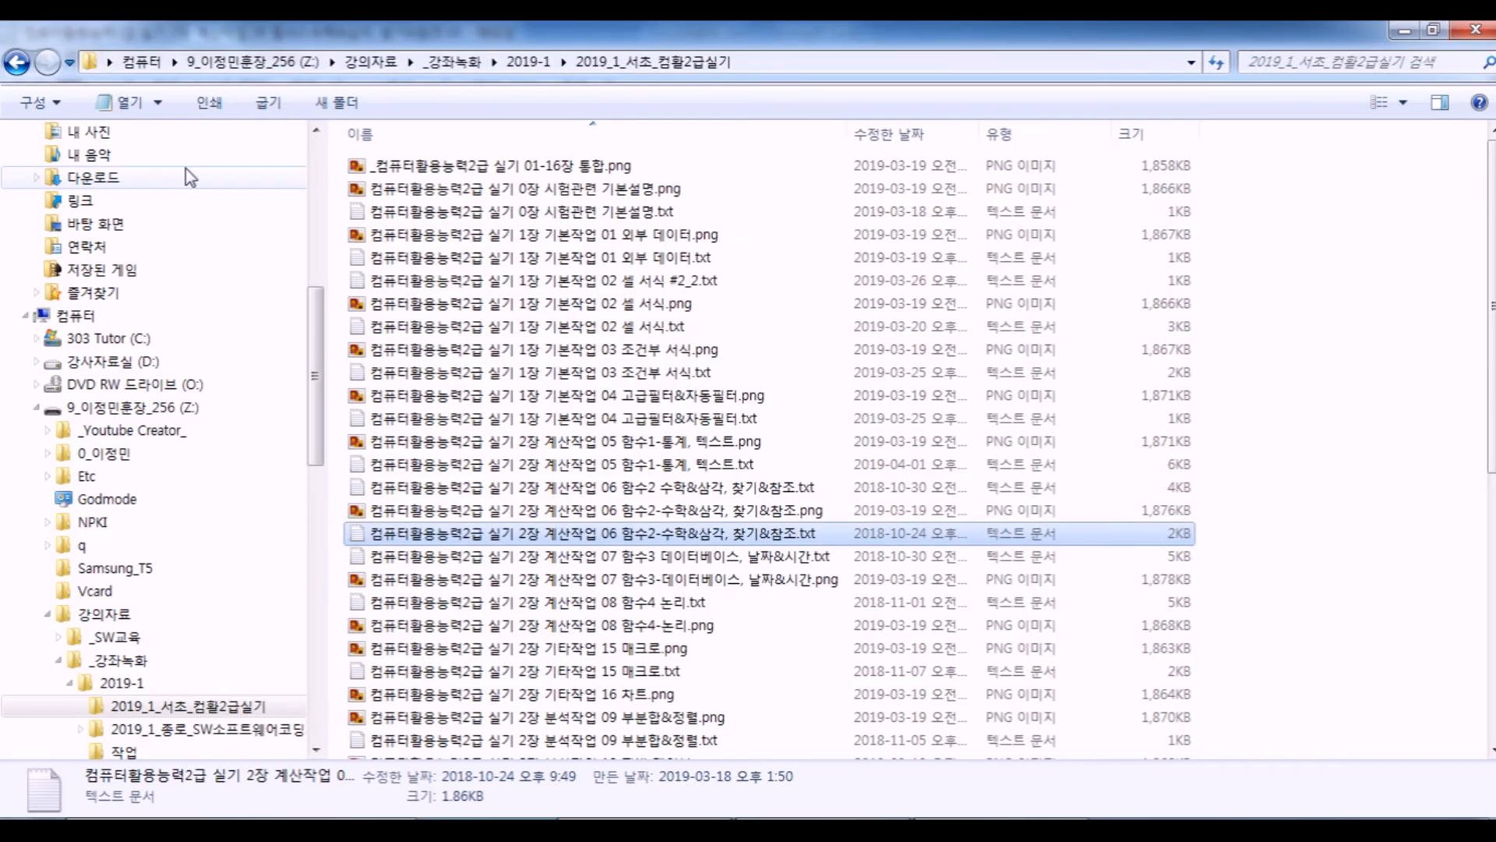
{"action": "key", "text": "alt+Tab"}
{"action": "key", "text": "alt+Tab"}
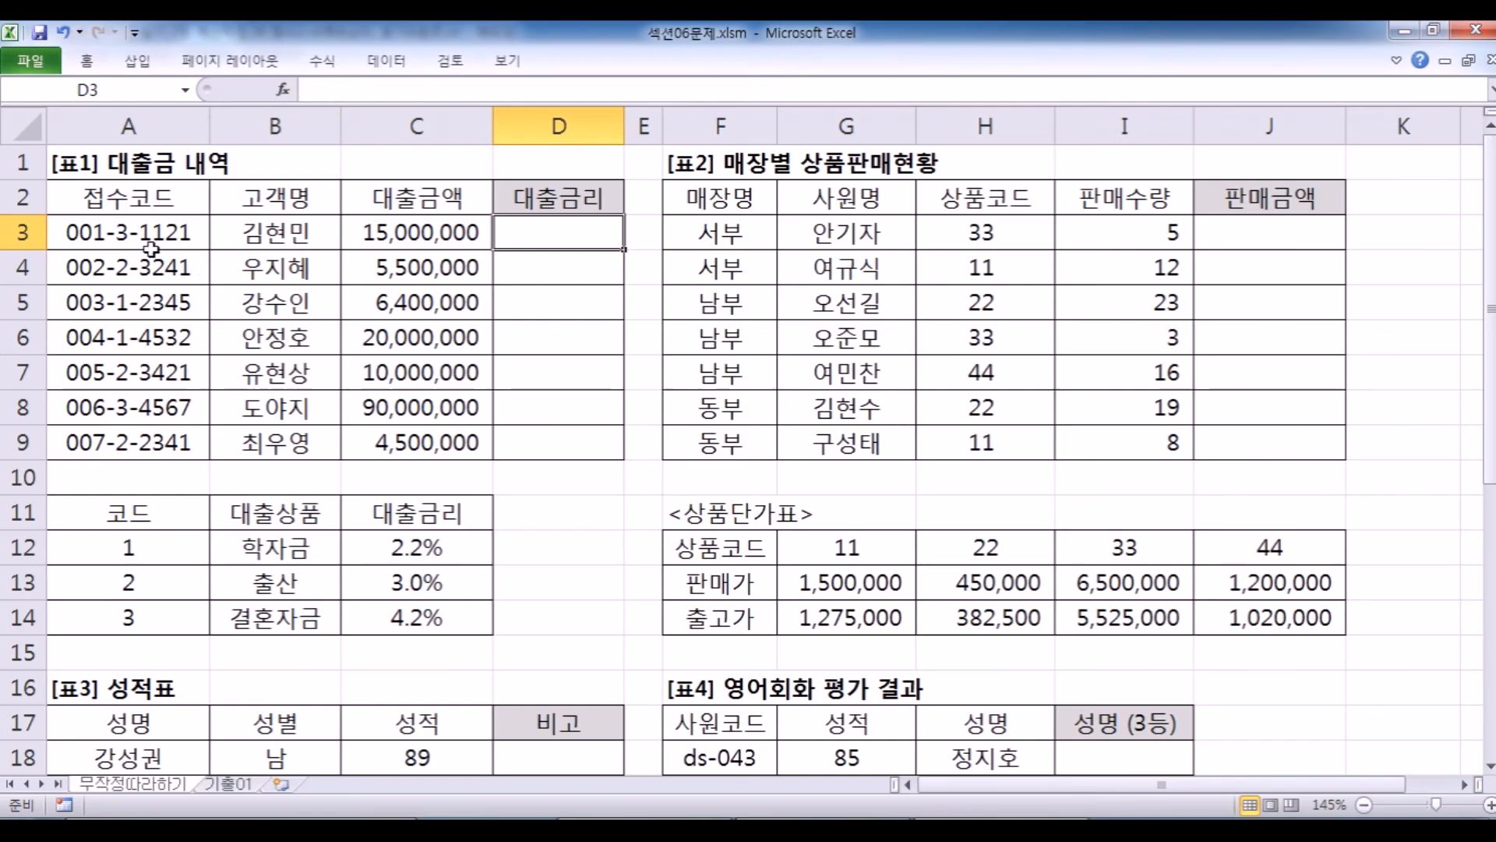
{"action": "double_click", "coordinate": [74, 233]}
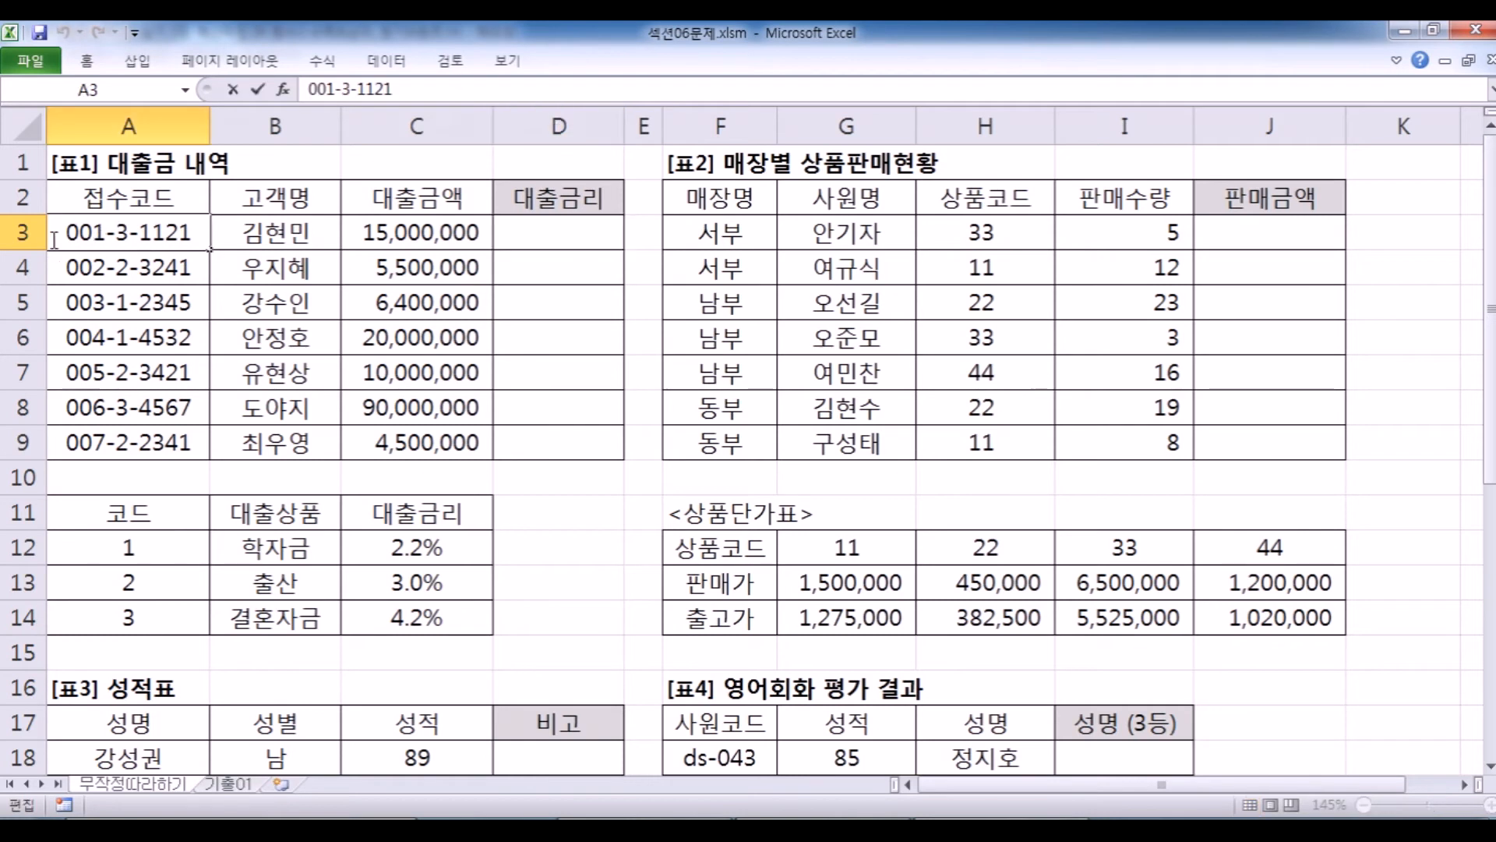
{"action": "left_click_drag", "start_coordinate": [66, 232], "coordinate": [219, 232]}
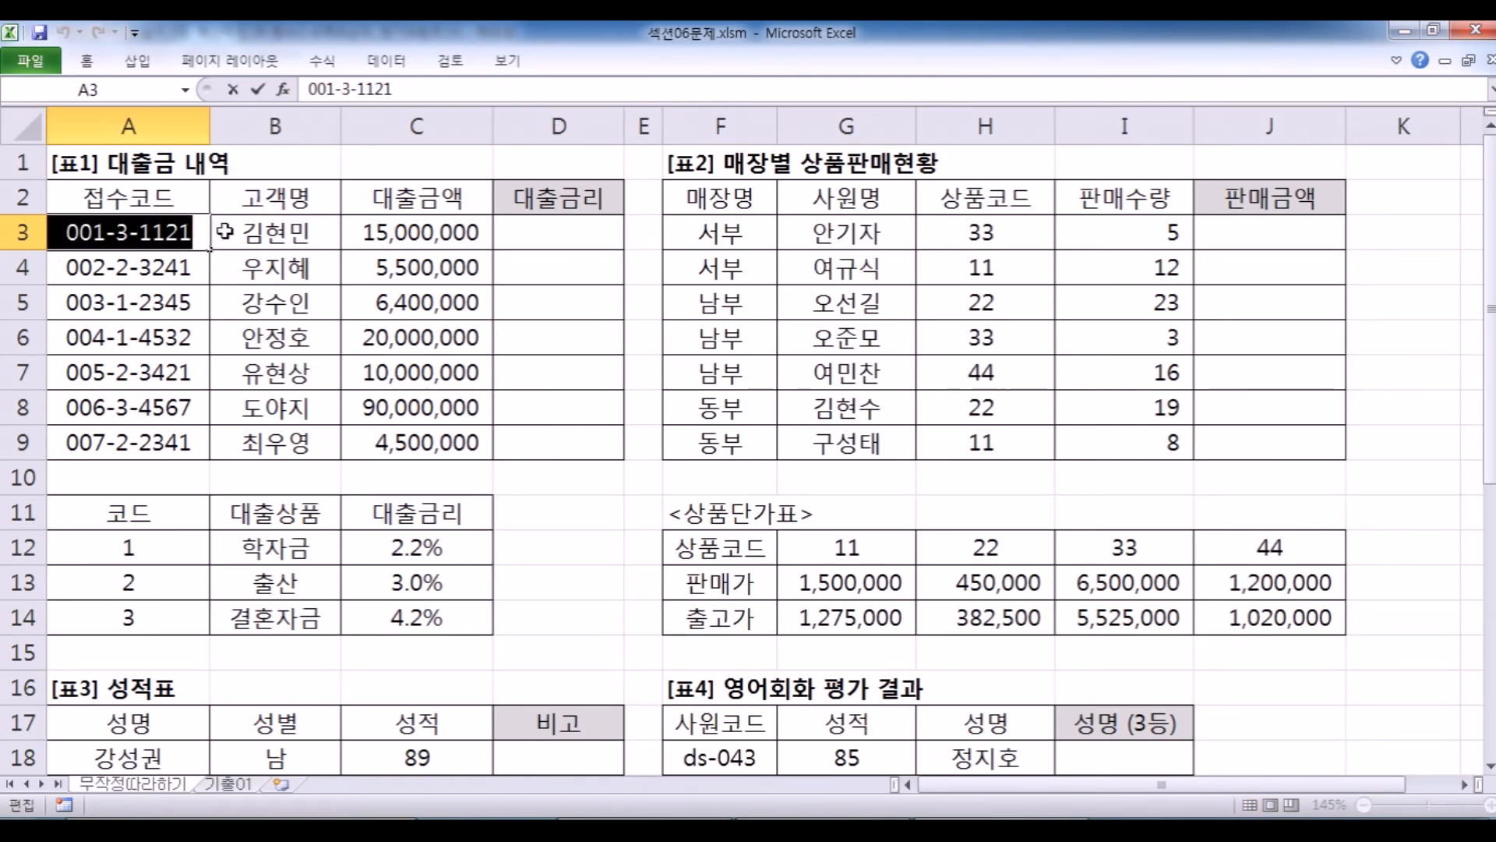
{"action": "key", "text": "alt+Tab"}
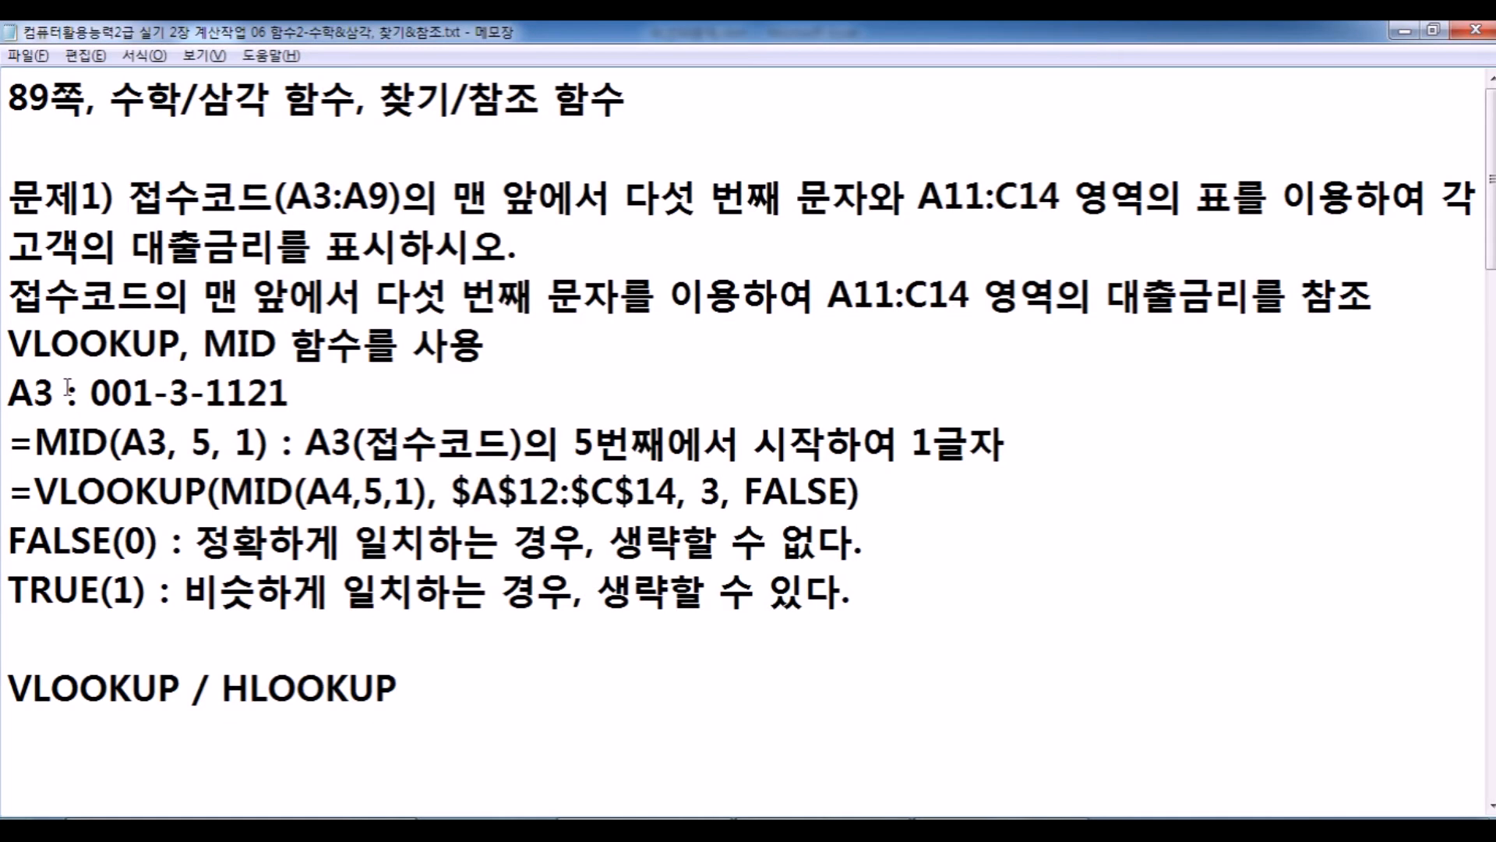
{"action": "left_click_drag", "start_coordinate": [91, 392], "coordinate": [289, 392]}
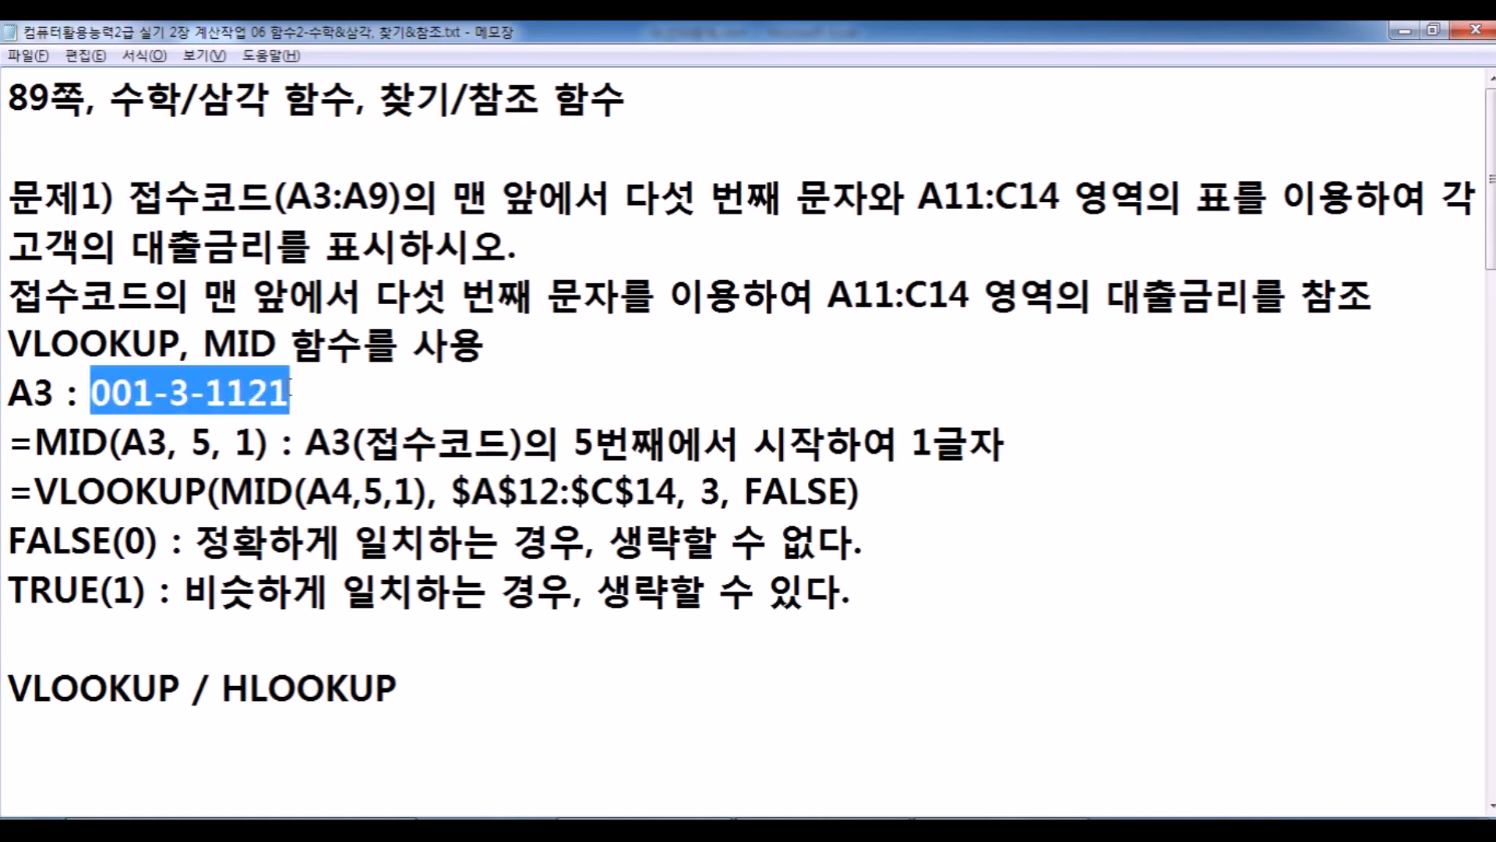
Highlight the fifth character of the sample code in the notes, then switch to Excel and examine the rate table in A11:C14.
{"action": "left_click_drag", "start_coordinate": [91, 392], "coordinate": [190, 392]}
{"action": "left_click", "coordinate": [154, 390]}
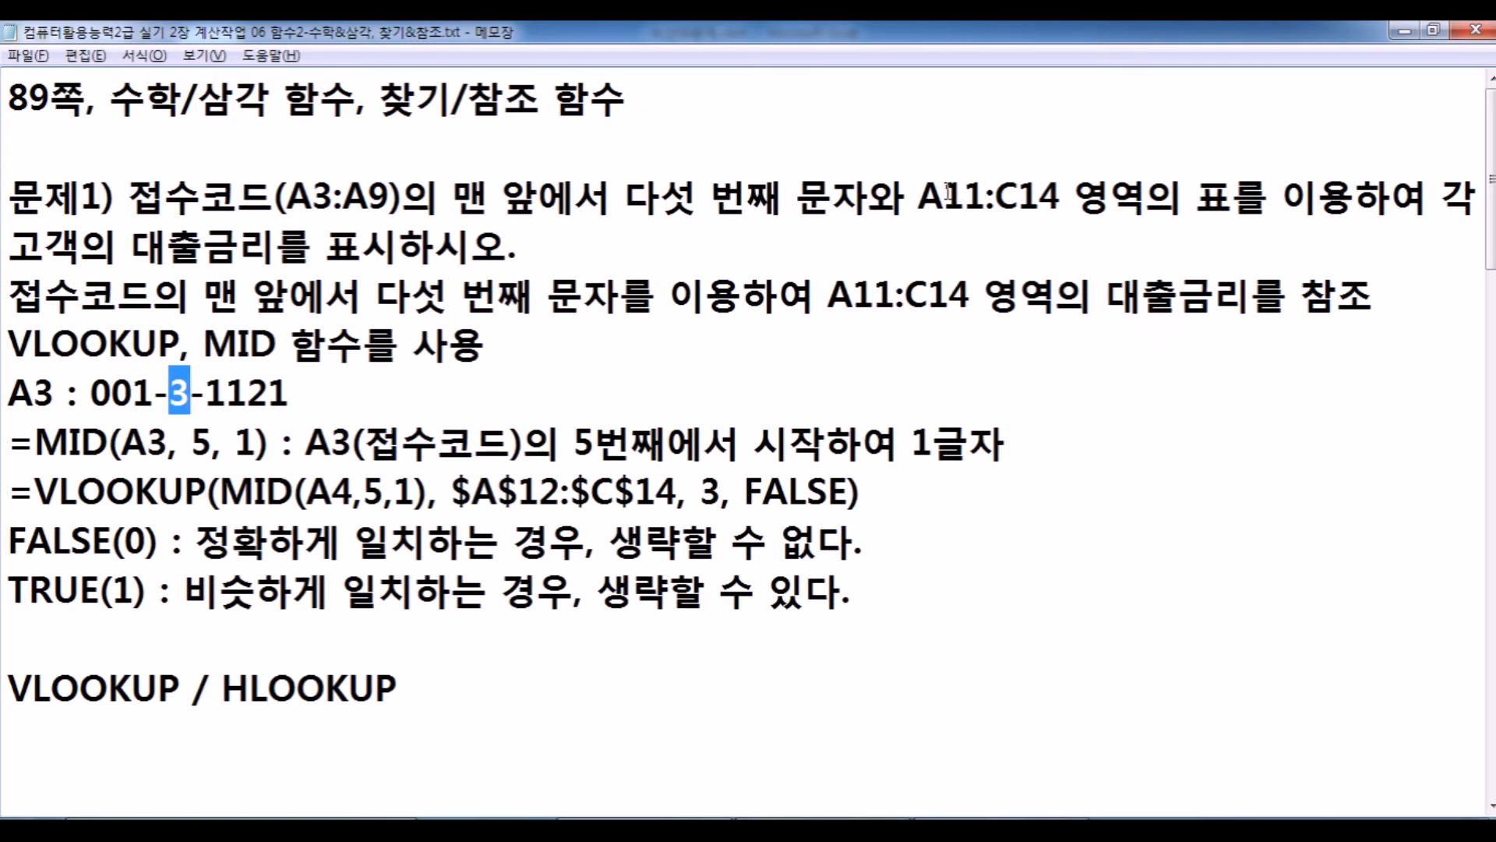
{"action": "key", "text": "alt+Tab"}
{"action": "scroll", "coordinate": [117, 398], "scroll_direction": "down", "scroll_amount": 2}
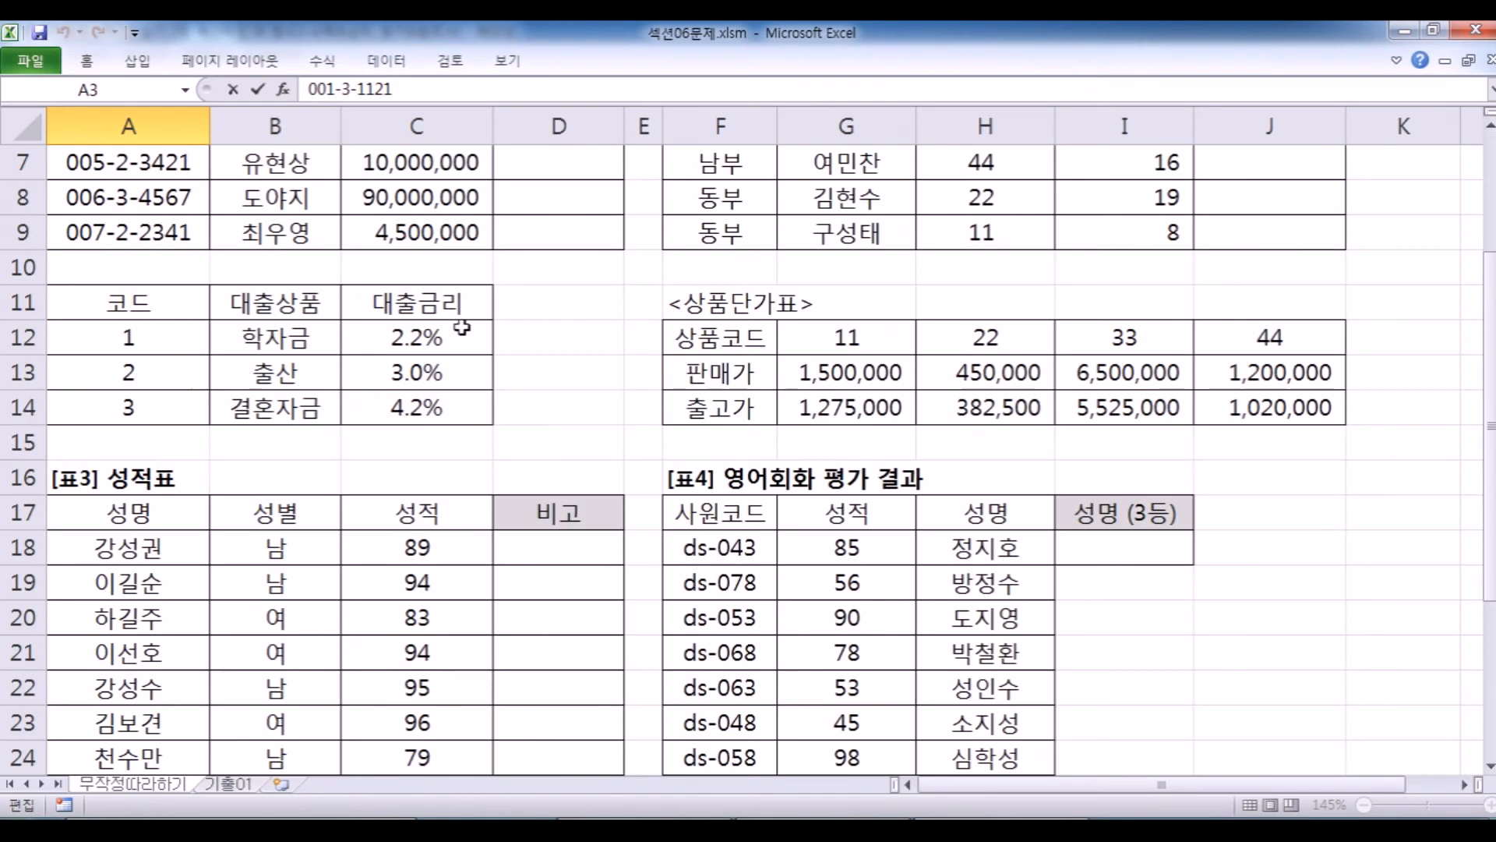
{"action": "left_click_drag", "start_coordinate": [82, 306], "coordinate": [437, 401]}
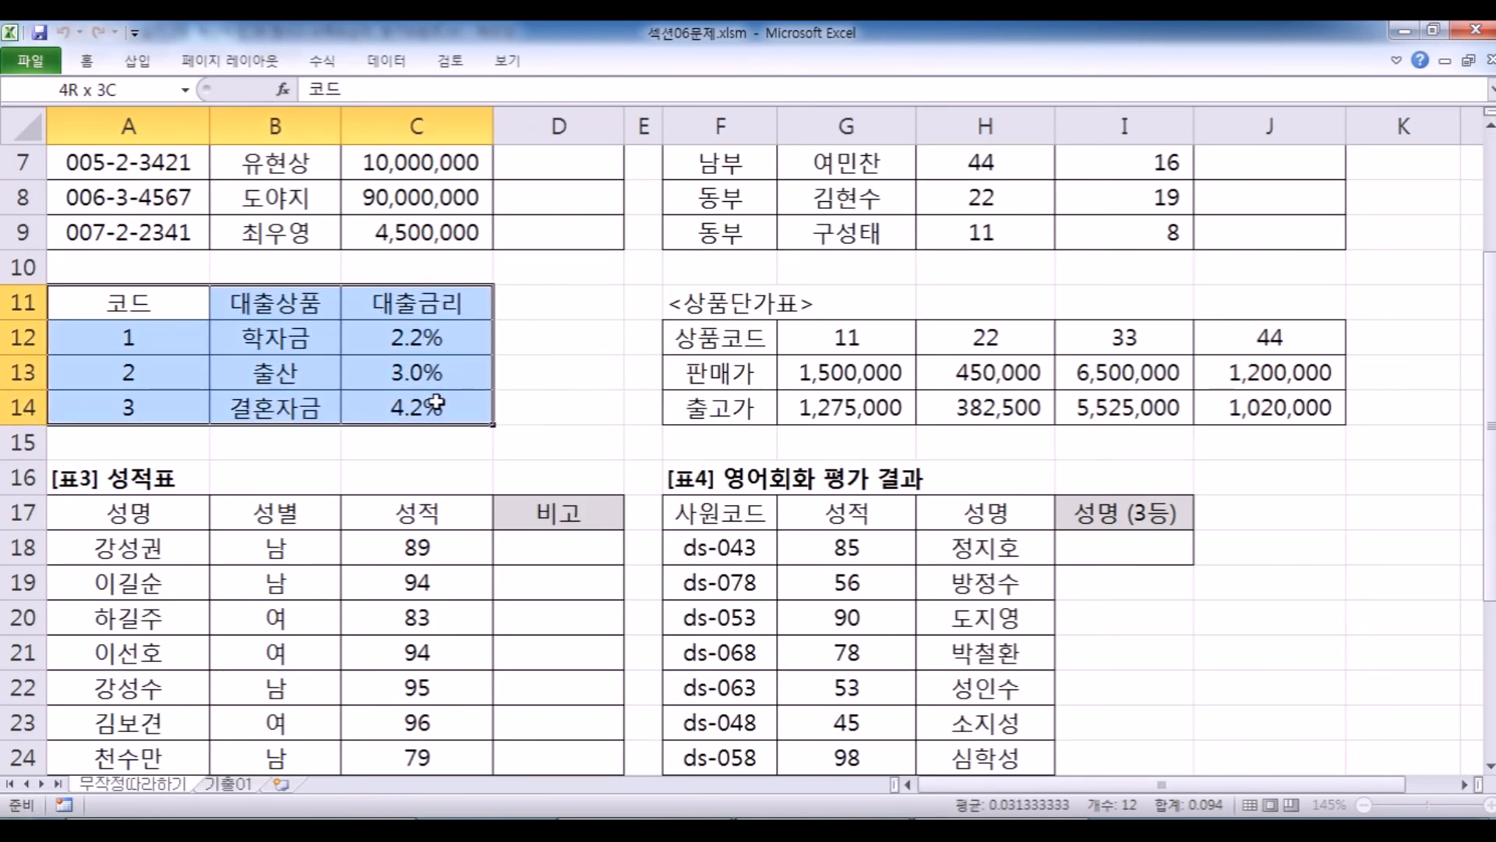
Match the fifth character of the 접수코드 in A3 to its row A14:C14 in the rate table, then select D3.
{"action": "scroll", "coordinate": [436, 401], "scroll_direction": "up", "scroll_amount": 2}
{"action": "left_click", "coordinate": [123, 233]}
{"action": "double_click", "coordinate": [123, 232]}
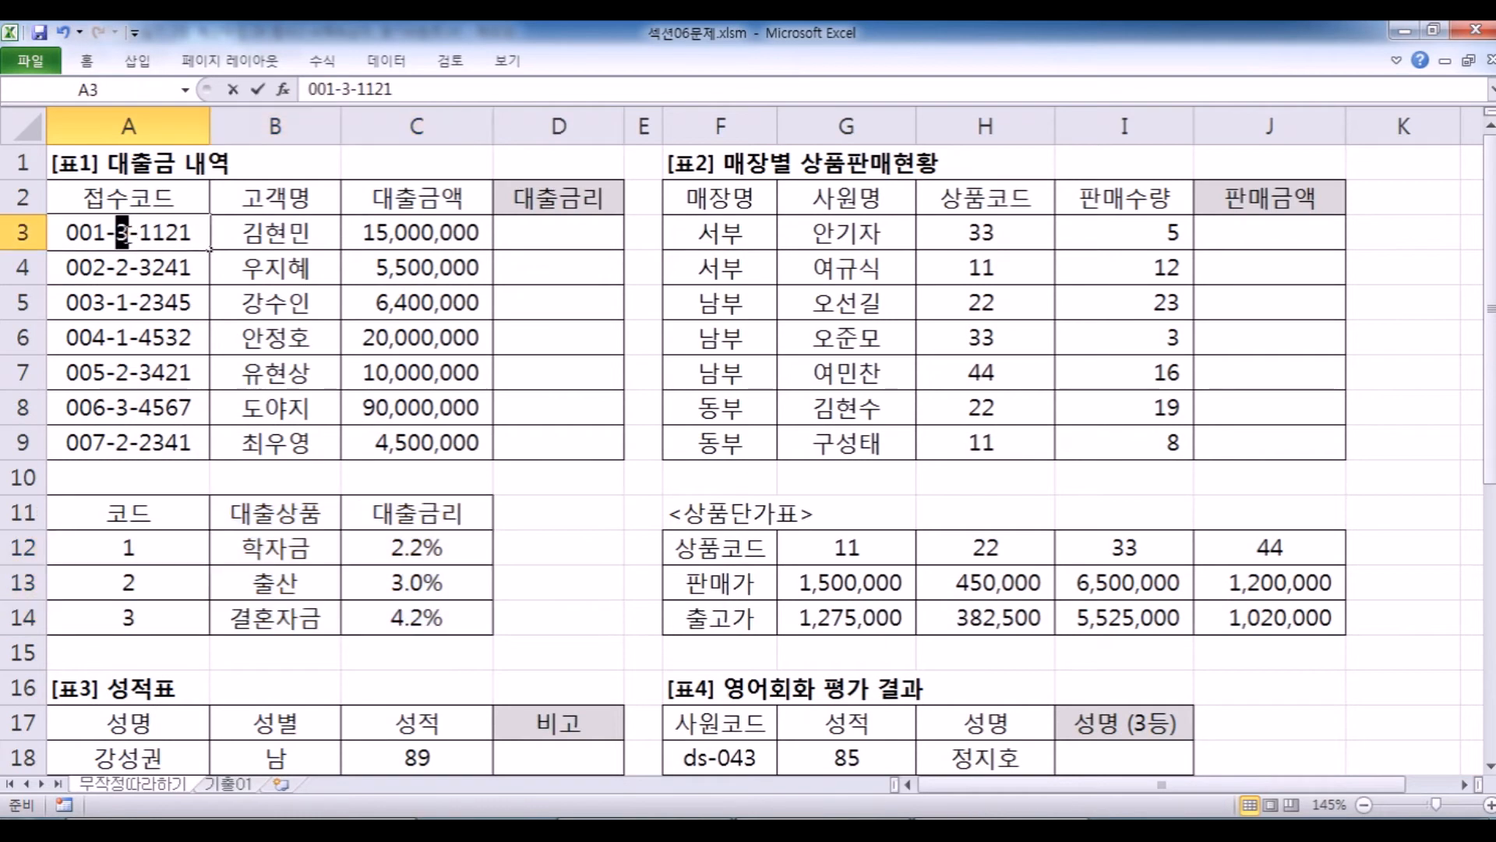
{"action": "scroll", "coordinate": [191, 342], "scroll_direction": "down", "scroll_amount": 2}
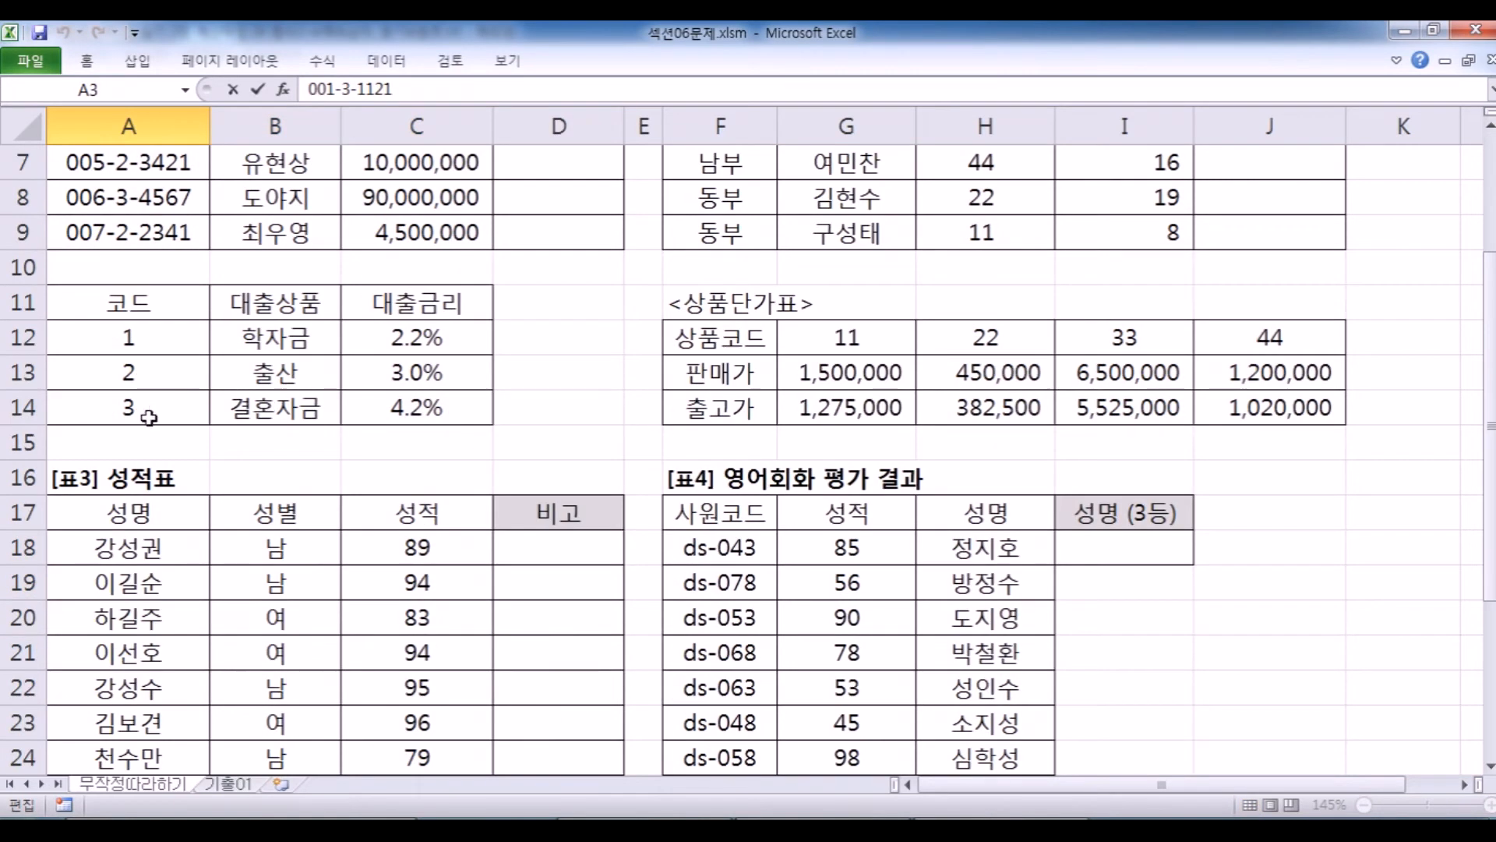
{"action": "left_click_drag", "start_coordinate": [95, 406], "coordinate": [416, 396]}
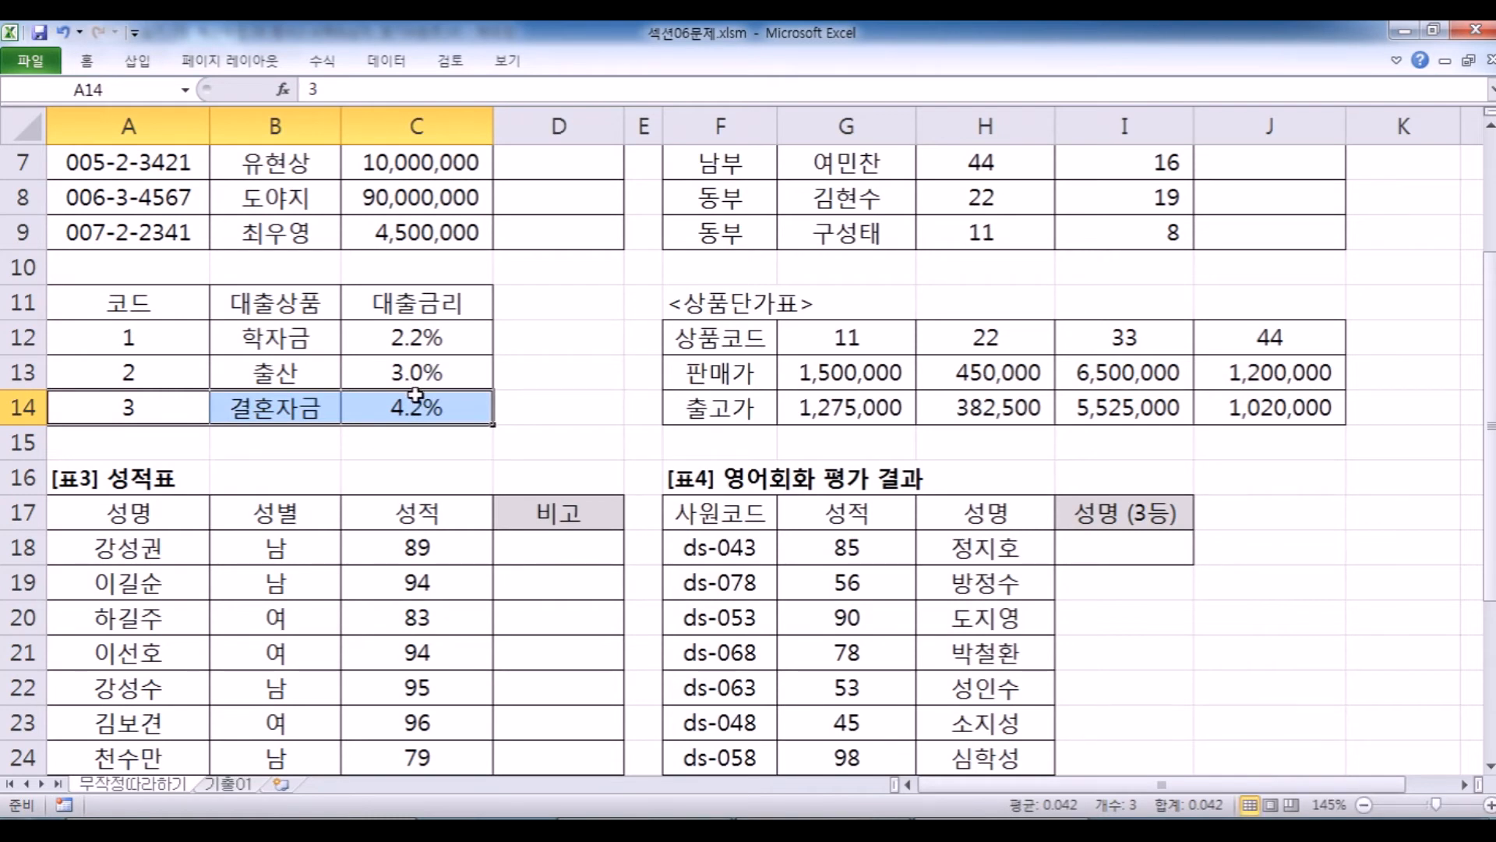
{"action": "scroll", "coordinate": [415, 395], "scroll_direction": "up", "scroll_amount": 2}
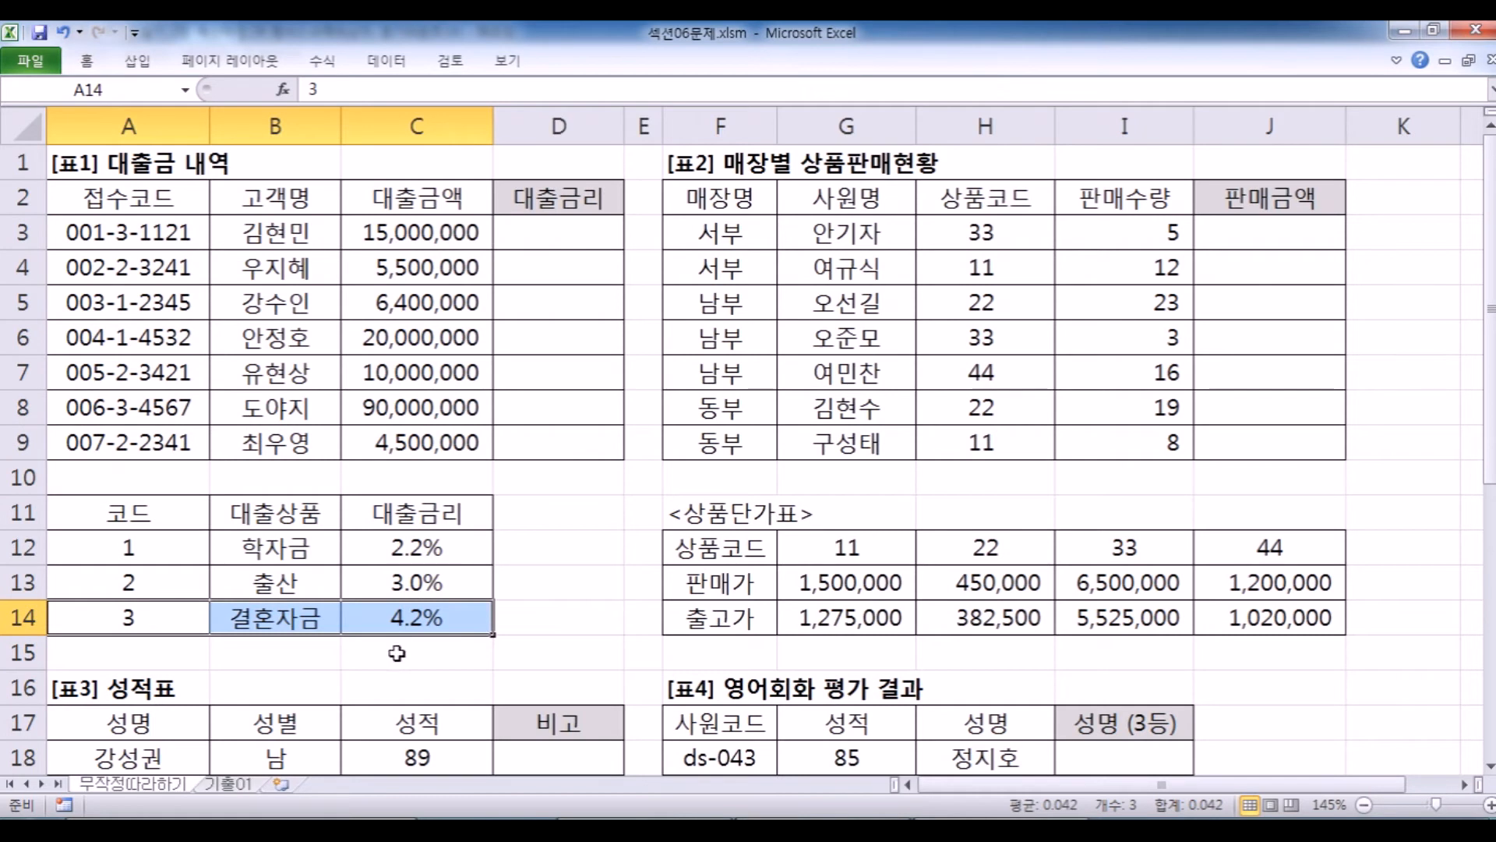
{"action": "left_click", "coordinate": [561, 237]}
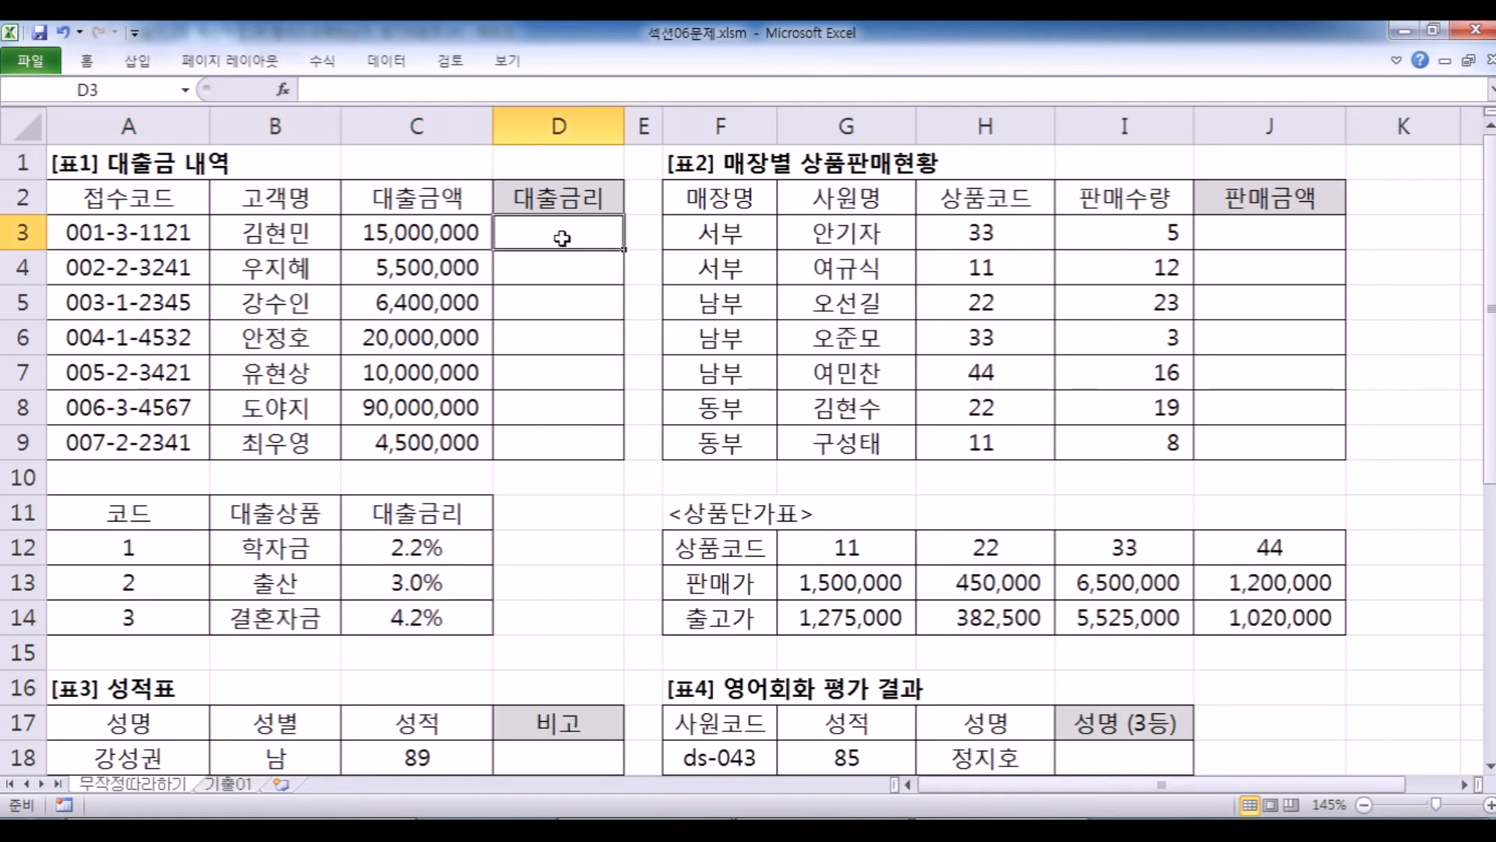
Highlight the fifth character of the 접수코드 in cells A3 and A4.
{"action": "left_click", "coordinate": [119, 233]}
{"action": "double_click", "coordinate": [118, 233]}
{"action": "double_click", "coordinate": [121, 233]}
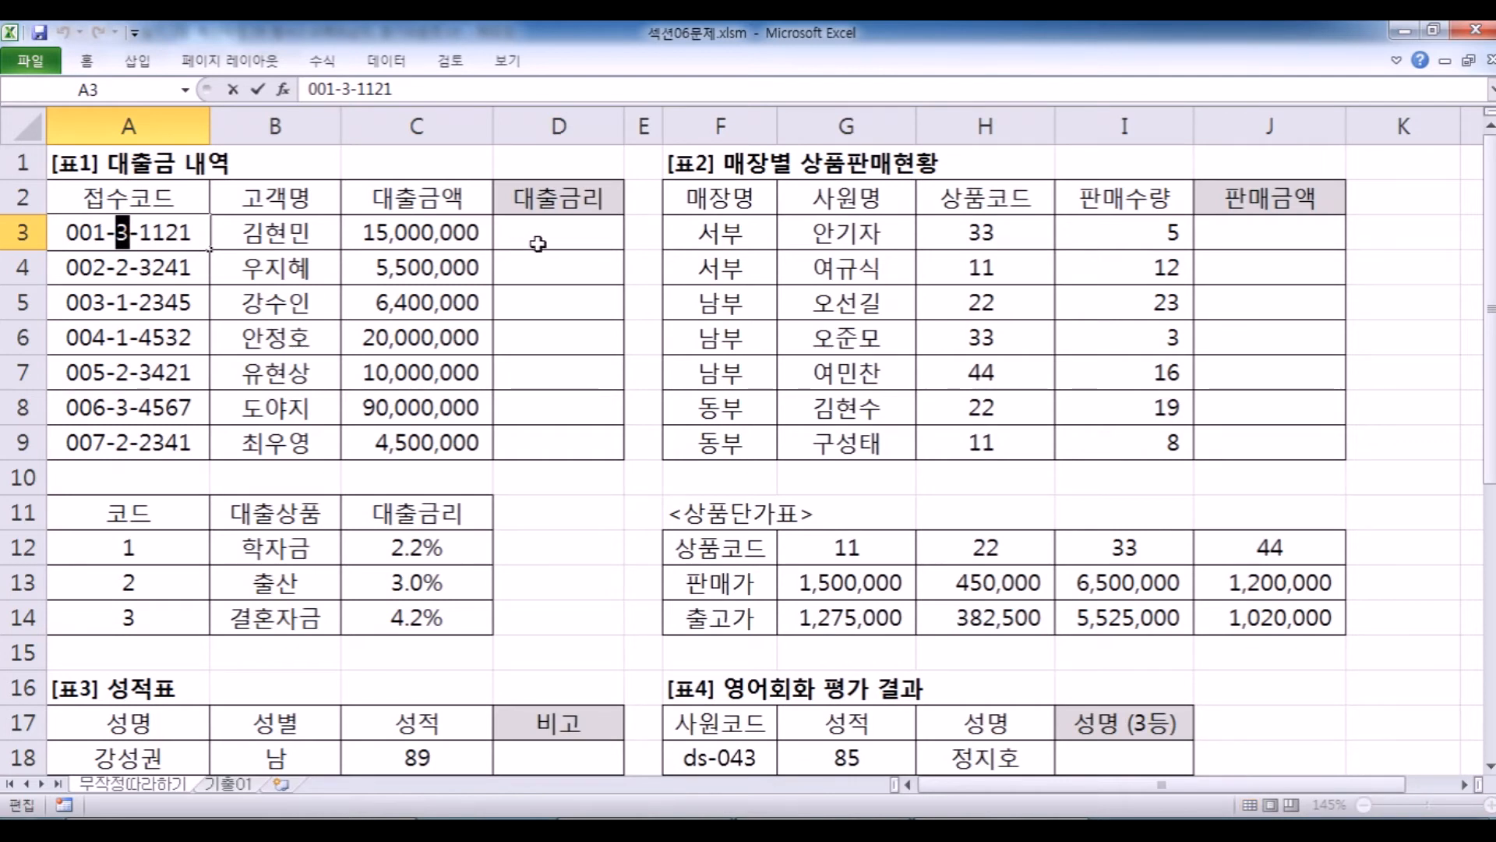
{"action": "left_click", "coordinate": [123, 266]}
{"action": "double_click", "coordinate": [122, 266]}
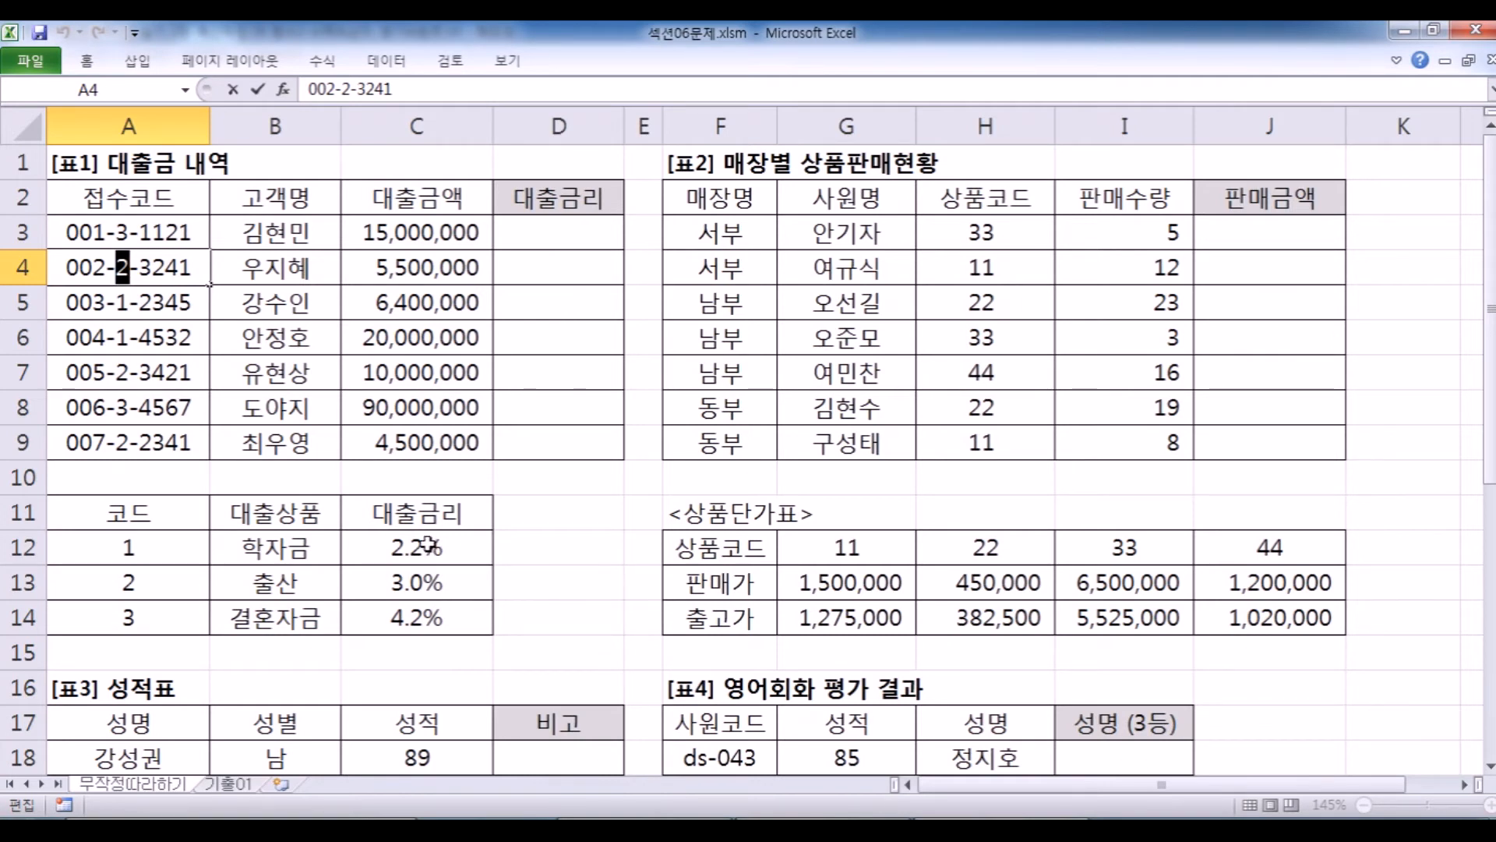
Switch to the Notepad notes and examine the character positions in the sample code alongside the MID function name.
{"action": "key", "text": "alt+Tab"}
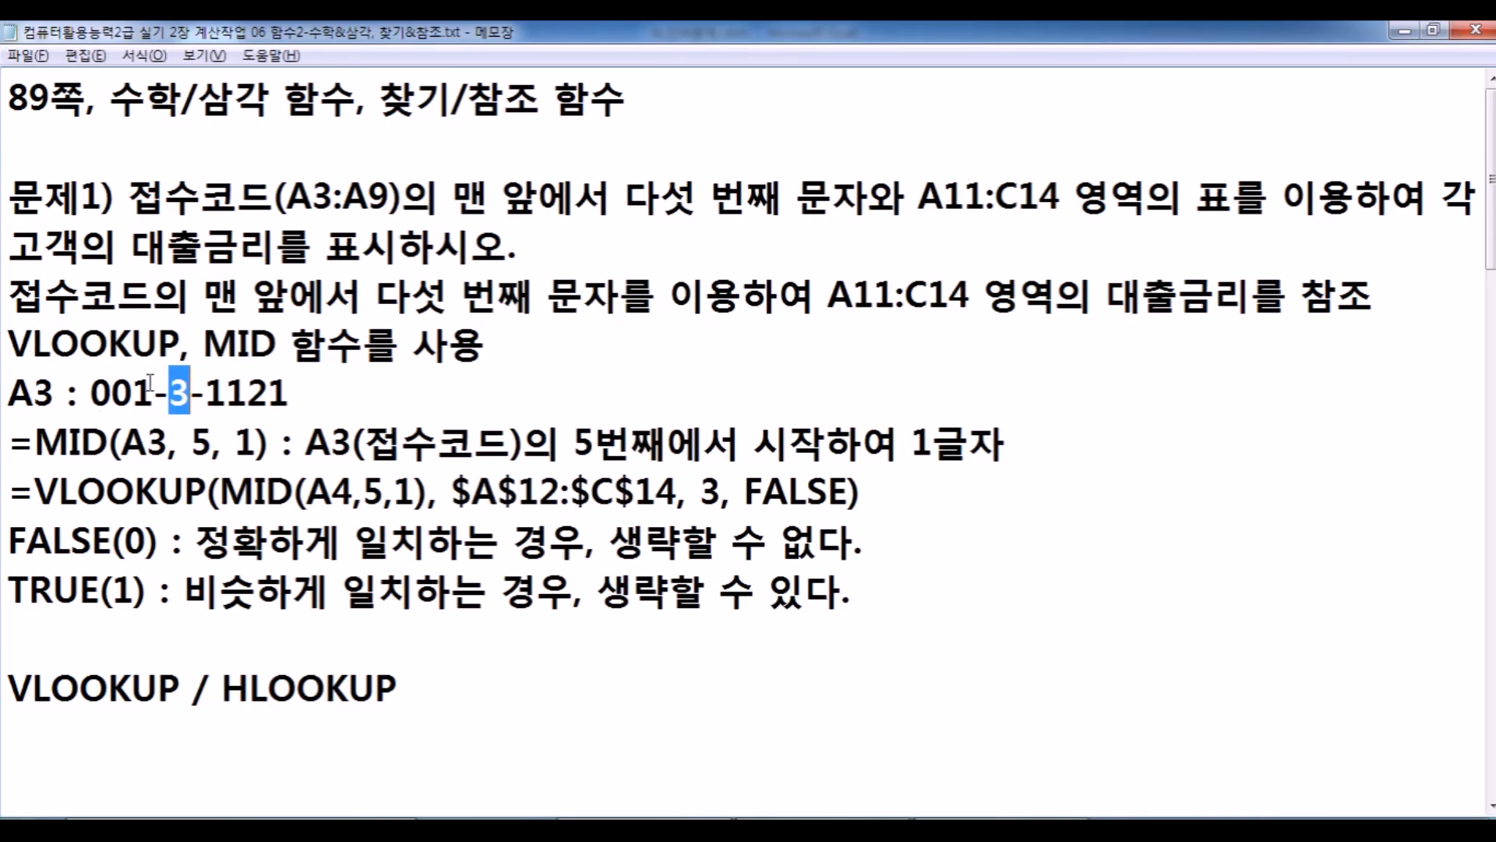
{"action": "left_click_drag", "start_coordinate": [179, 390], "coordinate": [191, 389]}
{"action": "left_click_drag", "start_coordinate": [268, 394], "coordinate": [290, 394]}
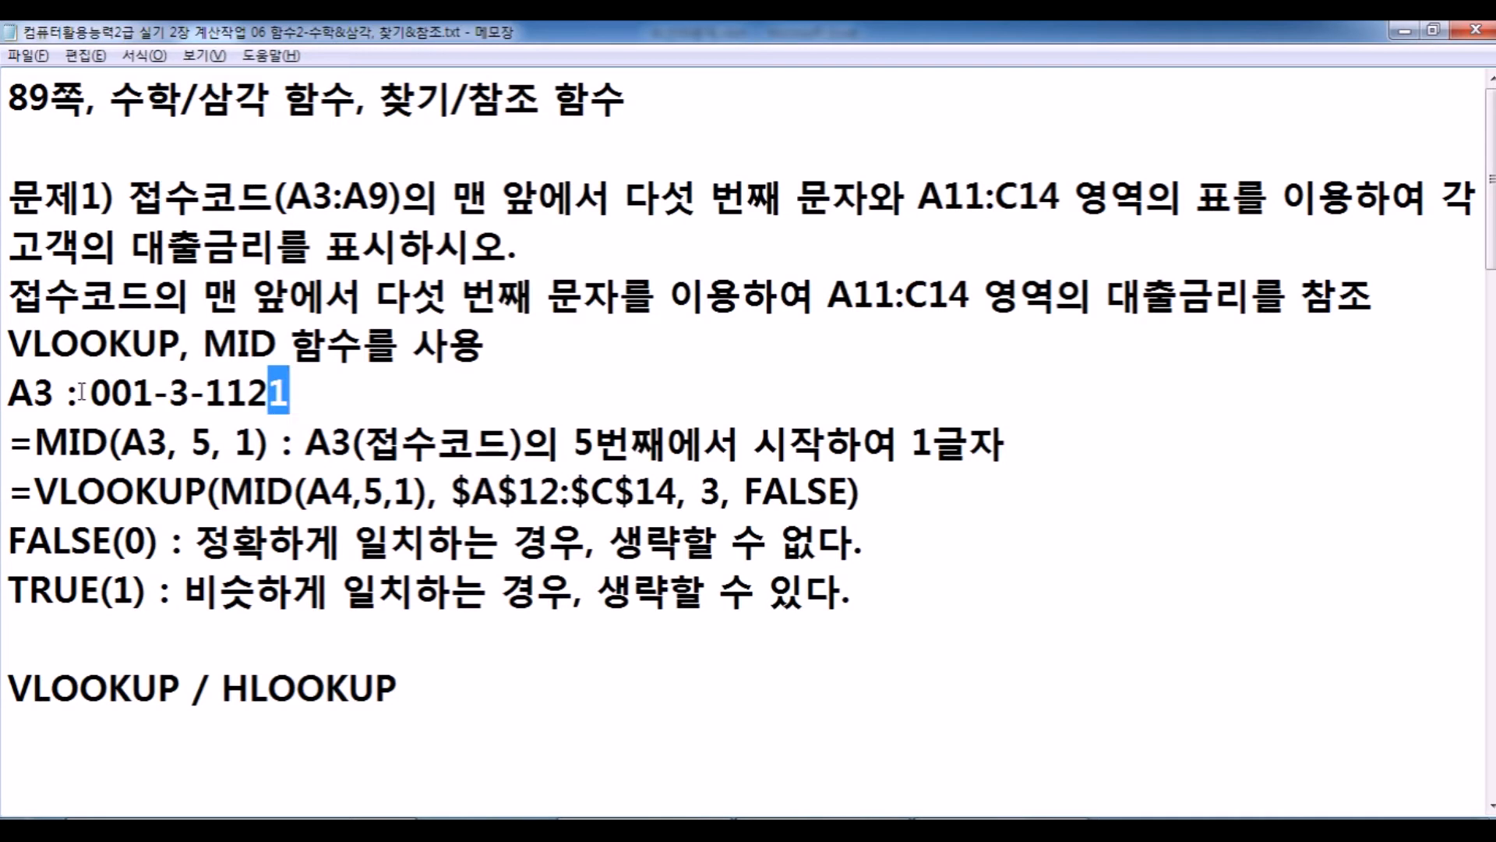
{"action": "left_click_drag", "start_coordinate": [91, 394], "coordinate": [191, 394]}
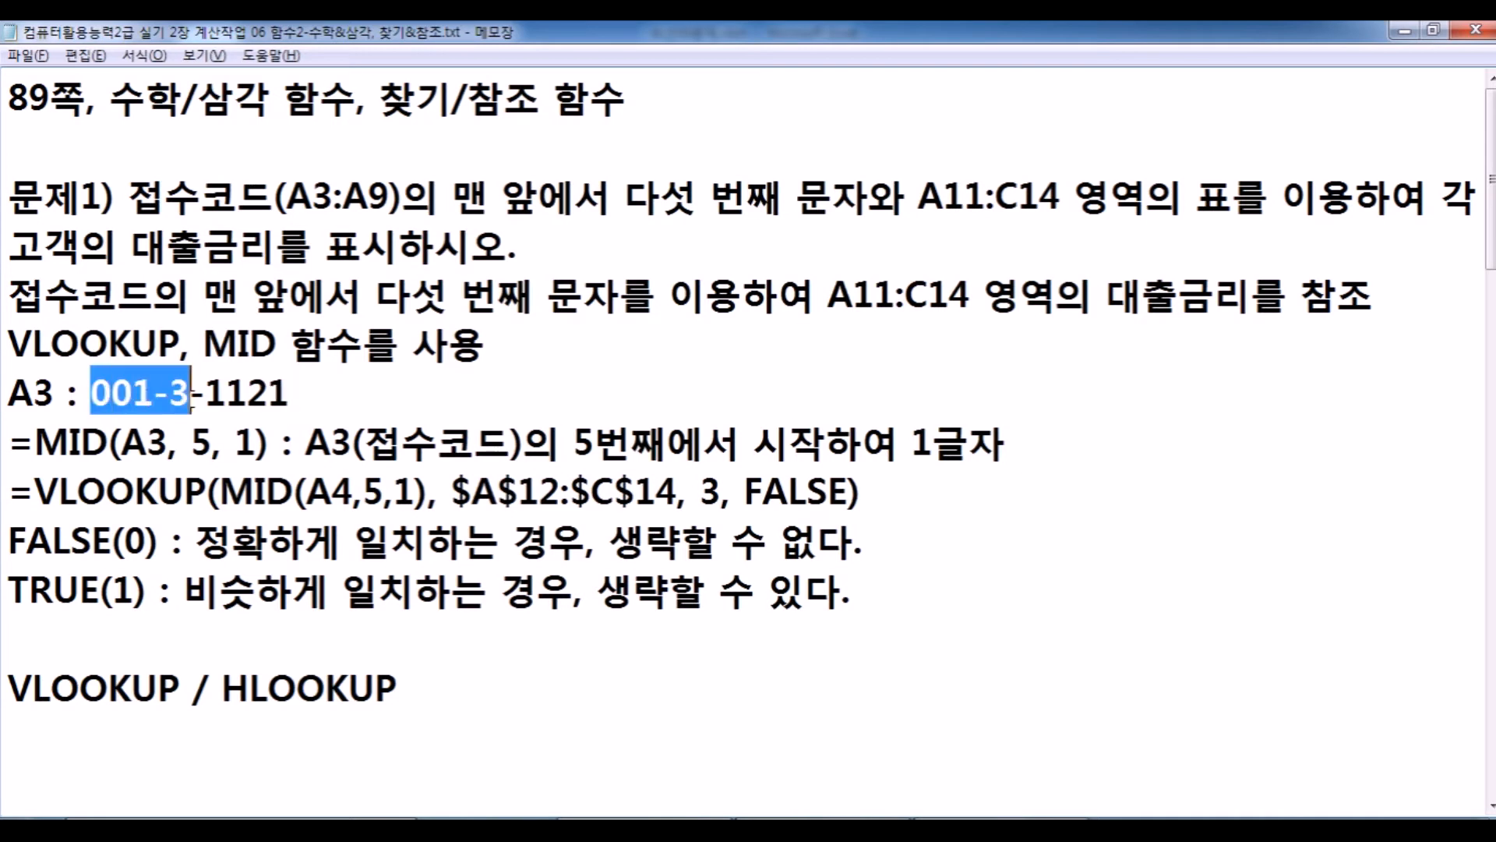
{"action": "left_click_drag", "start_coordinate": [290, 393], "coordinate": [247, 393]}
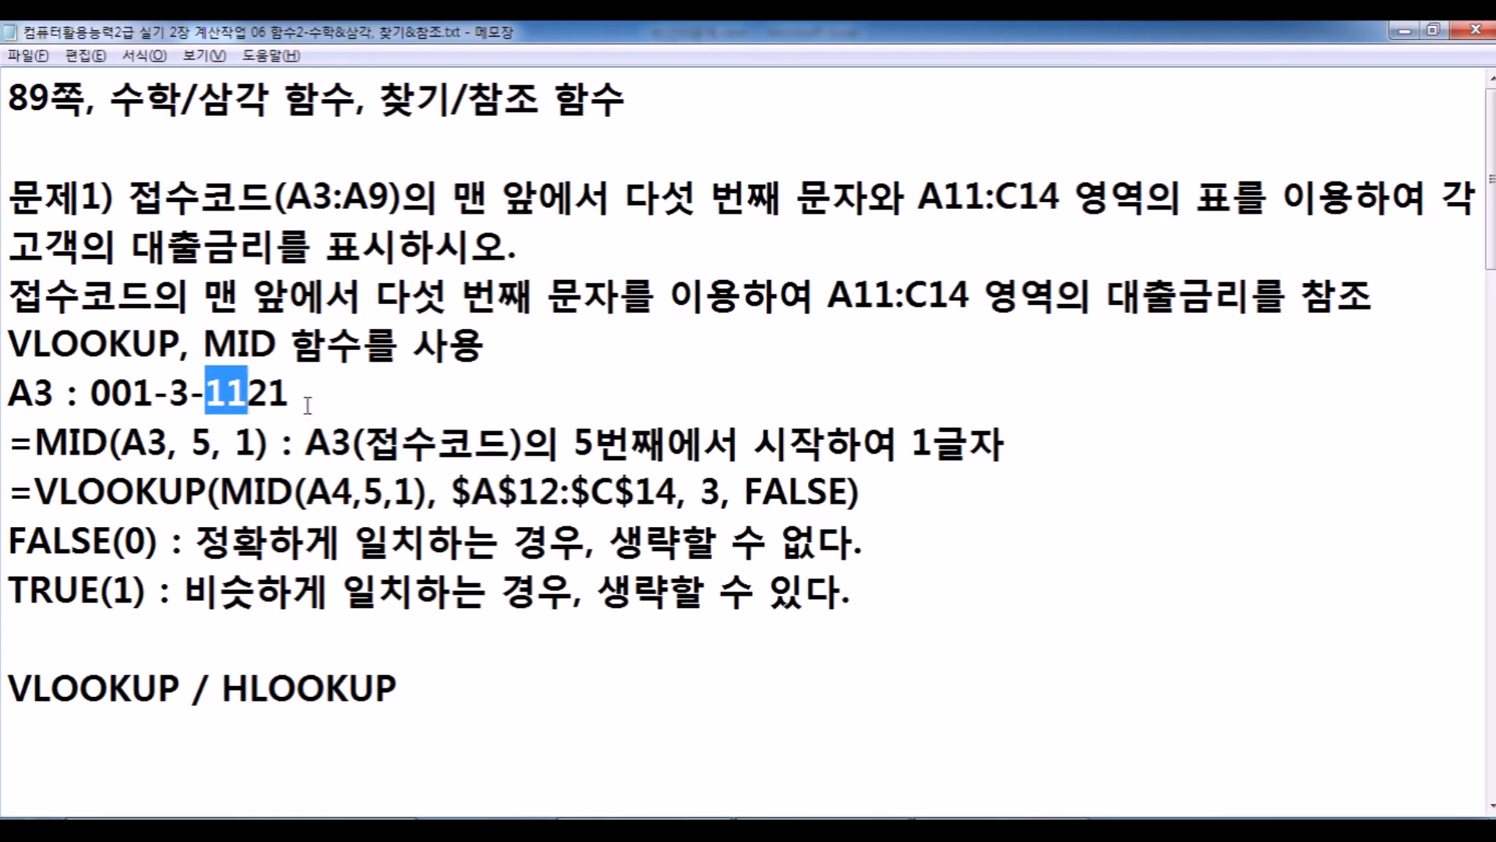
{"action": "left_click", "coordinate": [206, 343]}
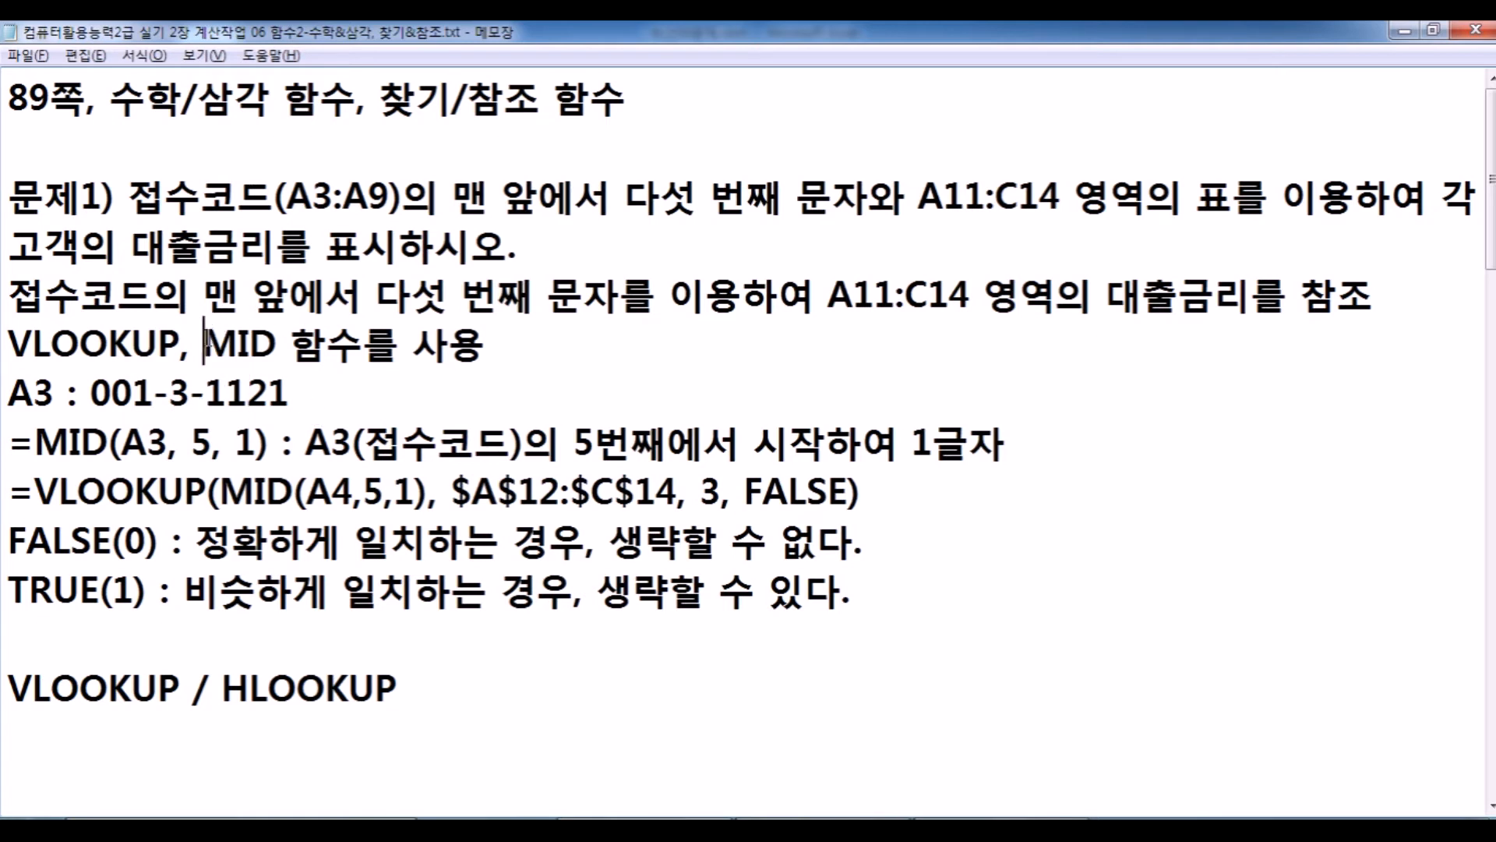
{"action": "left_click_drag", "start_coordinate": [206, 343], "coordinate": [278, 344]}
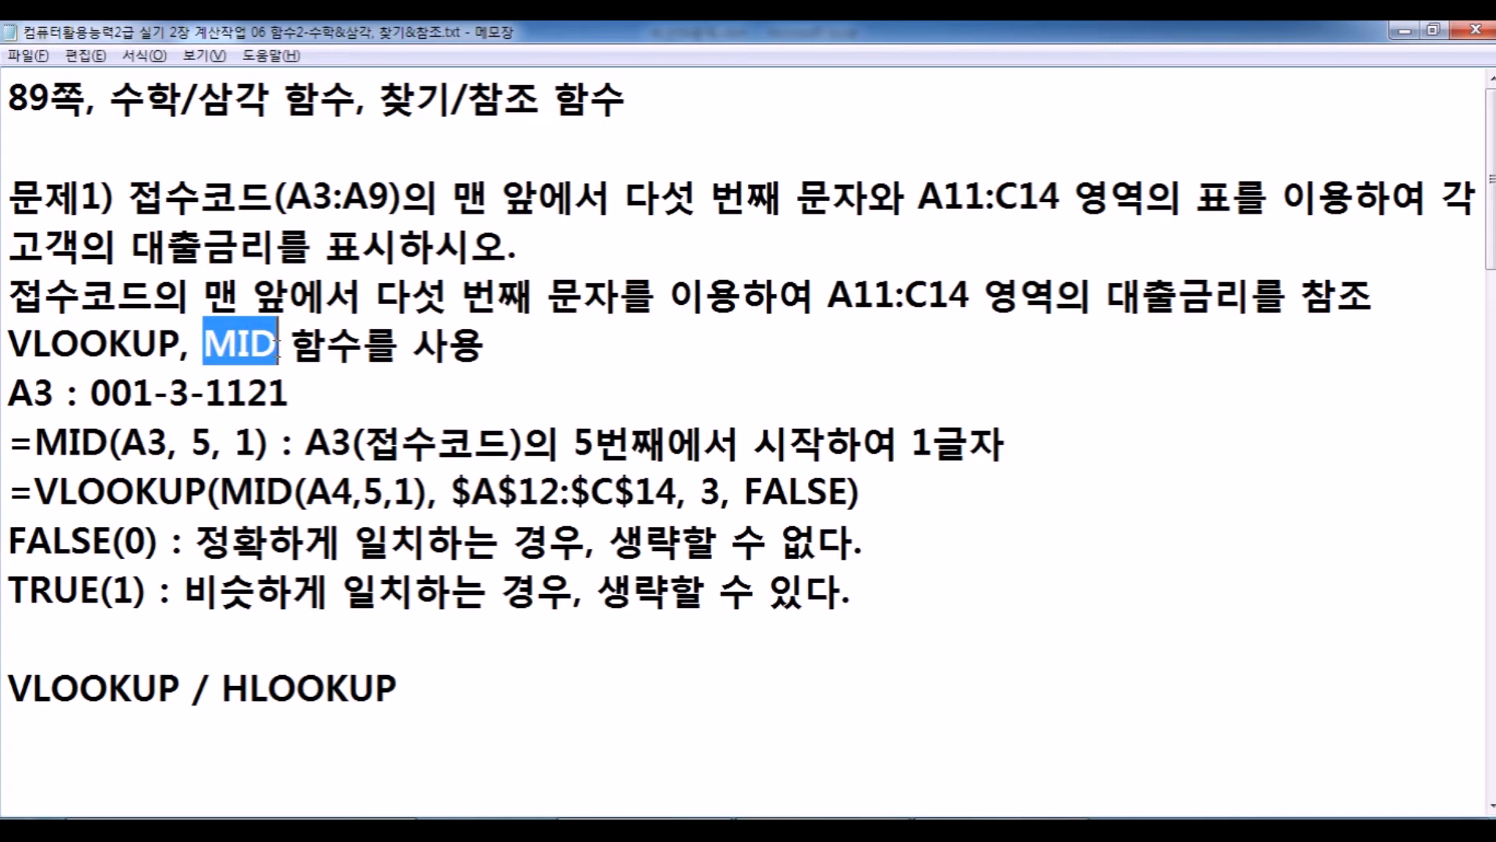
{"action": "left_click_drag", "start_coordinate": [168, 391], "coordinate": [191, 391]}
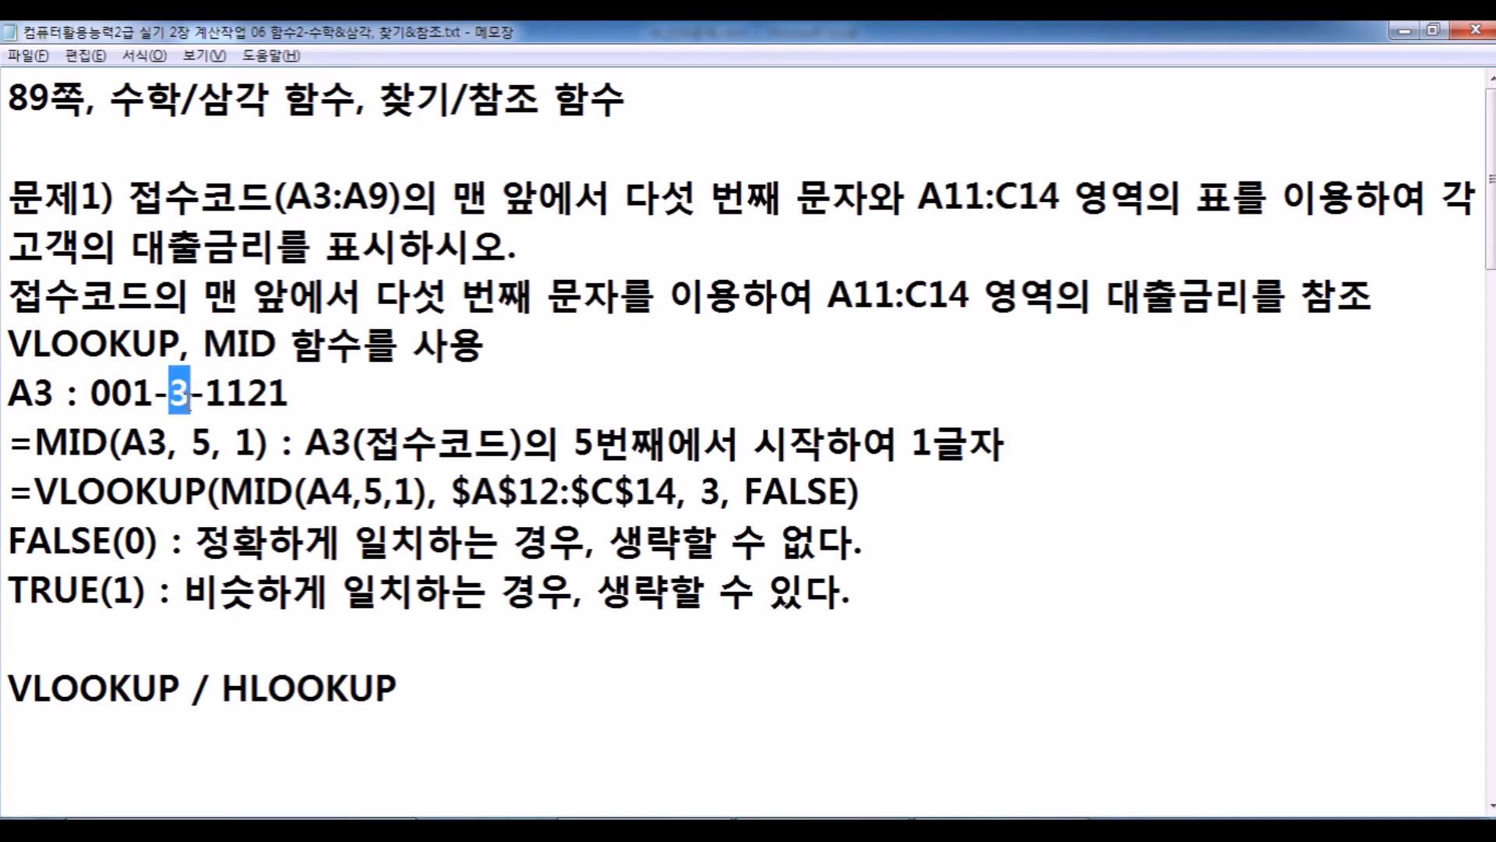
{"action": "left_click_drag", "start_coordinate": [90, 391], "coordinate": [199, 394]}
Compare the MID arguments 5 and 1 in the VLOOKUP formula line with the fifth character of the sample code.
{"action": "scroll", "coordinate": [195, 382], "scroll_direction": "down", "scroll_amount": 1}
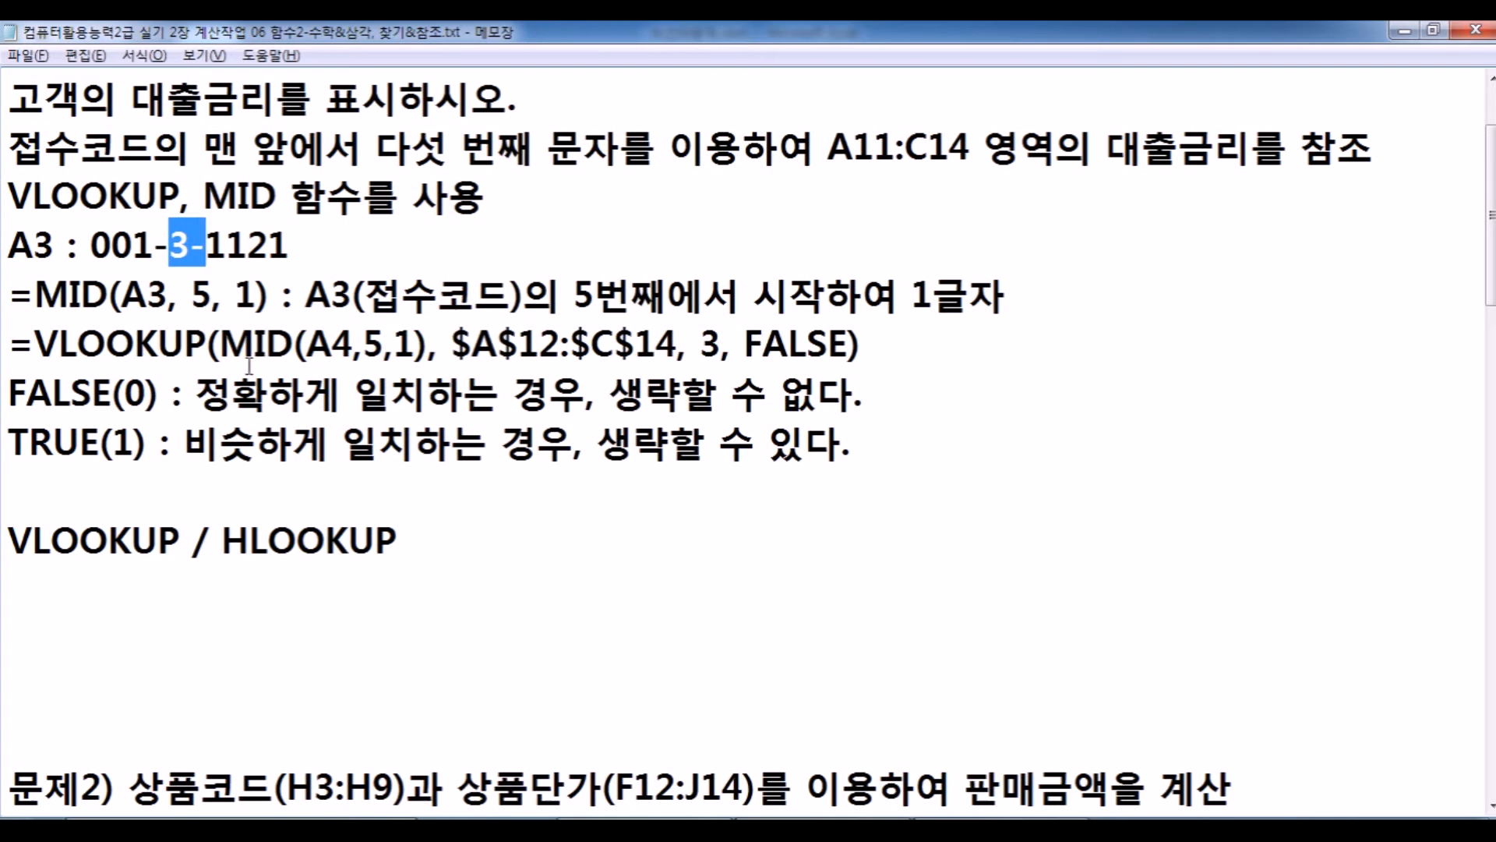
{"action": "left_click", "coordinate": [372, 348]}
{"action": "double_click", "coordinate": [372, 349]}
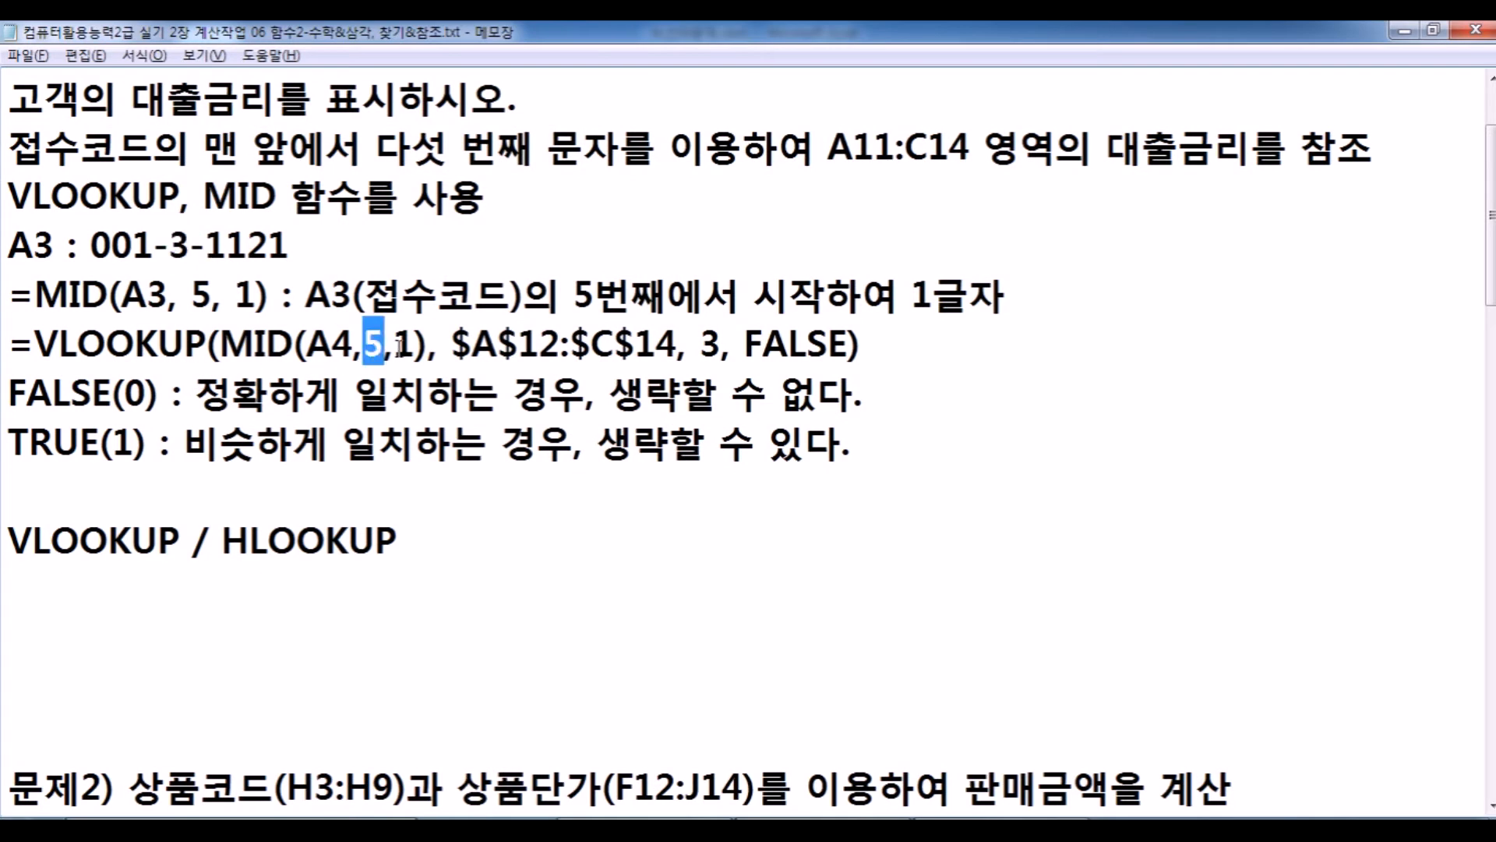
{"action": "left_click_drag", "start_coordinate": [393, 347], "coordinate": [414, 347]}
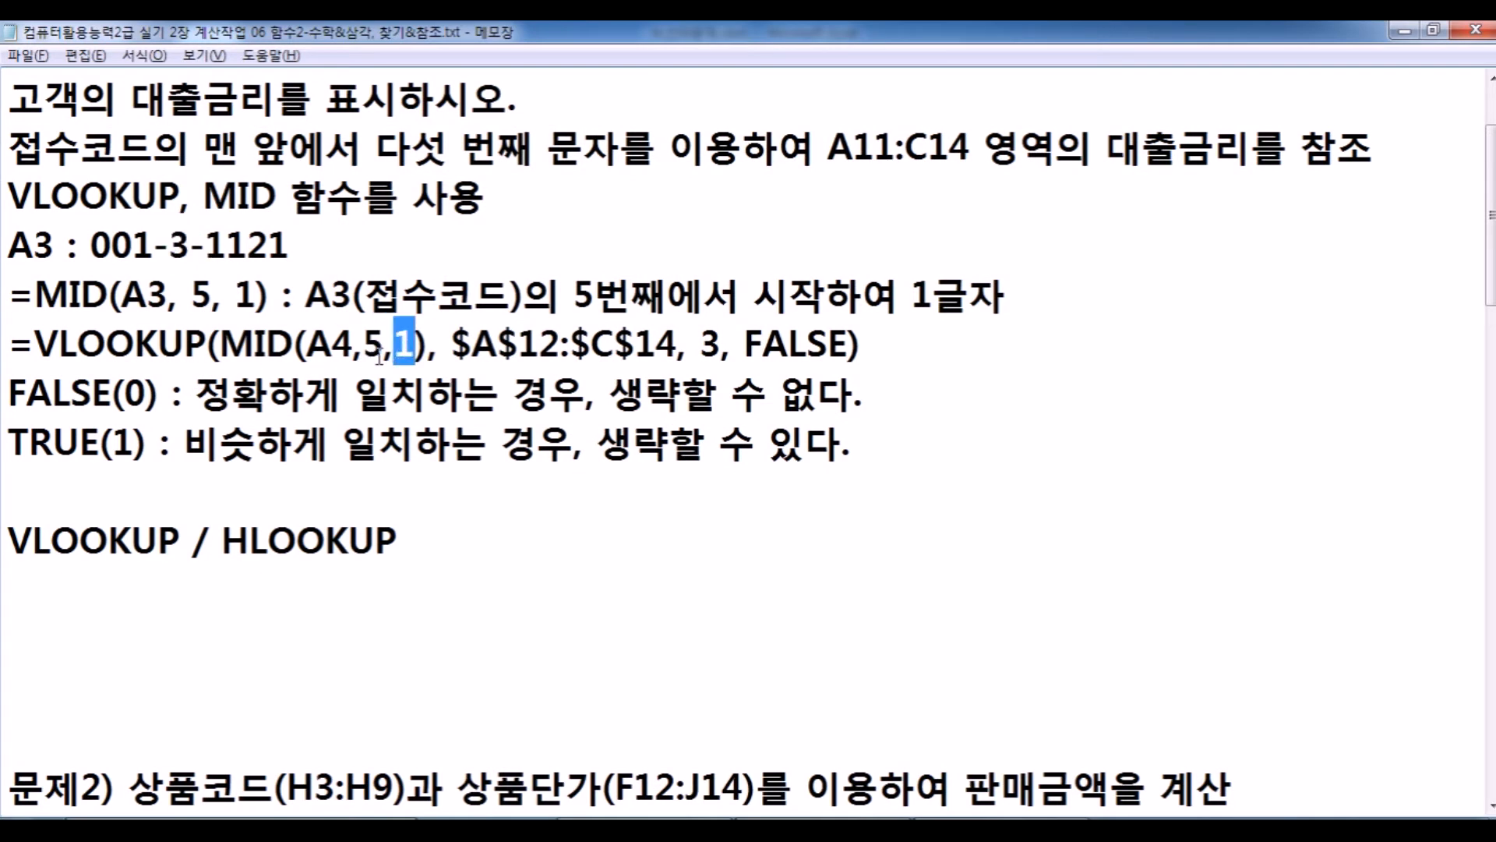
{"action": "left_click_drag", "start_coordinate": [111, 244], "coordinate": [194, 248]}
{"action": "left_click", "coordinate": [161, 248]}
{"action": "left_click", "coordinate": [181, 246]}
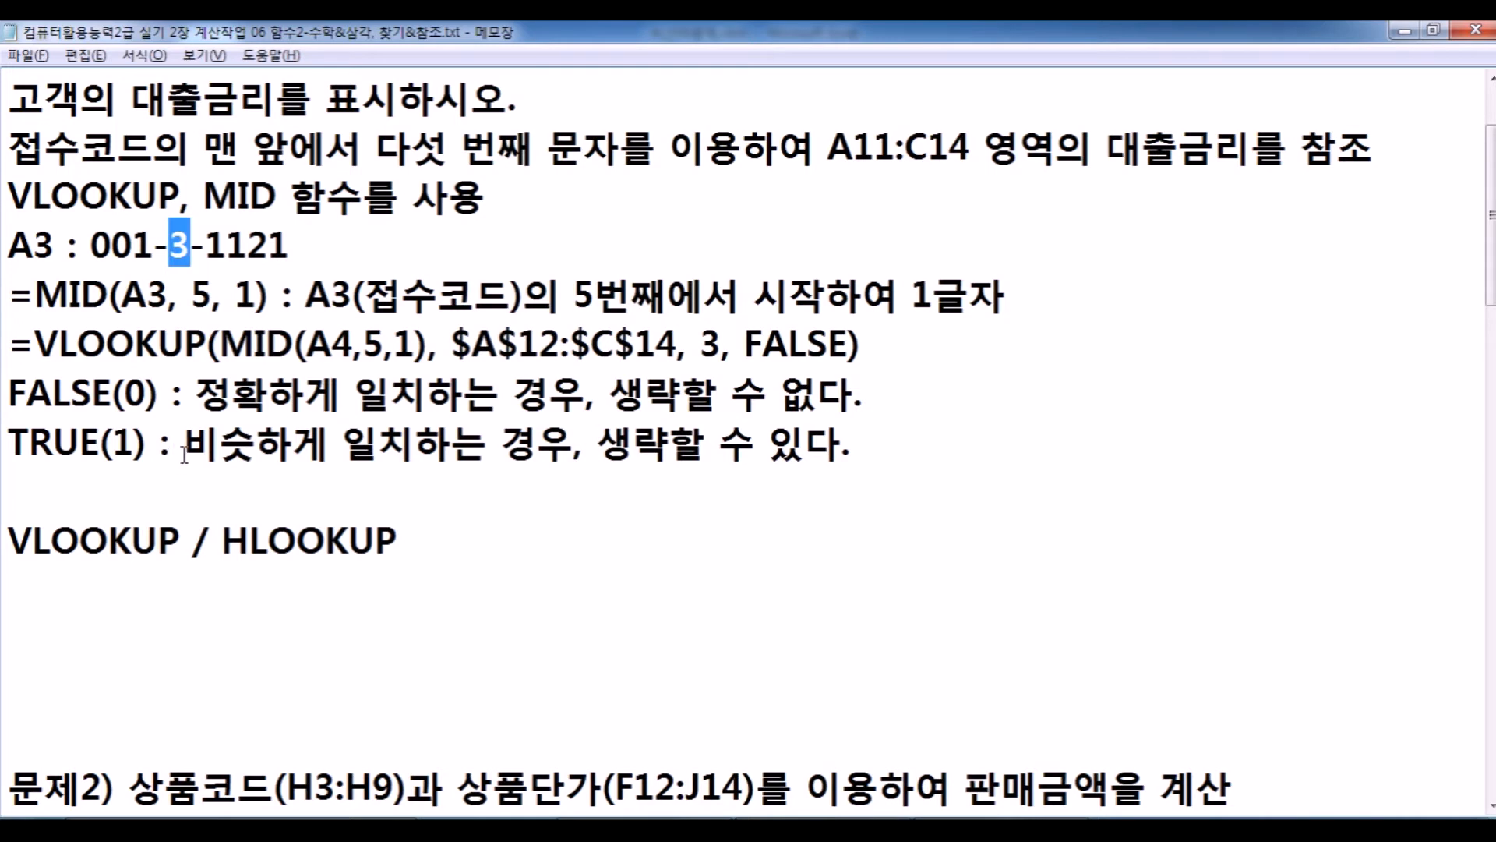
Add a partly masked resident registration number as an example below the VLOOKUP / HLOOKUP line.
{"action": "scroll", "coordinate": [176, 454], "scroll_direction": "down", "scroll_amount": 2}
{"action": "left_click", "coordinate": [182, 311]}
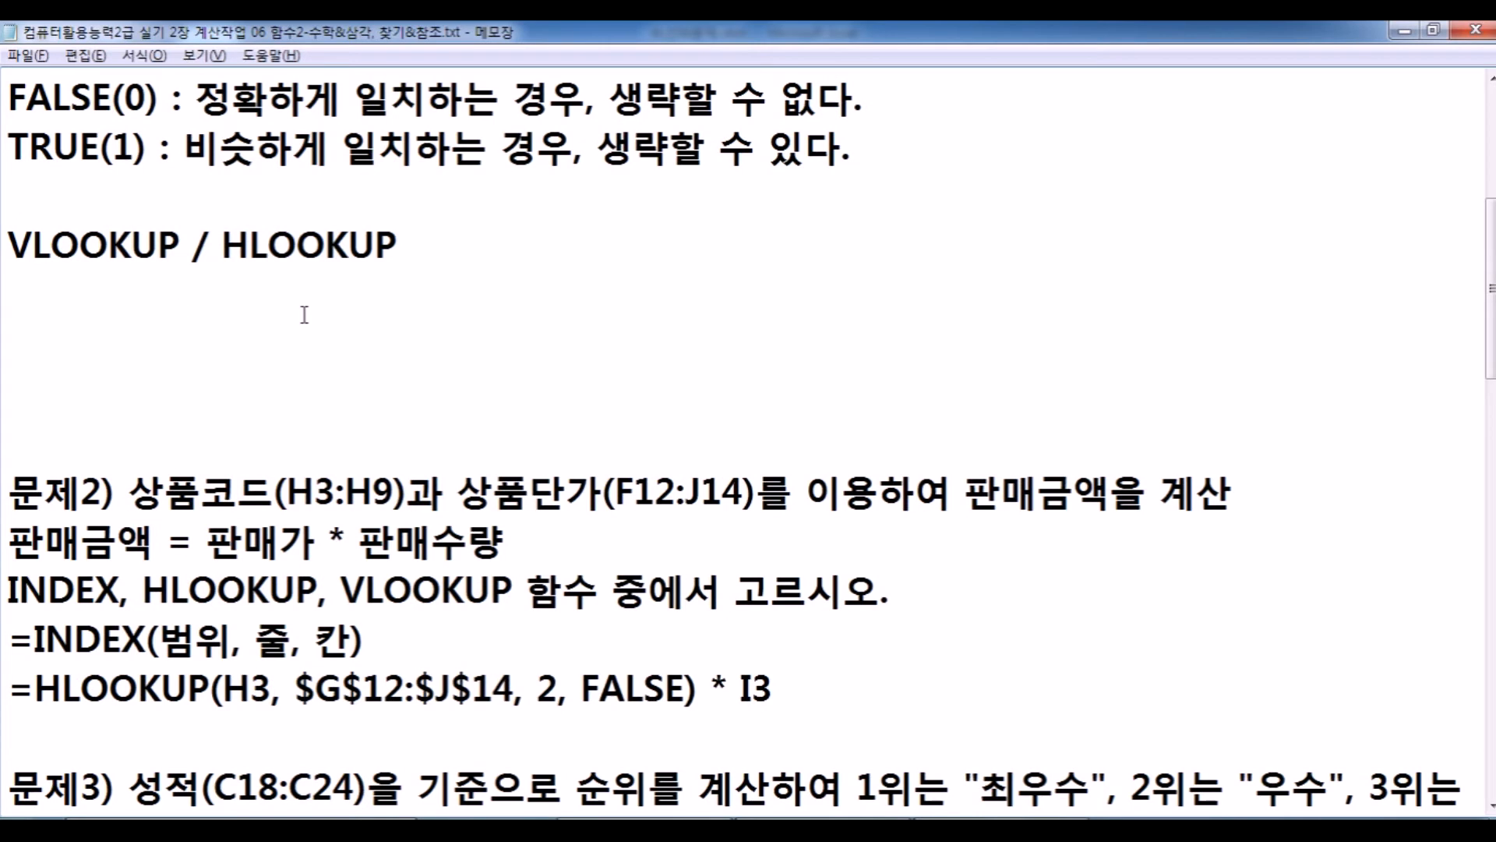
{"action": "key", "text": "Return"}
{"action": "type", "text": "701225-3******"}
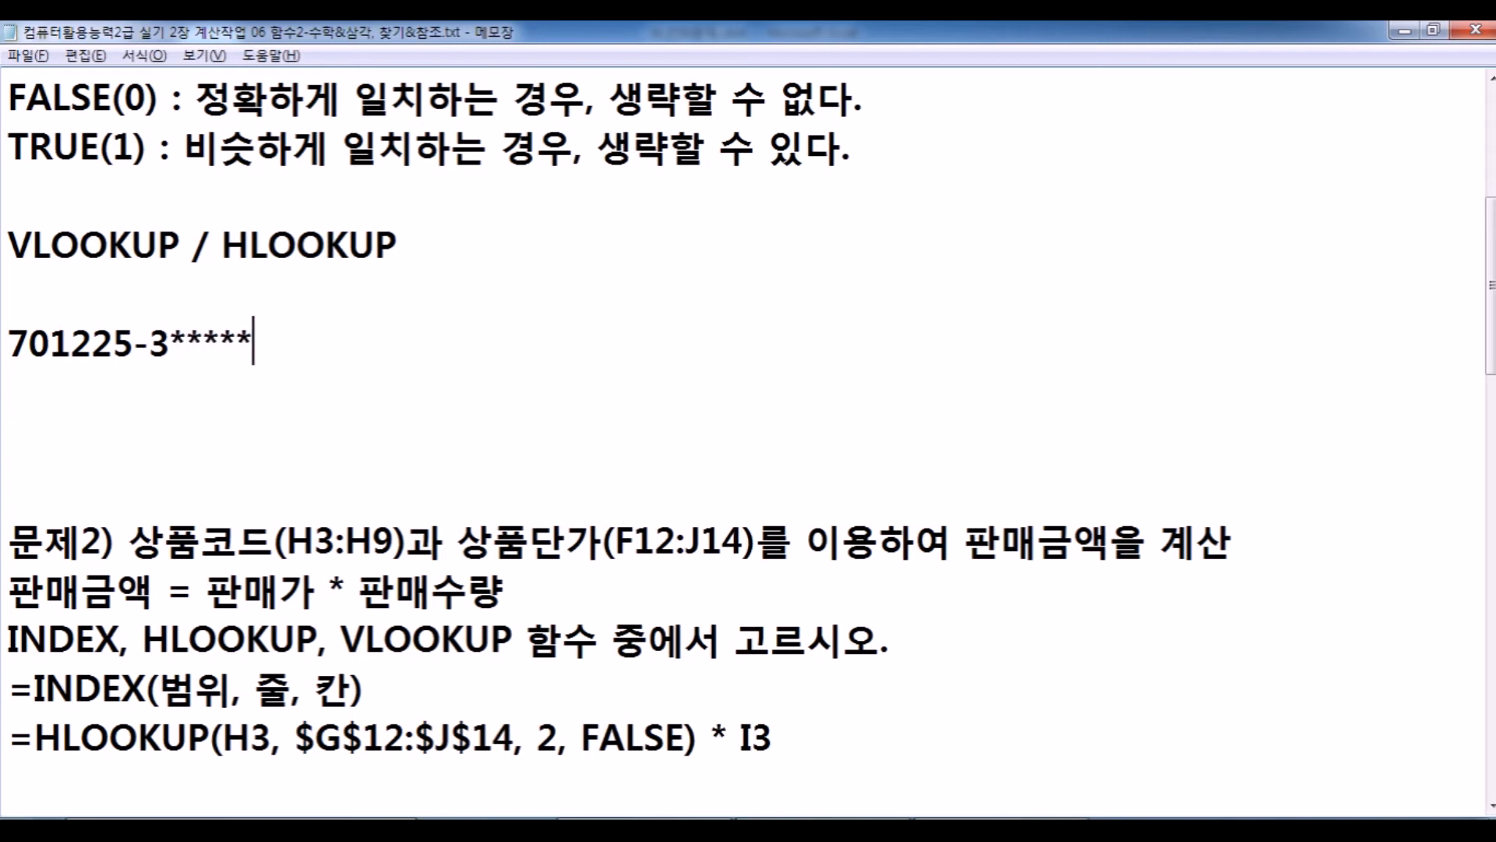
Examine the birth month digits and the first digit after the hyphen in the example registration number.
{"action": "key", "text": "Left"}
{"action": "key", "text": "Left"}
{"action": "key", "text": "Left"}
{"action": "key", "text": "Left"}
{"action": "key", "text": "Left"}
{"action": "key", "text": "Left"}
{"action": "key", "text": "shift+Left"}
{"action": "mouse_move", "coordinate": [50, 341]}
{"action": "left_mouse_down"}
{"action": "mouse_move", "coordinate": [4, 351]}
{"action": "mouse_move", "coordinate": [94, 343]}
{"action": "mouse_move", "coordinate": [59, 337]}
{"action": "left_mouse_up"}
{"action": "left_click", "coordinate": [18, 360]}
{"action": "left_click_drag", "start_coordinate": [6, 340], "coordinate": [88, 340]}
{"action": "left_click", "coordinate": [50, 341]}
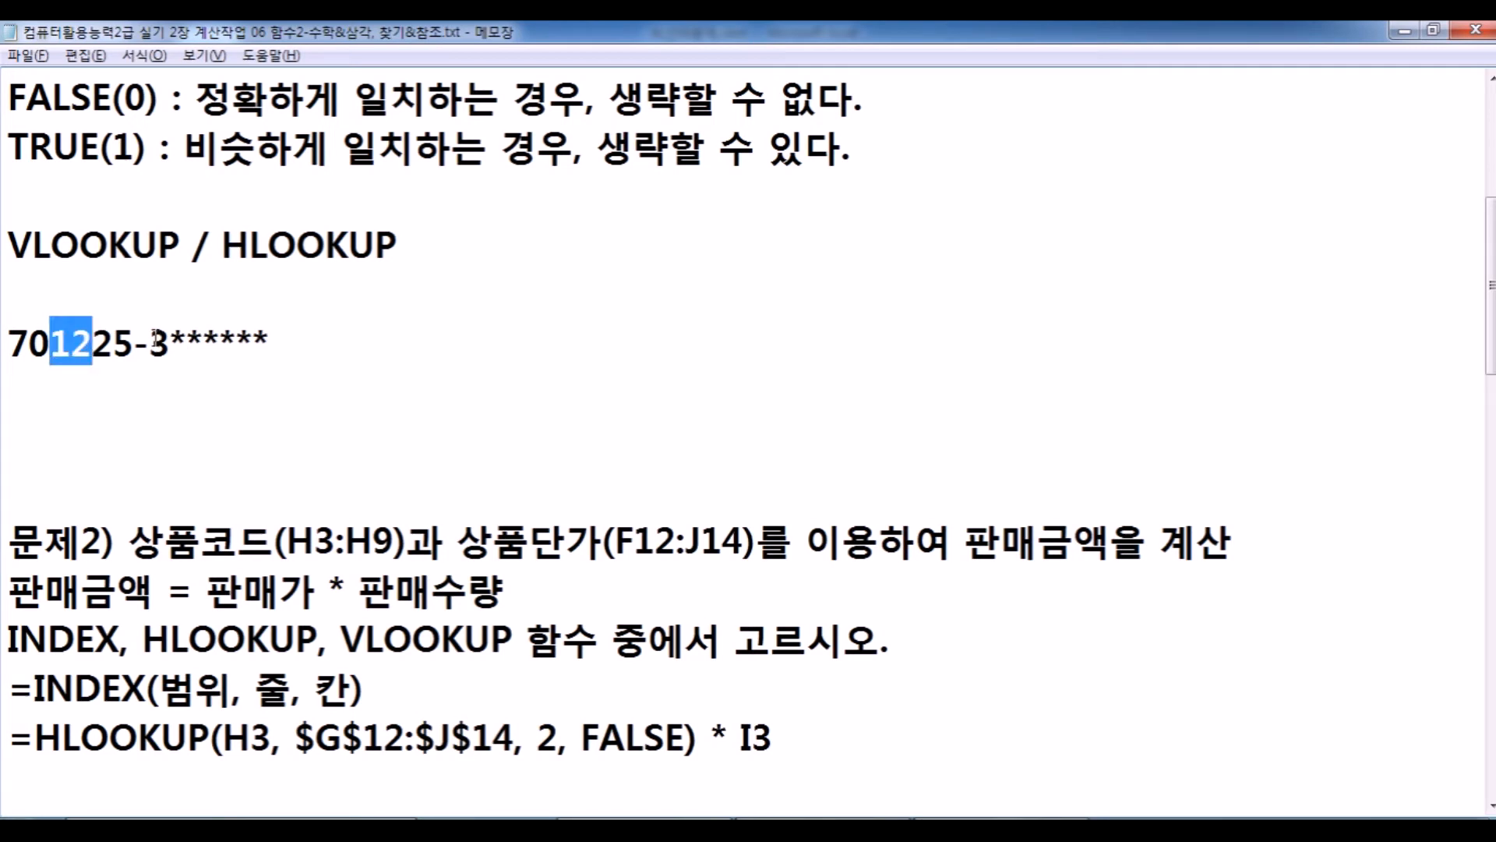
{"action": "left_click_drag", "start_coordinate": [149, 343], "coordinate": [162, 340]}
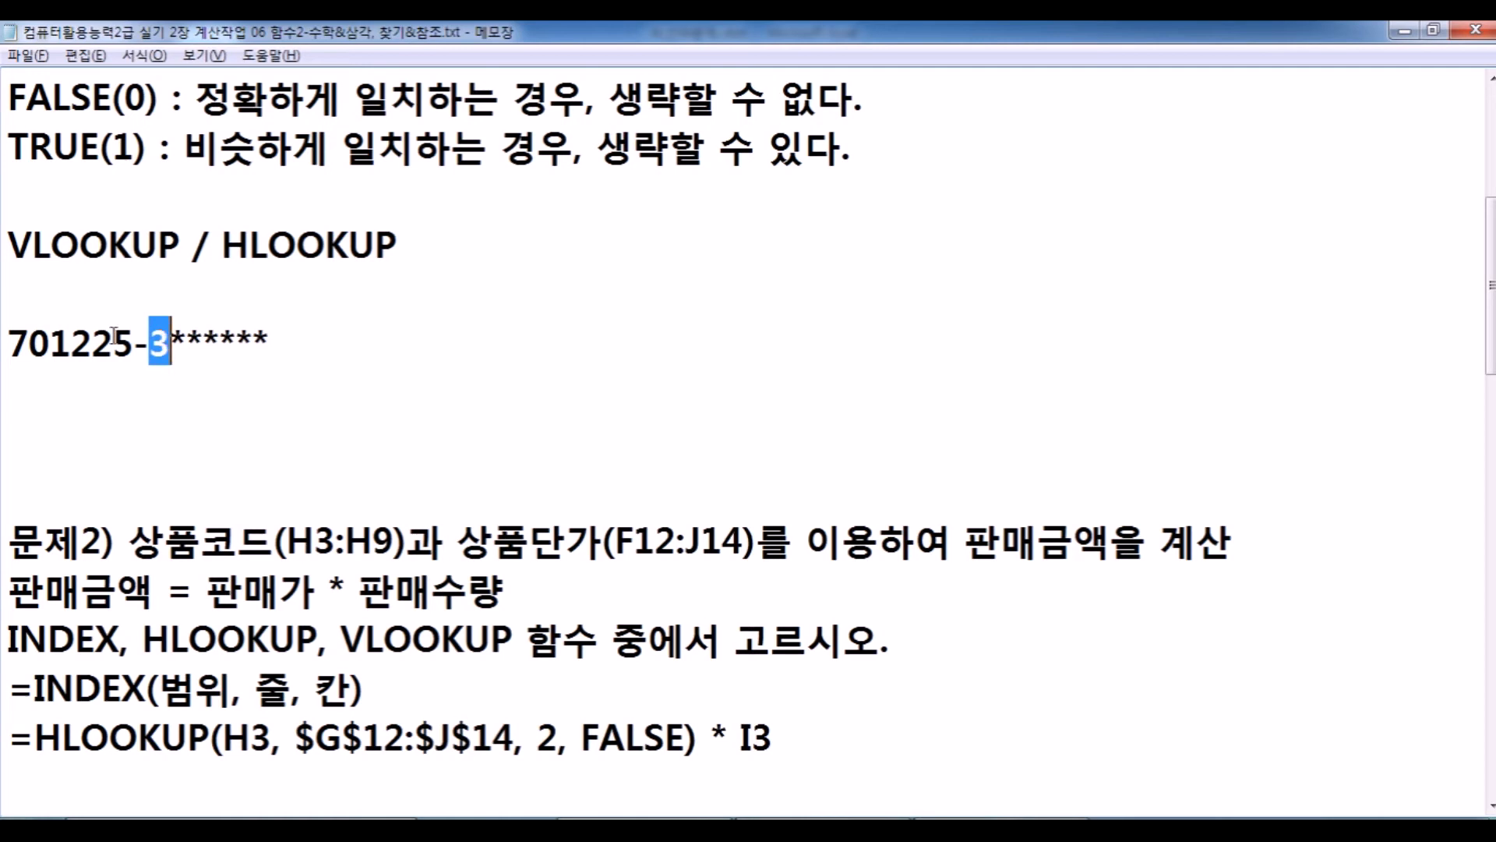
Count through the example registration number one character at a time, from the first to the eighth.
{"action": "key", "text": "Home"}
{"action": "key", "text": "shift+Right"}
{"action": "key", "text": "Right"}
{"action": "key", "text": "shift+Right"}
{"action": "key", "text": "Right"}
{"action": "key", "text": "shift+Right"}
{"action": "key", "text": "Right"}
{"action": "key", "text": "shift+Right"}
{"action": "key", "text": "Right"}
{"action": "key", "text": "shift+Right"}
{"action": "key", "text": "Right"}
{"action": "key", "text": "shift+Right"}
{"action": "key", "text": "Right"}
{"action": "key", "text": "shift+Right"}
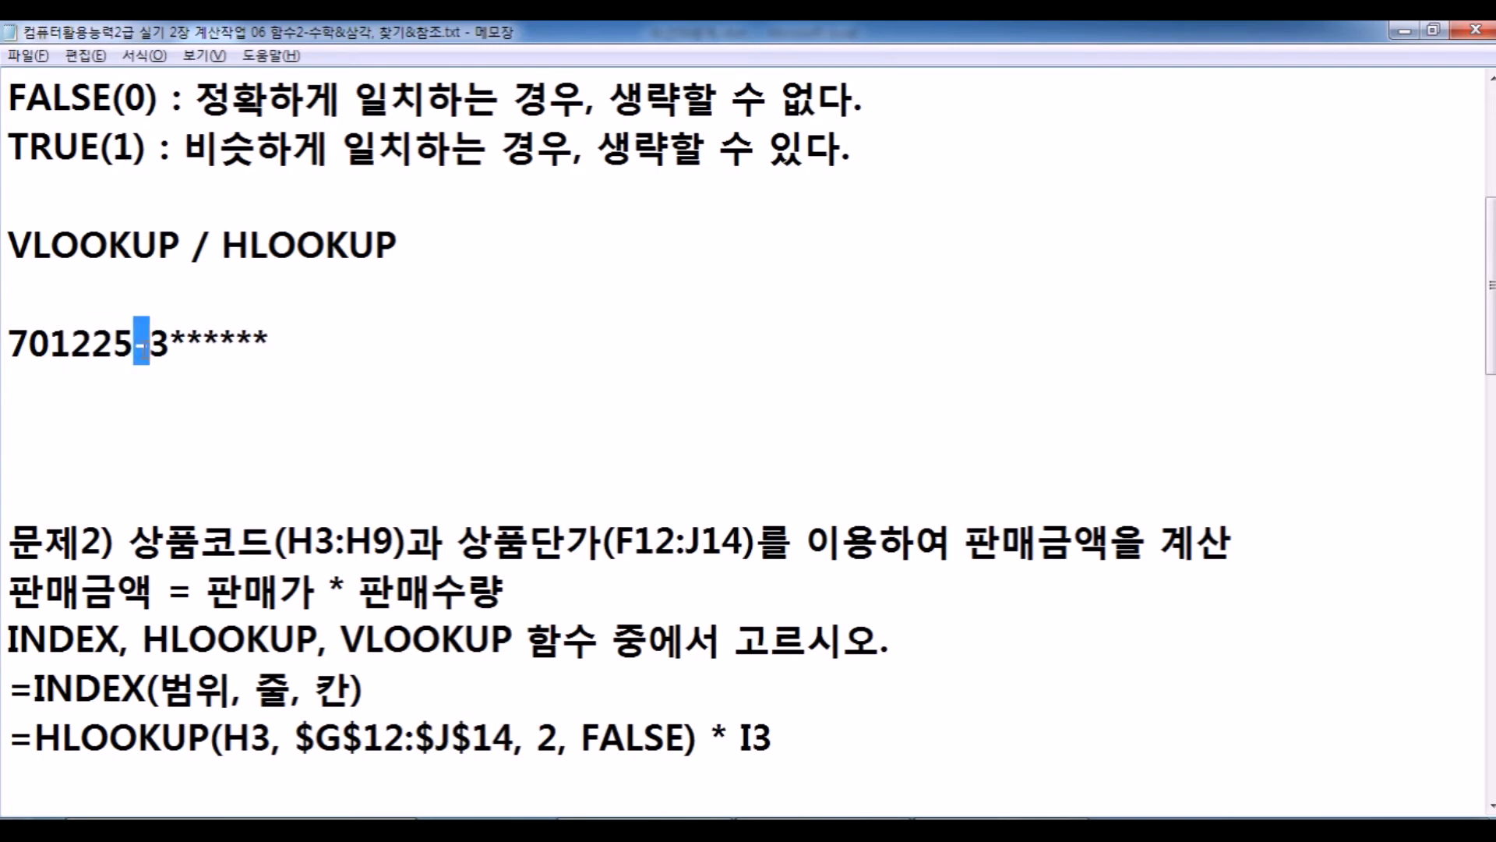
{"action": "key", "text": "Right"}
{"action": "key", "text": "shift+Right"}
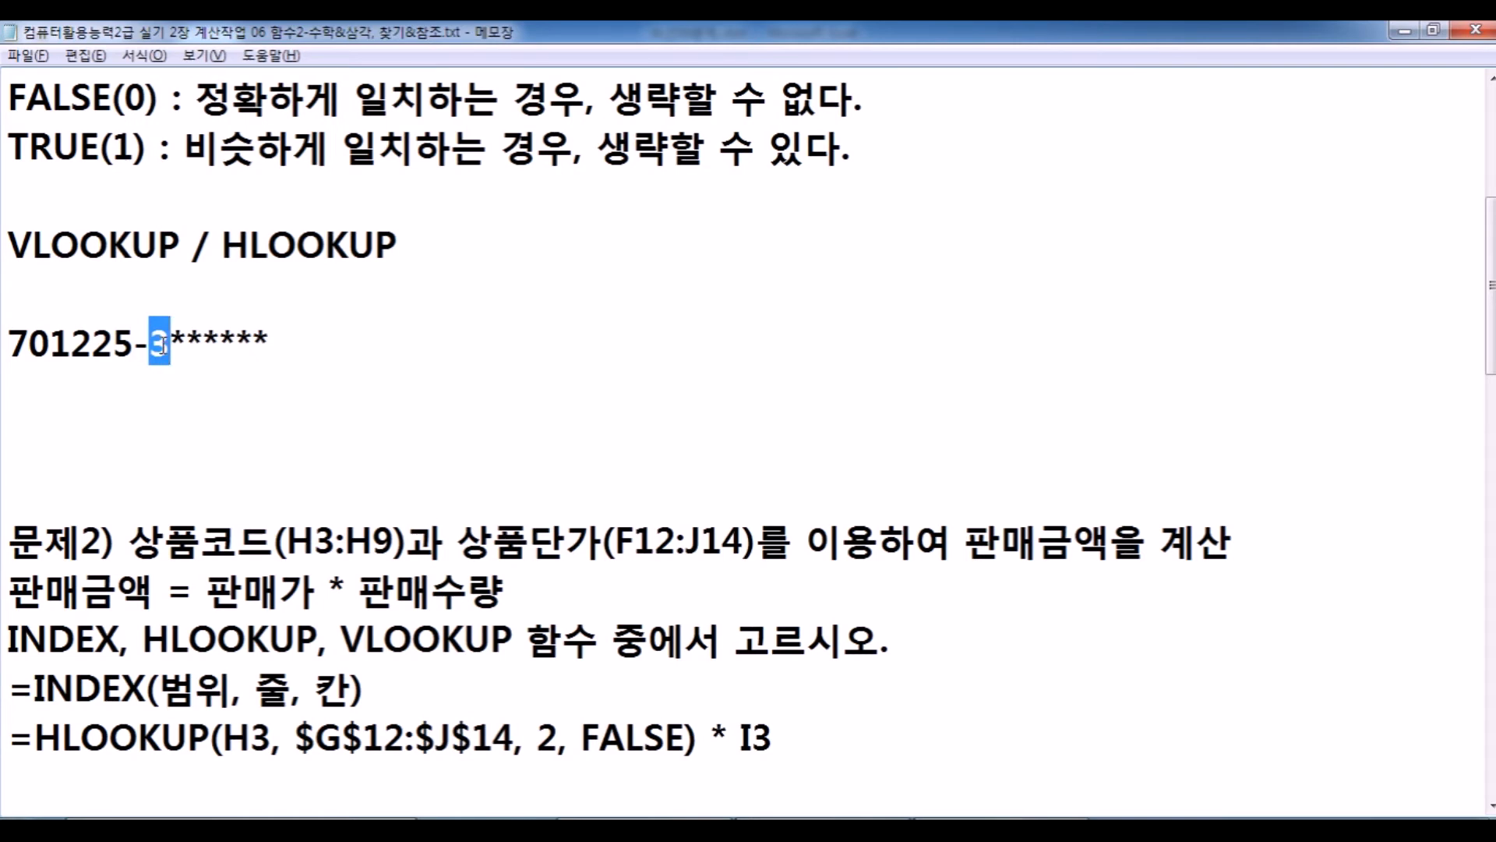
Compare the 다섯 번째 문자 requirement in 문제1 with the first five characters of the sample code.
{"action": "scroll", "coordinate": [162, 343], "scroll_direction": "up", "scroll_amount": 3}
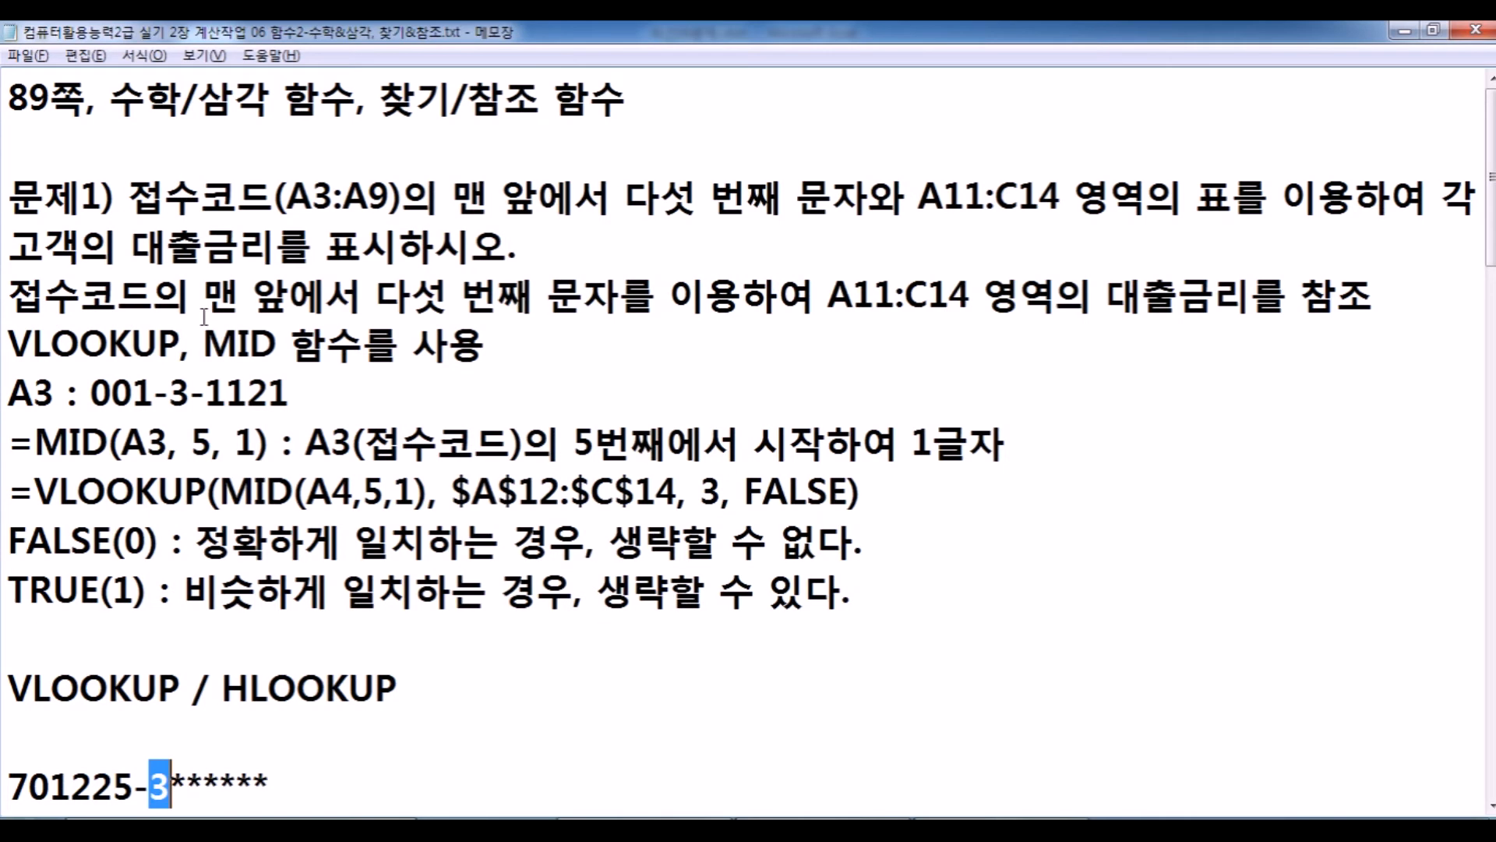
{"action": "left_click_drag", "start_coordinate": [623, 194], "coordinate": [876, 202]}
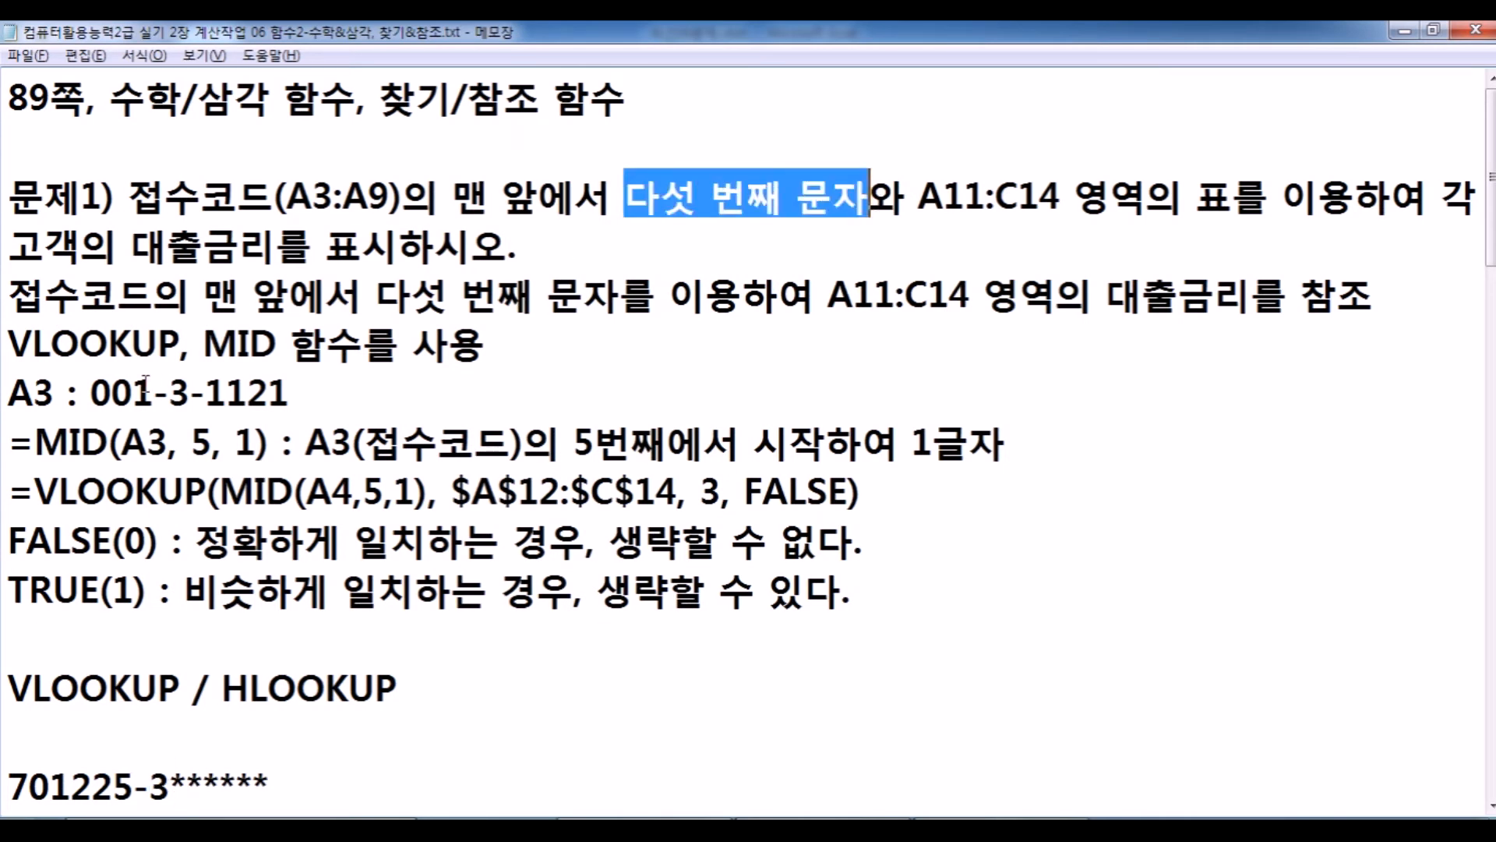
{"action": "left_click_drag", "start_coordinate": [91, 390], "coordinate": [190, 389]}
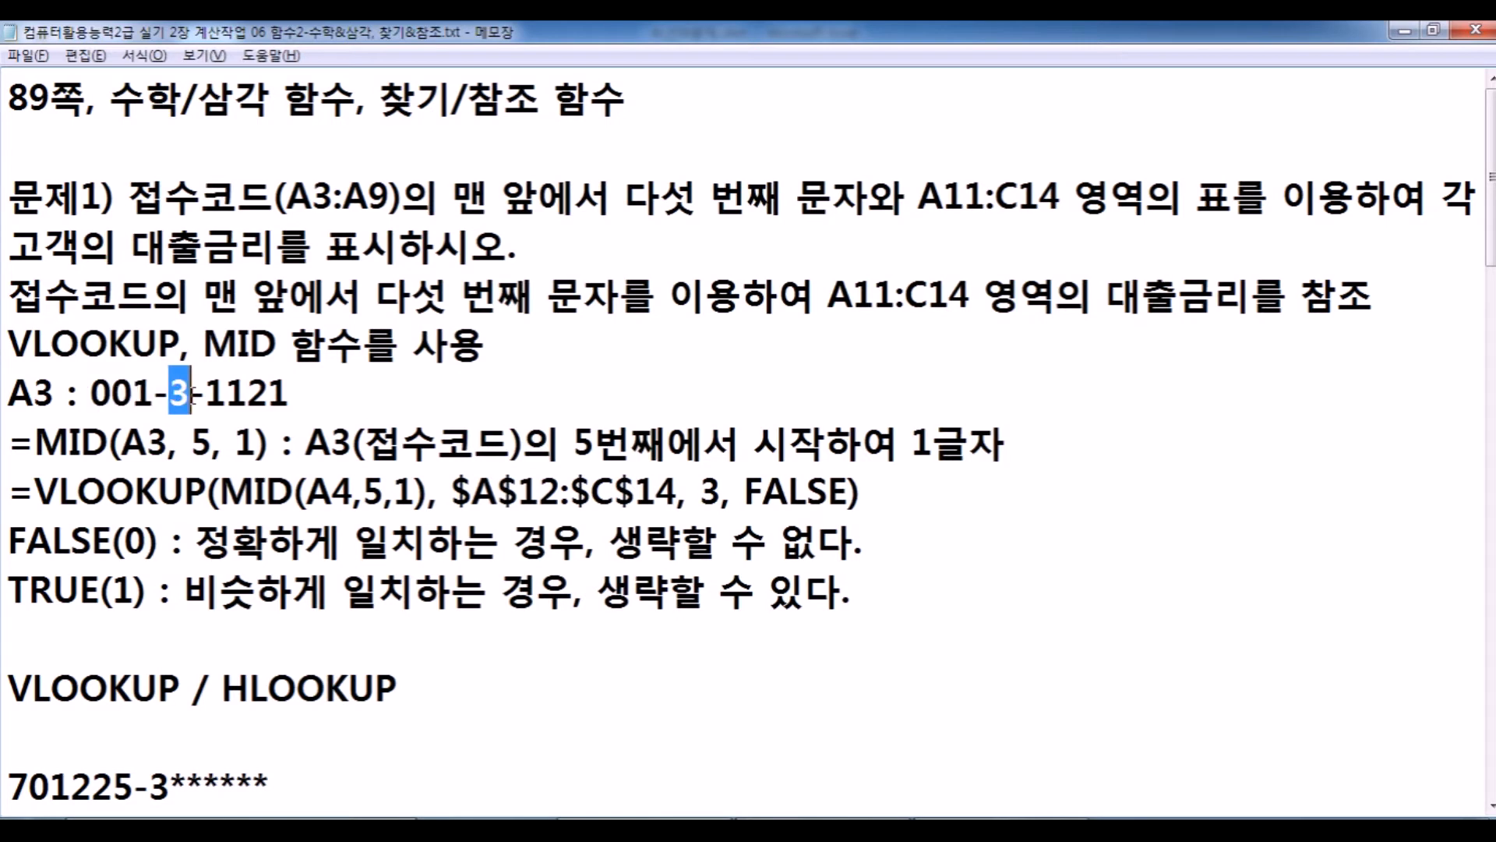
{"action": "left_click_drag", "start_coordinate": [92, 389], "coordinate": [191, 390]}
Switch to Excel, check the 대출금리 for code 3 in C14, and select D3.
{"action": "key", "text": "alt+Tab"}
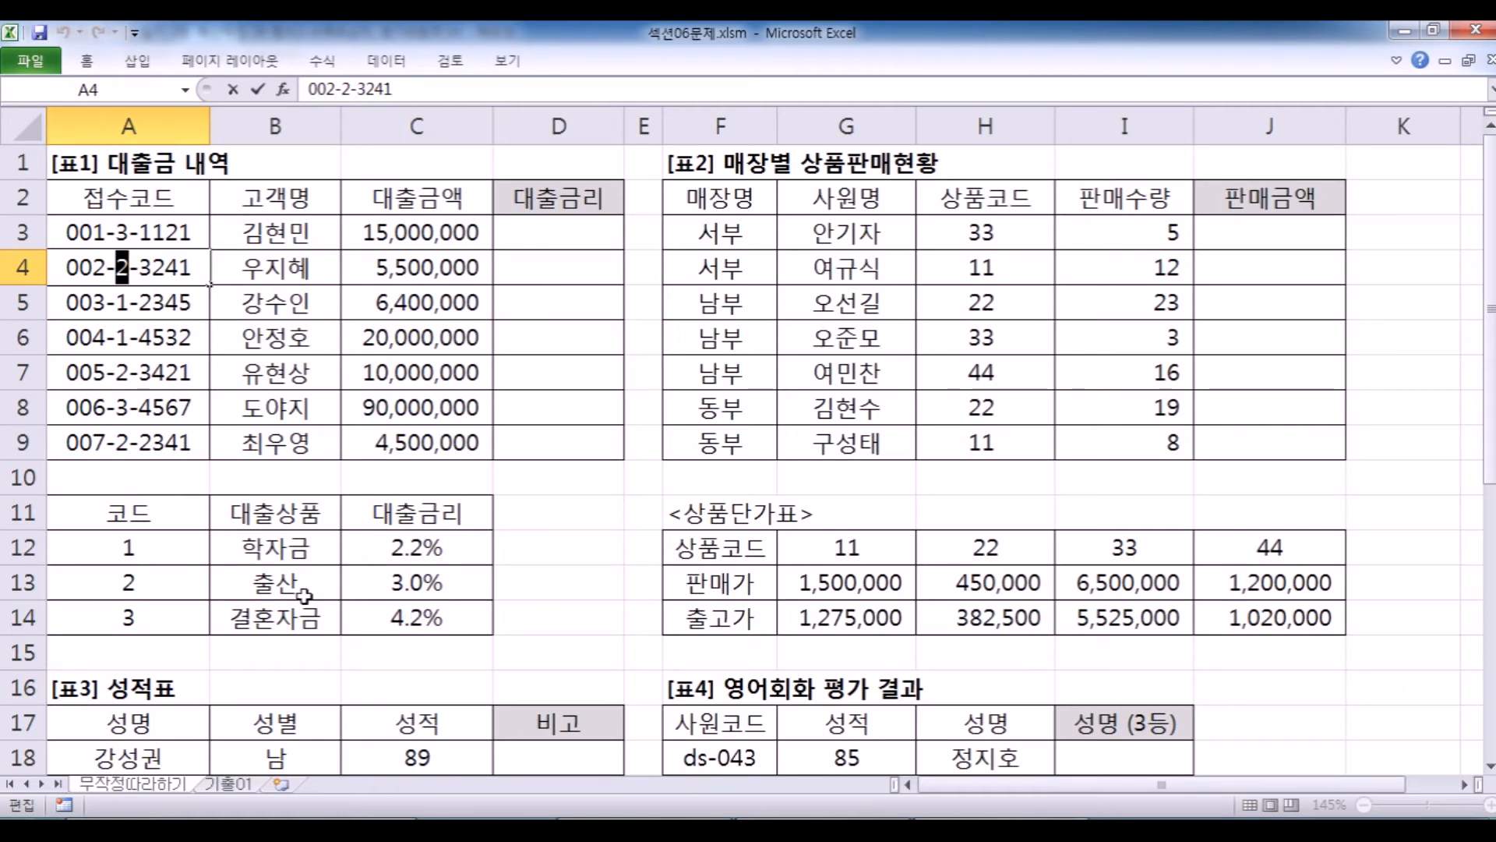
{"action": "left_click", "coordinate": [118, 630]}
{"action": "left_click", "coordinate": [437, 611]}
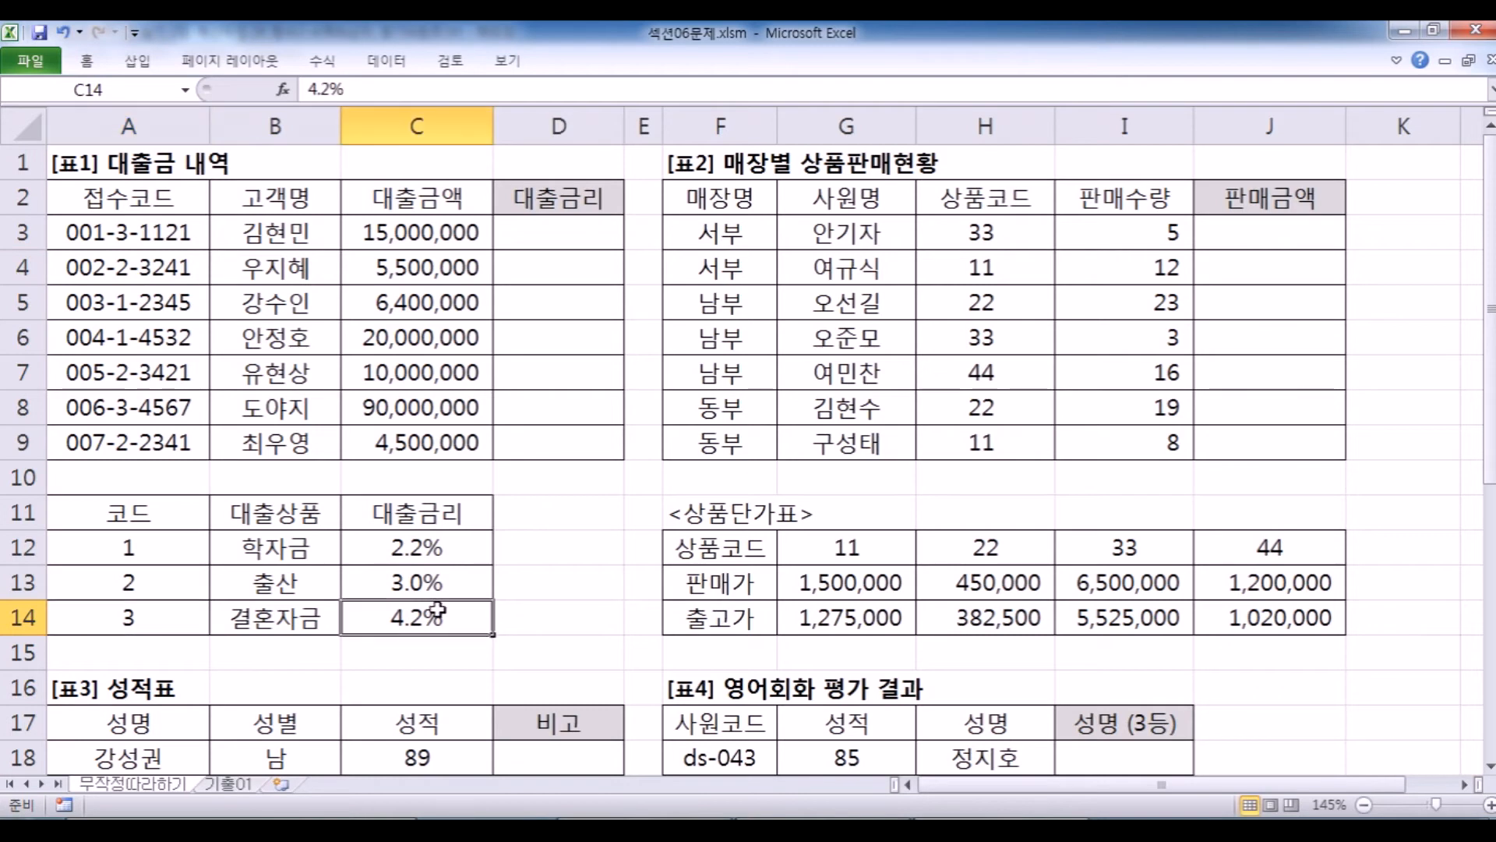
{"action": "left_click", "coordinate": [567, 235]}
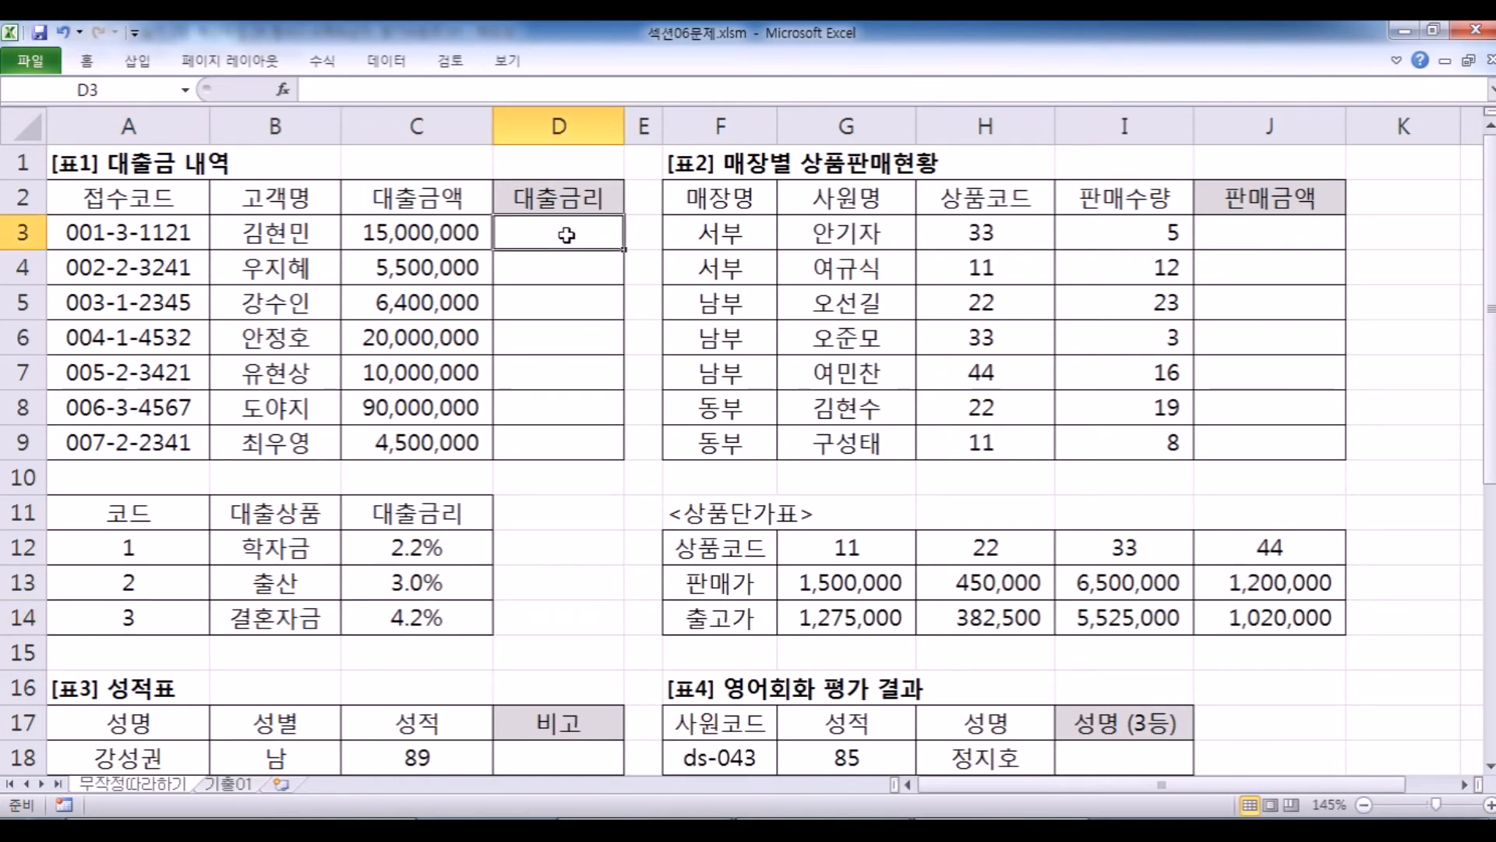
Switch to the Notepad notes and examine the VLOOKUP and MID requirement and the nested MID(A4,5,1) in the formula.
{"action": "key", "text": "alt+Tab"}
{"action": "left_click_drag", "start_coordinate": [9, 337], "coordinate": [179, 343]}
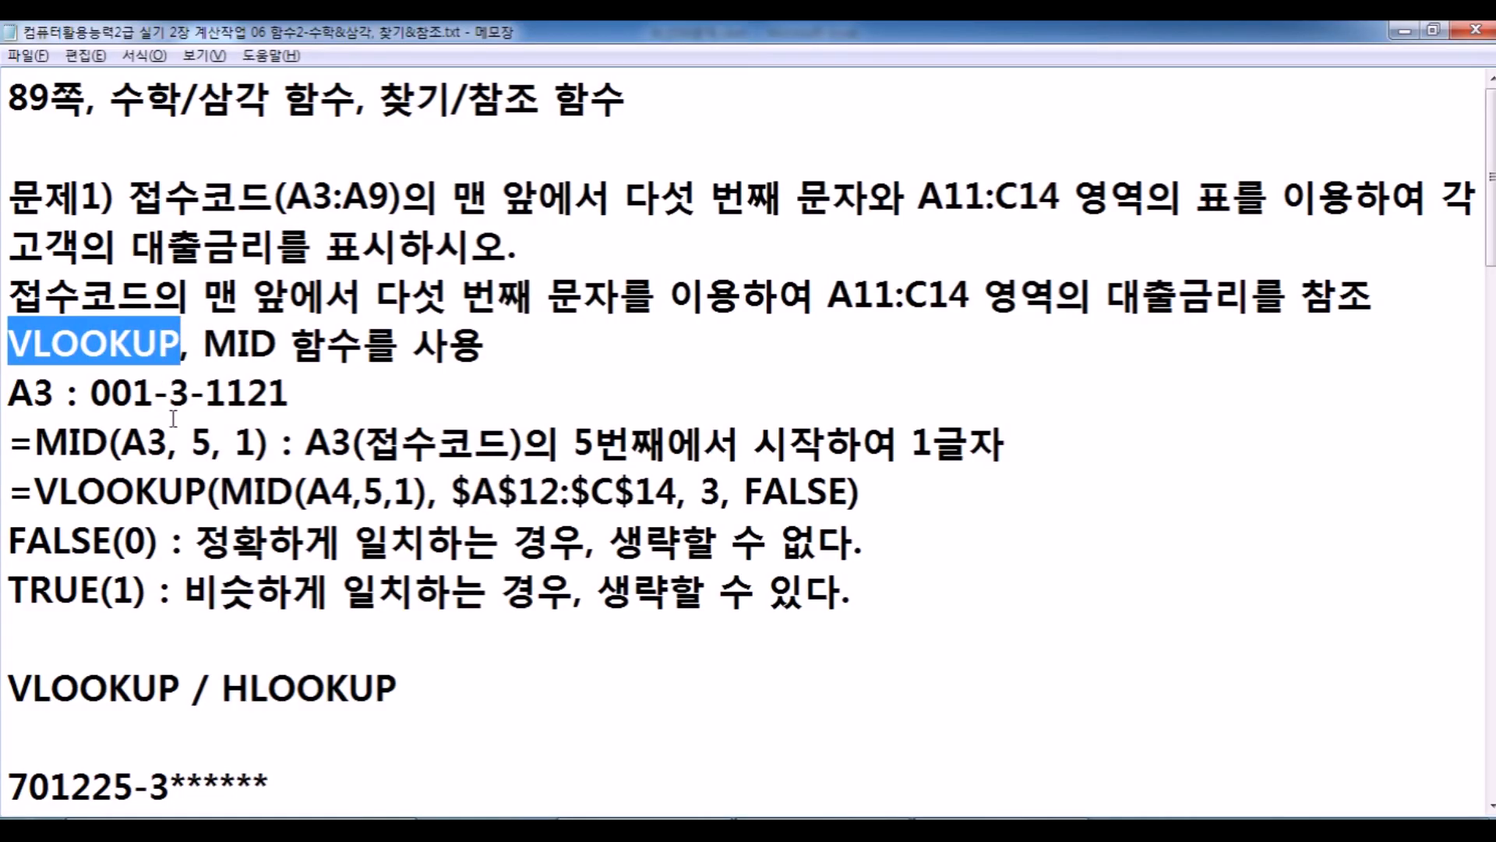
{"action": "left_click_drag", "start_coordinate": [204, 347], "coordinate": [431, 344]}
{"action": "scroll", "coordinate": [275, 456], "scroll_direction": "down", "scroll_amount": 1}
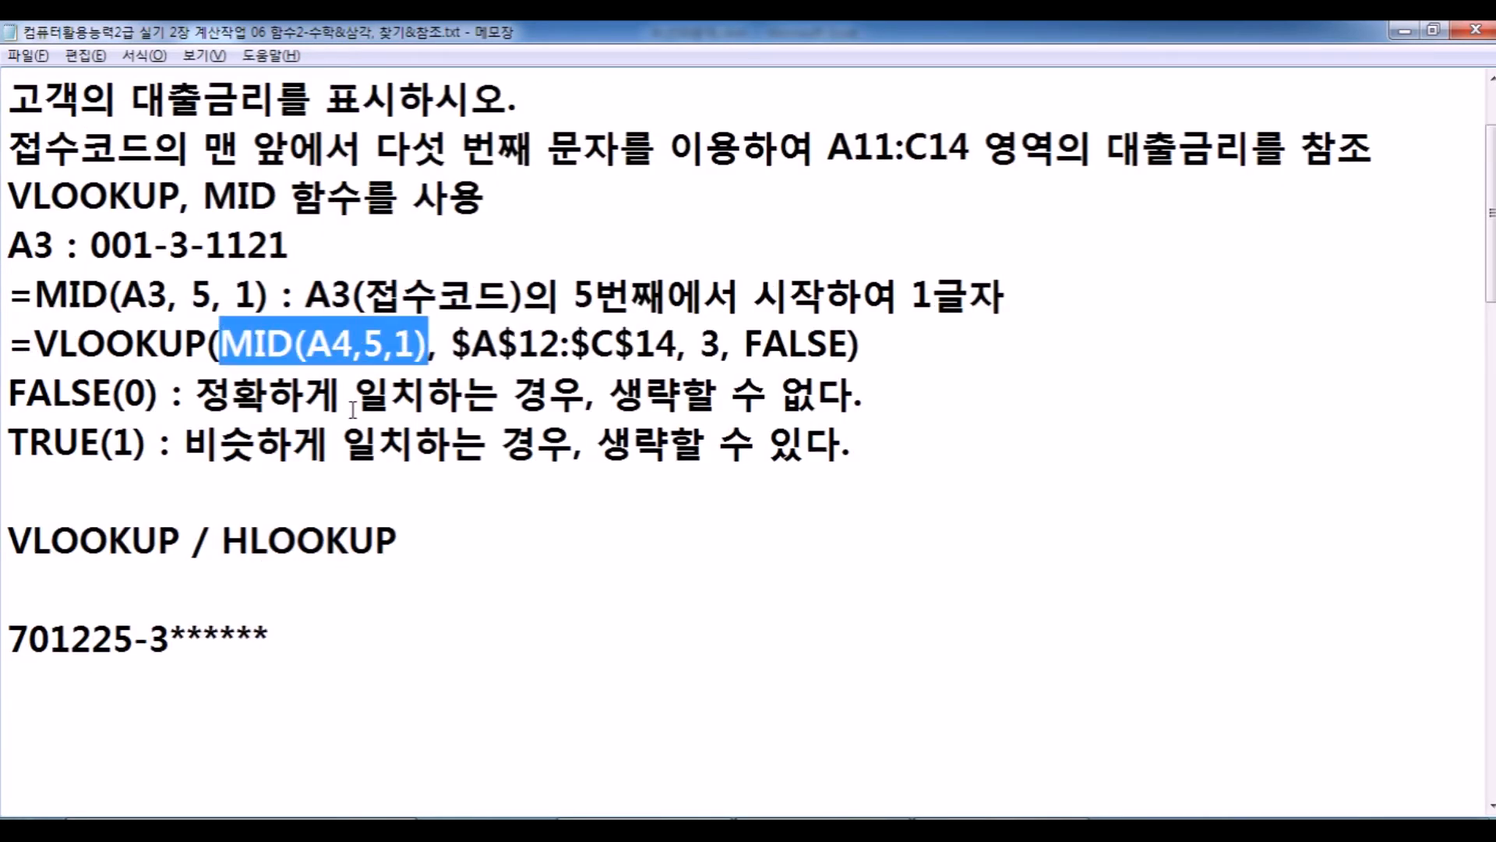
Compare the MID(A3, 5, 1) arguments in the notes with the 접수코드 in cell A3 of the Excel sheet.
{"action": "left_click_drag", "start_coordinate": [34, 295], "coordinate": [180, 294]}
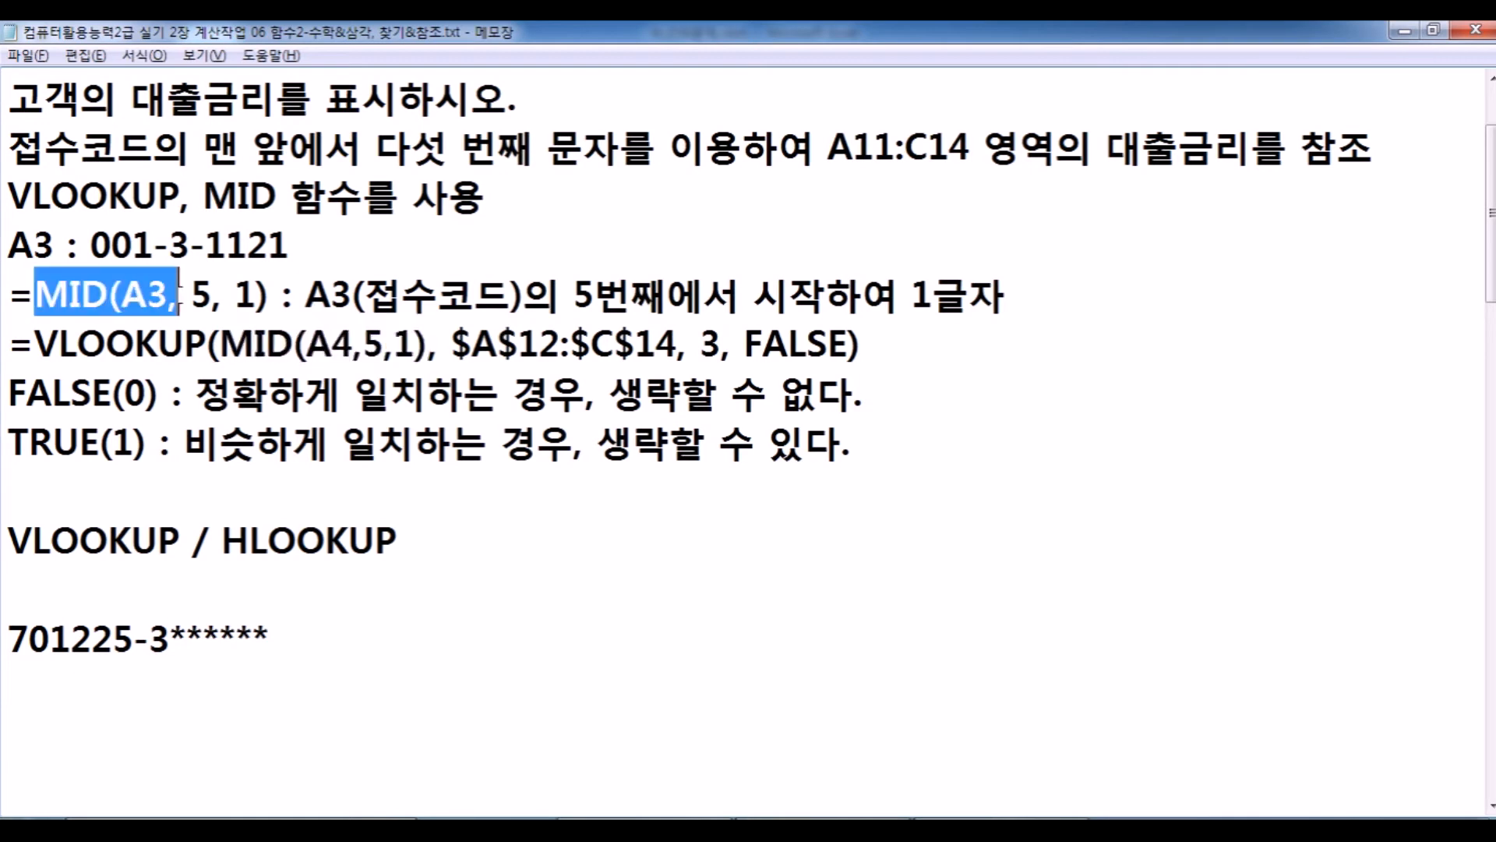
{"action": "key", "text": "alt+Tab"}
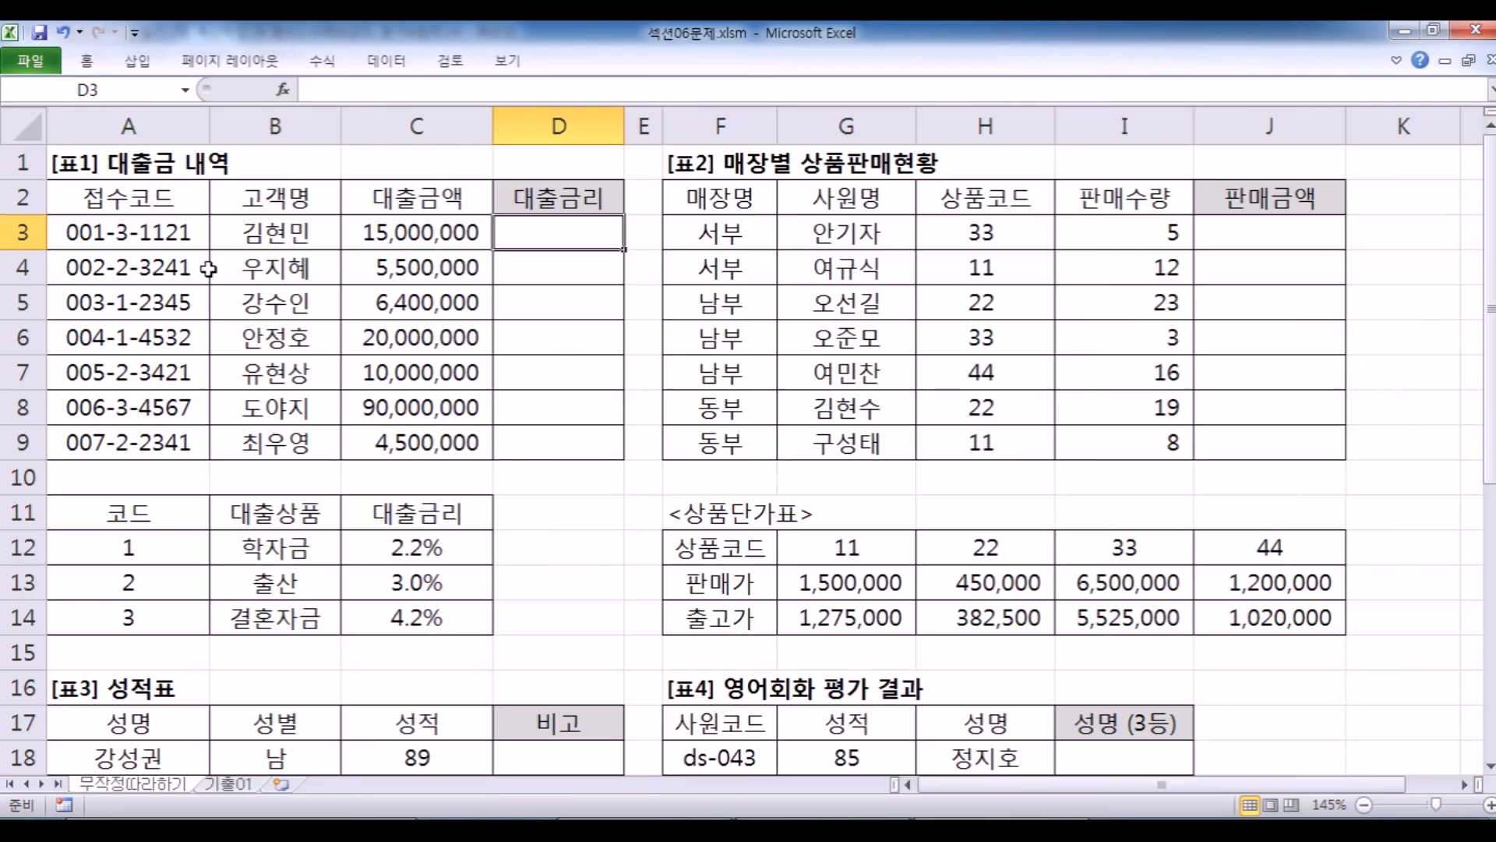
{"action": "left_click", "coordinate": [168, 228]}
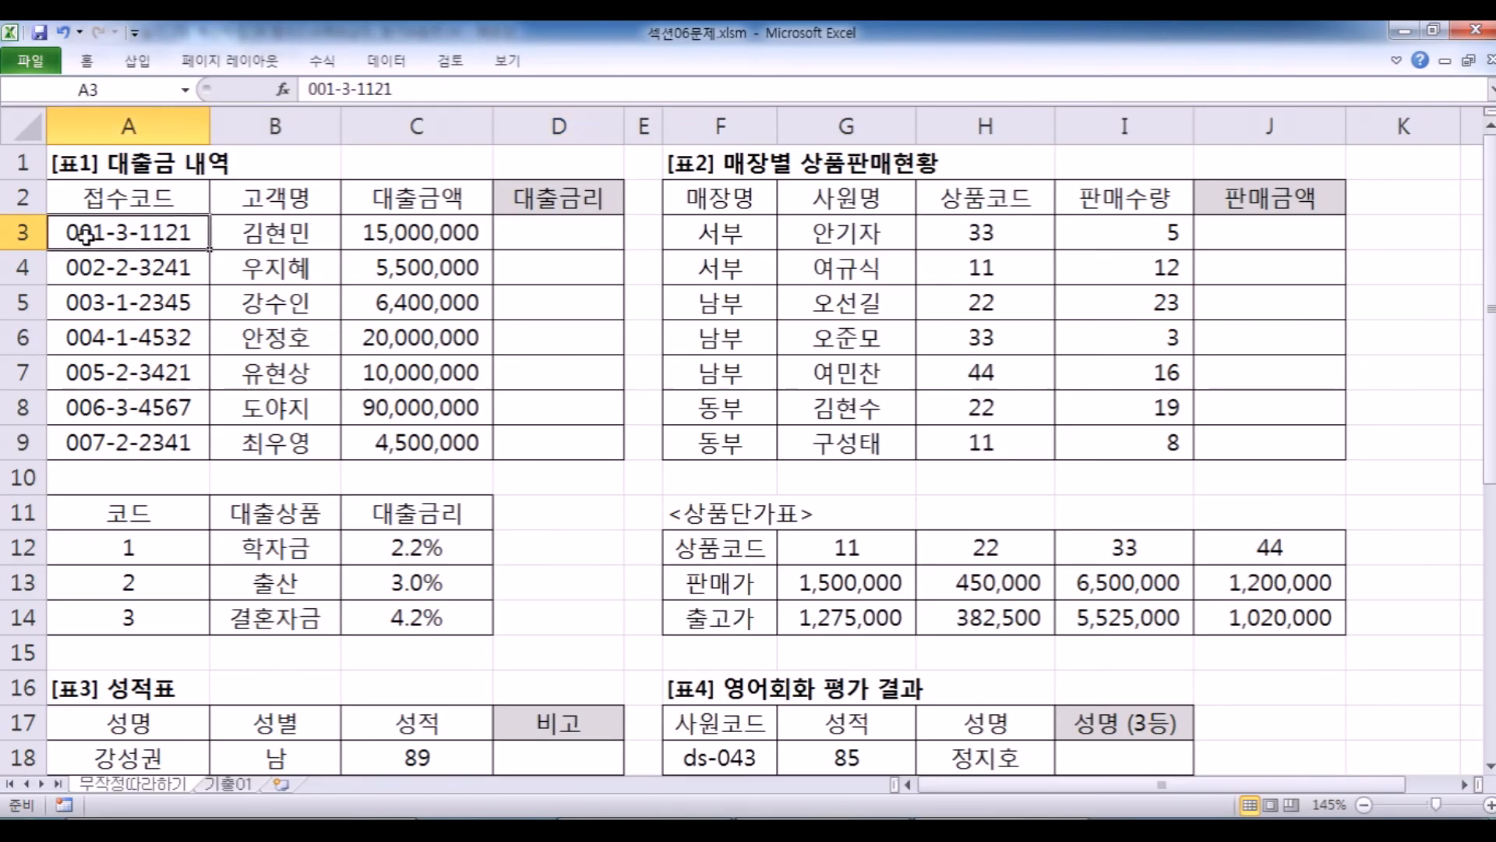
{"action": "key", "text": "alt+Tab"}
{"action": "left_click_drag", "start_coordinate": [191, 295], "coordinate": [257, 295]}
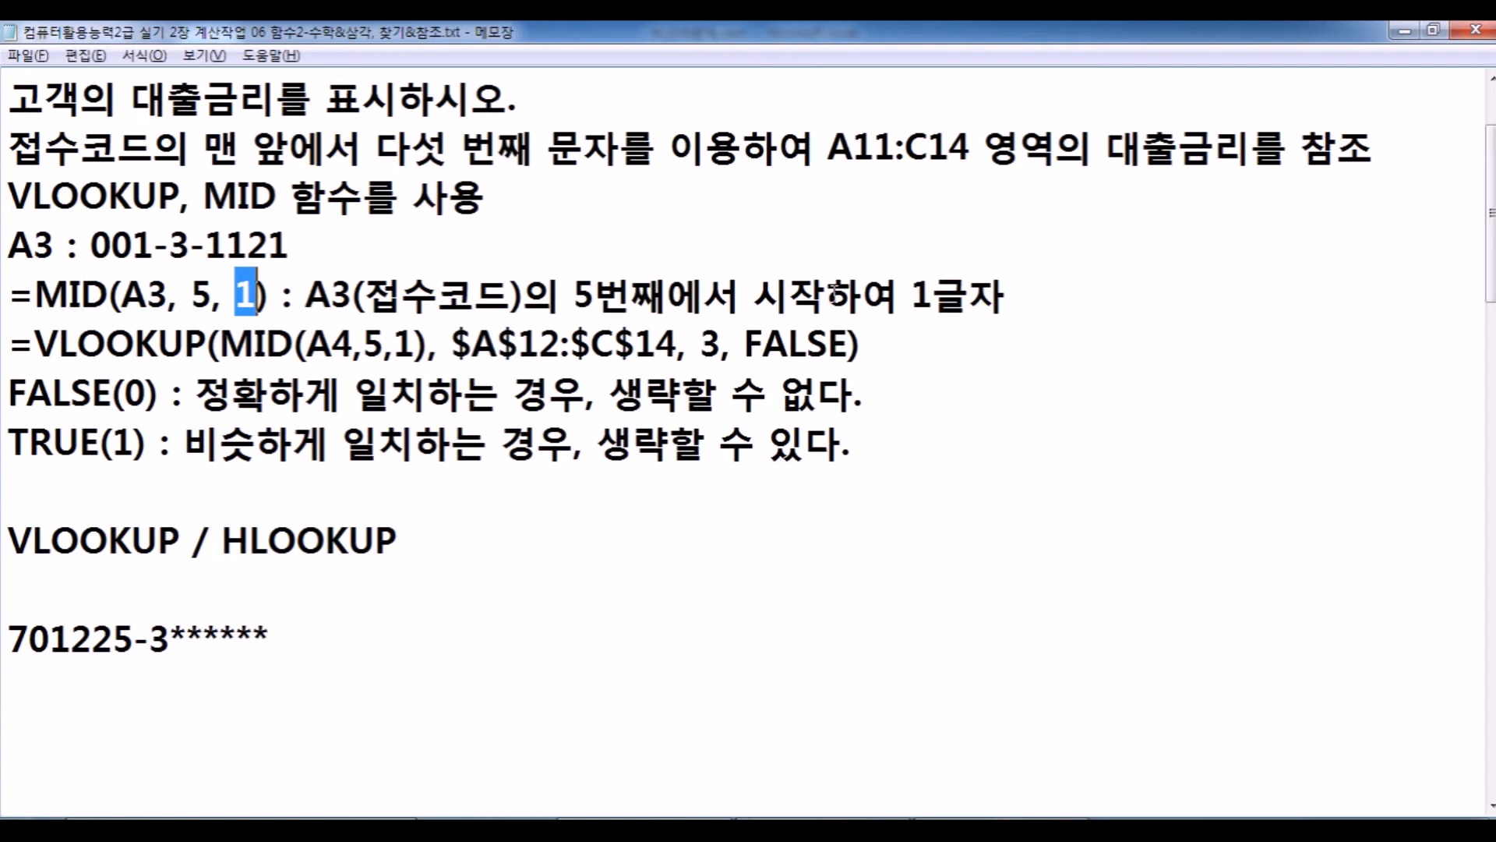
Append > "3" to the MID explanation line and match it to the fifth character of the sample code.
{"action": "left_click", "coordinate": [1023, 286]}
{"action": "type", "text": "> \"3\""}
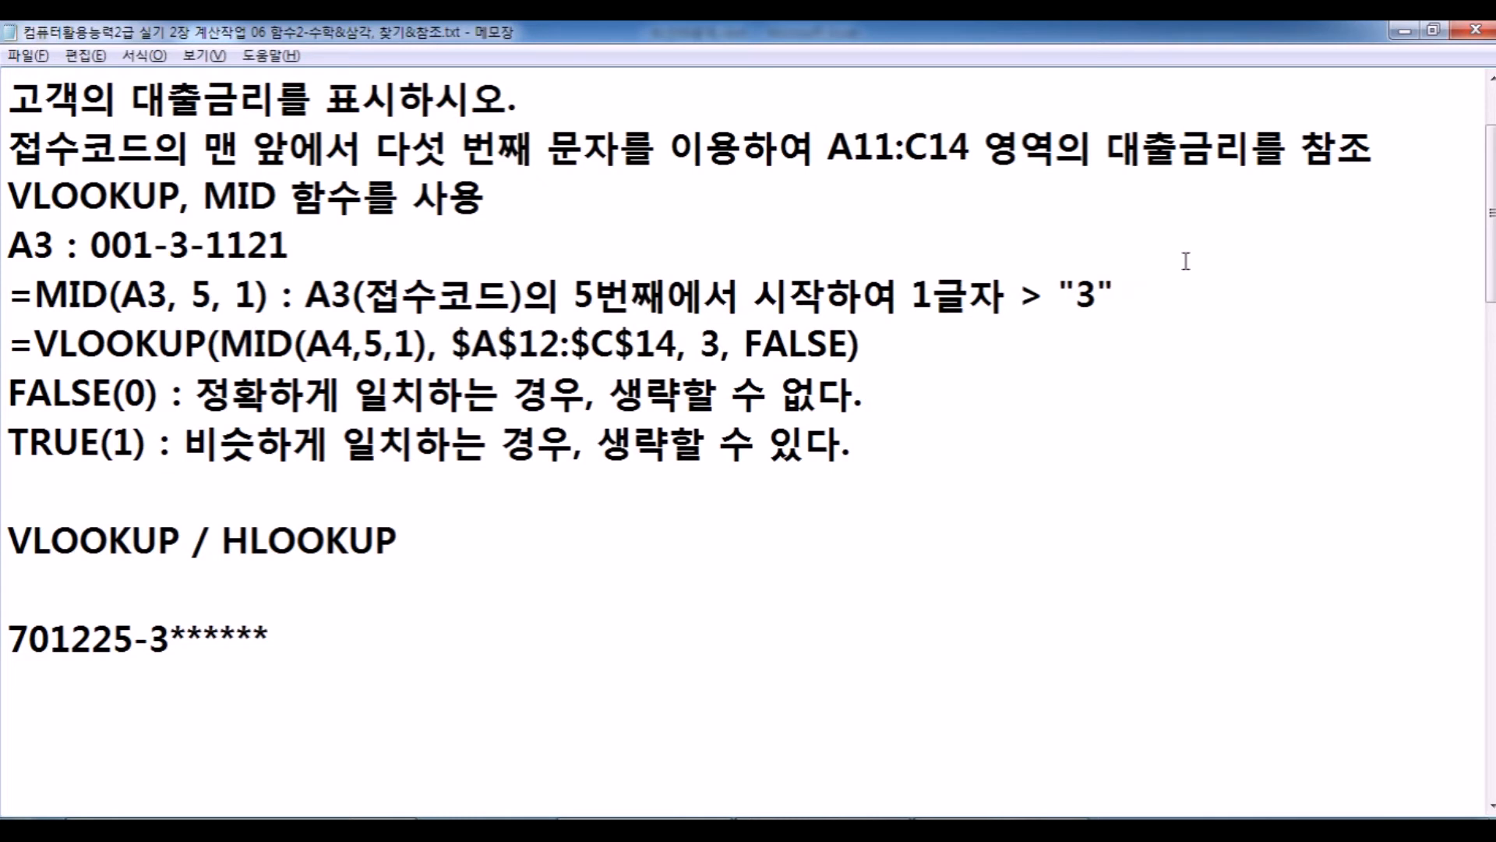
{"action": "left_click", "coordinate": [170, 244]}
{"action": "left_click_drag", "start_coordinate": [170, 244], "coordinate": [190, 244]}
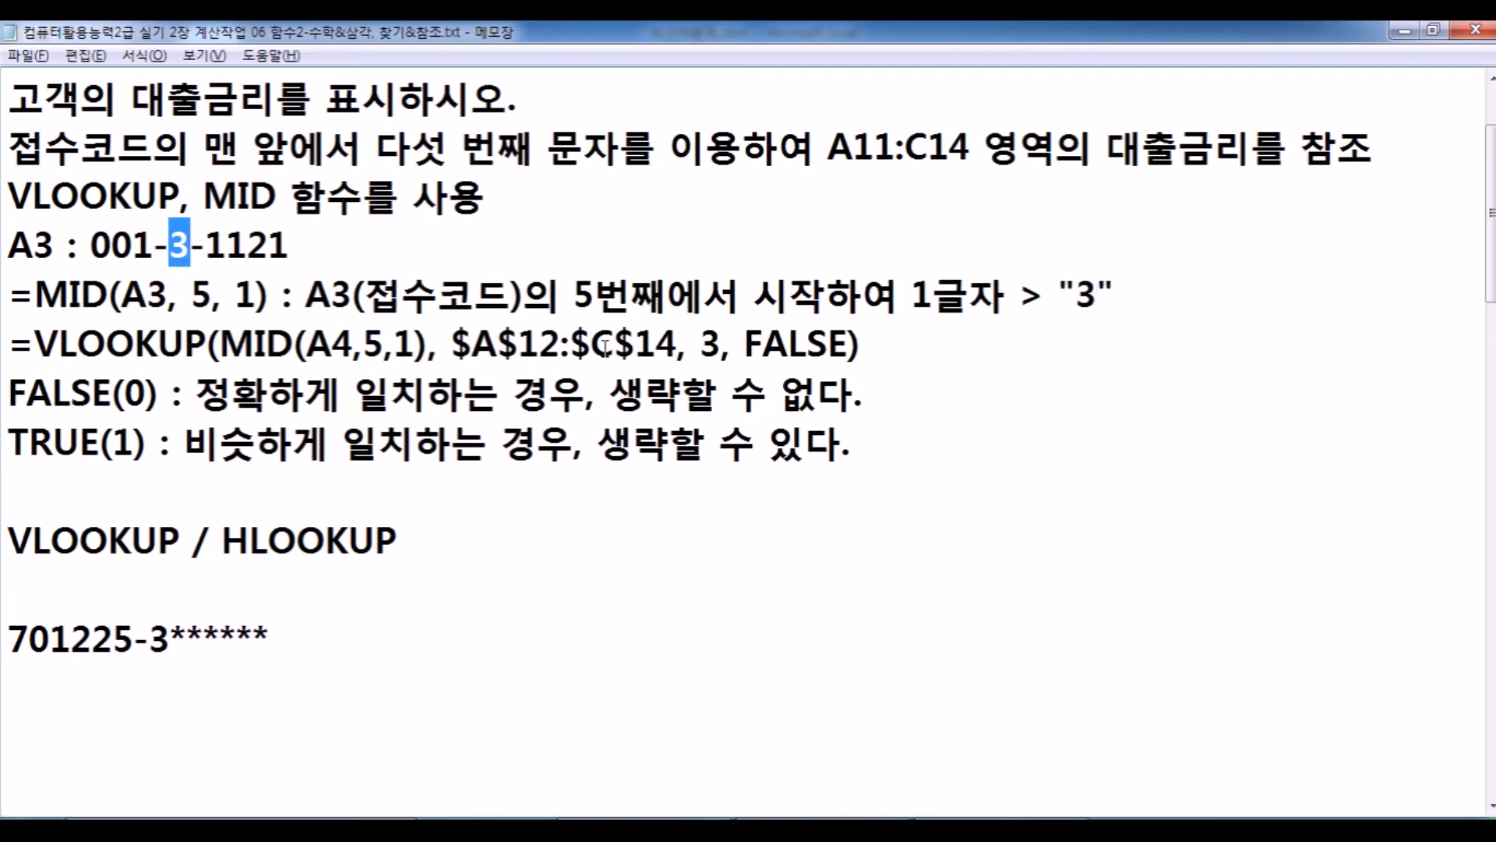
Delete the example registration number at the end of the notes.
{"action": "left_click_drag", "start_coordinate": [35, 343], "coordinate": [207, 343]}
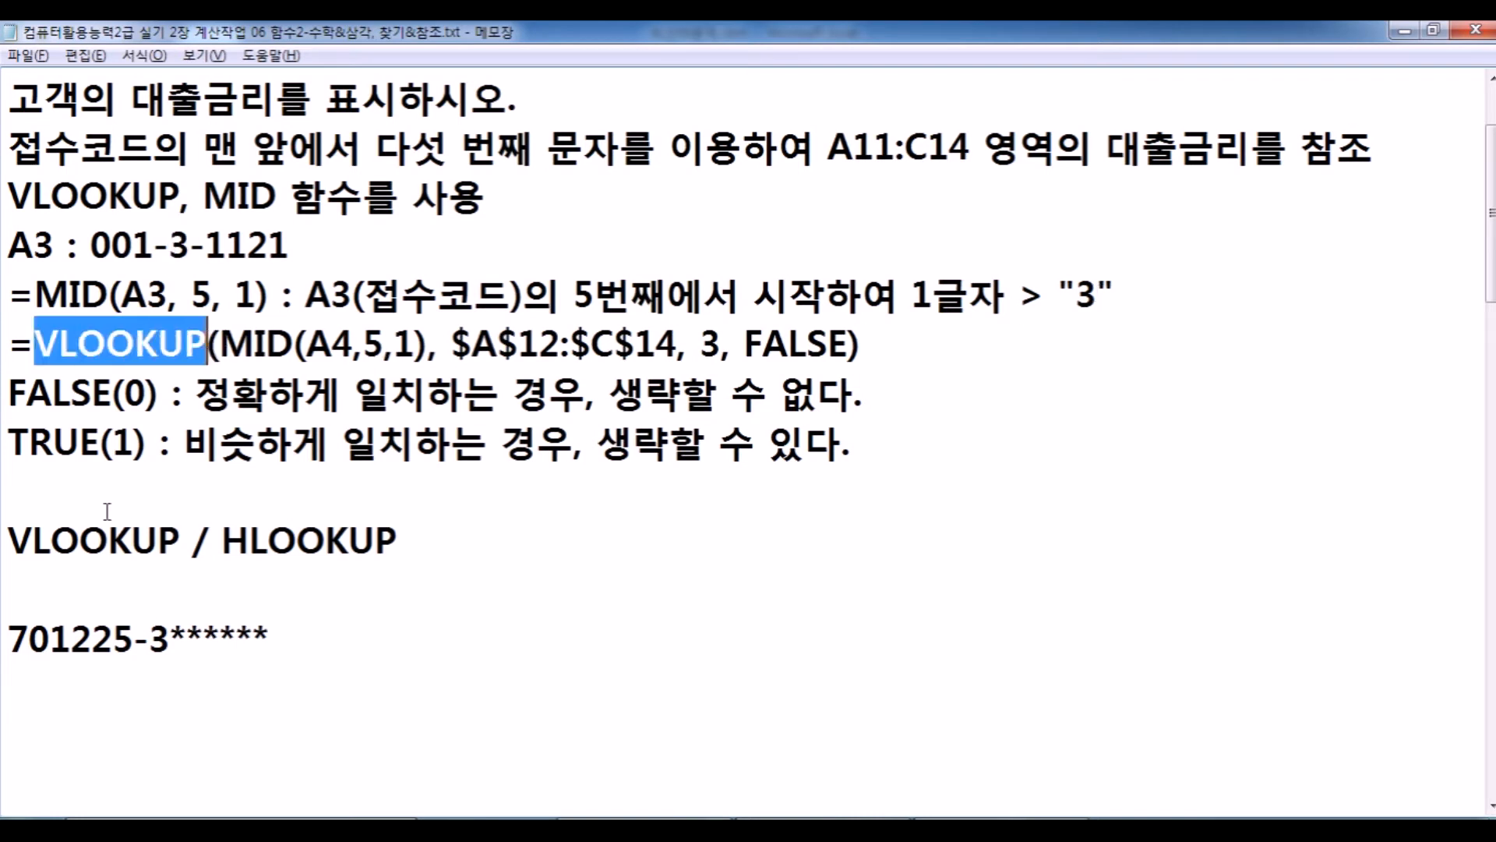
{"action": "left_click_drag", "start_coordinate": [312, 633], "coordinate": [3, 630]}
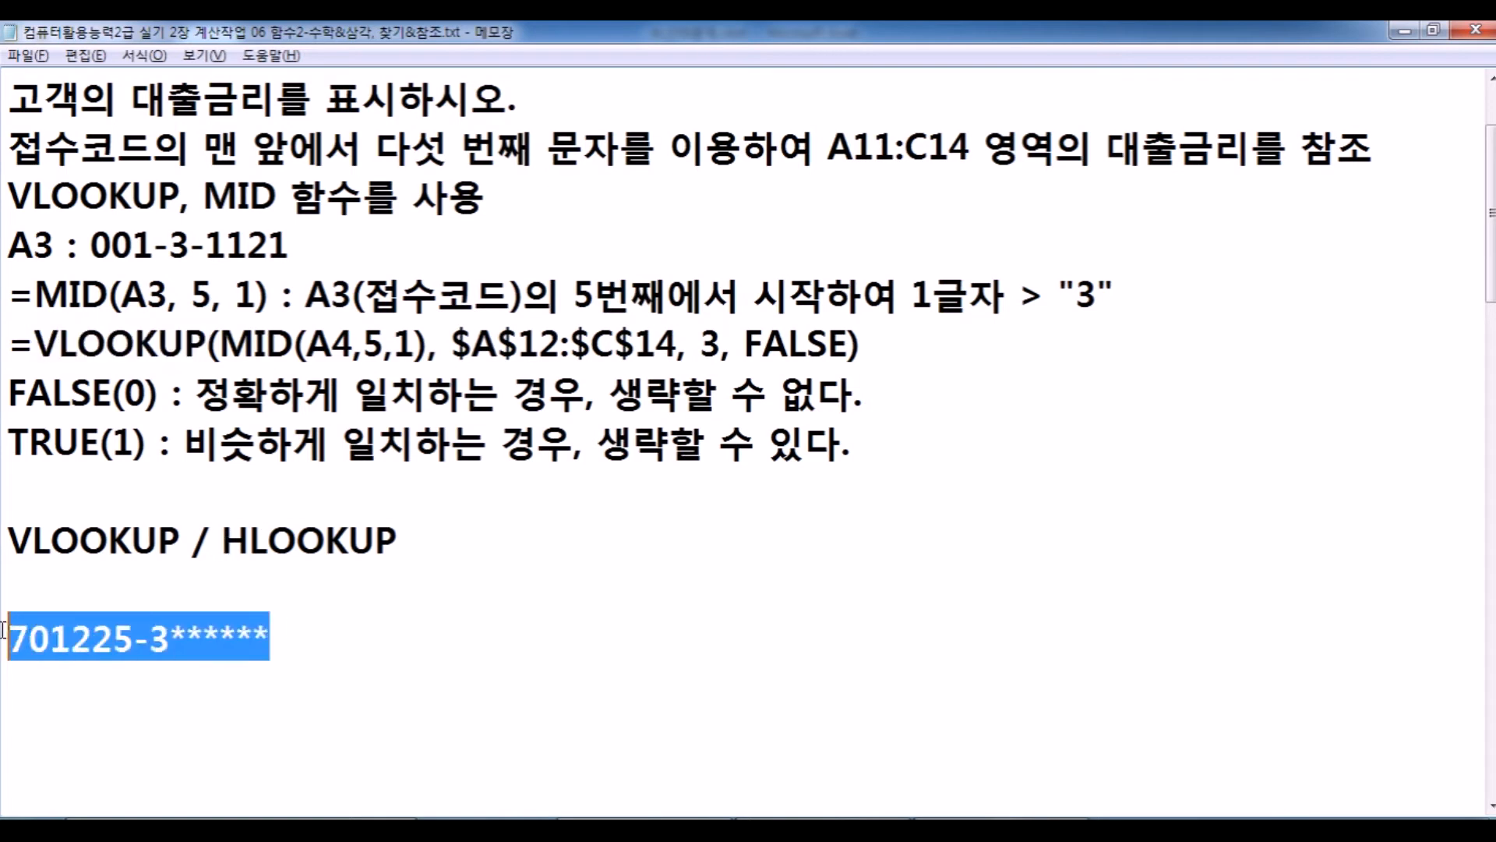
{"action": "key", "text": "Delete"}
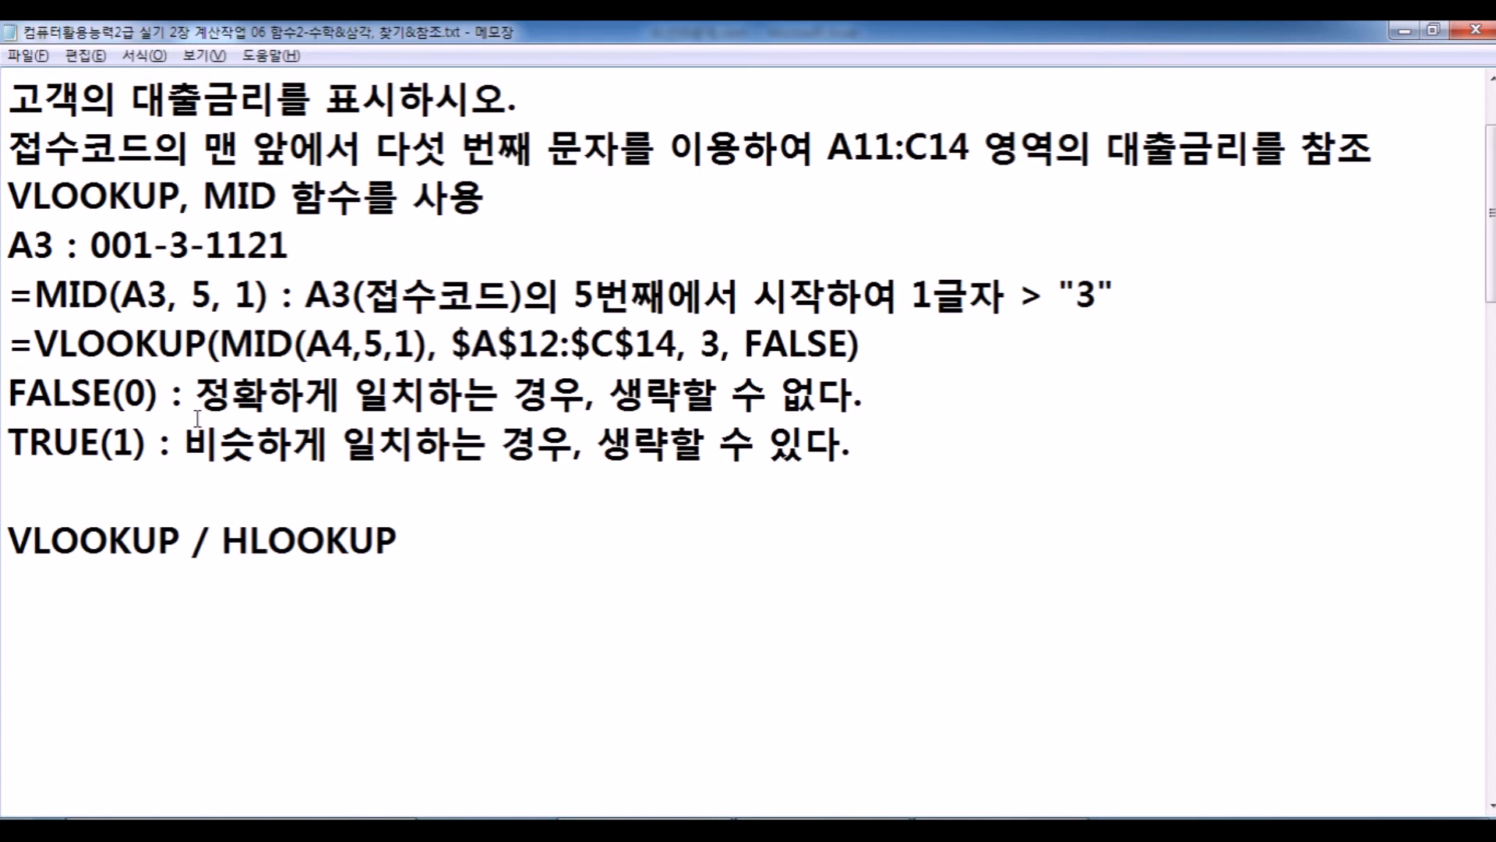
Compare the VLOOKUP requirement in 문제1 with the HLOOKUP function named at the end of the notes.
{"action": "left_click_drag", "start_coordinate": [9, 194], "coordinate": [159, 194]}
{"action": "left_click_drag", "start_coordinate": [224, 540], "coordinate": [401, 543]}
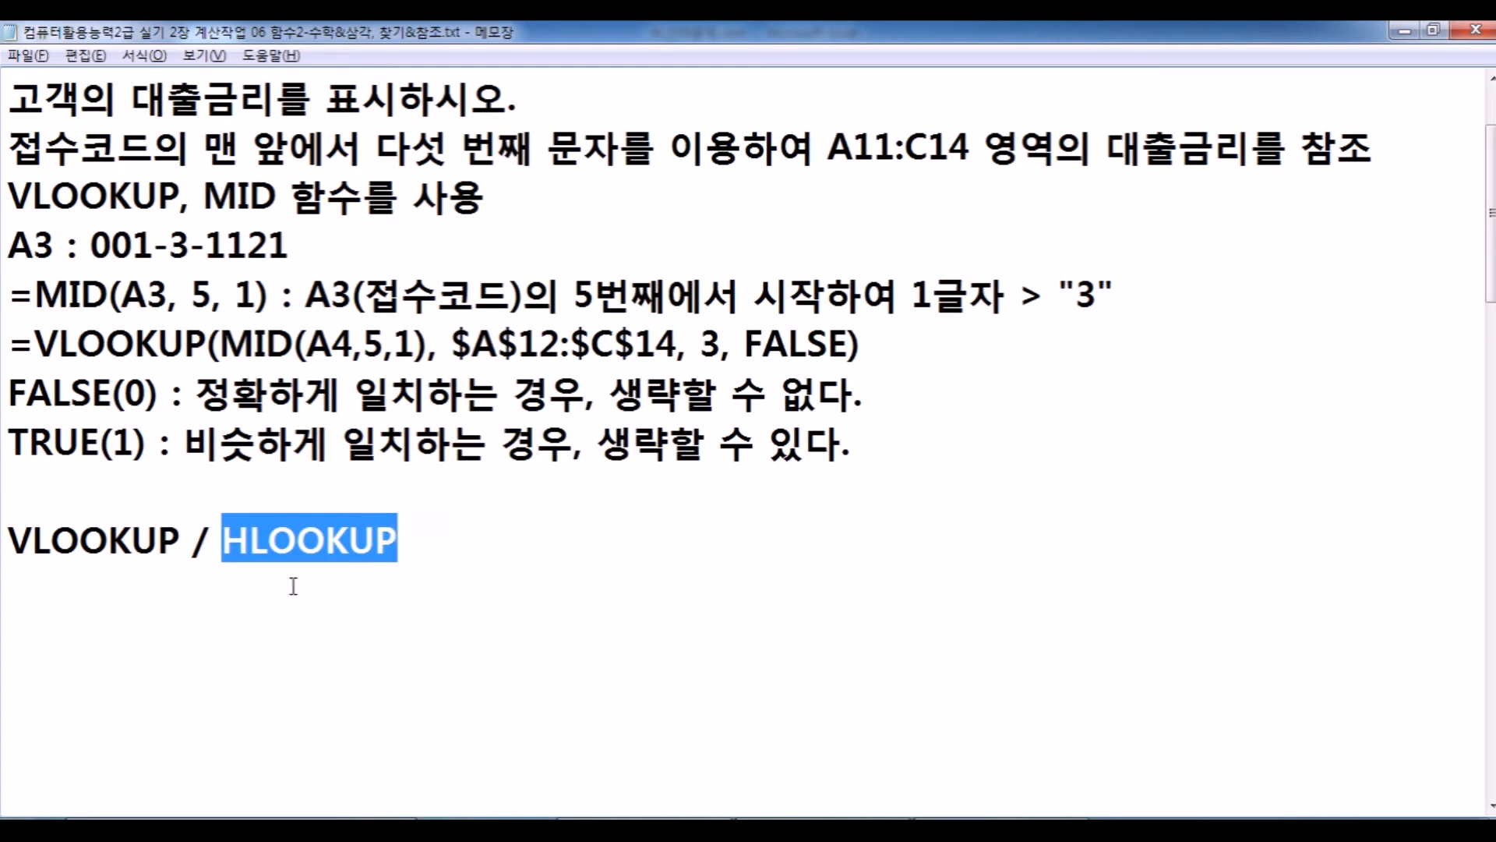
{"action": "left_click", "coordinate": [271, 613]}
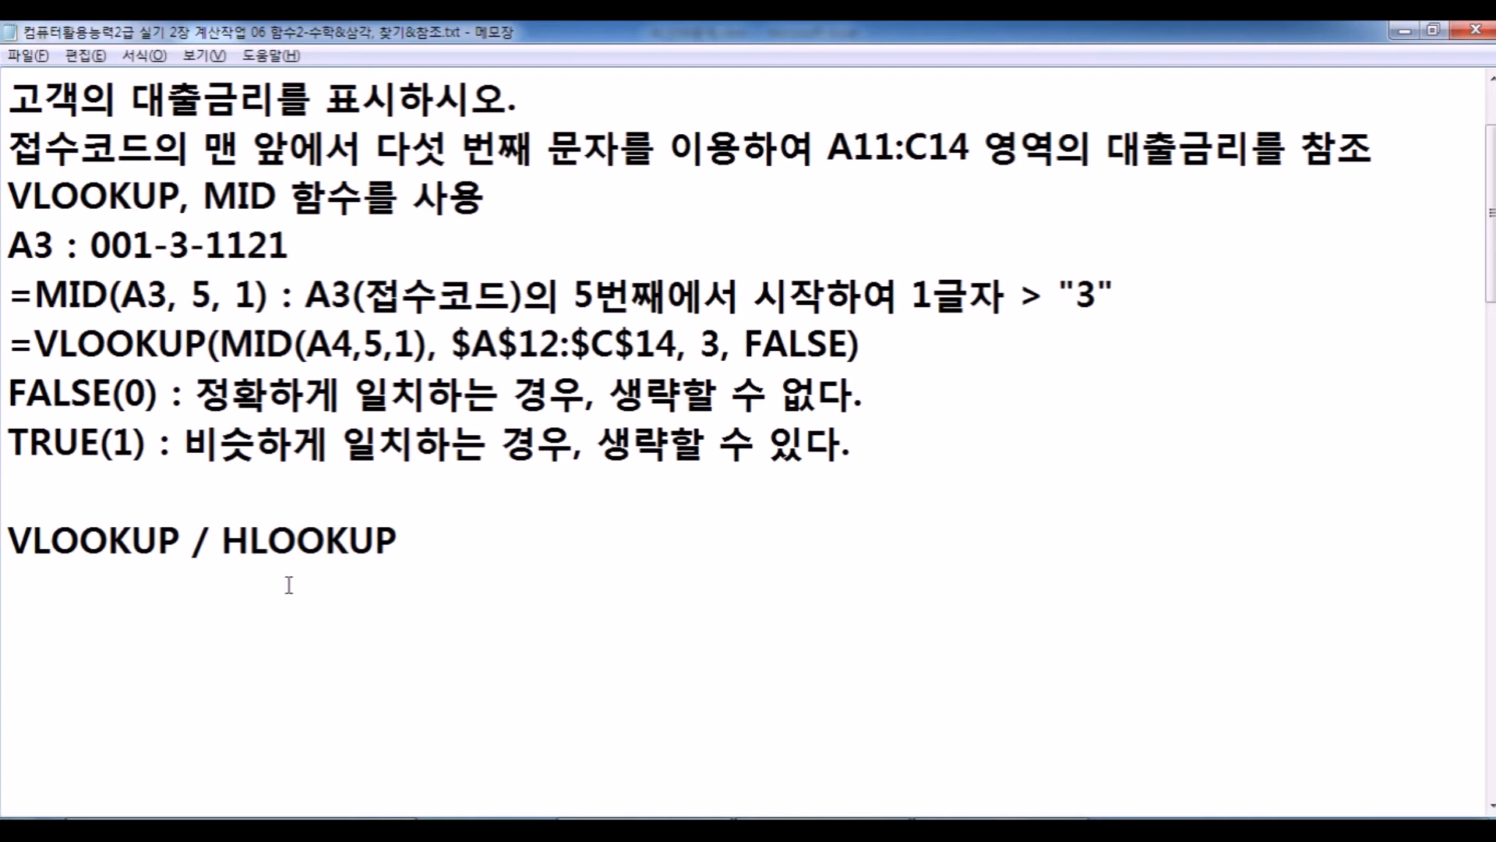
Insert three more blank lines between the 89쪽 heading and 문제1.
{"action": "scroll", "coordinate": [291, 581], "scroll_direction": "up", "scroll_amount": 1}
{"action": "left_click", "coordinate": [157, 141]}
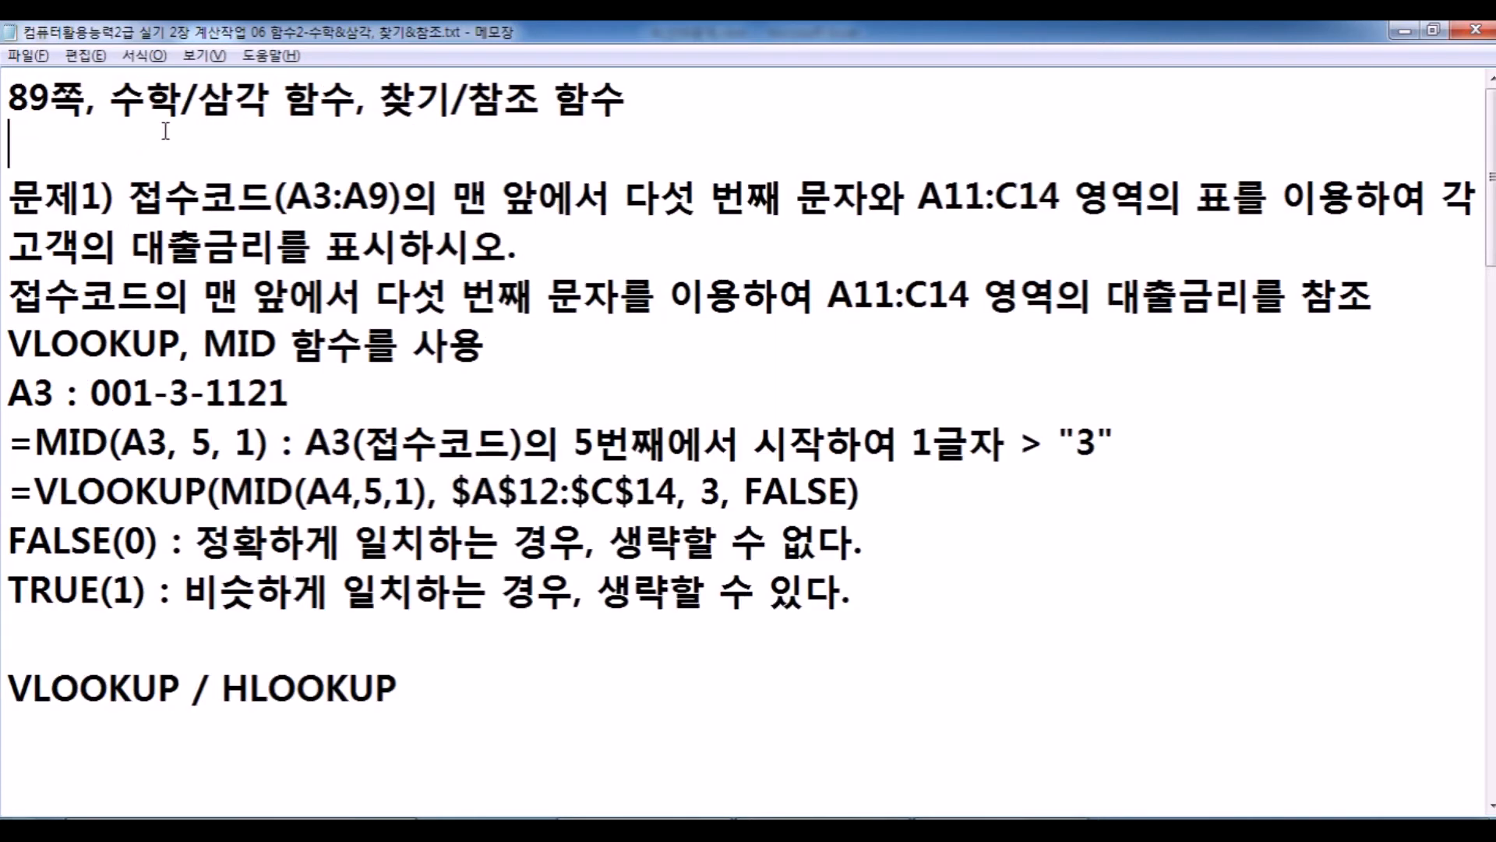
{"action": "key", "text": "Return"}
{"action": "key", "text": "Return"}
{"action": "key", "text": "Return"}
Enter "수학 : SUM, ROUND, ROUNDUP, ROUNDDOWN" on the line directly below the 89쪽 heading.
{"action": "left_click", "coordinate": [157, 140]}
{"action": "type", "text": "TN"}
{"action": "key", "text": "BackSpace"}
{"action": "key", "text": "BackSpace"}
{"action": "key", "text": "Hangul"}
{"action": "type", "text": "수학 : S"}
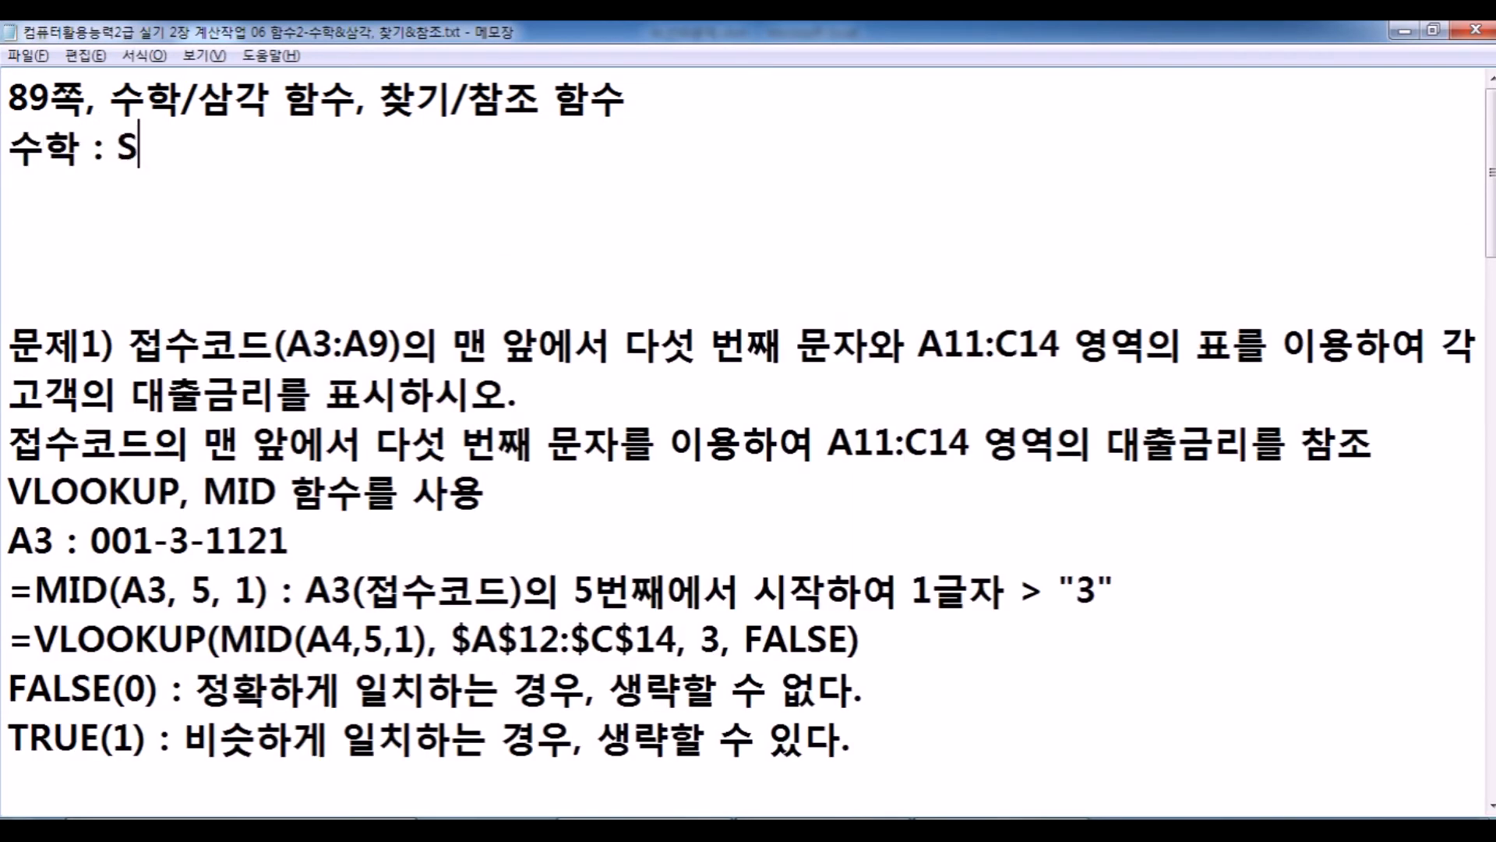
{"action": "type", "text": "UM, ROU"}
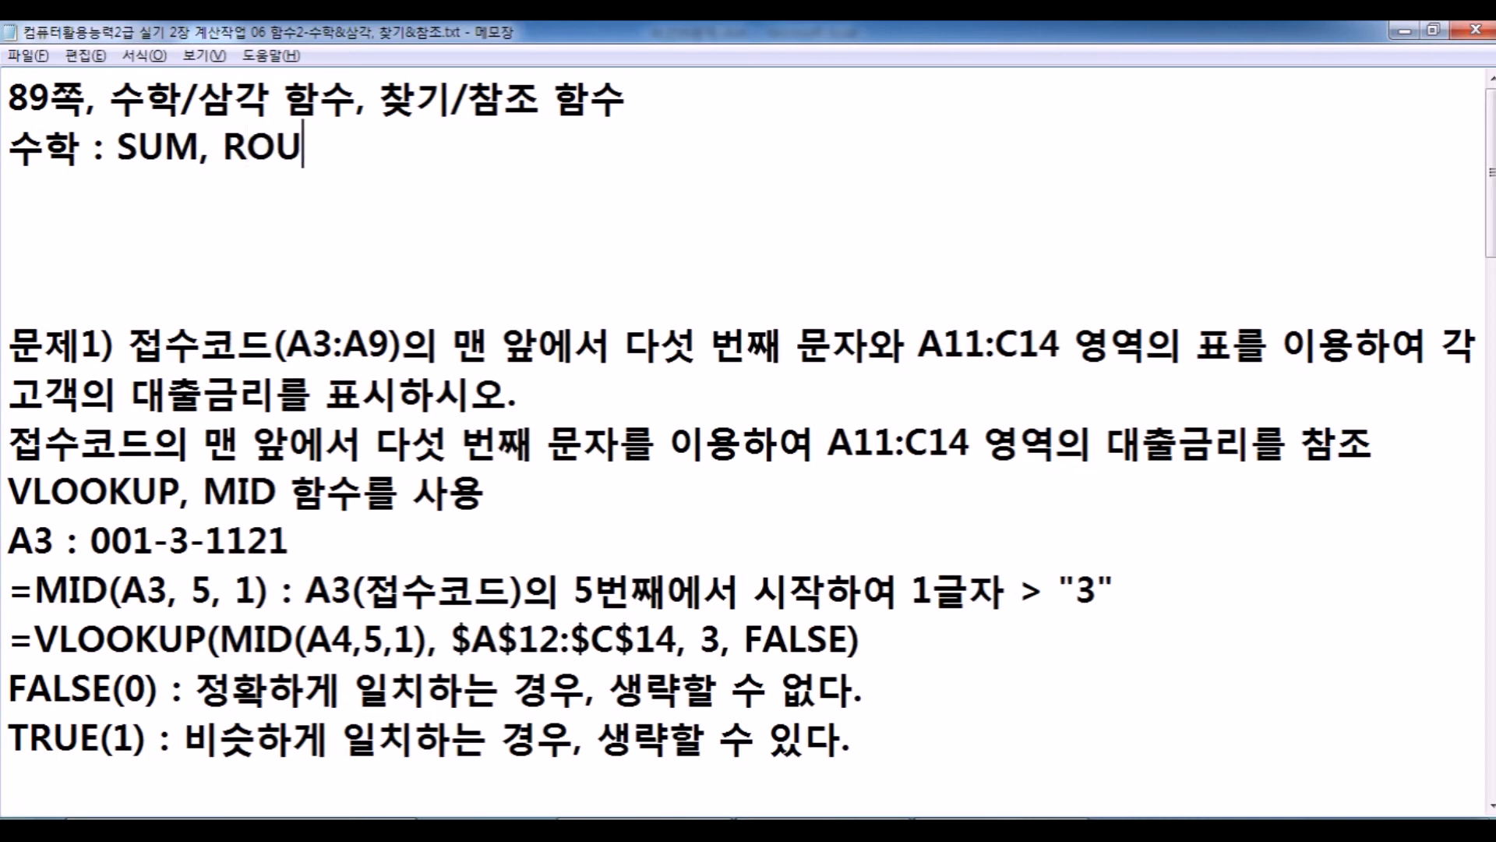
{"action": "type", "text": "NDM"}
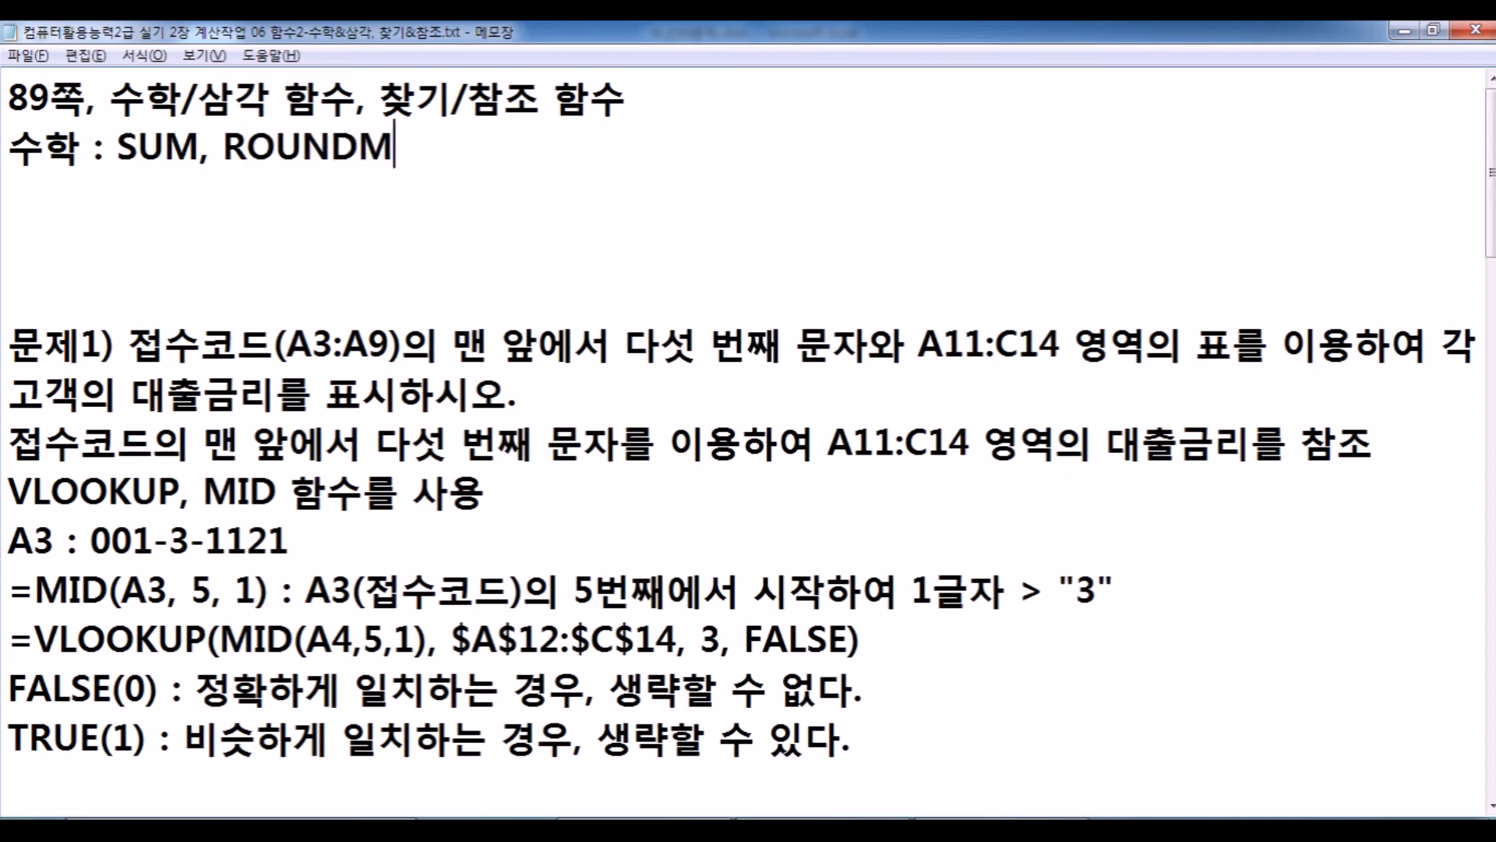
{"action": "key", "text": "BackSpace"}
{"action": "type", "text": ", ROUN"}
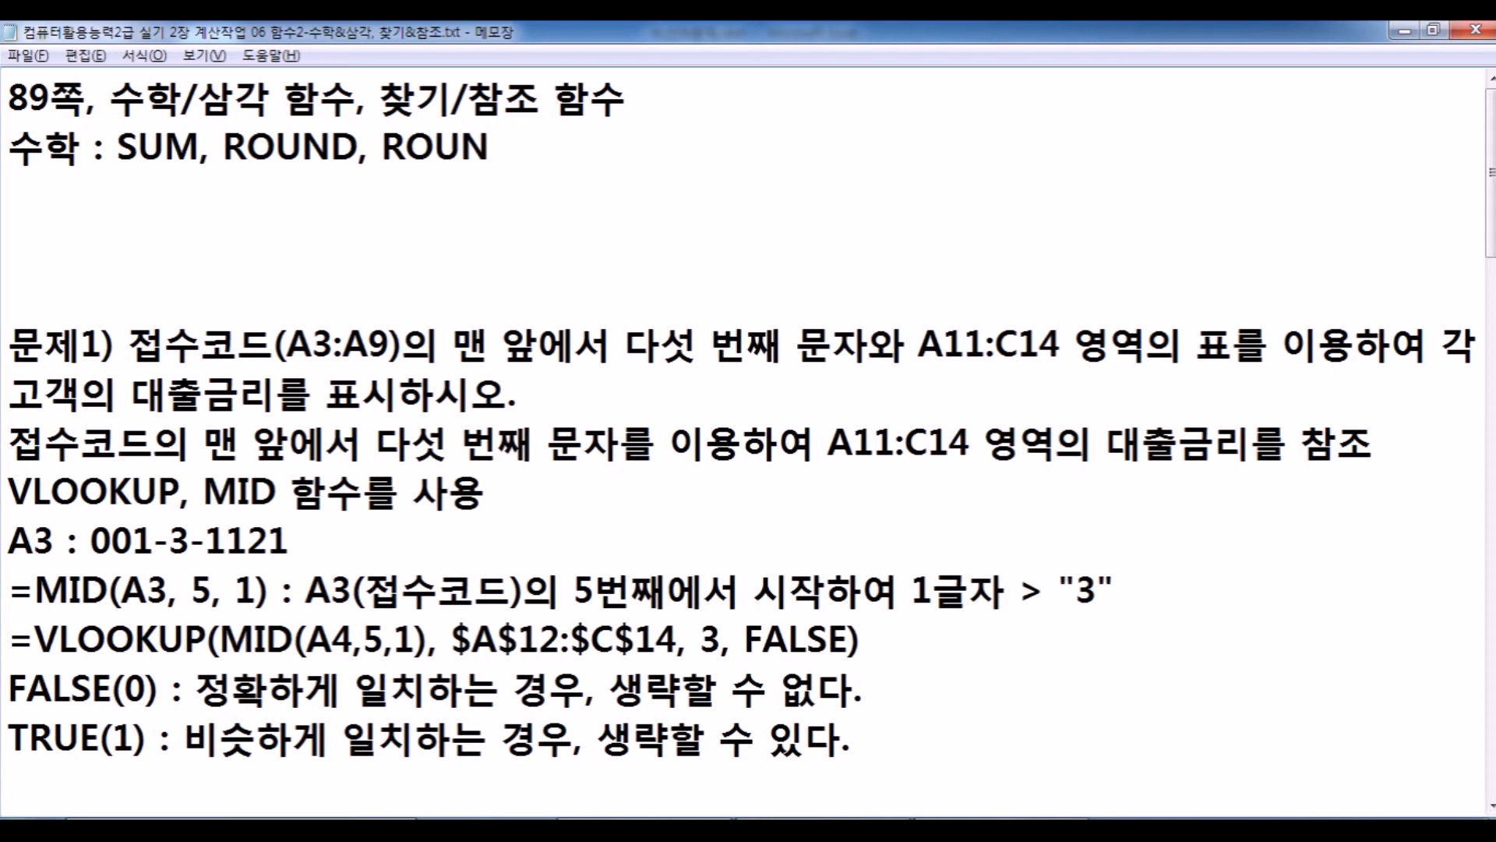
{"action": "type", "text": "DUP, RO"}
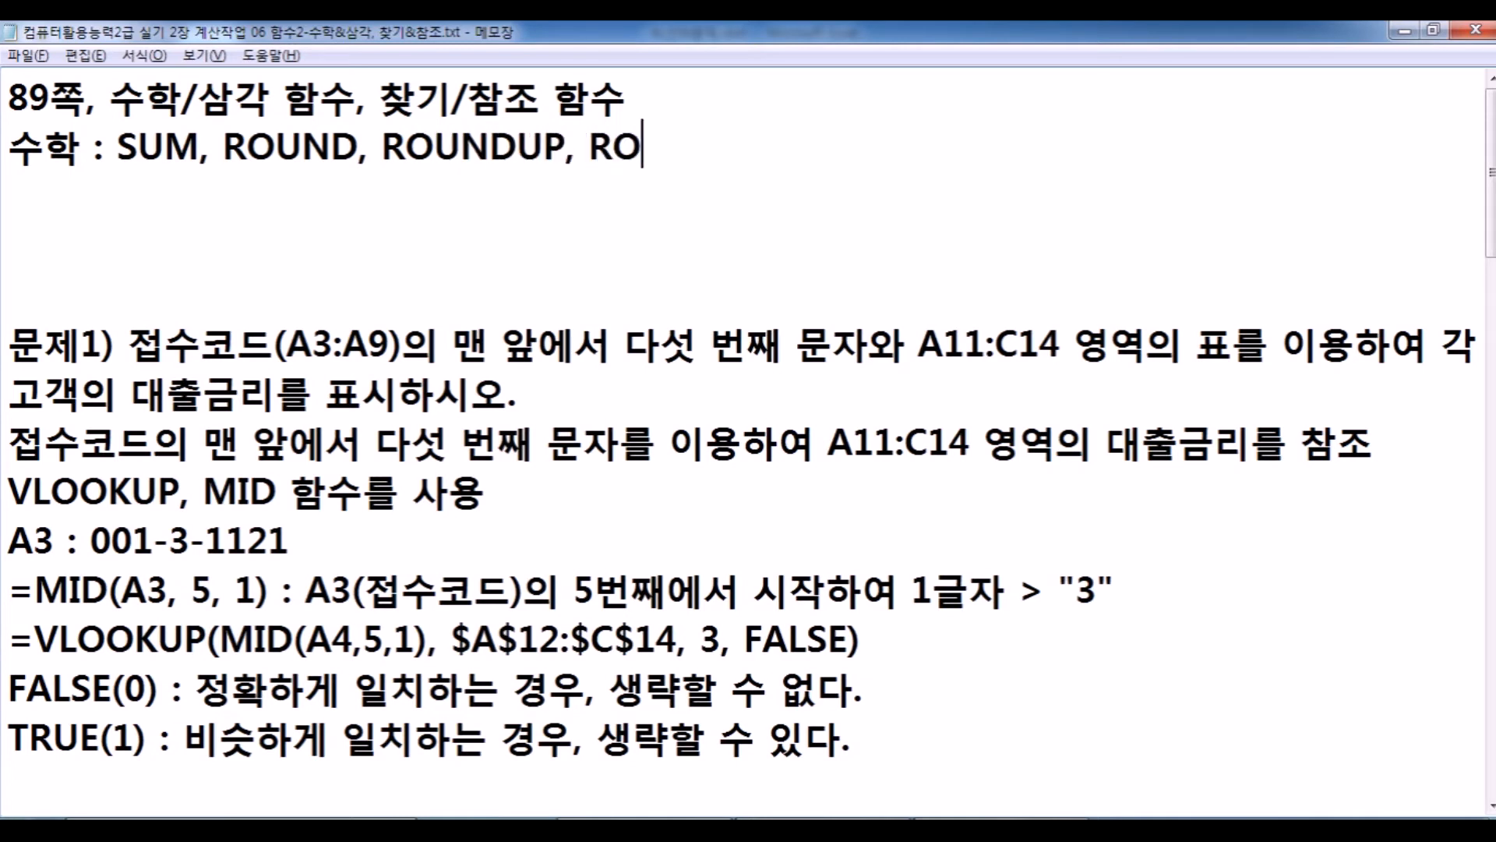
{"action": "type", "text": "UNDDOWN"}
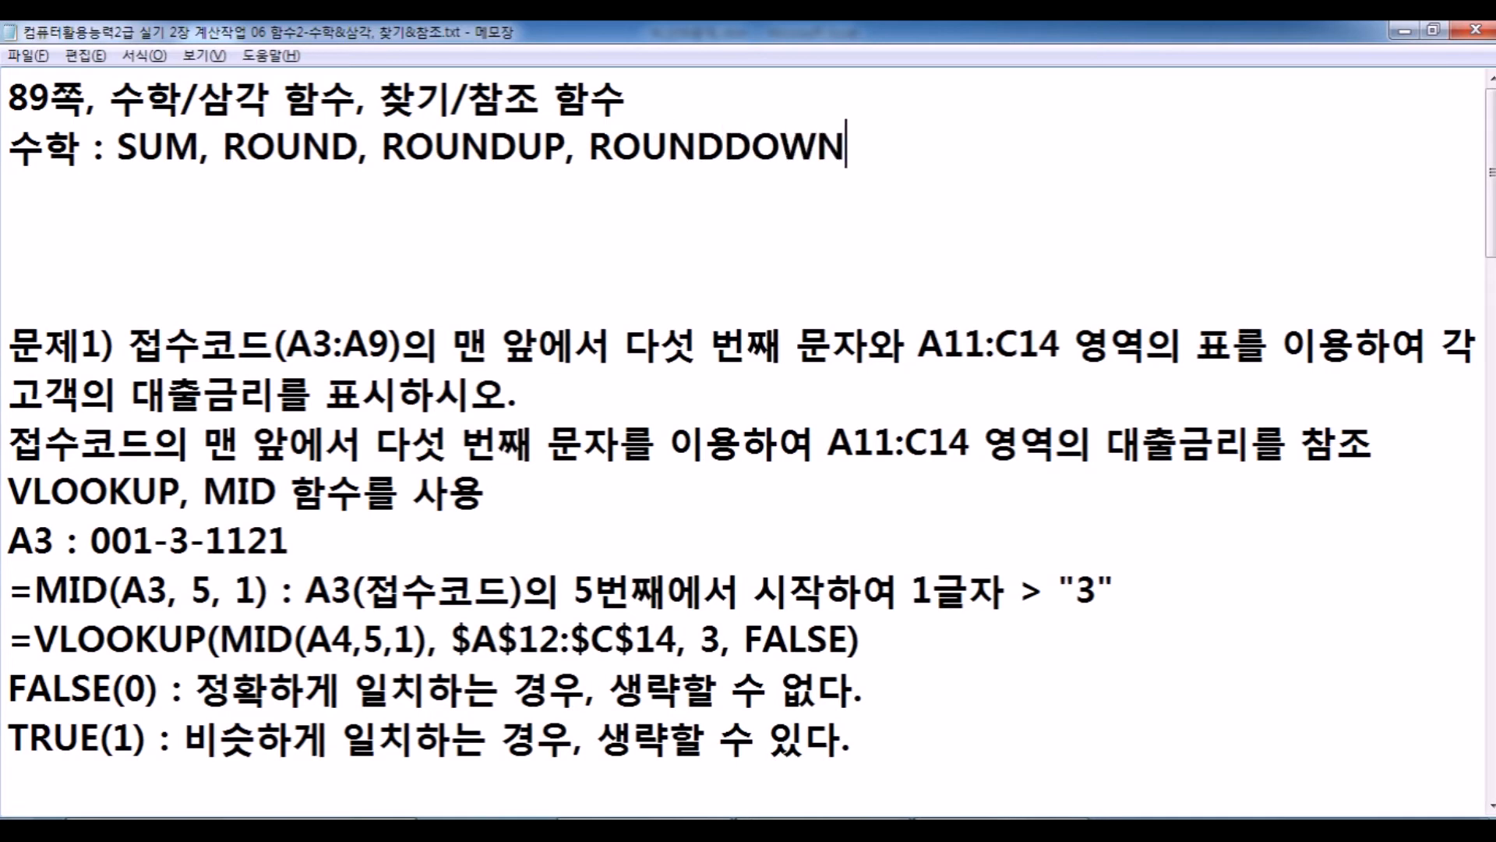
Review the three rounding functions and extend the 수학 list with ABS, INT, SUMIF and SUMIFS.
{"action": "left_click_drag", "start_coordinate": [248, 145], "coordinate": [335, 147]}
{"action": "left_click_drag", "start_coordinate": [433, 147], "coordinate": [521, 147]}
{"action": "left_click_drag", "start_coordinate": [668, 147], "coordinate": [792, 146]}
{"action": "left_click", "coordinate": [928, 149]}
{"action": "type", "text": ", ABS"}
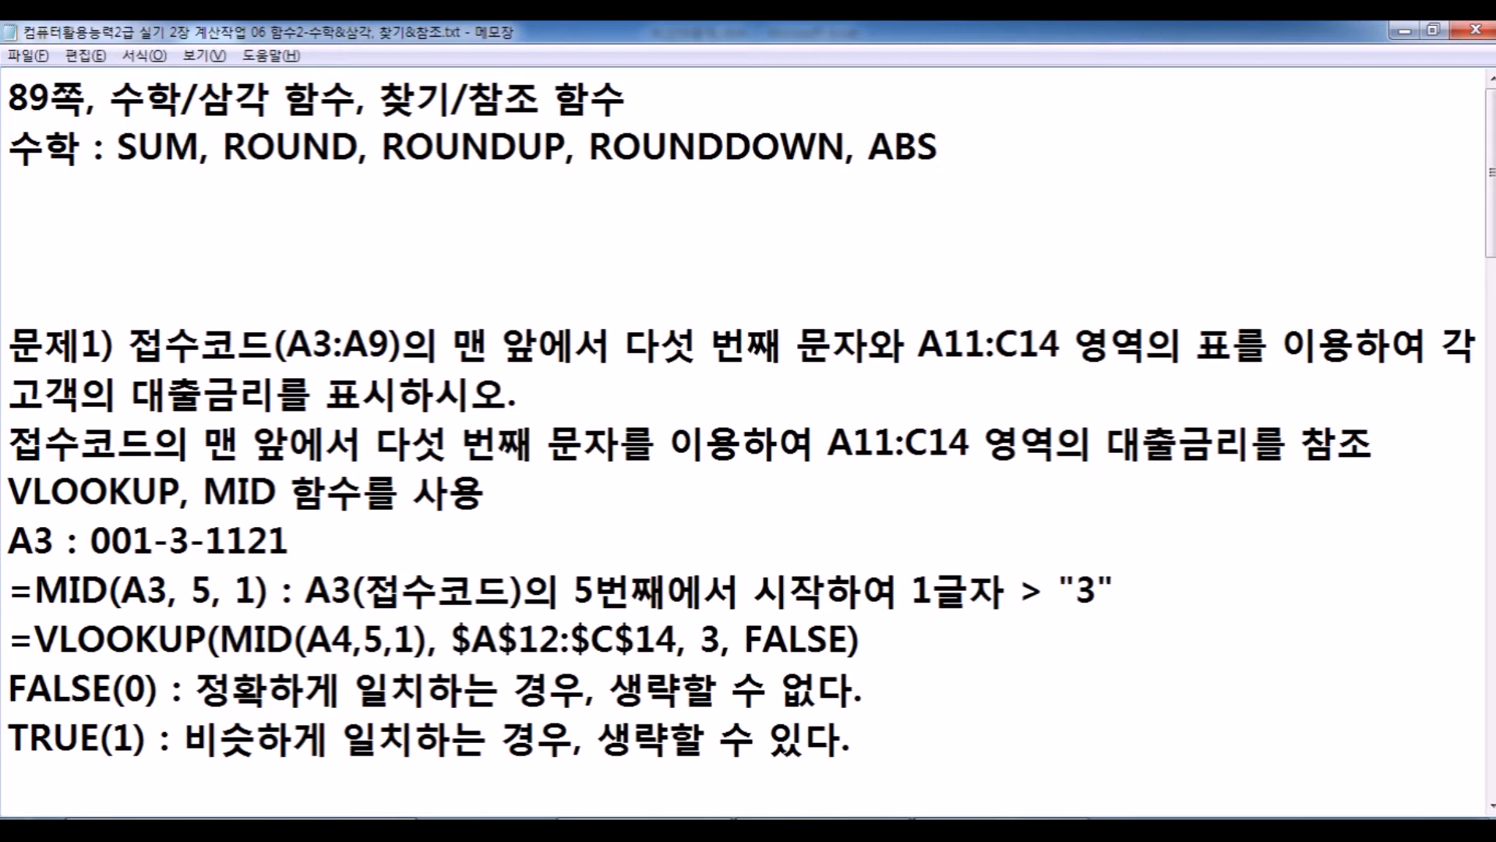
{"action": "type", "text": ", INT"}
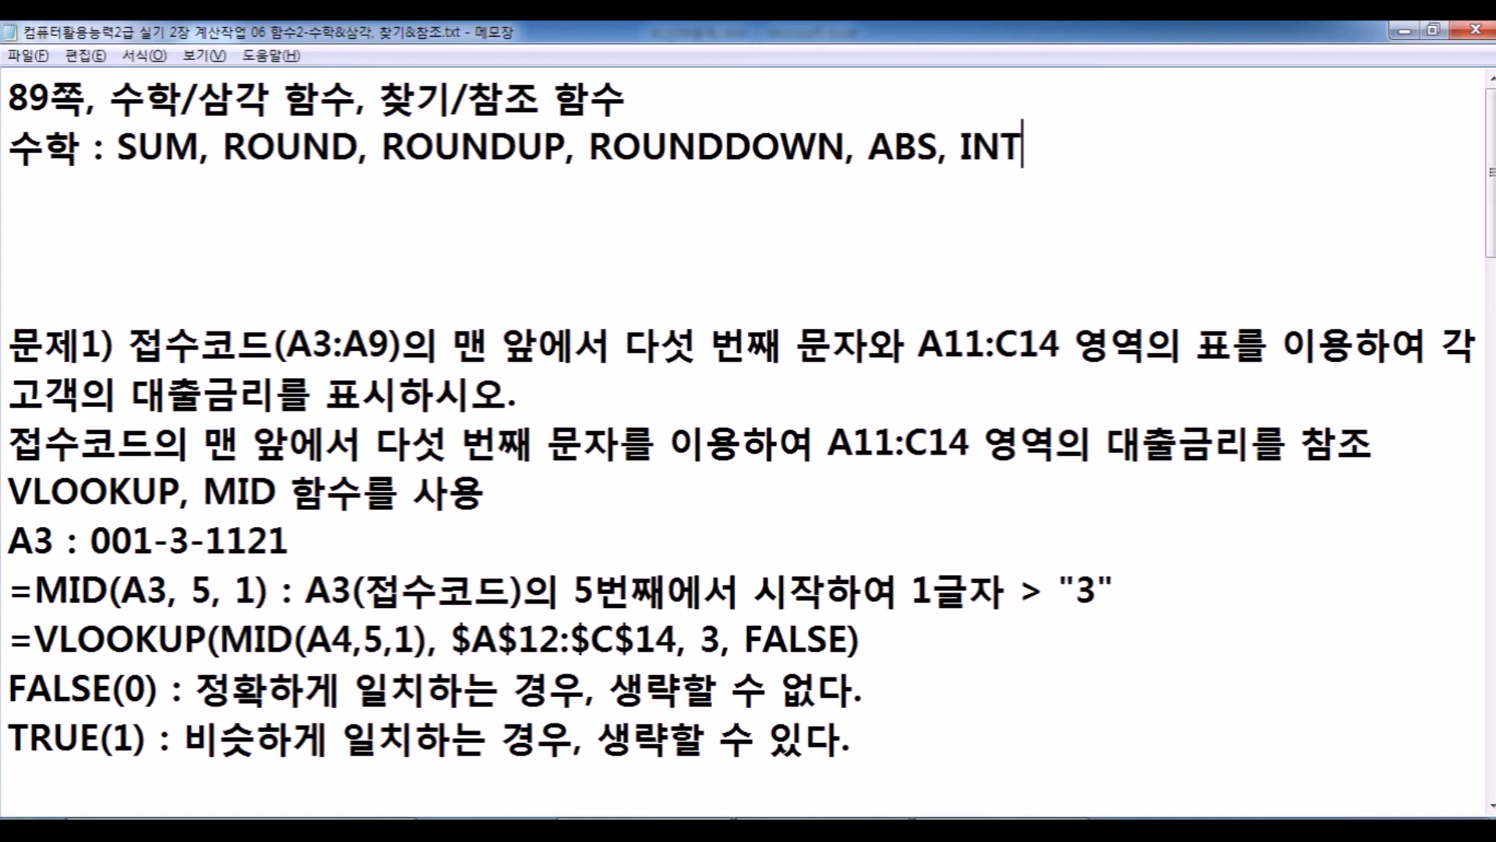
{"action": "type", "text": ", SUMIF, SUMIFS,"}
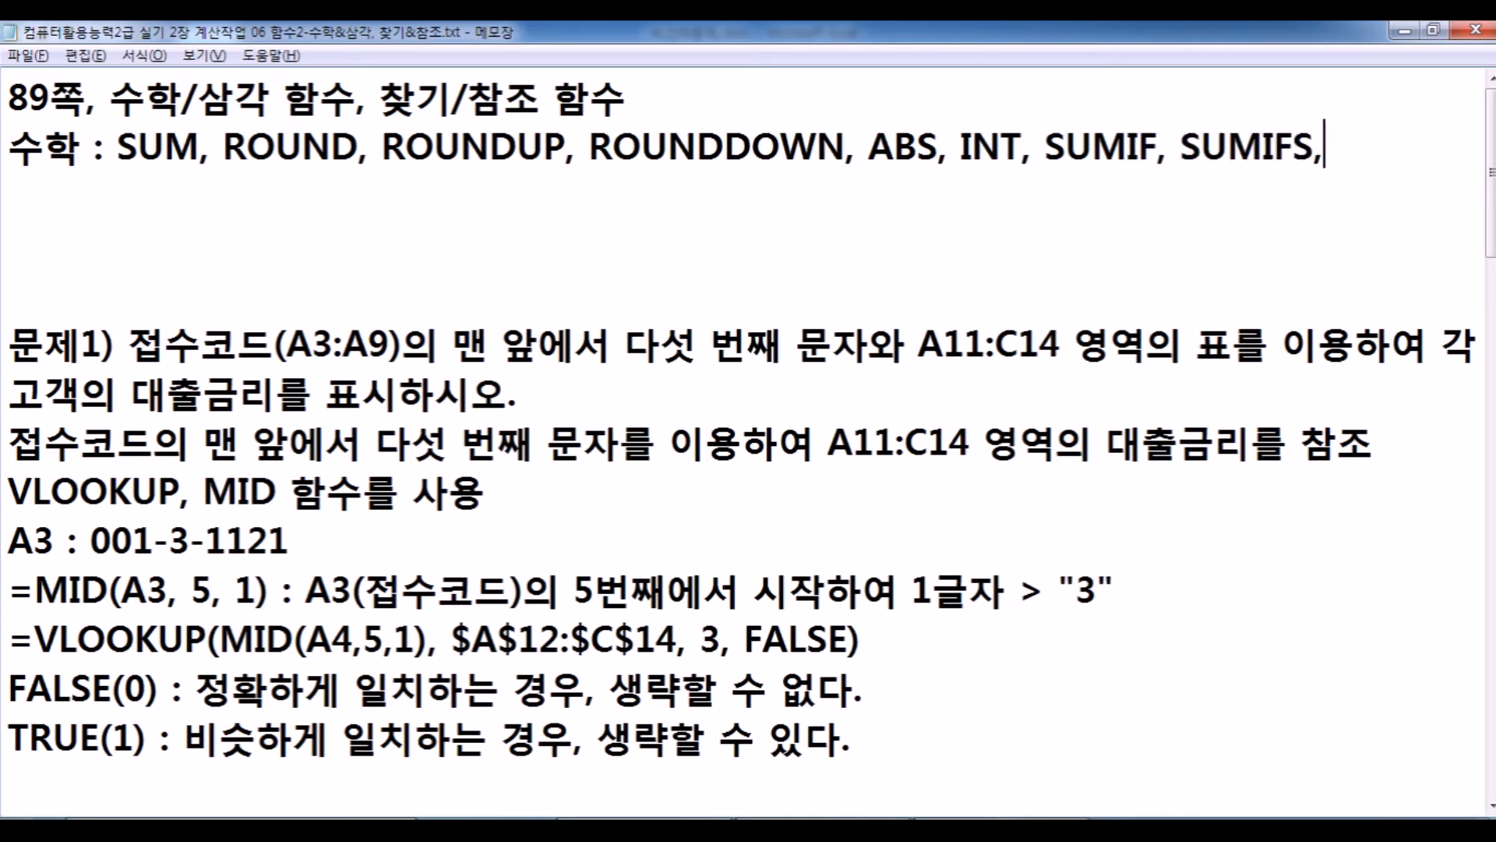
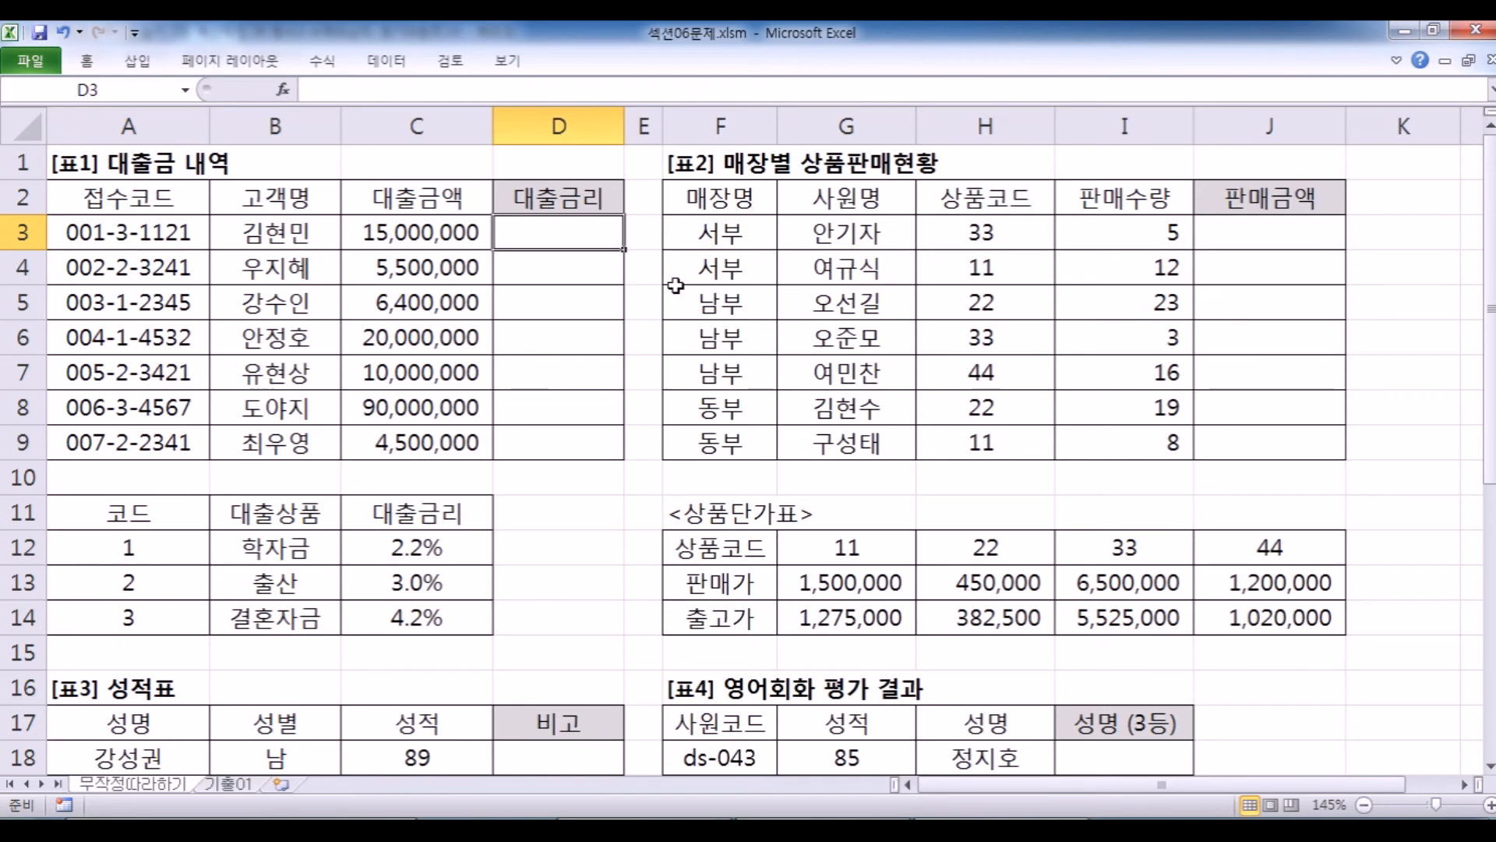
Switch from Excel to the Notepad notes and examine the VLOOKUP requirement of 문제1.
{"action": "key", "text": "alt+Tab"}
{"action": "key", "text": "alt+Tab"}
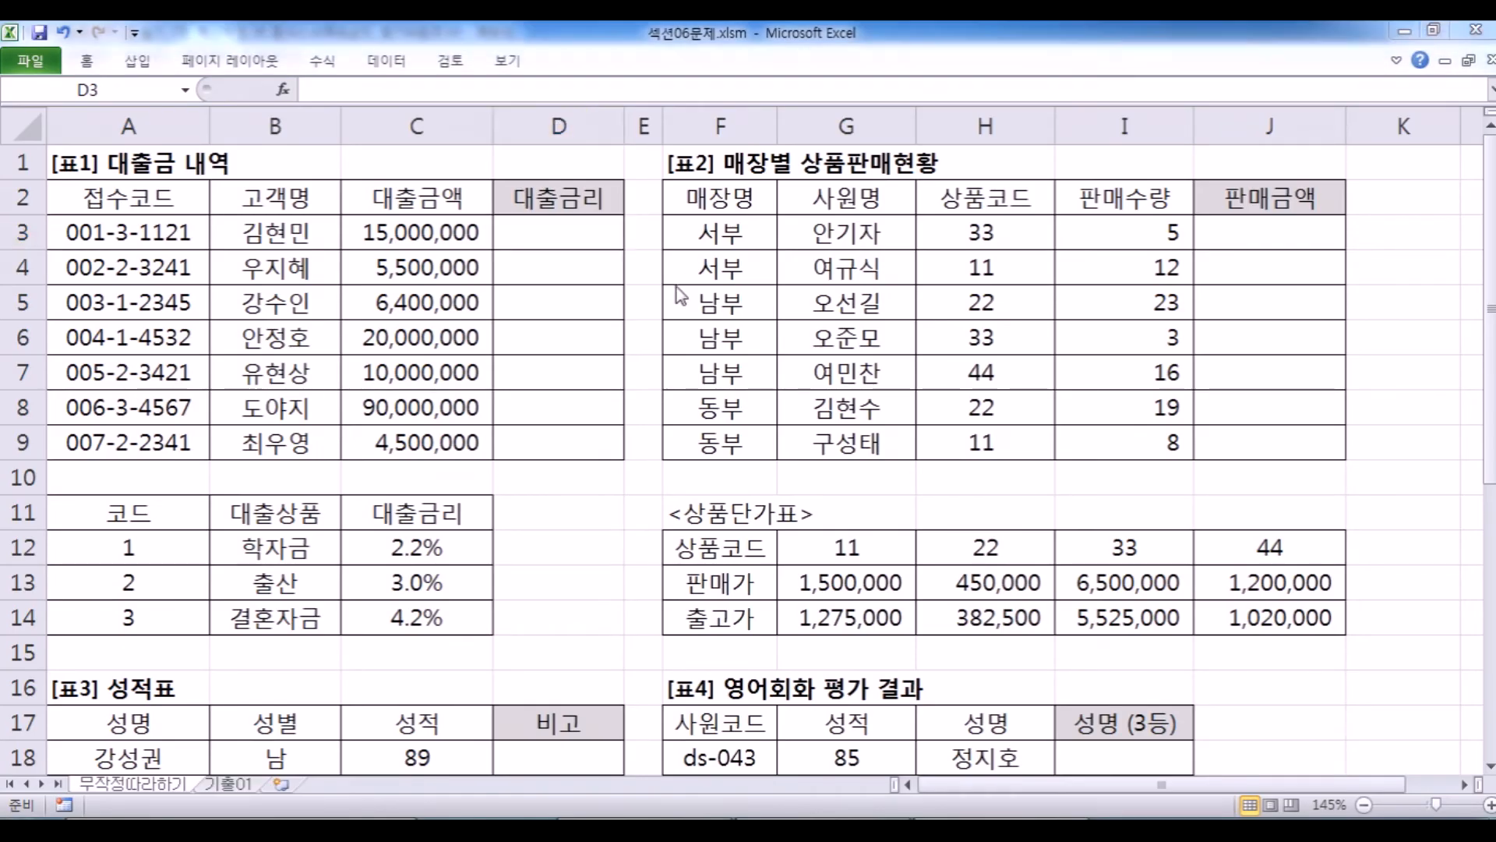
{"action": "key", "text": "alt+Tab"}
{"action": "left_click_drag", "start_coordinate": [176, 343], "coordinate": [6, 344]}
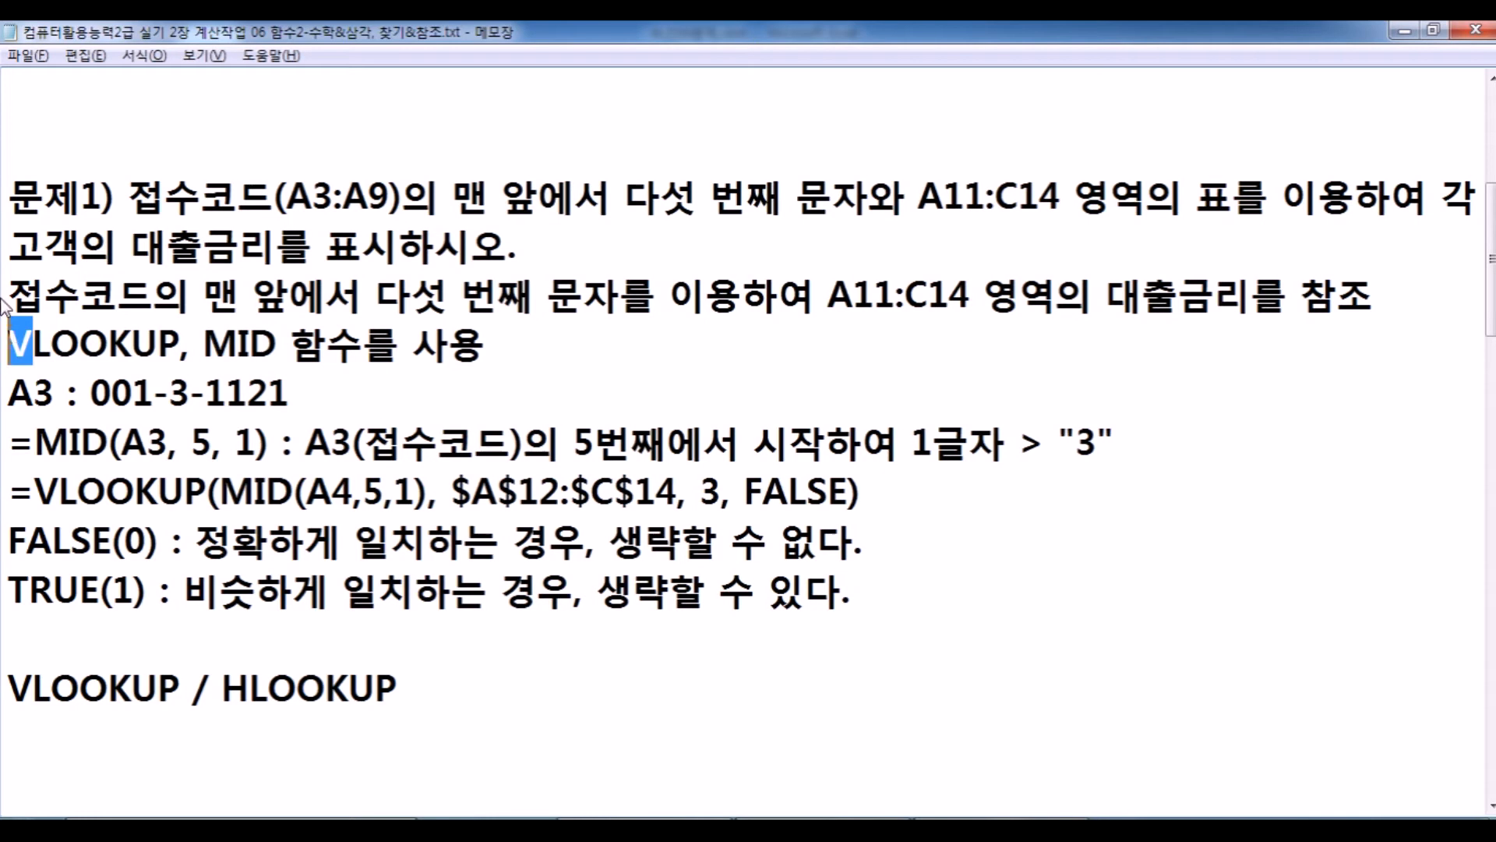
Switch to Excel and examine the vertical code column A12:A14 and the lookup range A12:C14.
{"action": "key", "text": "alt+Tab"}
{"action": "scroll", "coordinate": [167, 436], "scroll_direction": "down", "scroll_amount": 1}
{"action": "left_click", "coordinate": [163, 437]}
{"action": "left_click_drag", "start_coordinate": [164, 436], "coordinate": [162, 526]}
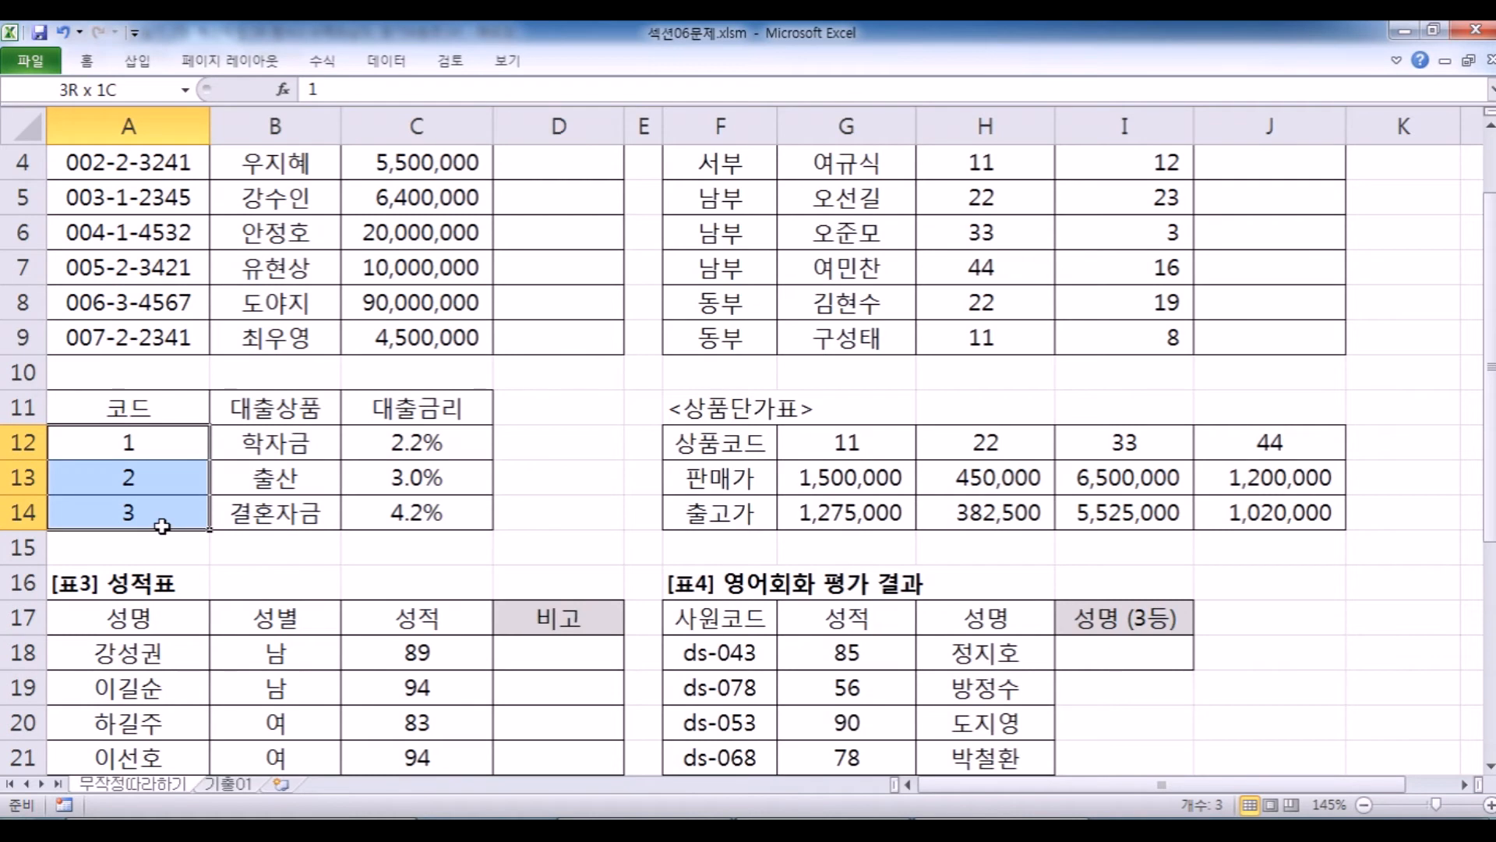
{"action": "left_click", "coordinate": [161, 436]}
{"action": "left_click_drag", "start_coordinate": [161, 436], "coordinate": [384, 513]}
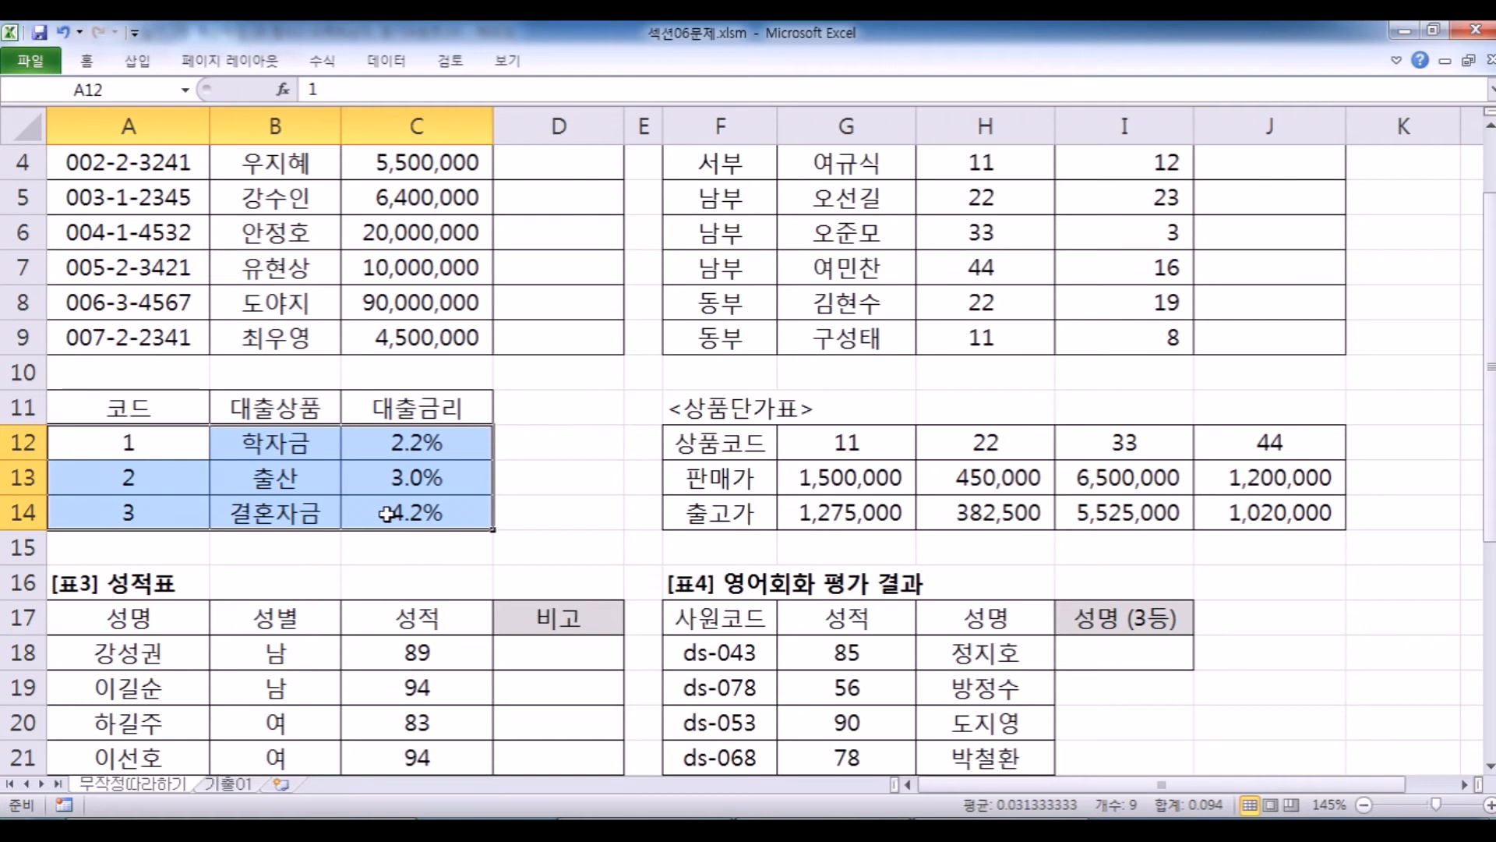
Compare the 상품코드 in H3 with the horizontally arranged codes G12:J12 of the 상품단가표.
{"action": "scroll", "coordinate": [974, 288], "scroll_direction": "up", "scroll_amount": 1}
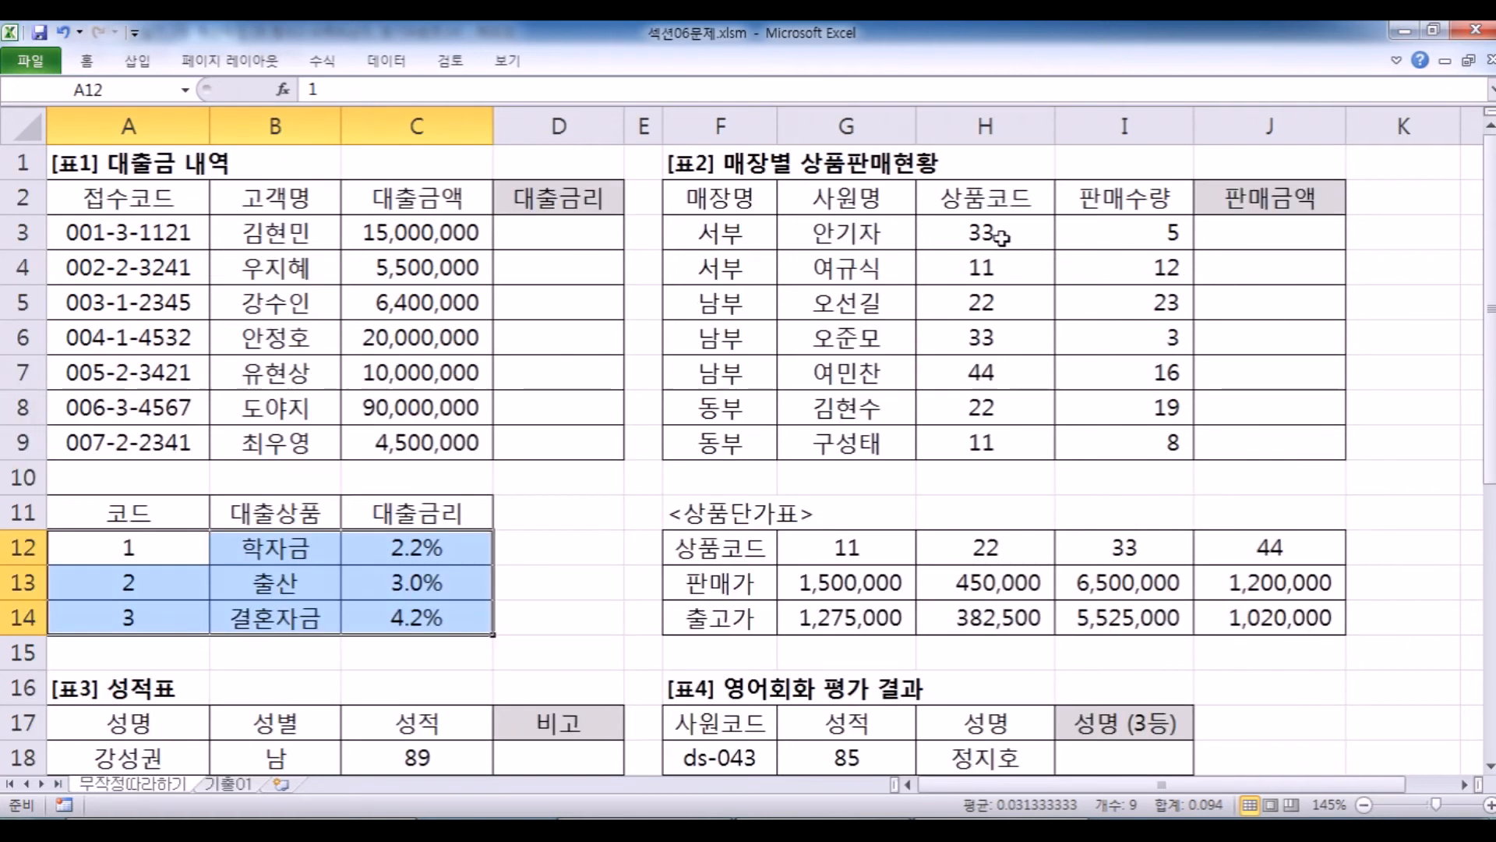
{"action": "left_click", "coordinate": [1001, 238]}
{"action": "scroll", "coordinate": [964, 377], "scroll_direction": "down", "scroll_amount": 1}
{"action": "mouse_move", "coordinate": [857, 458]}
{"action": "left_mouse_down"}
{"action": "mouse_move", "coordinate": [1270, 434]}
{"action": "mouse_move", "coordinate": [846, 447]}
{"action": "left_mouse_up"}
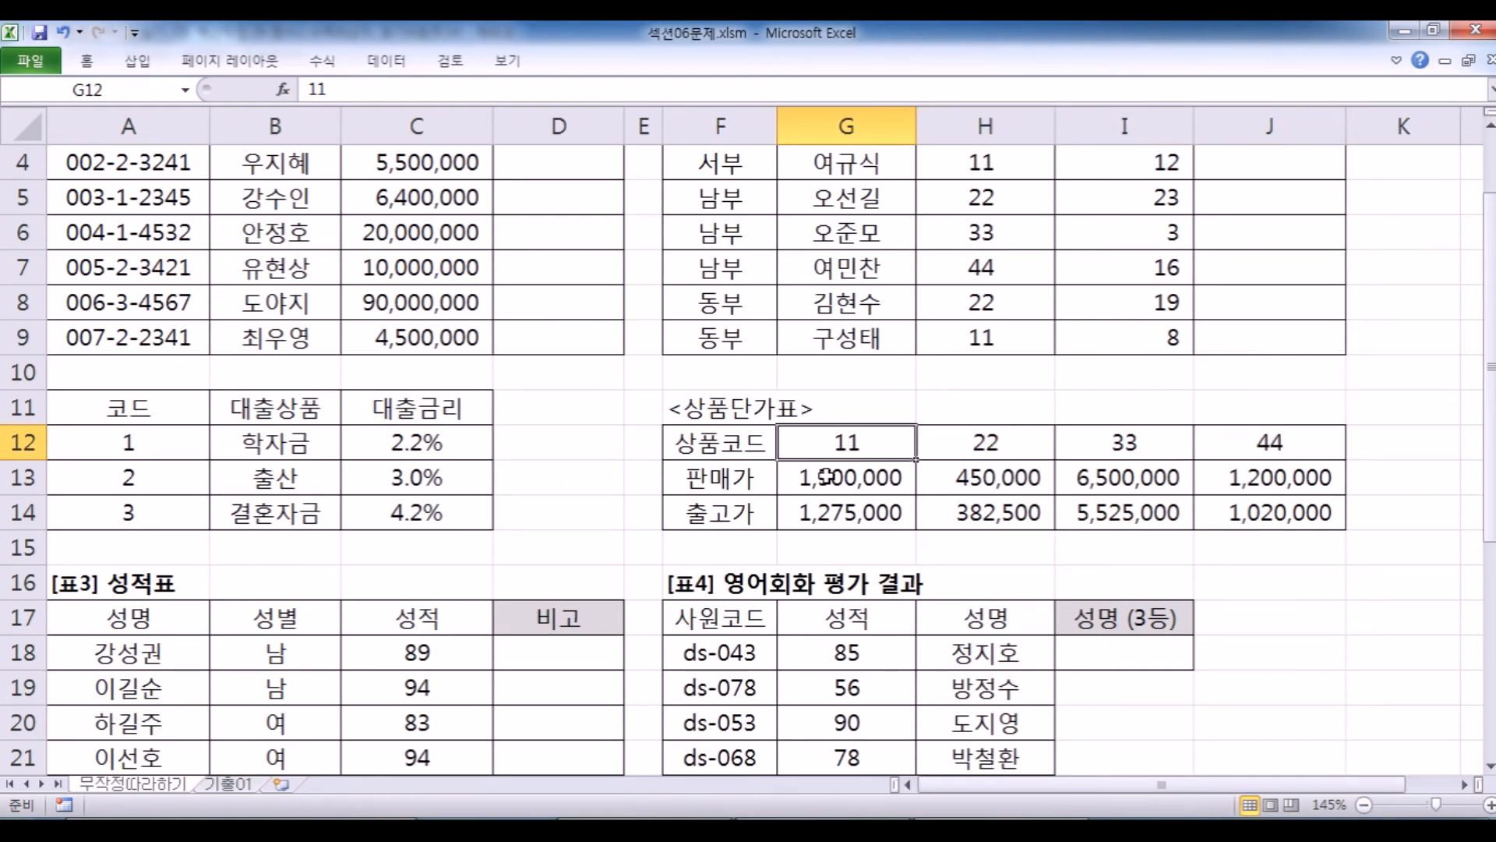
{"action": "left_click", "coordinate": [826, 477]}
{"action": "left_click", "coordinate": [820, 516]}
{"action": "left_click_drag", "start_coordinate": [821, 442], "coordinate": [1260, 435]}
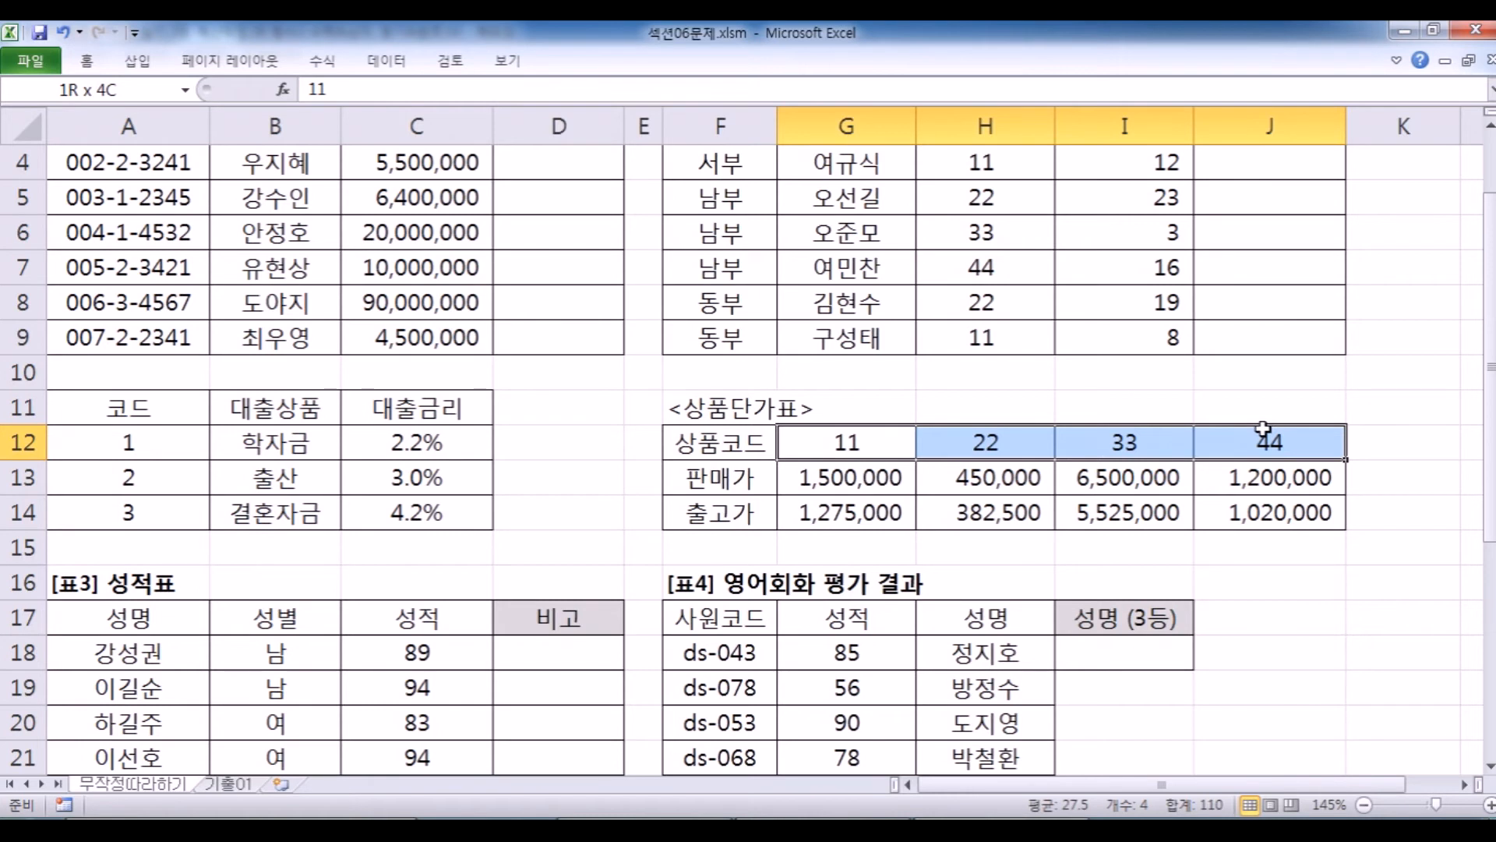
Open the 기출01 sheet and compare the horizontal 할인율표 in G10:I11 with the vertical 주년 values in F15:F21.
{"action": "scroll", "coordinate": [356, 403], "scroll_direction": "down", "scroll_amount": 4}
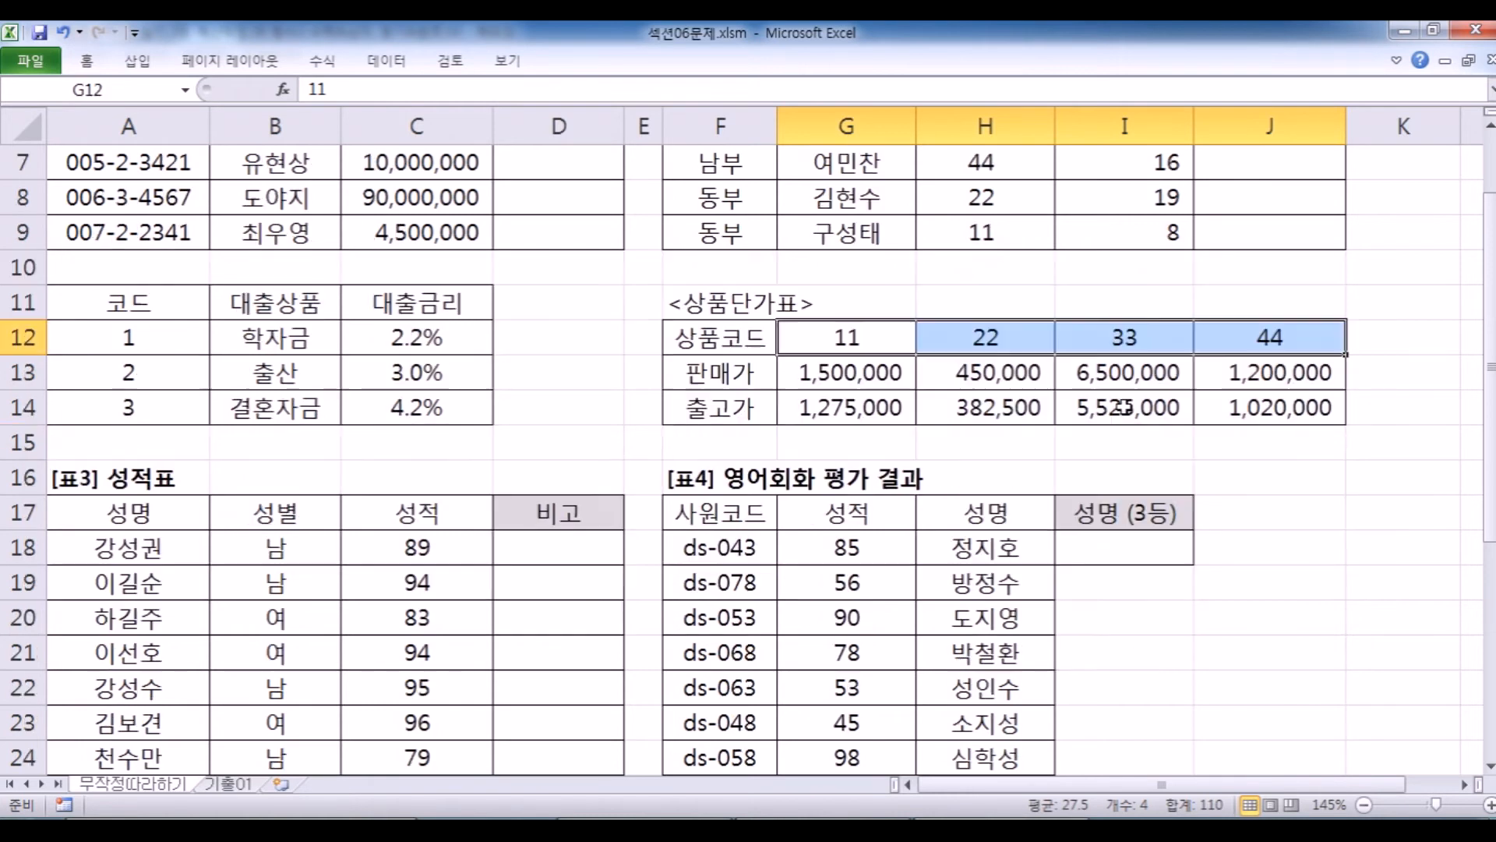
{"action": "scroll", "coordinate": [357, 403], "scroll_direction": "down", "scroll_amount": 1}
{"action": "scroll", "coordinate": [357, 407], "scroll_direction": "up", "scroll_amount": 1}
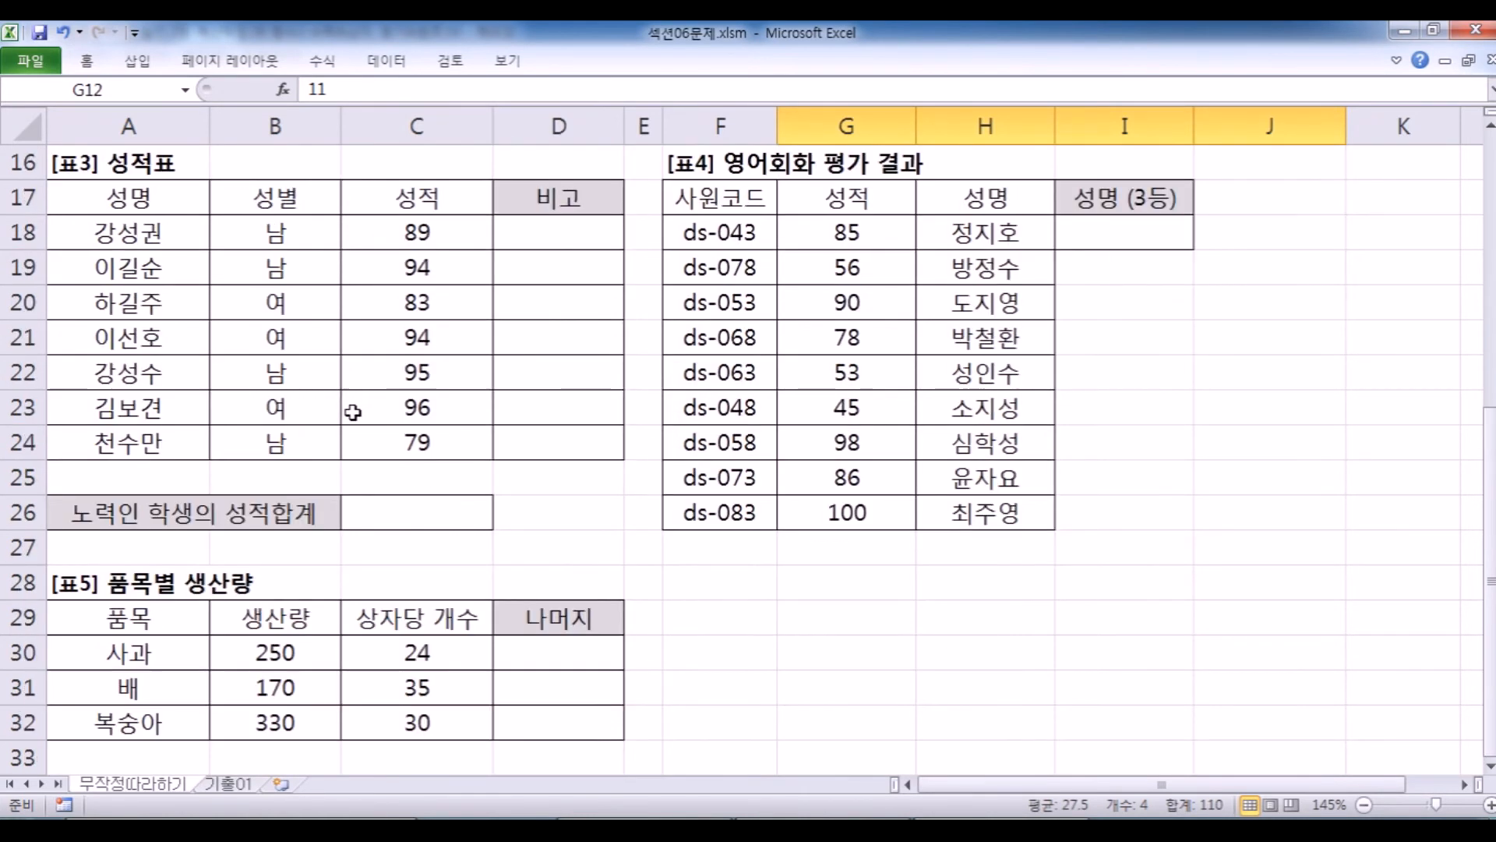
{"action": "scroll", "coordinate": [866, 292], "scroll_direction": "up", "scroll_amount": 1}
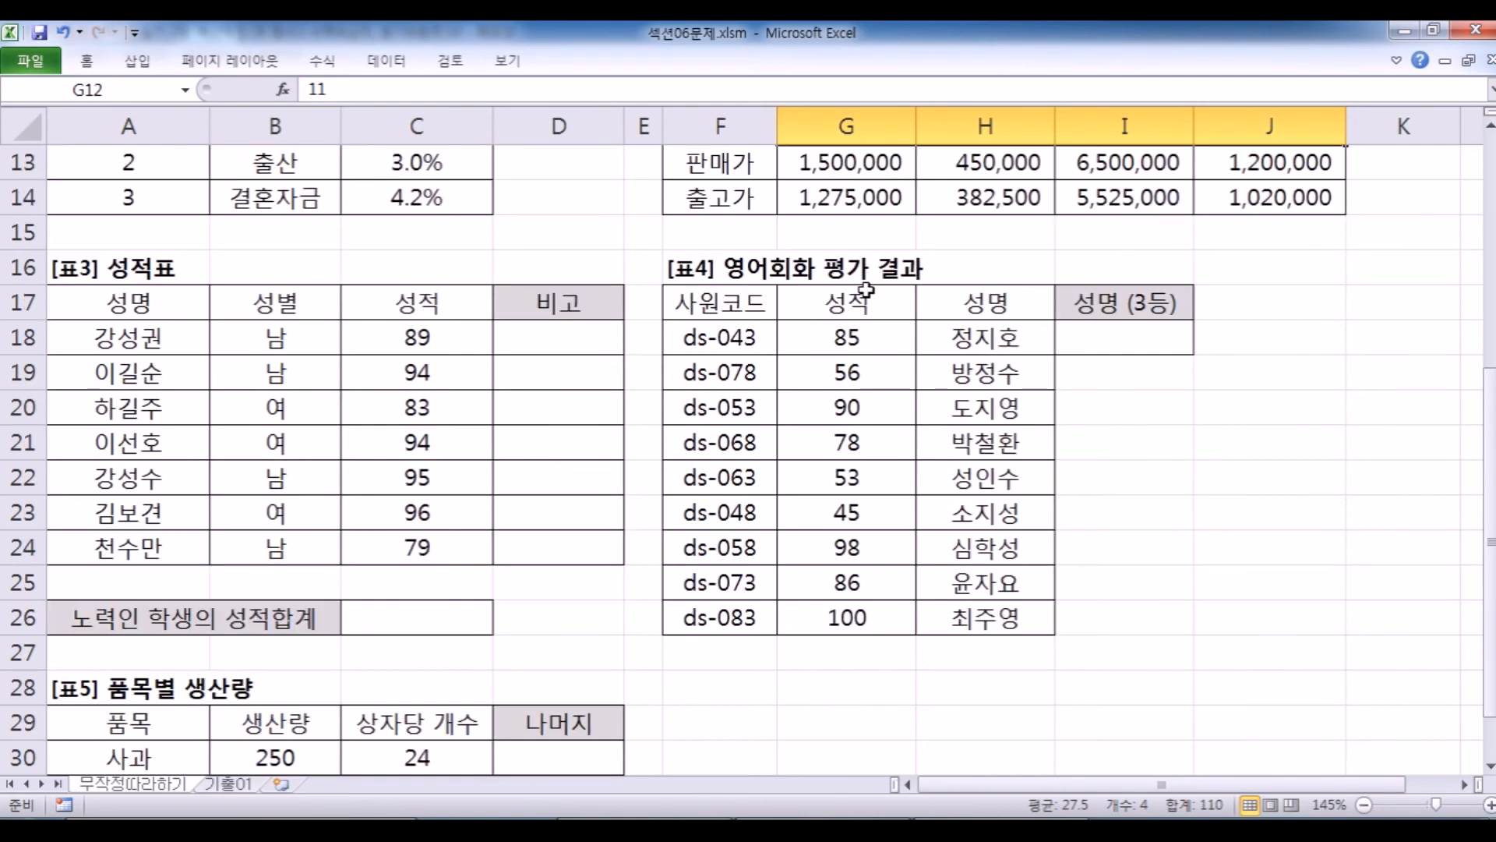
{"action": "left_click", "coordinate": [228, 783]}
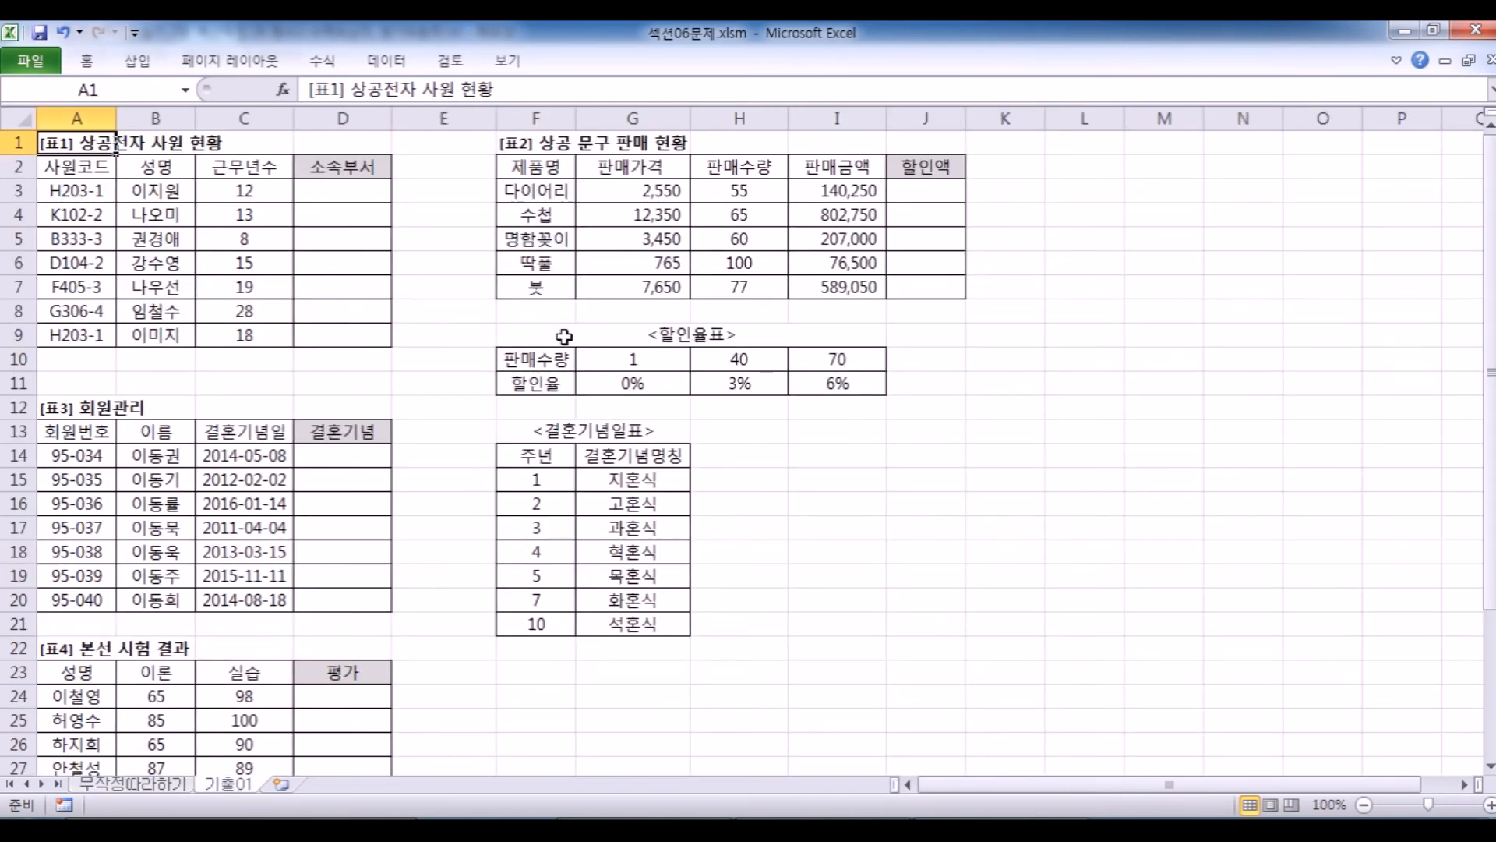
{"action": "left_click", "coordinate": [649, 361]}
{"action": "left_click_drag", "start_coordinate": [649, 361], "coordinate": [840, 363]}
{"action": "left_click", "coordinate": [556, 479]}
{"action": "left_click_drag", "start_coordinate": [556, 480], "coordinate": [541, 622]}
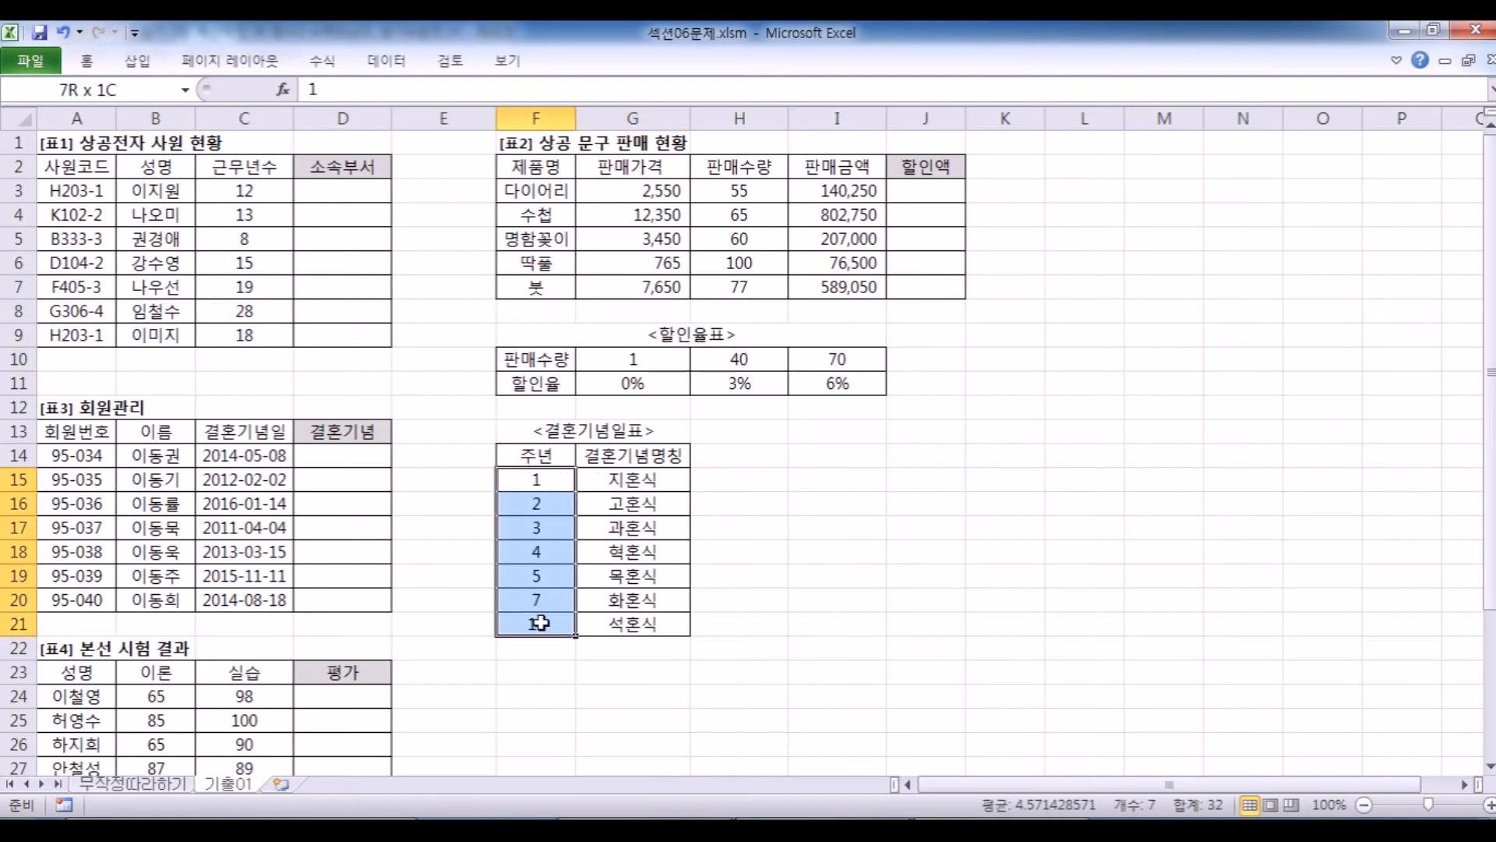
{"action": "left_click_drag", "start_coordinate": [550, 484], "coordinate": [539, 613]}
{"action": "left_click_drag", "start_coordinate": [633, 355], "coordinate": [864, 381]}
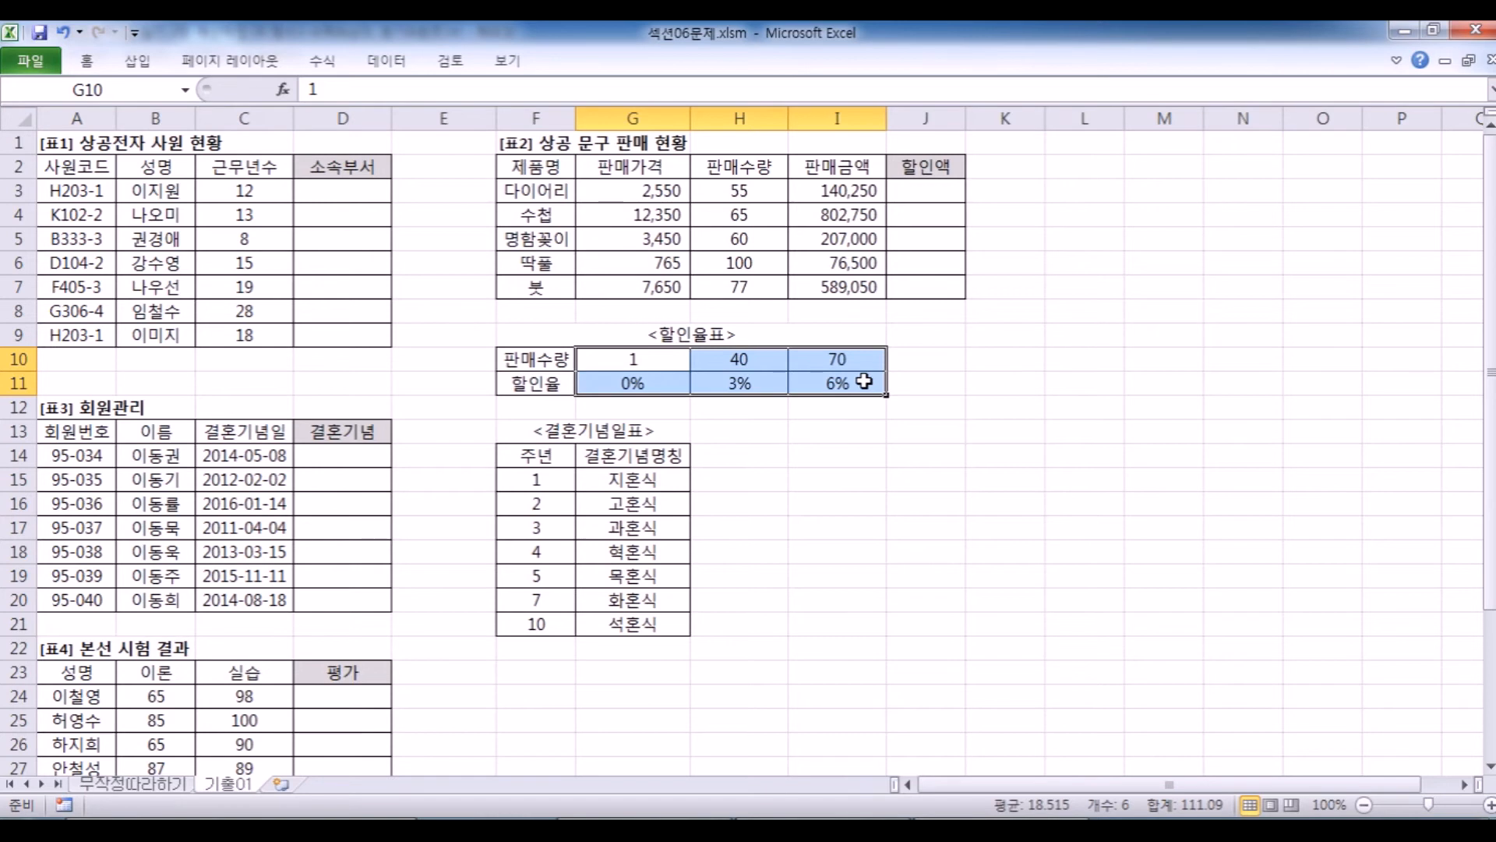
Examine the horizontal 할인율표 range G10:I11, and return to the 무작정따라하기 sheet.
{"action": "left_click", "coordinate": [441, 327]}
{"action": "left_click_drag", "start_coordinate": [619, 355], "coordinate": [814, 392]}
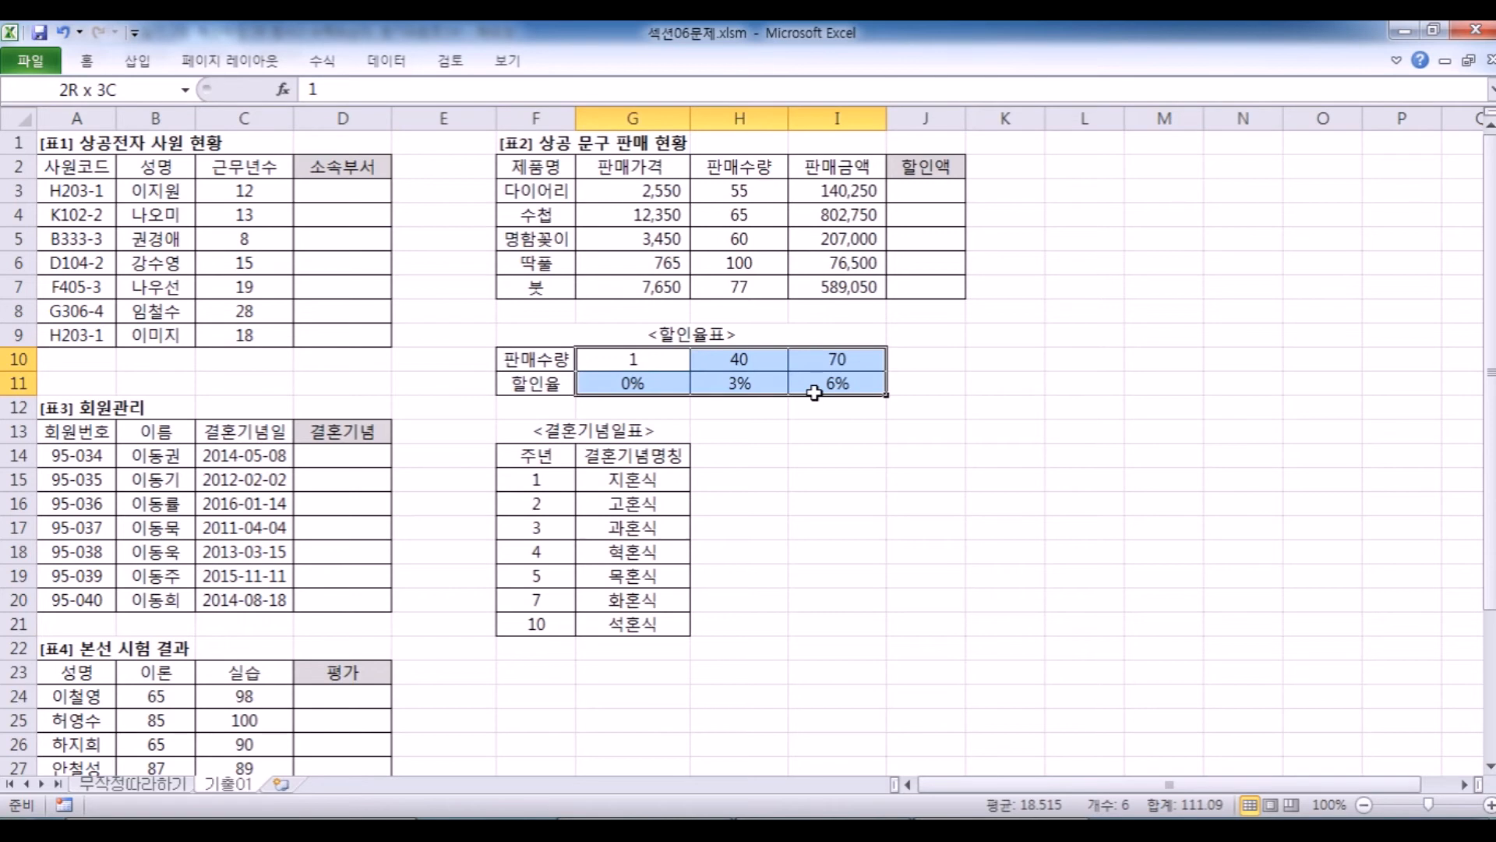
{"action": "left_click", "coordinate": [733, 366]}
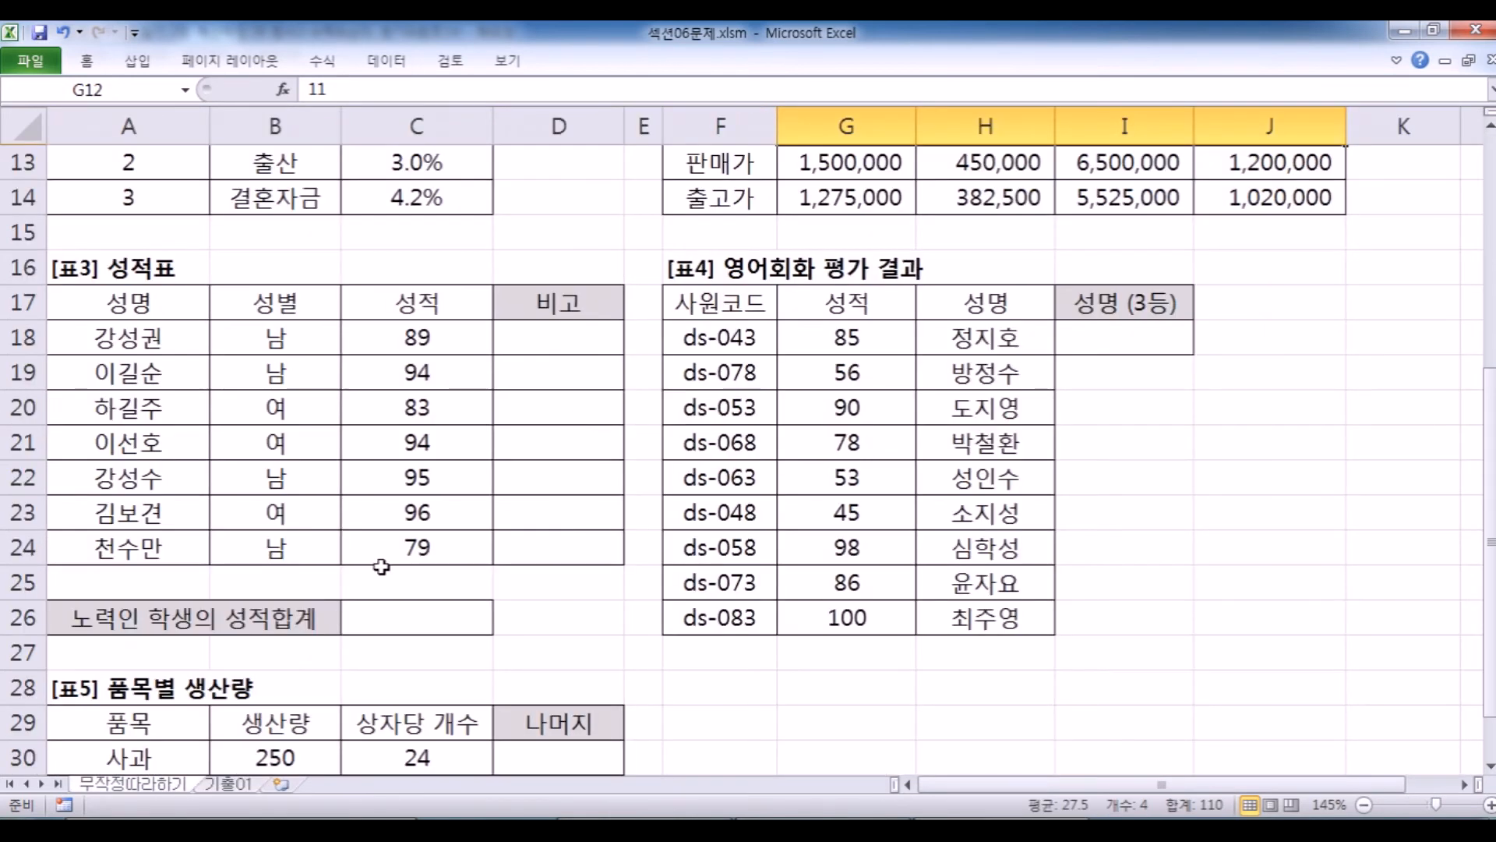
{"action": "left_click", "coordinate": [536, 347]}
{"action": "type", "text": "="}
{"action": "key", "text": "Escape"}
Start a VLOOKUP formula in the first 대출금리 cell, D3, of 표1.
{"action": "scroll", "coordinate": [571, 387], "scroll_direction": "up", "scroll_amount": 4}
{"action": "left_click", "coordinate": [534, 224]}
{"action": "type", "text": "-"}
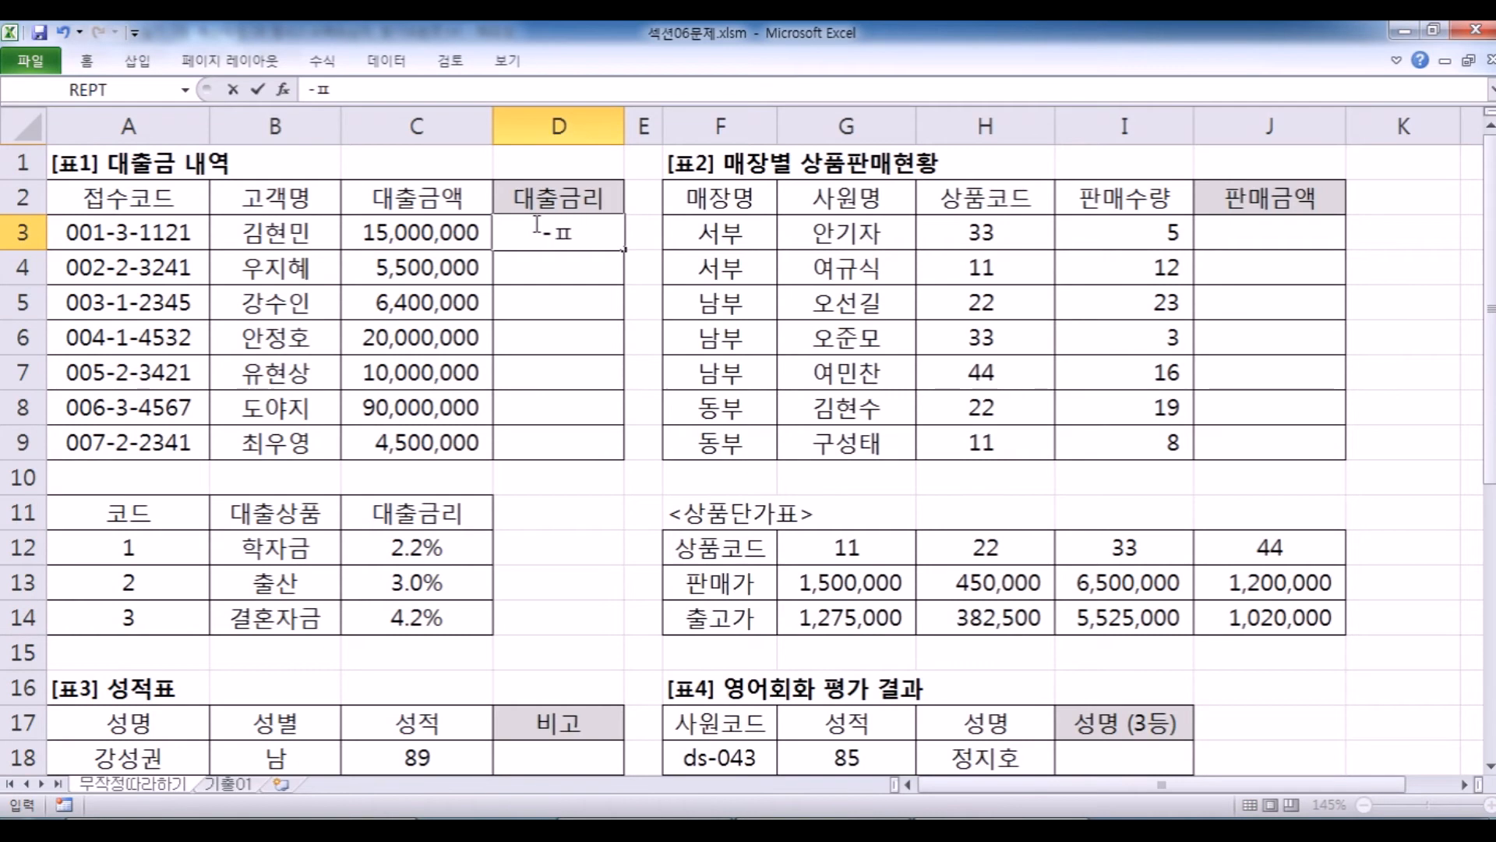
{"action": "type", "text": "VL"}
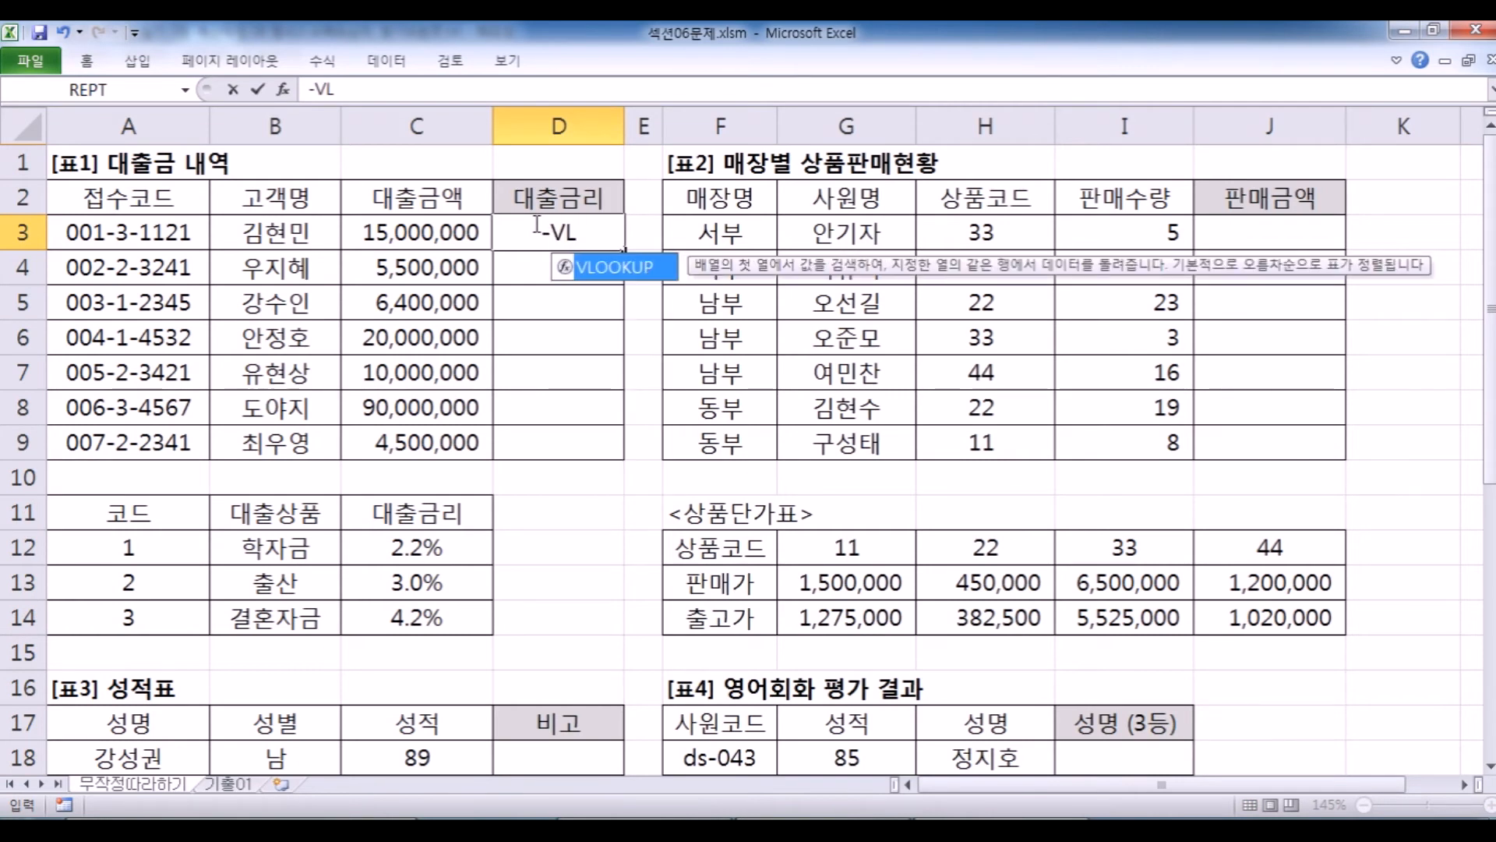
{"action": "key", "text": "Escape"}
{"action": "type", "text": "=VL"}
{"action": "key", "text": "Escape"}
{"action": "key", "text": "Escape"}
{"action": "type", "text": "=VL"}
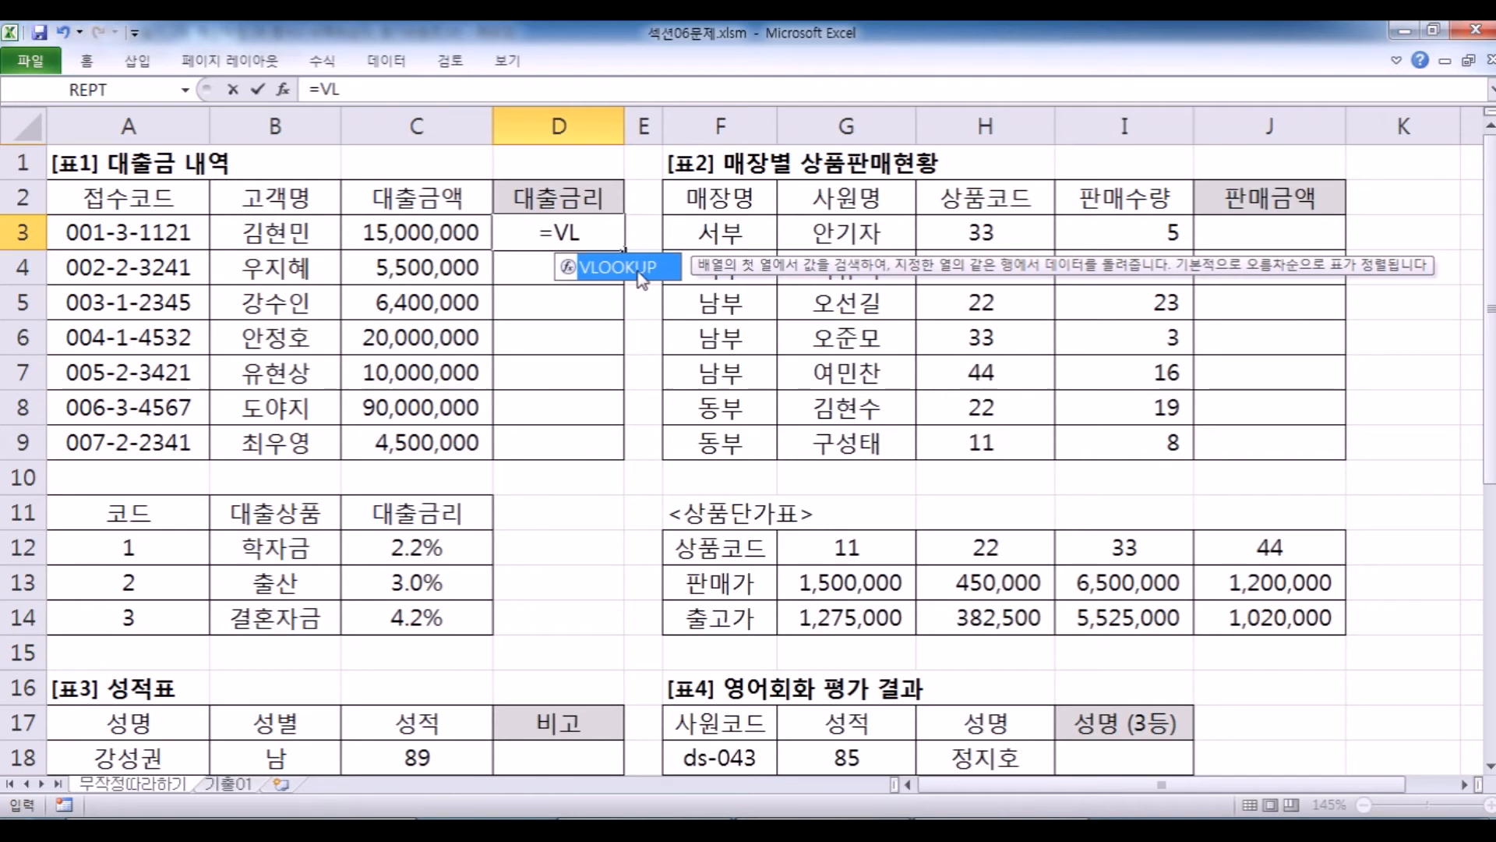
{"action": "type", "text": "OOKUP"}
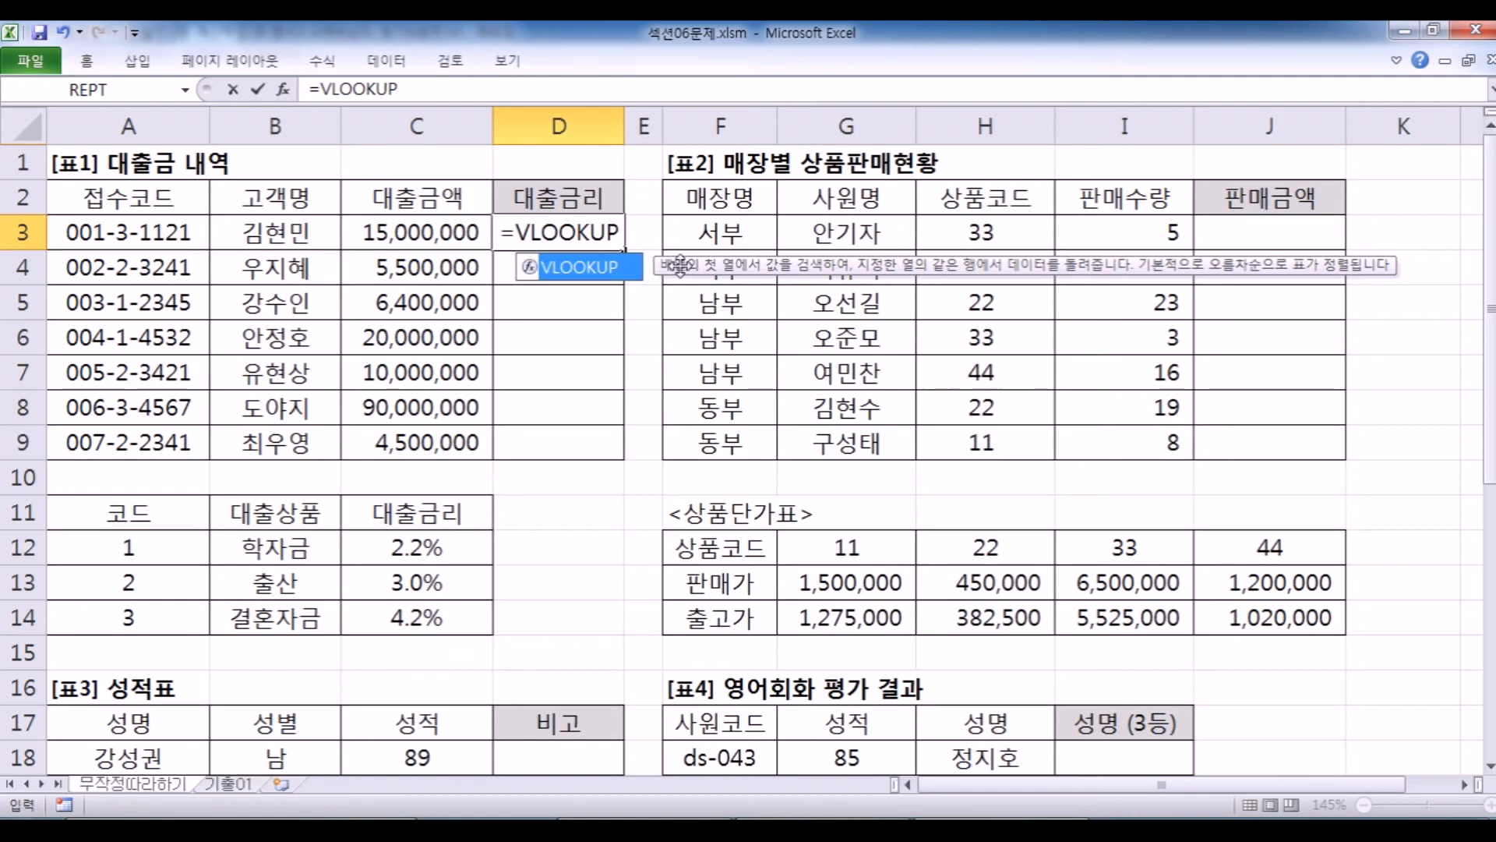
Examine the loan lookup range A12:C14 and its vertical code column A12:A14.
{"action": "scroll", "coordinate": [361, 363], "scroll_direction": "down", "scroll_amount": 2}
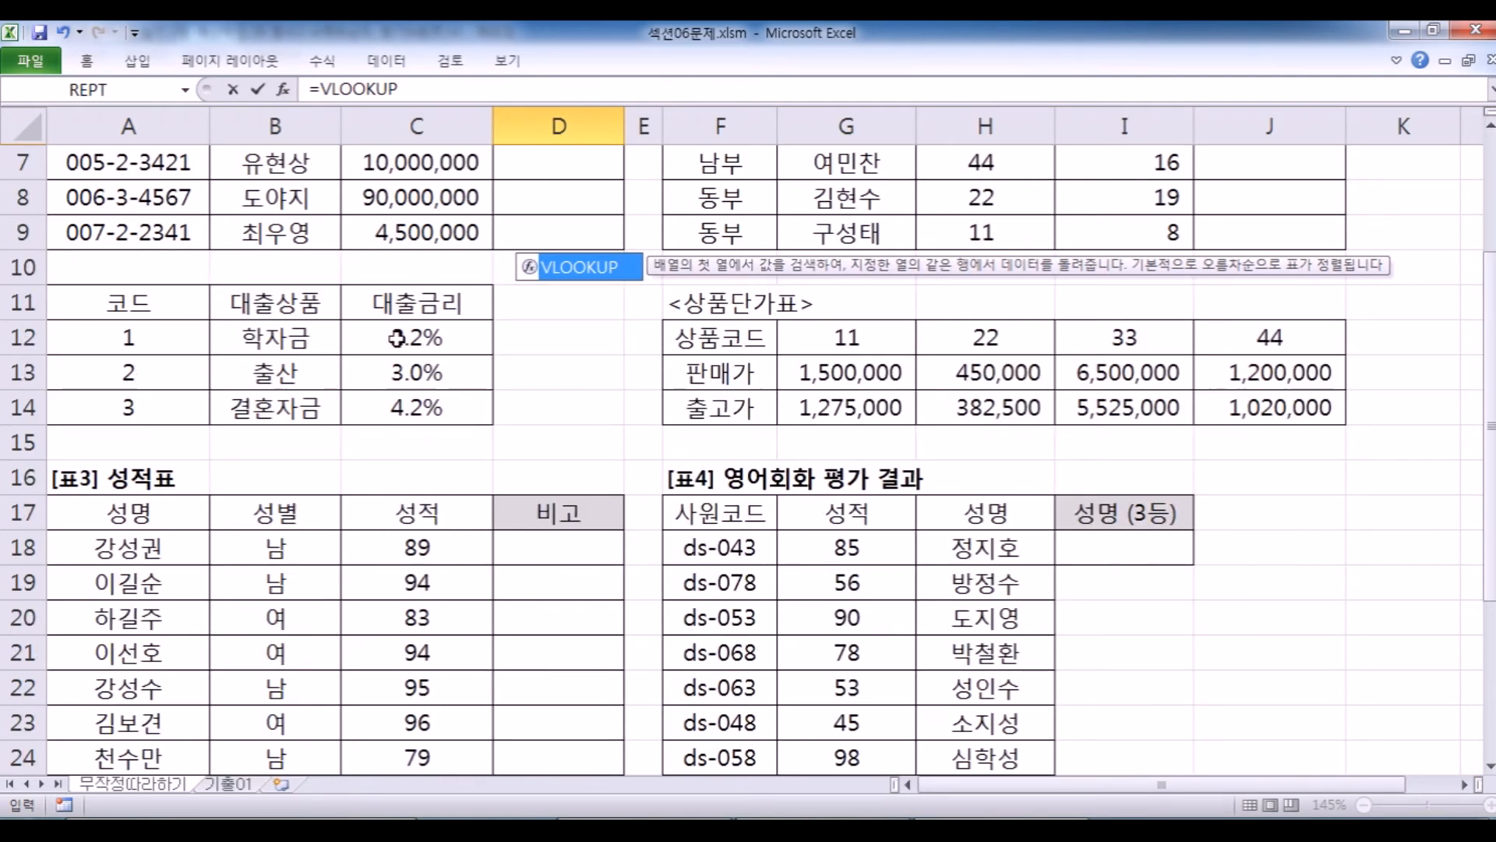
{"action": "left_click_drag", "start_coordinate": [142, 343], "coordinate": [432, 407]}
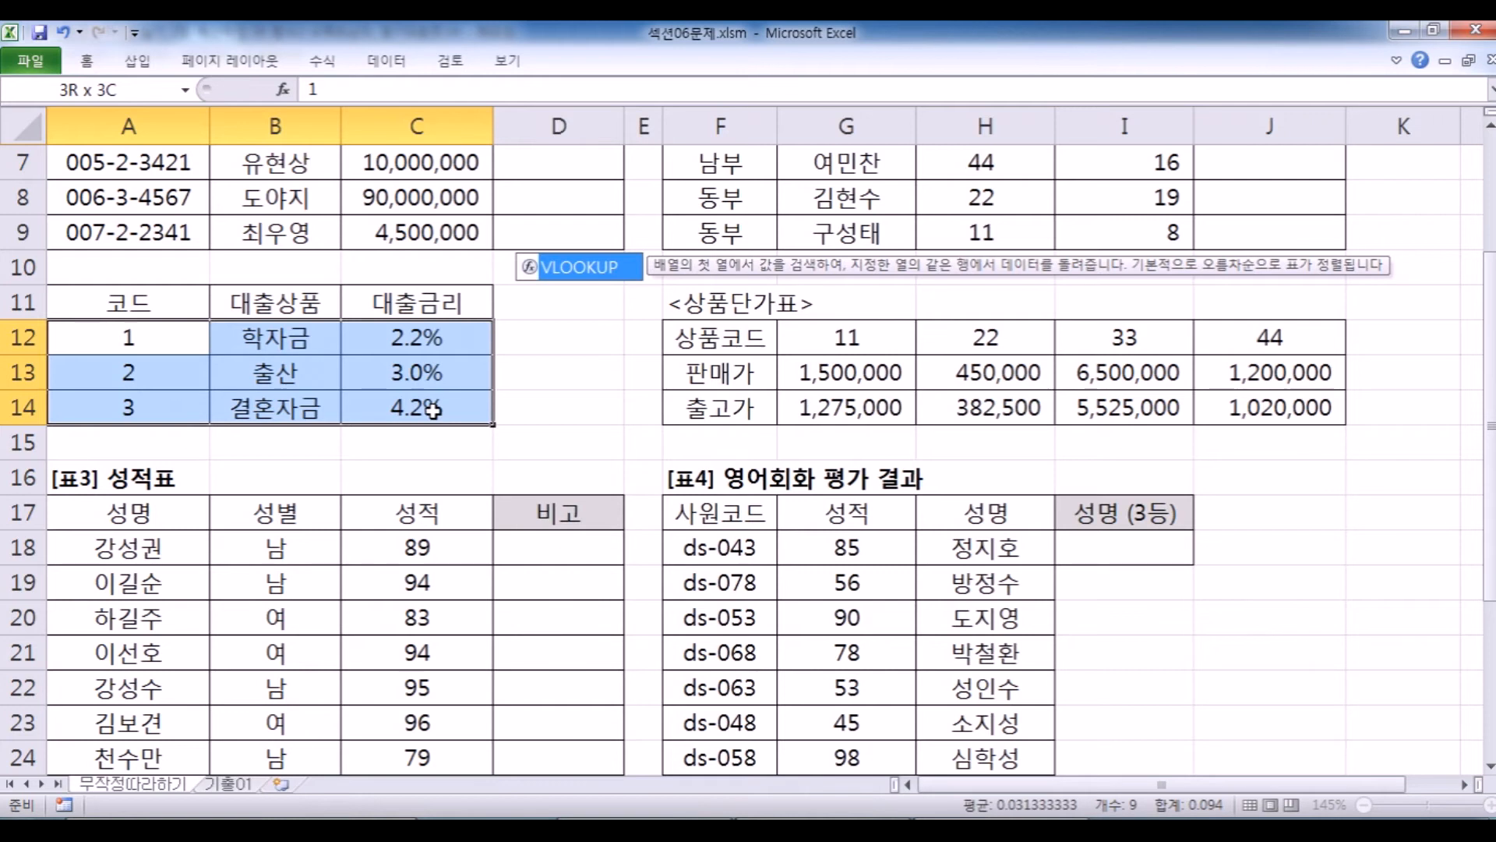
{"action": "left_click_drag", "start_coordinate": [433, 408], "coordinate": [143, 418]}
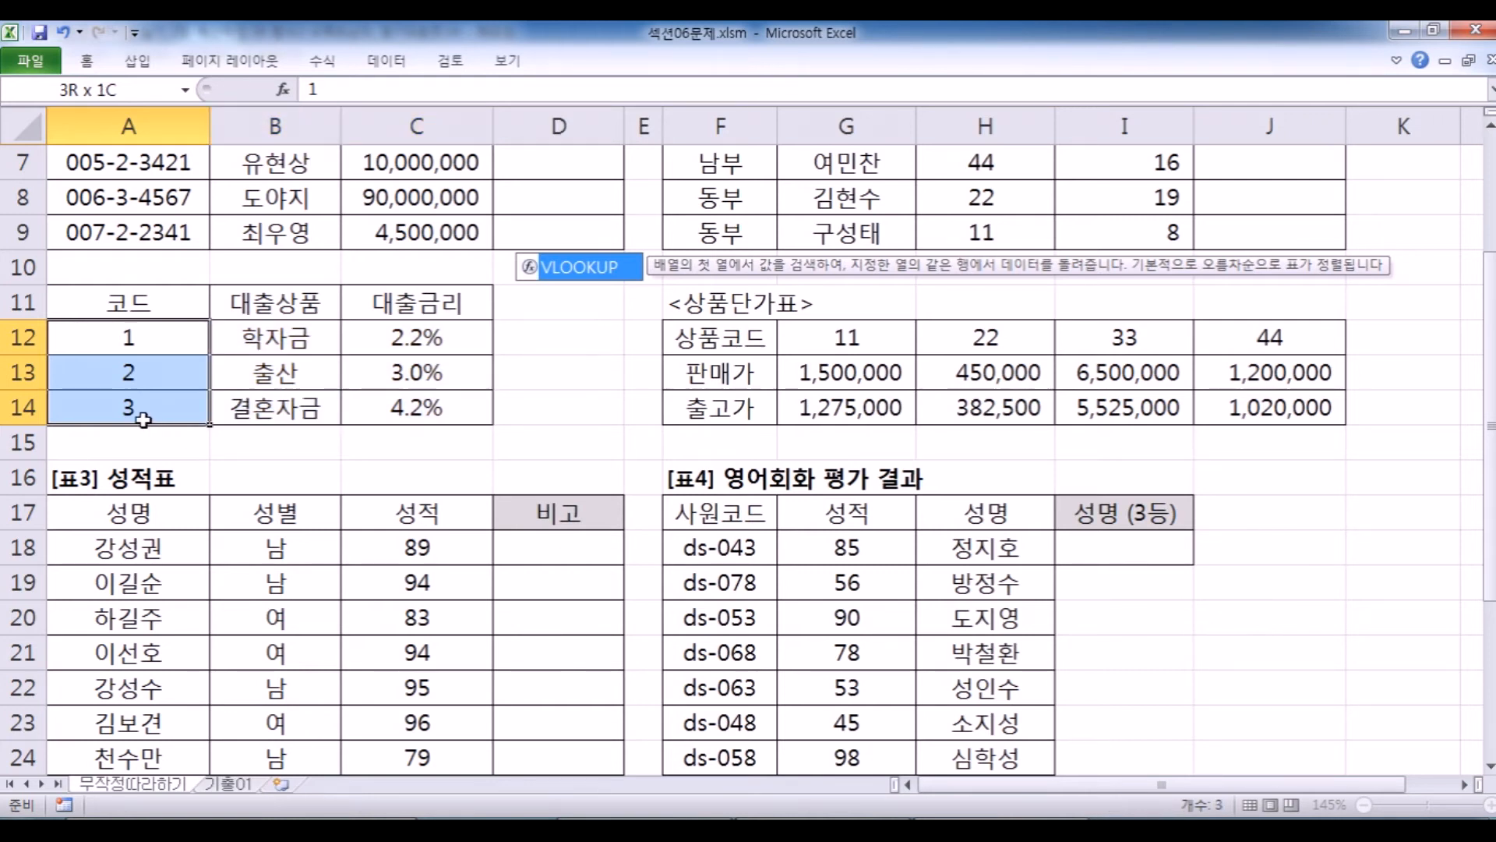
Reopen the VLOOKUP formula in D3 and add its opening parenthesis.
{"action": "scroll", "coordinate": [526, 238], "scroll_direction": "up", "scroll_amount": 2}
{"action": "left_click", "coordinate": [620, 234]}
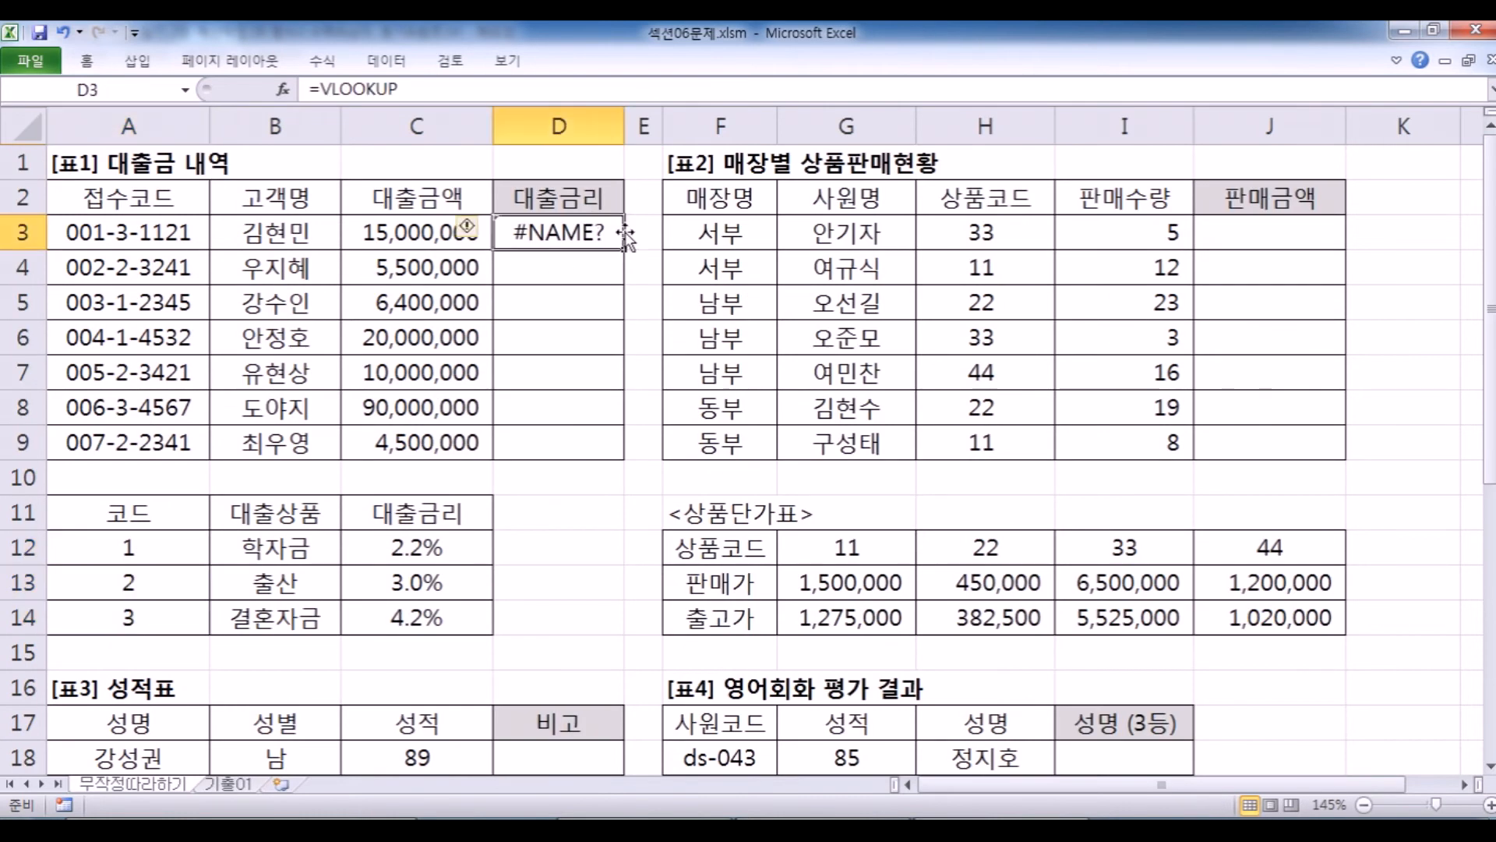
{"action": "key", "text": "F2"}
{"action": "key", "text": "BackSpace"}
{"action": "type", "text": "P"}
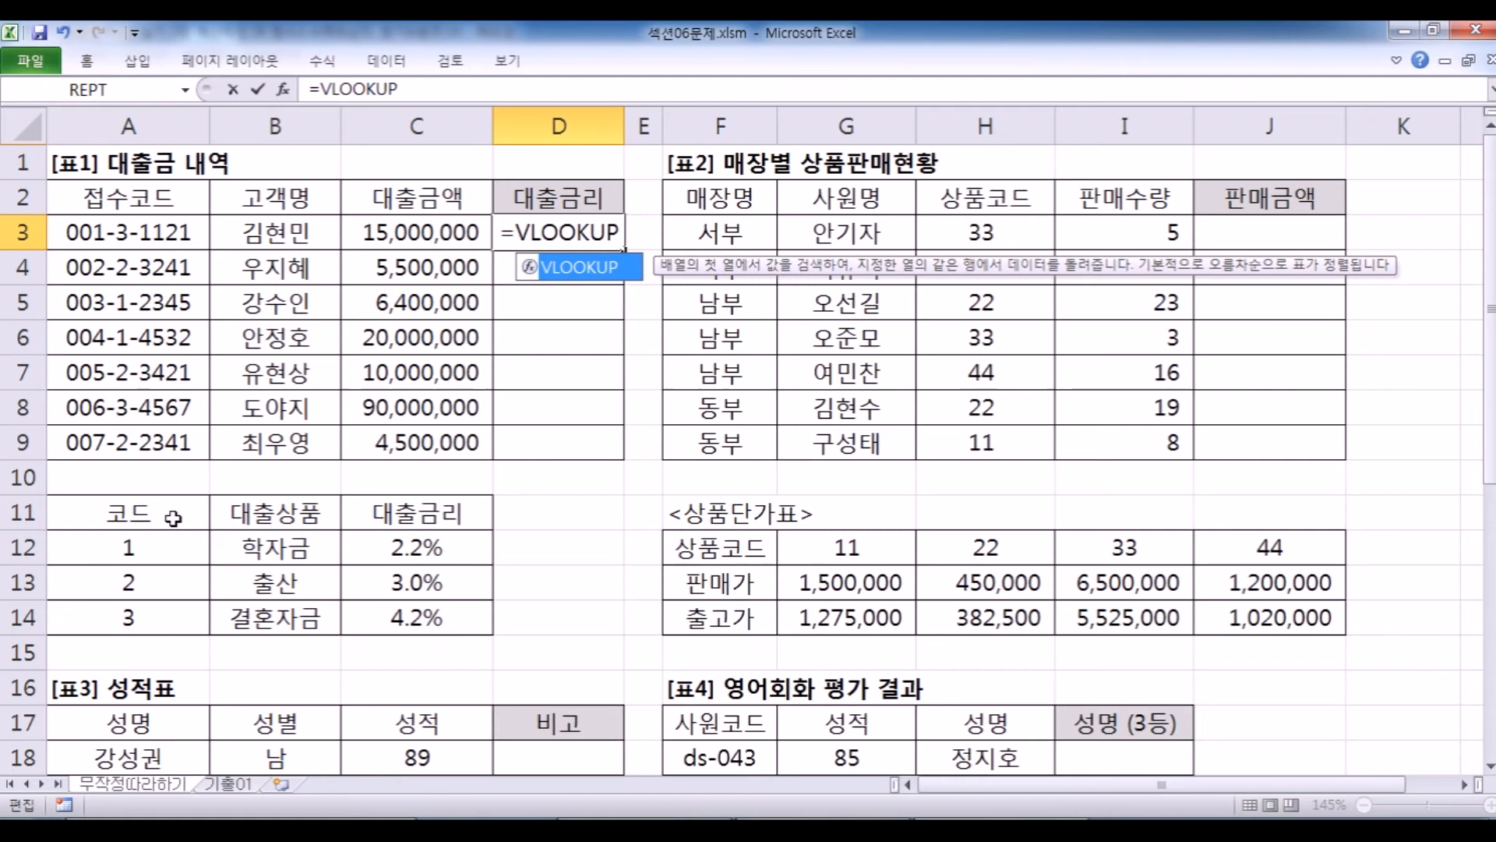
{"action": "scroll", "coordinate": [156, 519], "scroll_direction": "down", "scroll_amount": 1}
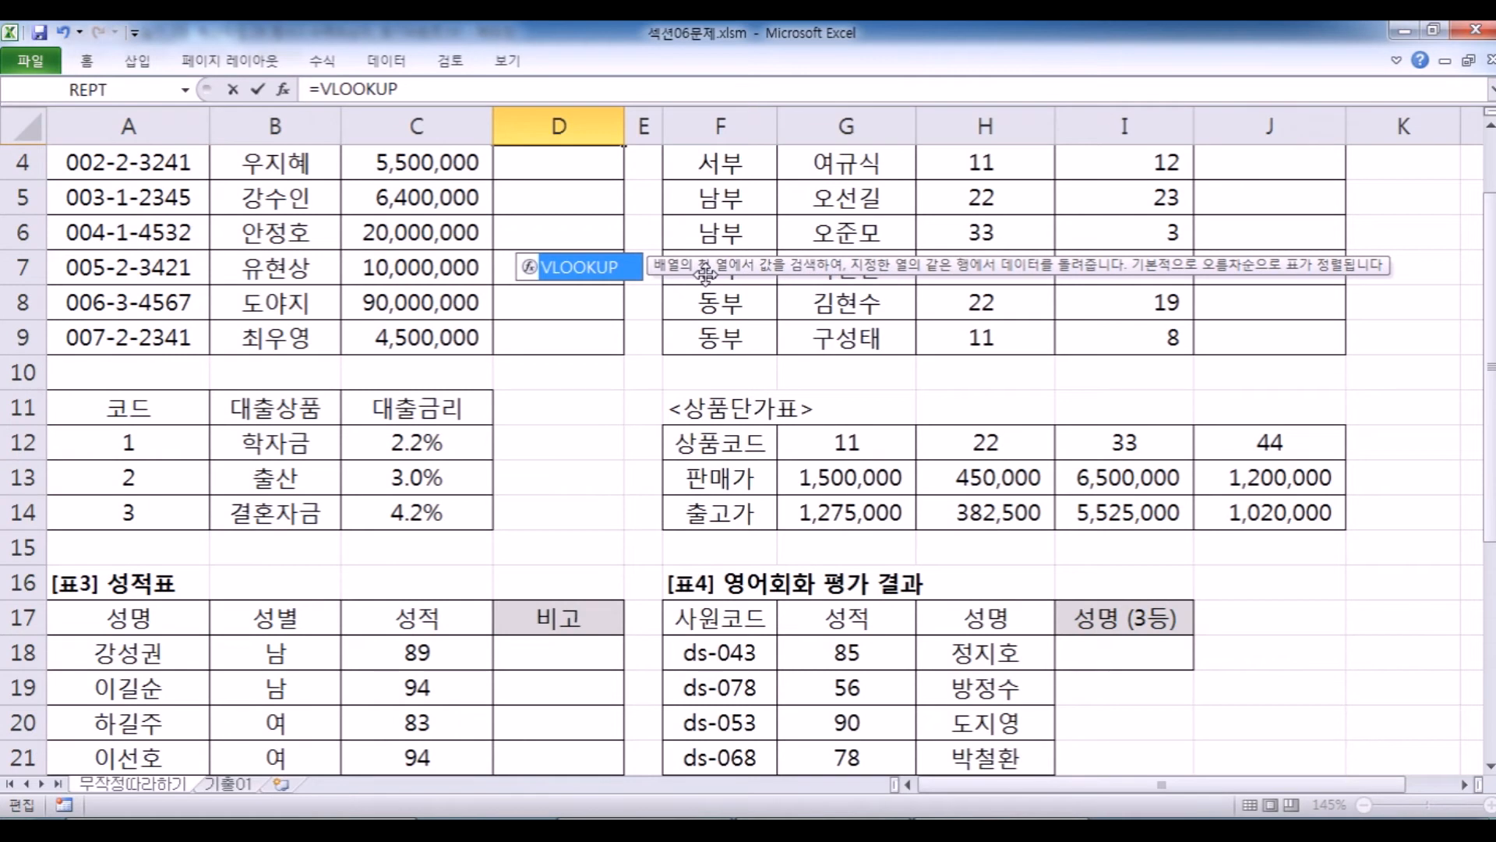
{"action": "scroll", "coordinate": [154, 445], "scroll_direction": "up", "scroll_amount": 1}
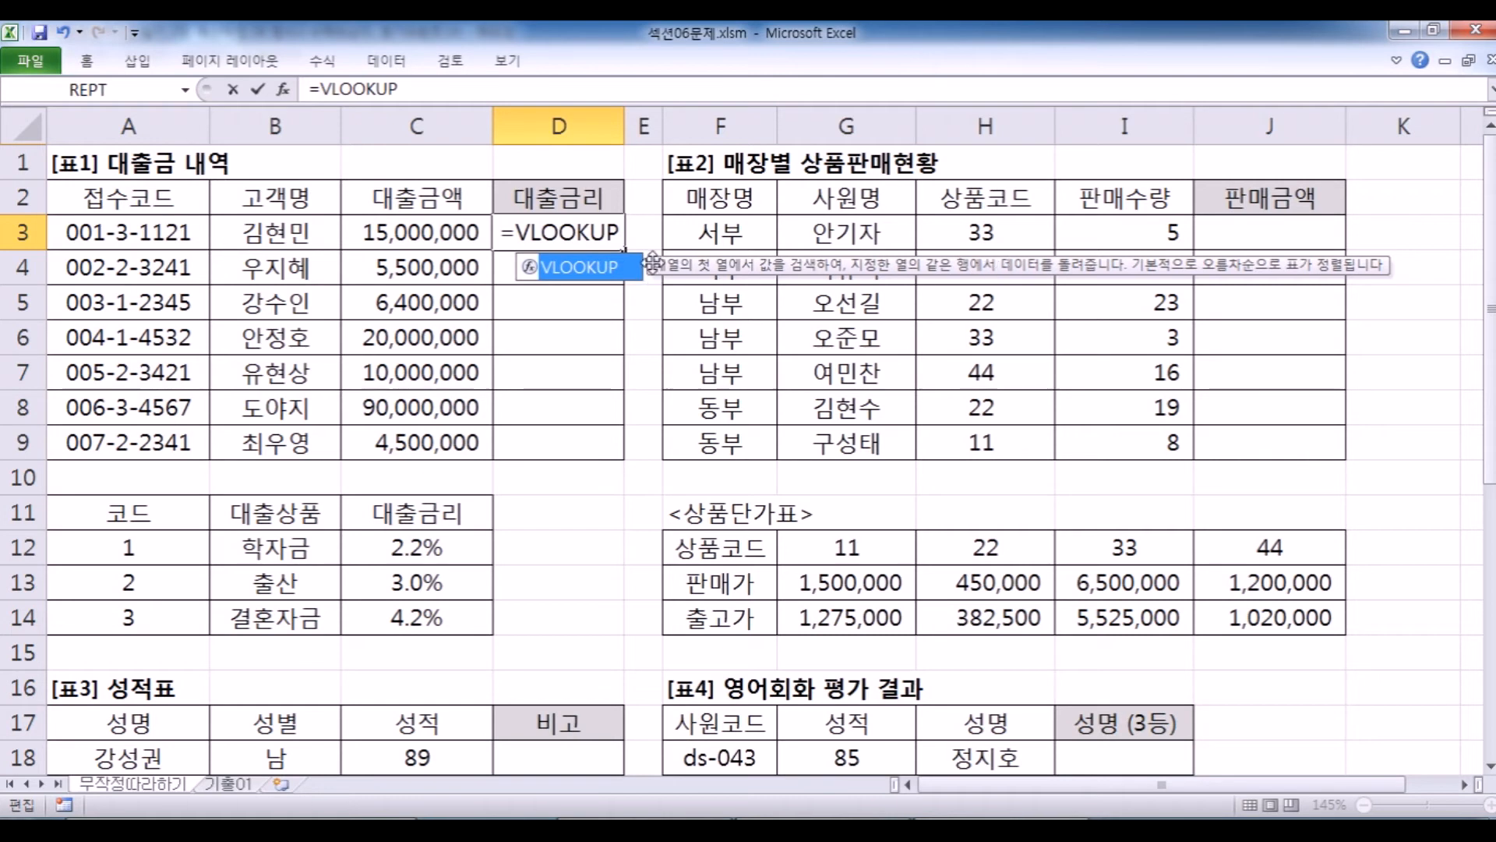
{"action": "type", "text": "("}
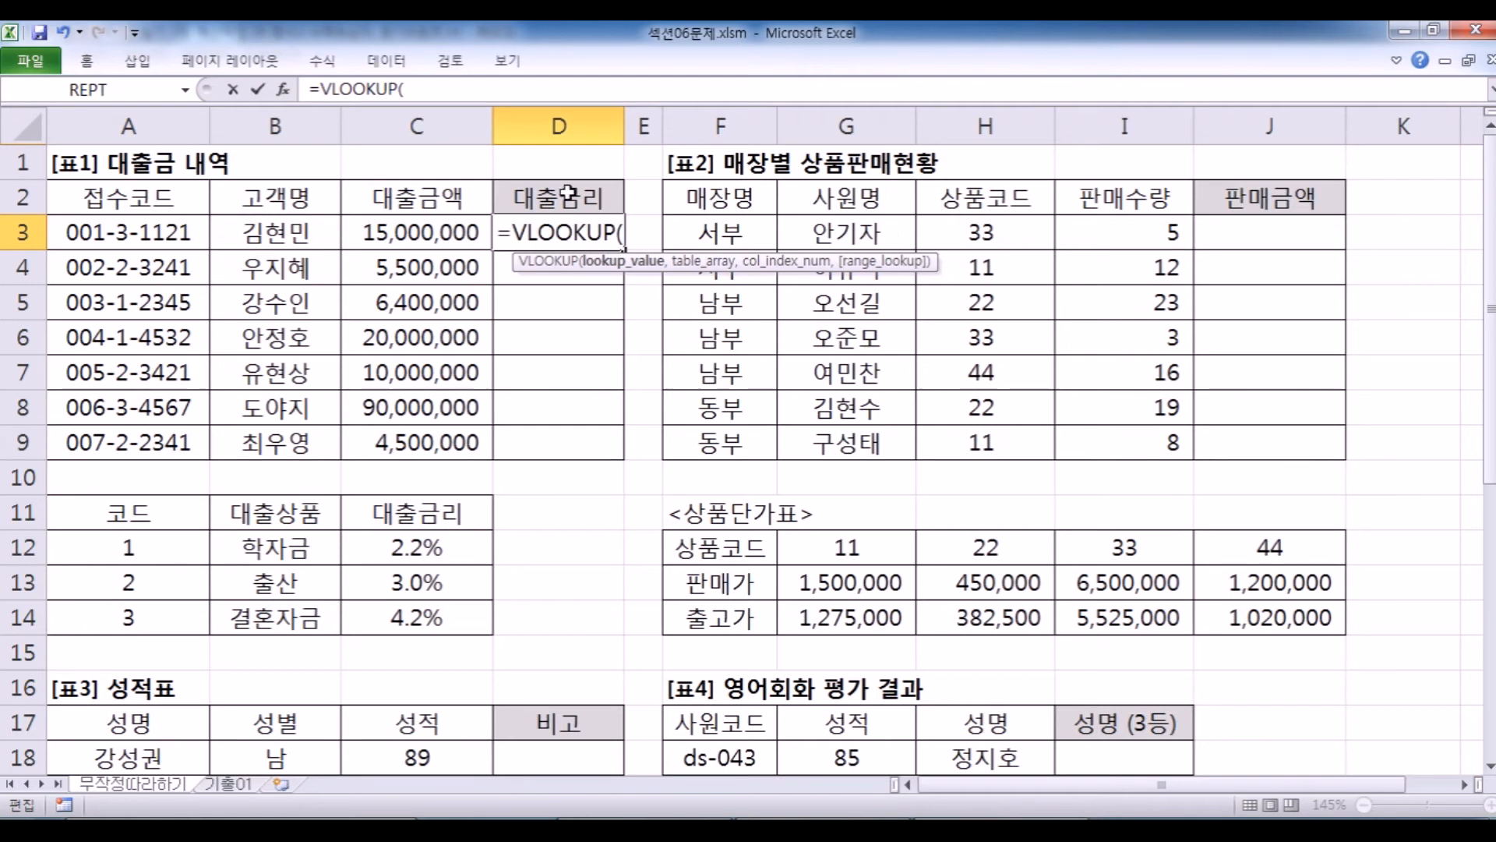
Try to open the function arguments for the VLOOKUP formula, and clear cell D3.
{"action": "left_click", "coordinate": [285, 92]}
{"action": "left_click_drag", "start_coordinate": [668, 187], "coordinate": [676, 304]}
{"action": "key", "text": "Return"}
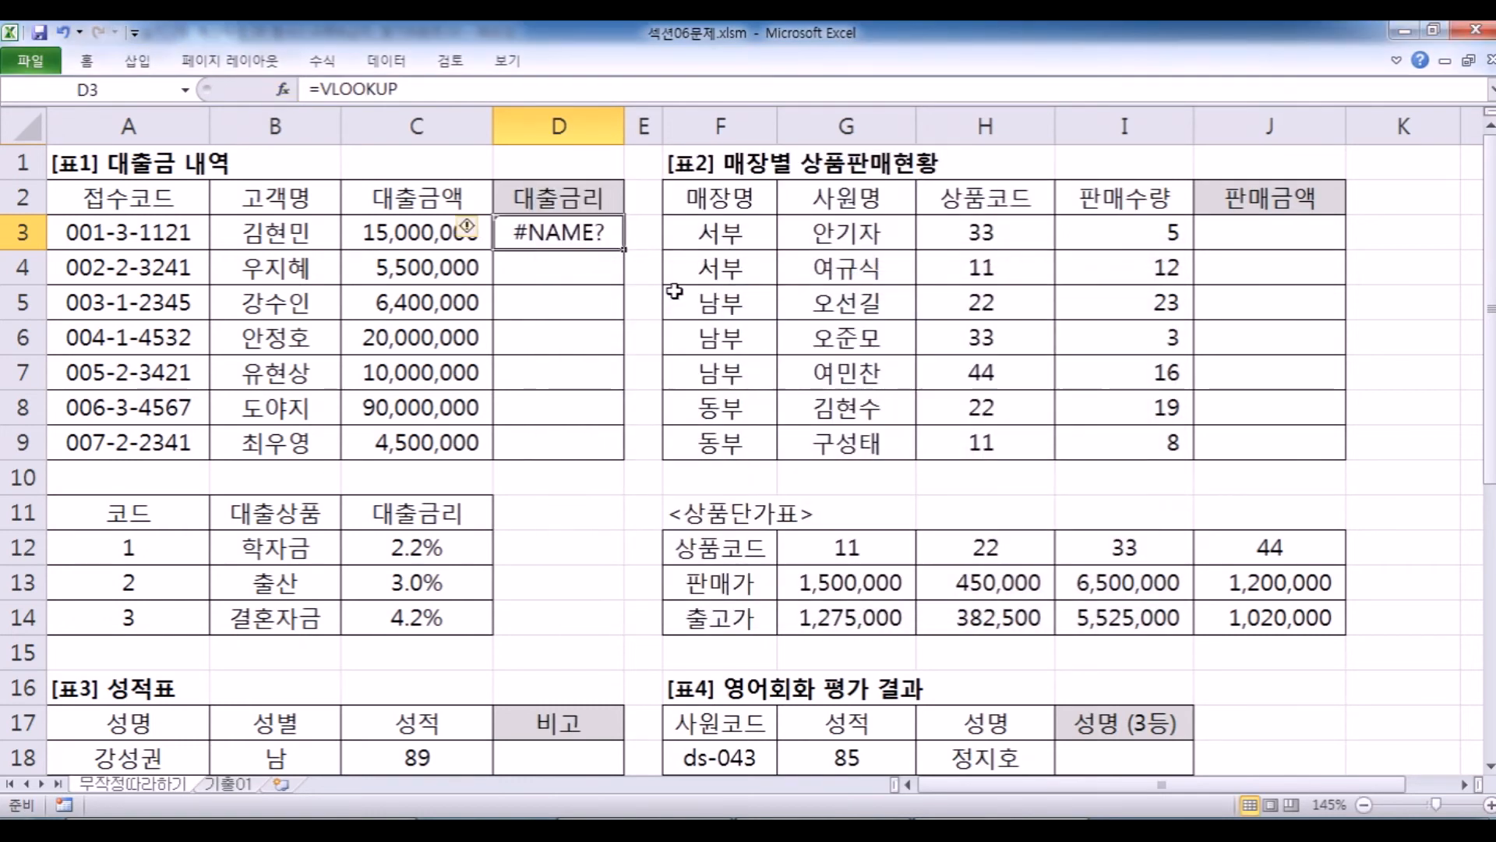
{"action": "key", "text": "Delete"}
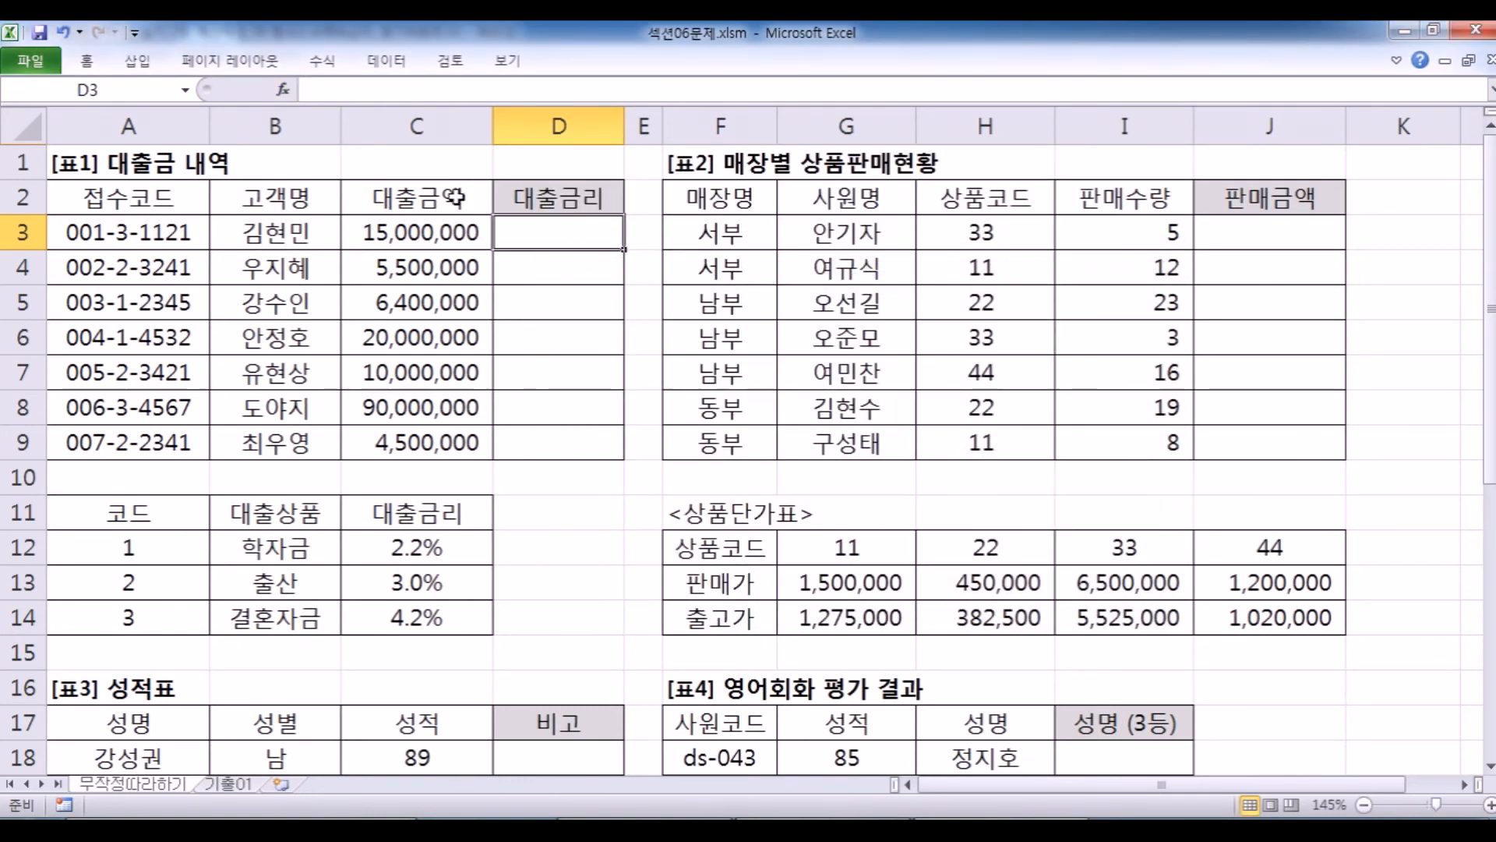
{"action": "left_click", "coordinate": [285, 89]}
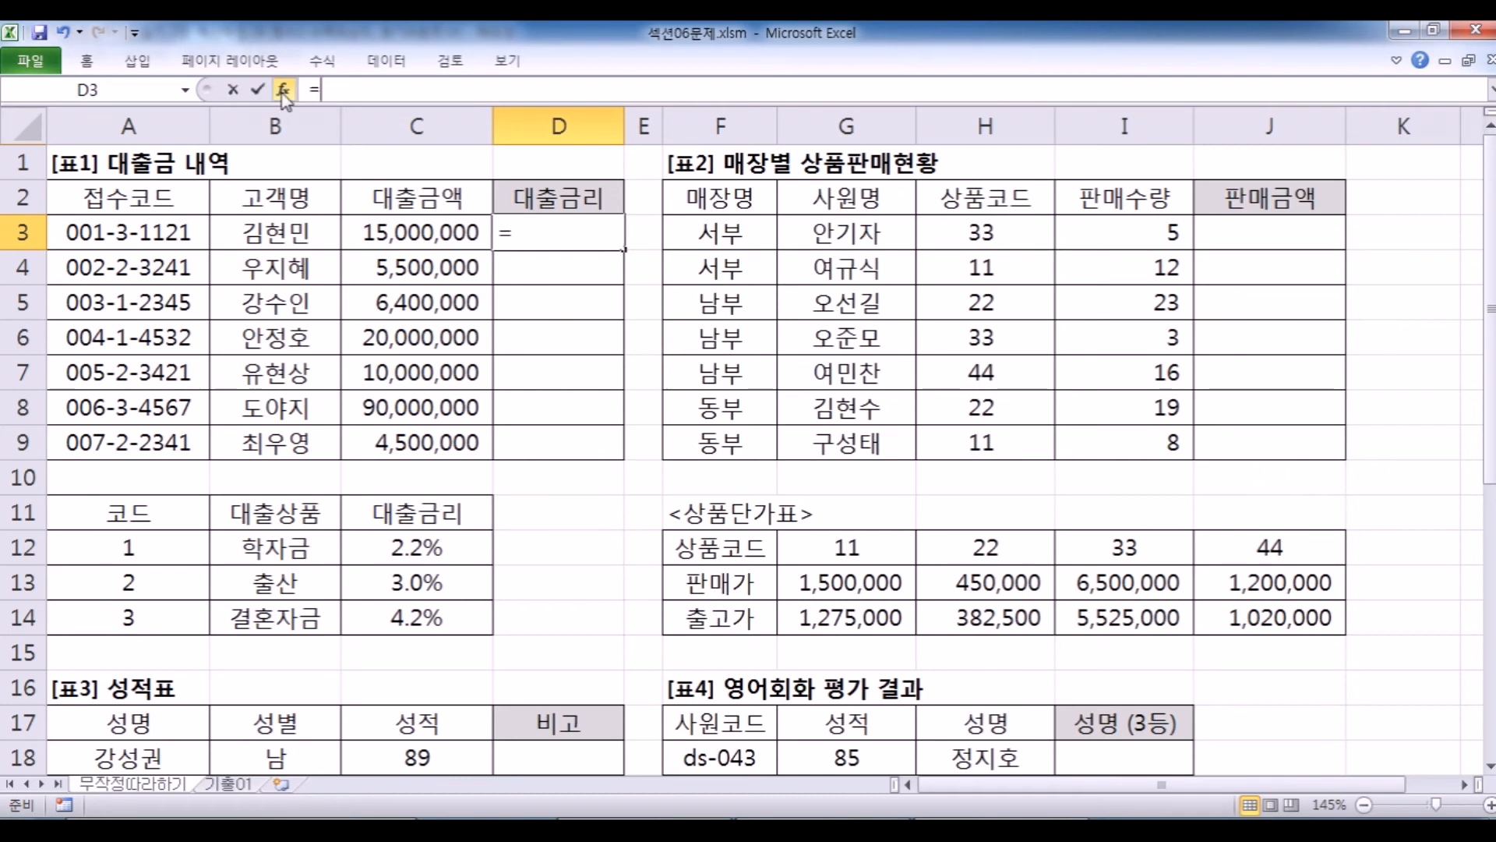
{"action": "left_click", "coordinate": [670, 471]}
{"action": "scroll", "coordinate": [671, 476], "scroll_direction": "down", "scroll_amount": 1}
{"action": "scroll", "coordinate": [671, 477], "scroll_direction": "up", "scroll_amount": 1}
{"action": "key", "text": "Escape"}
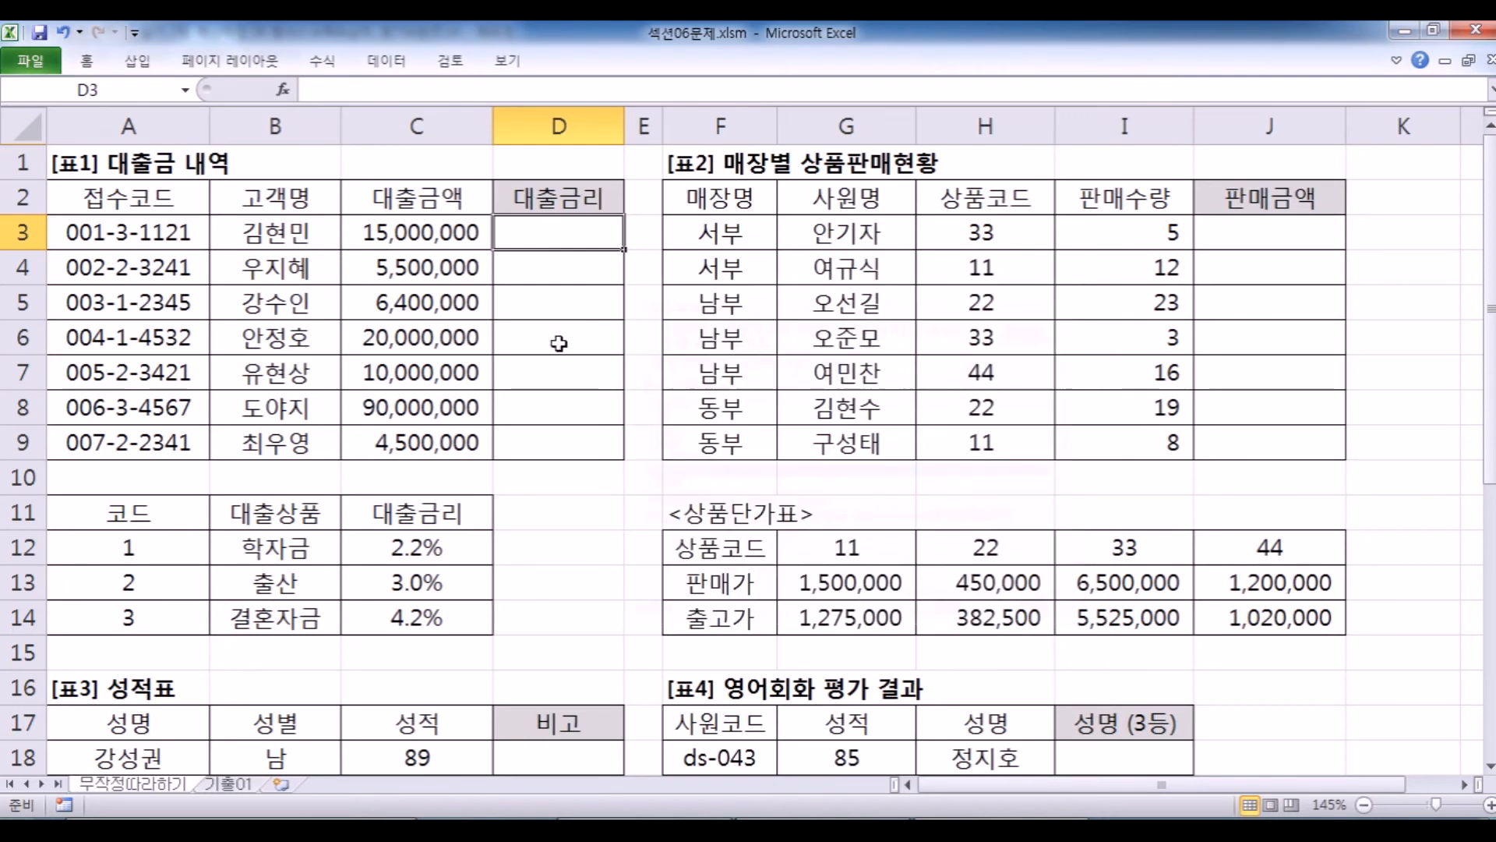
Start the formula =VLOOKUP( in D3 and open its function arguments, keeping the loan tables uncovered.
{"action": "type", "text": "=VLOOKUP("}
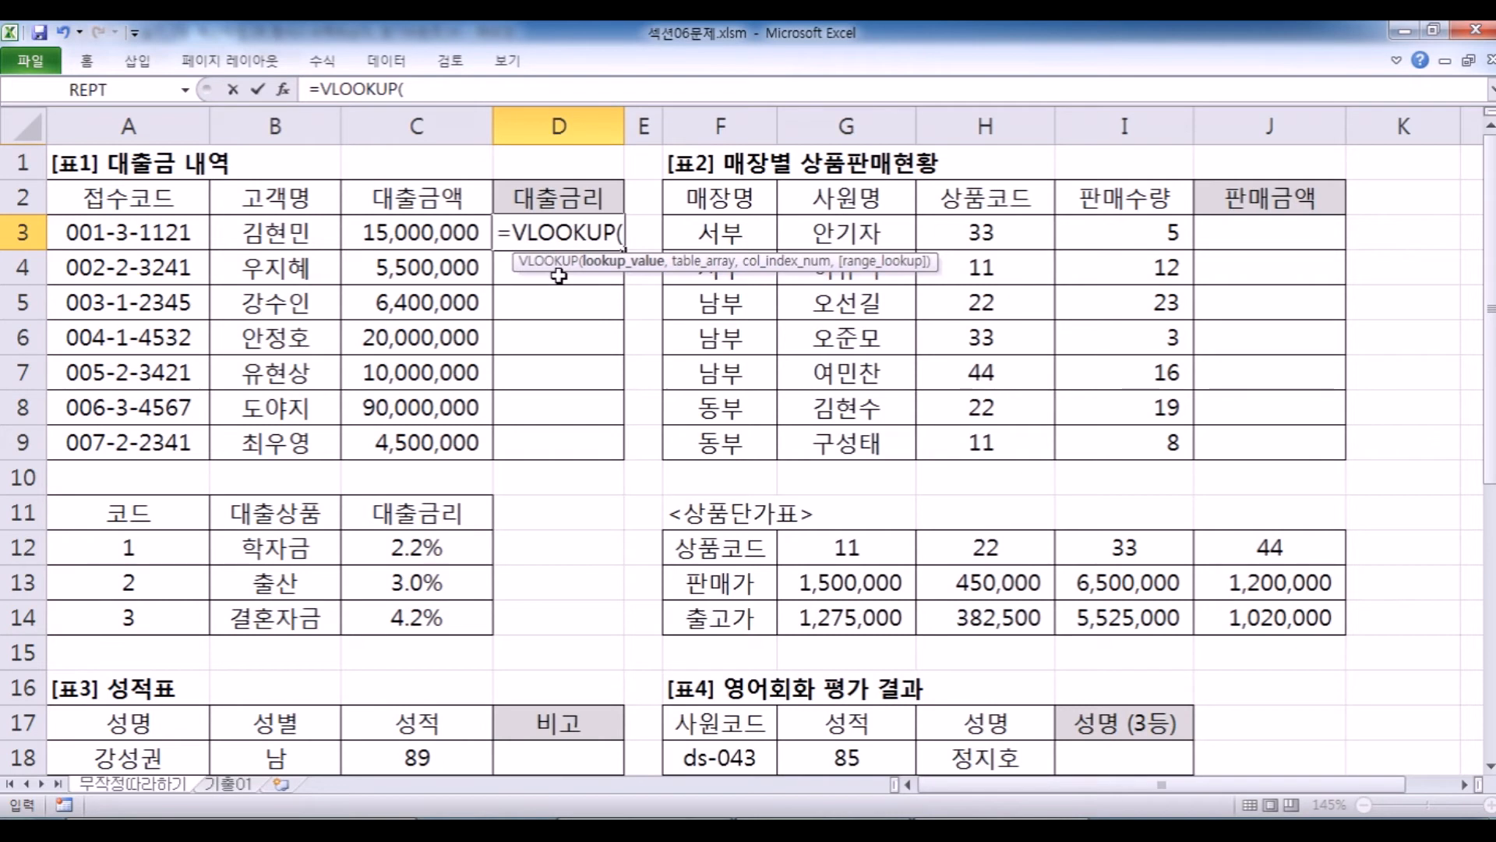
{"action": "left_click", "coordinate": [283, 88]}
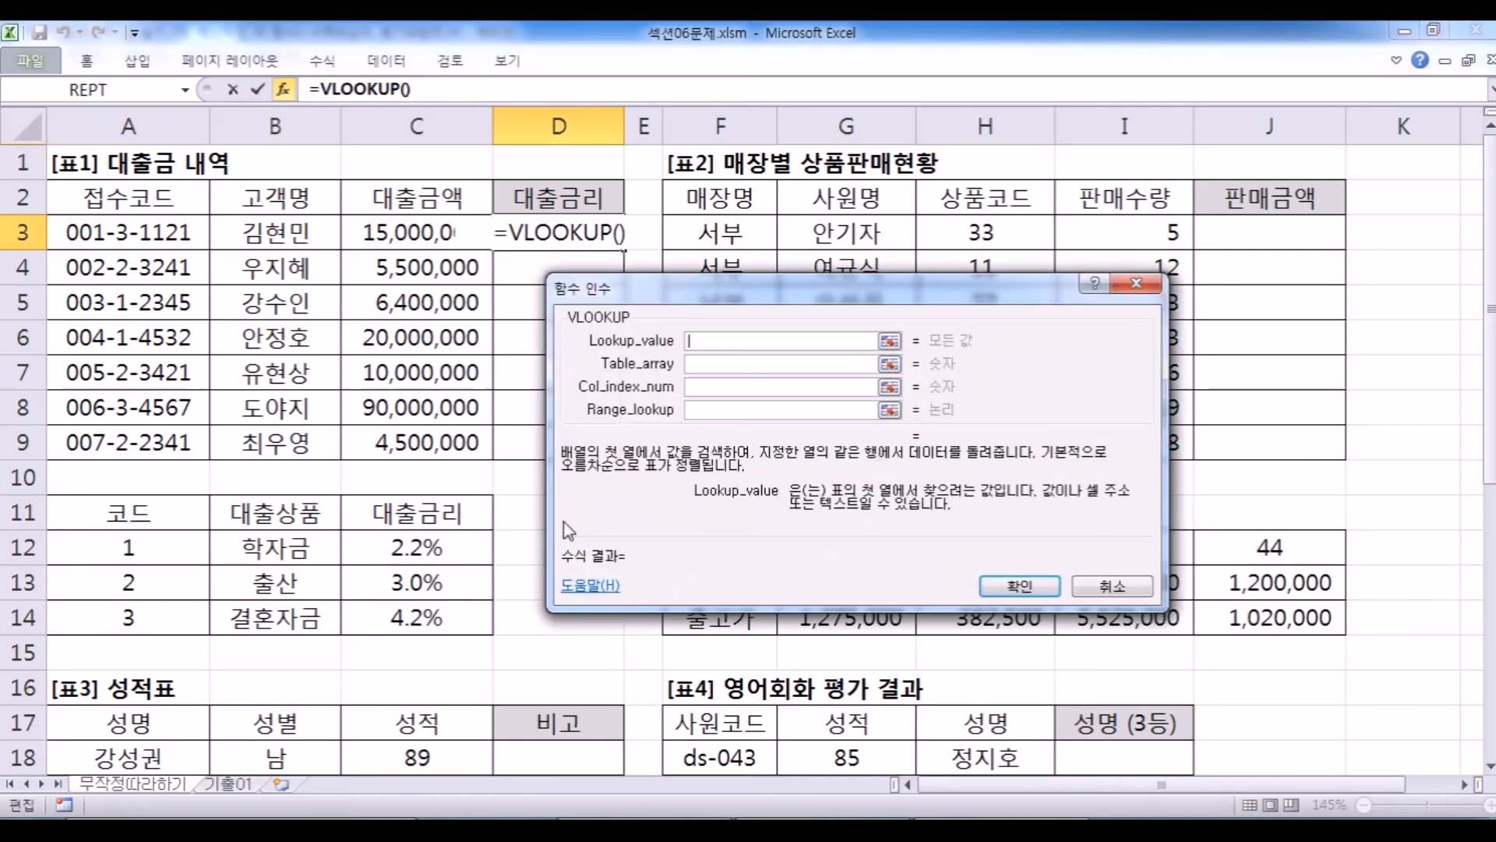
{"action": "left_click_drag", "start_coordinate": [605, 294], "coordinate": [548, 273]}
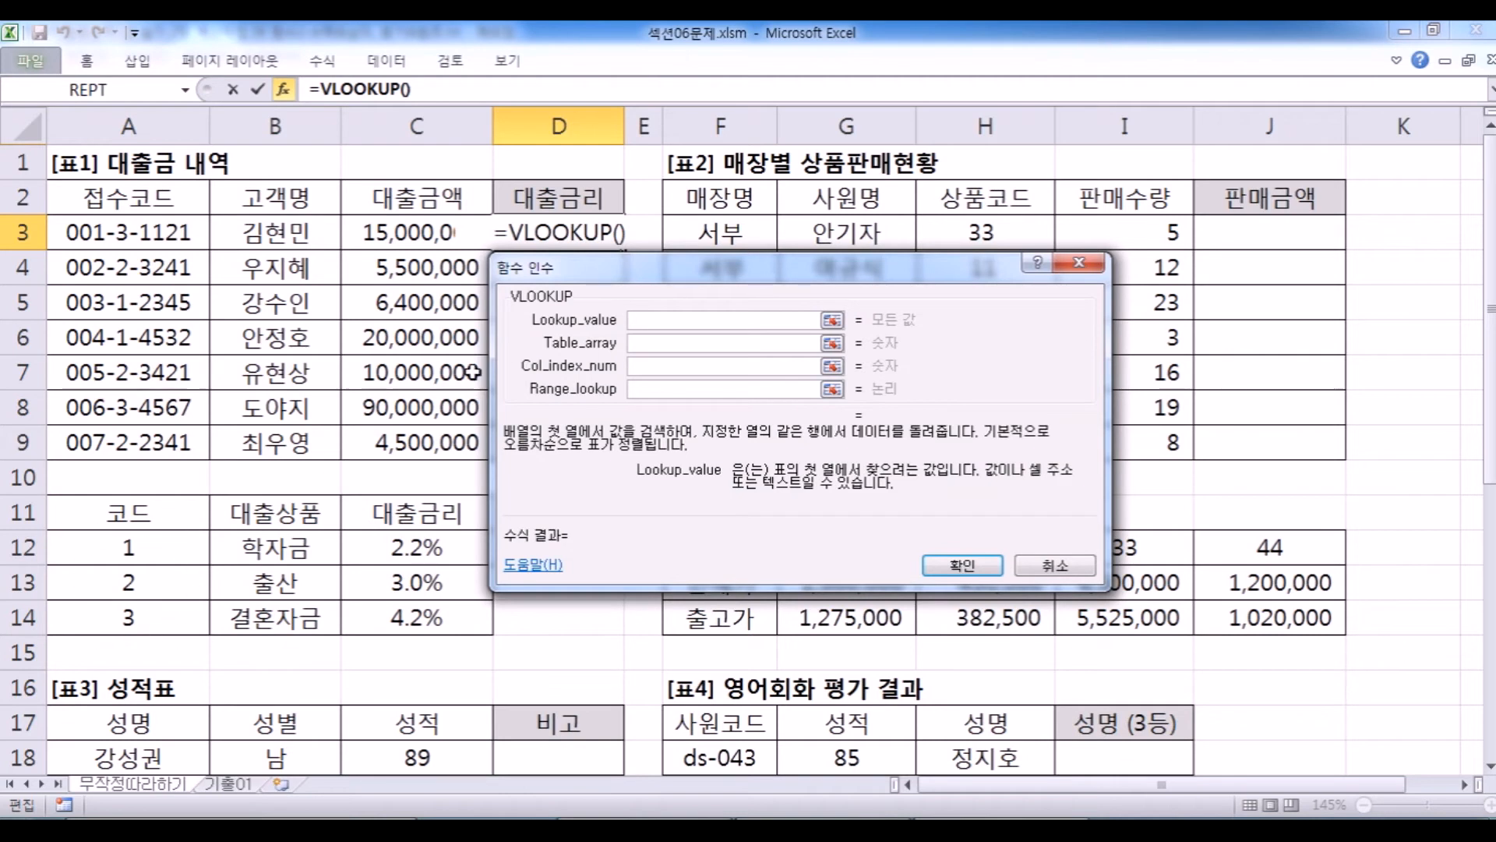
Set the VLOOKUP Table_array to the loan code table A12:C14, excluding the header row.
{"action": "left_click", "coordinate": [639, 347]}
{"action": "left_click_drag", "start_coordinate": [164, 549], "coordinate": [425, 616]}
{"action": "scroll", "coordinate": [442, 587], "scroll_direction": "down", "scroll_amount": 1}
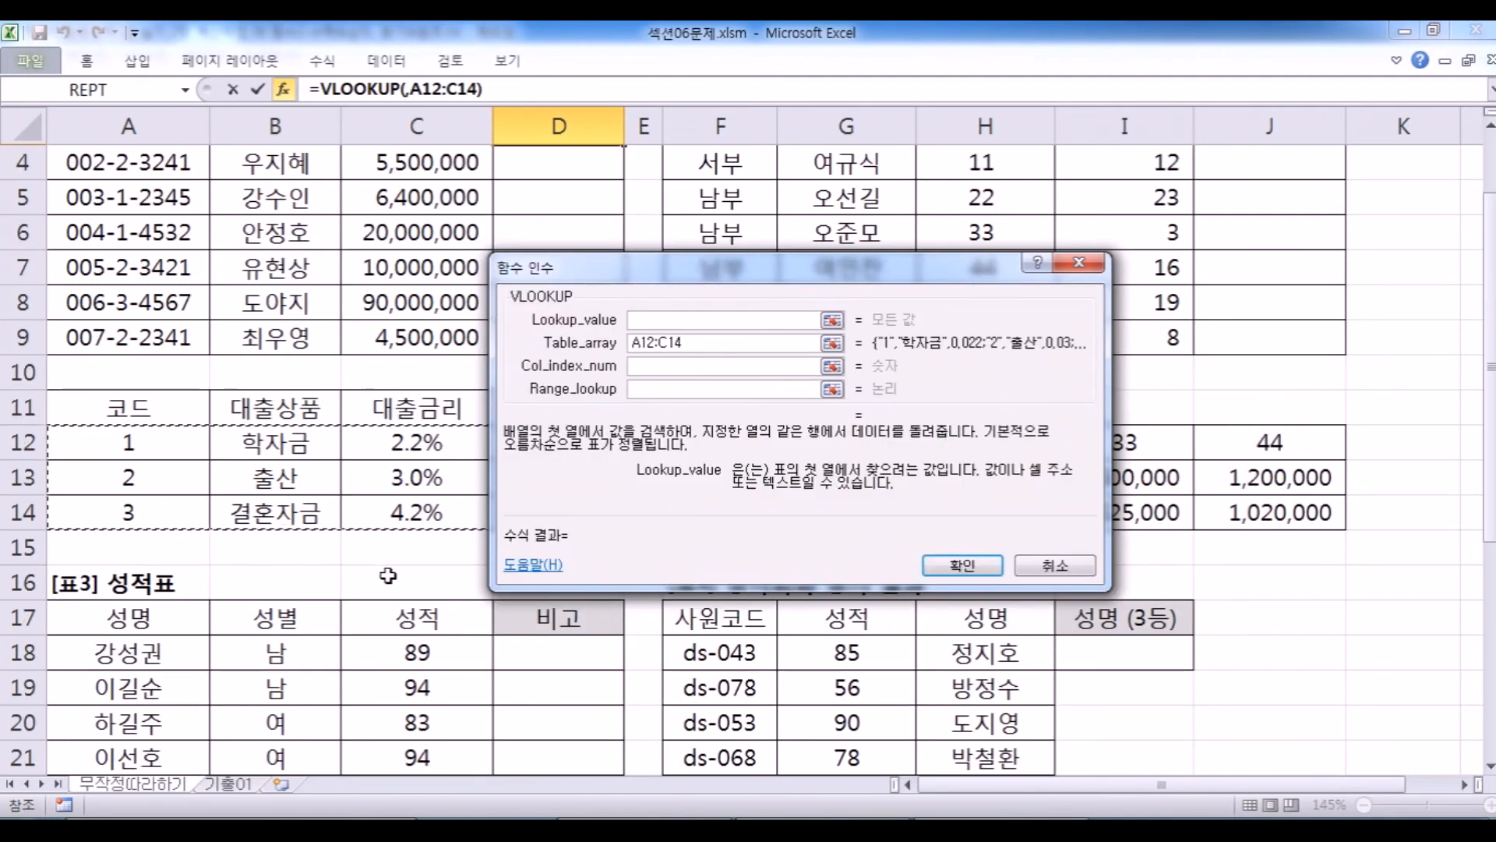
{"action": "left_click_drag", "start_coordinate": [669, 267], "coordinate": [784, 243]}
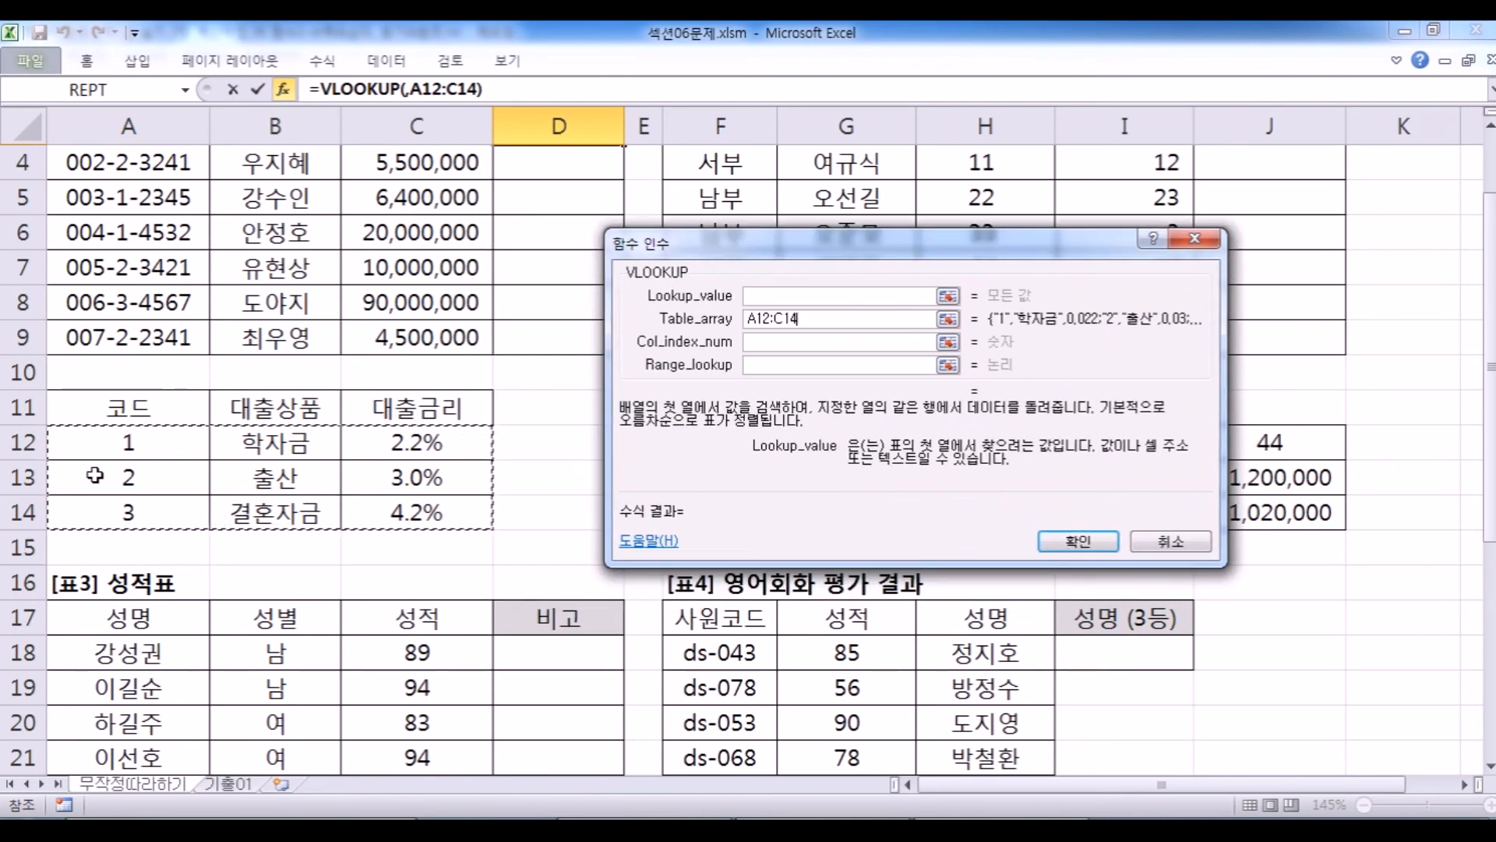
{"action": "left_click_drag", "start_coordinate": [120, 452], "coordinate": [392, 512]}
{"action": "left_click_drag", "start_coordinate": [95, 409], "coordinate": [394, 518]}
{"action": "left_click", "coordinate": [161, 452]}
{"action": "left_click_drag", "start_coordinate": [161, 452], "coordinate": [433, 511]}
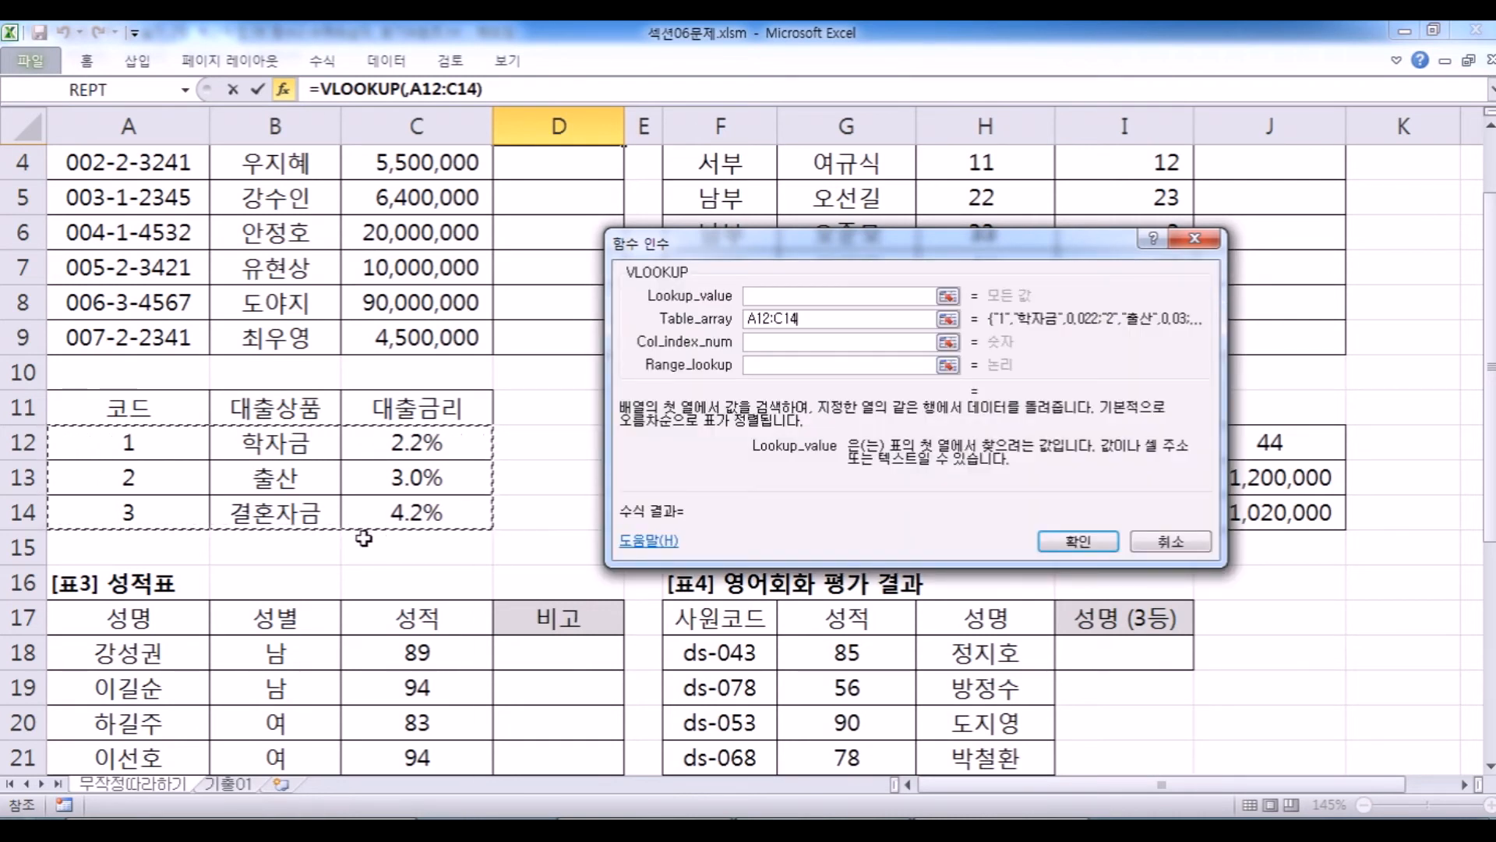
Convert the Table_array range to the absolute reference $A$12:$C$14.
{"action": "scroll", "coordinate": [364, 538], "scroll_direction": "up", "scroll_amount": 1}
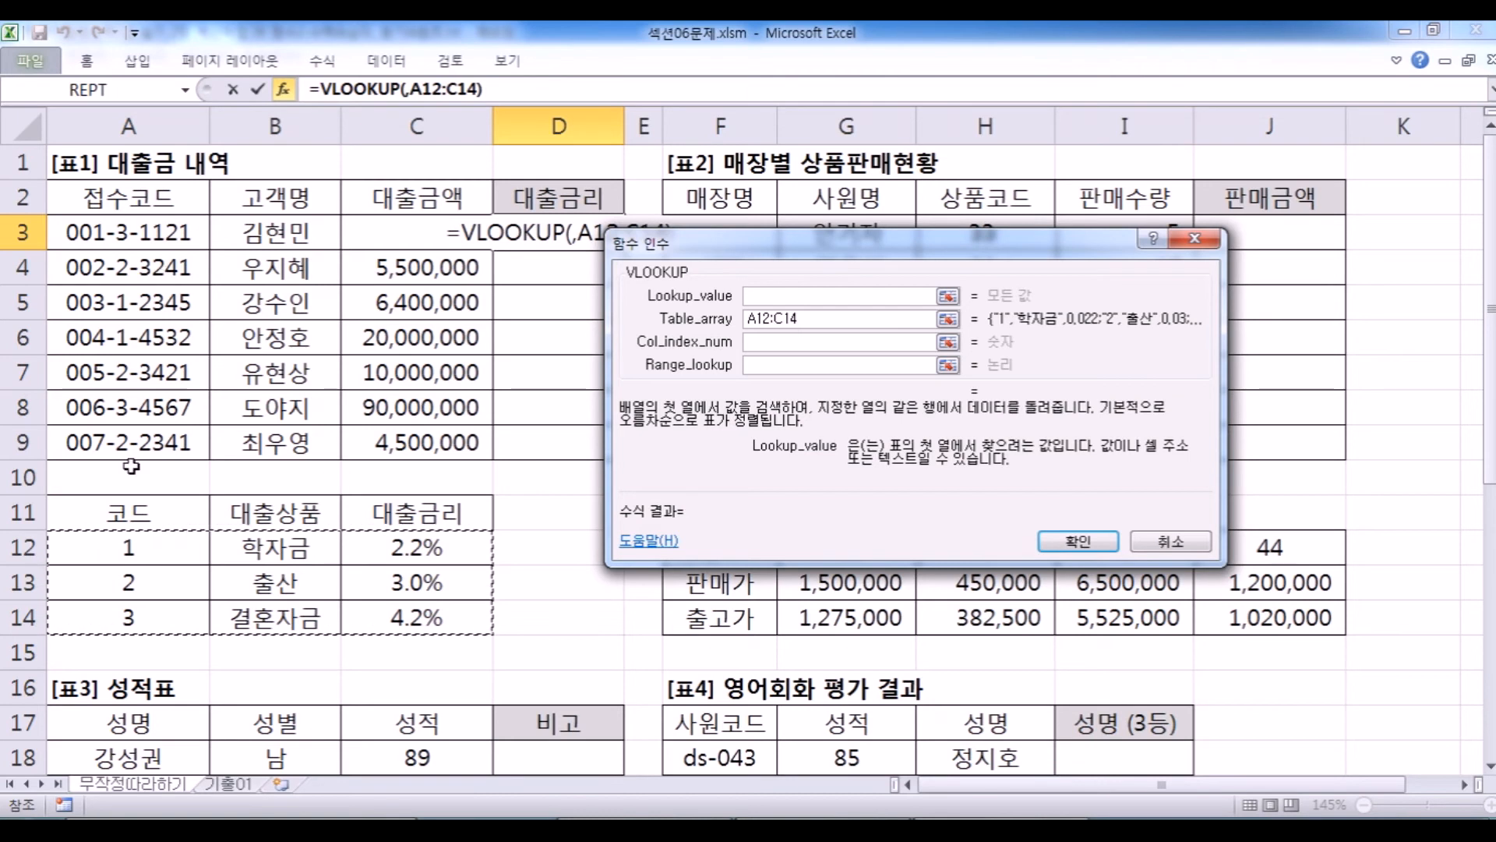
{"action": "scroll", "coordinate": [116, 428], "scroll_direction": "down", "scroll_amount": 1}
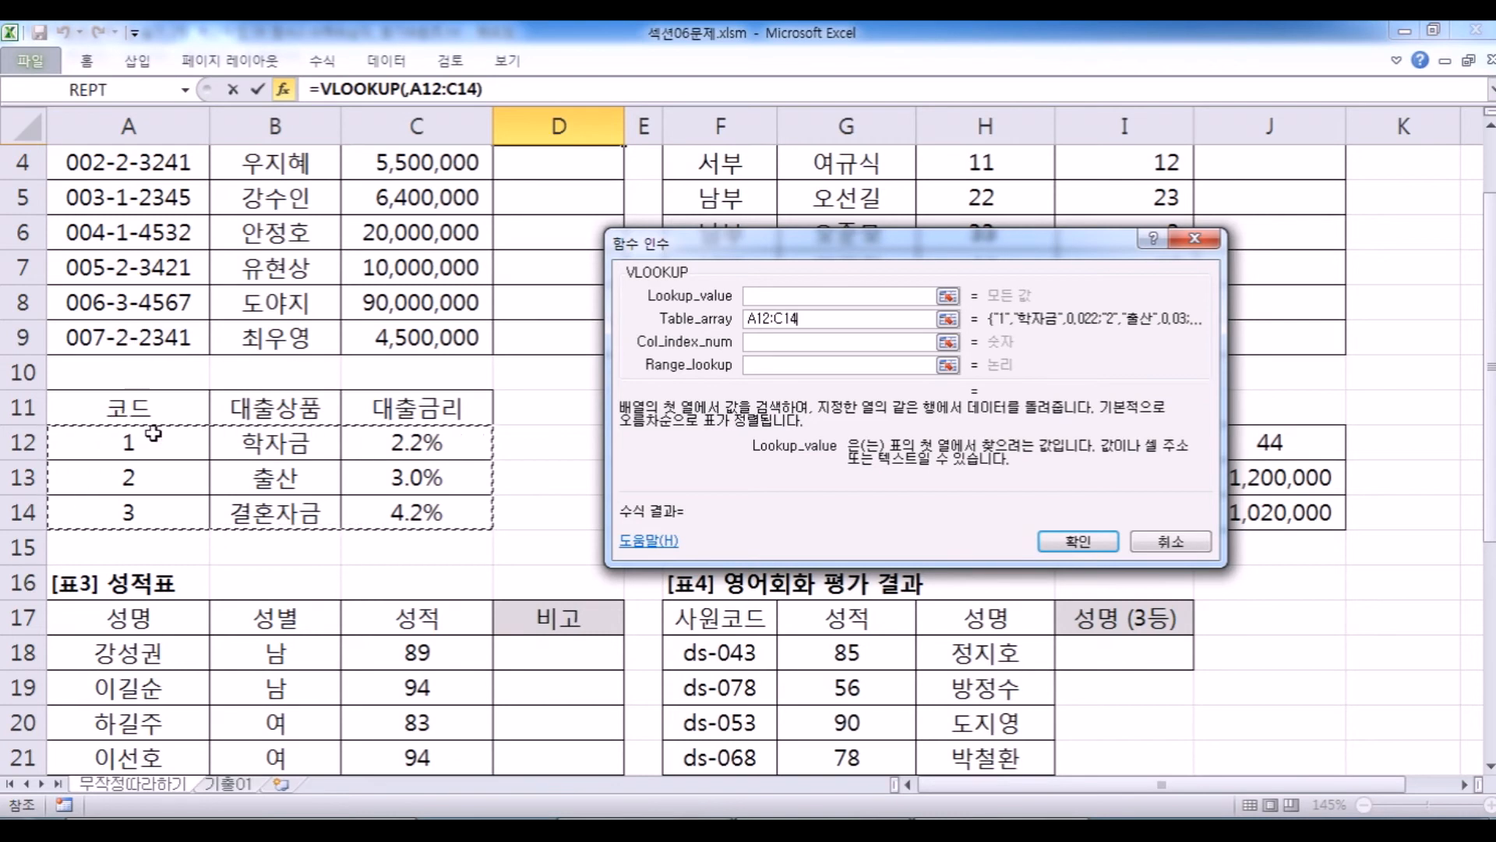
{"action": "left_click_drag", "start_coordinate": [797, 318], "coordinate": [770, 316]}
{"action": "left_click_drag", "start_coordinate": [132, 446], "coordinate": [410, 514]}
{"action": "key", "text": "F4"}
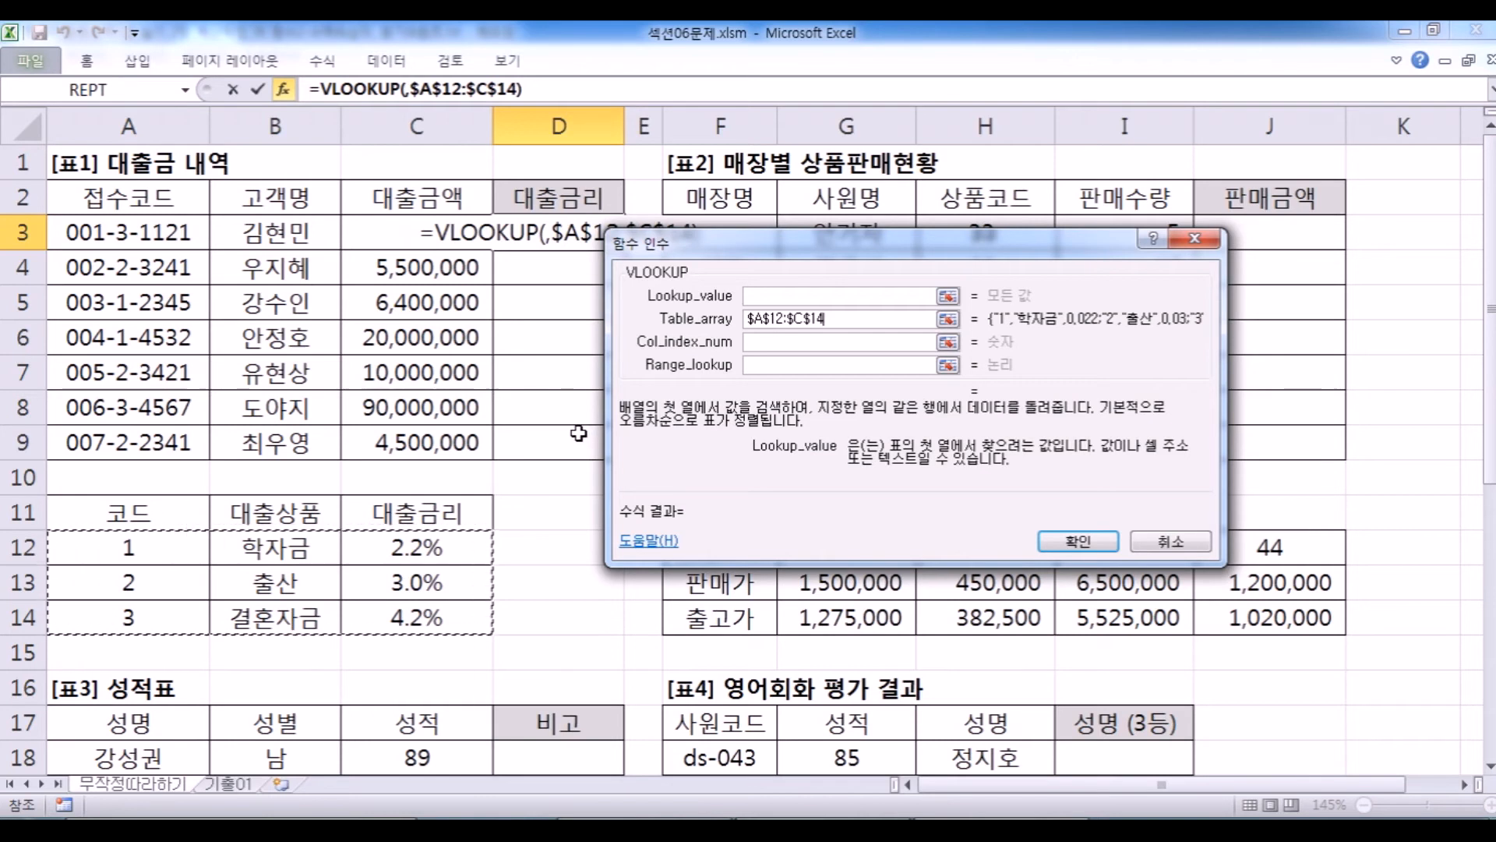
Set Col_index_num to 3 to return the 대출금리 column of the lookup table.
{"action": "key", "text": "Tab"}
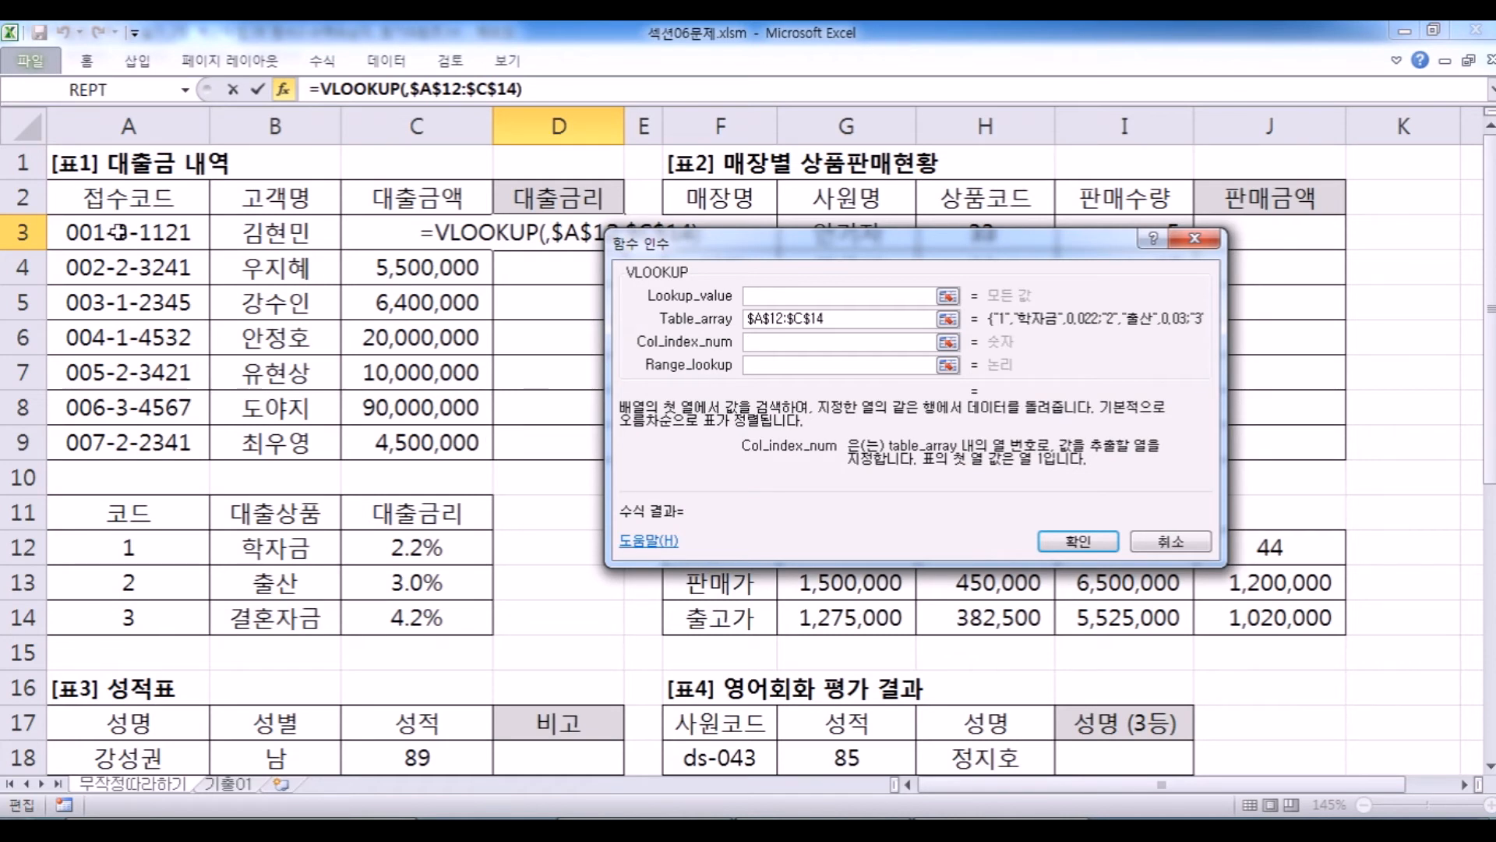
{"action": "scroll", "coordinate": [135, 477], "scroll_direction": "down", "scroll_amount": 1}
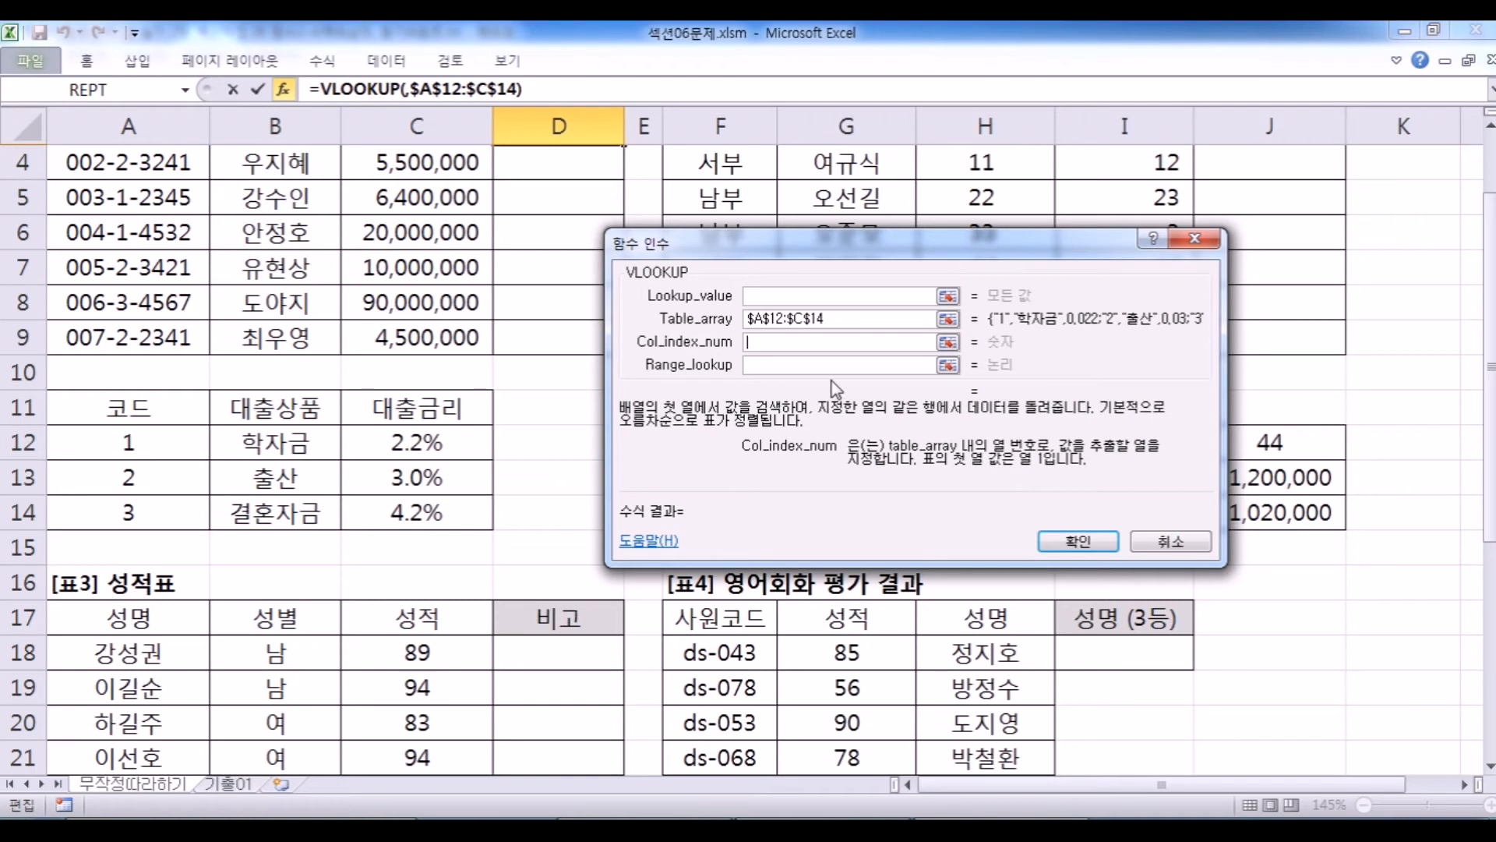
{"action": "type", "text": "3"}
Set Range_lookup to FALSE so that only exact code matches are found.
{"action": "left_click", "coordinate": [760, 367]}
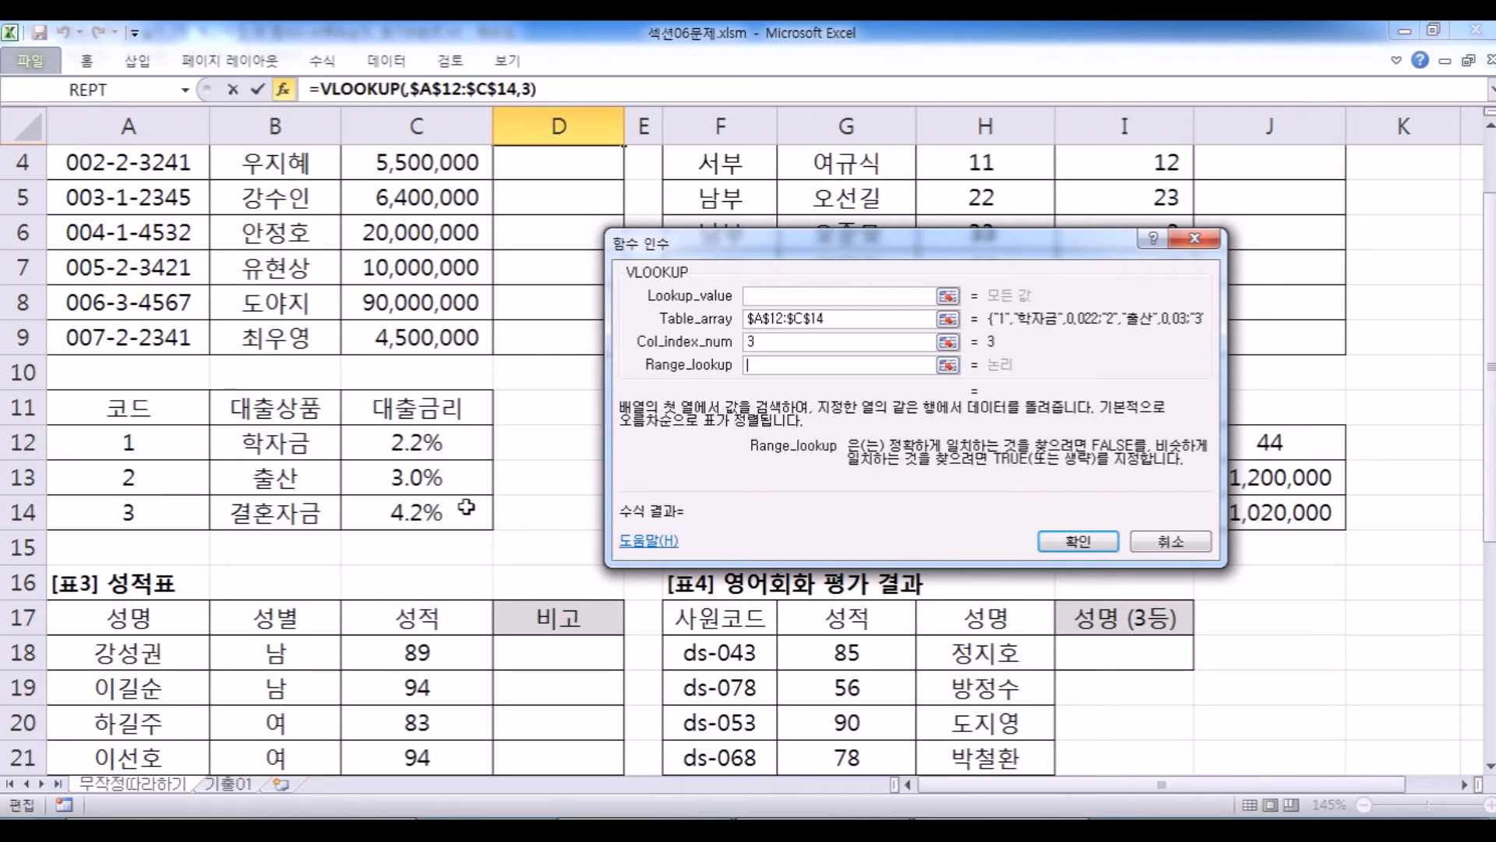
{"action": "scroll", "coordinate": [466, 508], "scroll_direction": "up", "scroll_amount": 1}
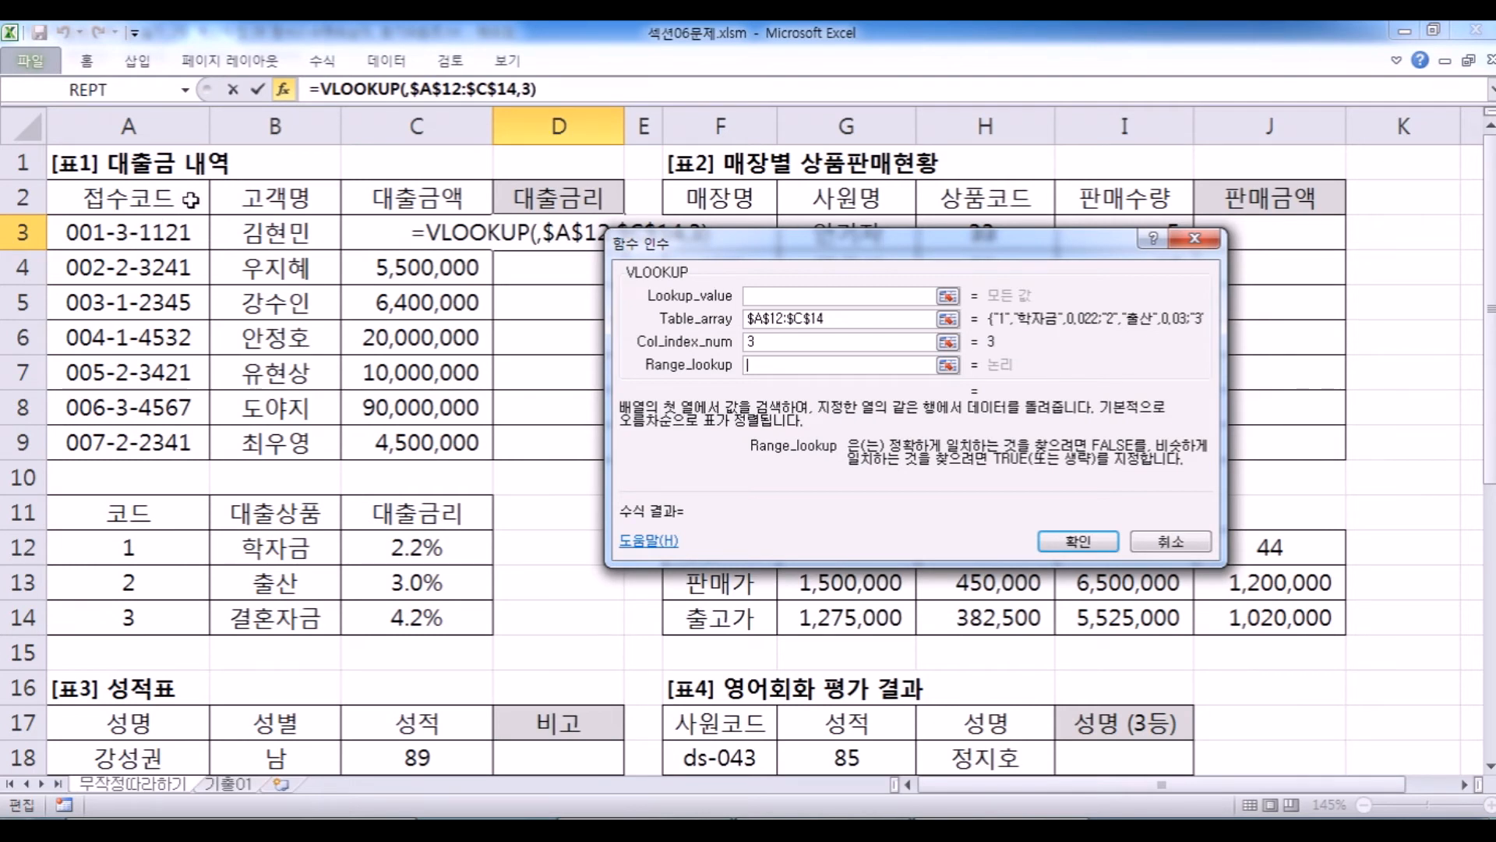
{"action": "scroll", "coordinate": [145, 296], "scroll_direction": "down", "scroll_amount": 1}
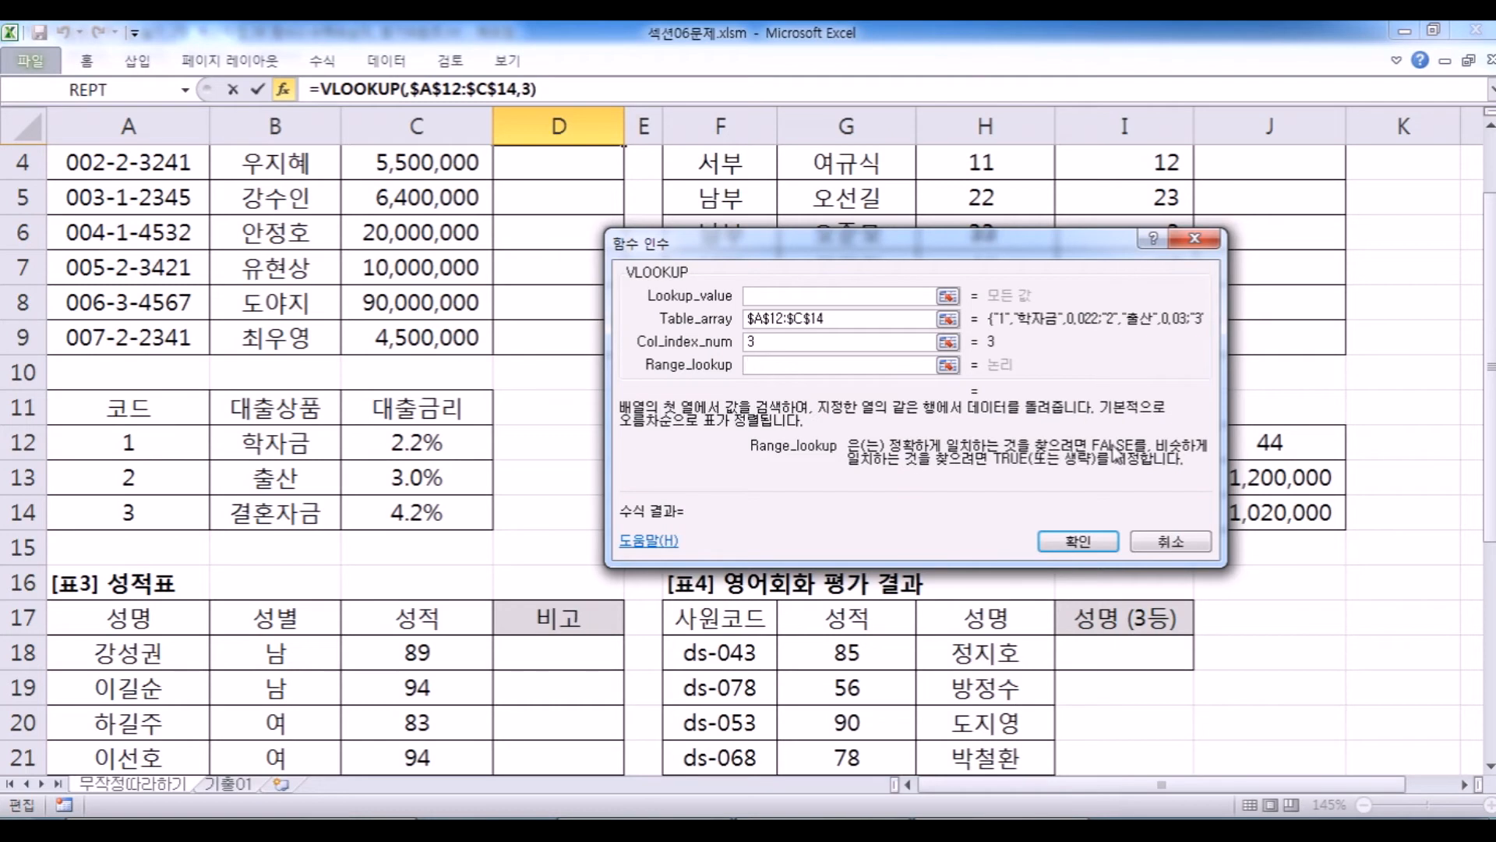
{"action": "type", "text": "FALSE"}
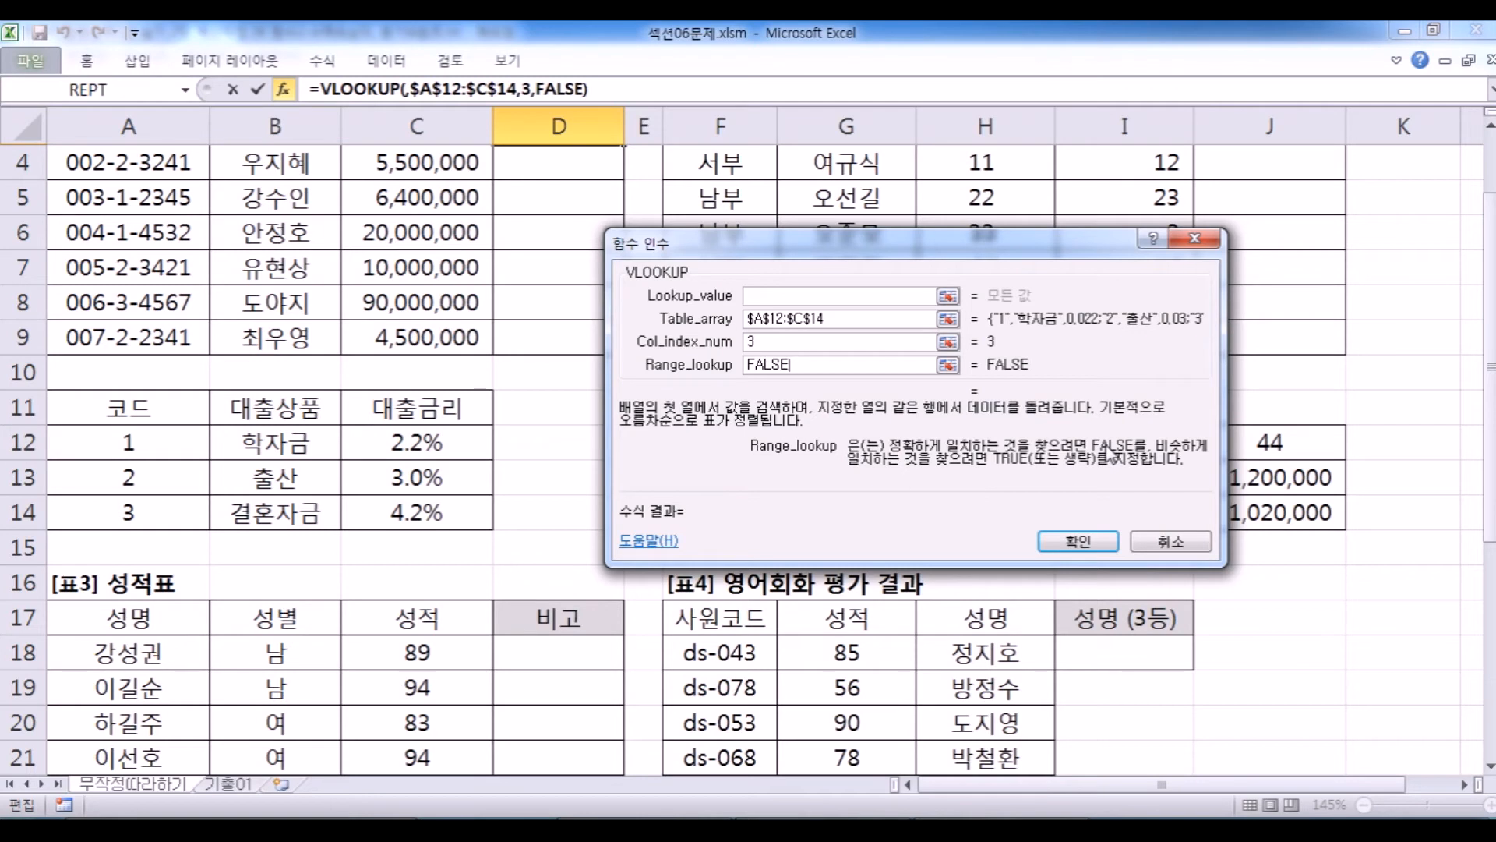
Check the Table_array range $A$12:$C$14 against the loan code table before filling in Lookup_value.
{"action": "left_click", "coordinate": [756, 299]}
{"action": "scroll", "coordinate": [545, 513], "scroll_direction": "up", "scroll_amount": 1}
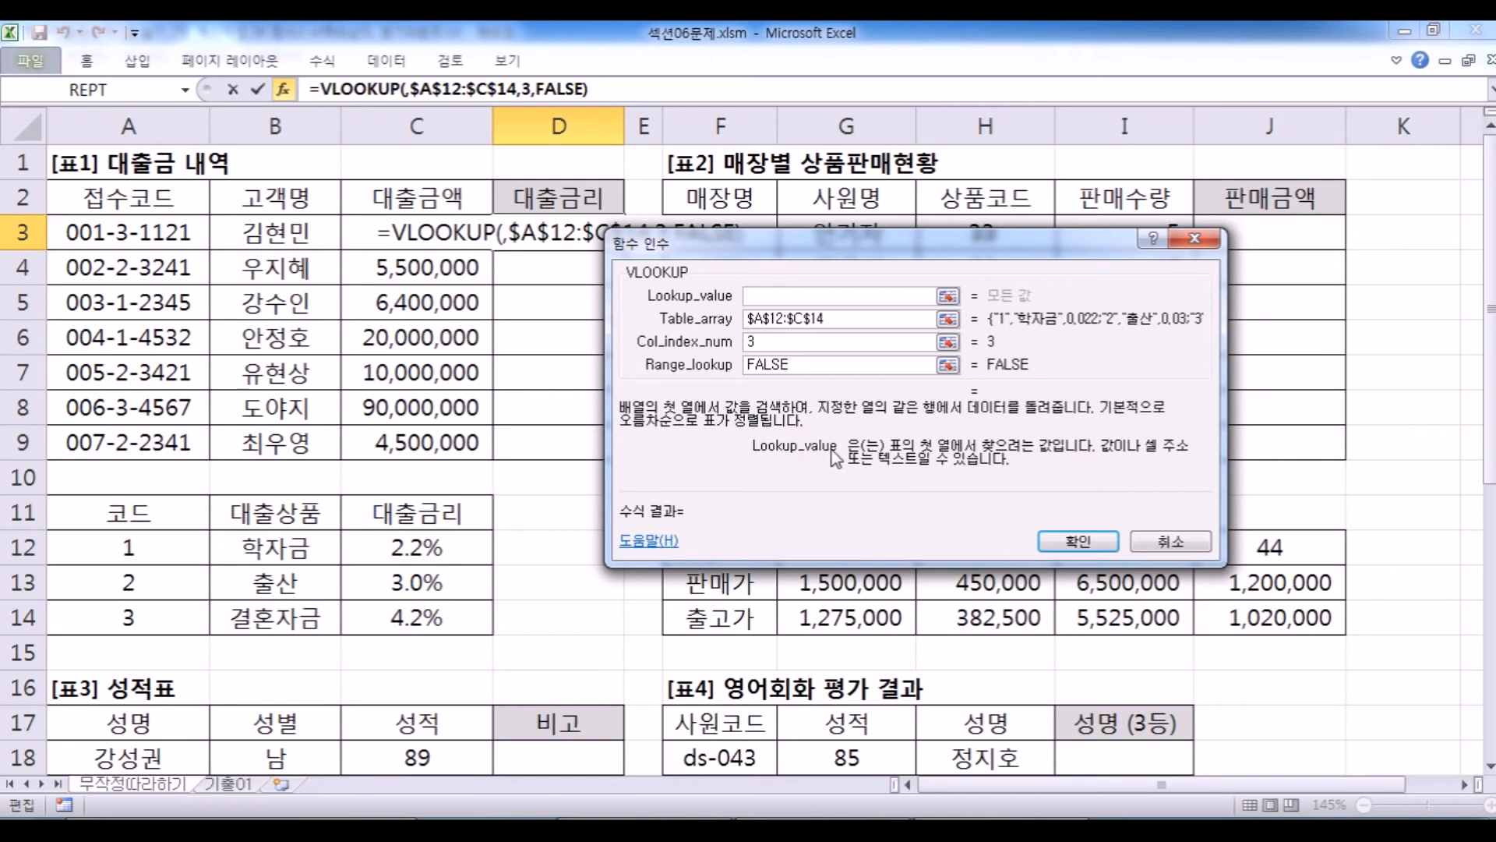
{"action": "scroll", "coordinate": [398, 559], "scroll_direction": "down", "scroll_amount": 1}
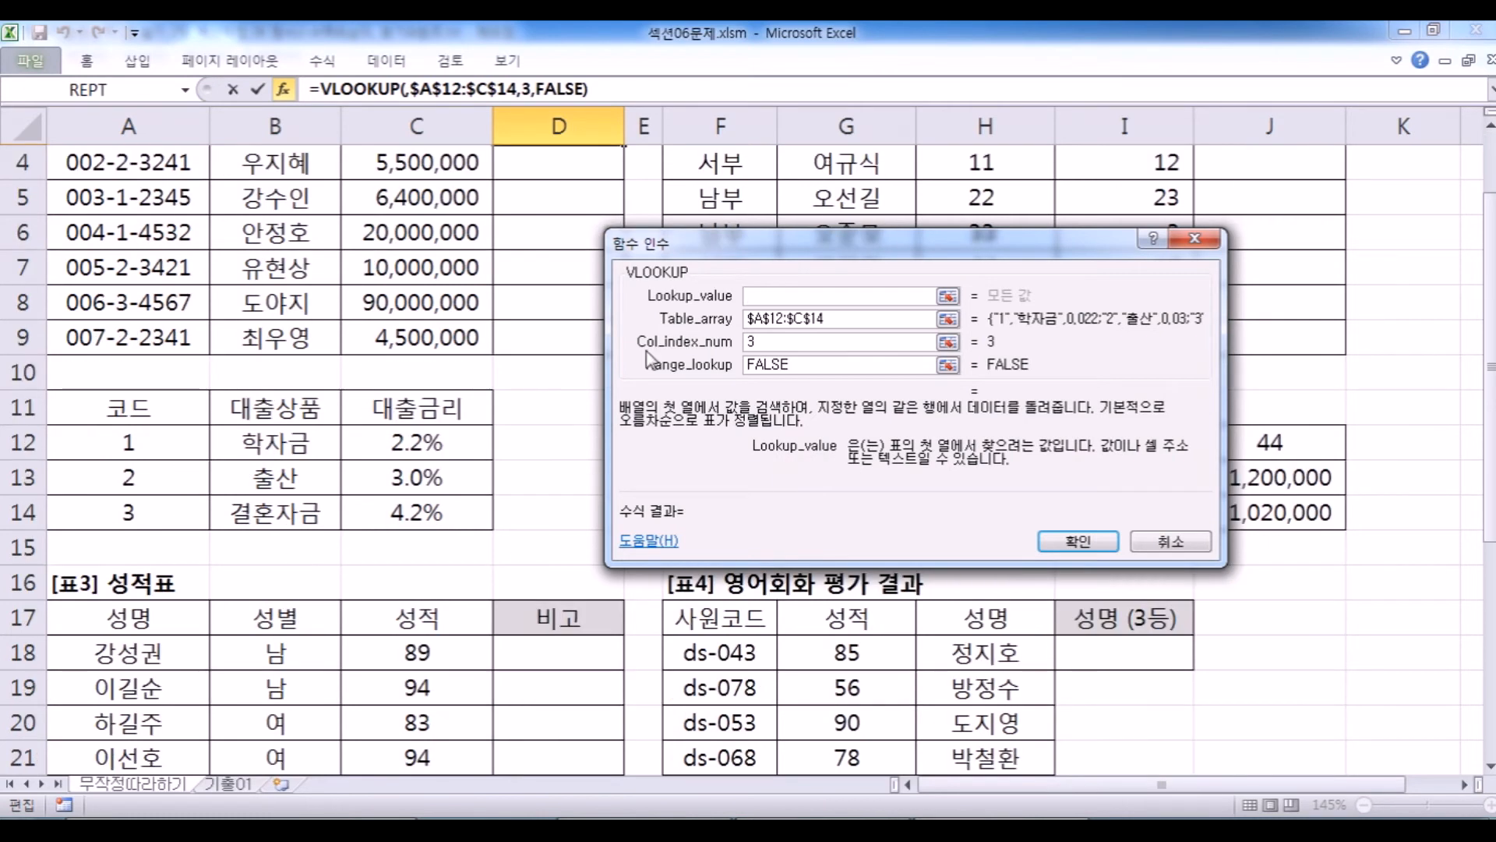
{"action": "left_click", "coordinate": [813, 323]}
{"action": "double_click", "coordinate": [815, 324]}
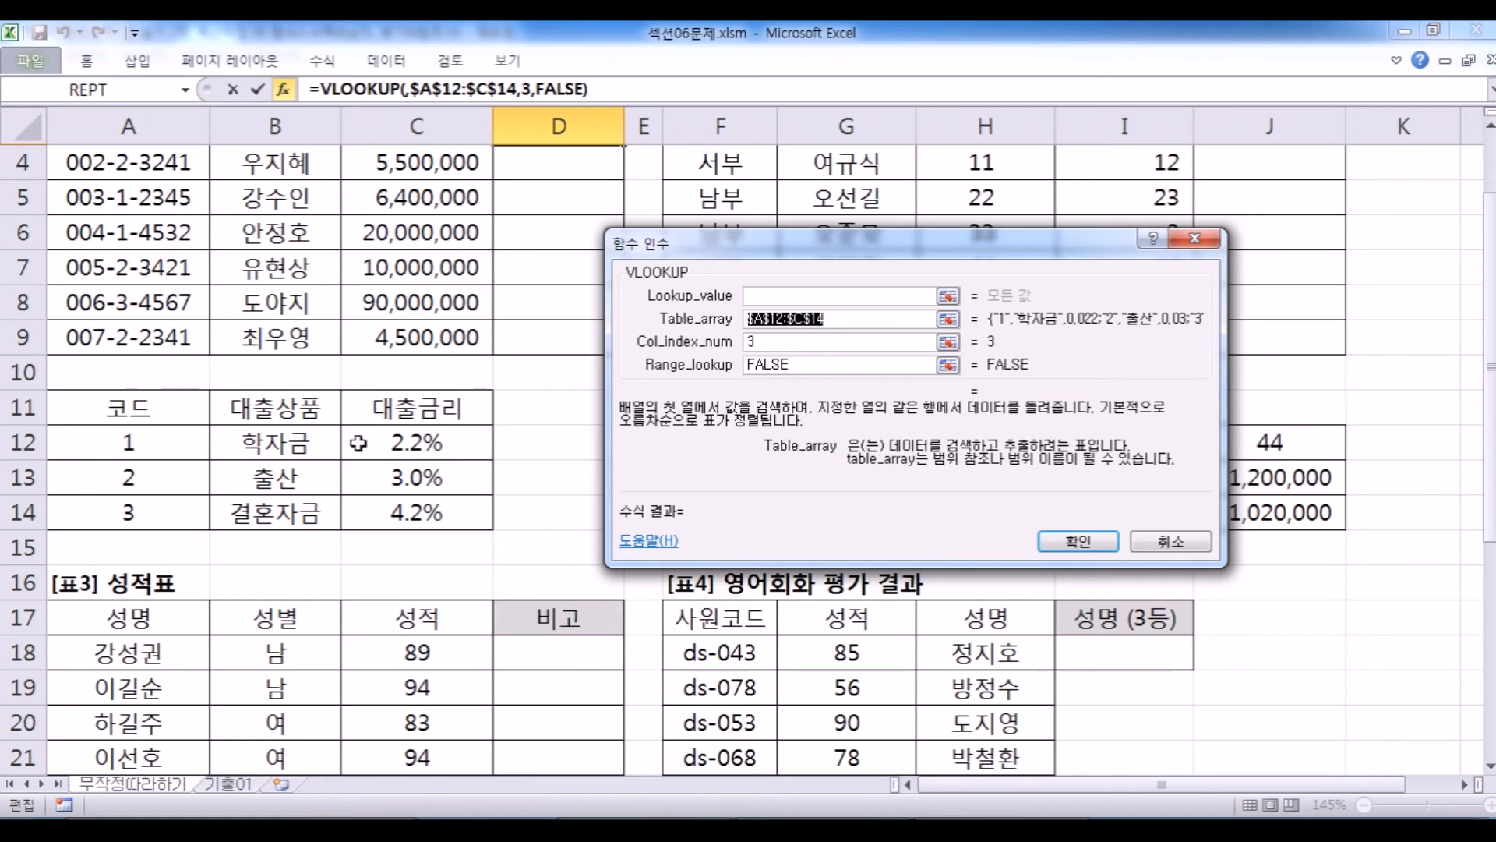
{"action": "left_click_drag", "start_coordinate": [150, 448], "coordinate": [467, 512]}
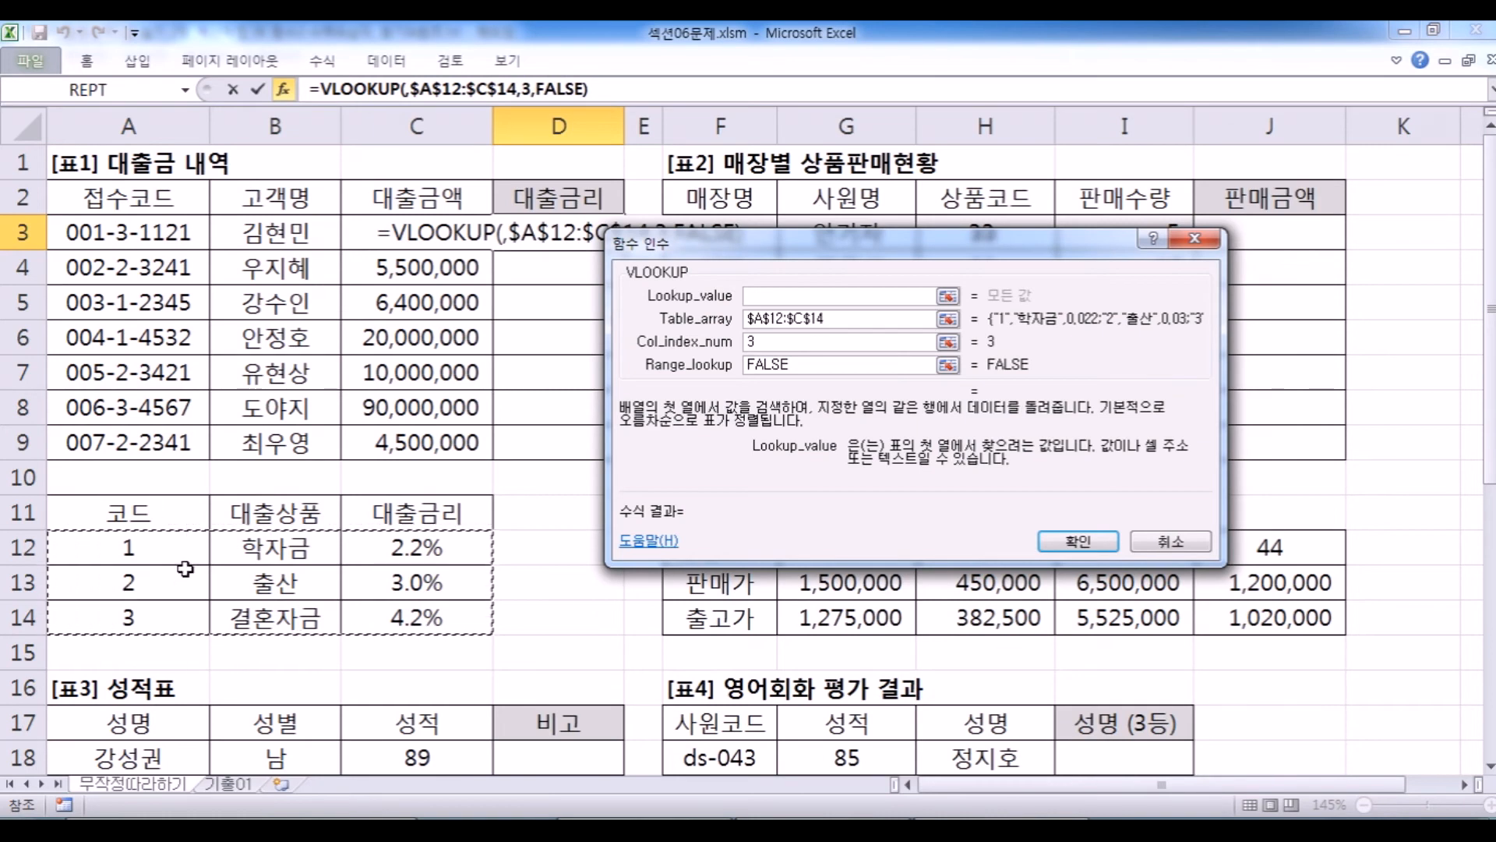
Set Lookup_value to MID(A3,5,1) to extract the fifth character of the 접수코드.
{"action": "left_click", "coordinate": [782, 296]}
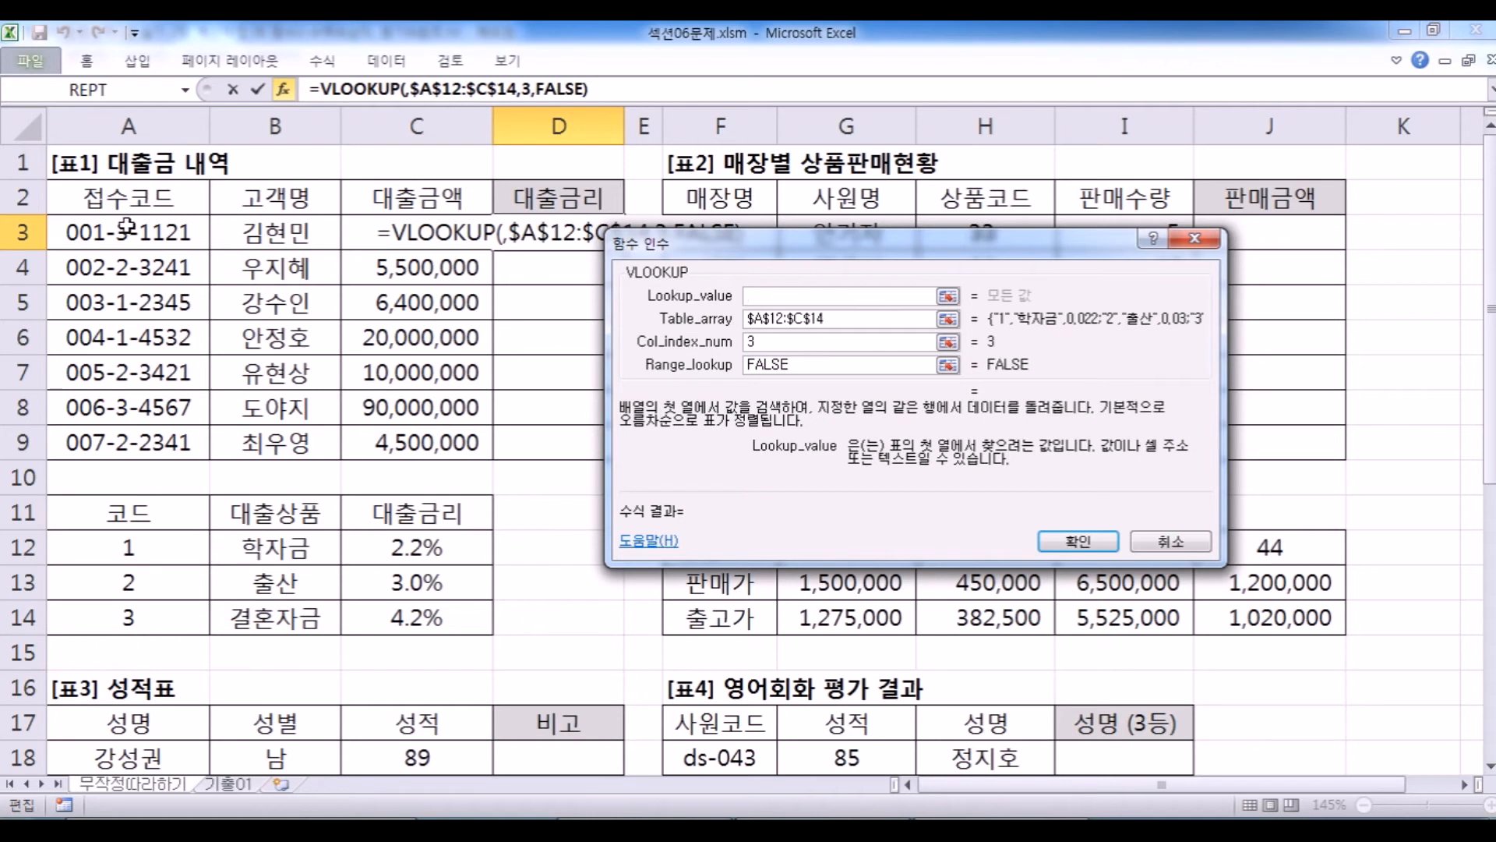
{"action": "type", "text": "MID"}
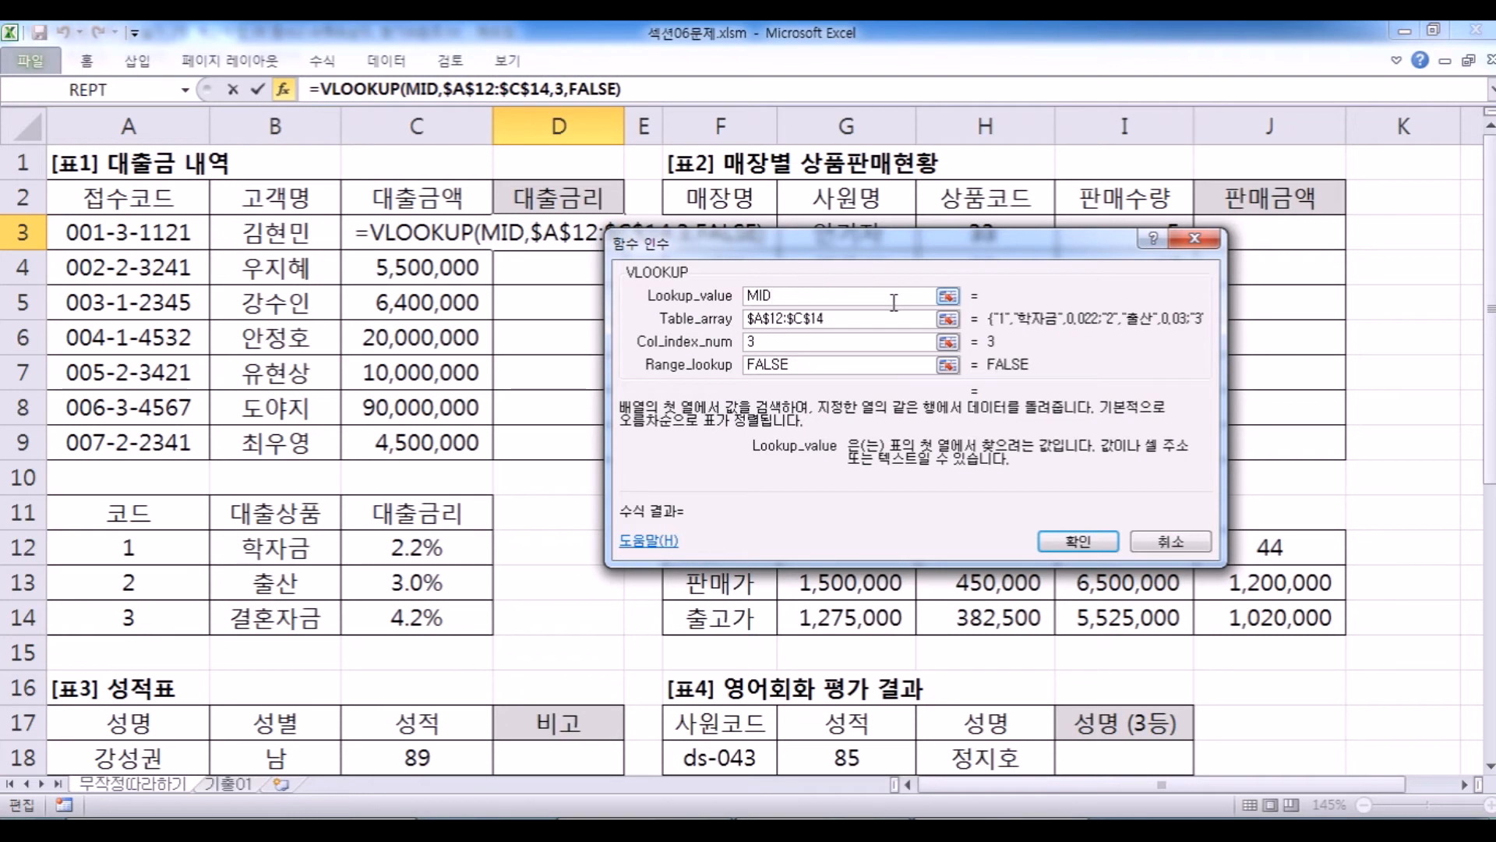
{"action": "type", "text": "("}
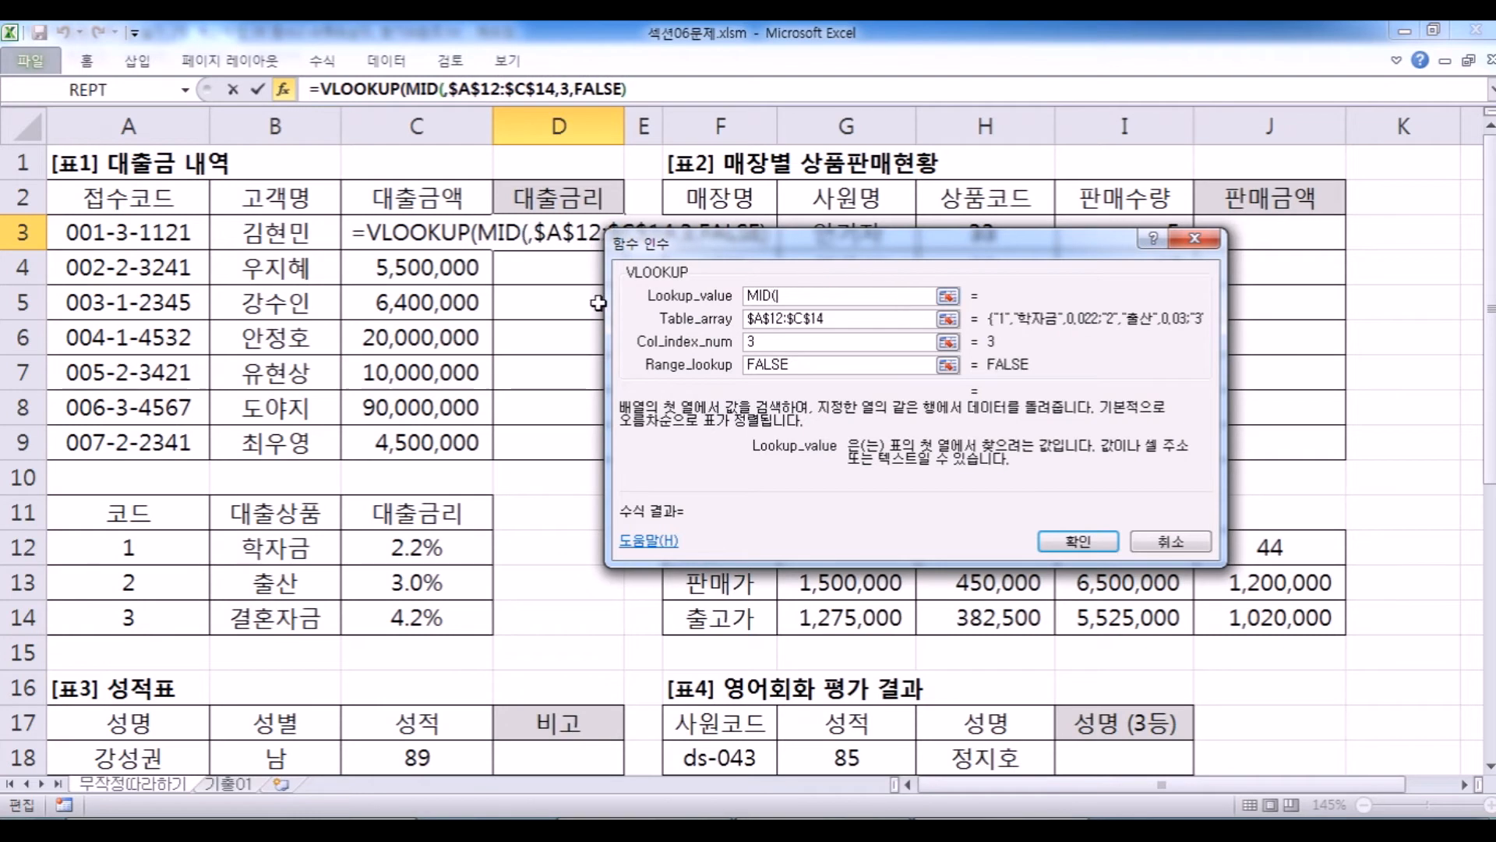
{"action": "left_click", "coordinate": [160, 228]}
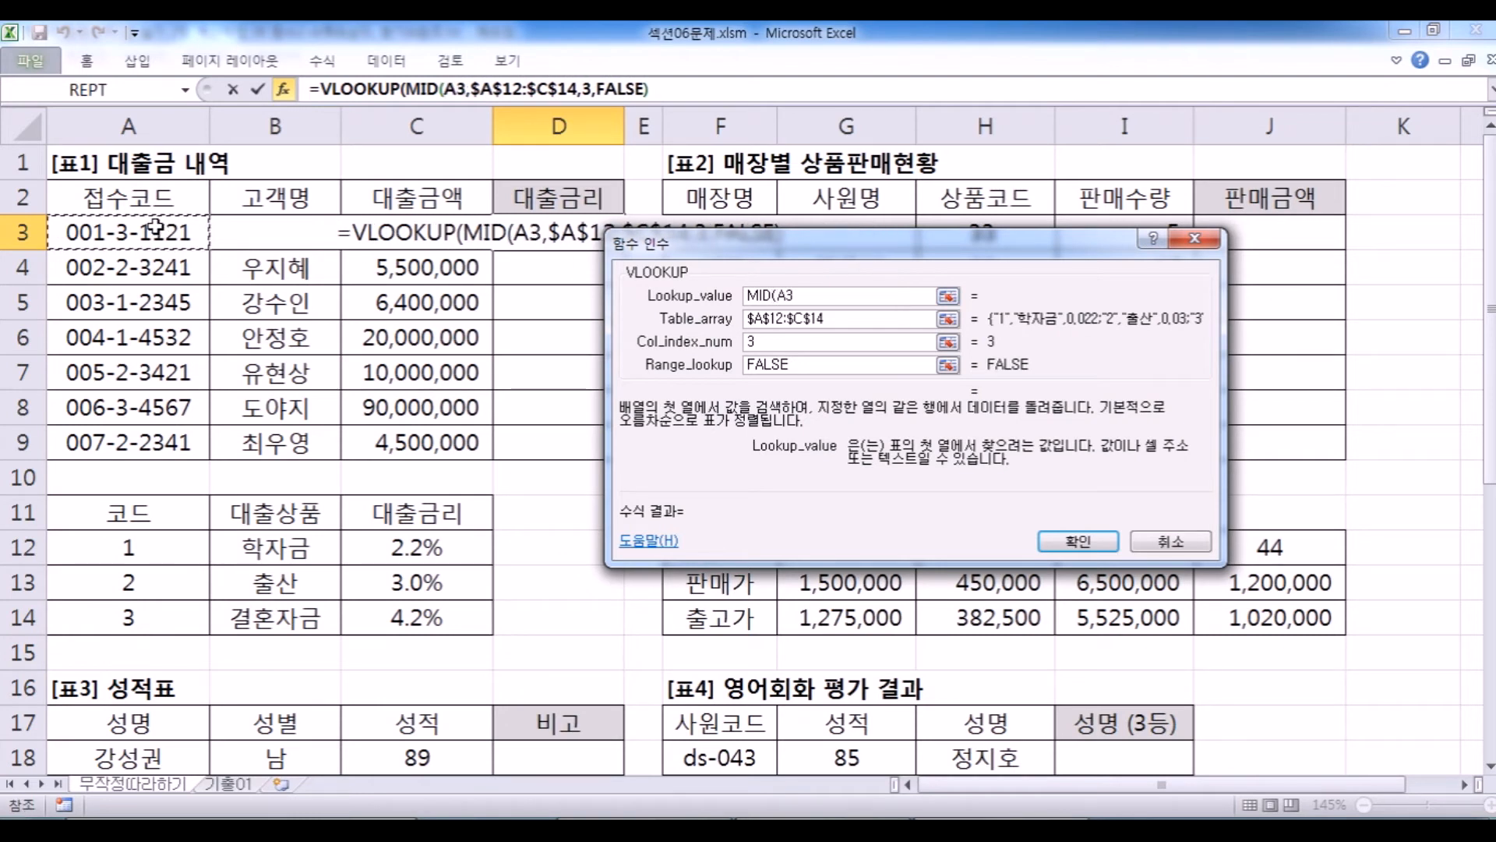
{"action": "type", "text": ",5,1)"}
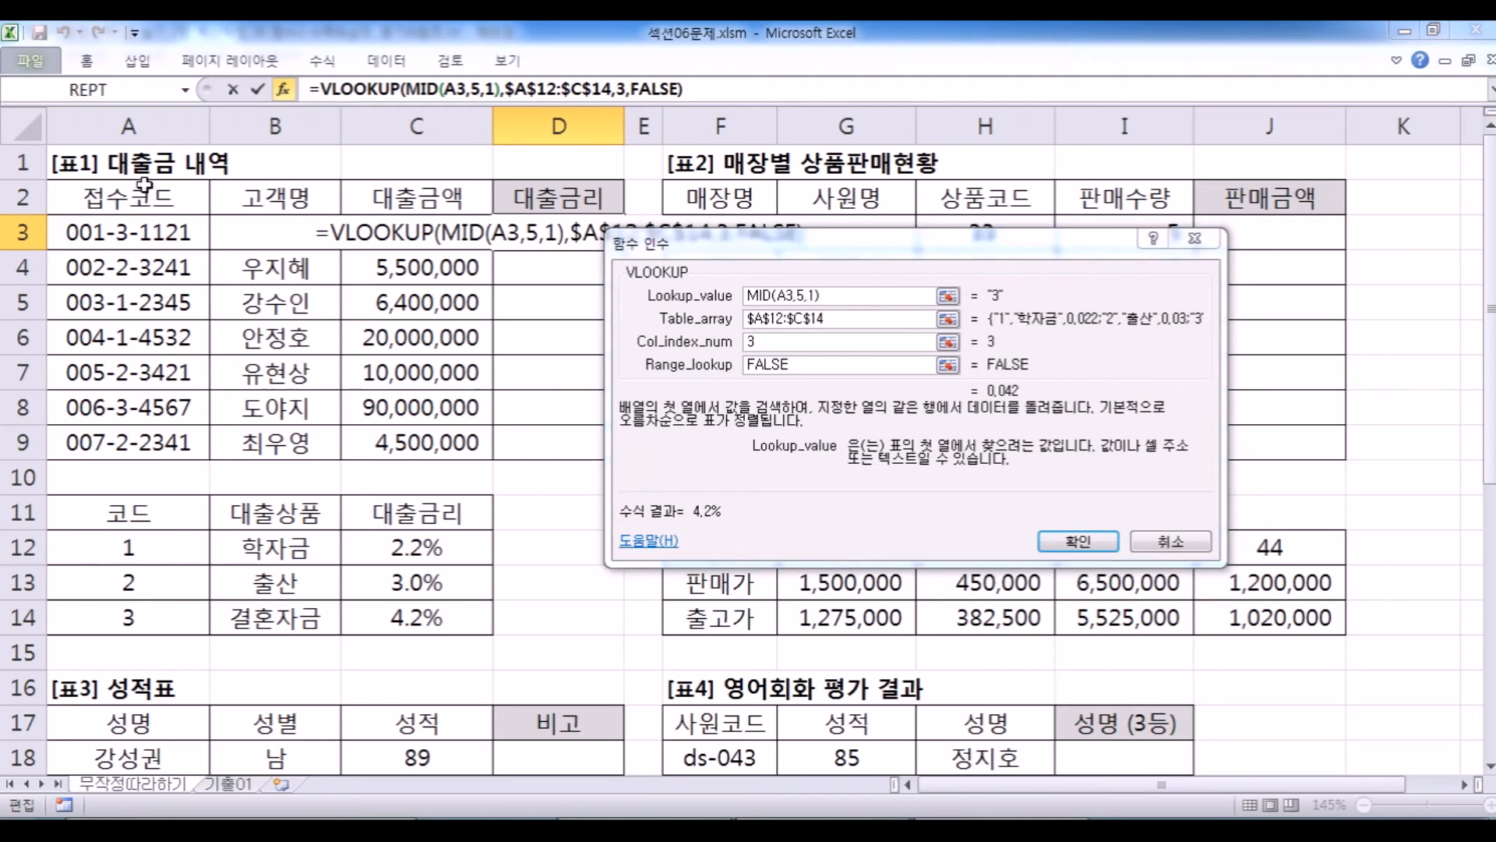
Switch to the Notepad notes and review the formula's MID lookup value and $A$12:$C$14 range, comparing them with the Excel sheet.
{"action": "key", "text": "alt+Tab"}
{"action": "scroll", "coordinate": [113, 312], "scroll_direction": "down", "scroll_amount": 1}
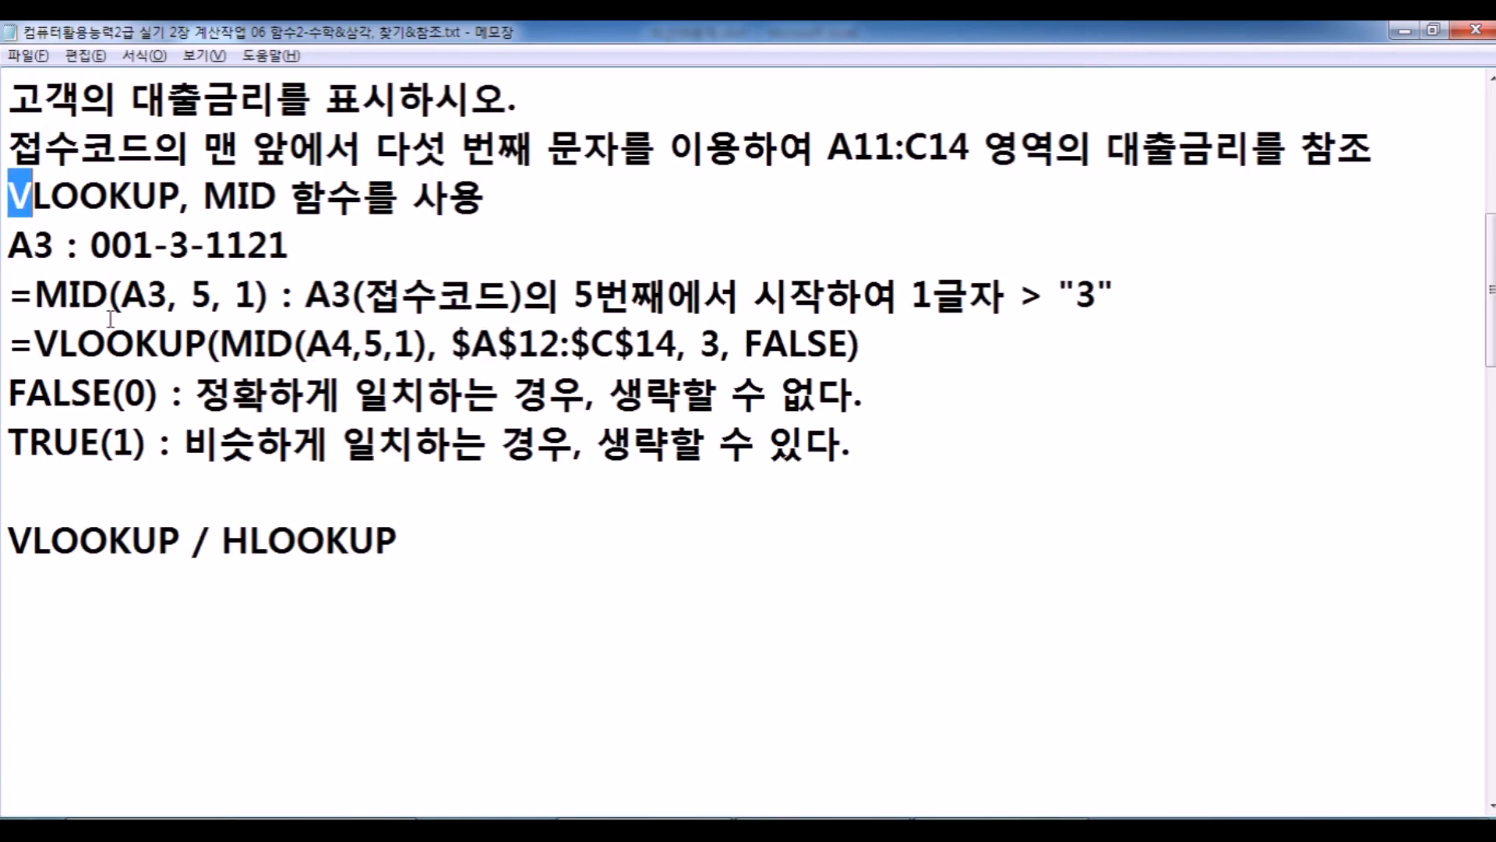
{"action": "left_click_drag", "start_coordinate": [36, 341], "coordinate": [429, 343]}
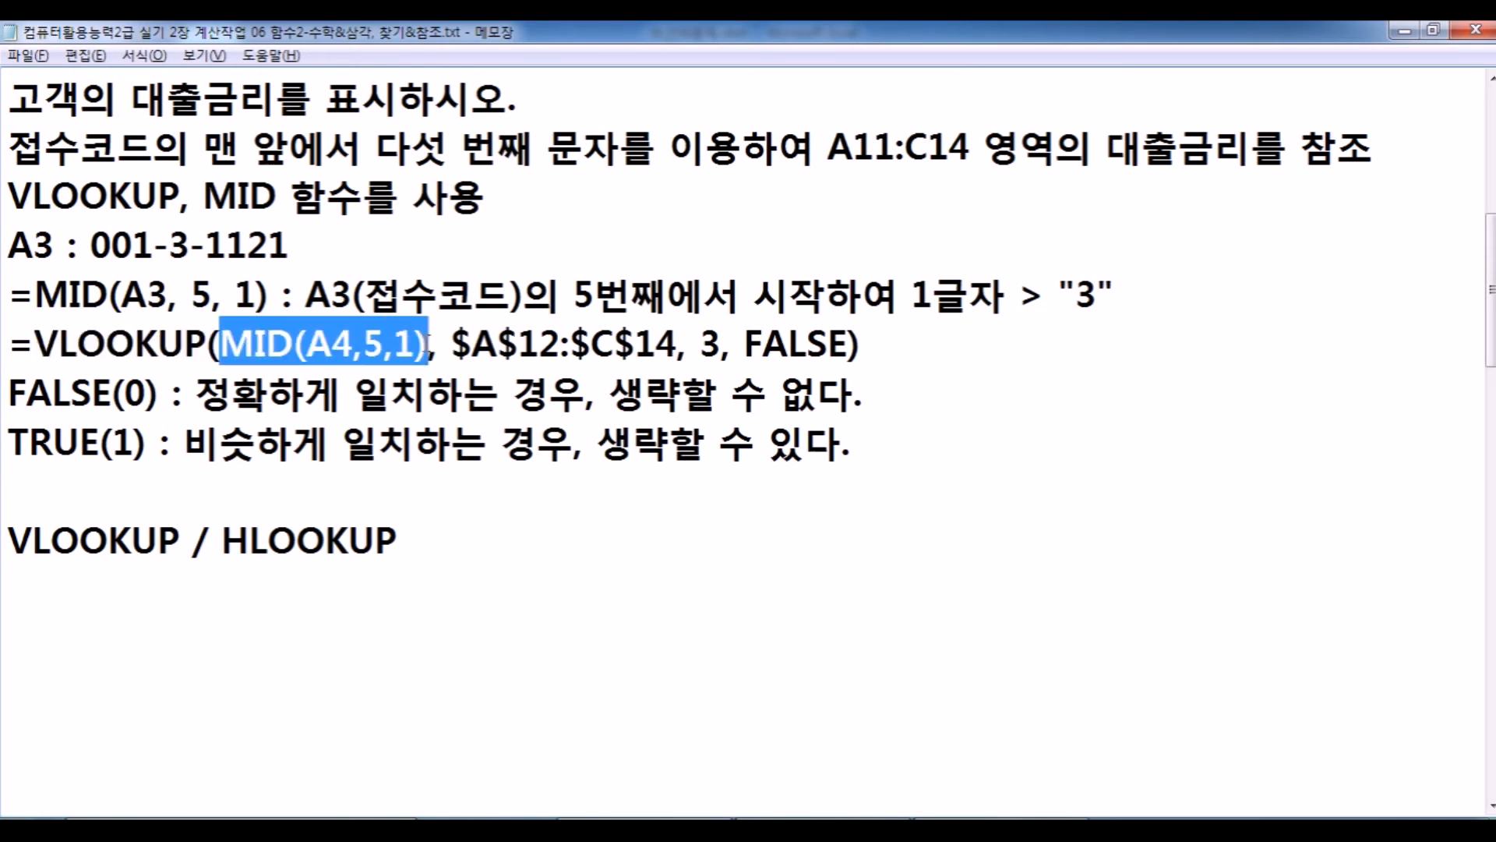
{"action": "left_click_drag", "start_coordinate": [166, 249], "coordinate": [191, 249]}
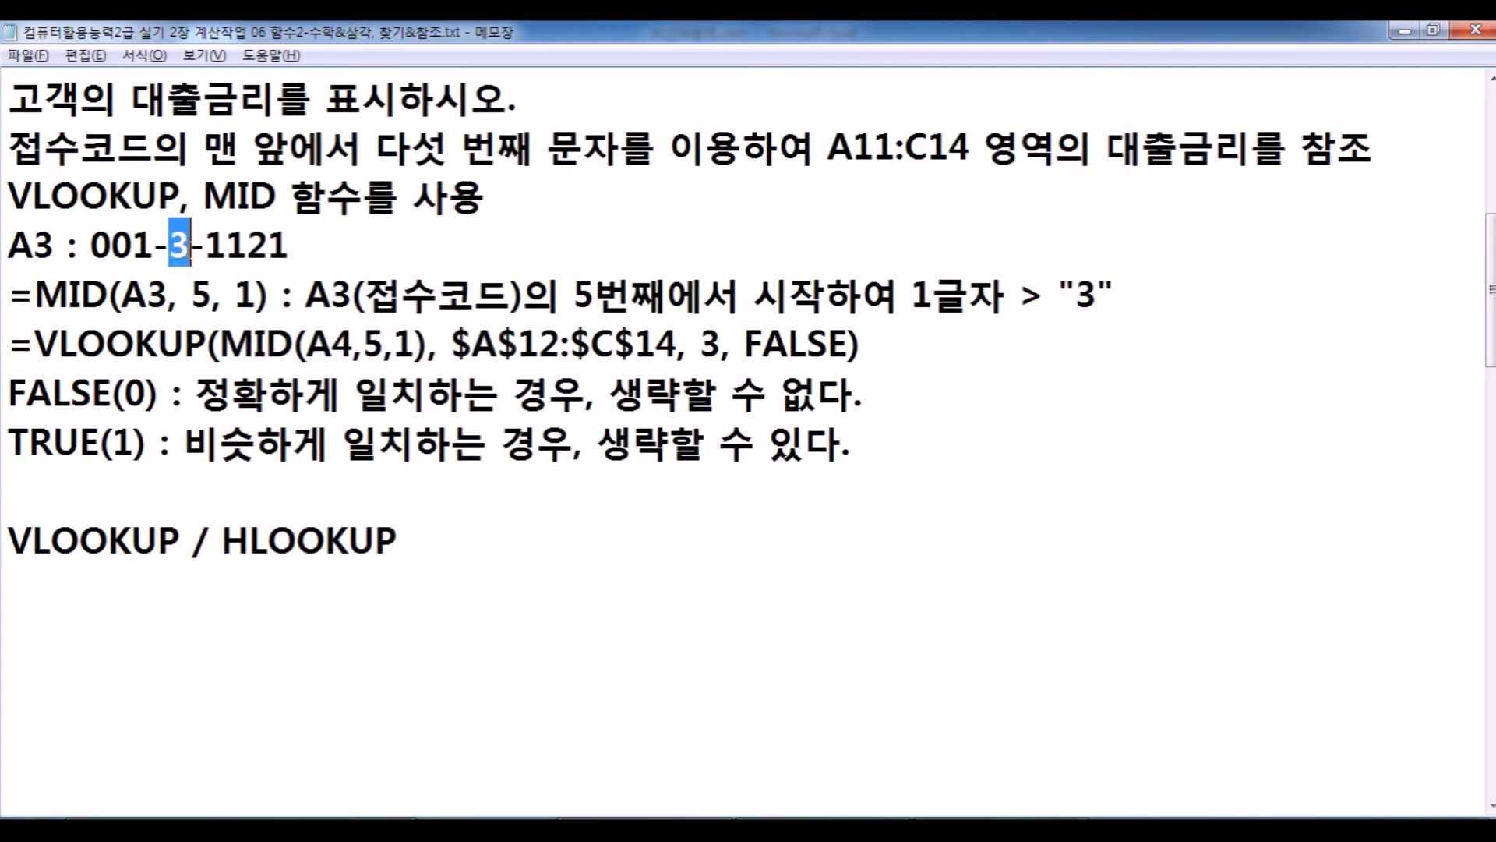
{"action": "left_click", "coordinate": [222, 343]}
{"action": "left_click_drag", "start_coordinate": [225, 343], "coordinate": [678, 343]}
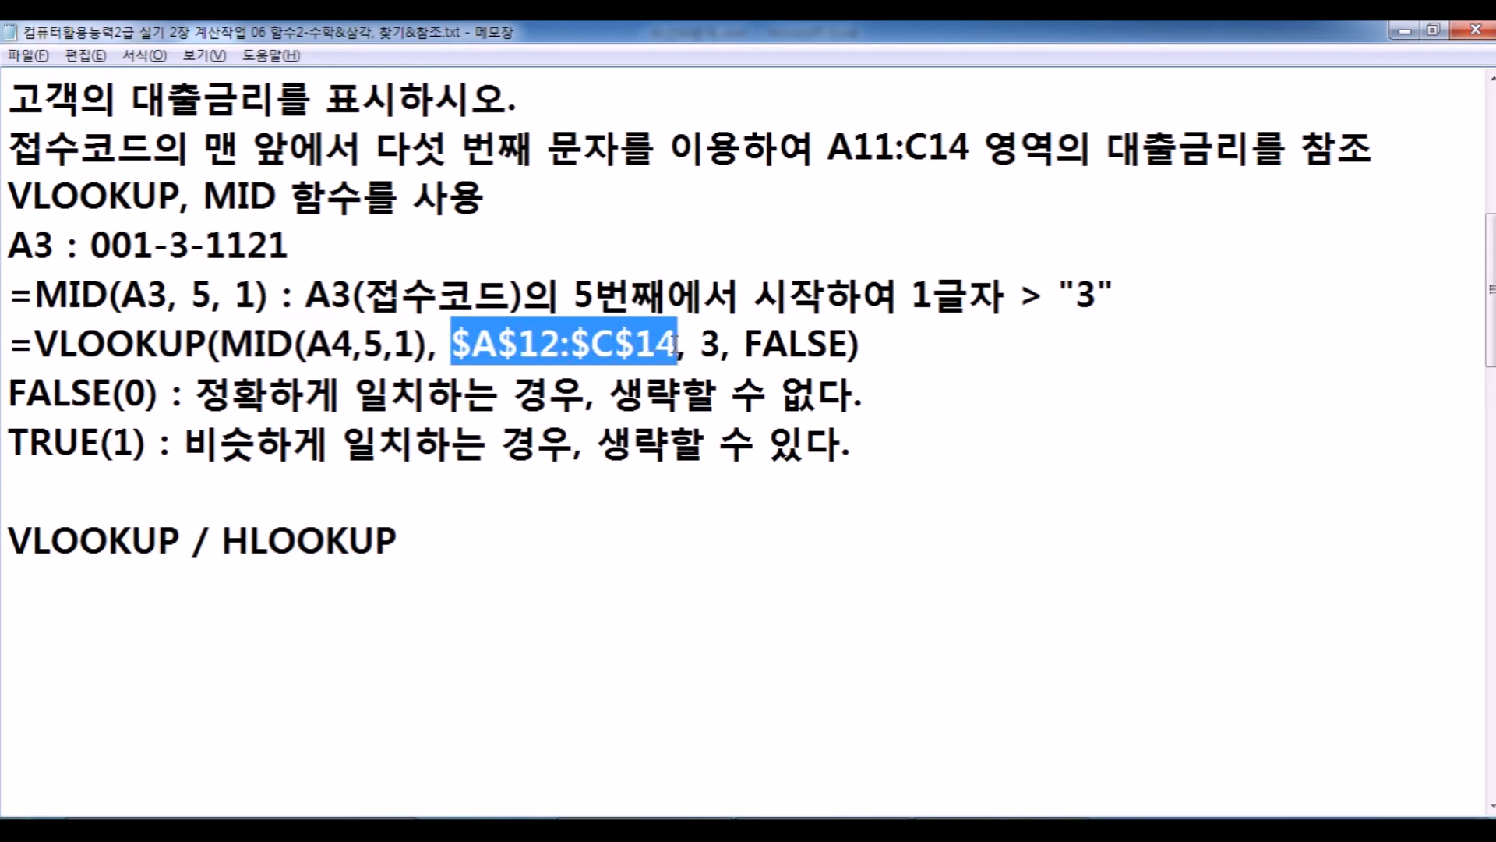
{"action": "key", "text": "alt+Tab"}
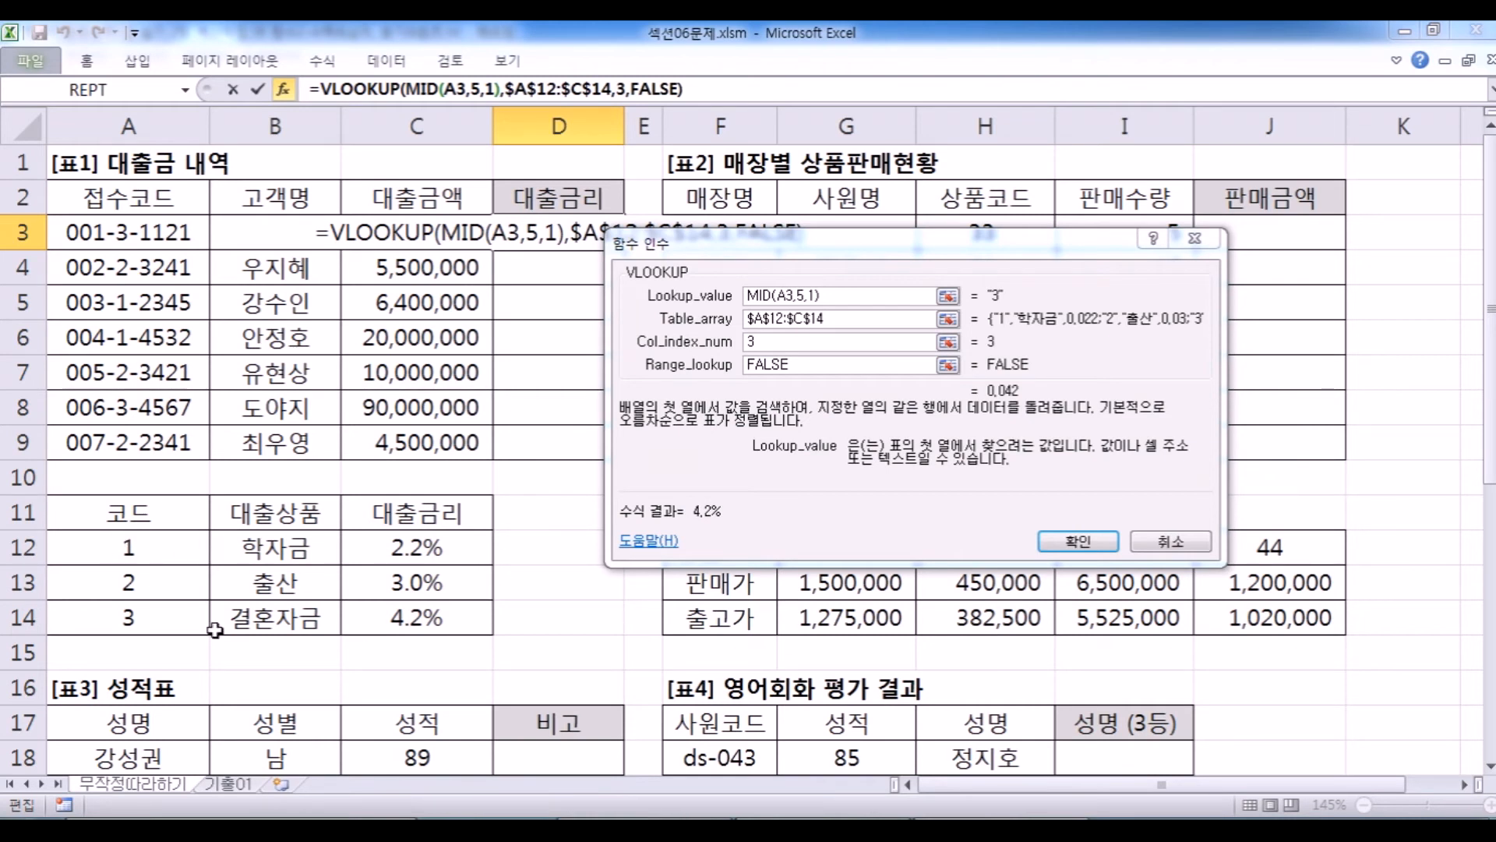
{"action": "key", "text": "alt+Tab"}
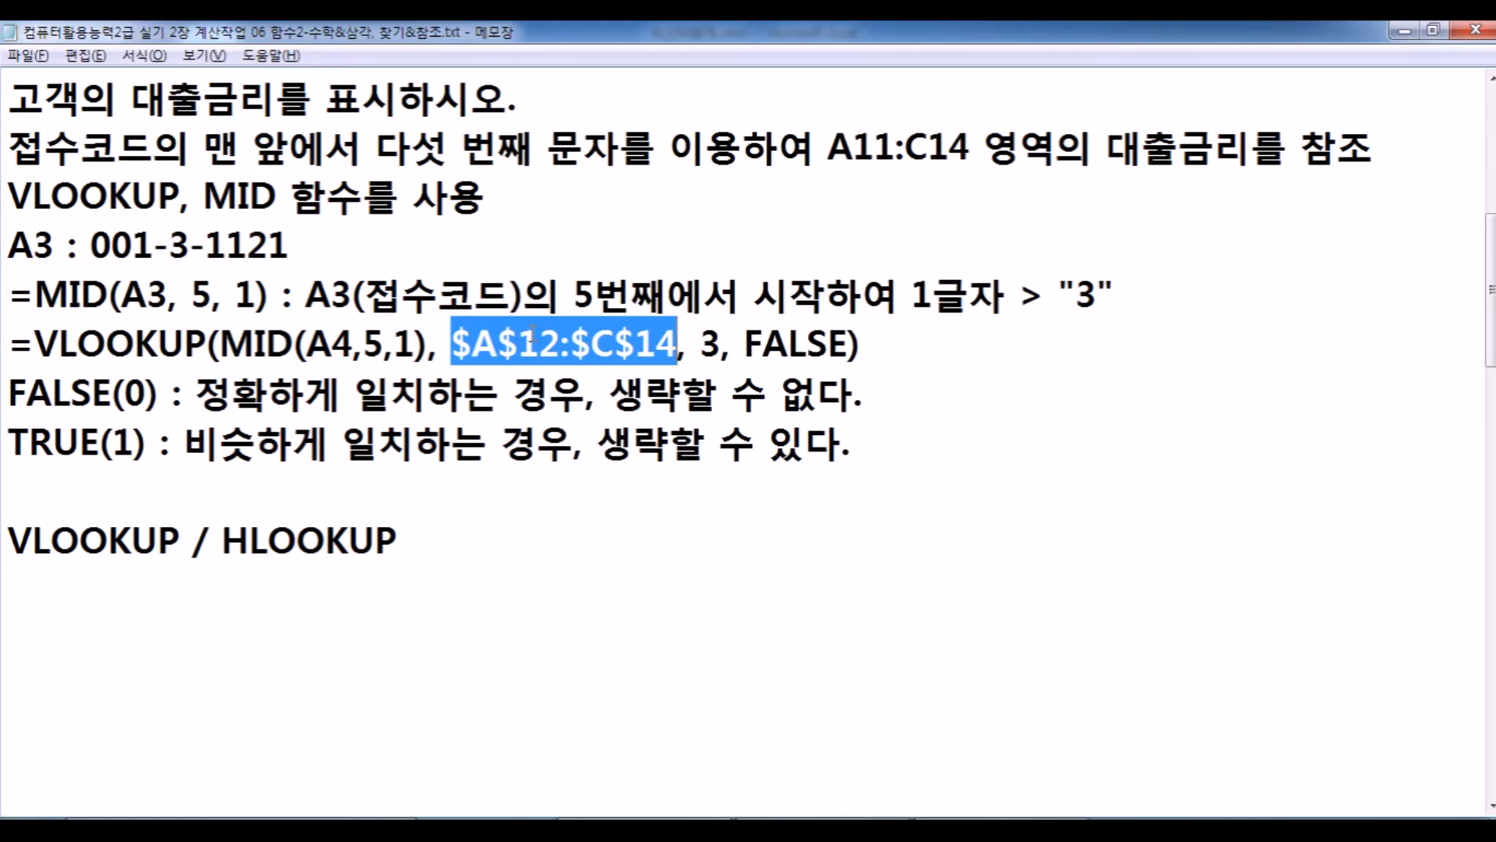
Examine the column index 3 and FALSE arguments in the notes alongside the 대출금리 column and codes in the Excel lookup table.
{"action": "left_click_drag", "start_coordinate": [701, 344], "coordinate": [721, 344]}
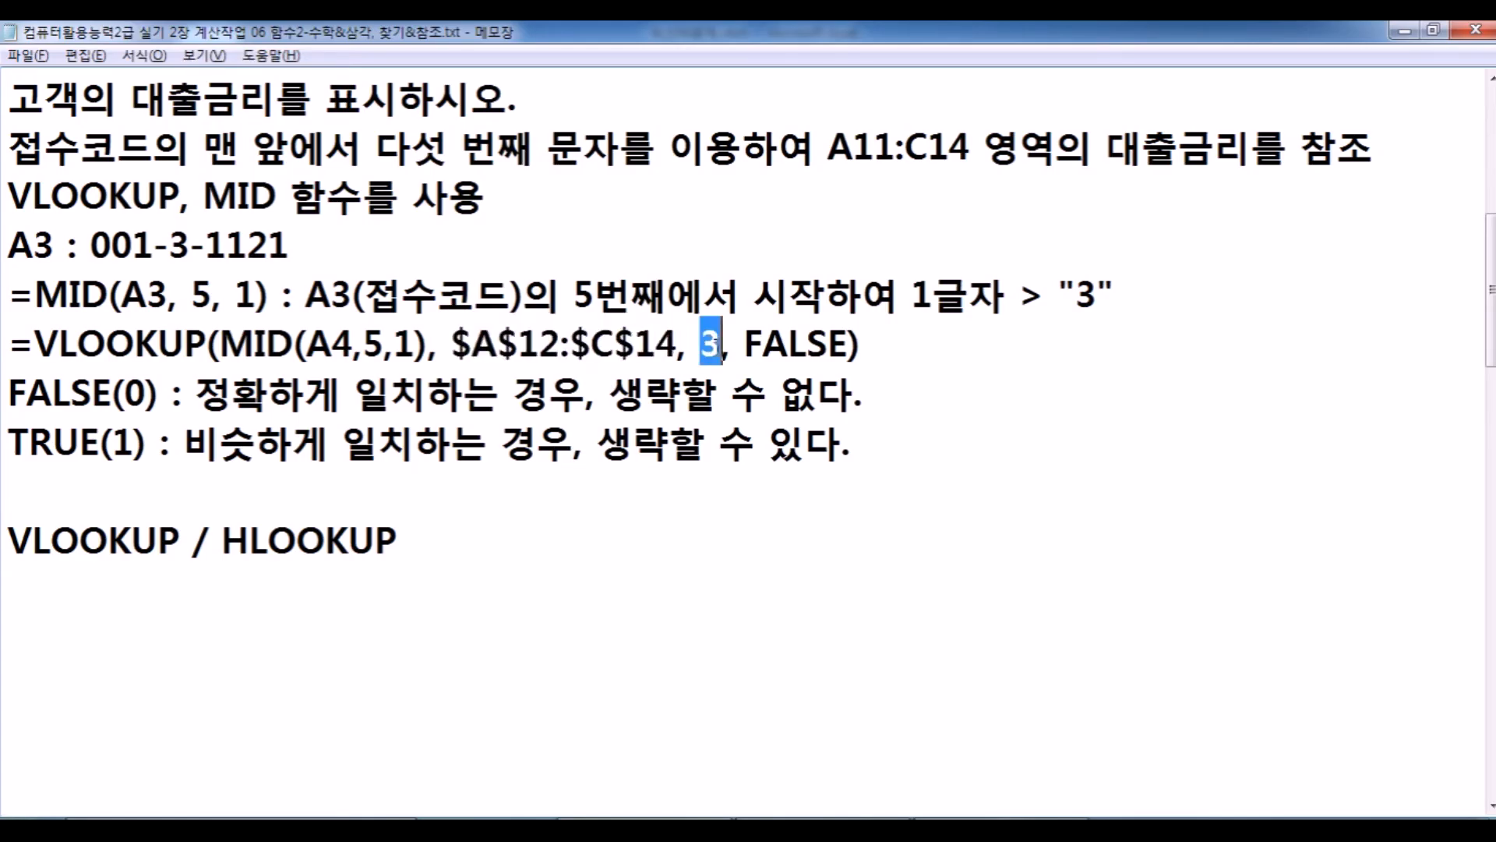
{"action": "key", "text": "alt+Tab"}
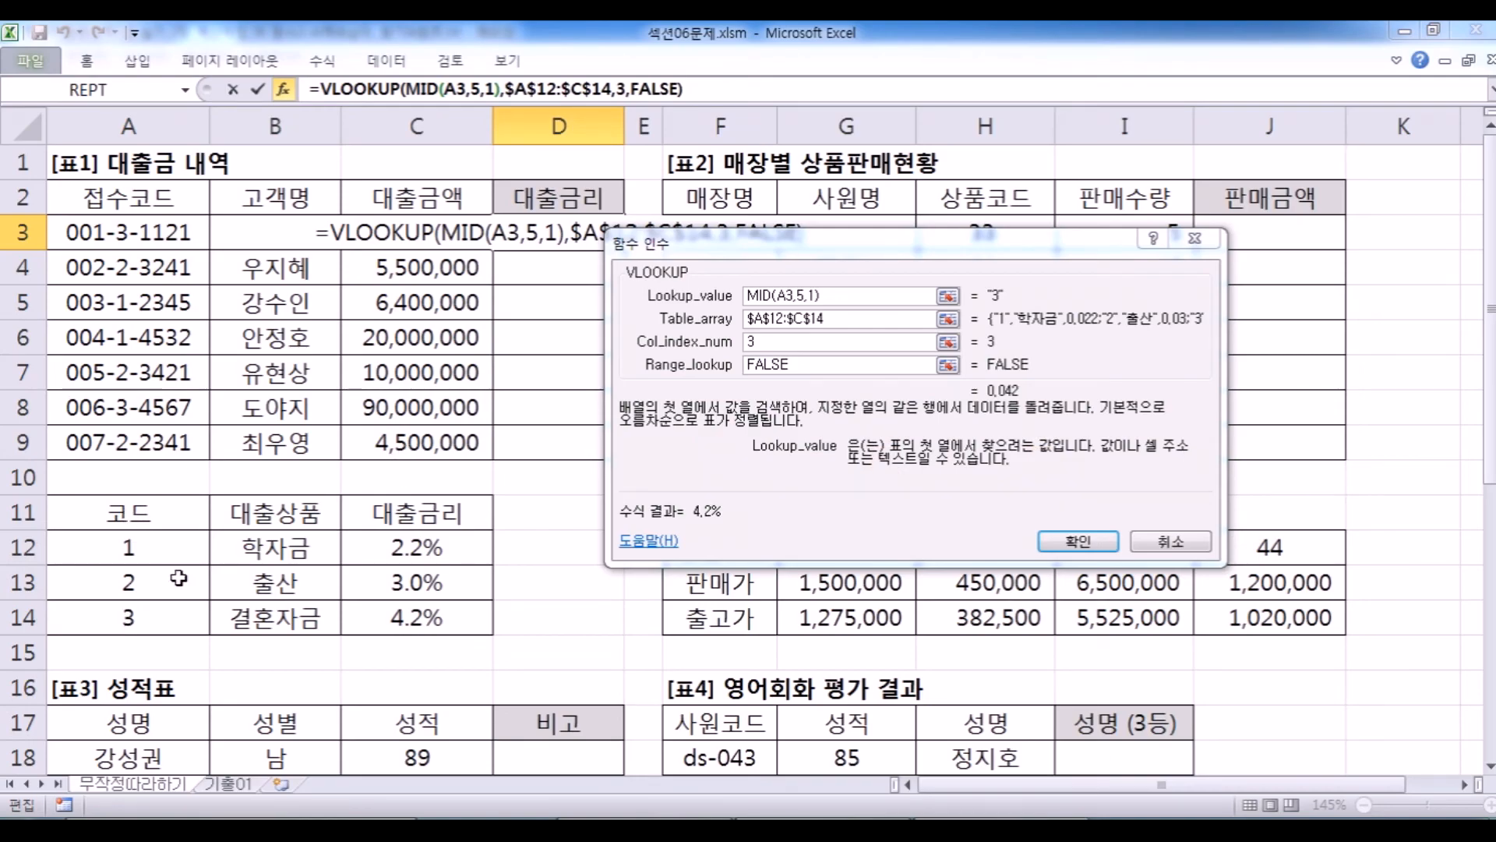
{"action": "scroll", "coordinate": [303, 515], "scroll_direction": "down", "scroll_amount": 1}
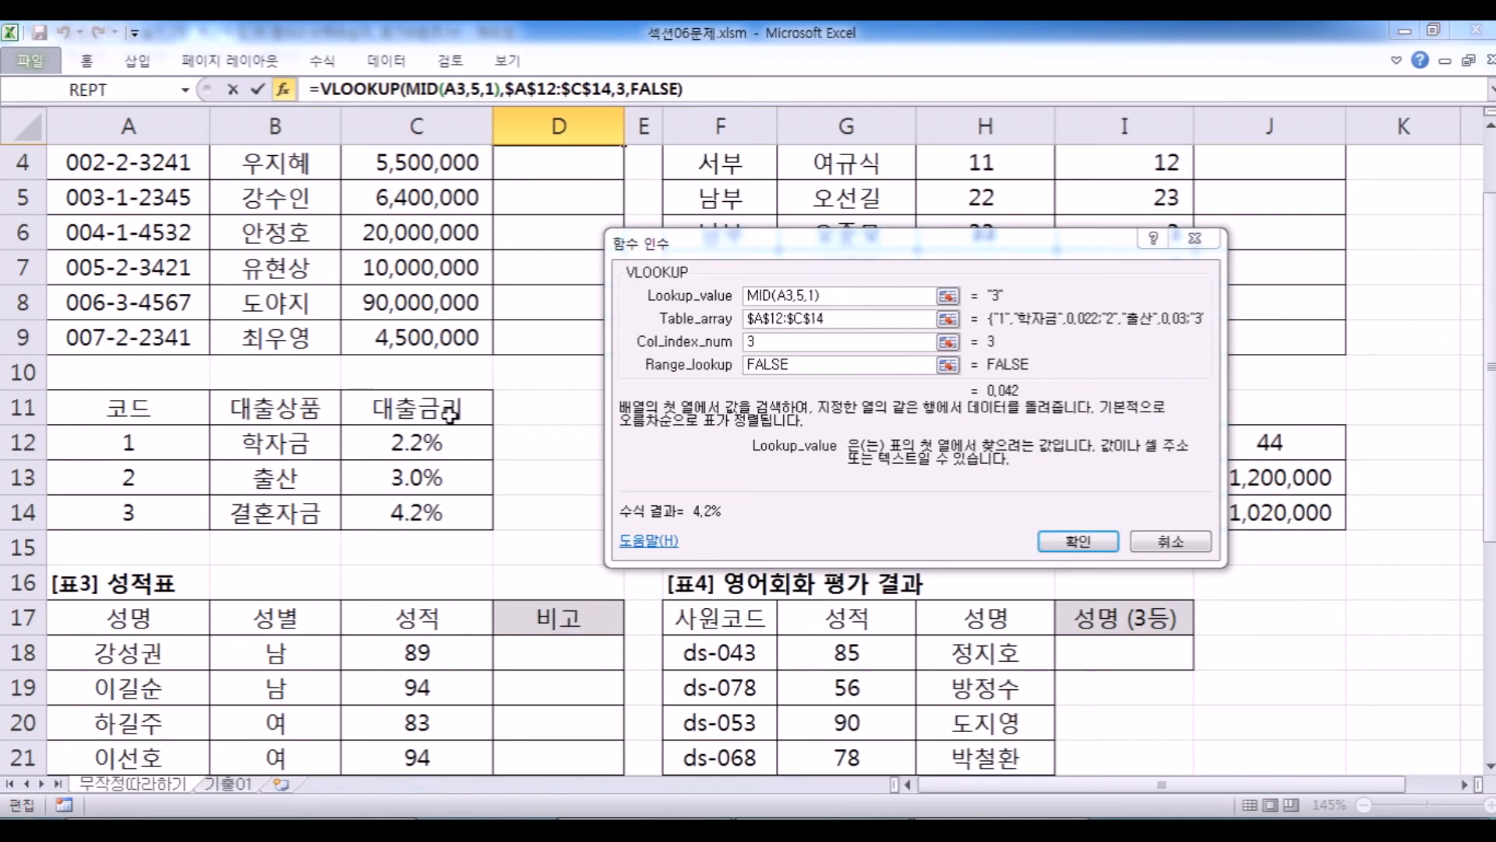
{"action": "scroll", "coordinate": [467, 398], "scroll_direction": "up", "scroll_amount": 1}
{"action": "left_click_drag", "start_coordinate": [710, 250], "coordinate": [811, 262]}
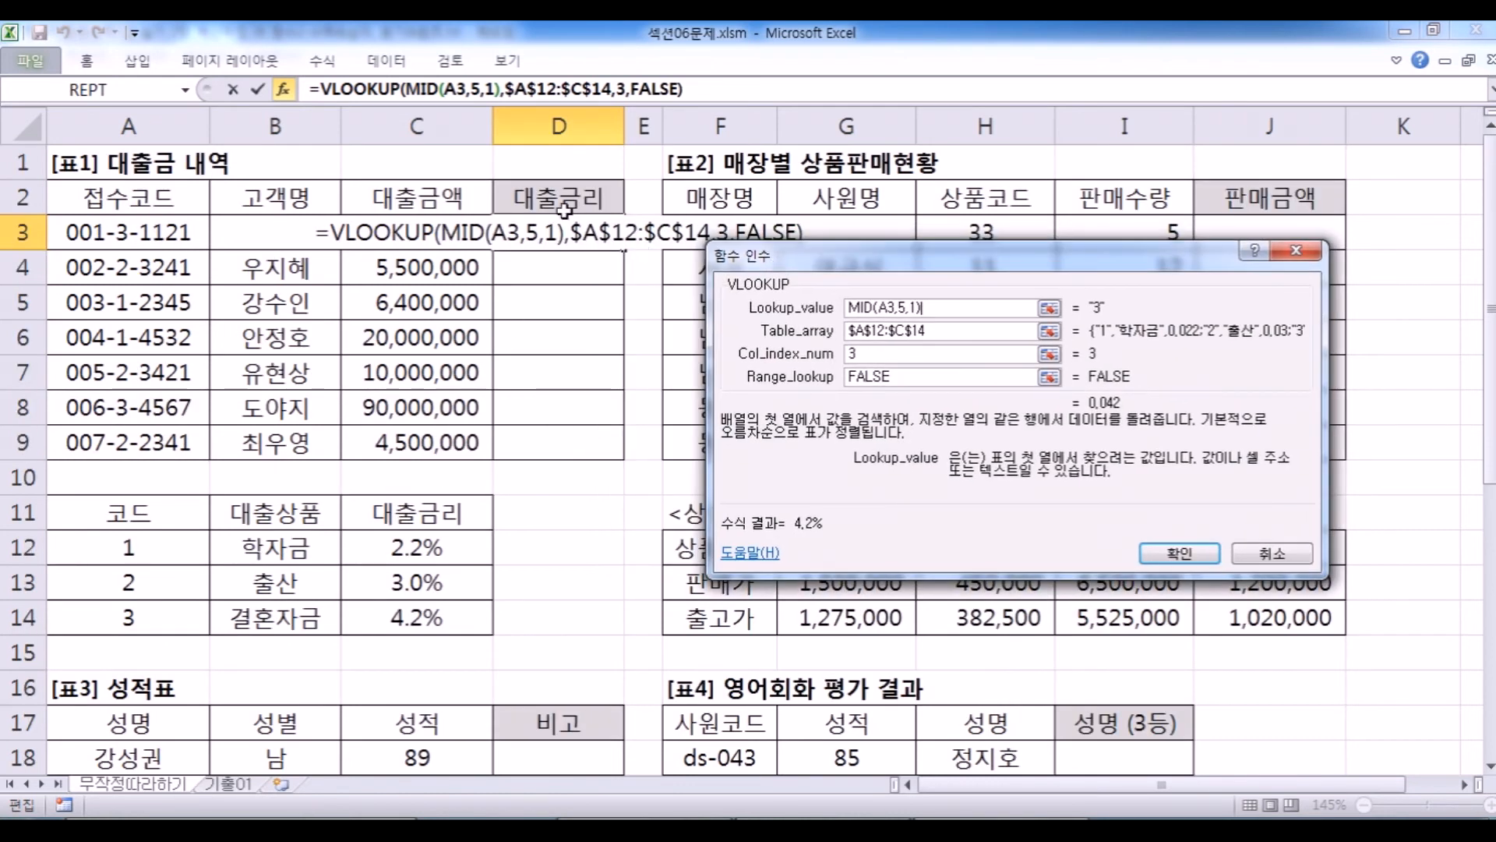
{"action": "scroll", "coordinate": [454, 335], "scroll_direction": "down", "scroll_amount": 1}
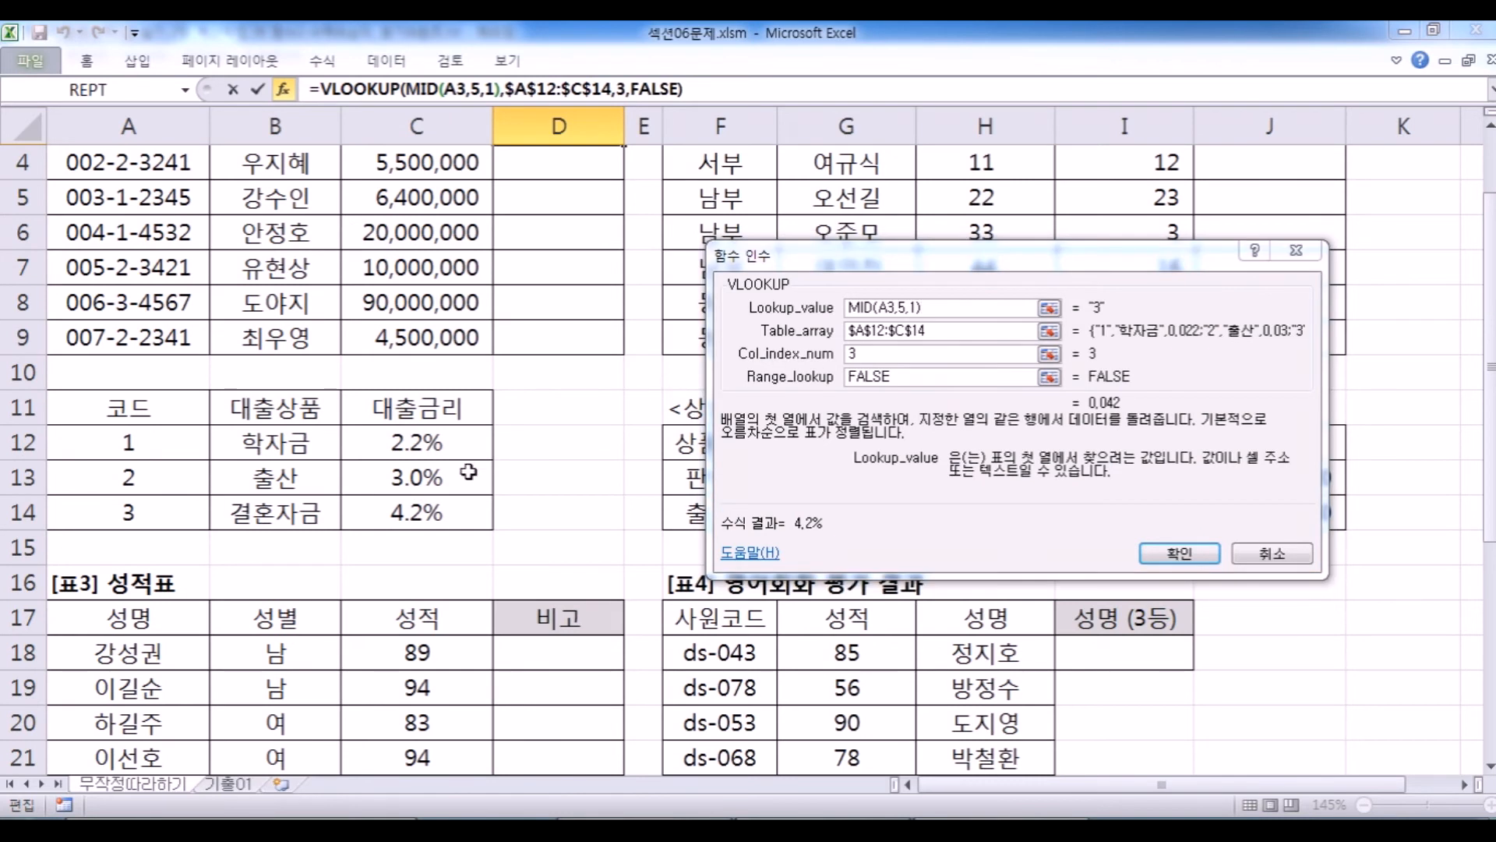
{"action": "left_click", "coordinate": [559, 829]}
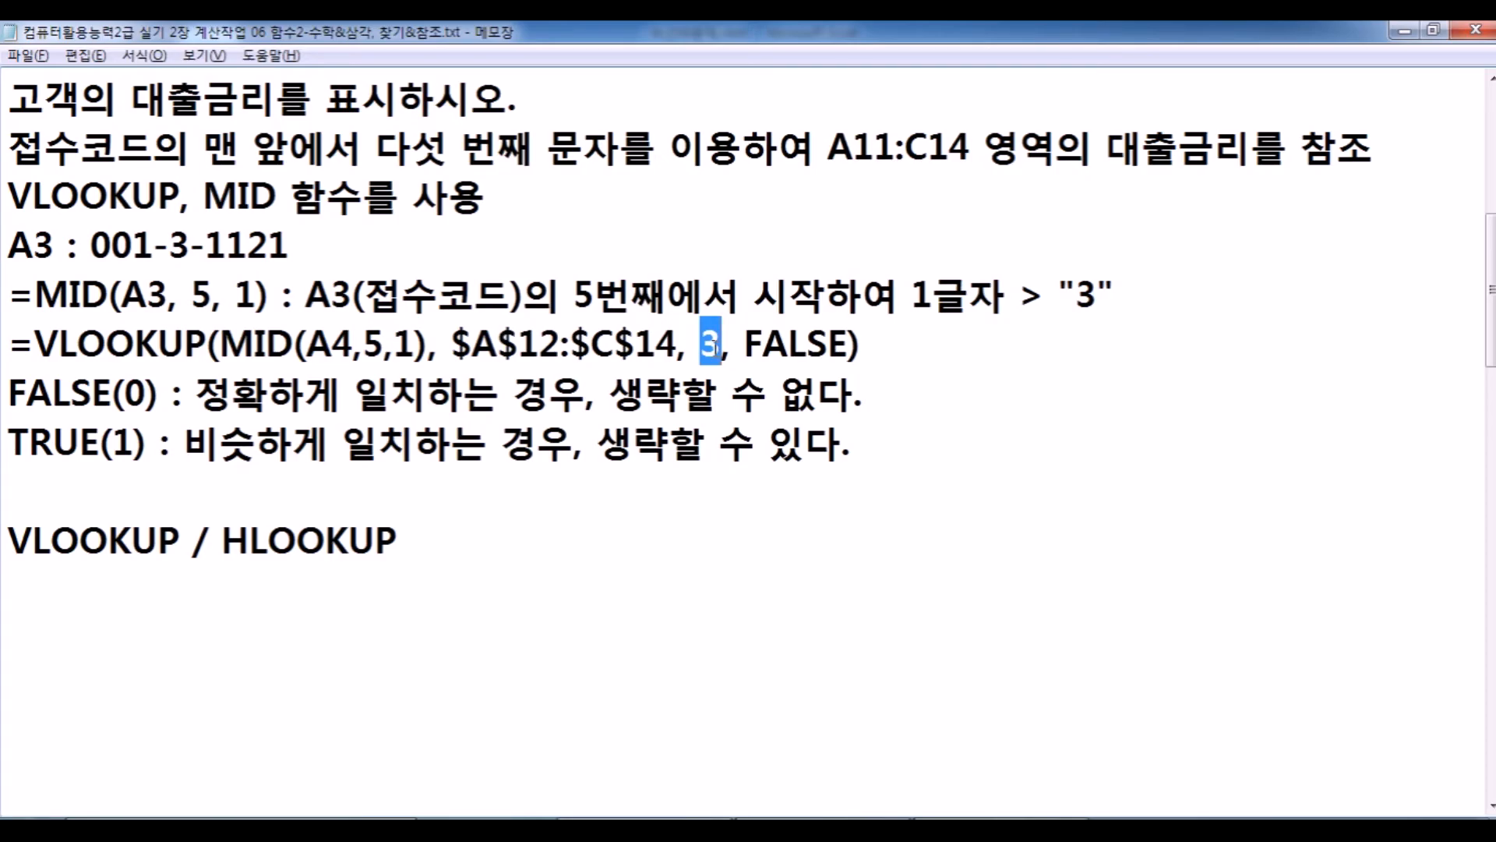
{"action": "left_click_drag", "start_coordinate": [745, 346], "coordinate": [849, 343]}
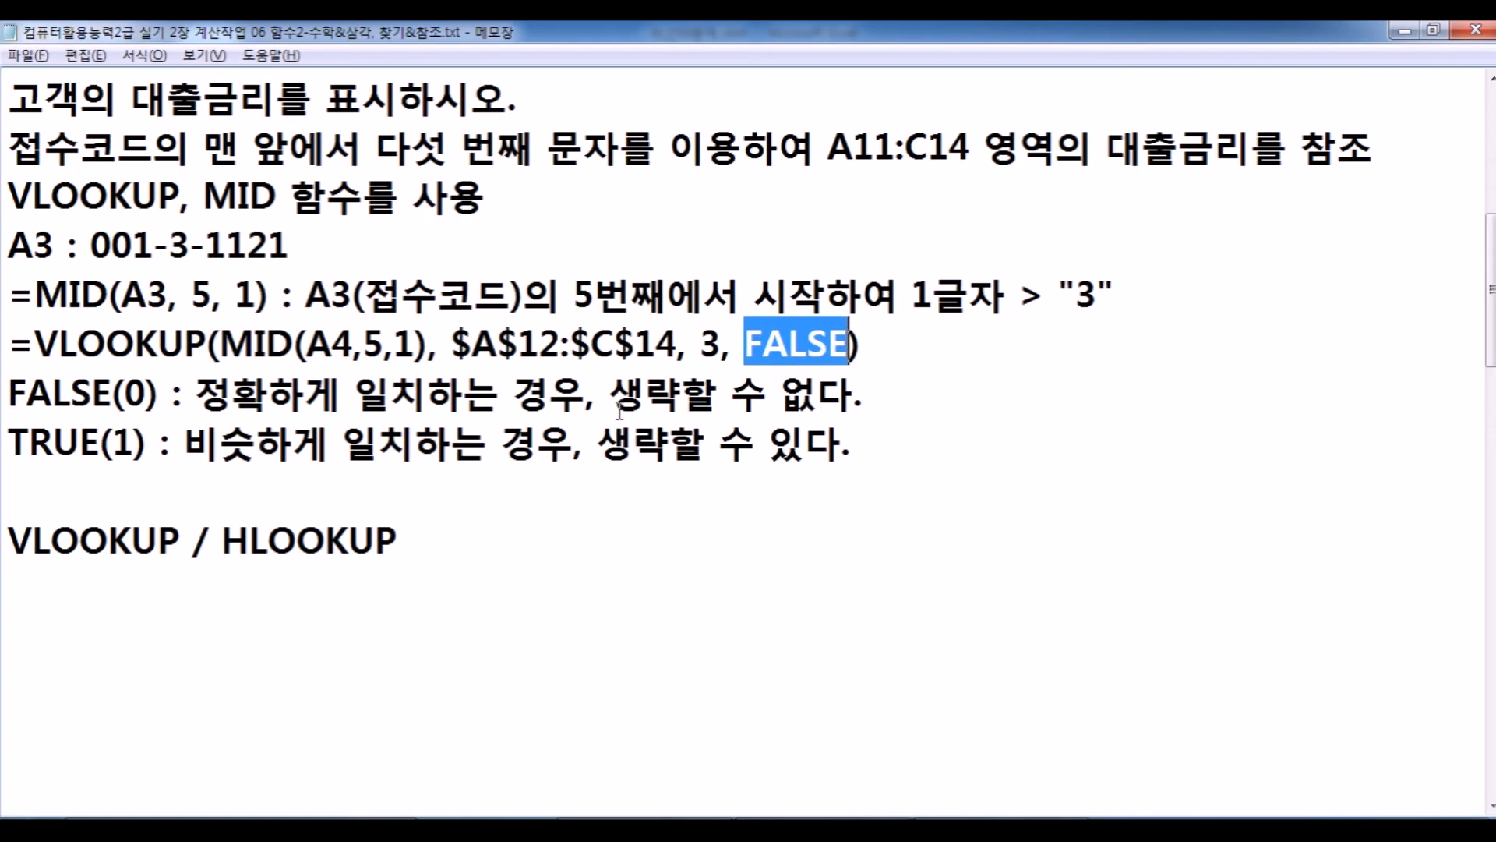
{"action": "key", "text": "alt+Tab"}
{"action": "scroll", "coordinate": [132, 251], "scroll_direction": "up", "scroll_amount": 1}
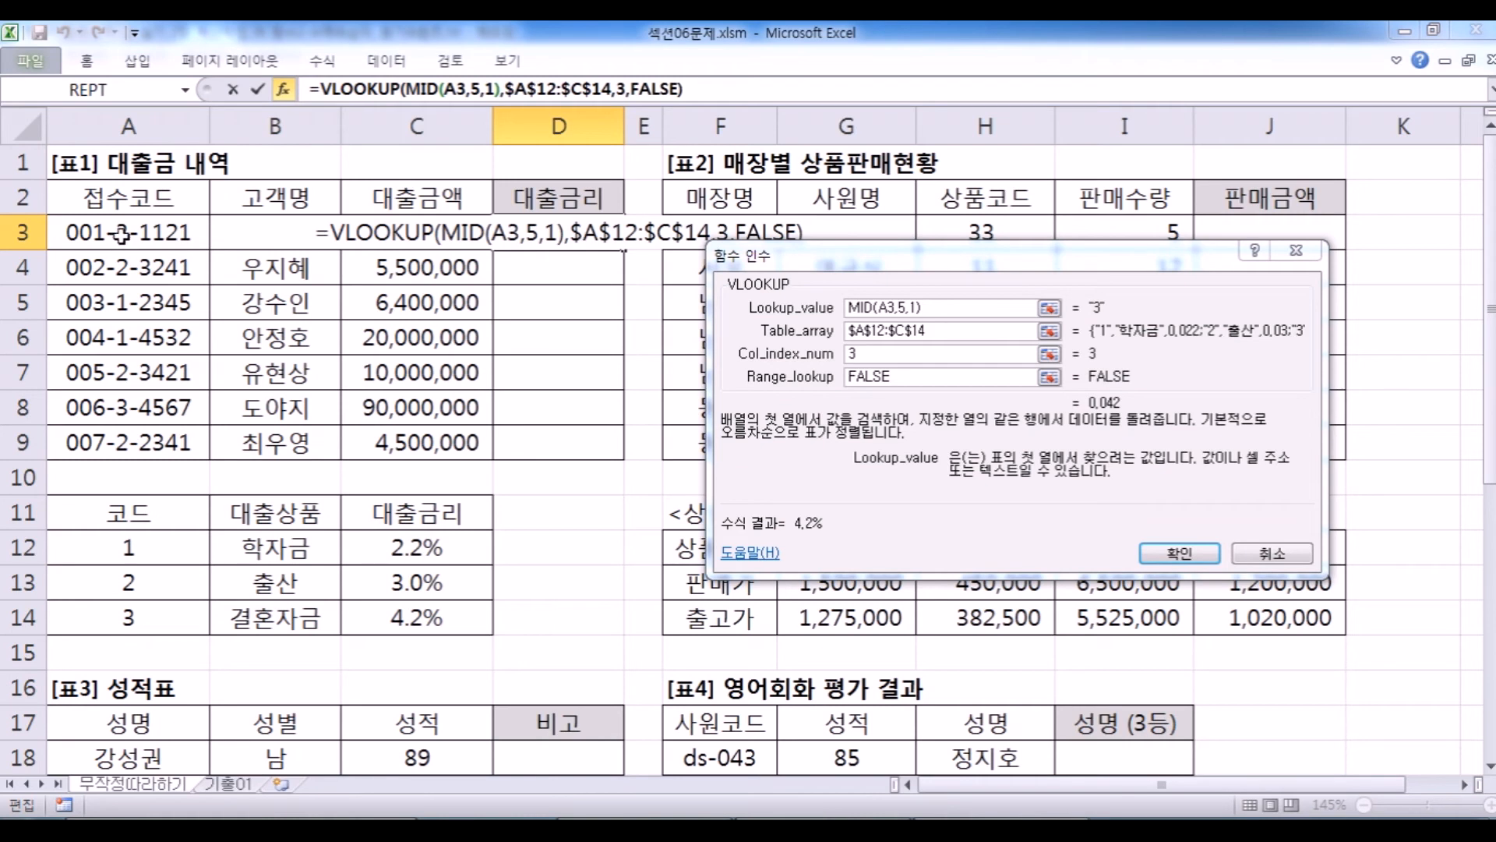
{"action": "scroll", "coordinate": [156, 352], "scroll_direction": "down", "scroll_amount": 1}
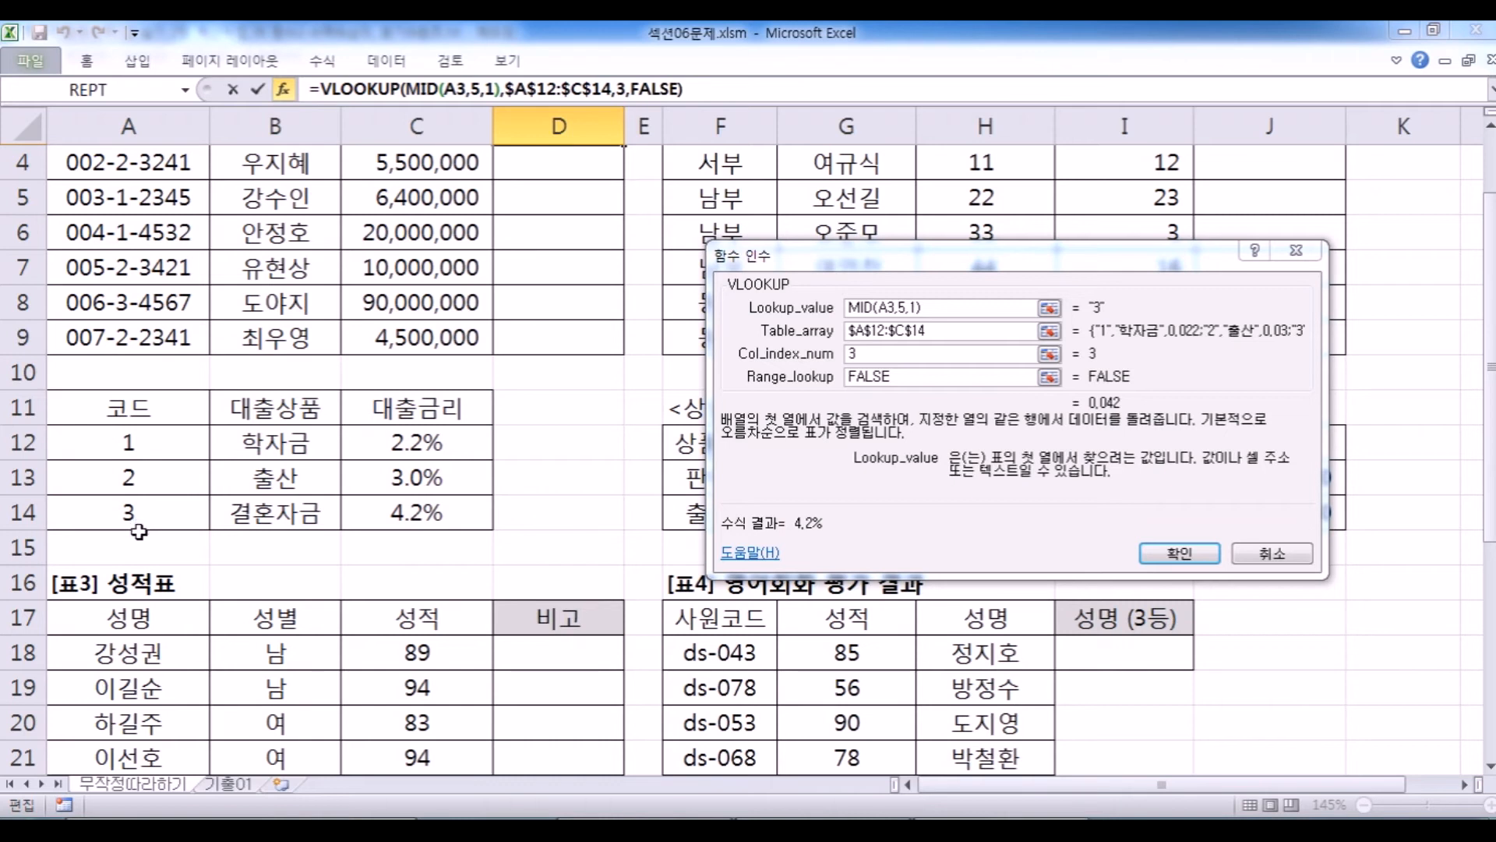
In the Notepad notes, duplicate the VLOOKUP formula line below itself and replace FALSE with 0 in the copy.
{"action": "key", "text": "alt+Tab"}
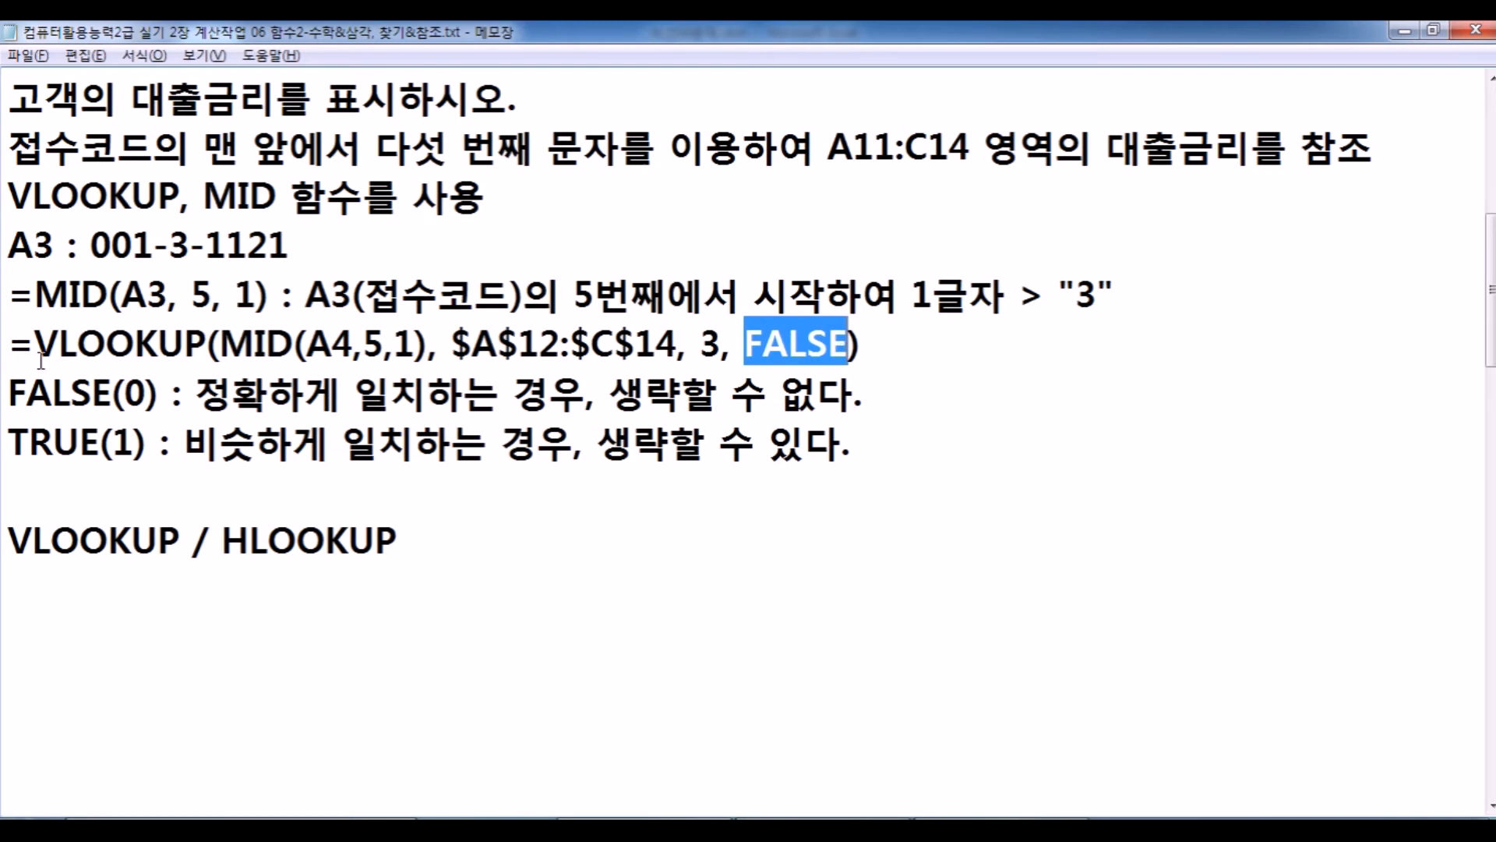
{"action": "left_click_drag", "start_coordinate": [4, 341], "coordinate": [4, 387]}
{"action": "key", "text": "ctrl+c"}
{"action": "left_click", "coordinate": [11, 393]}
{"action": "key", "text": "ctrl+v"}
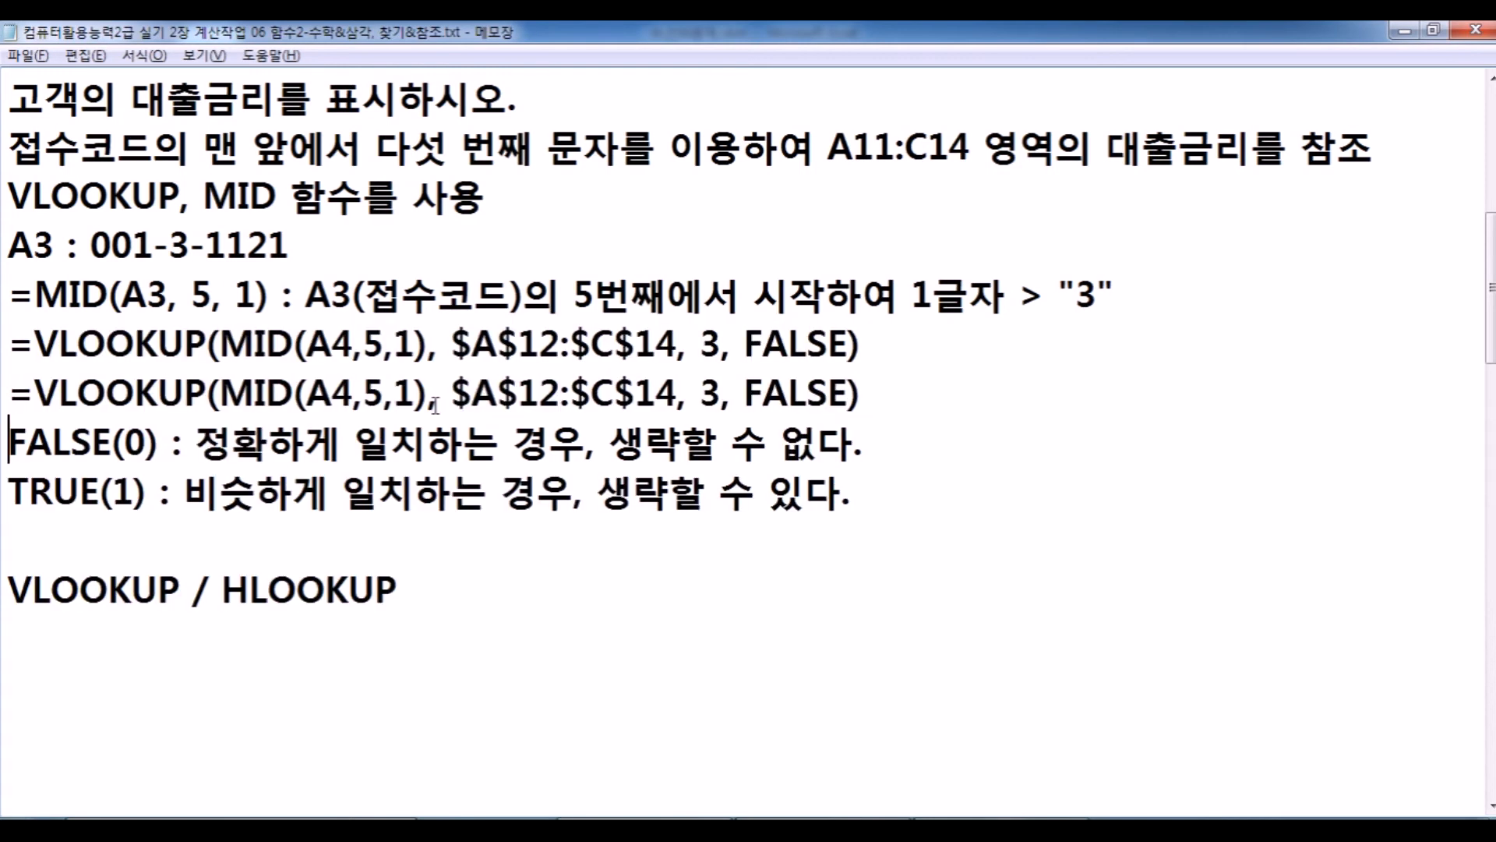
{"action": "left_click_drag", "start_coordinate": [746, 393], "coordinate": [849, 393]}
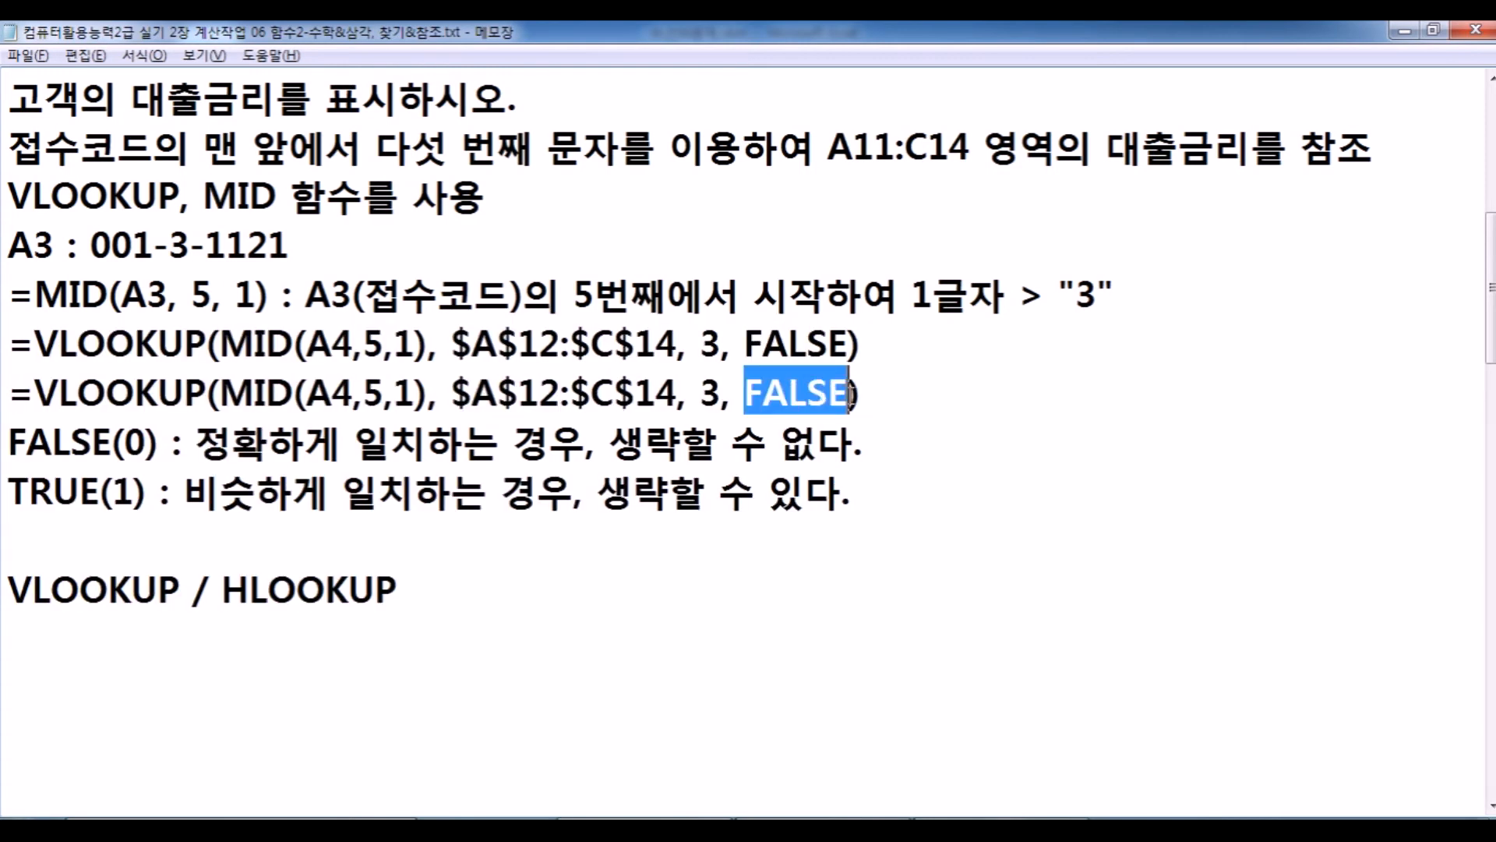
{"action": "type", "text": "0"}
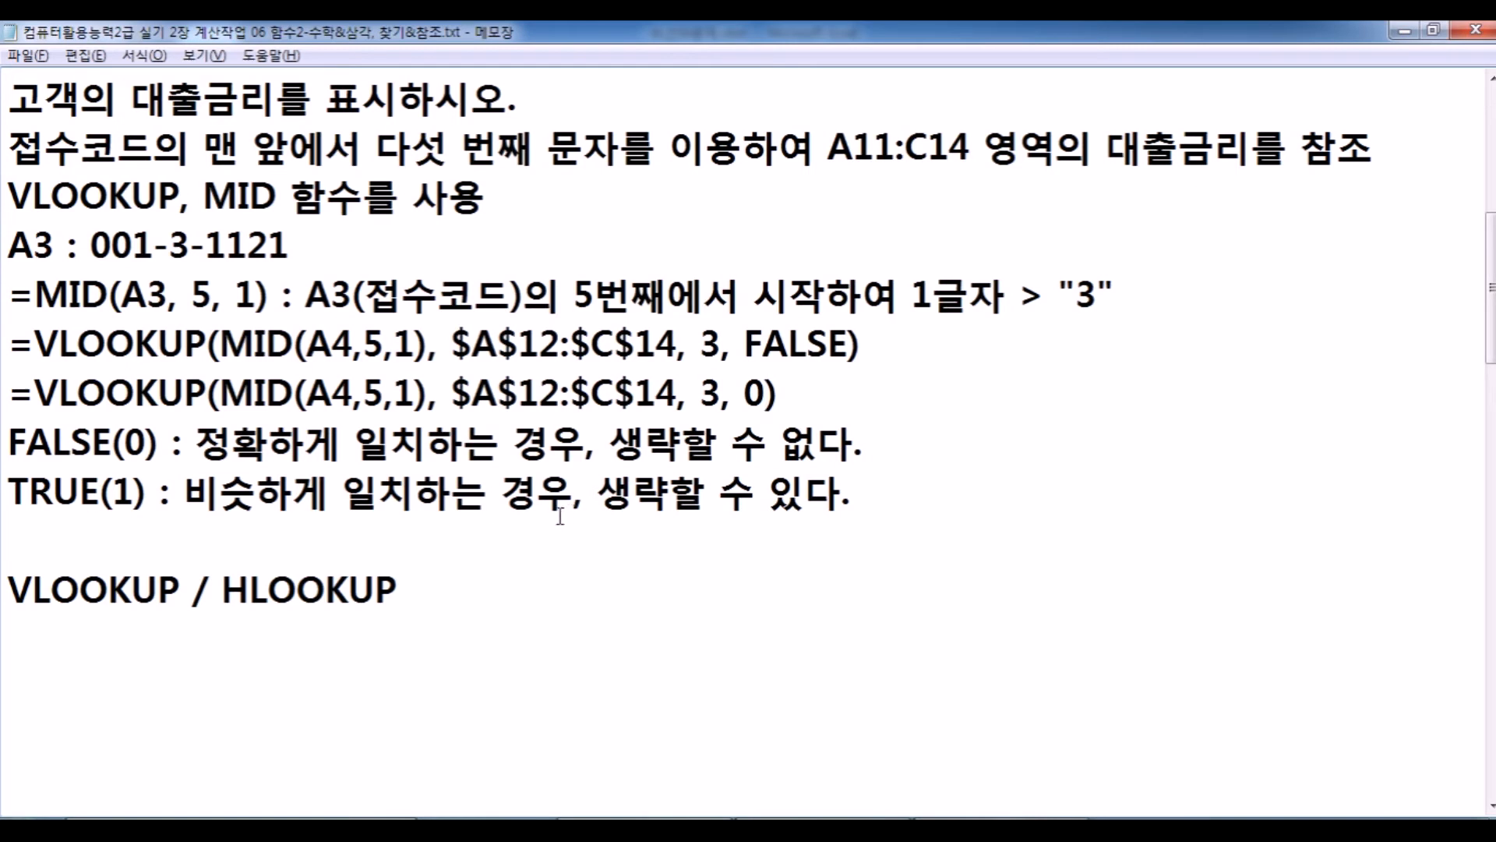
Switch to Excel and discard the VLOOKUP function arguments, leaving D3 empty.
{"action": "key", "text": "alt+Tab"}
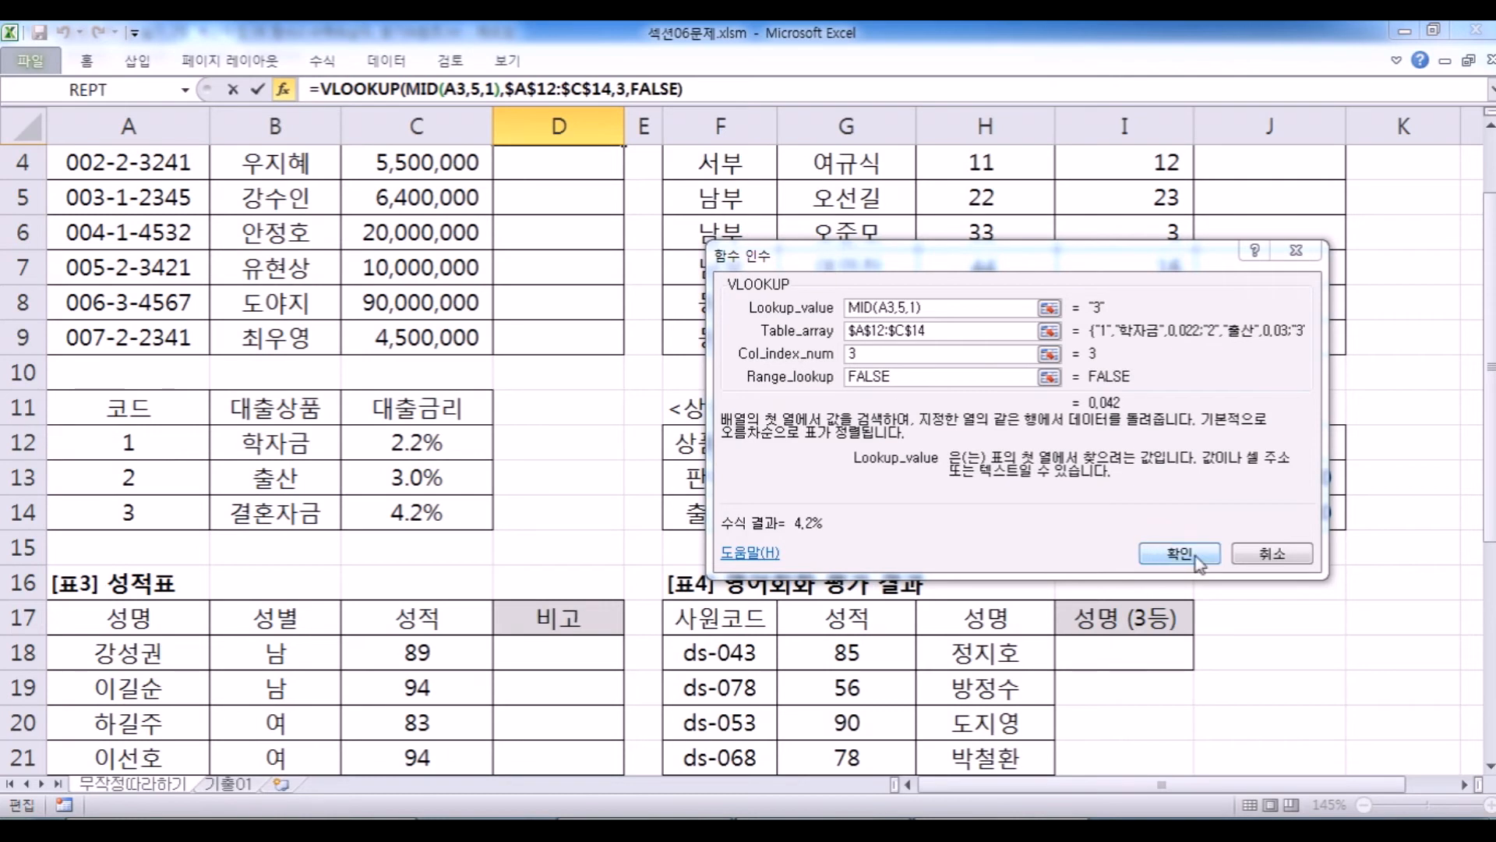
{"action": "left_click", "coordinate": [1264, 555]}
{"action": "scroll", "coordinate": [707, 496], "scroll_direction": "up", "scroll_amount": 1}
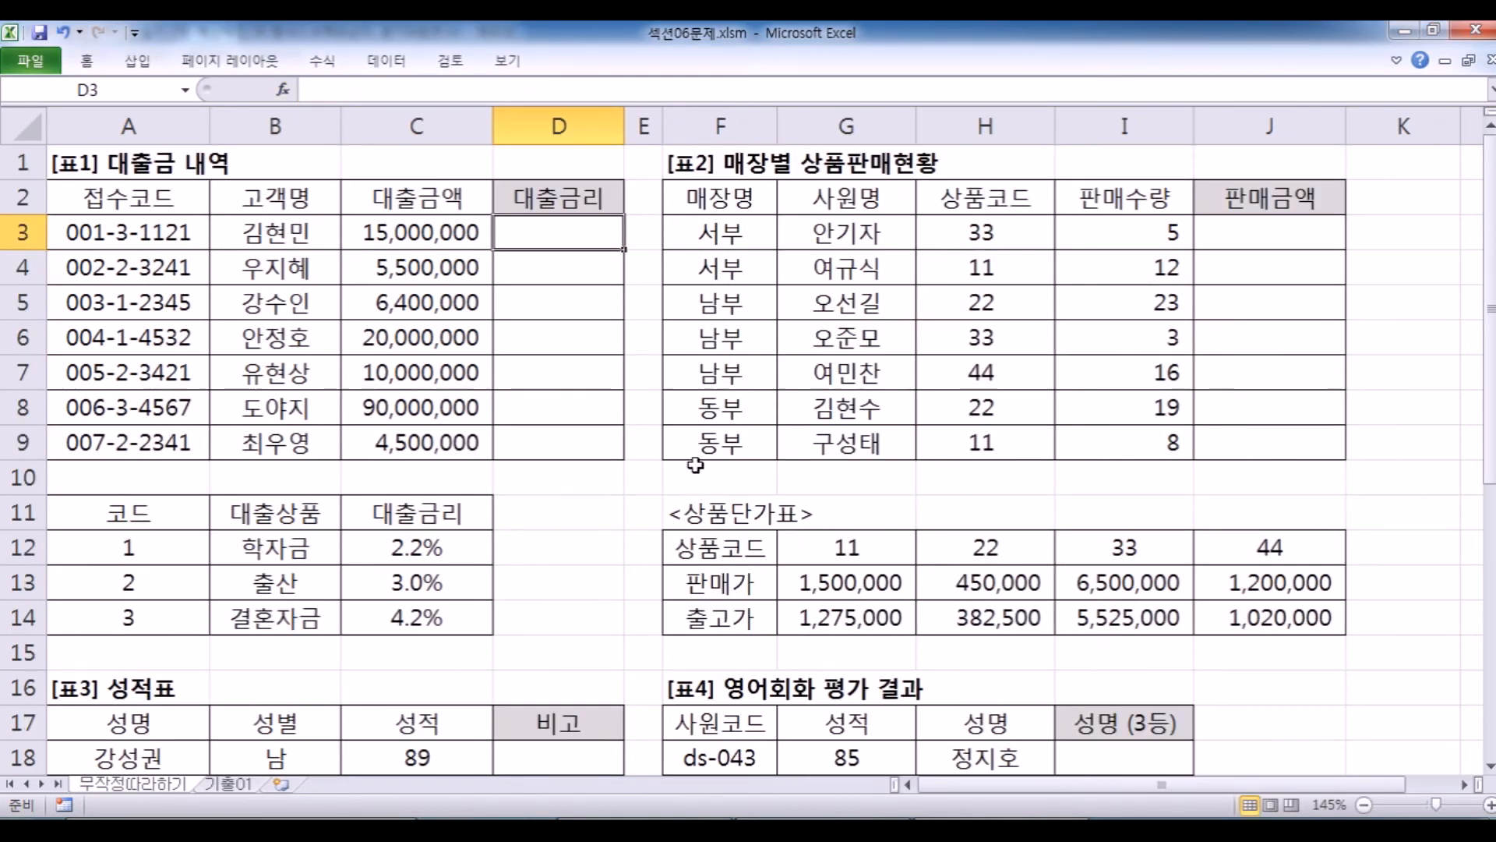
In D3, begin a VLOOKUP formula with MID(A3,5,1) as its lookup value.
{"action": "type", "text": "="}
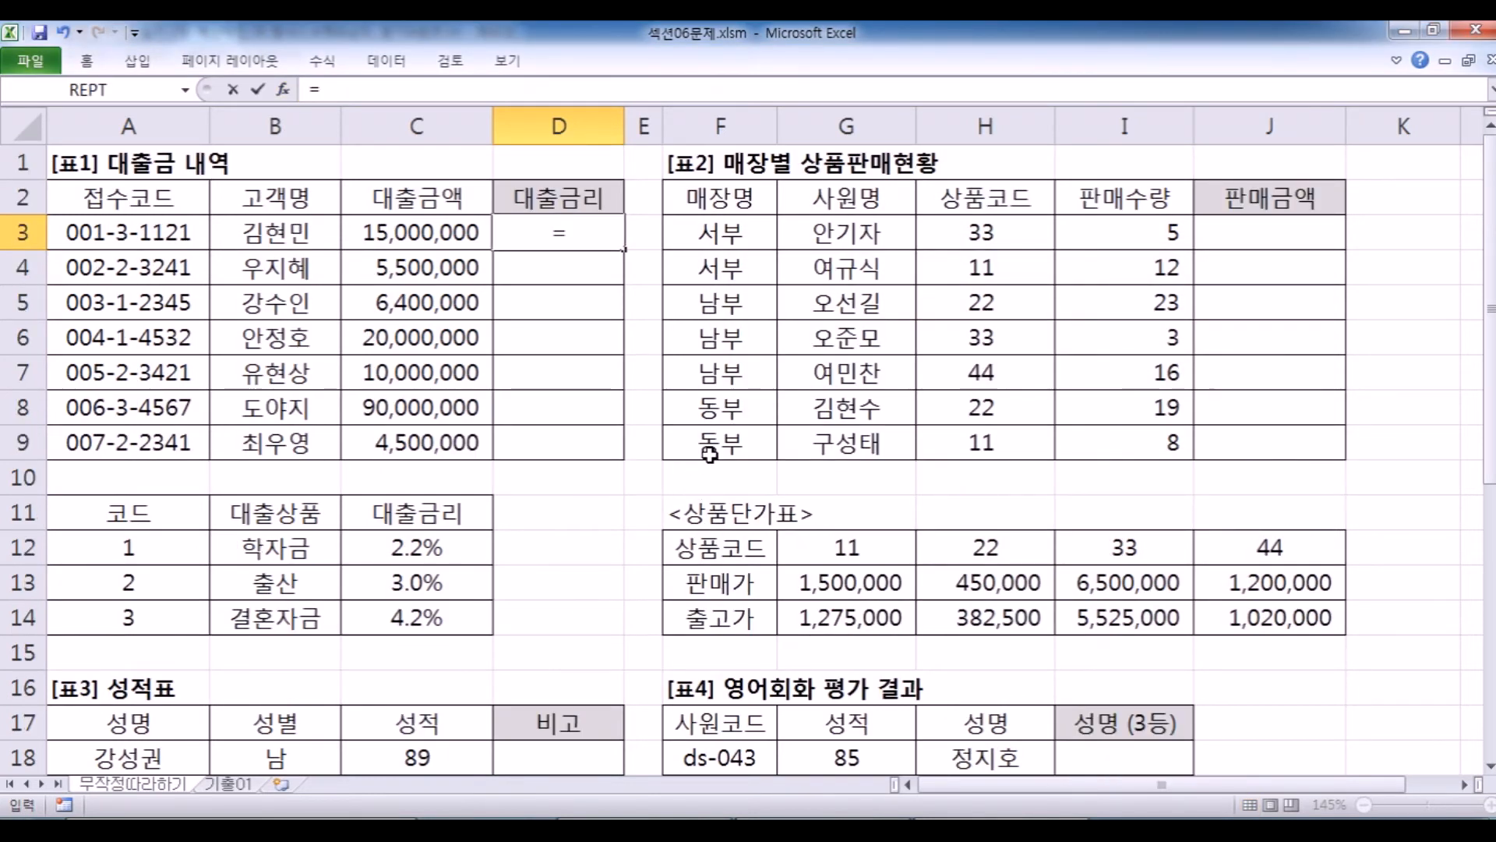
{"action": "type", "text": "VL"}
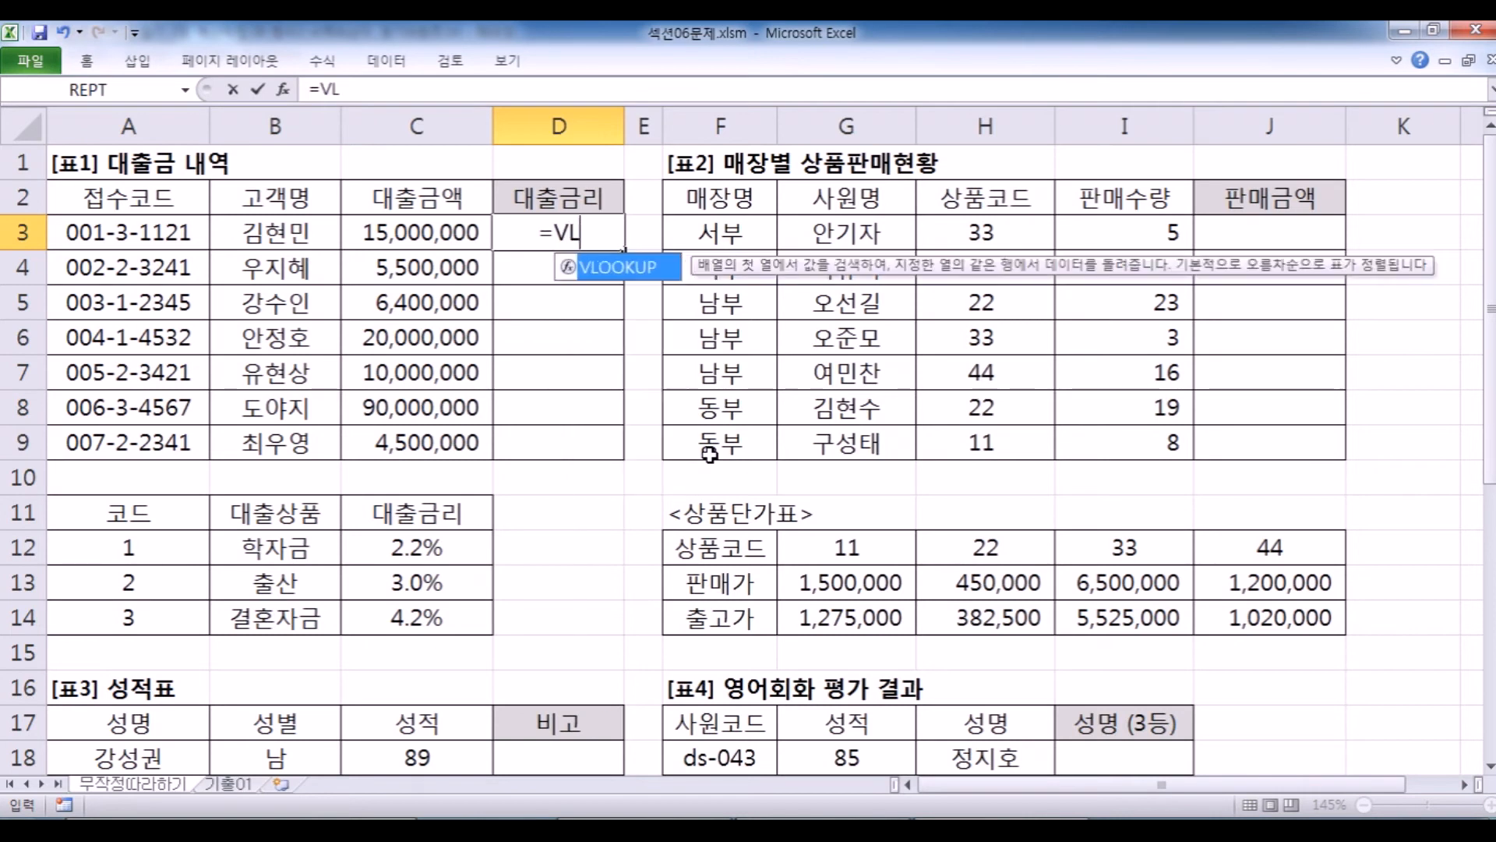
{"action": "key", "text": "Tab"}
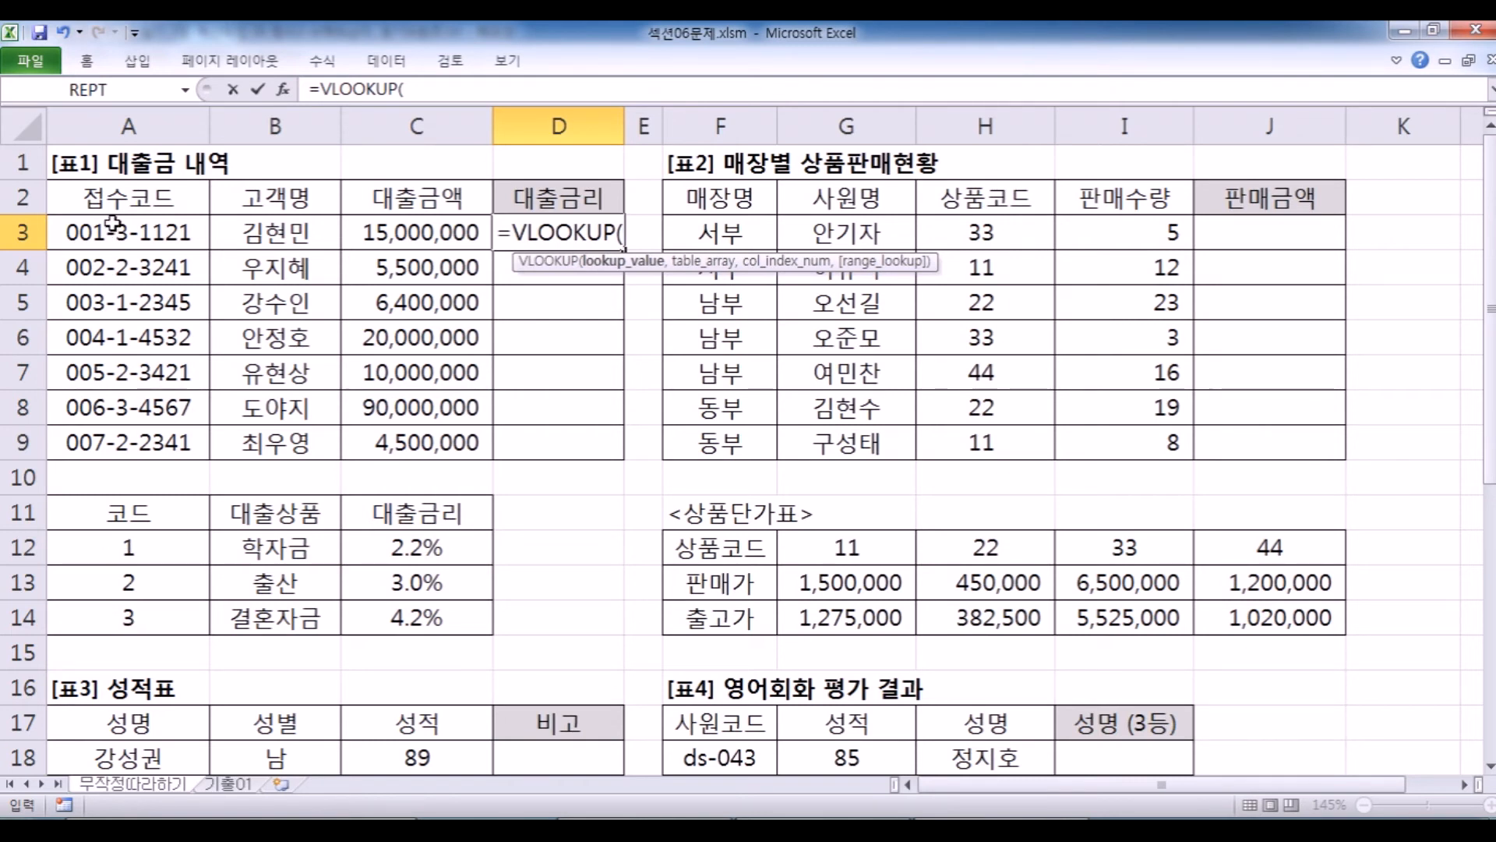
{"action": "type", "text": "MI"}
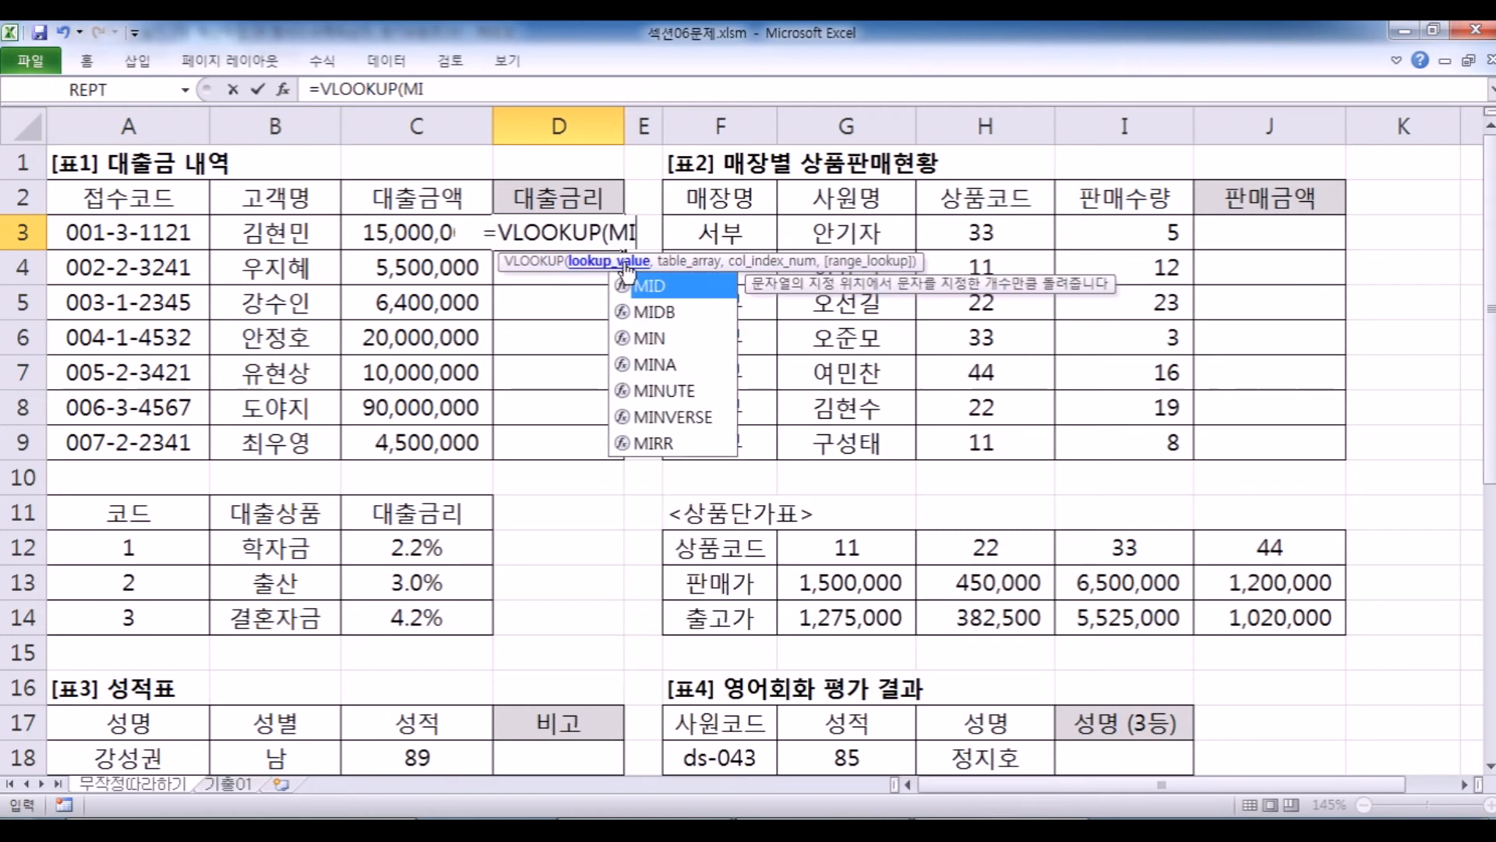
{"action": "type", "text": "D("}
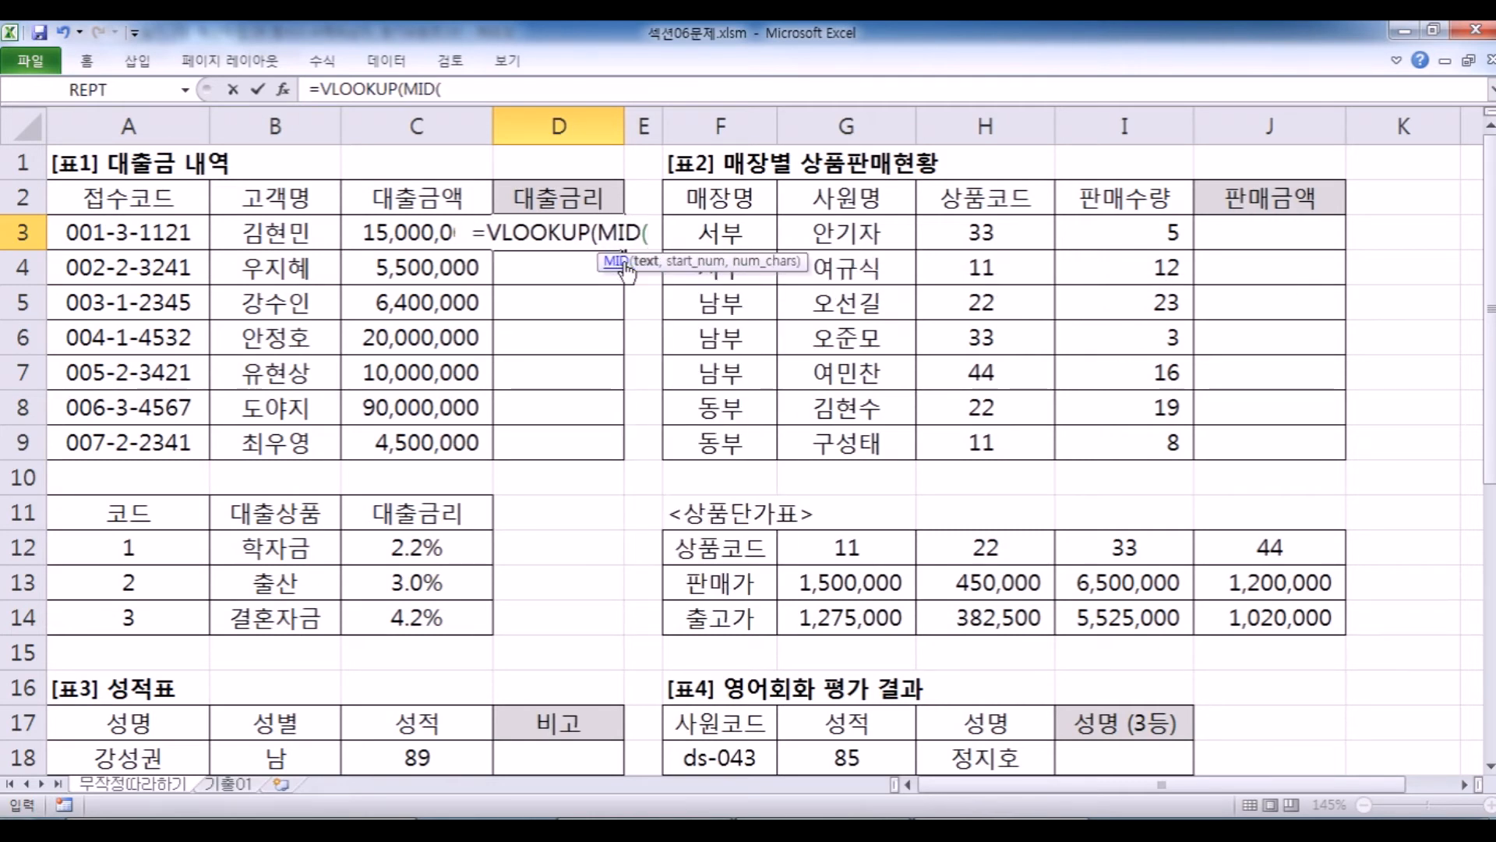
{"action": "left_click", "coordinate": [160, 232]}
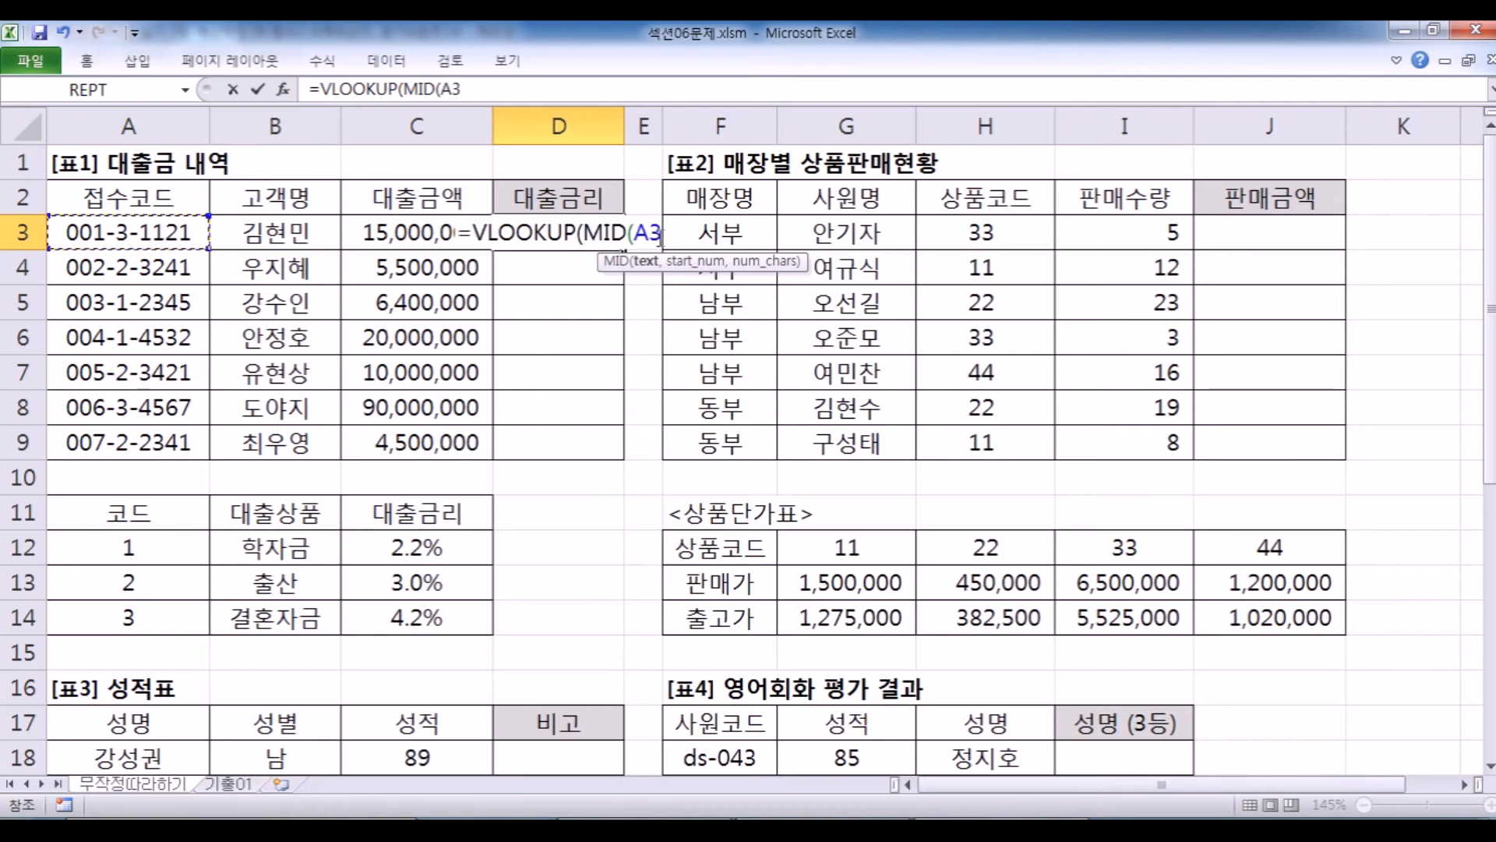
{"action": "key", "text": "BackSpace"}
{"action": "key", "text": "BackSpace"}
{"action": "type", "text": "A3"}
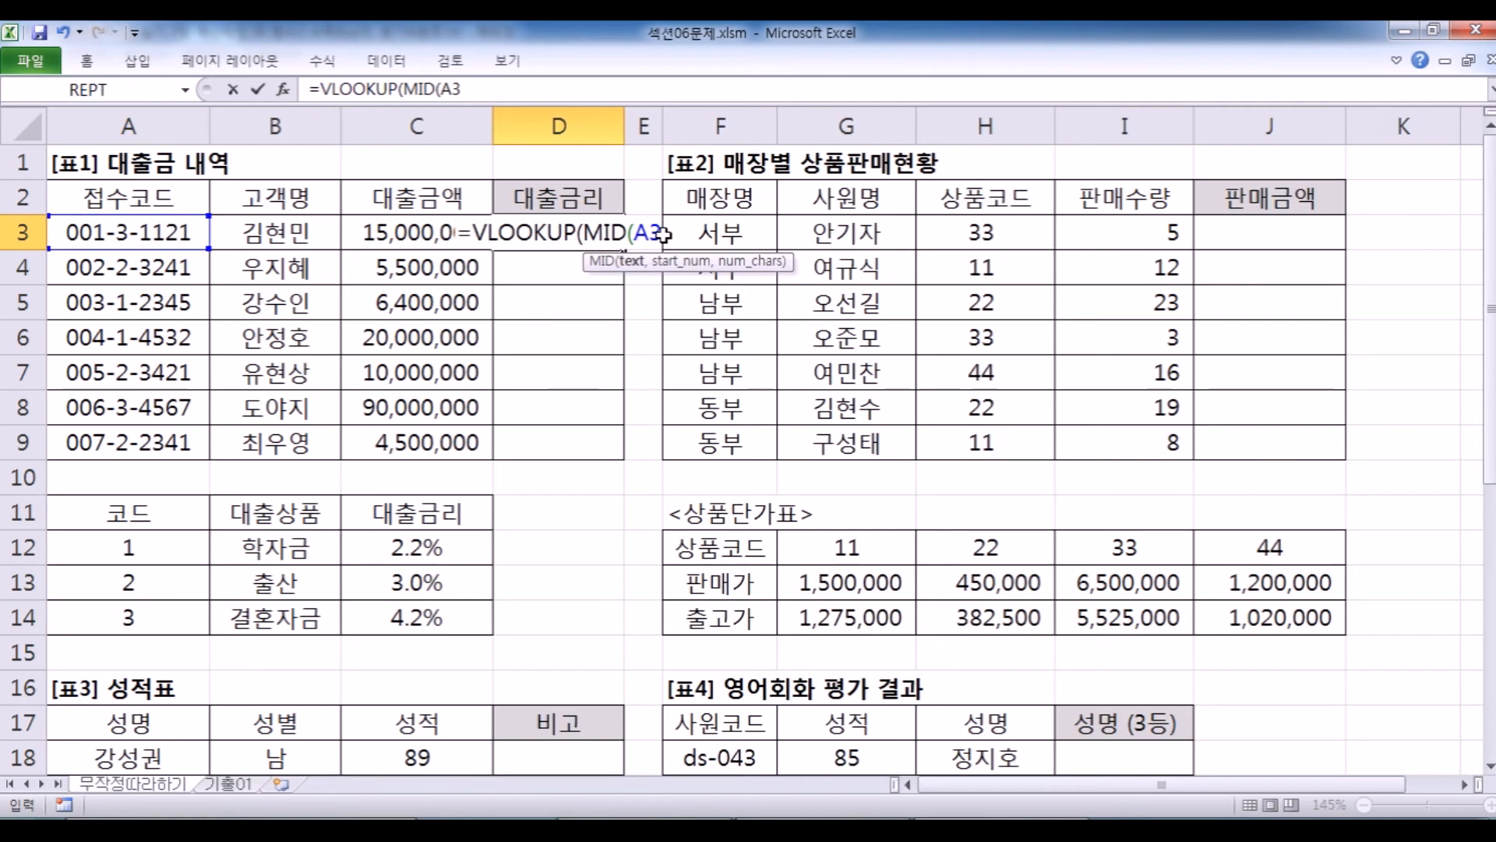
{"action": "type", "text": ","}
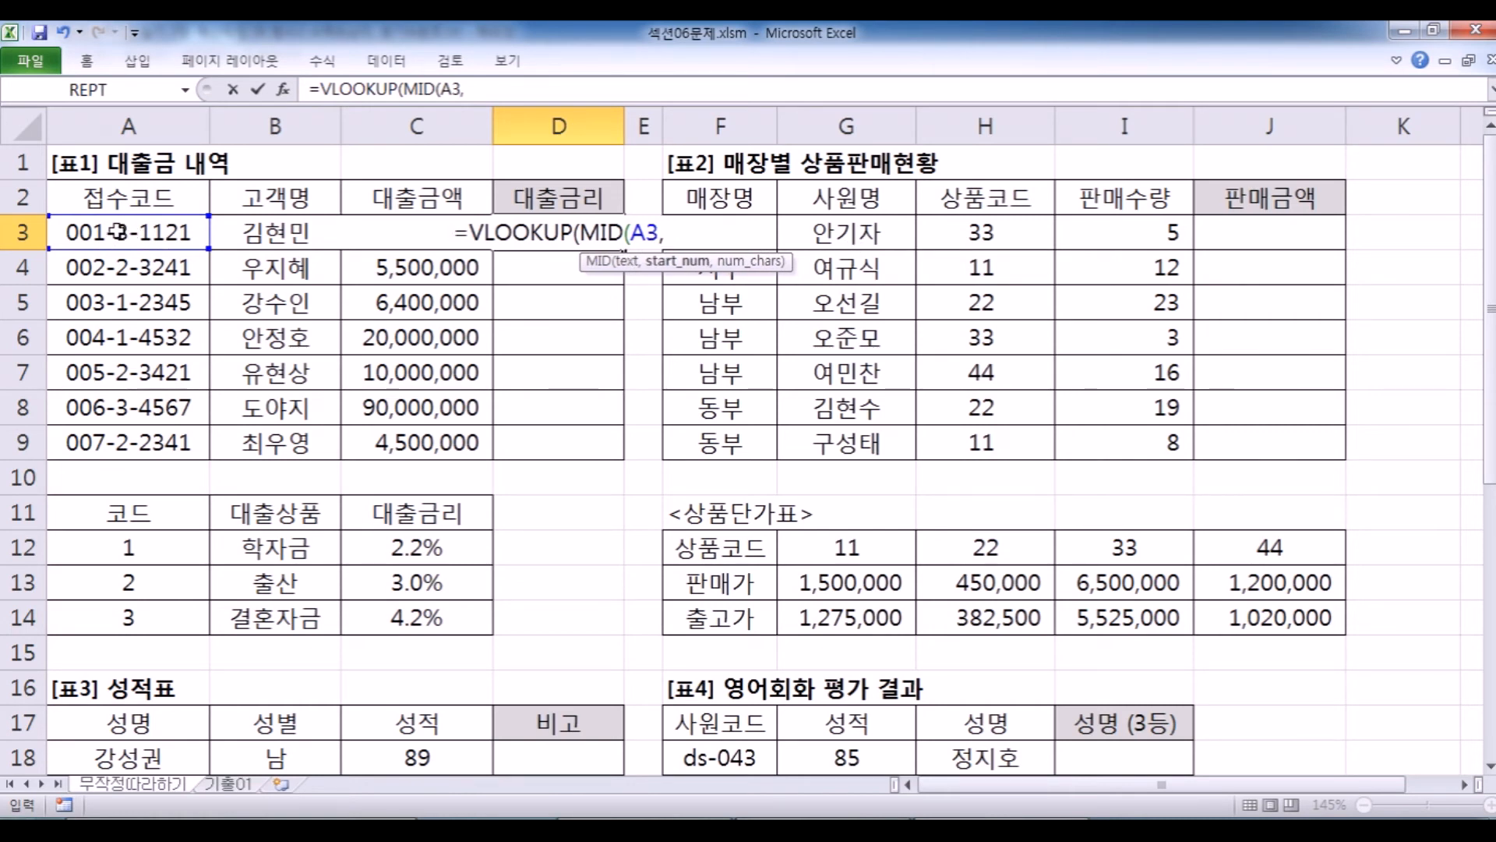
{"action": "type", "text": "5,1"}
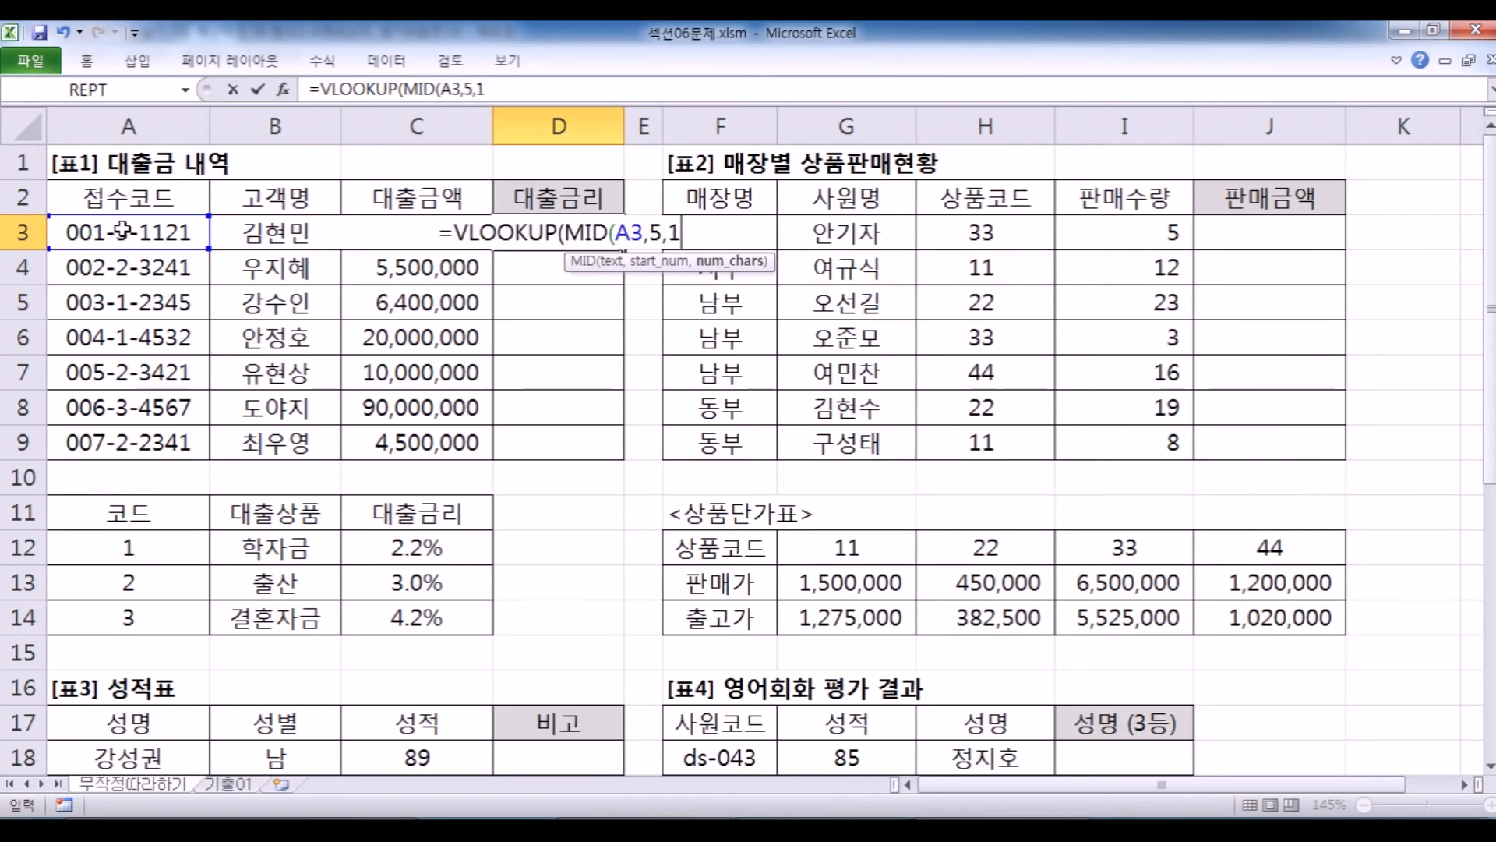
{"action": "type", "text": ")"}
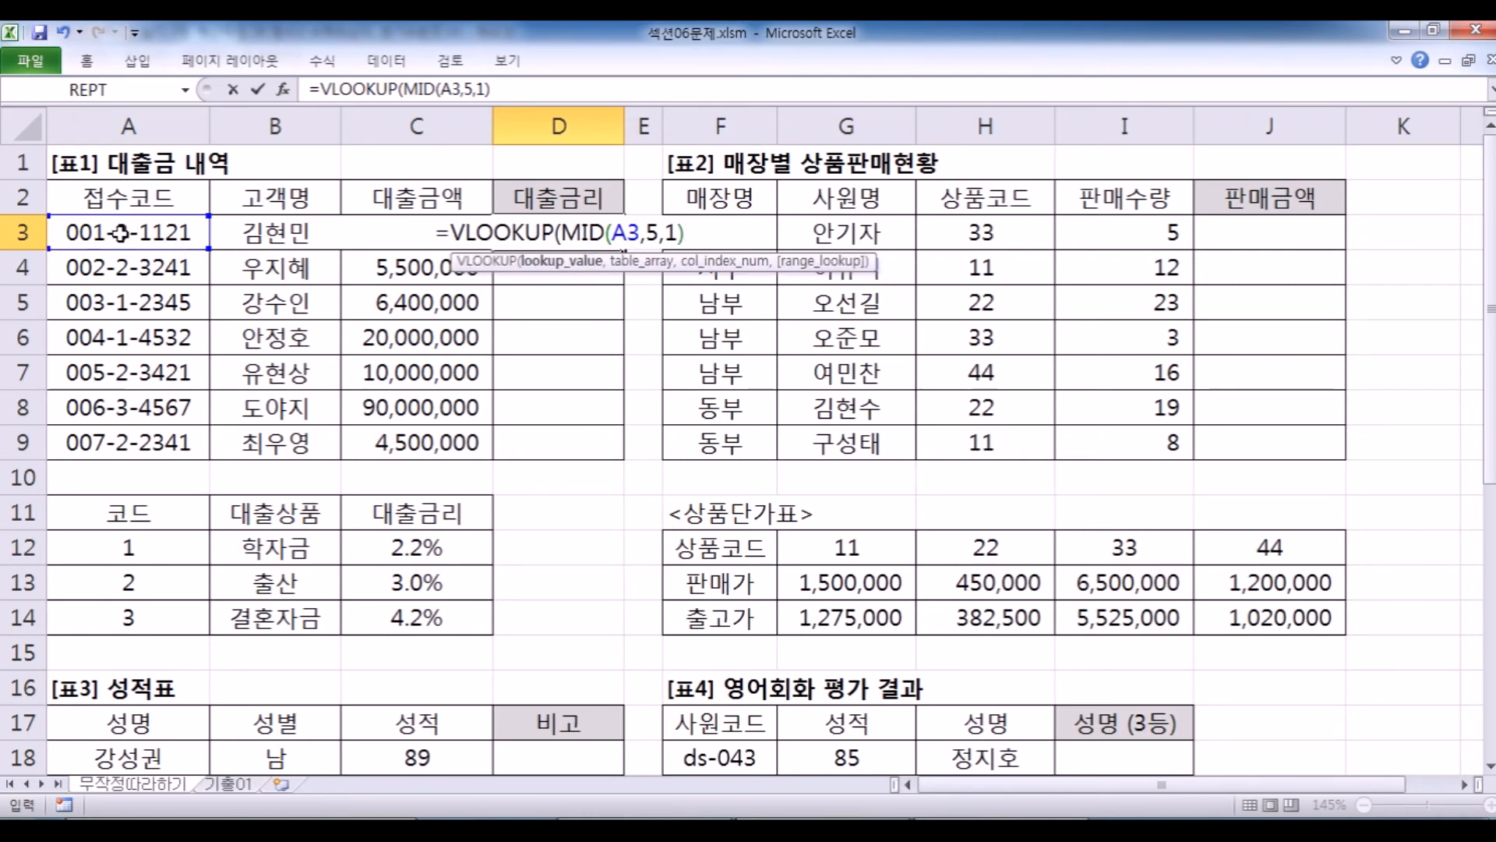
Add the code table range A12:C14 as the table array of D3's VLOOKUP formula.
{"action": "scroll", "coordinate": [125, 234], "scroll_direction": "down", "scroll_amount": 2}
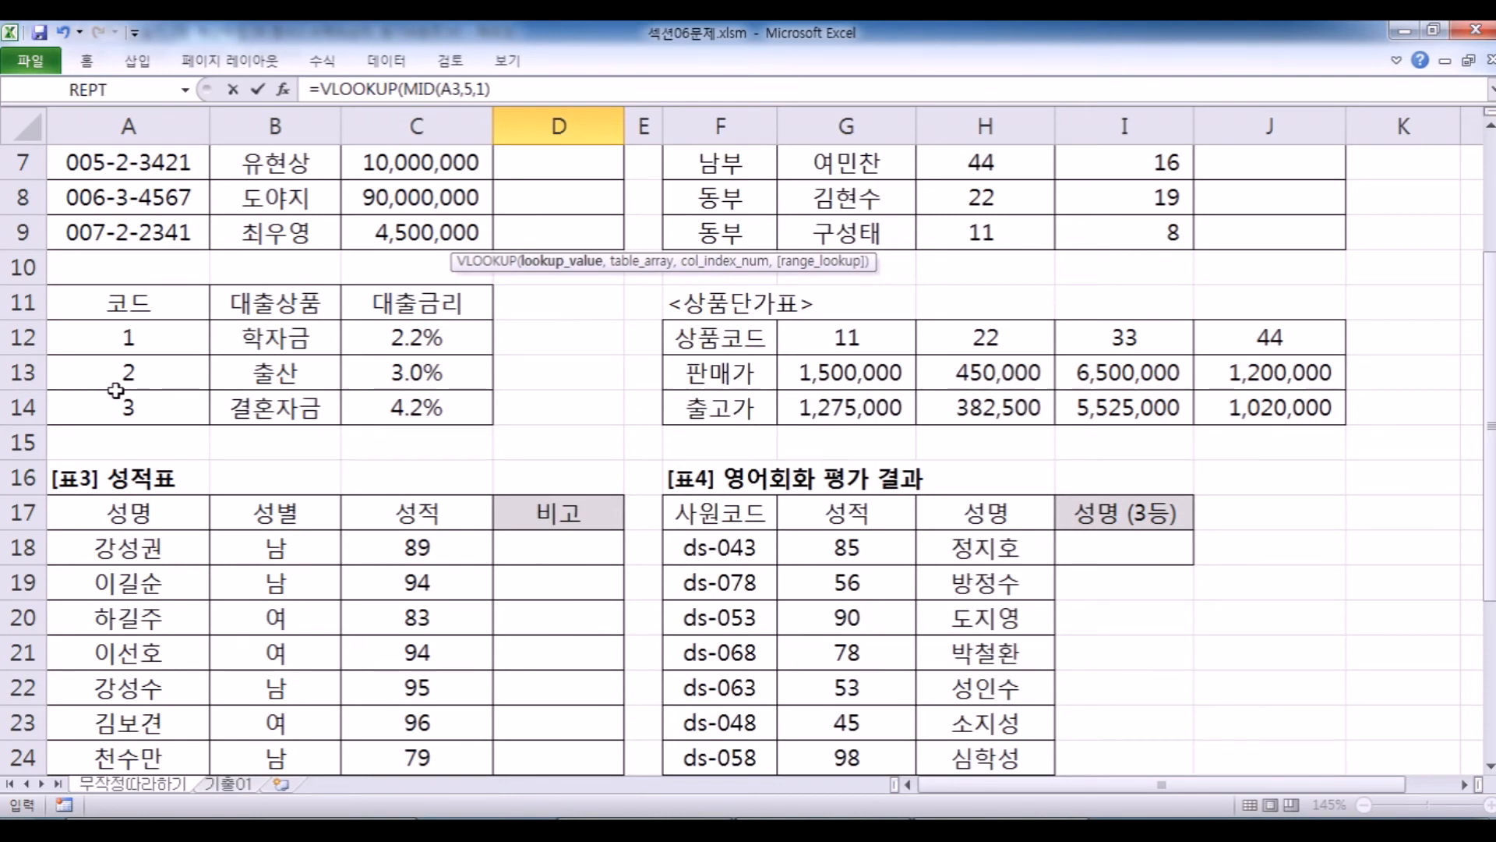
{"action": "scroll", "coordinate": [116, 390], "scroll_direction": "up", "scroll_amount": 2}
{"action": "type", "text": ","}
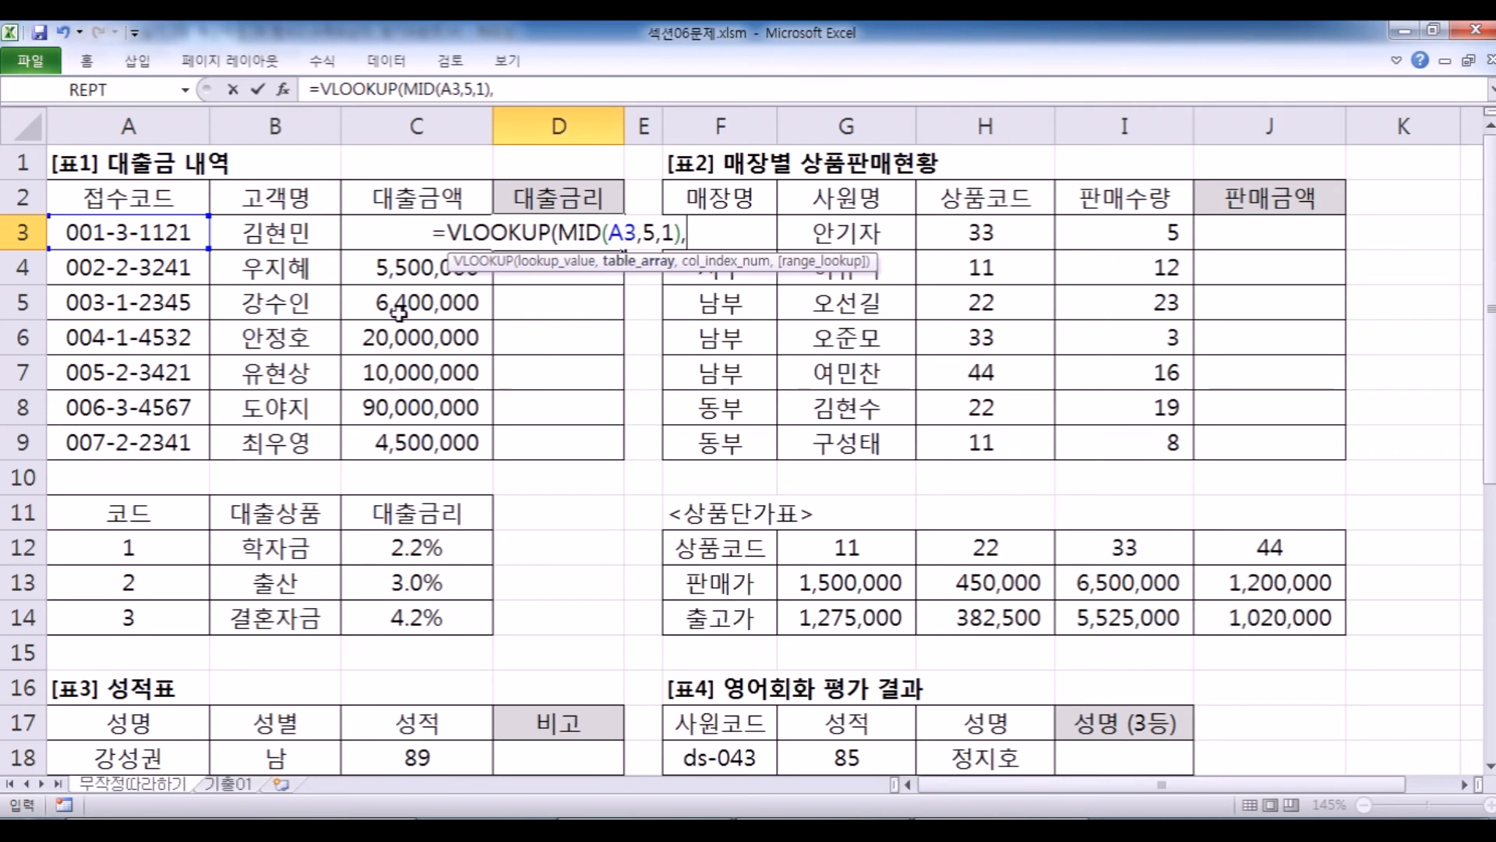
{"action": "scroll", "coordinate": [125, 437], "scroll_direction": "down", "scroll_amount": 1}
{"action": "left_click_drag", "start_coordinate": [117, 454], "coordinate": [421, 518]}
{"action": "scroll", "coordinate": [715, 406], "scroll_direction": "up", "scroll_amount": 1}
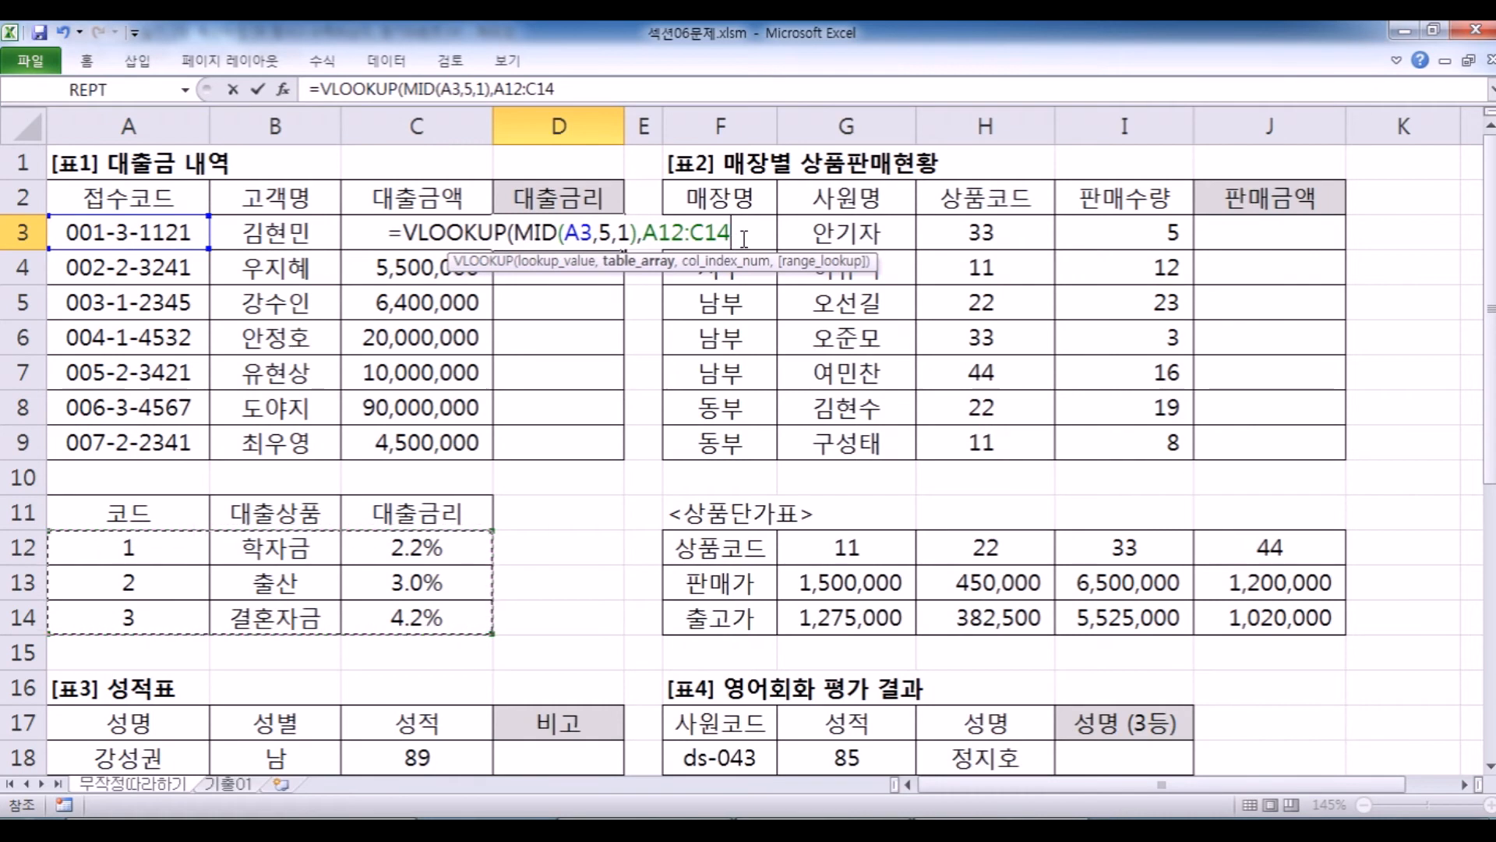
Add column index 3 and the exact-match option FALSE to D3's VLOOKUP formula.
{"action": "type", "text": ","}
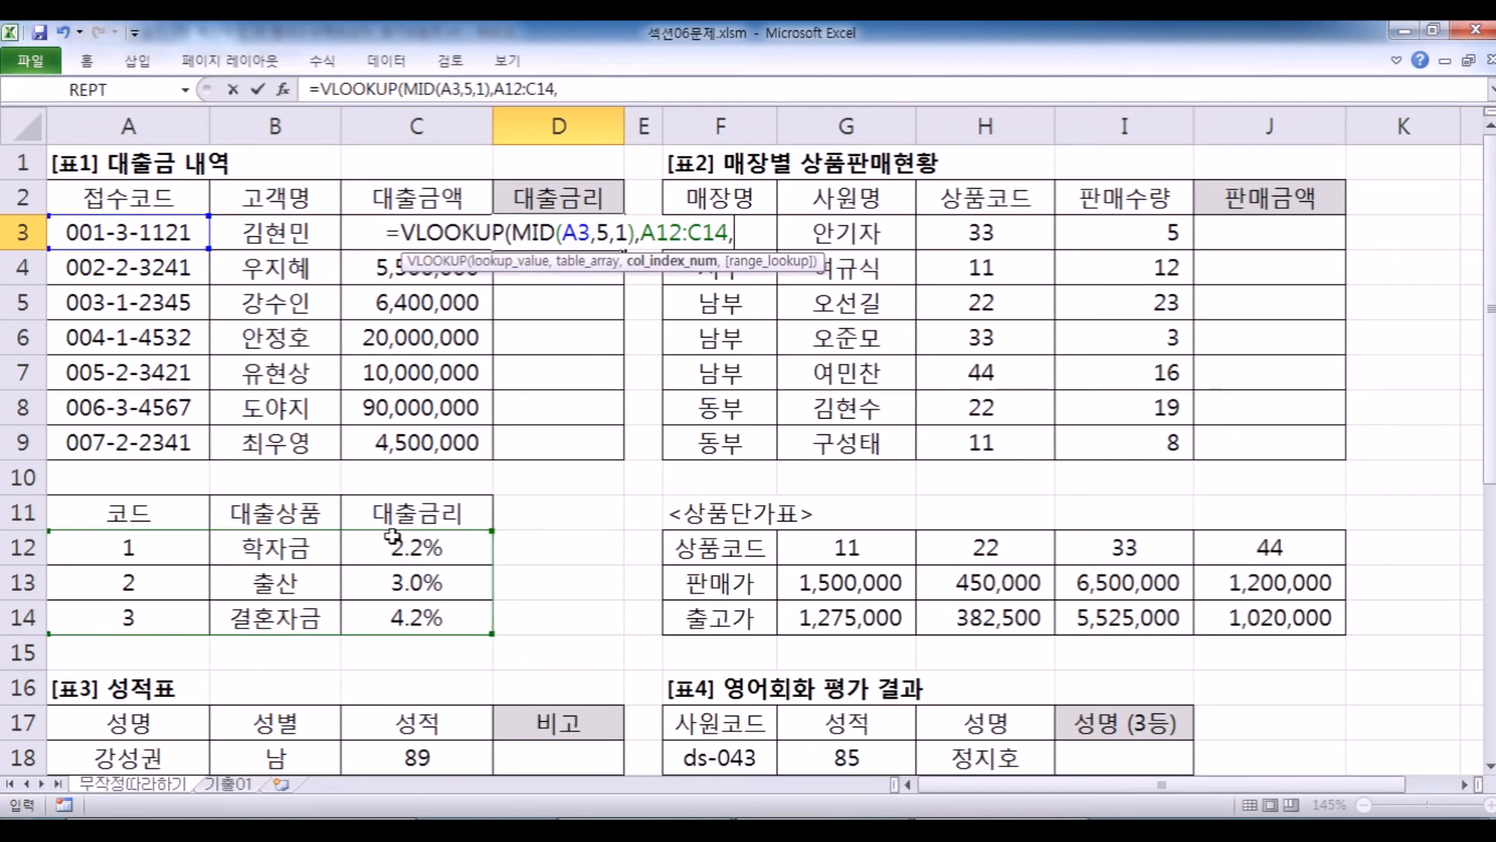
{"action": "type", "text": "3"}
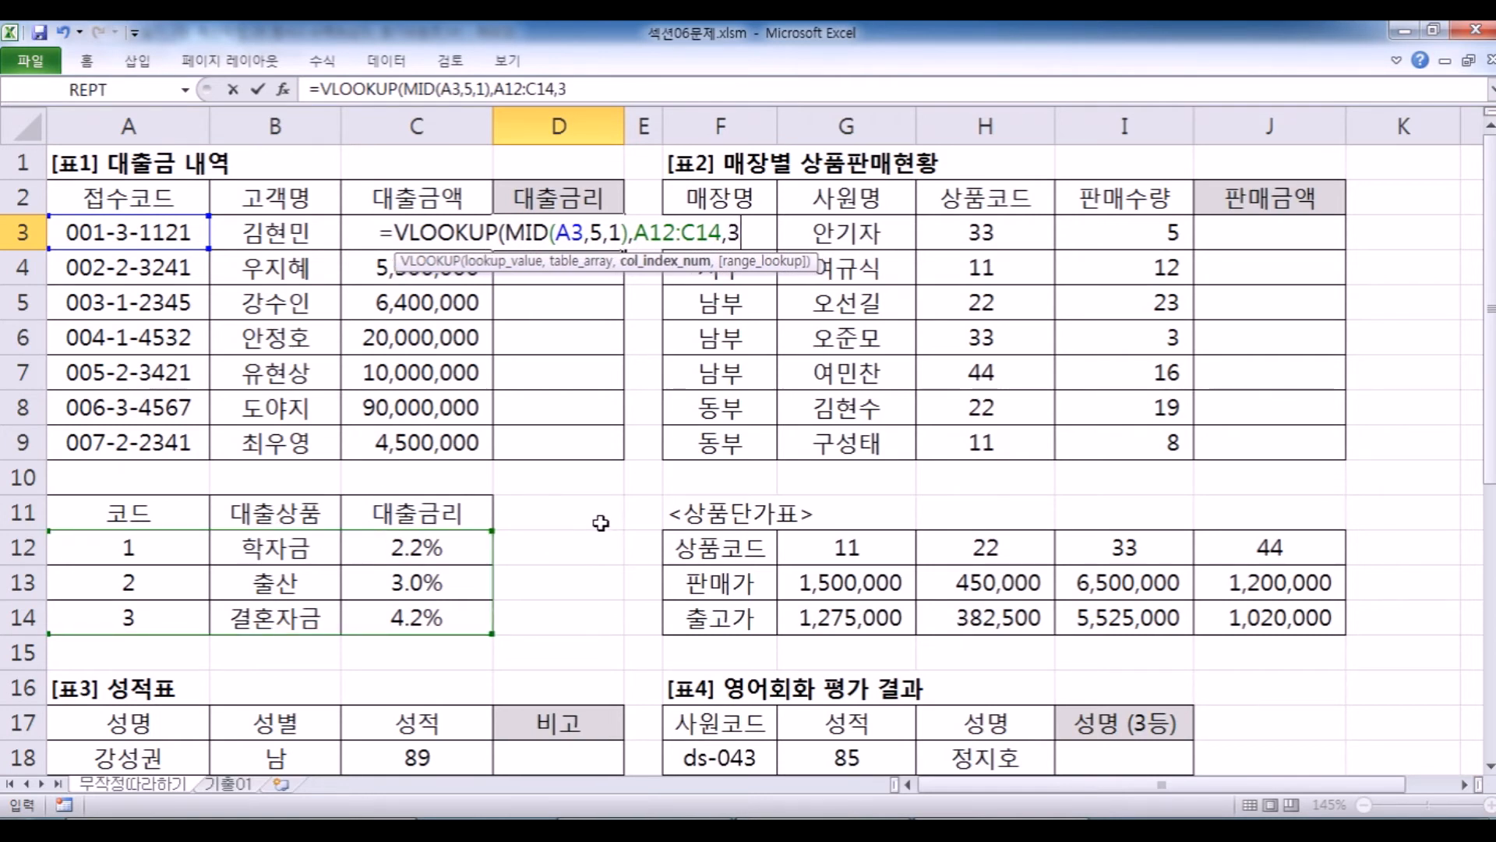
{"action": "type", "text": ","}
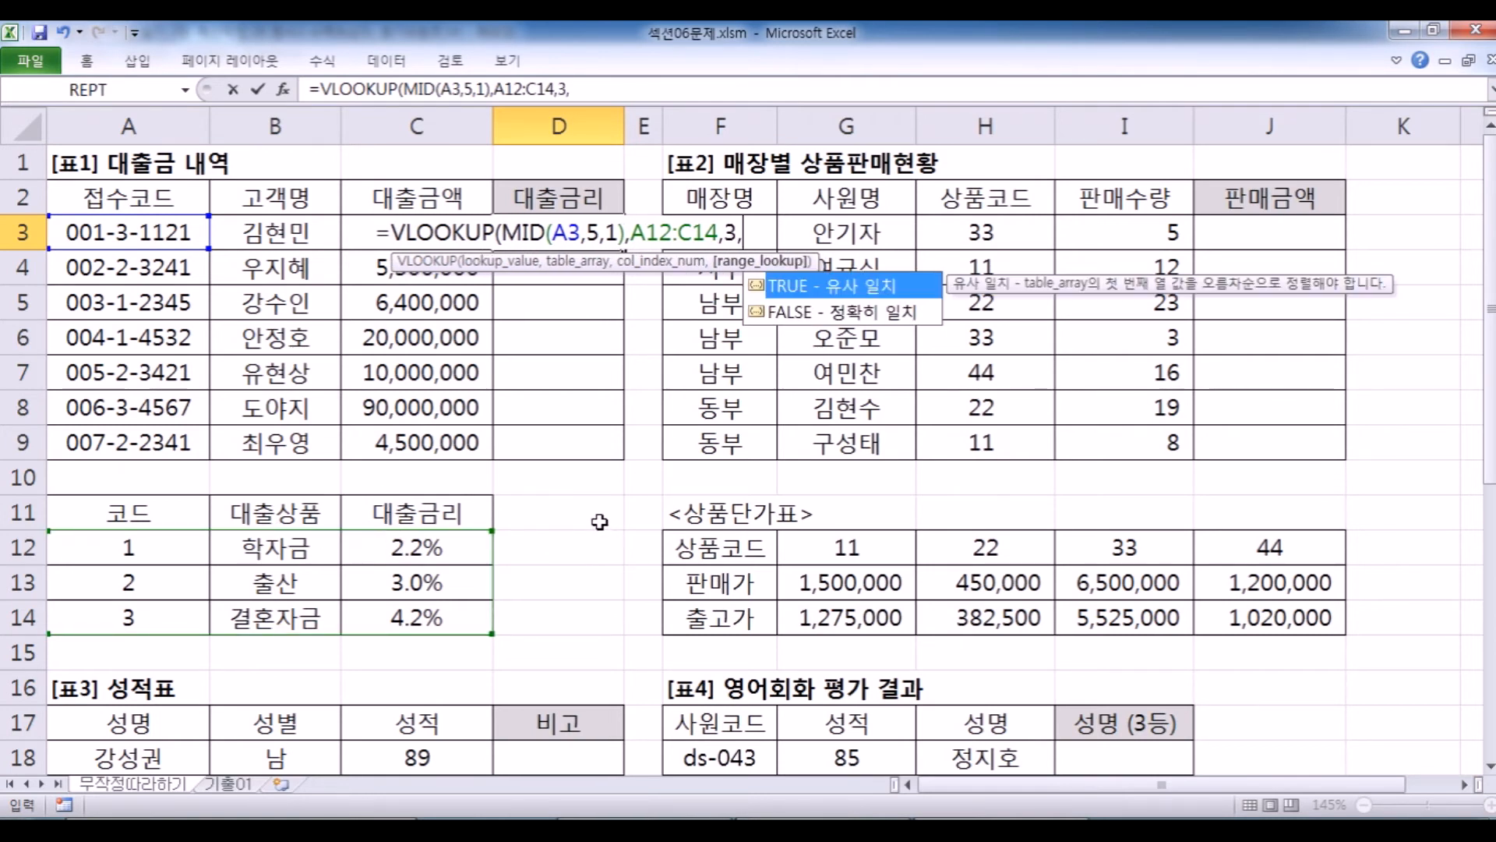
{"action": "left_click", "coordinate": [875, 320]}
{"action": "left_click", "coordinate": [865, 295]}
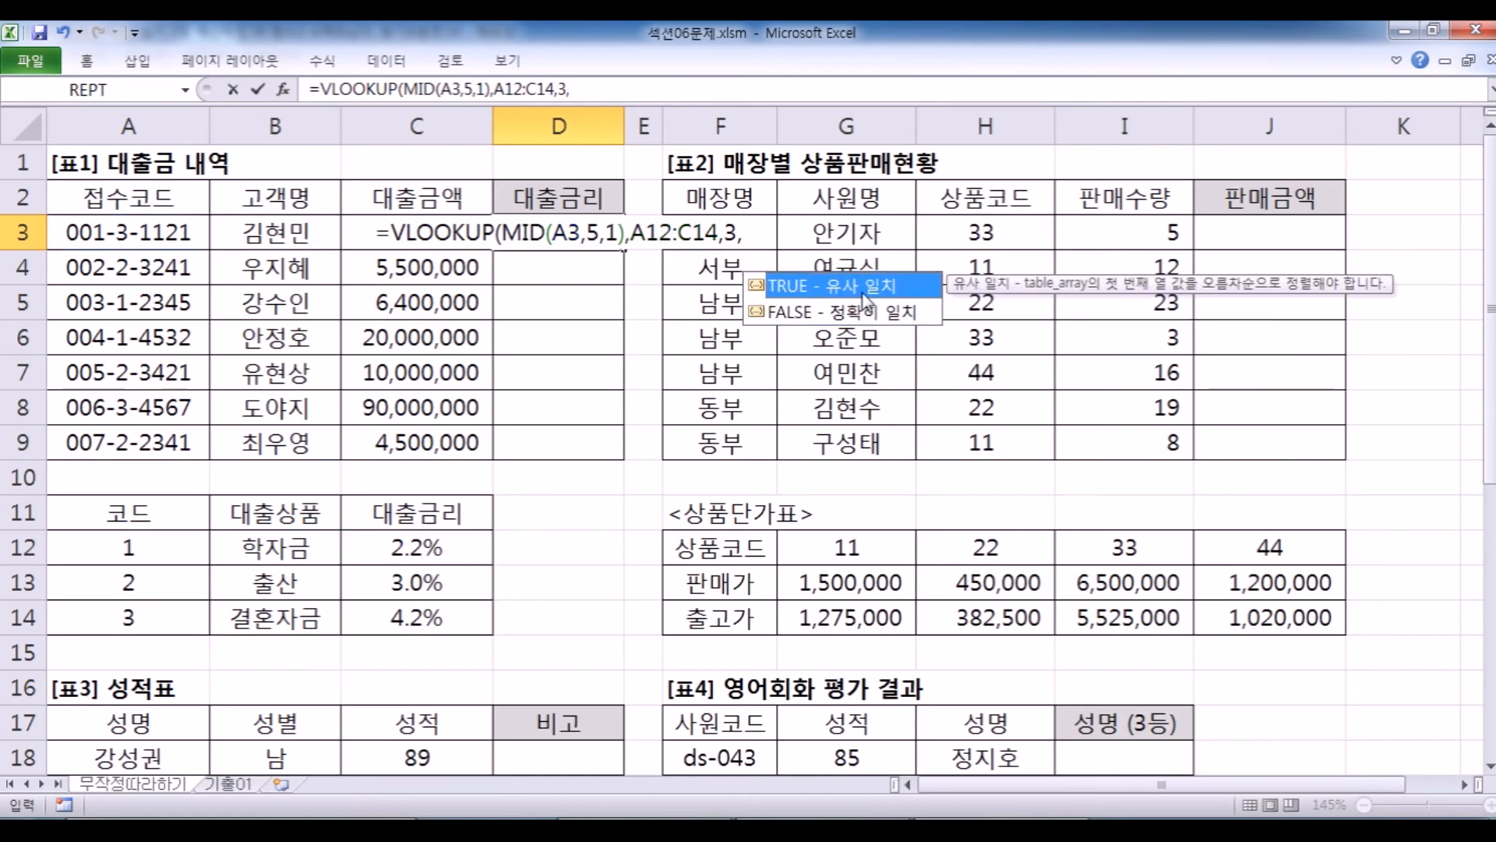
{"action": "left_click", "coordinate": [848, 312]}
{"action": "left_click", "coordinate": [848, 294]}
{"action": "left_click", "coordinate": [848, 310]}
{"action": "left_click", "coordinate": [842, 290]}
{"action": "left_click", "coordinate": [833, 318]}
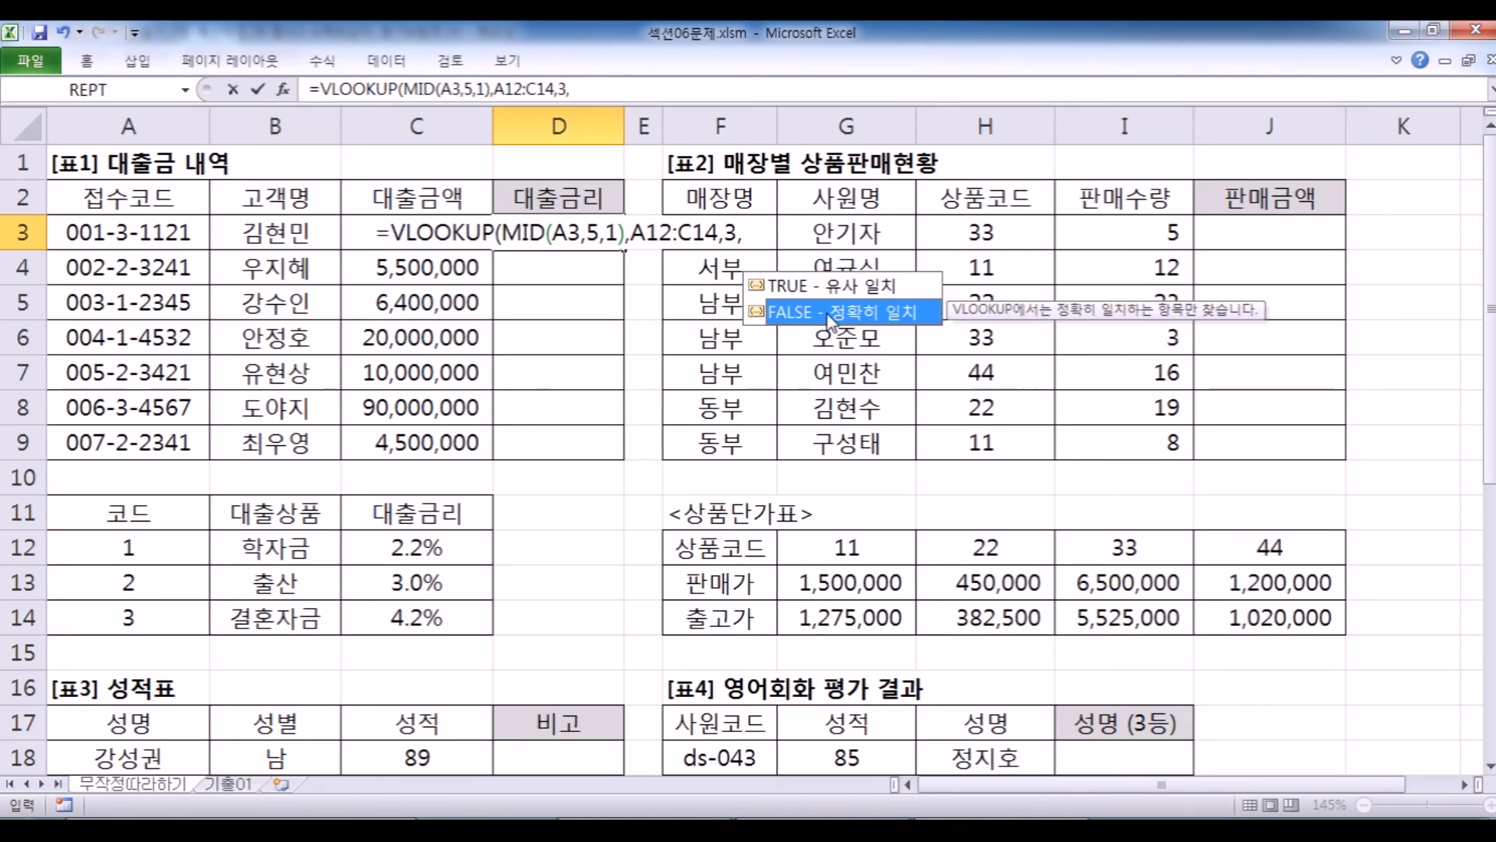
{"action": "double_click", "coordinate": [833, 318]}
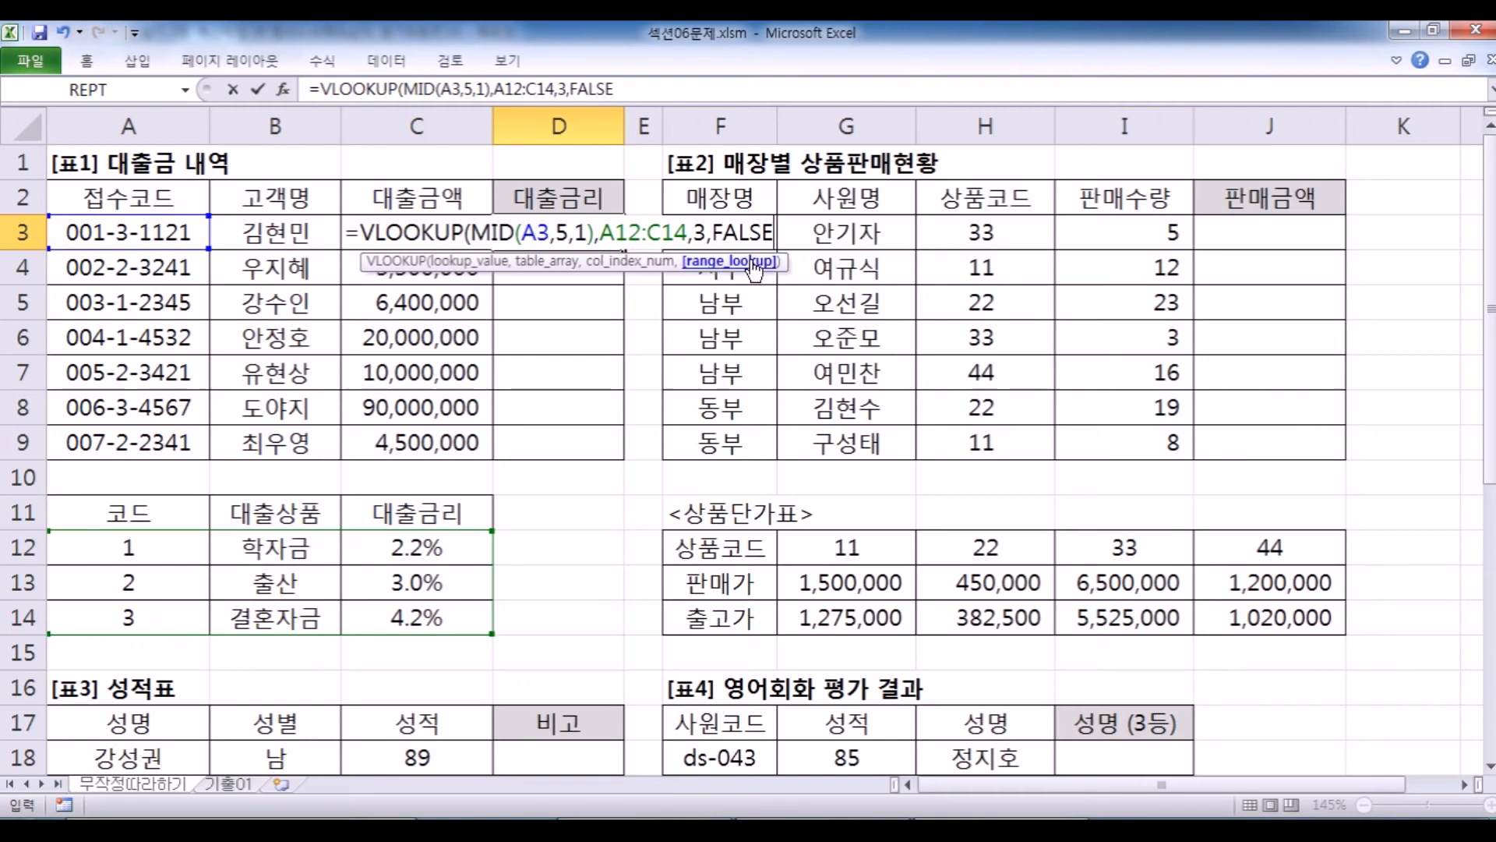
Replace FALSE with 0 as the match argument and commit the VLOOKUP formula in D3.
{"action": "key", "text": "BackSpace"}
{"action": "key", "text": "BackSpace"}
{"action": "key", "text": "BackSpace"}
{"action": "key", "text": "BackSpace"}
{"action": "key", "text": "BackSpace"}
{"action": "type", "text": "0"}
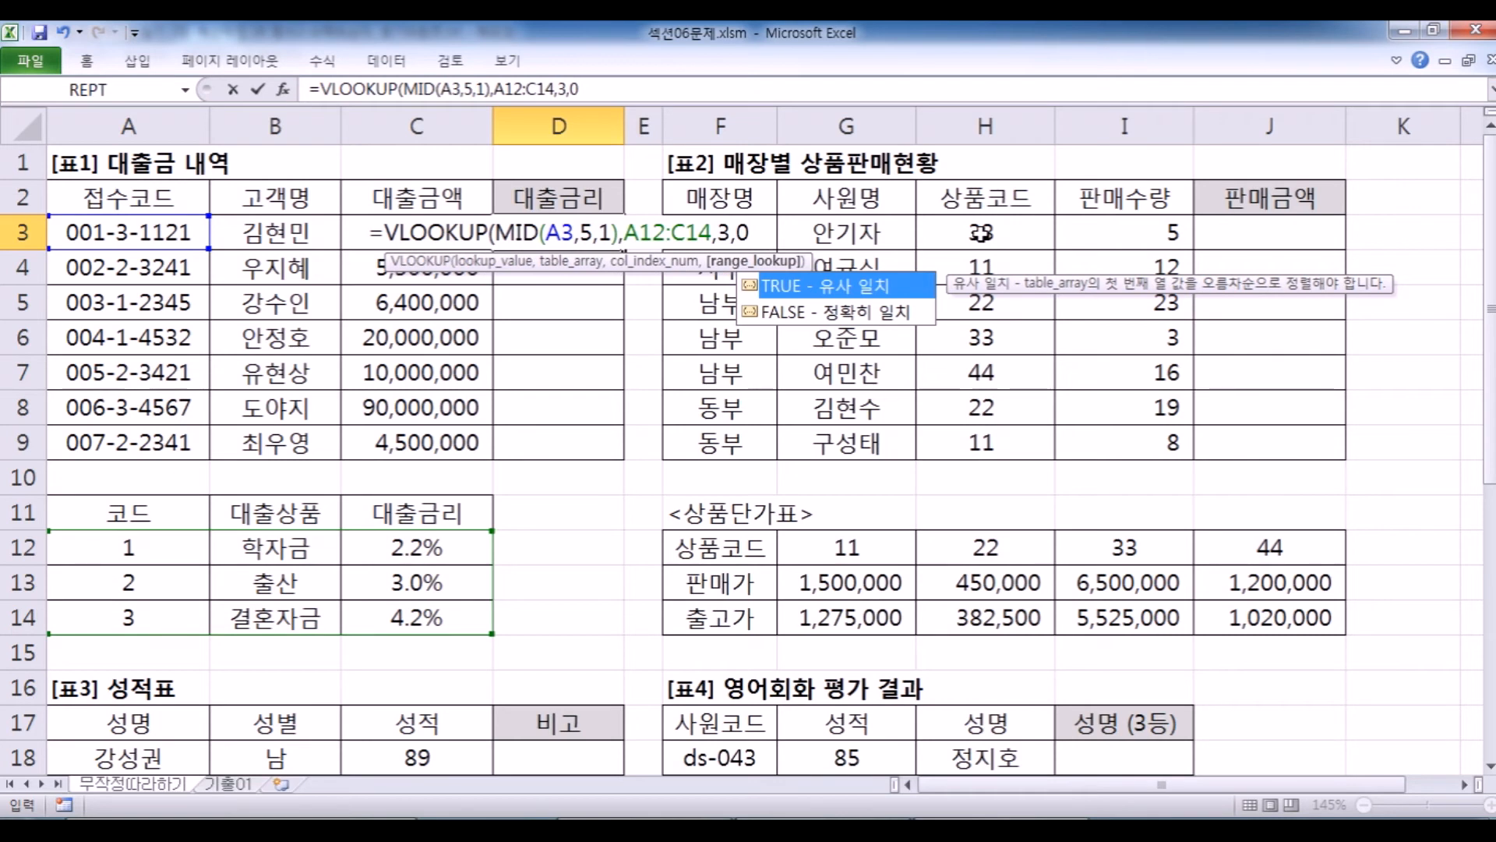
{"action": "key", "text": "Return"}
{"action": "key", "text": "Return"}
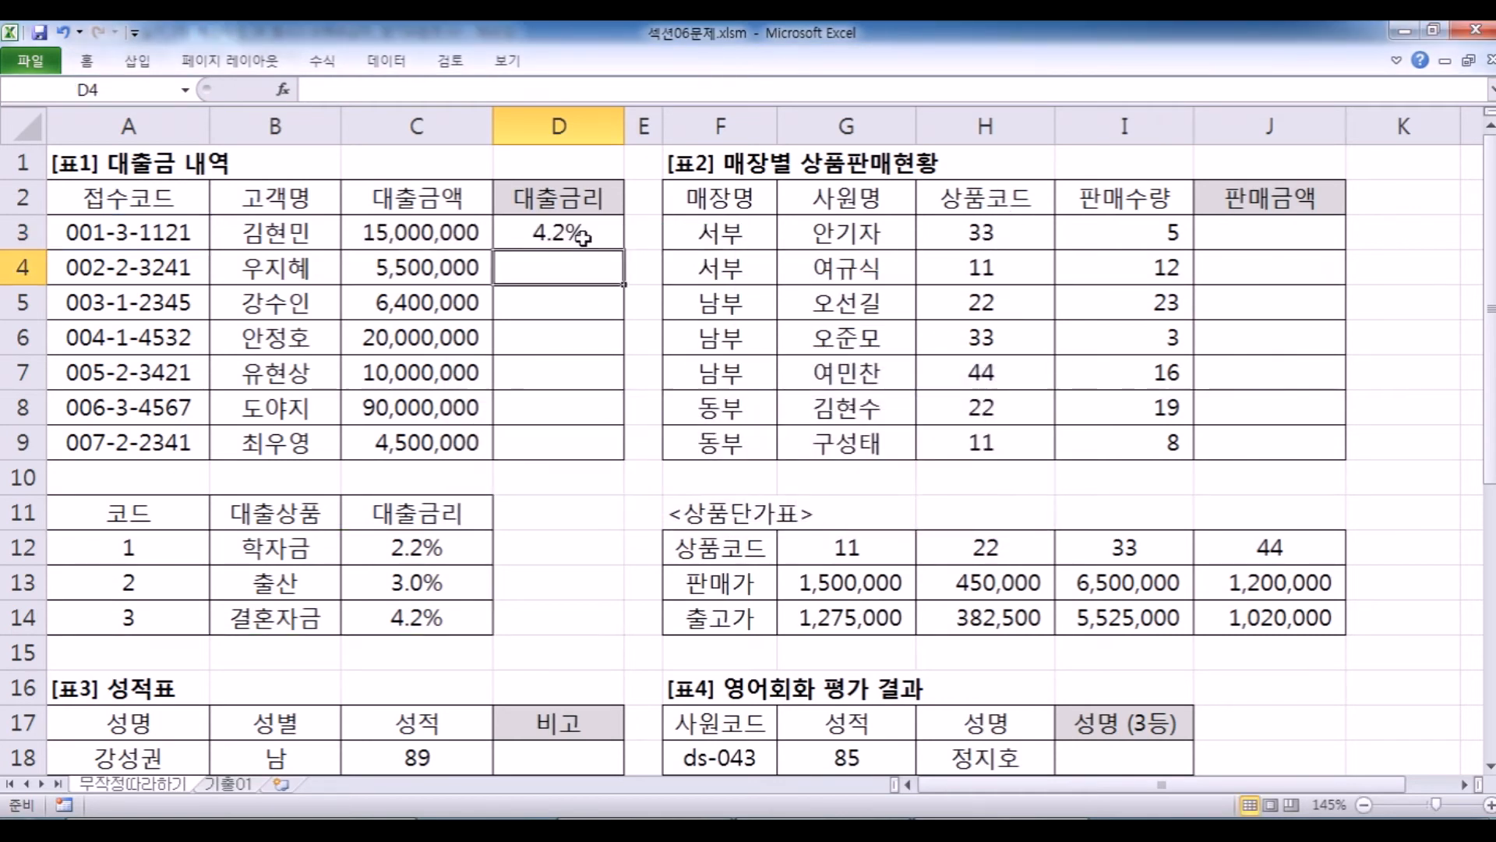
Examine the cells and lookup range that D3's VLOOKUP formula refers to.
{"action": "left_click", "coordinate": [583, 237]}
{"action": "key", "text": "F2"}
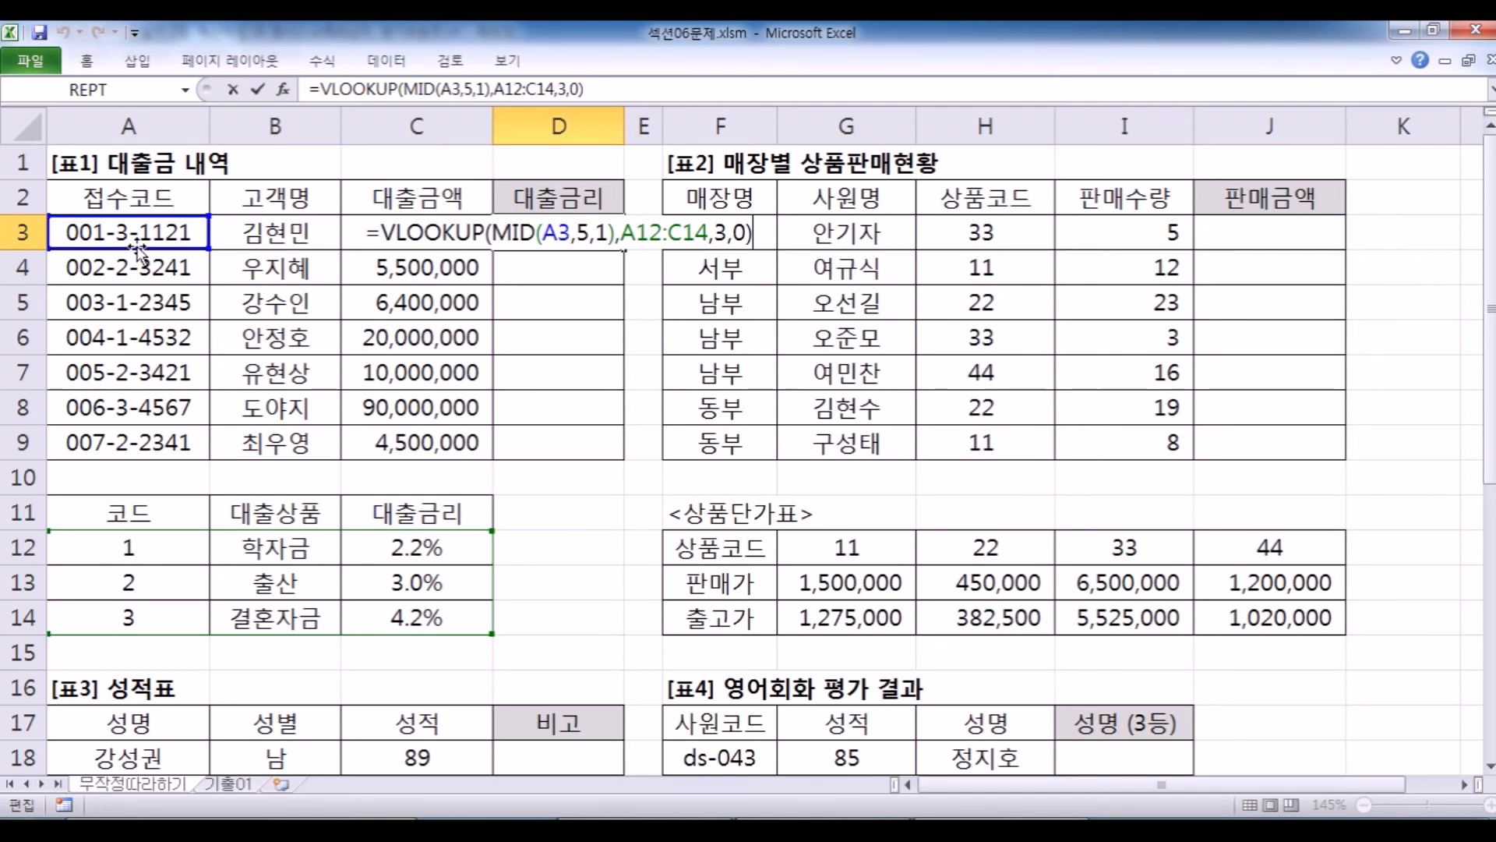
{"action": "scroll", "coordinate": [194, 422], "scroll_direction": "down", "scroll_amount": 1}
{"action": "left_click_drag", "start_coordinate": [193, 426], "coordinate": [192, 428]}
{"action": "scroll", "coordinate": [194, 429], "scroll_direction": "up", "scroll_amount": 1}
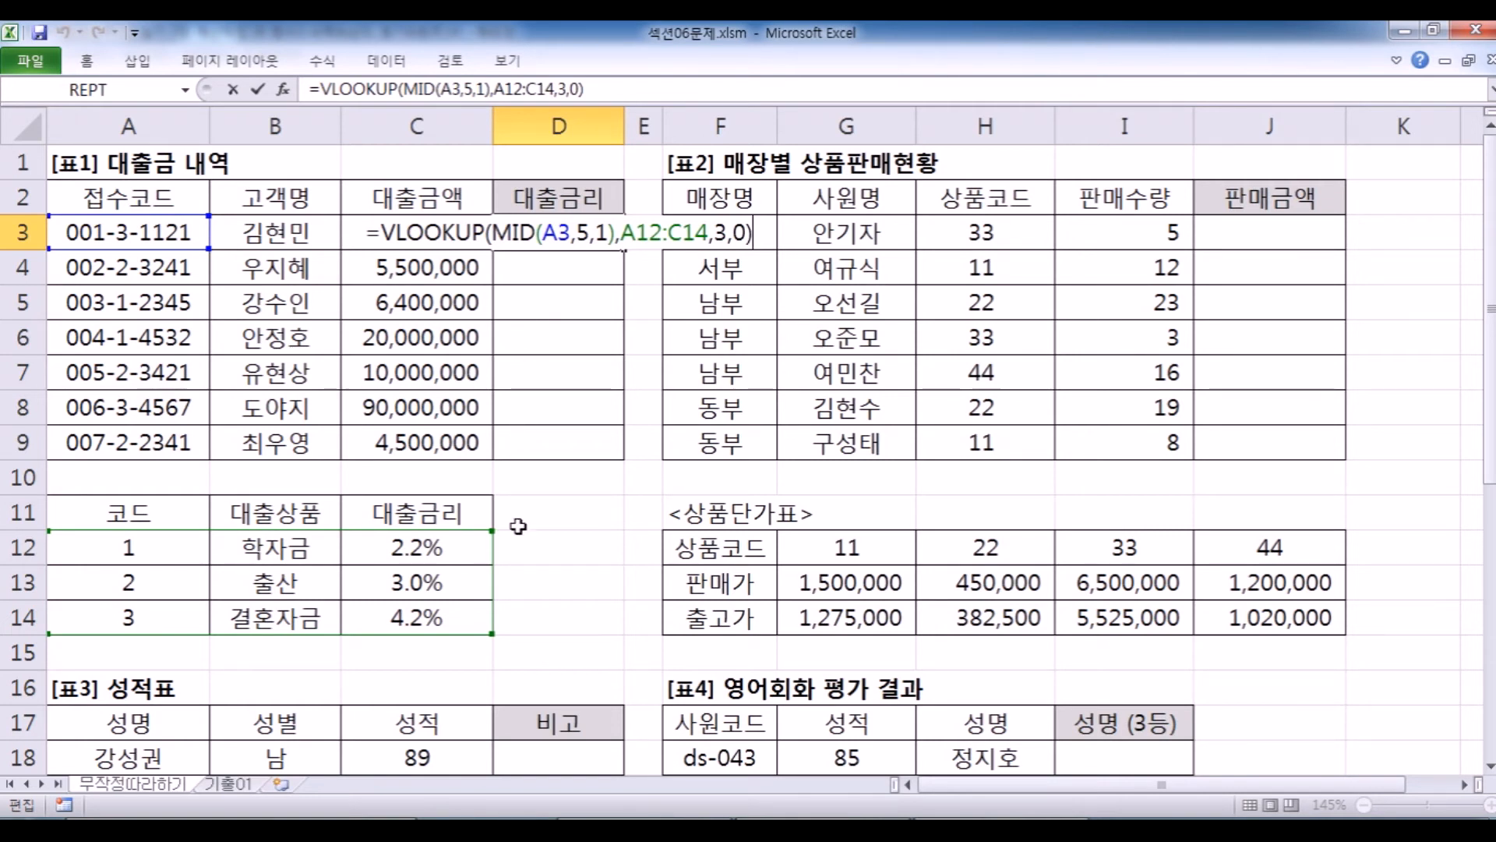
{"action": "key", "text": "Return"}
Copy D3's formula with its relative lookup range down to D4 and inspect the range the copy refers to.
{"action": "left_click", "coordinate": [611, 227]}
{"action": "left_click_drag", "start_coordinate": [623, 250], "coordinate": [617, 287]}
{"action": "left_click", "coordinate": [589, 267]}
{"action": "double_click", "coordinate": [589, 266]}
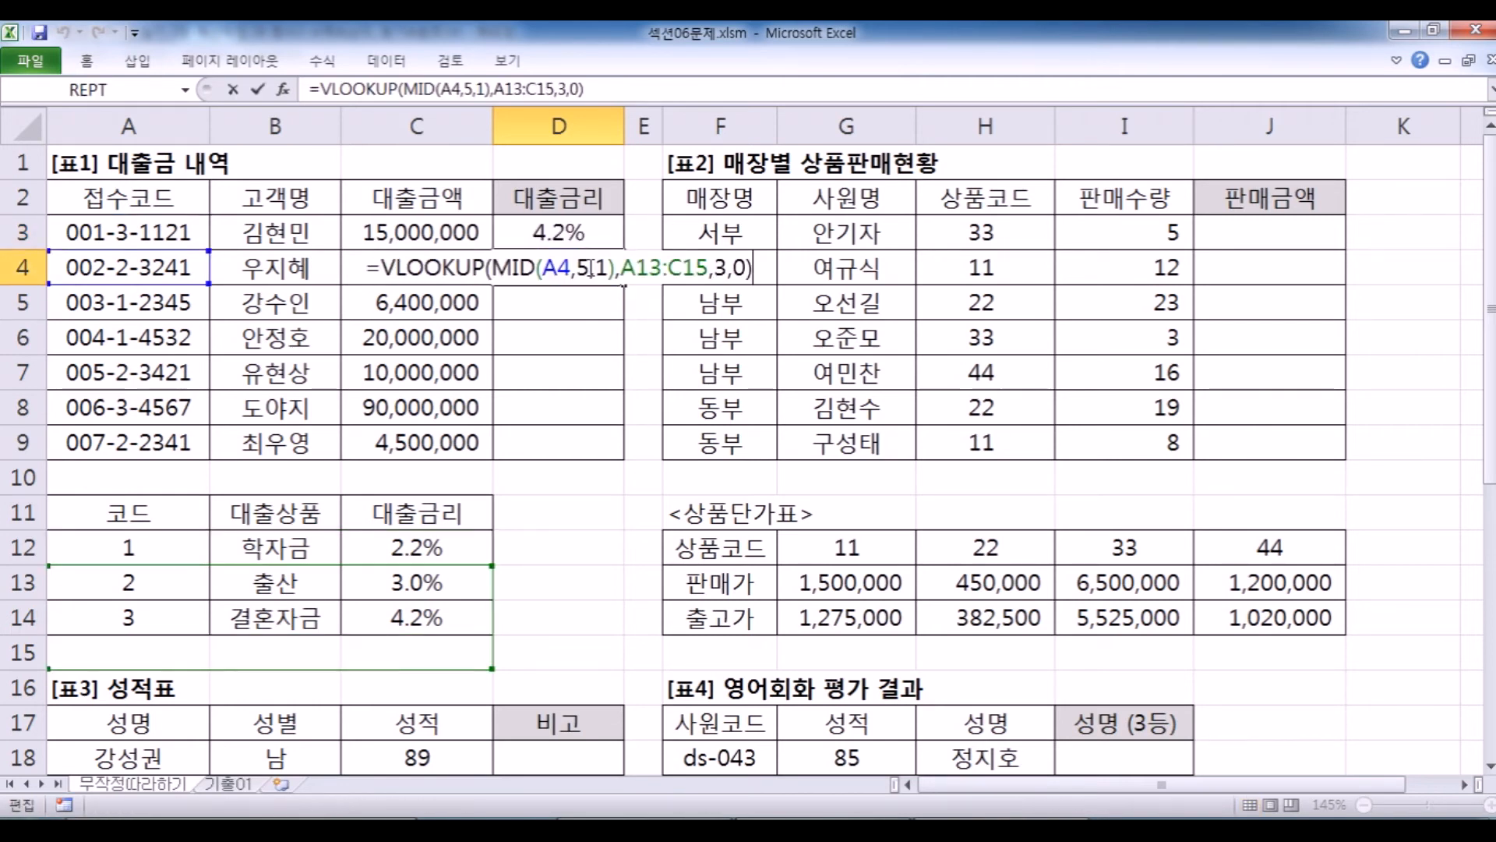
{"action": "scroll", "coordinate": [557, 287], "scroll_direction": "down", "scroll_amount": 1}
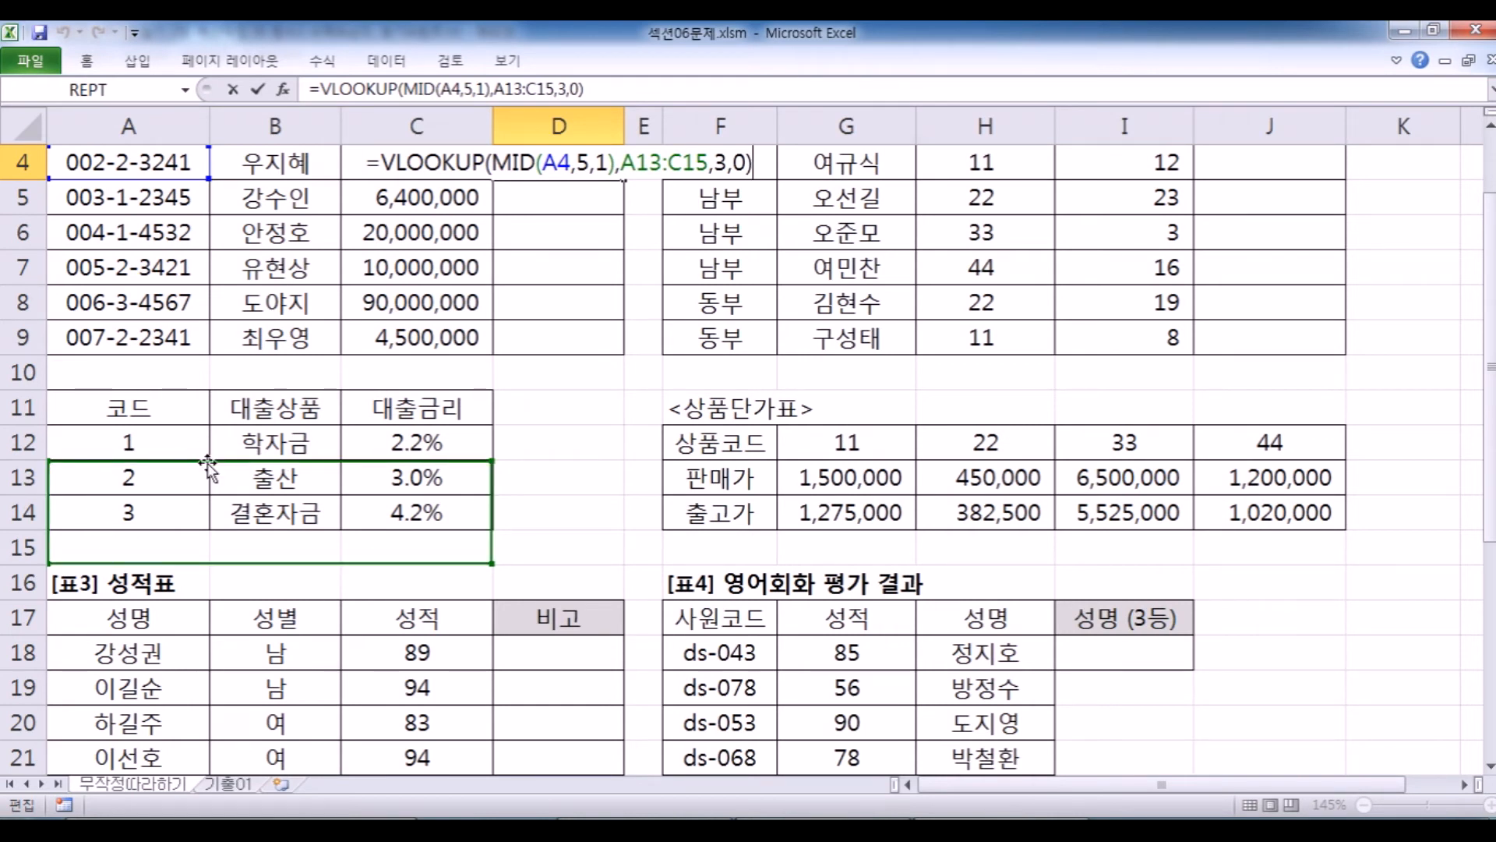
{"action": "key", "text": "ctrl+Return"}
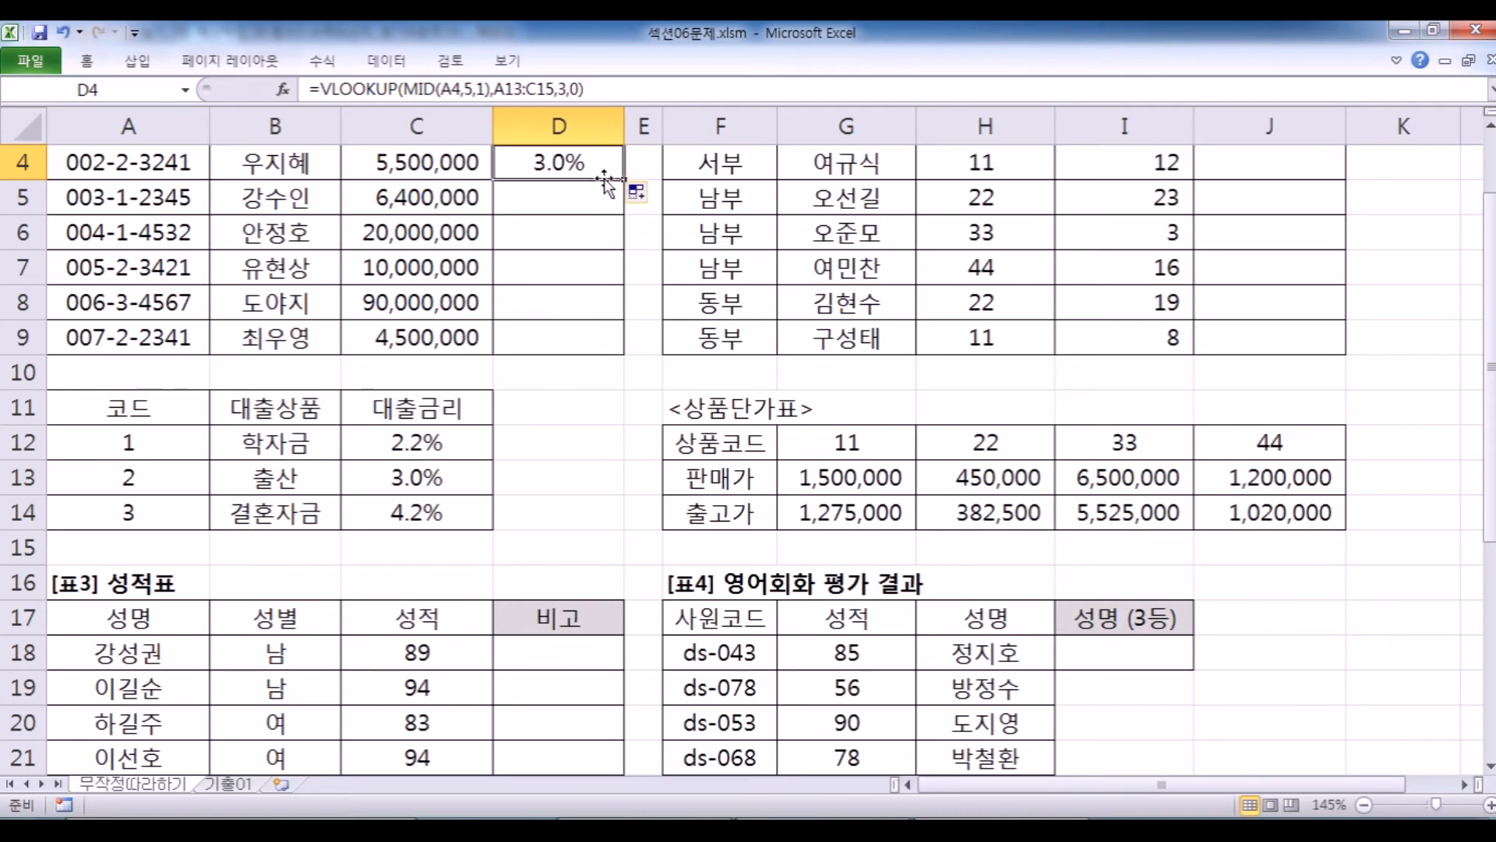
Fill D4's formula down to D9 and inspect the lookup ranges used in D5 and D6.
{"action": "left_click_drag", "start_coordinate": [625, 182], "coordinate": [621, 357]}
{"action": "double_click", "coordinate": [556, 204]}
{"action": "scroll", "coordinate": [319, 502], "scroll_direction": "down", "scroll_amount": 2}
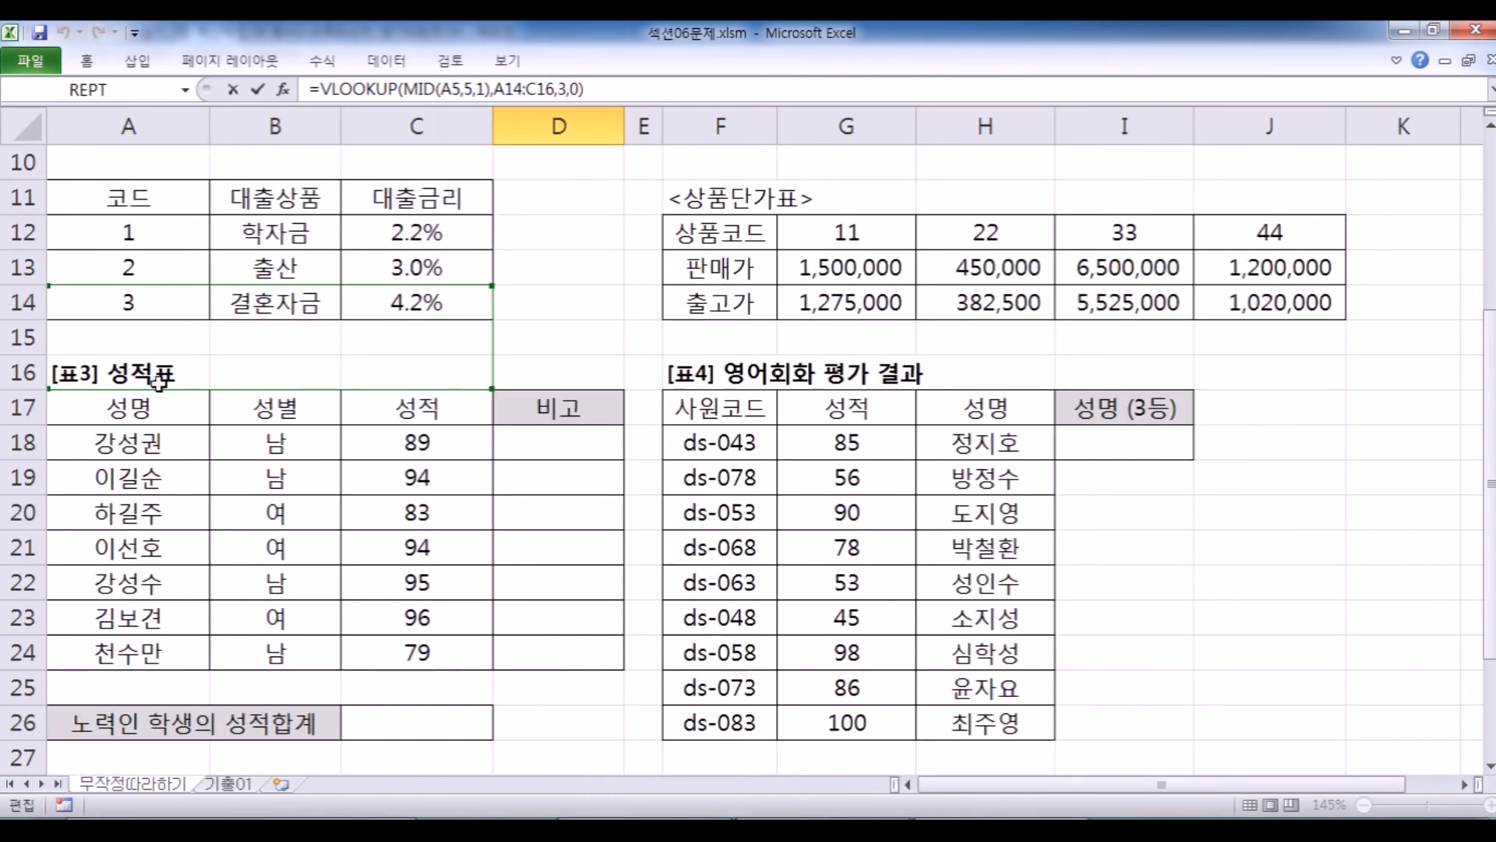
{"action": "left_click_drag", "start_coordinate": [234, 282], "coordinate": [236, 290]}
{"action": "scroll", "coordinate": [312, 289], "scroll_direction": "up", "scroll_amount": 2}
{"action": "key", "text": "Return"}
{"action": "double_click", "coordinate": [510, 232]}
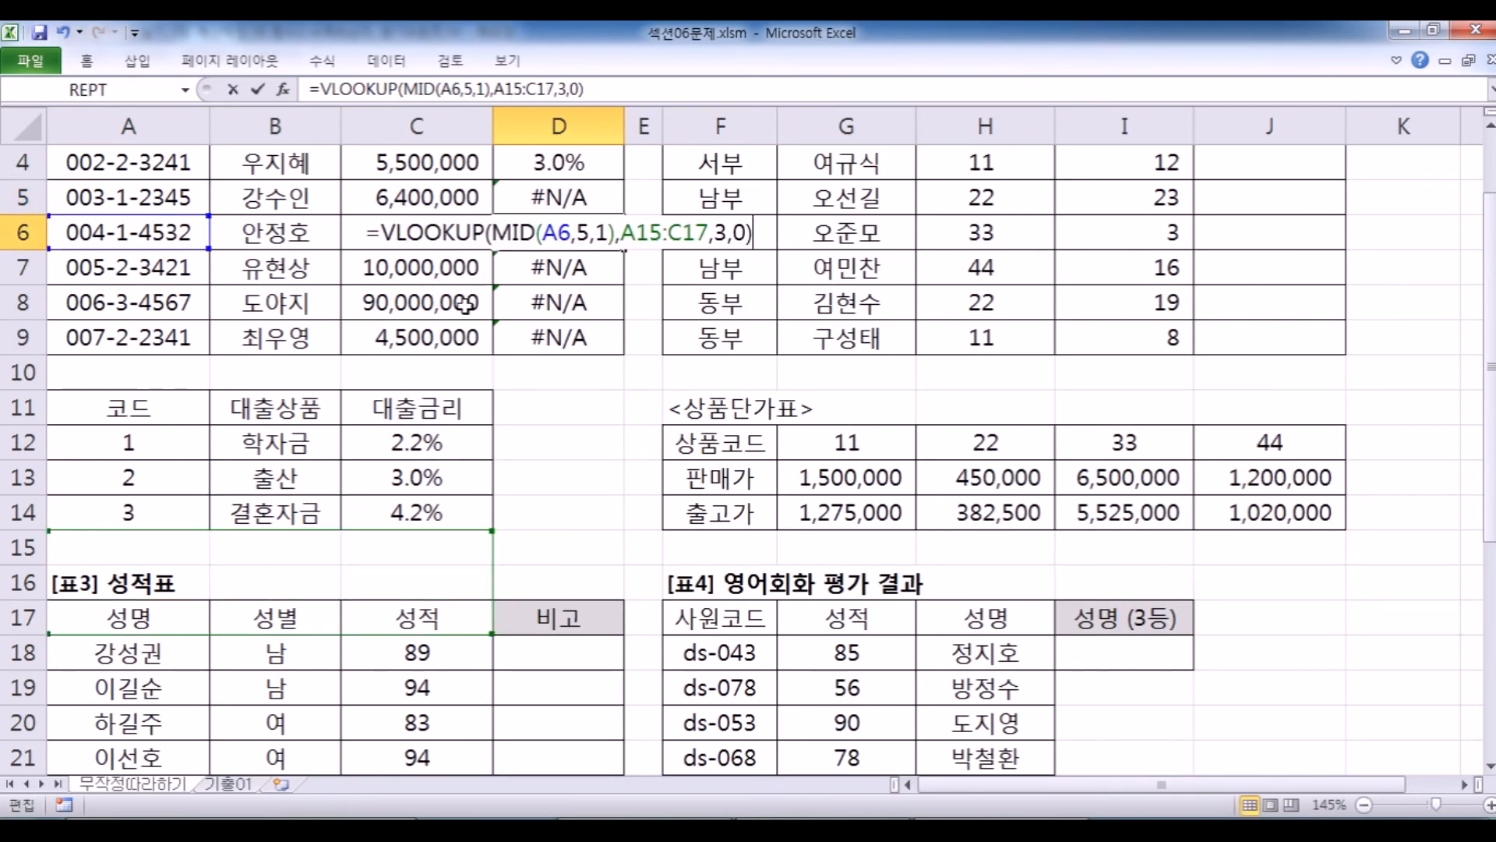
{"action": "scroll", "coordinate": [421, 425], "scroll_direction": "down", "scroll_amount": 1}
{"action": "left_click_drag", "start_coordinate": [418, 427], "coordinate": [419, 429]}
{"action": "scroll", "coordinate": [419, 429], "scroll_direction": "up", "scroll_amount": 2}
Make the lookup range in D3's formula absolute as $A$12:$C$14 and fill the formula down to D9.
{"action": "left_click", "coordinate": [576, 229]}
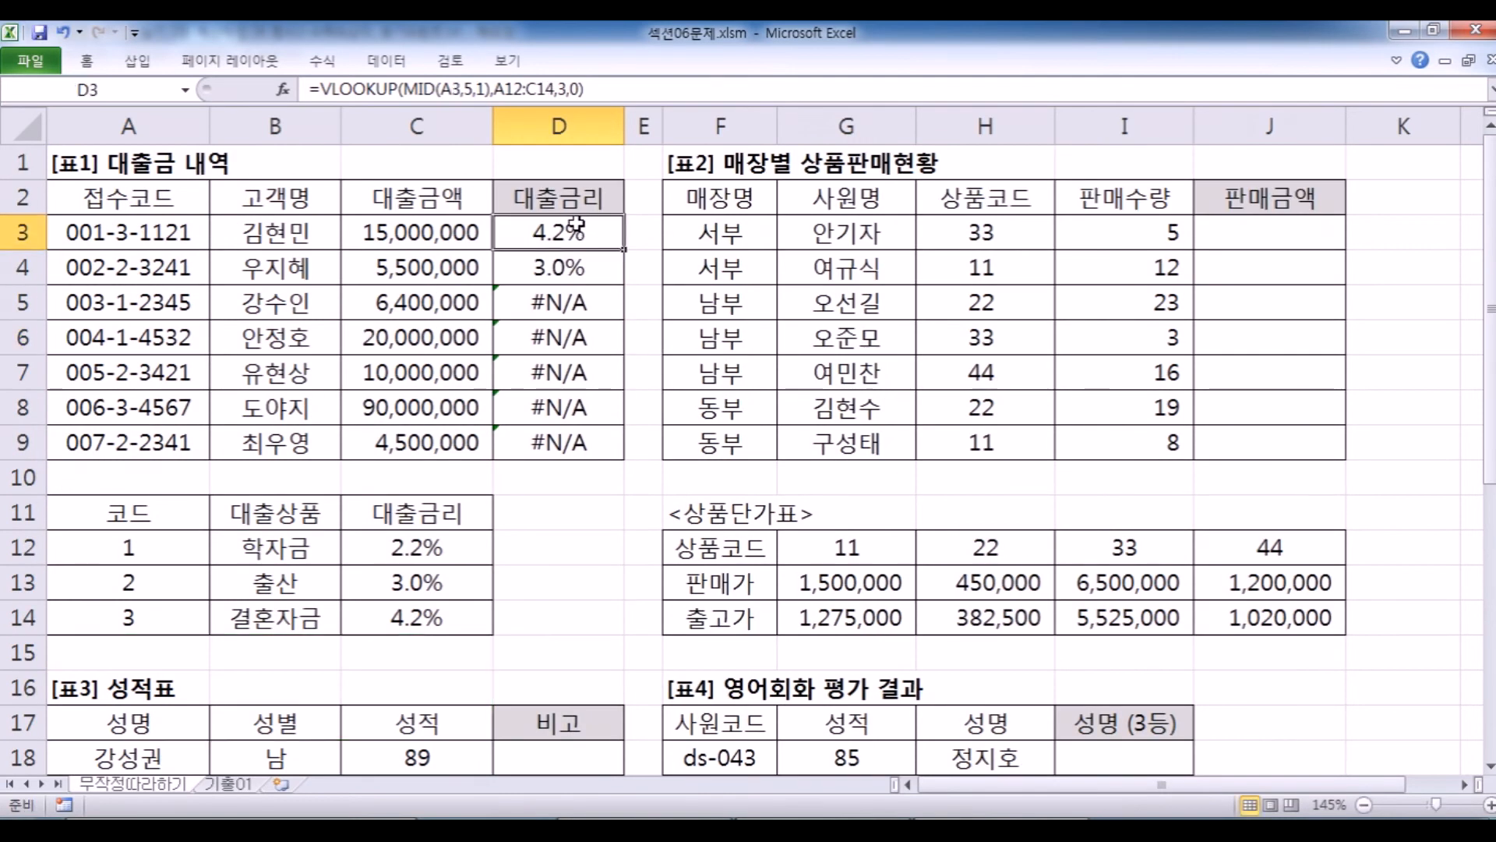
{"action": "double_click", "coordinate": [577, 226]}
{"action": "left_click_drag", "start_coordinate": [624, 244], "coordinate": [708, 234]}
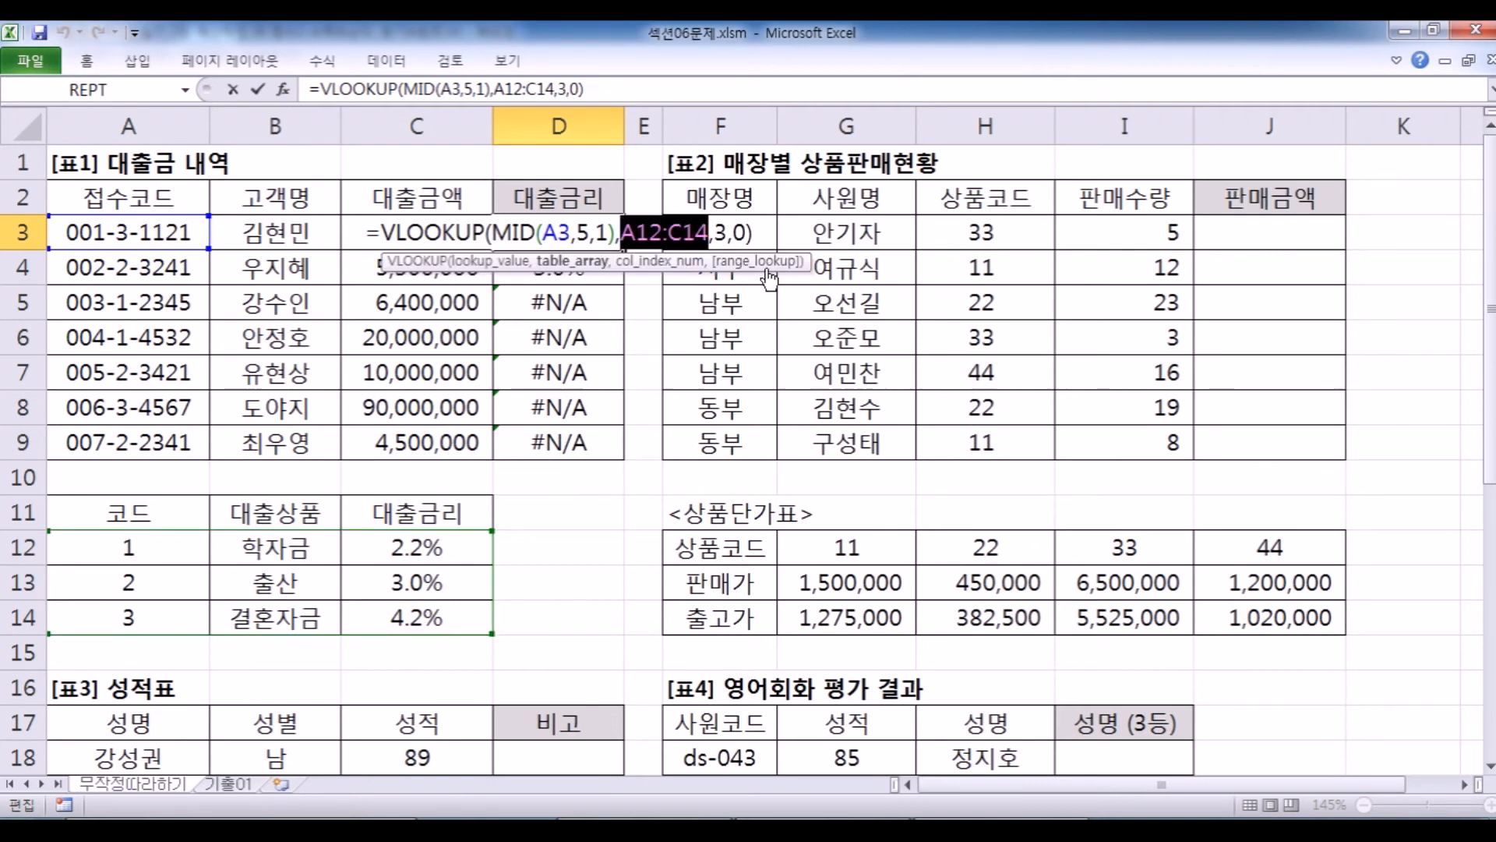
{"action": "key", "text": "F4"}
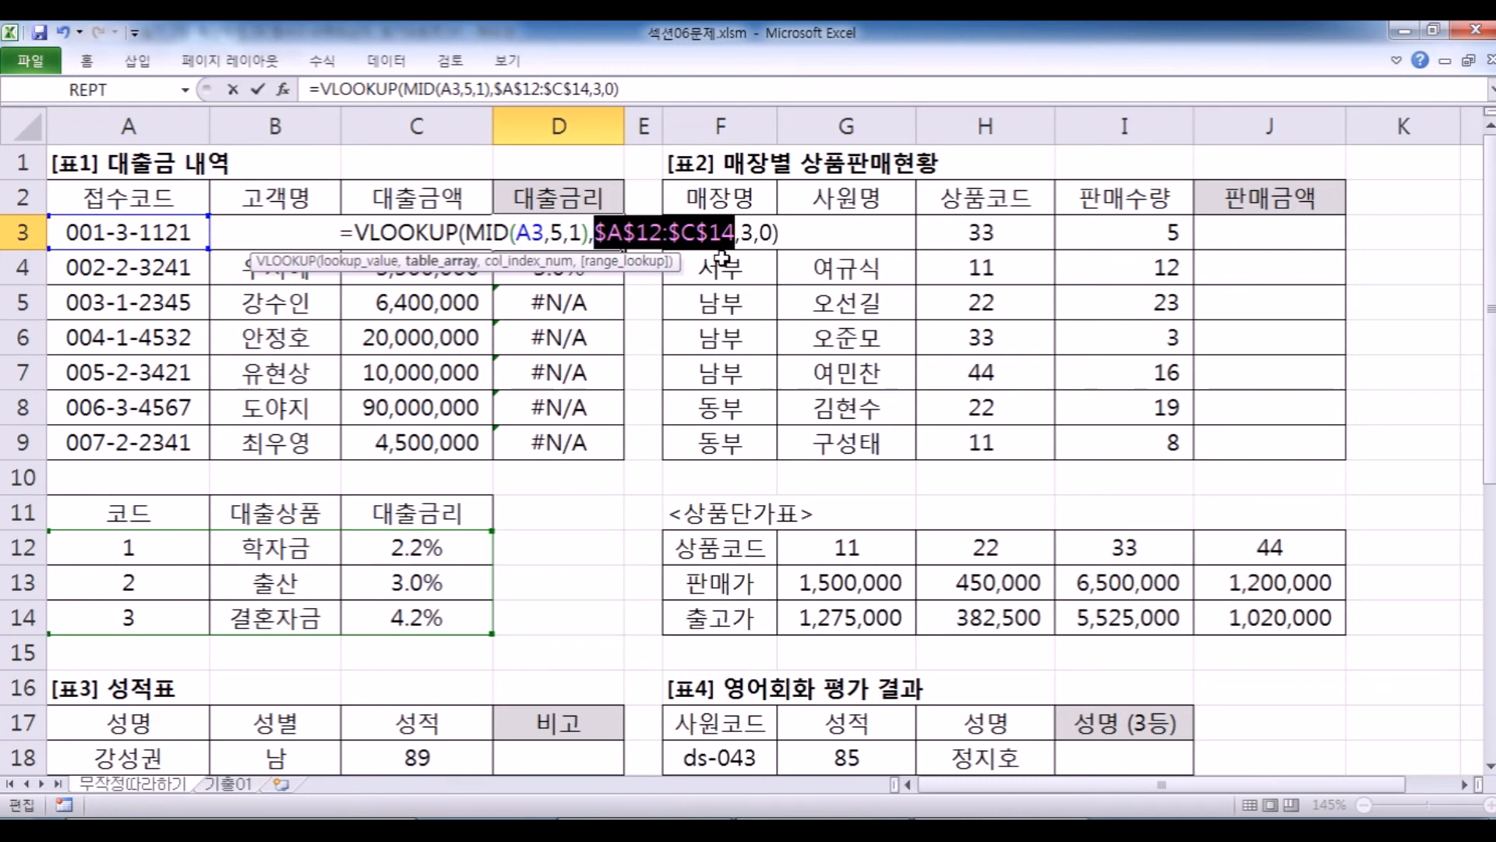
{"action": "key", "text": "Return"}
{"action": "left_click", "coordinate": [596, 228]}
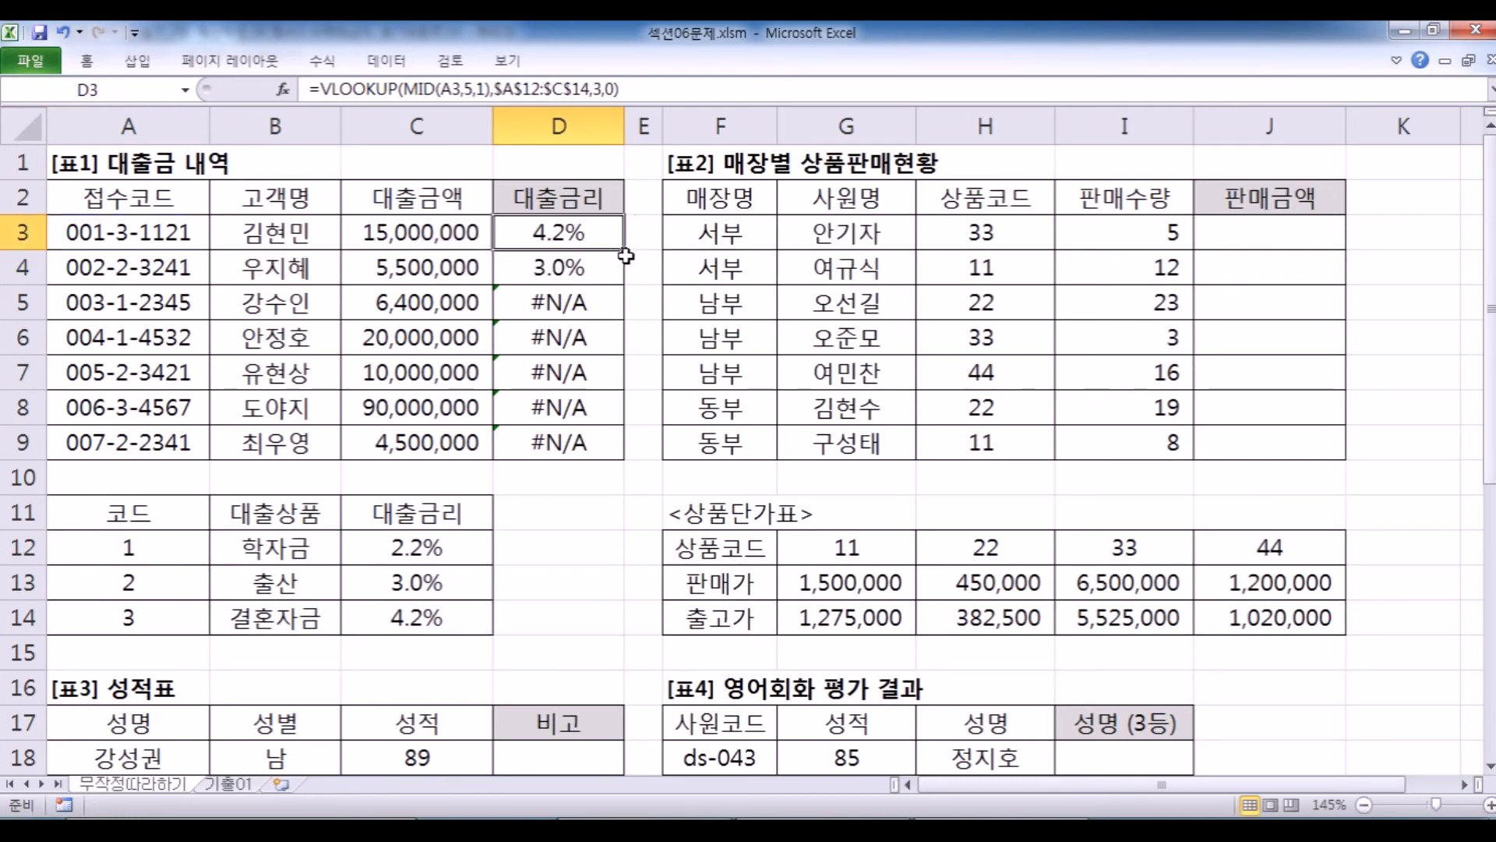
{"action": "left_click_drag", "start_coordinate": [625, 277], "coordinate": [627, 452]}
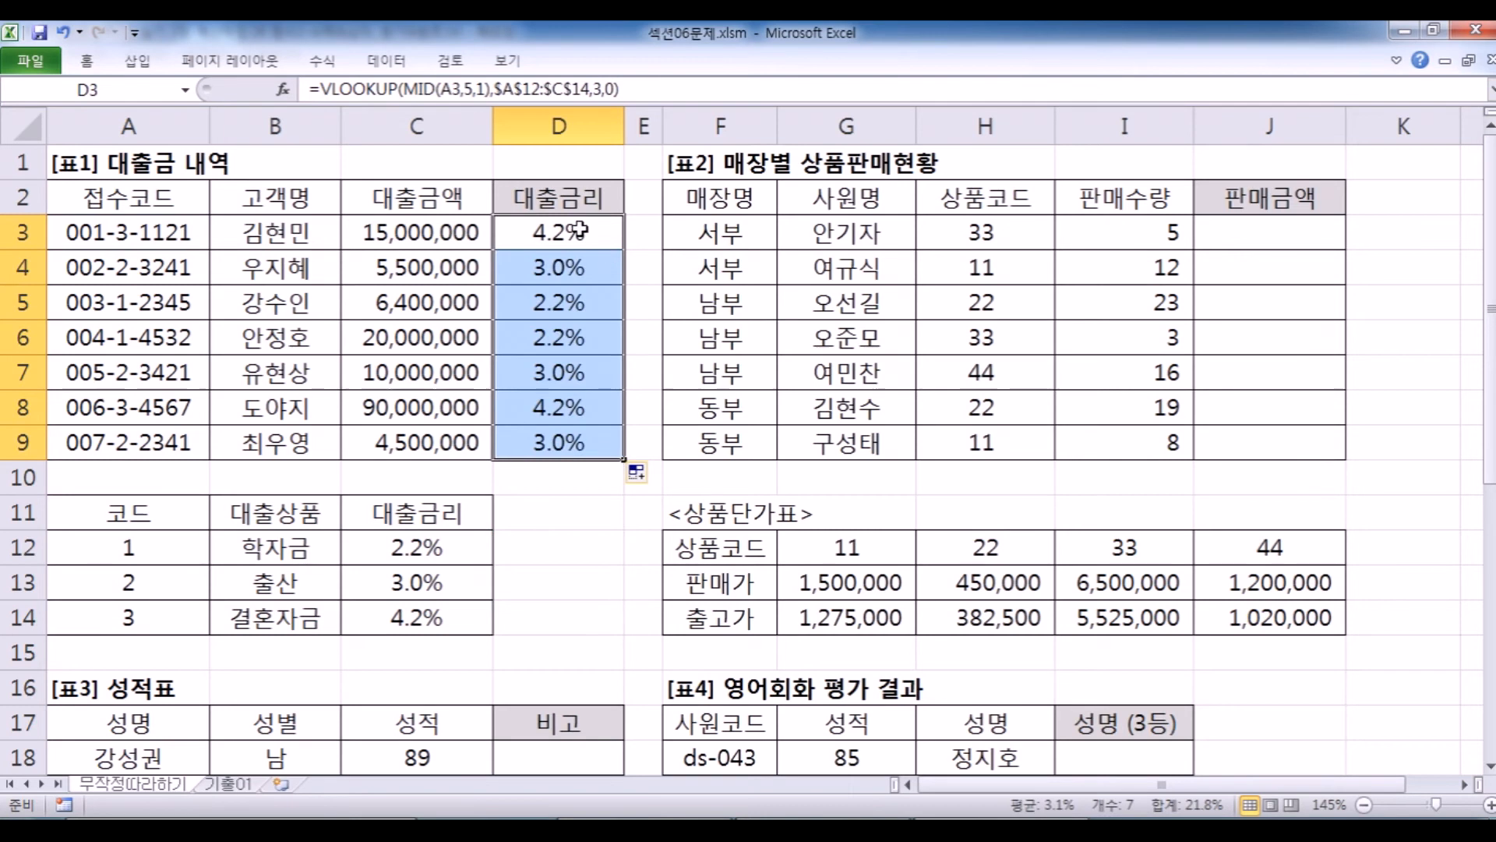
Inspect the cells and lookup range that the 대출금리 formulas in D3 and D9 refer to, leaving both unedited.
{"action": "double_click", "coordinate": [580, 231]}
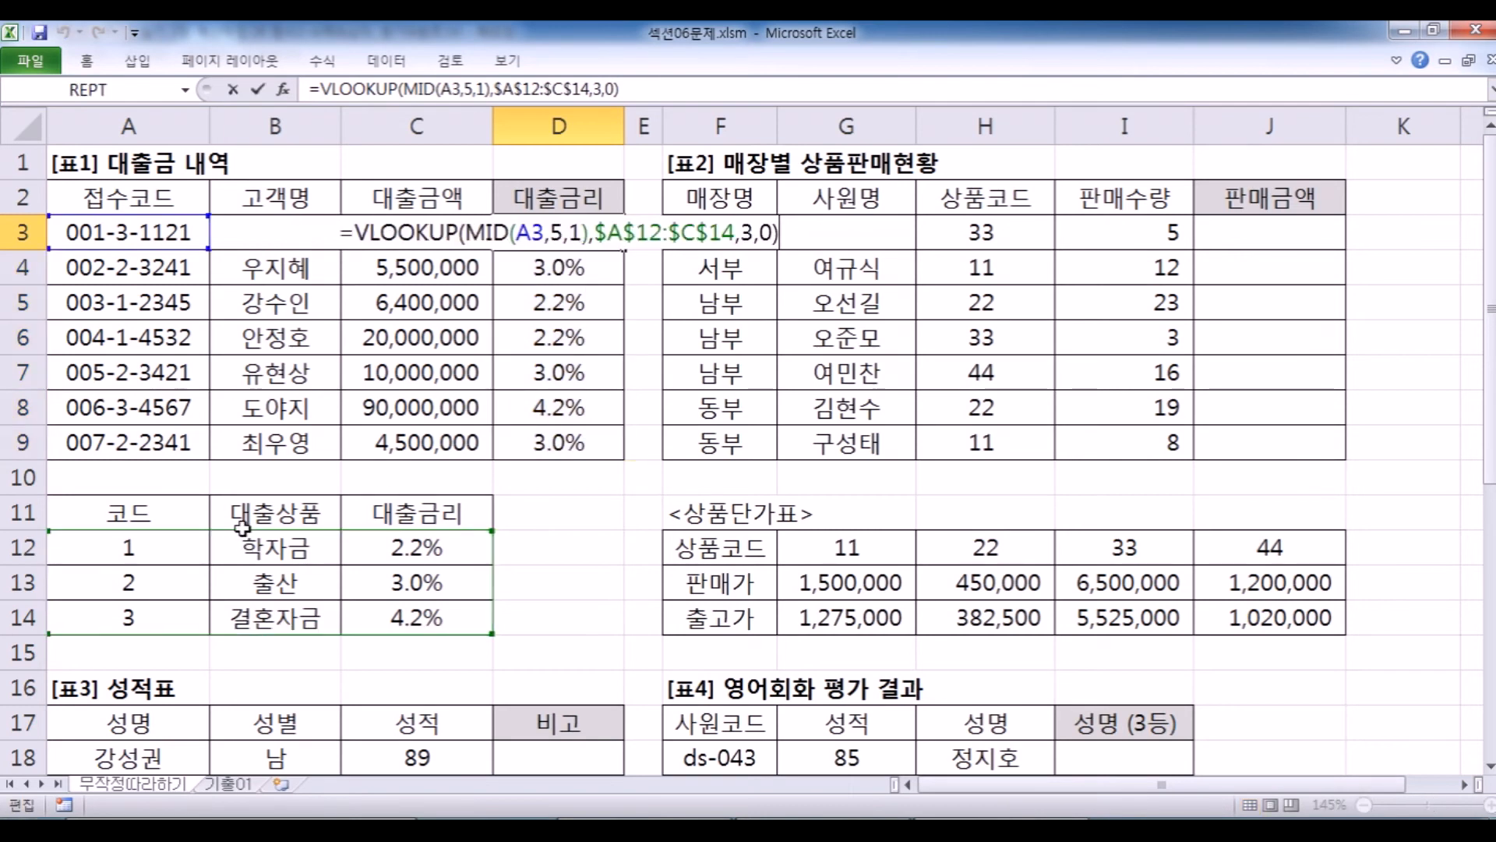
{"action": "key", "text": "Escape"}
{"action": "left_click", "coordinate": [534, 448]}
{"action": "double_click", "coordinate": [597, 431]}
{"action": "scroll", "coordinate": [667, 409], "scroll_direction": "down", "scroll_amount": 1}
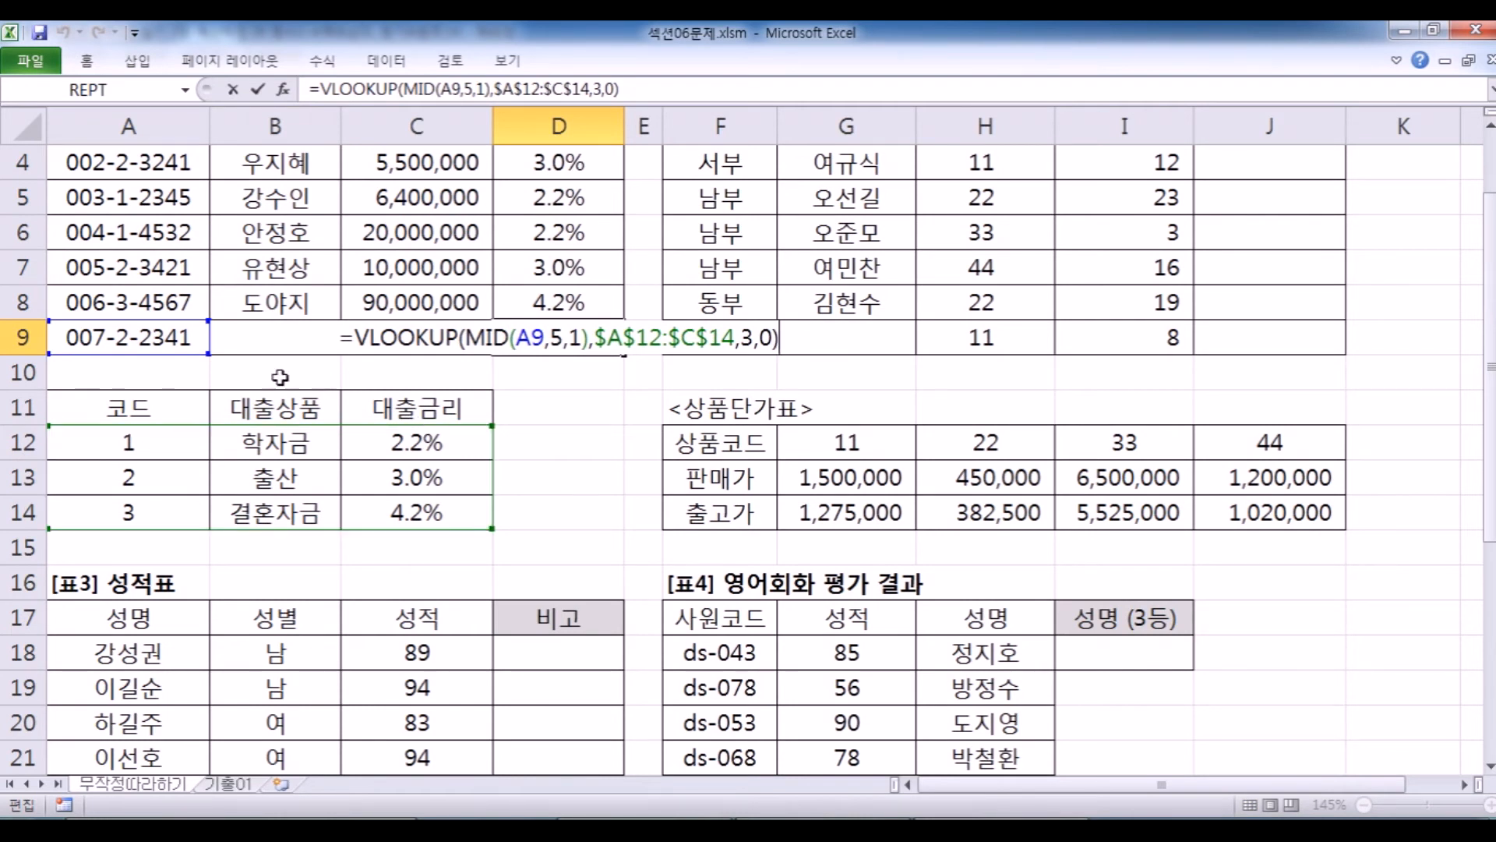
{"action": "scroll", "coordinate": [161, 348], "scroll_direction": "up", "scroll_amount": 1}
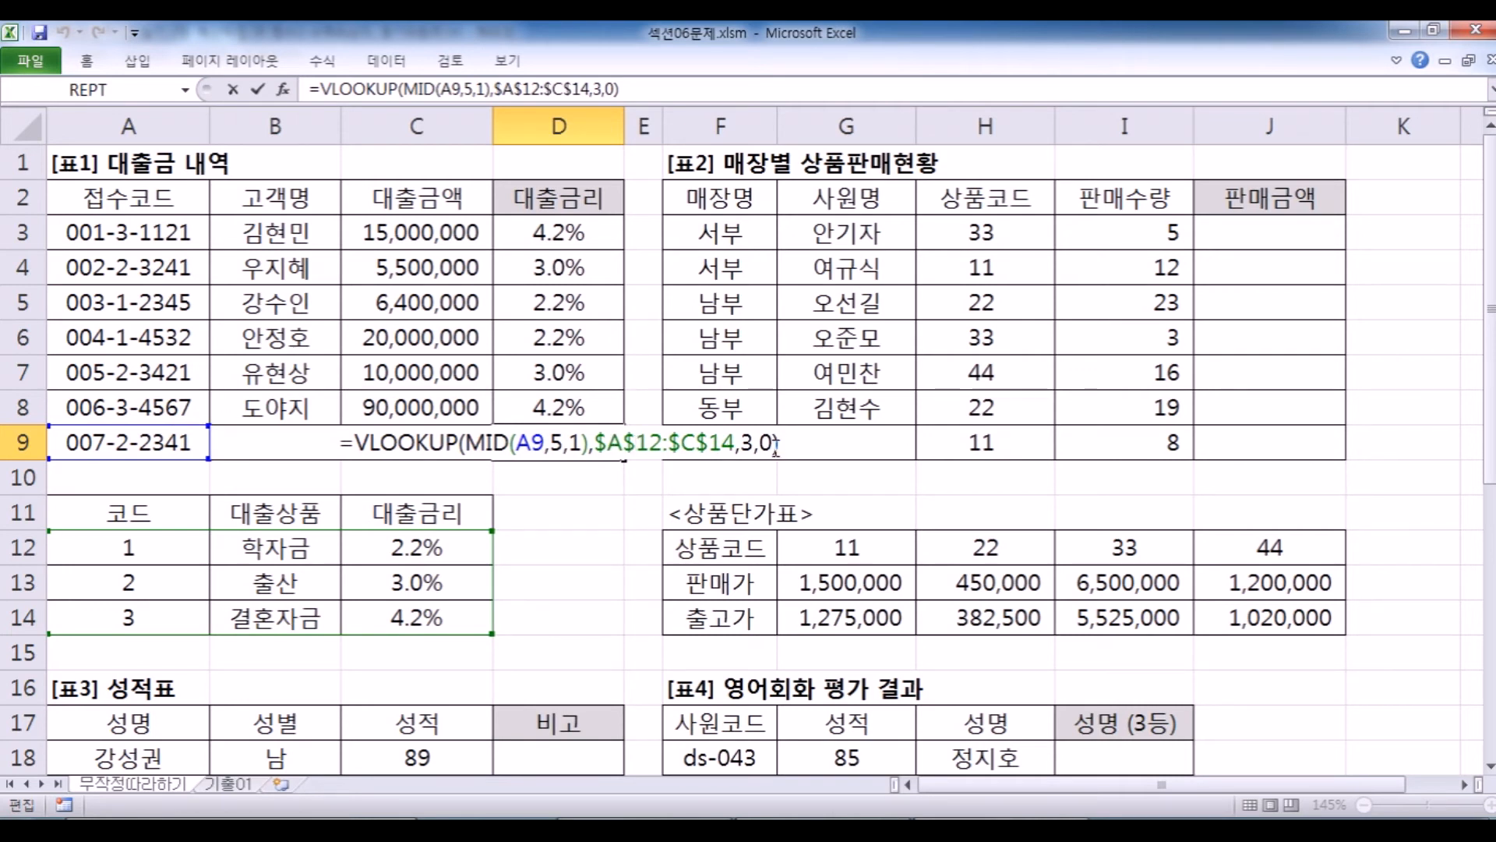
{"action": "key", "text": "Escape"}
{"action": "left_click", "coordinate": [558, 235]}
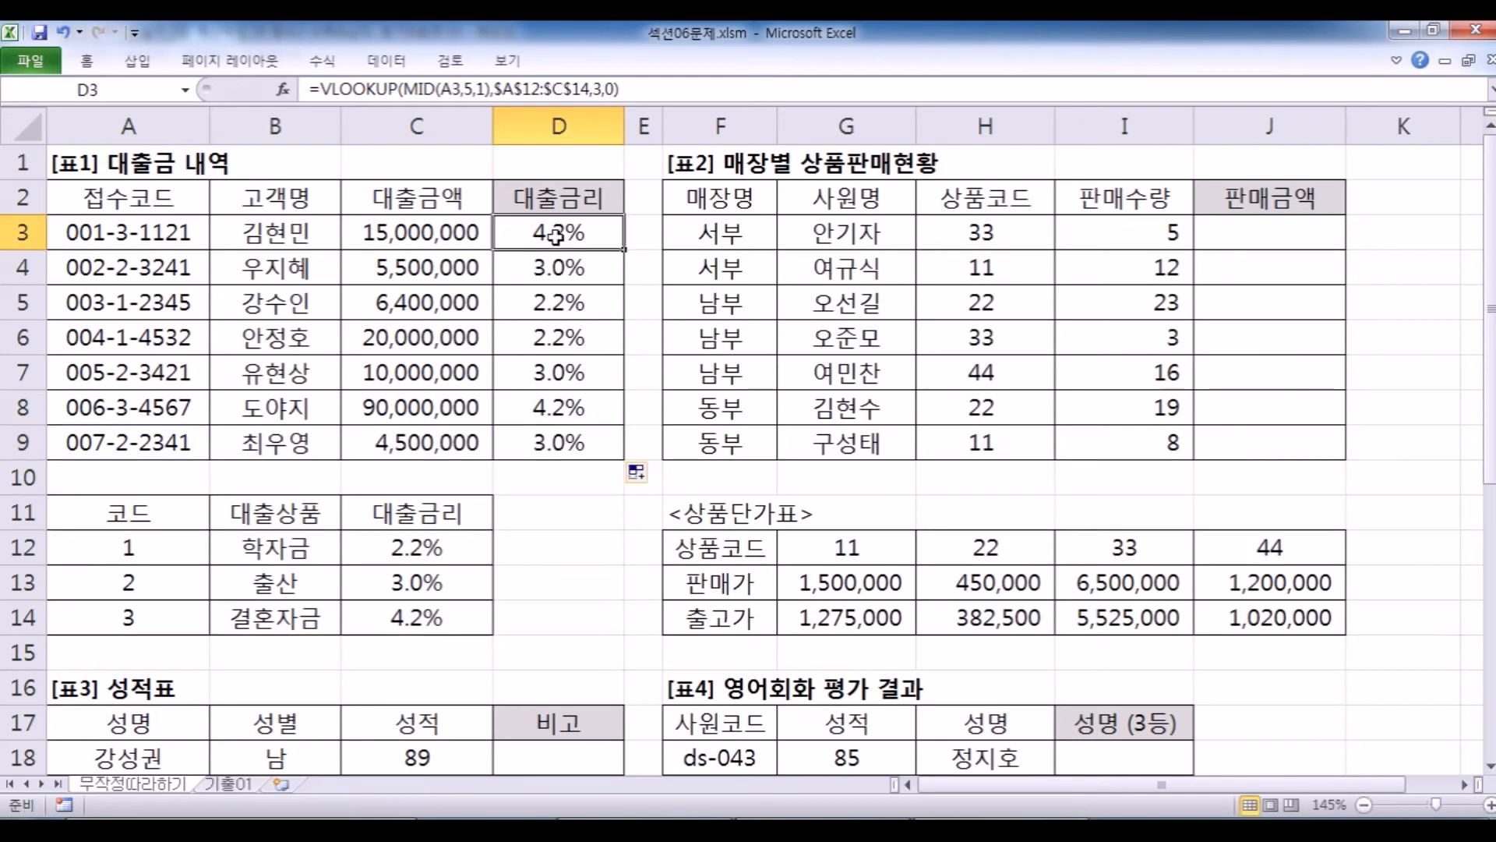
Switch to the Notepad notes and review the 문제1 explanation, looking ahead to 문제2 and 문제3.
{"action": "key", "text": "alt+Tab"}
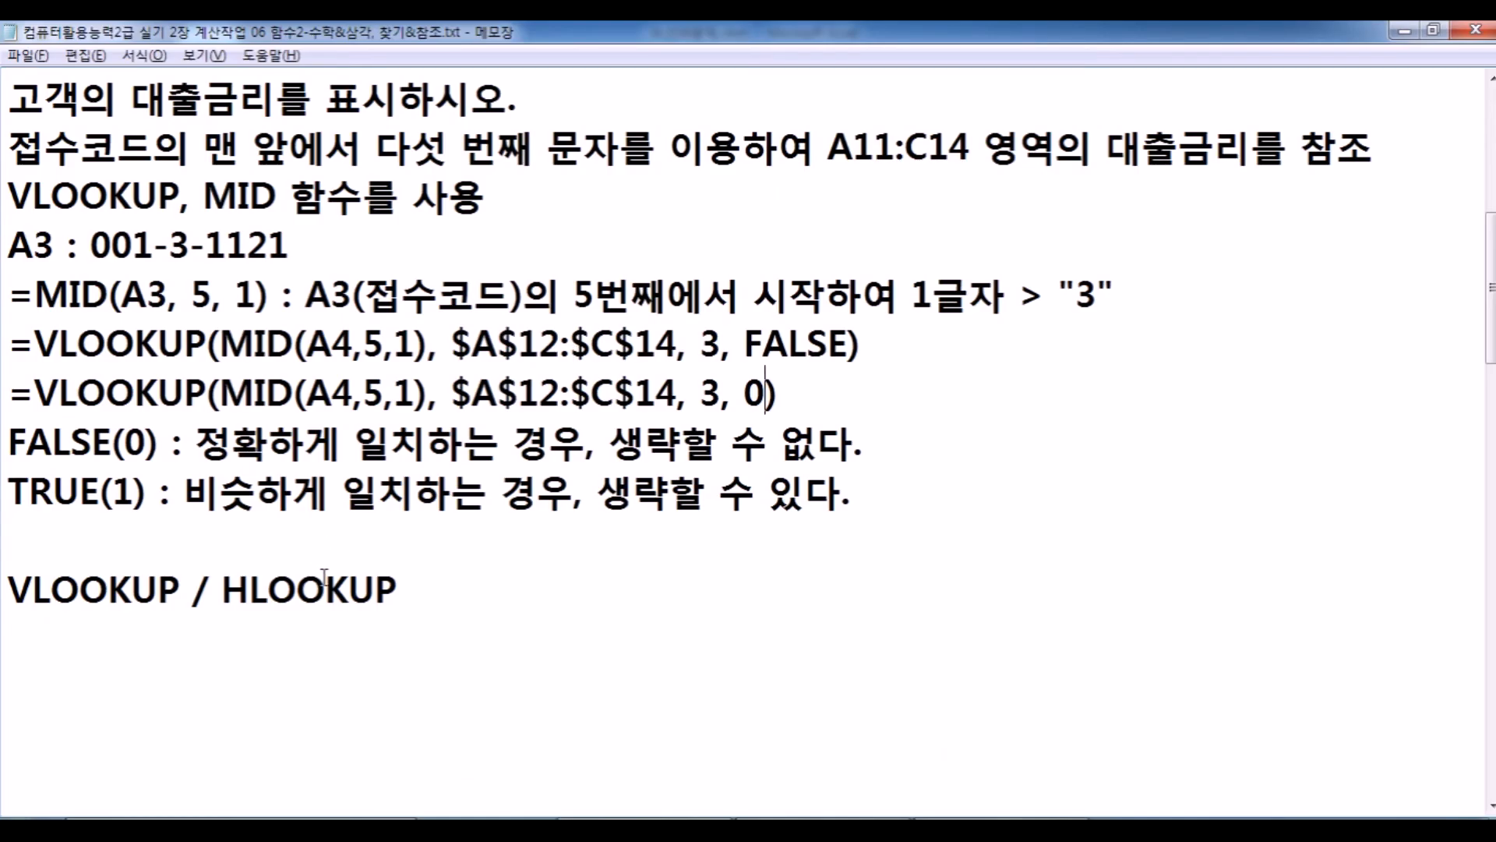
{"action": "scroll", "coordinate": [569, 539], "scroll_direction": "up", "scroll_amount": 1}
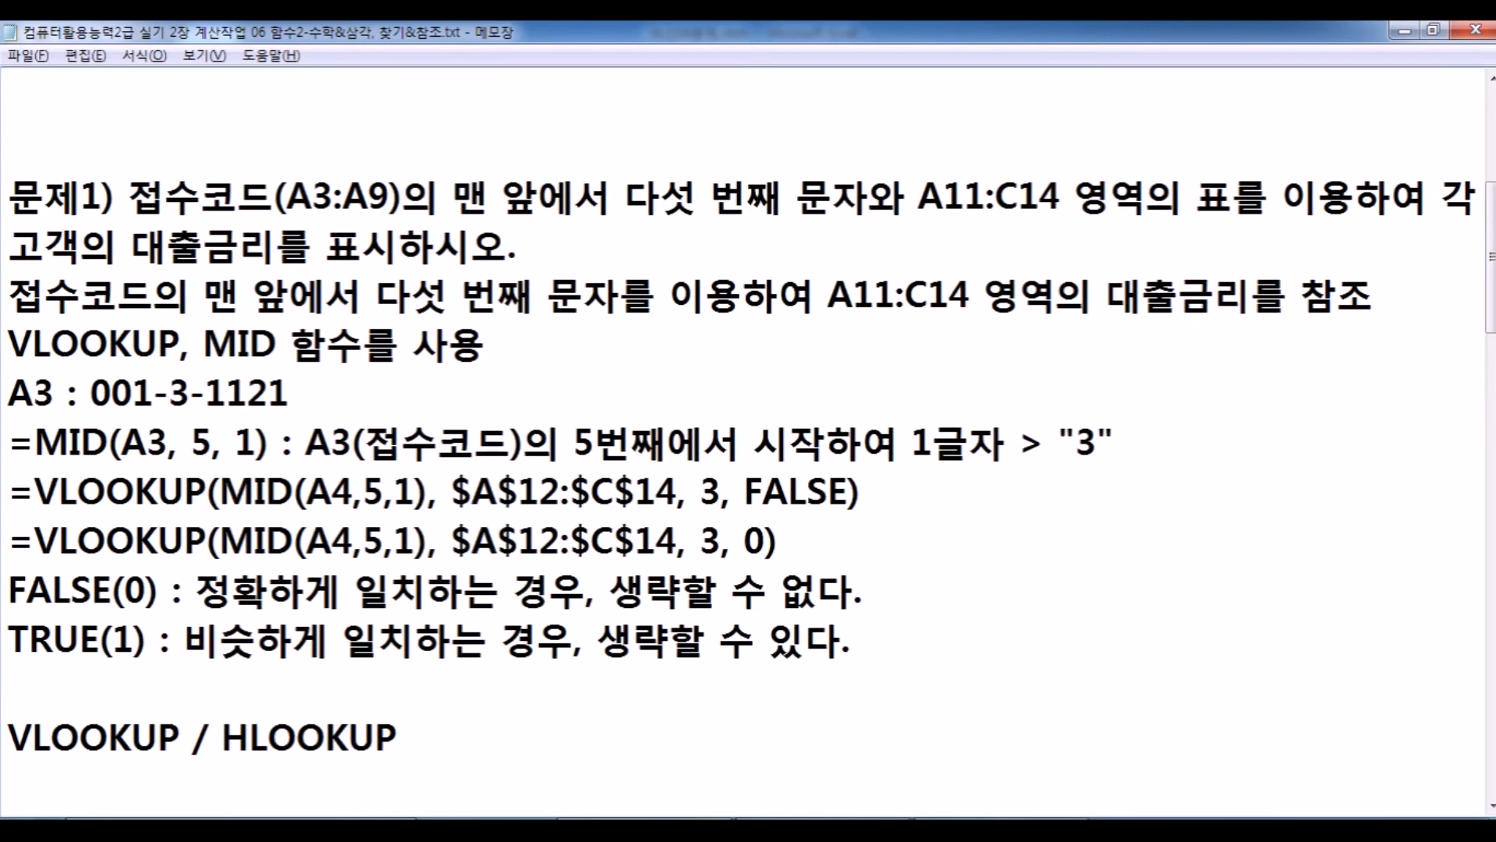
{"action": "scroll", "coordinate": [748, 437], "scroll_direction": "down", "scroll_amount": 4}
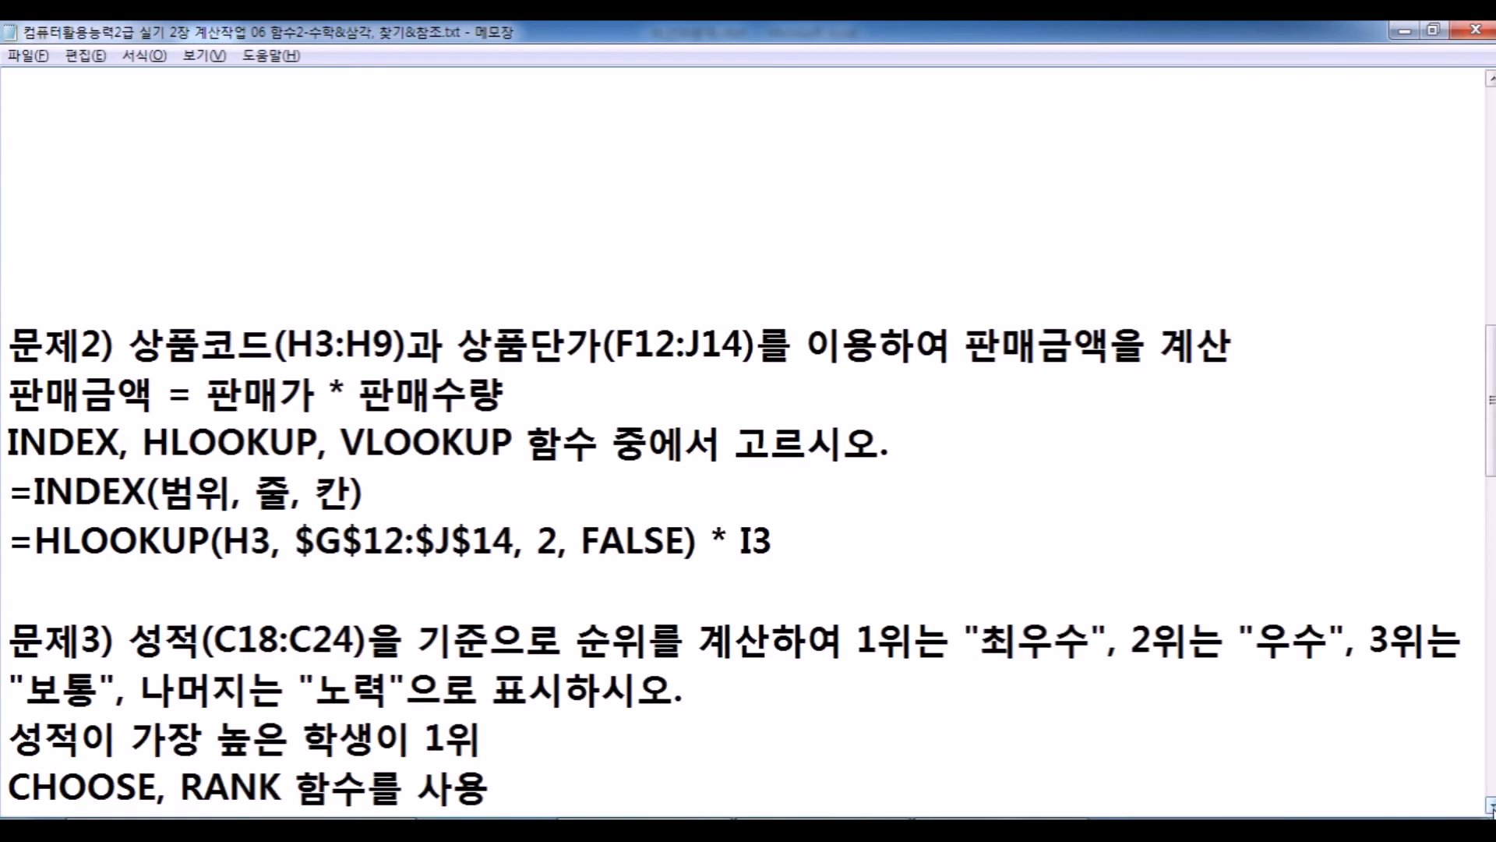
{"action": "scroll", "coordinate": [1414, 777], "scroll_direction": "down", "scroll_amount": 5}
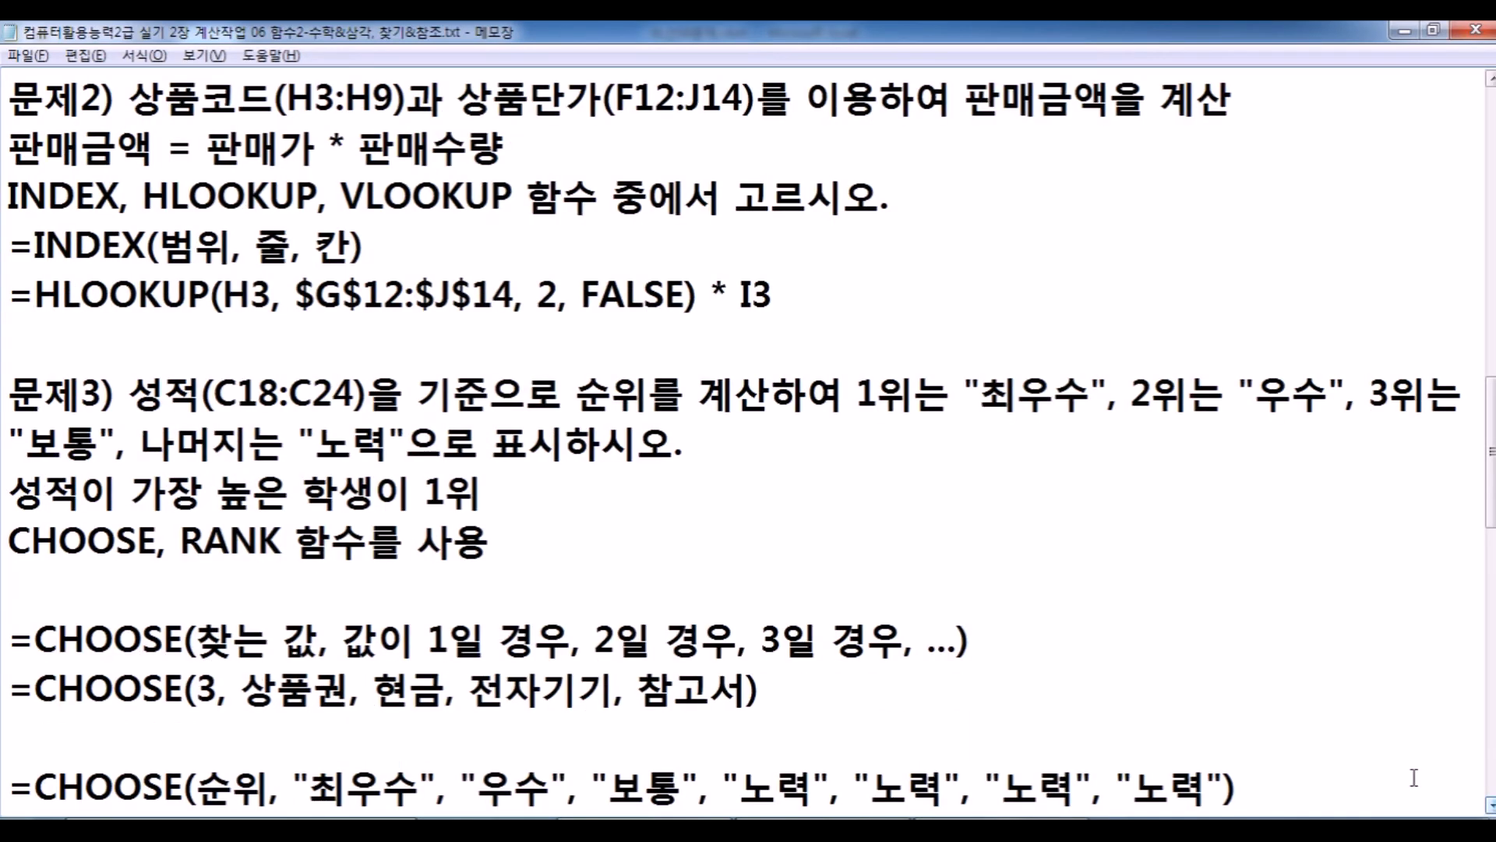
{"action": "scroll", "coordinate": [721, 363], "scroll_direction": "up", "scroll_amount": 2}
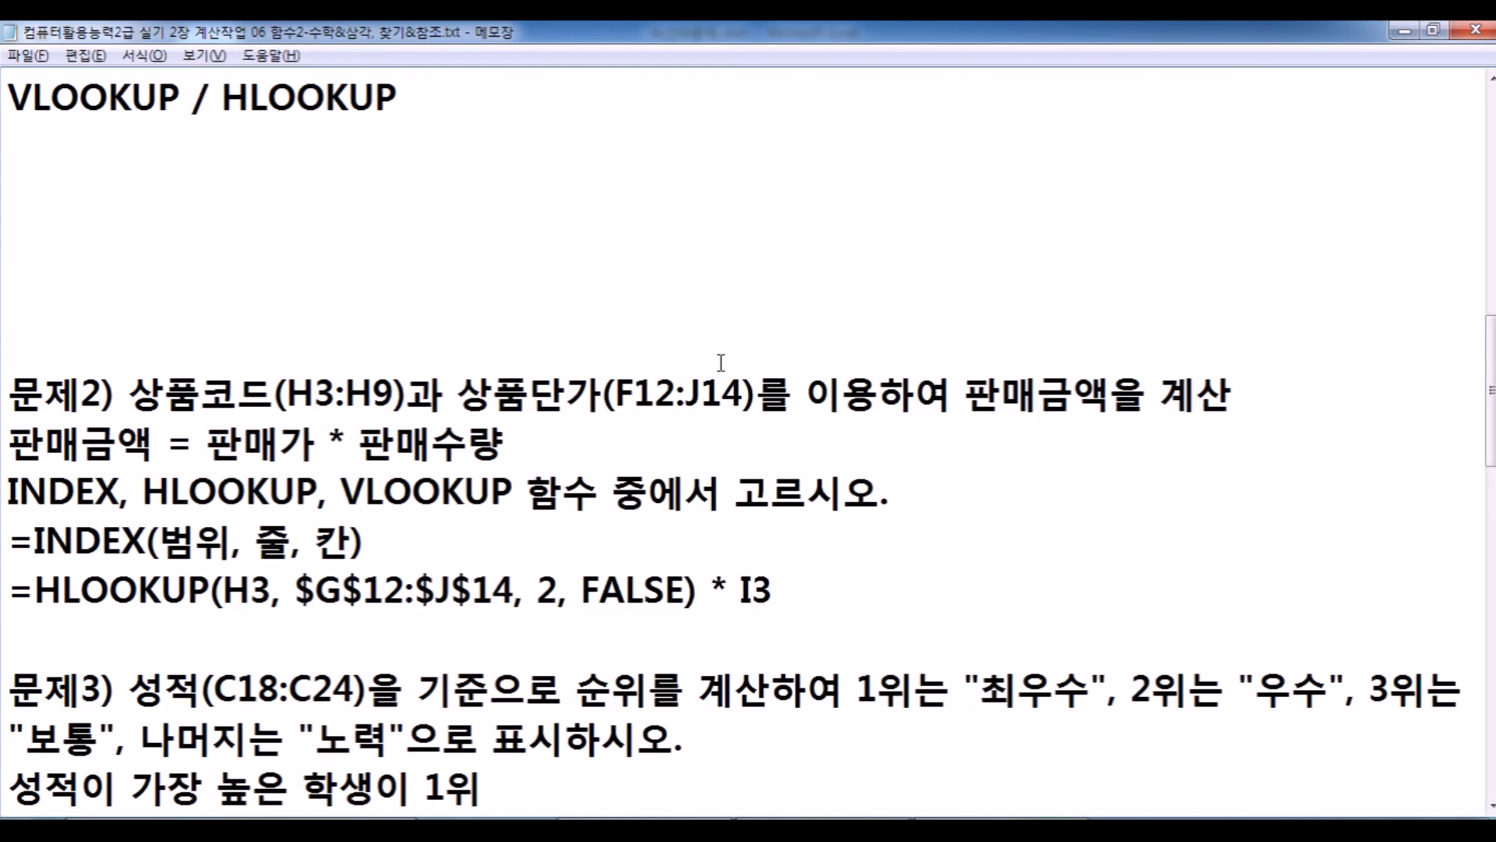
{"action": "scroll", "coordinate": [721, 362], "scroll_direction": "up", "scroll_amount": 6}
{"action": "scroll", "coordinate": [720, 359], "scroll_direction": "down", "scroll_amount": 3}
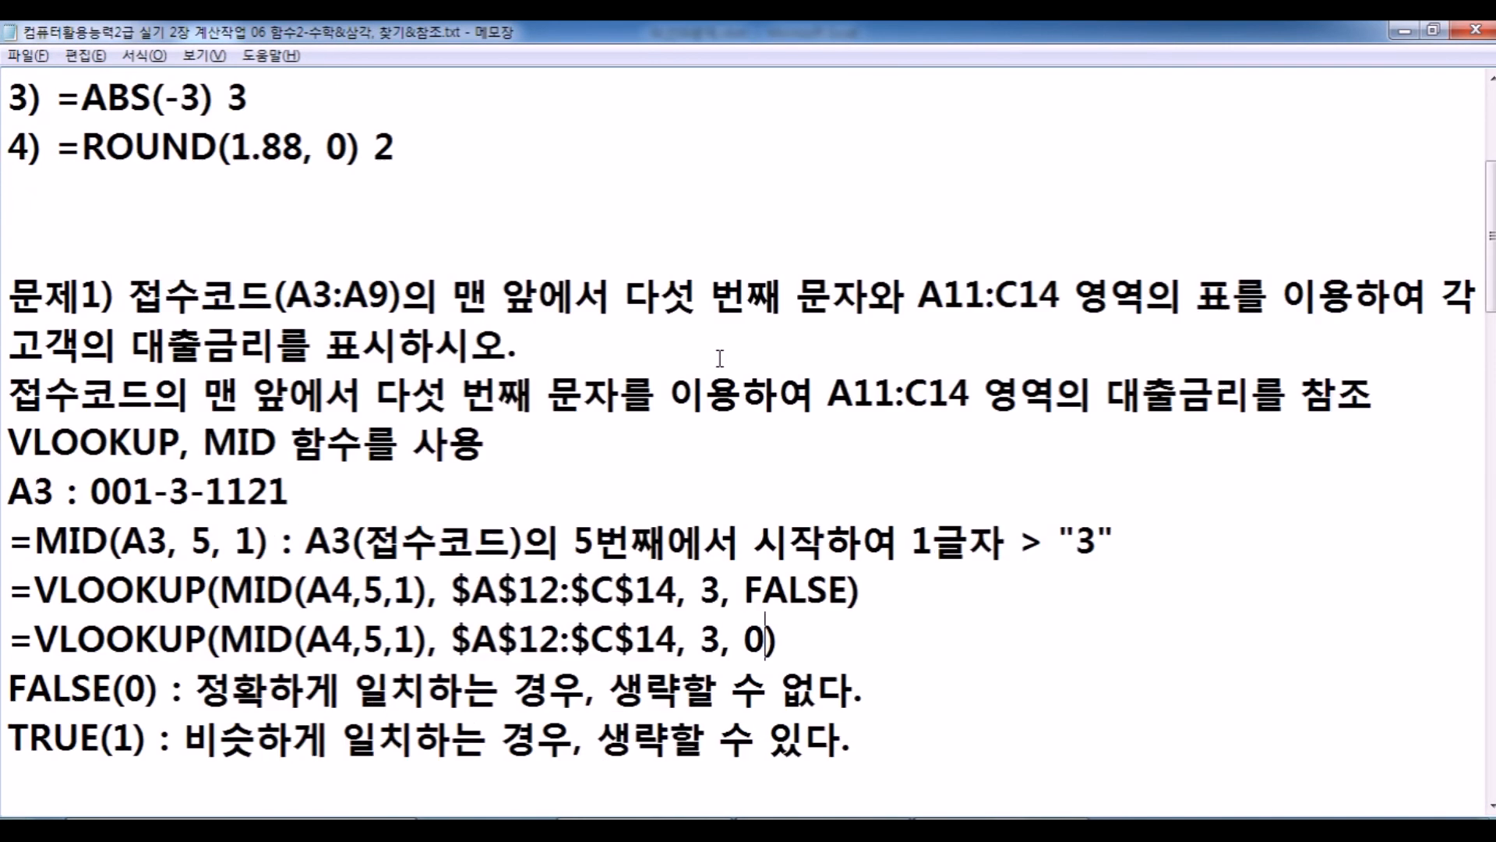
{"action": "left_click", "coordinate": [1491, 807]}
{"action": "left_click", "coordinate": [378, 707]}
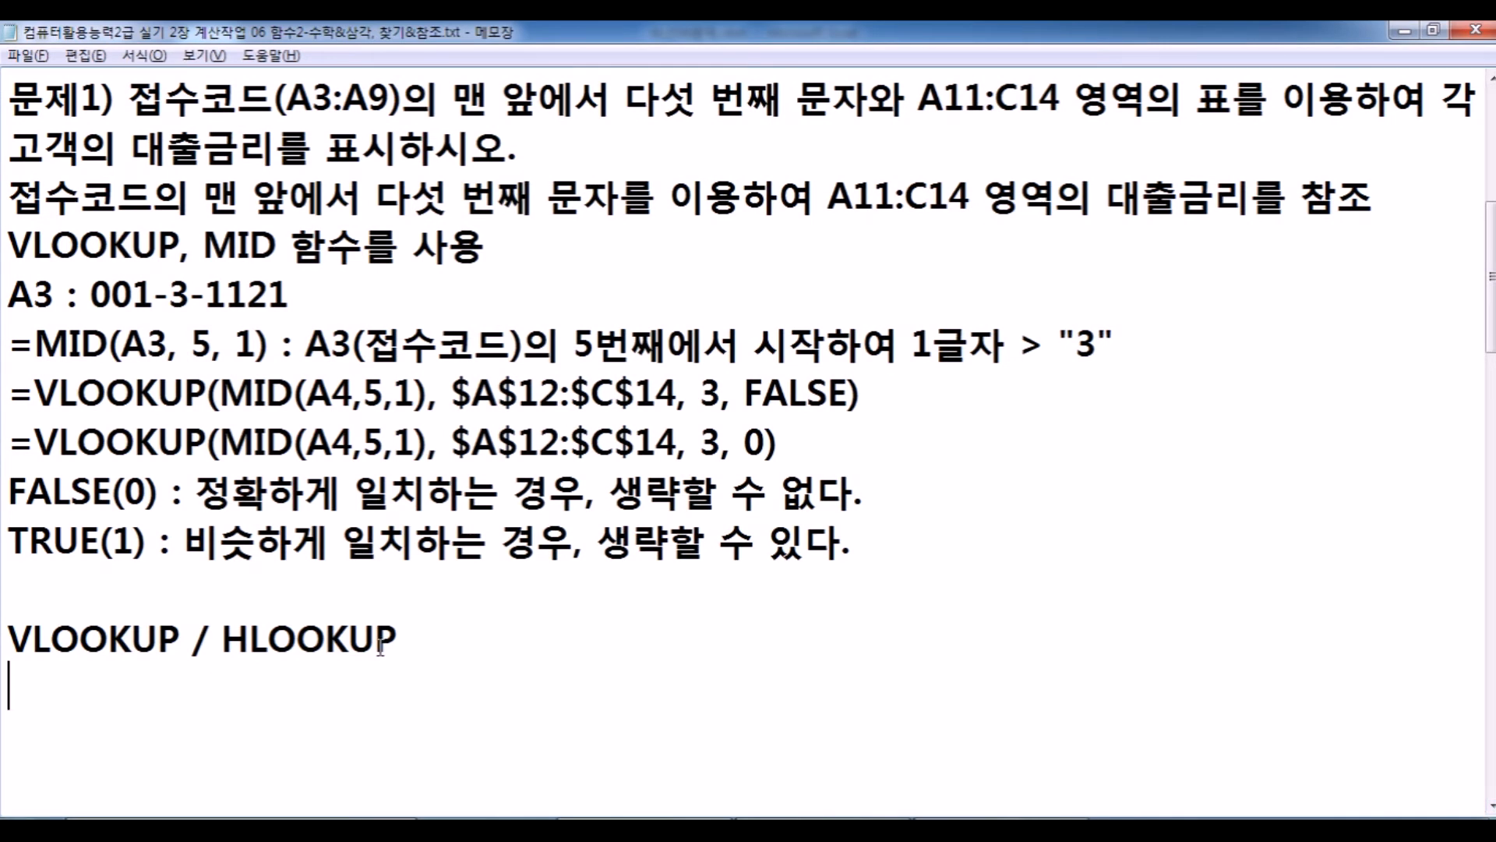
Return to the Excel workbook, select J3 under 판매금액 and show 표2 at 150% zoom.
{"action": "key", "text": "alt+Tab"}
{"action": "key", "text": "Return"}
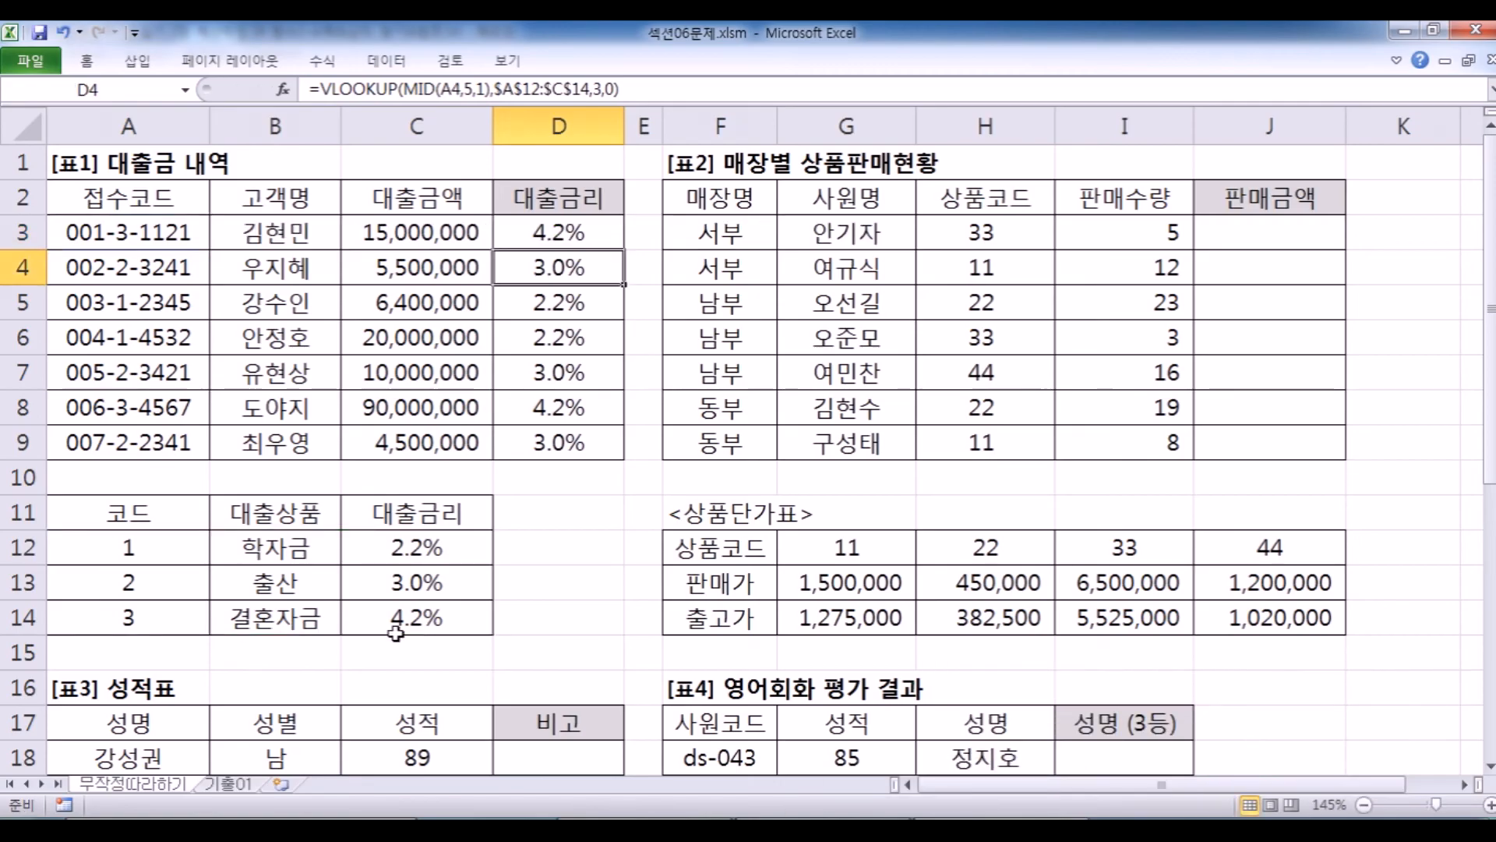
{"action": "left_click", "coordinate": [1265, 237]}
{"action": "left_click", "coordinate": [1464, 786]}
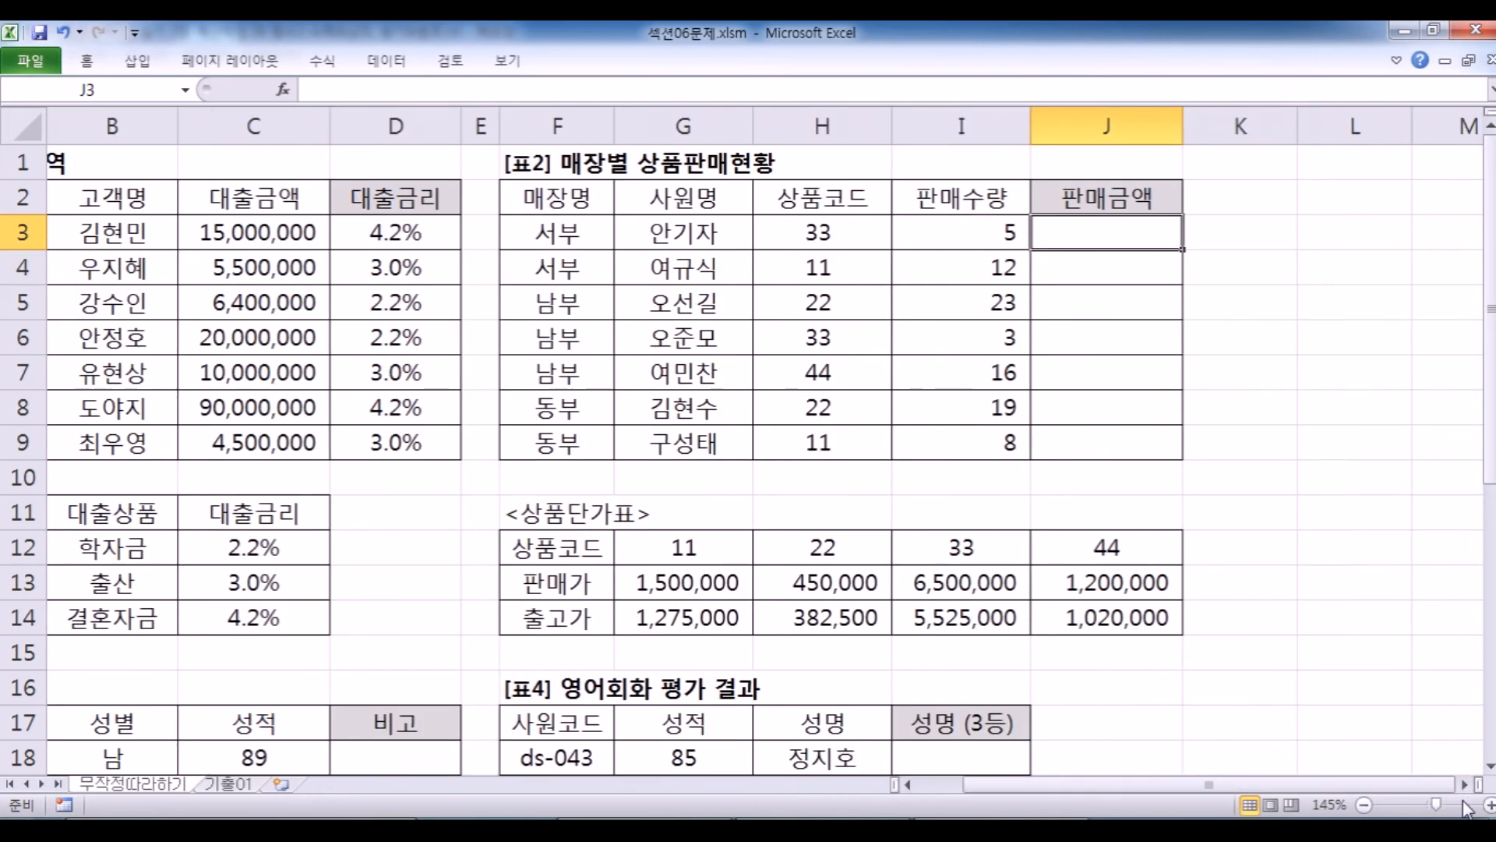
{"action": "left_click", "coordinate": [1490, 805]}
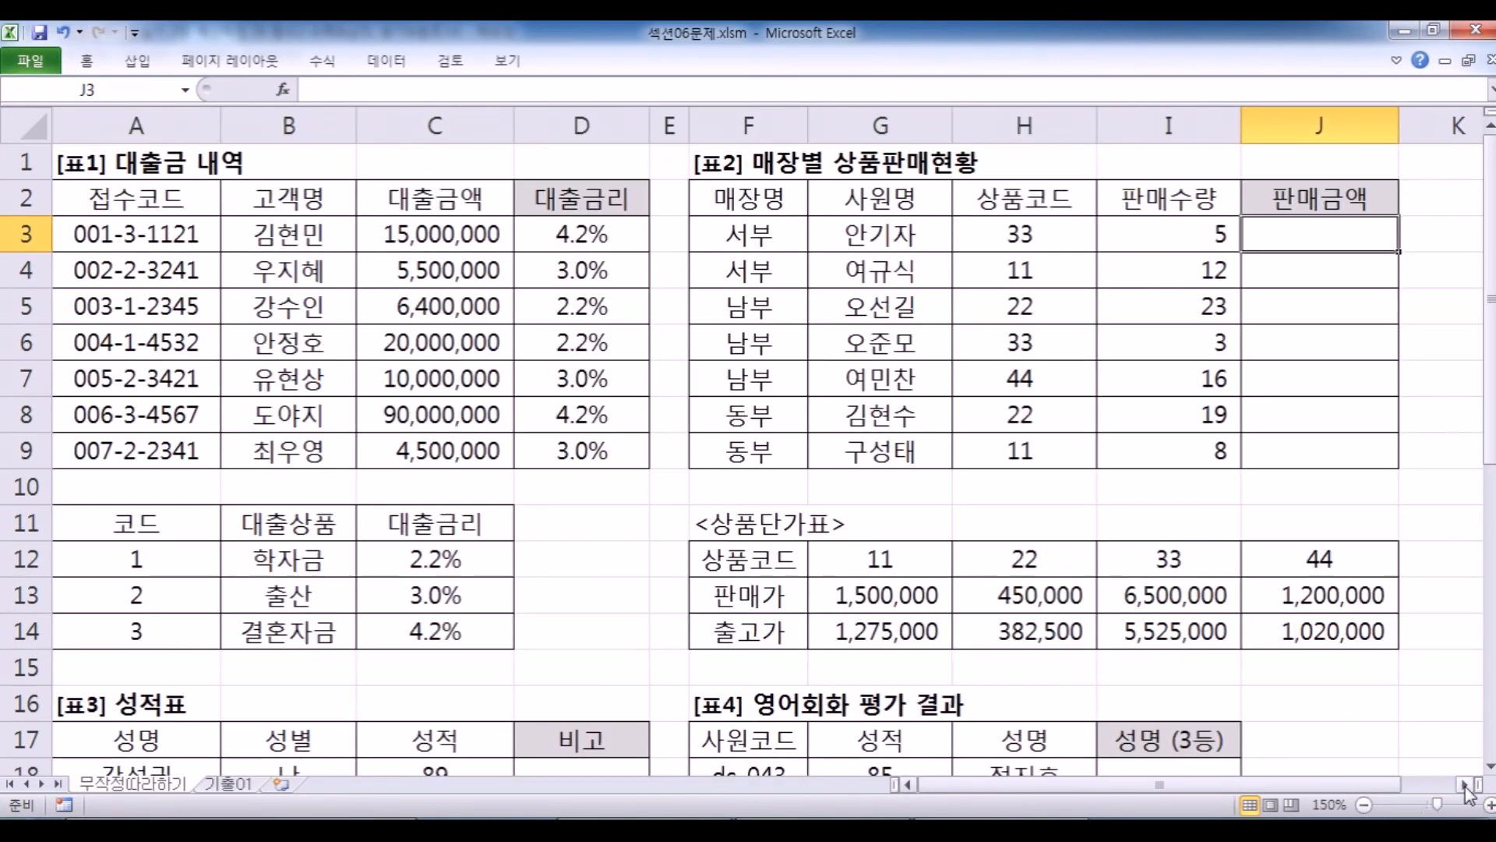
{"action": "left_click", "coordinate": [1464, 786]}
{"action": "left_click", "coordinate": [1464, 786]}
{"action": "left_click", "coordinate": [1464, 785]}
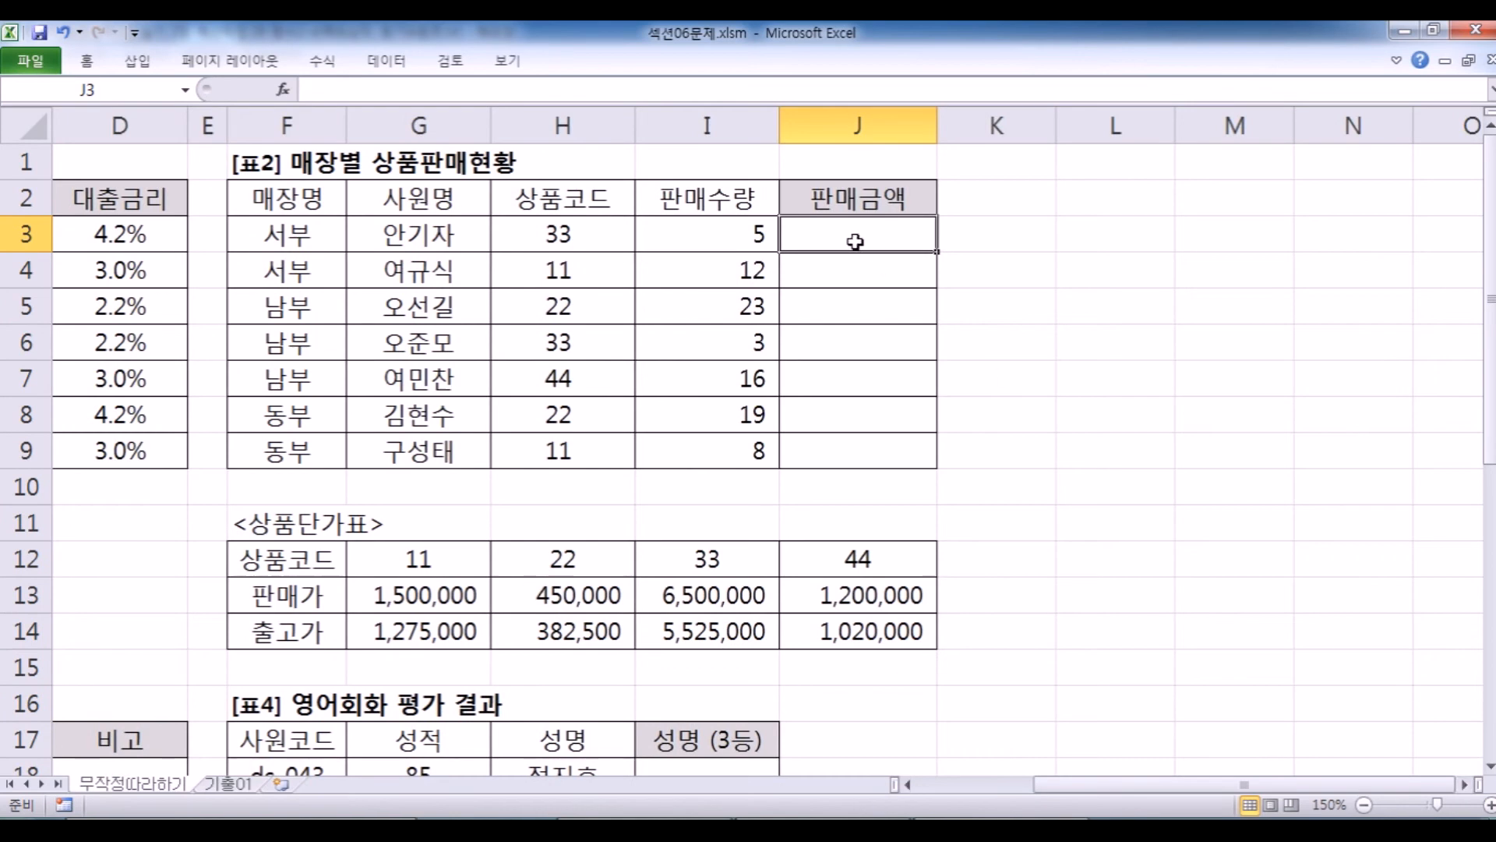
In the Notepad notes, insert several blank lines below the 문제2 HLOOKUP formula to separate it from 문제3.
{"action": "left_click", "coordinate": [626, 827]}
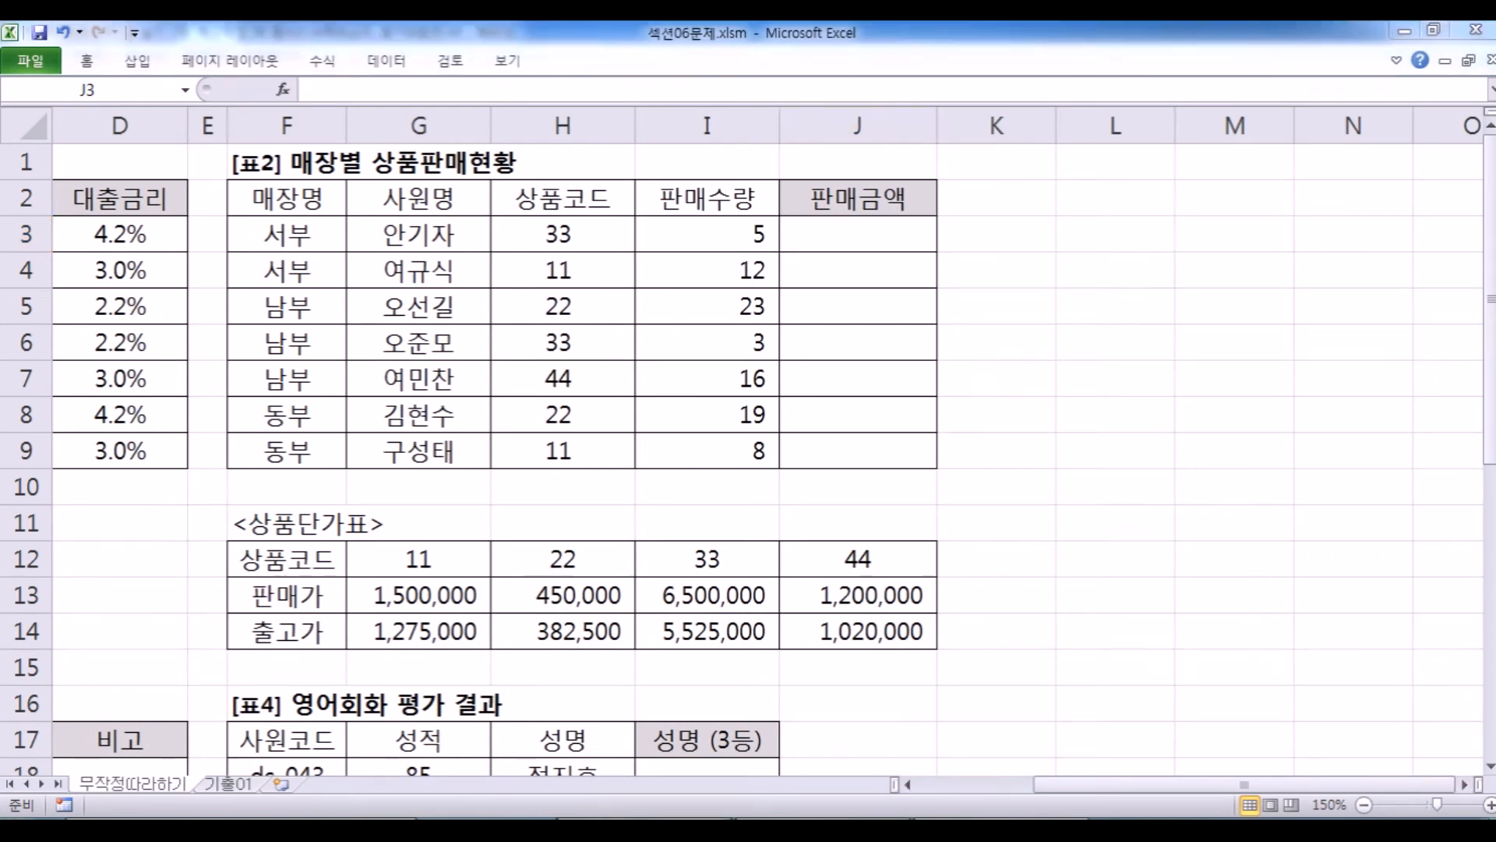
{"action": "scroll", "coordinate": [430, 552], "scroll_direction": "down", "scroll_amount": 4}
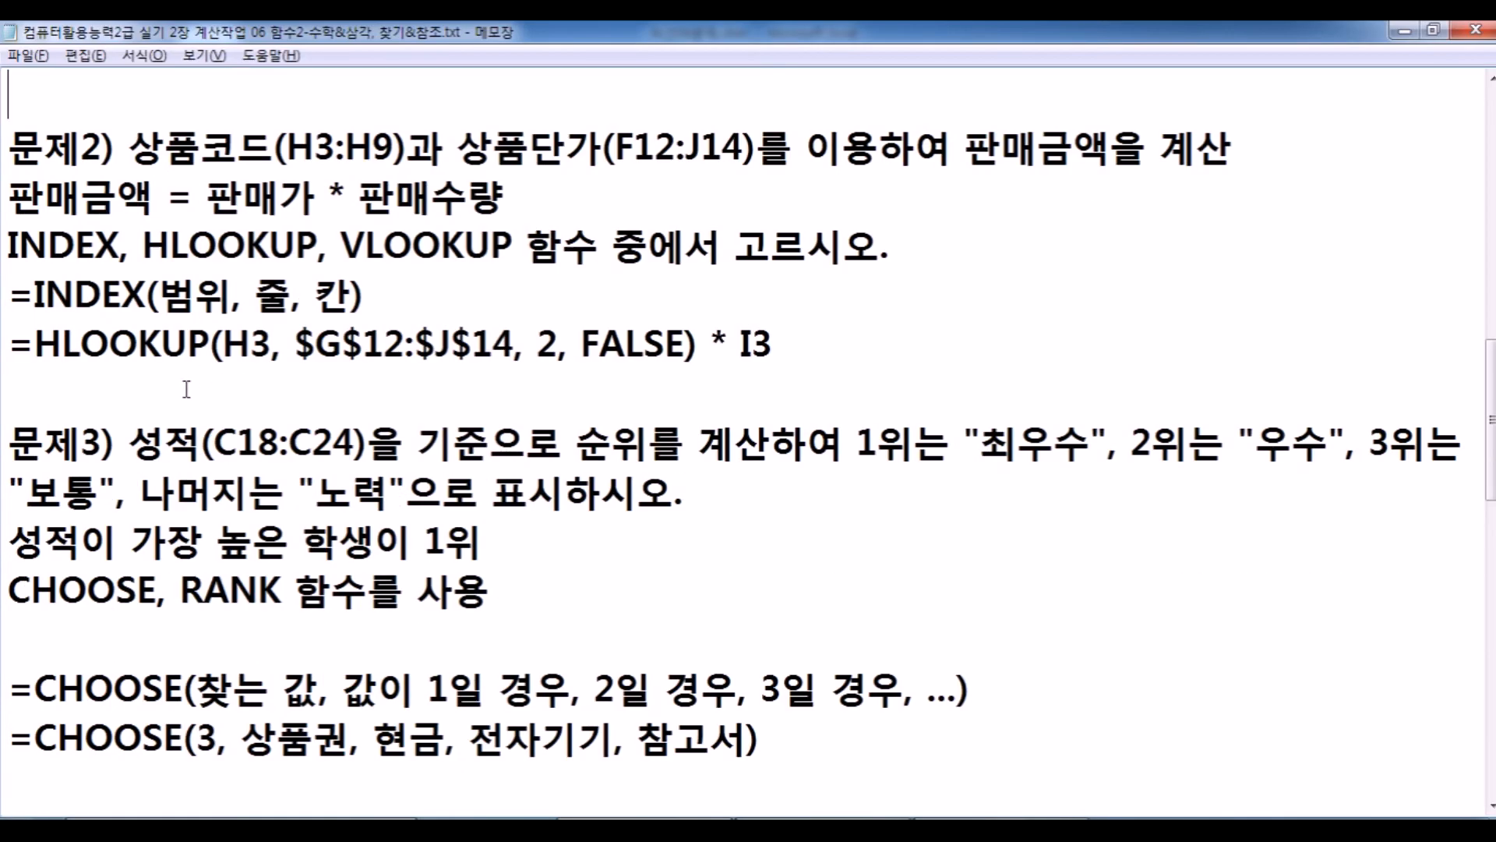
{"action": "key", "text": "Return"}
{"action": "key", "text": "Return"}
{"action": "key", "text": "Return"}
{"action": "key", "text": "Return"}
{"action": "key", "text": "Return"}
{"action": "key", "text": "Return"}
{"action": "key", "text": "Return"}
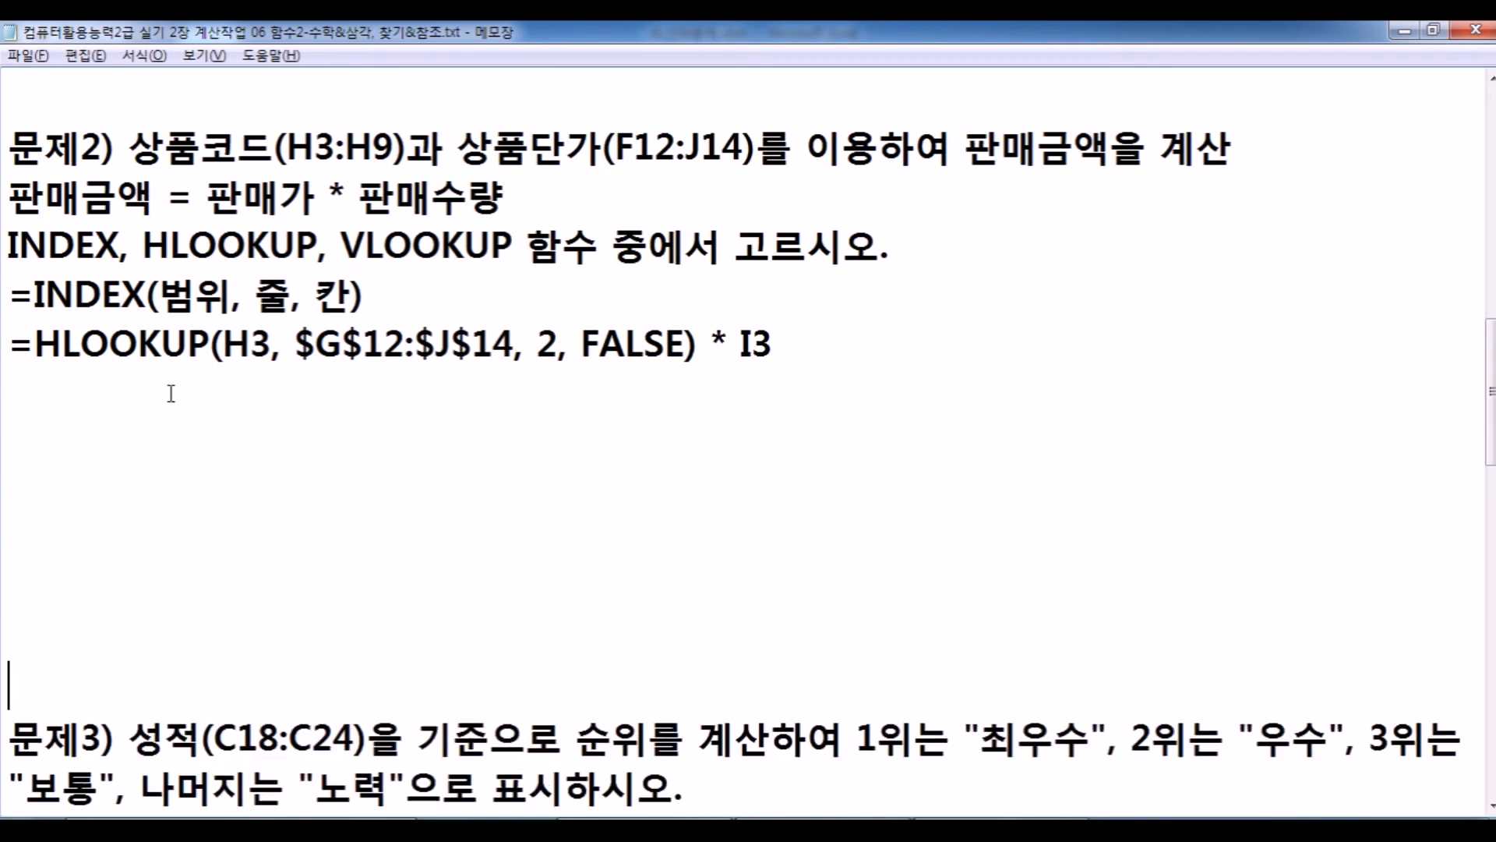
{"action": "key", "text": "Return"}
{"action": "key", "text": "Return"}
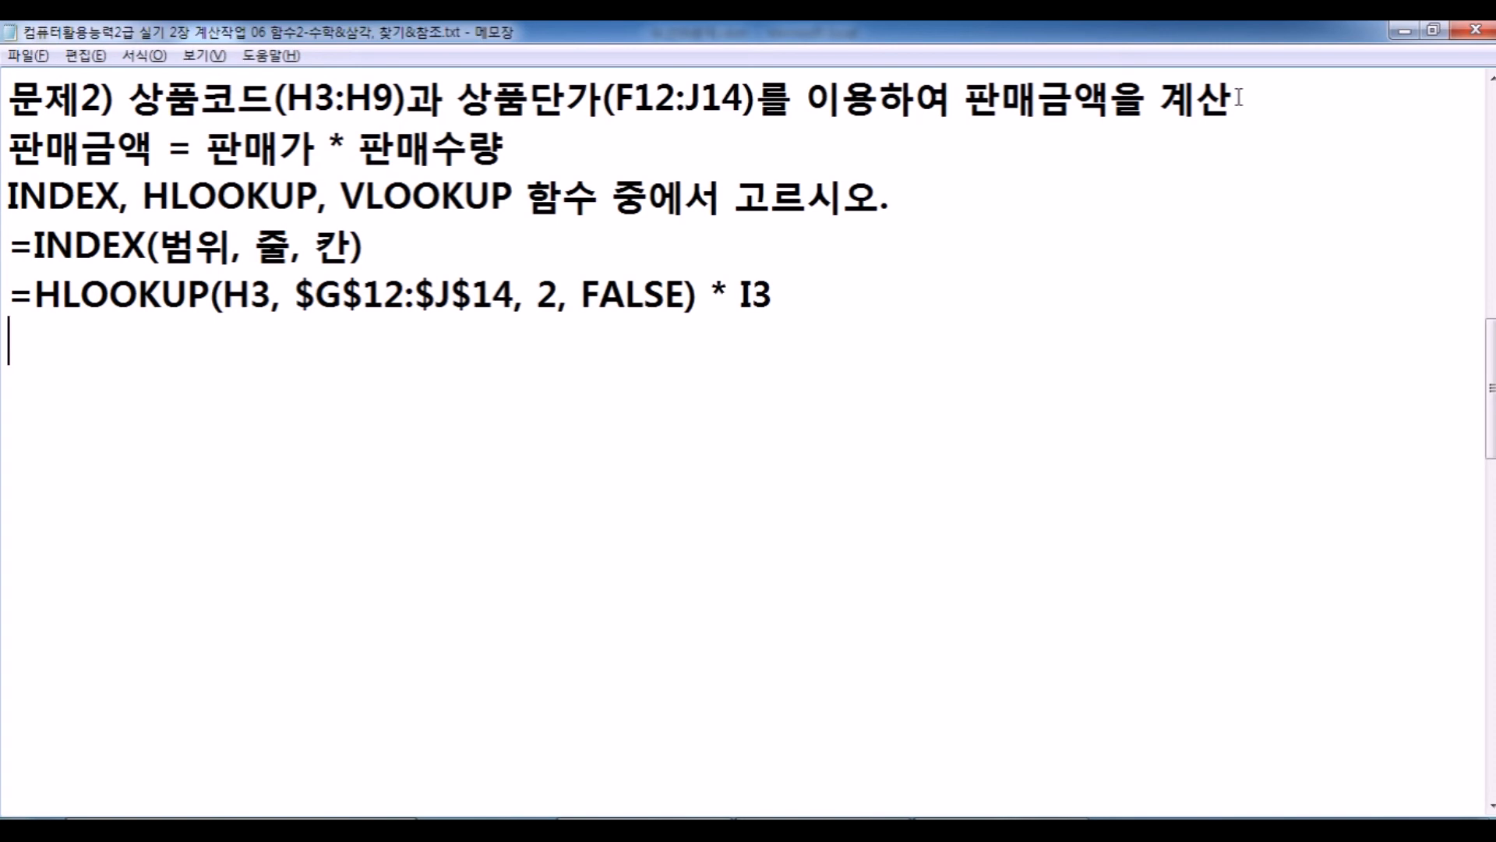
Compare the 문제2 text with the workbook's 상품코드 H3:H9, 판매가 row F13:J13 and 판매수량 I3:I9.
{"action": "key", "text": "alt+Tab"}
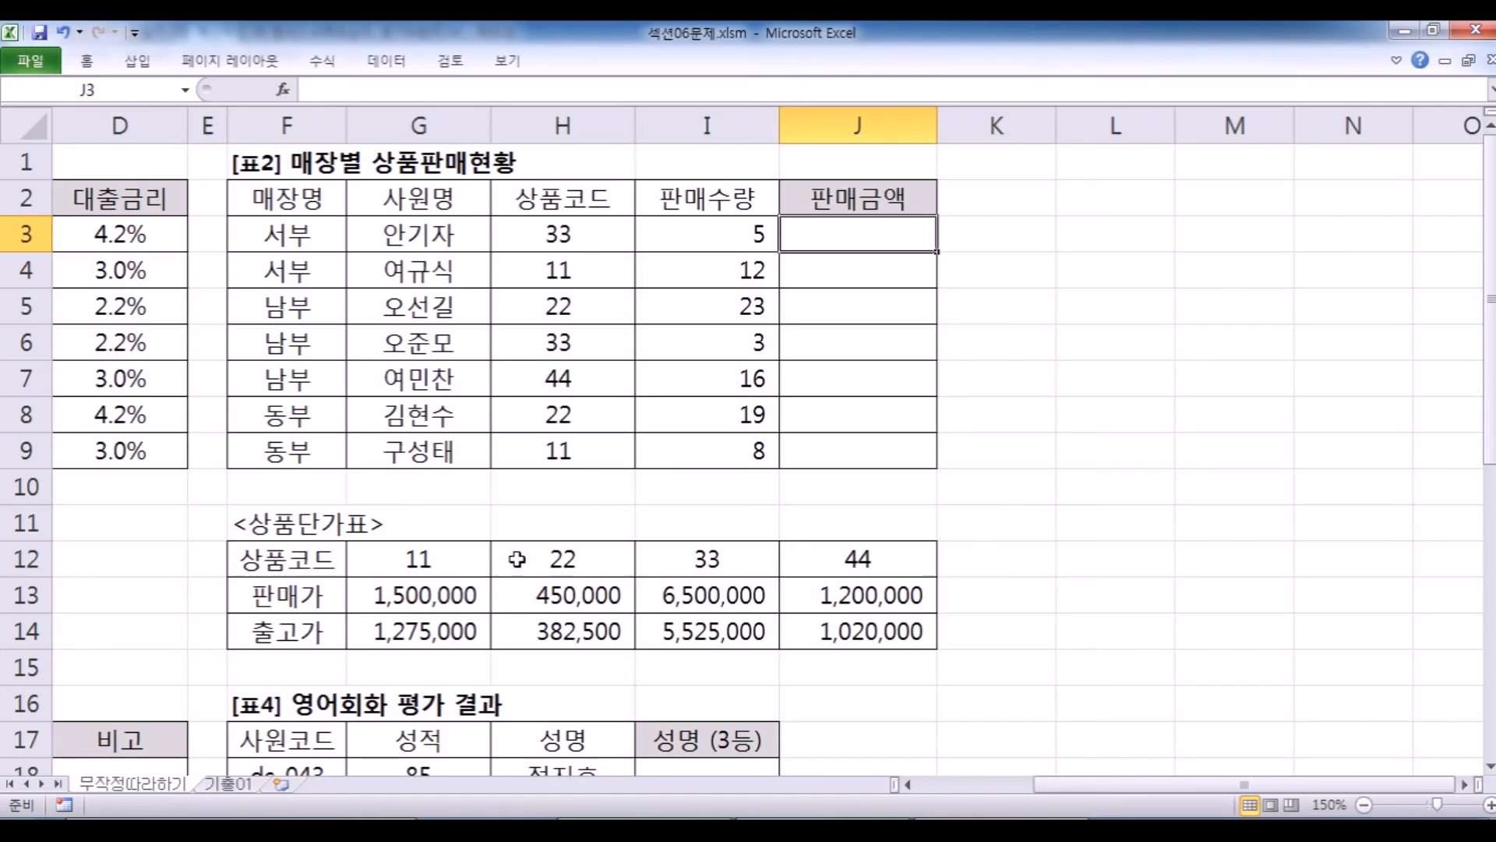
{"action": "left_click_drag", "start_coordinate": [563, 232], "coordinate": [560, 435]}
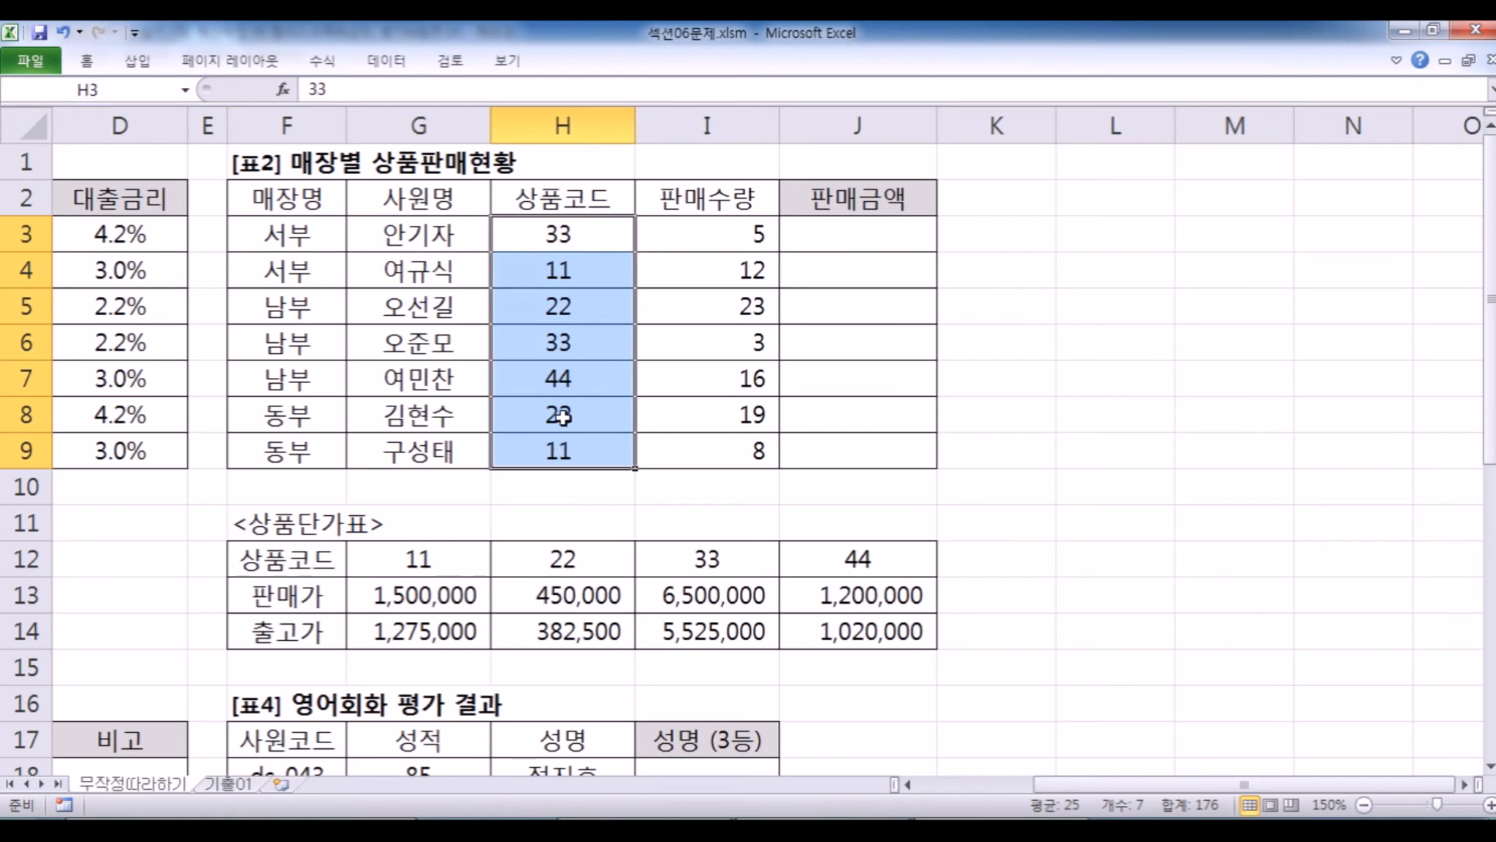
{"action": "key", "text": "alt+Tab"}
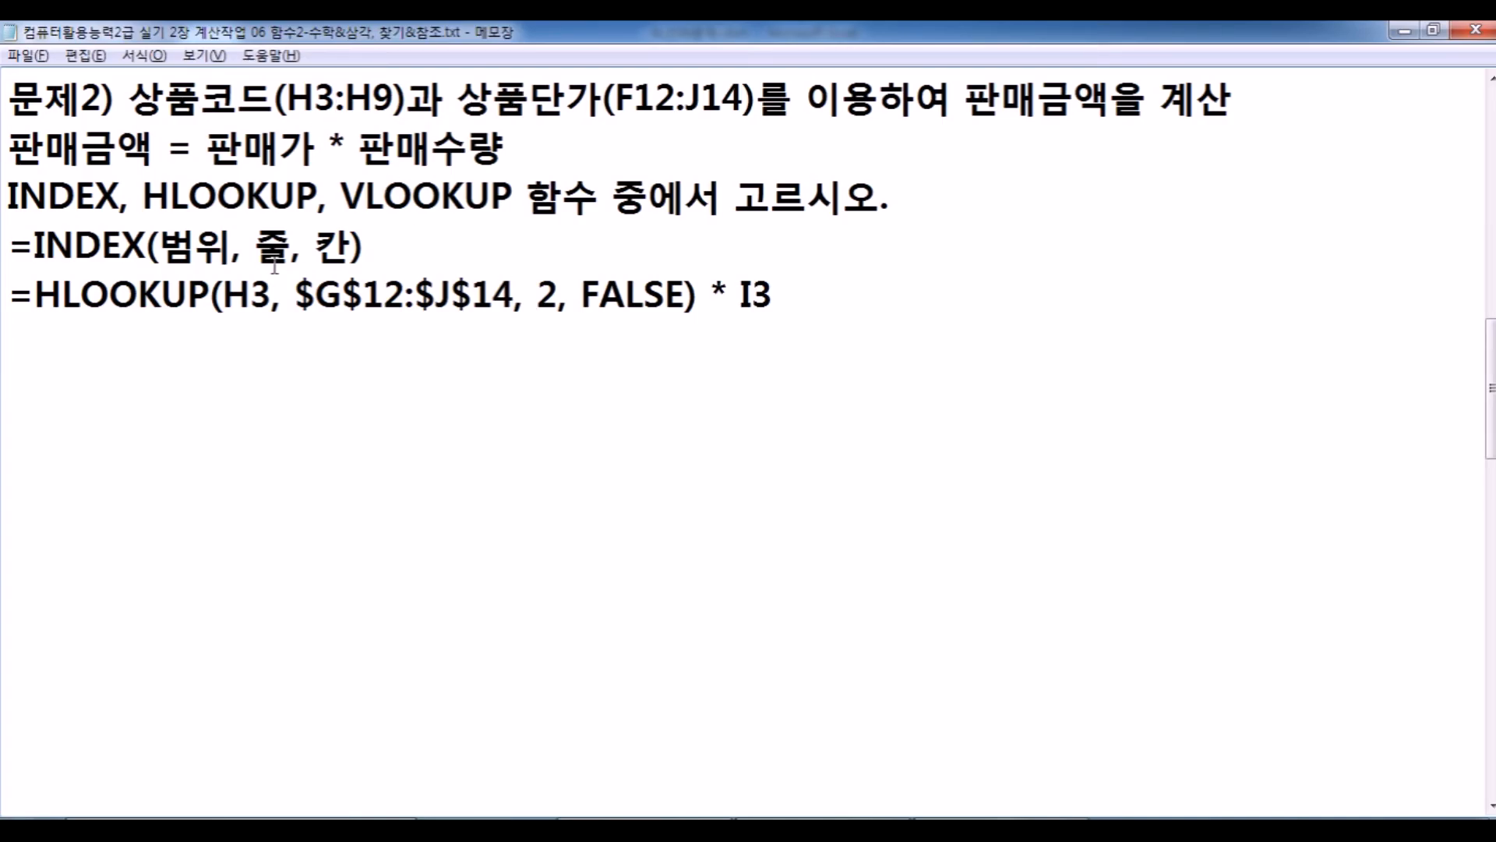
{"action": "key", "text": "alt+Tab"}
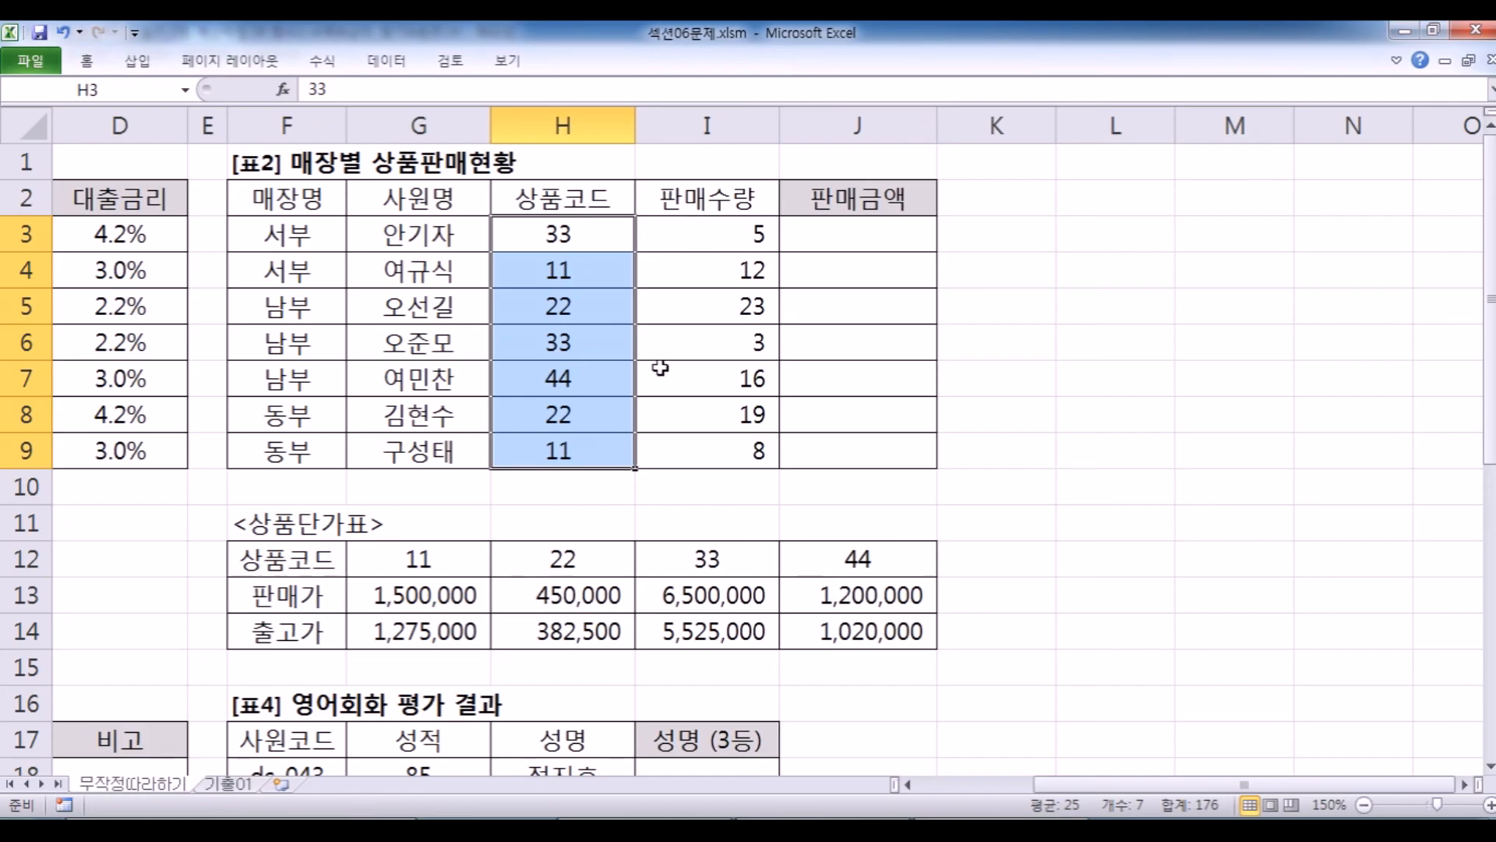
{"action": "left_click_drag", "start_coordinate": [396, 600], "coordinate": [877, 595]}
{"action": "left_click_drag", "start_coordinate": [285, 595], "coordinate": [847, 595]}
{"action": "left_click_drag", "start_coordinate": [704, 239], "coordinate": [706, 451]}
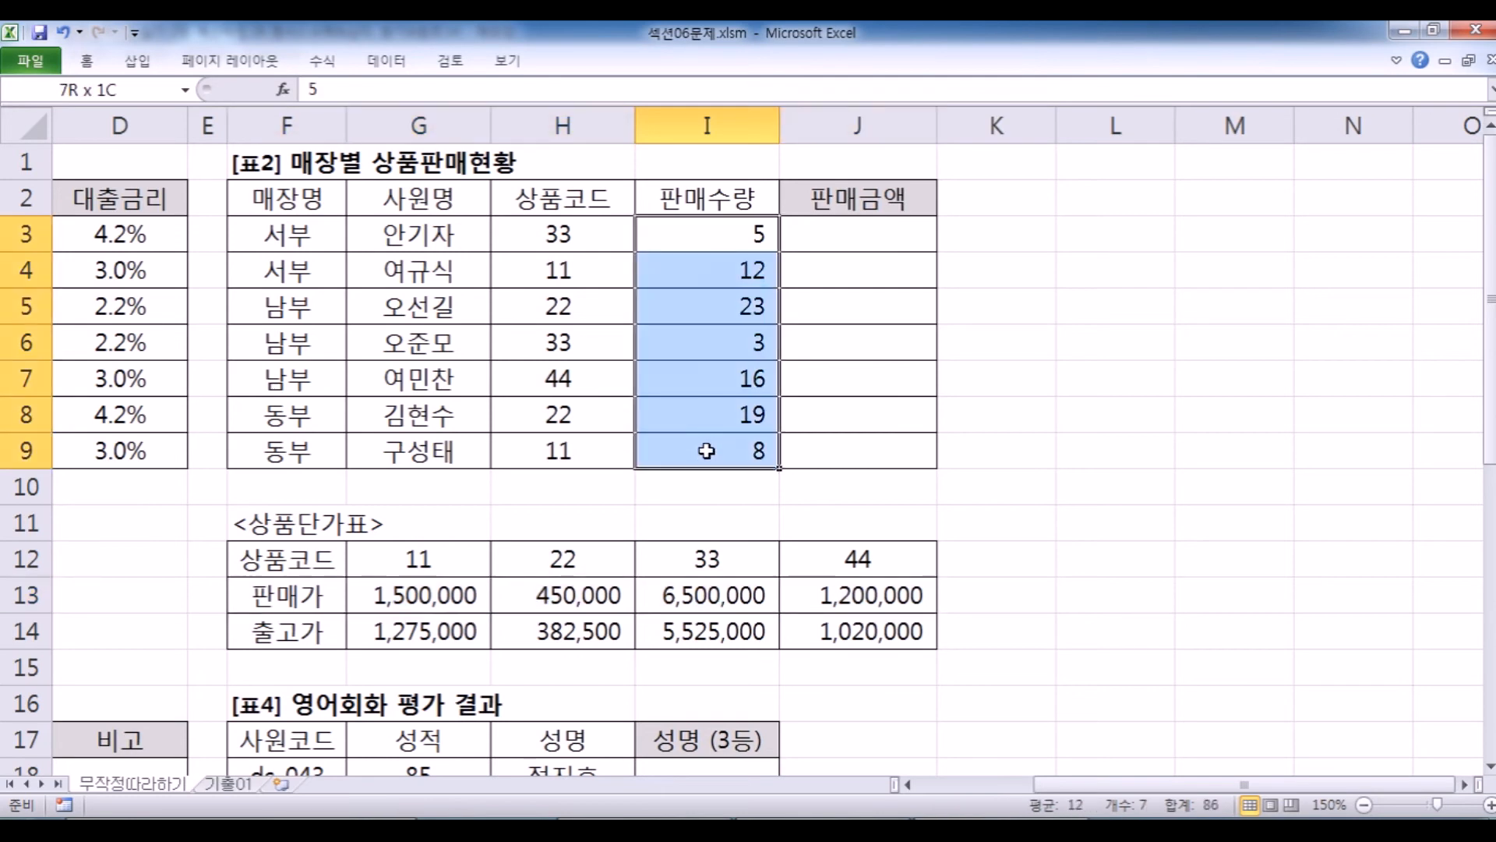
Trace the first record's 상품코드 in H3 and 판매수량 in I3 to its price column I12:I14 in 상품단가표.
{"action": "left_click", "coordinate": [565, 233]}
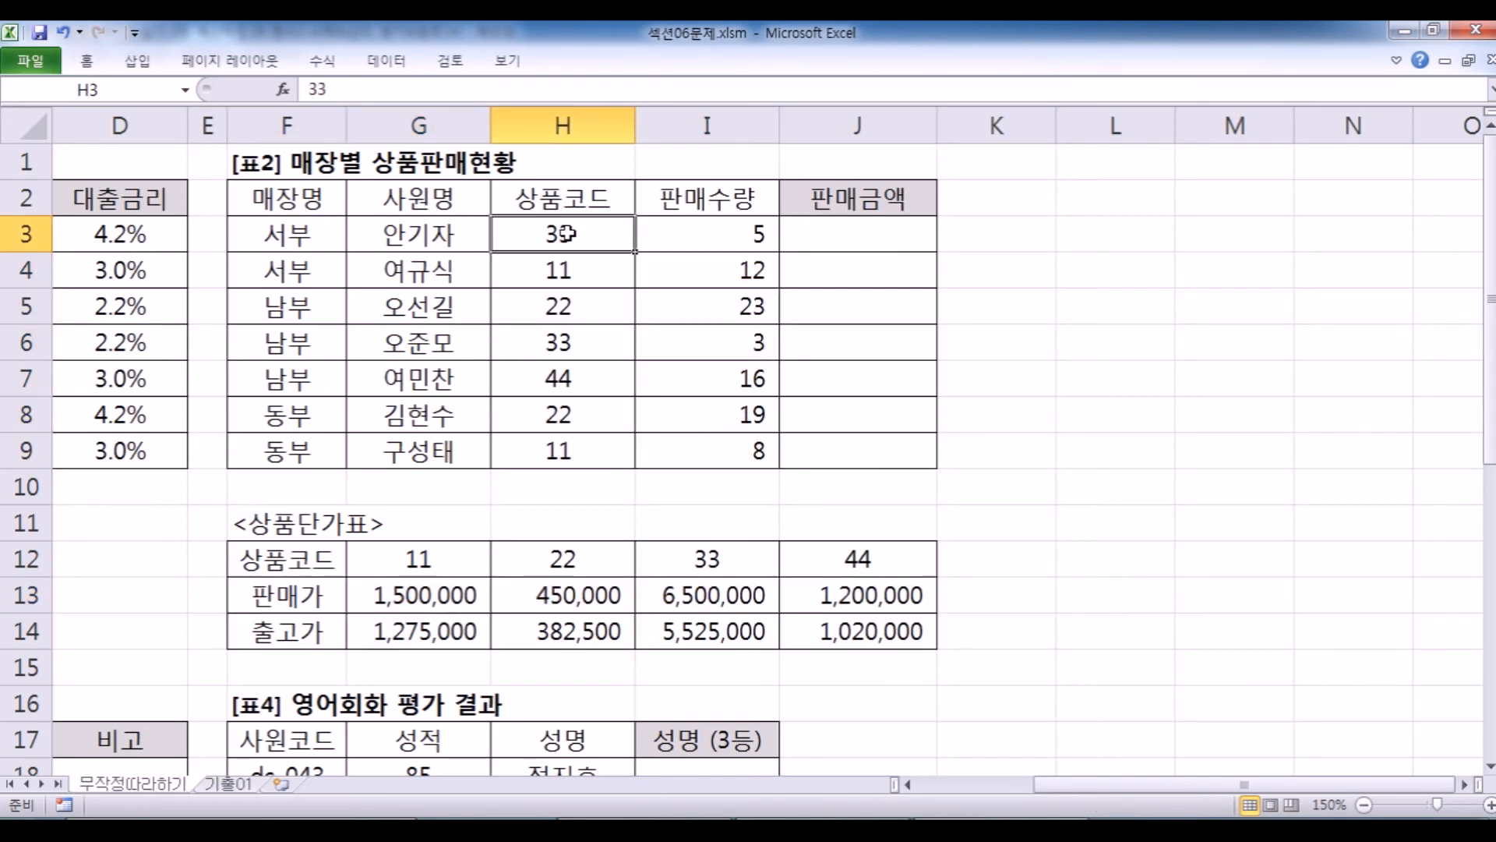
{"action": "left_click", "coordinate": [739, 232]}
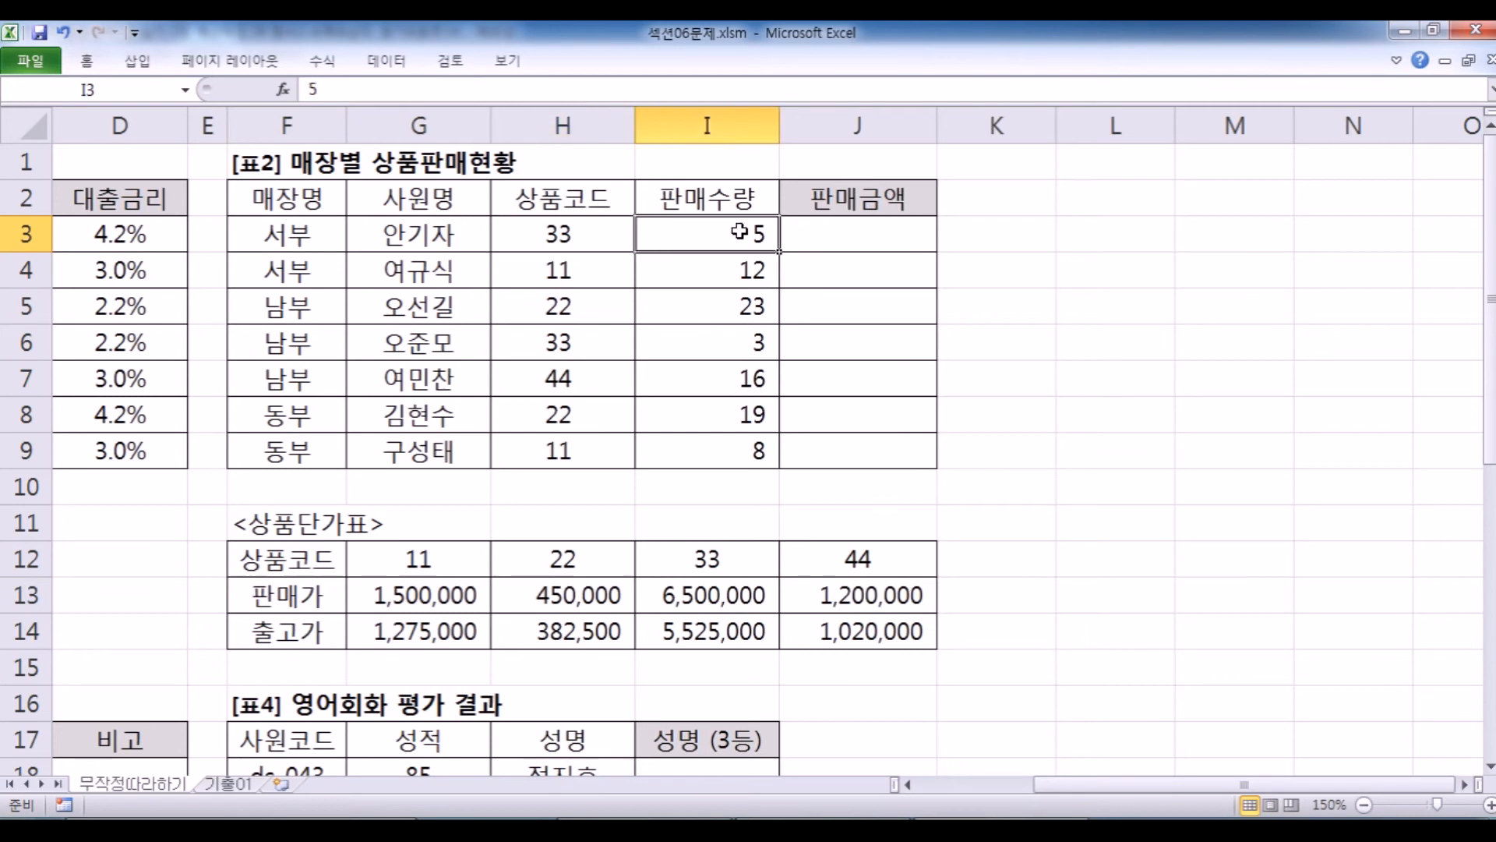
{"action": "left_click", "coordinate": [721, 594]}
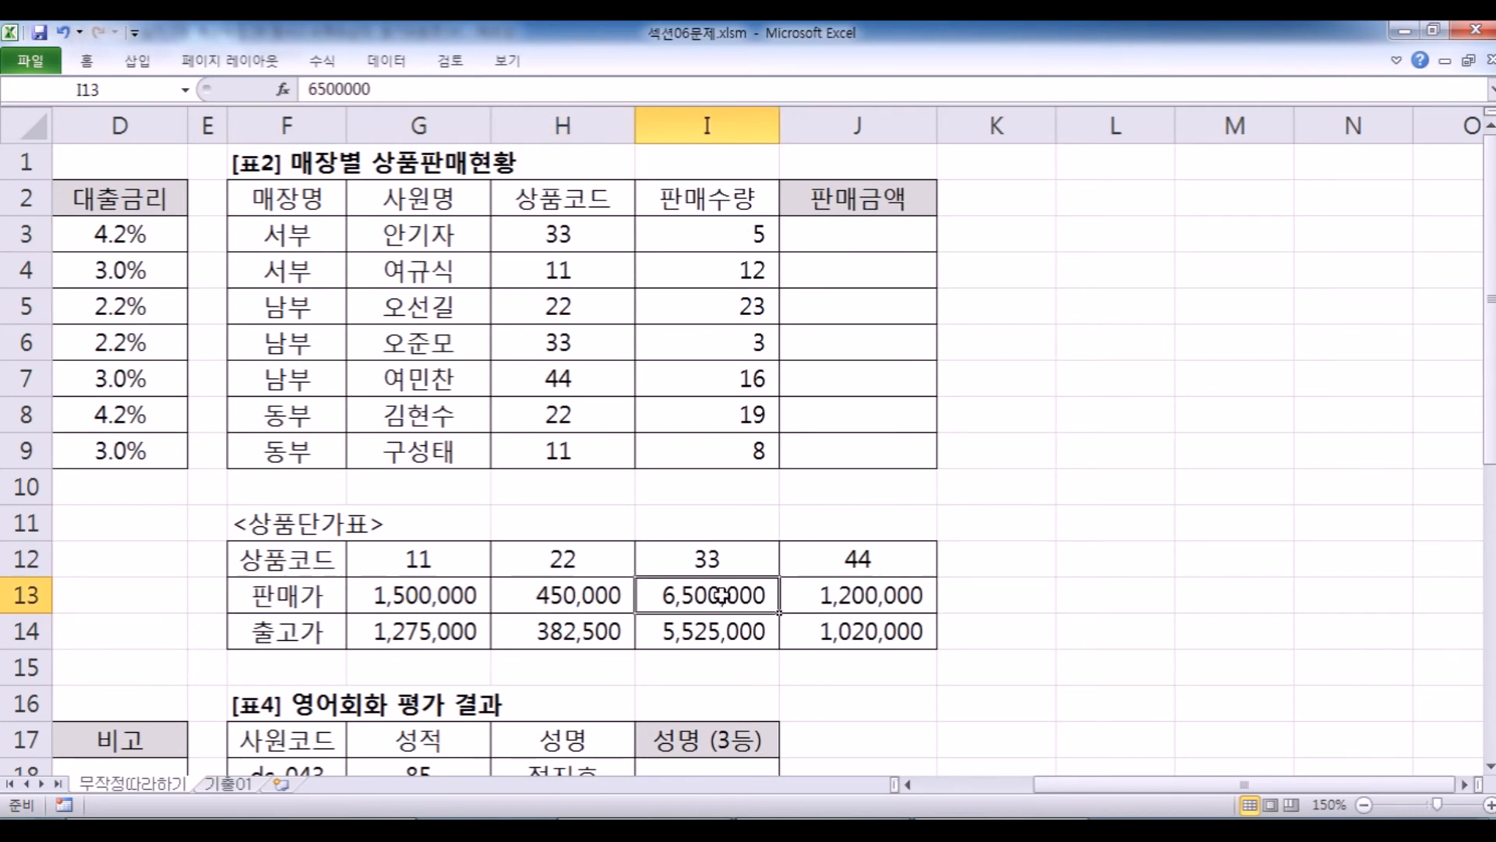
{"action": "left_click_drag", "start_coordinate": [721, 555], "coordinate": [714, 634]}
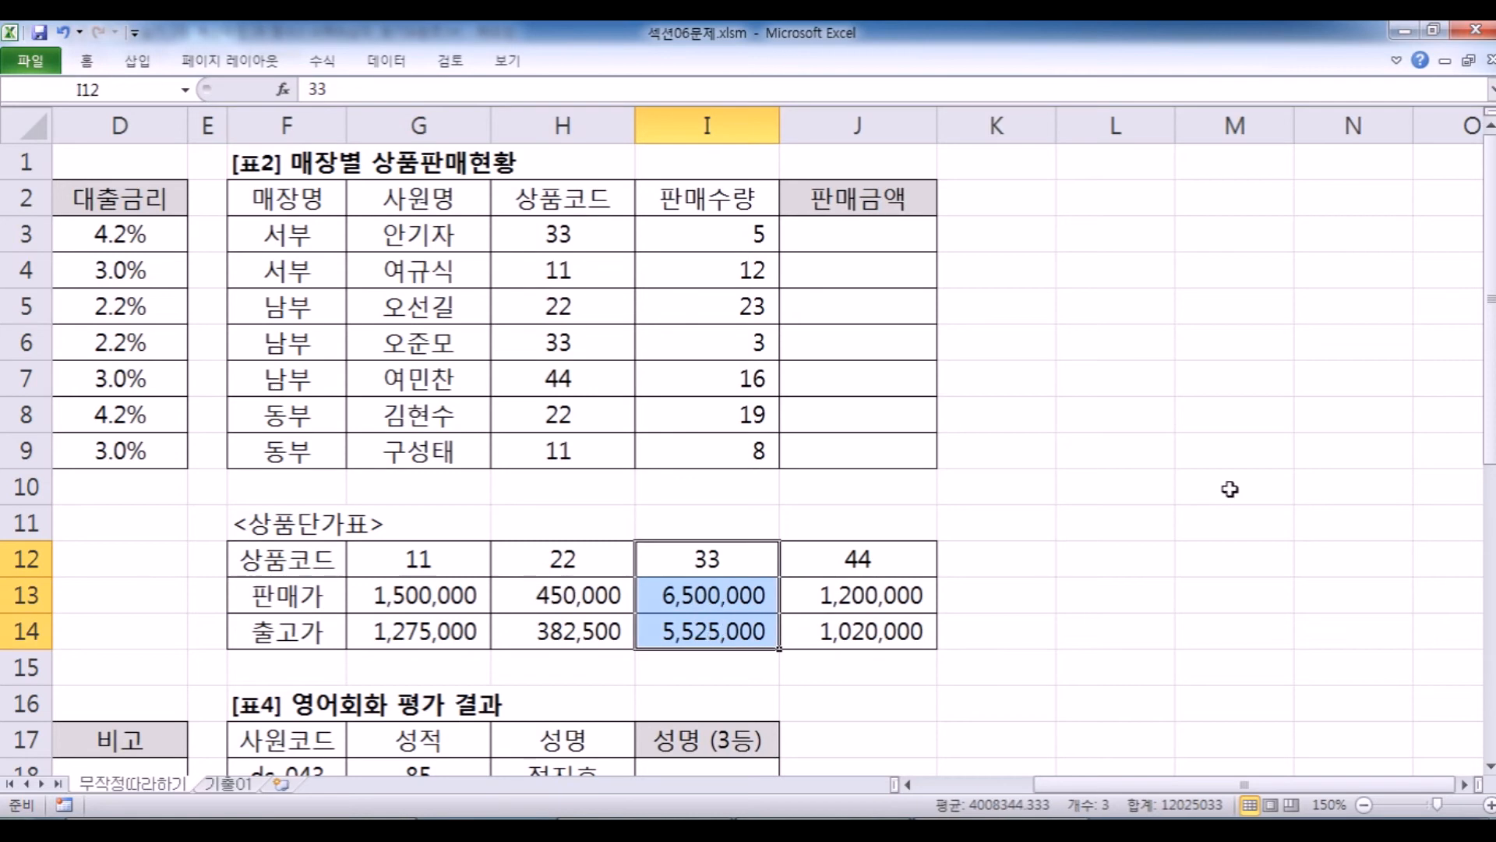
{"action": "key", "text": "Return"}
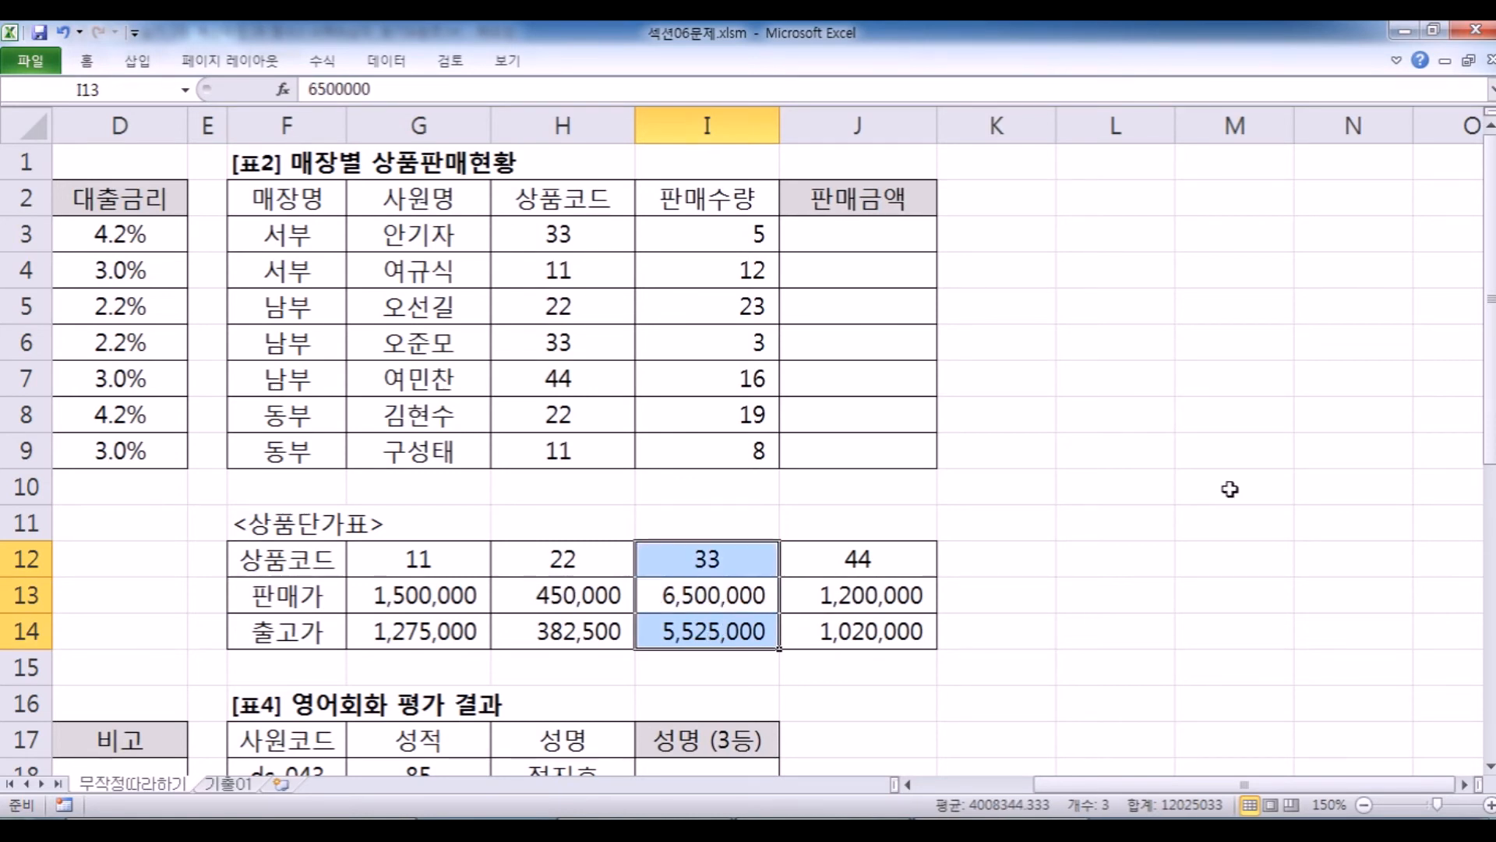
Trace the second record's 상품코드 in H4 to its 판매가 within G12:G14 of 상품단가표.
{"action": "left_click", "coordinate": [538, 272]}
{"action": "left_click_drag", "start_coordinate": [419, 567], "coordinate": [419, 664]}
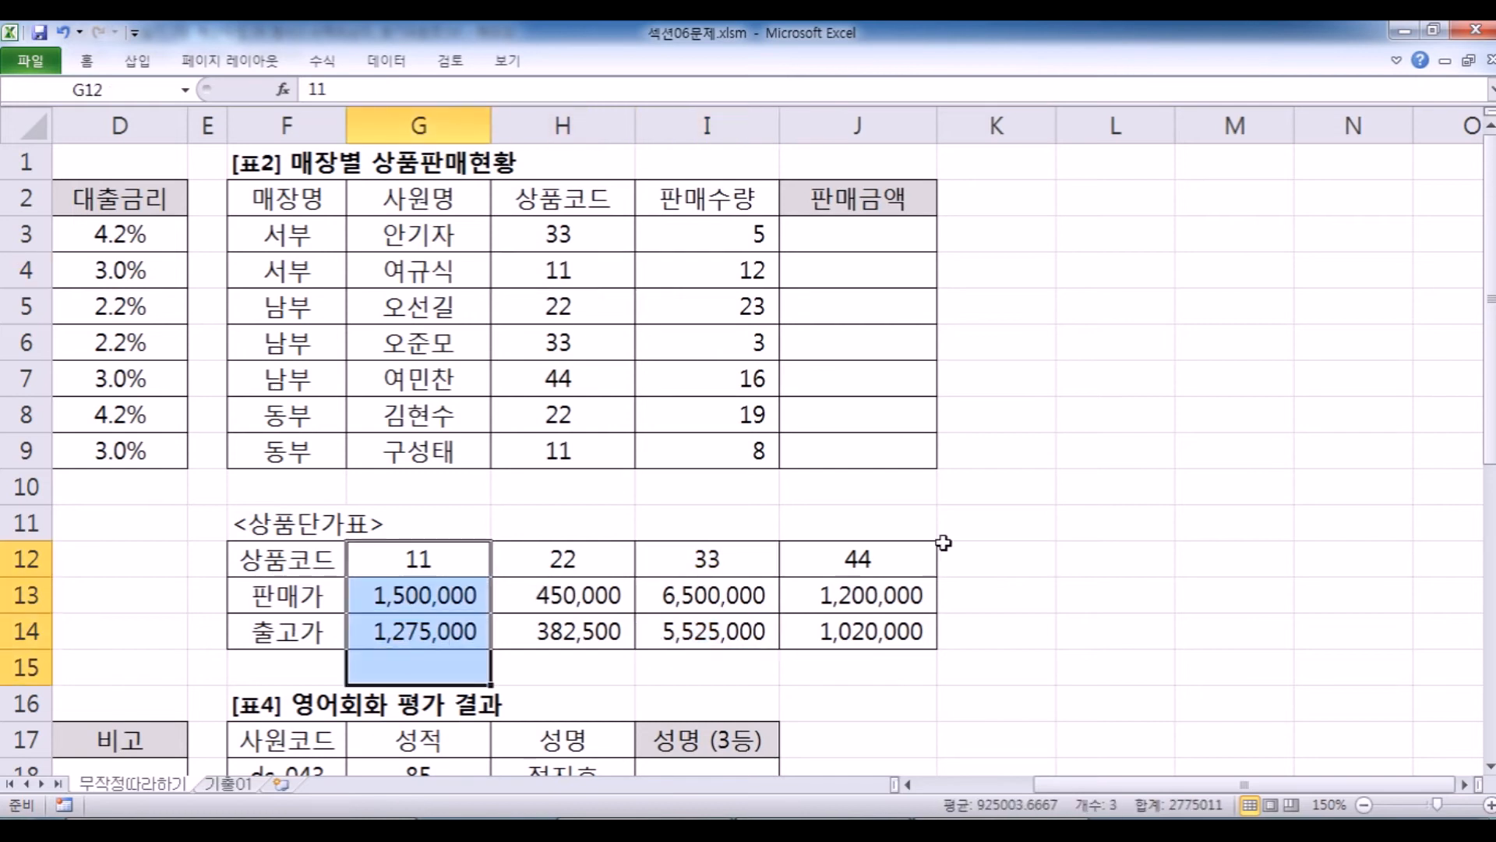
{"action": "left_click", "coordinate": [454, 573]}
{"action": "left_click_drag", "start_coordinate": [449, 586], "coordinate": [489, 624]}
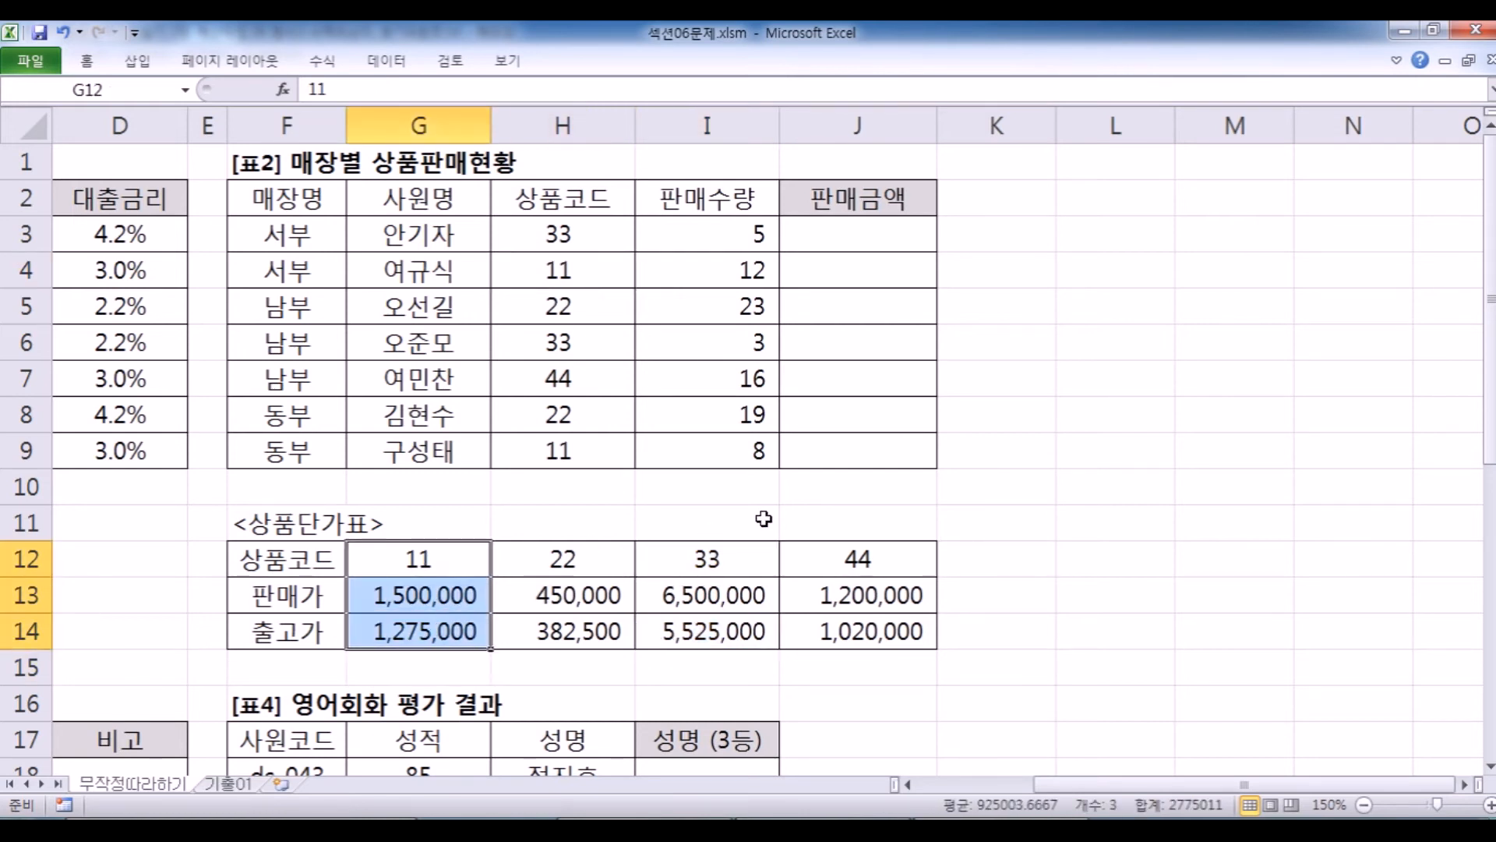
{"action": "key", "text": "Return"}
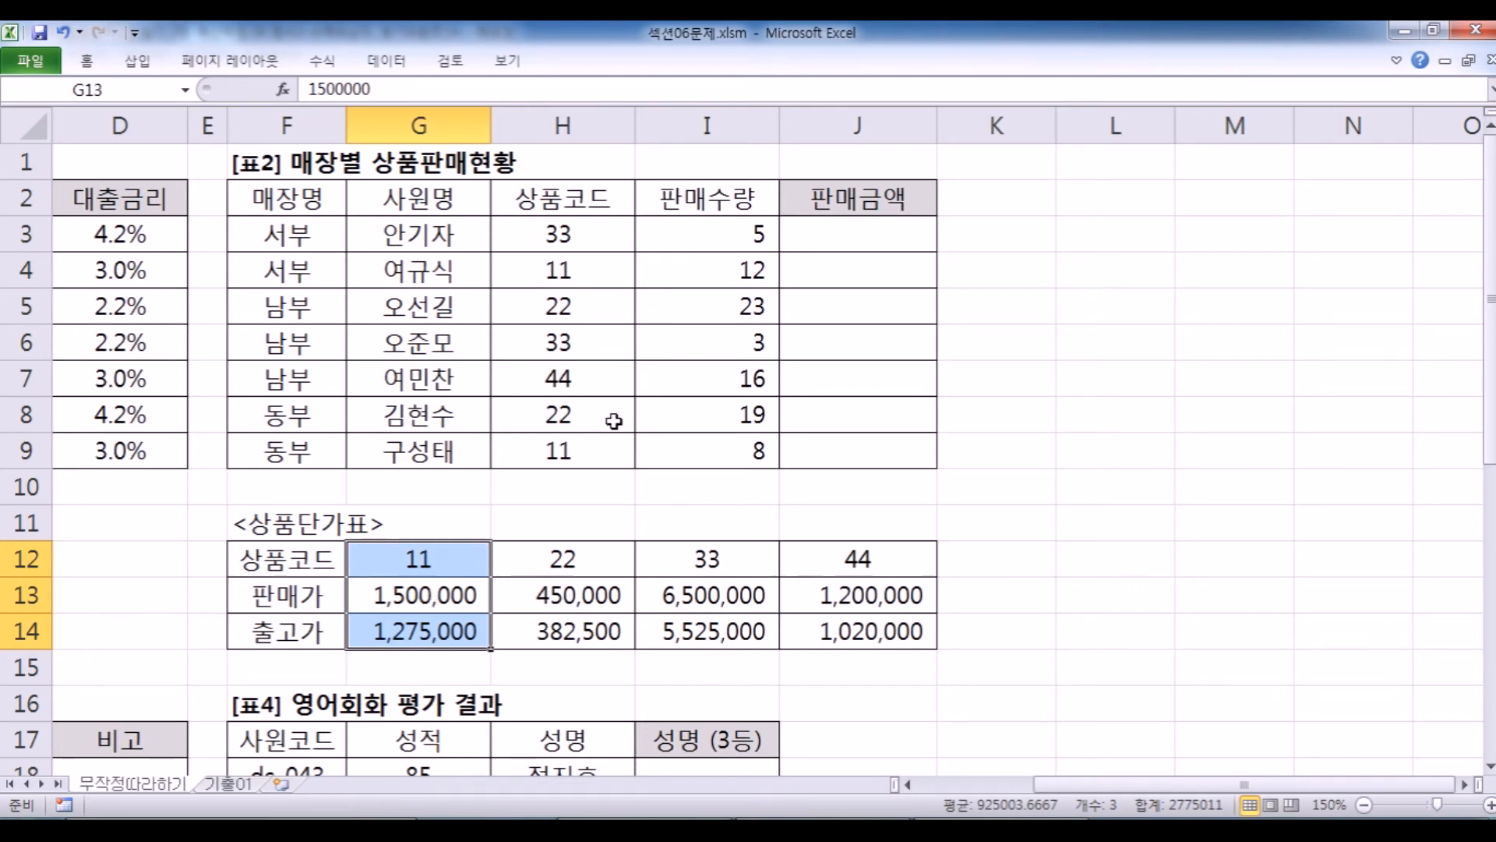
{"action": "left_click", "coordinate": [843, 239]}
{"action": "type", "text": "="}
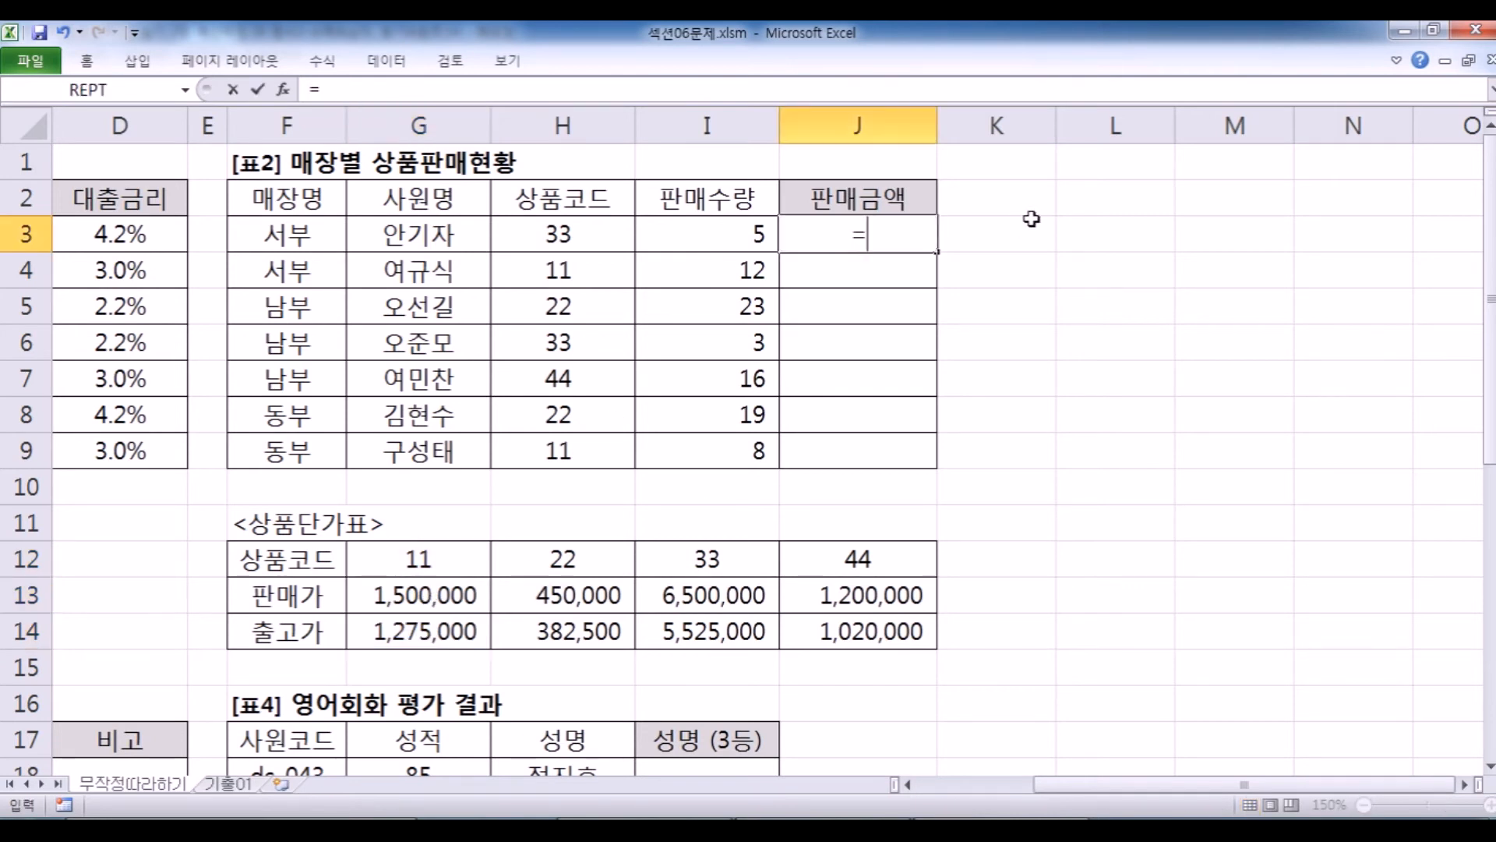
{"action": "key", "text": "alt+Tab"}
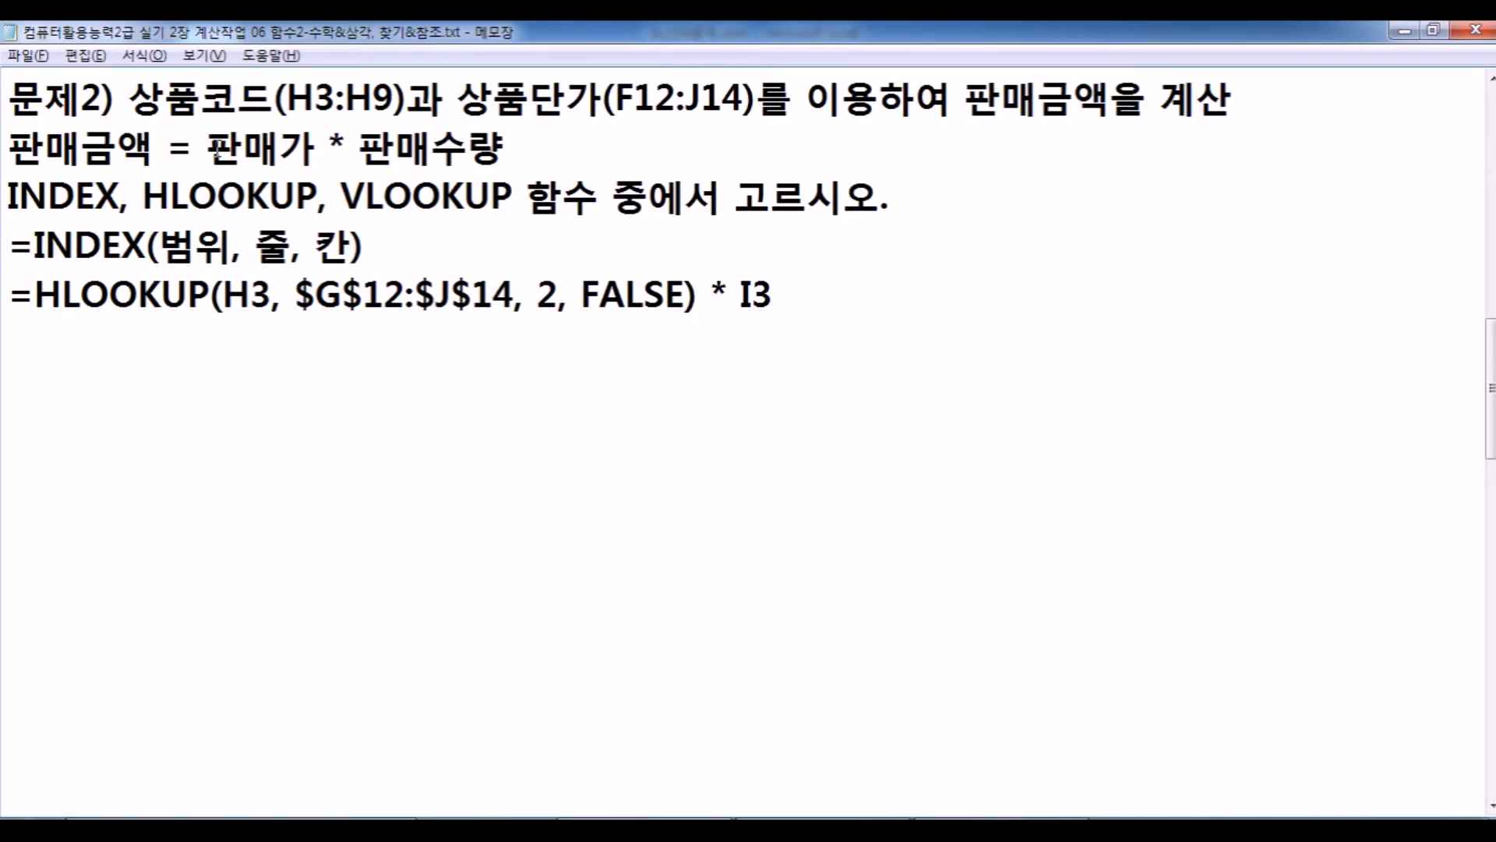
{"action": "key", "text": "alt+Tab"}
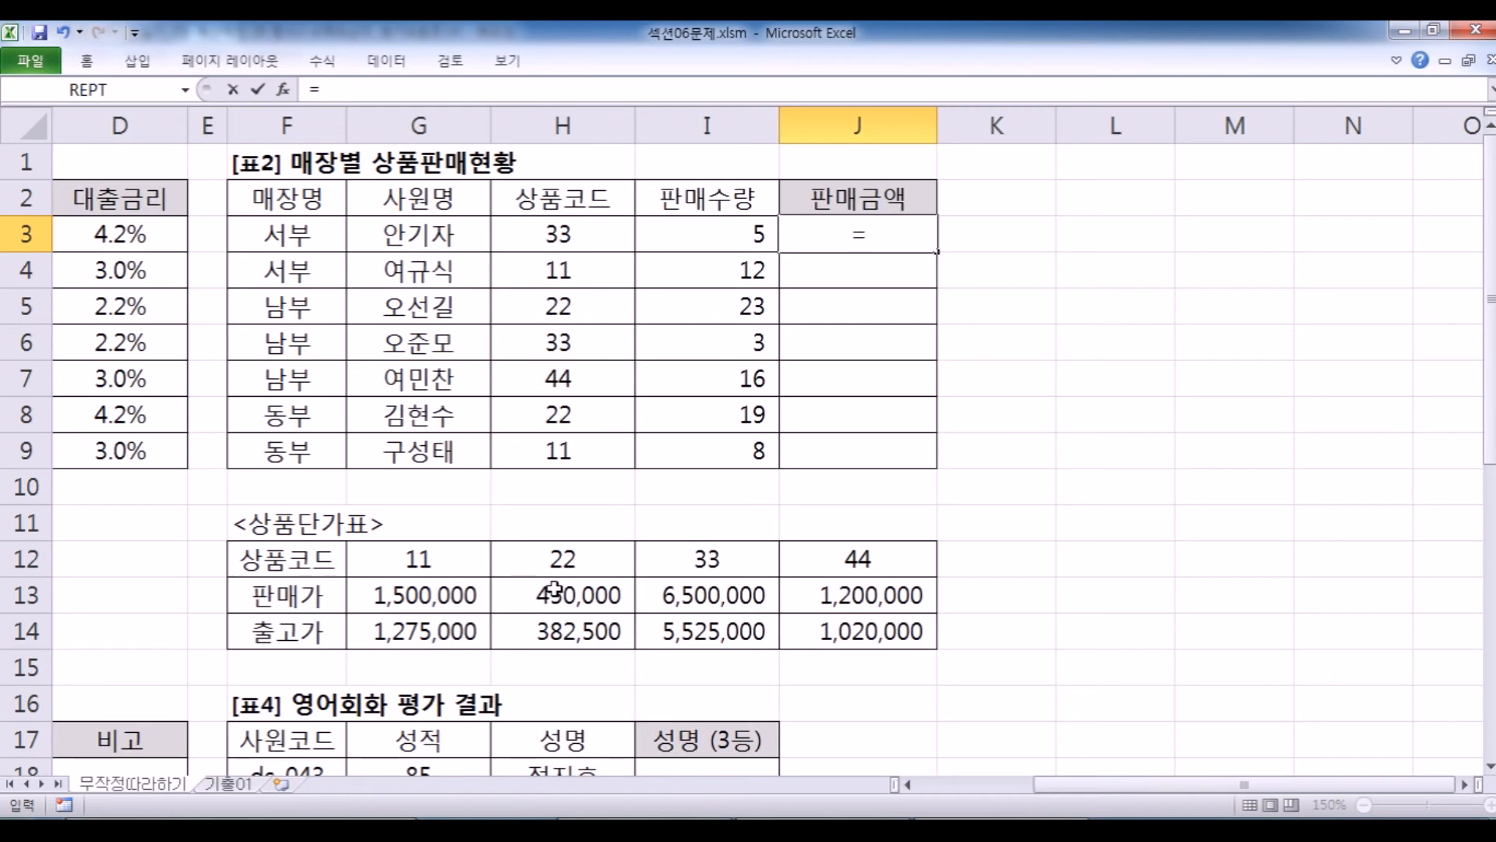
{"action": "key", "text": "alt+Tab"}
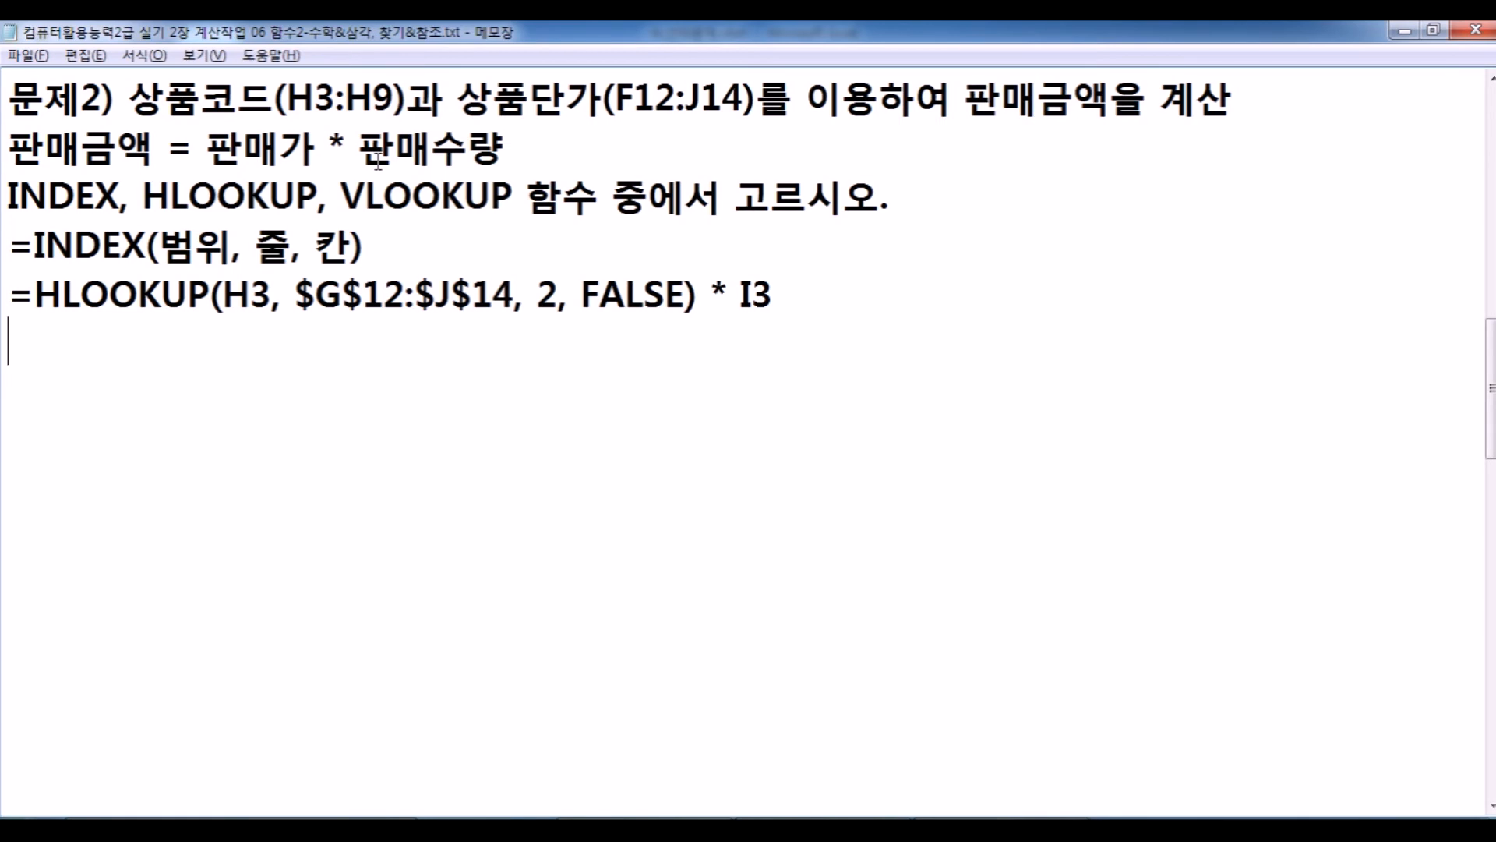
{"action": "key", "text": "alt+Tab"}
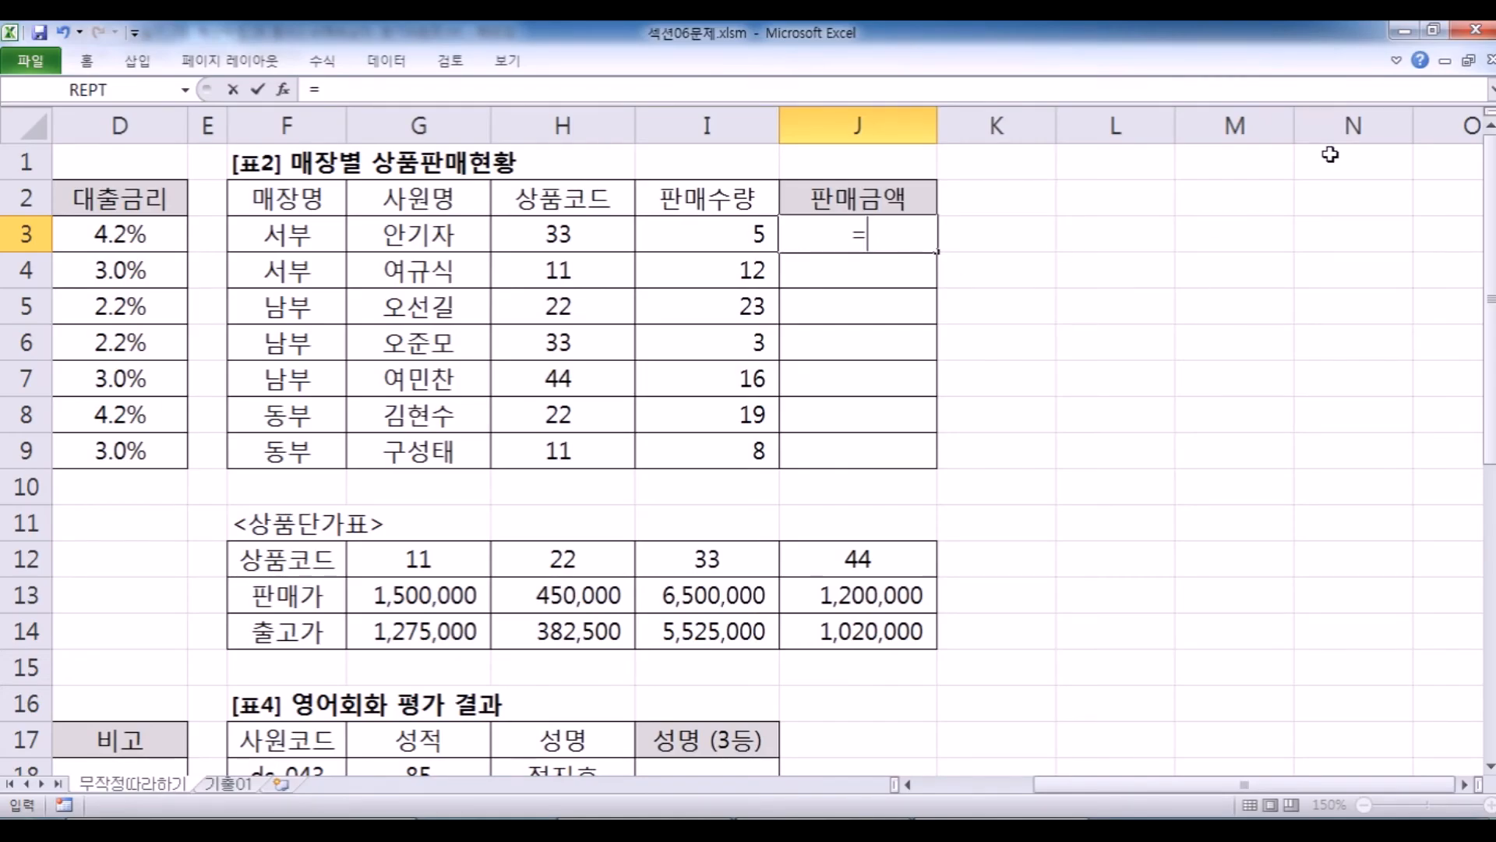
{"action": "type", "text": "HLO"}
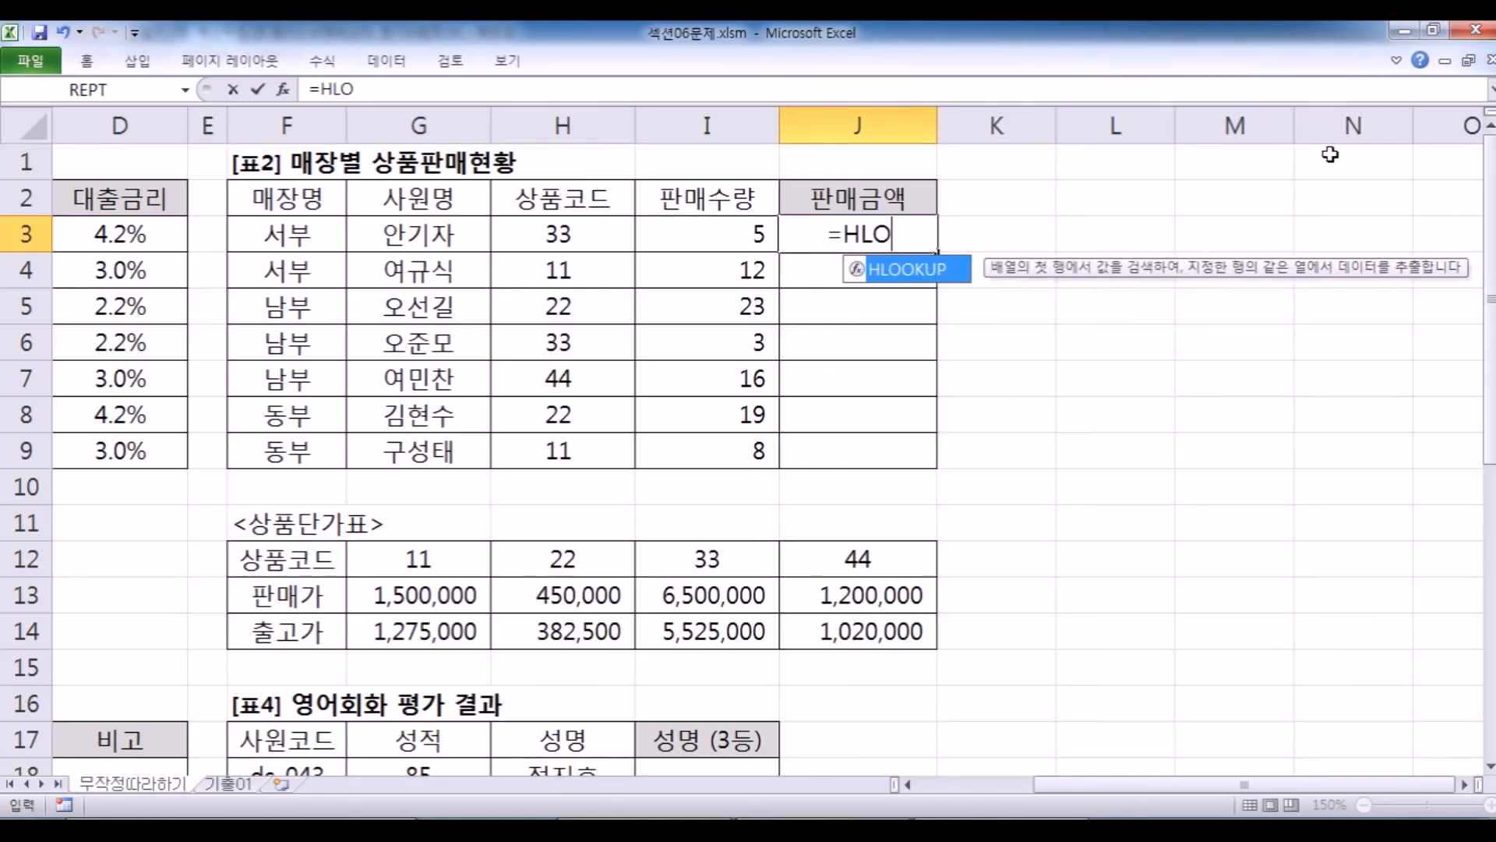
{"action": "key", "text": "Tab"}
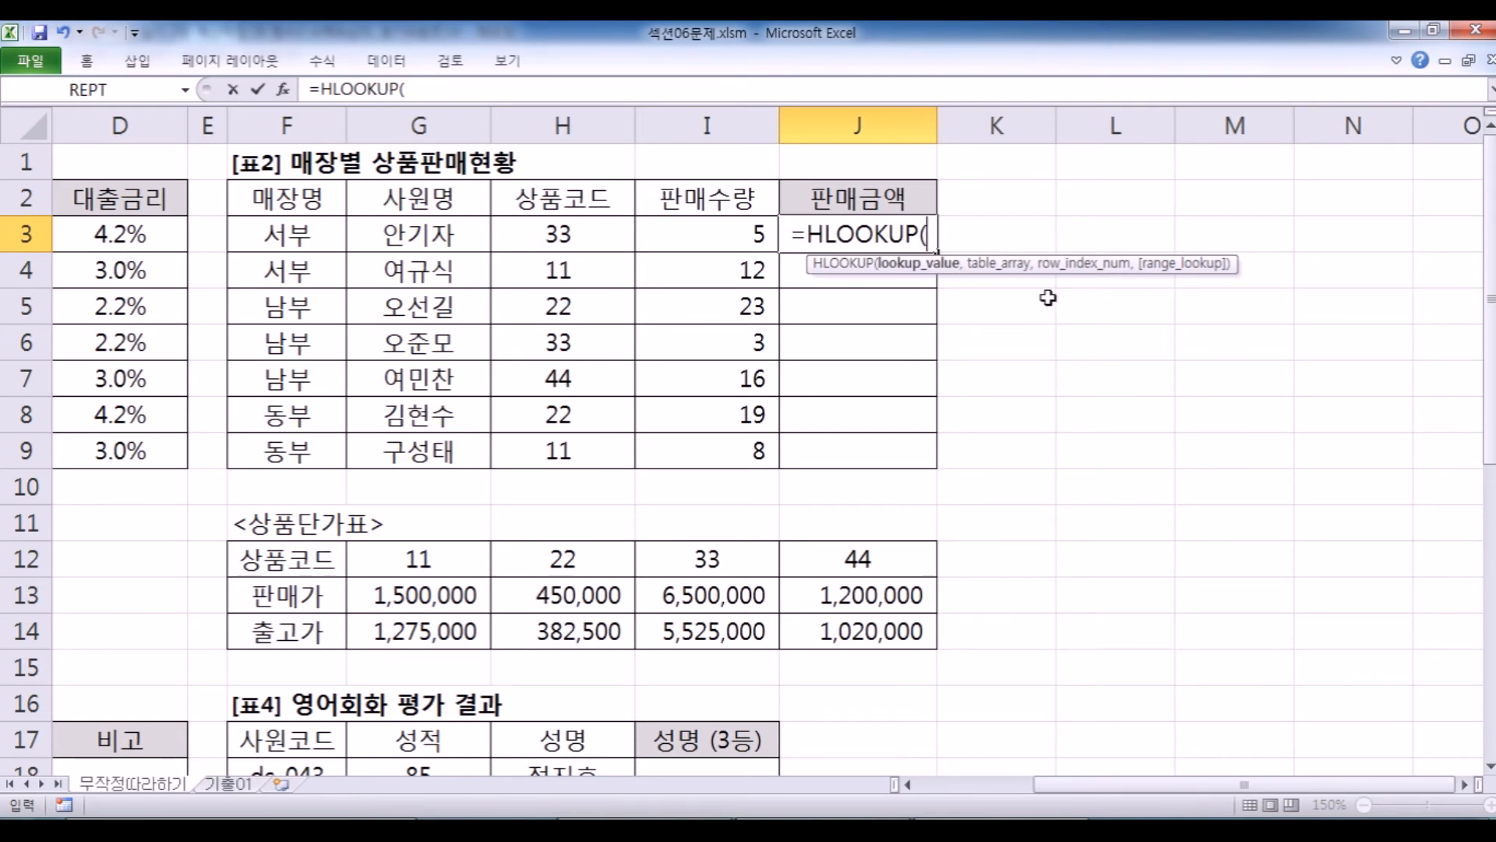
{"action": "key", "text": "alt+Tab"}
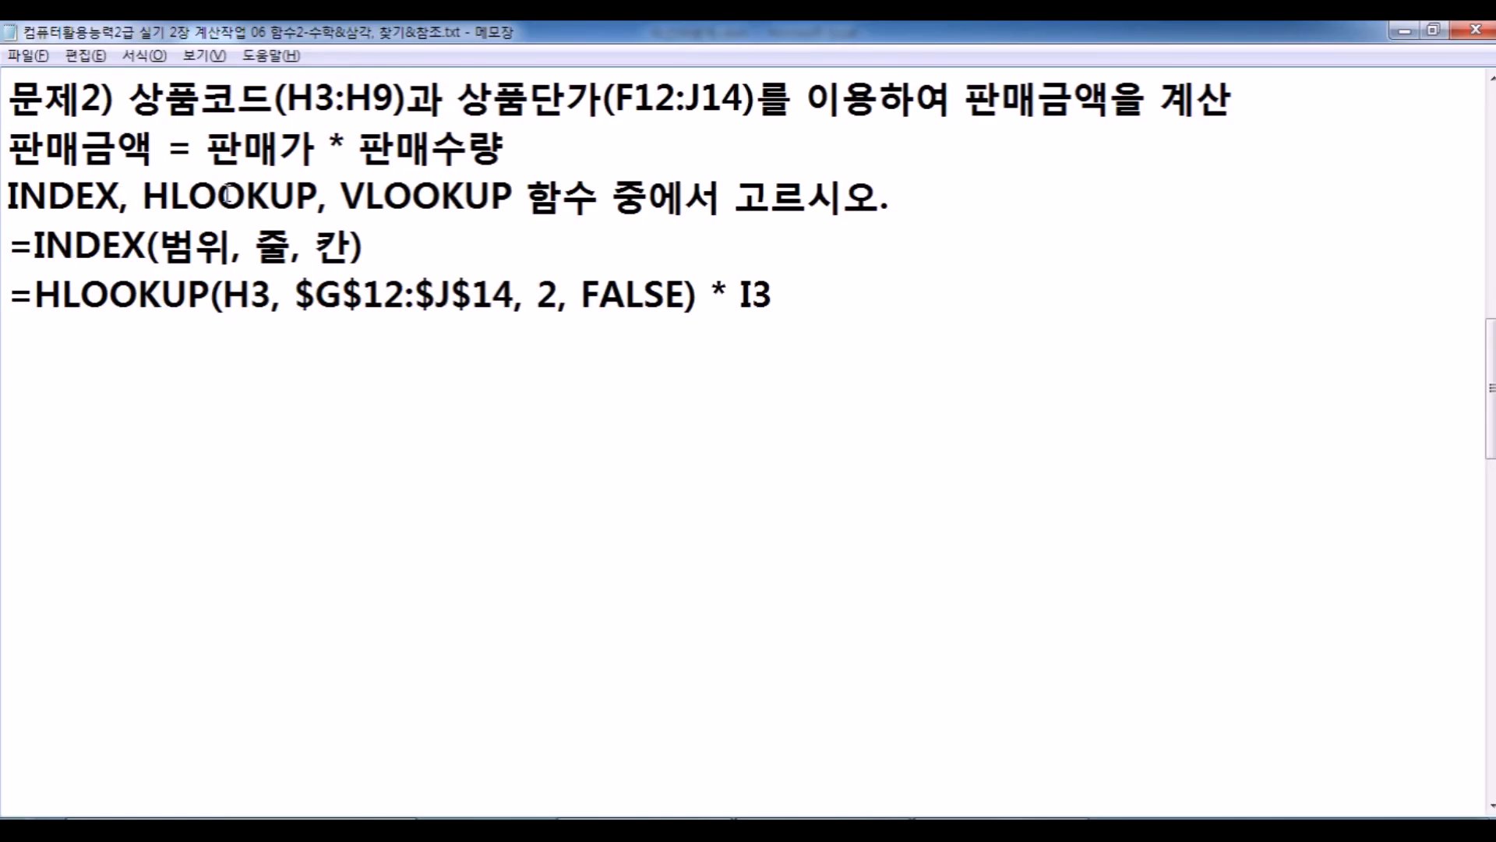
{"action": "key", "text": "alt+Tab"}
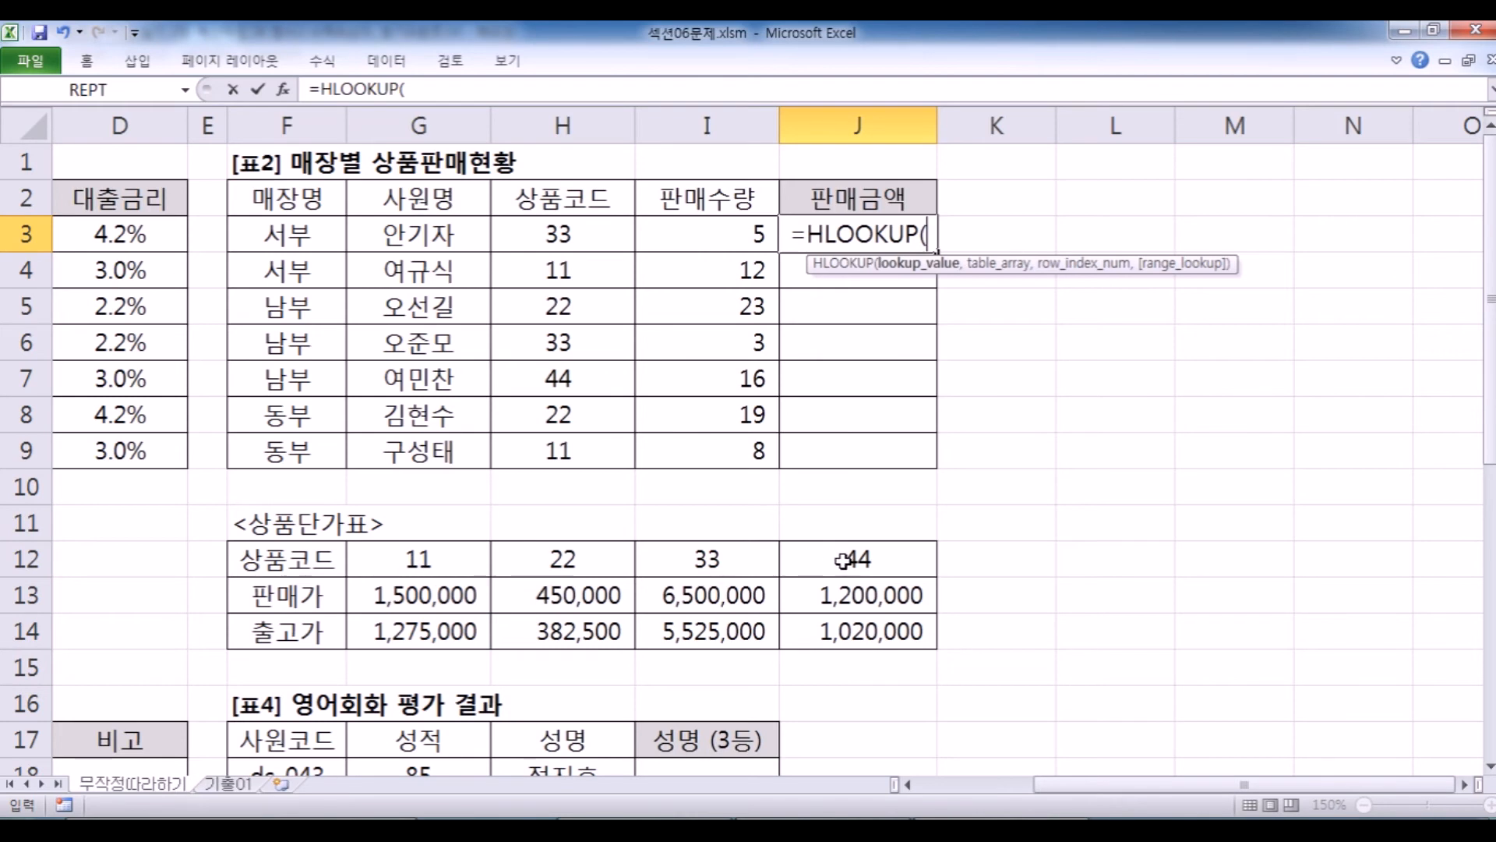
{"action": "key", "text": "Escape"}
Trace the lookup range G12:J14 of 상품단가표, leaving out its label column.
{"action": "scroll", "coordinate": [577, 575], "scroll_direction": "down", "scroll_amount": 2}
{"action": "left_click_drag", "start_coordinate": [419, 348], "coordinate": [866, 419]}
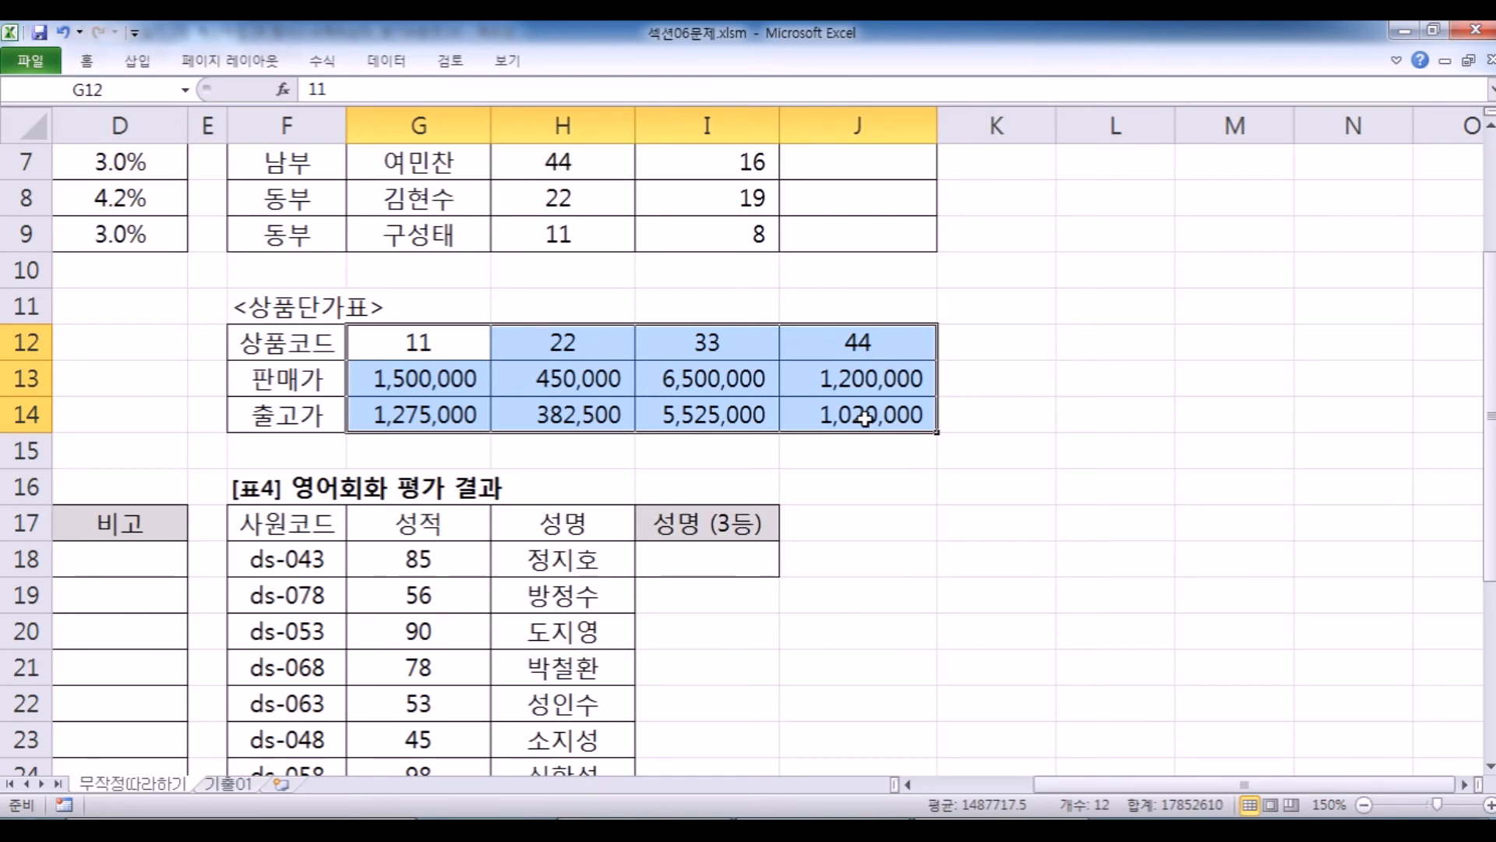
{"action": "scroll", "coordinate": [865, 418], "scroll_direction": "up", "scroll_amount": 2}
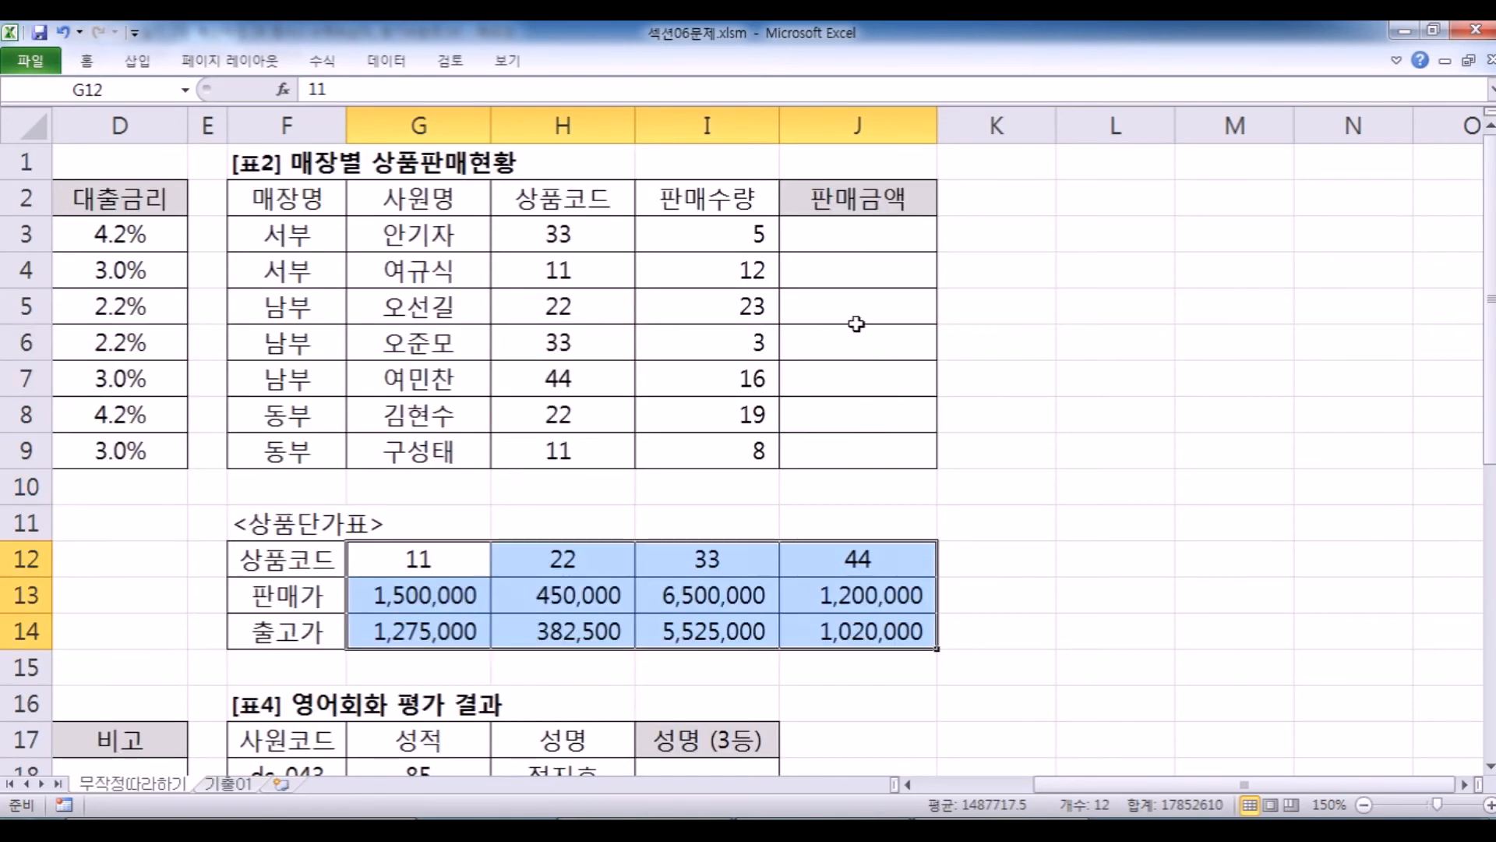
Start an HLOOKUP formula in J3 with the first record's 상품코드 in H3 as the lookup value.
{"action": "left_click", "coordinate": [855, 237]}
{"action": "type", "text": "=HLOOKUP("}
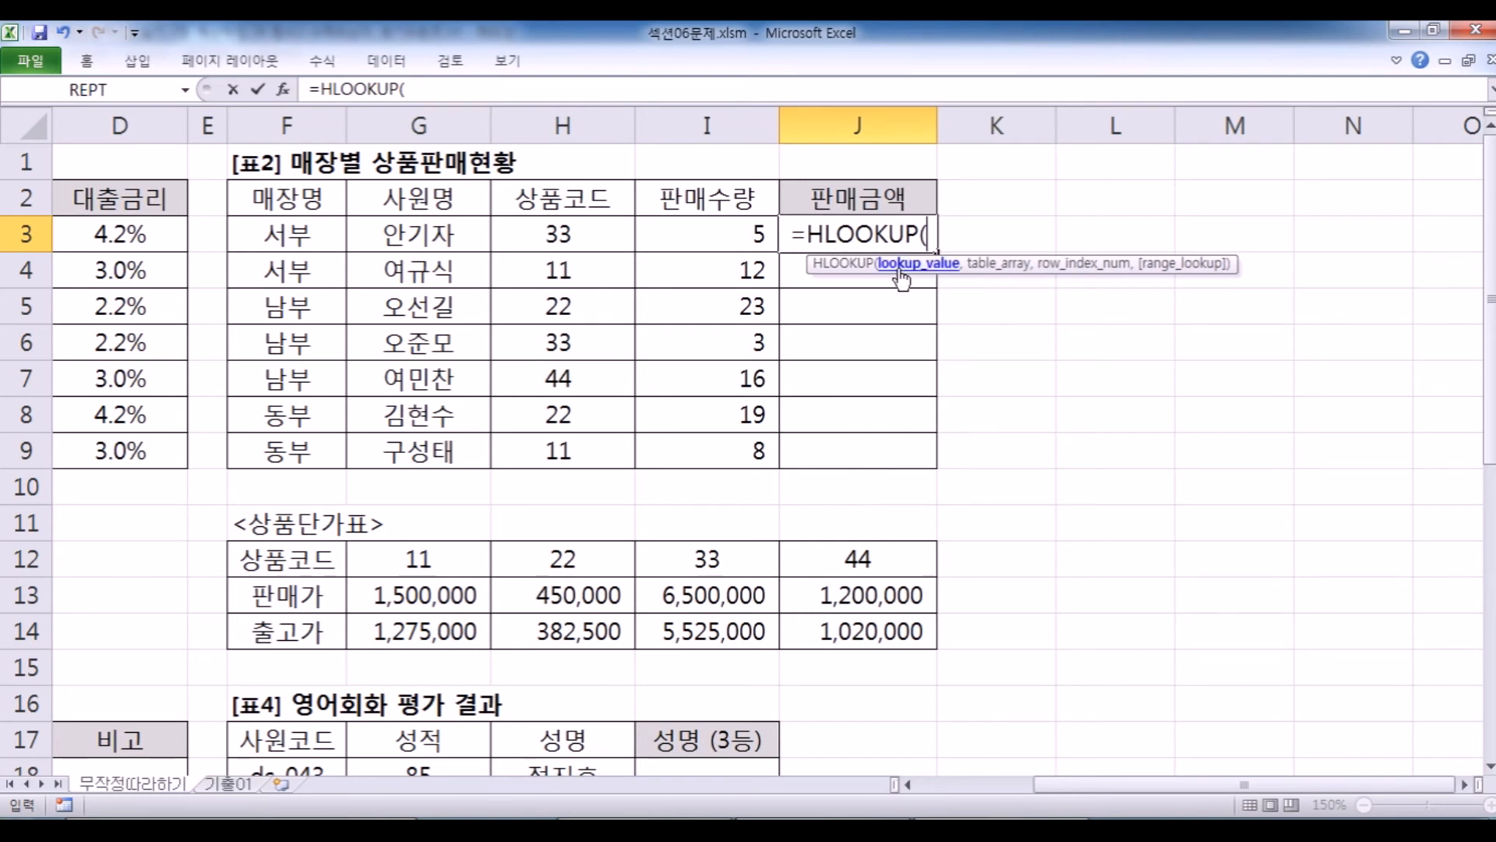
{"action": "left_click", "coordinate": [579, 235]}
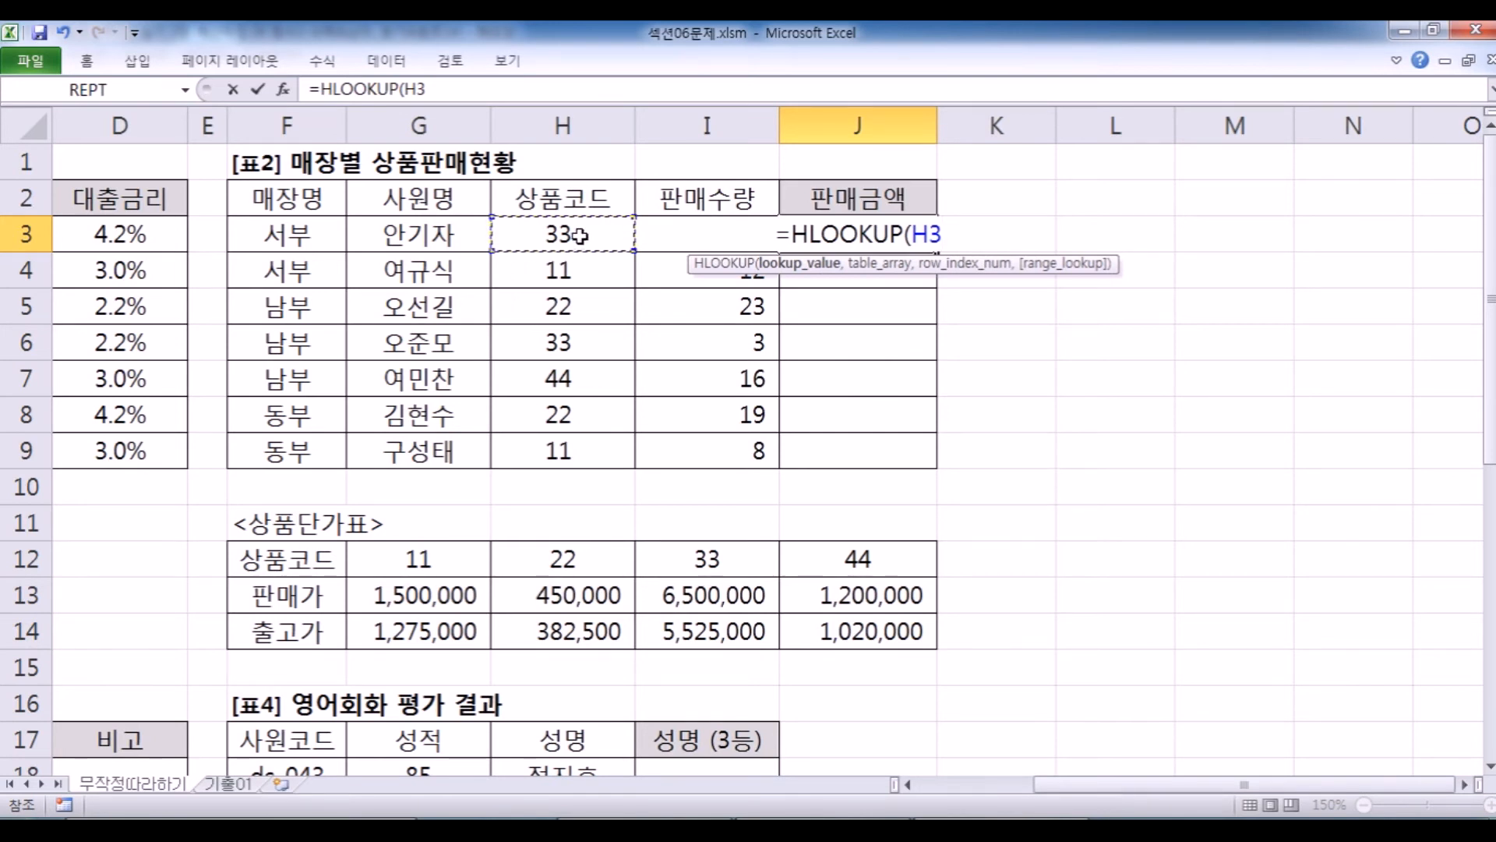
{"action": "scroll", "coordinate": [538, 358], "scroll_direction": "down", "scroll_amount": 1}
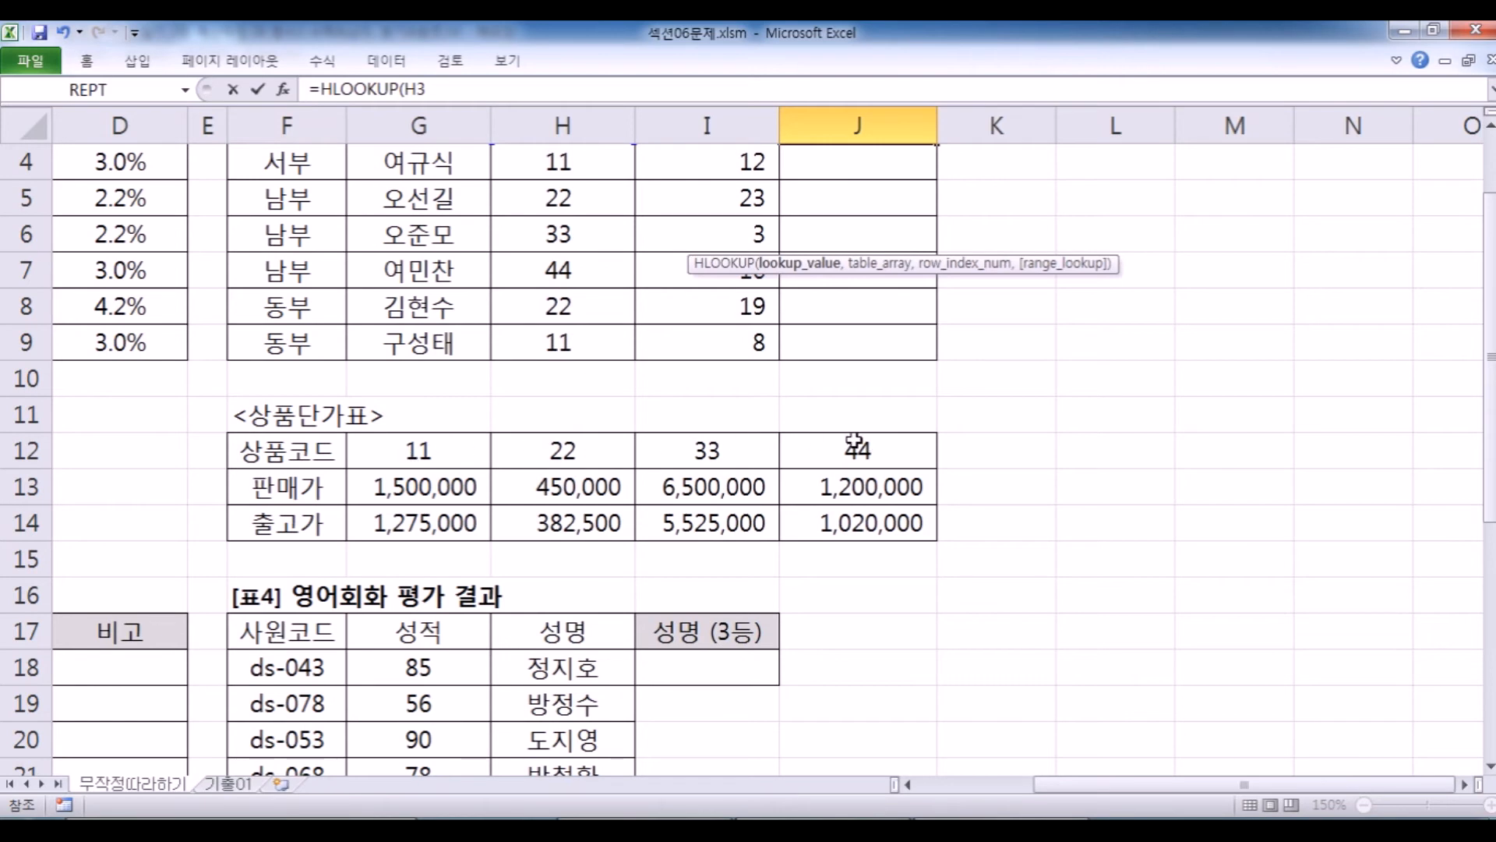
{"action": "scroll", "coordinate": [881, 390], "scroll_direction": "up", "scroll_amount": 1}
{"action": "type", "text": ","}
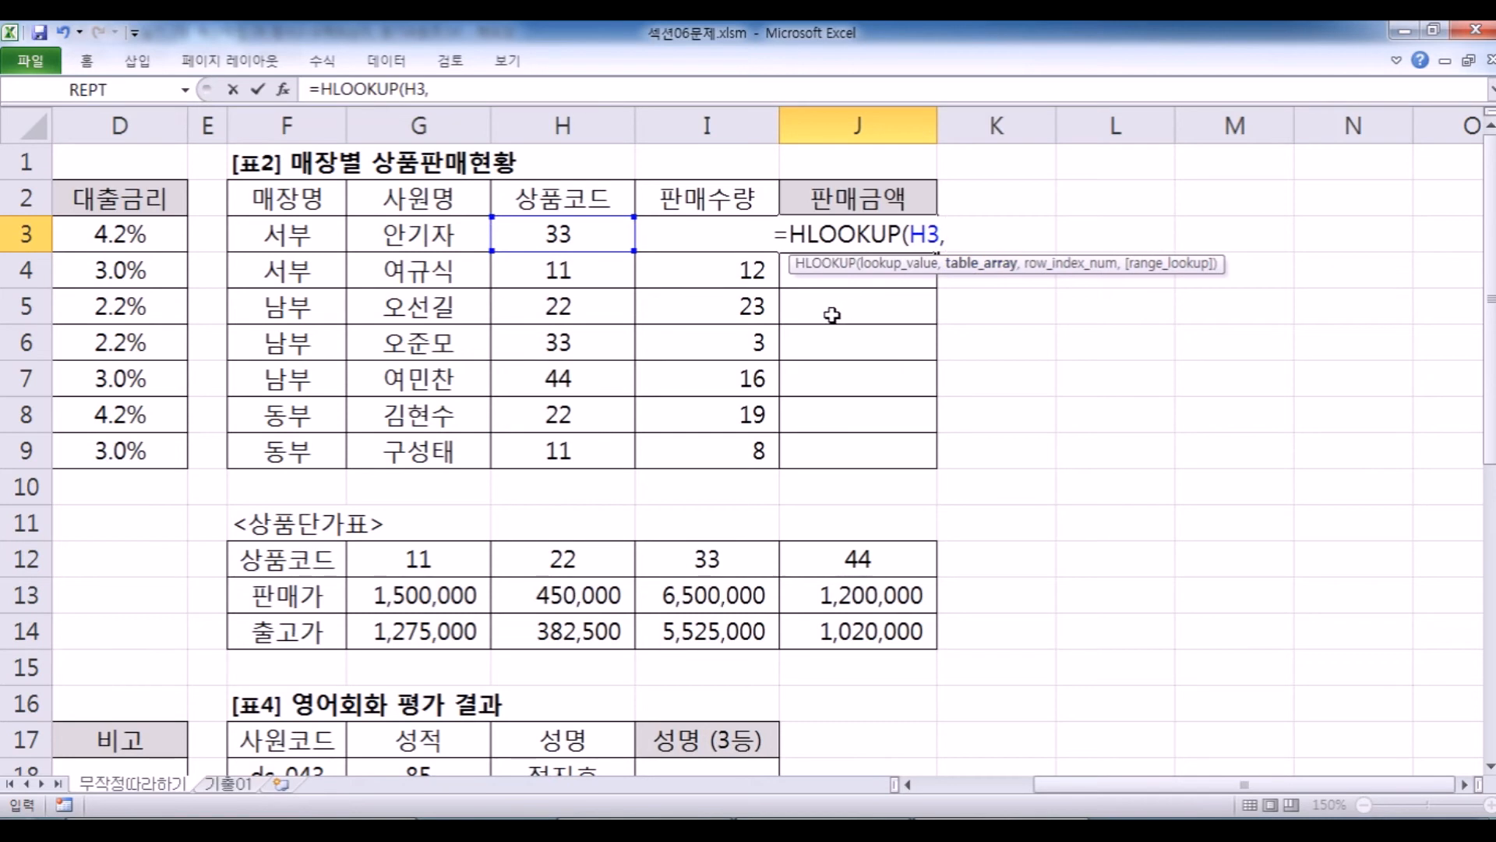
Set the HLOOKUP table array to 상품단가표's data without its label column, as the absolute range $G$12:$J$14.
{"action": "left_click_drag", "start_coordinate": [396, 561], "coordinate": [904, 633]}
{"action": "scroll", "coordinate": [943, 560], "scroll_direction": "down", "scroll_amount": 1}
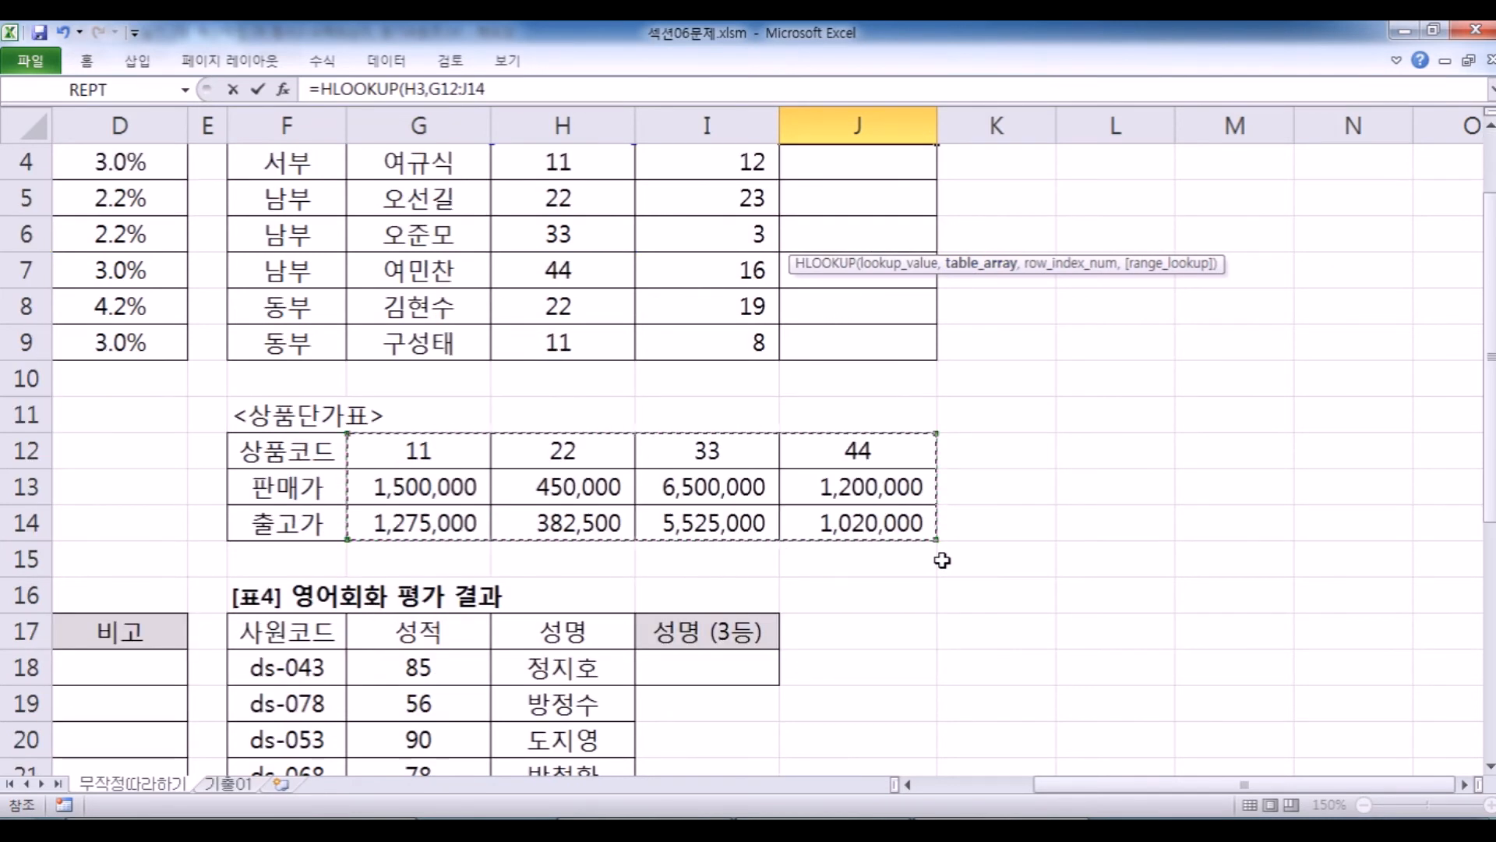
{"action": "left_click_drag", "start_coordinate": [272, 450], "coordinate": [808, 536]}
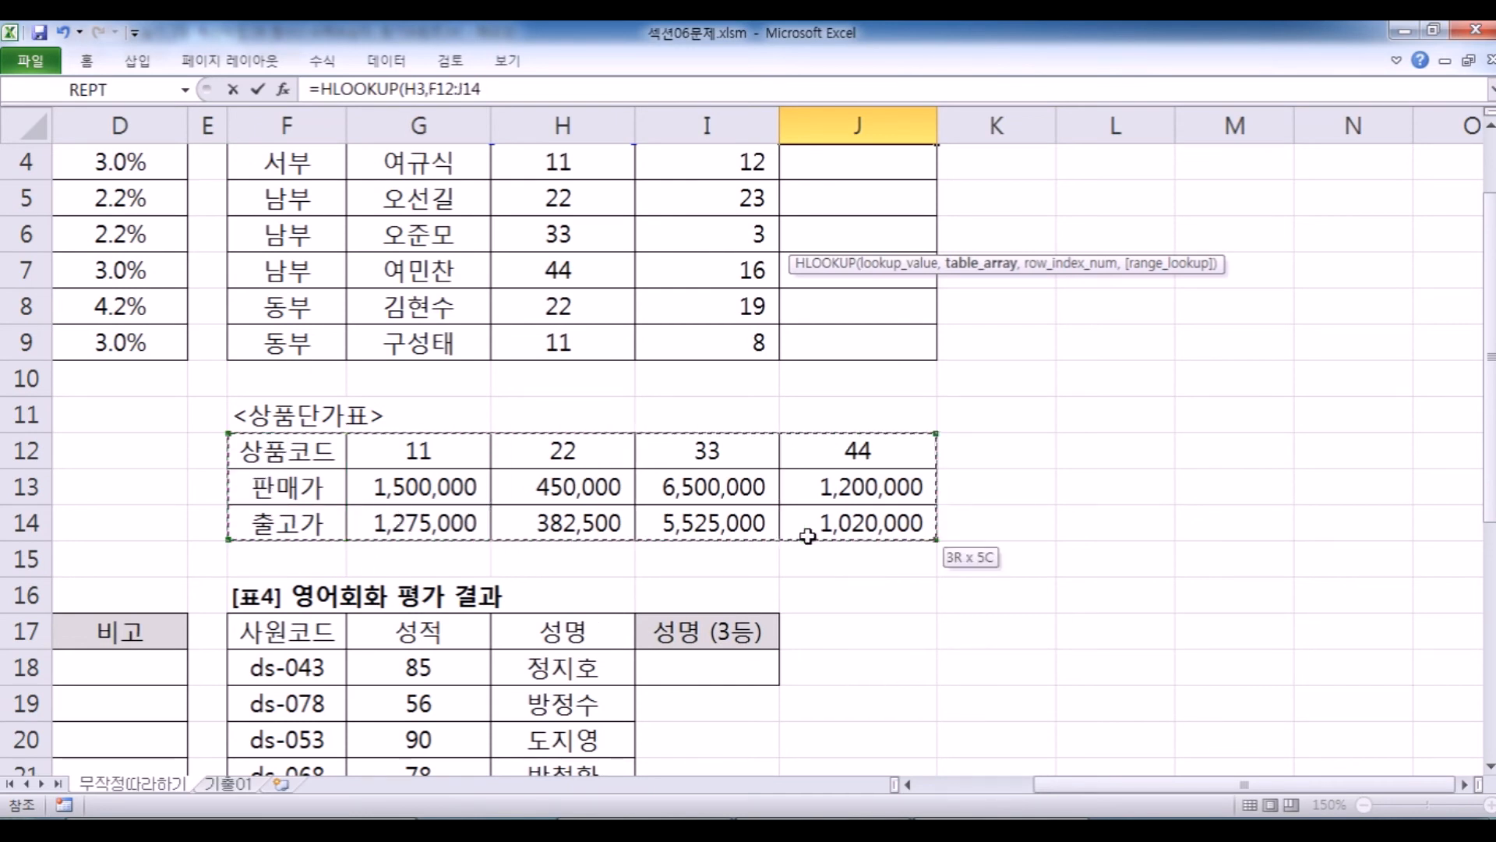
{"action": "left_click_drag", "start_coordinate": [479, 451], "coordinate": [848, 533]}
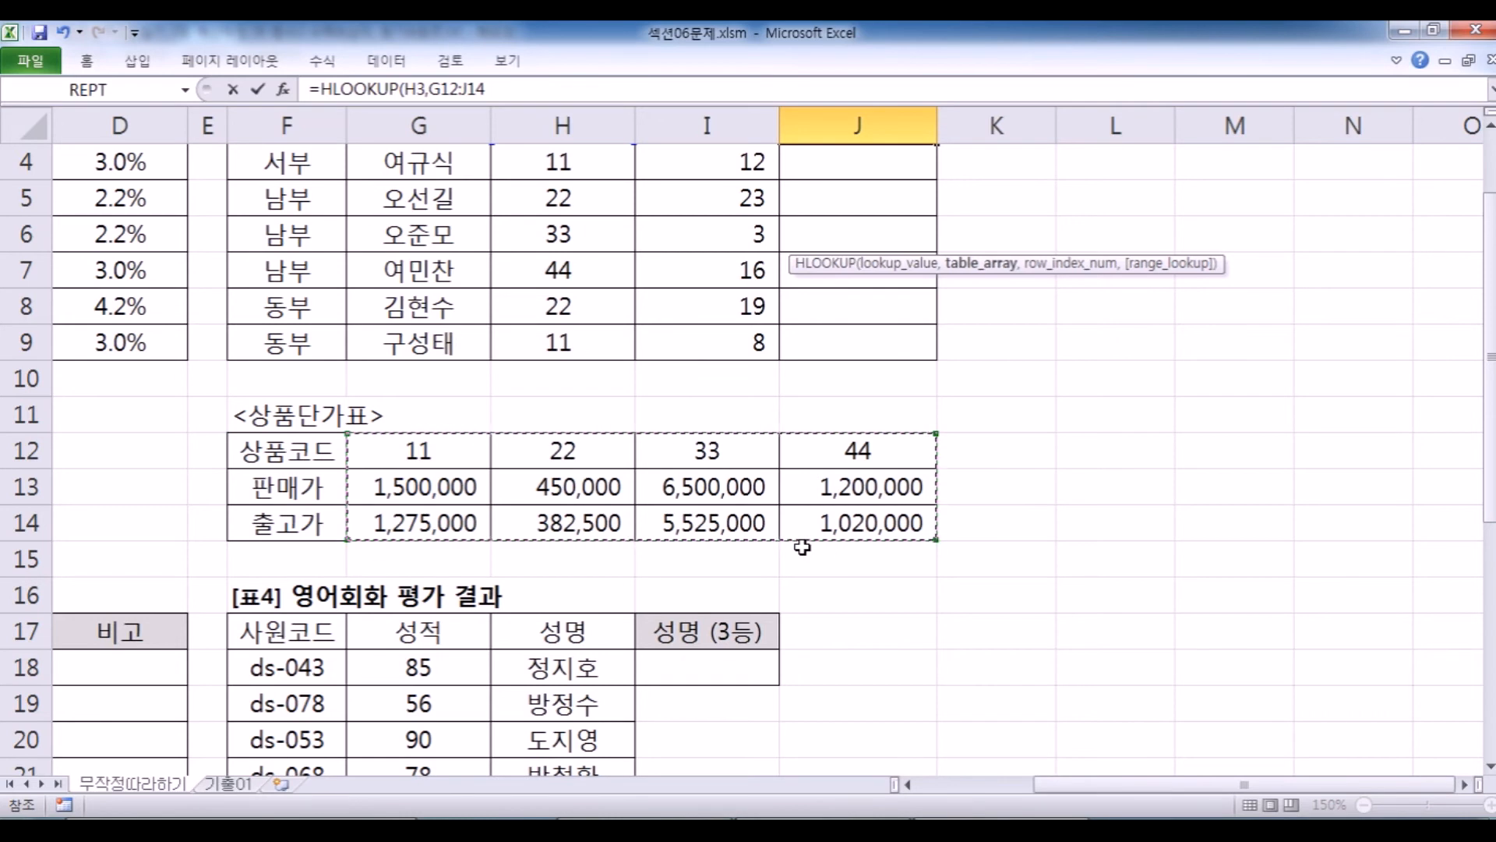
{"action": "scroll", "coordinate": [799, 508], "scroll_direction": "up", "scroll_amount": 1}
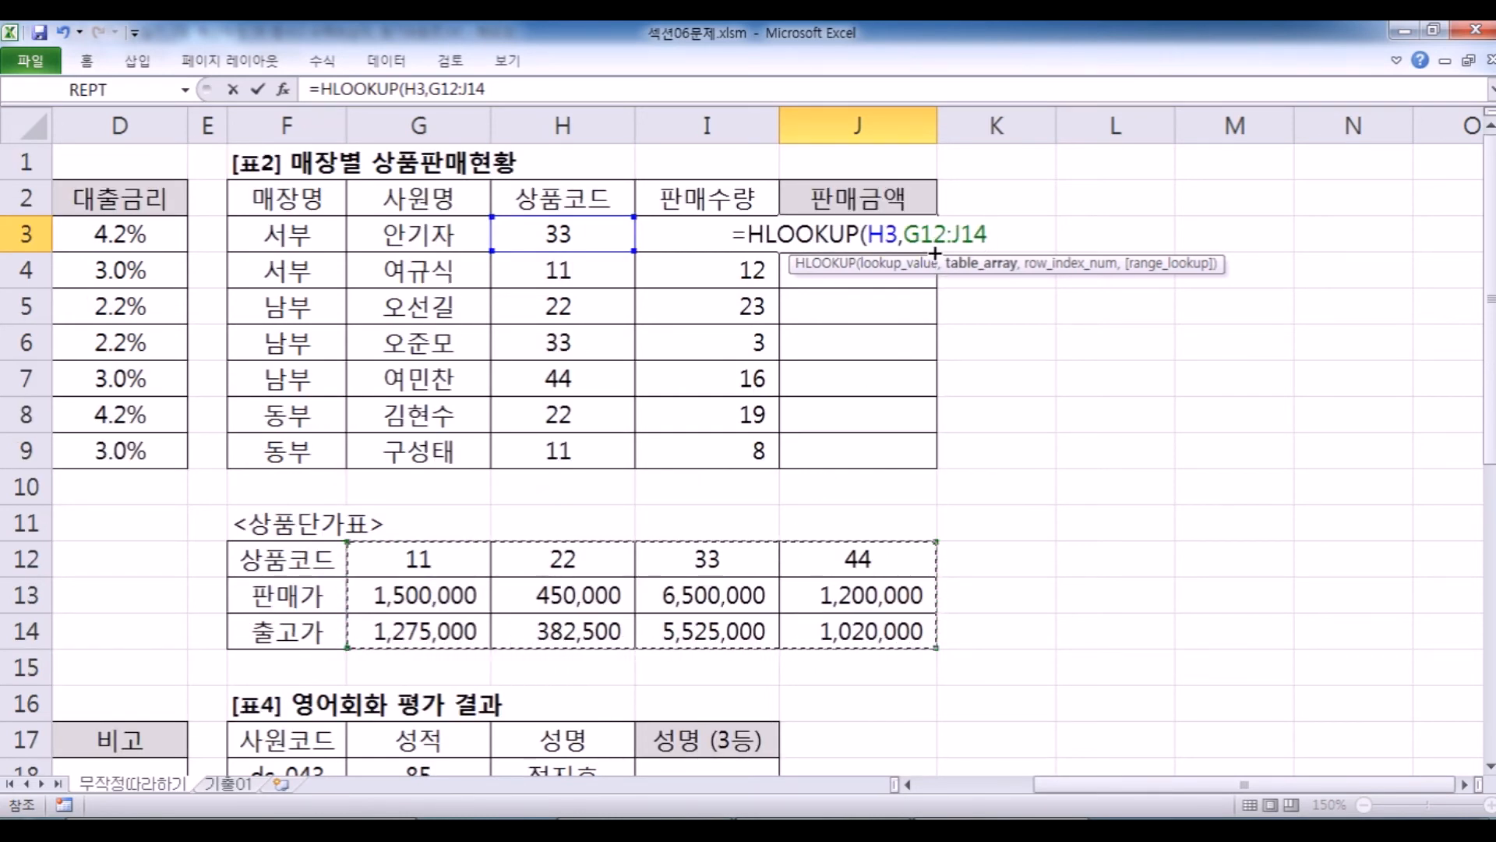
{"action": "scroll", "coordinate": [922, 386], "scroll_direction": "down", "scroll_amount": 2}
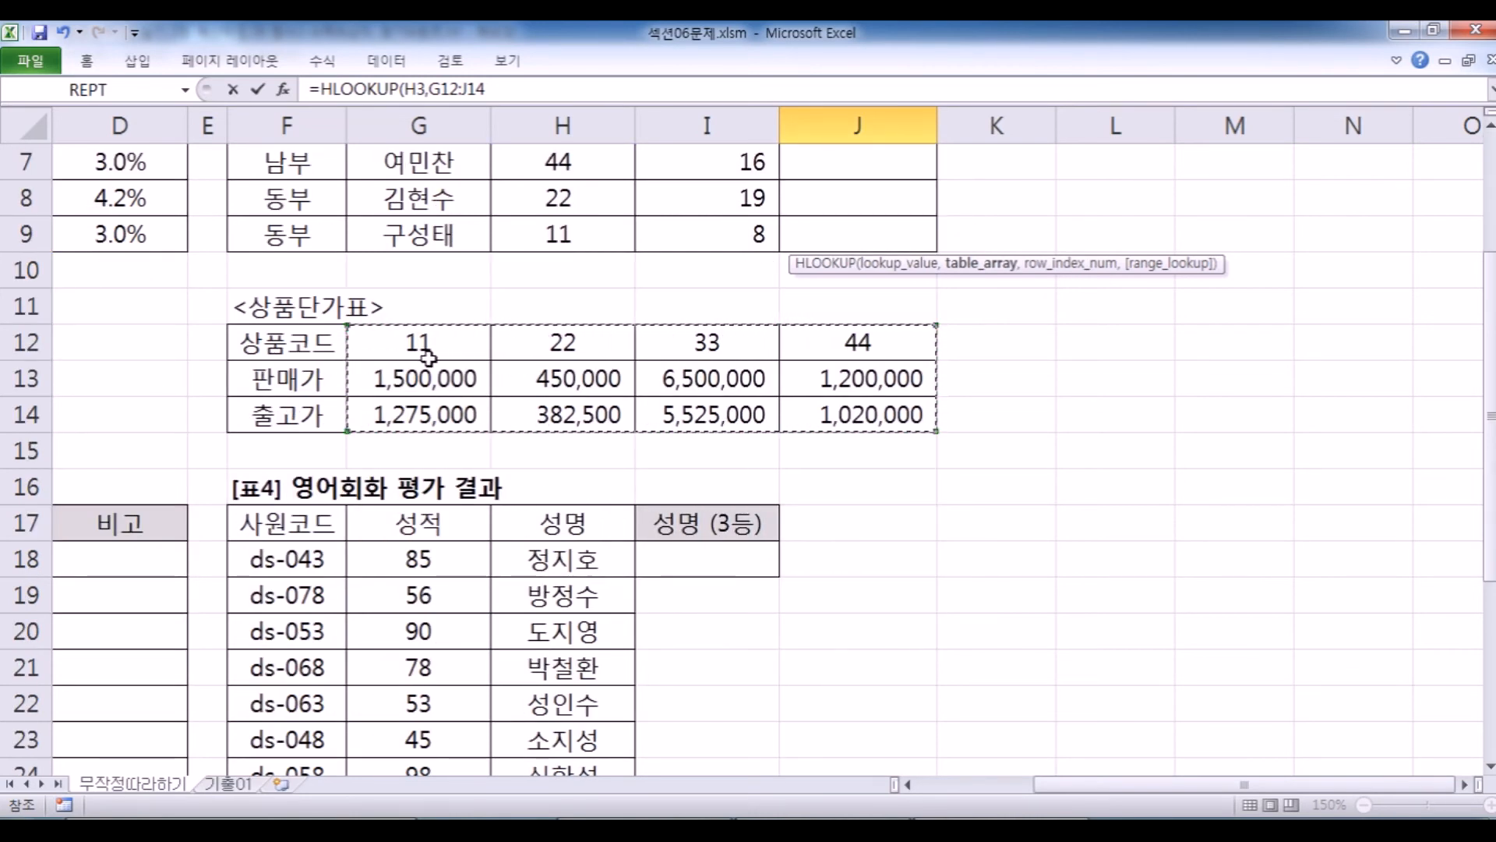
{"action": "scroll", "coordinate": [428, 357], "scroll_direction": "up", "scroll_amount": 2}
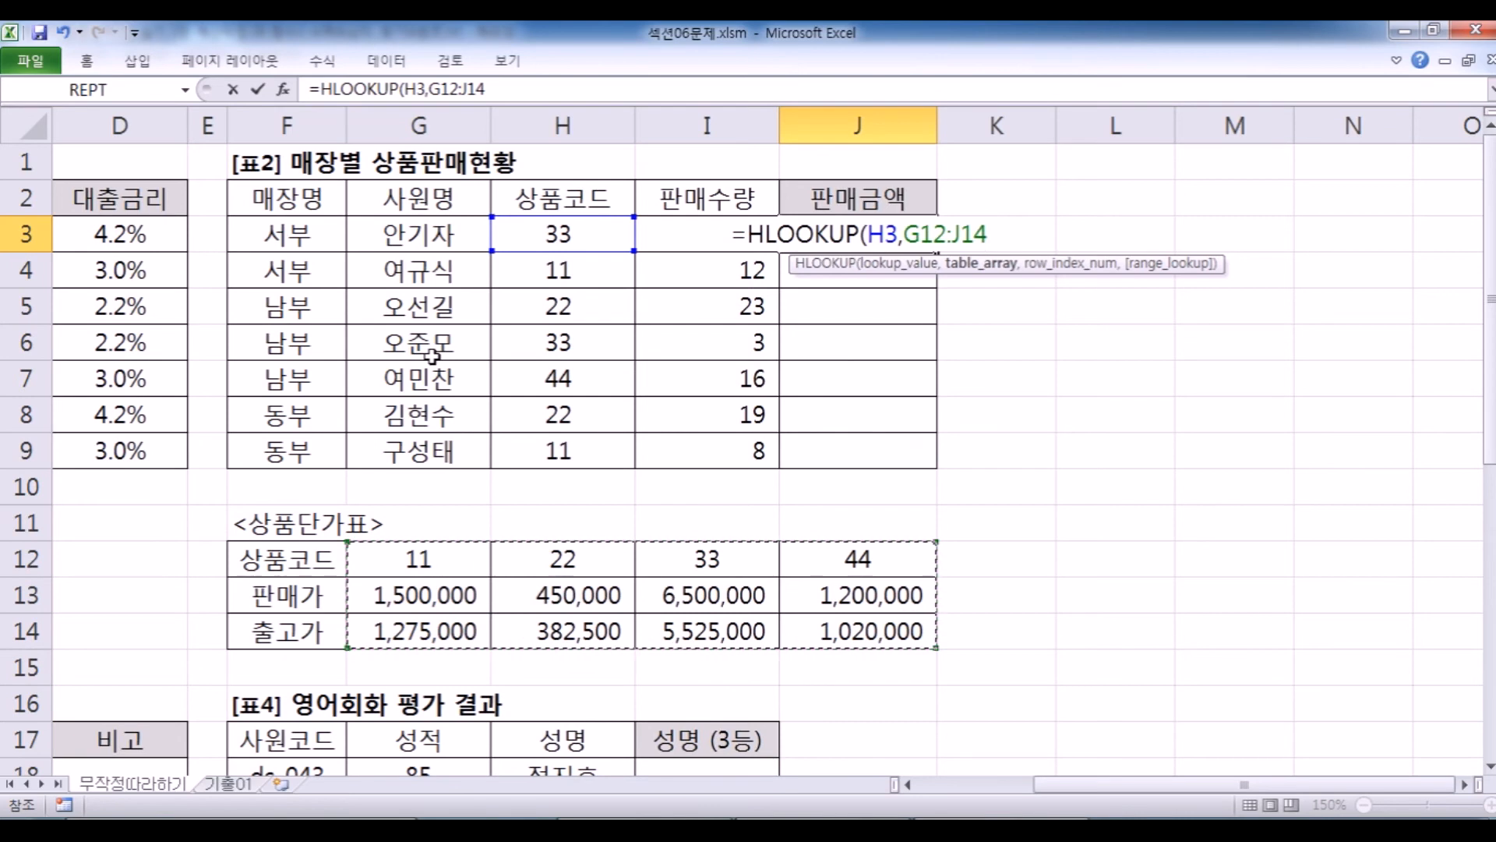
{"action": "key", "text": "F4"}
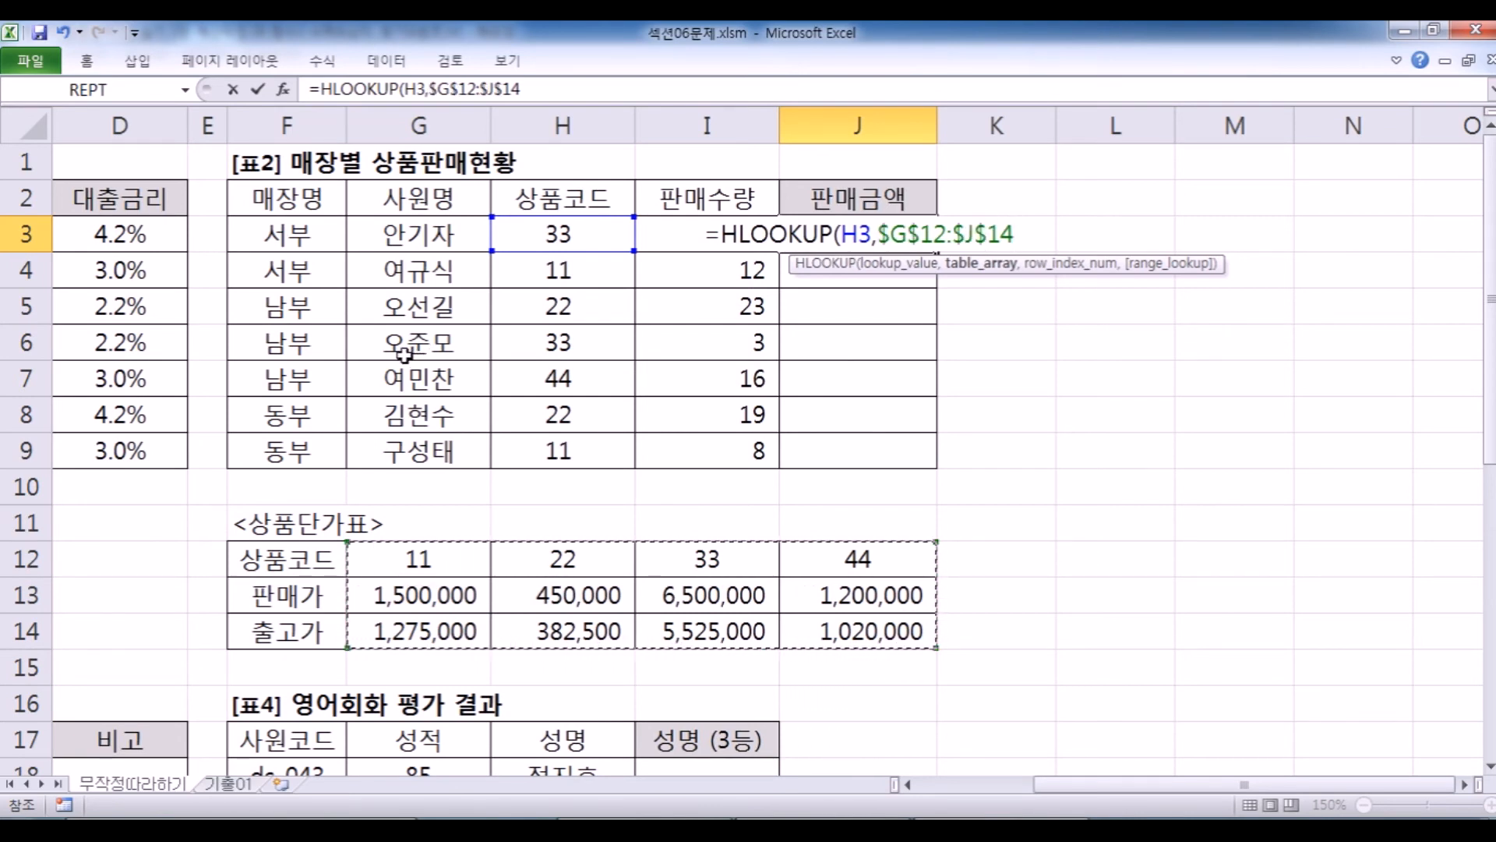
{"action": "type", "text": ","}
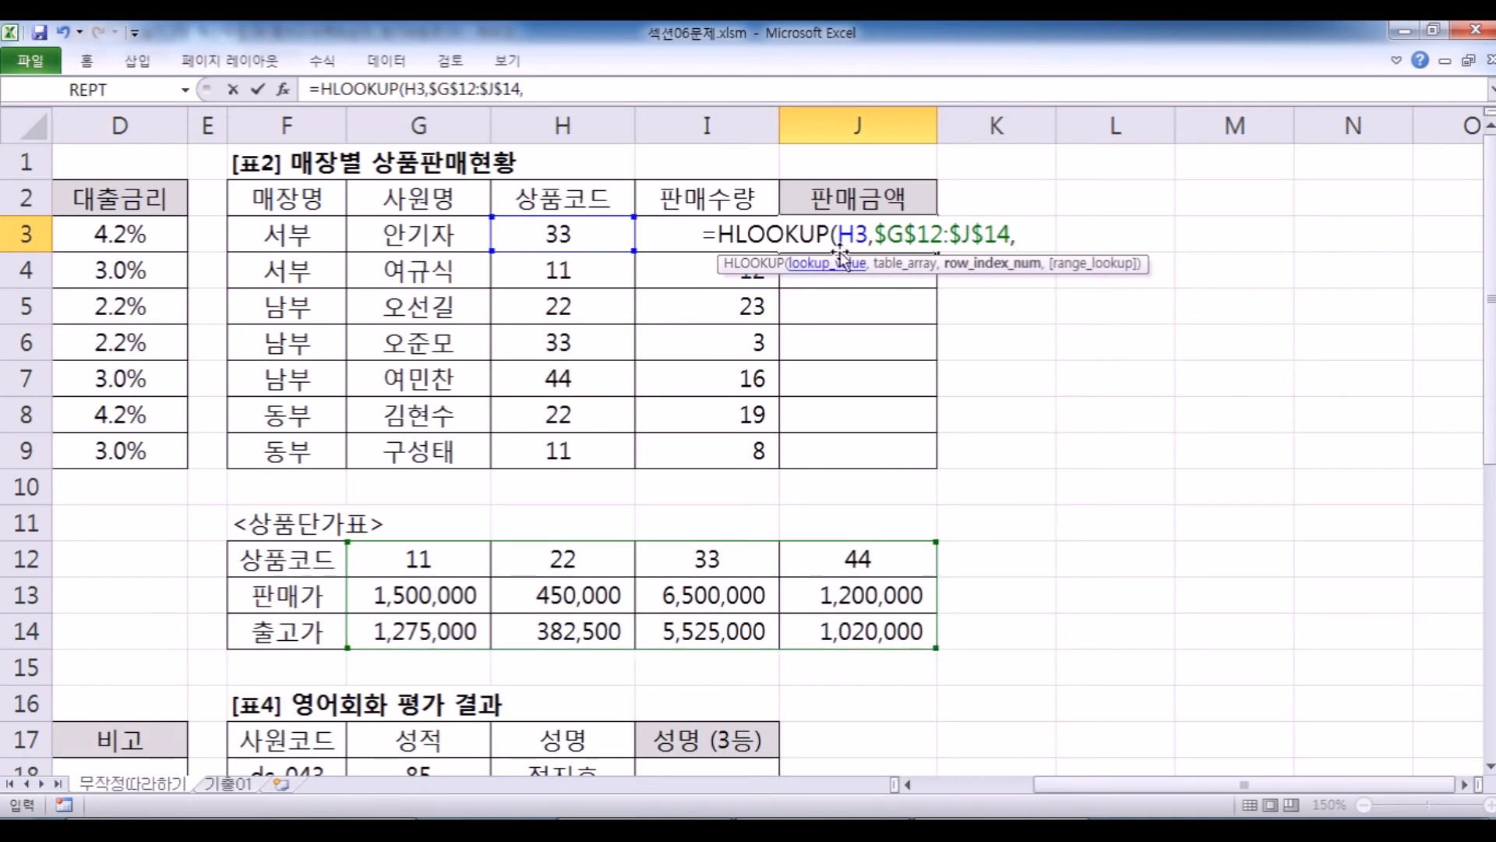
Set the HLOOKUP row index to 2 for the 판매가 row of the table array.
{"action": "left_click_drag", "start_coordinate": [393, 558], "coordinate": [871, 560]}
{"action": "left_click_drag", "start_coordinate": [391, 596], "coordinate": [842, 594]}
{"action": "key", "text": "BackSpace"}
{"action": "key", "text": "BackSpace"}
{"action": "key", "text": "BackSpace"}
{"action": "key", "text": "BackSpace"}
{"action": "key", "text": "BackSpace"}
{"action": "key", "text": "BackSpace"}
{"action": "key", "text": "BackSpace"}
{"action": "type", "text": "2"}
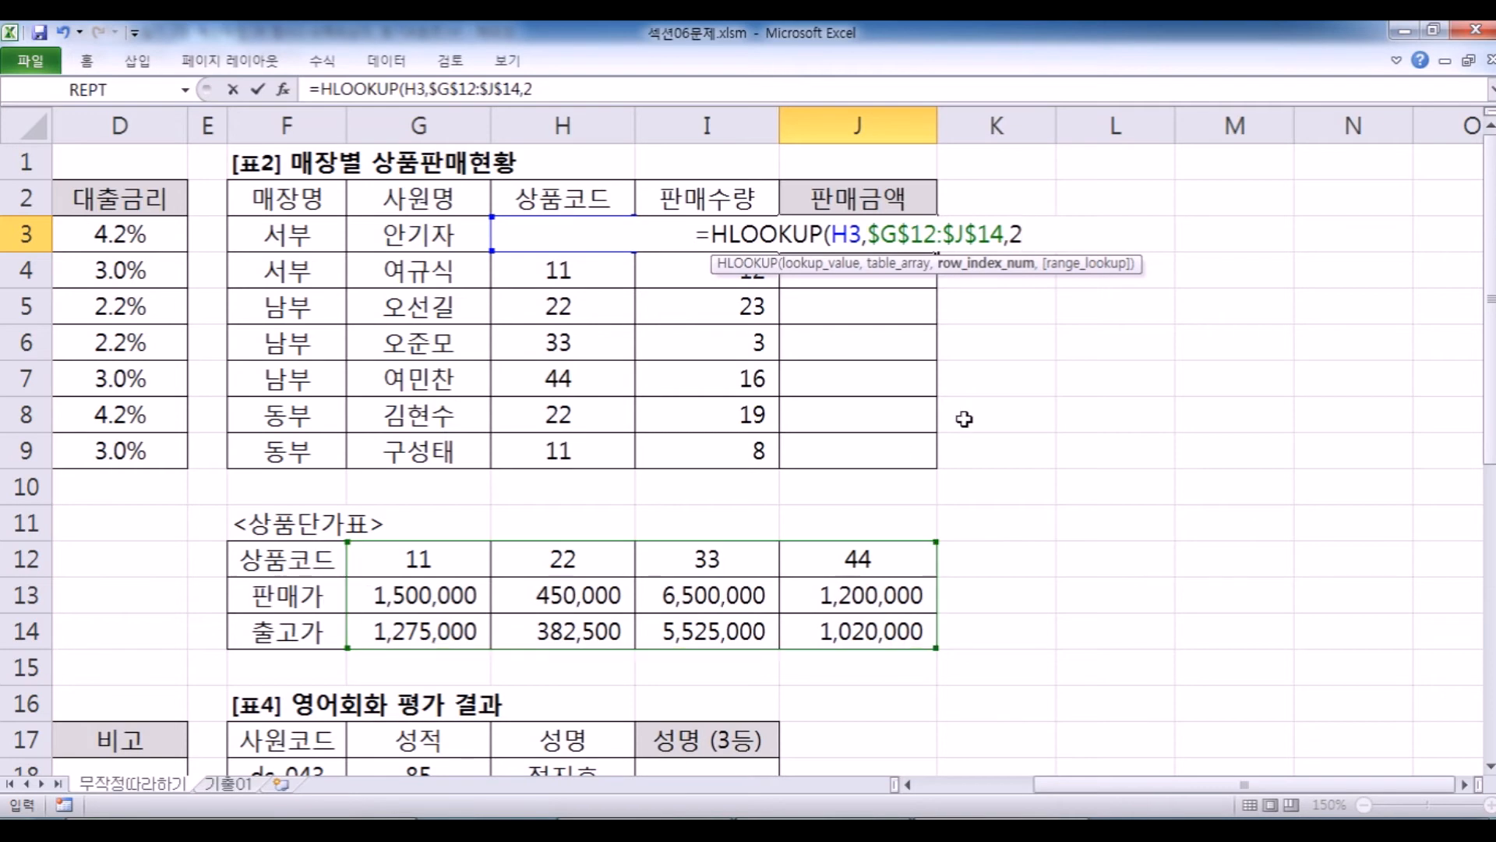
Set the HLOOKUP range lookup to FALSE for an exact match and complete the formula in J3.
{"action": "type", "text": ","}
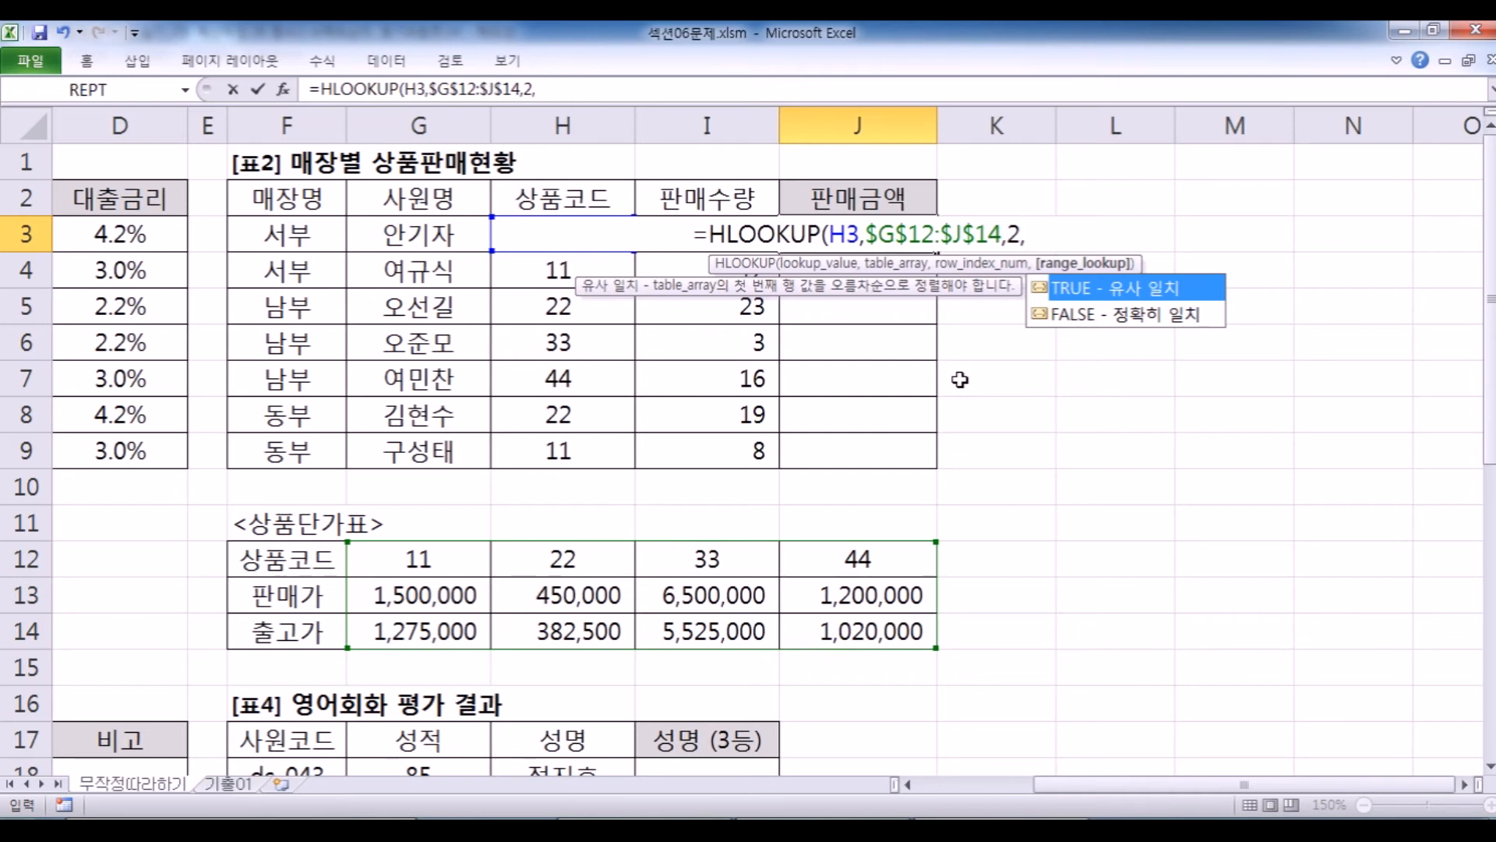
{"action": "key", "text": "Down"}
{"action": "key", "text": "Tab"}
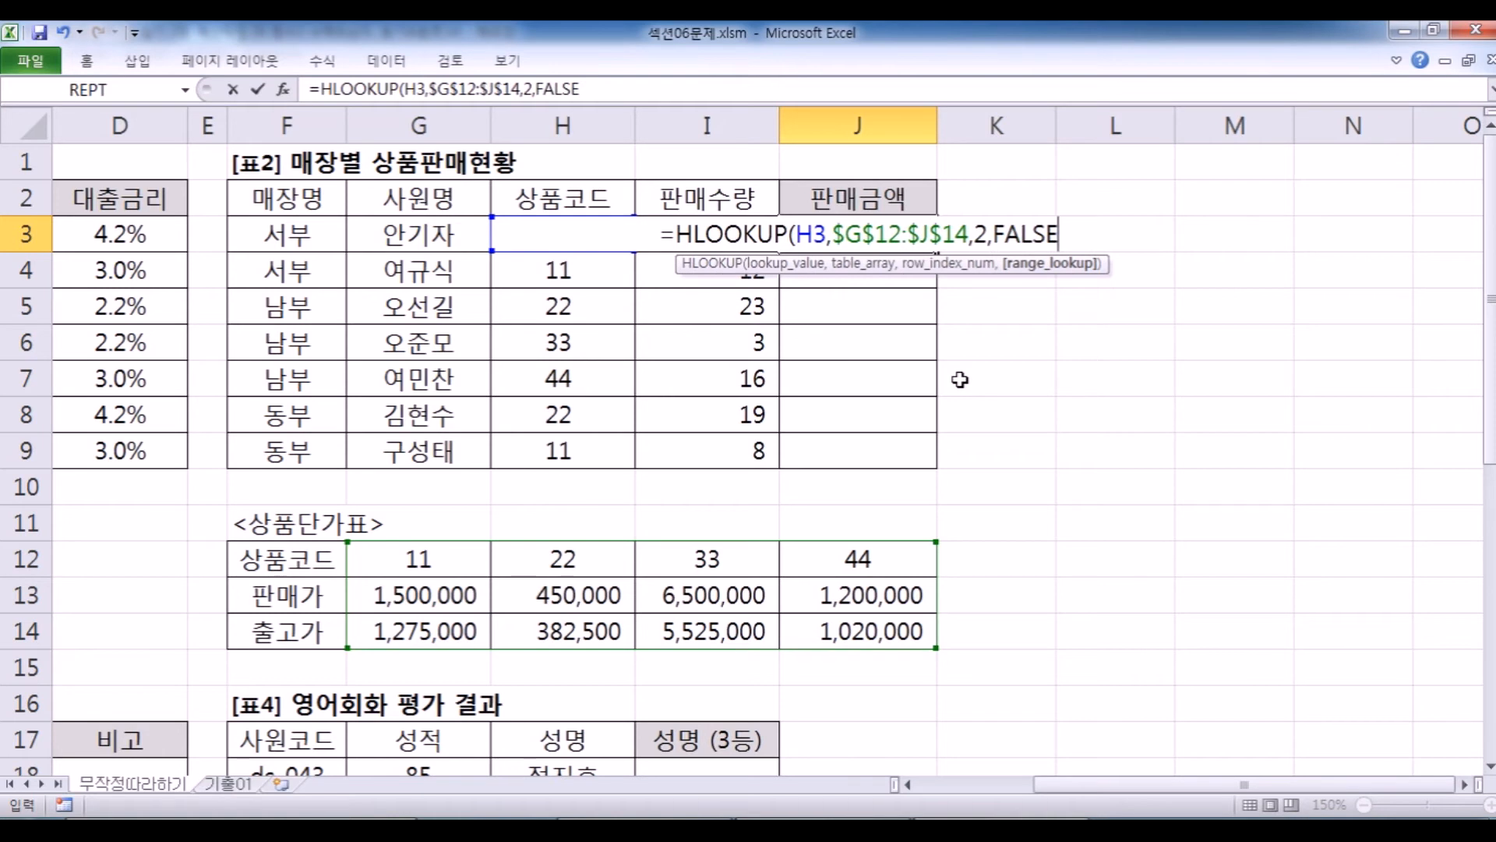
{"action": "type", "text": ")"}
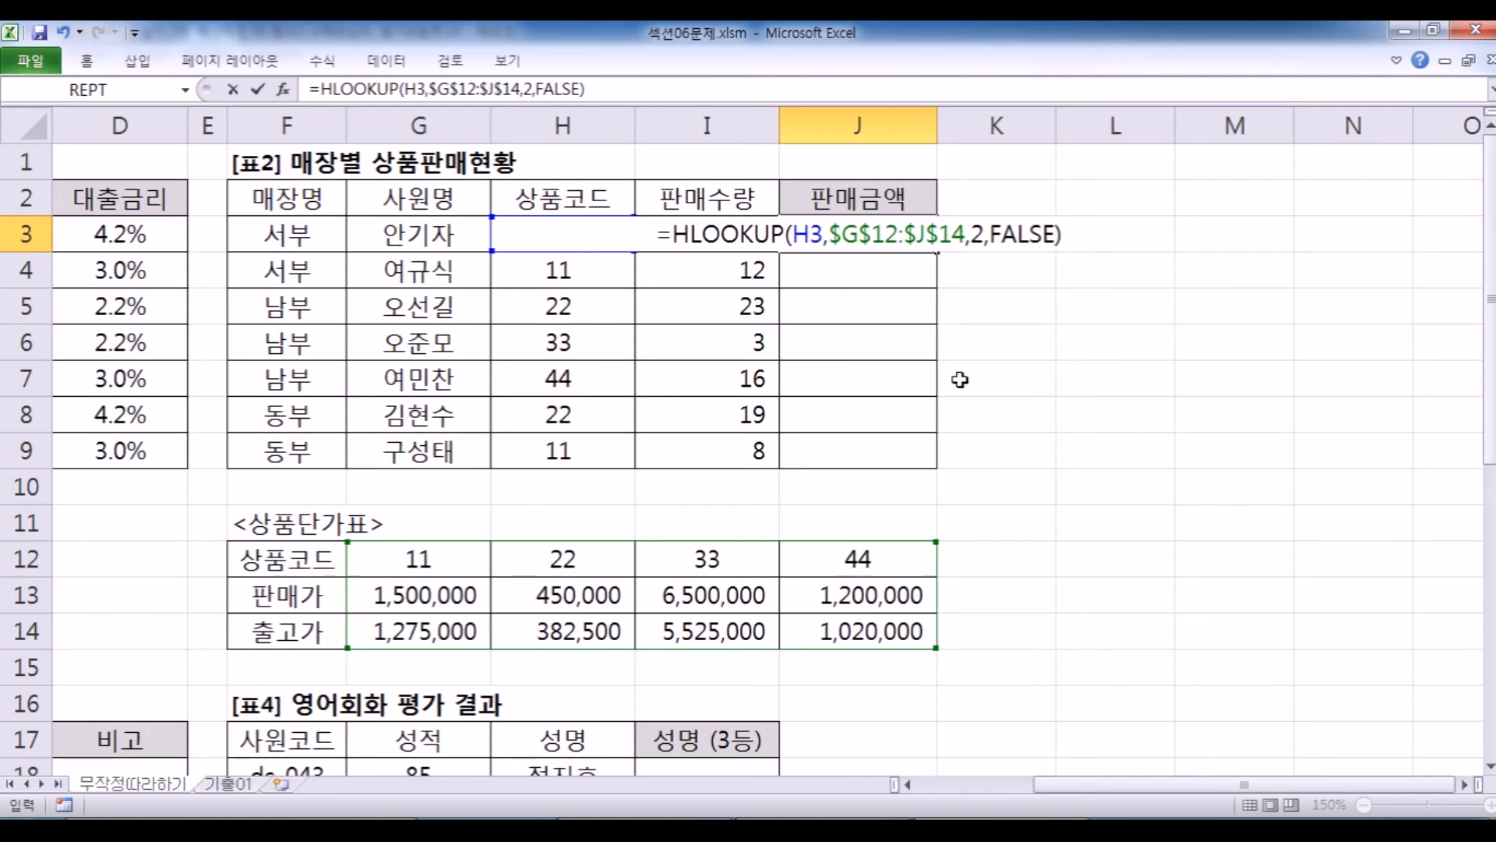
{"action": "key", "text": "Return"}
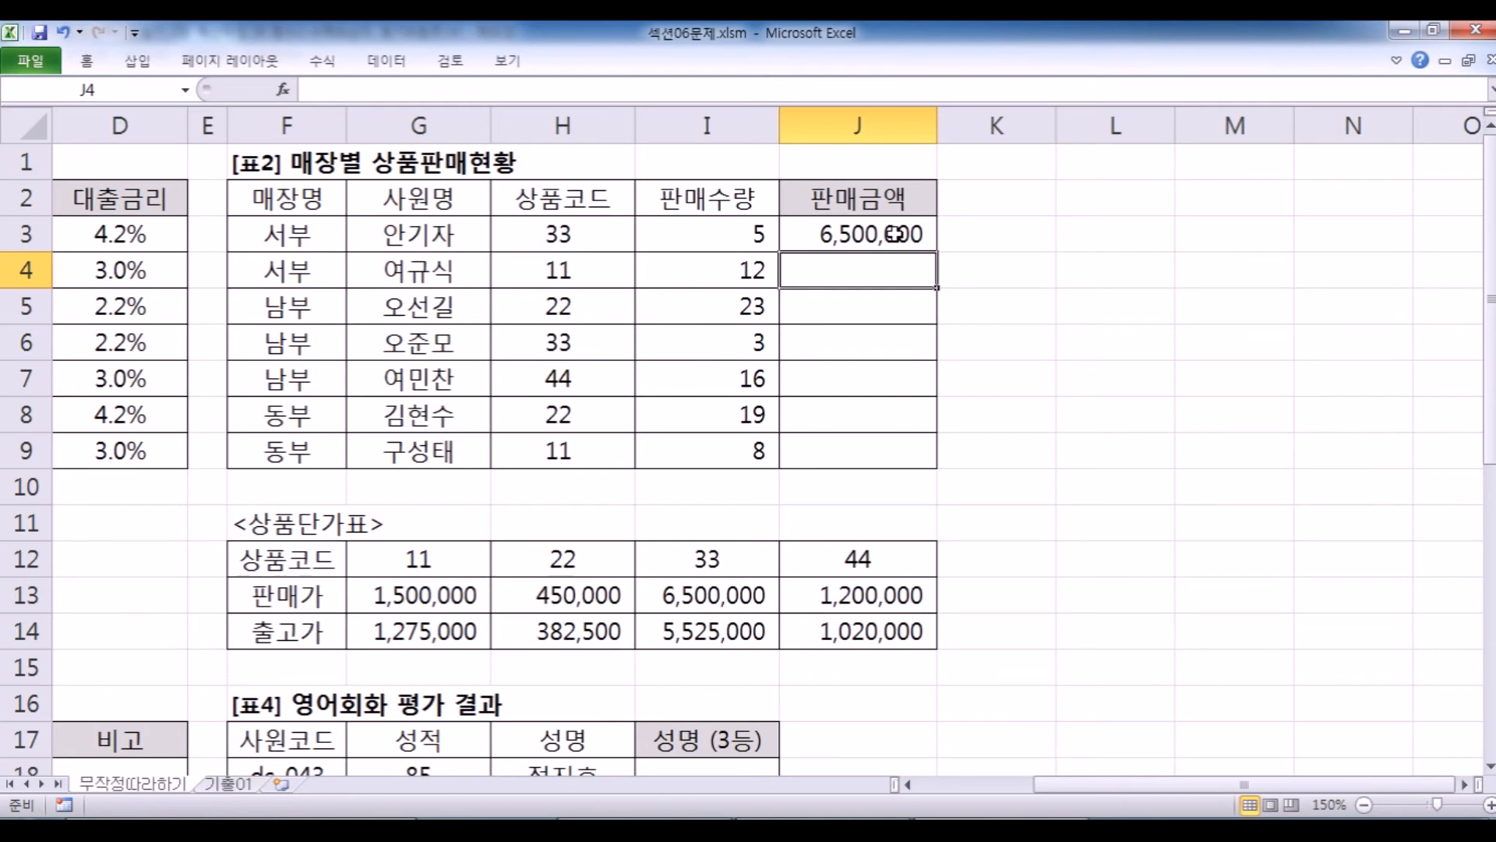
Append a multiplication by the first record's 판매수량, *I3, to the HLOOKUP formula in J3.
{"action": "left_click", "coordinate": [894, 234]}
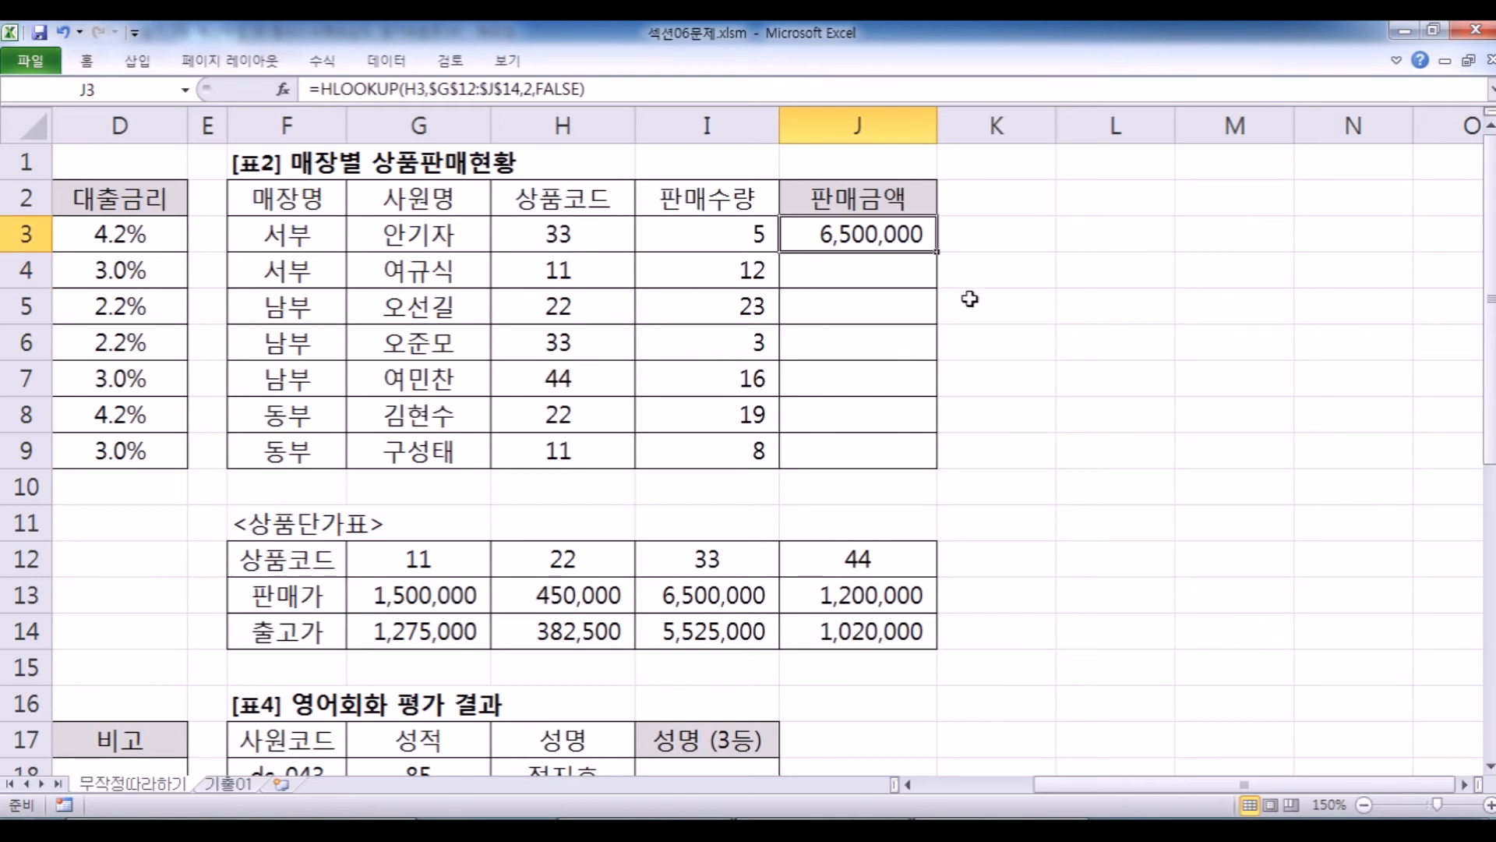
{"action": "key", "text": "F2"}
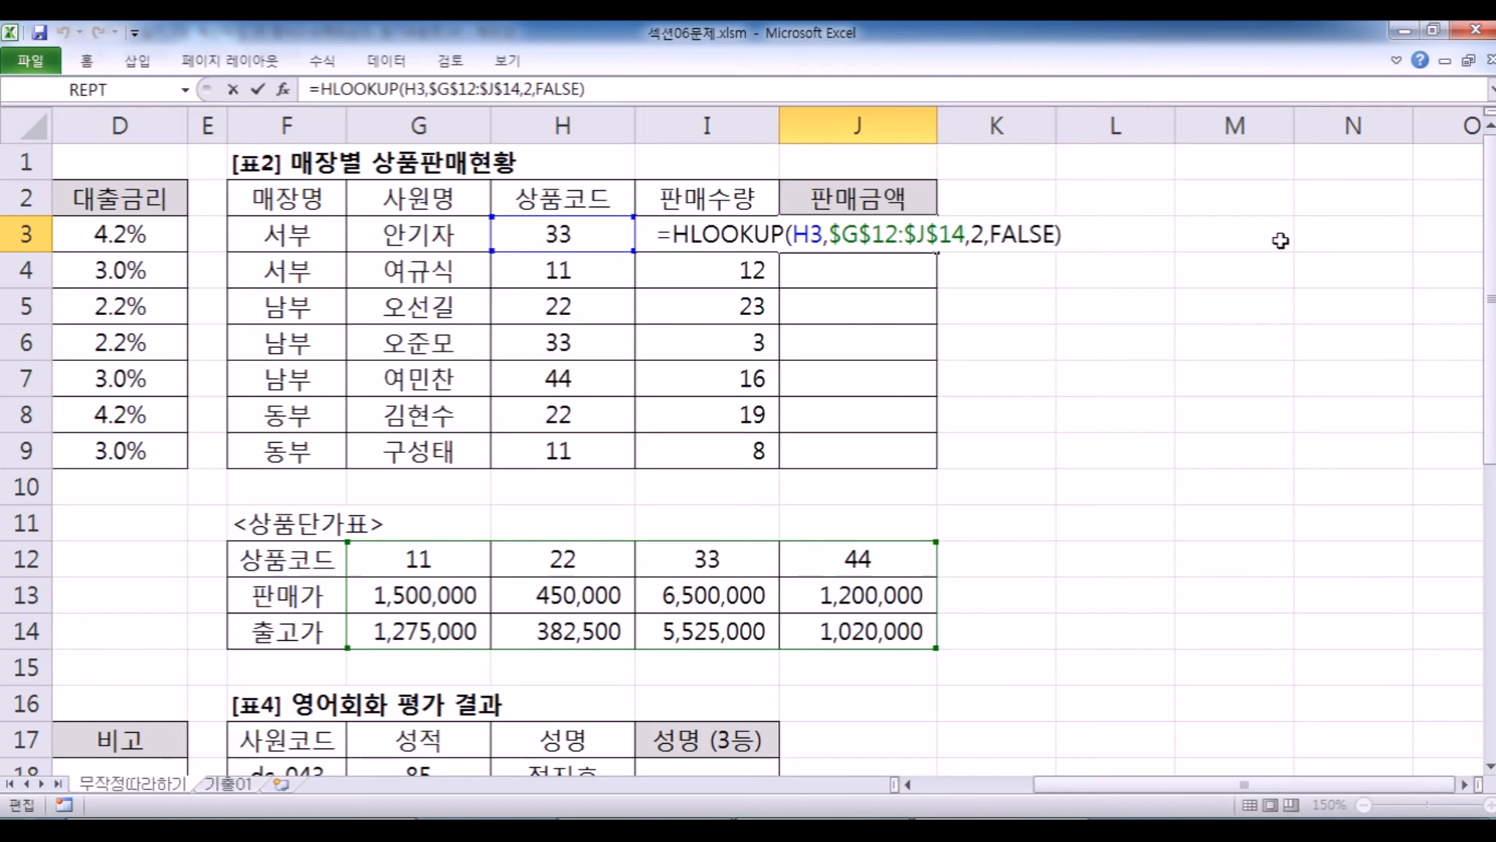
{"action": "type", "text": "*"}
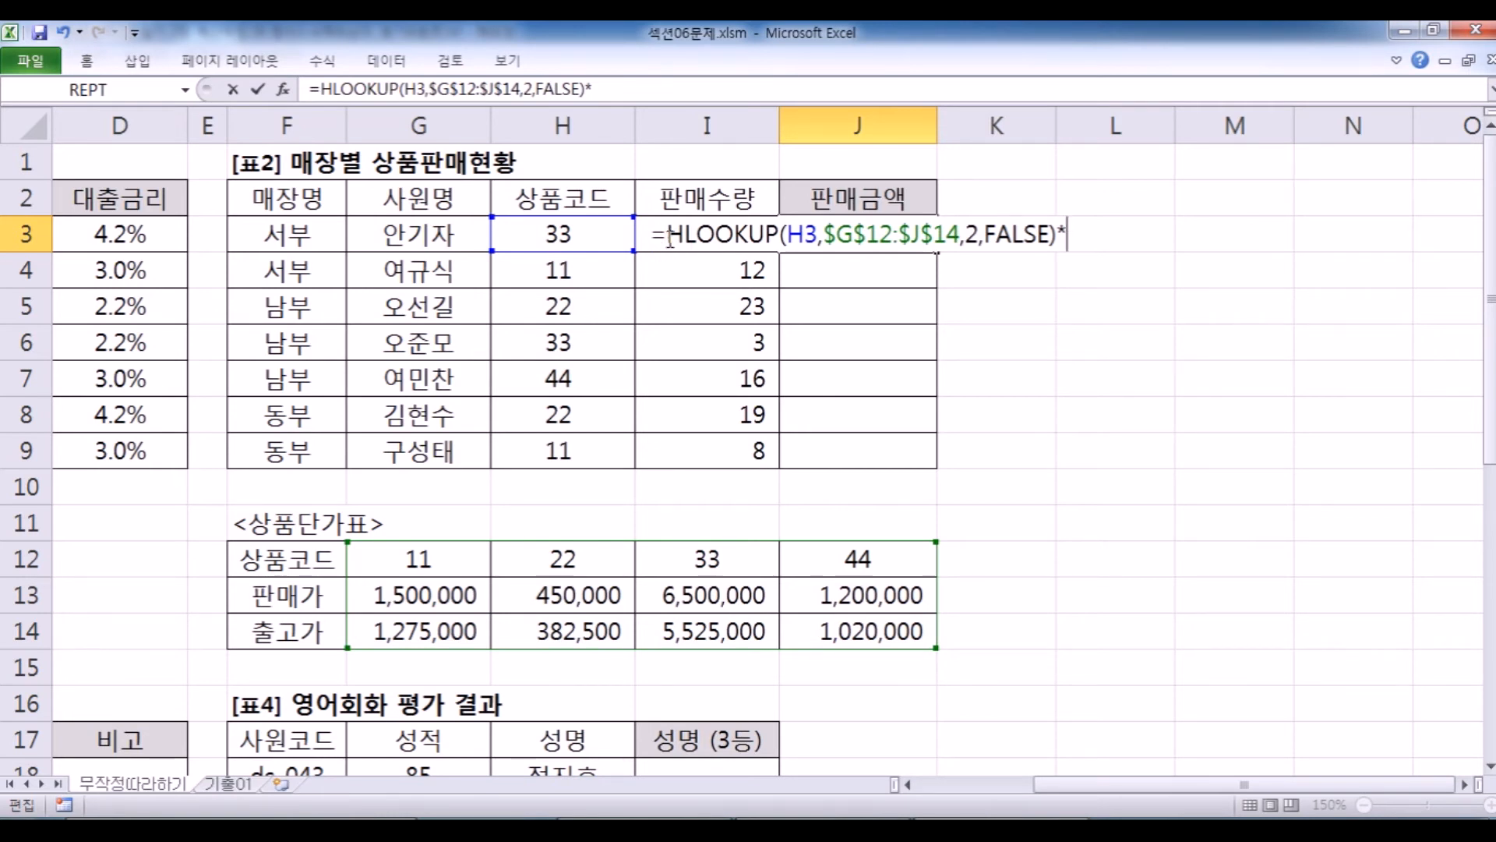
{"action": "left_click", "coordinate": [1061, 243]}
{"action": "left_click", "coordinate": [691, 277]}
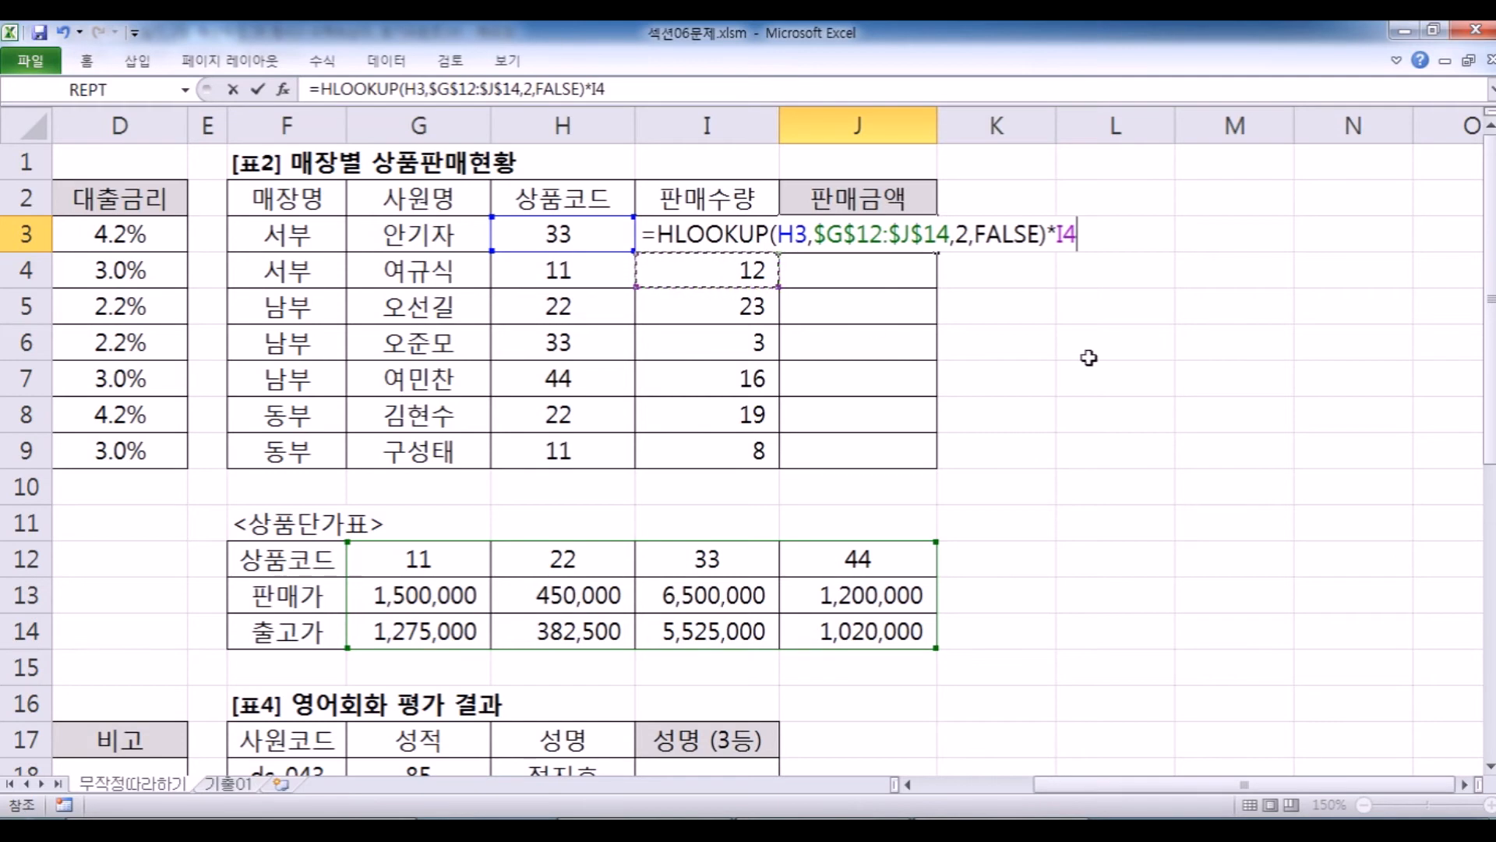
{"action": "key", "text": "Up"}
{"action": "key", "text": "BackSpace"}
{"action": "key", "text": "BackSpace"}
{"action": "type", "text": "I3"}
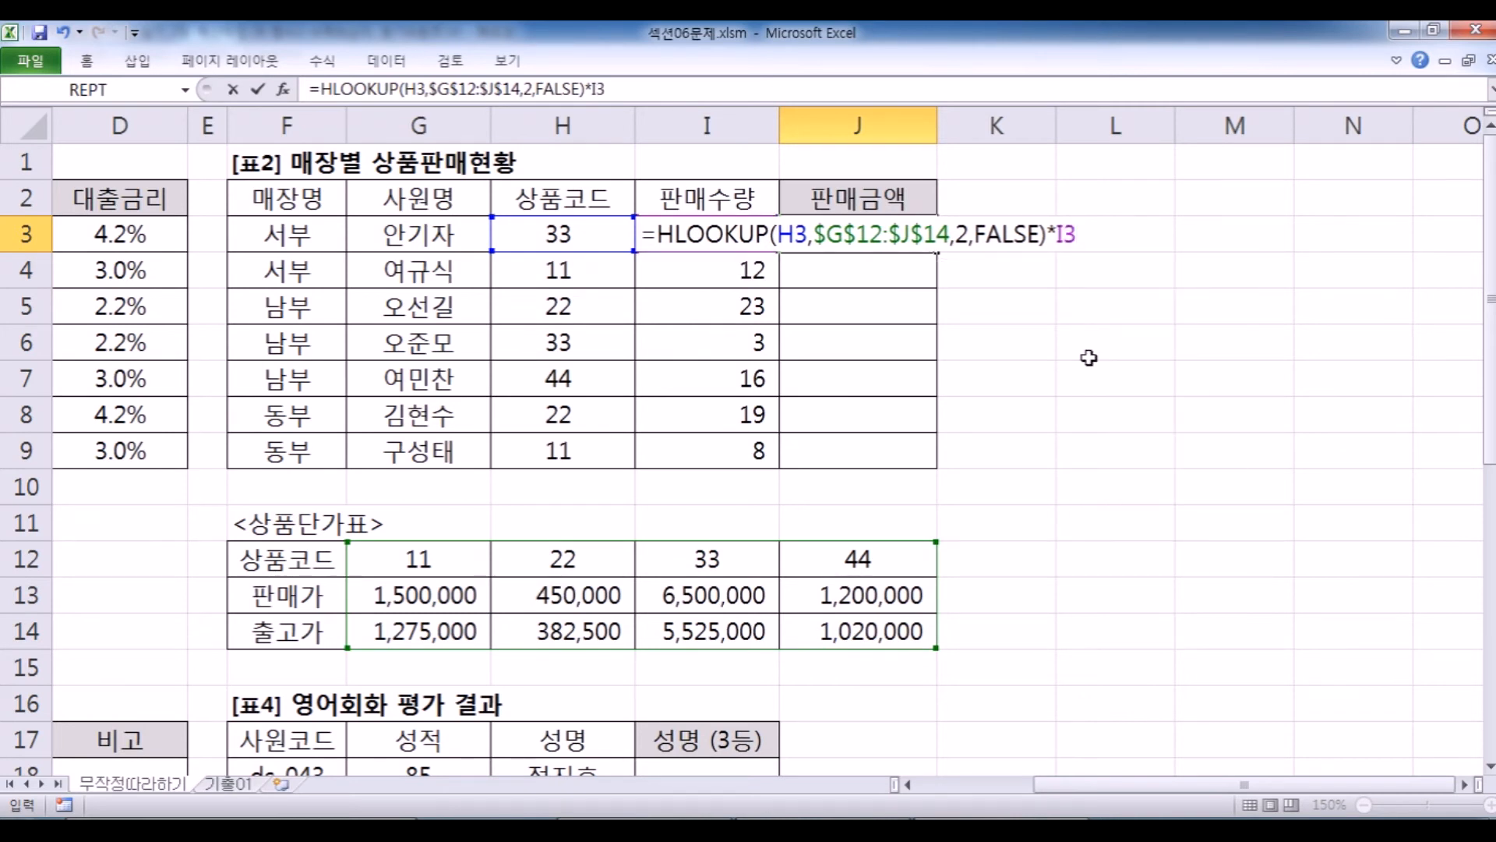
Try re-picking the multiplier in J3's formula from the 판매수량 cells, moving the reference from I4 to I3.
{"action": "key", "text": "BackSpace"}
{"action": "key", "text": "BackSpace"}
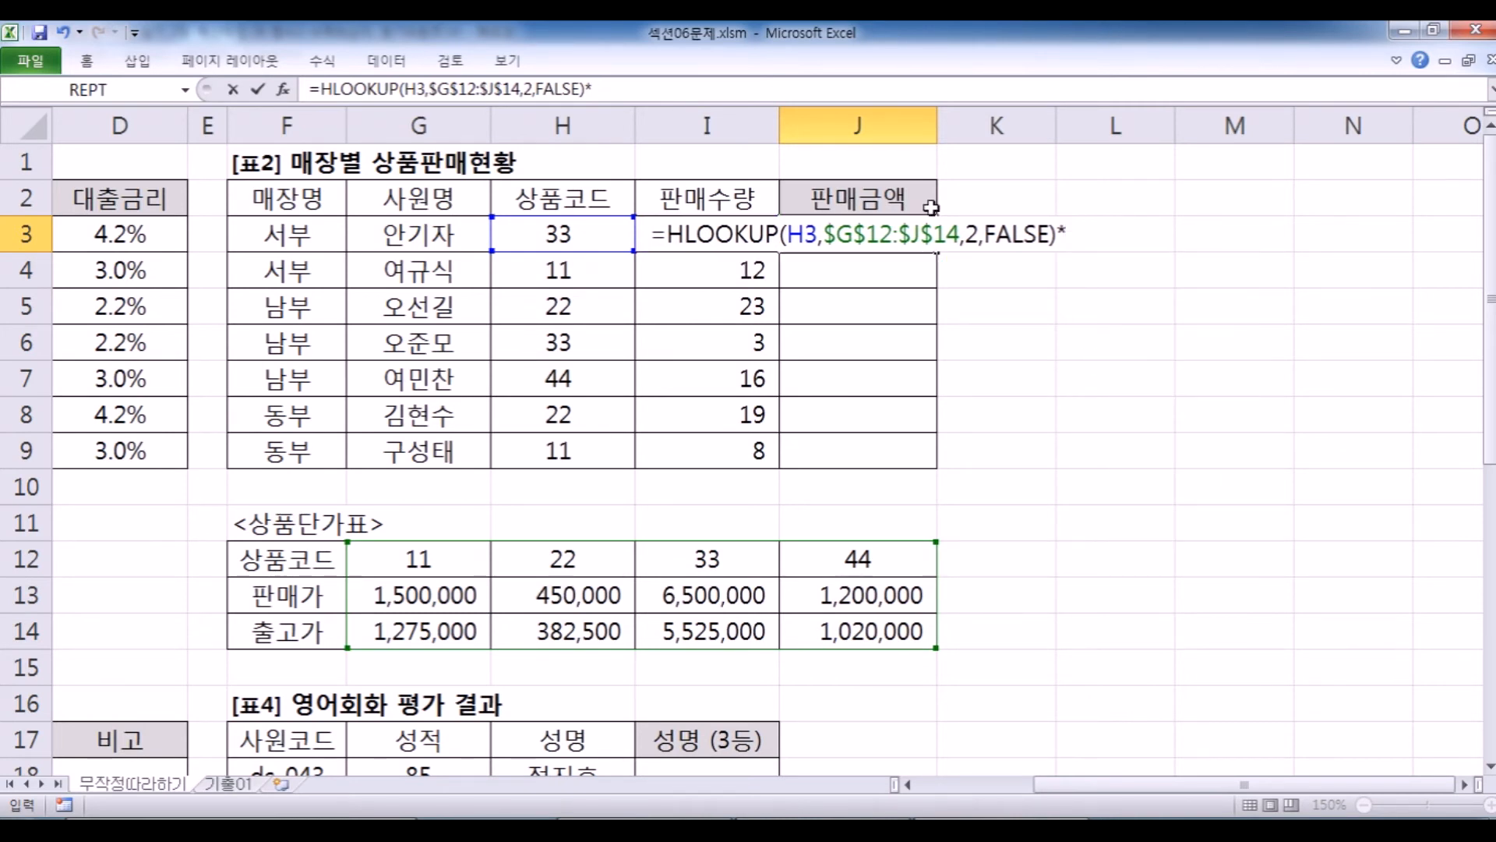
{"action": "left_click", "coordinate": [682, 196]}
{"action": "left_click", "coordinate": [682, 270]}
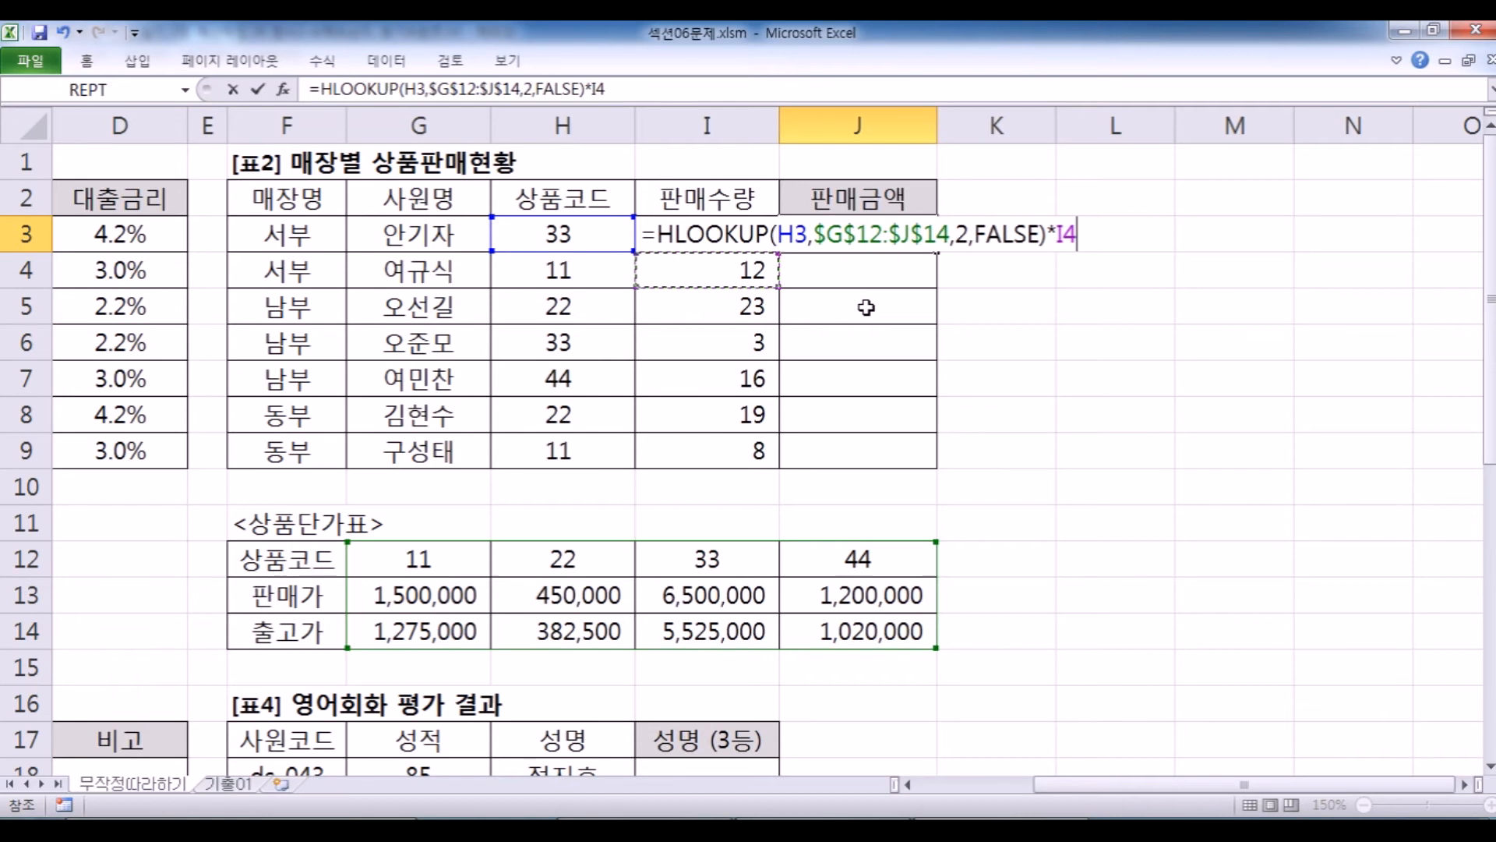
{"action": "key", "text": "Up"}
{"action": "key", "text": "Up"}
{"action": "key", "text": "Down"}
{"action": "key", "text": "Down"}
{"action": "key", "text": "Up"}
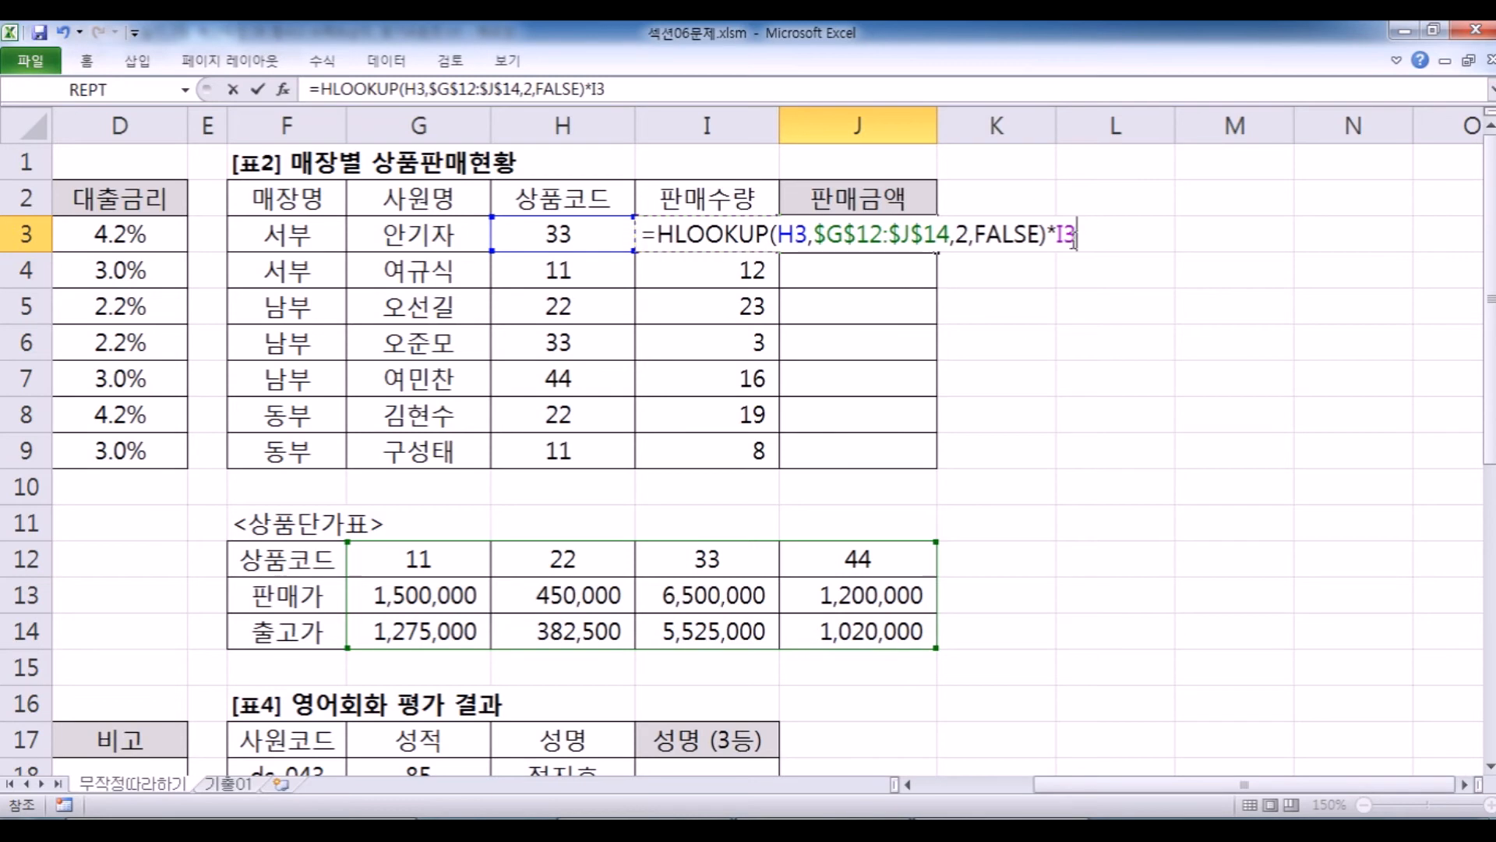
Re-enter I3 as the multiplier and complete the formula =HLOOKUP(H3,$G$12:$J$14,2,FALSE)*I3 in J3.
{"action": "key", "text": "BackSpace"}
{"action": "key", "text": "BackSpace"}
{"action": "type", "text": "I3"}
{"action": "key", "text": "Return"}
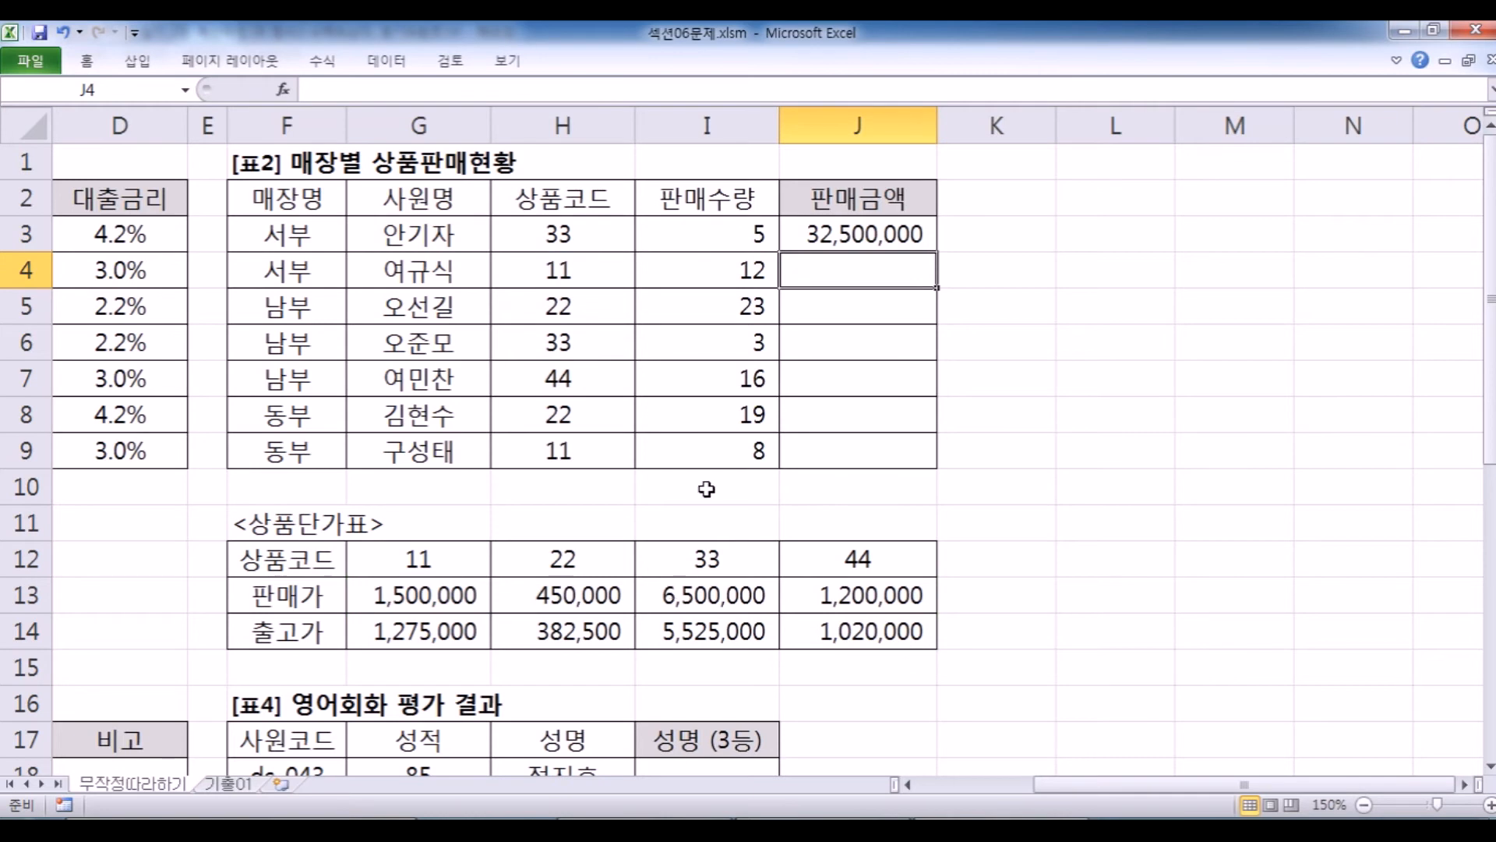
Fill the 판매금액 formula from J3 down through J9.
{"action": "left_click", "coordinate": [723, 234]}
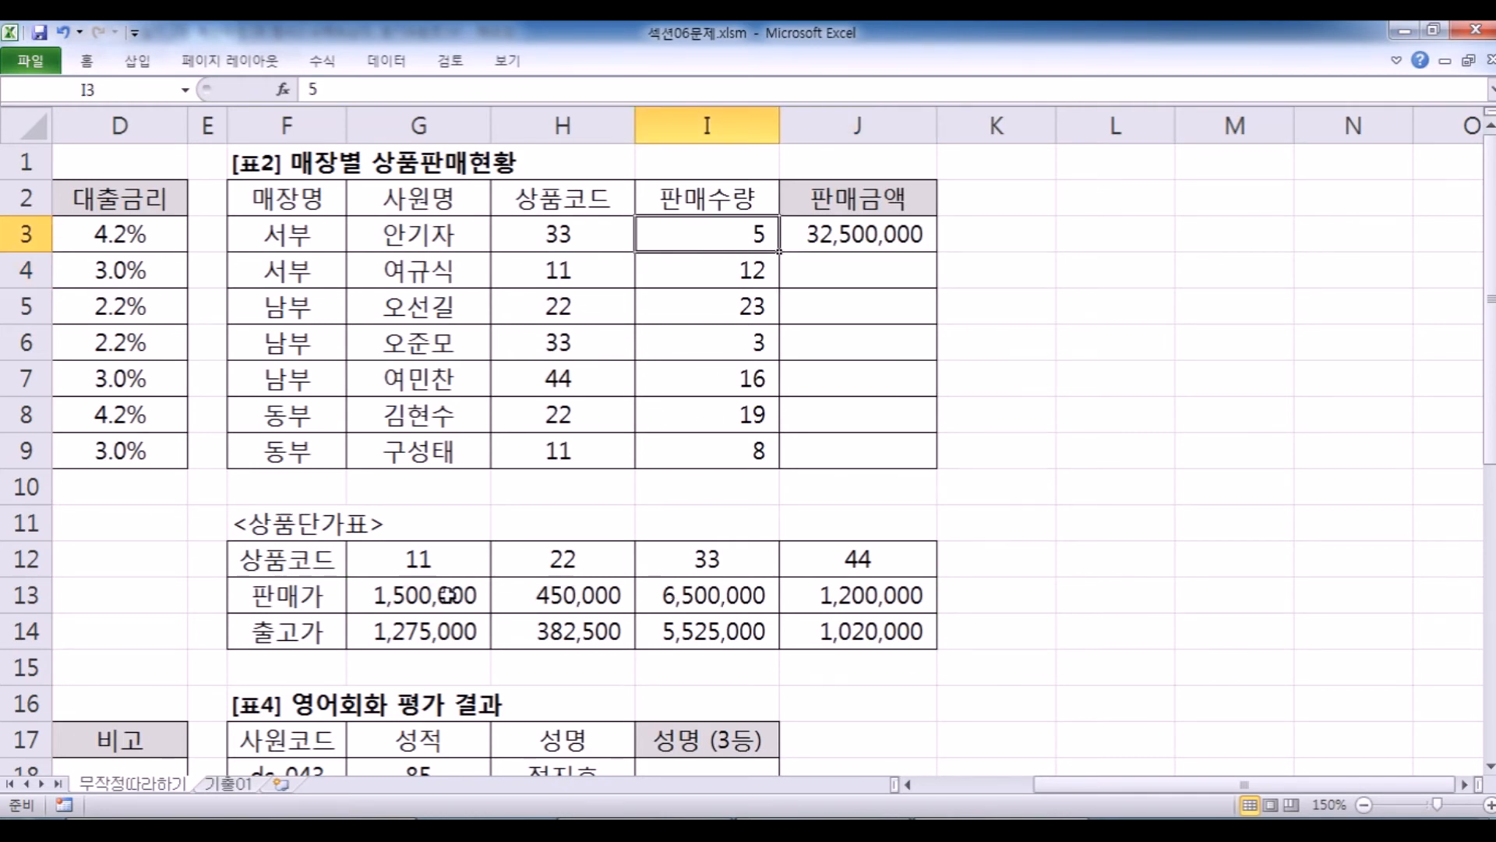
{"action": "left_click", "coordinate": [449, 596]}
{"action": "left_click", "coordinate": [737, 271]}
{"action": "left_click", "coordinate": [865, 234]}
{"action": "left_click_drag", "start_coordinate": [936, 251], "coordinate": [929, 458]}
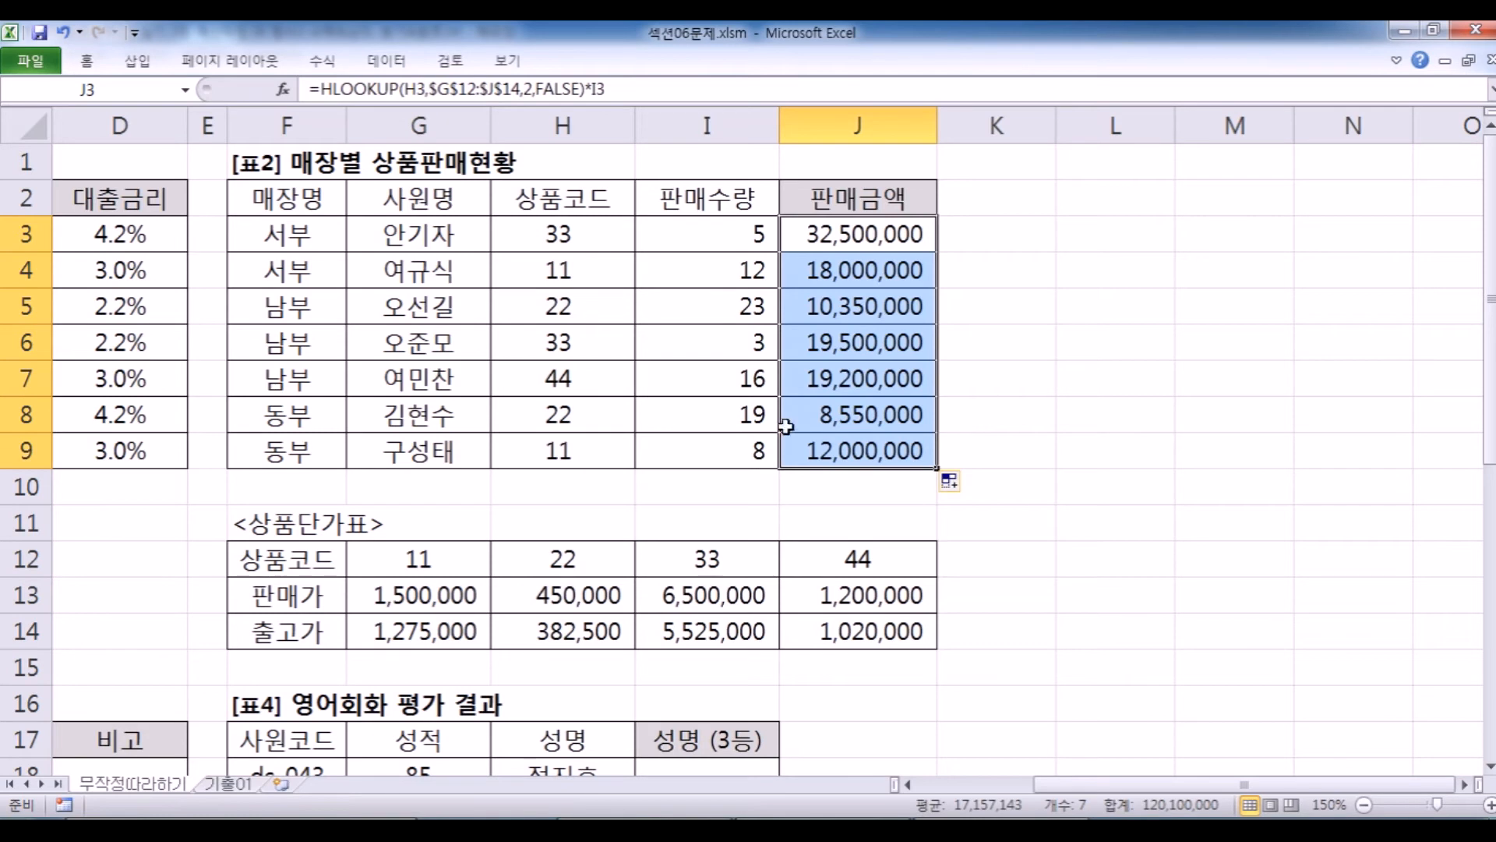
Check the third record's 판매금액 in J5 against its 상품코드, the matching 판매가 in H13 and its 판매수량 in I5.
{"action": "left_click", "coordinate": [585, 311]}
{"action": "left_click", "coordinate": [575, 592]}
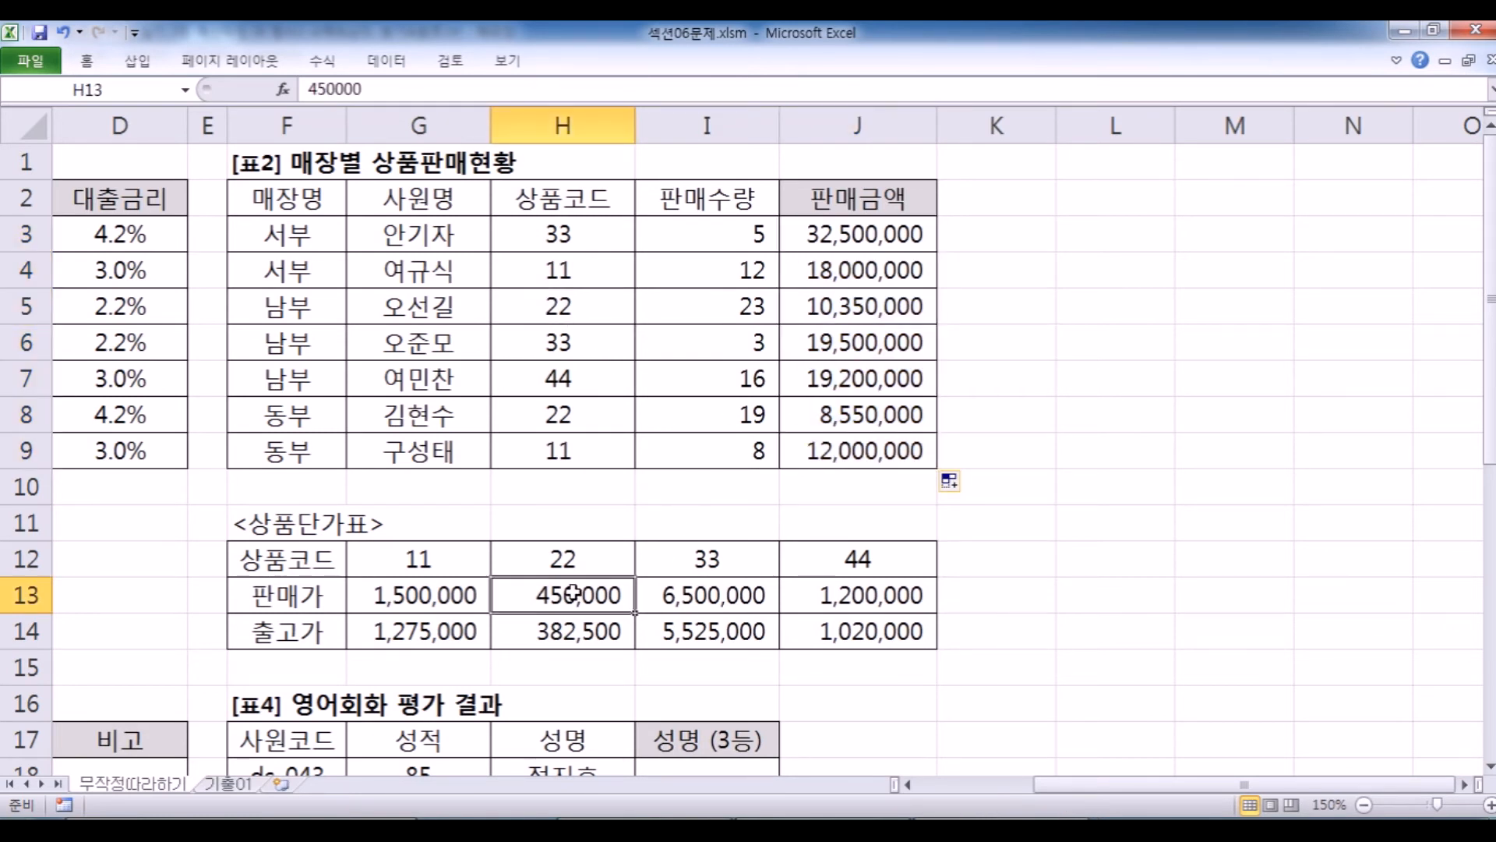
{"action": "left_click", "coordinate": [725, 308]}
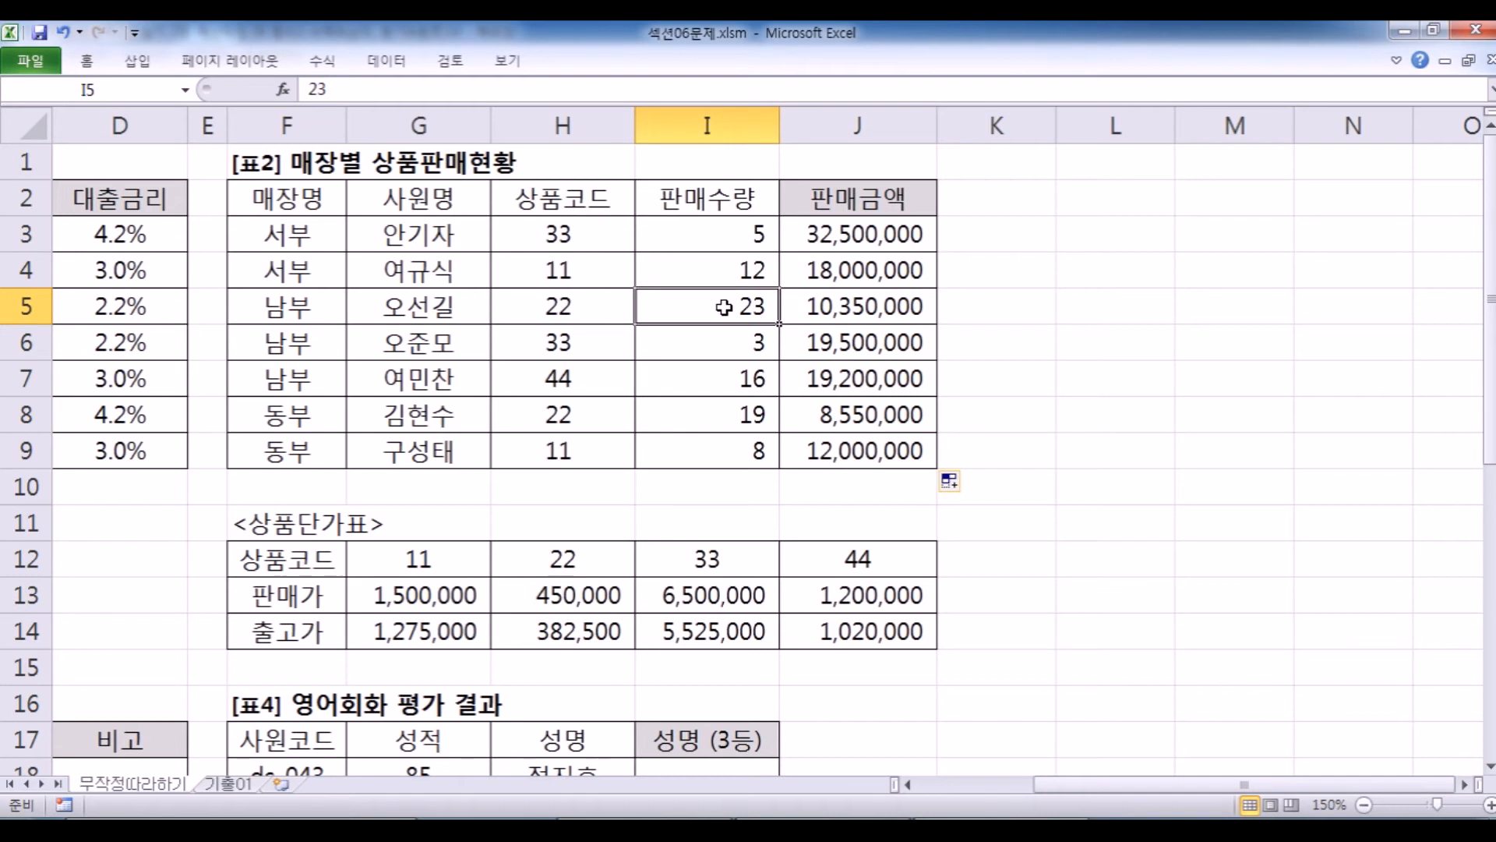
{"action": "left_click", "coordinate": [866, 300]}
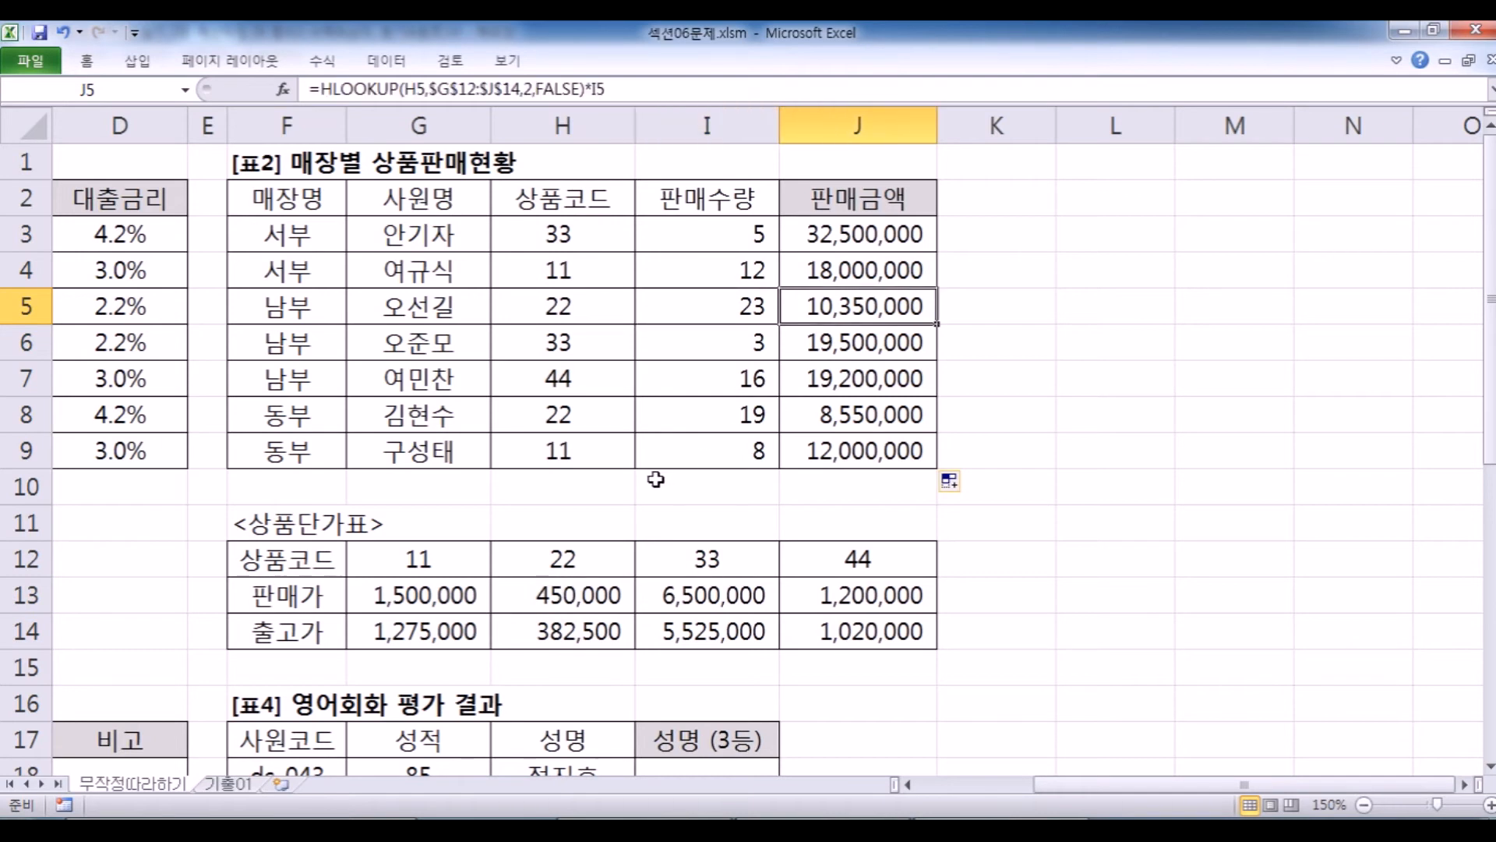
Review J3's formula and examine the 상품코드 values along the first row of the table array G12:J14.
{"action": "left_click", "coordinate": [902, 232]}
{"action": "key", "text": "F2"}
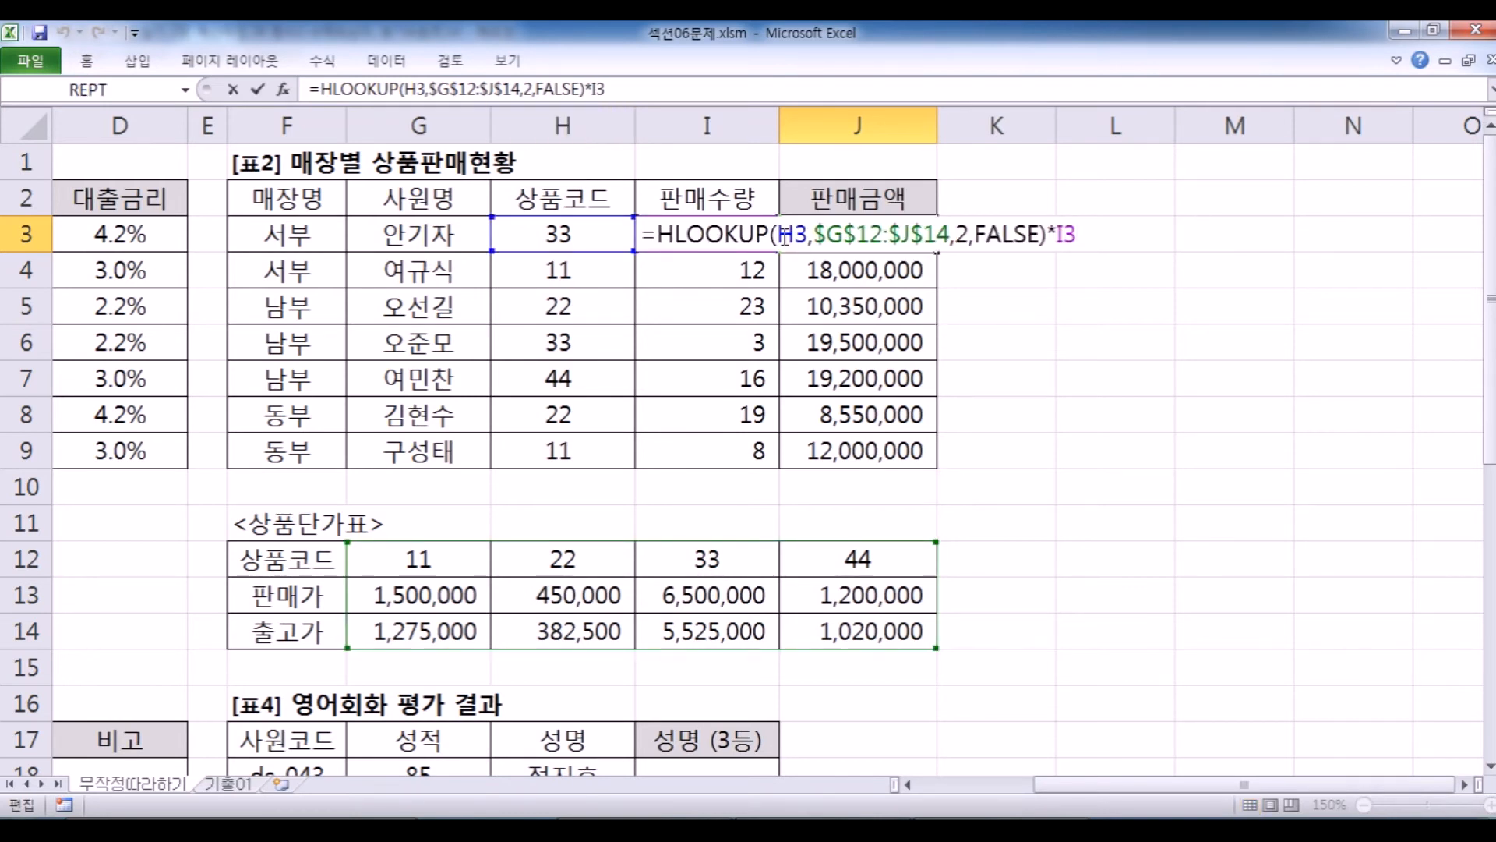
{"action": "left_click_drag", "start_coordinate": [347, 580], "coordinate": [872, 630]}
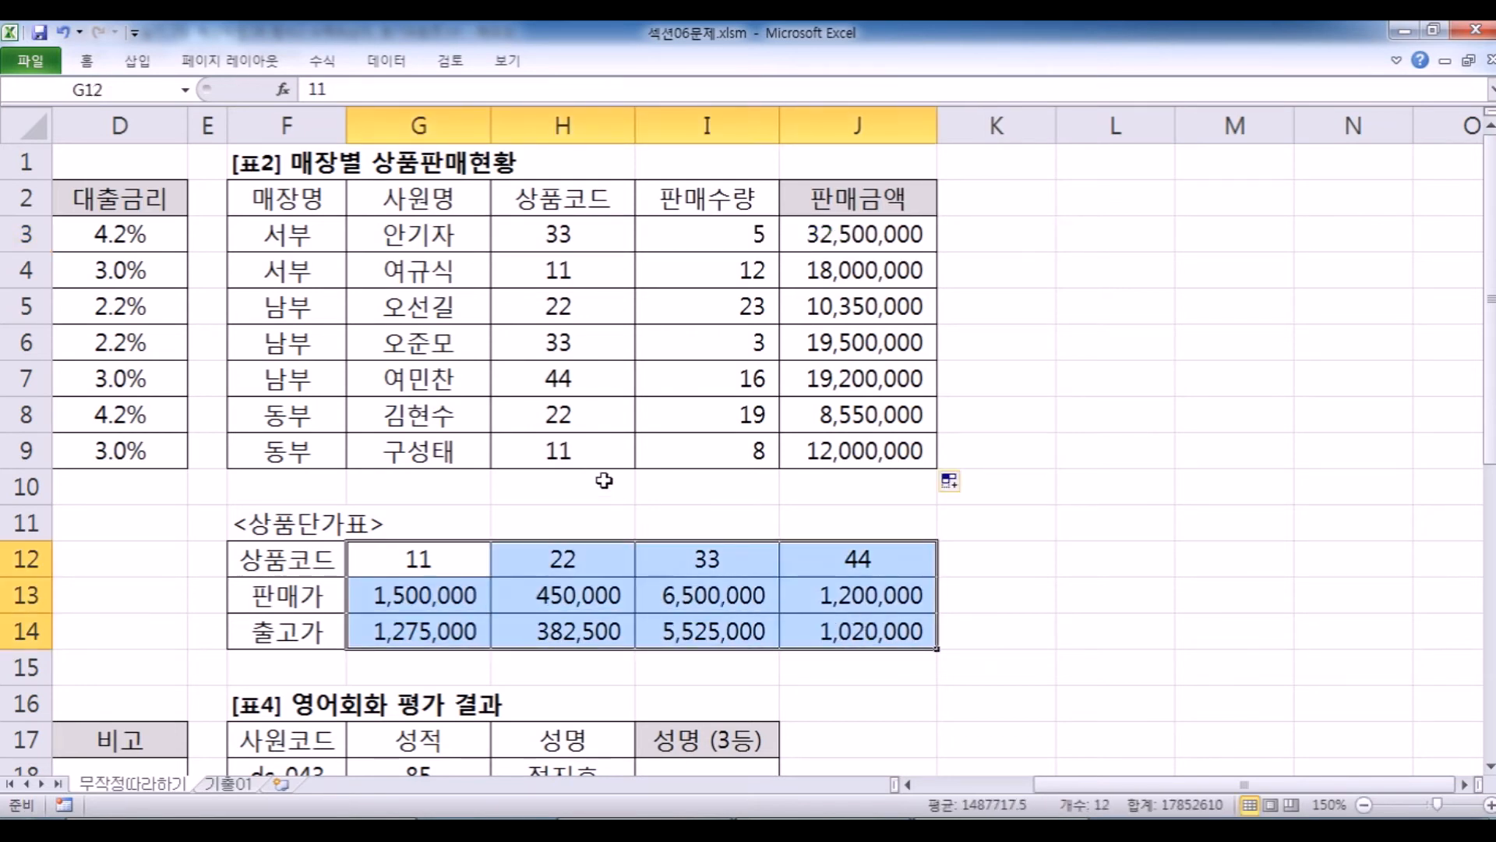
{"action": "key", "text": "Tab"}
{"action": "key", "text": "Tab"}
{"action": "key", "text": "Tab"}
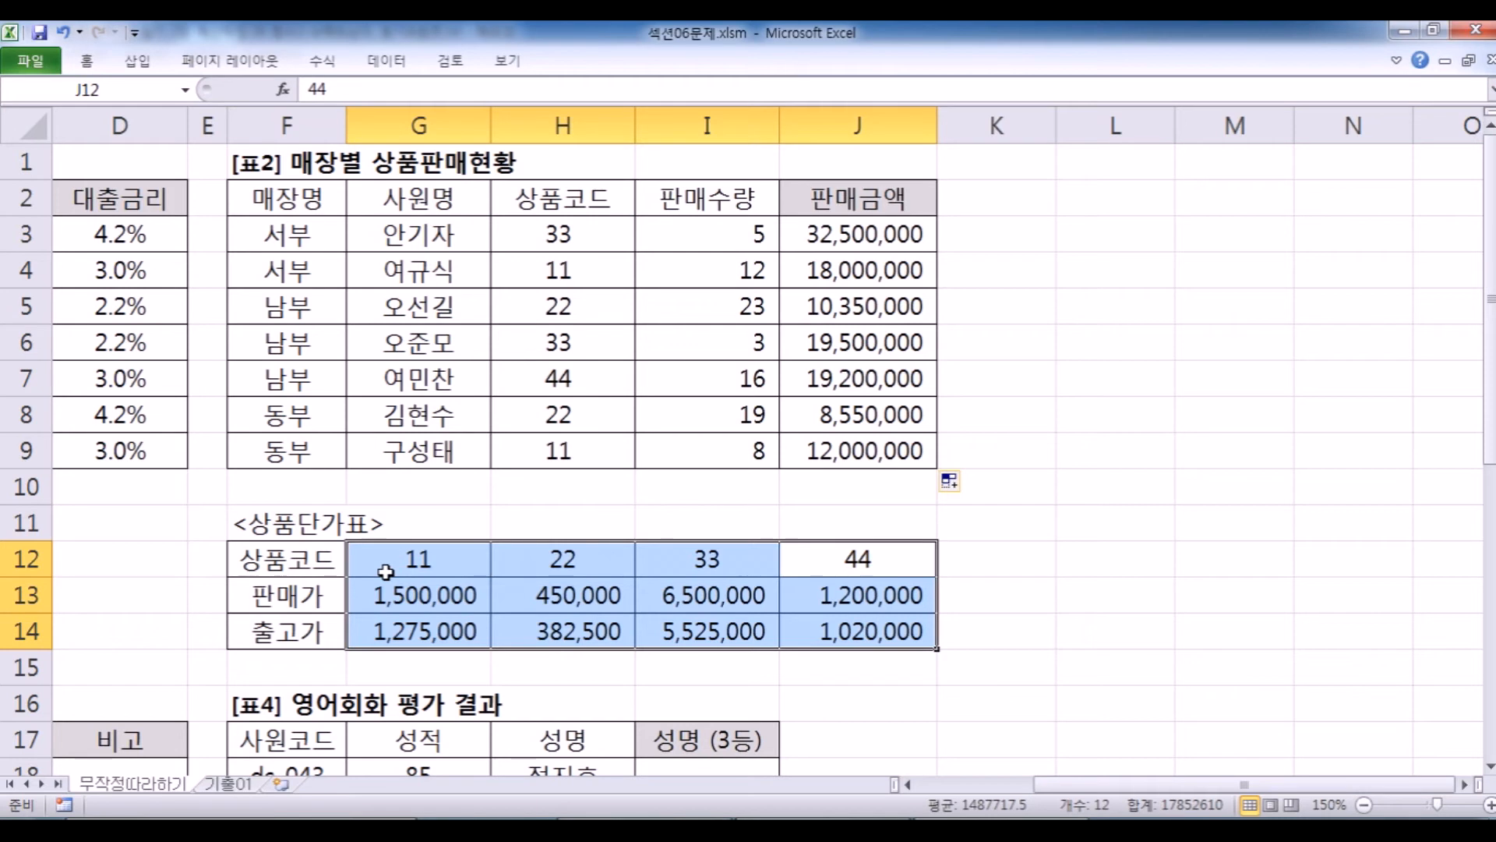
{"action": "key", "text": "shift+Tab"}
{"action": "key", "text": "shift+Tab"}
{"action": "key", "text": "shift+Tab"}
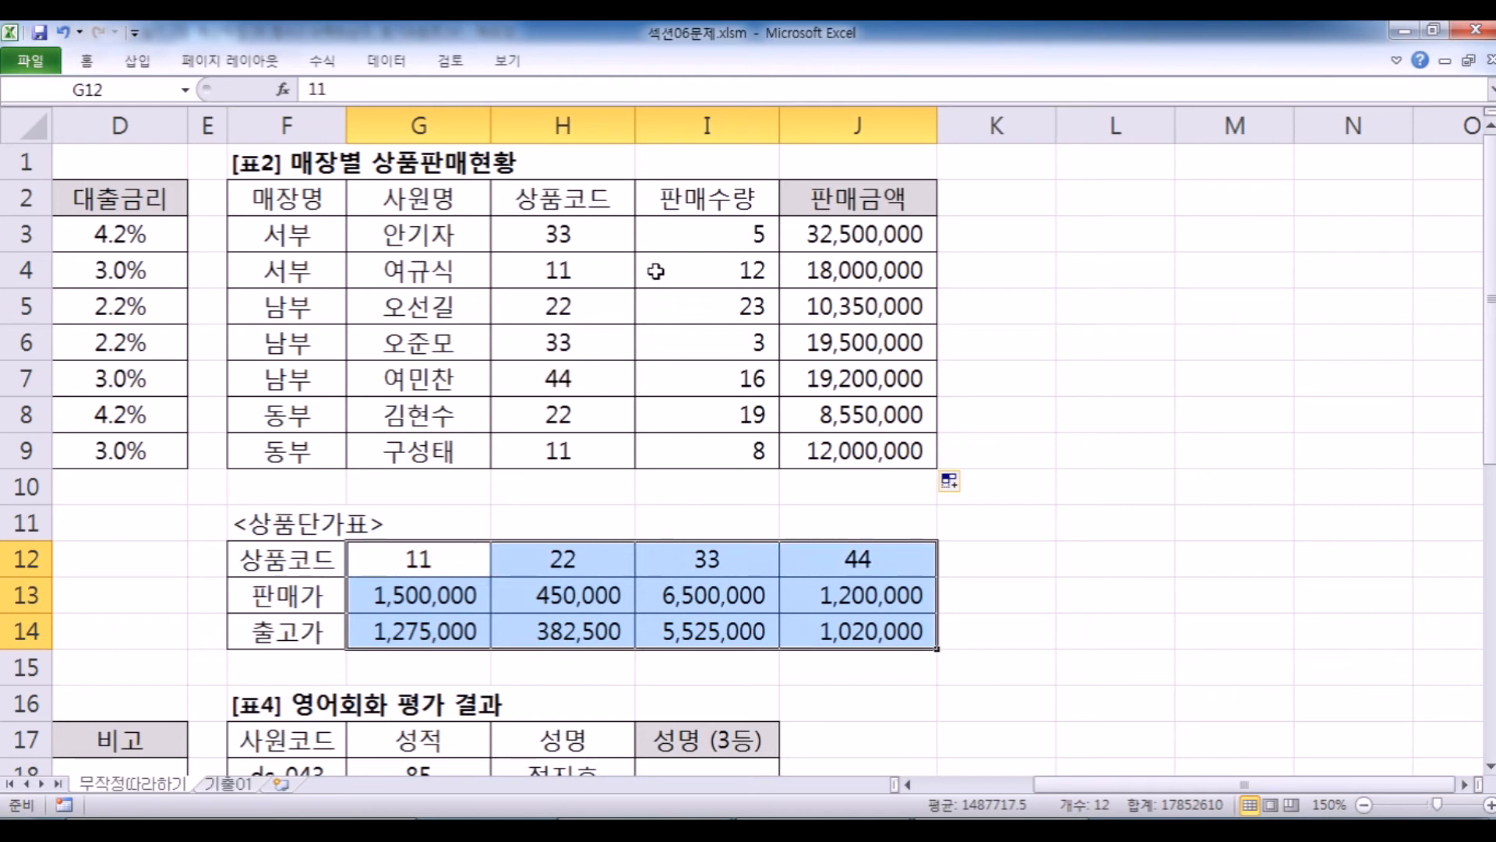
Compare the 상품코드 values in H3:H9 with the first row of the lookup range G12:J14.
{"action": "left_click_drag", "start_coordinate": [612, 232], "coordinate": [595, 441]}
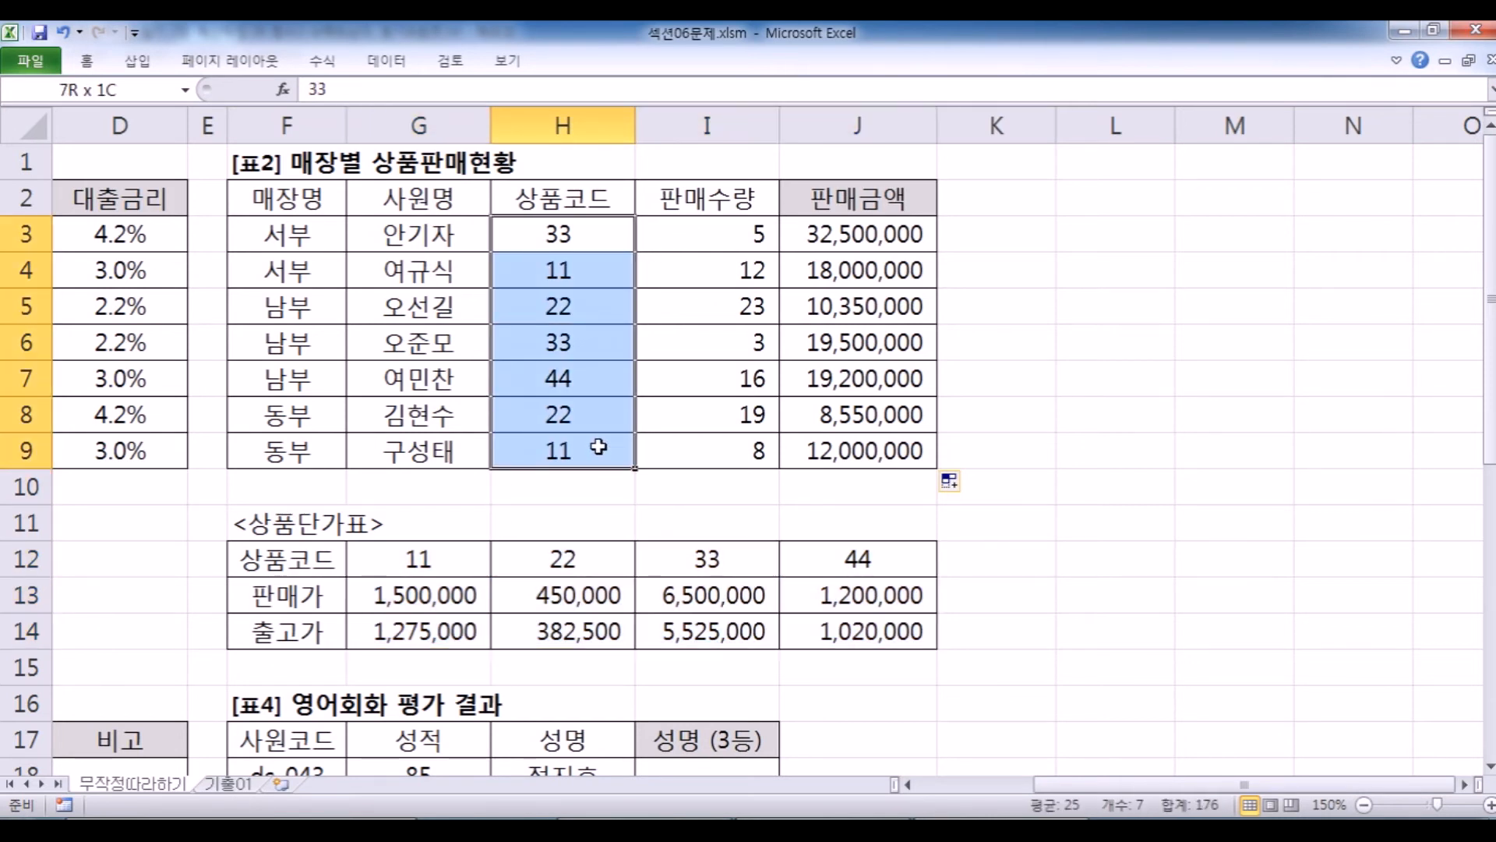
{"action": "left_click_drag", "start_coordinate": [431, 566], "coordinate": [813, 636]}
{"action": "key", "text": "Tab"}
{"action": "key", "text": "Tab"}
{"action": "key", "text": "Tab"}
{"action": "key", "text": "shift+Tab"}
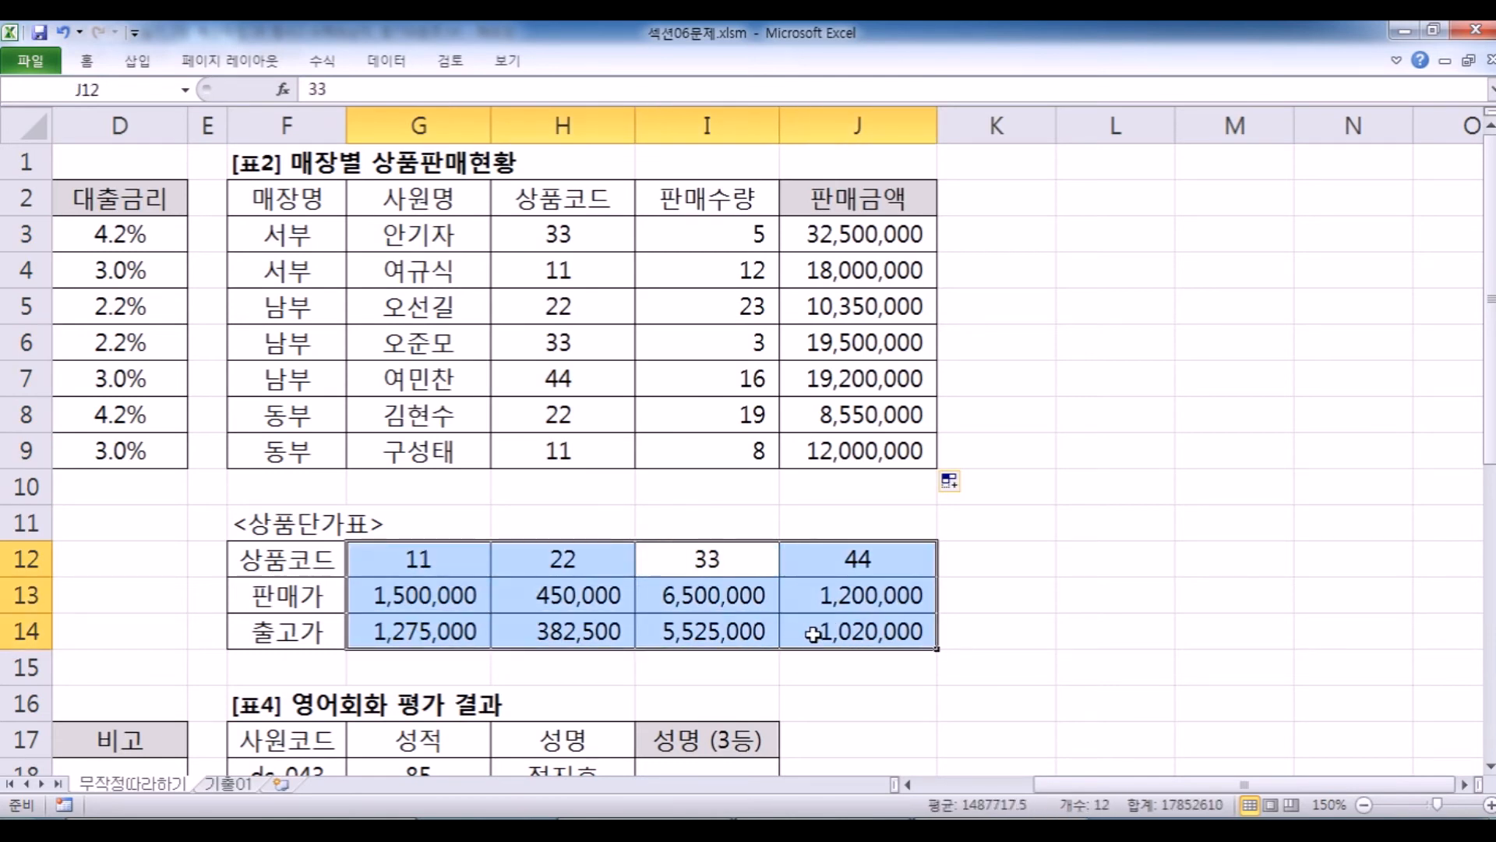
{"action": "key", "text": "shift+Tab"}
{"action": "key", "text": "shift+Tab"}
{"action": "left_click_drag", "start_coordinate": [601, 251], "coordinate": [586, 452]}
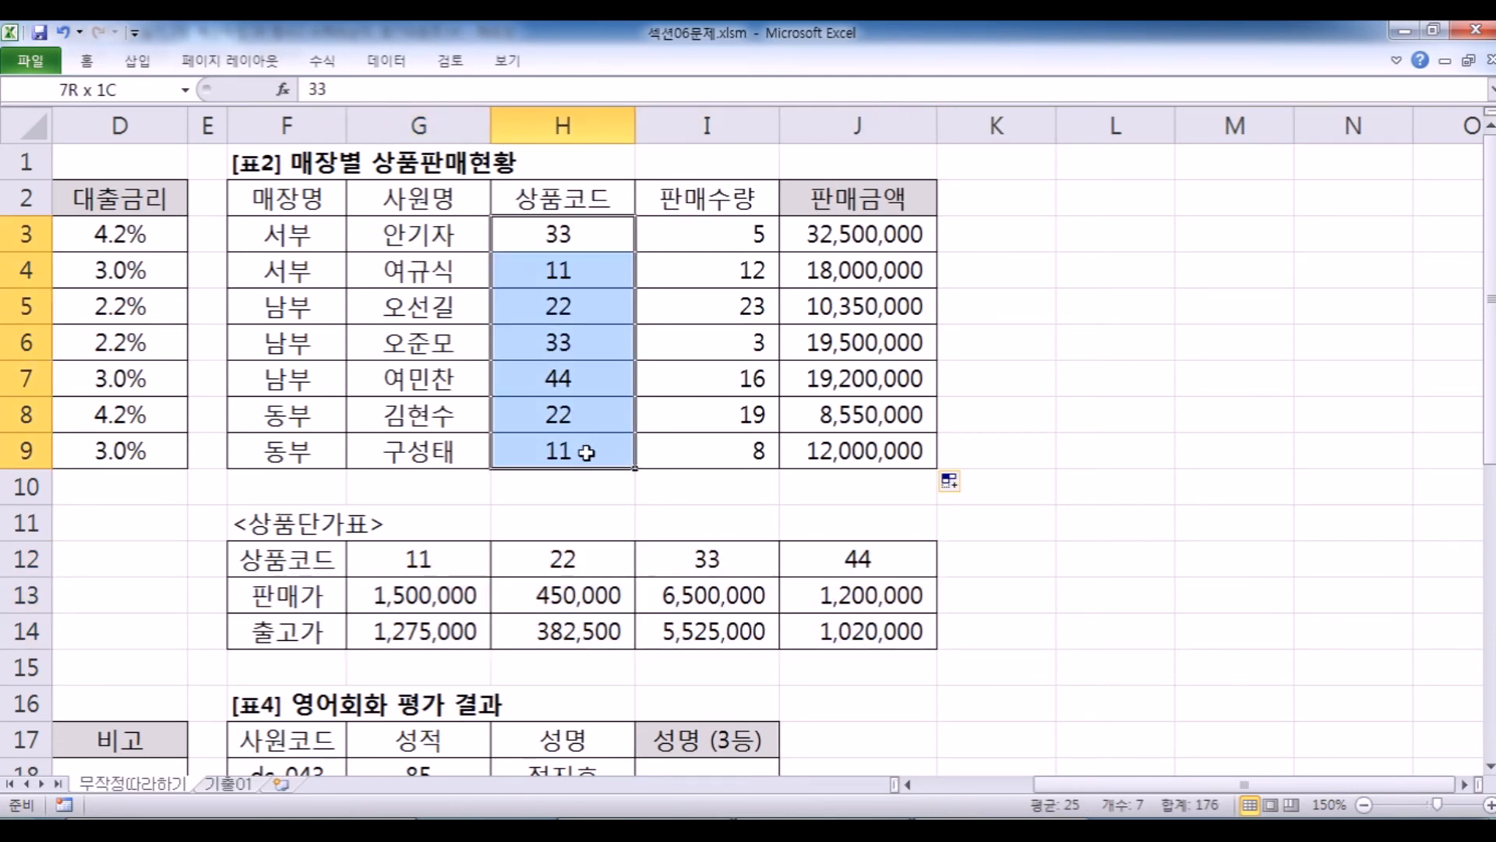
Review the lookup value H3 and the table array $G$12:$J$14 in J3's HLOOKUP formula.
{"action": "left_click", "coordinate": [589, 238]}
{"action": "left_click", "coordinate": [811, 231]}
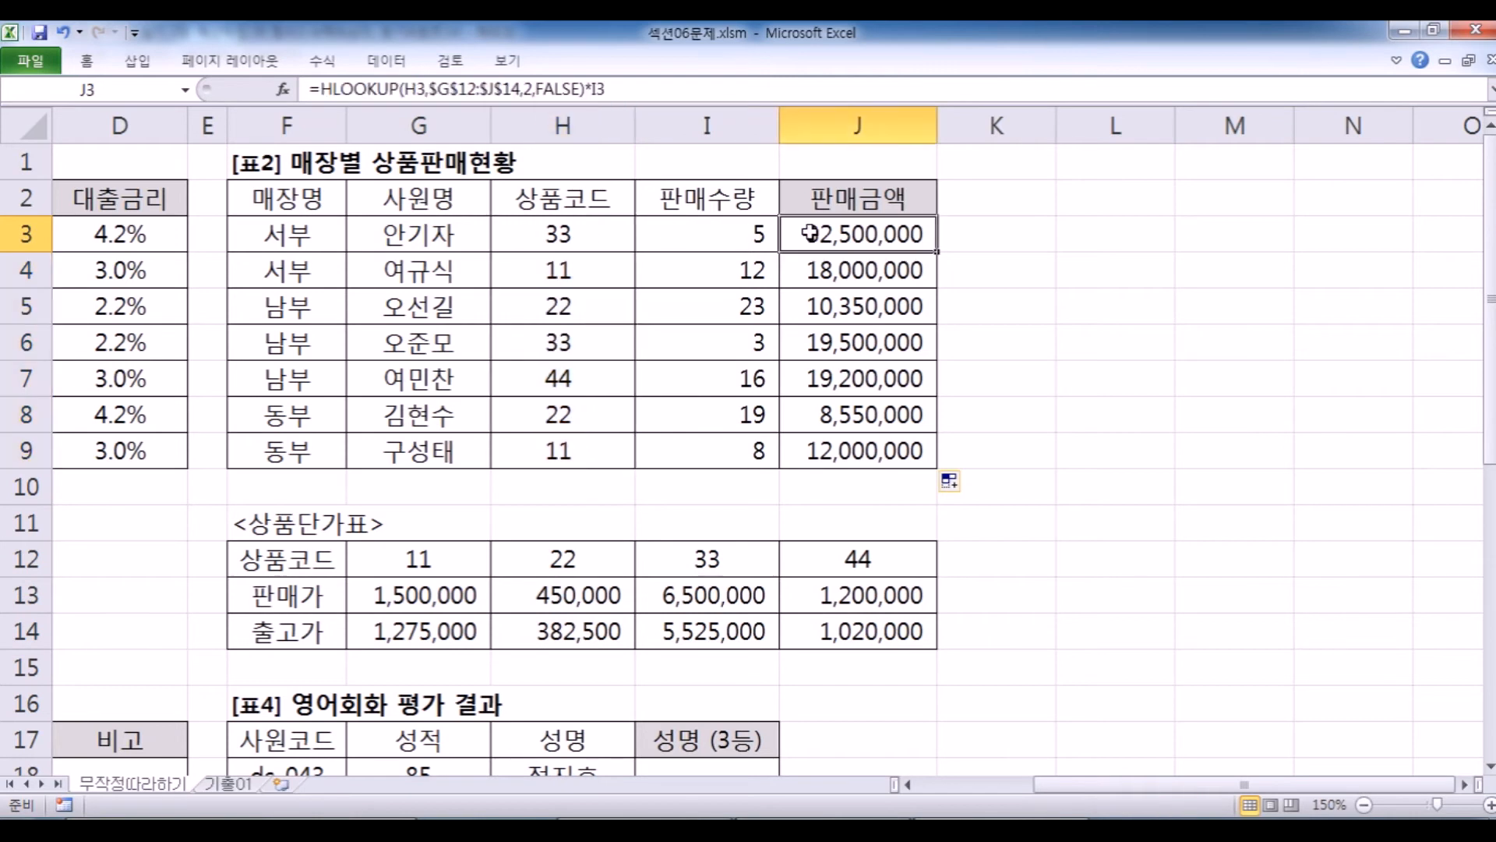
{"action": "key", "text": "F2"}
{"action": "left_click_drag", "start_coordinate": [779, 233], "coordinate": [809, 235]}
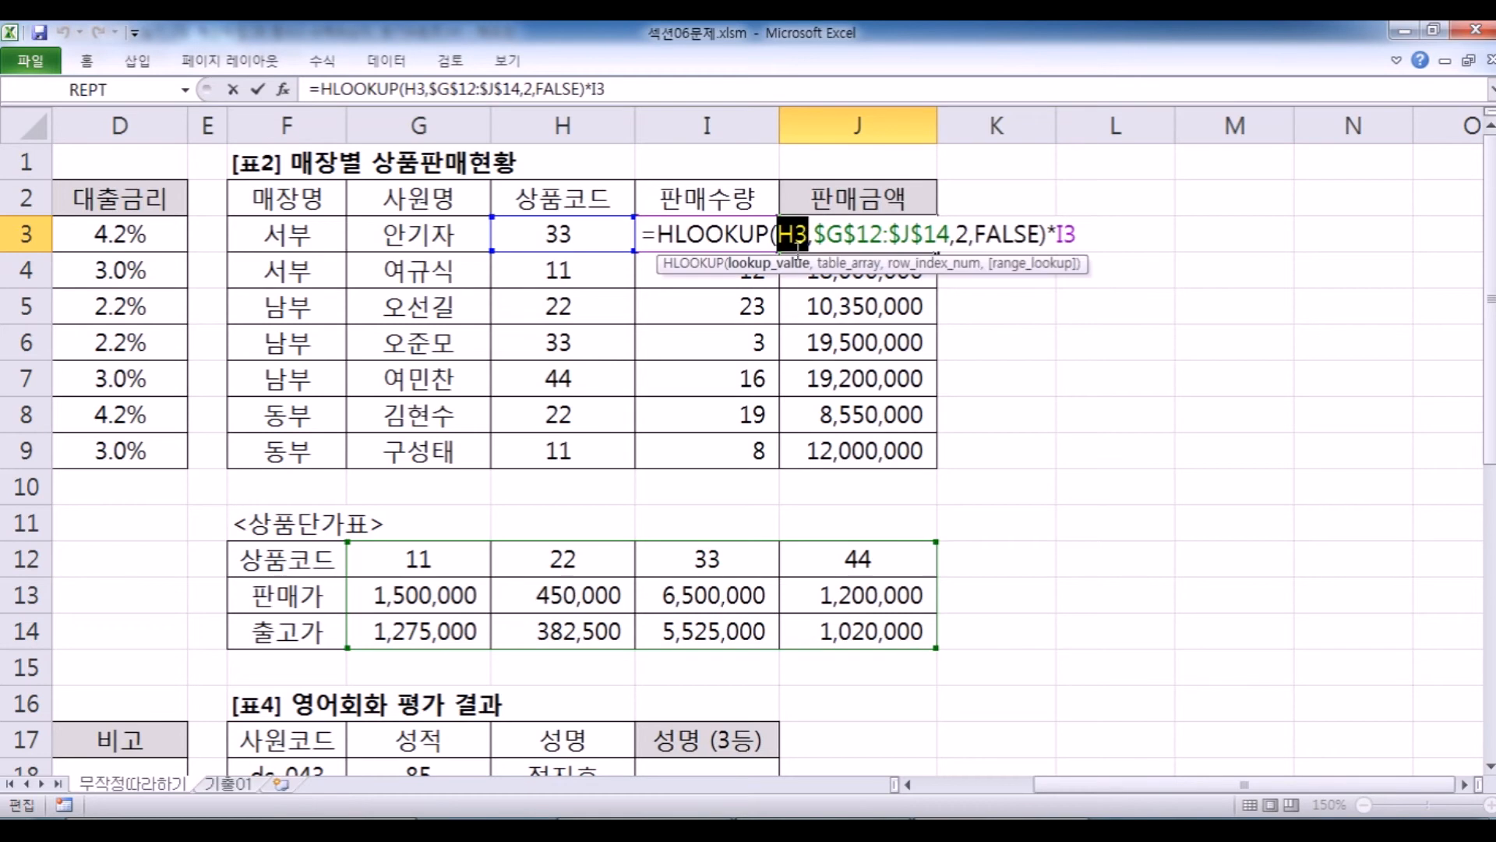
{"action": "left_click", "coordinate": [555, 228]}
{"action": "left_click_drag", "start_coordinate": [815, 234], "coordinate": [949, 238]}
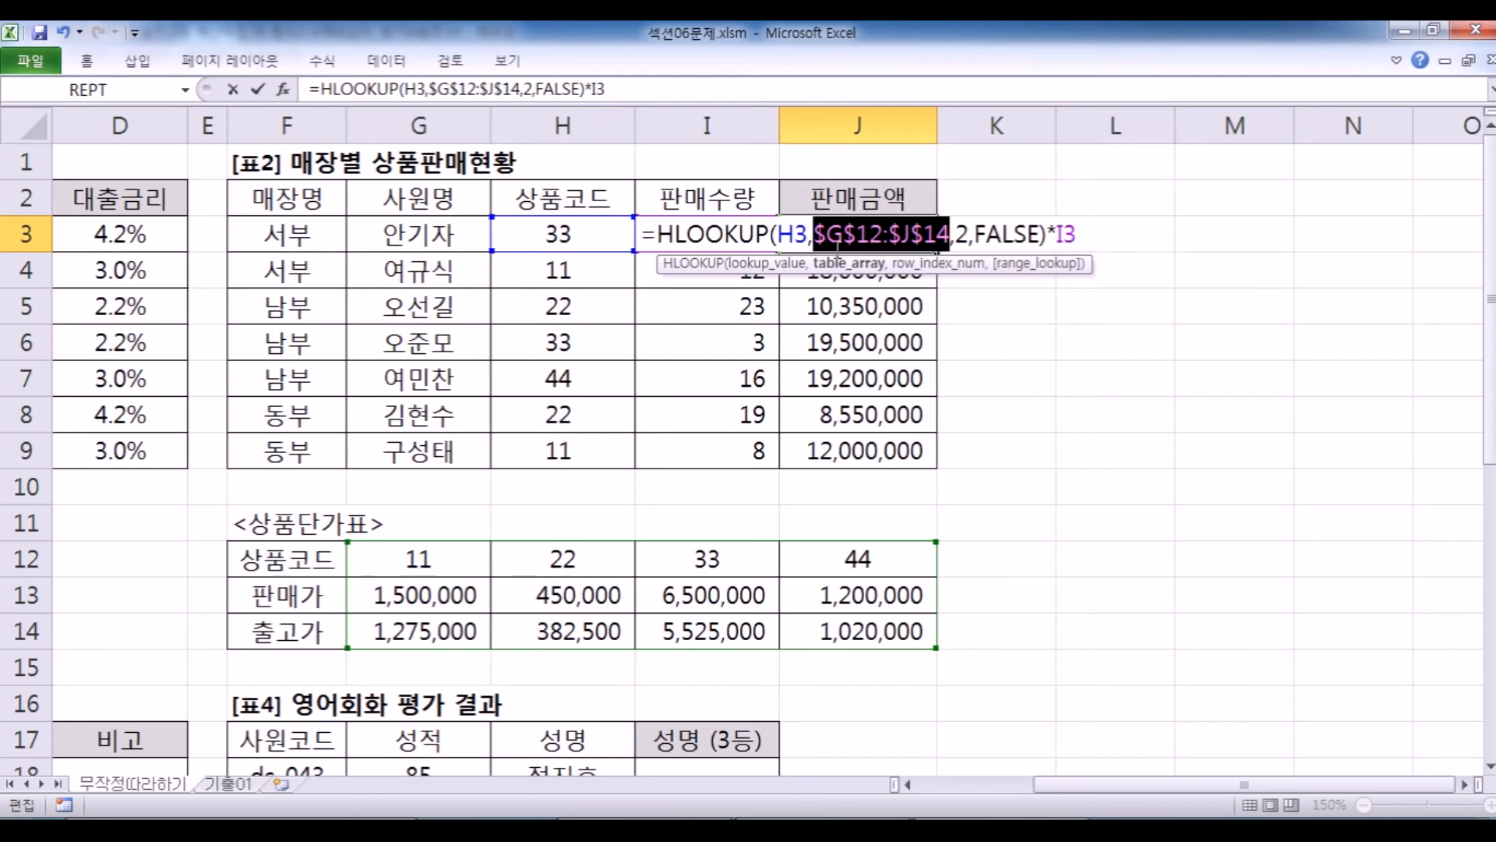
{"action": "key", "text": "ctrl+Return"}
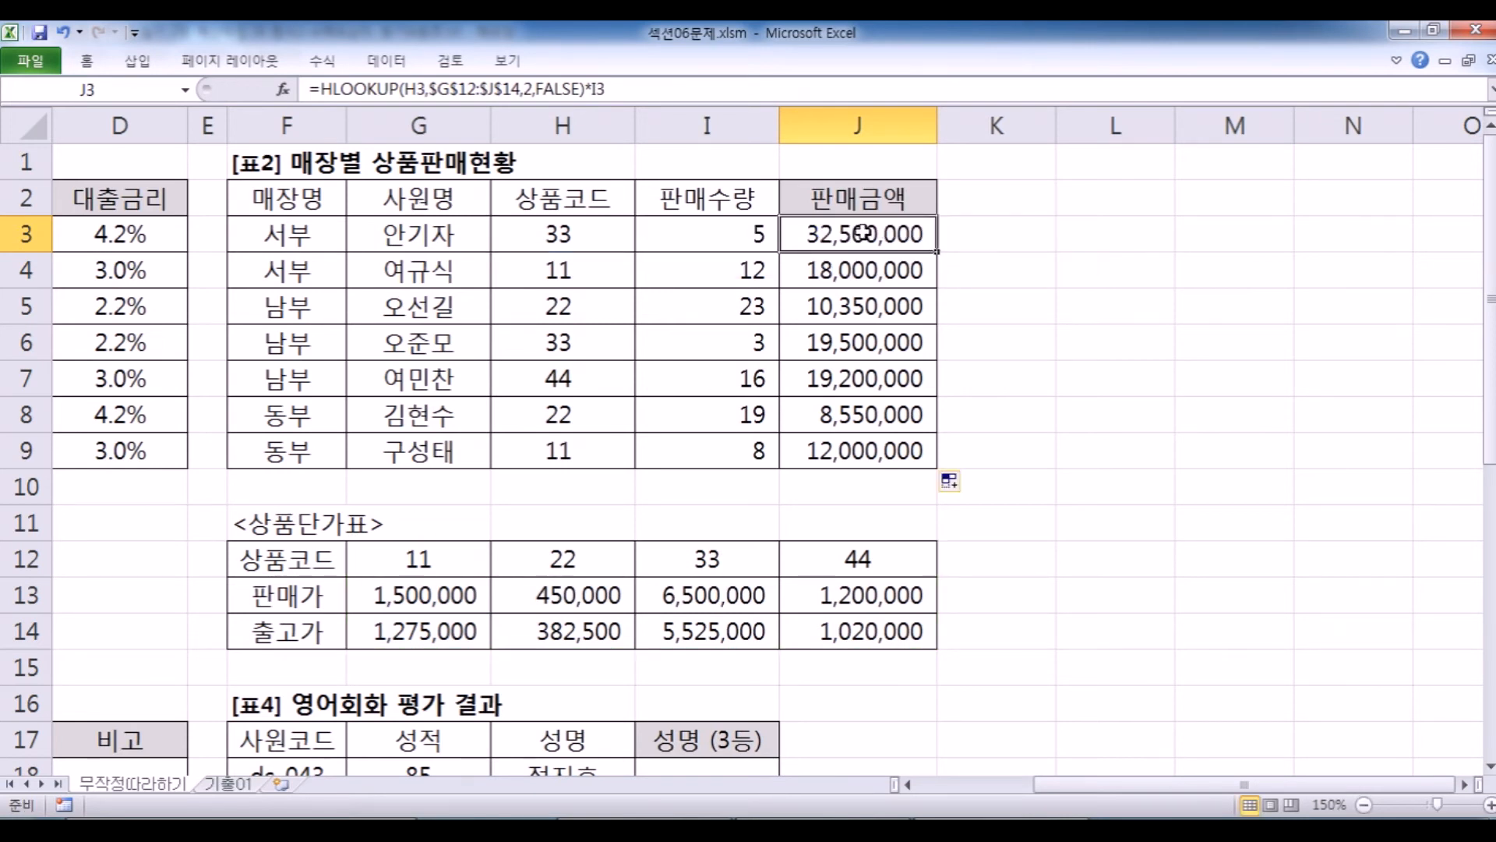
Compare the lookup codes in H3 and H4 with 상품단가표, selecting its data with and without the 상품코드 row.
{"action": "left_click", "coordinate": [558, 232]}
{"action": "left_click_drag", "start_coordinate": [442, 565], "coordinate": [823, 639]}
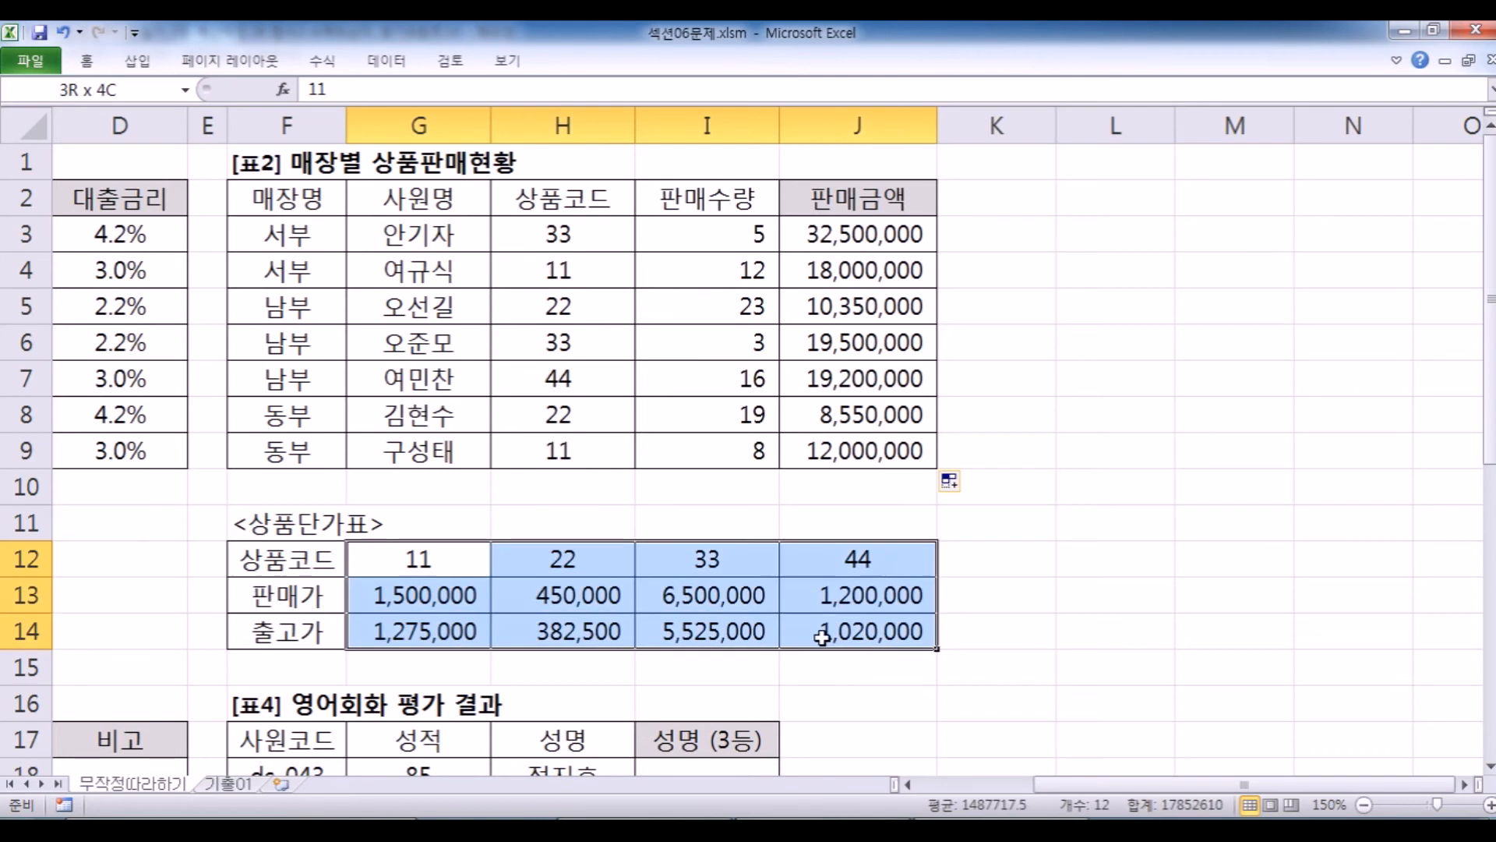
{"action": "left_click", "coordinate": [559, 265]}
{"action": "left_click_drag", "start_coordinate": [417, 594], "coordinate": [845, 657]}
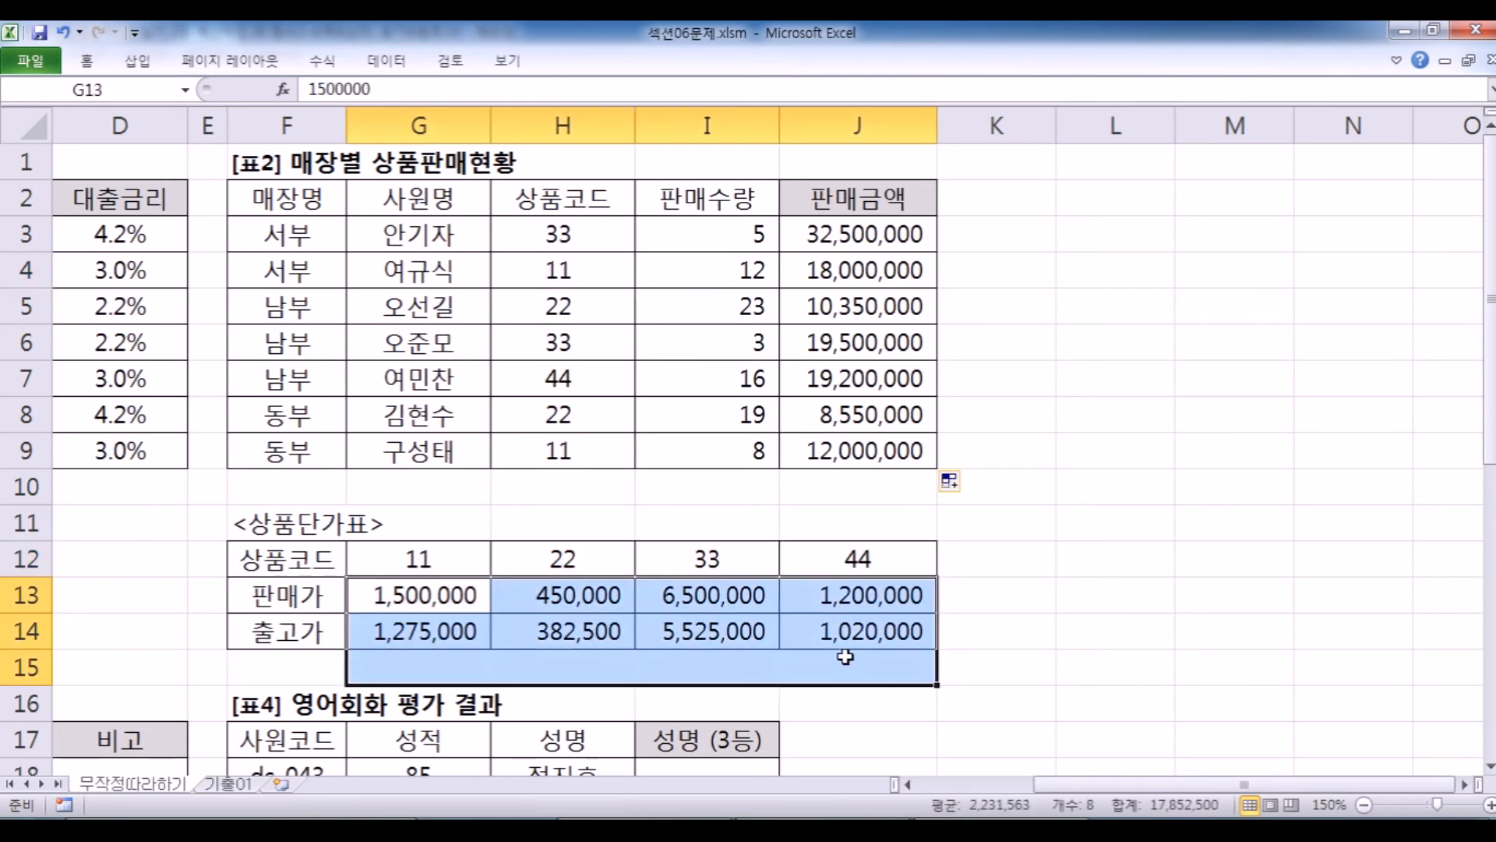
{"action": "left_click_drag", "start_coordinate": [425, 559], "coordinate": [811, 635]}
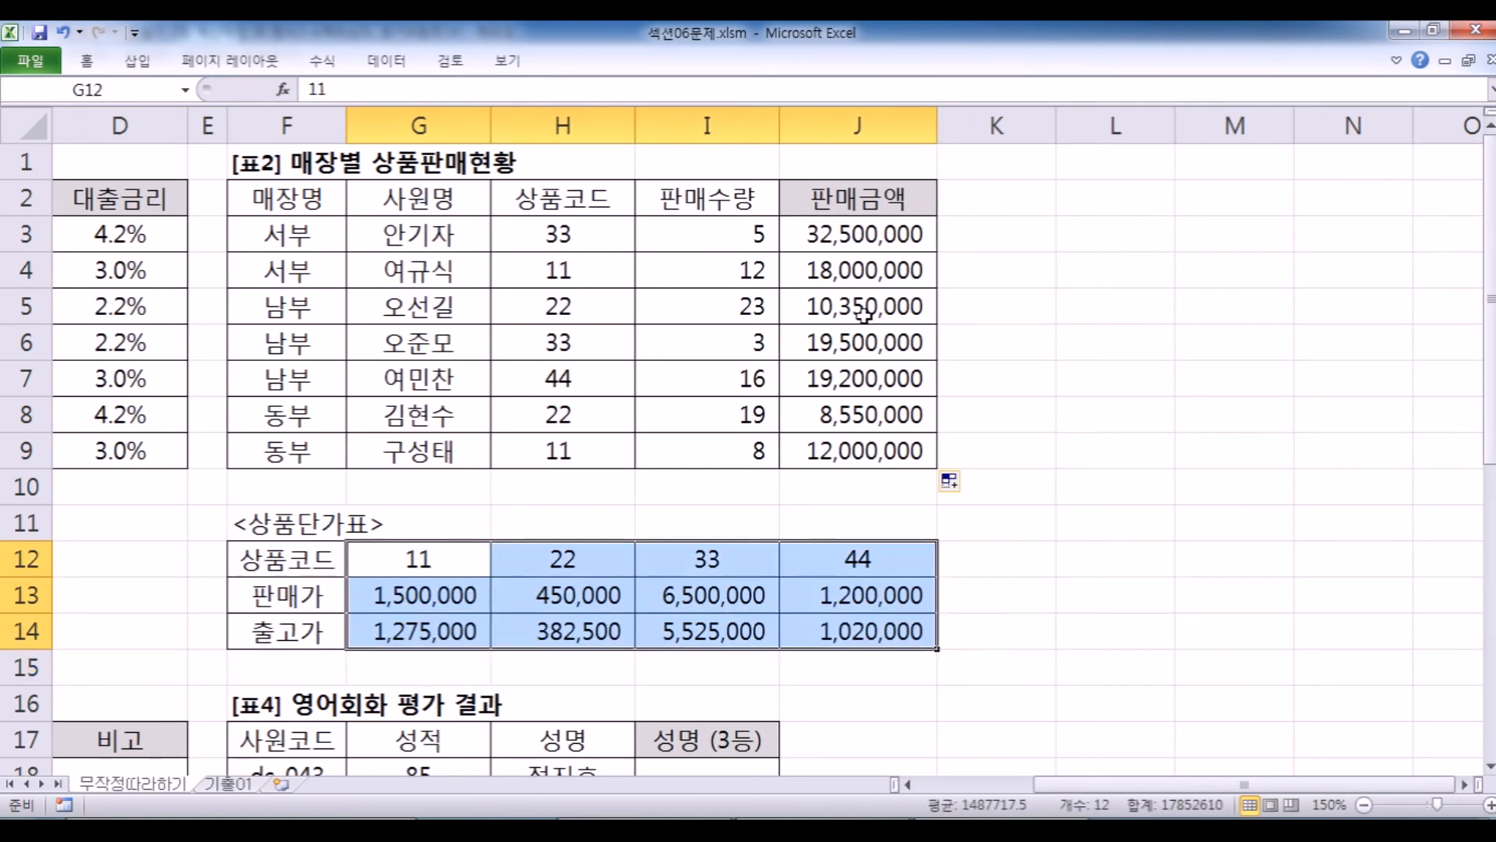
Review the table array and row index arguments of J3's HLOOKUP formula, leaving them as entered.
{"action": "double_click", "coordinate": [873, 234]}
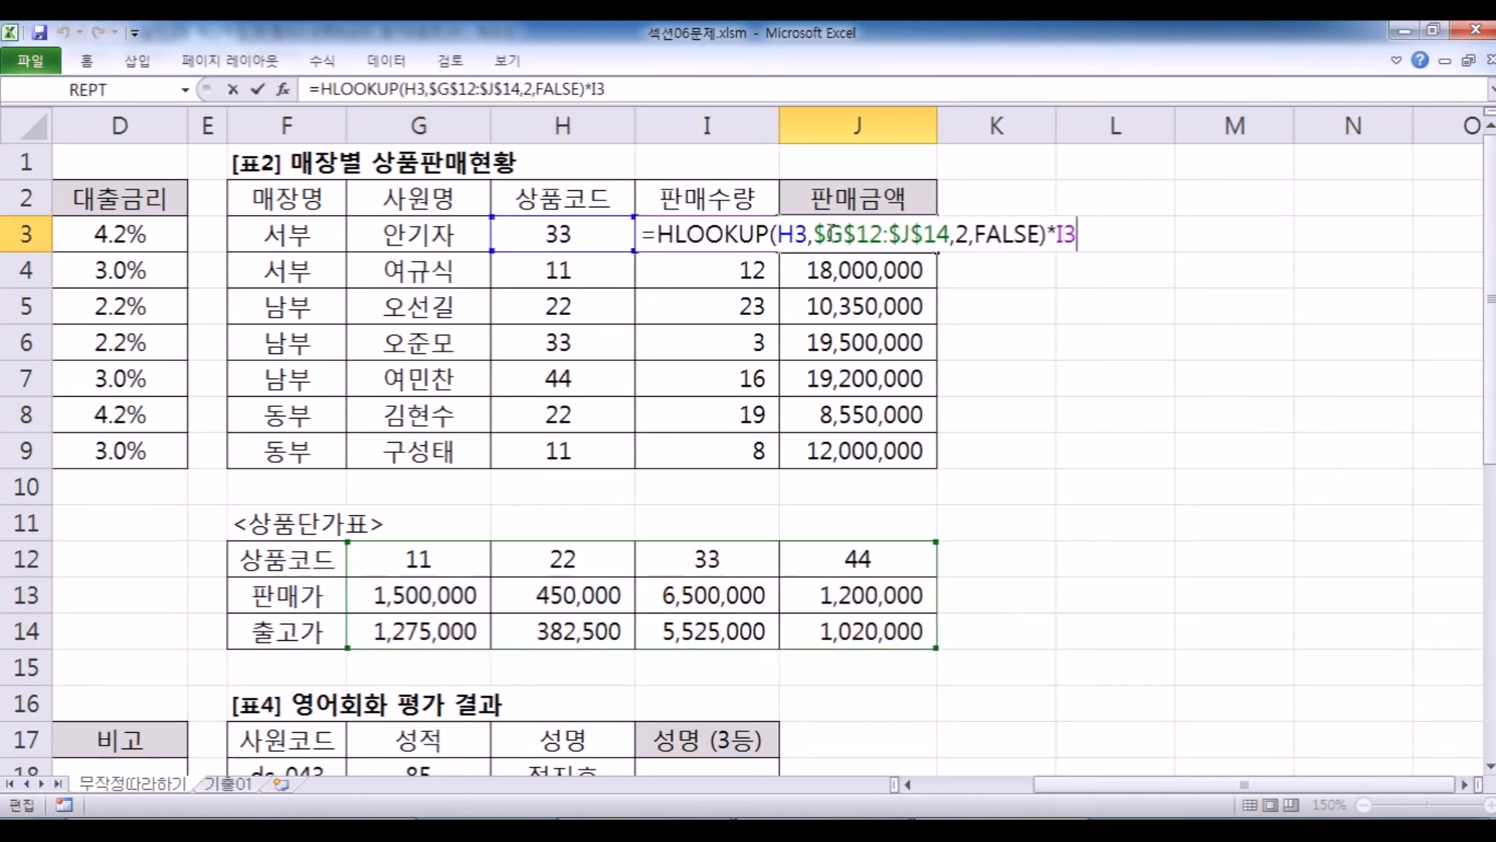
{"action": "left_click", "coordinate": [825, 234]}
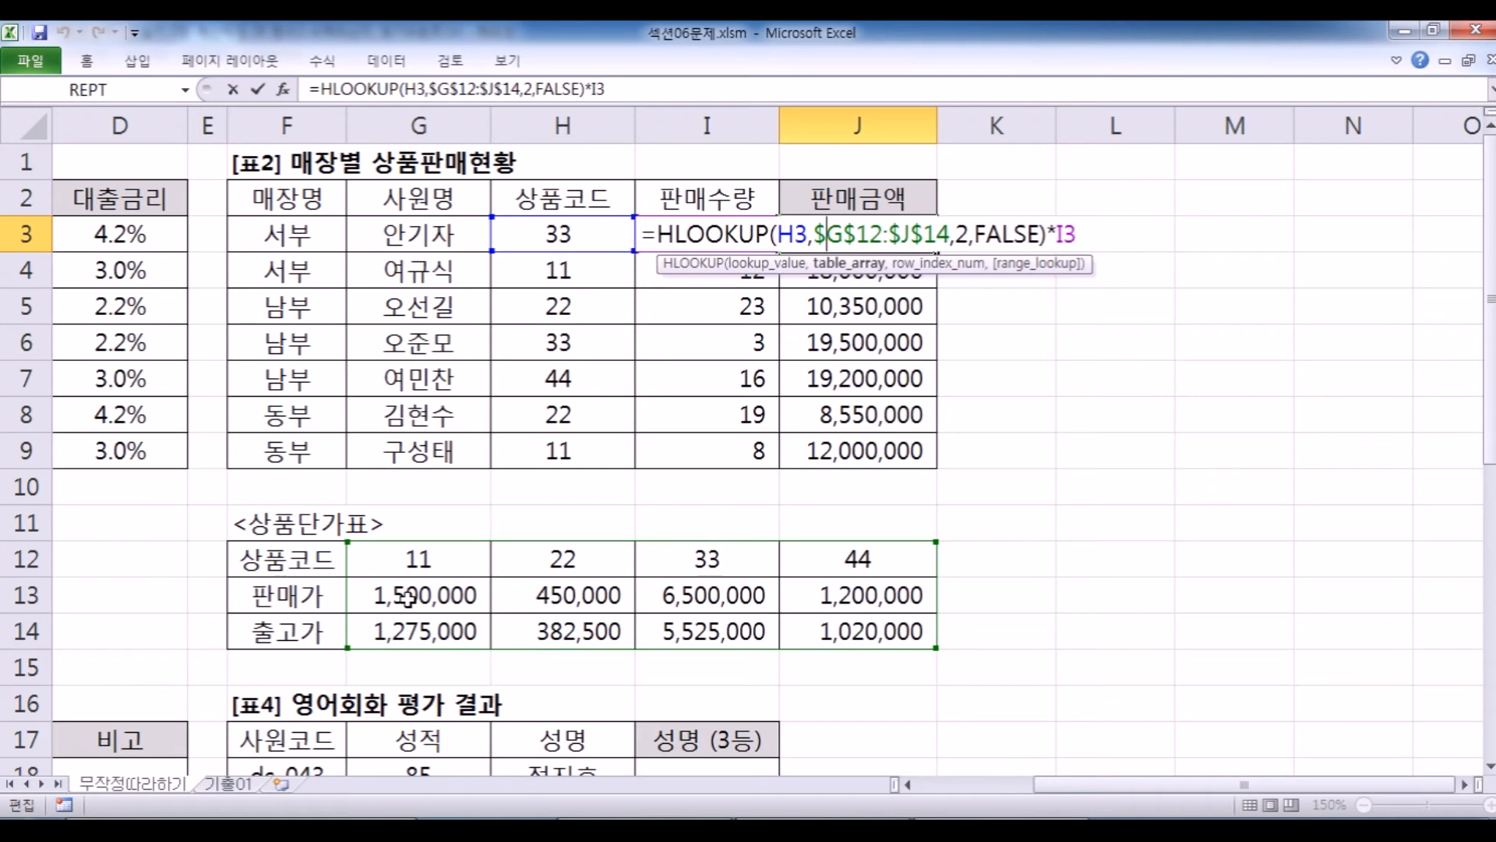
{"action": "left_click", "coordinate": [961, 233]}
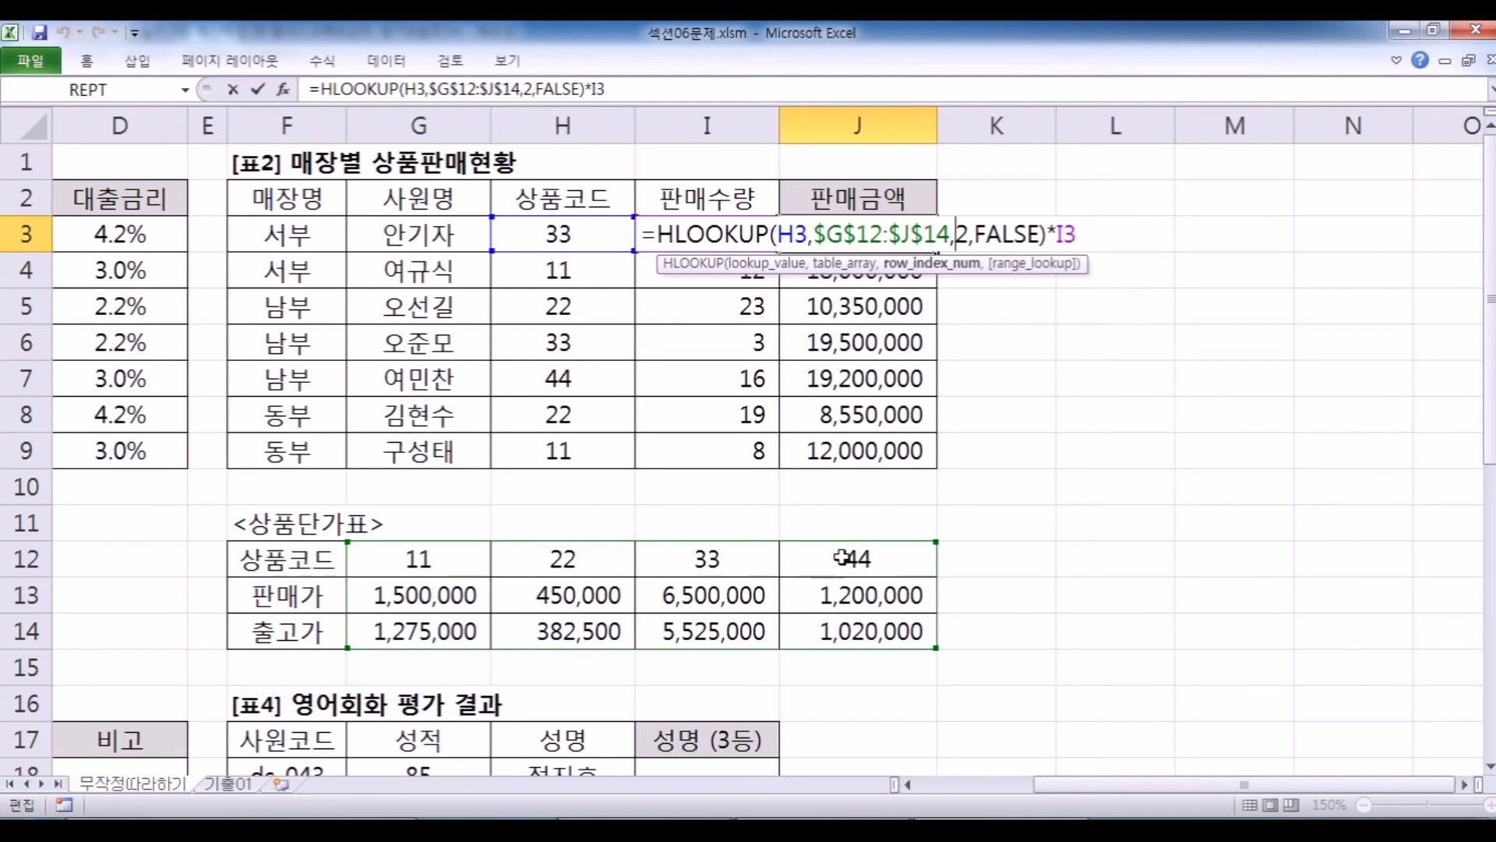
{"action": "key", "text": "Return"}
Test the exact-match lookup by setting the first record's 상품코드 in H3 to 35, and restore it to 33.
{"action": "left_click", "coordinate": [558, 234]}
{"action": "type", "text": "35"}
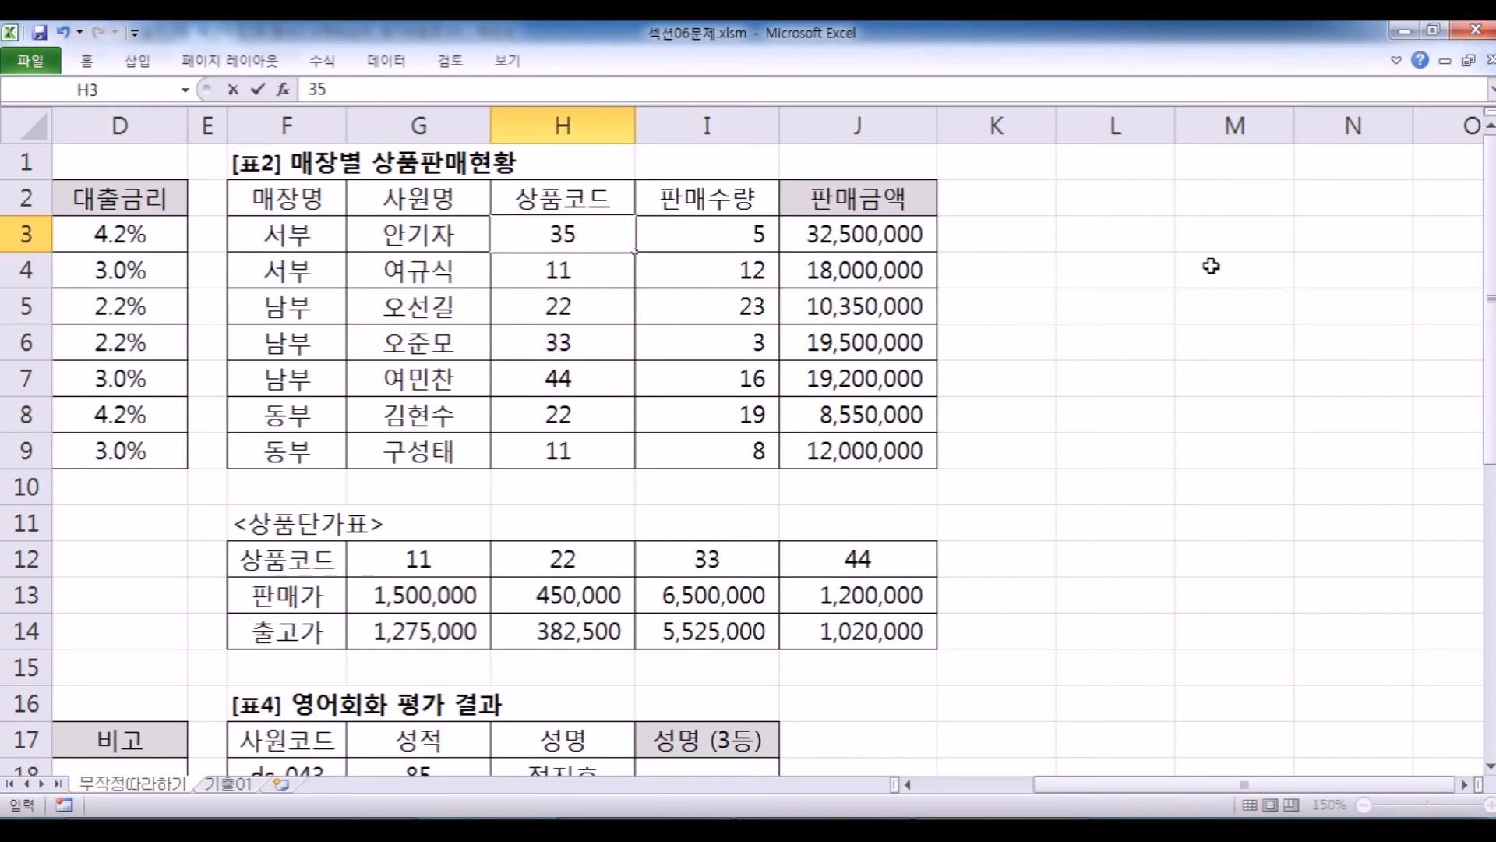
{"action": "key", "text": "Return"}
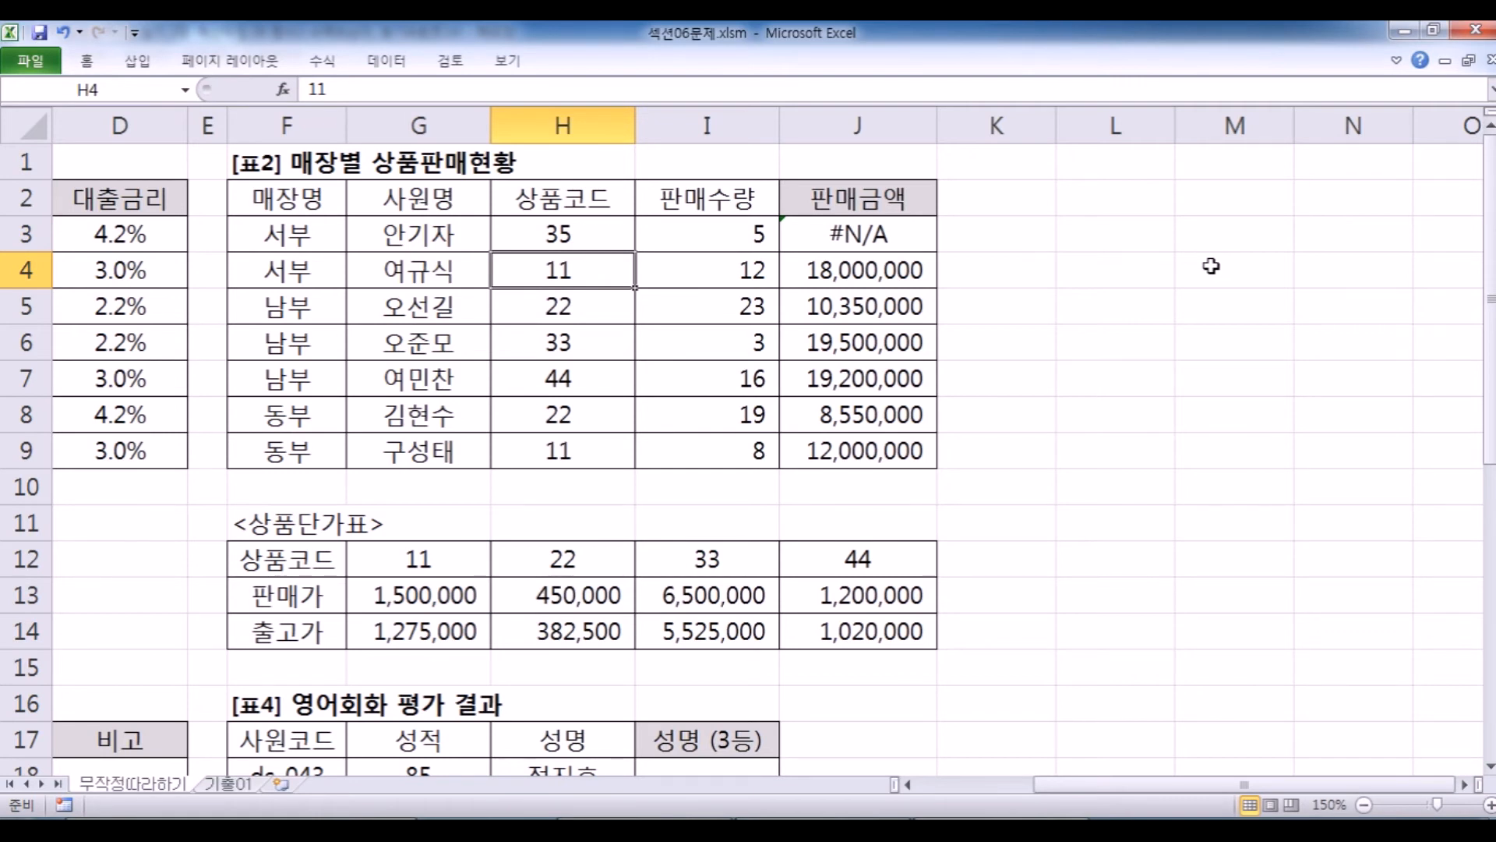
{"action": "left_click", "coordinate": [508, 235]}
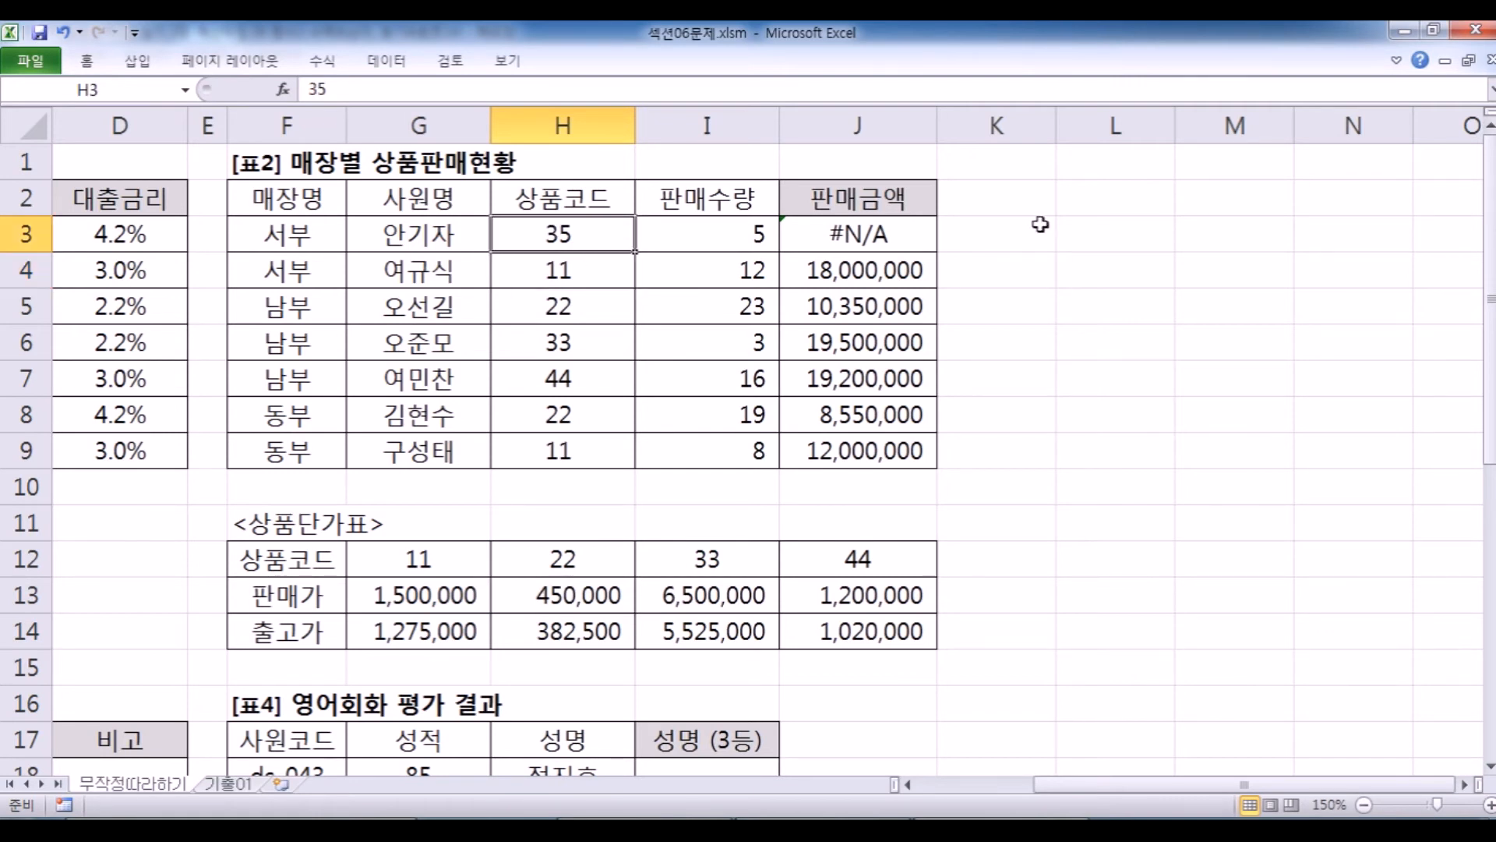
{"action": "type", "text": "33"}
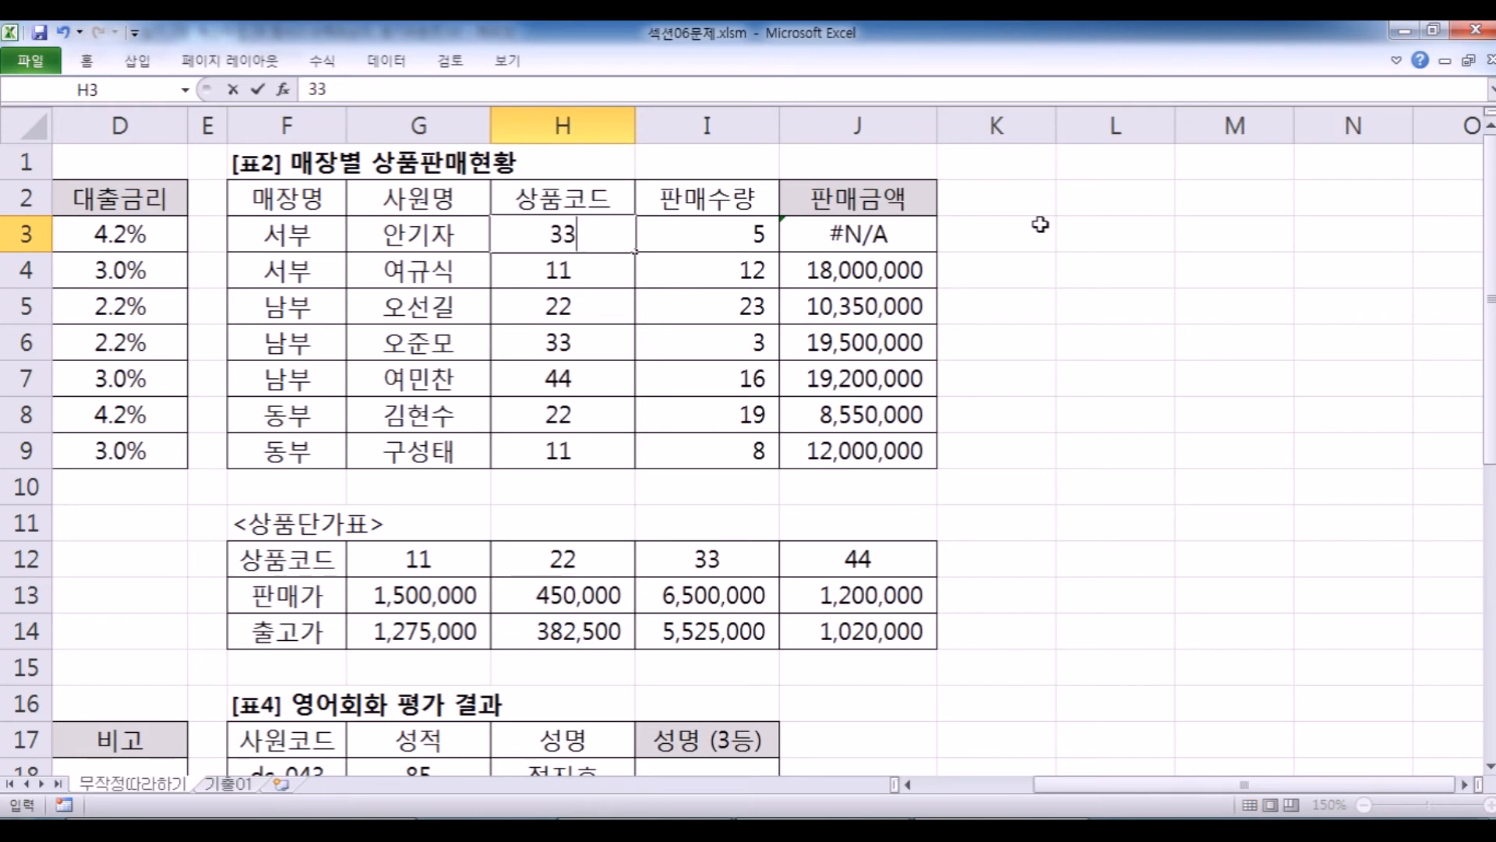
{"action": "key", "text": "Return"}
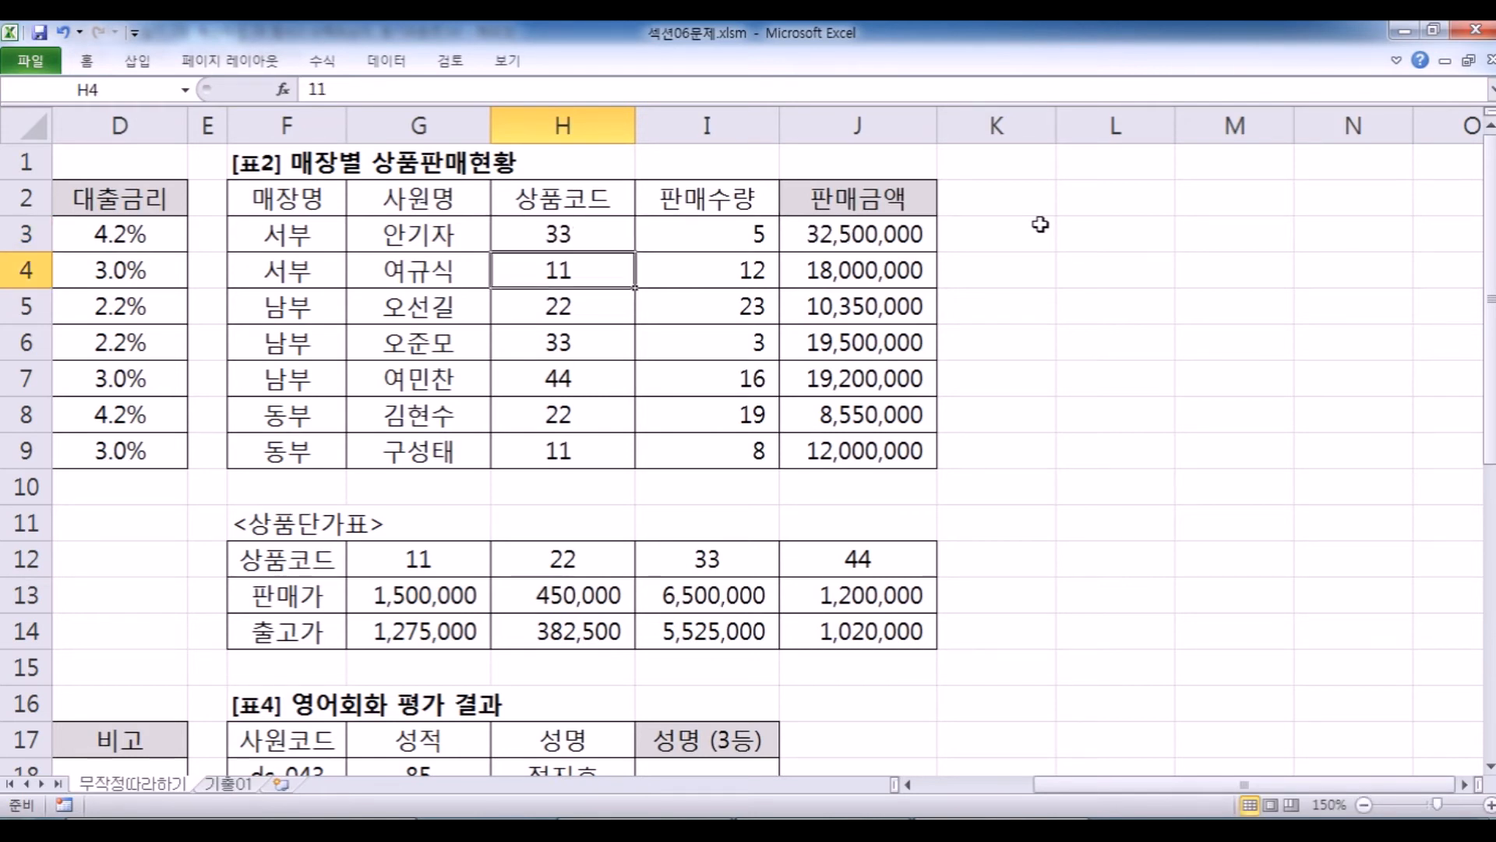
Review the range lookup argument FALSE in J3's HLOOKUP formula and close the formula without changes.
{"action": "key", "text": "Up"}
{"action": "key", "text": "Right"}
{"action": "key", "text": "Right"}
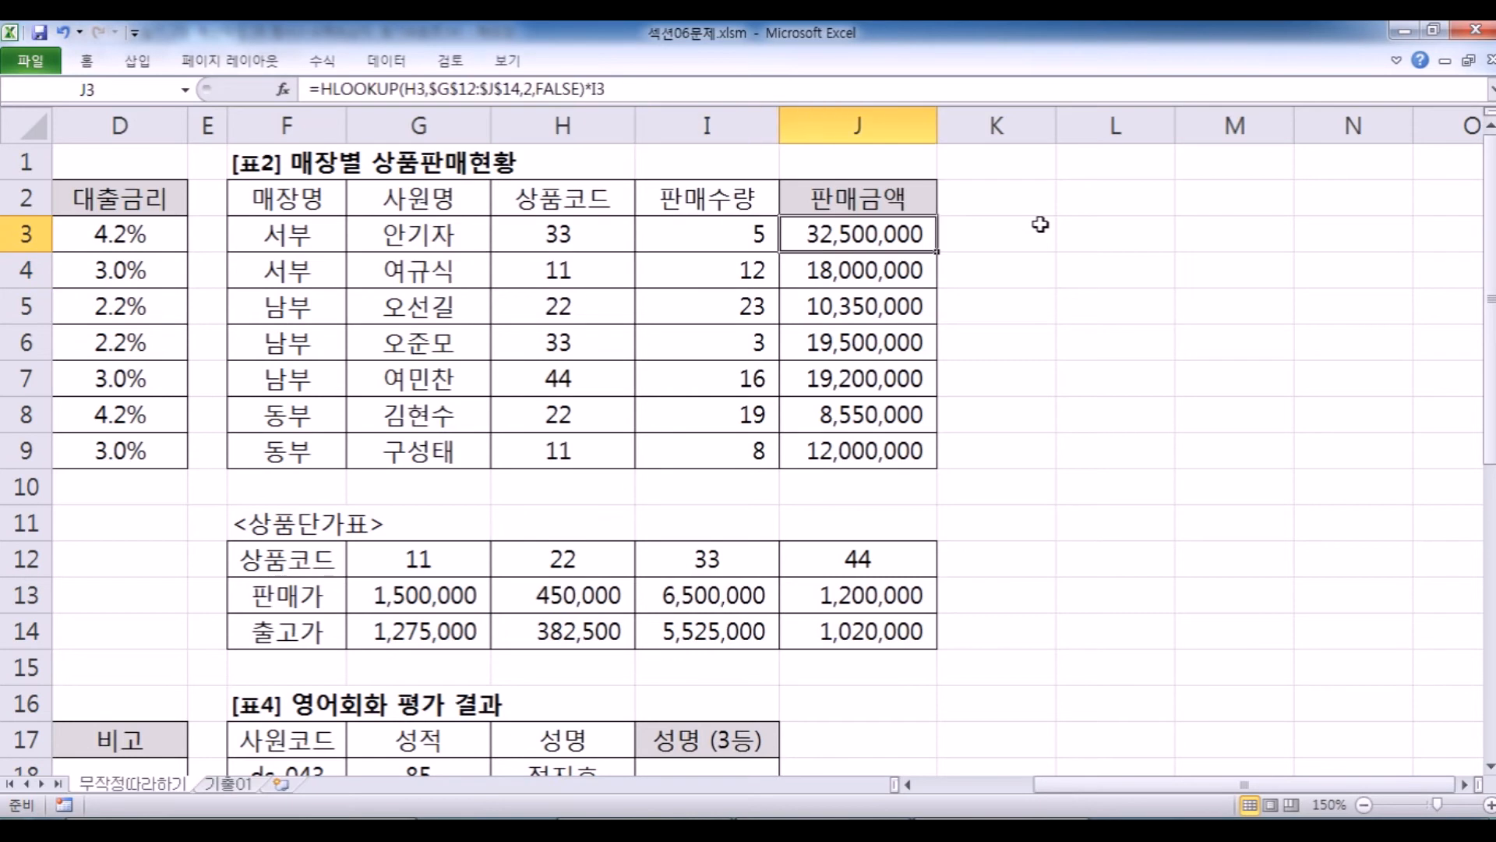
{"action": "key", "text": "F2"}
{"action": "key", "text": "Left"}
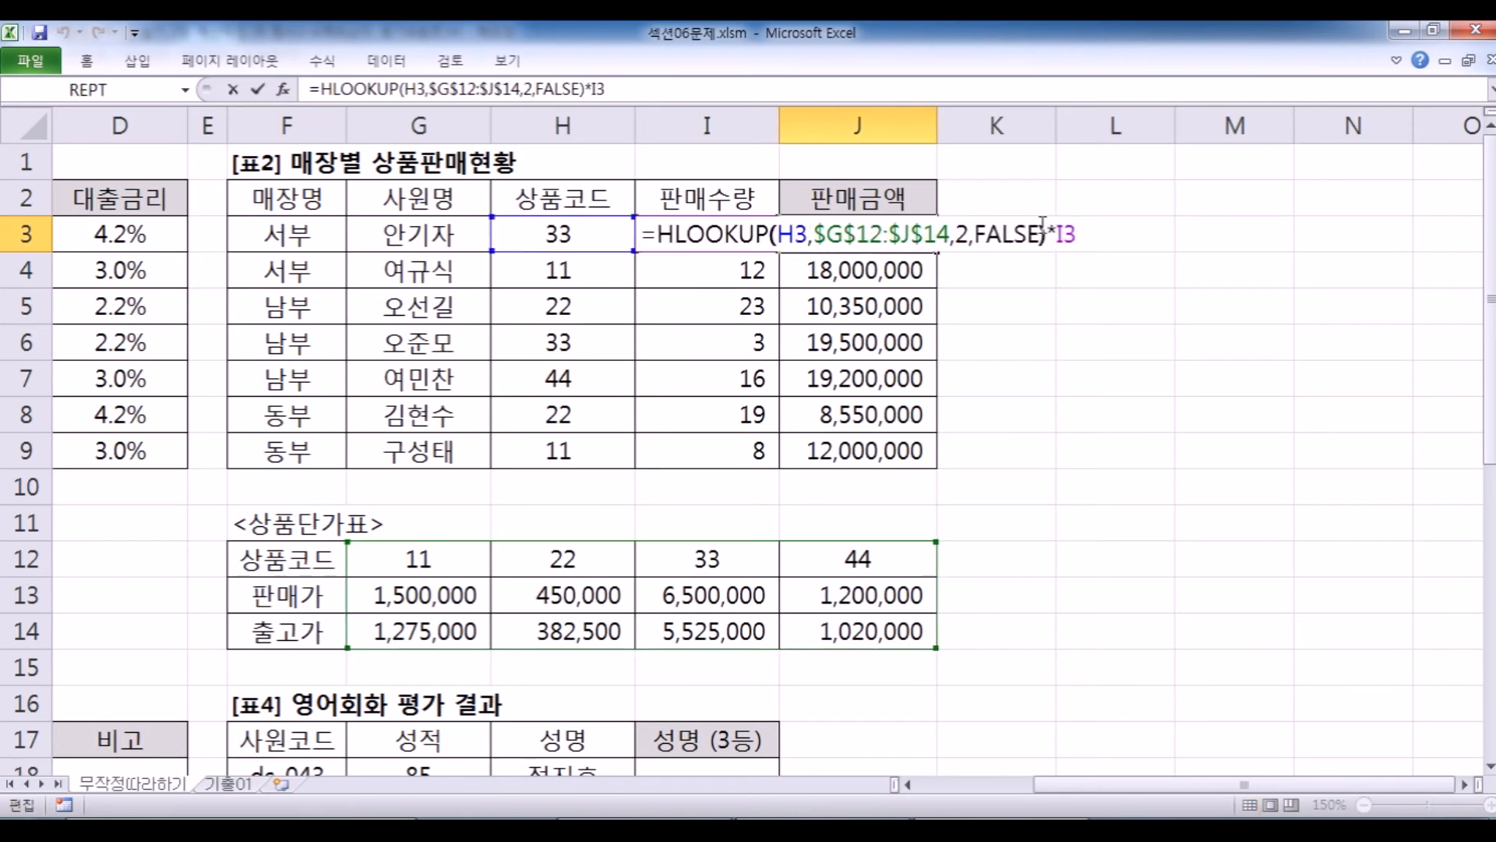
{"action": "key", "text": "Left"}
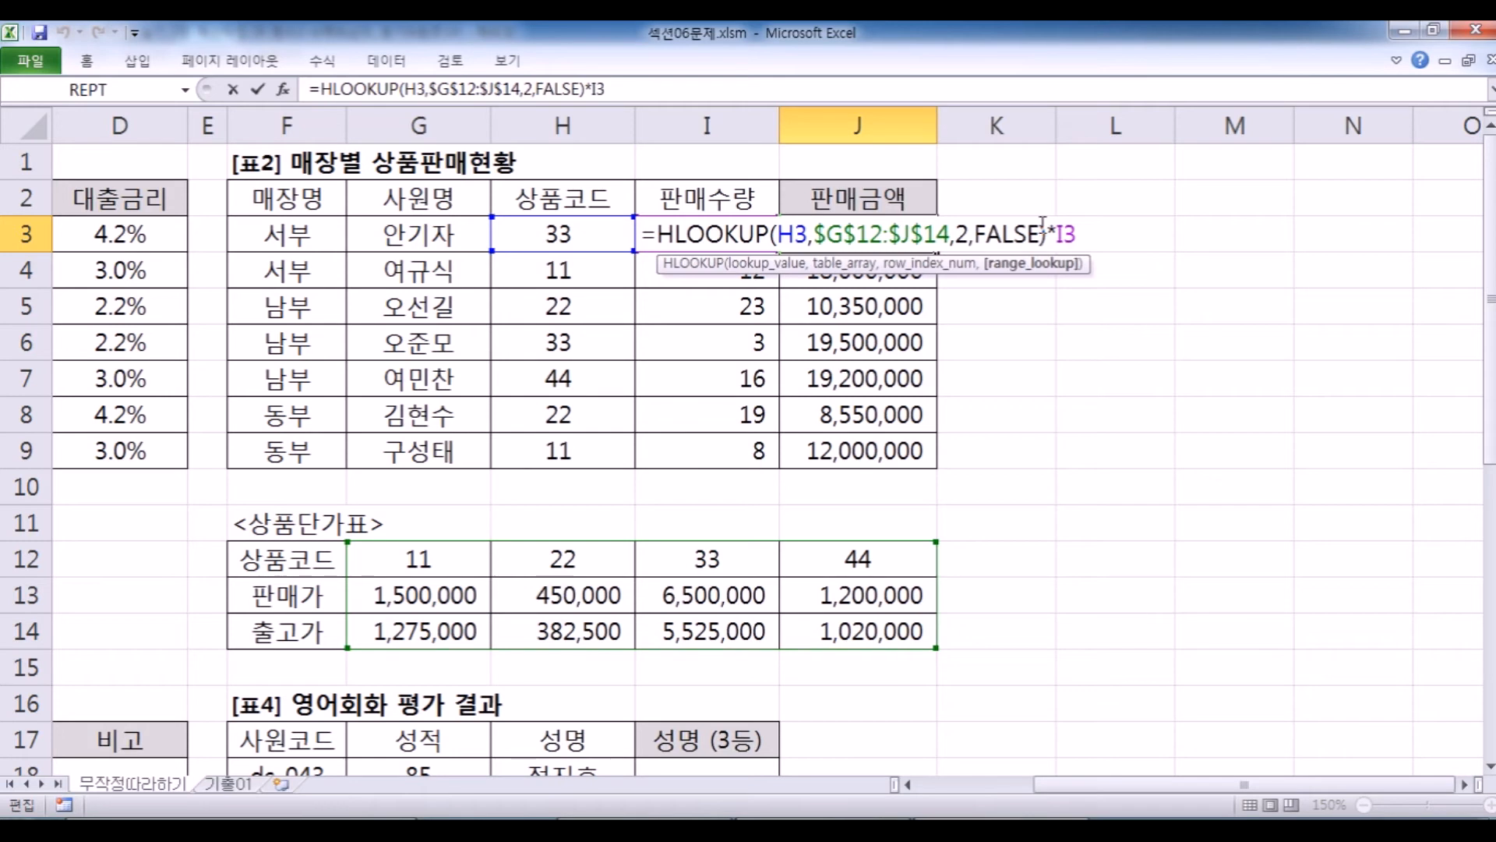
{"action": "key", "text": "ctrl+Return"}
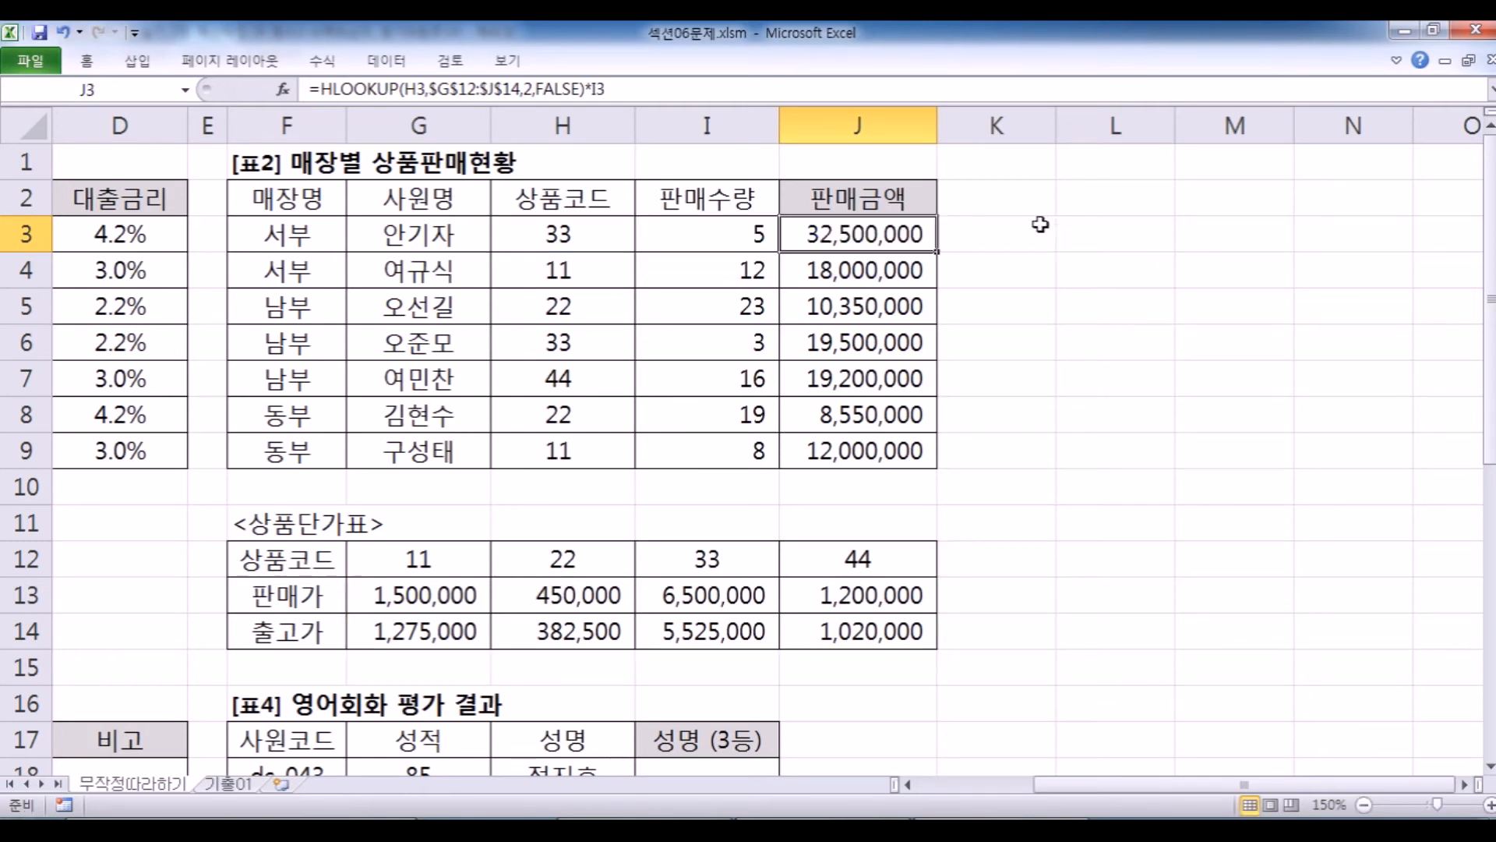
Review the multiplication by I3 in J3's HLOOKUP formula without changing it, and bring 표3 성적표 into view.
{"action": "double_click", "coordinate": [908, 251]}
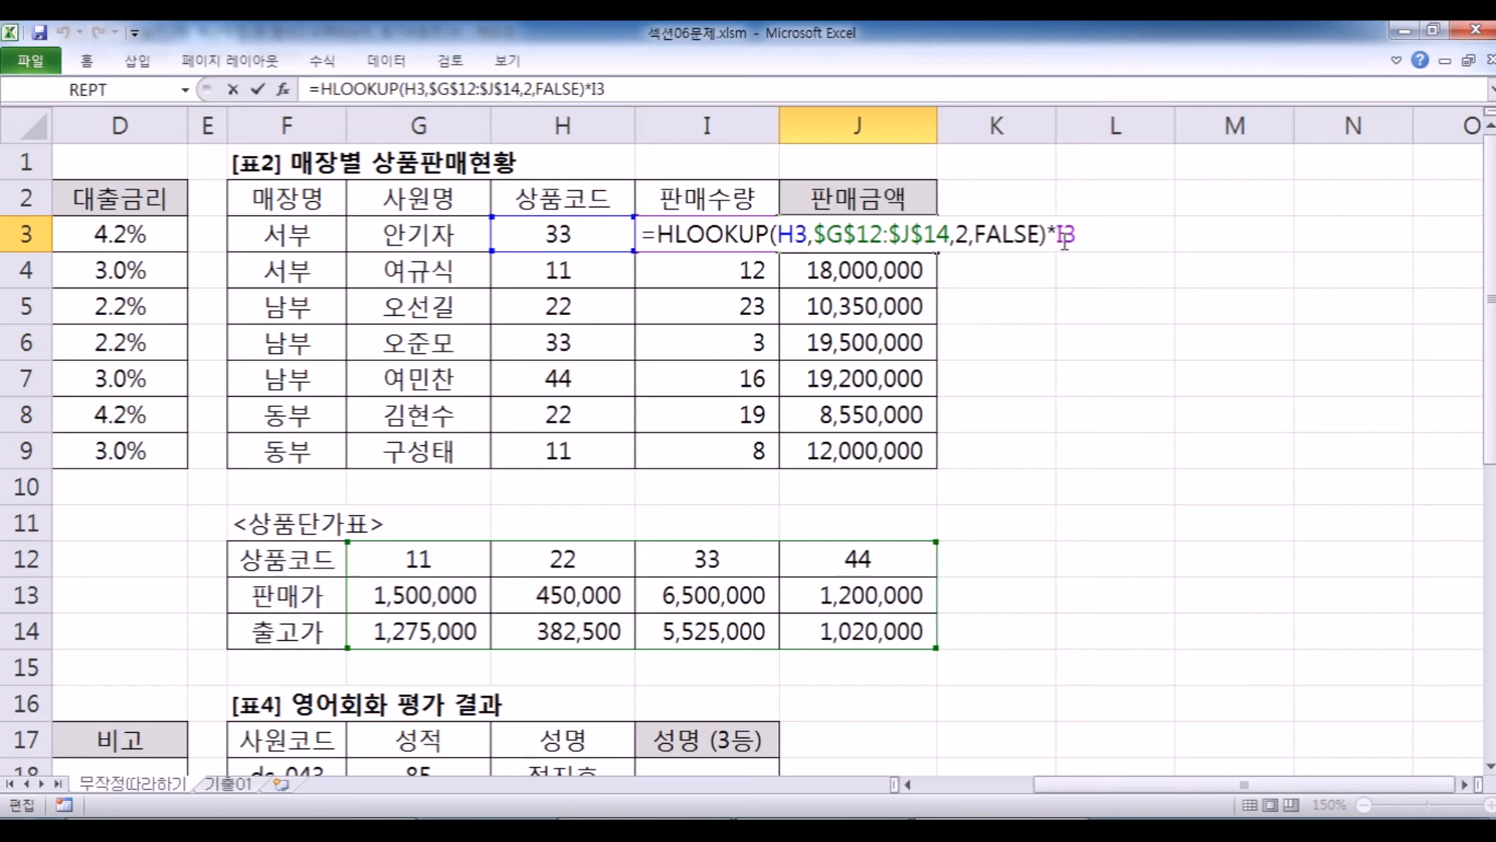
{"action": "key", "text": "Return"}
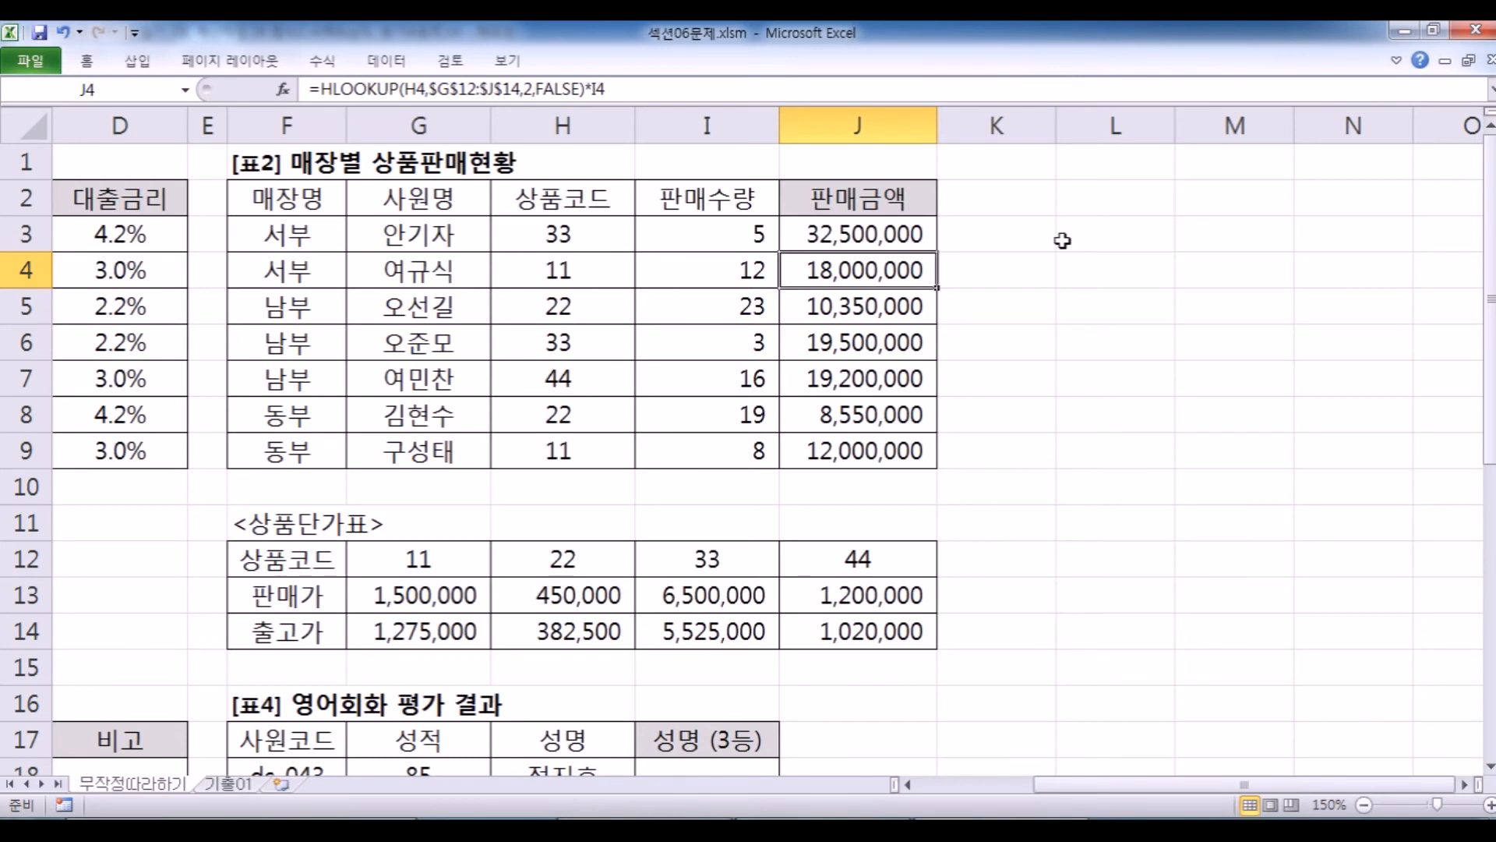
{"action": "key", "text": "Home"}
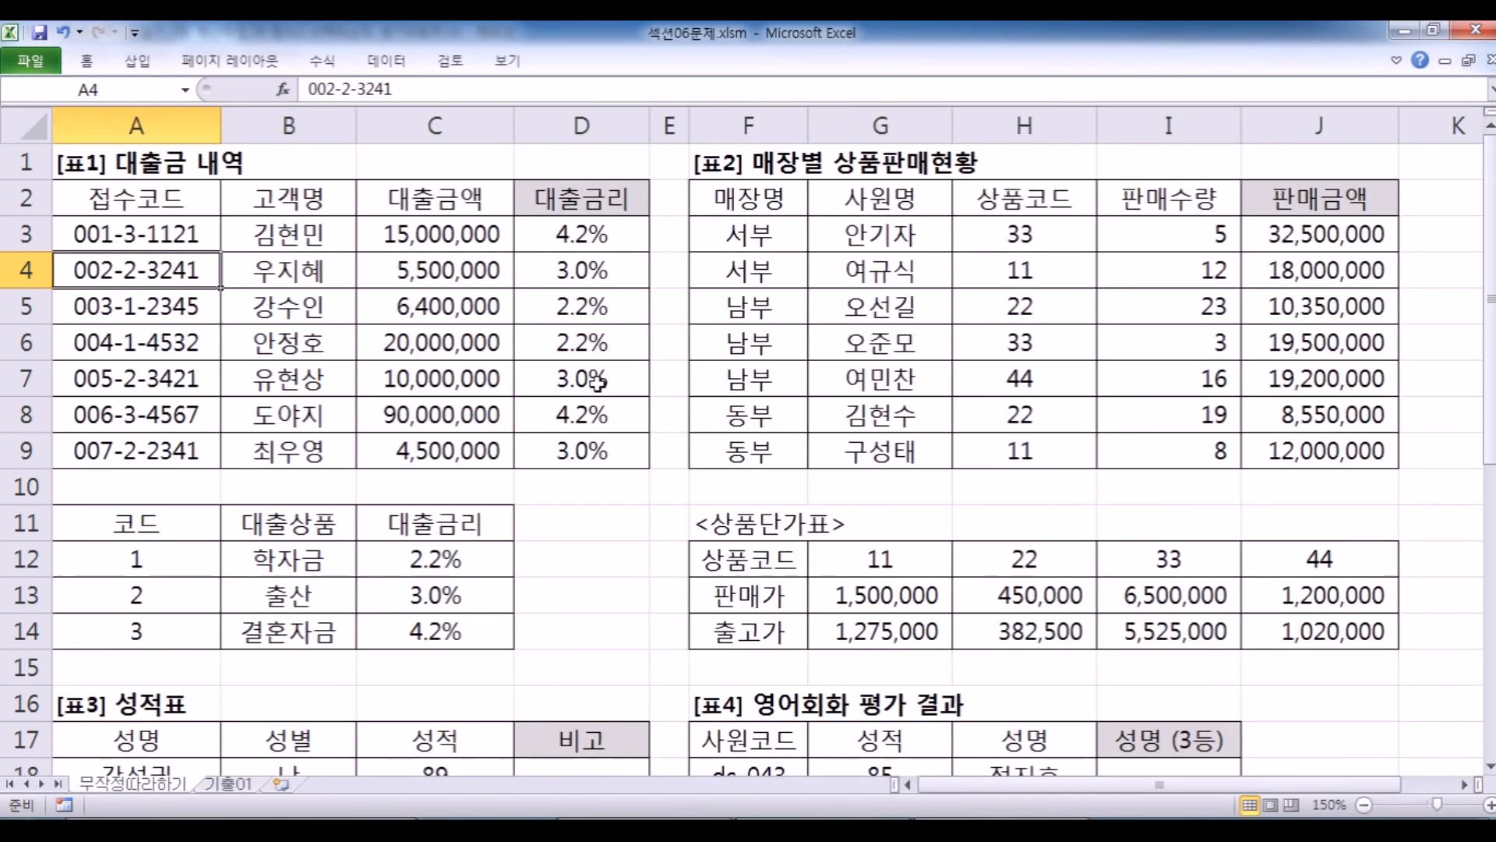
{"action": "scroll", "coordinate": [490, 492], "scroll_direction": "down", "scroll_amount": 3}
{"action": "scroll", "coordinate": [500, 471], "scroll_direction": "down", "scroll_amount": 1}
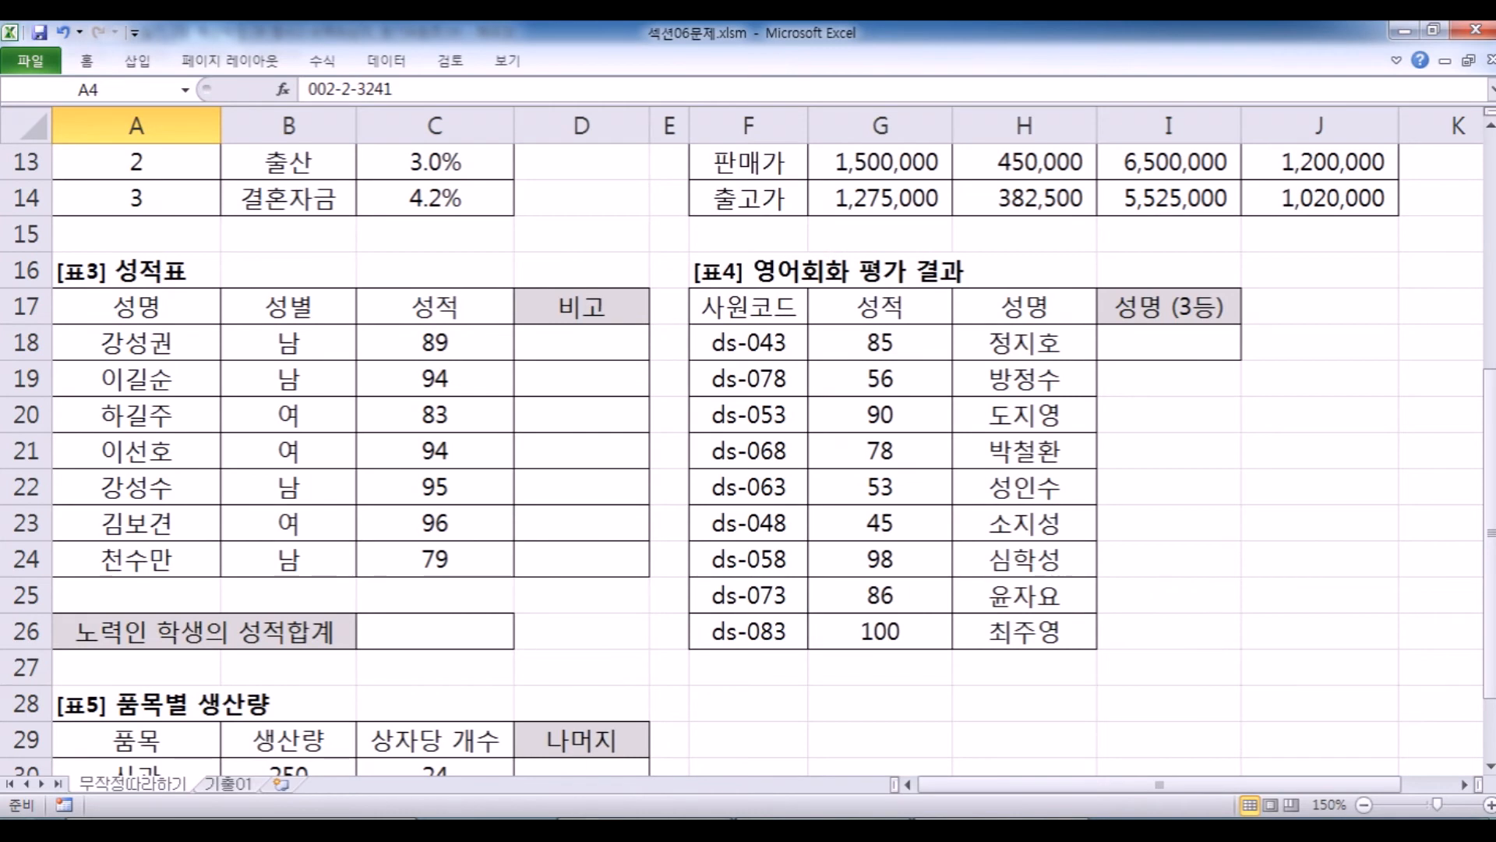
Switch to the Notepad notes and delete the surplus blank lines between 문제2's HLOOKUP formula and the 문제3 text.
{"action": "key", "text": "alt+Tab"}
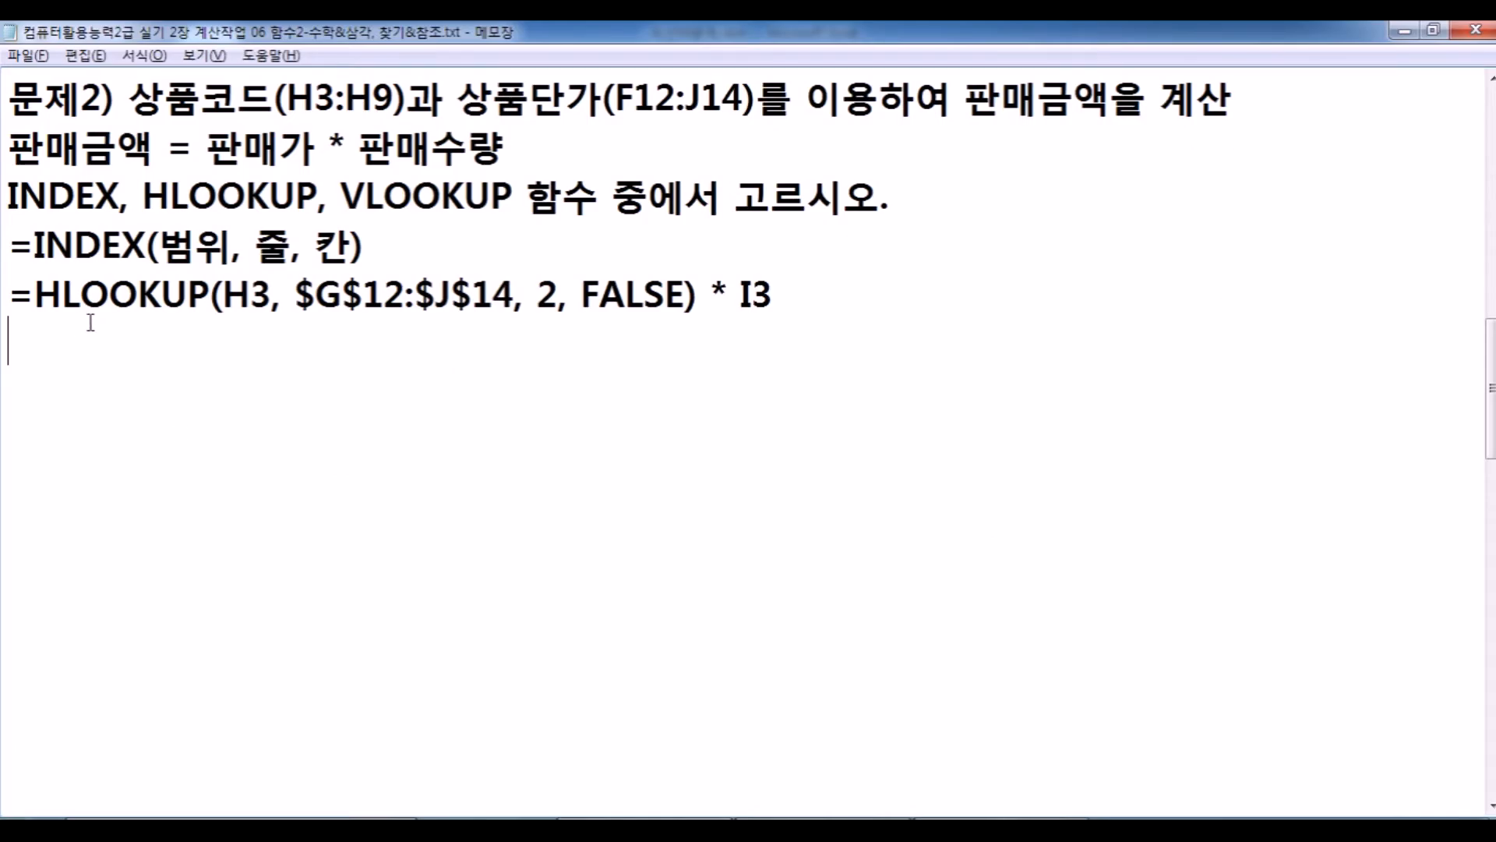
{"action": "key", "text": "Delete"}
{"action": "key", "text": "Delete"}
{"action": "key", "text": "Delete"}
{"action": "key", "text": "Delete"}
{"action": "key", "text": "Delete"}
{"action": "key", "text": "Delete"}
{"action": "key", "text": "Delete"}
{"action": "key", "text": "Delete"}
{"action": "key", "text": "Delete"}
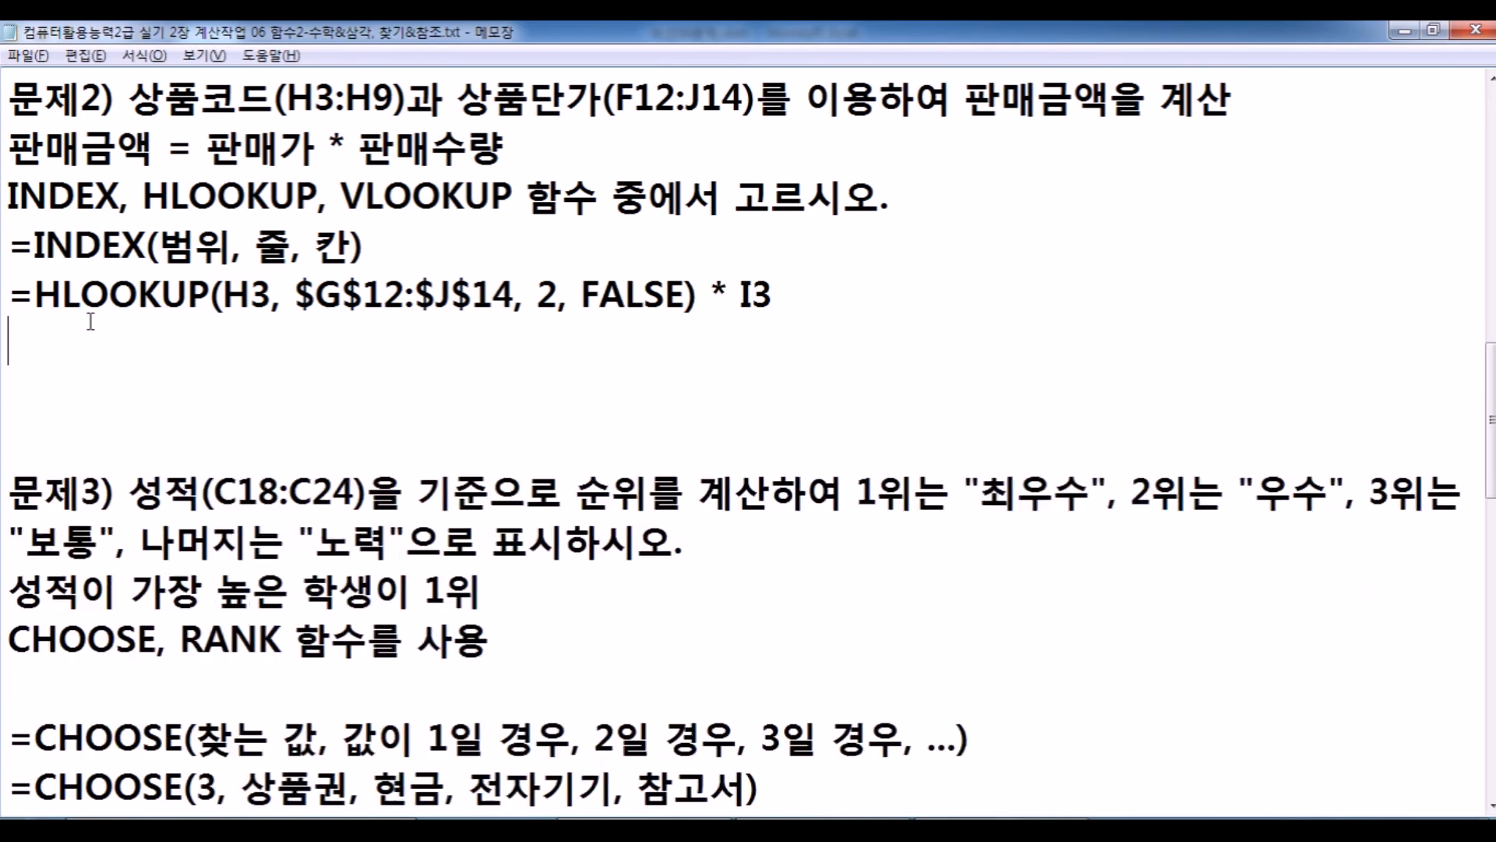
{"action": "scroll", "coordinate": [566, 340], "scroll_direction": "down", "scroll_amount": 2}
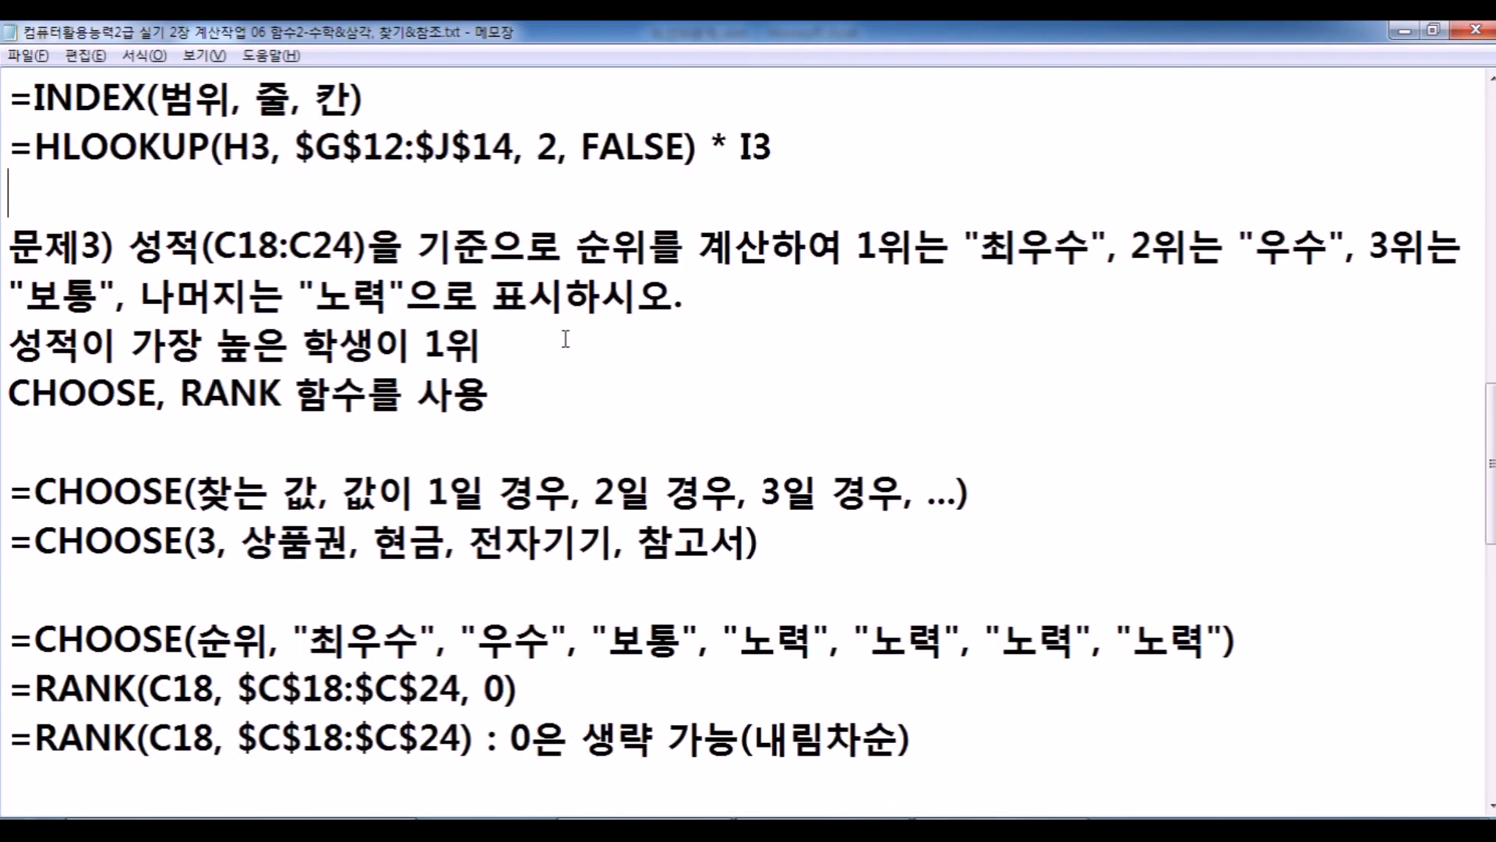
Switch to the Excel workbook and select the 비고 cells marked 노력 in 표3: D18, D20 and D24.
{"action": "scroll", "coordinate": [566, 335], "scroll_direction": "up", "scroll_amount": 1}
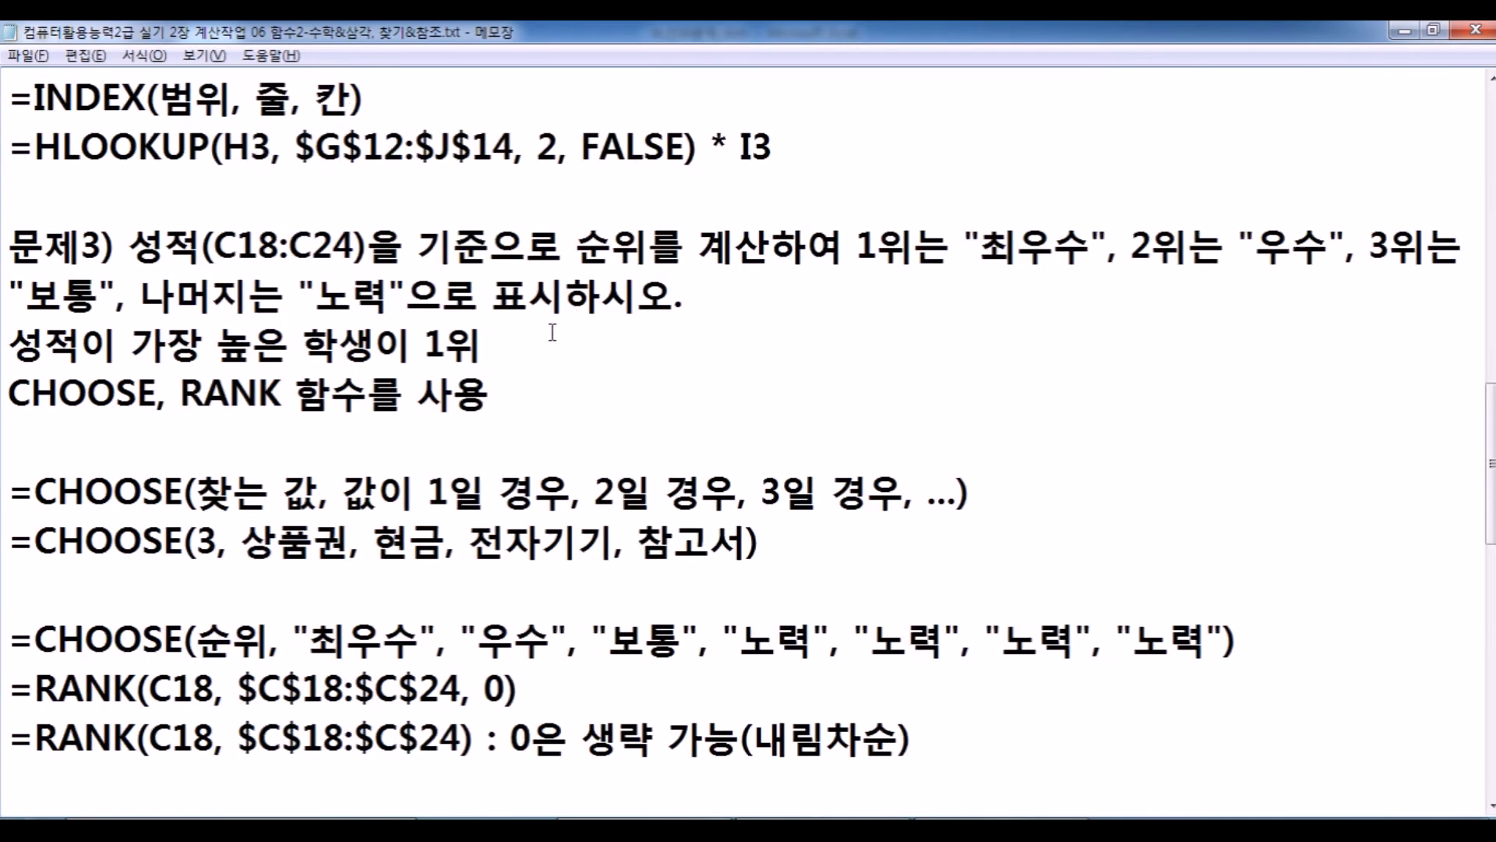
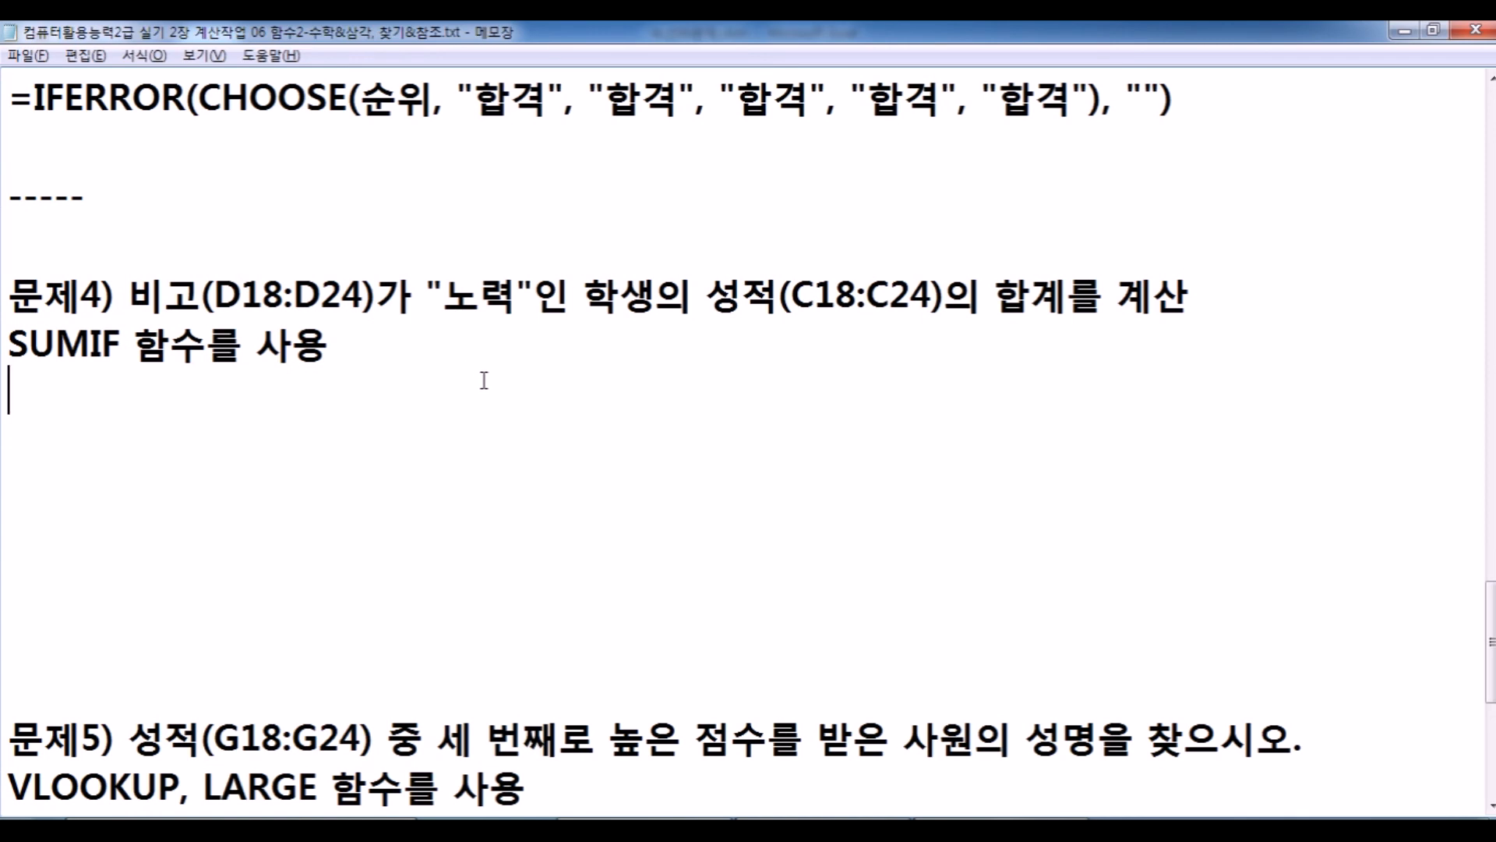
{"action": "key", "text": "Escape"}
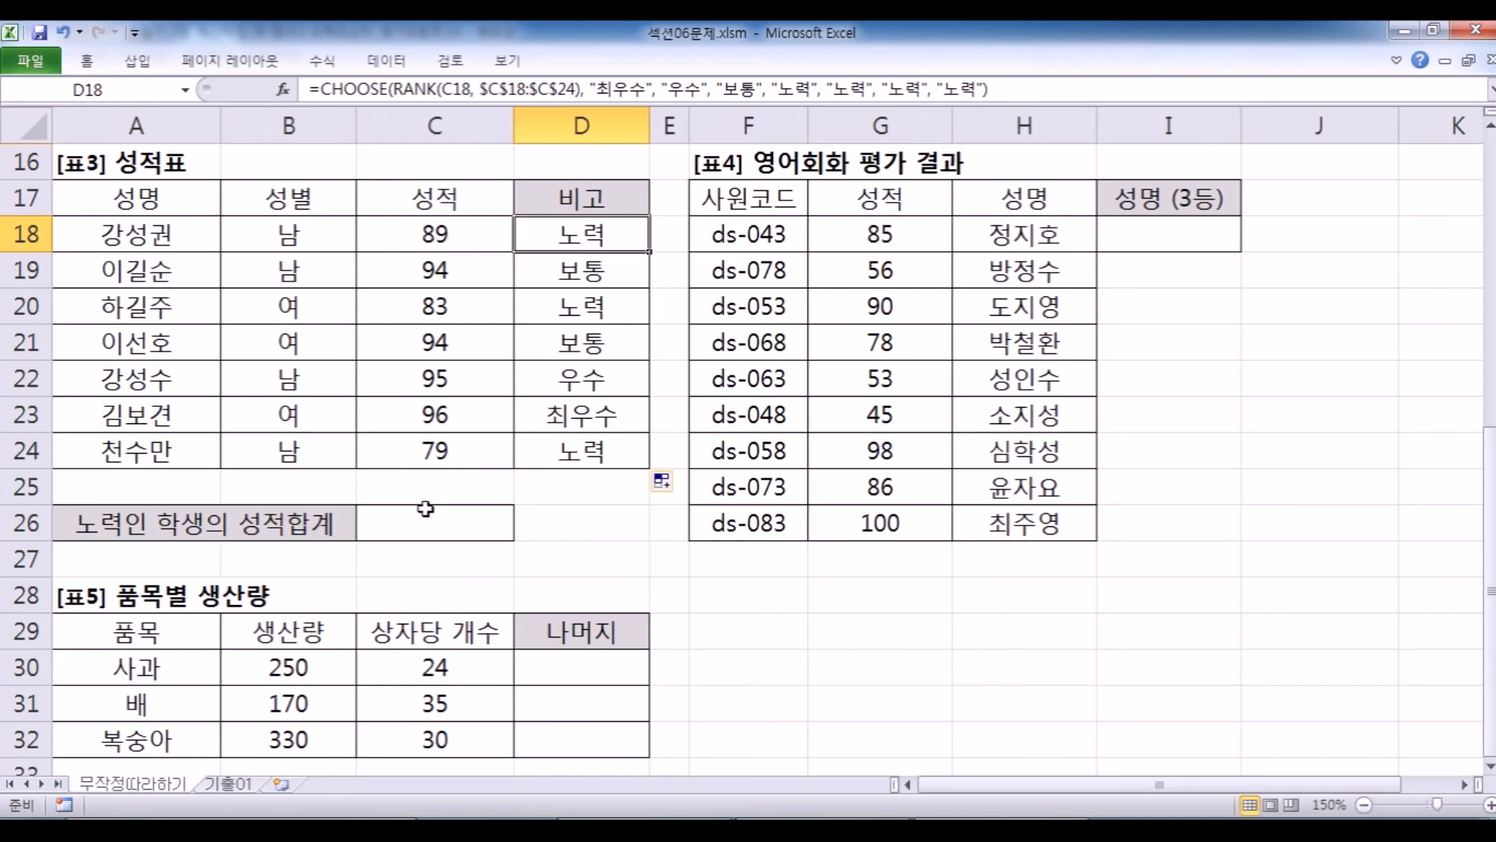
{"action": "left_click", "coordinate": [402, 525]}
{"action": "left_click", "coordinate": [557, 233]}
{"action": "left_click", "coordinate": [553, 305], "text": "ctrl"}
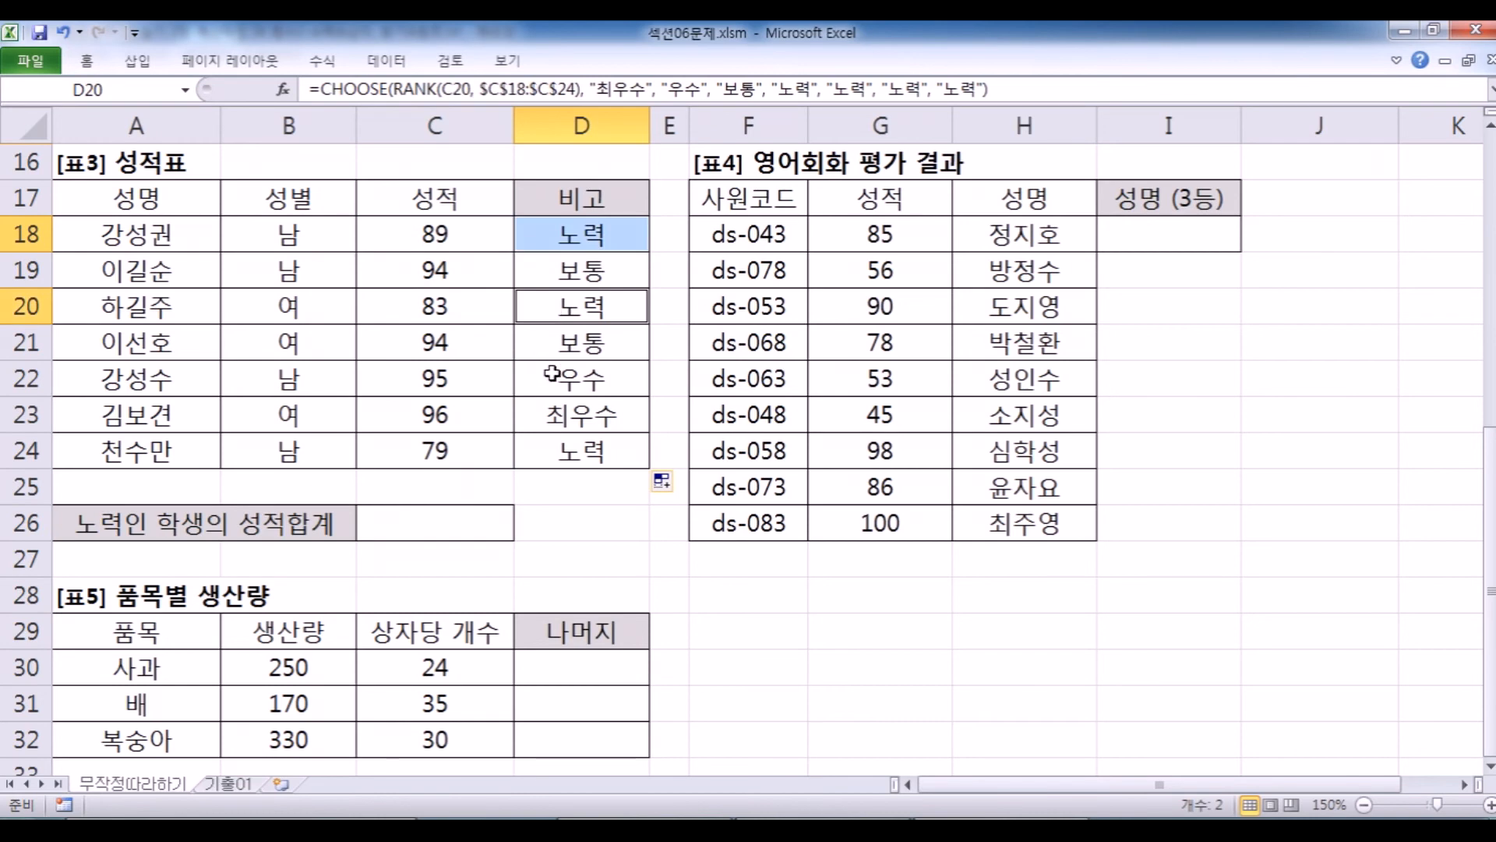
{"action": "left_click", "coordinate": [560, 458], "text": "ctrl"}
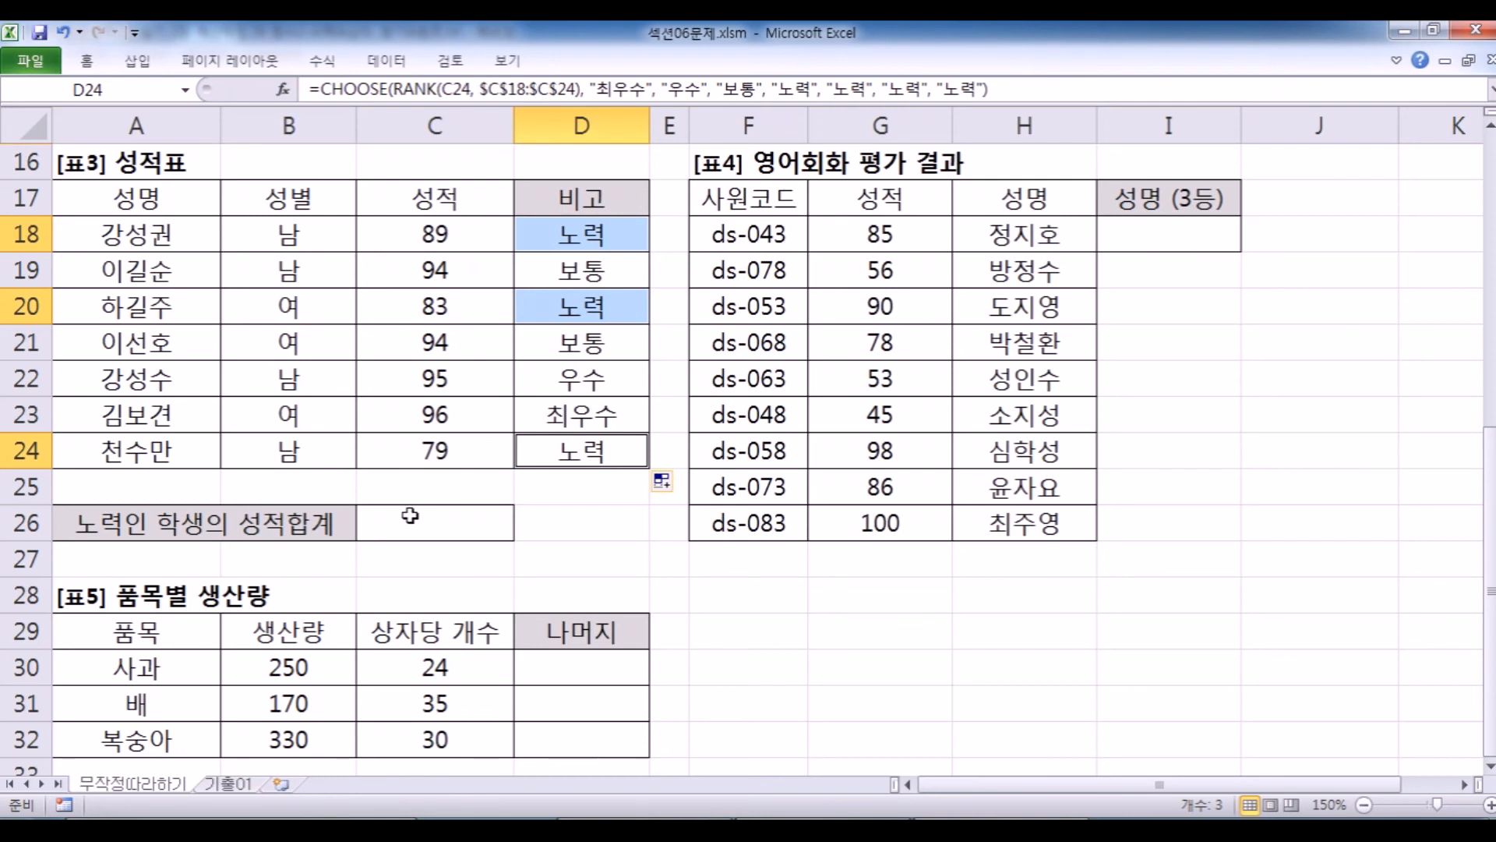
Select the 성적 cells of the 노력 students, C18, C20 and C24, and cycle through them.
{"action": "left_click", "coordinate": [431, 233]}
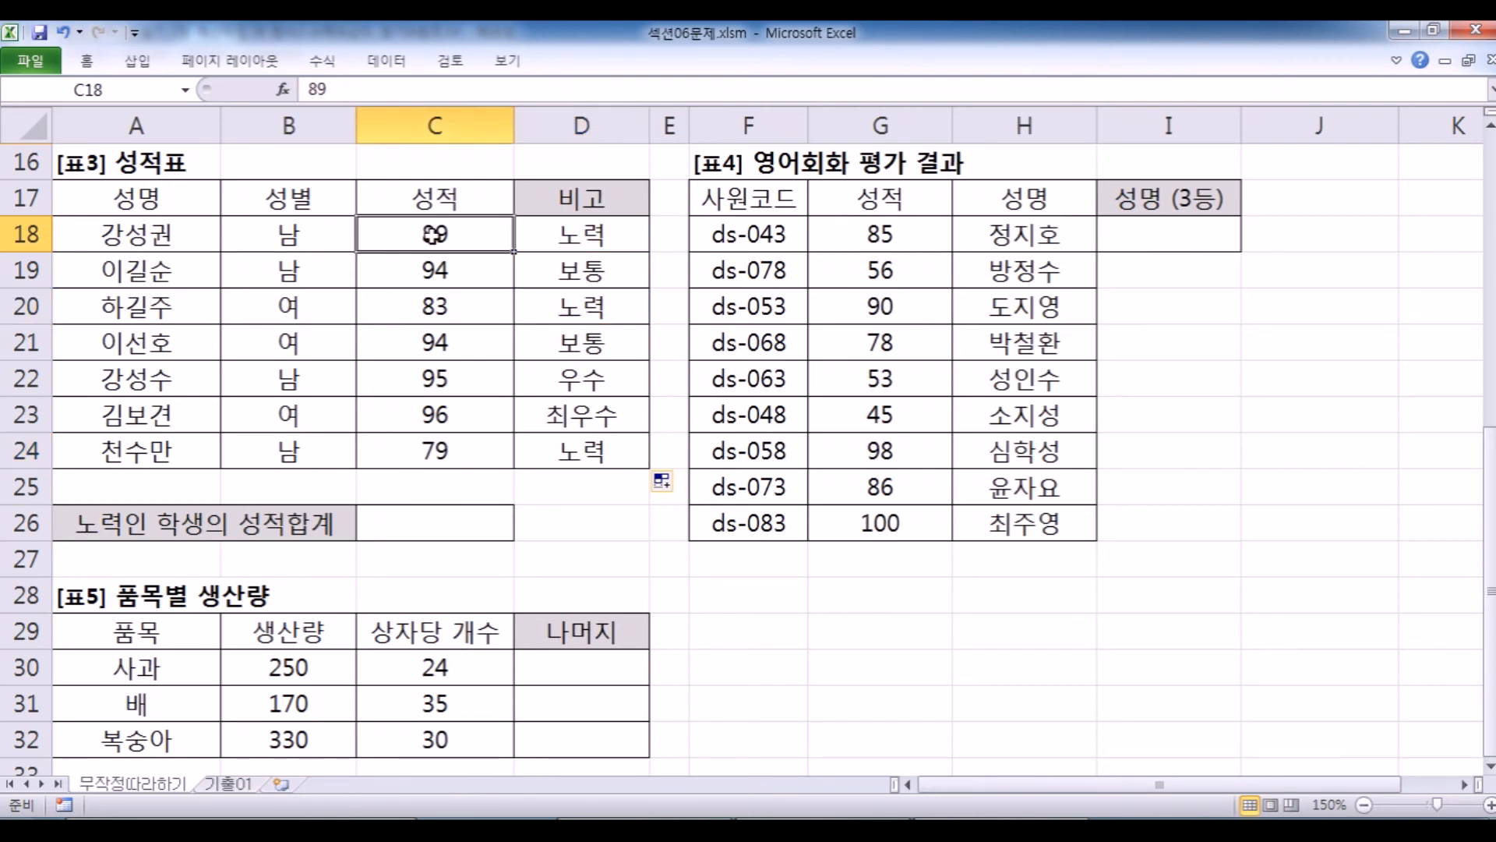
{"action": "left_click", "coordinate": [438, 304], "text": "ctrl"}
{"action": "left_click", "coordinate": [438, 450], "text": "ctrl"}
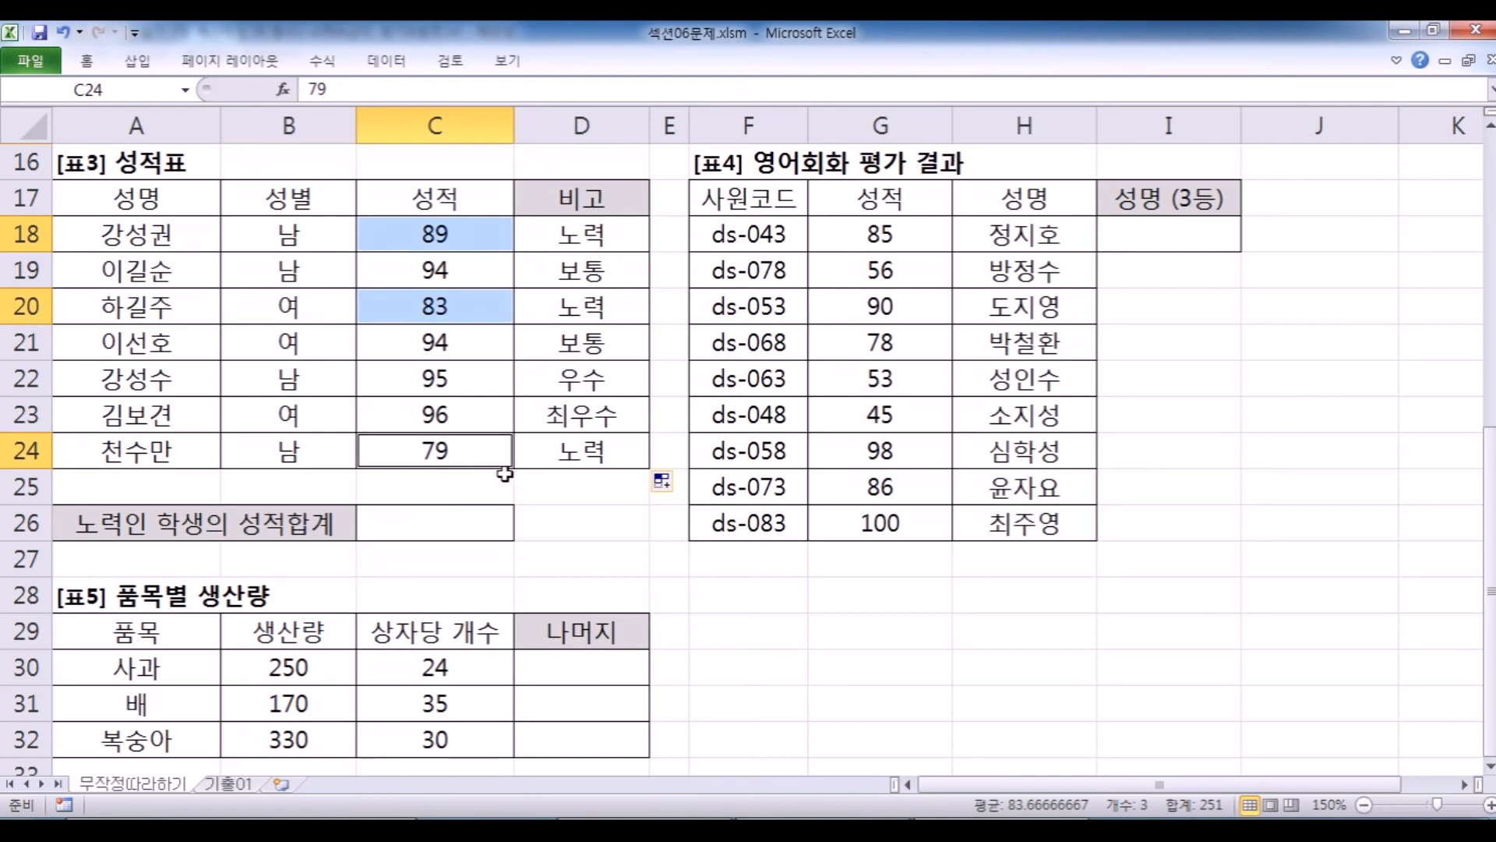
{"action": "key", "text": "Return"}
{"action": "key", "text": "Return"}
{"action": "key", "text": "Return"}
{"action": "key", "text": "Return"}
{"action": "key", "text": "Return"}
{"action": "key", "text": "Return"}
{"action": "key", "text": "Return"}
{"action": "key", "text": "Return"}
{"action": "key", "text": "Return"}
Try a score of 49 in C19 to test the 비고 formulas, and undo the change.
{"action": "left_click", "coordinate": [464, 274]}
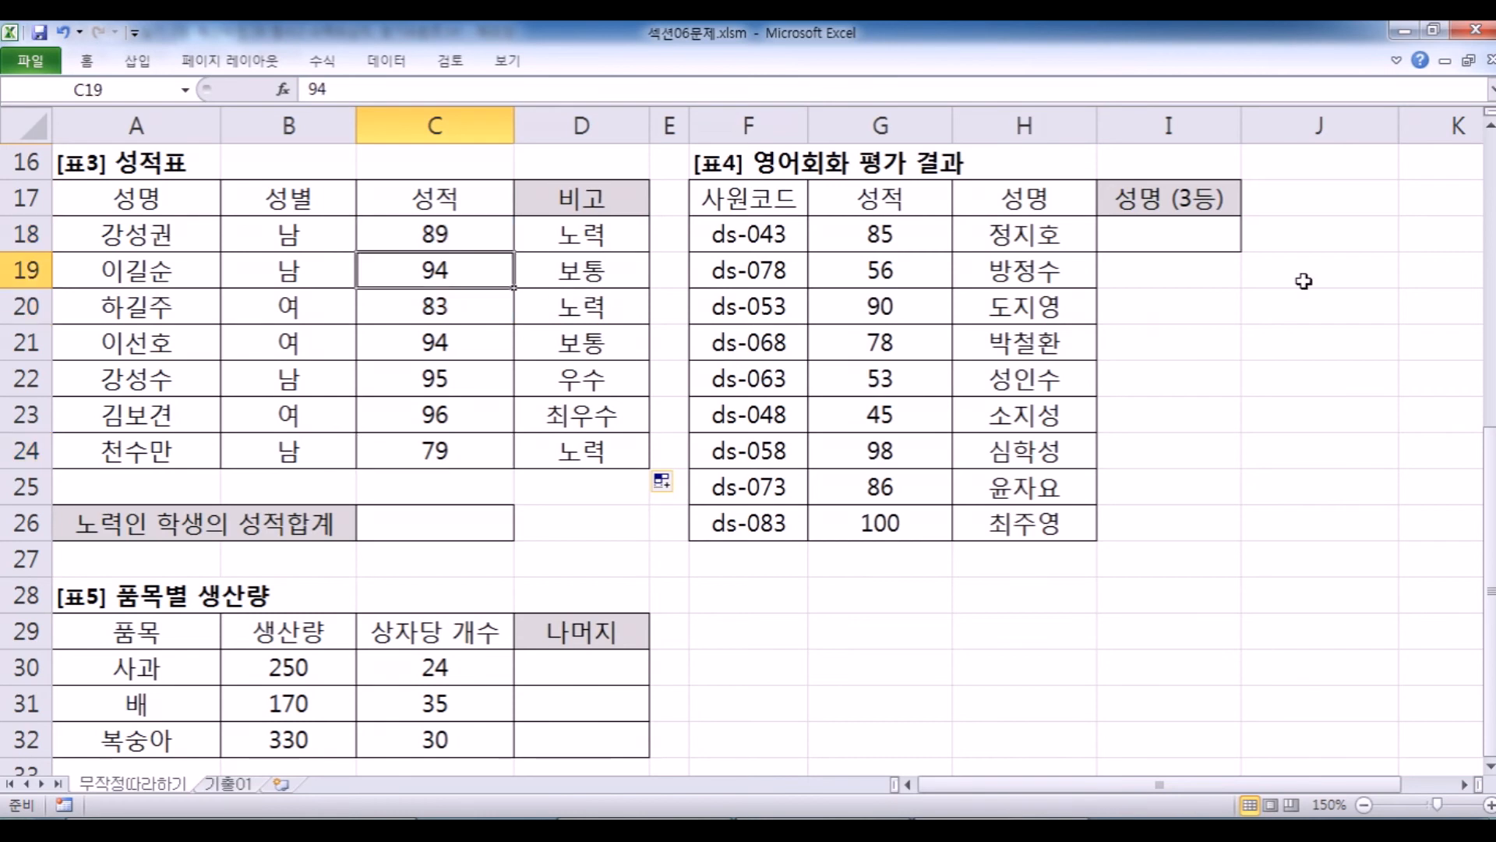
{"action": "type", "text": "49"}
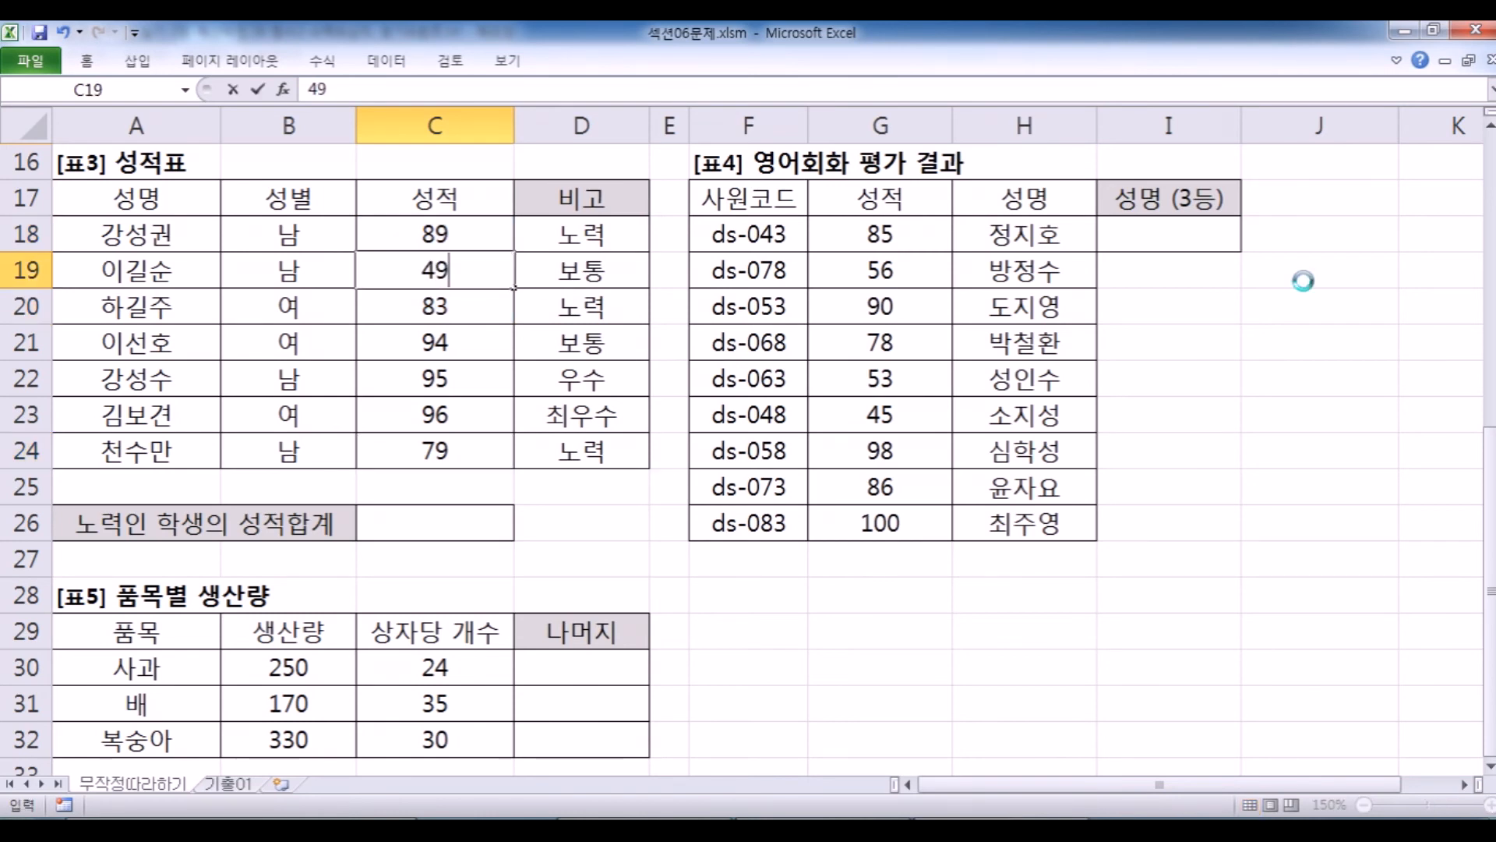
{"action": "key", "text": "Return"}
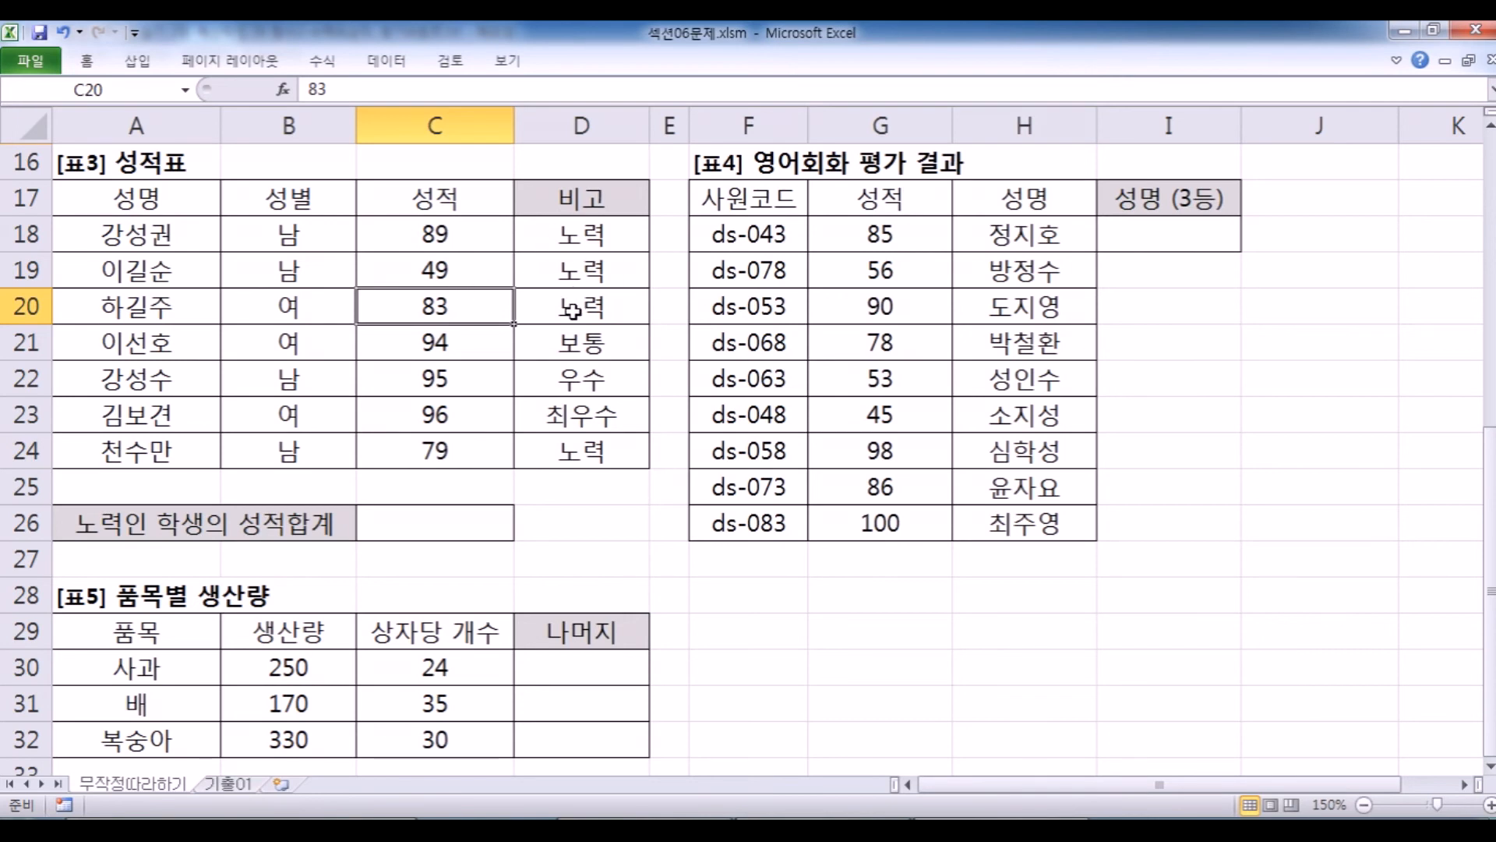
{"action": "key", "text": "ctrl+z"}
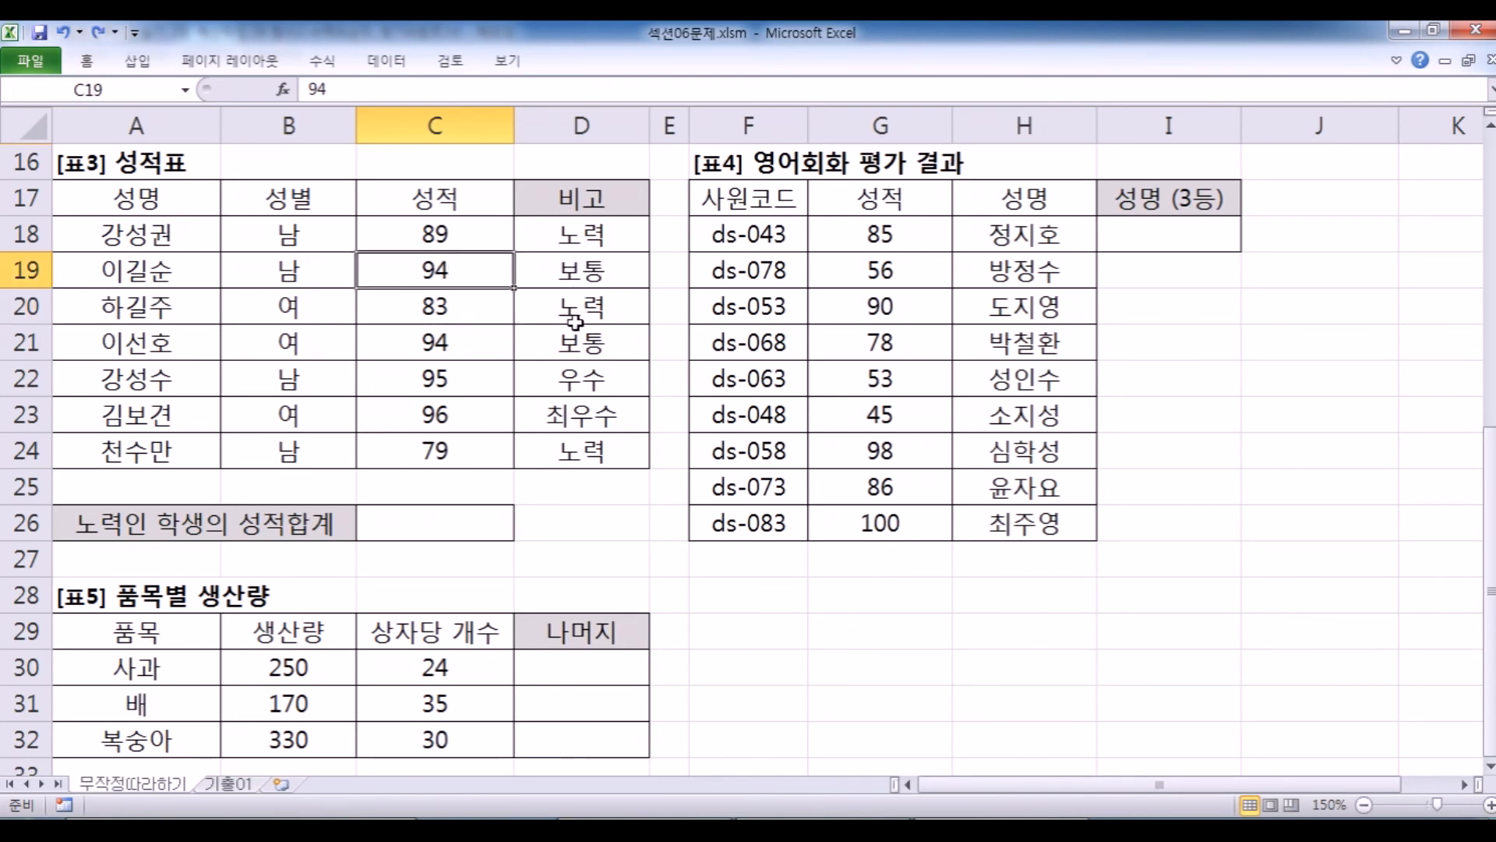
Try a score of 99 in C18, check the 비고 result in D18, and undo the change.
{"action": "left_click", "coordinate": [452, 236]}
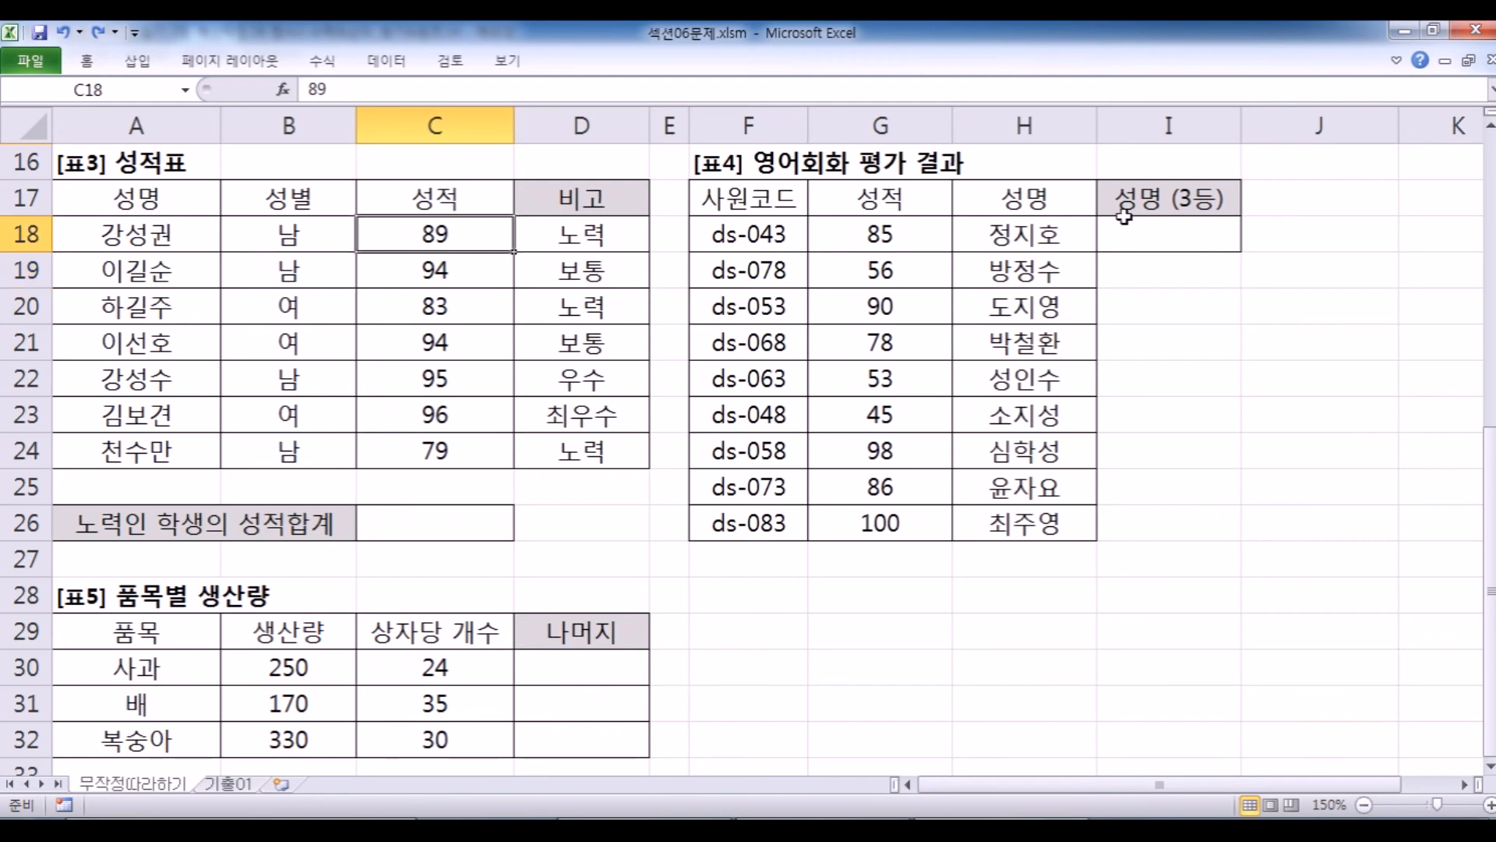
{"action": "type", "text": "99"}
{"action": "key", "text": "Return"}
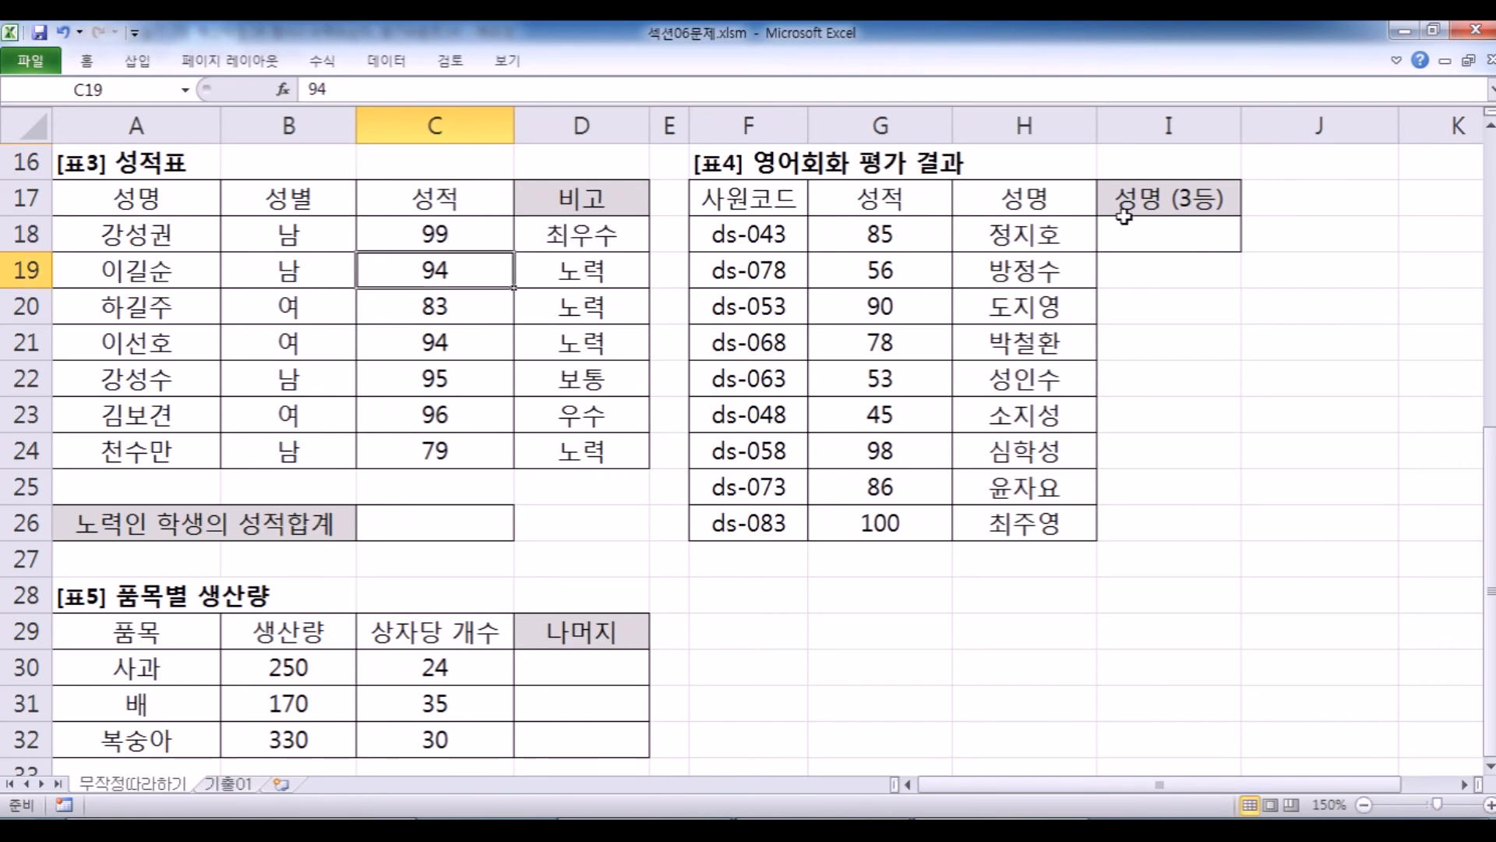
{"action": "left_click", "coordinate": [577, 241]}
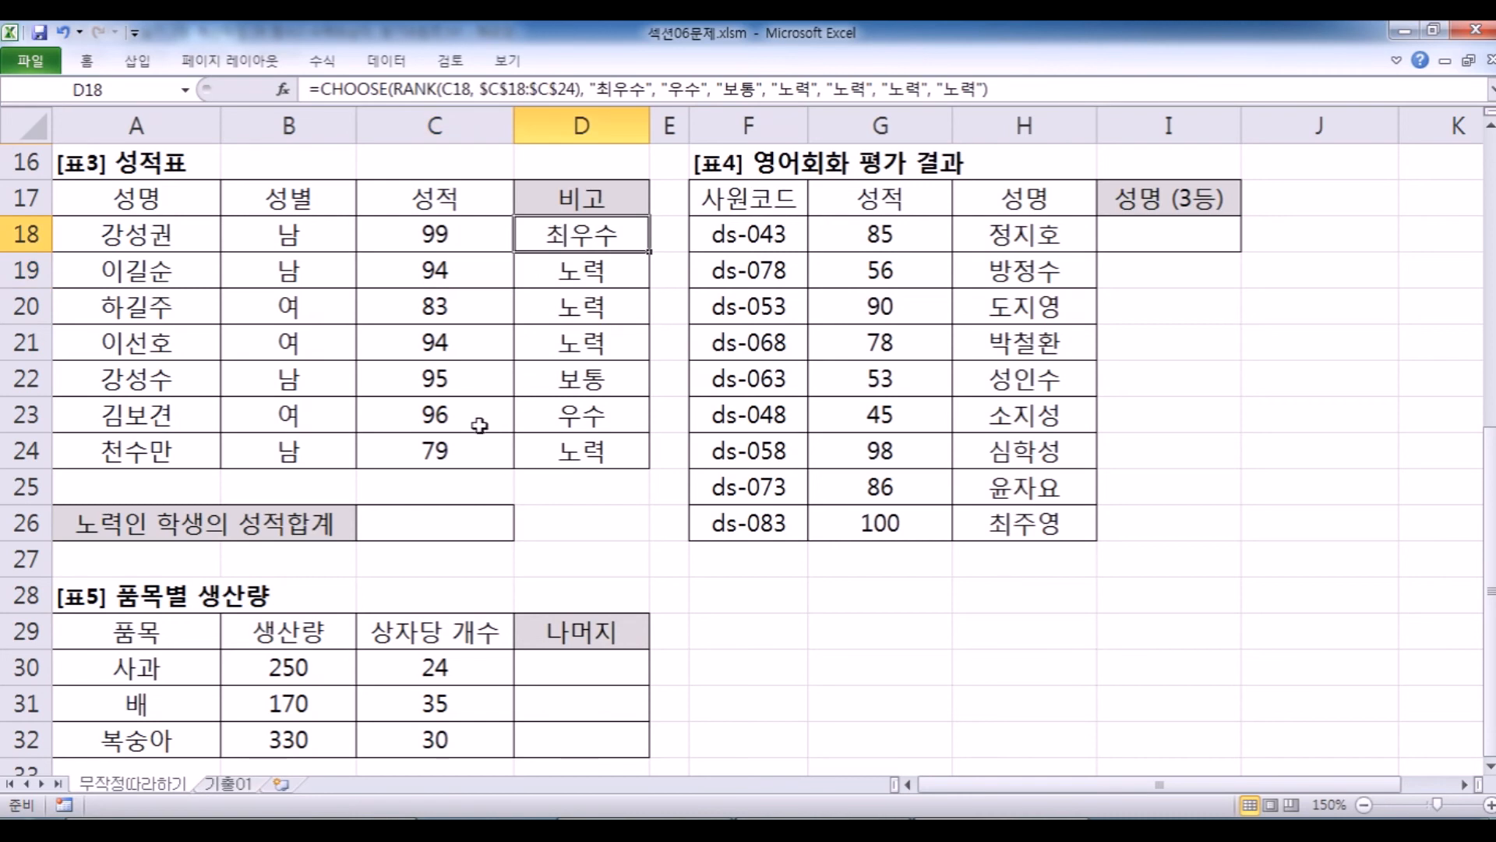
{"action": "key", "text": "ctrl+z"}
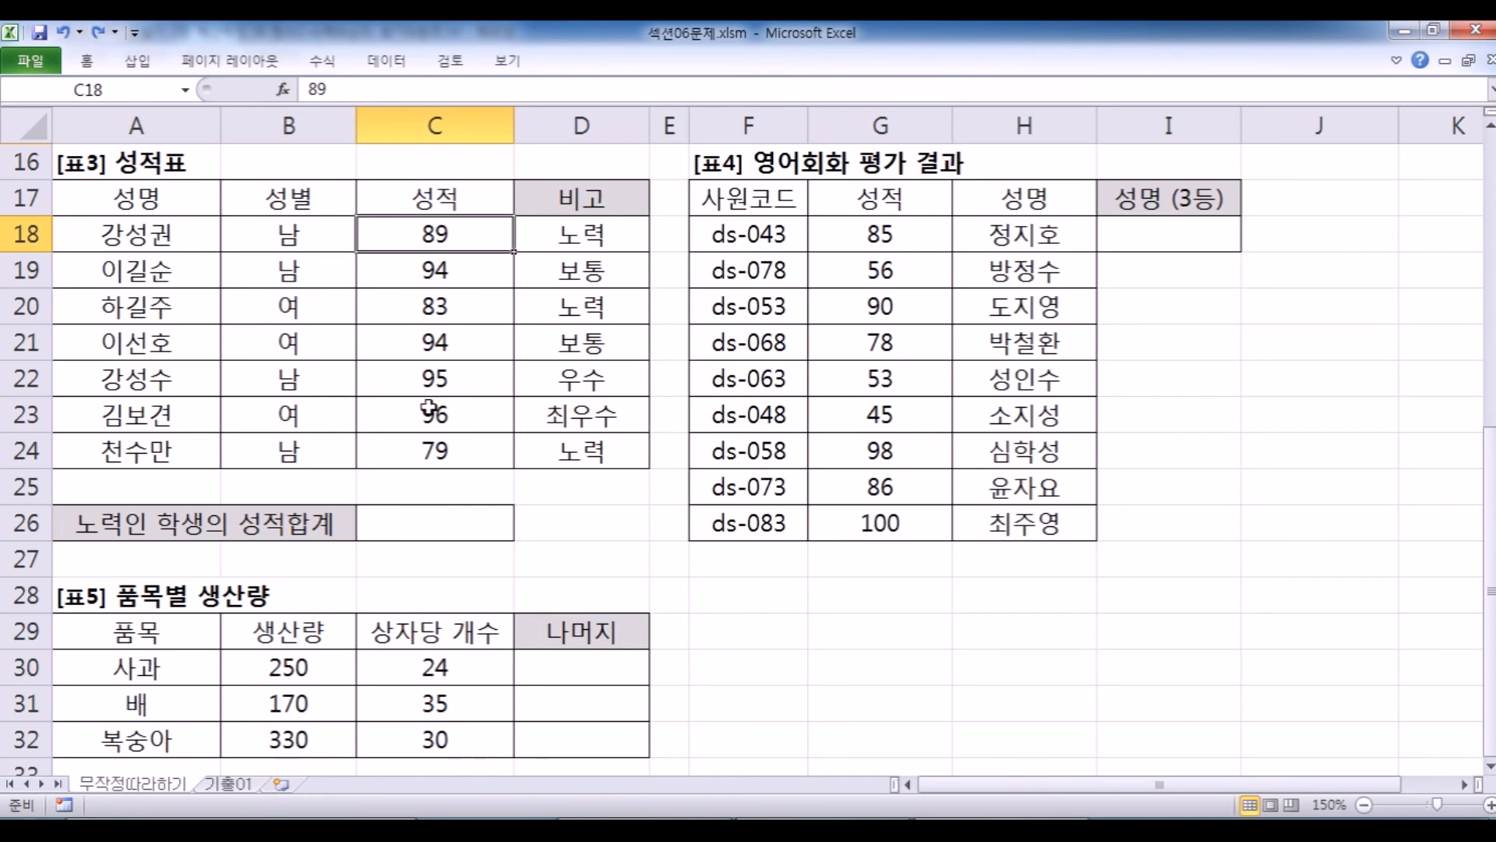
Select C26, switch to the Notepad notes and start a line with =SUMIF( under 문제4.
{"action": "left_click", "coordinate": [419, 520]}
{"action": "key", "text": "alt+Tab"}
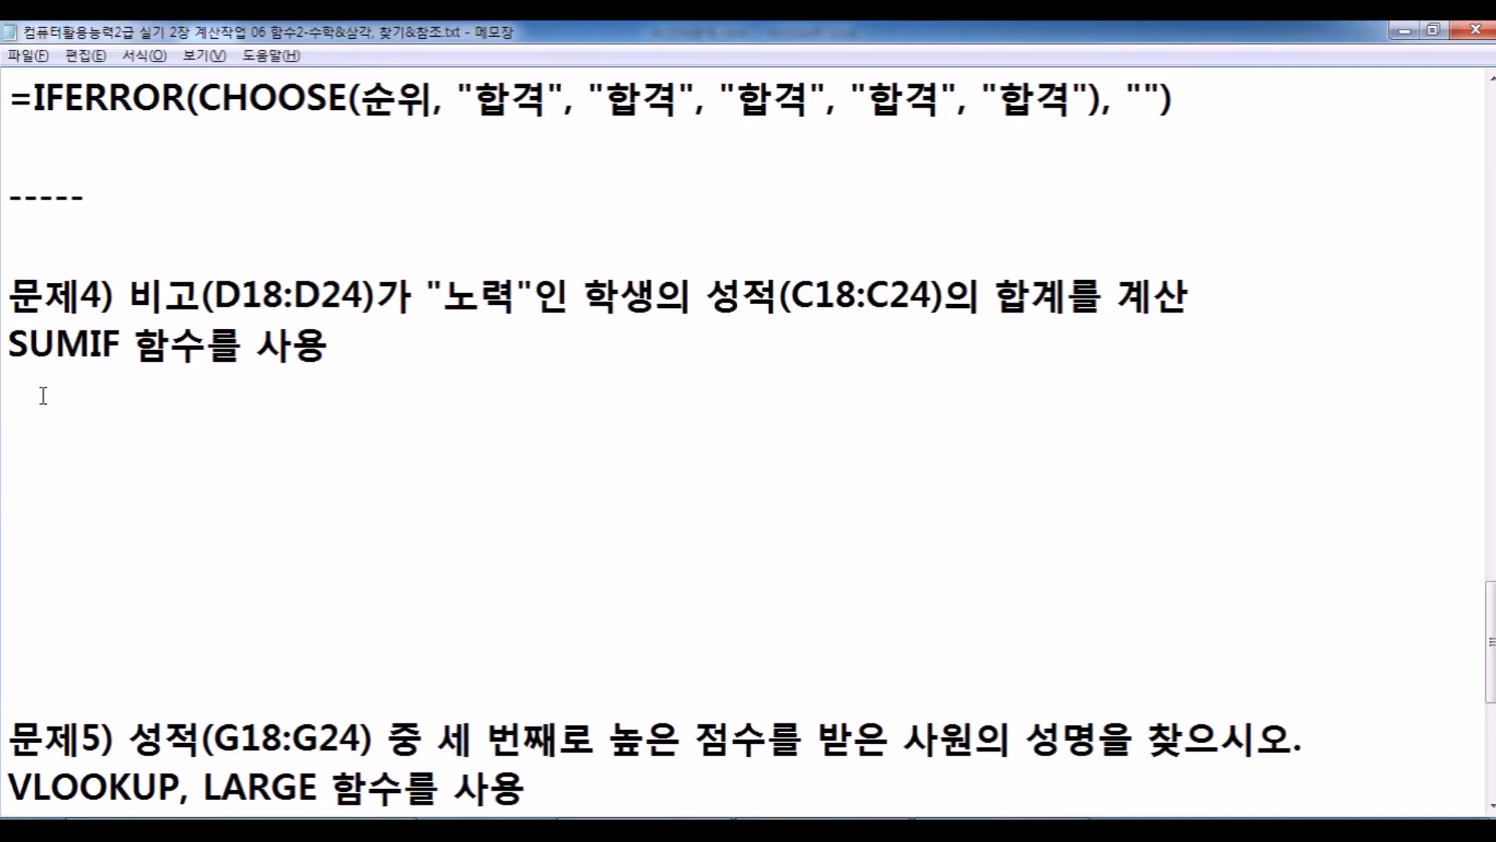
{"action": "scroll", "coordinate": [66, 403], "scroll_direction": "down", "scroll_amount": 1}
{"action": "type", "text": "="}
{"action": "type", "text": "ㄴ며"}
{"action": "key", "text": "BackSpace"}
{"action": "key", "text": "BackSpace"}
{"action": "key", "text": "BackSpace"}
{"action": "key", "text": "Hangul"}
{"action": "type", "text": "SUMIF("}
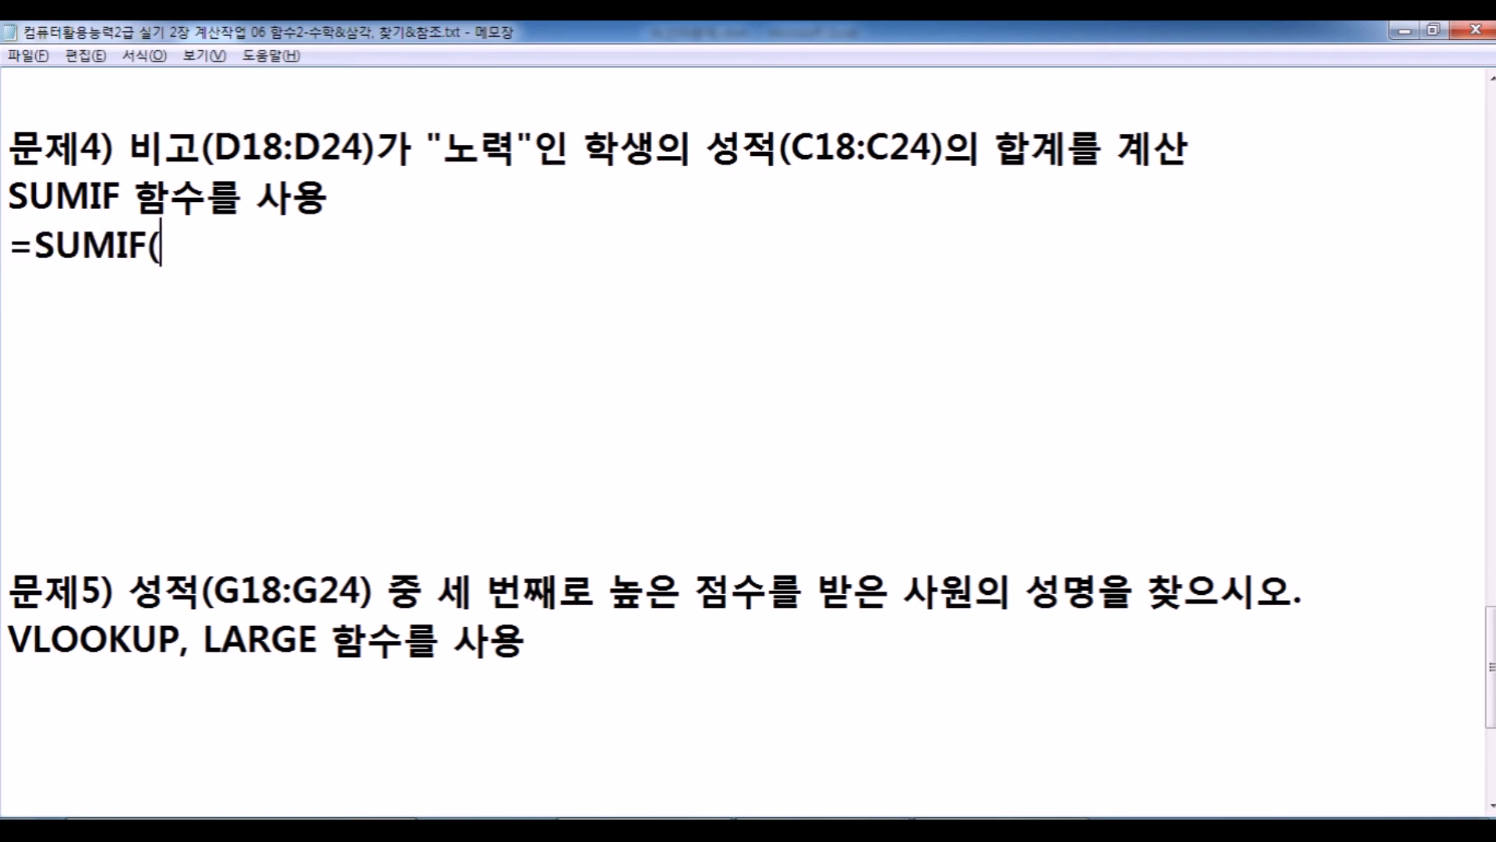
Complete the SUMIF syntax line with the arguments 범위, 조건, [합계를 구할 범위] and a closing parenthesis.
{"action": "type", "text": "QJA"}
{"action": "key", "text": "BackSpace"}
{"action": "key", "text": "BackSpace"}
{"action": "key", "text": "BackSpace"}
{"action": "key", "text": "Hangul"}
{"action": "type", "text": "버ㅁ위, 조건, "}
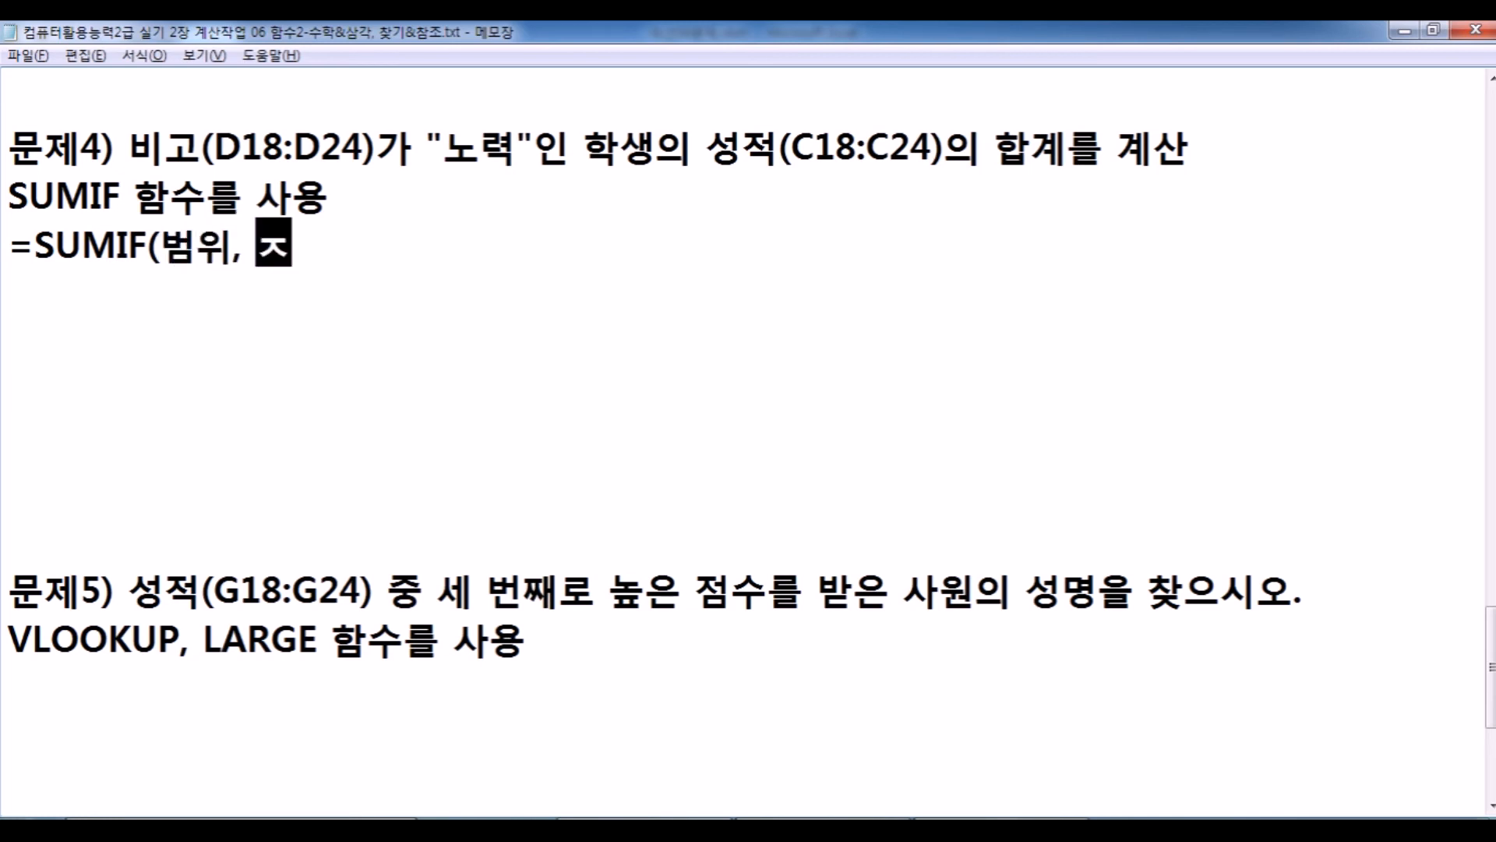
{"action": "type", "text": "[합계를 궁"}
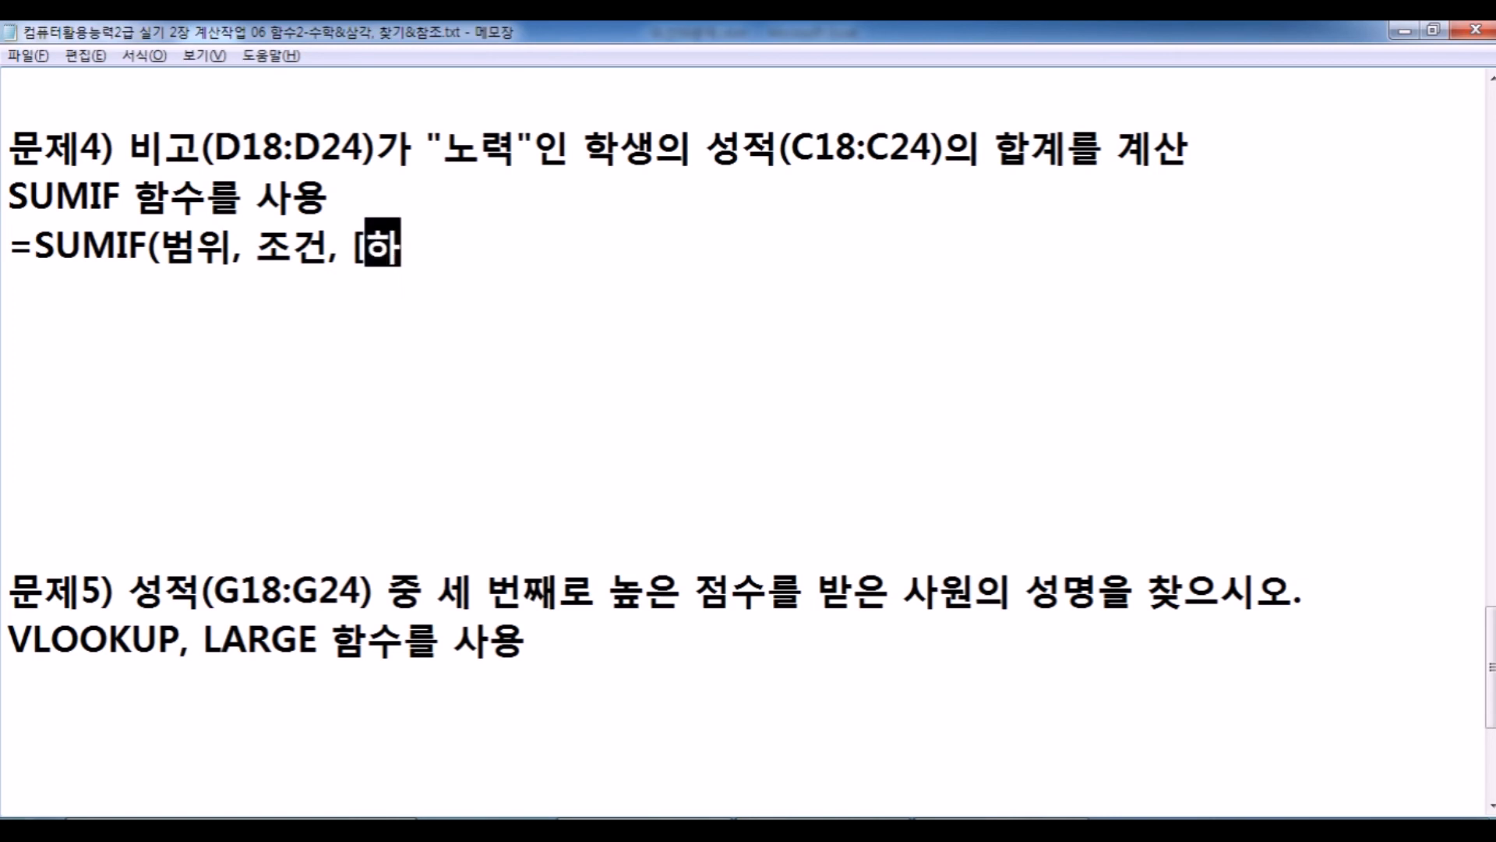
{"action": "type", "text": "할 범위]"}
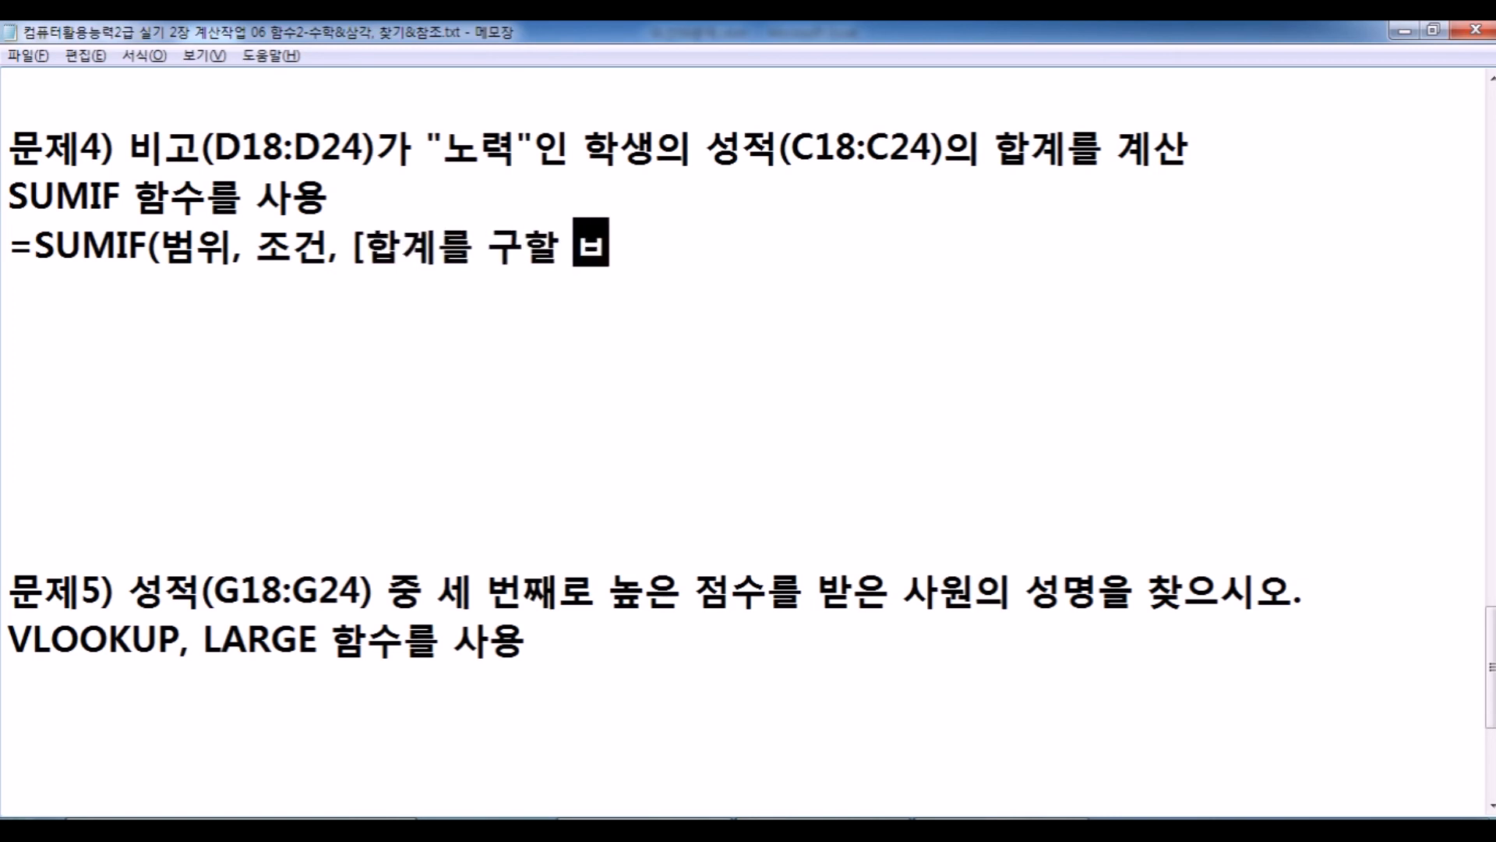
{"action": "type", "text": ")"}
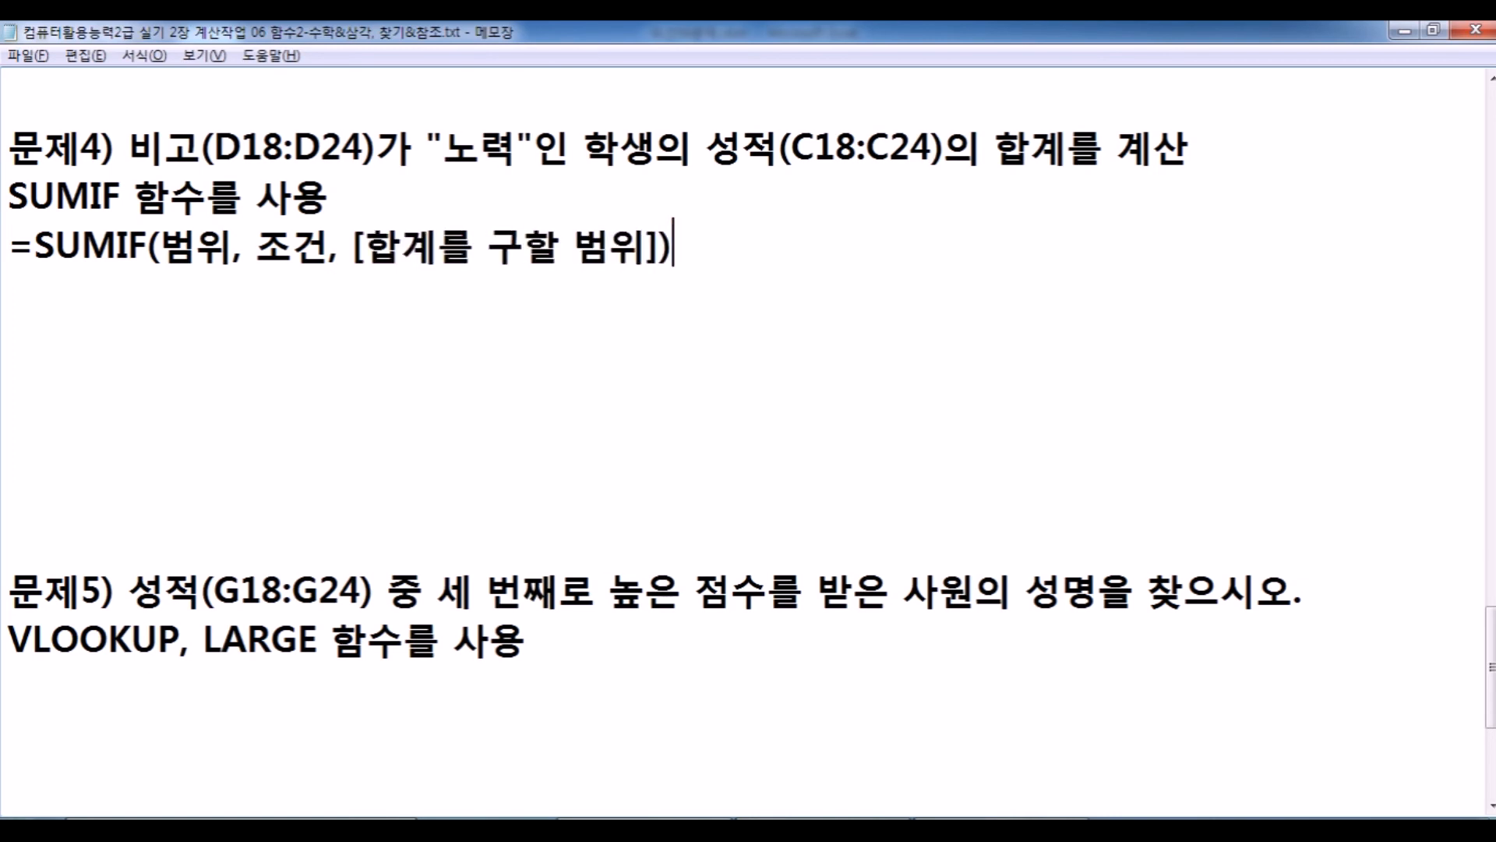
Highlight the 합계를 구할 범위 and 조건 arguments in the SUMIF syntax line.
{"action": "left_click_drag", "start_coordinate": [363, 248], "coordinate": [647, 247]}
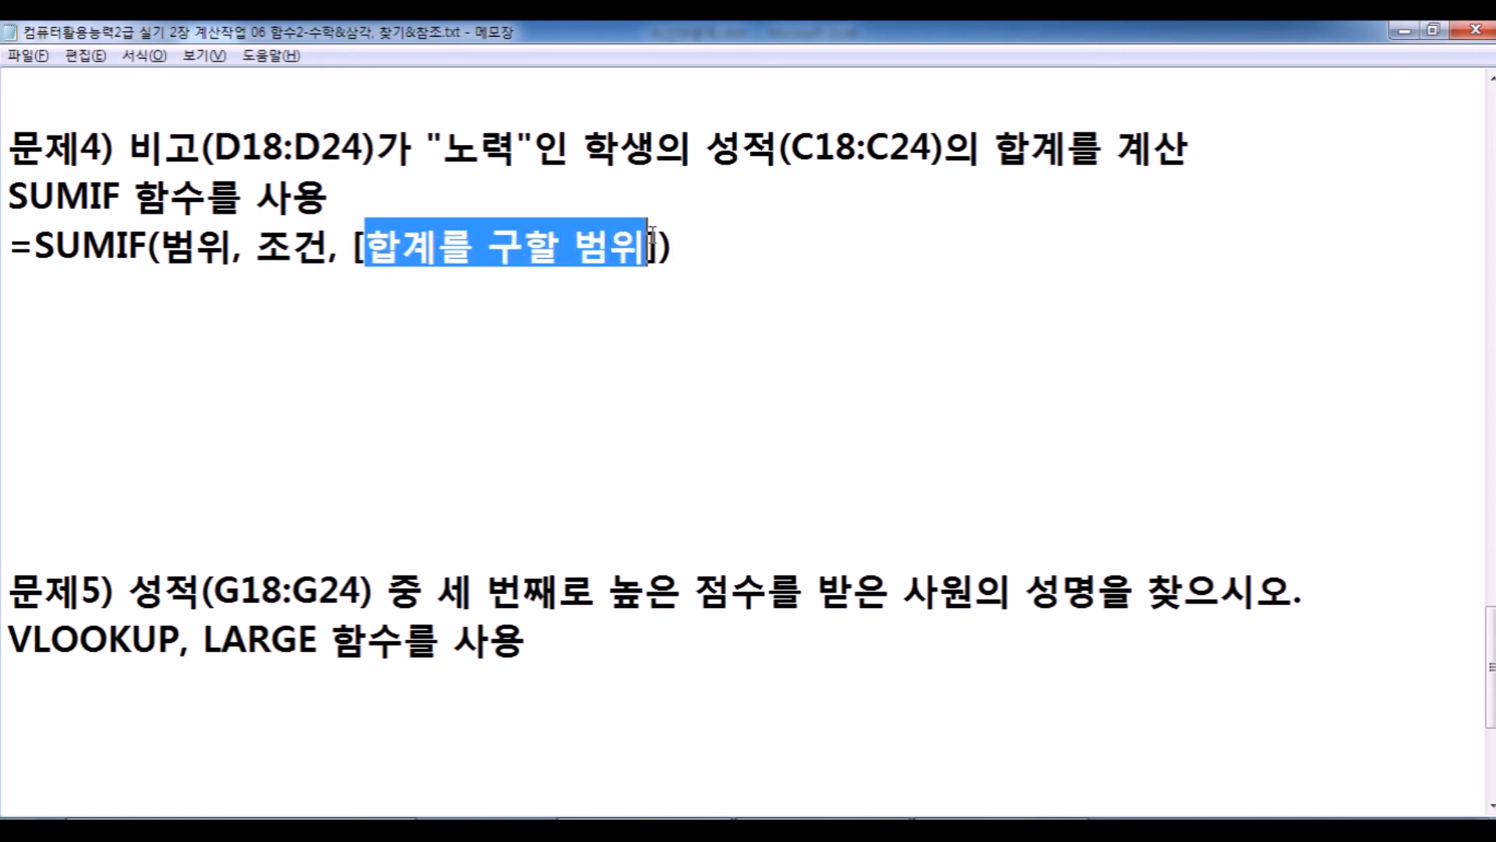
{"action": "left_click", "coordinate": [745, 270]}
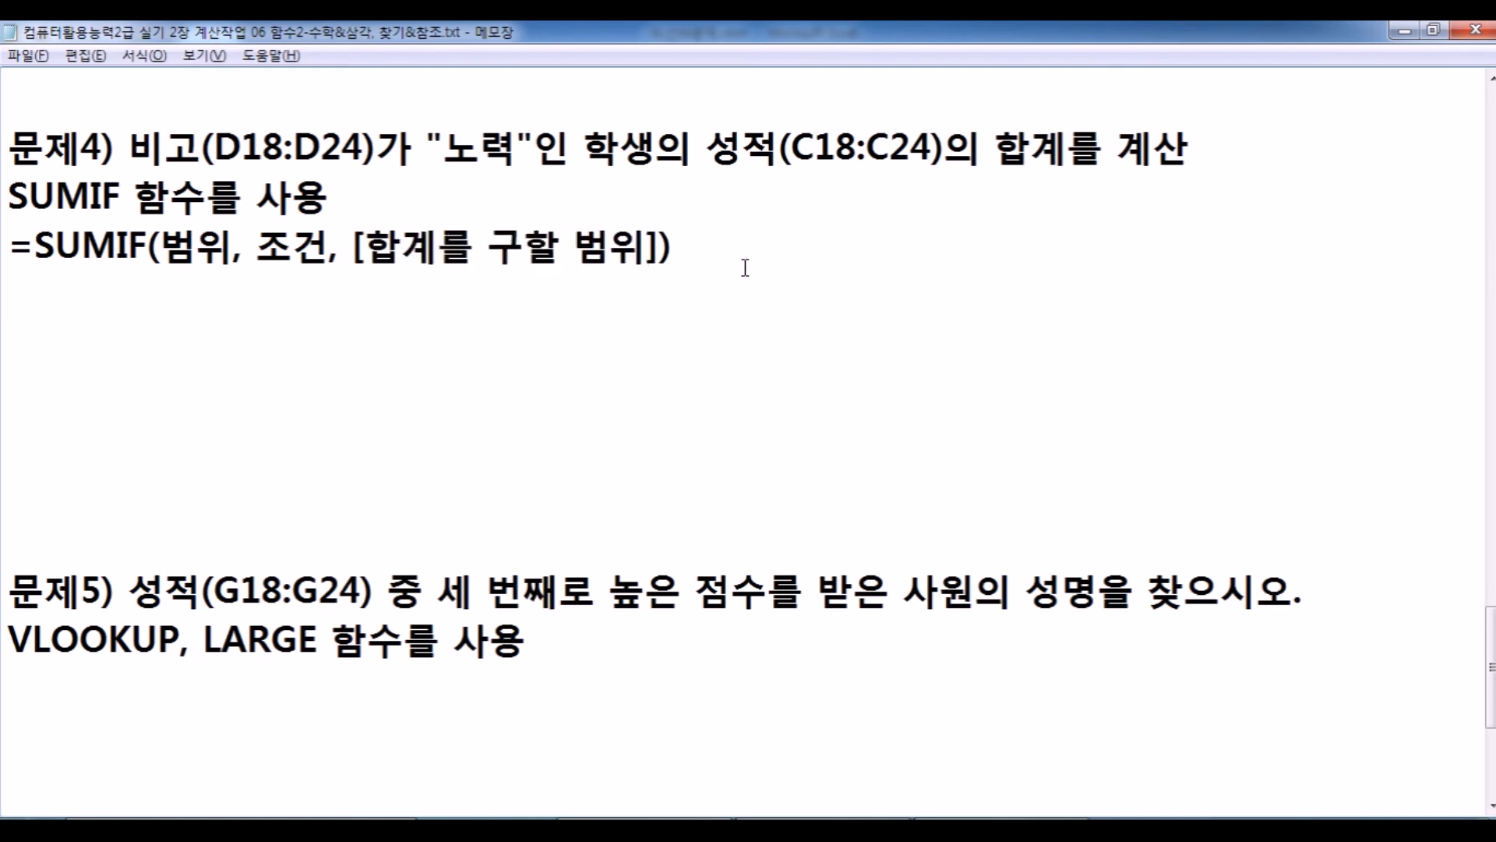
{"action": "left_click", "coordinate": [160, 248]}
{"action": "left_click", "coordinate": [258, 248]}
{"action": "left_click_drag", "start_coordinate": [263, 248], "coordinate": [331, 243]}
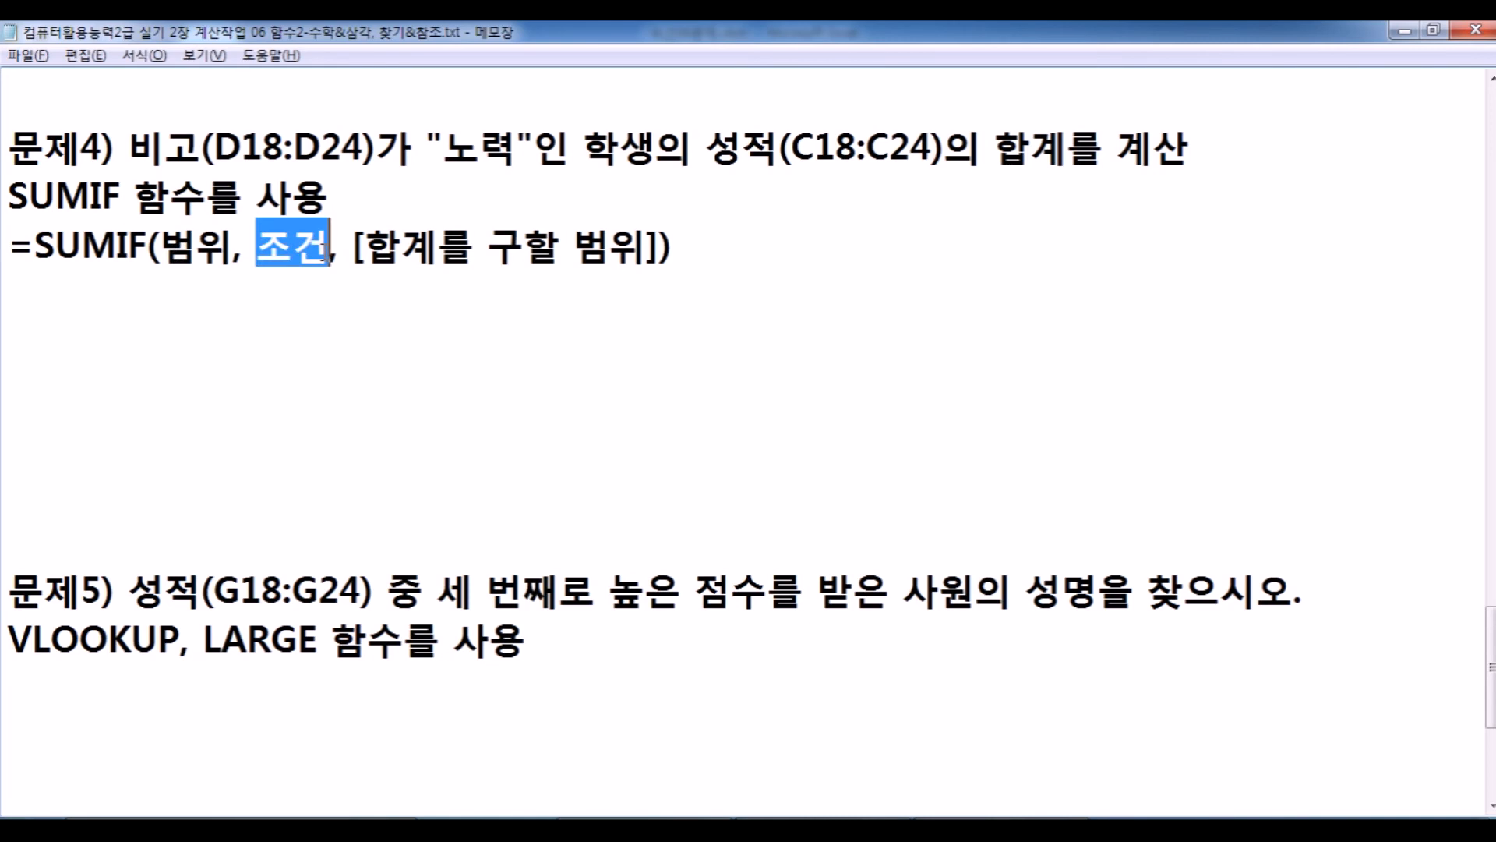
Switch to Excel and cycle through the cells that meet the 노력 condition: D18, D20 and D24.
{"action": "key", "text": "alt+Tab"}
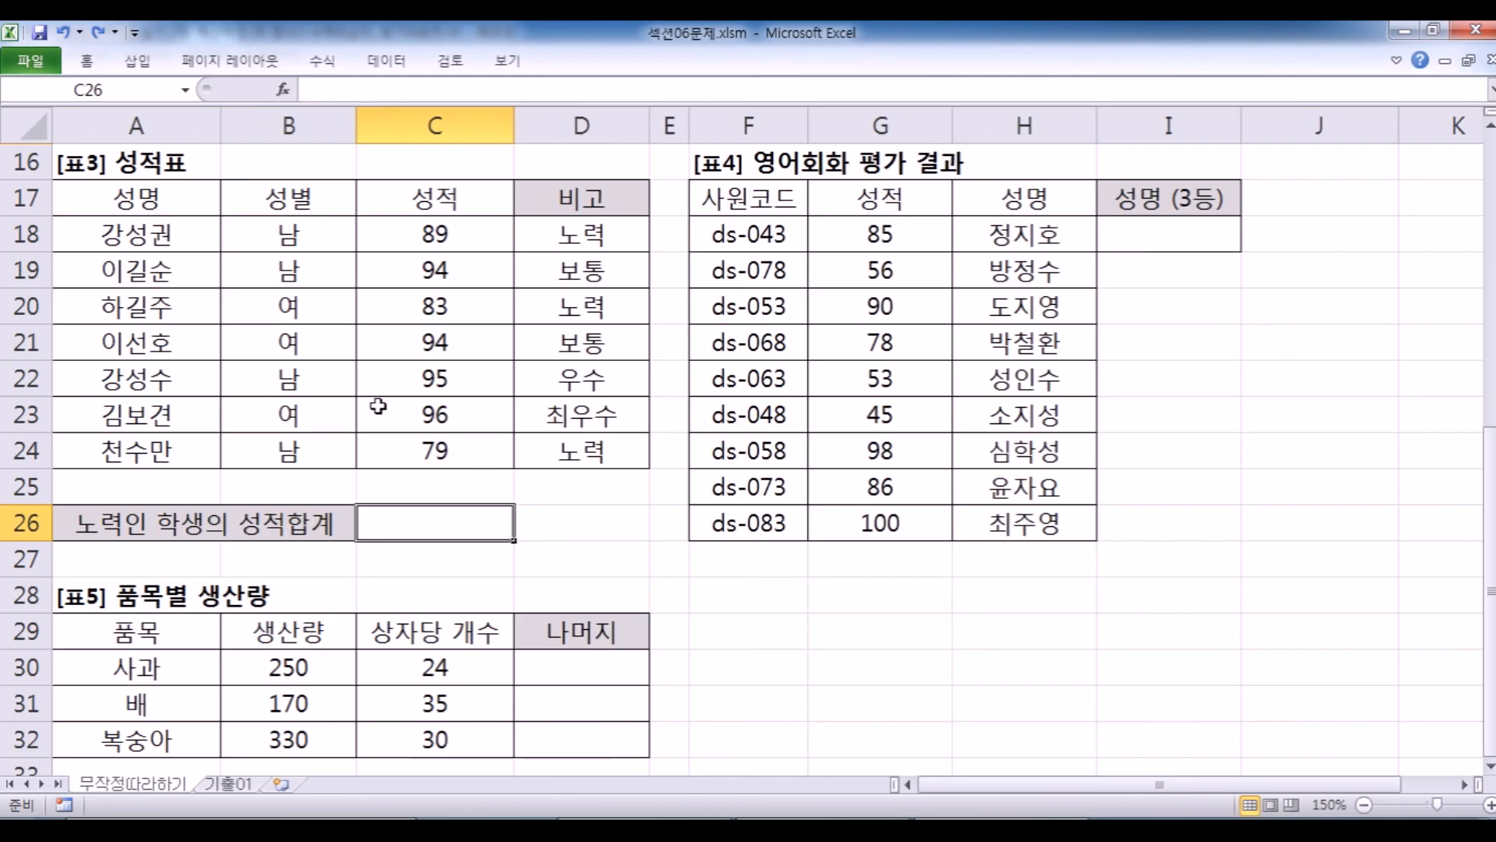
{"action": "left_click", "coordinate": [577, 234]}
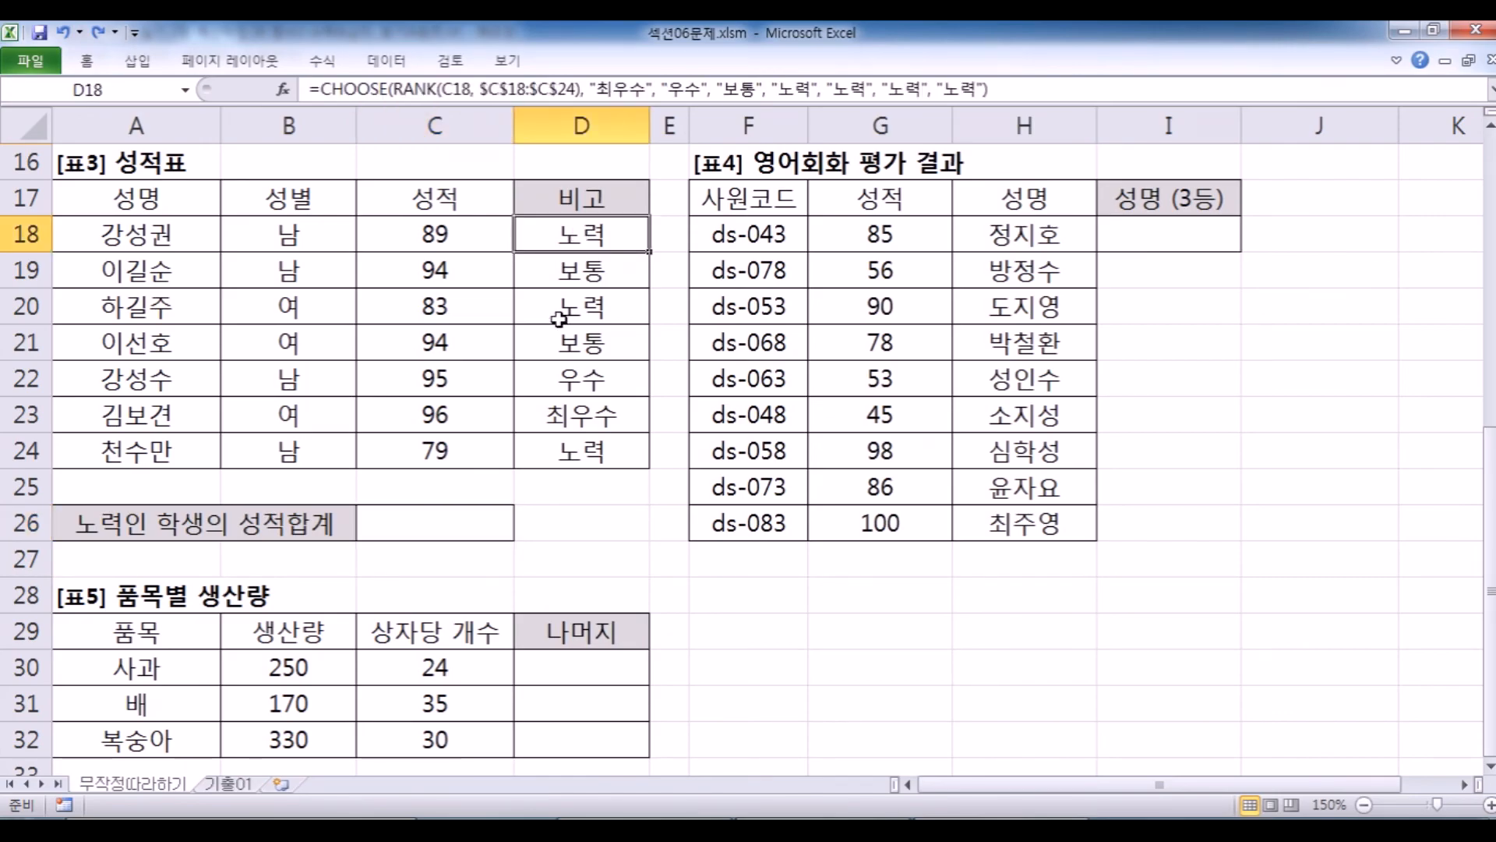
{"action": "left_click", "coordinate": [560, 312], "text": "ctrl"}
{"action": "left_click", "coordinate": [563, 452], "text": "ctrl"}
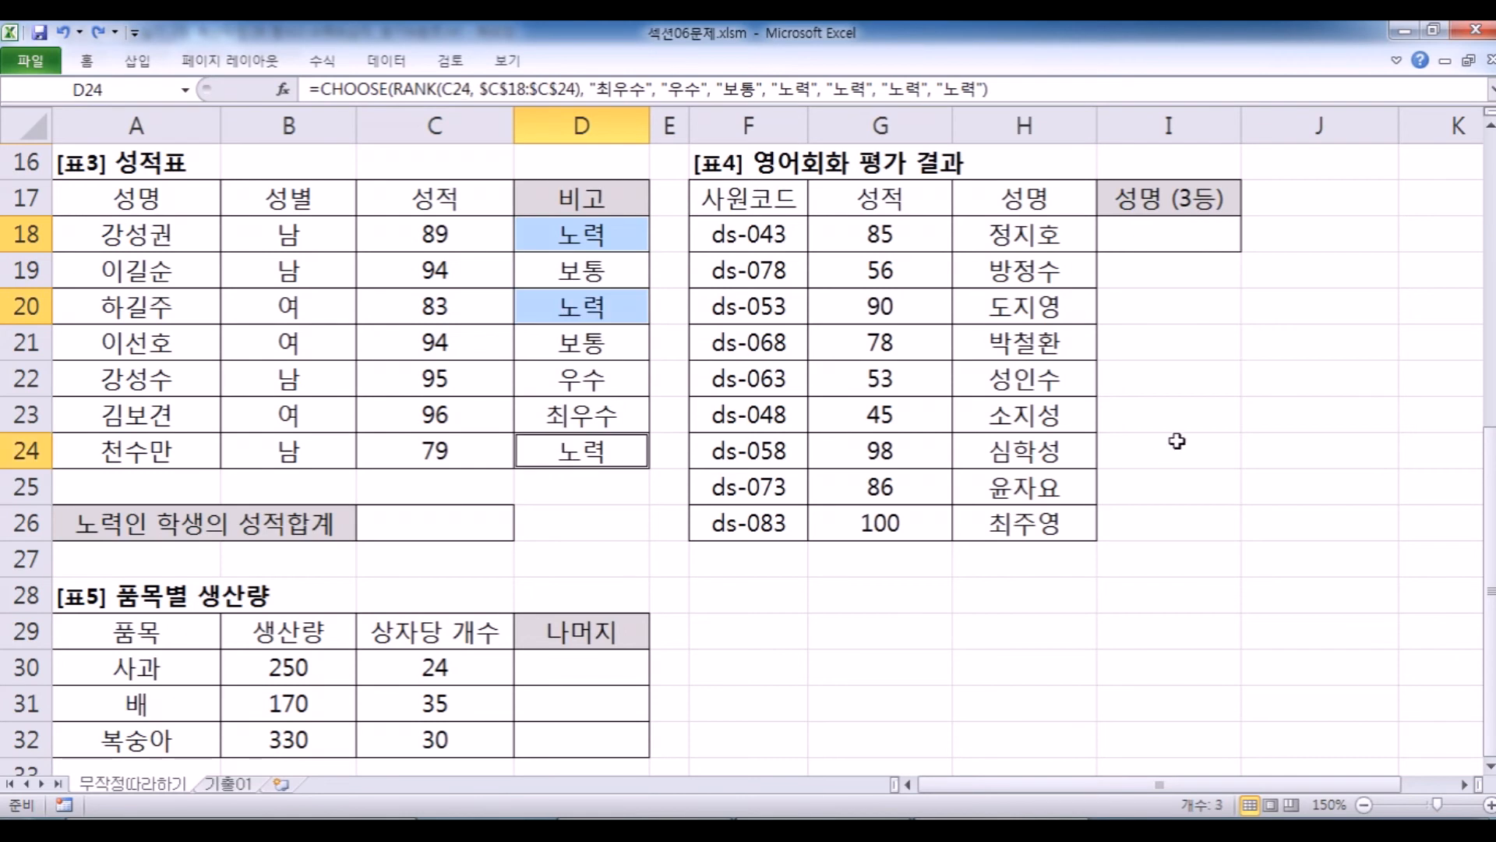
{"action": "key", "text": "Return"}
{"action": "key", "text": "Return"}
{"action": "key", "text": "Return"}
{"action": "key", "text": "Return"}
{"action": "key", "text": "Return"}
{"action": "key", "text": "Return"}
{"action": "key", "text": "Return"}
{"action": "key", "text": "Return"}
{"action": "key", "text": "Return"}
Highlight the 범위 argument in the Notepad syntax line and select its matching range D18:D24 in Excel.
{"action": "key", "text": "alt+Tab"}
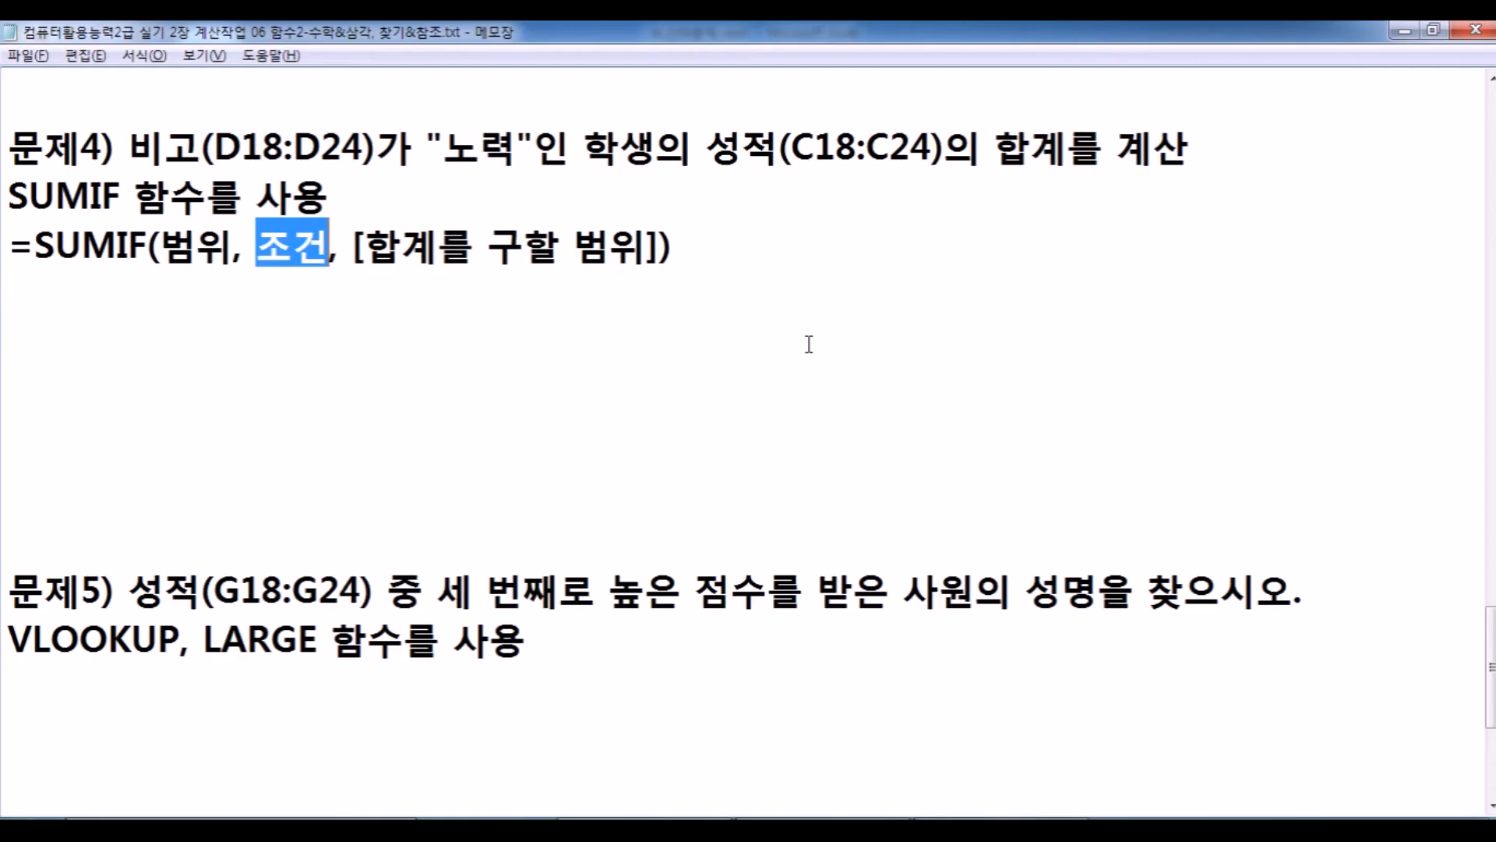
{"action": "left_click_drag", "start_coordinate": [161, 248], "coordinate": [228, 250]}
{"action": "key", "text": "alt+Tab"}
{"action": "left_click_drag", "start_coordinate": [569, 233], "coordinate": [563, 451]}
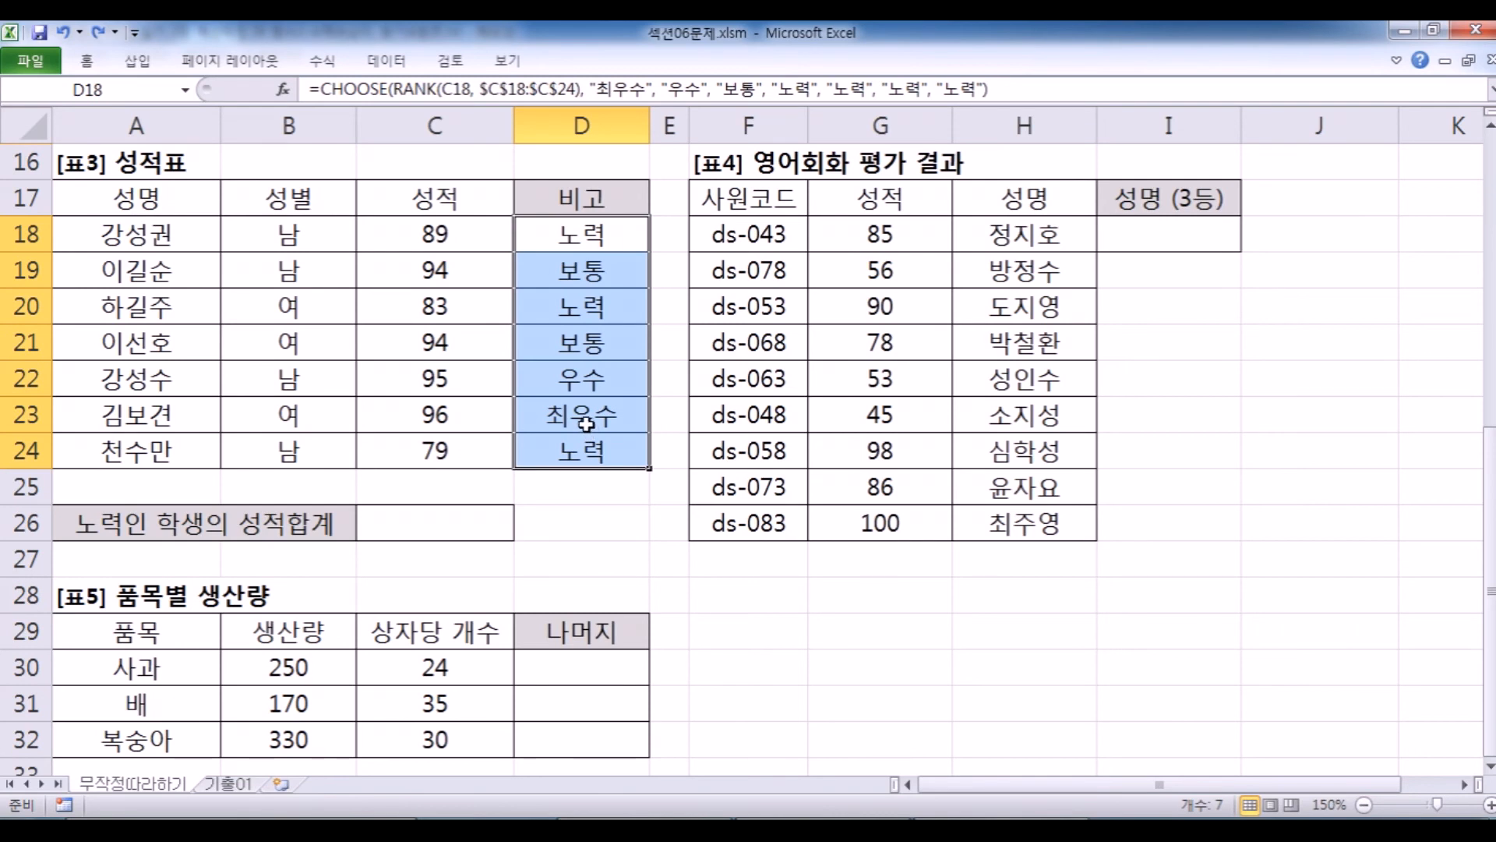
Switch to Notepad and add the note "* 범위 : 조건 항목이 있는 곳" below the SUMIF syntax line.
{"action": "key", "text": "alt+Tab"}
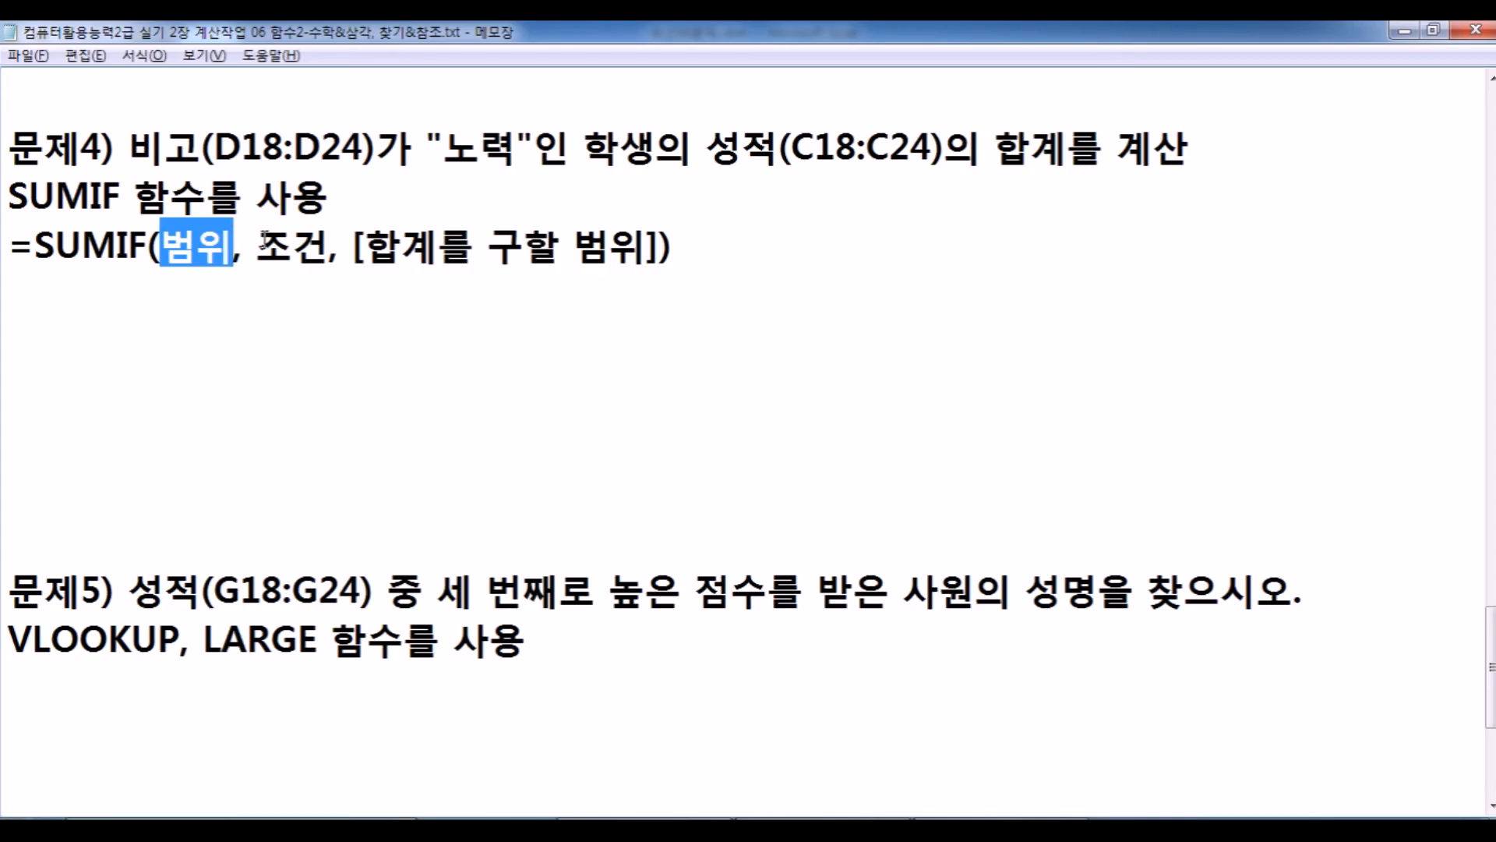
{"action": "left_click", "coordinate": [378, 307]}
{"action": "type", "text": "* ㅂ"}
{"action": "type", "text": "범위 "}
{"action": "type", "text": ": 노력"}
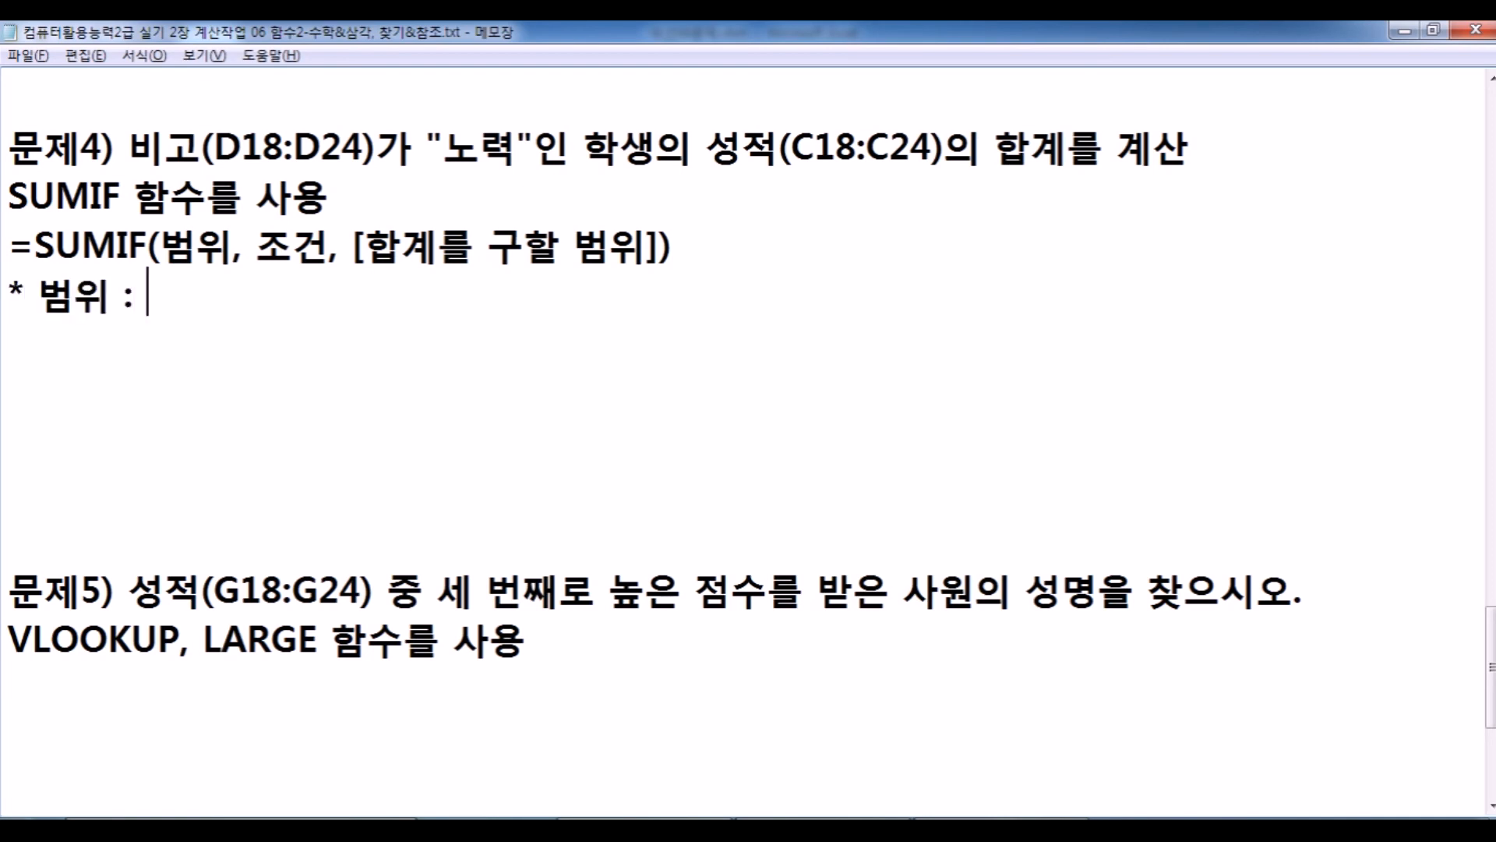
{"action": "key", "text": "BackSpace"}
{"action": "key", "text": "BackSpace"}
{"action": "key", "text": "BackSpace"}
{"action": "key", "text": "BackSpace"}
{"action": "type", "text": "조"}
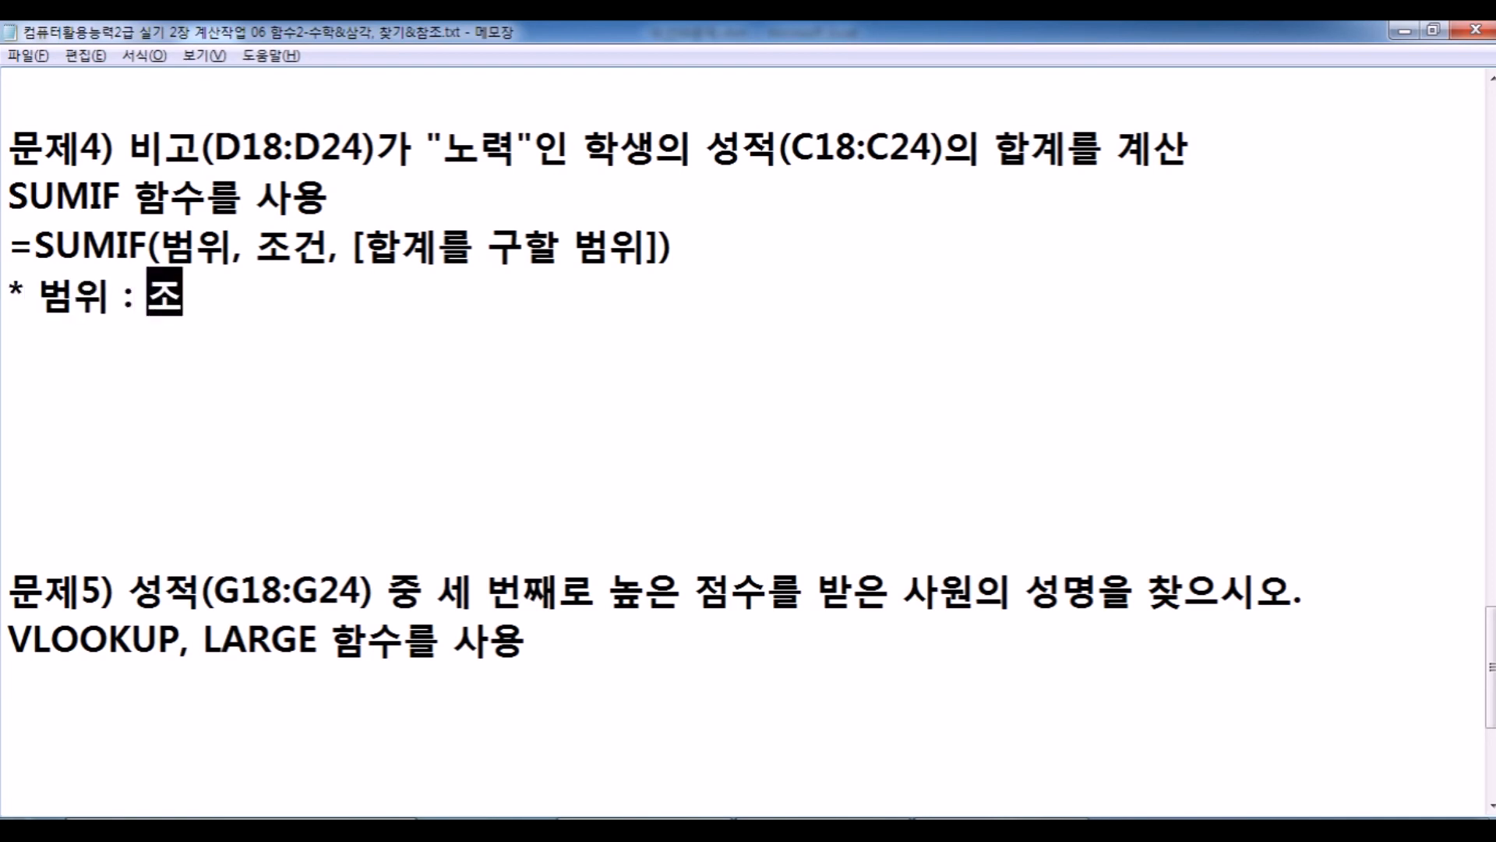
{"action": "type", "text": "건 항목이 "}
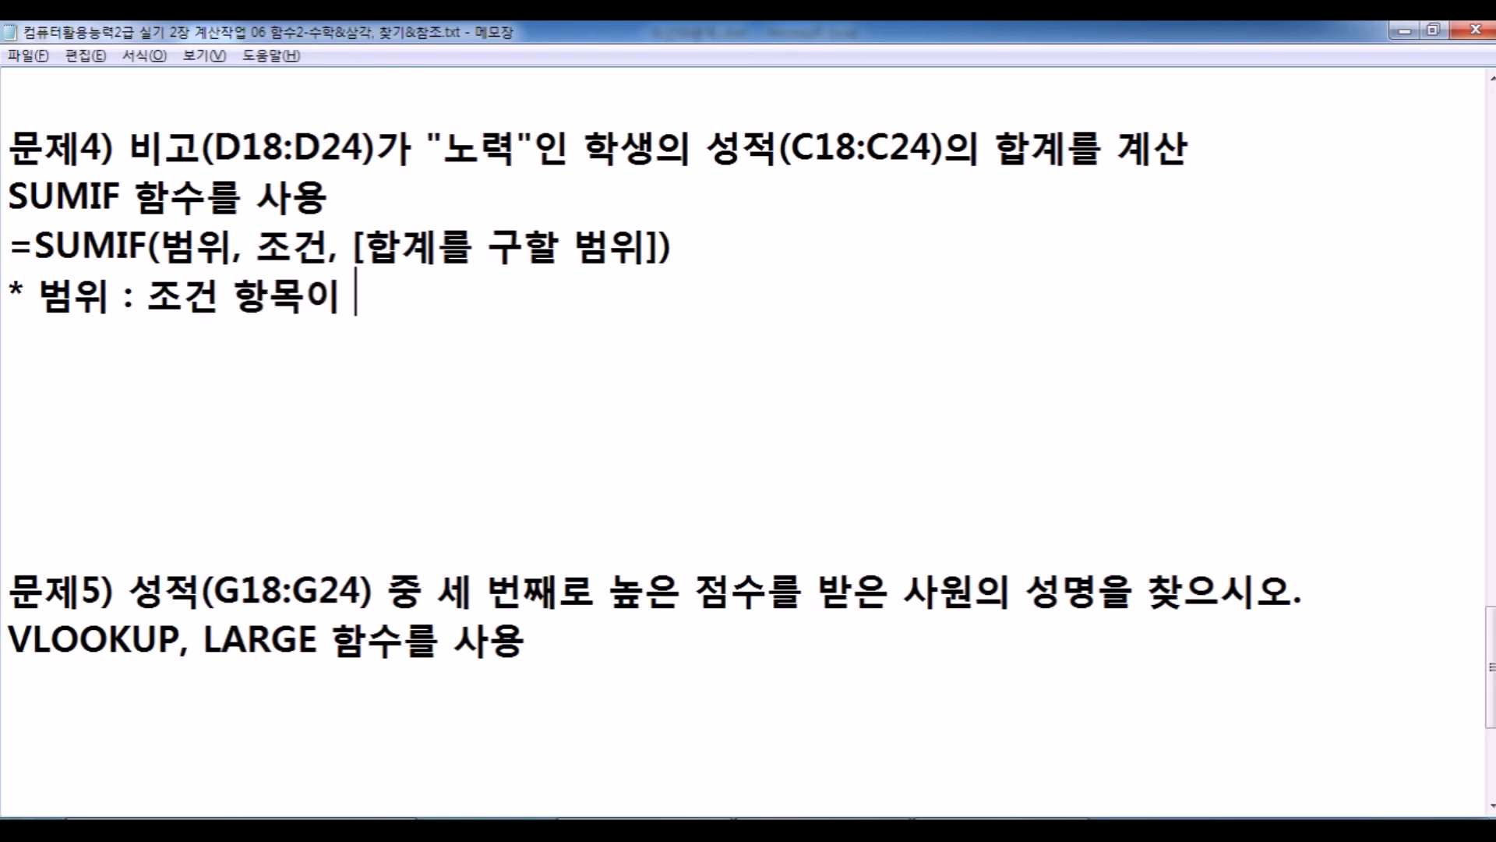
{"action": "type", "text": "있는 곳"}
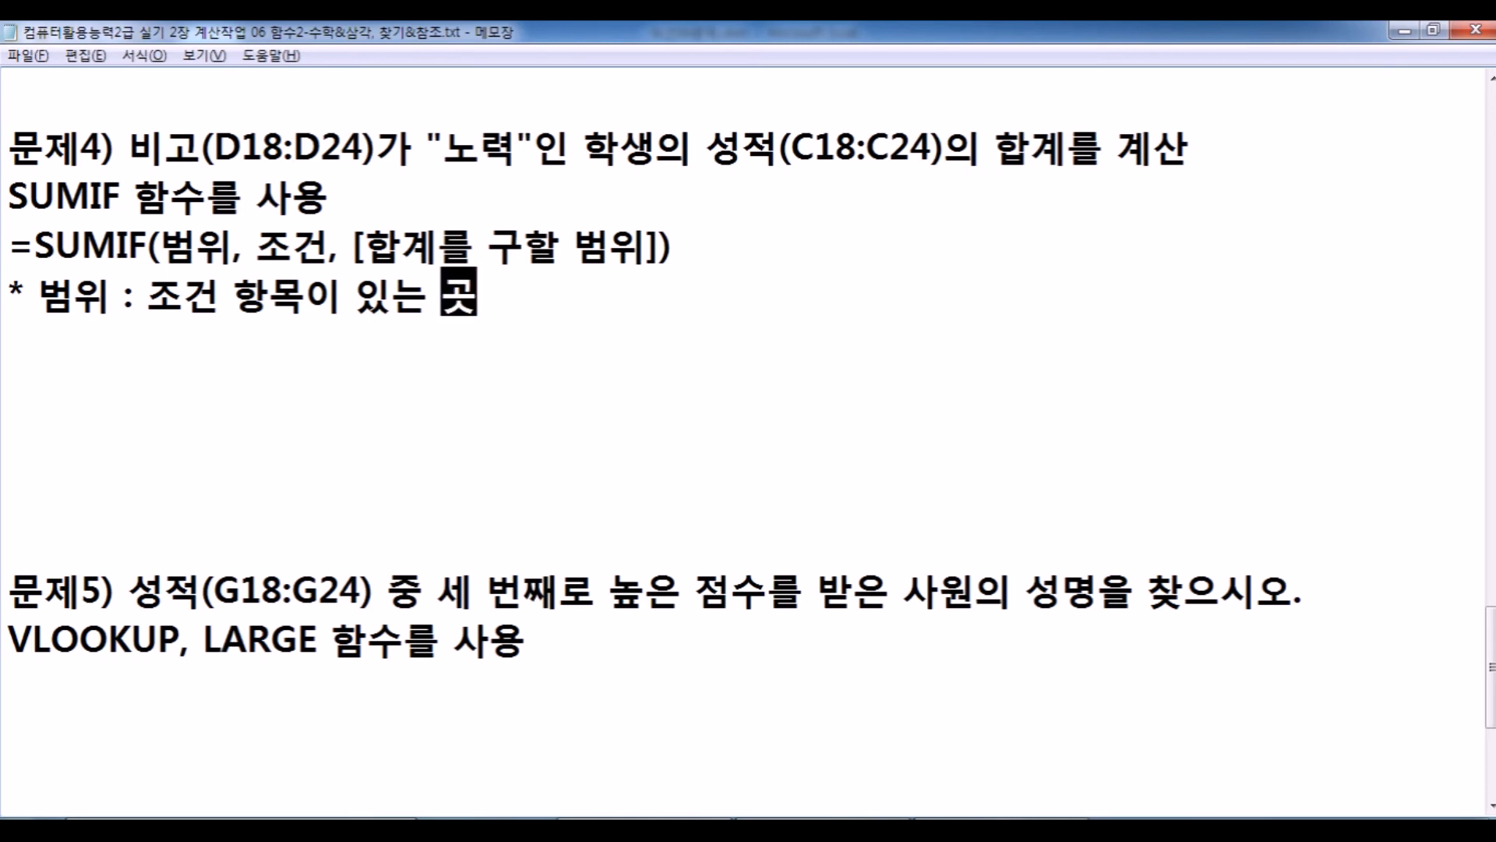
Switch to Excel and select the 성별 range B18:B24 as another example of a condition range.
{"action": "key", "text": "alt+Tab"}
{"action": "left_click_drag", "start_coordinate": [262, 232], "coordinate": [274, 454]}
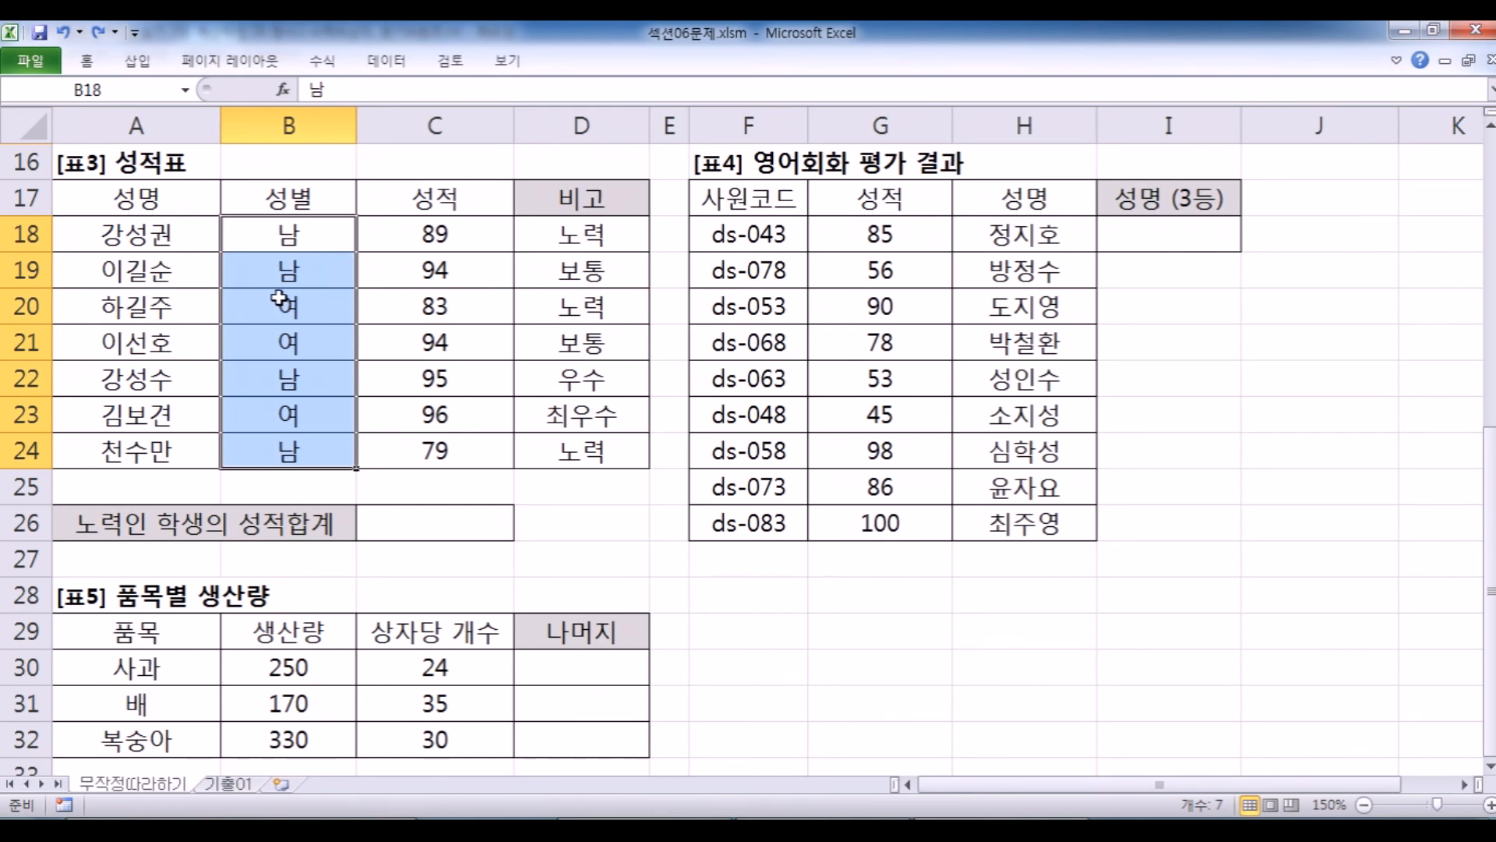
Select the 비고 range D18:D24, followed by the 성적 range C18:C24.
{"action": "left_click_drag", "start_coordinate": [582, 238], "coordinate": [583, 460]}
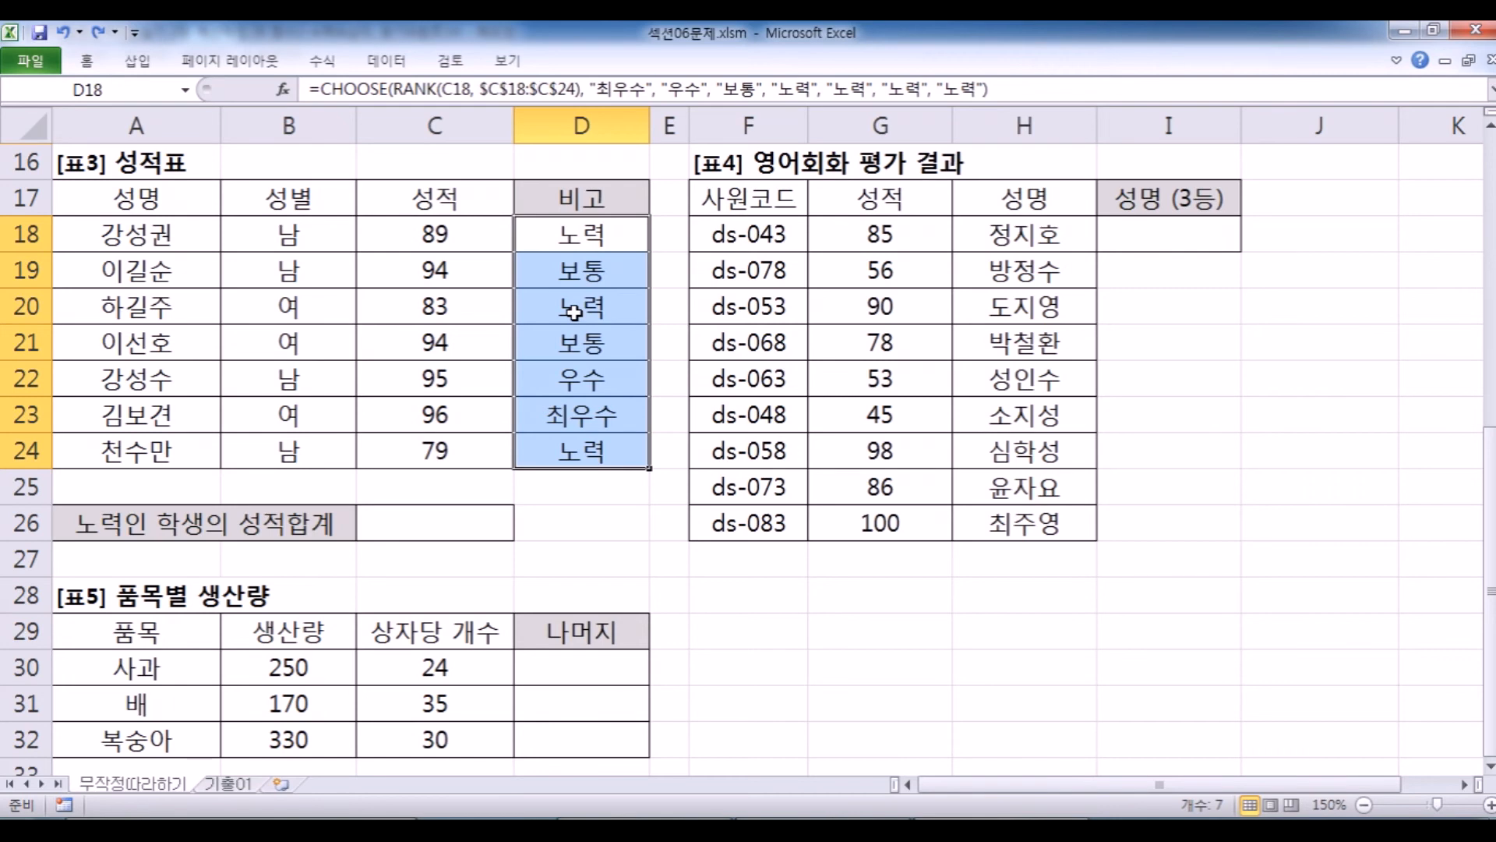
{"action": "left_click_drag", "start_coordinate": [446, 238], "coordinate": [445, 467]}
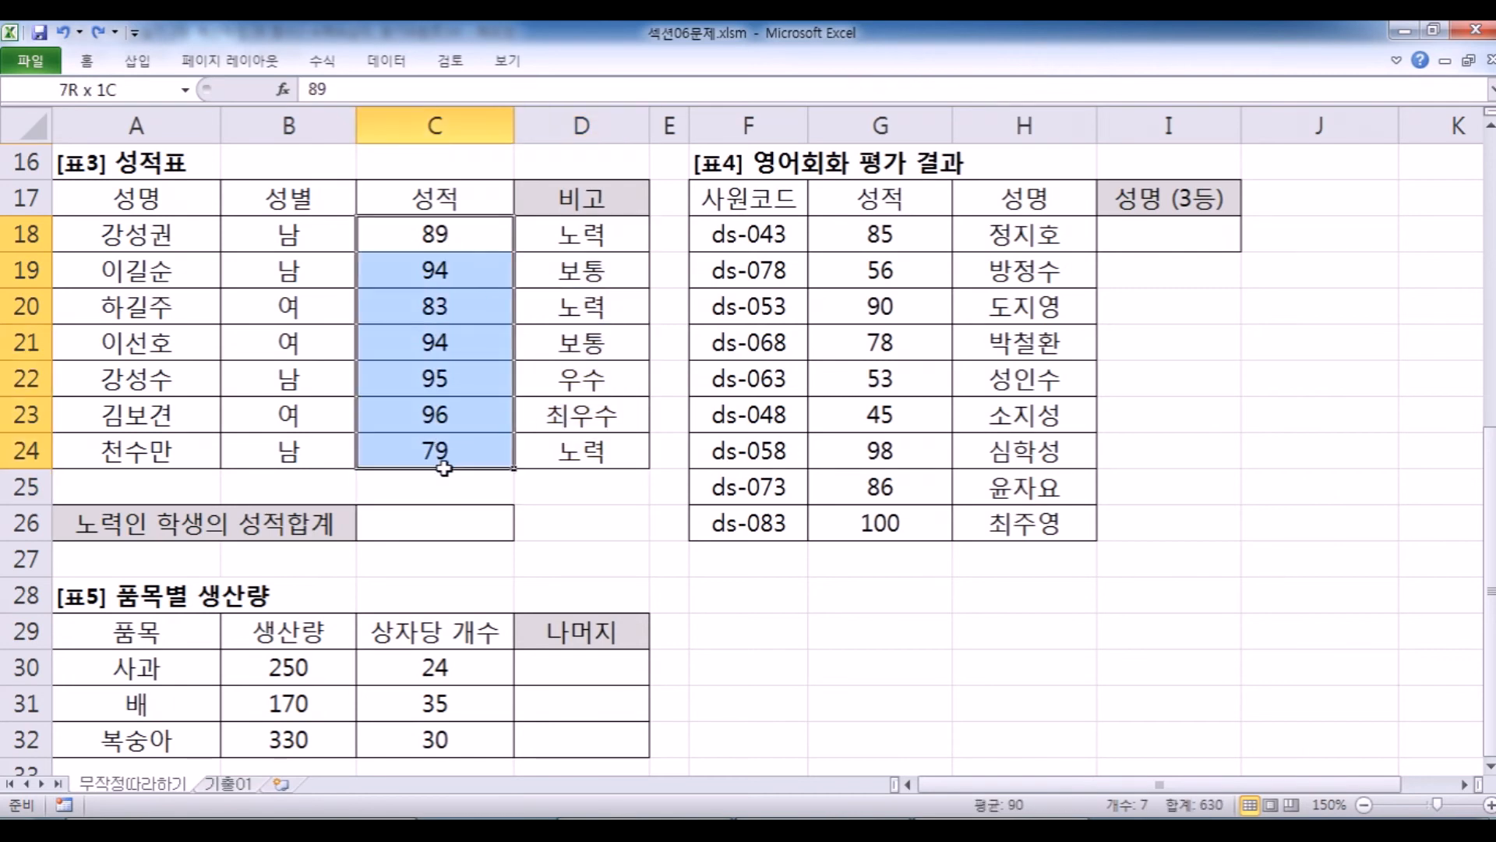
Switch to Notepad and duplicate the SUMIF syntax line directly below the 범위 note.
{"action": "key", "text": "alt+Tab"}
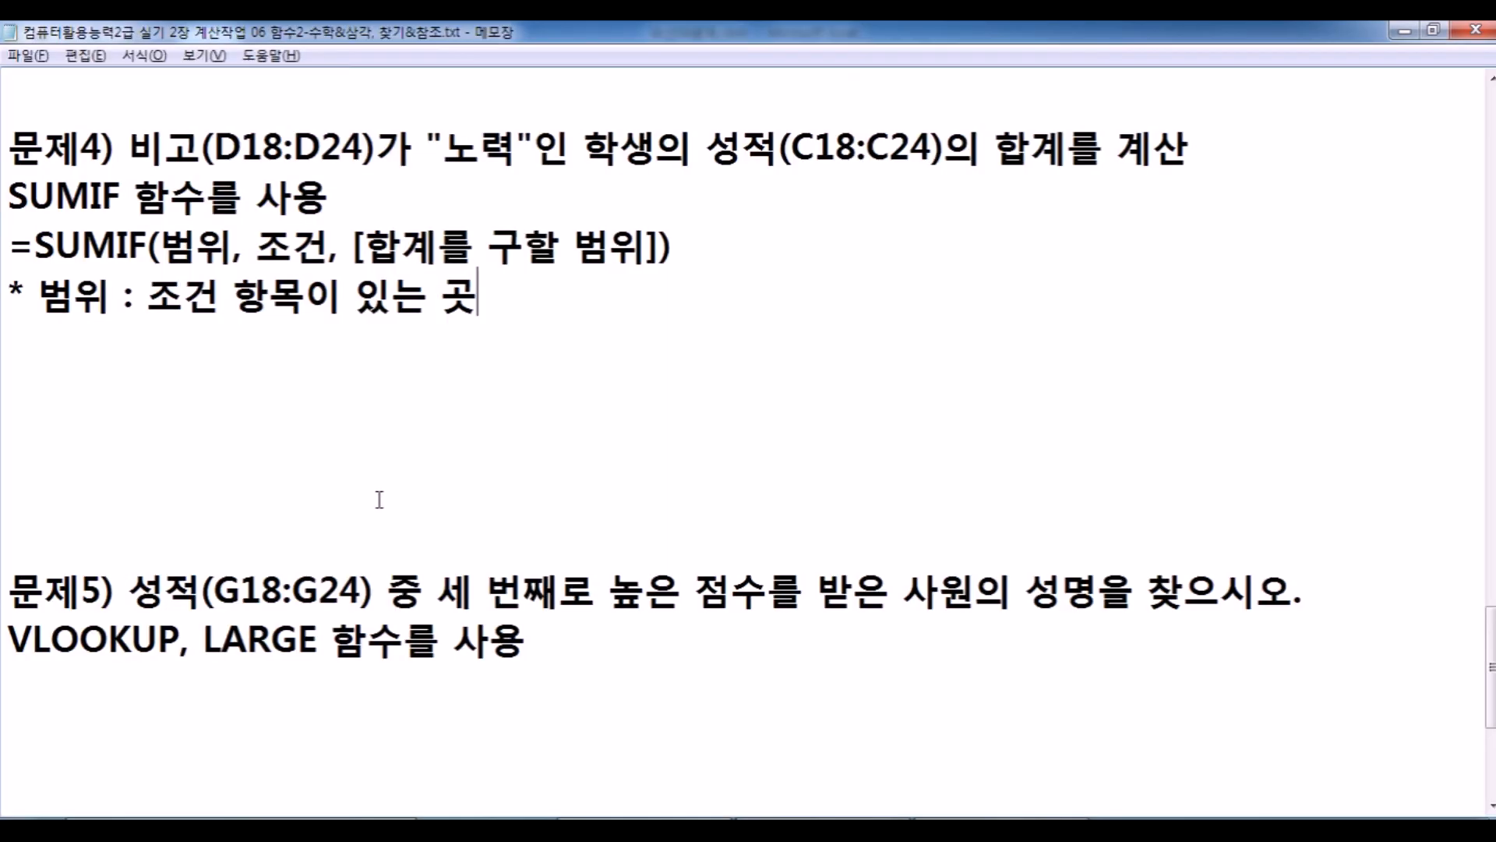
{"action": "left_click", "coordinate": [8, 246]}
{"action": "left_click_drag", "start_coordinate": [8, 246], "coordinate": [10, 300]}
{"action": "key", "text": "ctrl+c"}
{"action": "left_click", "coordinate": [9, 343]}
{"action": "key", "text": "ctrl+v"}
Replace the three arguments of the copied SUMIF line with 비고, "노력" and 성적.
{"action": "left_click_drag", "start_coordinate": [160, 347], "coordinate": [233, 350]}
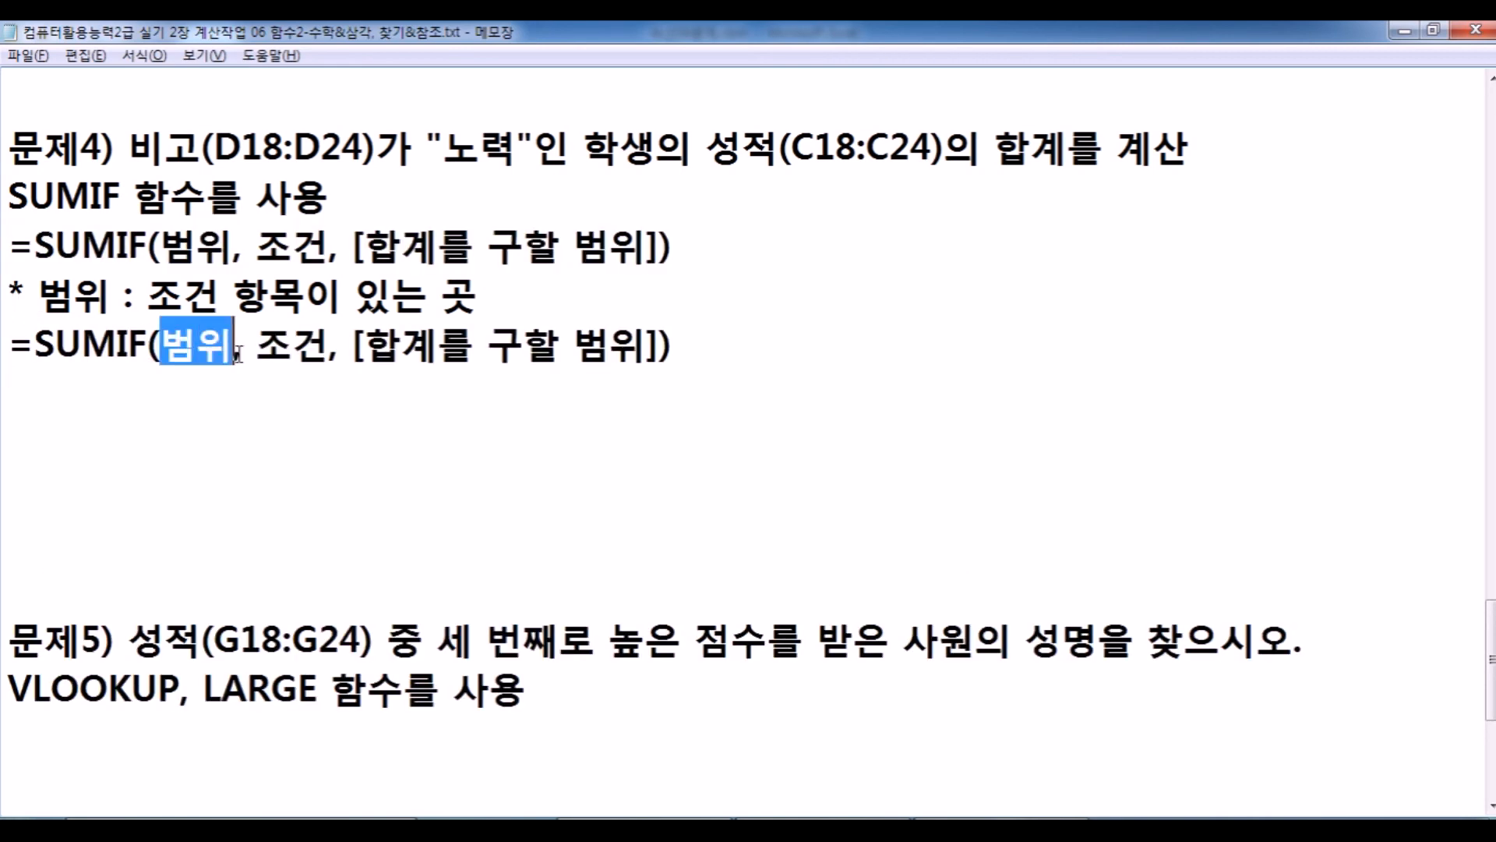
{"action": "type", "text": "비고"}
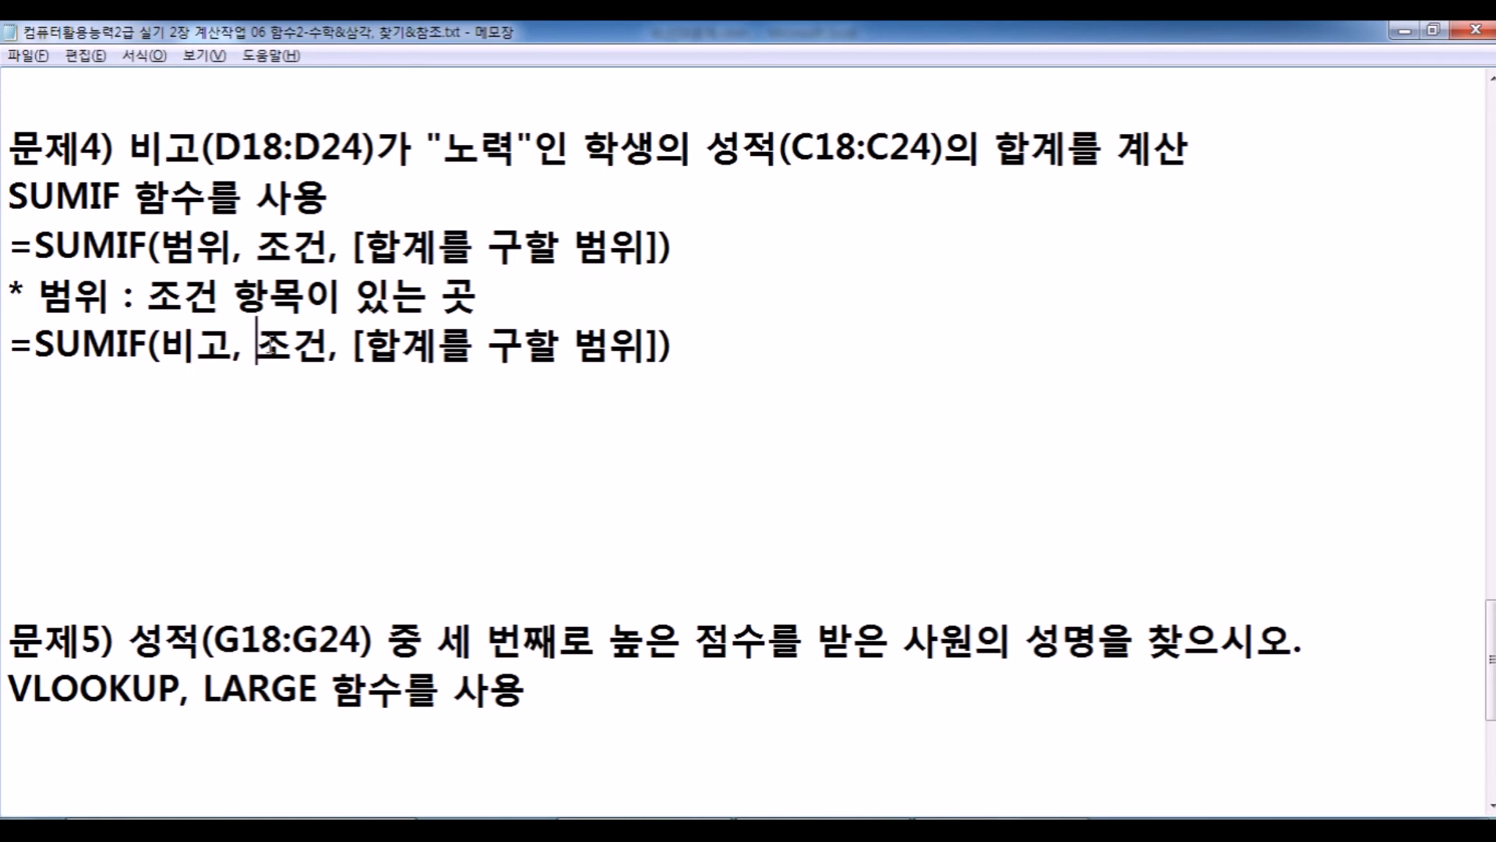
{"action": "left_click_drag", "start_coordinate": [256, 348], "coordinate": [329, 348]}
{"action": "type", "text": "\"노력\""}
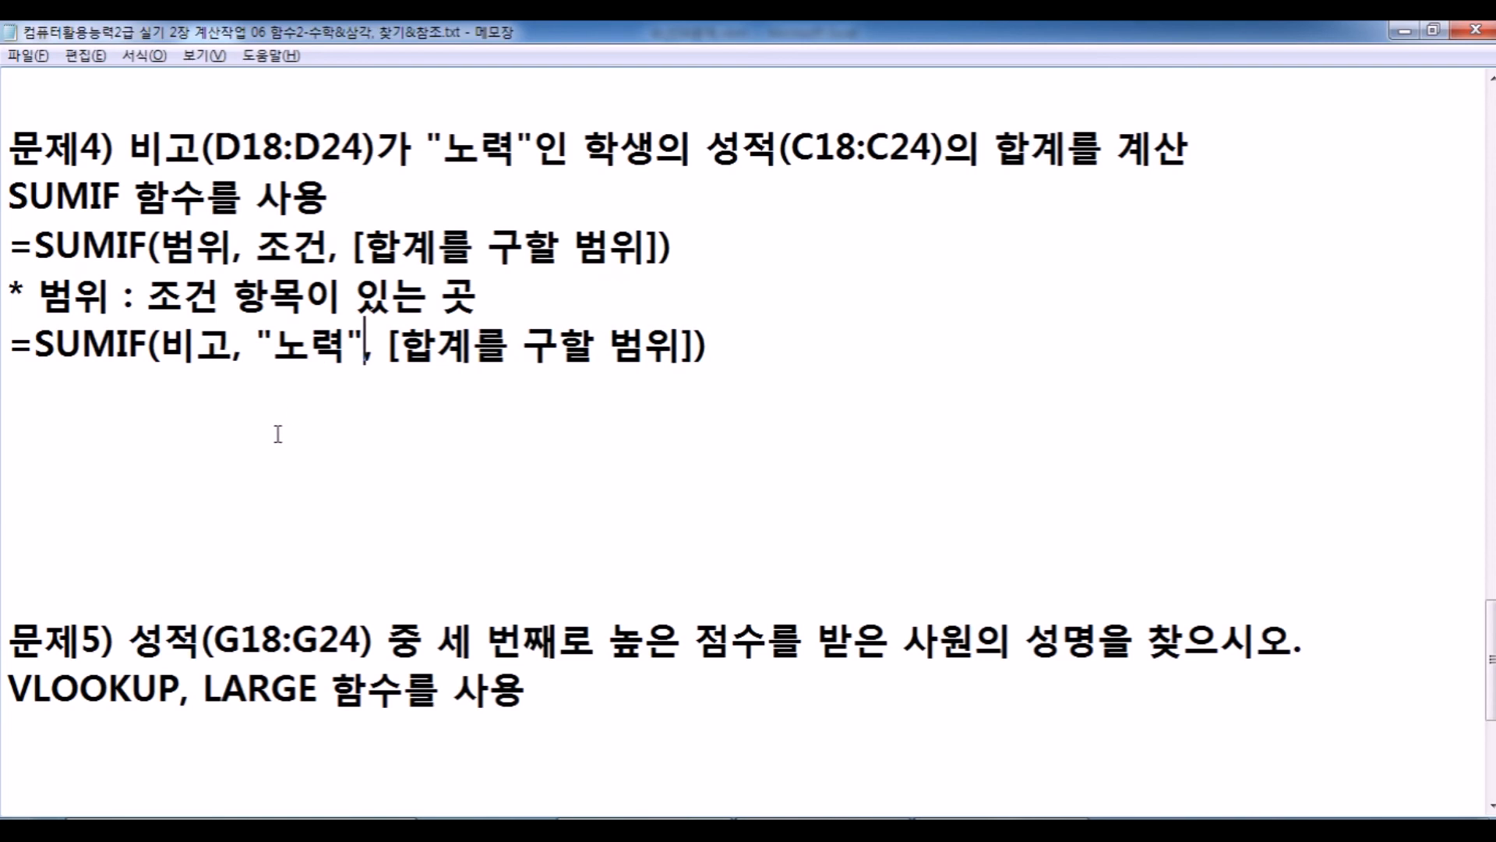
{"action": "left_click_drag", "start_coordinate": [387, 343], "coordinate": [696, 343]}
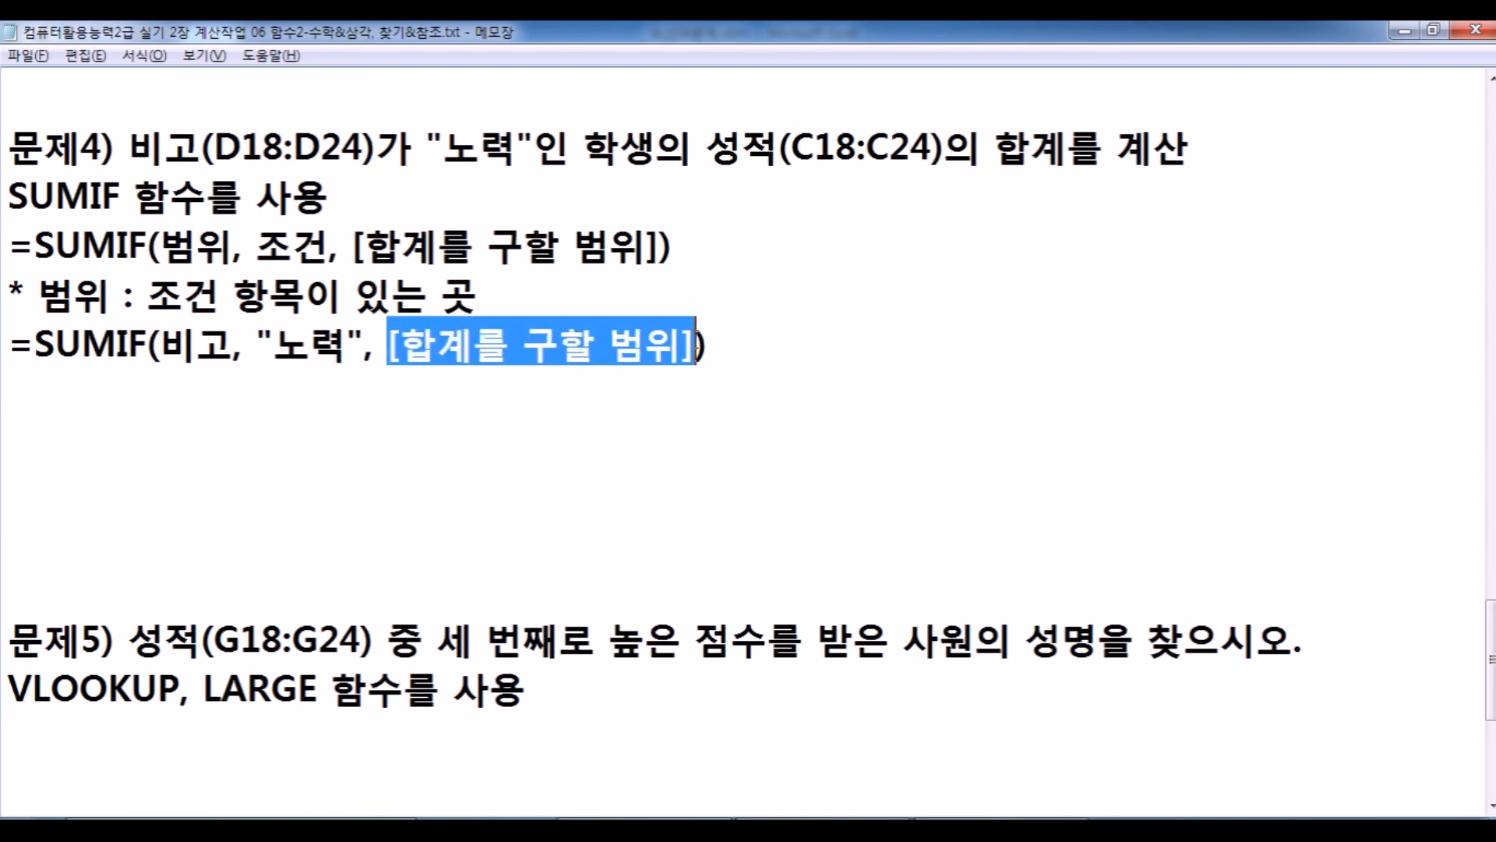
{"action": "type", "text": "성ㅈㅓㄱ"}
Highlight the 성적 reference in the 문제4 text, switch to Excel, walk through D18:D24 cell by cell and select C18:C24.
{"action": "left_click_drag", "start_coordinate": [742, 144], "coordinate": [929, 139]}
{"action": "key", "text": "alt+Tab"}
{"action": "left_click_drag", "start_coordinate": [577, 237], "coordinate": [586, 453]}
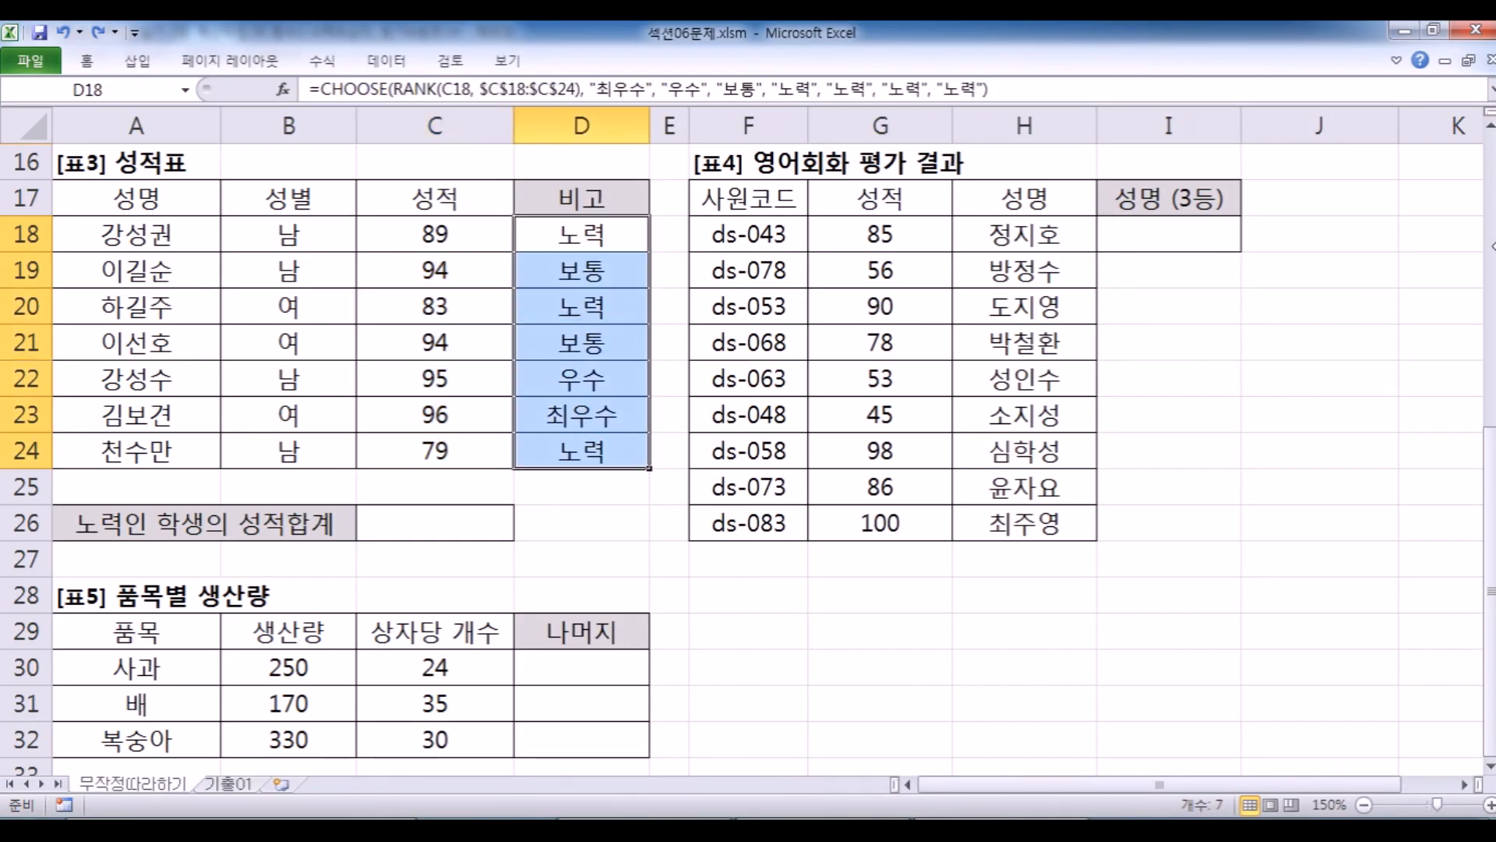
{"action": "key", "text": "Return"}
{"action": "key", "text": "Return"}
{"action": "key", "text": "Return"}
{"action": "key", "text": "Return"}
{"action": "key", "text": "Return"}
{"action": "key", "text": "Return"}
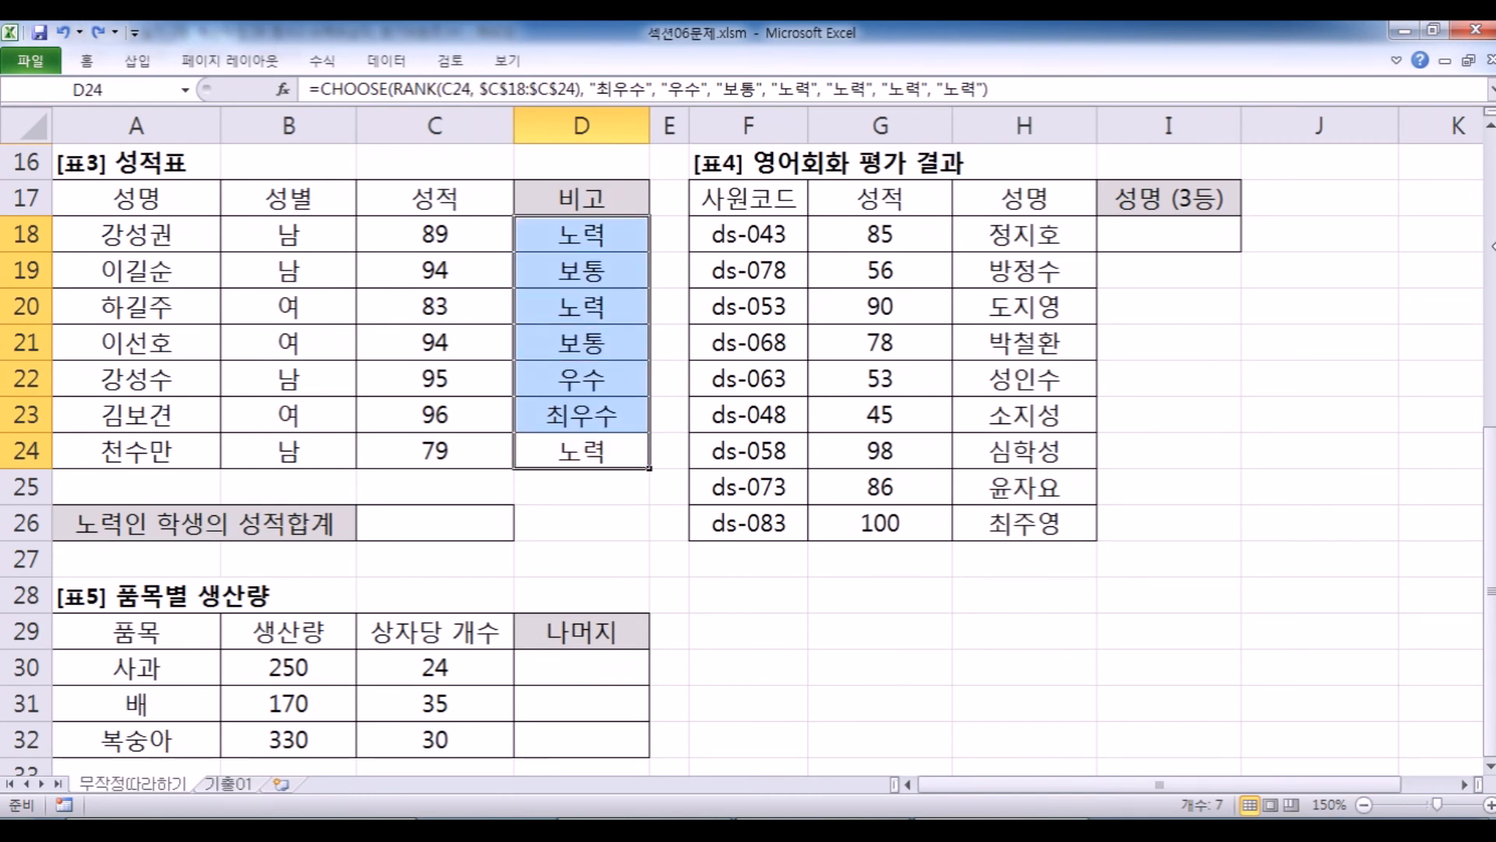
{"action": "left_click_drag", "start_coordinate": [440, 237], "coordinate": [457, 451]}
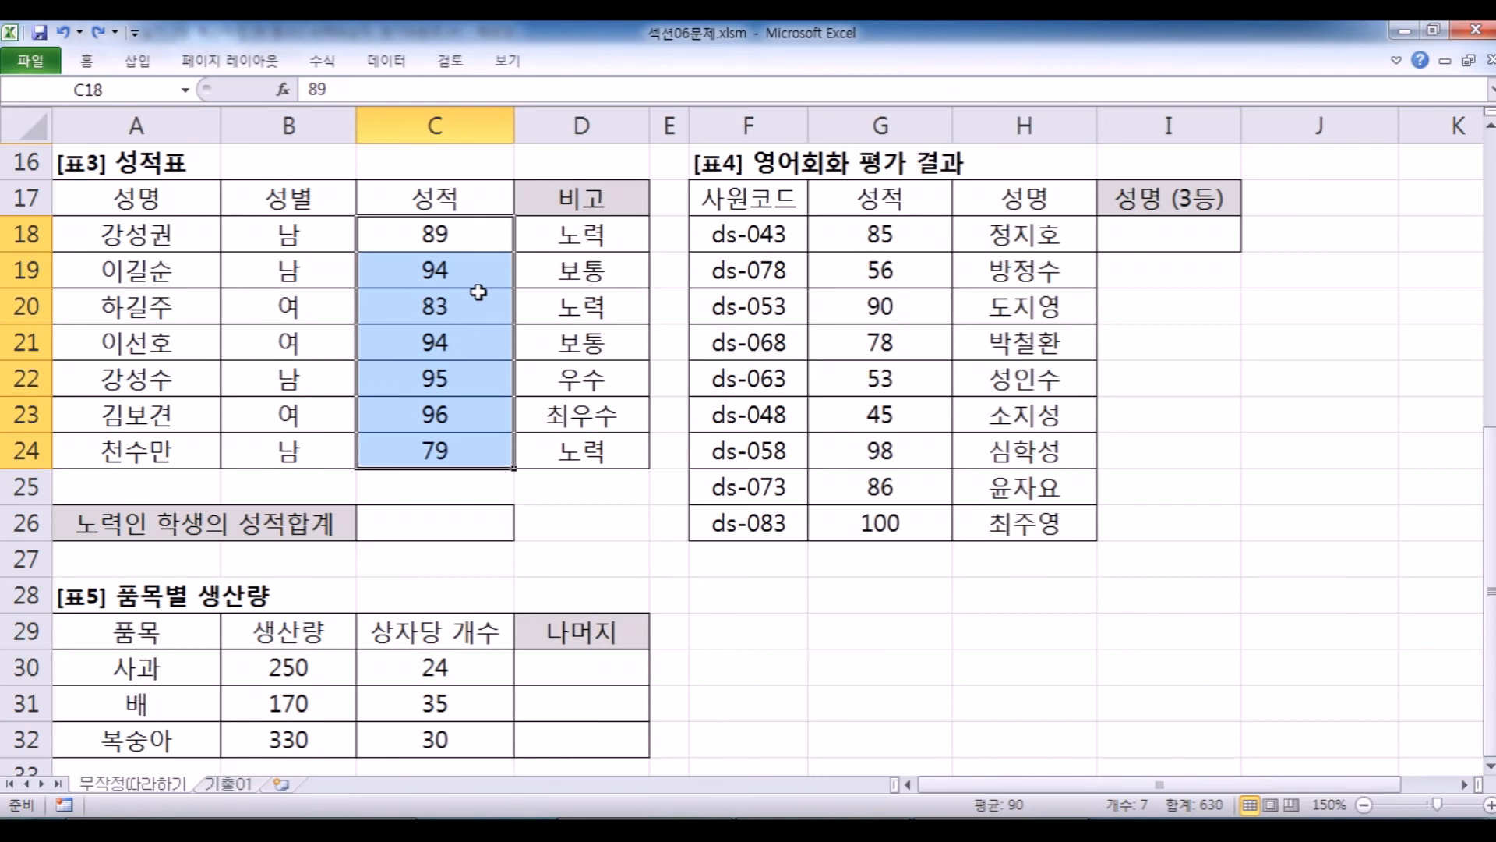
Highlight the 범위 and [합계를 구할 범위] arguments in Notepad, and select the matching sum range C18:C24 in Excel.
{"action": "key", "text": "alt+Tab"}
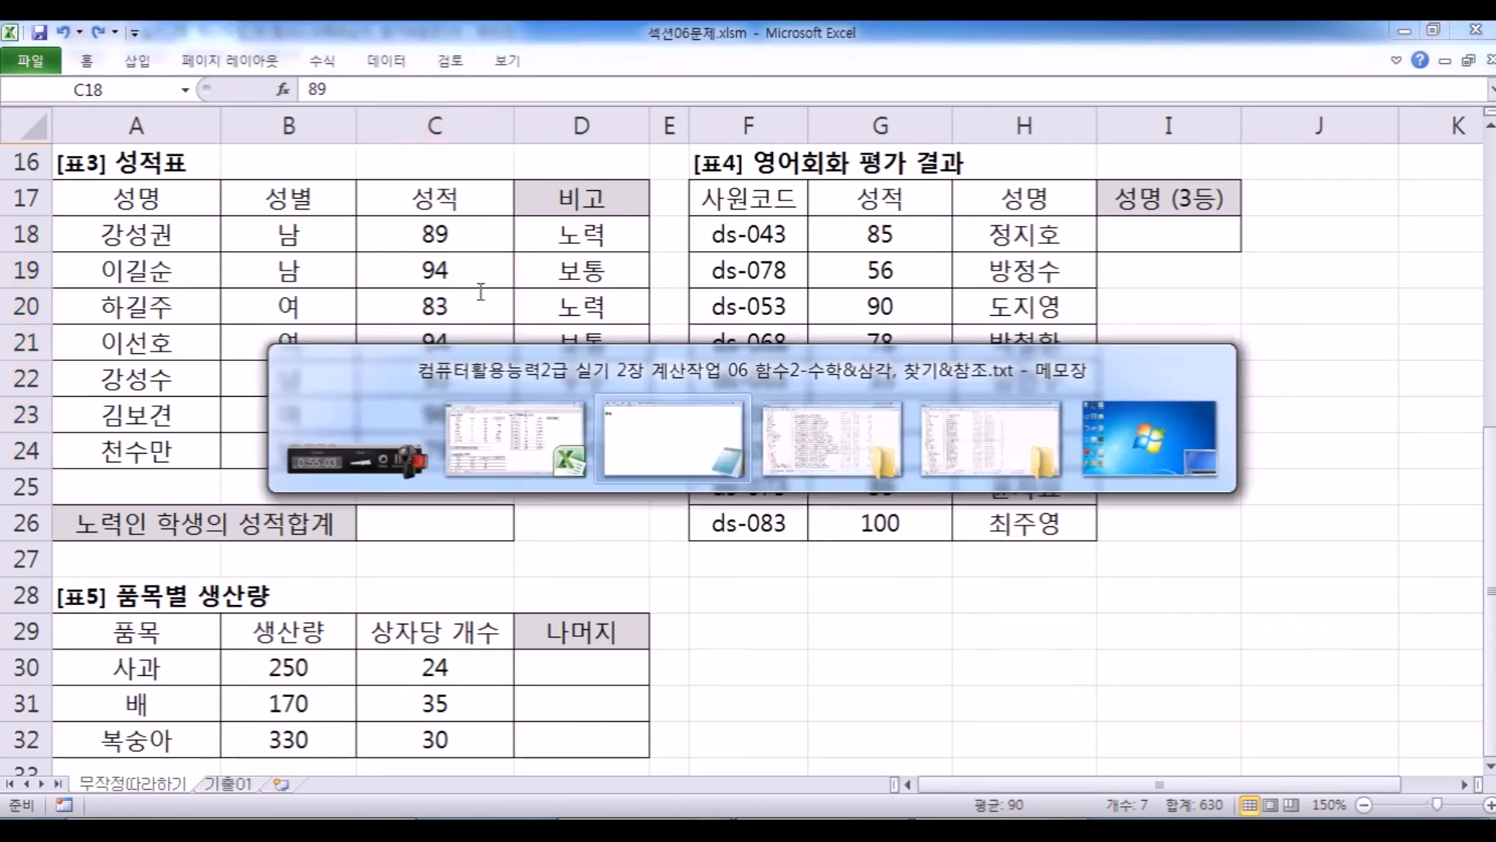
{"action": "left_click_drag", "start_coordinate": [234, 244], "coordinate": [167, 238]}
{"action": "left_click_drag", "start_coordinate": [352, 246], "coordinate": [661, 246]}
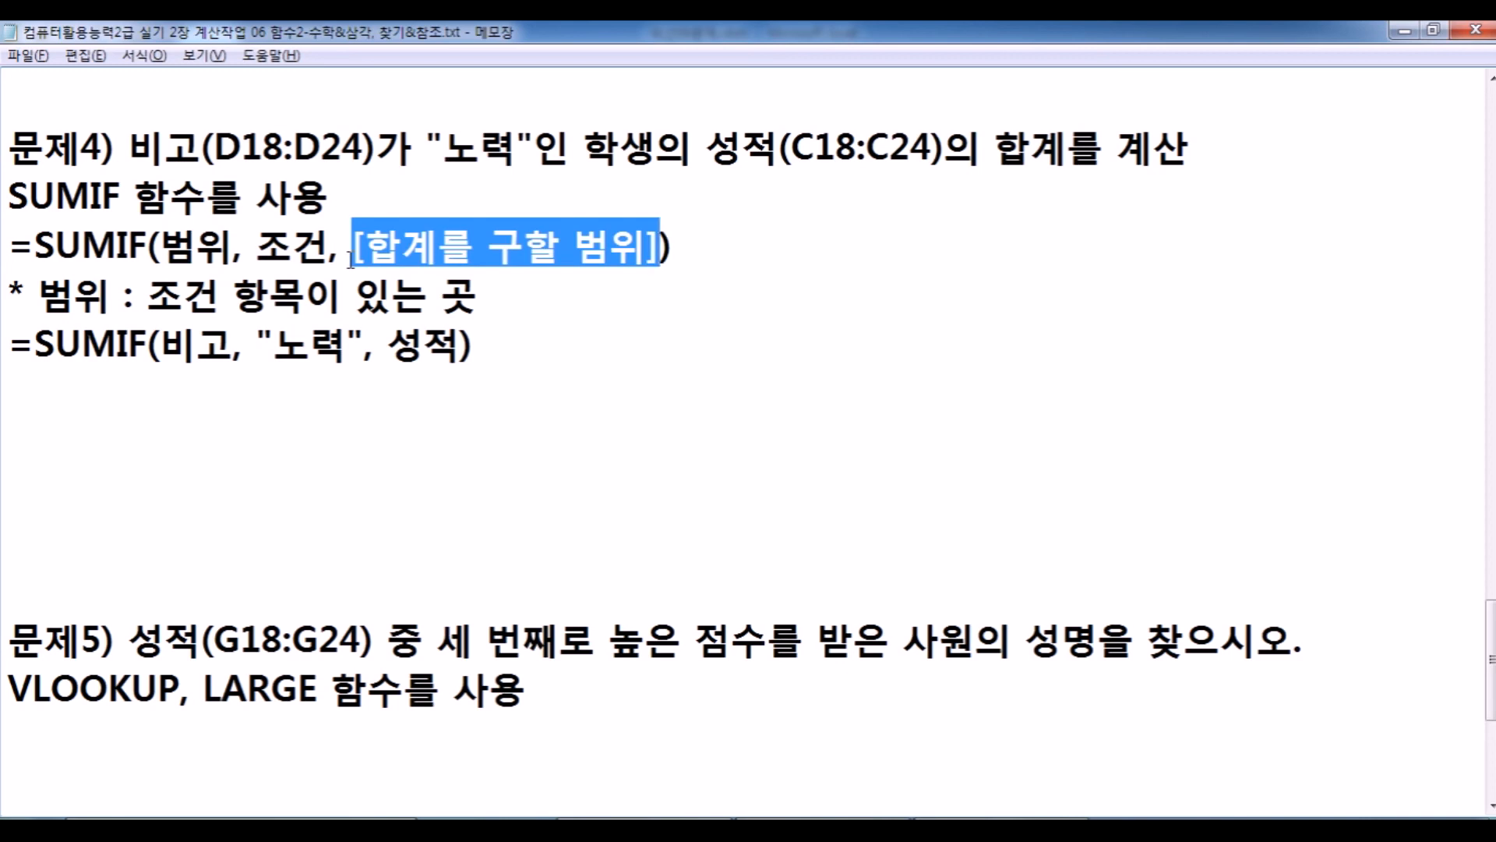
{"action": "key", "text": "alt+Tab"}
{"action": "left_click_drag", "start_coordinate": [432, 232], "coordinate": [415, 450]}
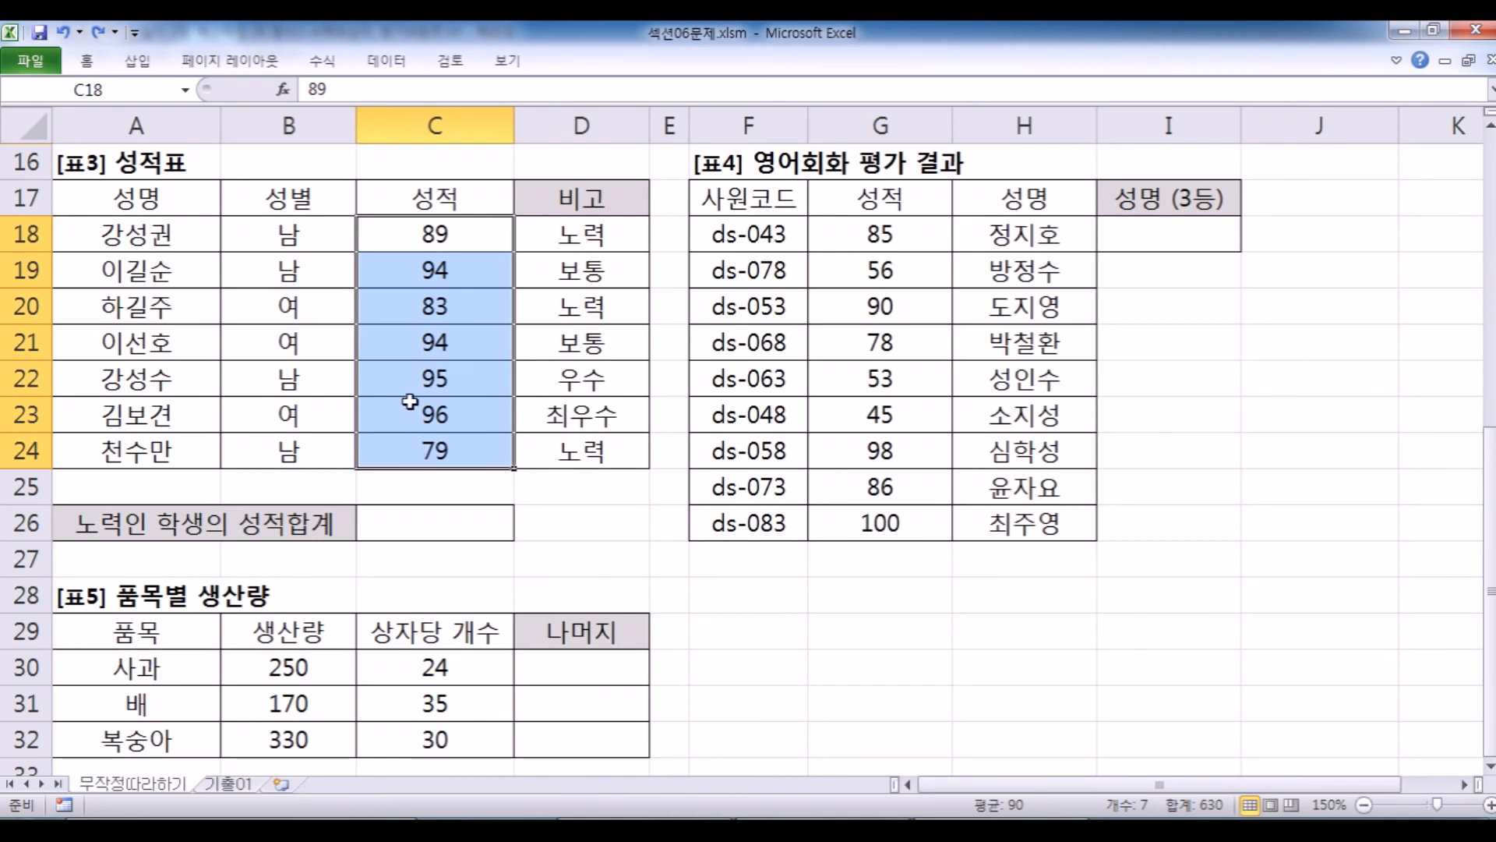
Visit the 성적 cells C19, C21, C22 and C23 individually, and reselect the whole range C18:C24.
{"action": "left_click", "coordinate": [456, 267]}
{"action": "left_click", "coordinate": [448, 341]}
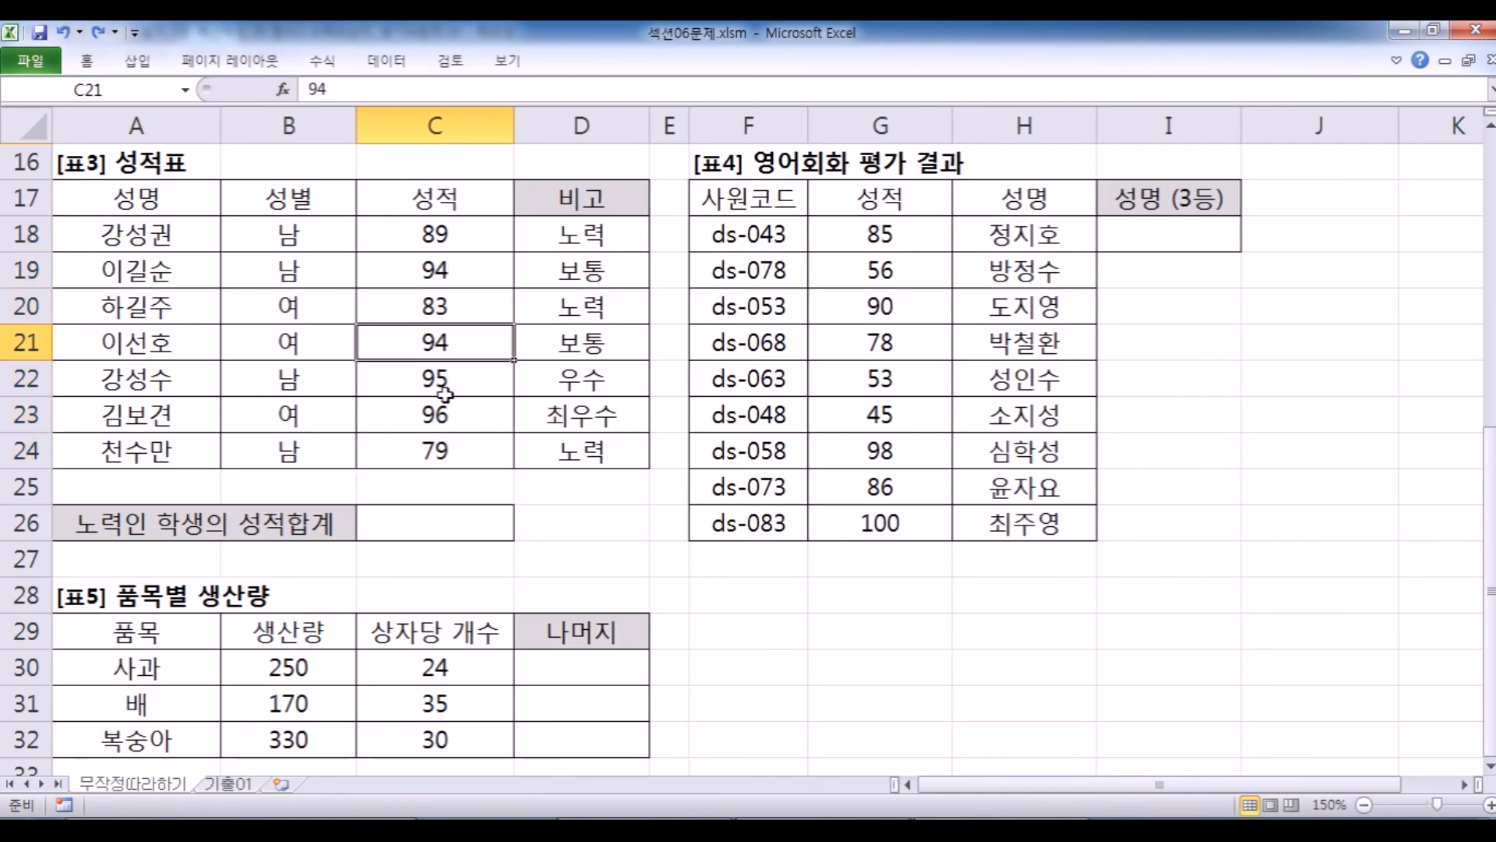
{"action": "left_click", "coordinate": [442, 389]}
{"action": "left_click", "coordinate": [441, 423]}
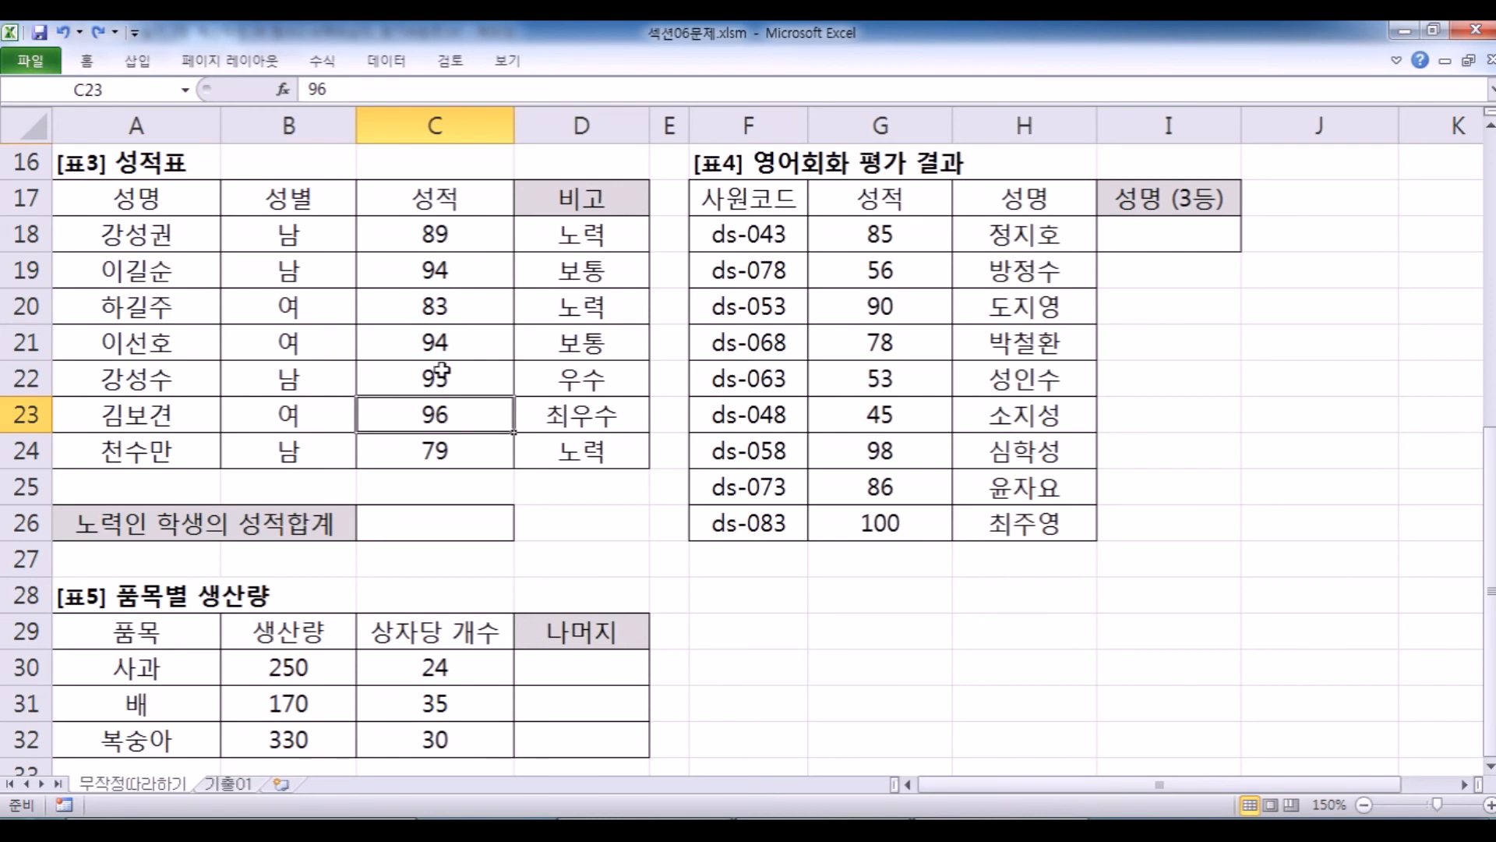
{"action": "left_click_drag", "start_coordinate": [411, 231], "coordinate": [414, 451]}
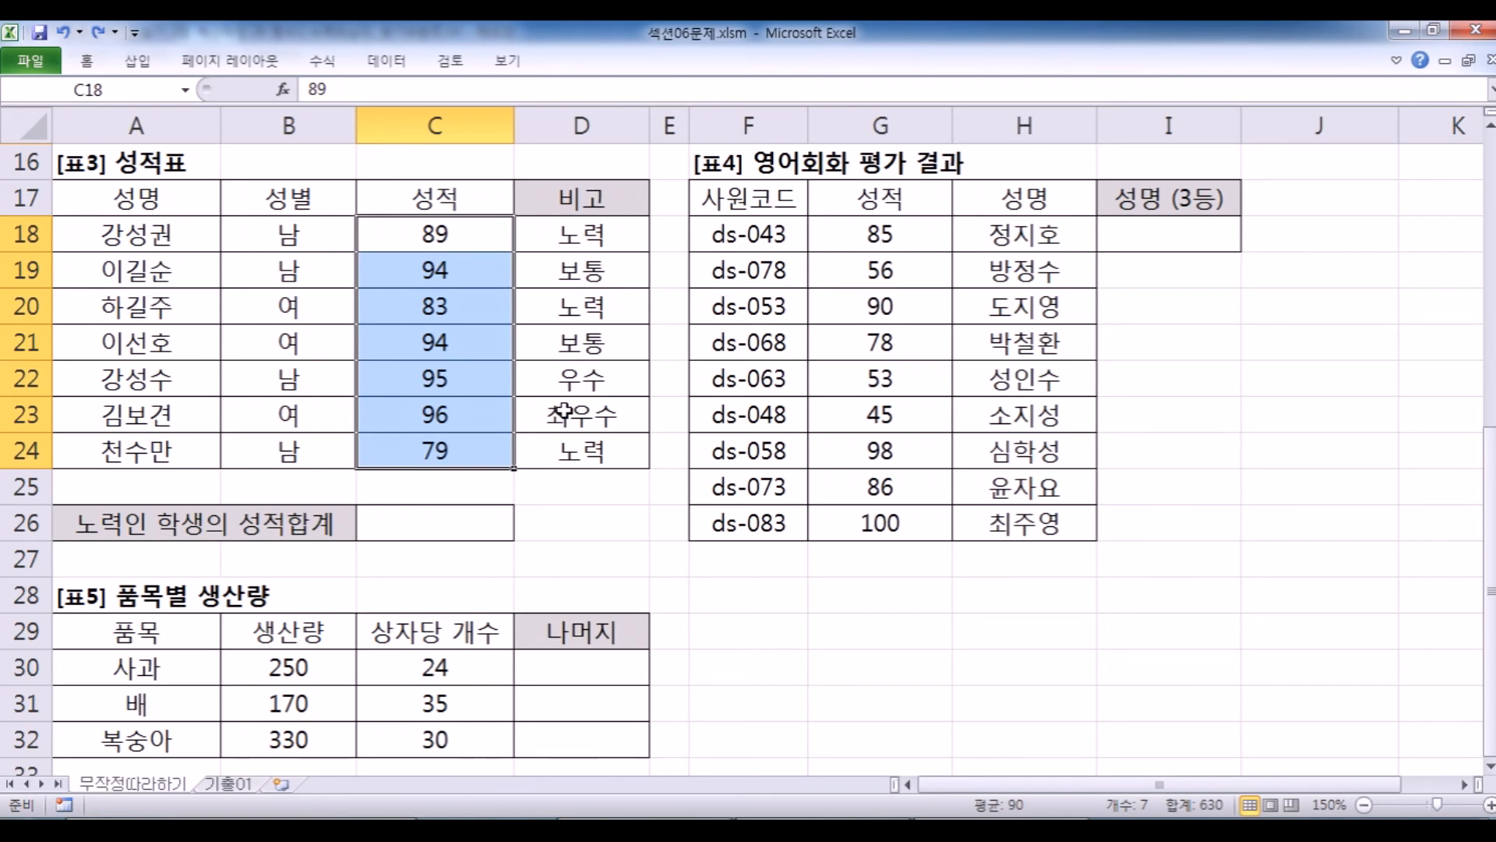
Switch to Notepad and highlight the two range arguments in the SUMIF syntax line, plus 비고 and 성적 in the example line.
{"action": "key", "text": "alt+Tab"}
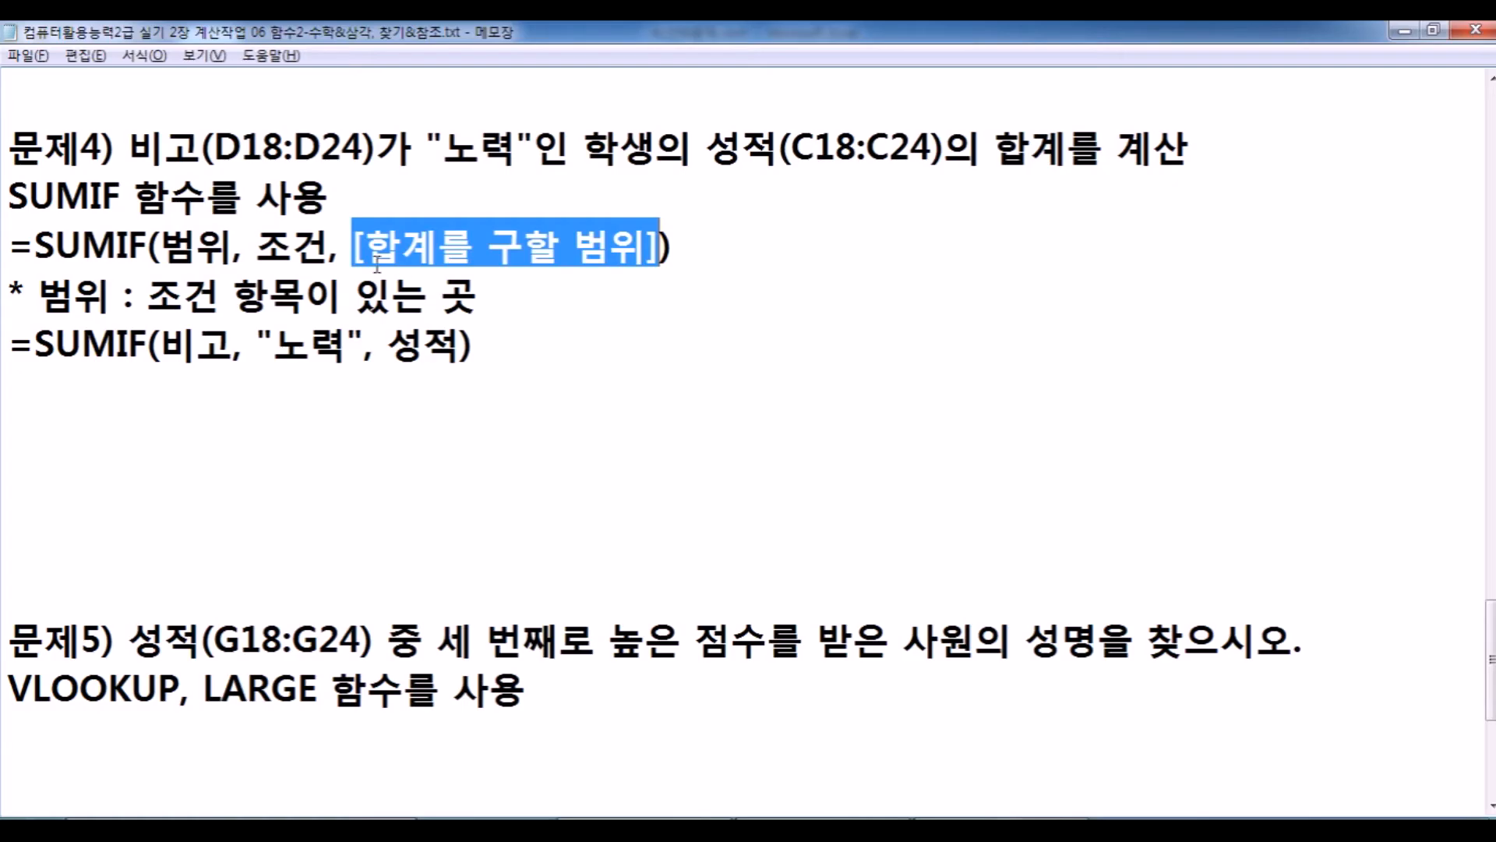
{"action": "left_click_drag", "start_coordinate": [159, 247], "coordinate": [234, 248]}
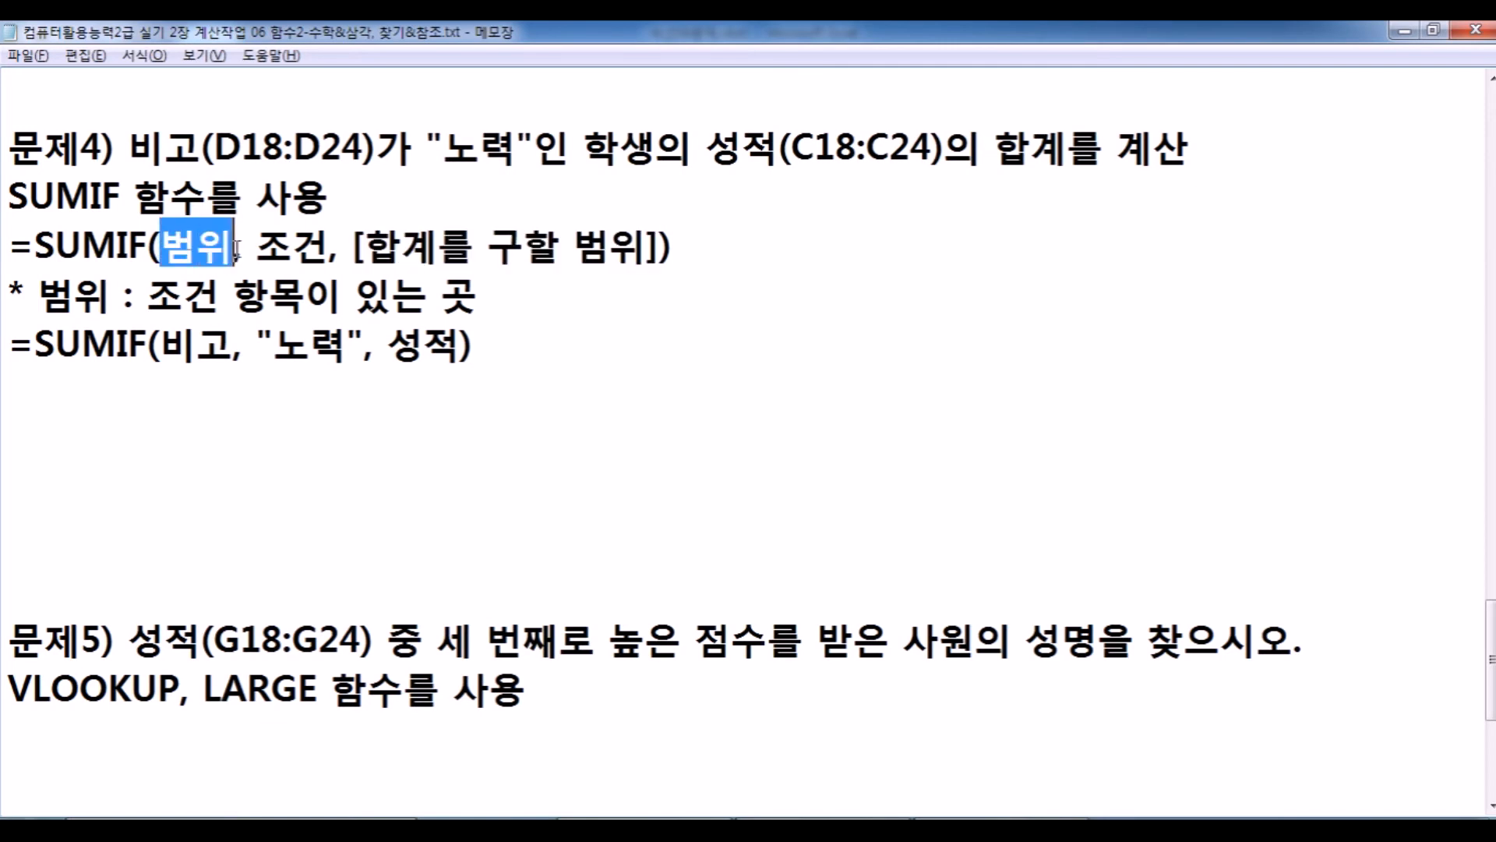
{"action": "left_click_drag", "start_coordinate": [353, 248], "coordinate": [662, 248]}
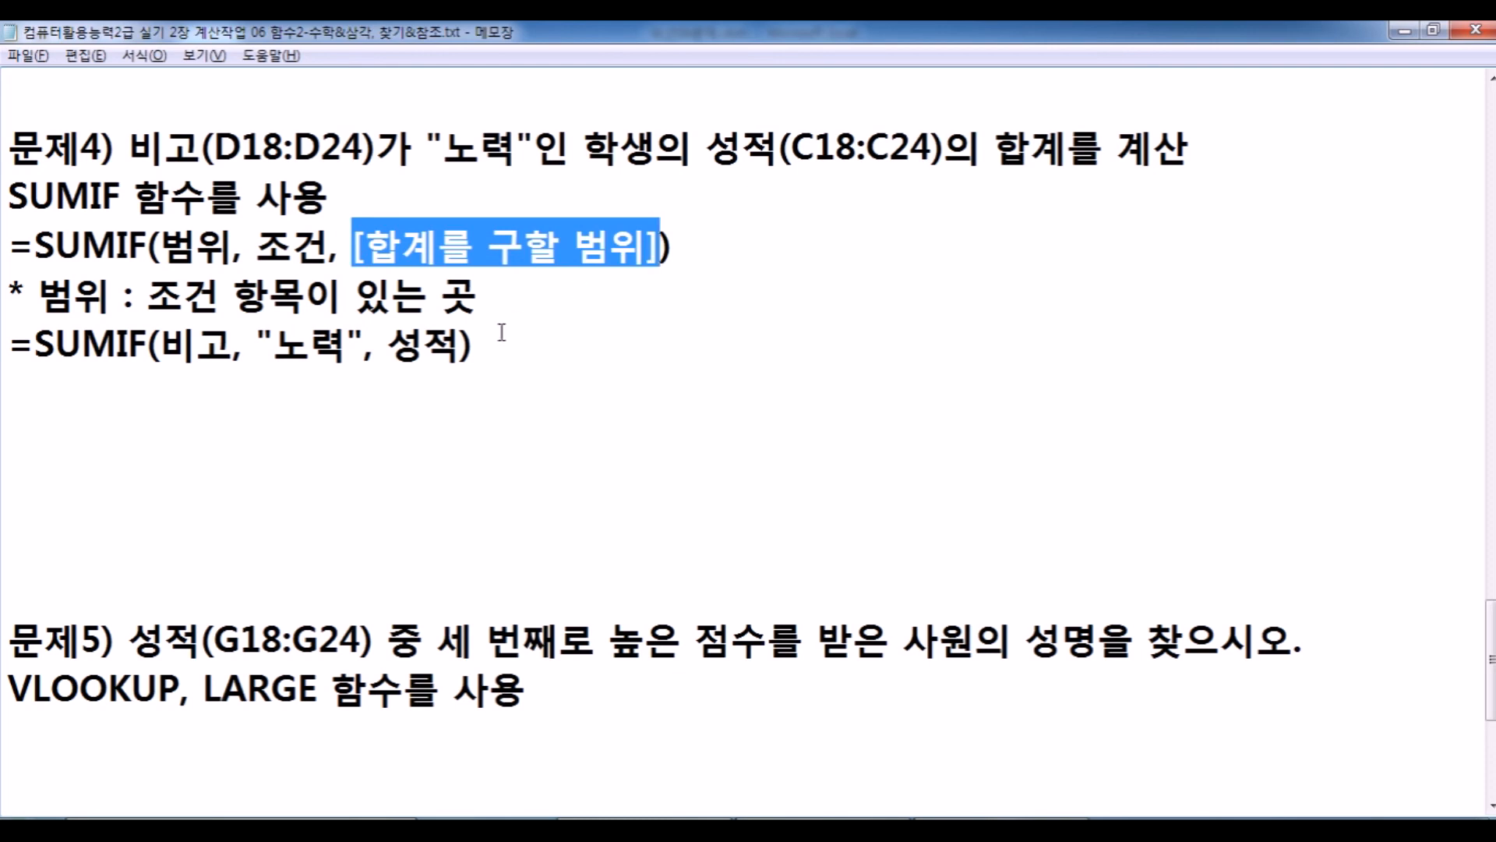
{"action": "left_click_drag", "start_coordinate": [160, 346], "coordinate": [234, 346]}
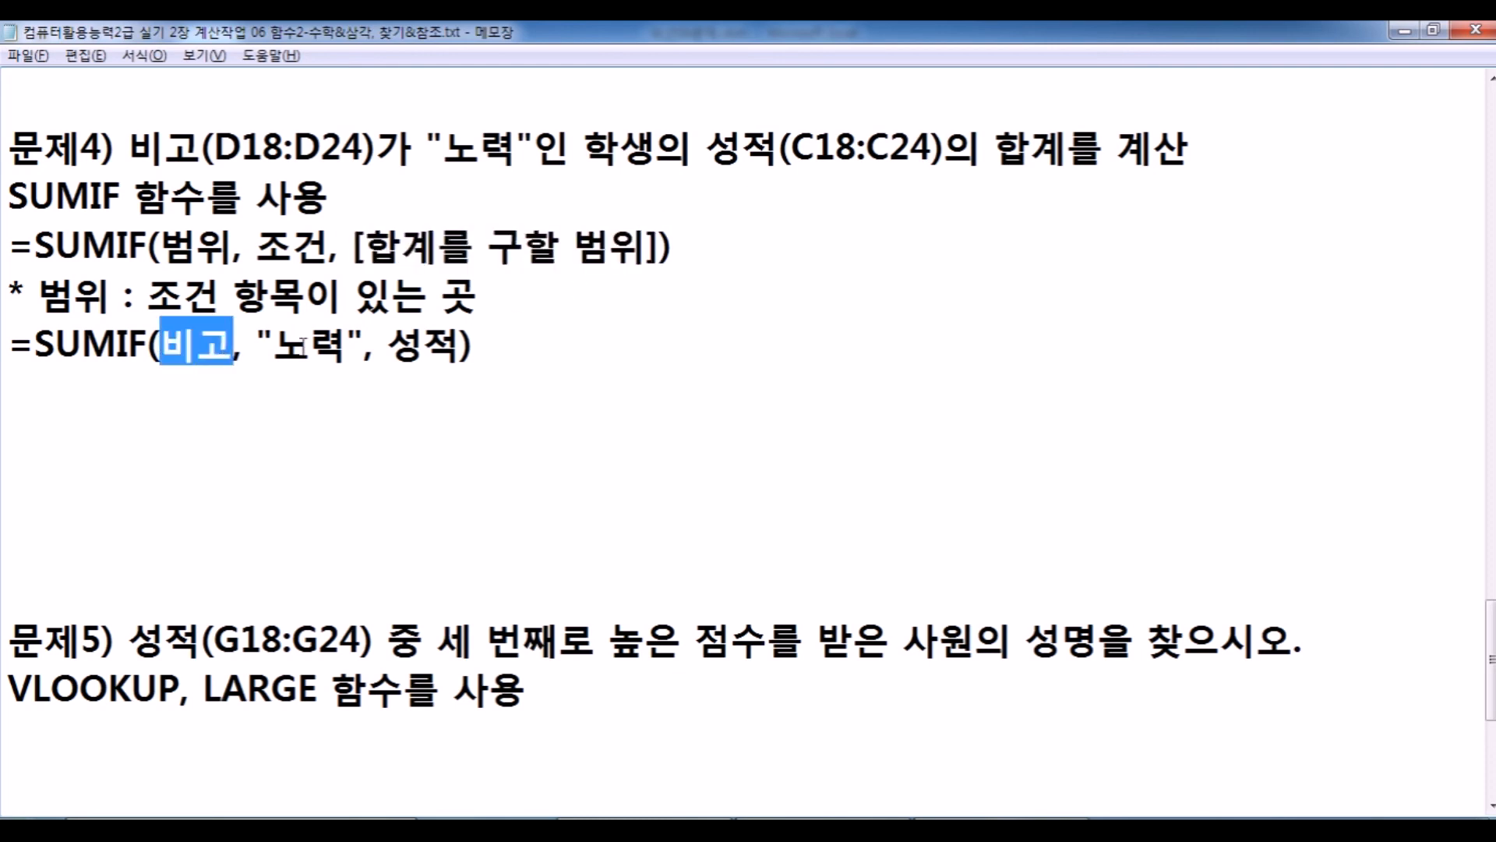
{"action": "left_click_drag", "start_coordinate": [388, 346], "coordinate": [462, 345]}
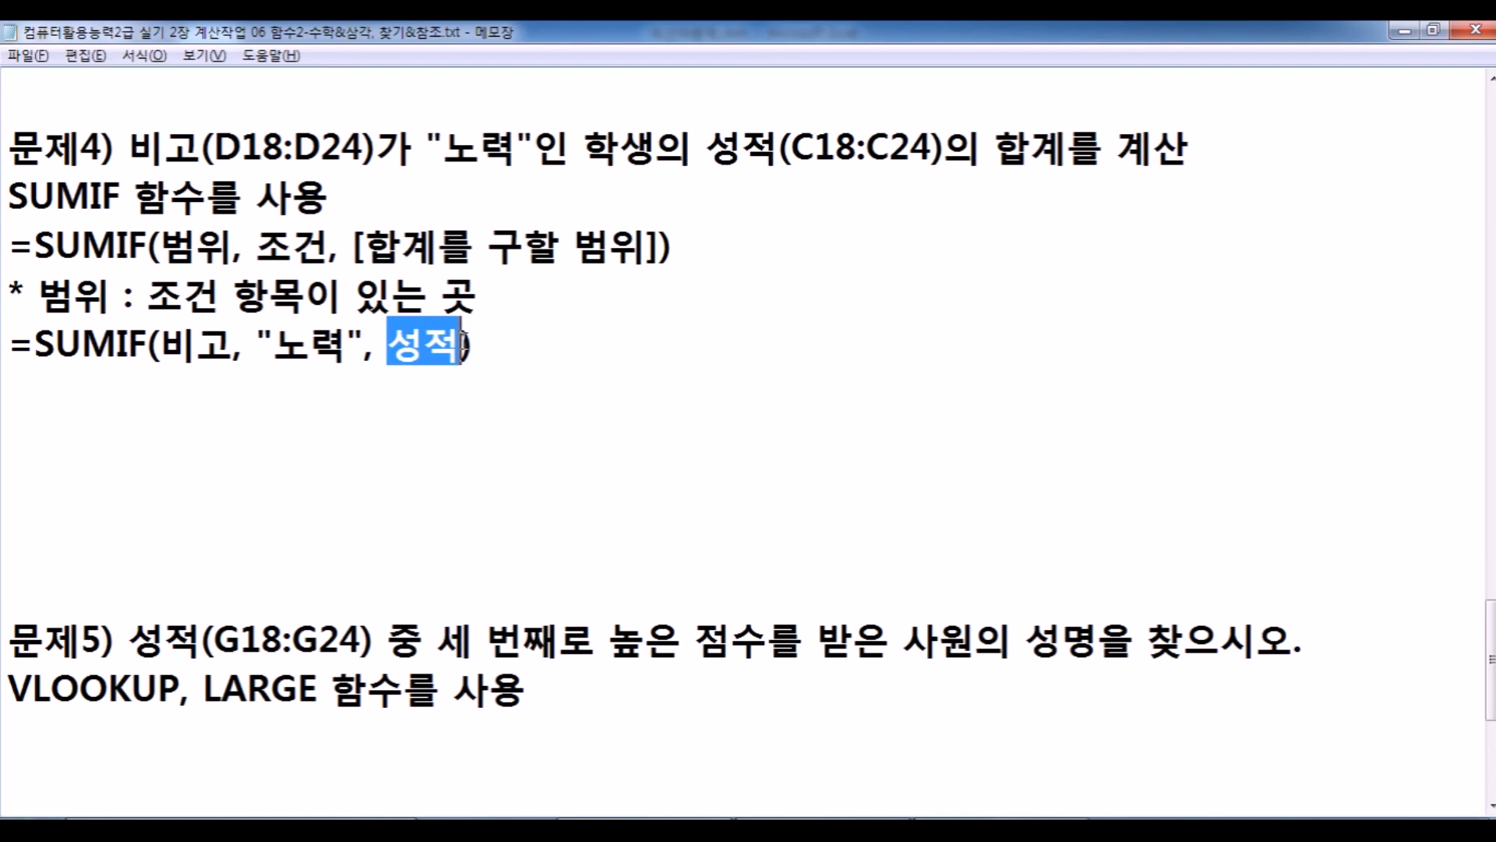
Switch to Excel, select D18:D24 and C18:C24 in turn, and compare them with the SUMIF example in Notepad.
{"action": "key", "text": "alt+Tab"}
{"action": "left_click_drag", "start_coordinate": [561, 233], "coordinate": [568, 437]}
{"action": "left_click_drag", "start_coordinate": [405, 237], "coordinate": [499, 458]}
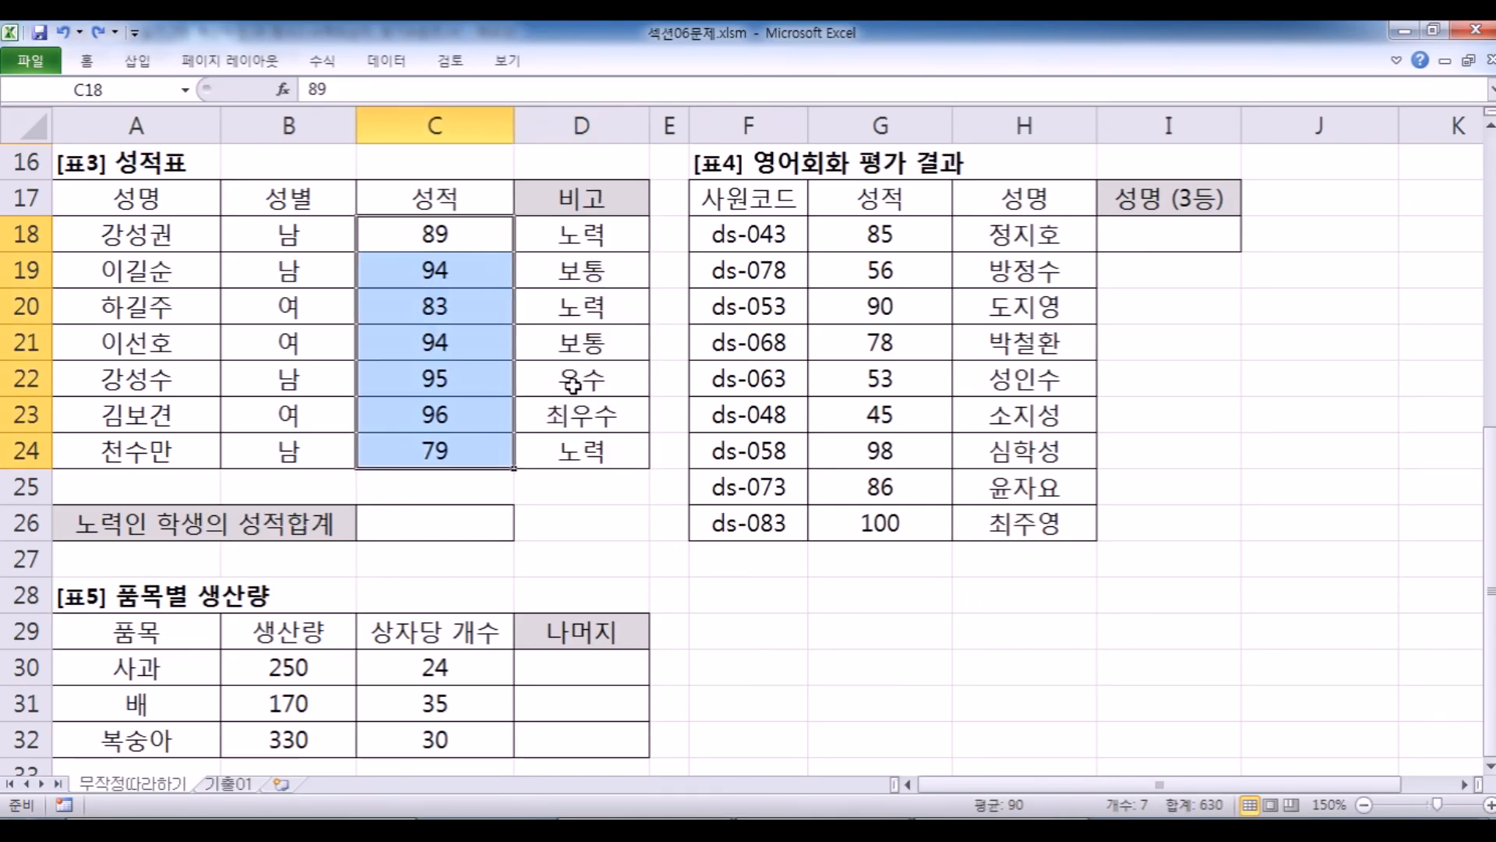
{"action": "key", "text": "alt+Tab"}
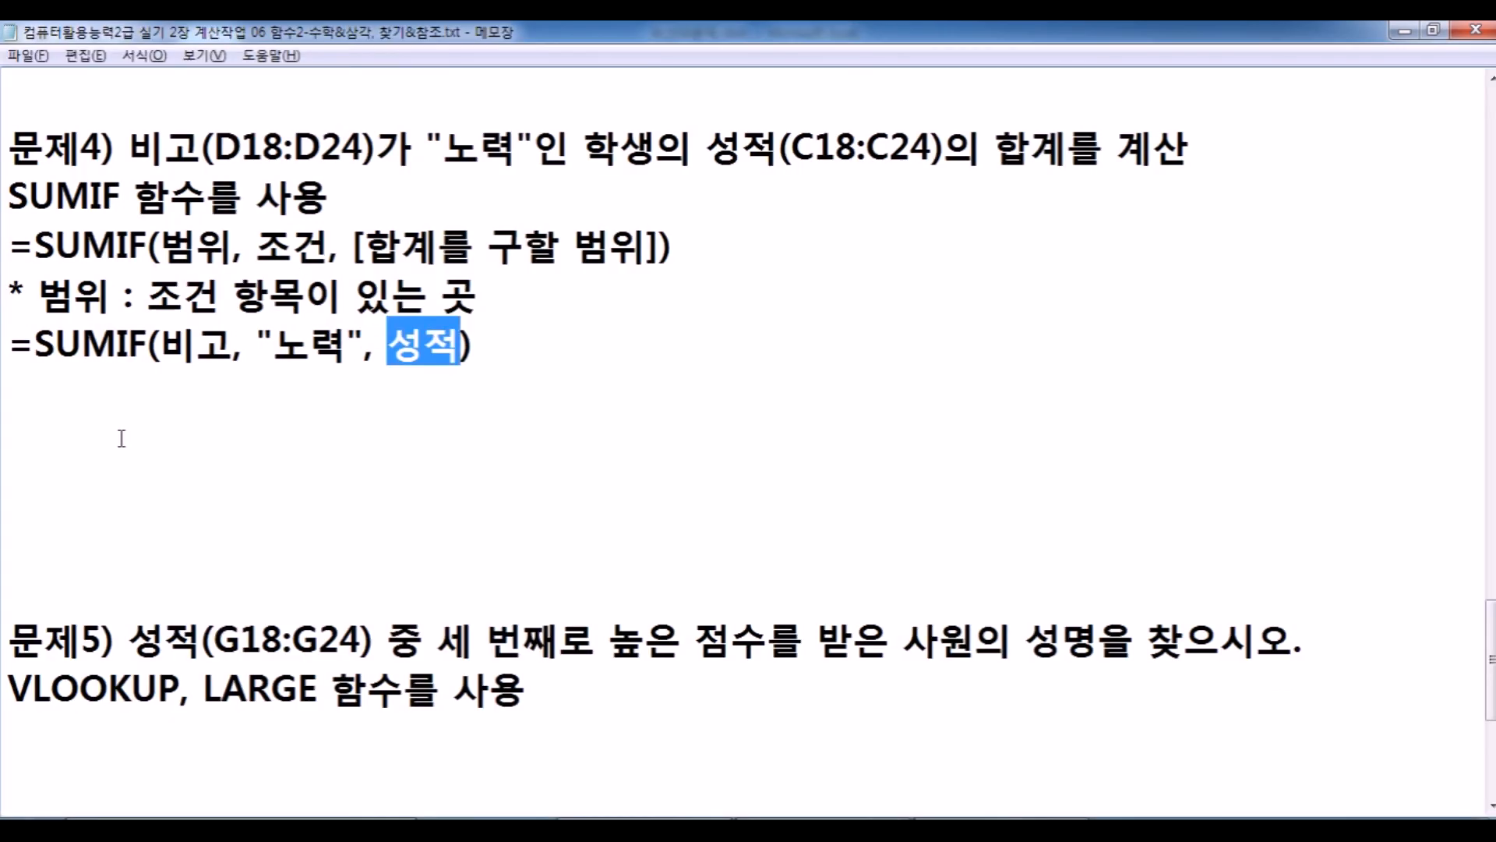
{"action": "key", "text": "alt+Tab"}
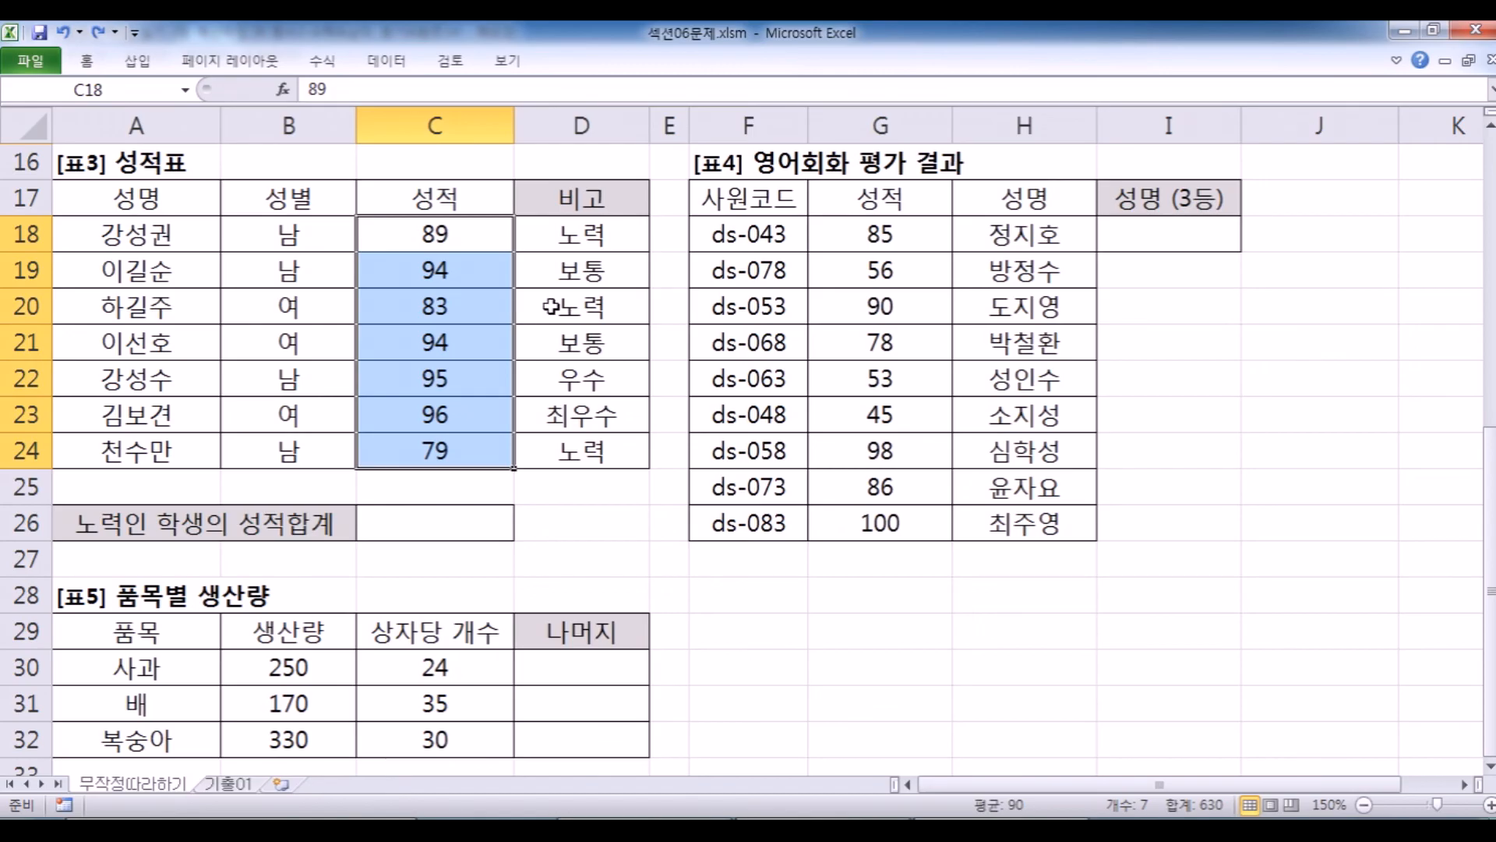
Start a SUMIF formula in C26 with the 비고 cells D18:D24 as its condition range.
{"action": "left_click", "coordinate": [423, 511]}
{"action": "type", "text": "=SU"}
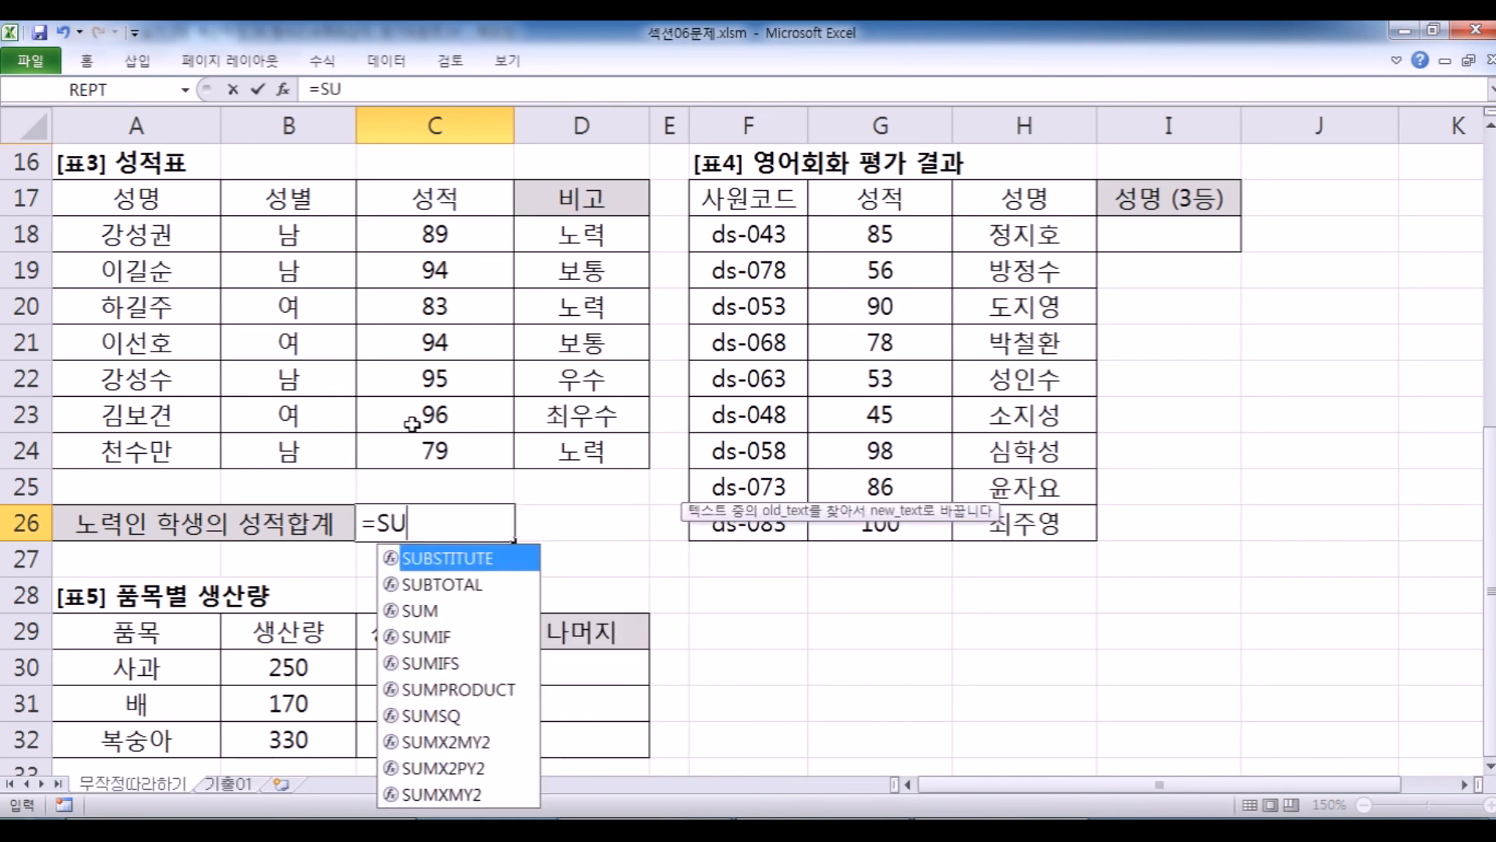
{"action": "type", "text": "MIF("}
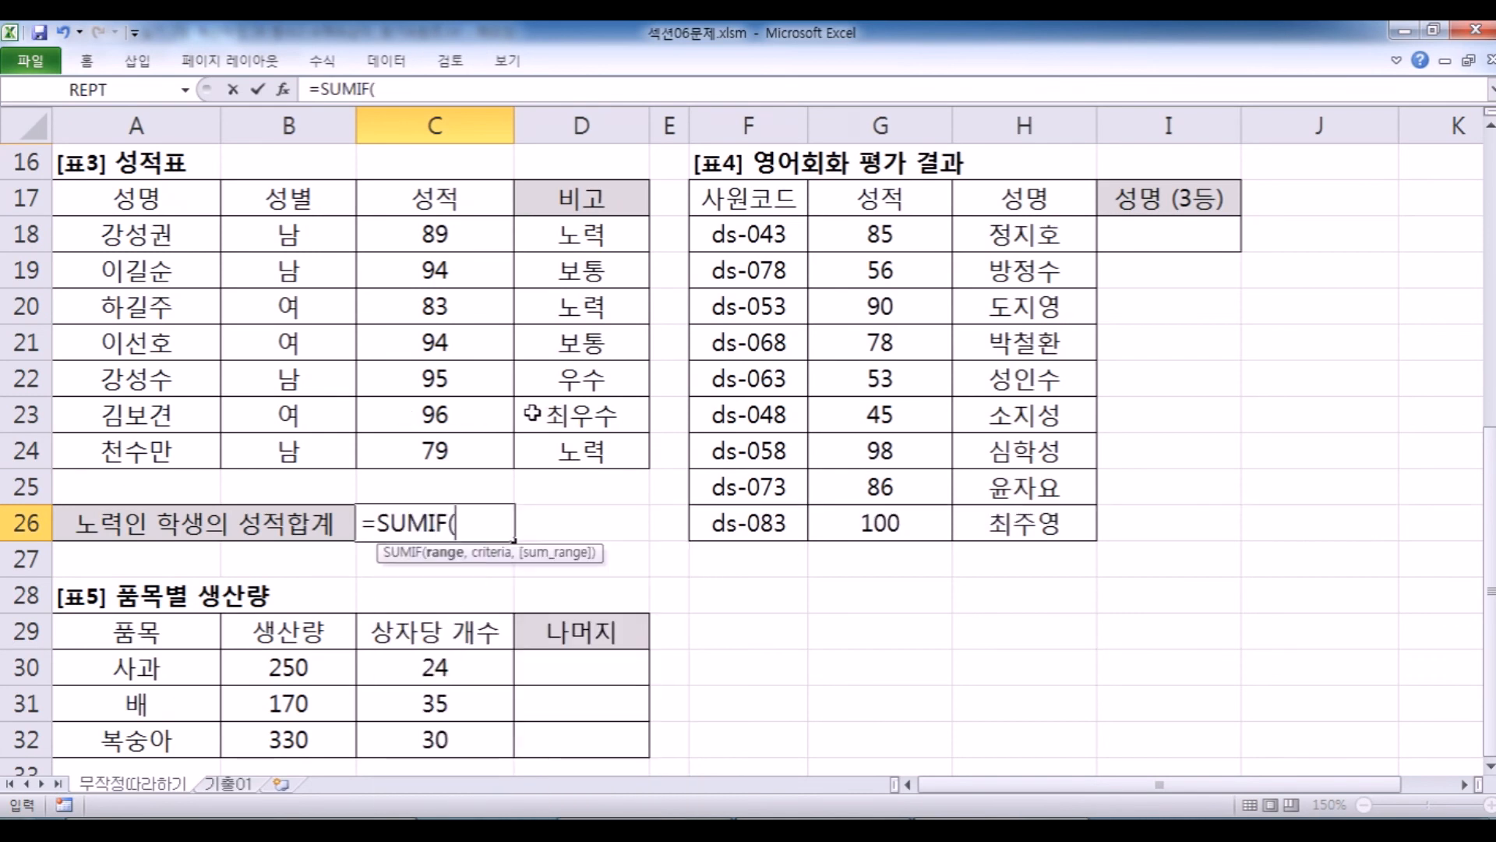
{"action": "left_click_drag", "start_coordinate": [573, 234], "coordinate": [578, 450]}
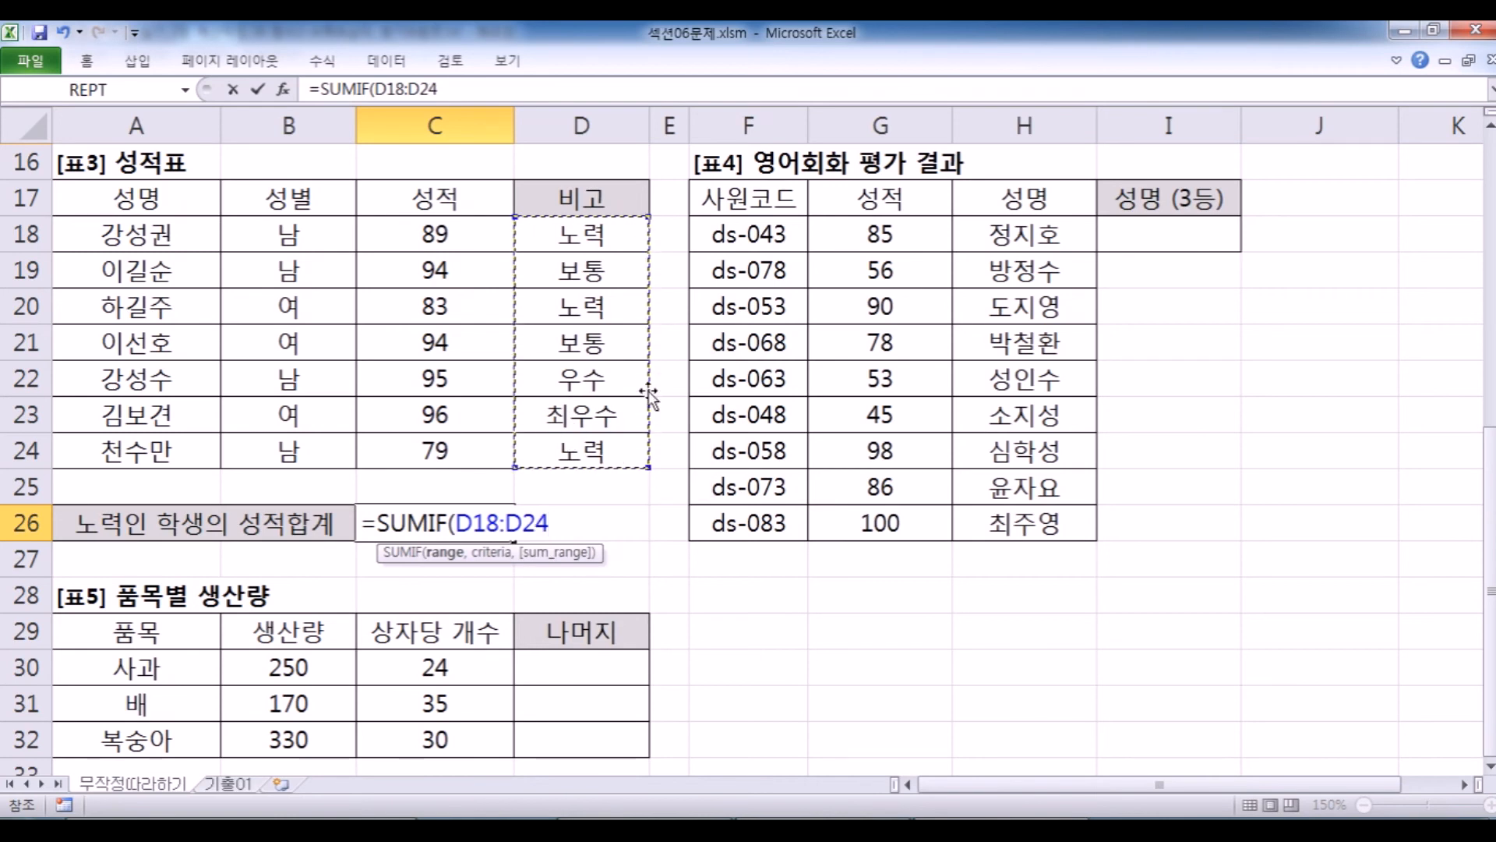
Add "노력" in quotation marks as the criteria argument of the SUMIF formula.
{"action": "type", "text": ",\""}
{"action": "type", "text": "SHFU"}
{"action": "key", "text": "BackSpace"}
{"action": "key", "text": "BackSpace"}
{"action": "key", "text": "BackSpace"}
{"action": "key", "text": "BackSpace"}
{"action": "type", "text": "노력\""}
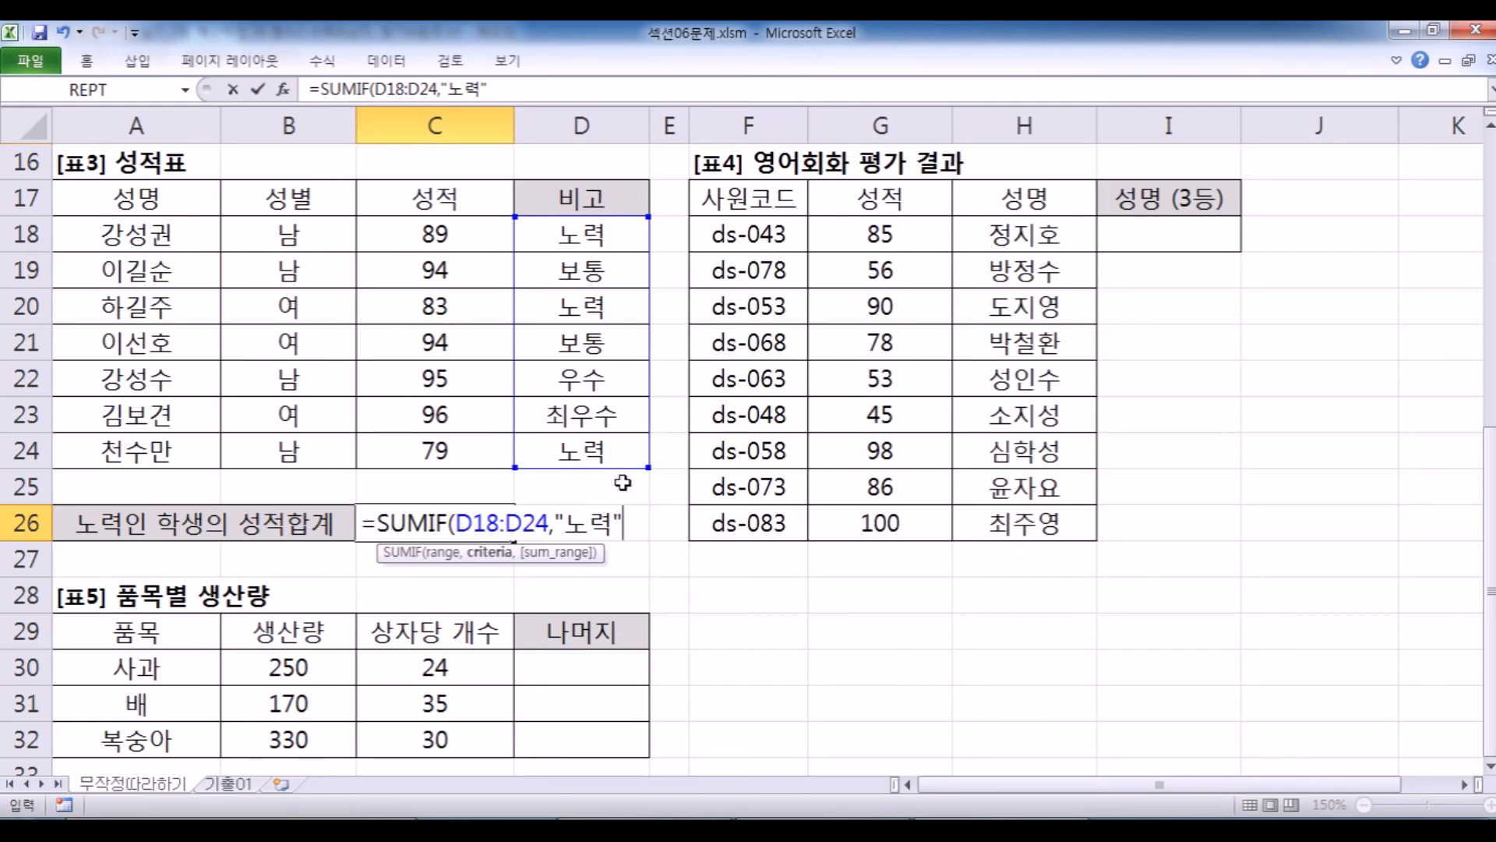
Add the 성적 cells C18:C24 as the sum range and complete the SUMIF formula.
{"action": "type", "text": ","}
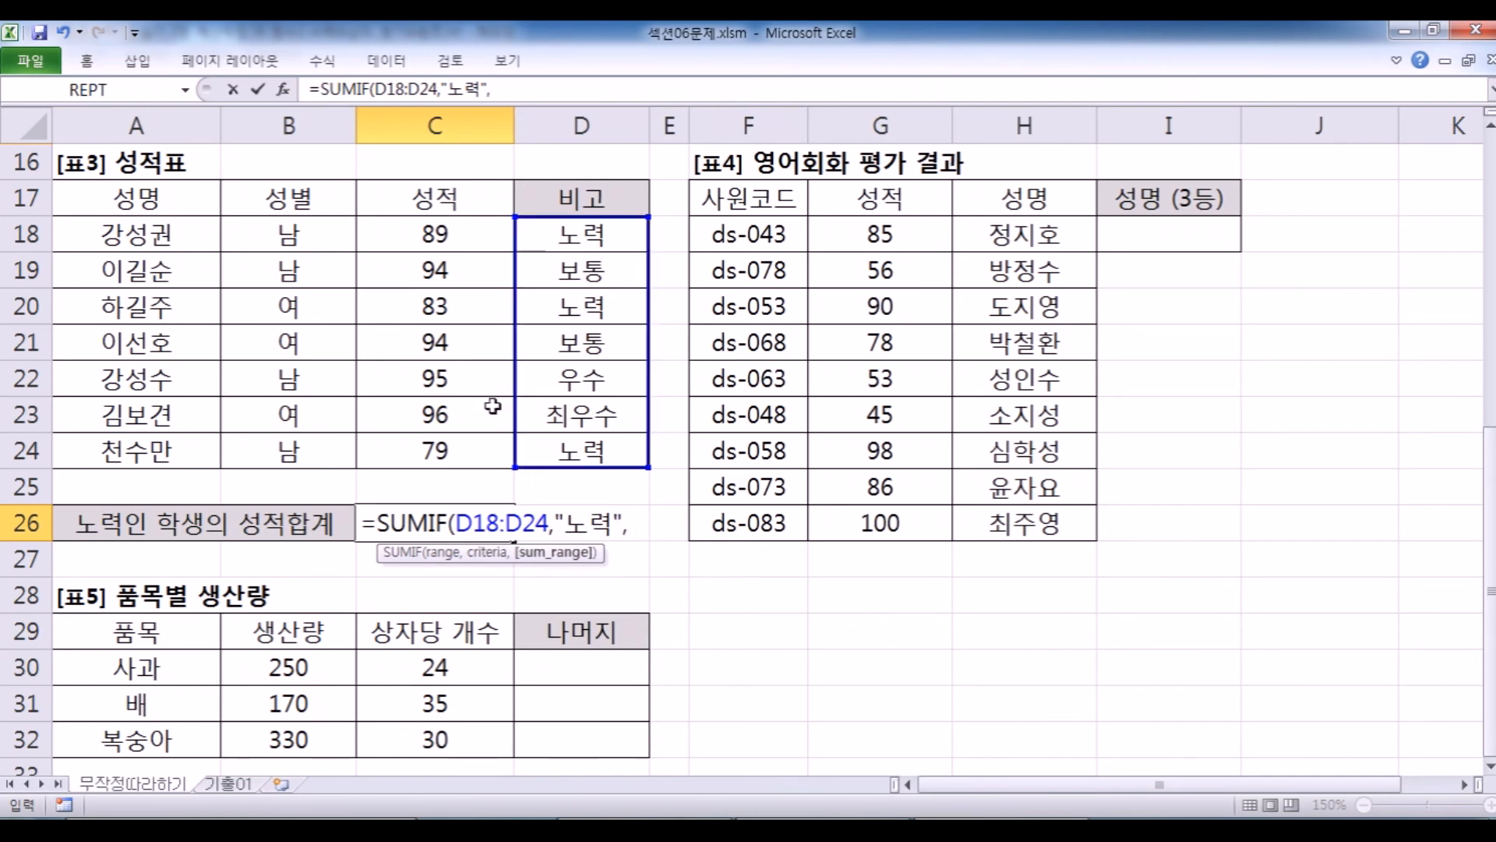
{"action": "left_click", "coordinate": [421, 233]}
{"action": "left_click_drag", "start_coordinate": [421, 233], "coordinate": [428, 452]}
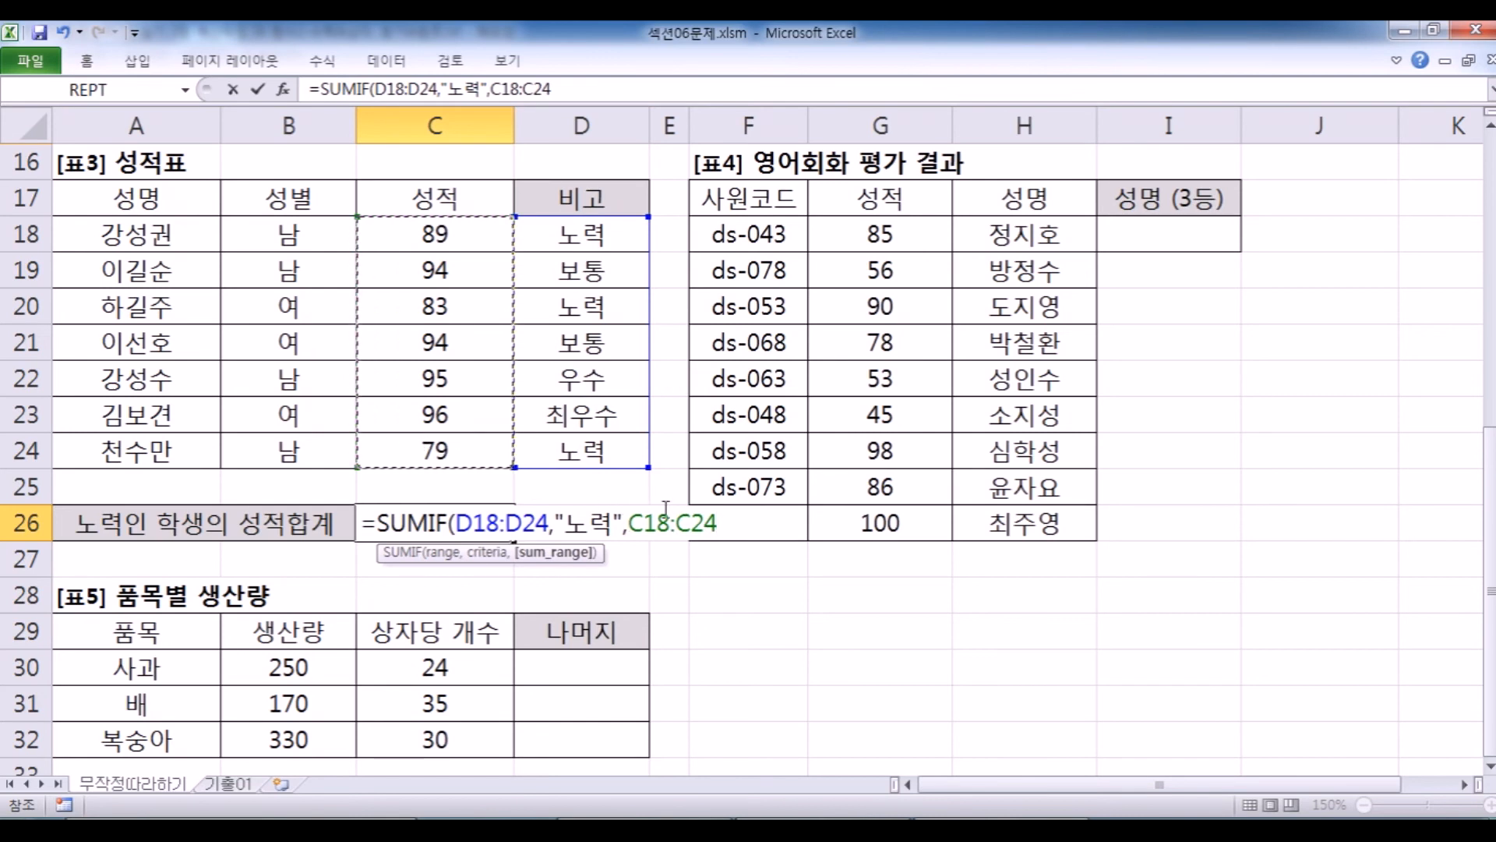
{"action": "key", "text": "Return"}
Select C18:D18, C20:D20 and C24:D24 together to check the sum of the 노력 students' scores.
{"action": "left_click_drag", "start_coordinate": [430, 226], "coordinate": [553, 231]}
{"action": "left_click_drag", "start_coordinate": [426, 307], "coordinate": [572, 311]}
{"action": "left_click_drag", "start_coordinate": [460, 444], "coordinate": [532, 453]}
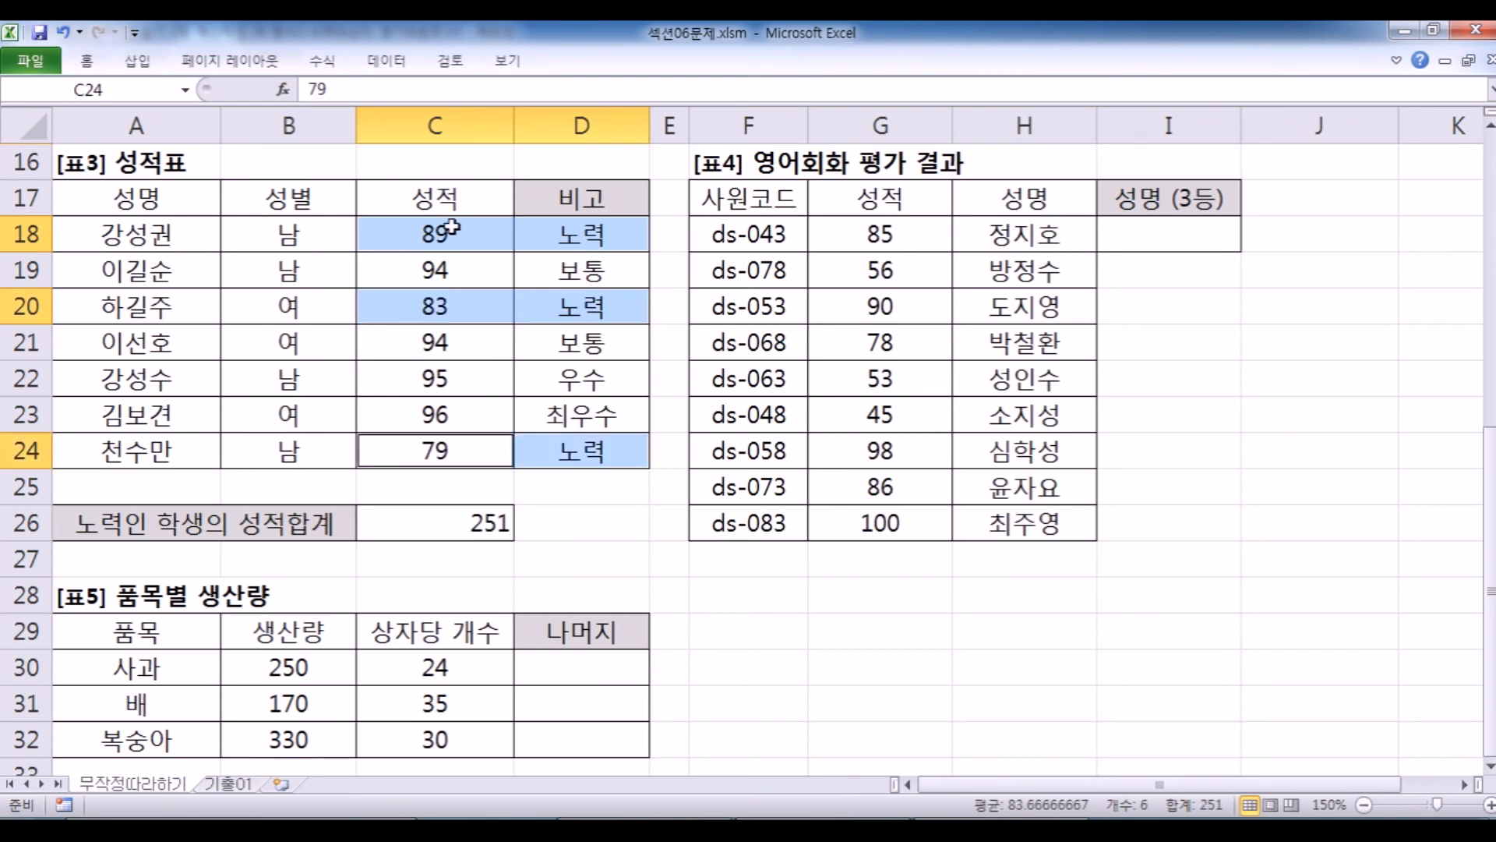
{"action": "key", "text": "Tab"}
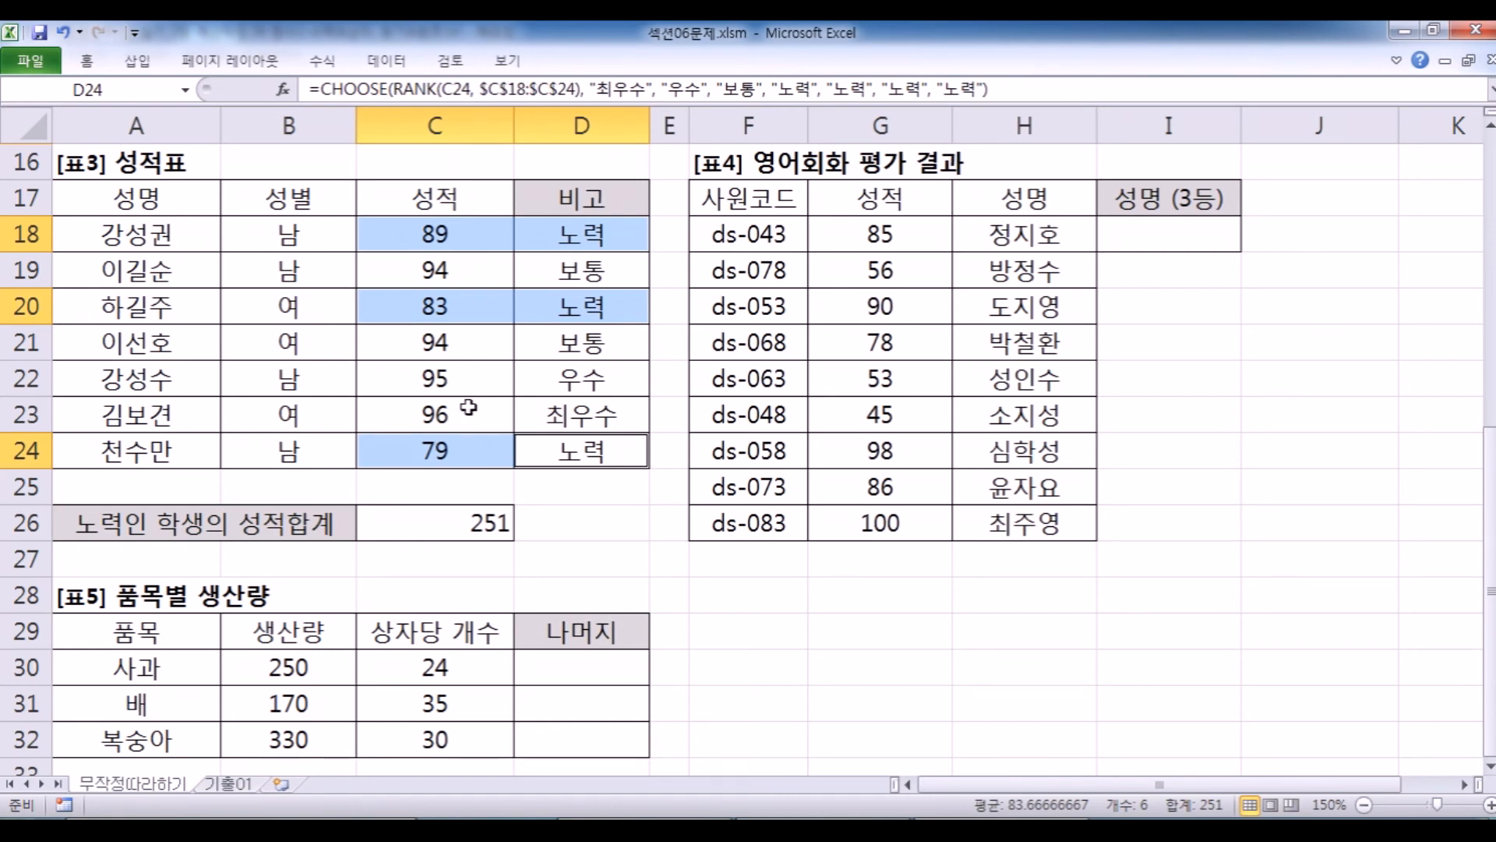
Copy the SUMIF formula text from C26, switch to Notepad and paste it below the 비고, "노력", 성적 example line.
{"action": "left_click", "coordinate": [452, 533]}
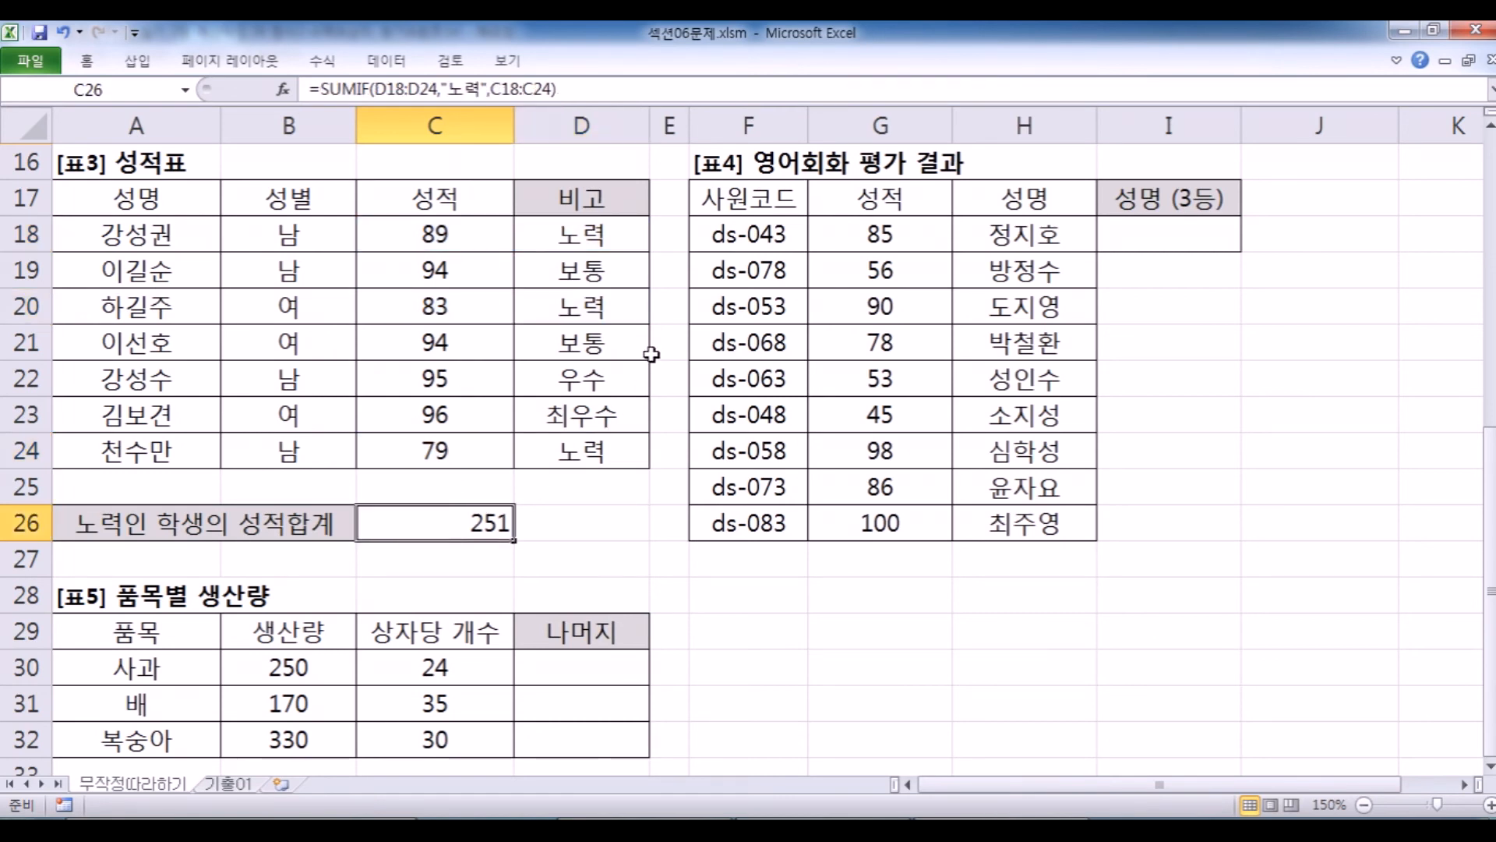
{"action": "key", "text": "F2"}
{"action": "key", "text": "ctrl+c"}
{"action": "key", "text": "alt+Tab"}
{"action": "left_click", "coordinate": [177, 394]}
{"action": "key", "text": "ctrl+v"}
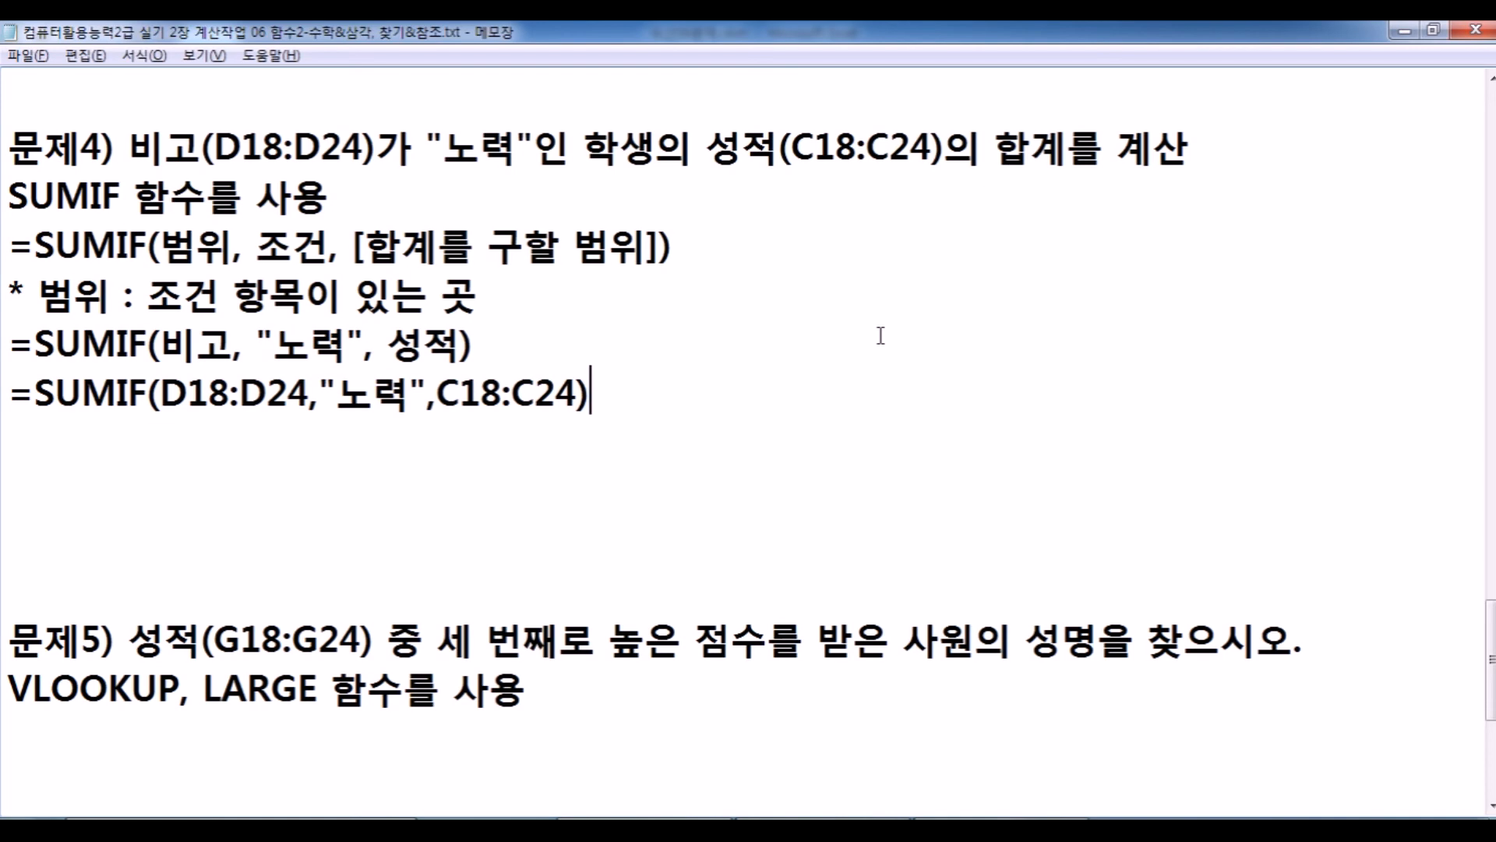
Remove the surplus blank lines between the pasted SUMIF formula and 문제5.
{"action": "key", "text": "Delete"}
{"action": "key", "text": "Delete"}
{"action": "key", "text": "Delete"}
{"action": "key", "text": "Return"}
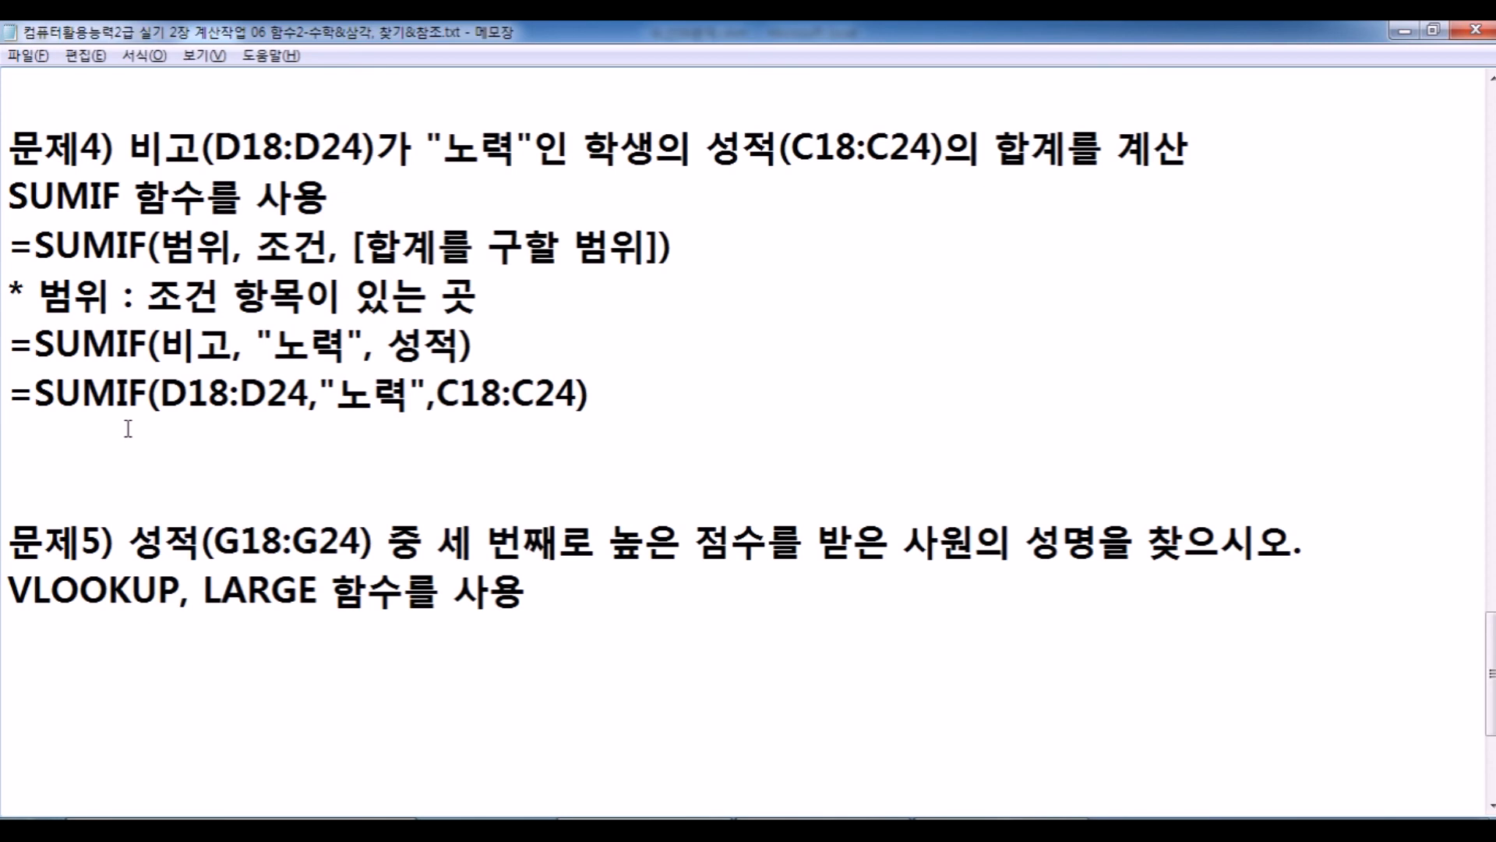
Copy the =SUMIF(범위, 조건, [합계를 구할 범위]) syntax line below the completed SUMIF formula, leaving blank lines around it.
{"action": "left_click", "coordinate": [7, 257]}
{"action": "key", "text": "shift+End"}
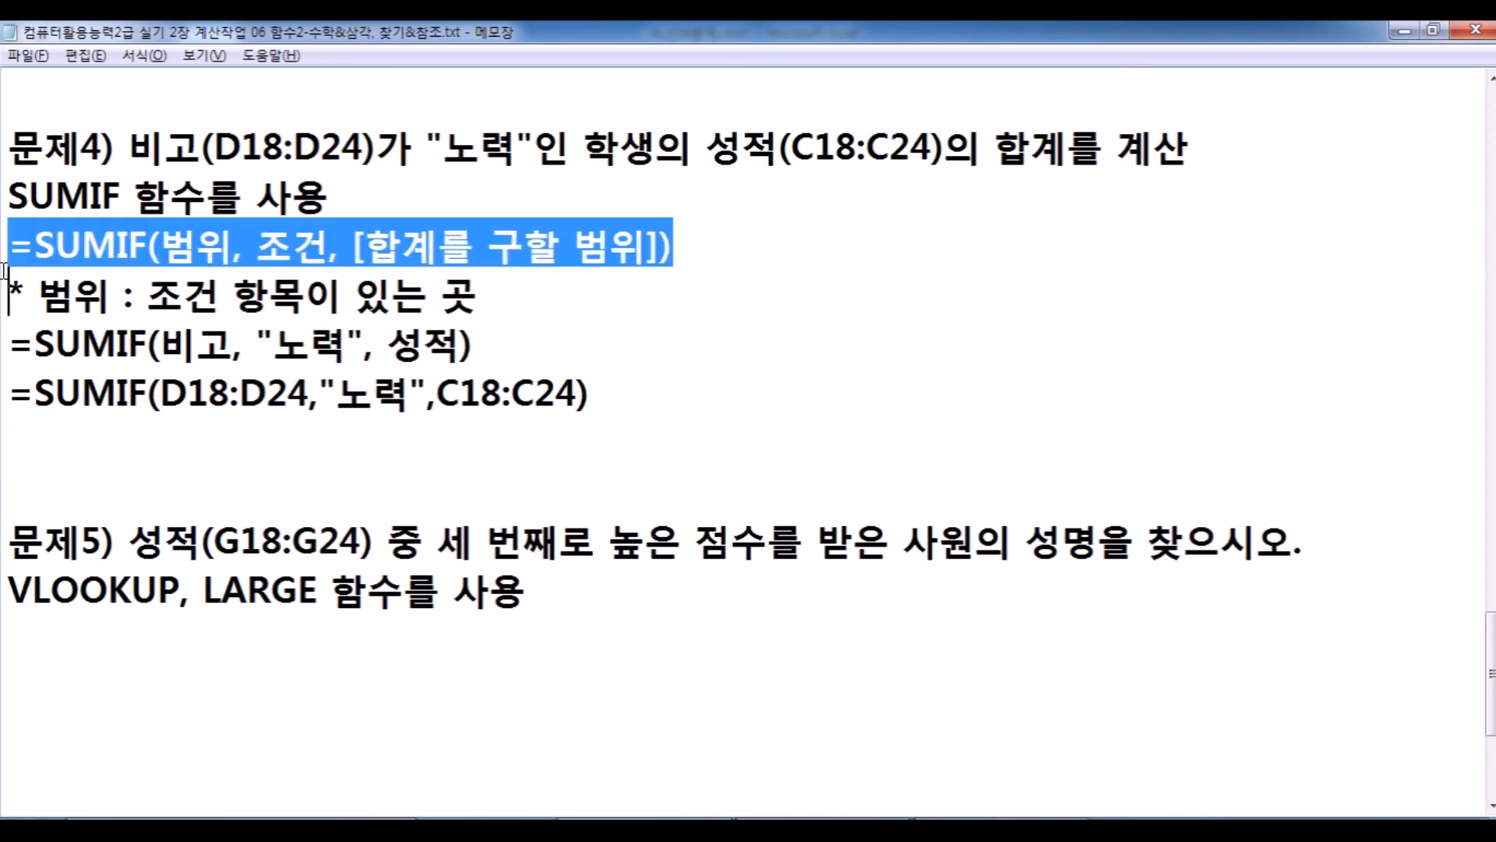
{"action": "key", "text": "ctrl+c"}
{"action": "left_click", "coordinate": [59, 474]}
{"action": "key", "text": "ctrl+v"}
{"action": "key", "text": "Return"}
{"action": "key", "text": "Return"}
{"action": "key", "text": "Return"}
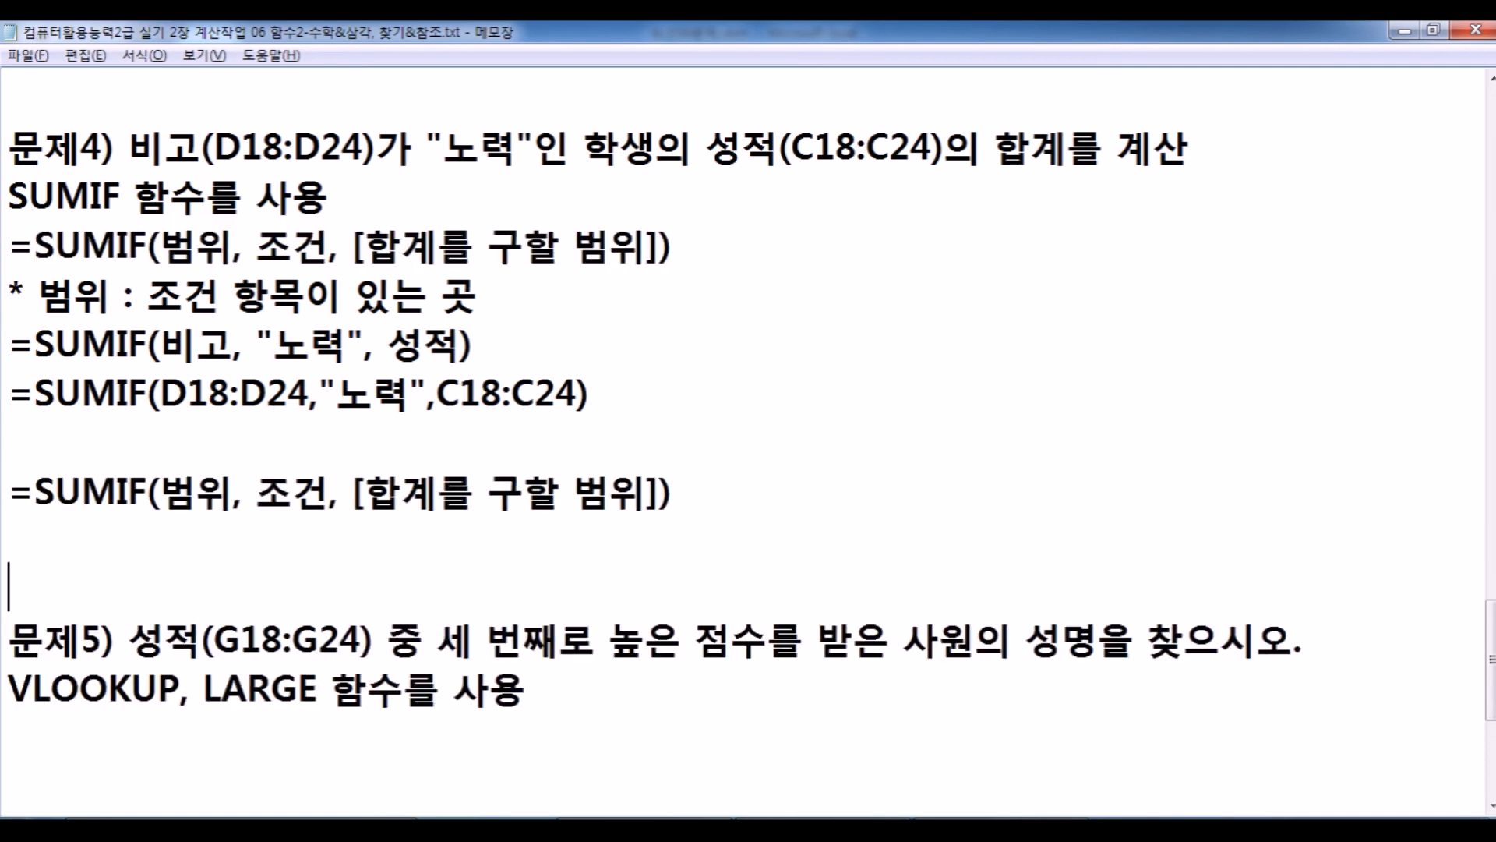
Change the function name in the copied syntax line from SUMIF to SUMIFS.
{"action": "scroll", "coordinate": [211, 413], "scroll_direction": "down", "scroll_amount": 2}
{"action": "left_click", "coordinate": [148, 192]}
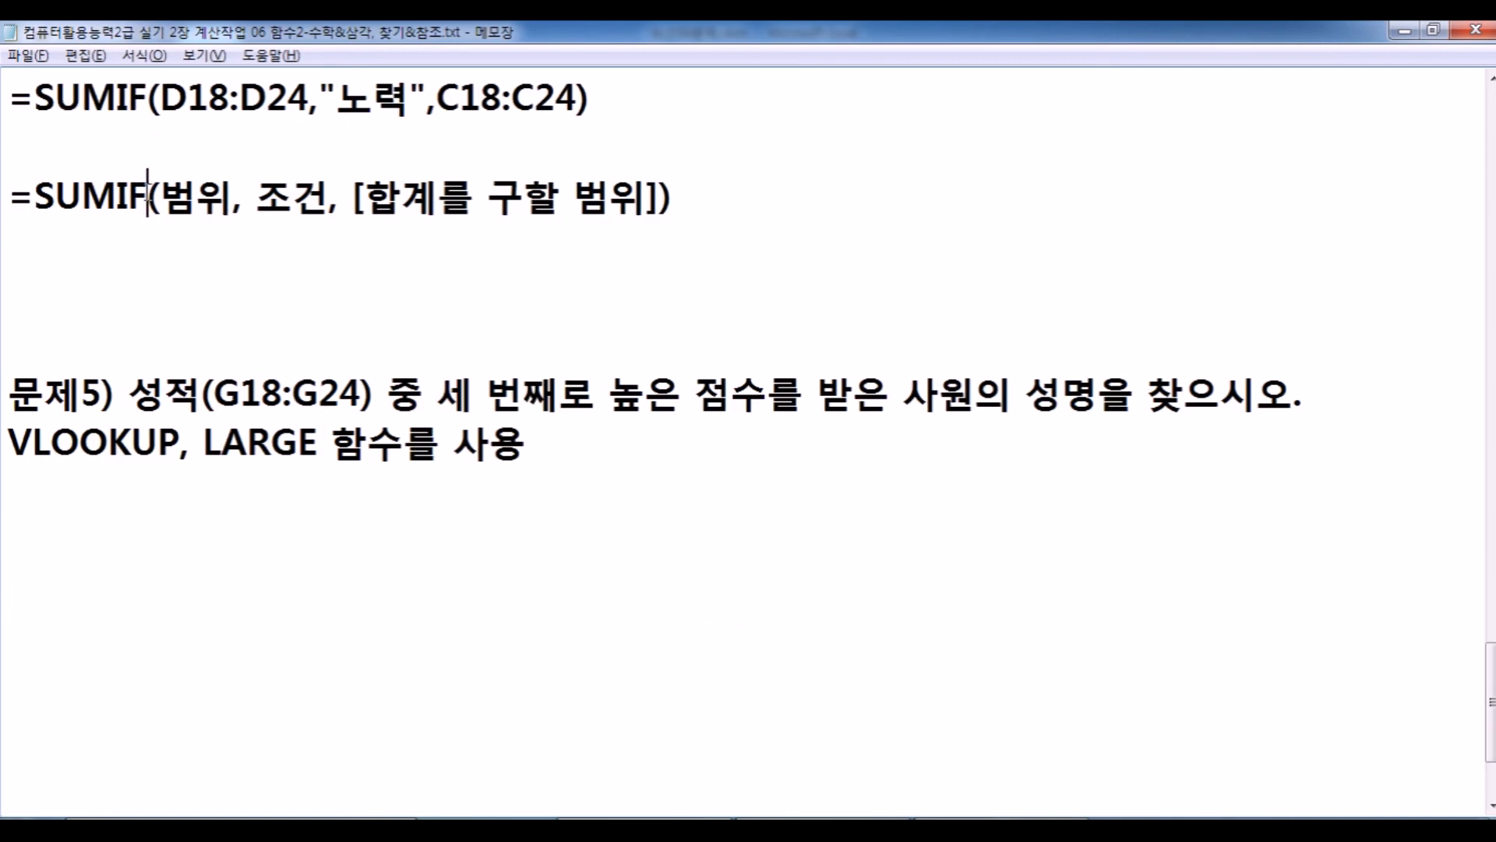
{"action": "scroll", "coordinate": [382, 308], "scroll_direction": "up", "scroll_amount": 1}
{"action": "type", "text": "ㄴ"}
{"action": "key", "text": "BackSpace"}
{"action": "key", "text": "Hangul"}
{"action": "type", "text": "S"}
{"action": "key", "text": "Right"}
Insert "합계를 구할 범위," as the first argument of the SUMIFS syntax line.
{"action": "type", "text": "GKQ"}
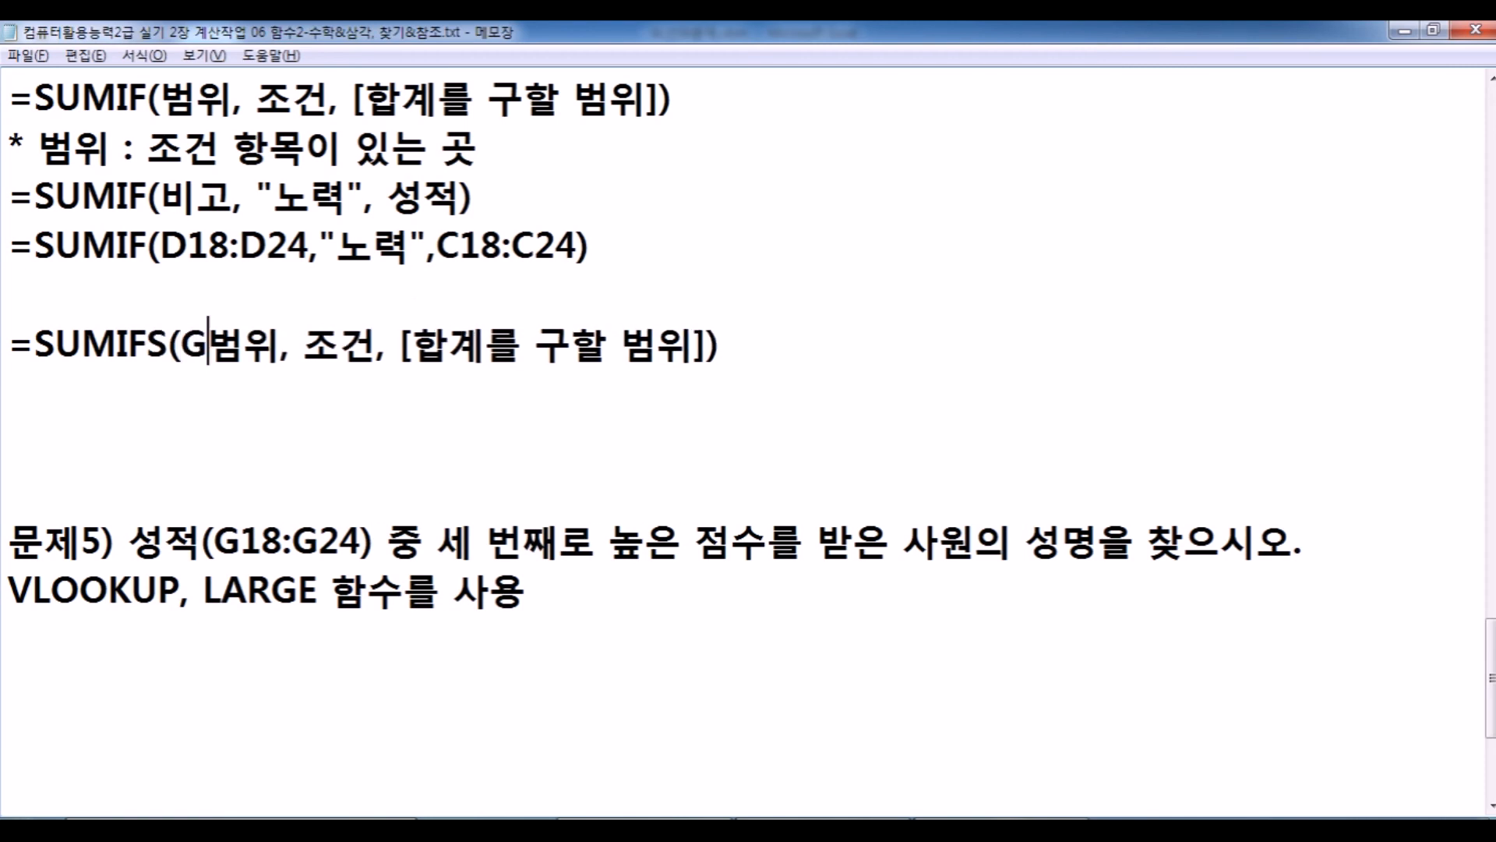
{"action": "key", "text": "BackSpace"}
{"action": "key", "text": "BackSpace"}
{"action": "key", "text": "BackSpace"}
{"action": "key", "text": "Hangul"}
{"action": "type", "text": "하ㅓㅂ"}
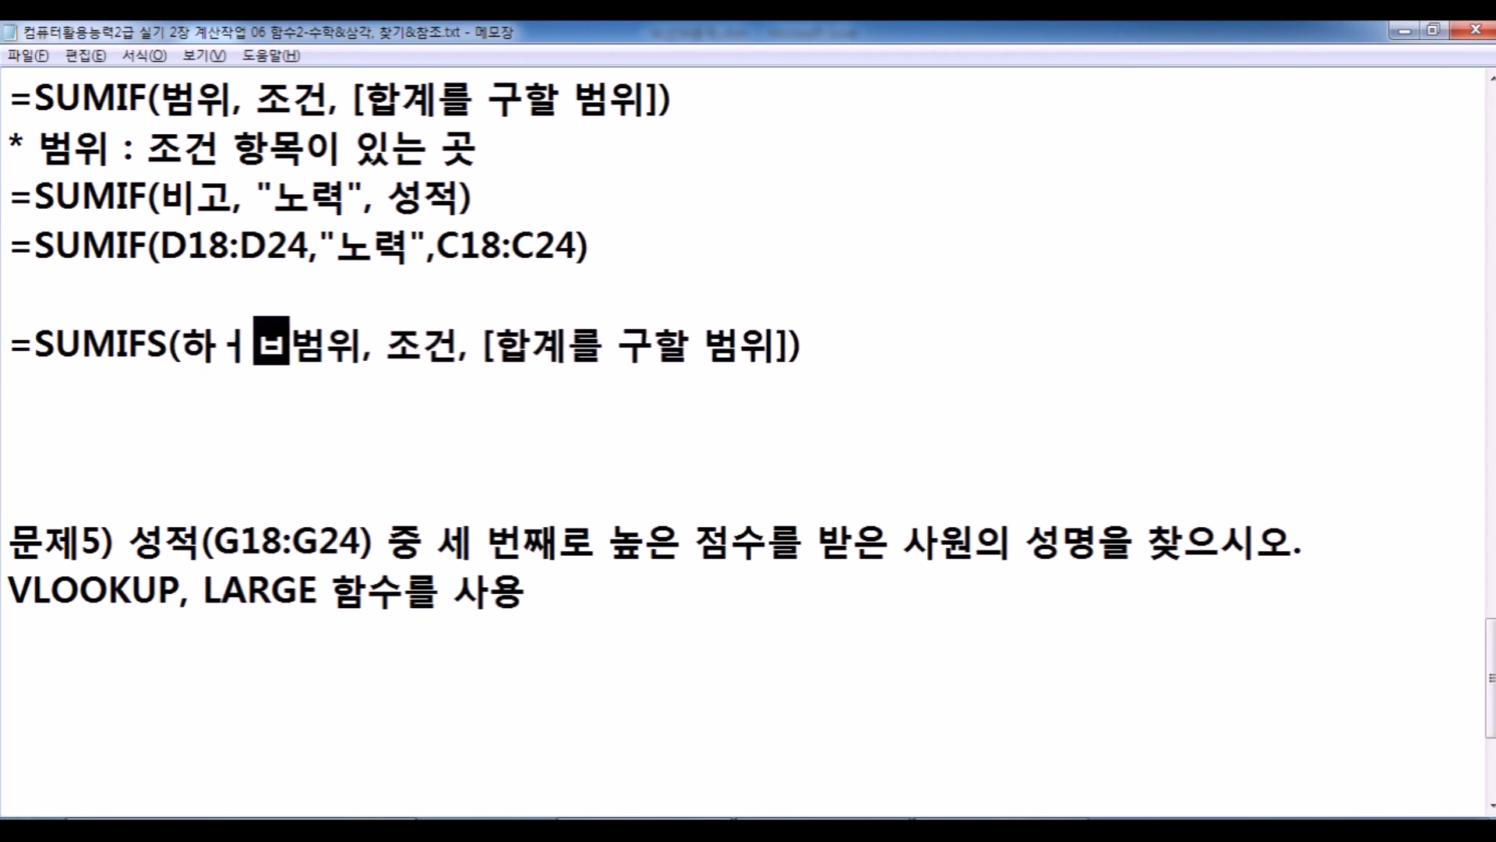
{"action": "key", "text": "BackSpace"}
{"action": "key", "text": "BackSpace"}
{"action": "key", "text": "BackSpace"}
{"action": "type", "text": "합계를 구할 범위,"}
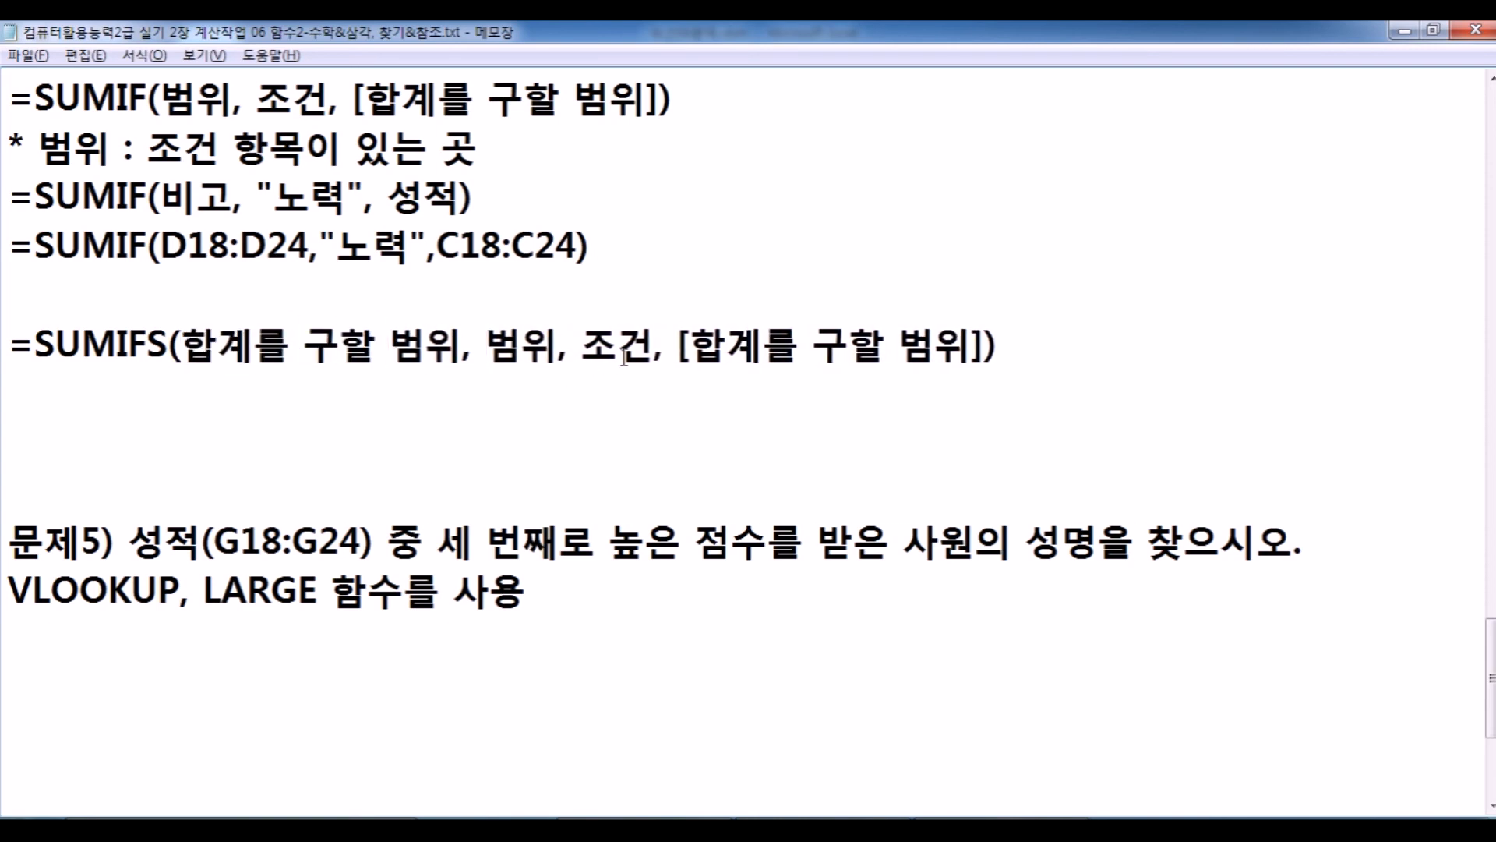
Remove the trailing [합계를 구할 범위] argument from the SUMIFS syntax and number its range argument as 범위1.
{"action": "left_click_drag", "start_coordinate": [653, 349], "coordinate": [984, 347]}
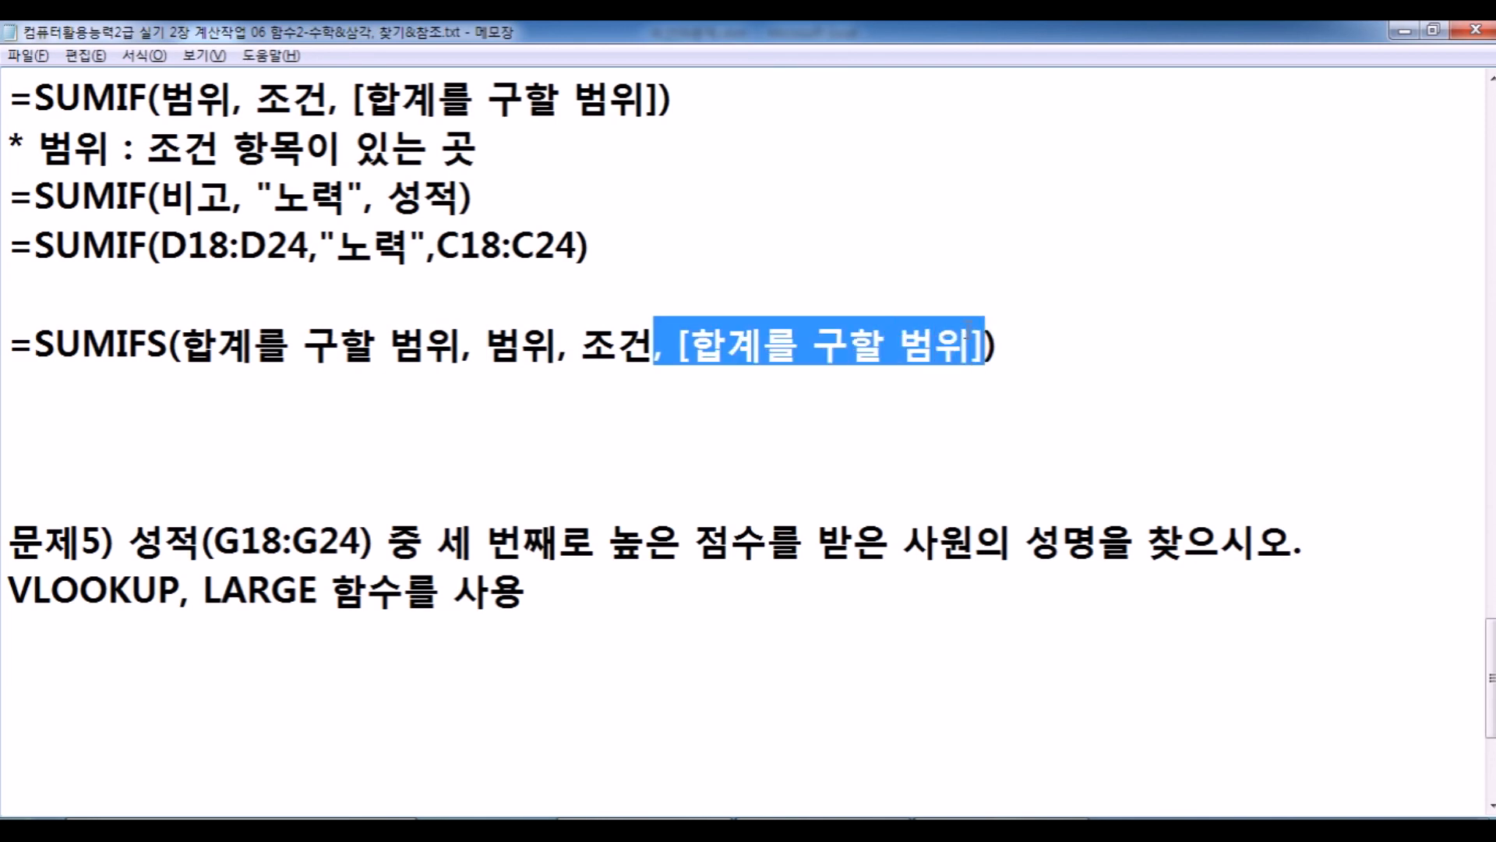
{"action": "key", "text": "Delete"}
{"action": "key", "text": "Left"}
{"action": "key", "text": "Left"}
{"action": "key", "text": "Left"}
{"action": "key", "text": "Left"}
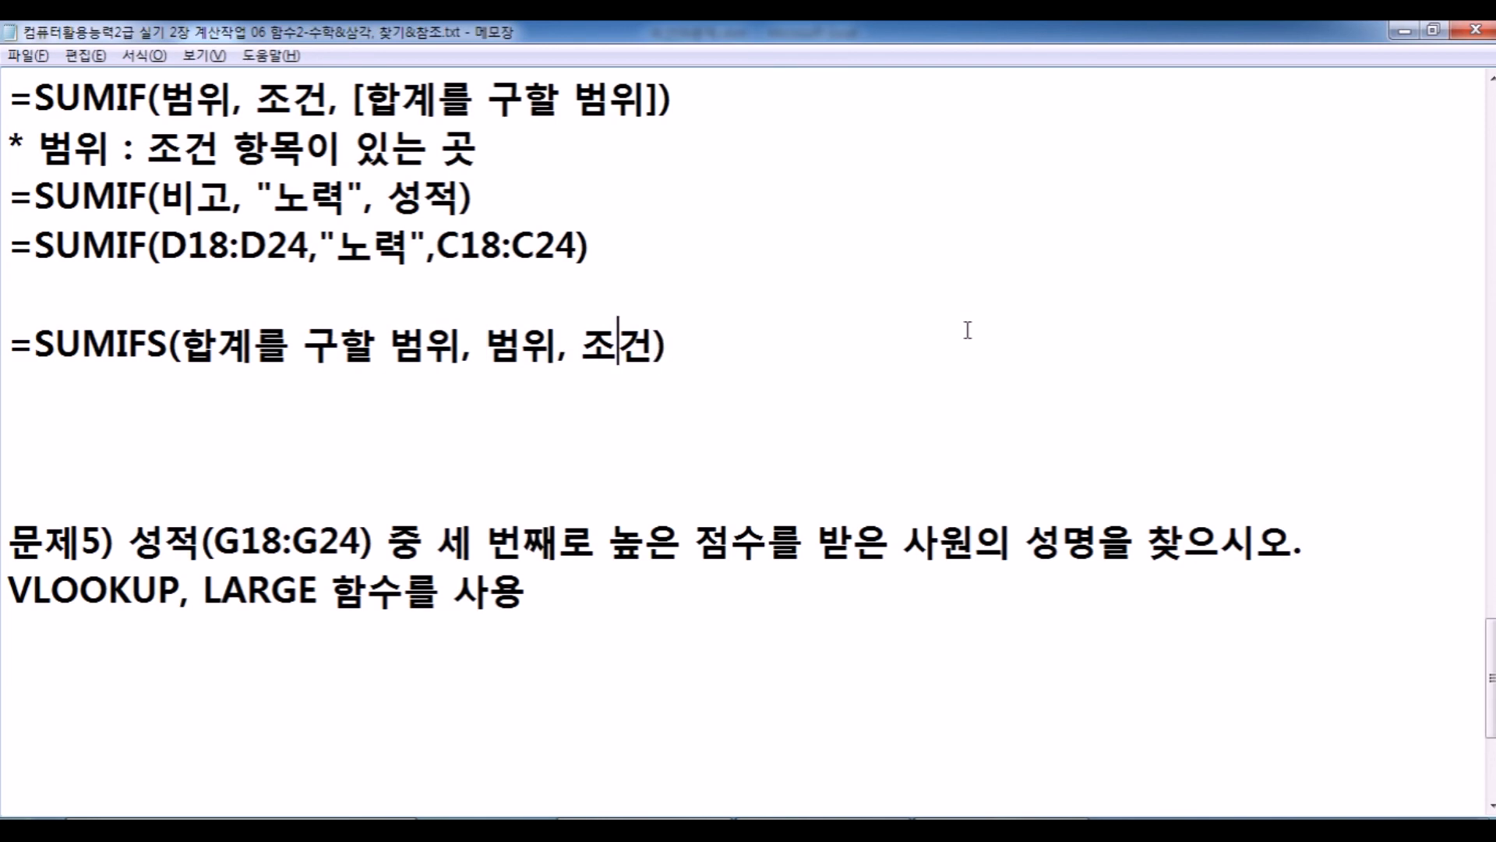
{"action": "type", "text": "1"}
{"action": "key", "text": "Right"}
{"action": "key", "text": "Right"}
{"action": "key", "text": "Right"}
{"action": "key", "text": "Right"}
Number the condition as 조건1 and append "범위2, 조건2, 범위3, 조건3, ..." to the SUMIFS syntax.
{"action": "type", "text": "1, 범"}
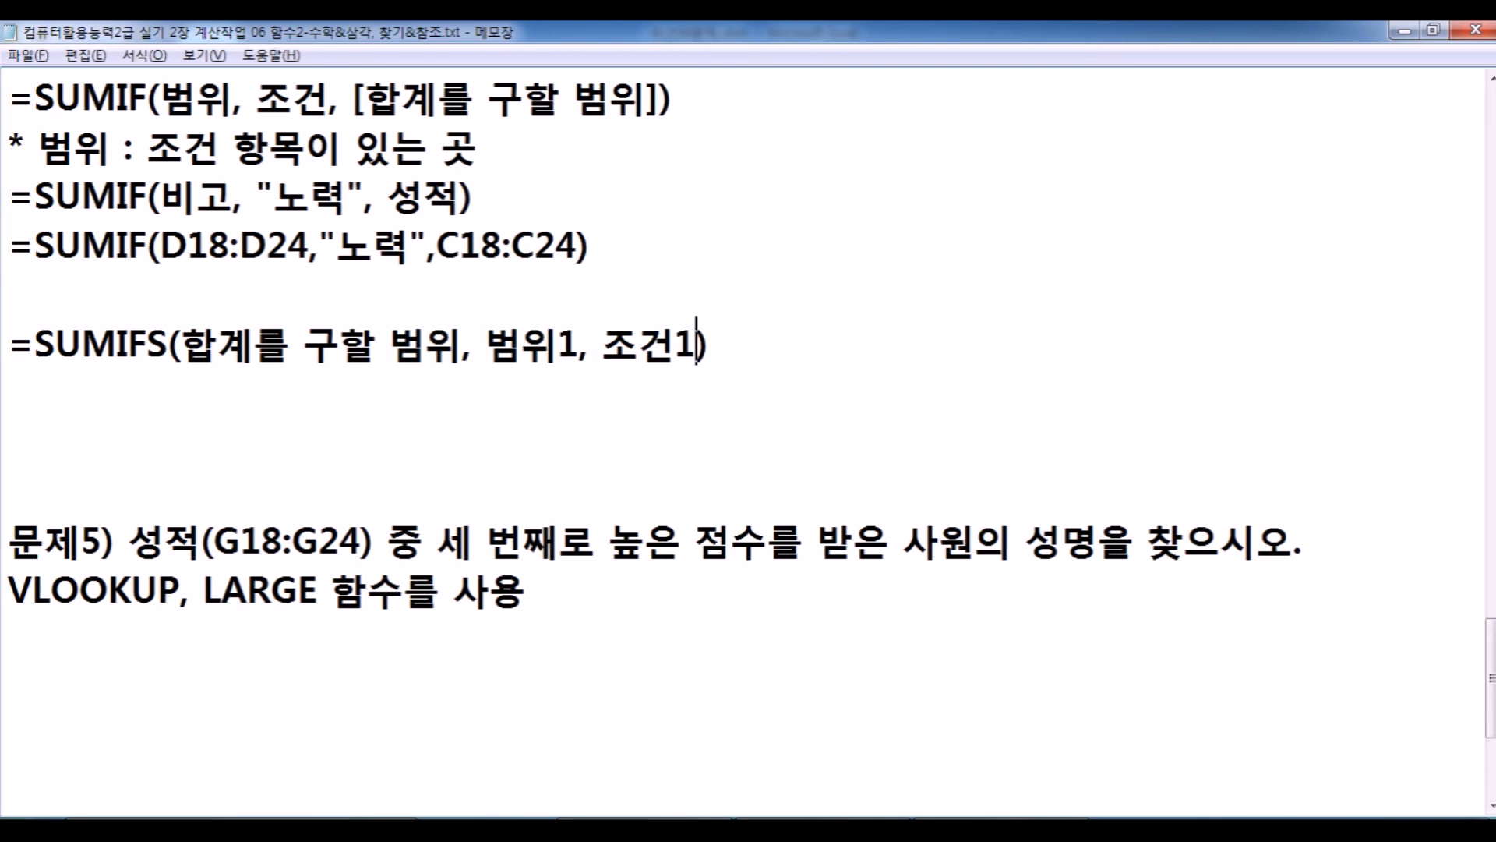
{"action": "type", "text": "위2, 조건2,"}
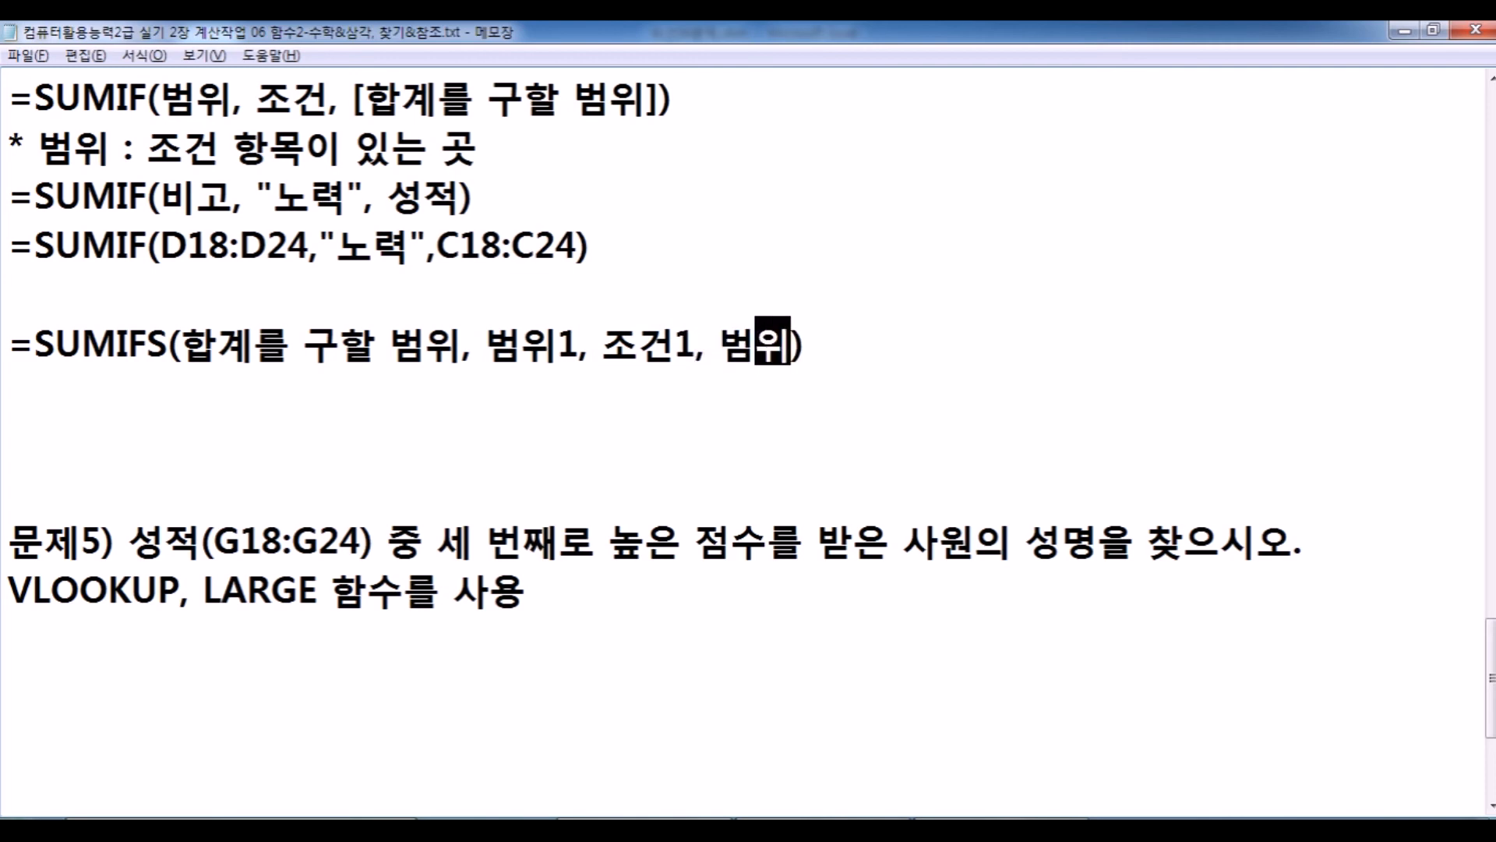
{"action": "type", "text": " 범위3, 조거"}
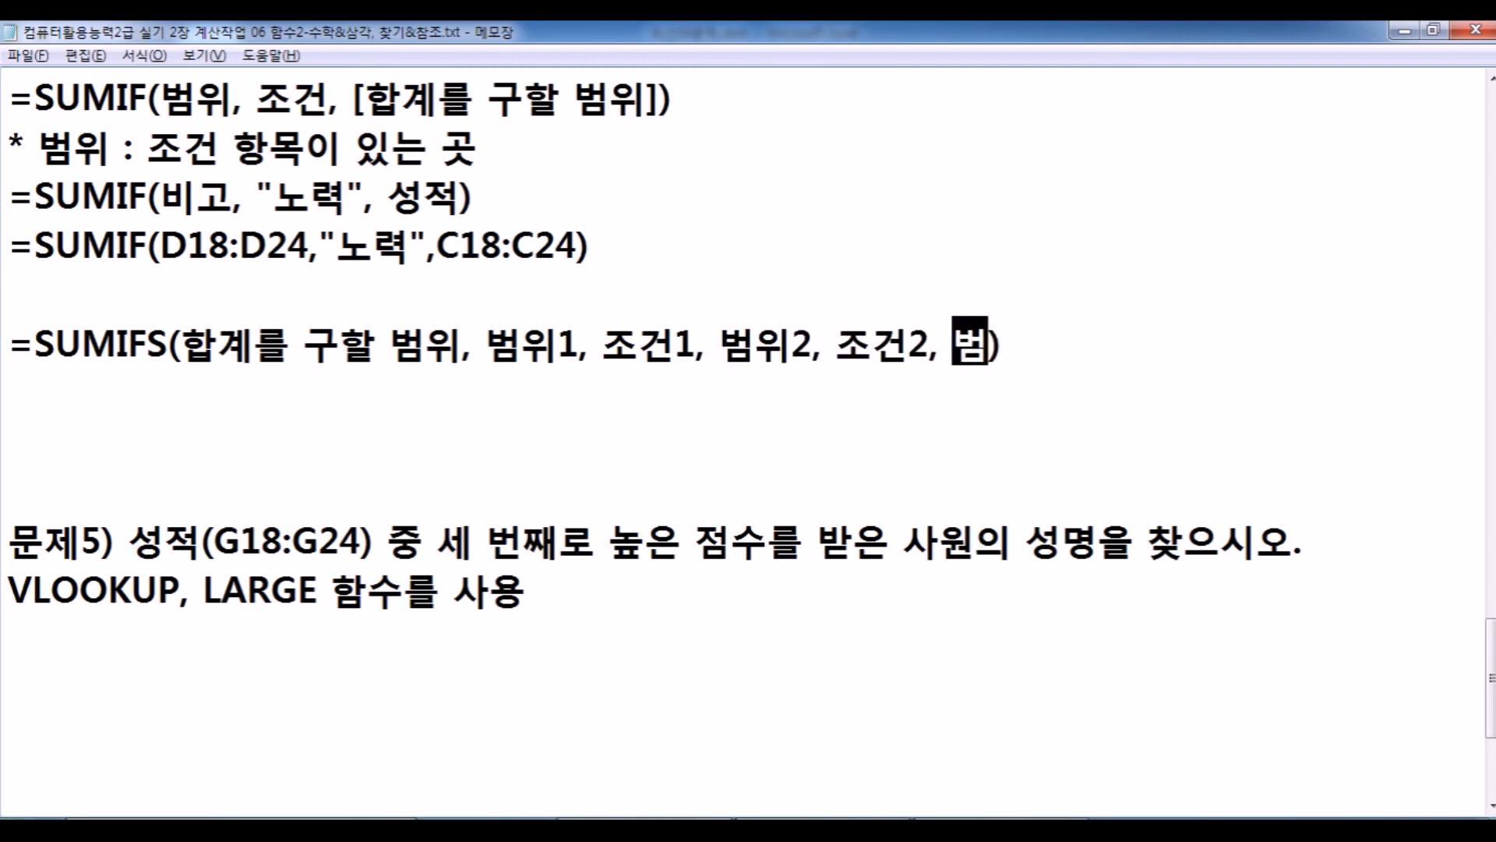
{"action": "type", "text": "ㄴ3, ..."}
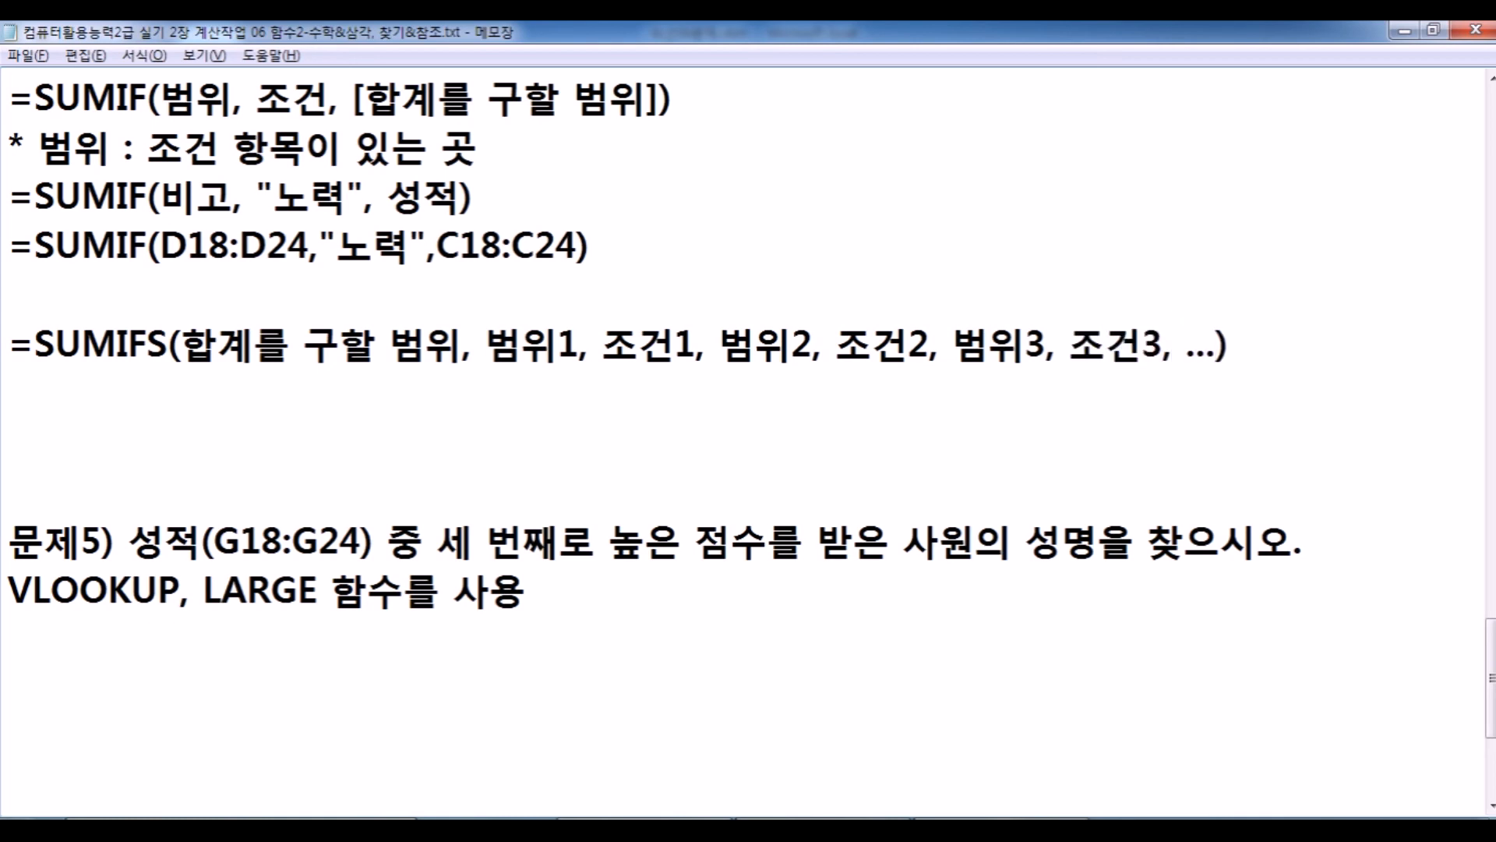
Add the example line "* 축구를 좋아하는 남학생들의 체육점수의 합계를 계산" below the SUMIFS syntax.
{"action": "left_click", "coordinate": [10, 391]}
{"action": "type", "text": "* 축ㄱ"}
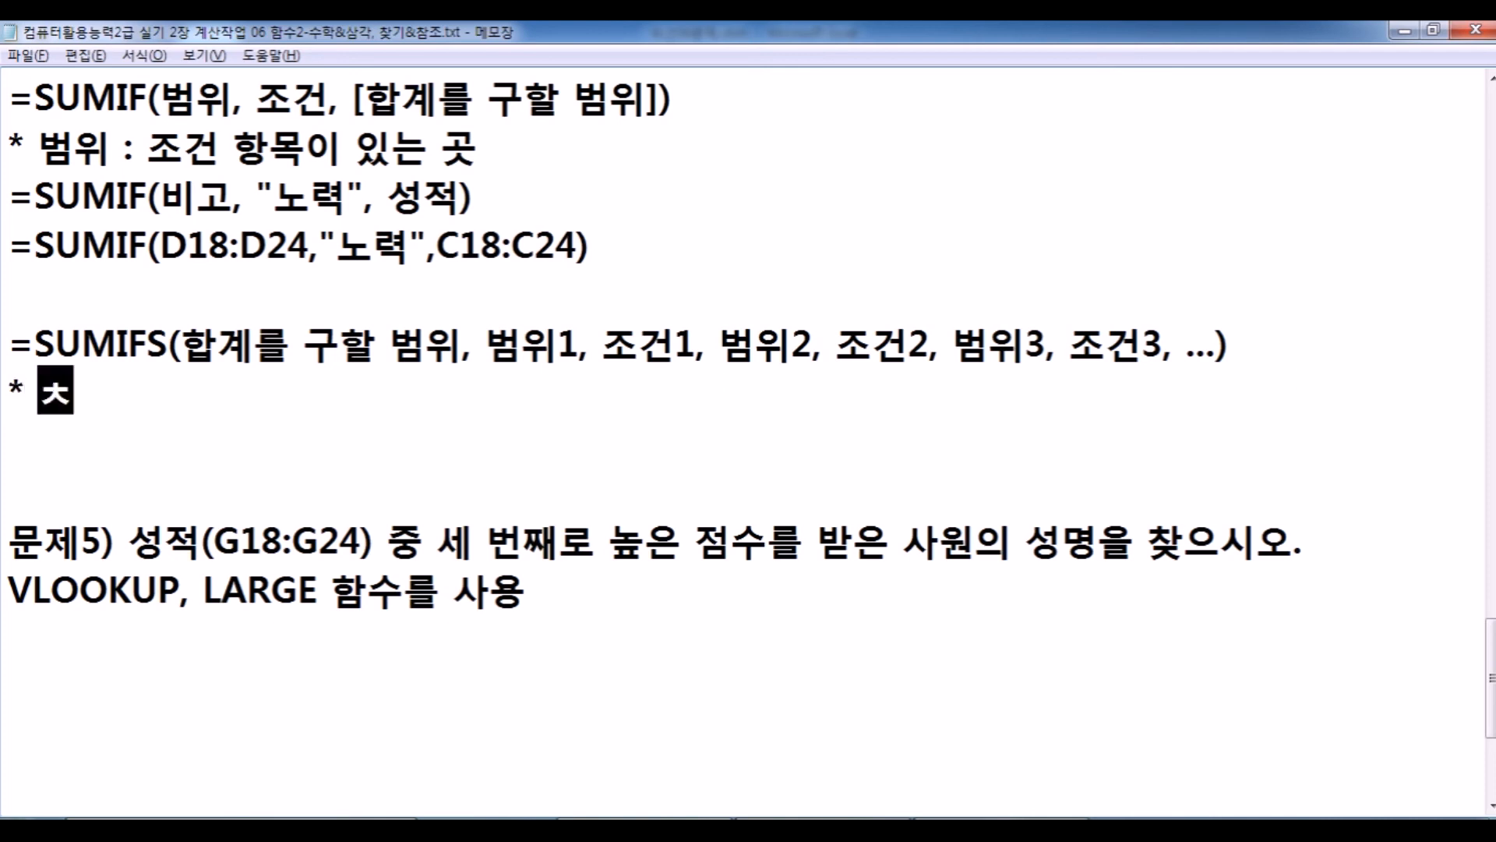
{"action": "type", "text": "ㅜ를 좋"}
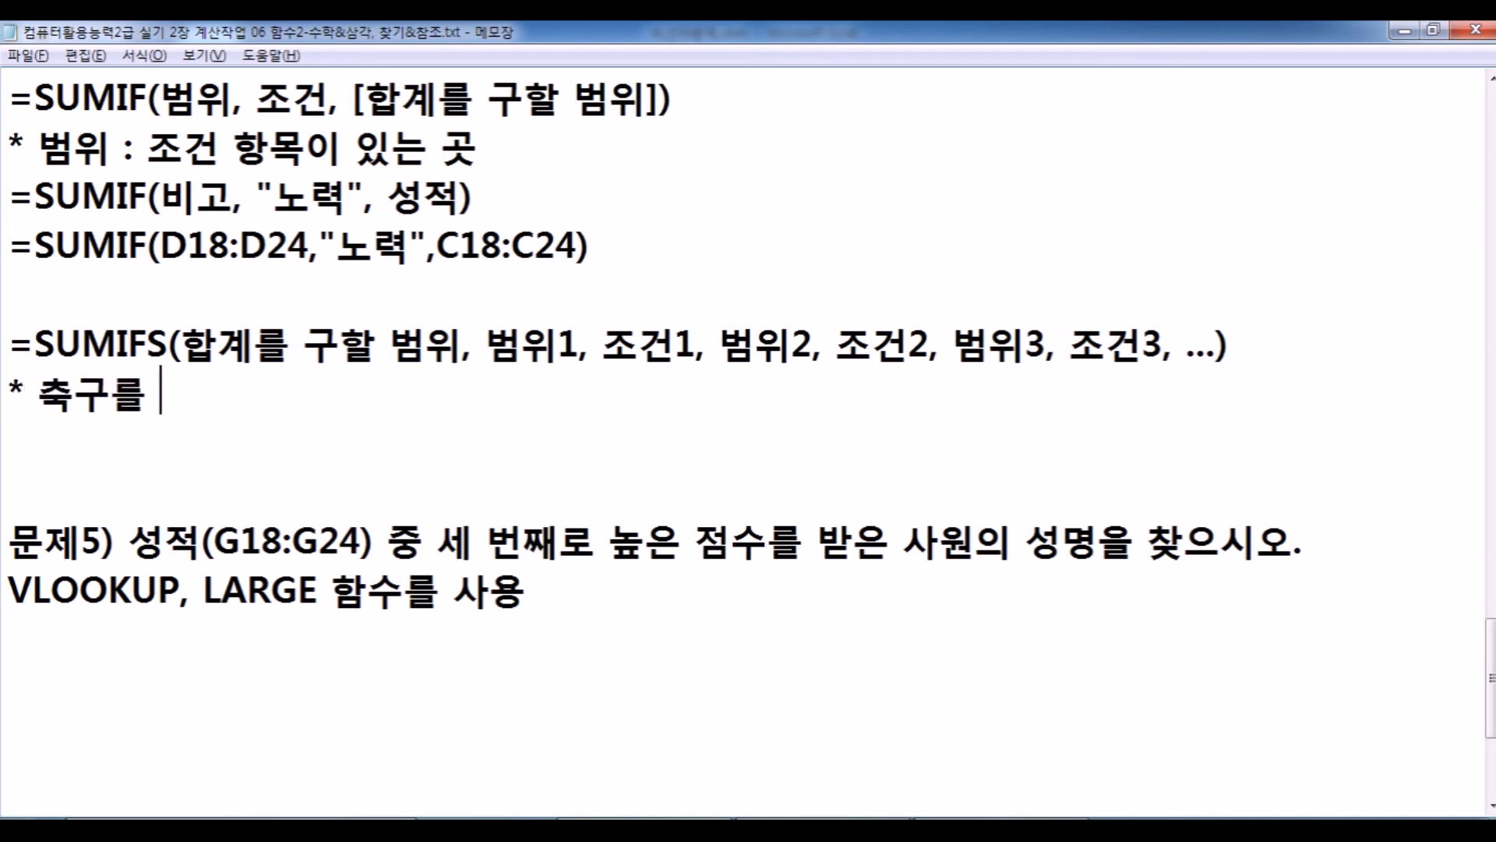
{"action": "type", "text": "아하는 나"}
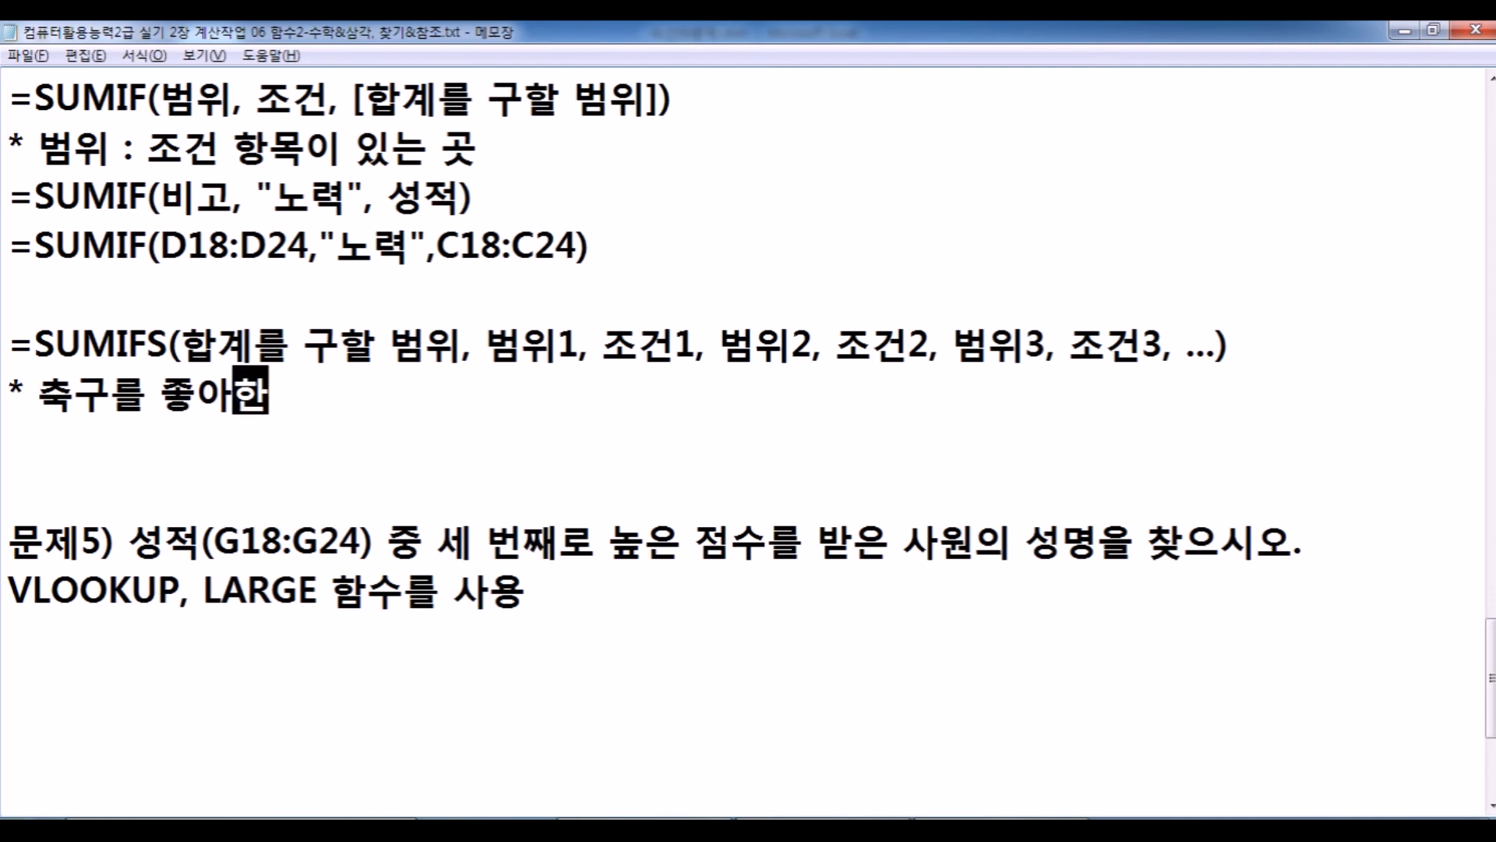
{"action": "type", "text": "ㅁ학생들"}
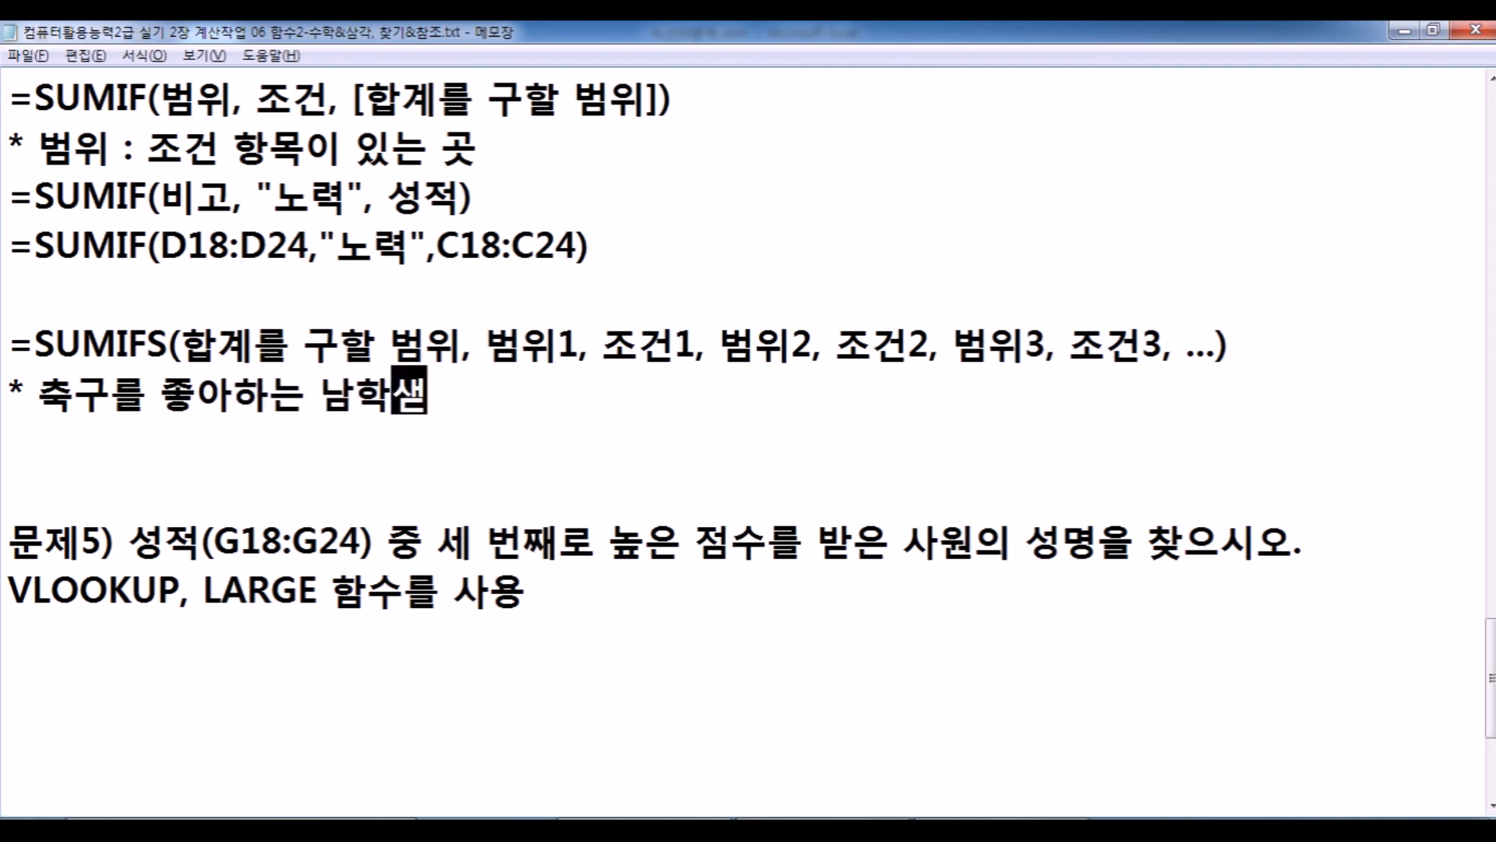
{"action": "type", "text": "이"}
{"action": "key", "text": "BackSpace"}
{"action": "key", "text": "BackSpace"}
{"action": "type", "text": "의 체육점"}
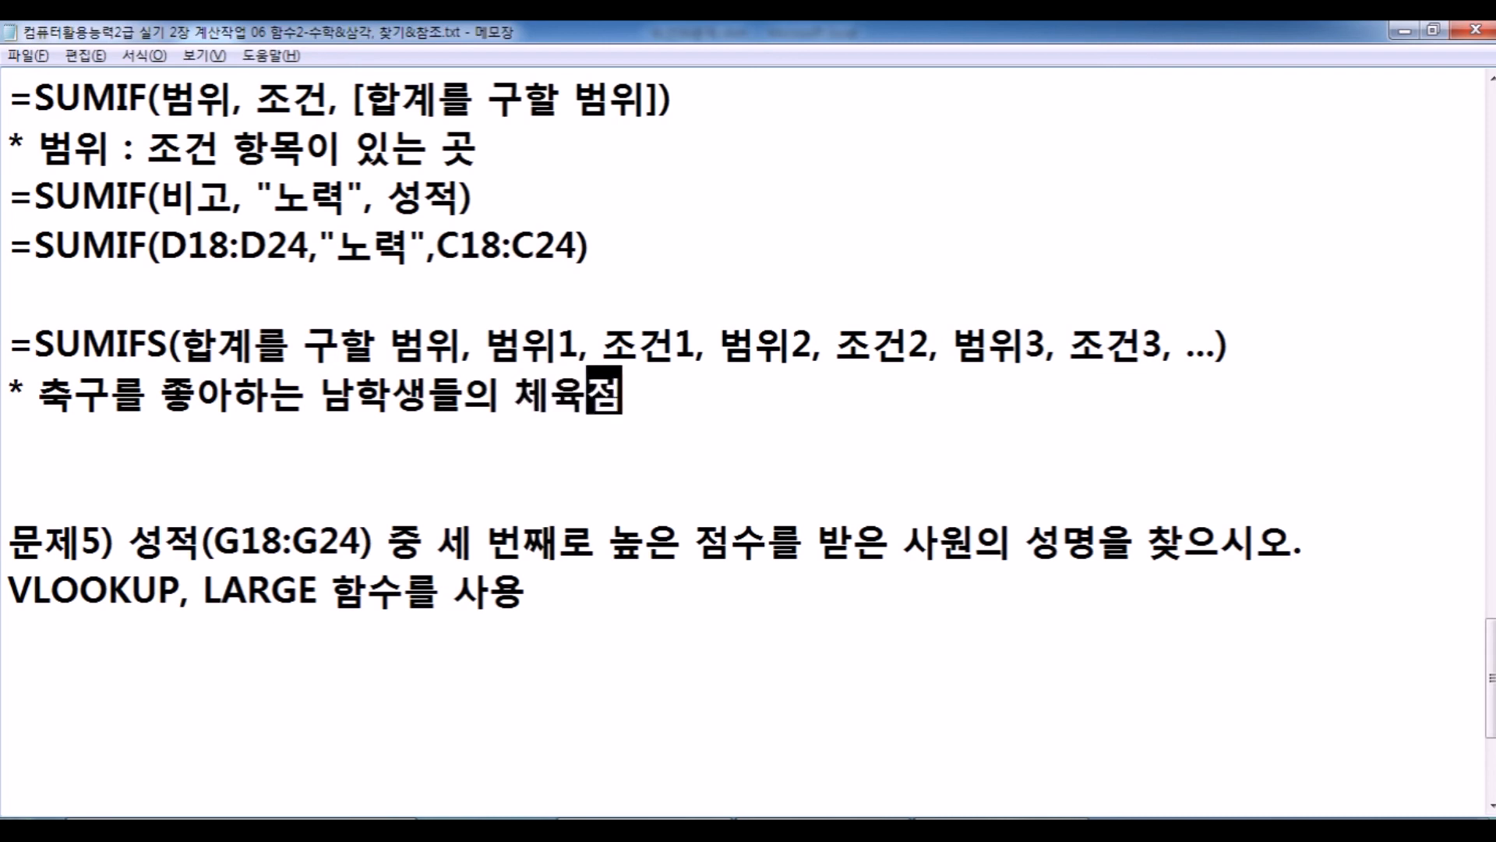
{"action": "type", "text": "수의 합계를 계산"}
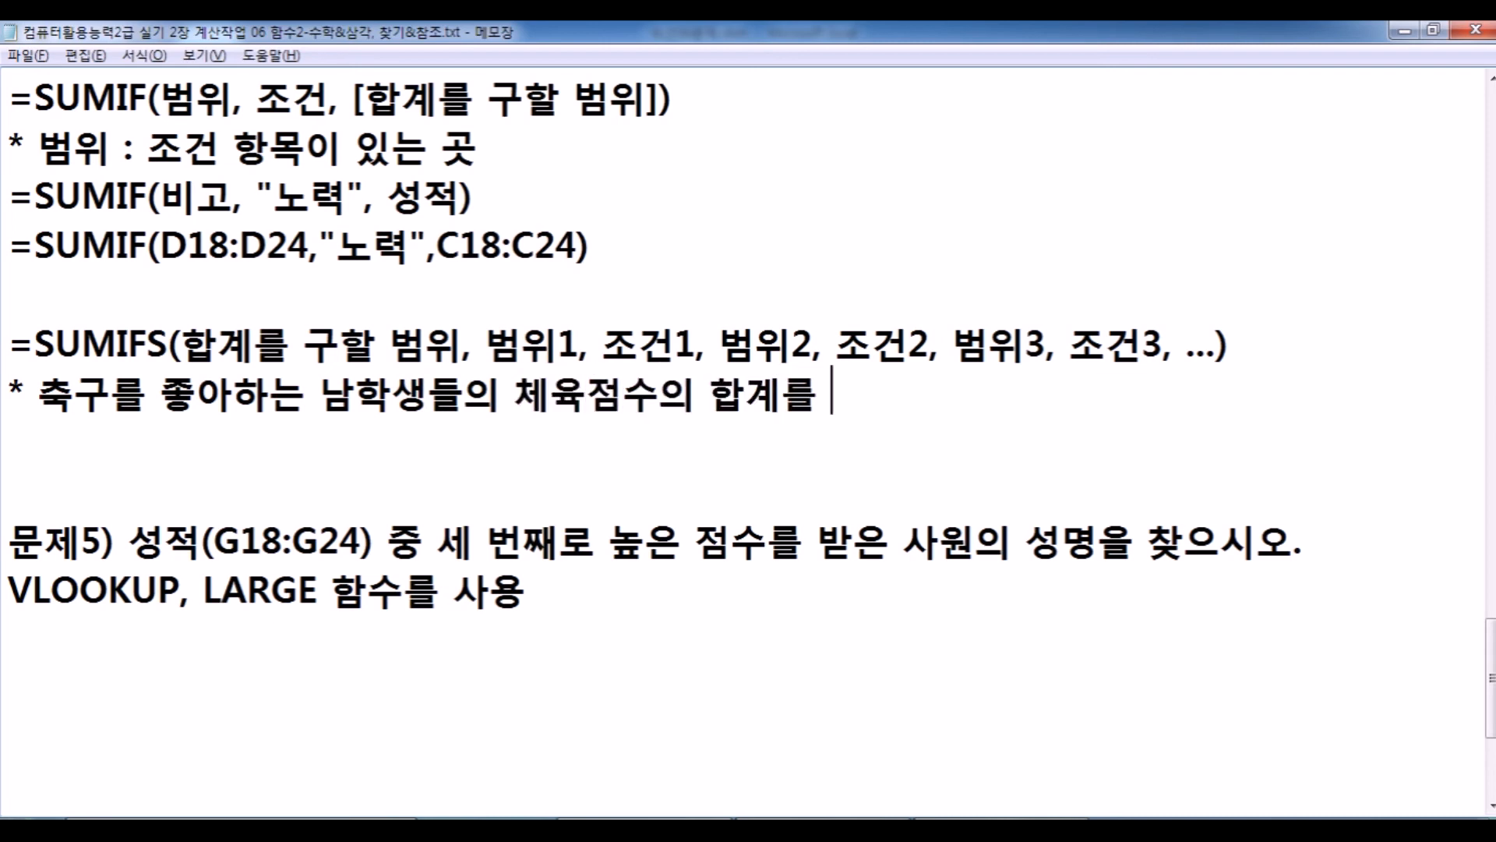
{"action": "key", "text": "Return"}
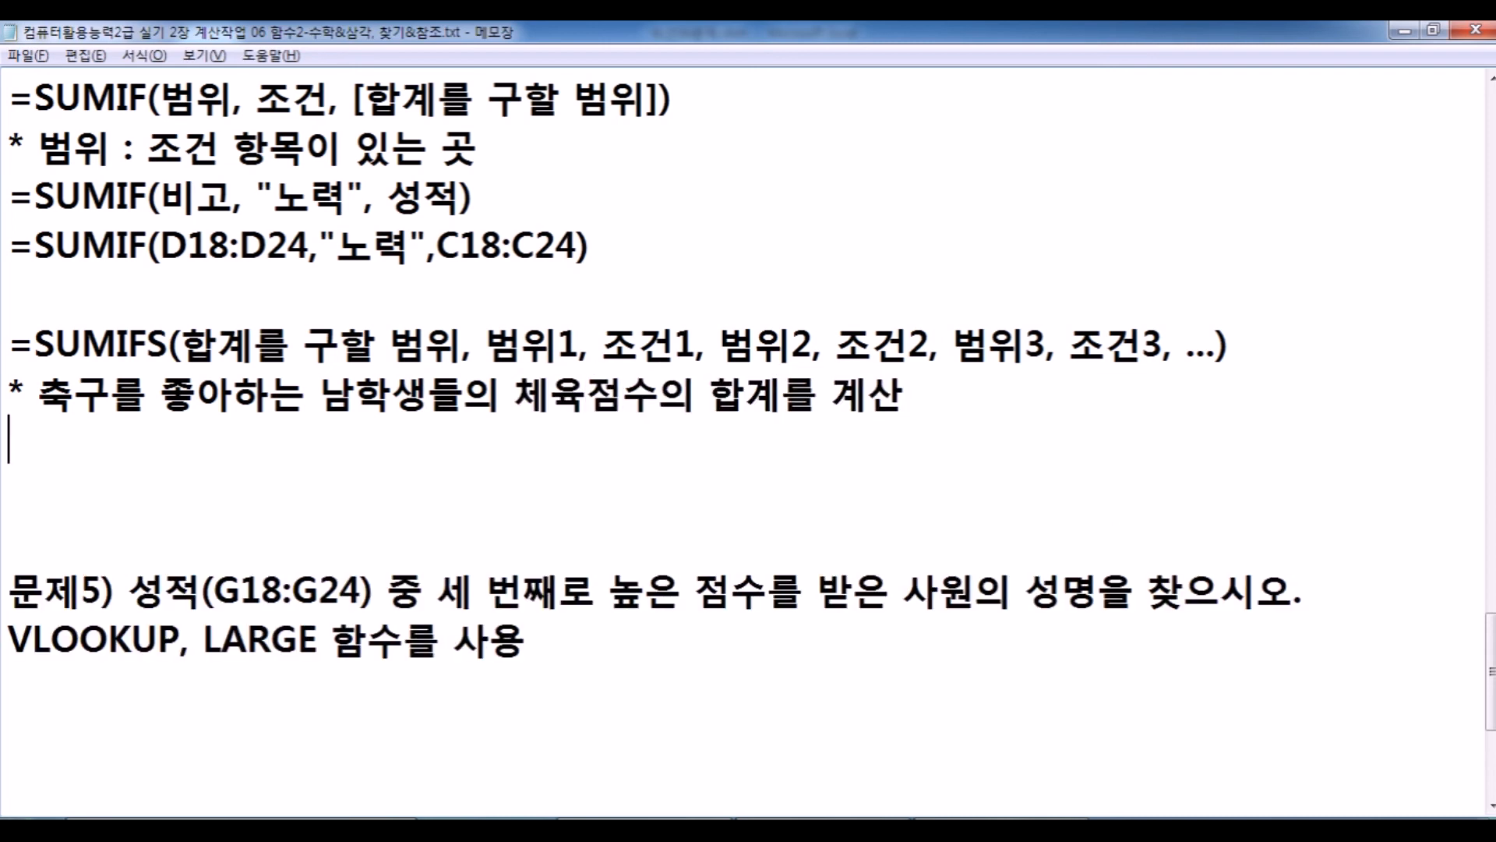
Copy the SUMIFS syntax line onto the line below the 축구 example description.
{"action": "left_click", "coordinate": [11, 343]}
{"action": "key", "text": "shift+End"}
{"action": "key", "text": "ctrl+c"}
{"action": "left_click", "coordinate": [17, 431]}
{"action": "key", "text": "ctrl+v"}
{"action": "key", "text": "Return"}
In the copied SUMIFS line, replace 합계를 구할 범위 with 체육점수 and 조건1 with "축구".
{"action": "left_click_drag", "start_coordinate": [180, 442], "coordinate": [441, 440]}
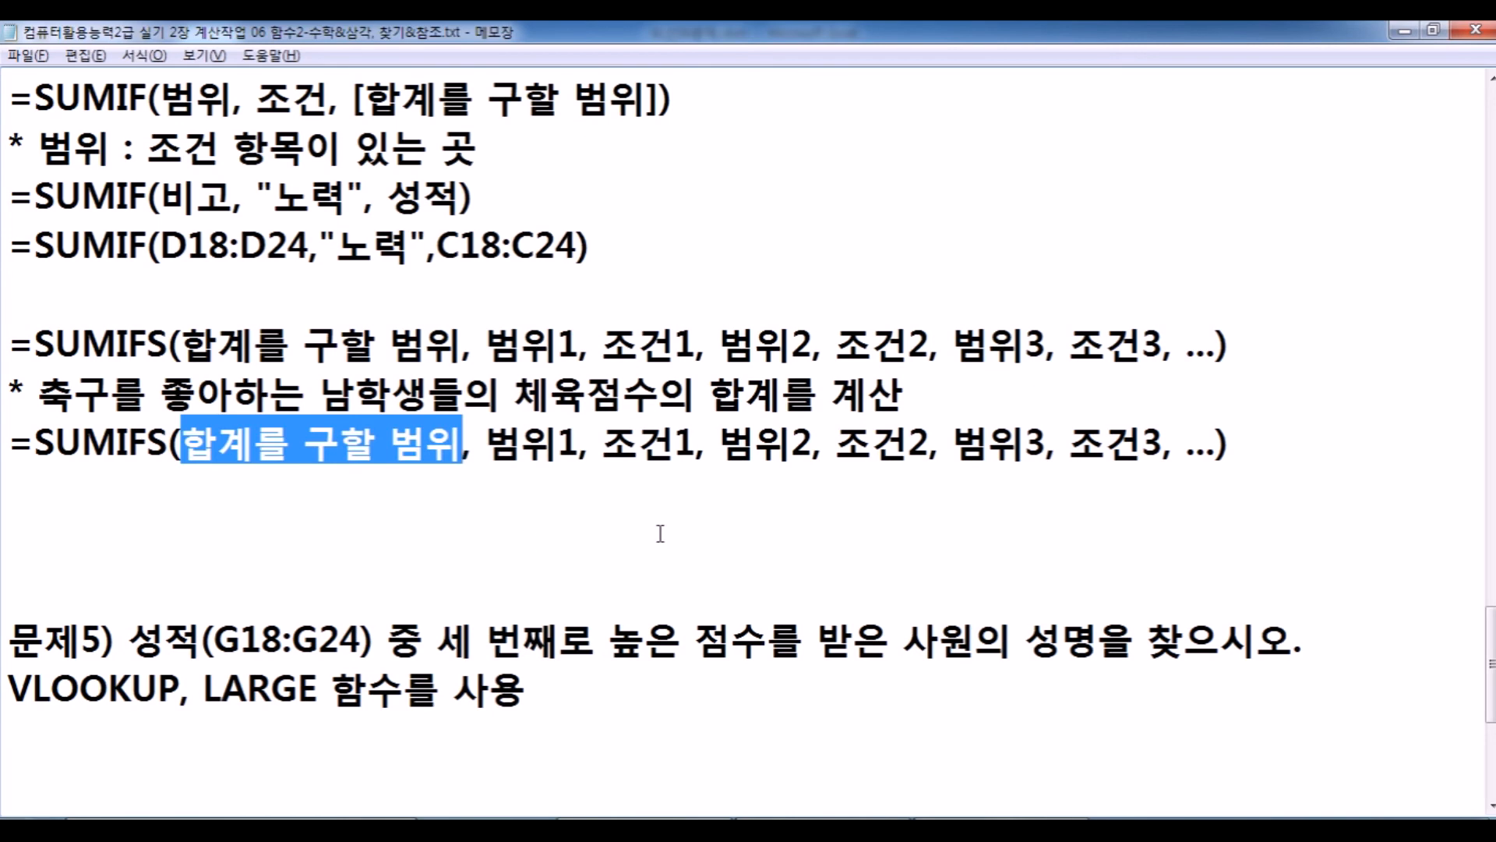
{"action": "type", "text": "체육저ㅁ수"}
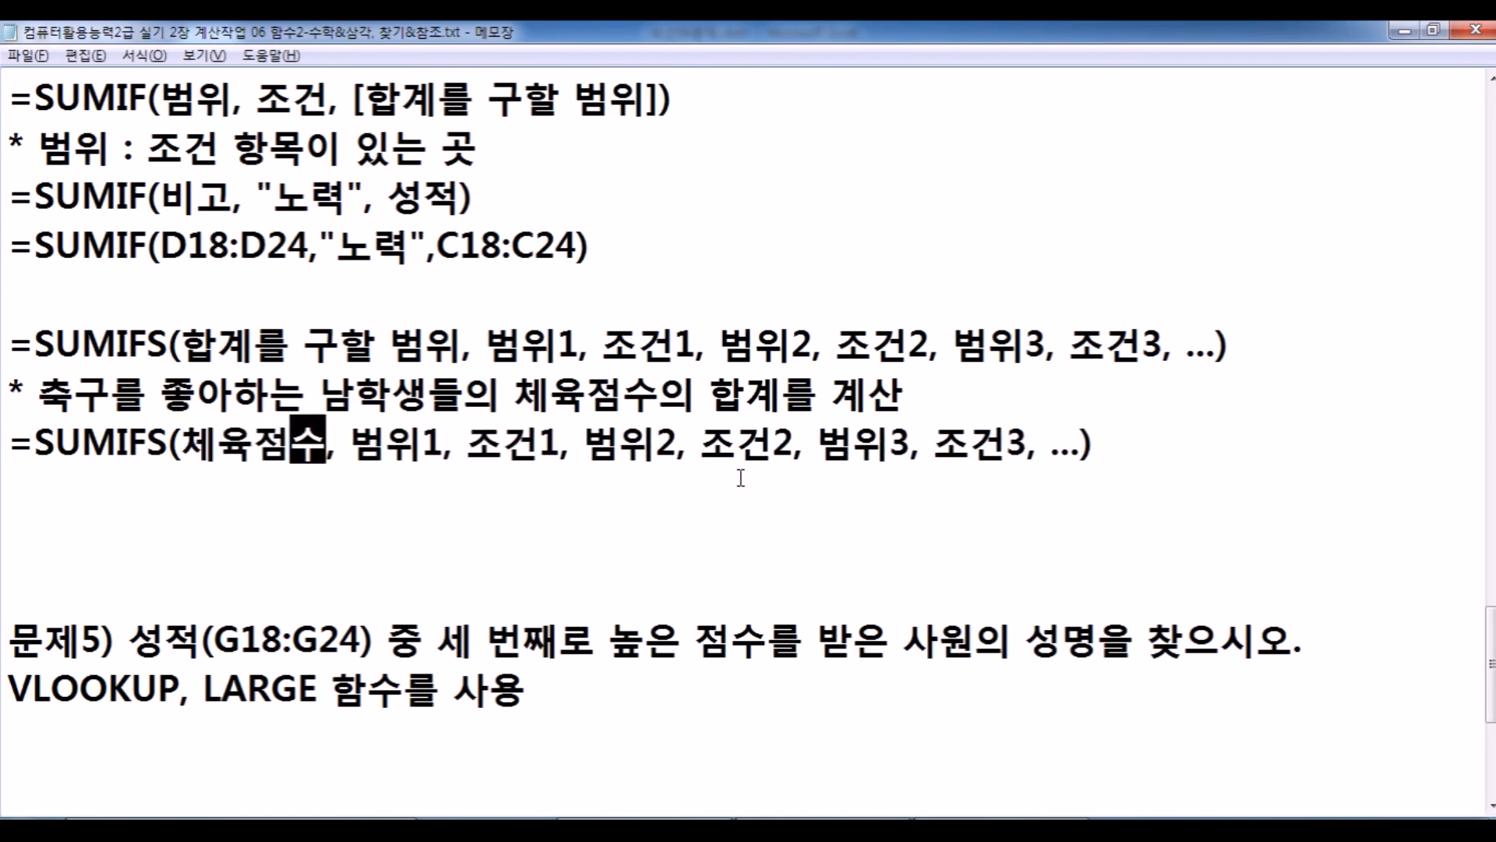
{"action": "left_click_drag", "start_coordinate": [467, 441], "coordinate": [539, 440]}
{"action": "key", "text": "shift+Right"}
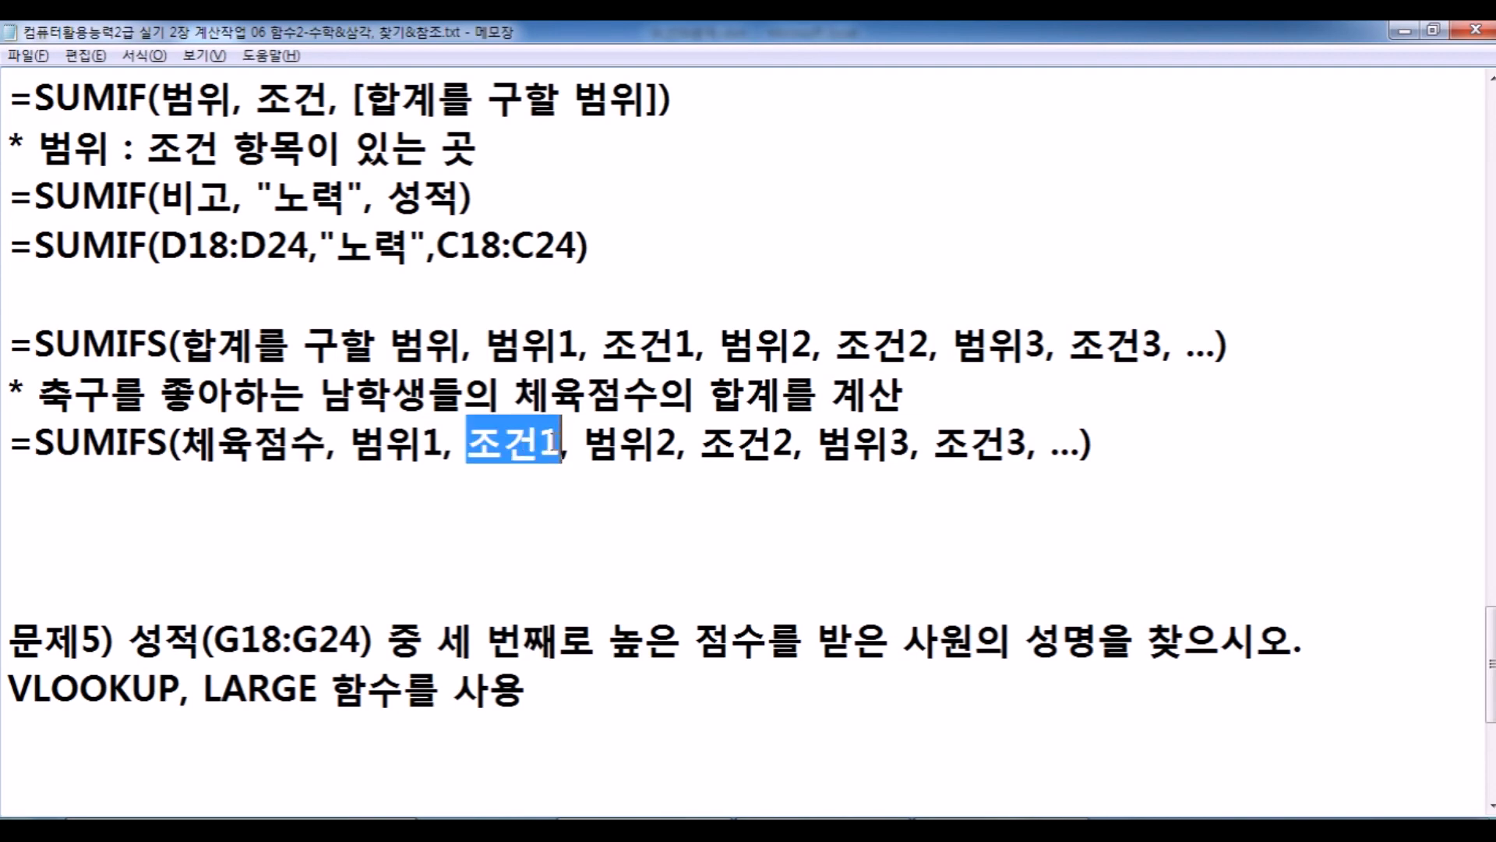
{"action": "type", "text": "\"축구"}
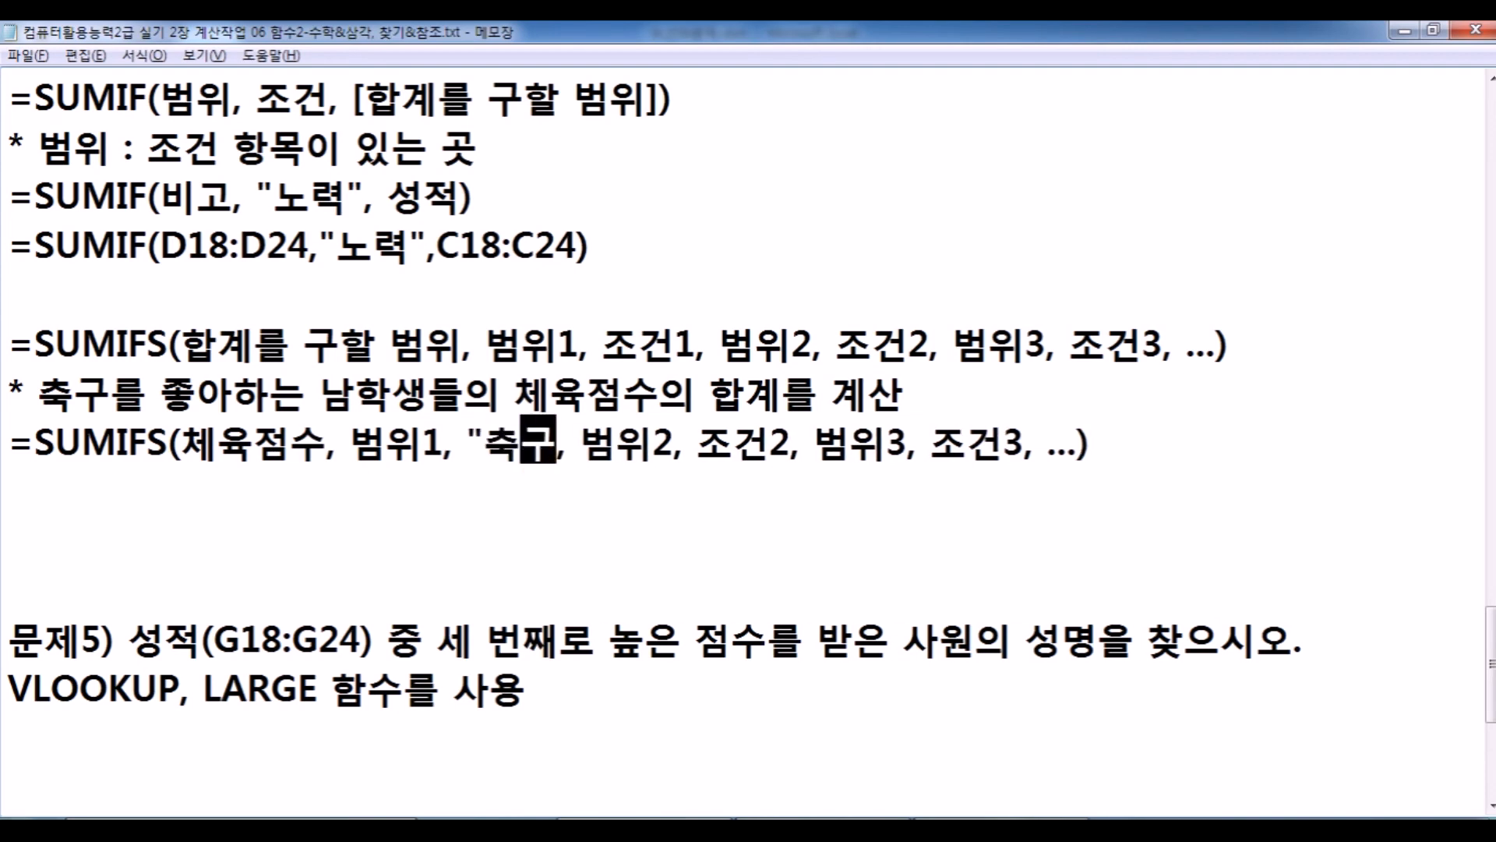
{"action": "type", "text": "\""}
Replace 범위1 in the SUMIFS example with 좋아하는 스포츠.
{"action": "key", "text": "Left"}
{"action": "key", "text": "Left"}
{"action": "key", "text": "Left"}
{"action": "key", "text": "Left"}
{"action": "key", "text": "Left"}
{"action": "key", "text": "Left"}
{"action": "key", "text": "Left"}
{"action": "key", "text": "Left"}
{"action": "key", "text": "Left"}
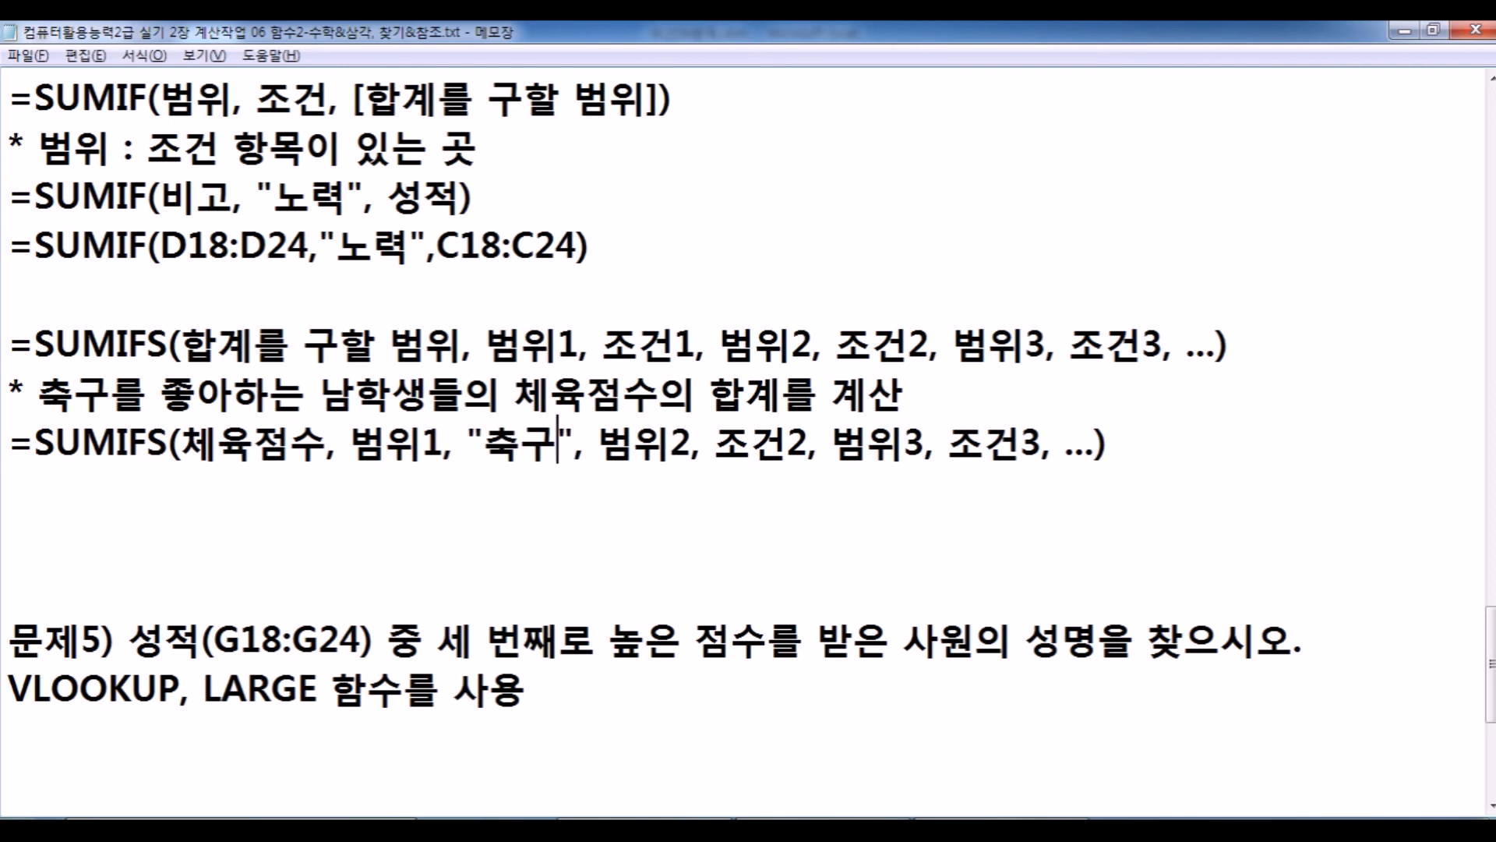
{"action": "key", "text": "shift+Right"}
{"action": "key", "text": "shift+Right"}
{"action": "key", "text": "shift+Right"}
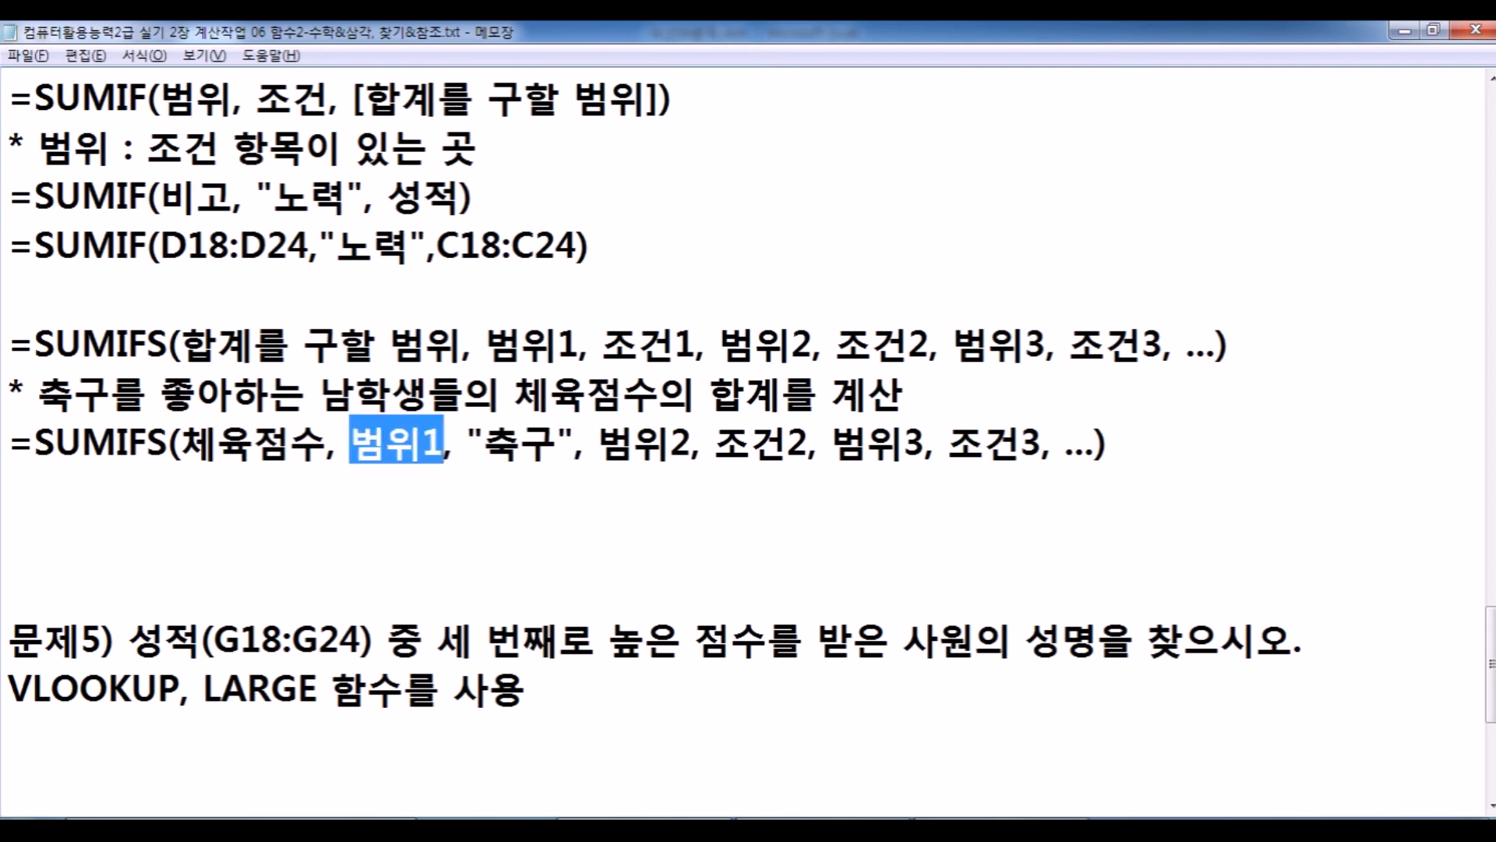
{"action": "type", "text": "좋아하는 스포"}
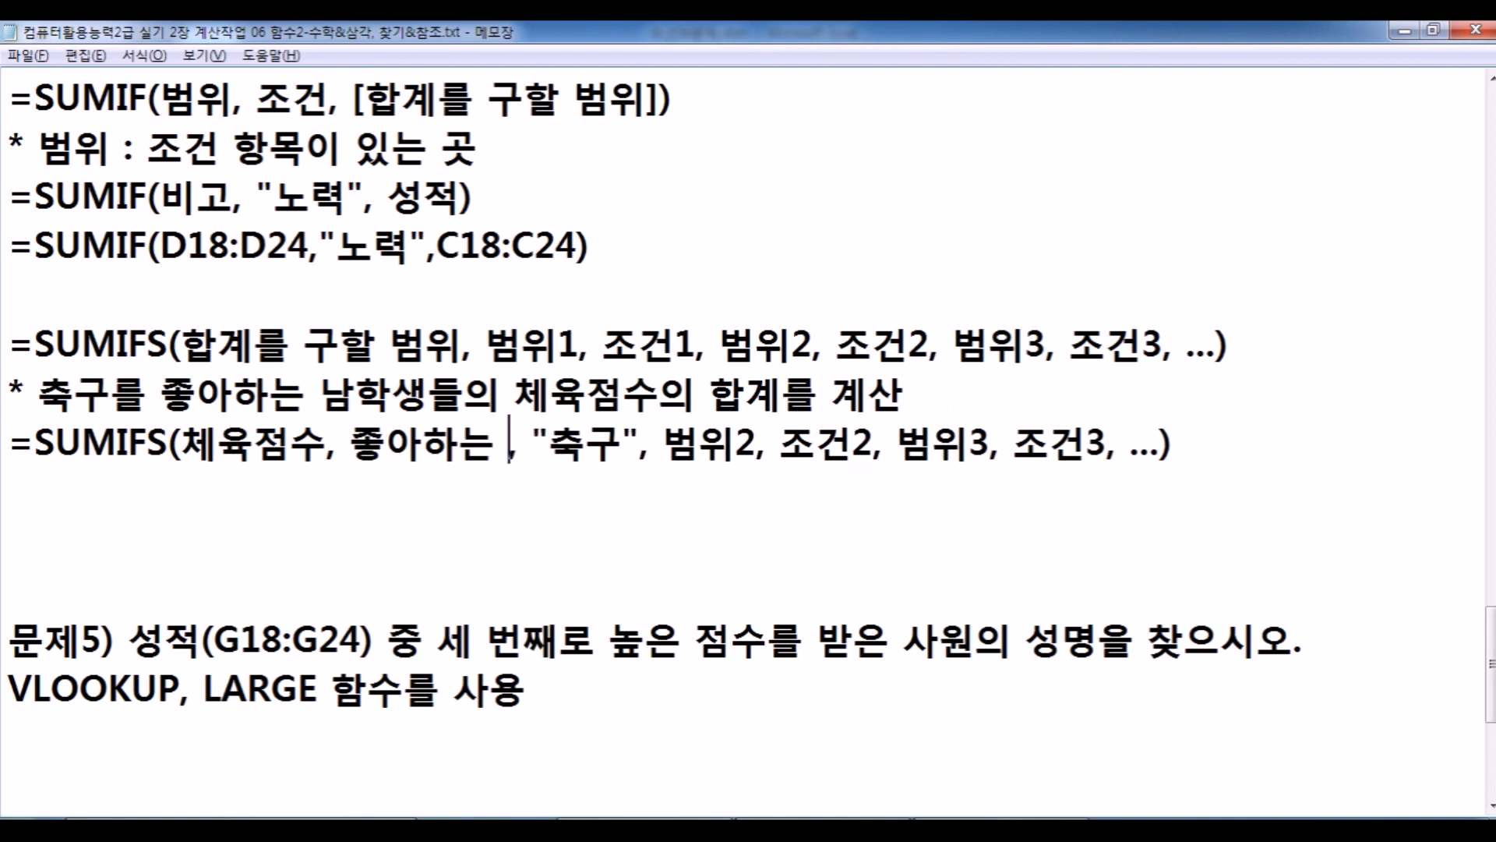
{"action": "type", "text": "츠"}
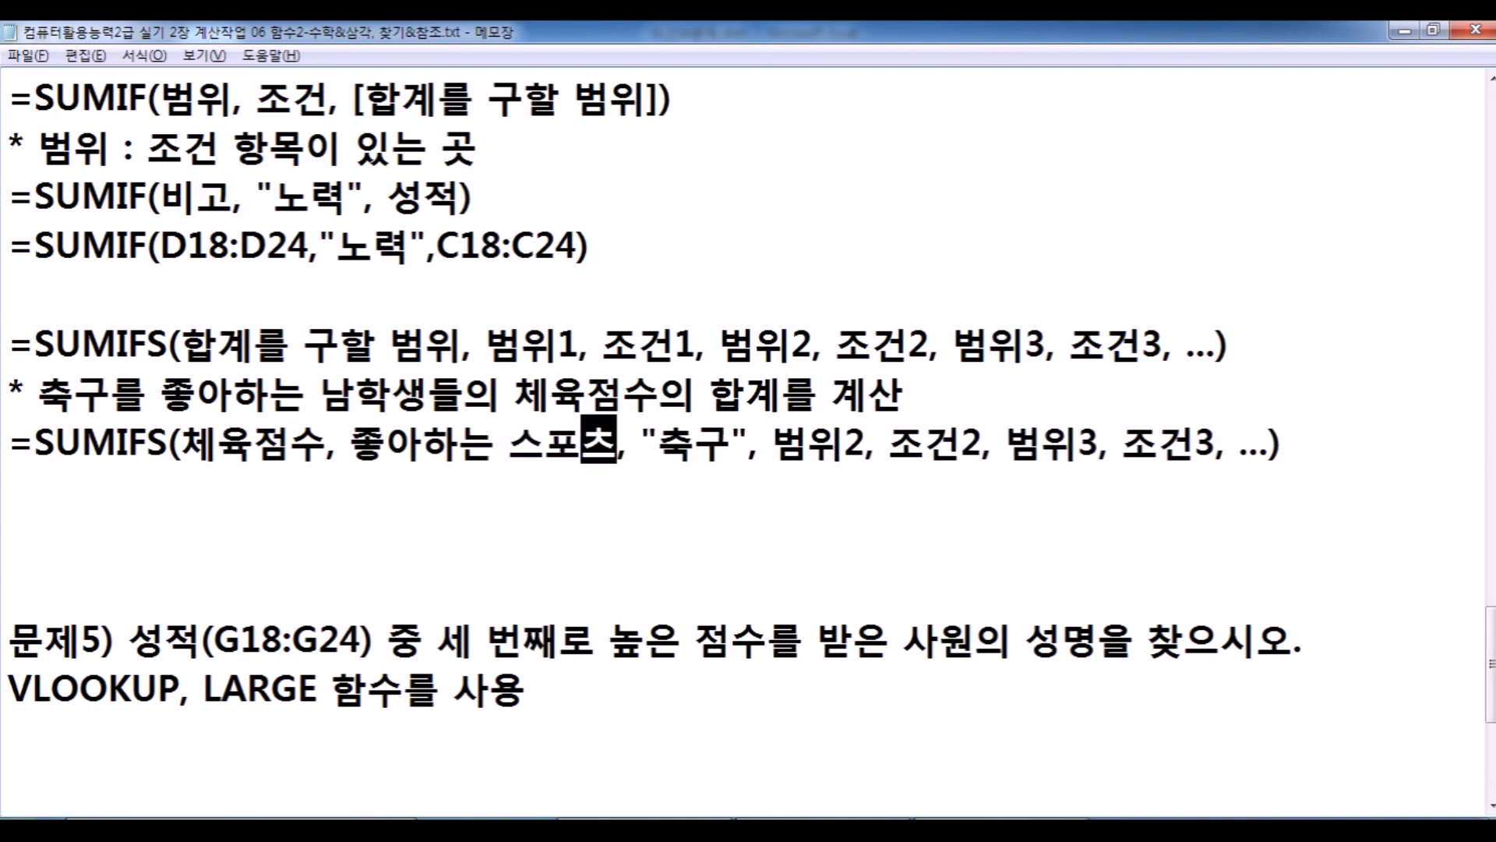
Replace 범위2 with 성별 and 조건2 with "남학생" in the SUMIFS example.
{"action": "left_click_drag", "start_coordinate": [658, 443], "coordinate": [867, 441]}
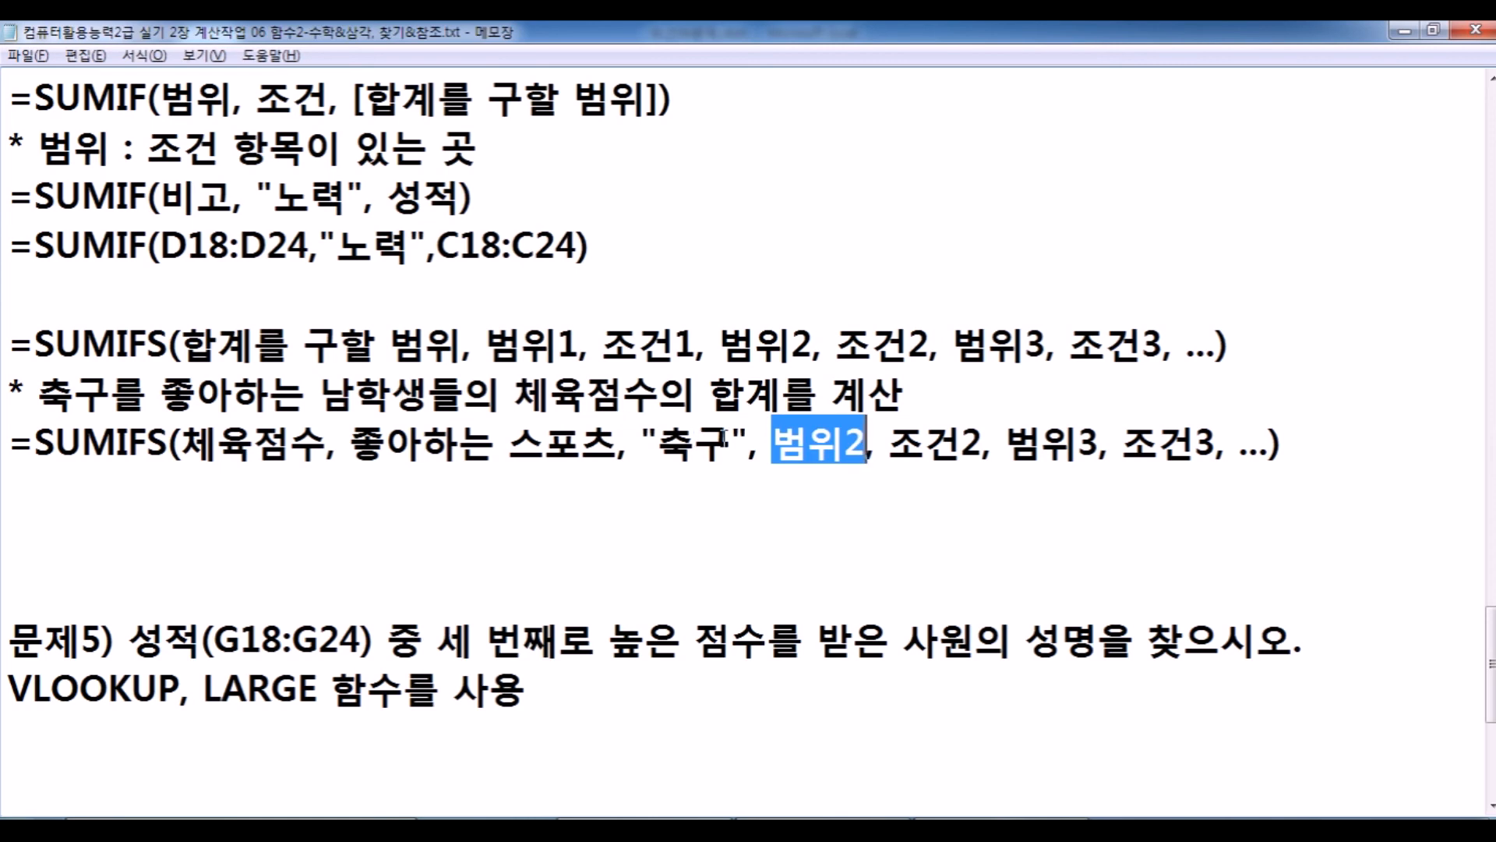
{"action": "type", "text": "성벼ㄹ"}
{"action": "left_click_drag", "start_coordinate": [871, 450], "coordinate": [957, 444]}
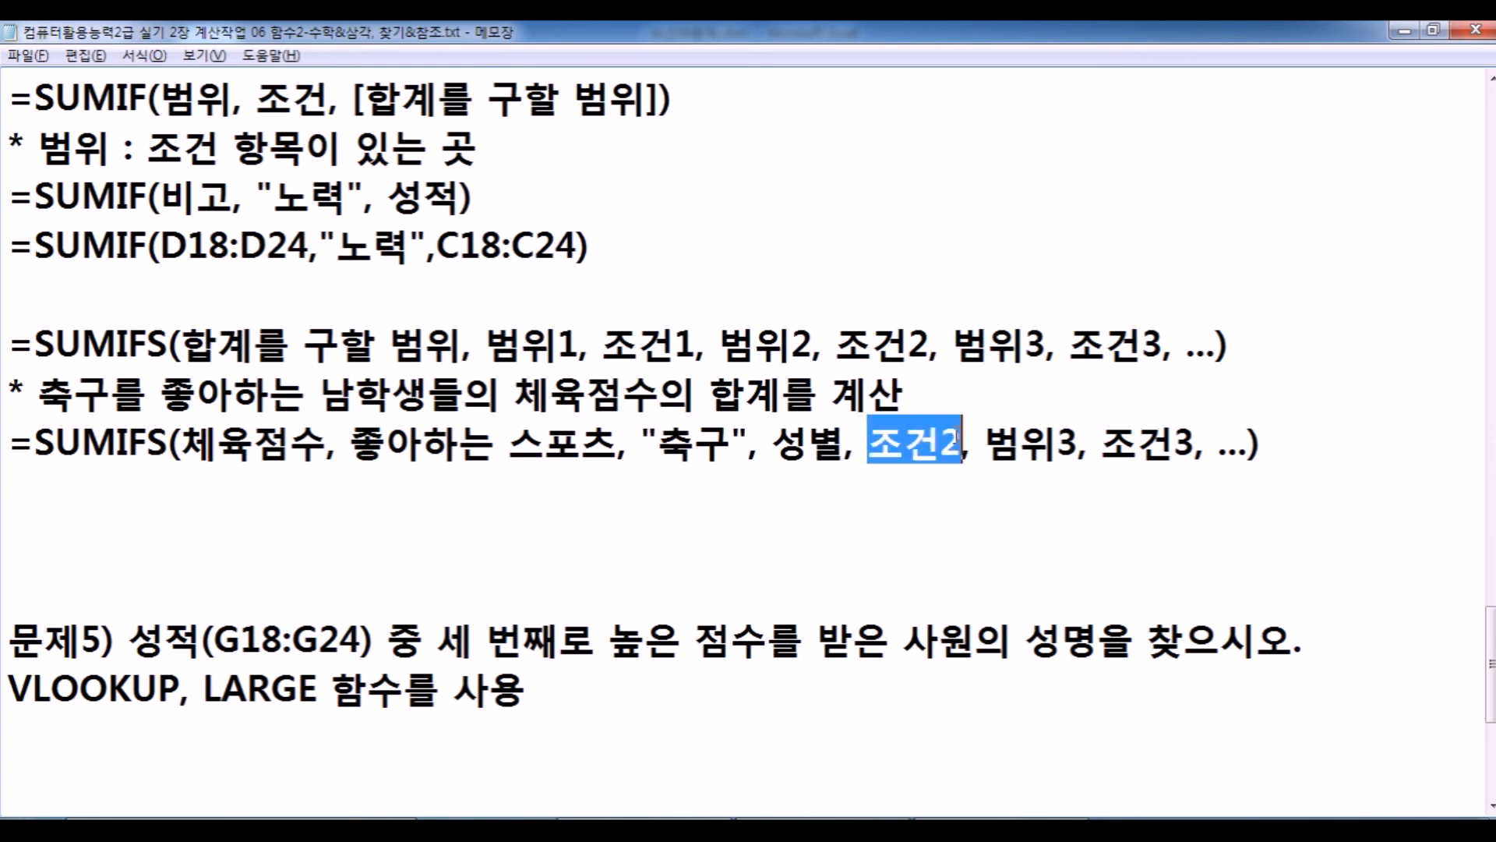
{"action": "type", "text": "\""}
{"action": "type", "text": "남학"}
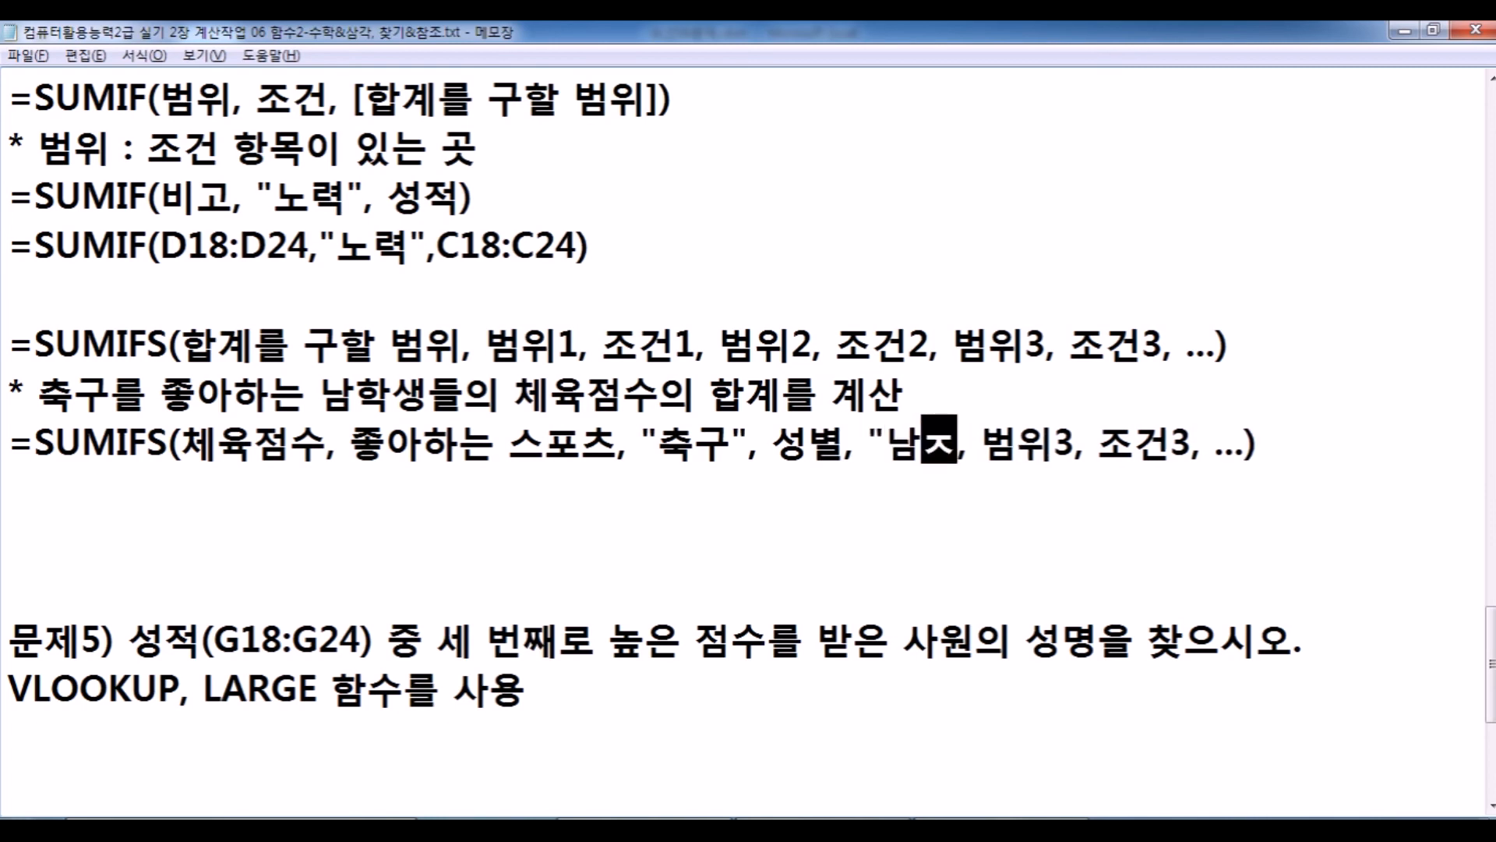
{"action": "type", "text": "생\""}
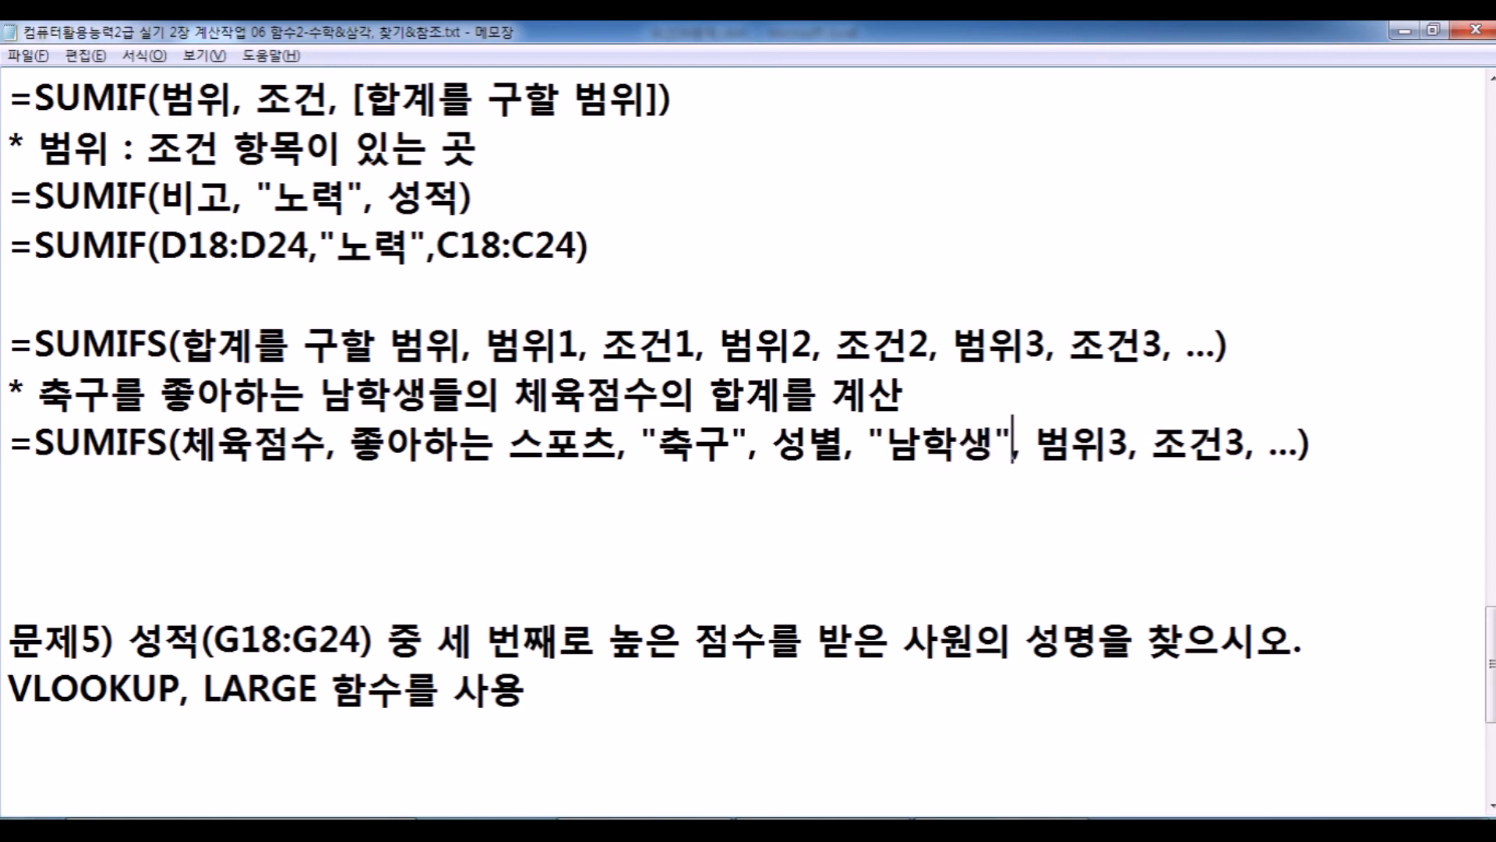
Delete the unused ", 범위3, 조건3, ..." arguments from the SUMIFS example, keeping the closing parenthesis.
{"action": "key", "text": "shift+End"}
{"action": "key", "text": "shift+Left"}
{"action": "key", "text": "Delete"}
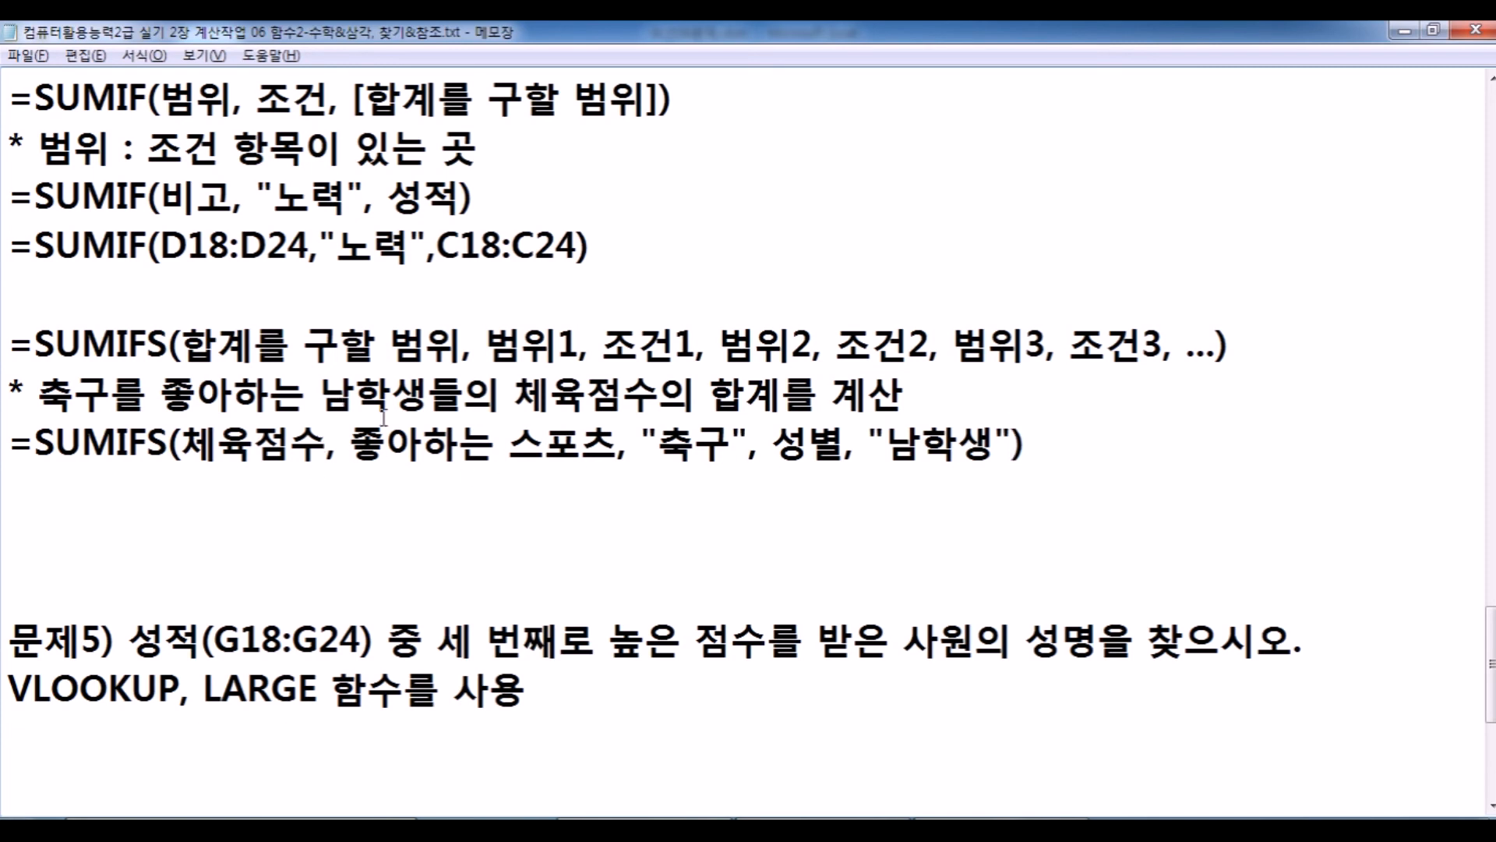
Highlight the "남학생" condition and 체육점수 in the SUMIFS example and the arguments of the SUMIF syntax to compare them.
{"action": "left_click_drag", "start_coordinate": [661, 435], "coordinate": [996, 444]}
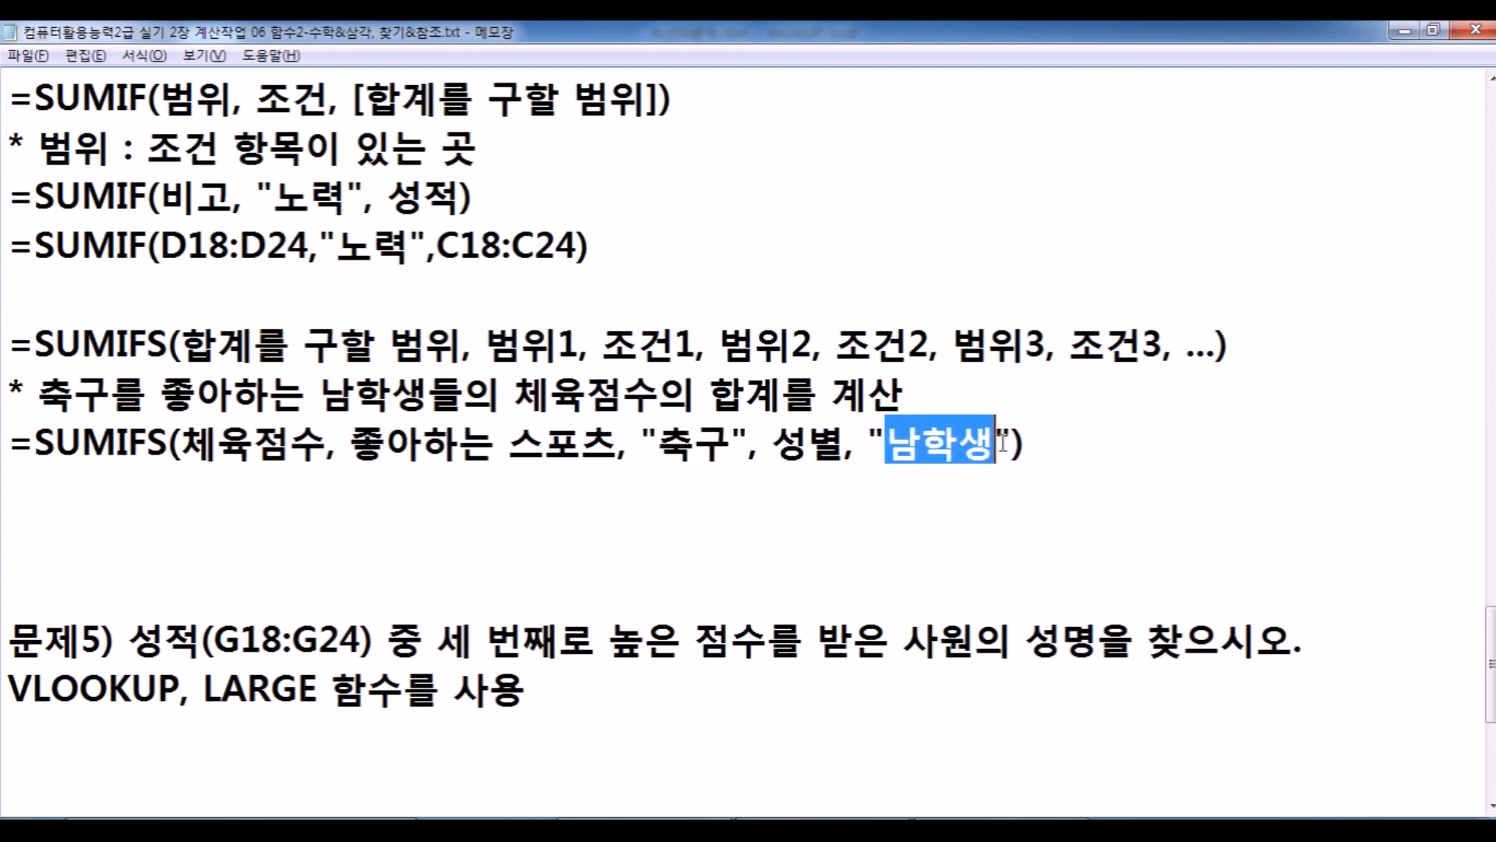
{"action": "left_click_drag", "start_coordinate": [181, 442], "coordinate": [328, 446]}
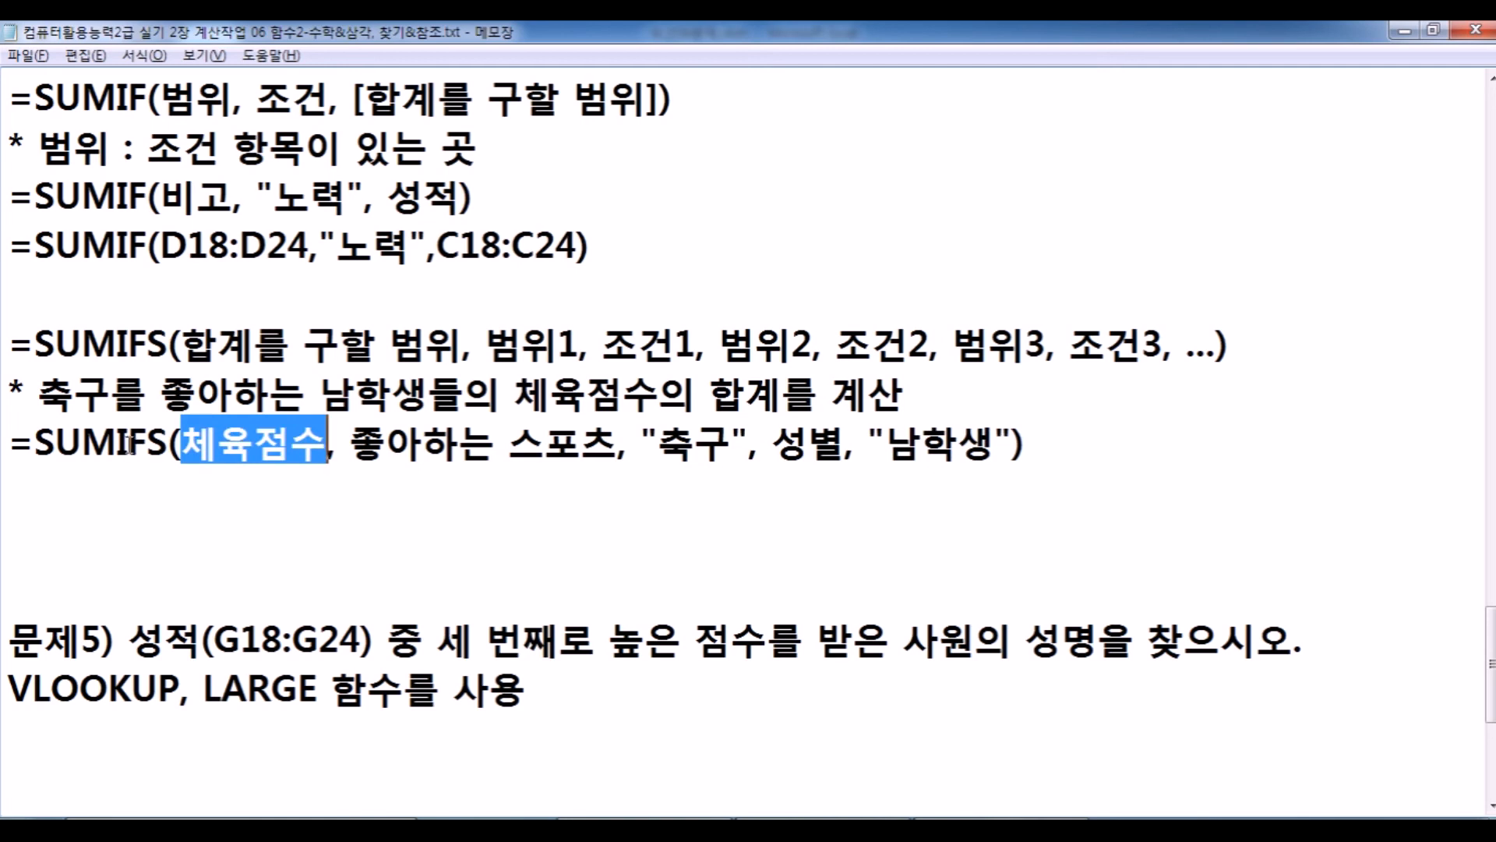
{"action": "scroll", "coordinate": [112, 400], "scroll_direction": "up", "scroll_amount": 1}
{"action": "left_click_drag", "start_coordinate": [160, 248], "coordinate": [682, 249]}
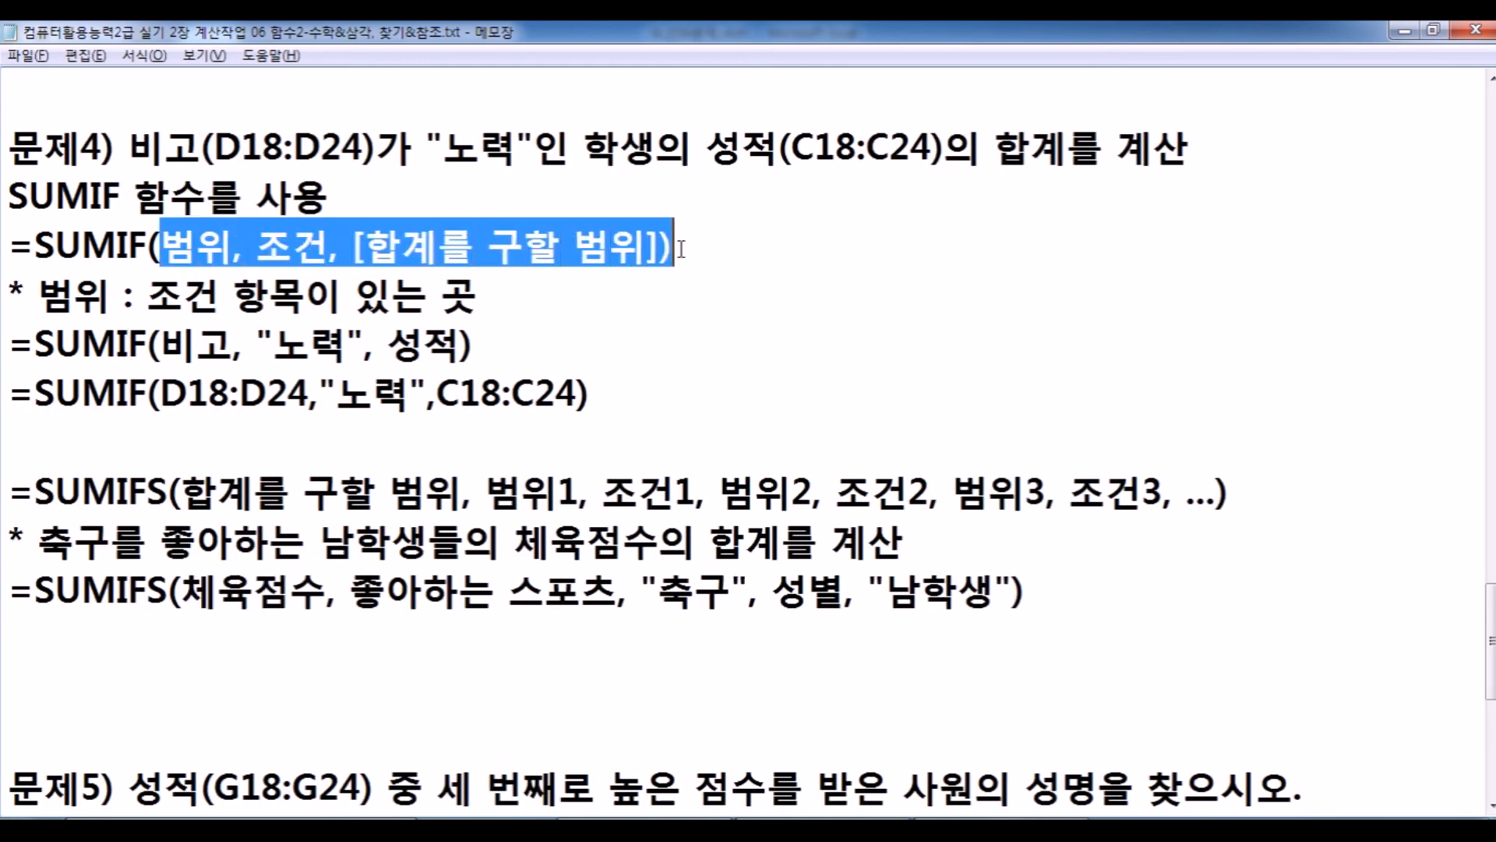
Highlight 체육점수, 좋아하는 스포츠 and 성별 in the SUMIFS example to review its range arguments.
{"action": "scroll", "coordinate": [215, 513], "scroll_direction": "down", "scroll_amount": 1}
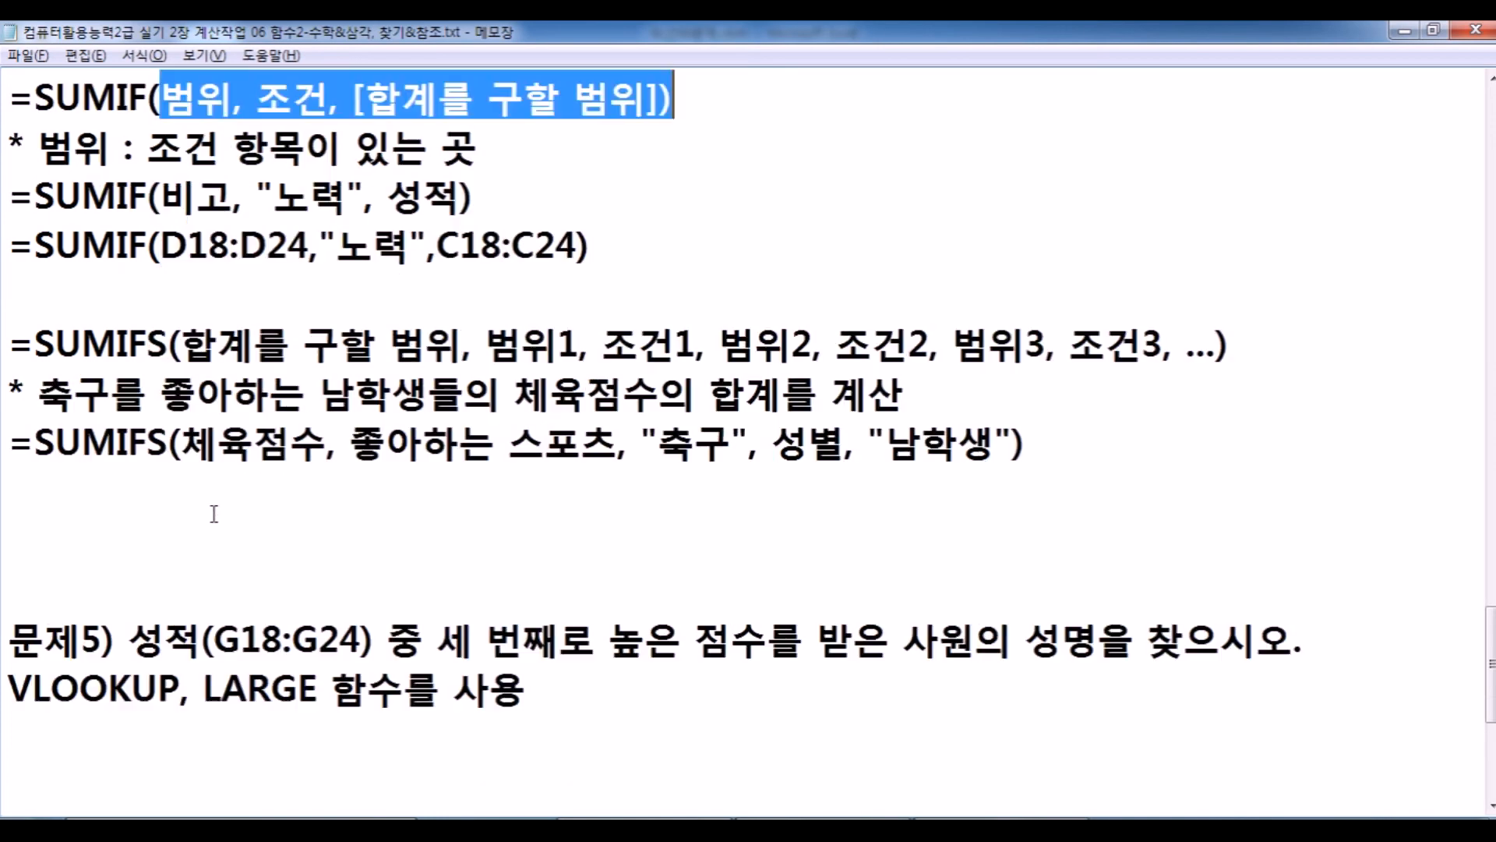
{"action": "left_click_drag", "start_coordinate": [184, 445], "coordinate": [328, 446]}
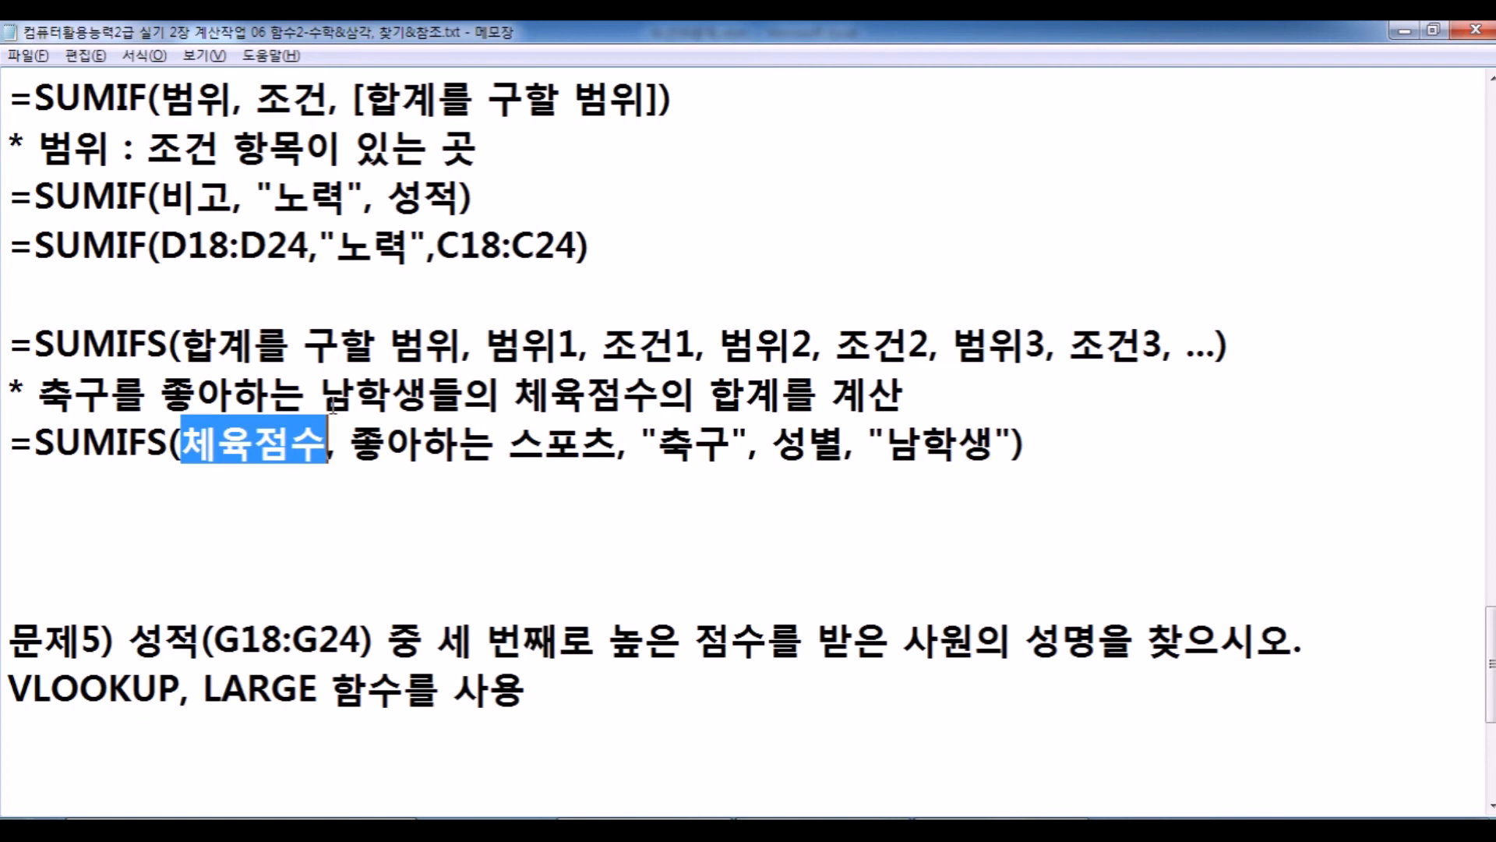
{"action": "left_click", "coordinate": [423, 443]}
{"action": "left_click_drag", "start_coordinate": [466, 436], "coordinate": [593, 433]}
{"action": "left_click_drag", "start_coordinate": [772, 441], "coordinate": [832, 442]}
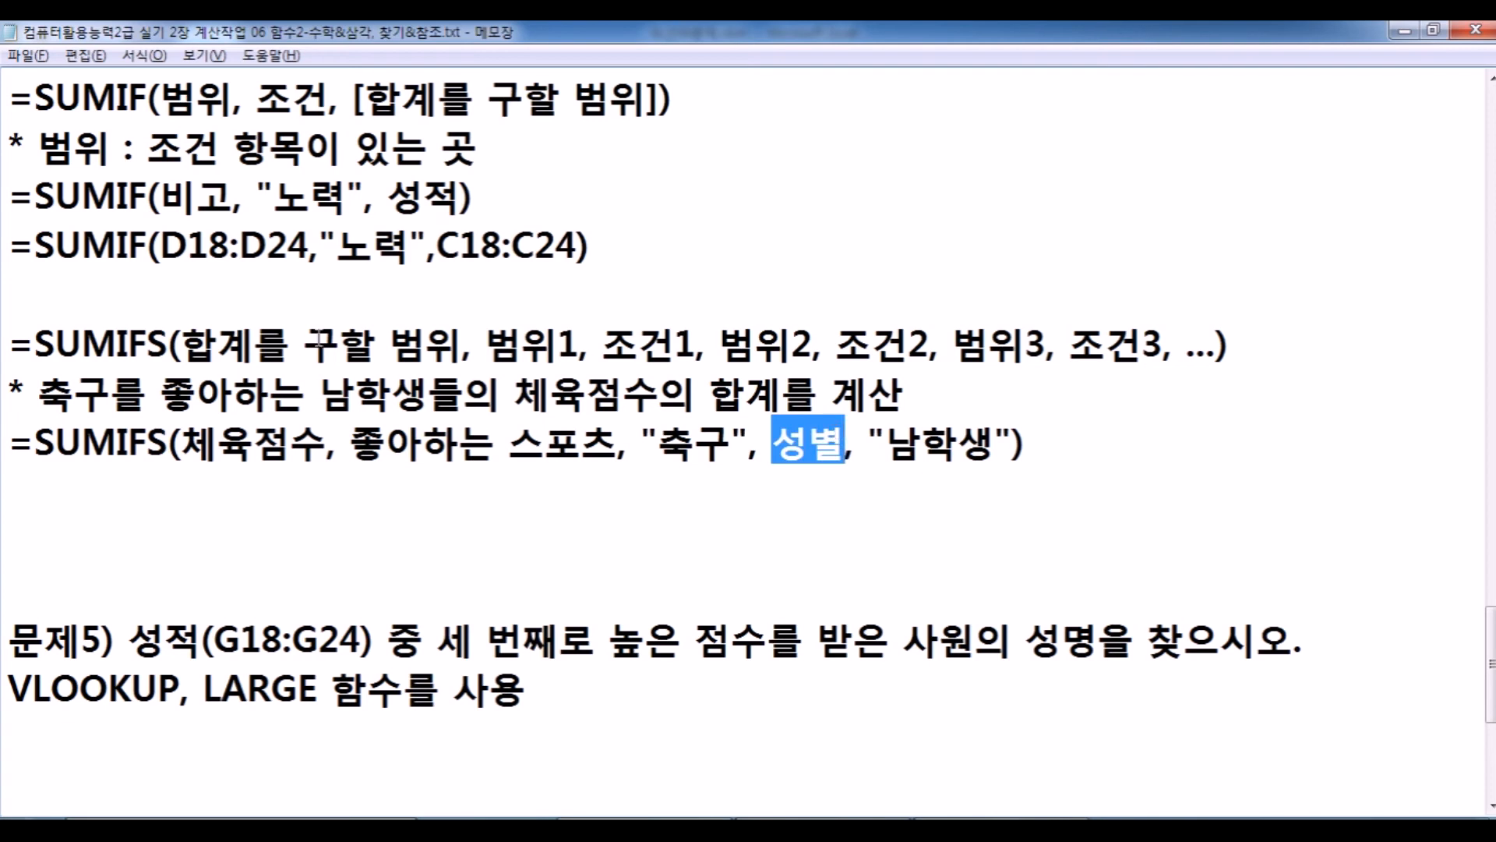
Highlight 범위1 and 합계를 구할 범위 in the SUMIFS syntax and 범위 in the SUMIF syntax to compare their argument order.
{"action": "left_click_drag", "start_coordinate": [485, 342], "coordinate": [571, 343]}
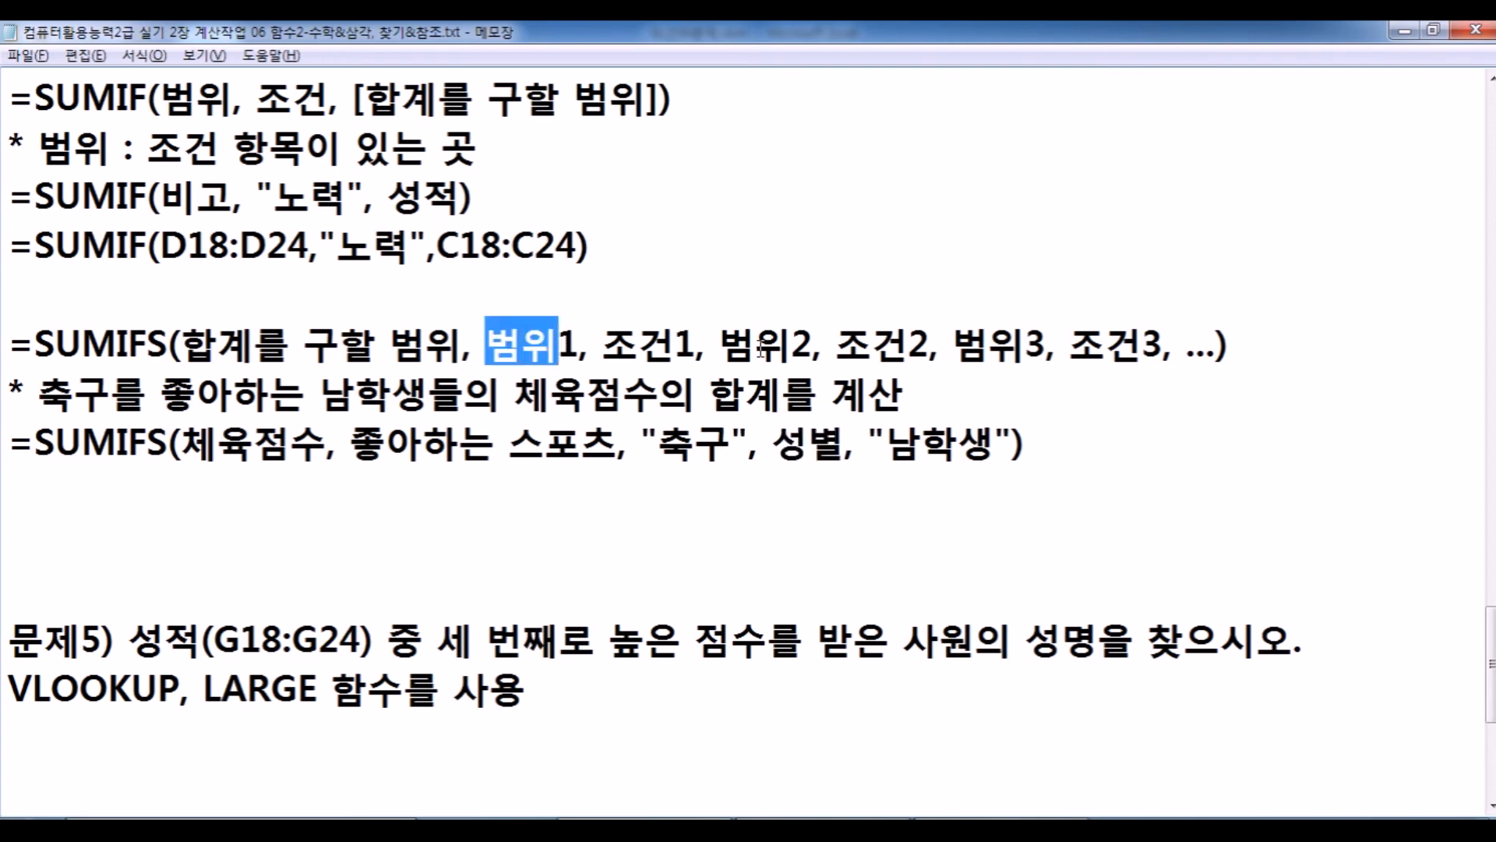
{"action": "left_click_drag", "start_coordinate": [181, 342], "coordinate": [463, 343]}
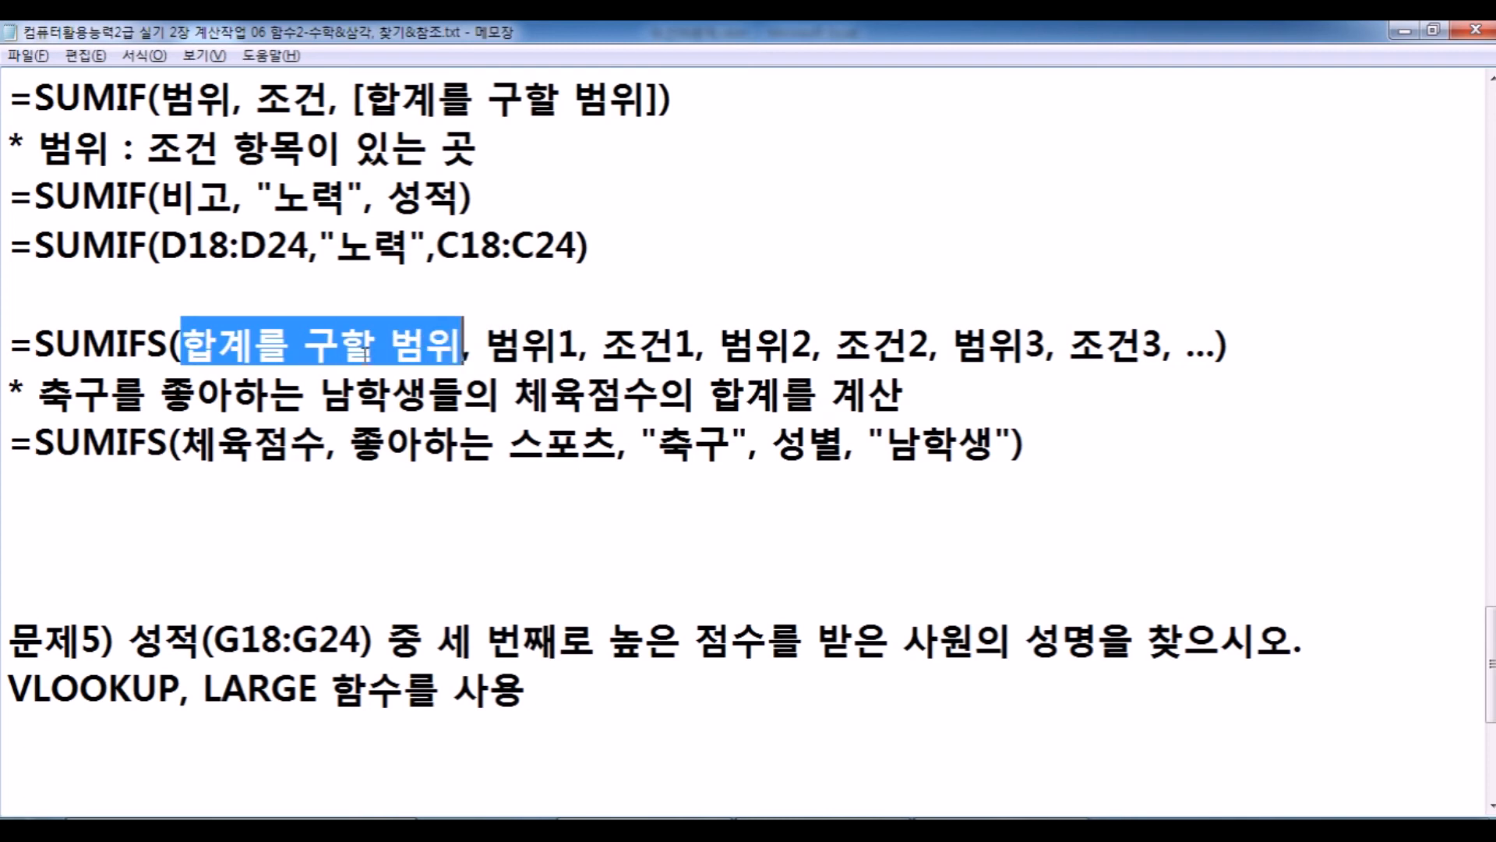
{"action": "scroll", "coordinate": [366, 350], "scroll_direction": "up", "scroll_amount": 2}
{"action": "left_click_drag", "start_coordinate": [161, 394], "coordinate": [243, 394]}
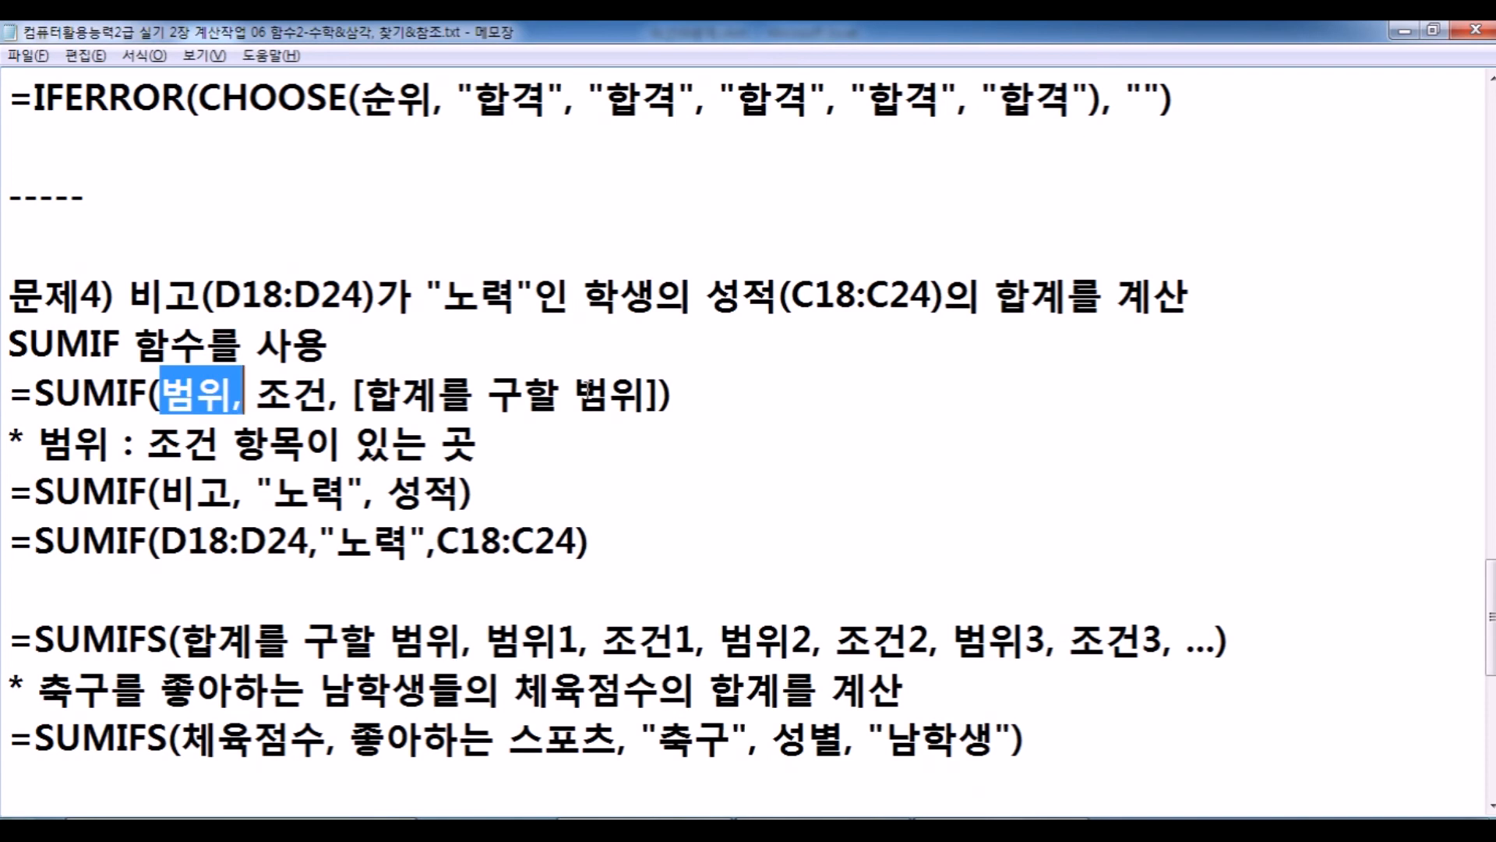
{"action": "scroll", "coordinate": [242, 394], "scroll_direction": "down", "scroll_amount": 2}
{"action": "left_click_drag", "start_coordinate": [181, 342], "coordinate": [462, 343]}
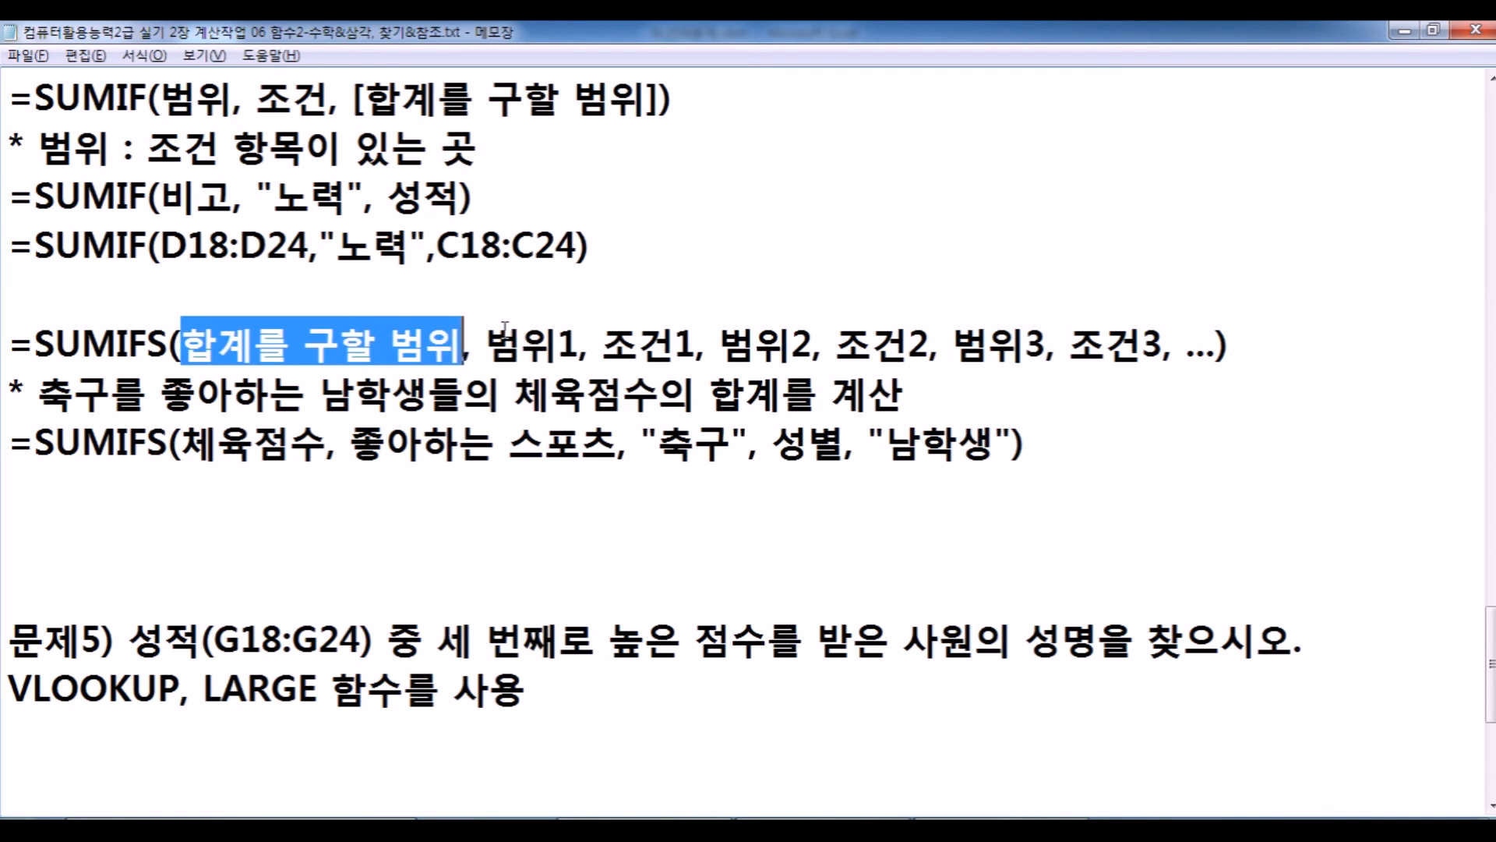
{"action": "left_click_drag", "start_coordinate": [185, 343], "coordinate": [473, 342]}
{"action": "left_click", "coordinate": [427, 343]}
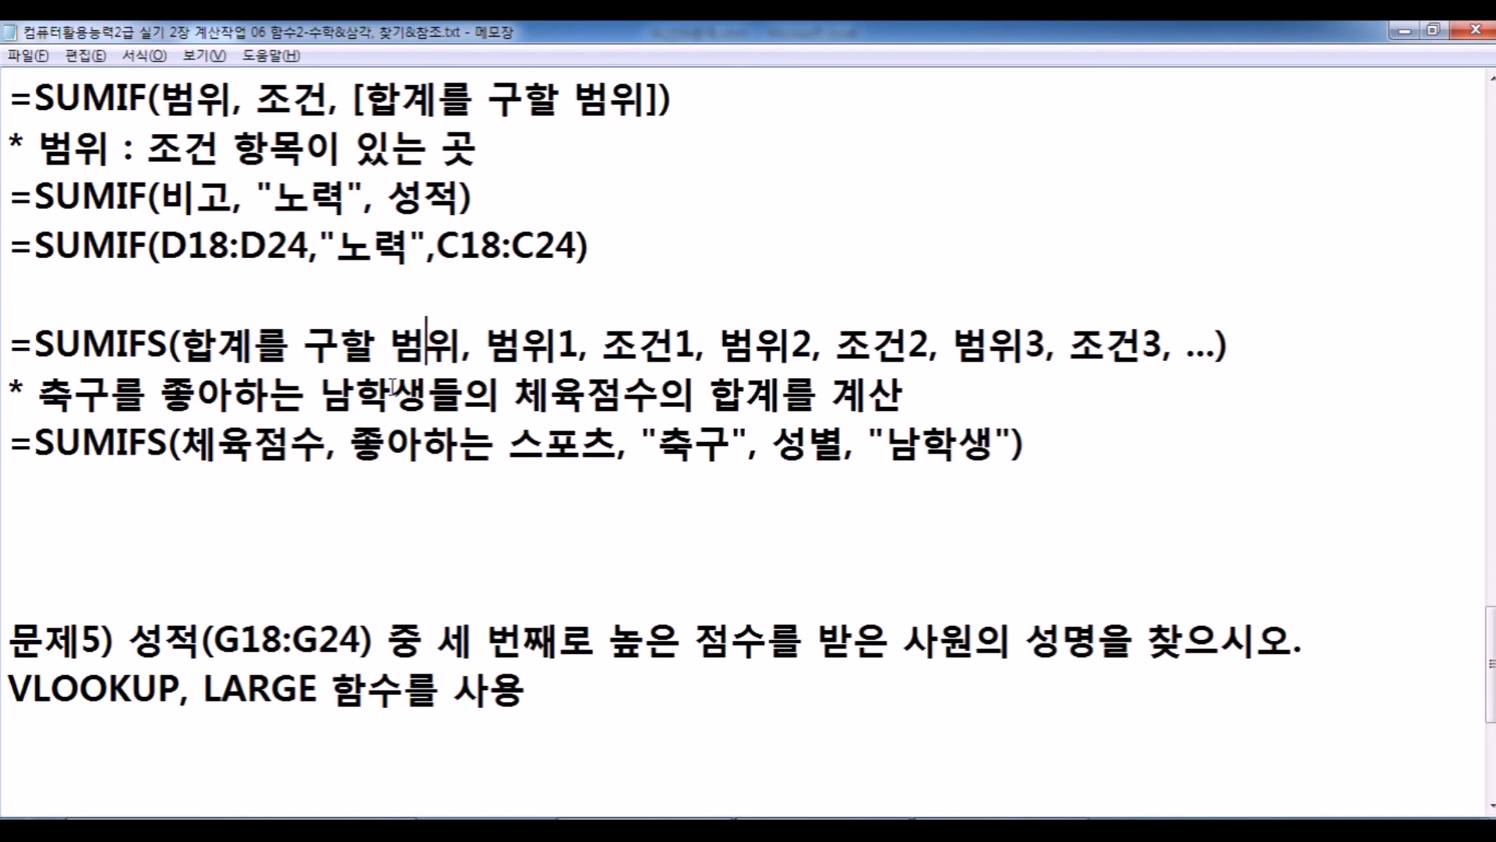
Switch to the Excel workbook, commit the SUMIF formula in C26 and select cell I18 under 성명 (3등).
{"action": "scroll", "coordinate": [390, 365], "scroll_direction": "down", "scroll_amount": 2}
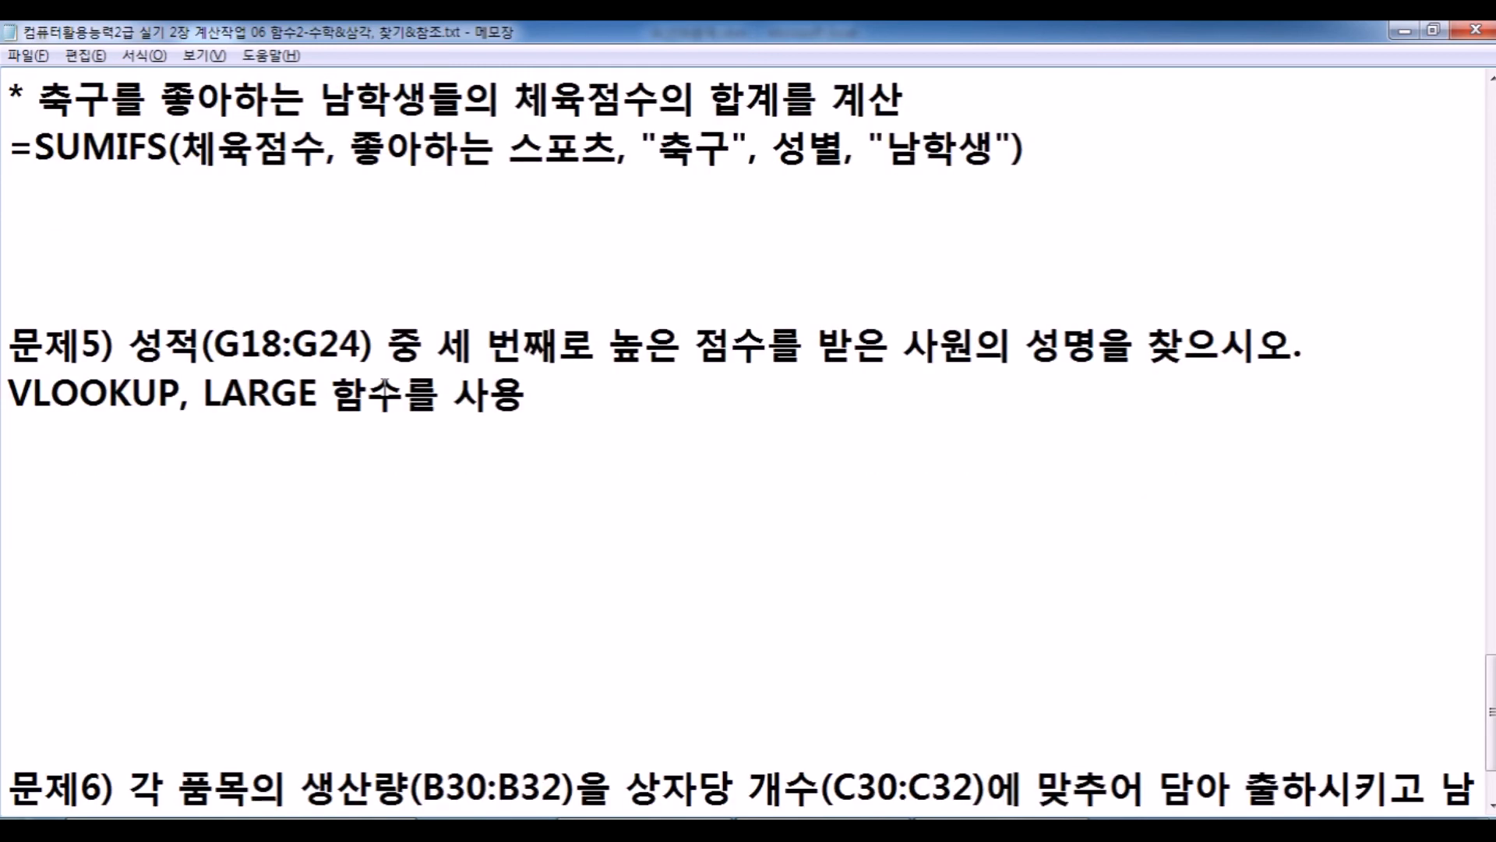
{"action": "left_click", "coordinate": [171, 200]}
{"action": "key", "text": "alt+Tab"}
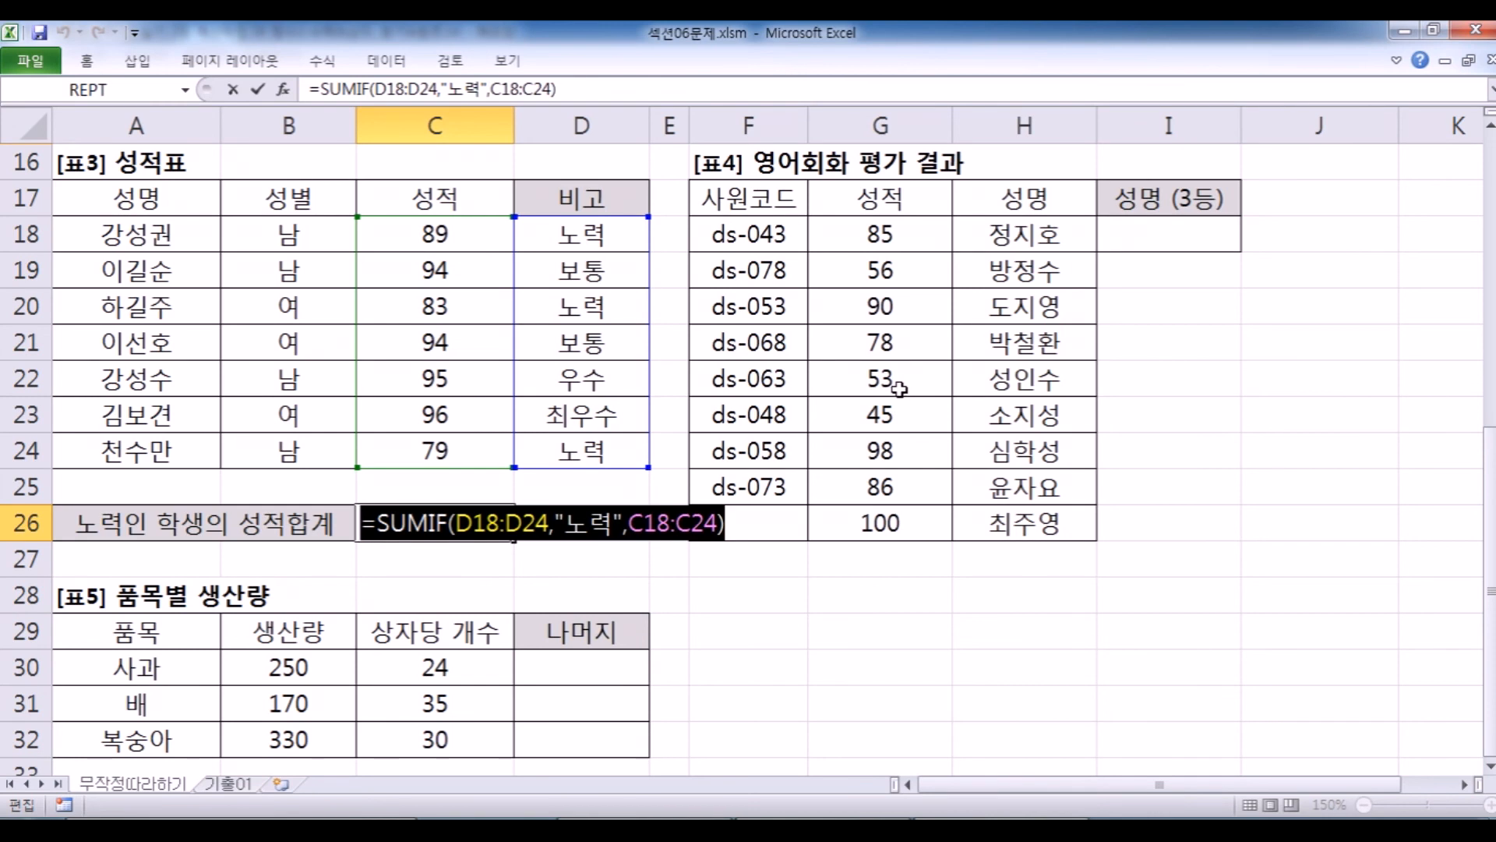
{"action": "key", "text": "Return"}
{"action": "left_click", "coordinate": [1153, 238]}
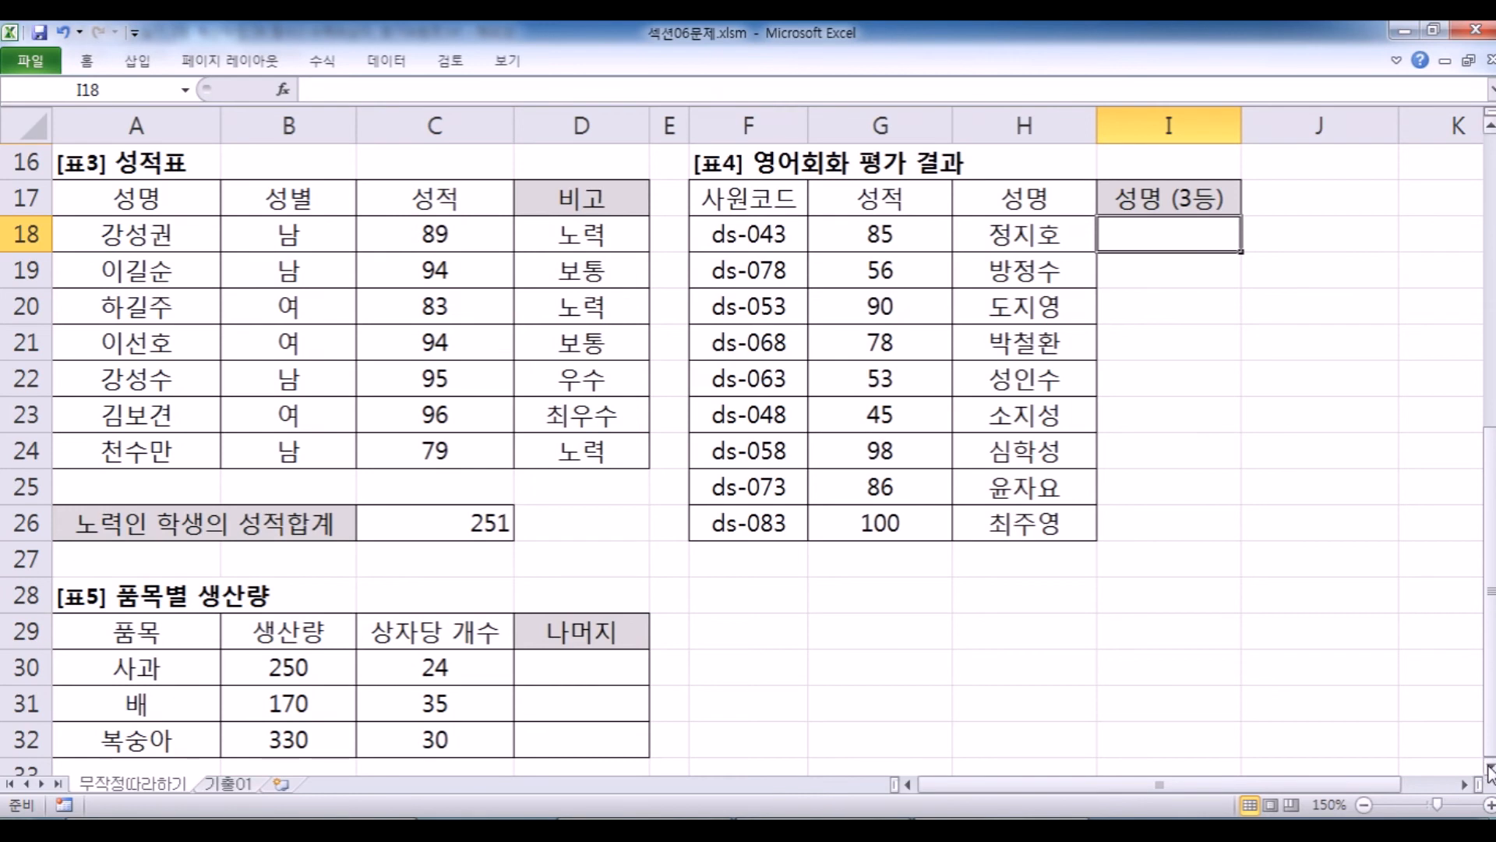
Examine the 성적 and 성명 columns of 표4, matching scores to the names beside them in rows 26, 24 and 23.
{"action": "left_click", "coordinate": [913, 234]}
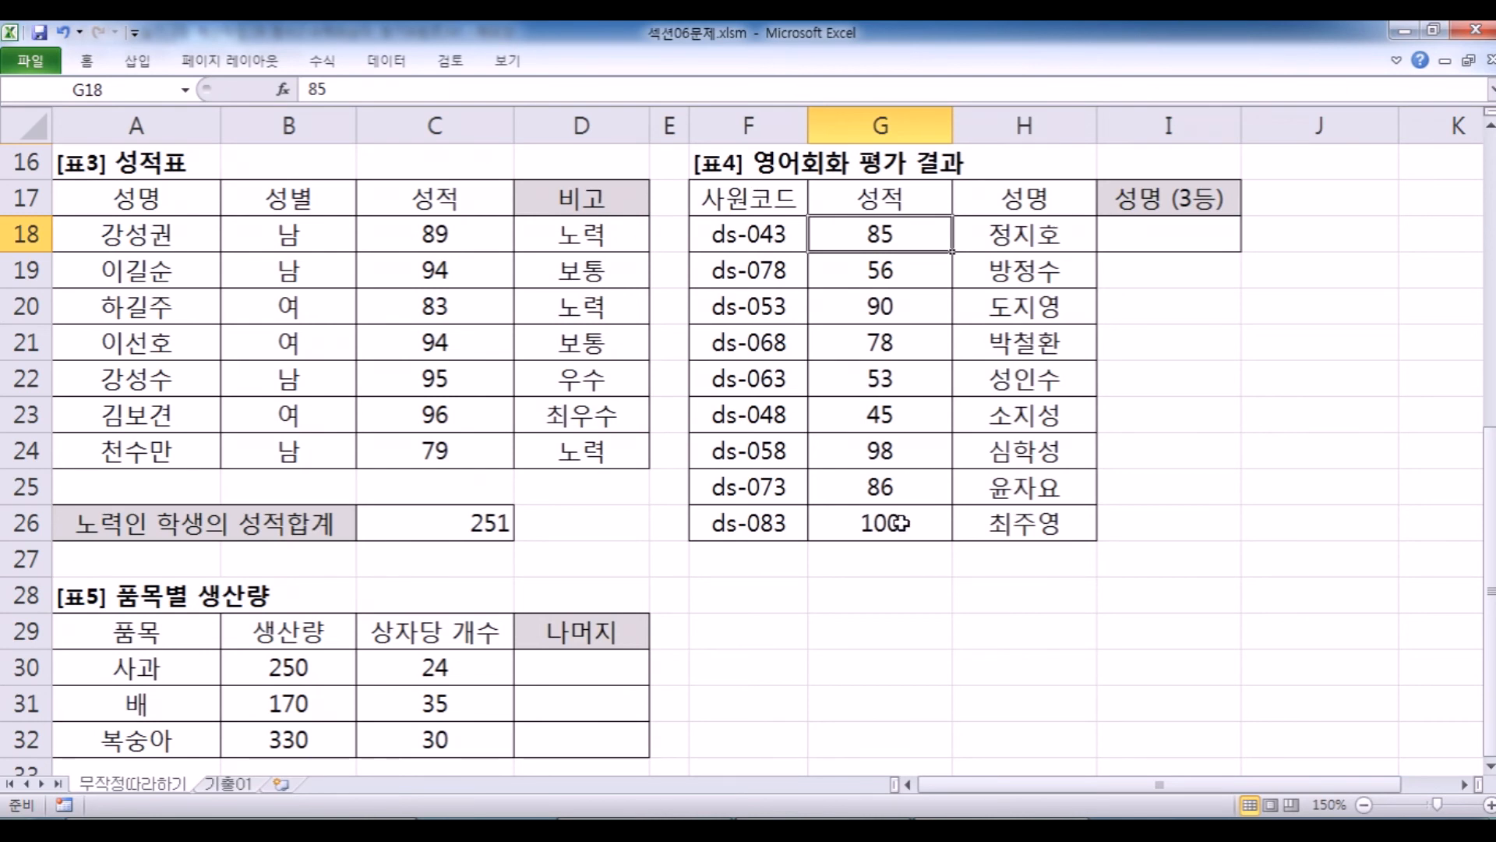
{"action": "left_click", "coordinate": [1010, 524]}
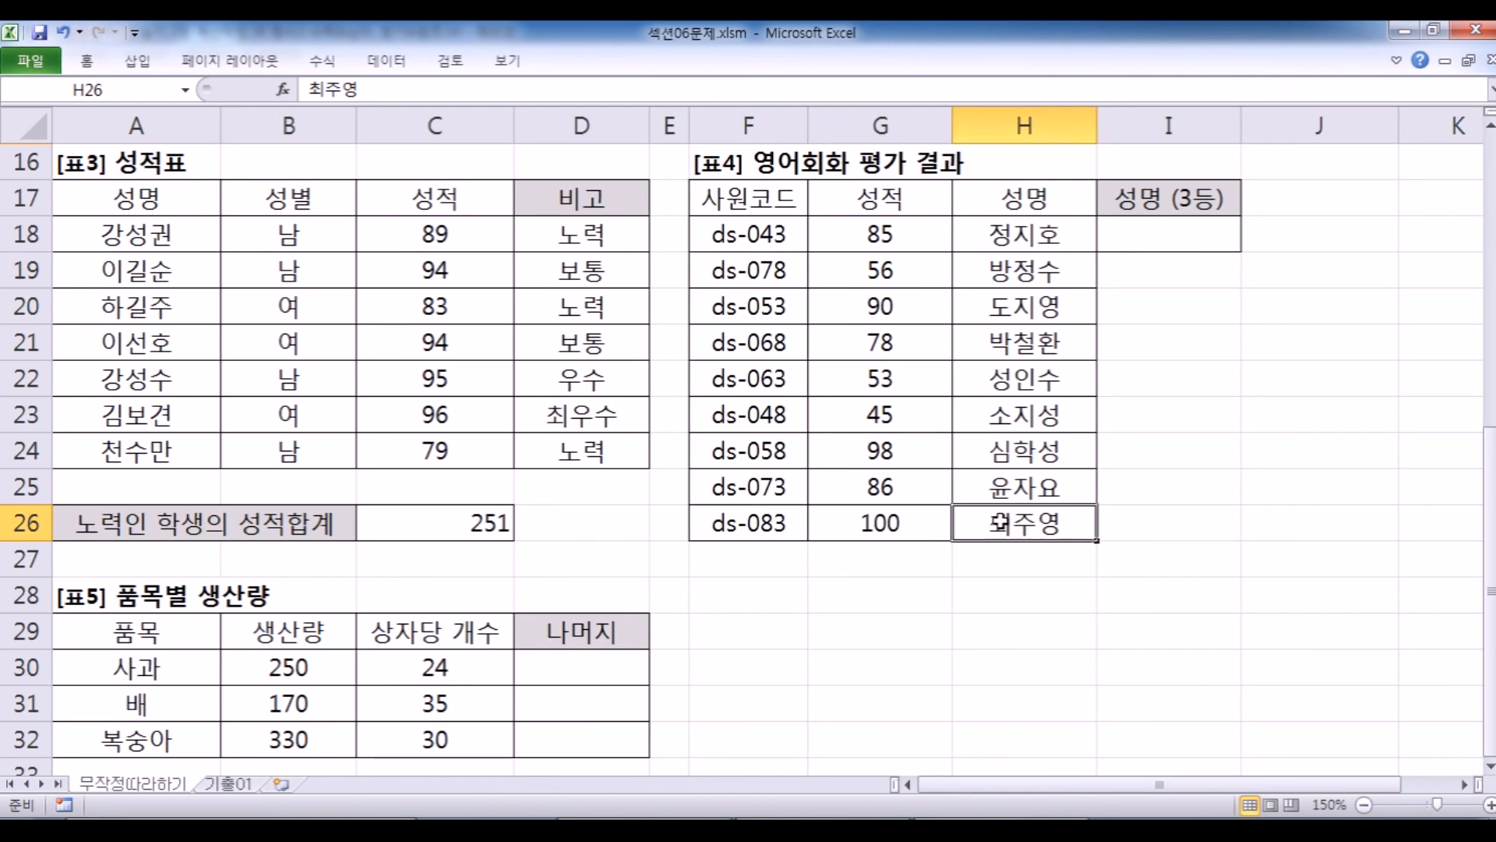
{"action": "left_click", "coordinate": [880, 530]}
{"action": "left_click", "coordinate": [1000, 524]}
{"action": "left_click", "coordinate": [917, 449]}
{"action": "left_click", "coordinate": [1042, 452]}
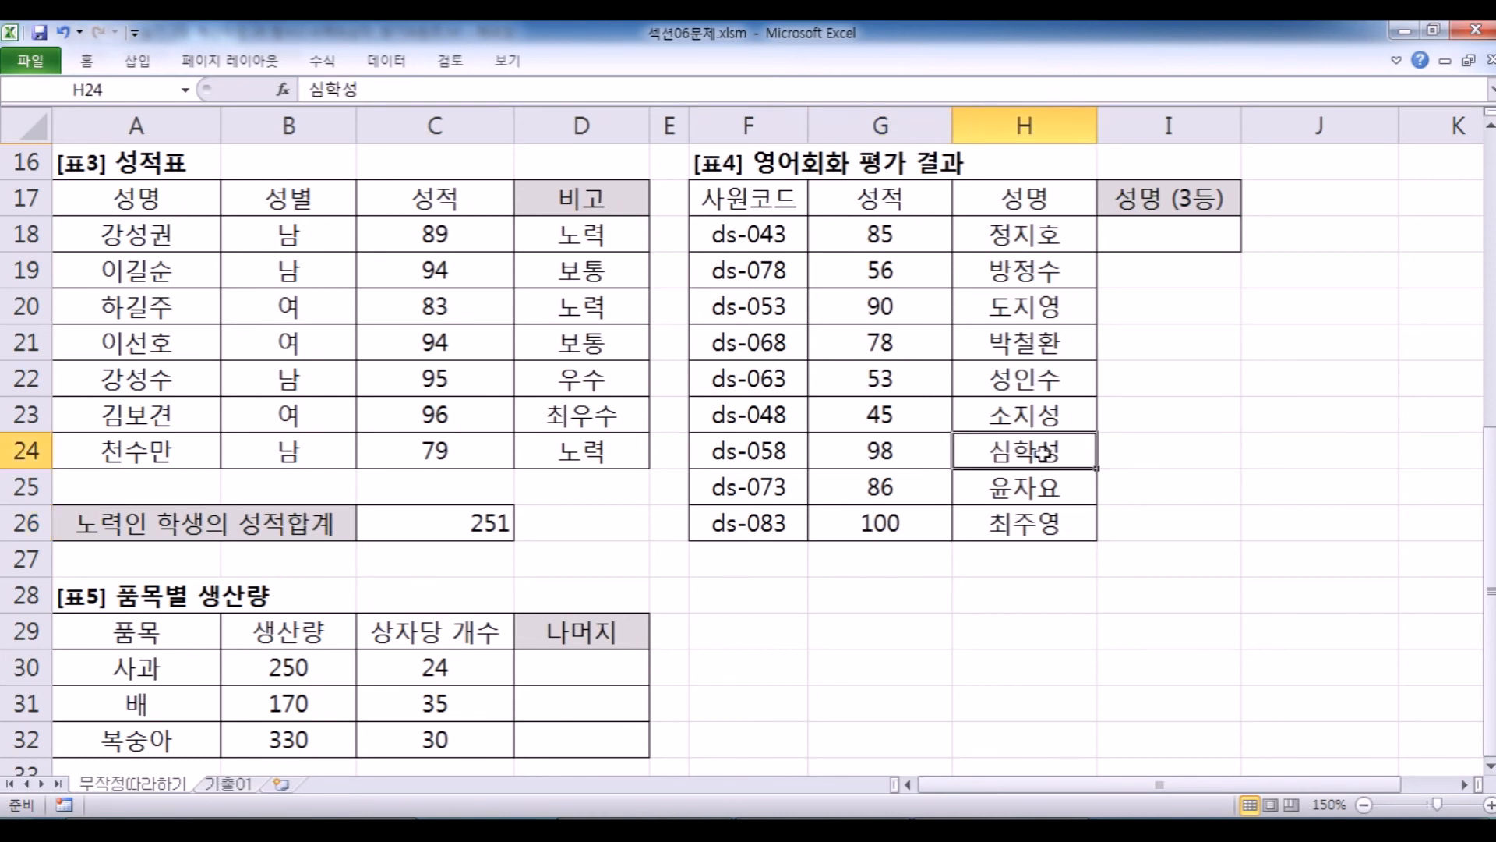
{"action": "left_click", "coordinate": [913, 412]}
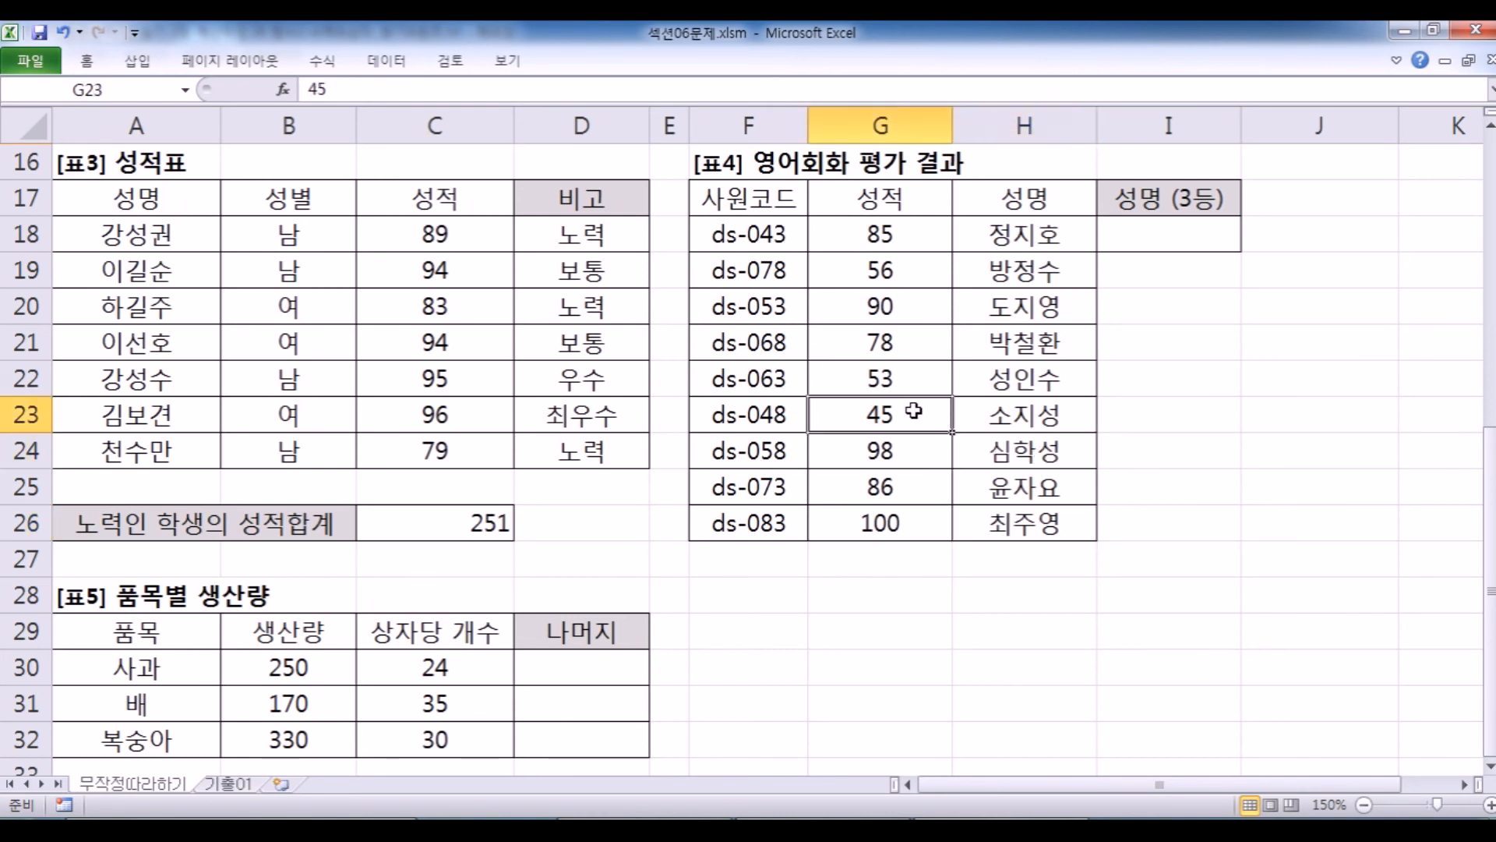
{"action": "left_click", "coordinate": [1062, 414]}
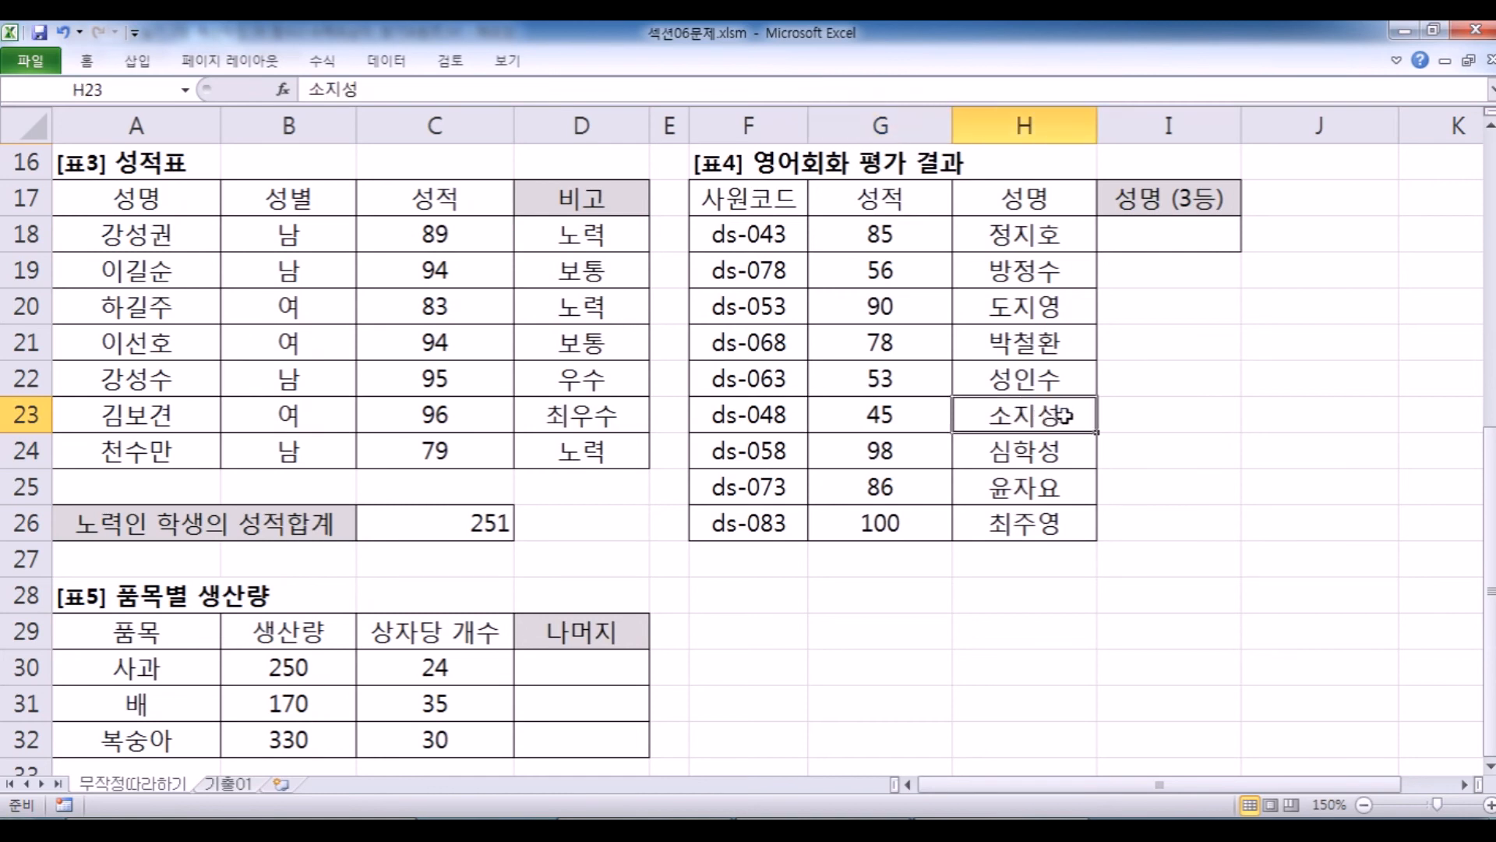
{"action": "left_click", "coordinate": [1151, 236]}
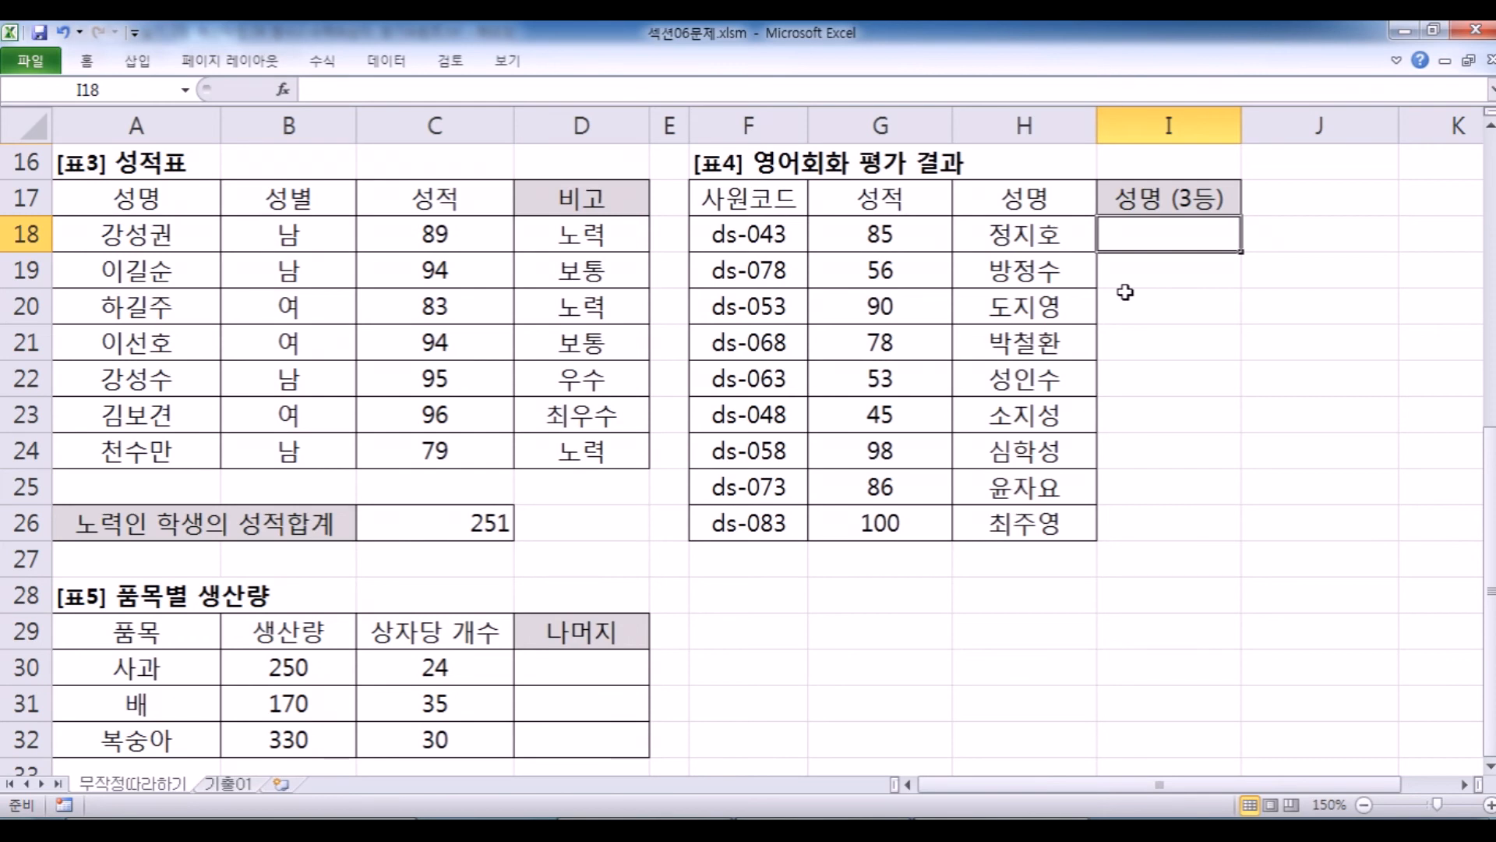
{"action": "type", "text": "="}
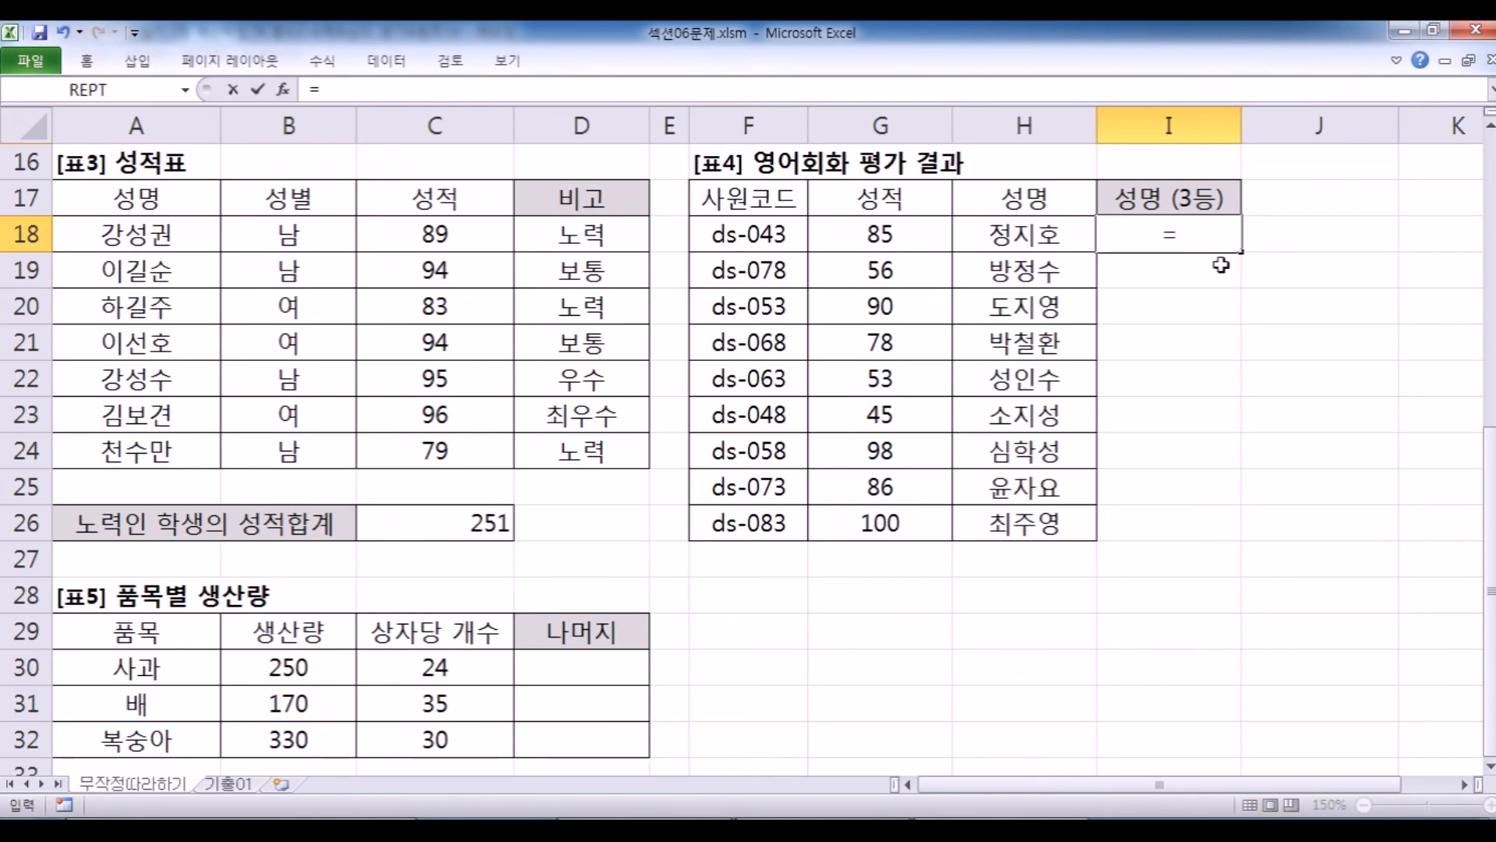
{"action": "key", "text": "Escape"}
Select G18:H26 in 표4 to examine the order of the 성적 and 성명 columns.
{"action": "left_click_drag", "start_coordinate": [881, 234], "coordinate": [1025, 523]}
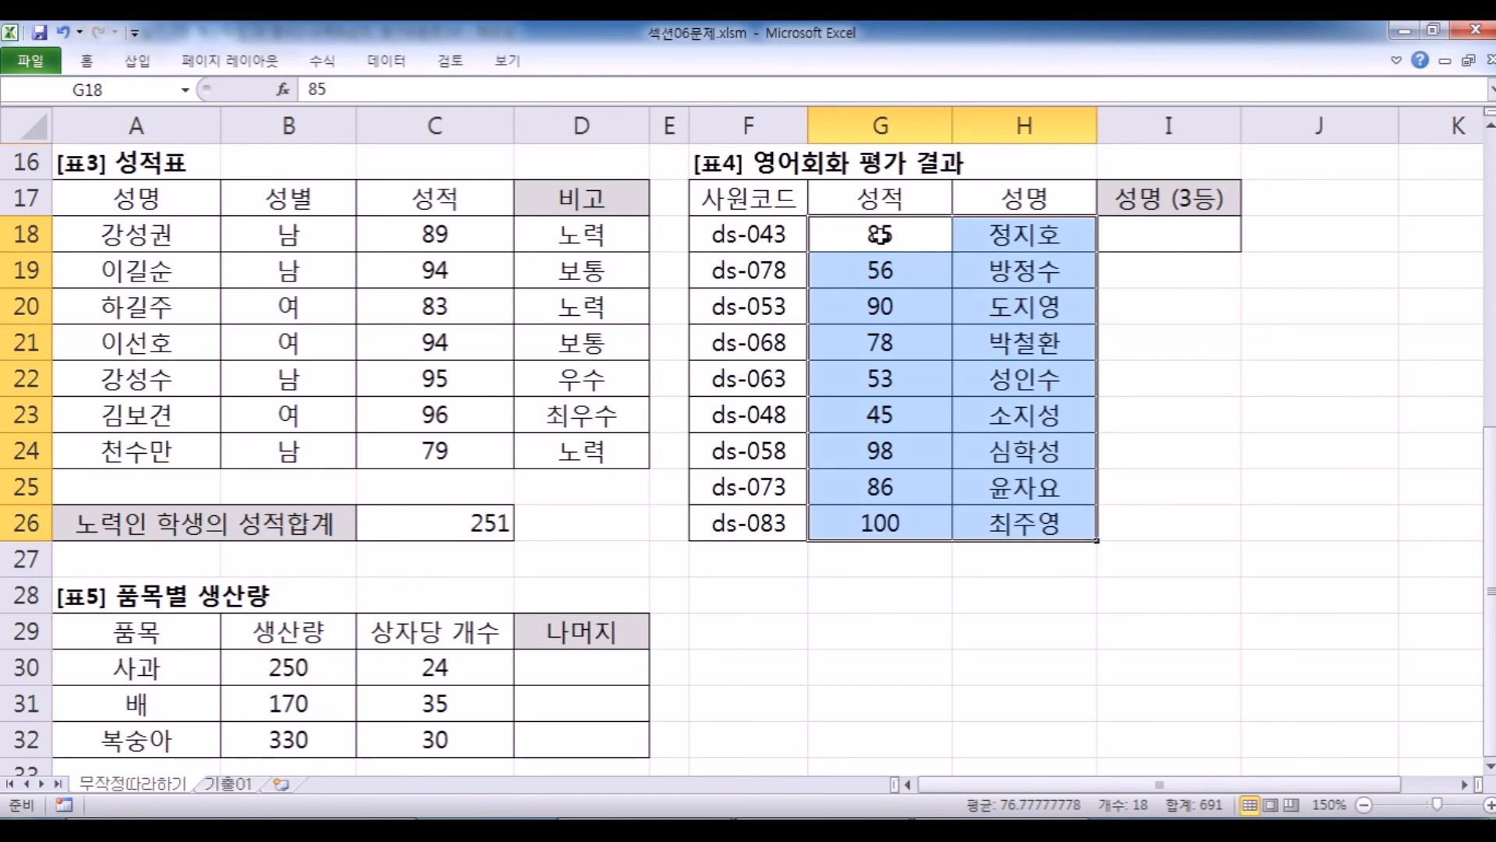
{"action": "key", "text": "Tab"}
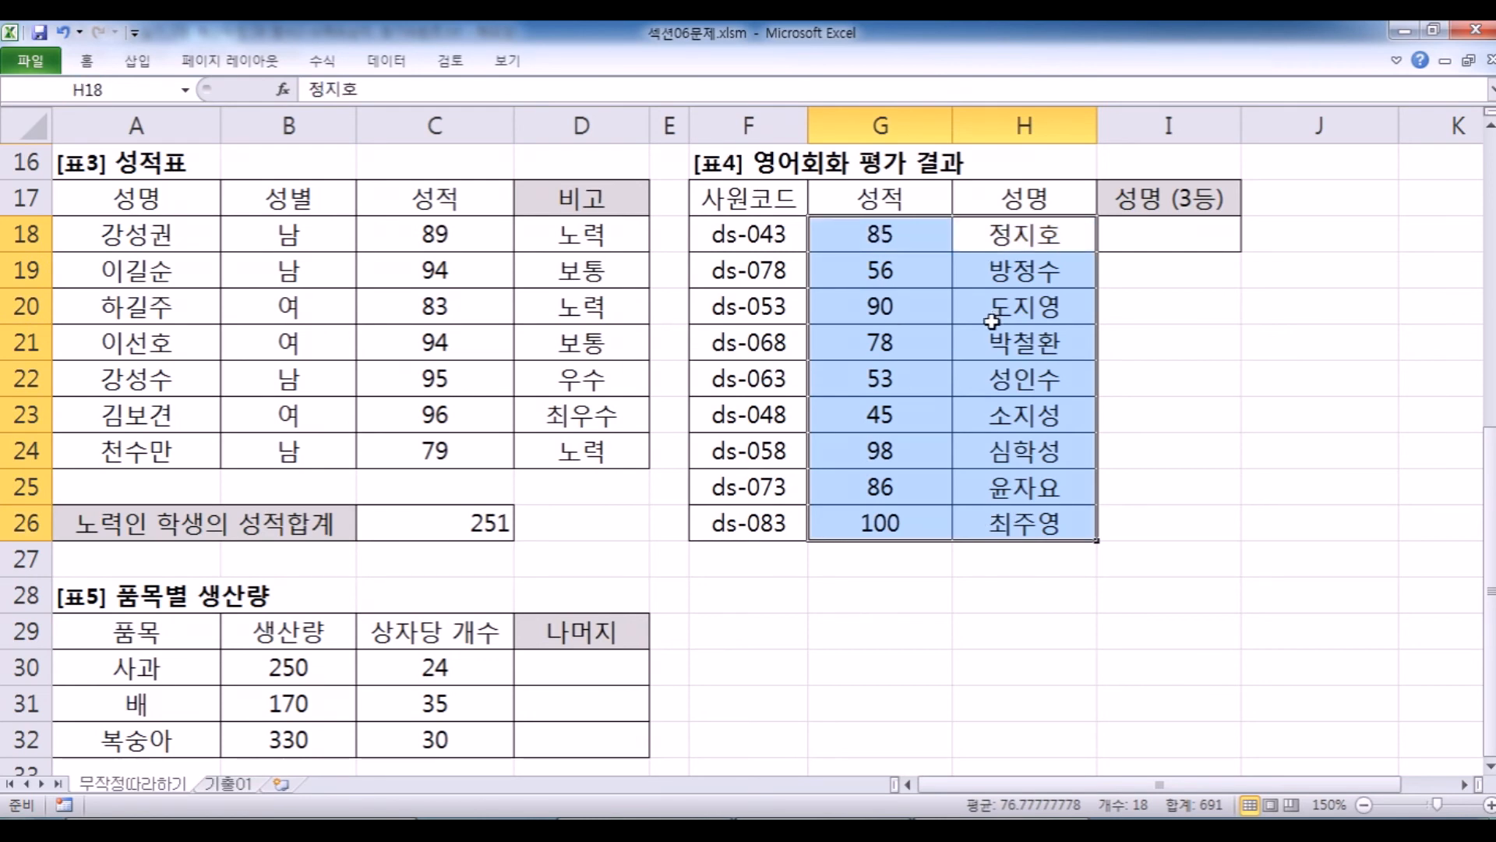
{"action": "key", "text": "shift+Tab"}
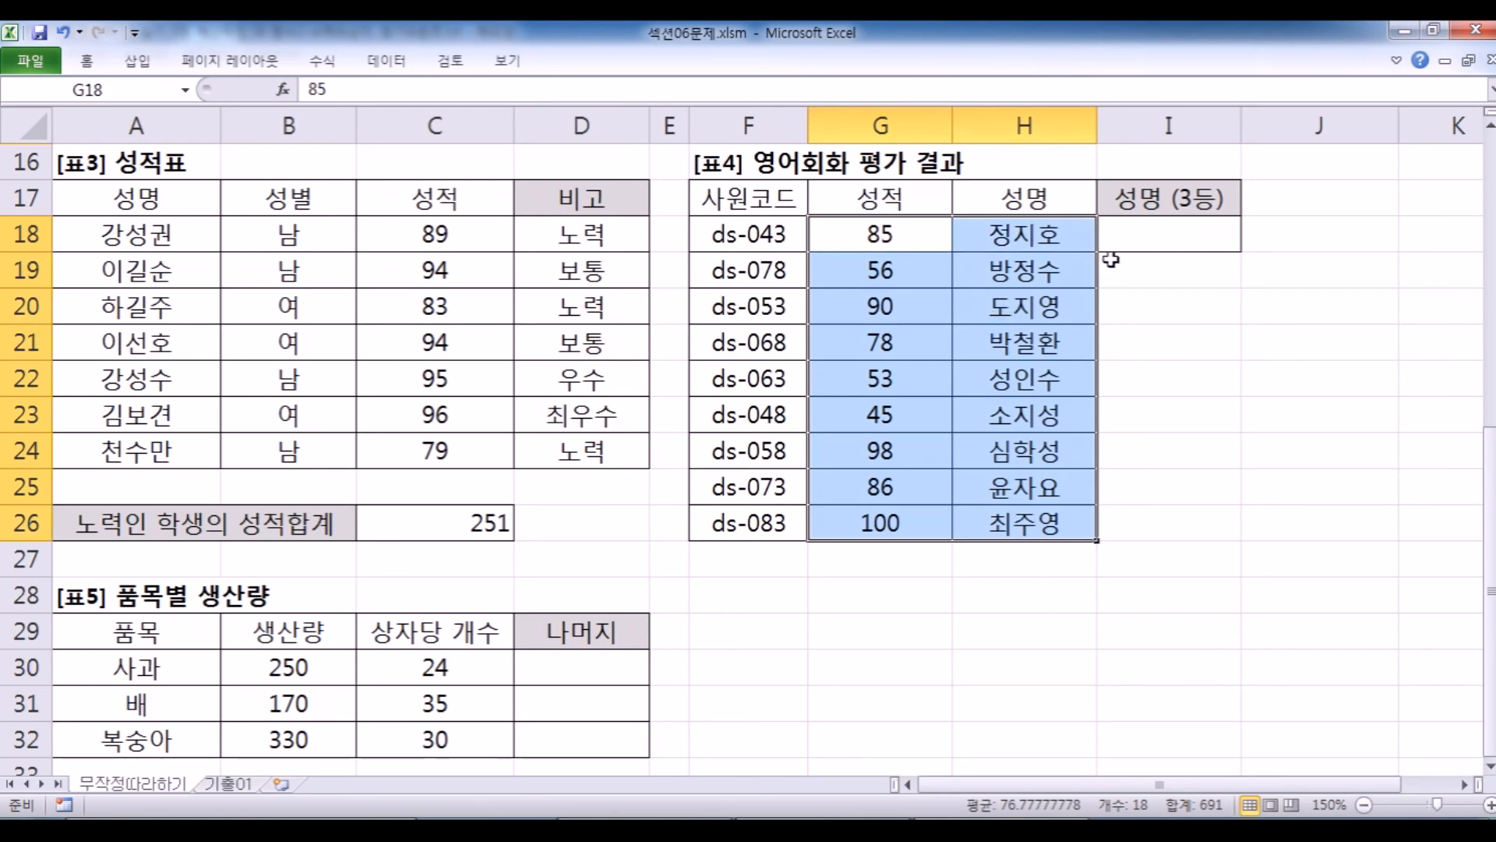
Switch to the Notepad notes and place the cursor below the 문제5 line about using VLOOKUP and LARGE.
{"action": "left_click", "coordinate": [1140, 242]}
{"action": "key", "text": "alt+Tab"}
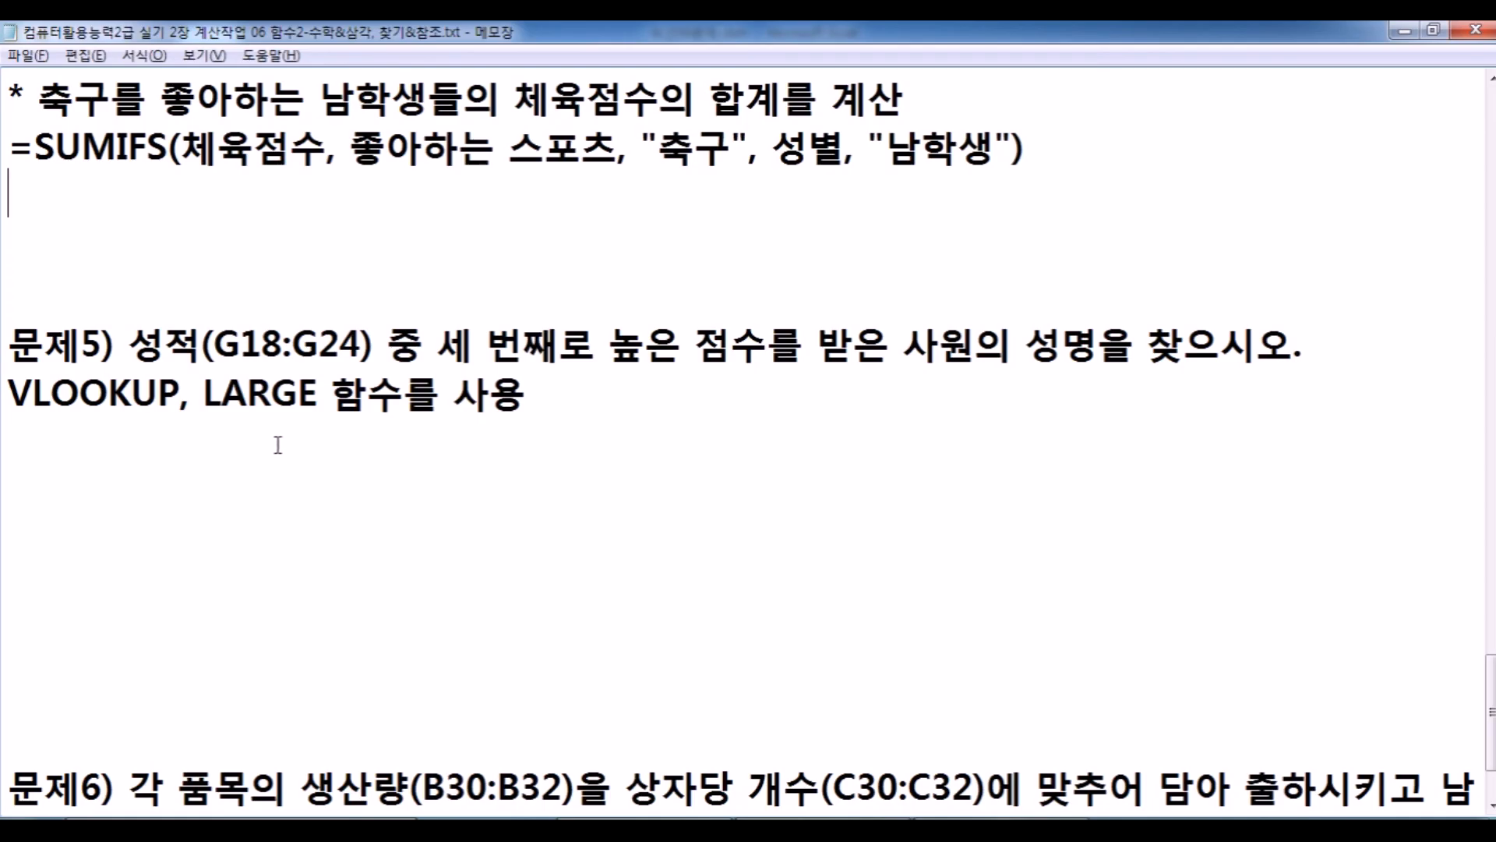
{"action": "scroll", "coordinate": [423, 416], "scroll_direction": "down", "scroll_amount": 1}
{"action": "left_click", "coordinate": [34, 289]}
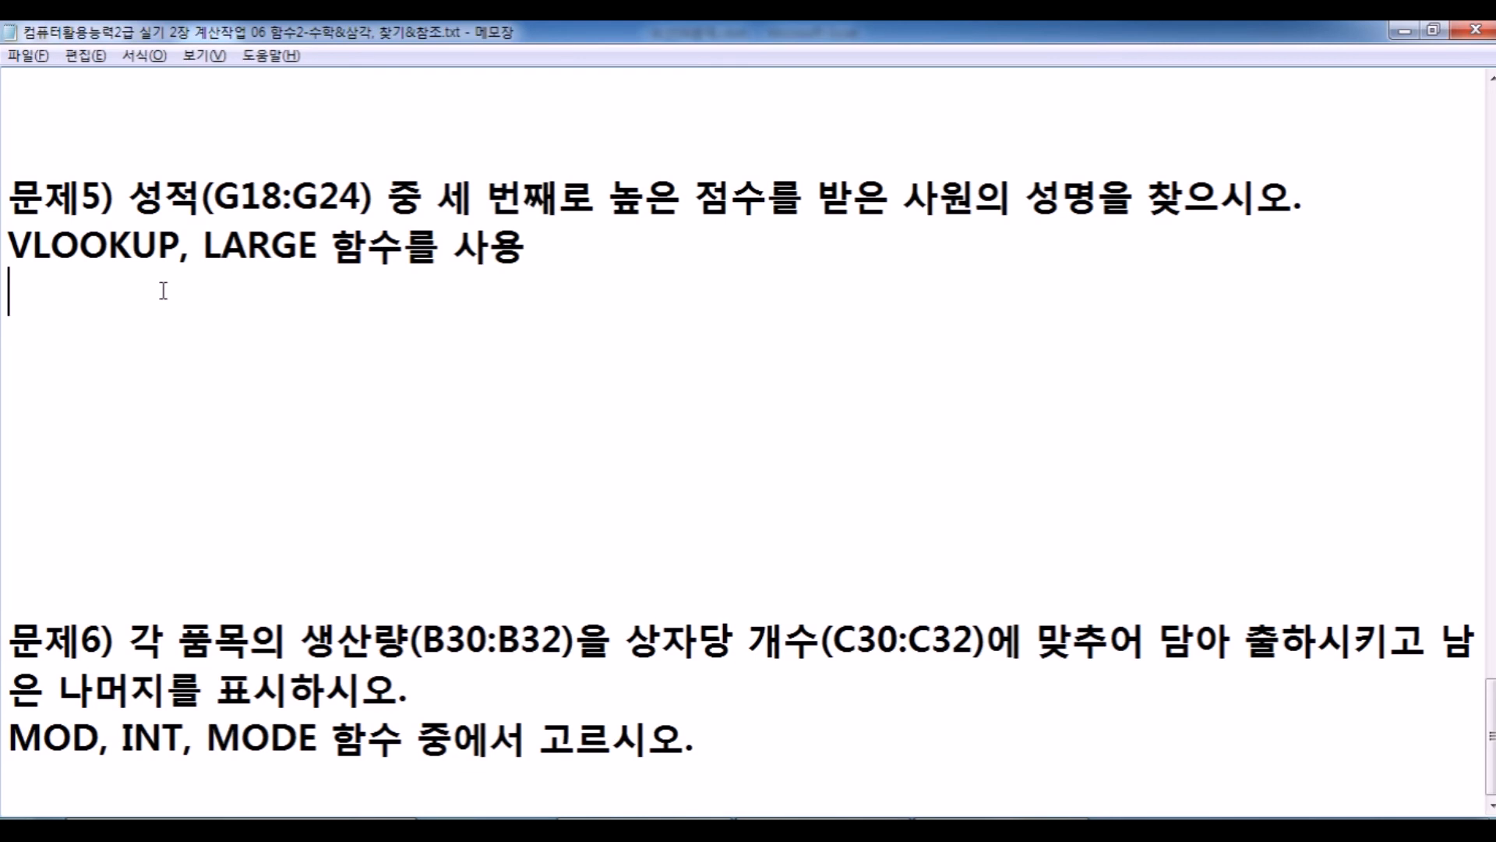
Return to Excel and start a VLOOKUP formula in I18 with 45 as the lookup value.
{"action": "key", "text": "alt+Tab"}
{"action": "type", "text": "=피ㅐㅐㅏ"}
{"action": "key", "text": "BackSpace"}
{"action": "key", "text": "BackSpace"}
{"action": "key", "text": "BackSpace"}
{"action": "key", "text": "BackSpace"}
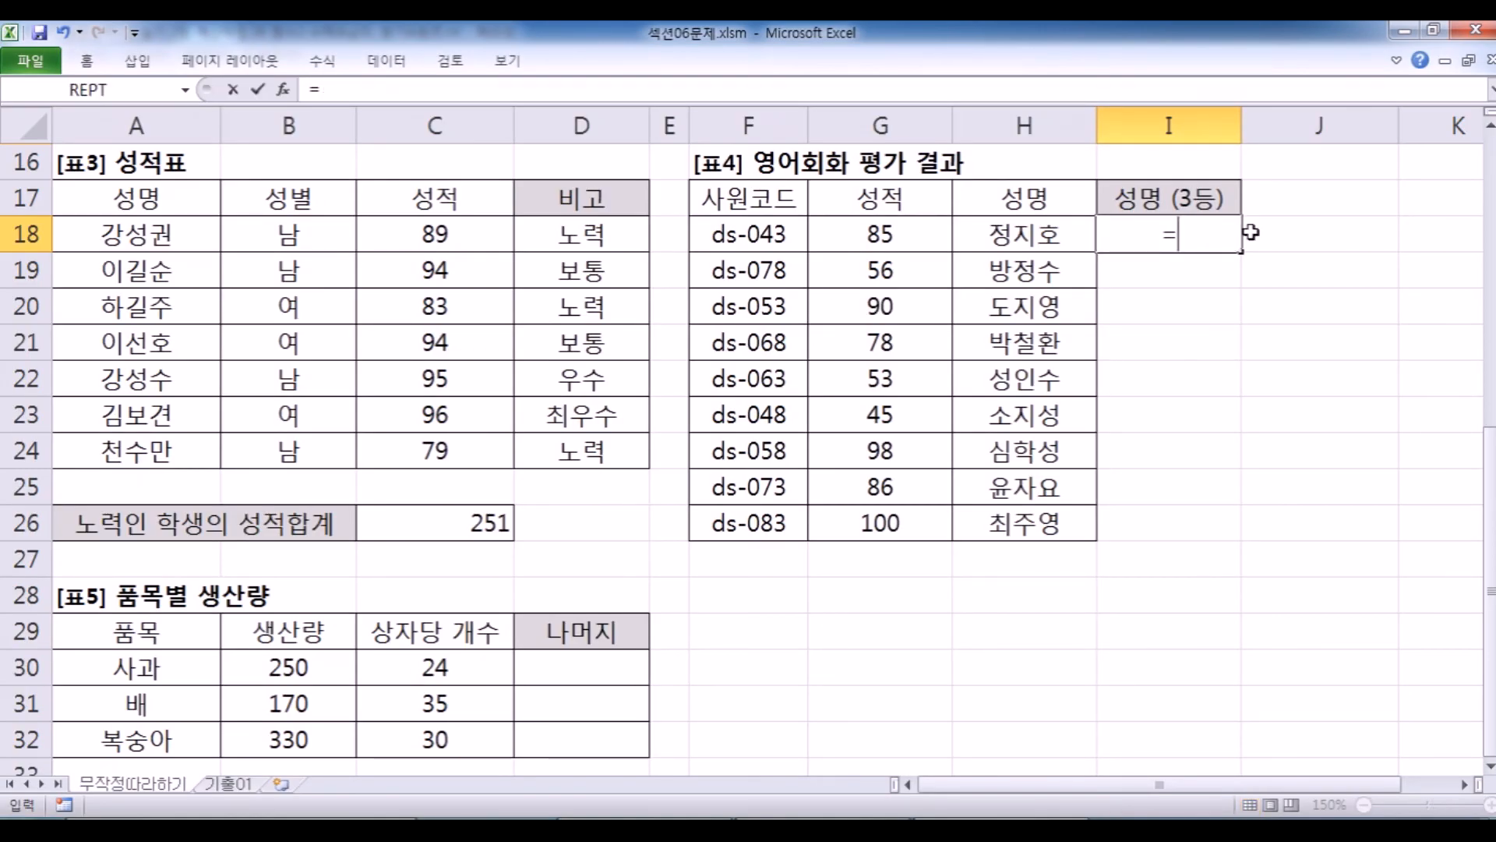
{"action": "type", "text": "VL"}
{"action": "key", "text": "Tab"}
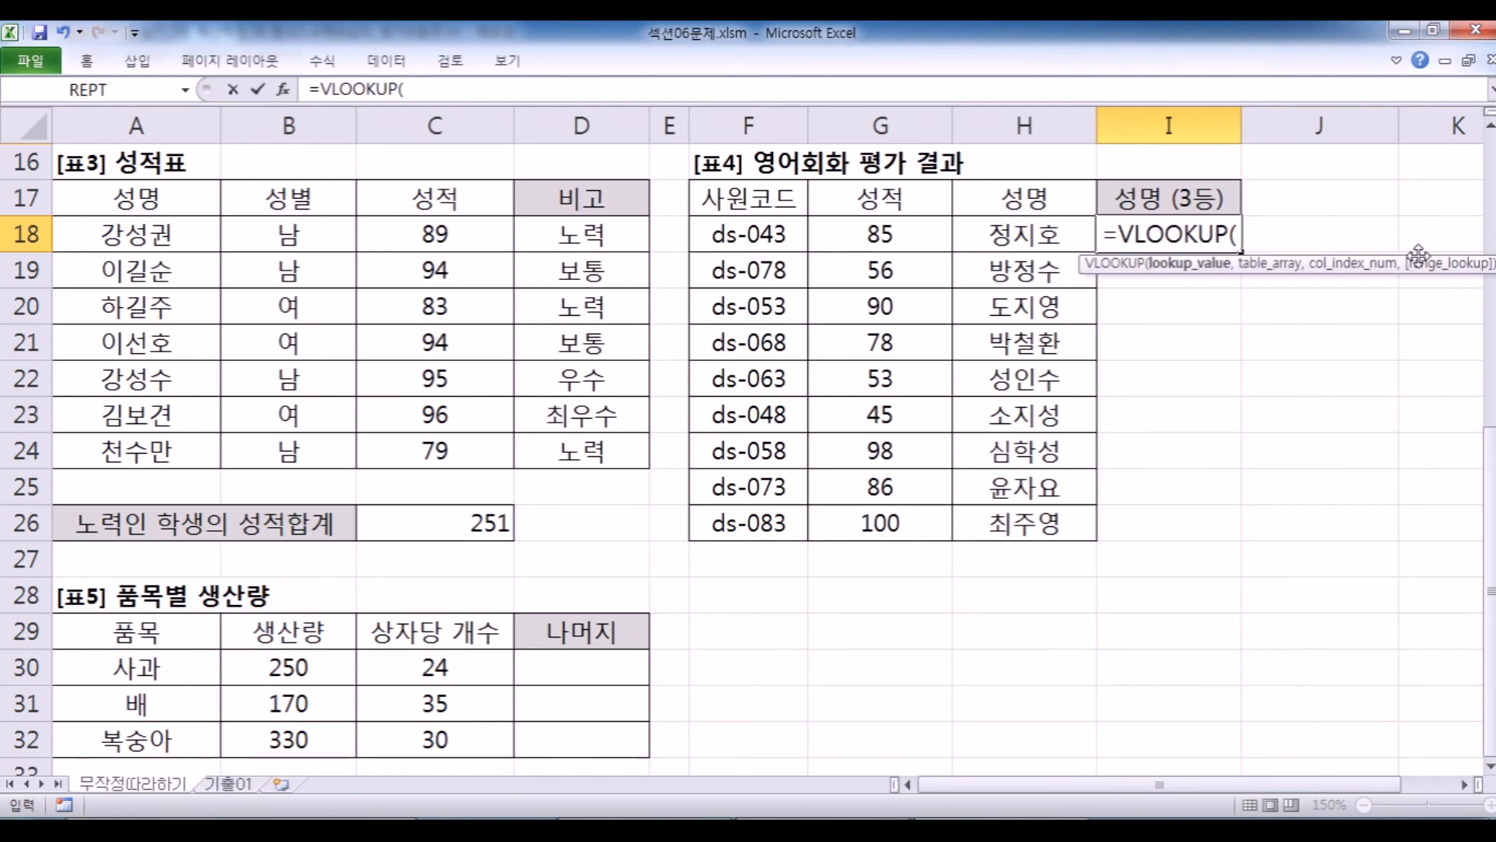
{"action": "type", "text": "45,"}
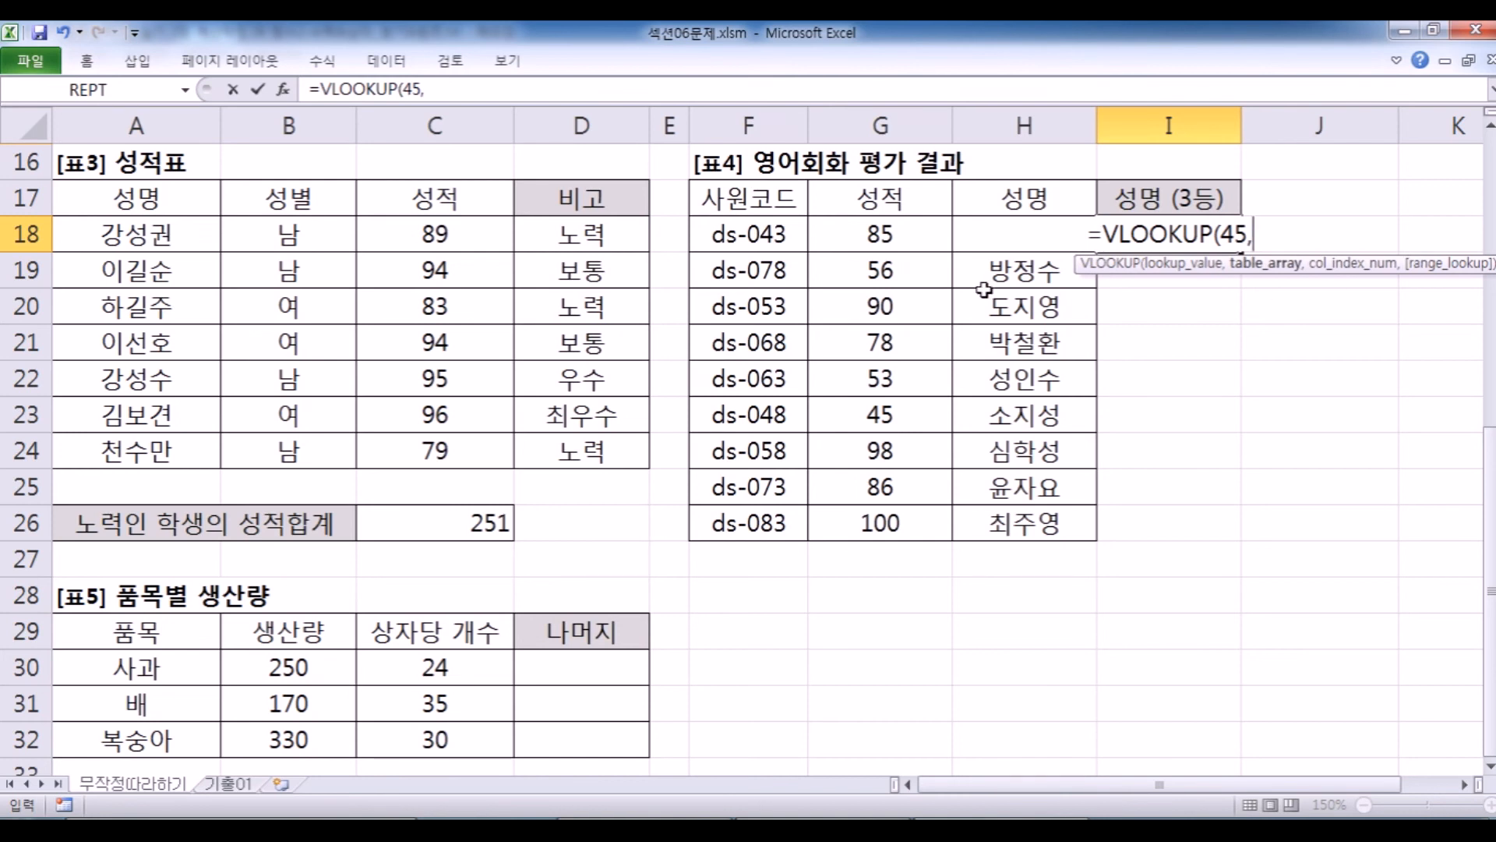
Set the VLOOKUP table array to the score and name range G18:H26.
{"action": "left_click_drag", "start_coordinate": [1222, 232], "coordinate": [1248, 234]}
{"action": "left_click", "coordinate": [1256, 237]}
{"action": "left_click_drag", "start_coordinate": [861, 225], "coordinate": [1018, 508]}
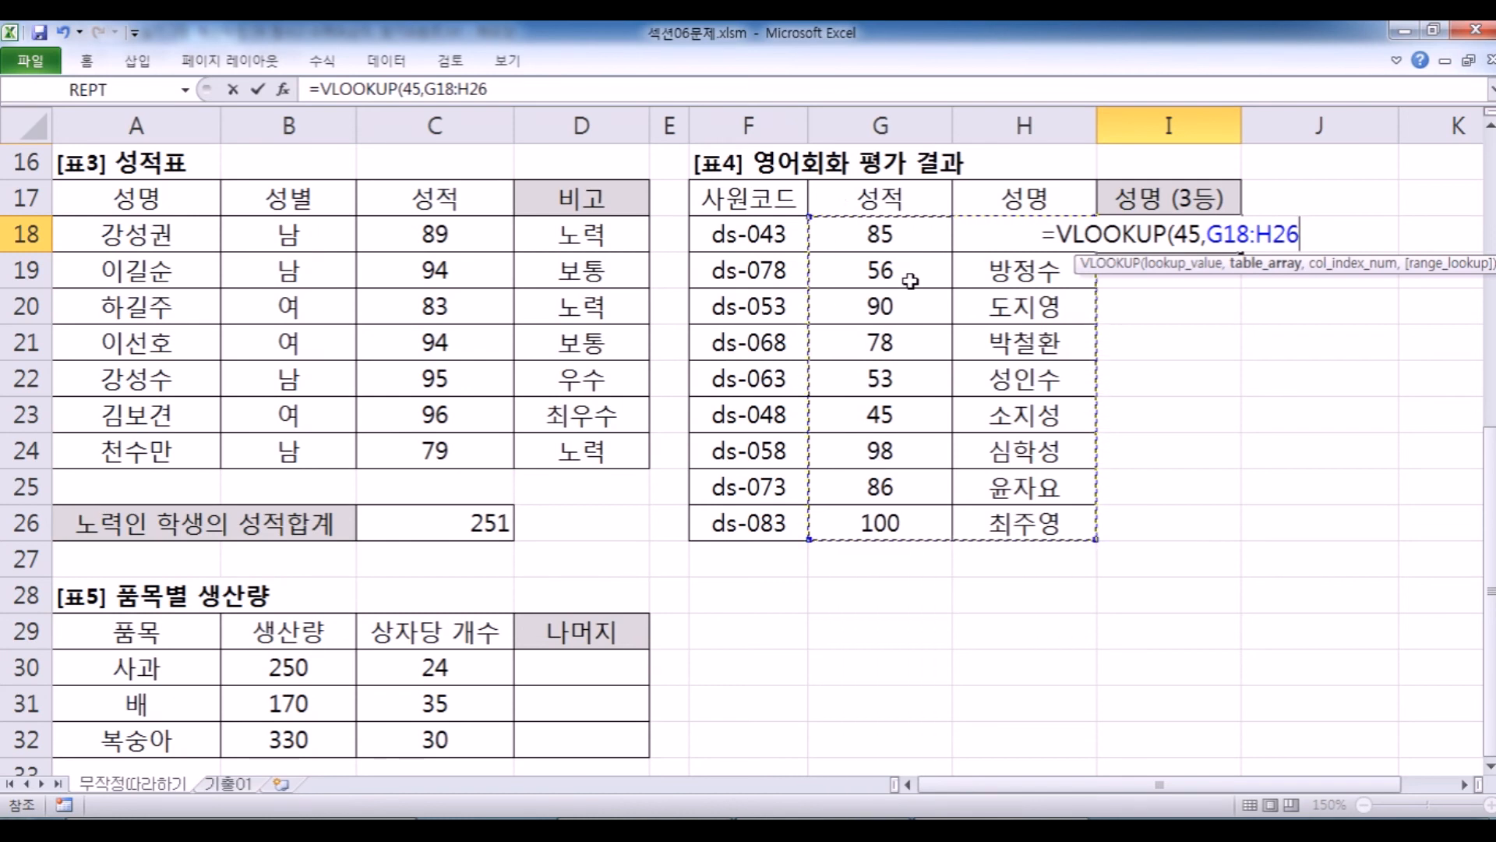
{"action": "type", "text": ","}
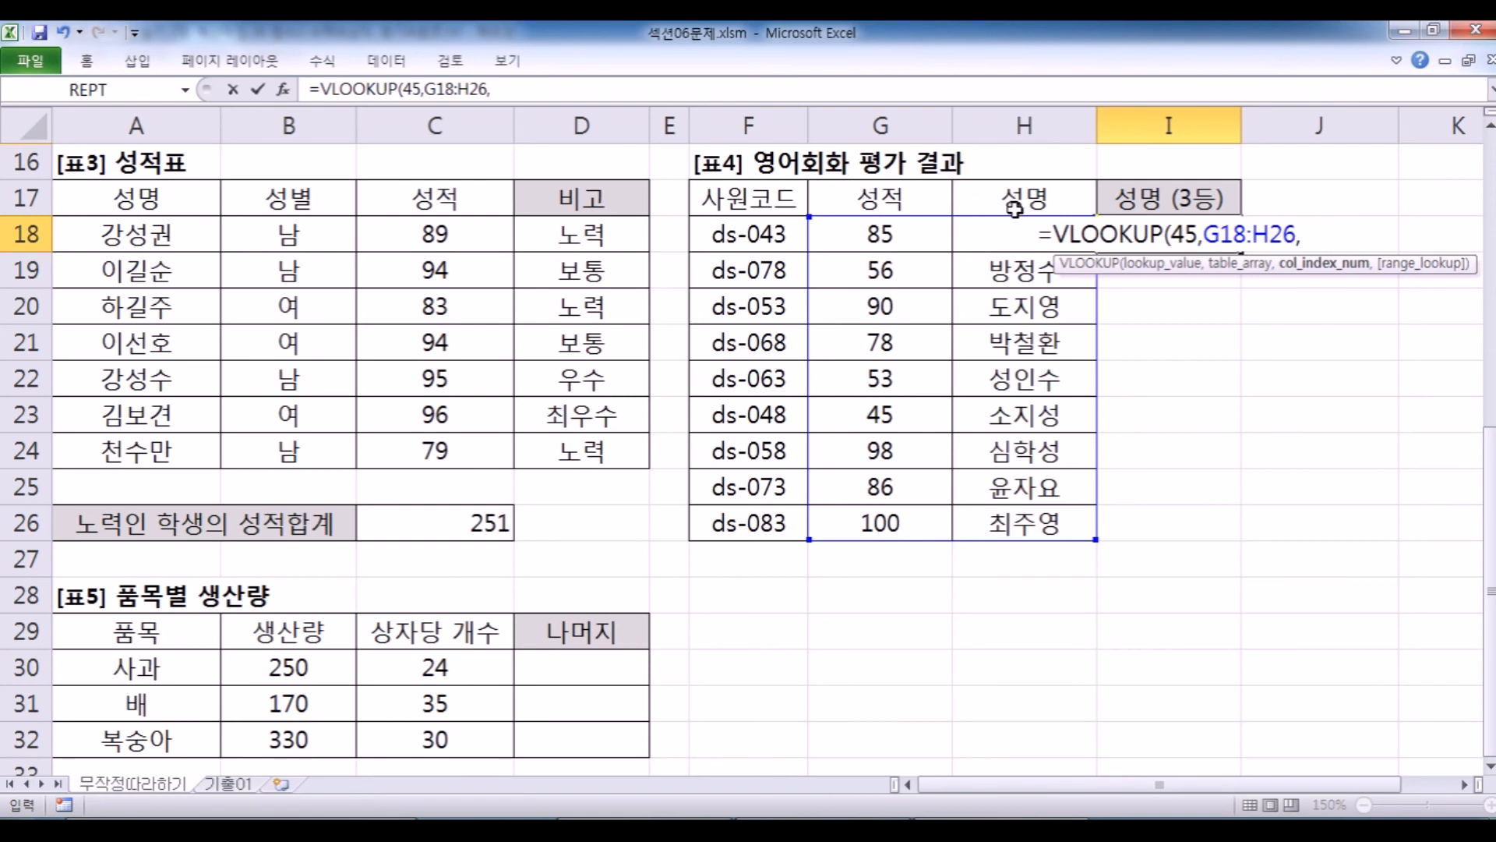
Complete the VLOOKUP formula in I18 with column index 2 and FALSE for an exact match, and commit it.
{"action": "type", "text": "2"}
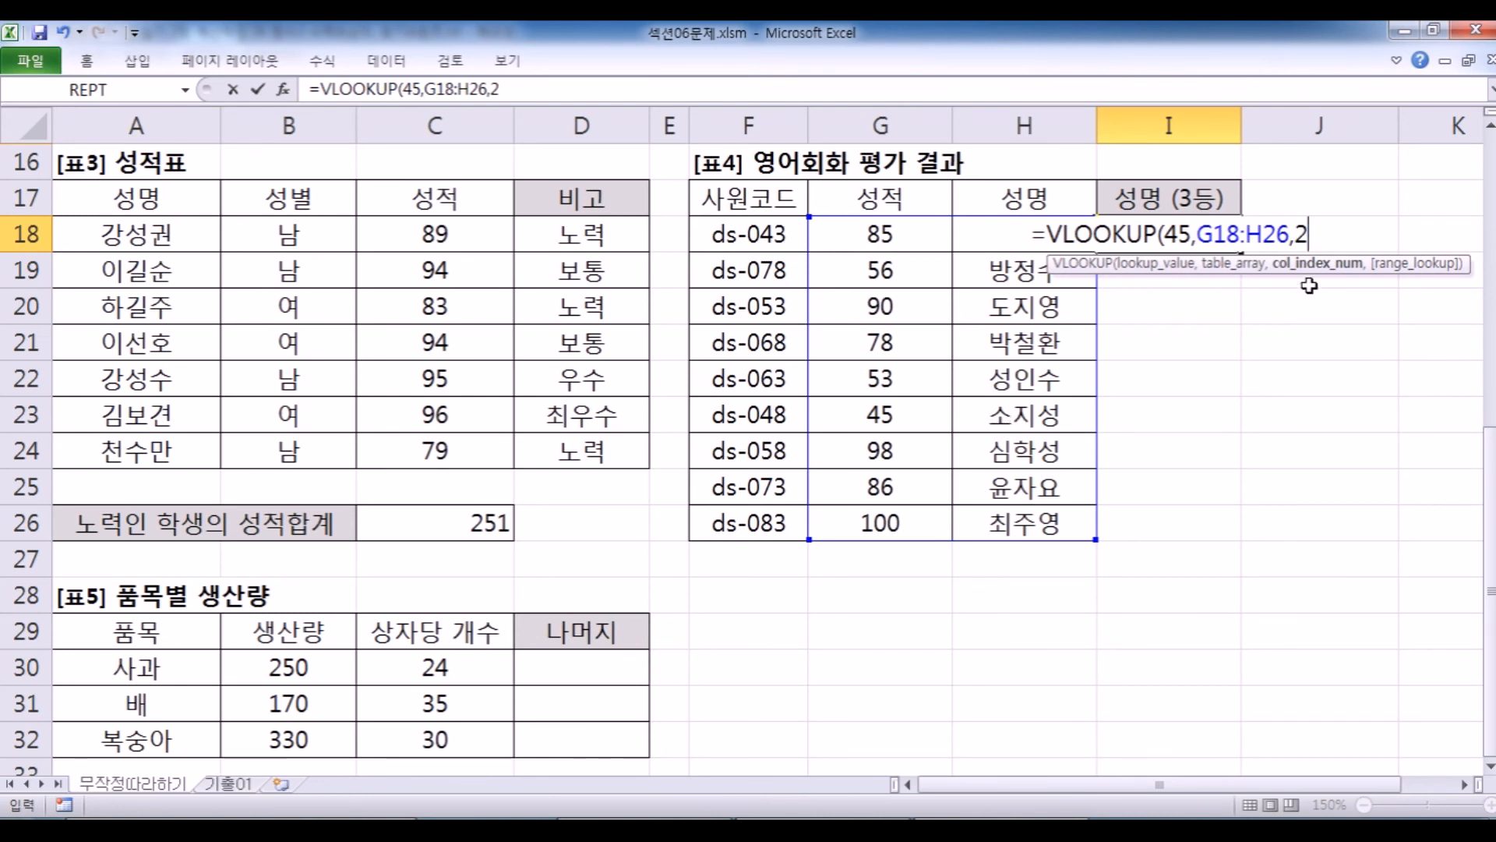
{"action": "type", "text": ","}
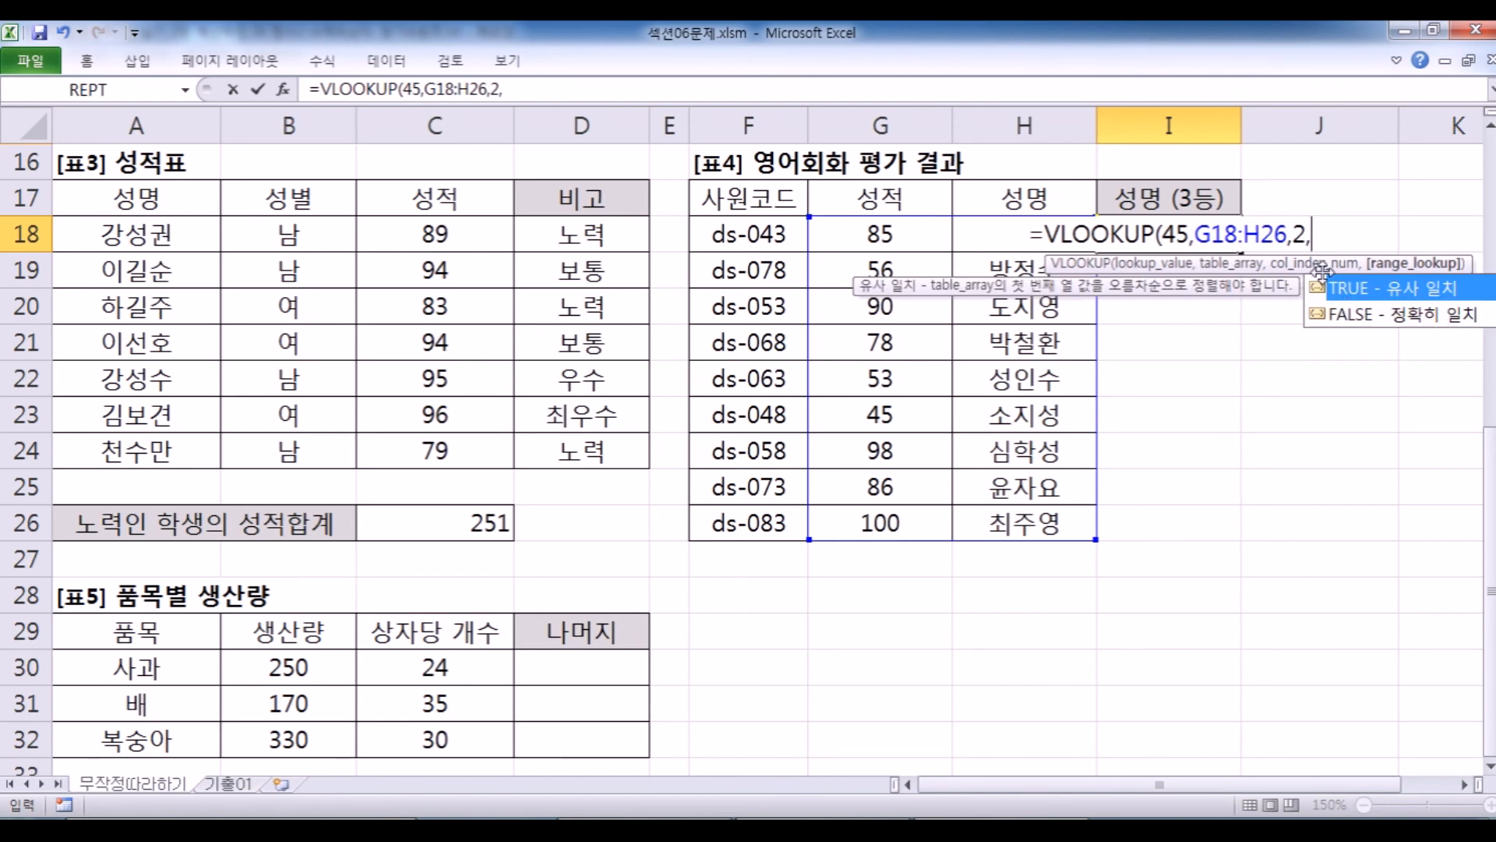
{"action": "left_click", "coordinate": [1374, 315]}
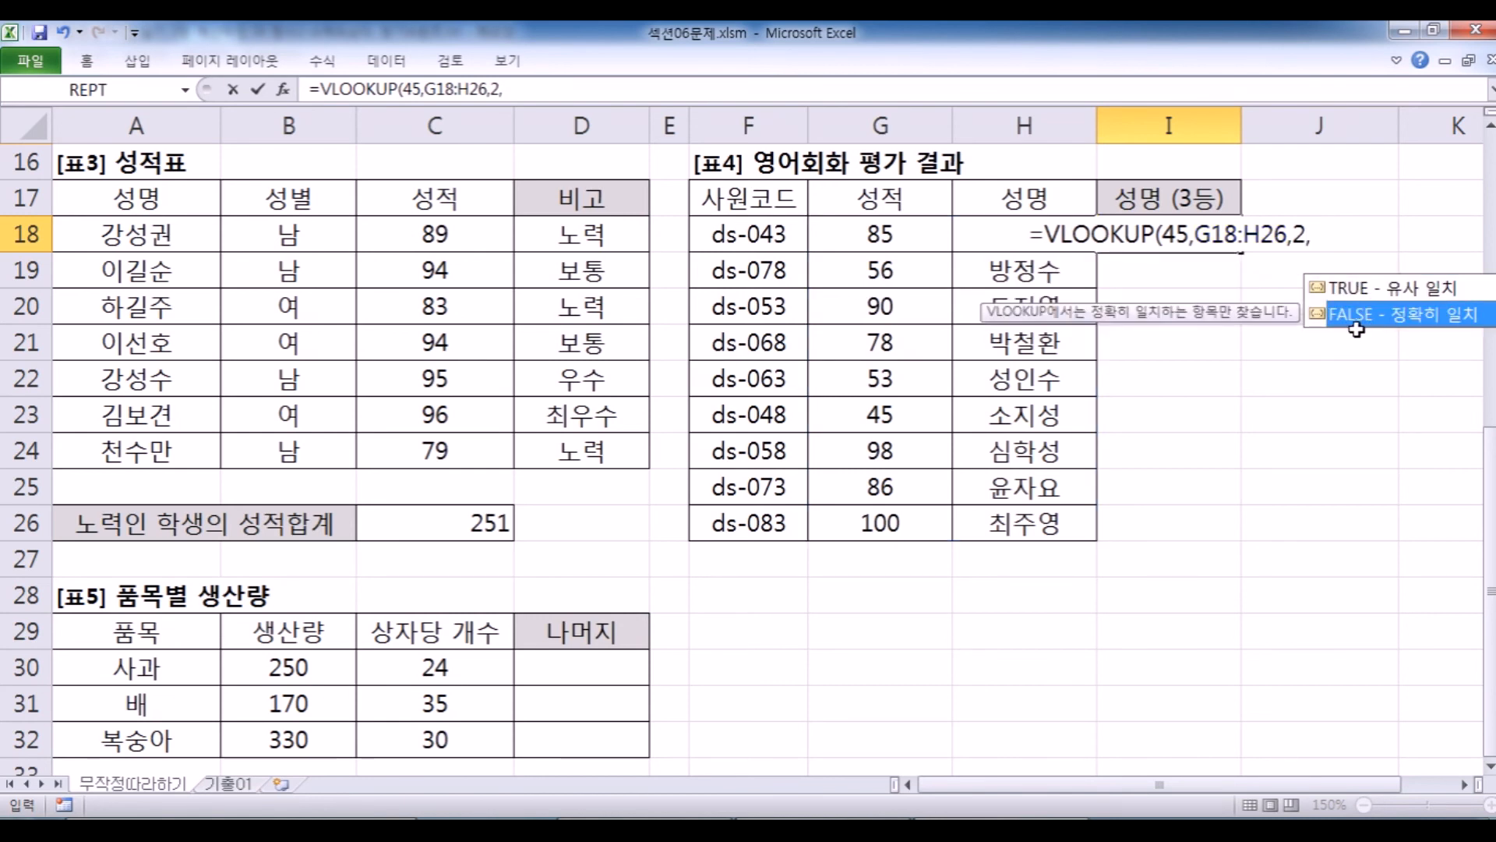
{"action": "left_click", "coordinate": [1341, 293]}
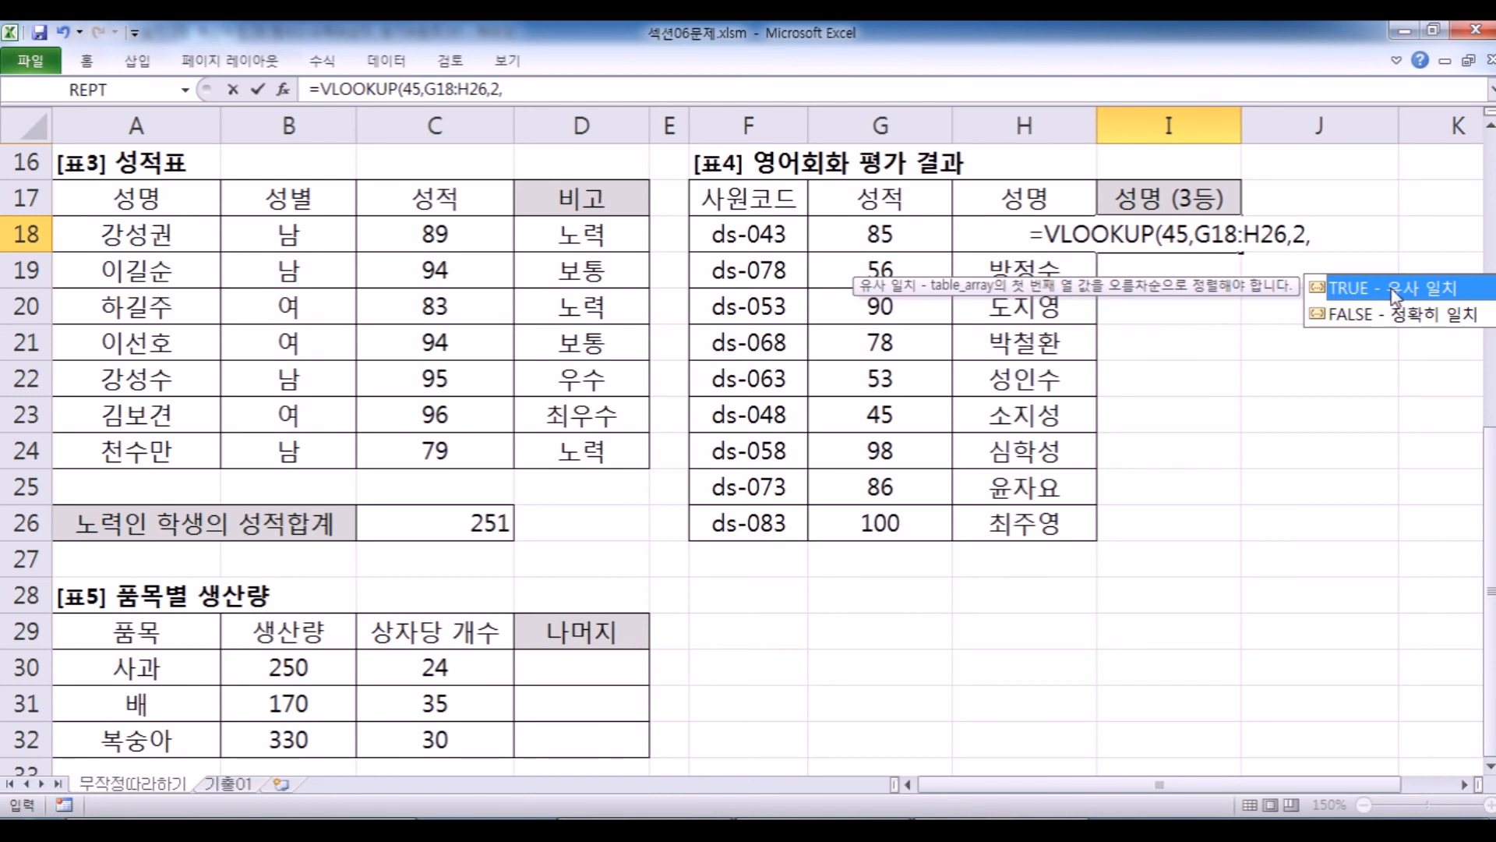
{"action": "double_click", "coordinate": [1376, 316]}
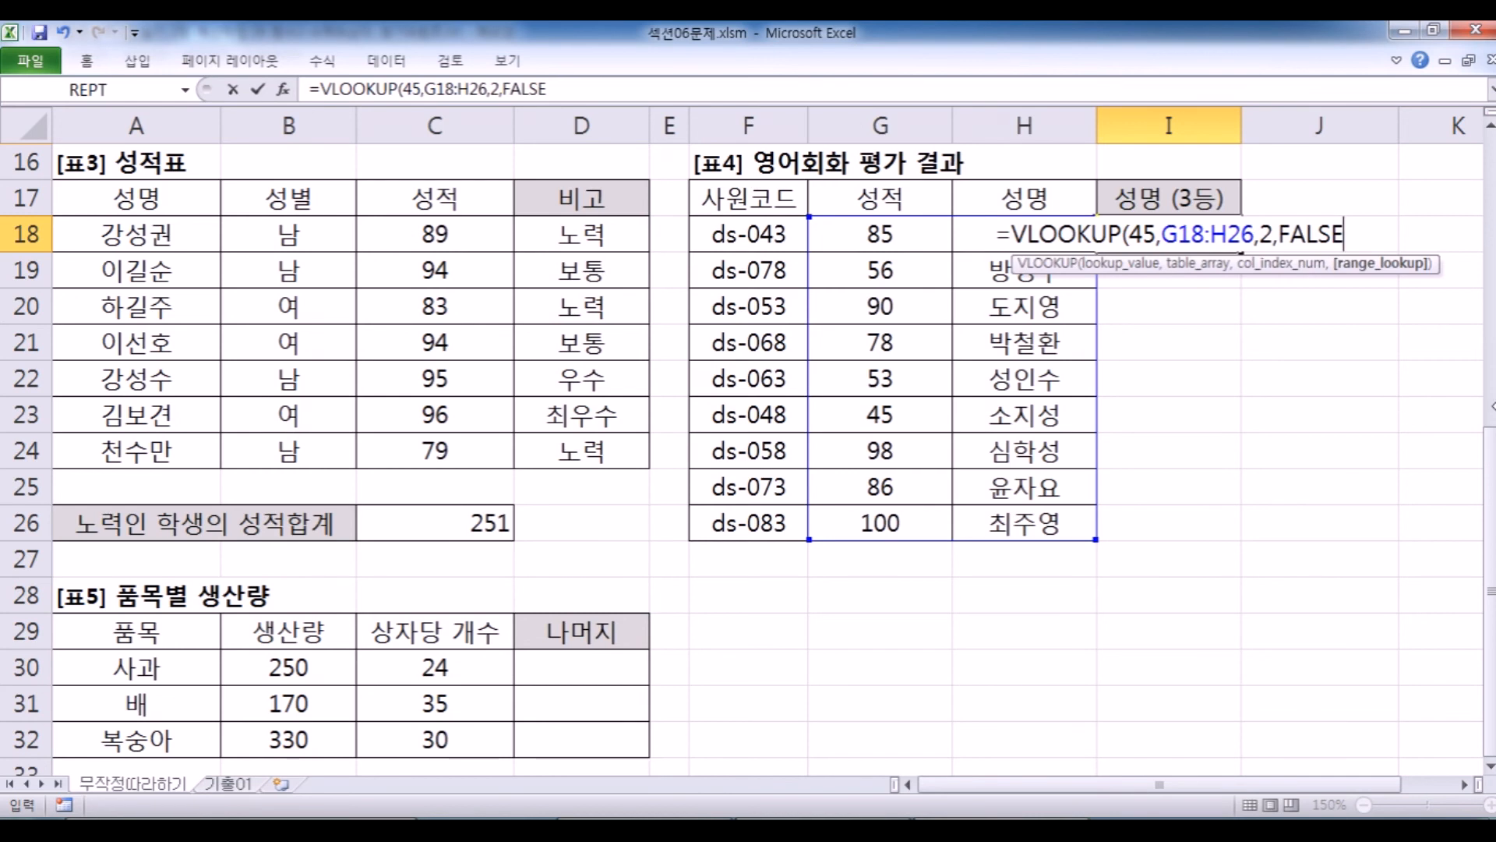
{"action": "key", "text": "Return"}
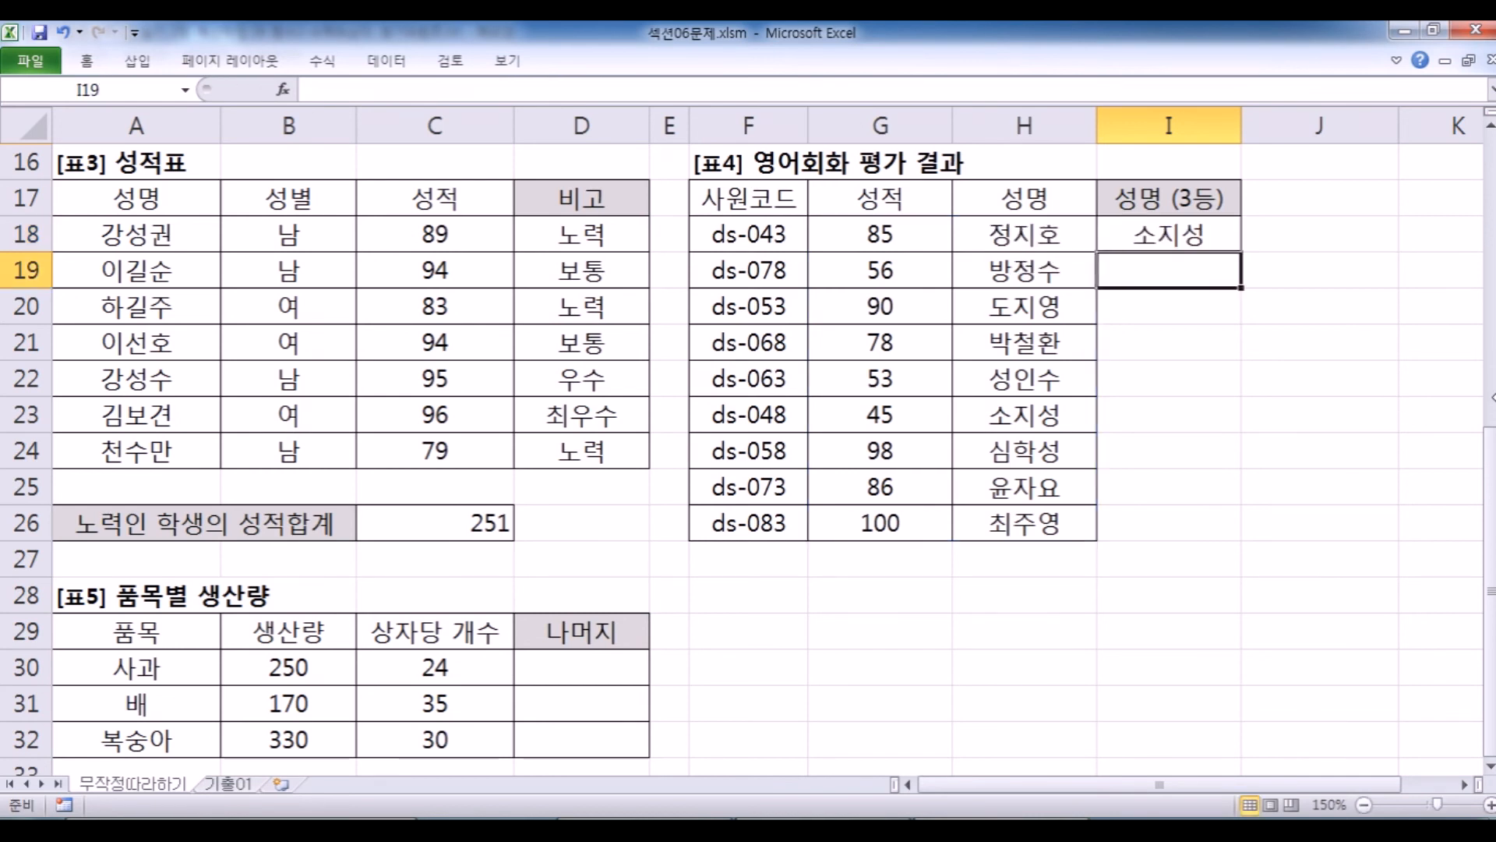
Change the lookup value in I18's VLOOKUP formula to 90 and commit the formula.
{"action": "double_click", "coordinate": [1160, 237]}
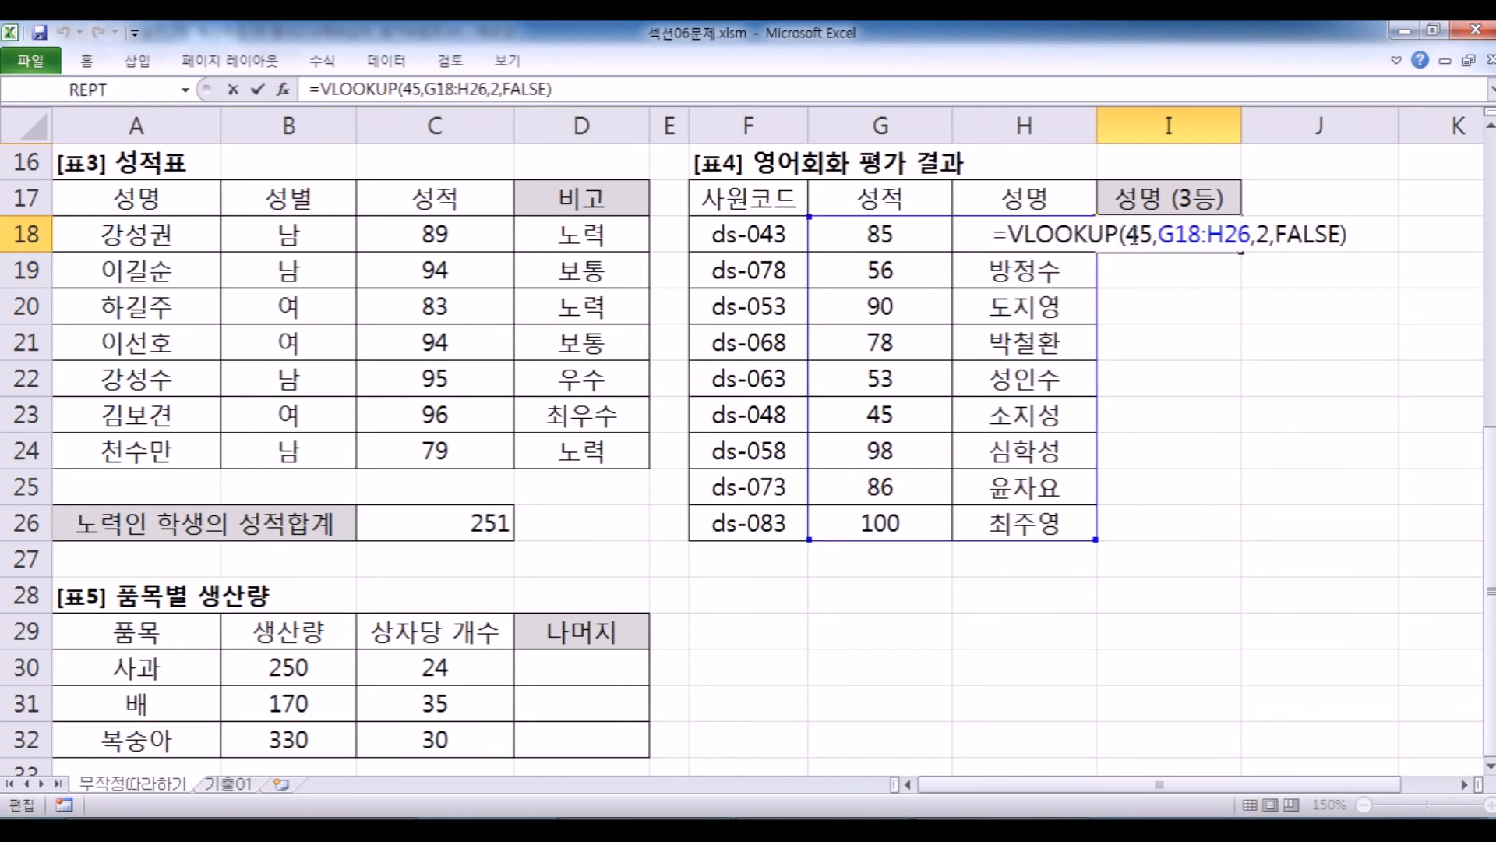
{"action": "double_click", "coordinate": [1138, 234]}
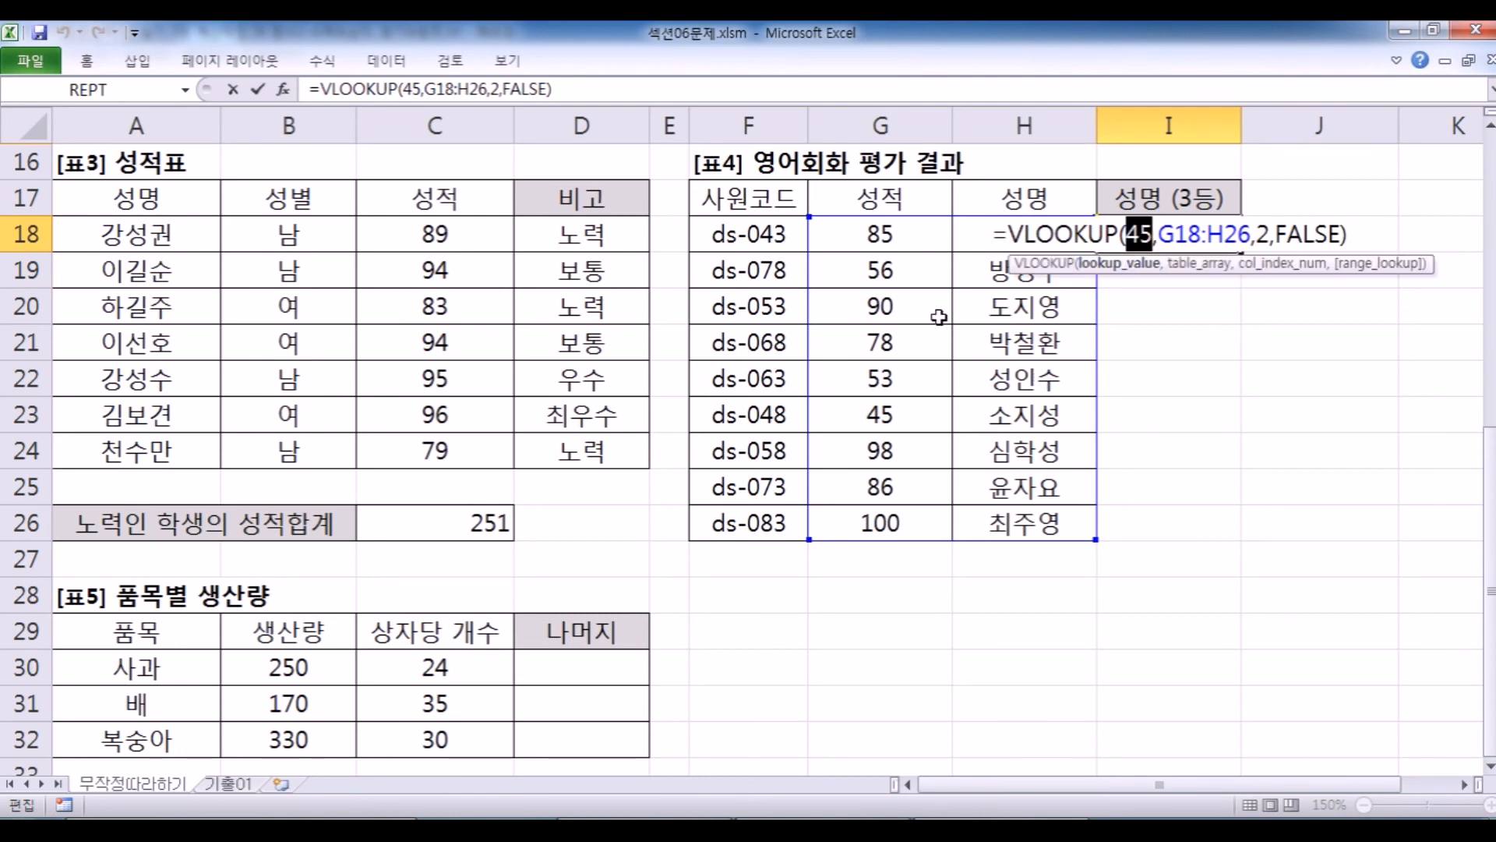
{"action": "type", "text": "90"}
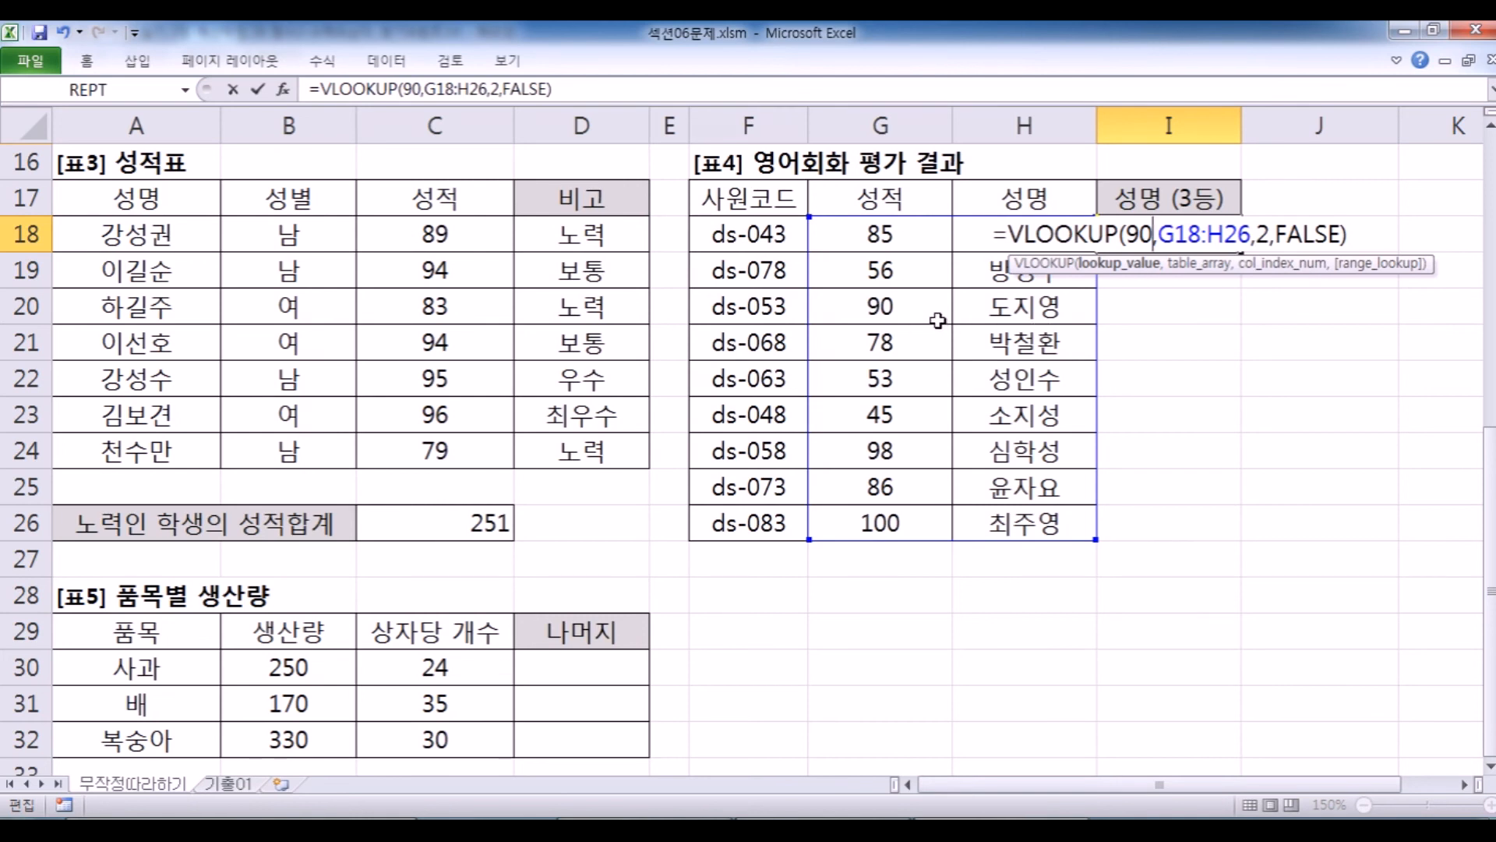
{"action": "key", "text": "Return"}
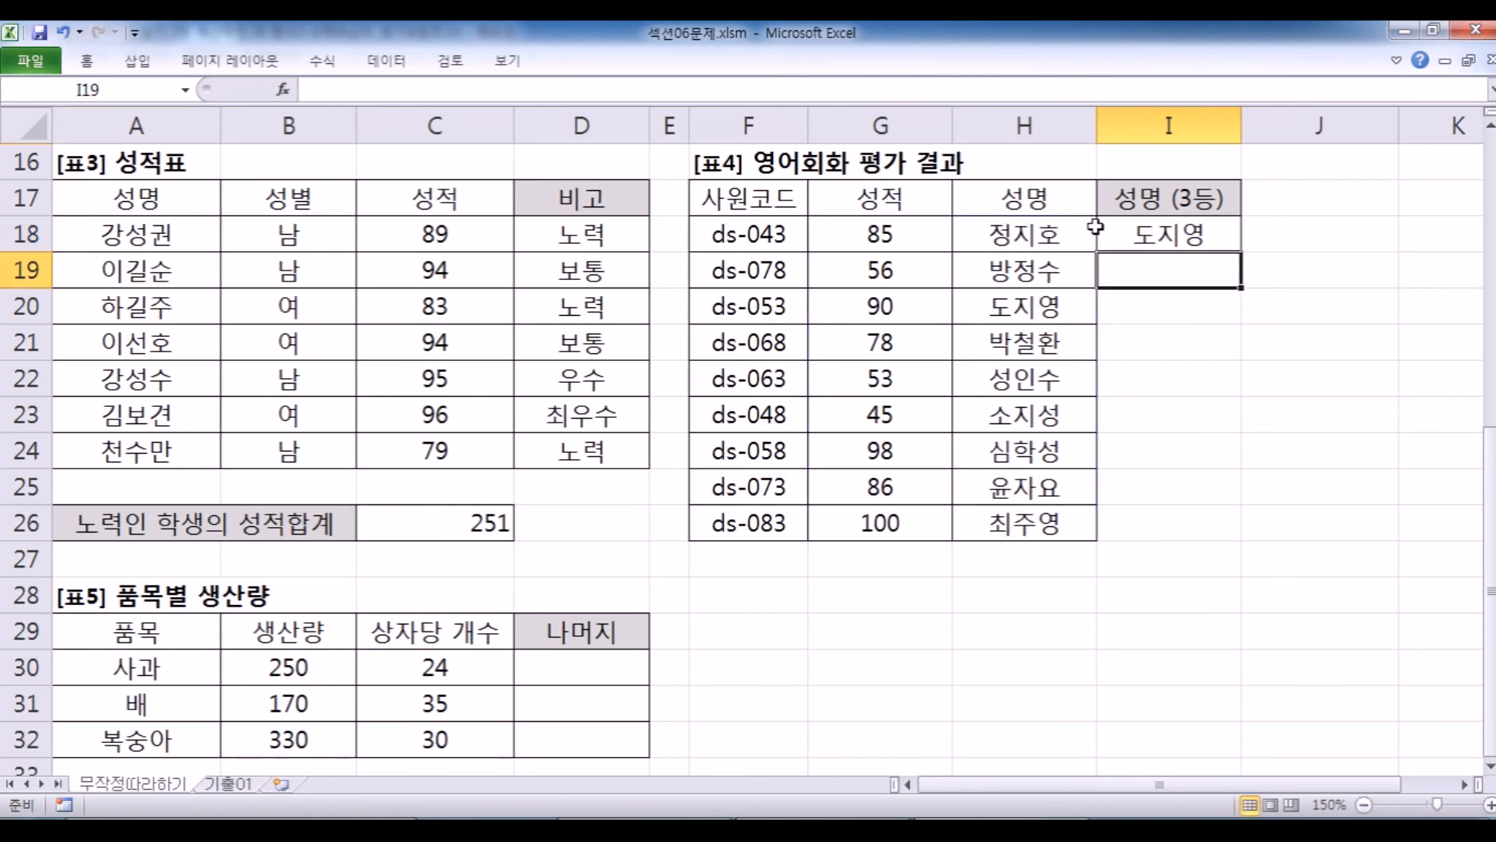
Try 97 as the lookup value in I18's VLOOKUP formula and reselect the cell.
{"action": "left_click", "coordinate": [1123, 222]}
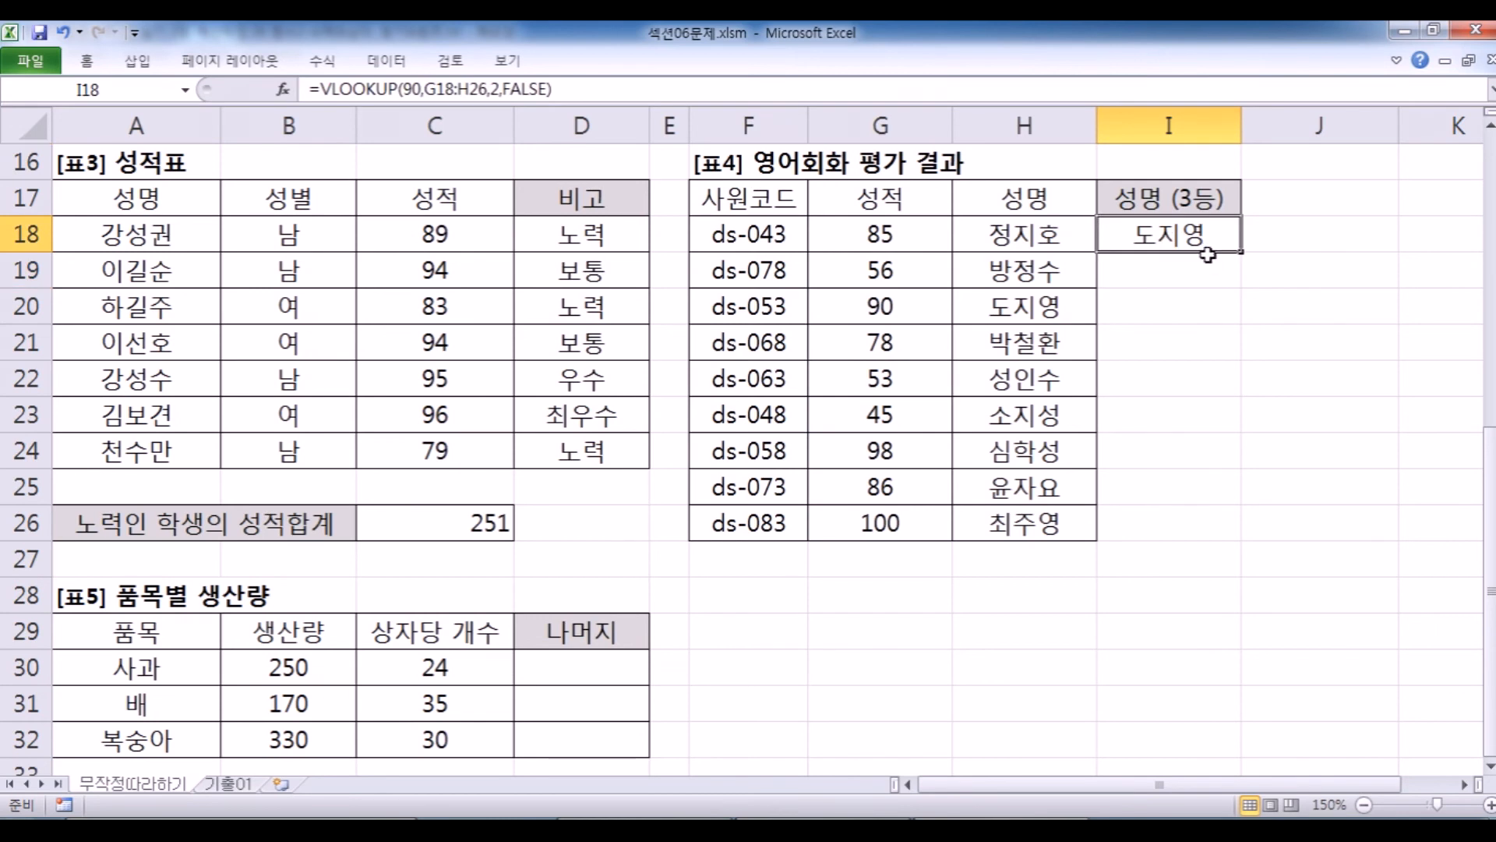
{"action": "scroll", "coordinate": [1195, 244], "scroll_direction": "up", "scroll_amount": 3, "text": "ctrl"}
{"action": "scroll", "coordinate": [1209, 250], "scroll_direction": "up", "scroll_amount": 1}
{"action": "scroll", "coordinate": [1138, 257], "scroll_direction": "down", "scroll_amount": 1}
{"action": "key", "text": "F2"}
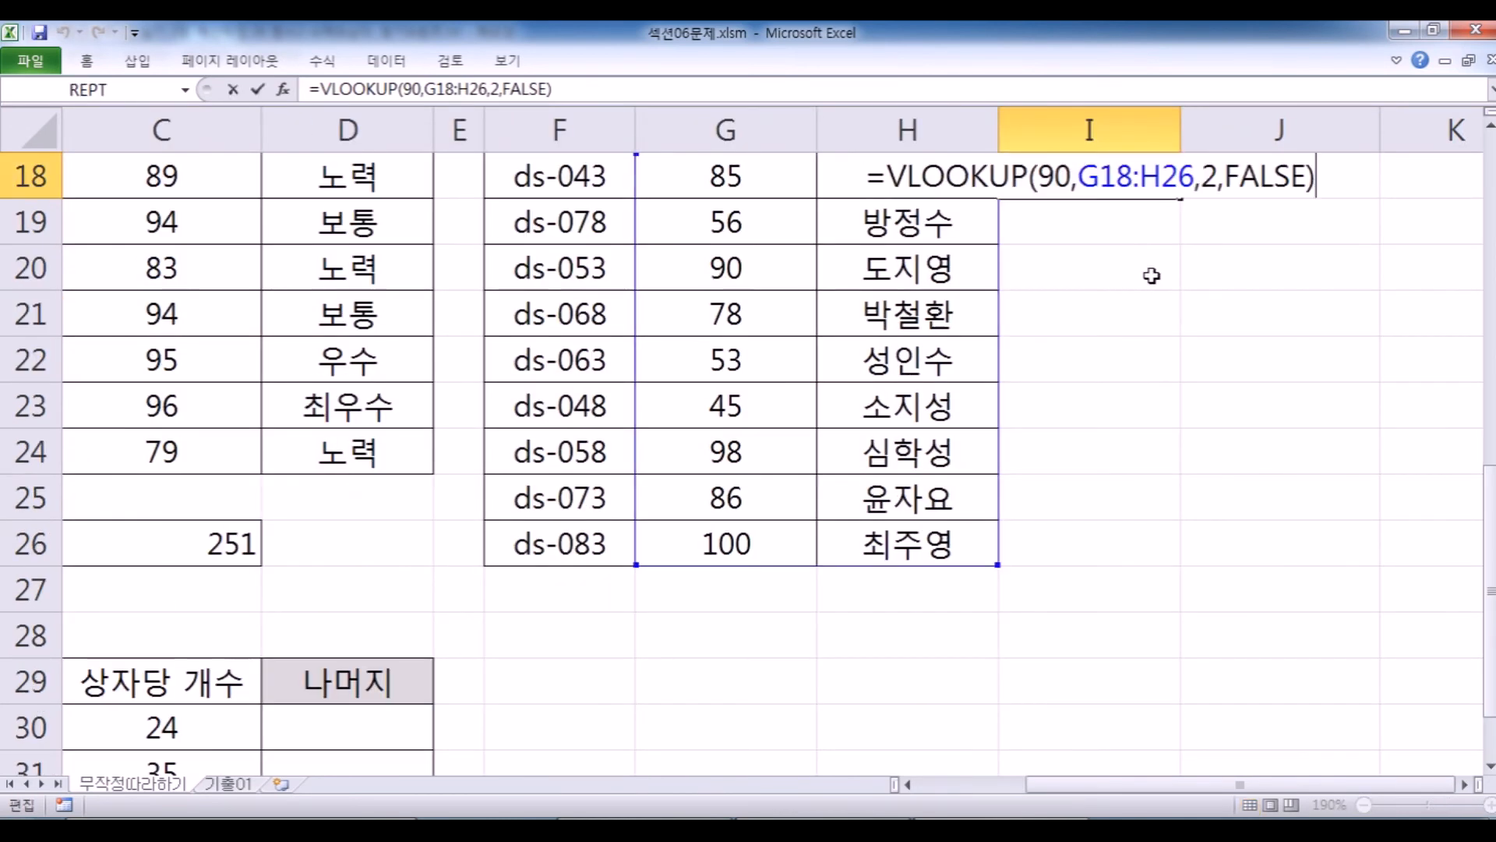
{"action": "left_click", "coordinate": [1490, 125]}
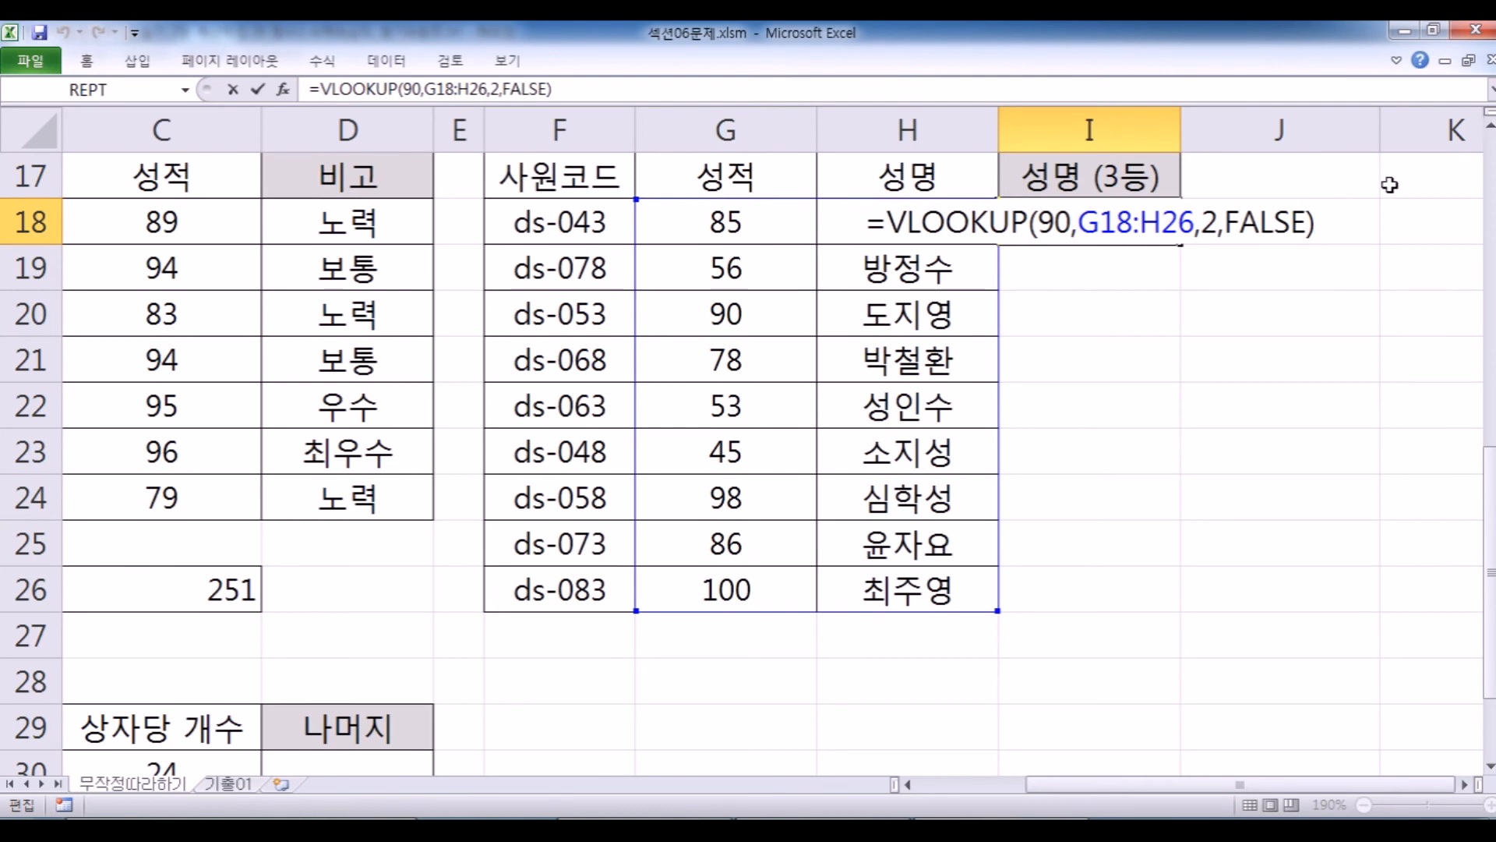
{"action": "left_click_drag", "start_coordinate": [1044, 219], "coordinate": [1072, 222]}
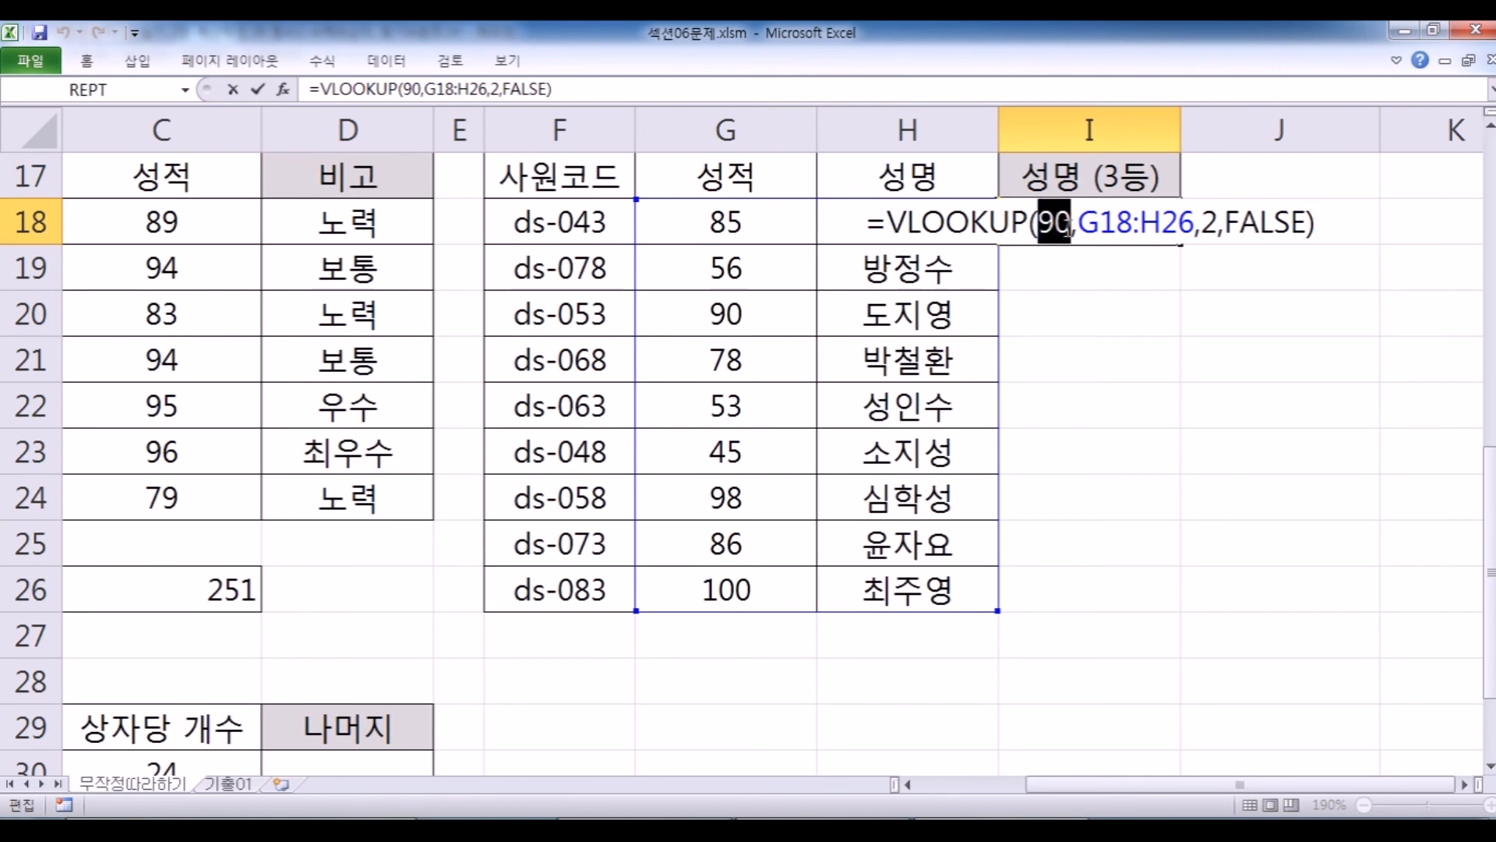
{"action": "type", "text": "97"}
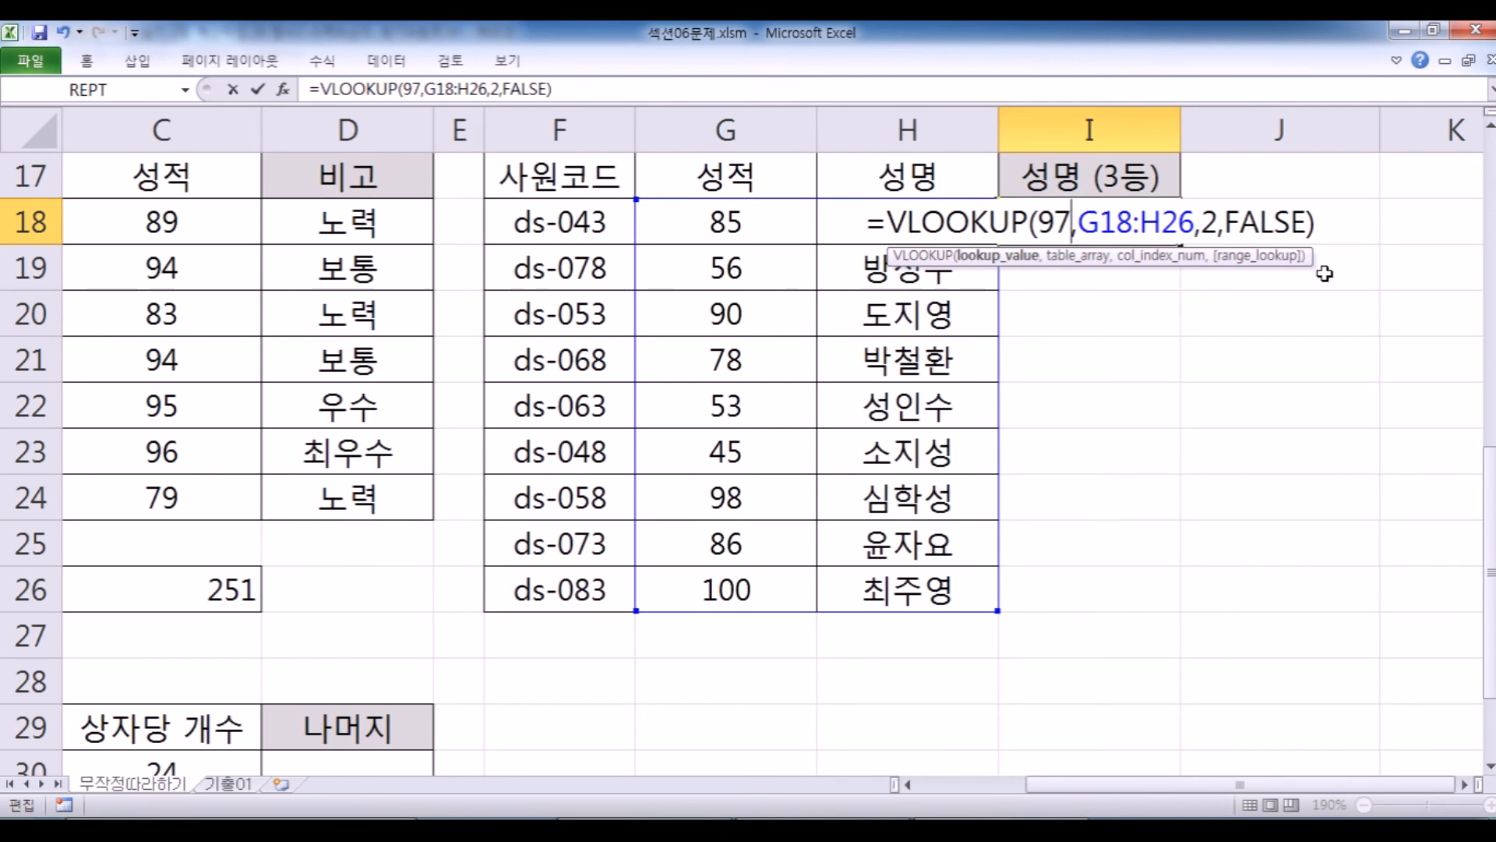
{"action": "key", "text": "Return"}
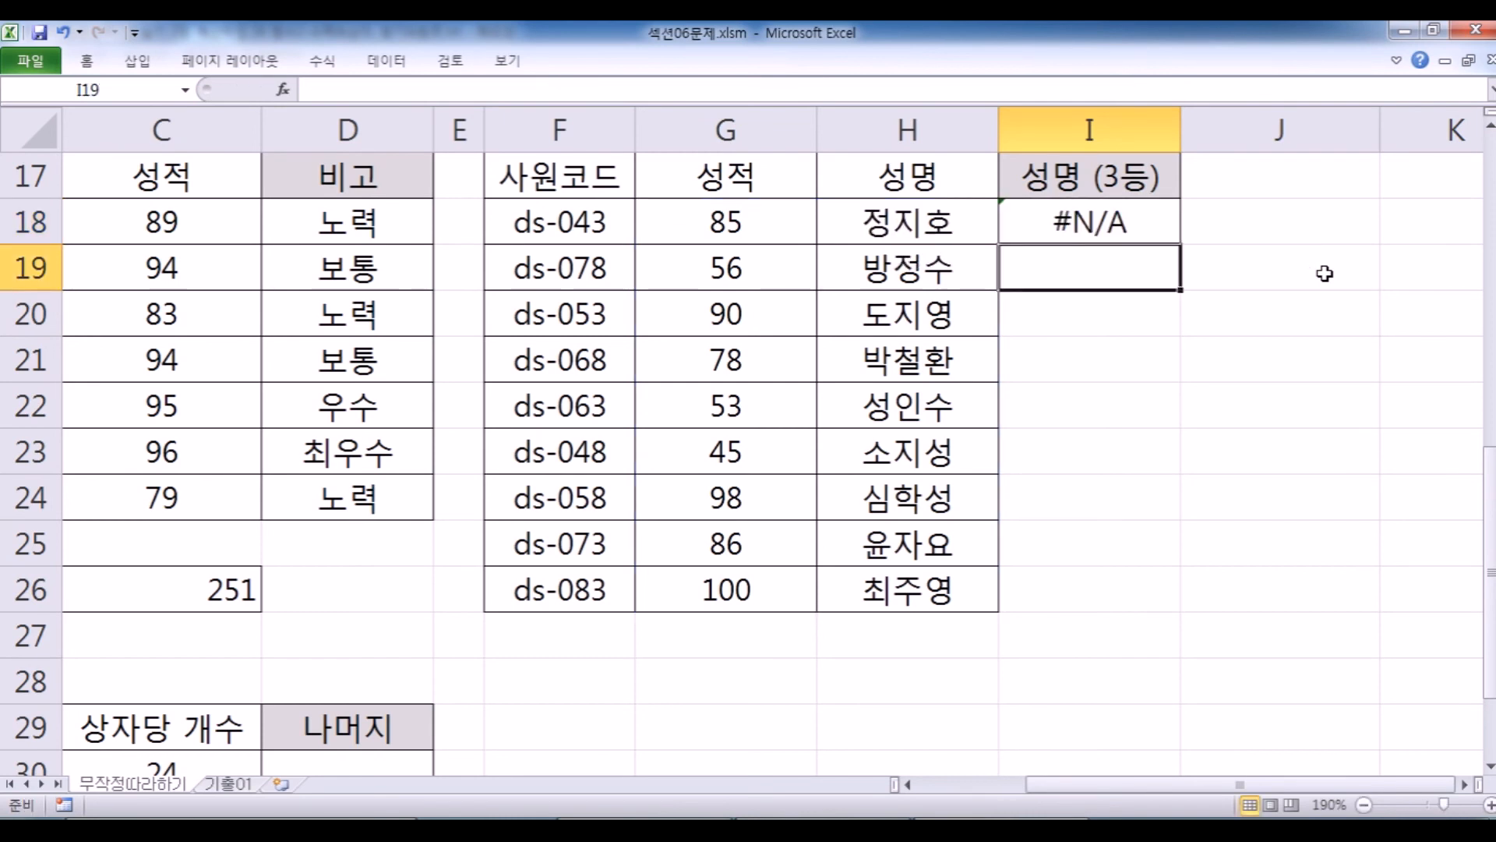
{"action": "key", "text": "Up"}
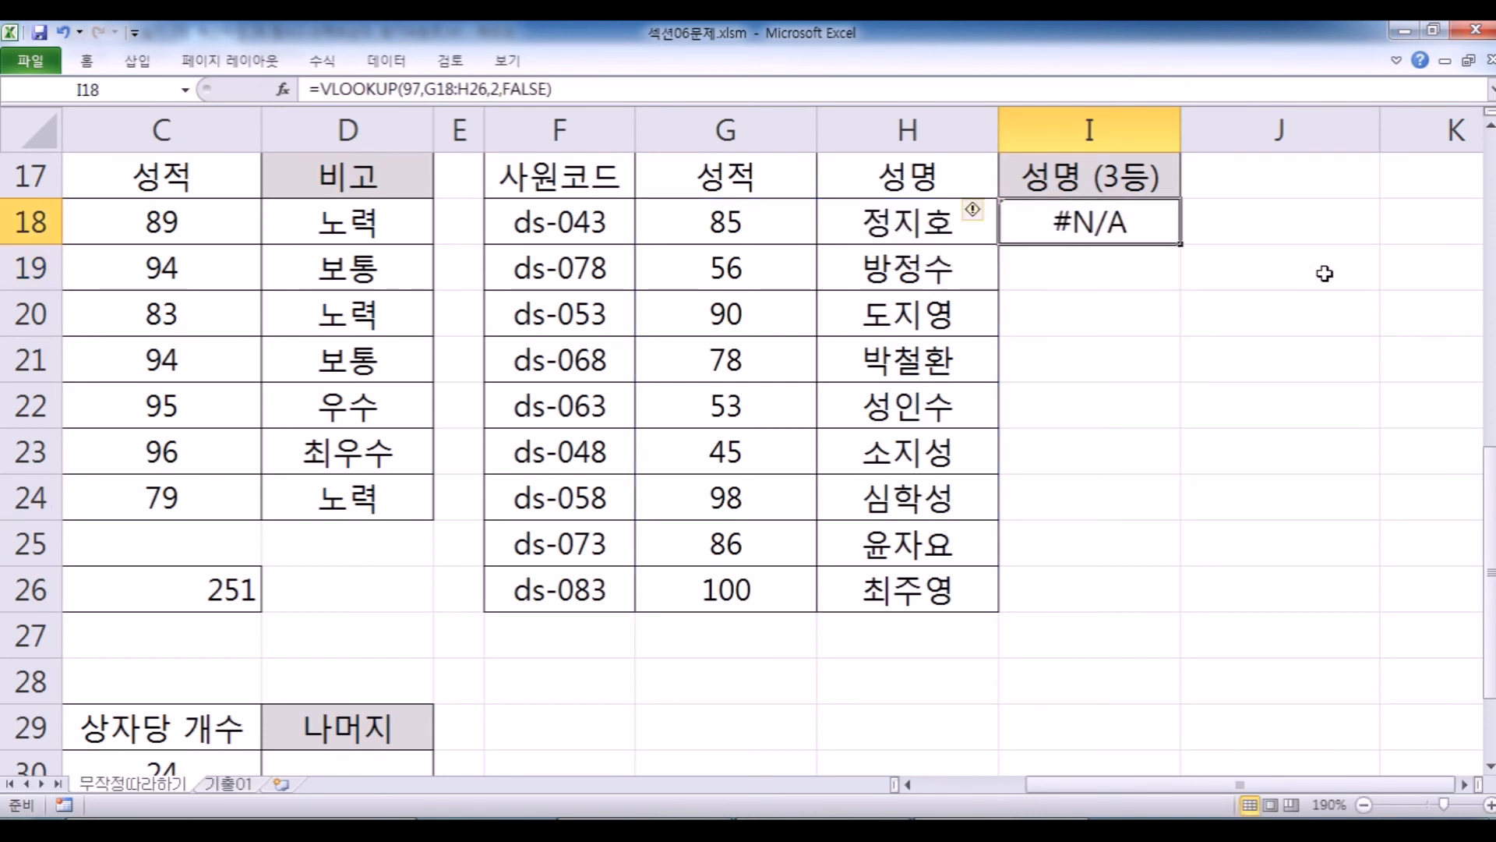
Set the lookup value in I18's VLOOKUP formula back to 90, commit it, and reselect the cell.
{"action": "key", "text": "F2"}
{"action": "key", "text": "Escape"}
{"action": "key", "text": "F2"}
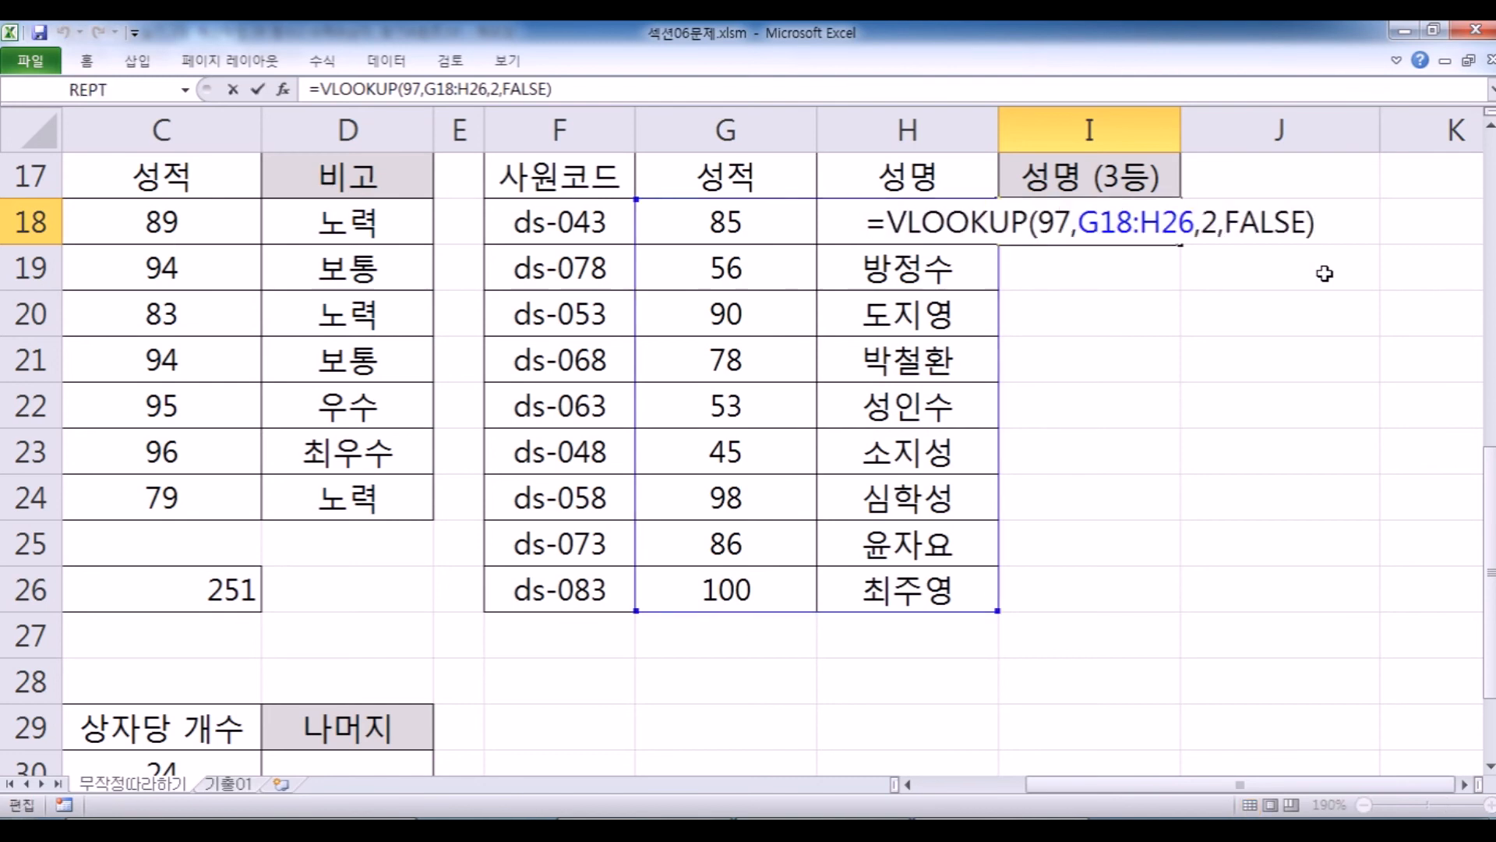
{"action": "key", "text": "Left"}
{"action": "key", "text": "Left"}
{"action": "key", "text": "Left"}
{"action": "key", "text": "Left"}
{"action": "key", "text": "Left"}
{"action": "key", "text": "Left"}
{"action": "key", "text": "Left"}
{"action": "key", "text": "Left"}
{"action": "key", "text": "Left"}
{"action": "key", "text": "Left"}
{"action": "key", "text": "Left"}
{"action": "key", "text": "Left"}
{"action": "key", "text": "Left"}
{"action": "key", "text": "Left"}
{"action": "key", "text": "Left"}
{"action": "key", "text": "Left"}
{"action": "key", "text": "Left"}
{"action": "key", "text": "Left"}
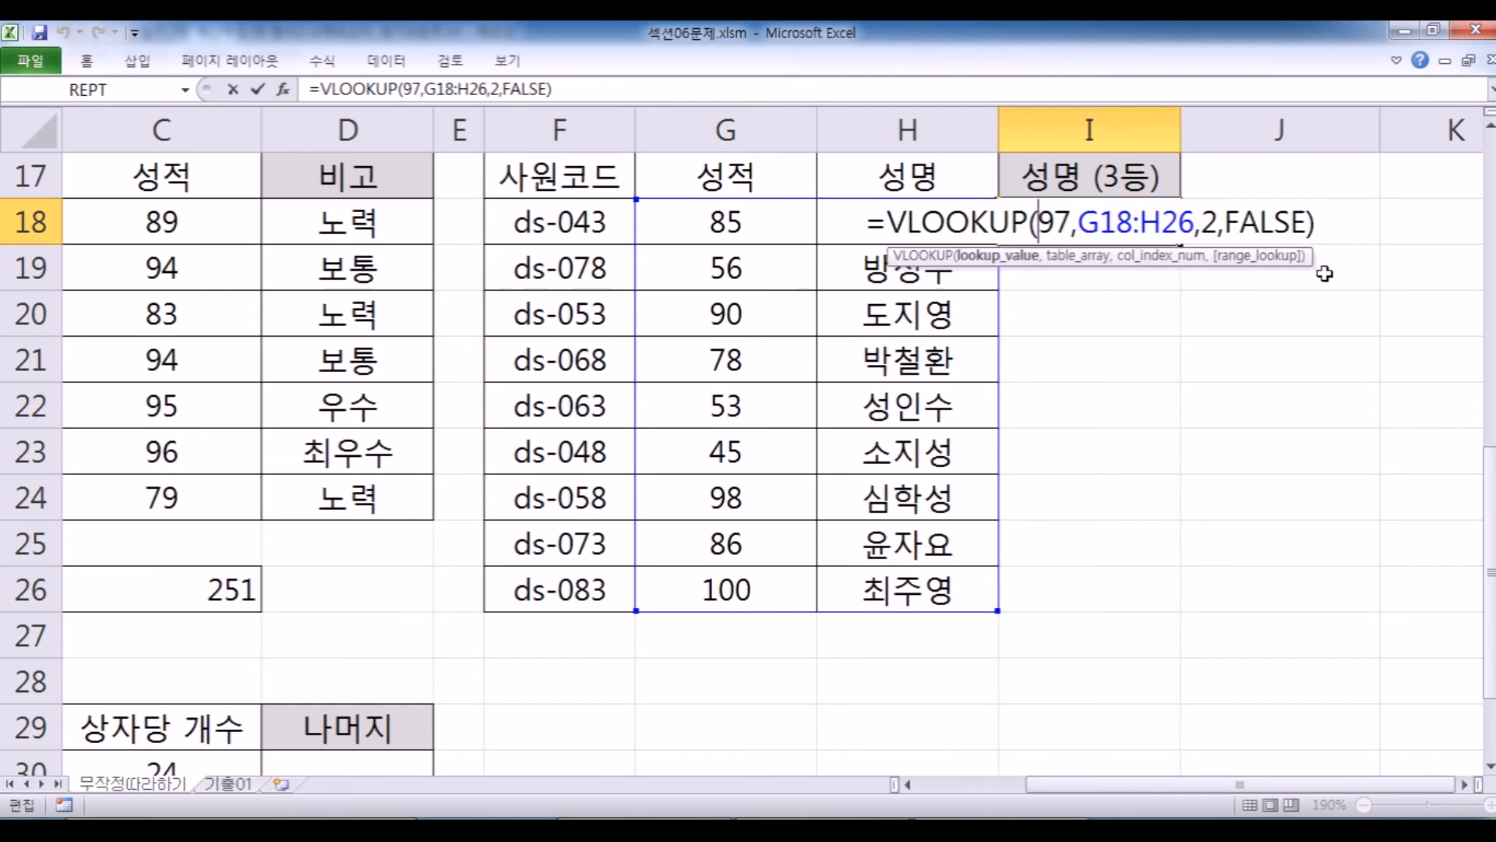
{"action": "key", "text": "Delete"}
{"action": "type", "text": "0"}
{"action": "key", "text": "Return"}
{"action": "key", "text": "Up"}
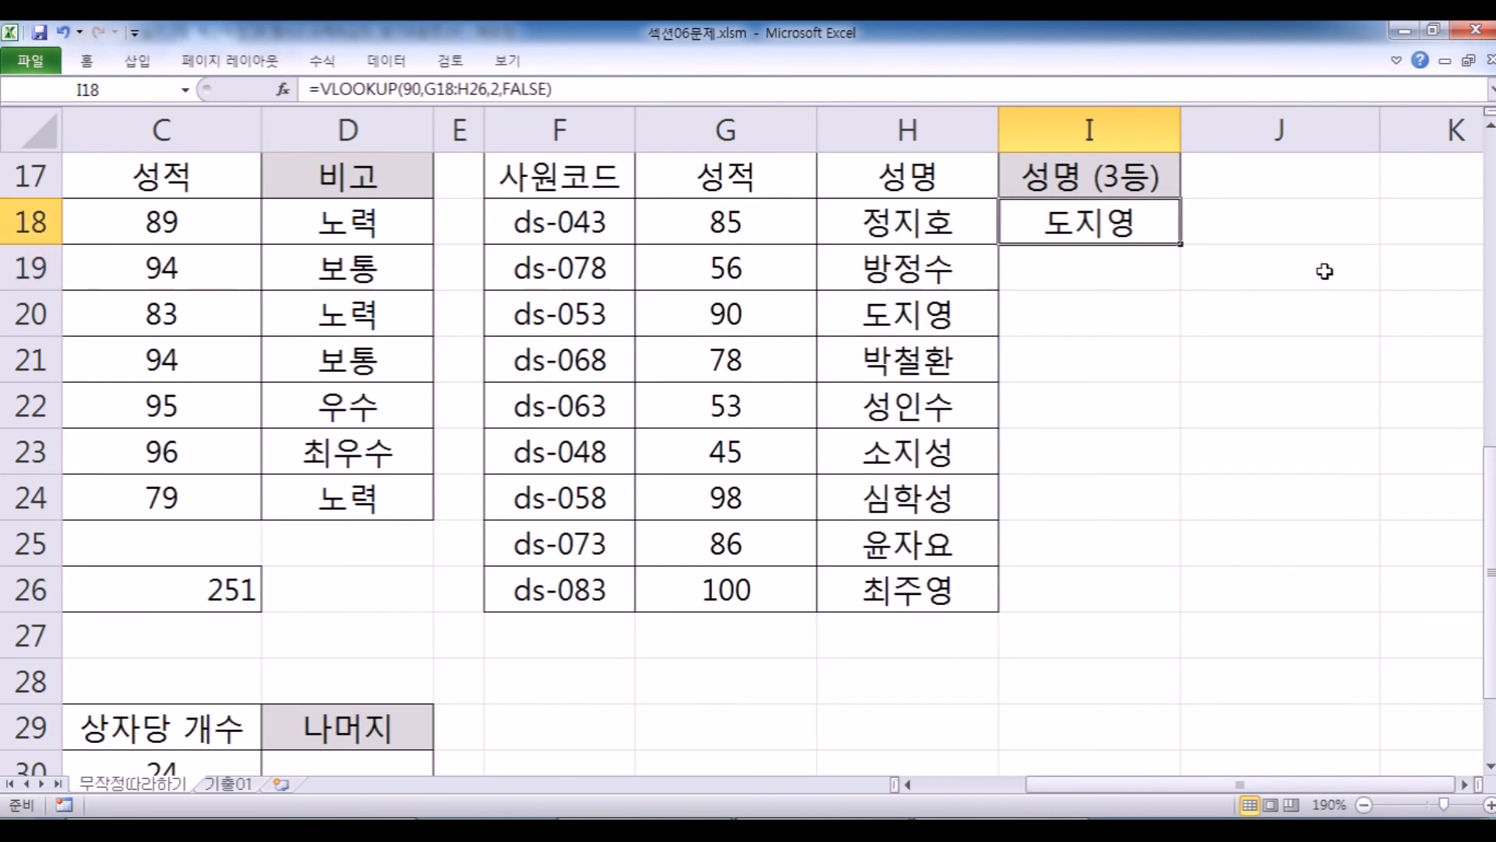
Select the lookup value 90 inside I18's formula, and switch to Notepad to highlight LARGE under 문제5.
{"action": "key", "text": "F2"}
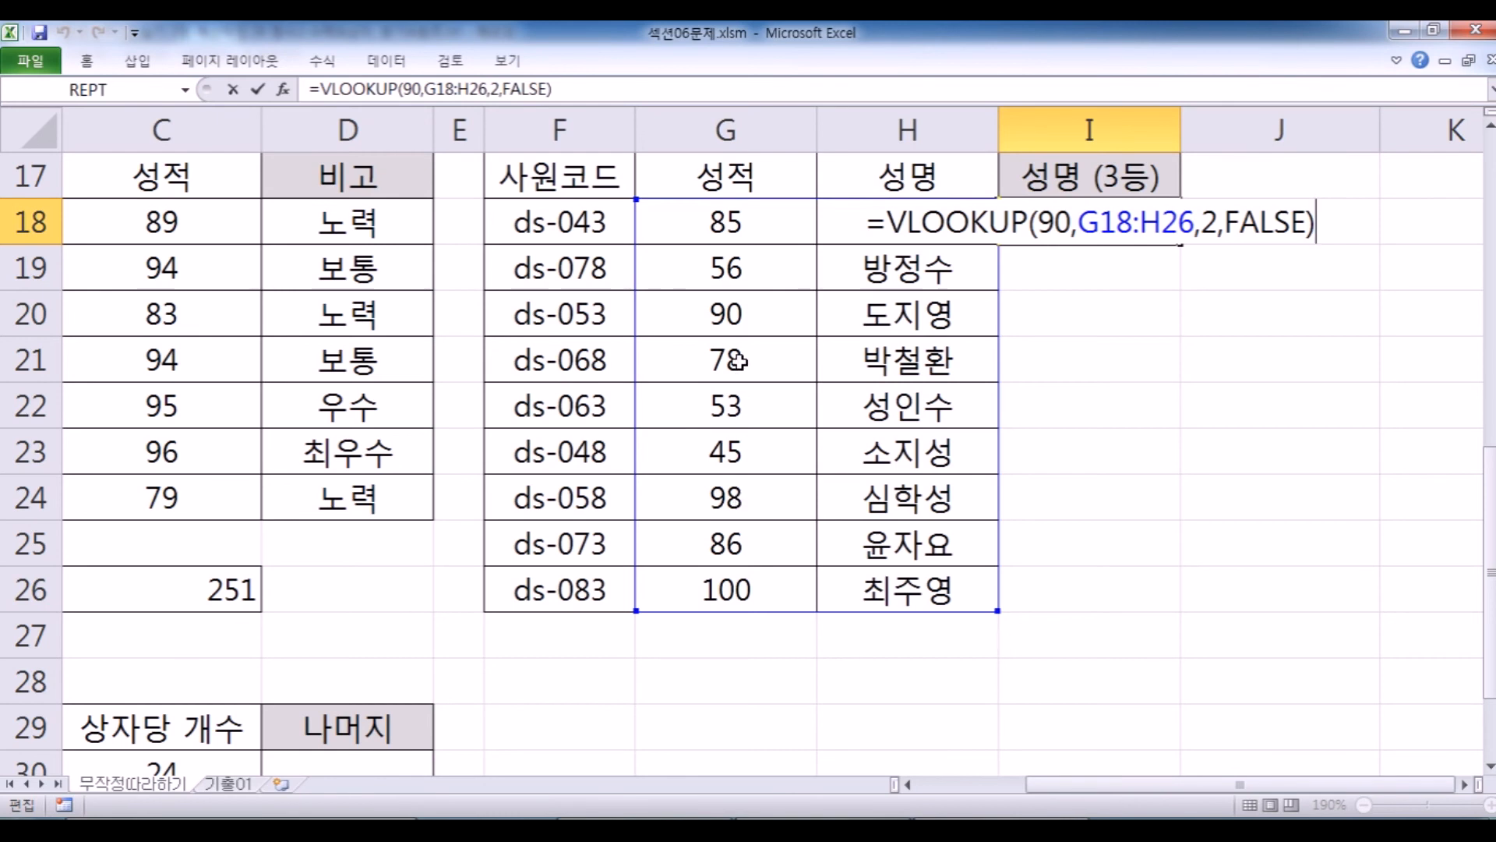
{"action": "double_click", "coordinate": [1049, 222]}
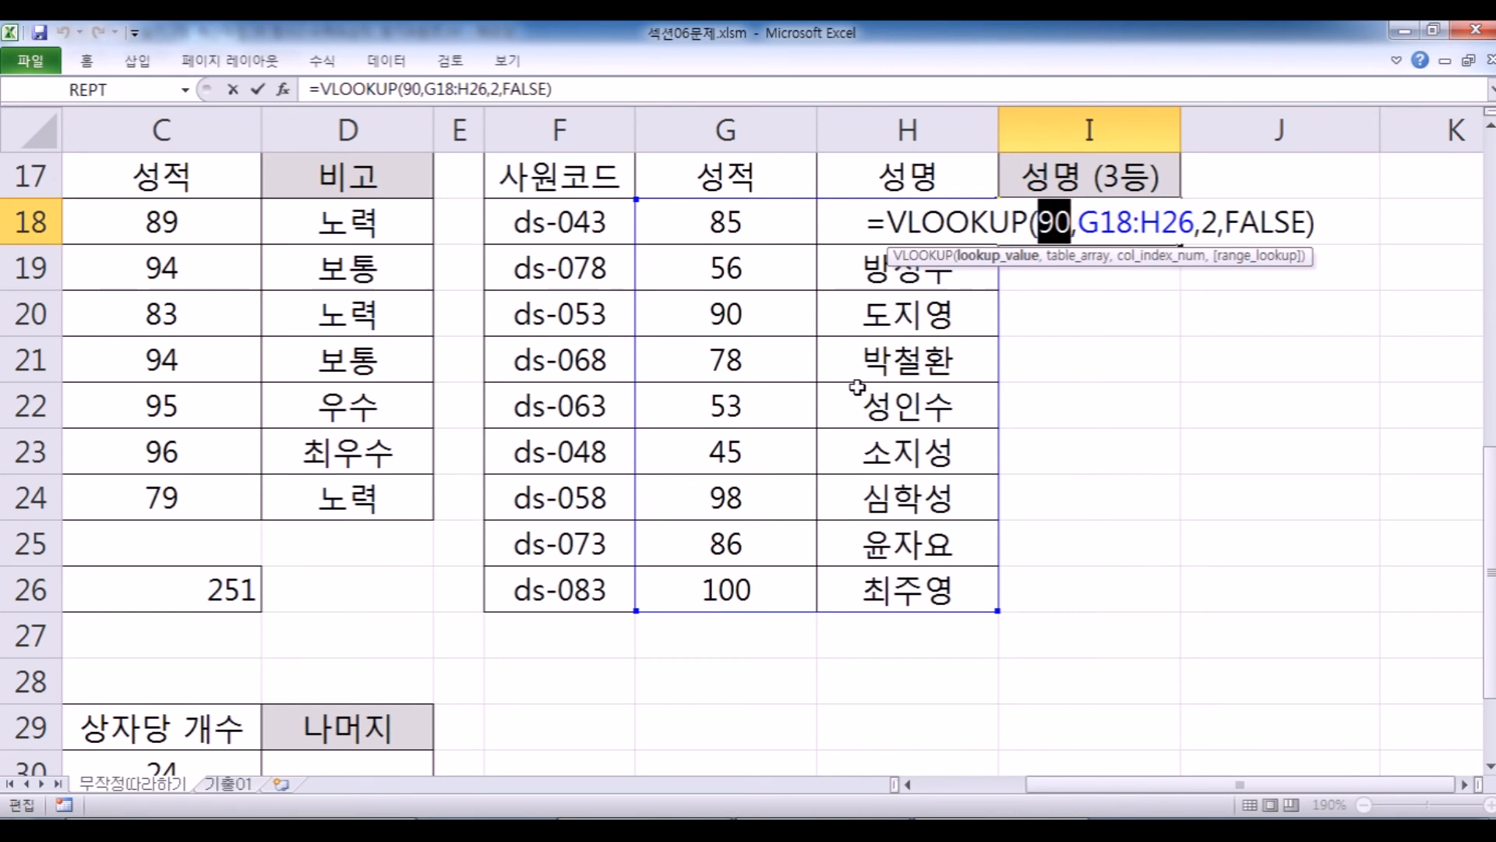
{"action": "key", "text": "alt+Tab"}
{"action": "left_click_drag", "start_coordinate": [204, 244], "coordinate": [319, 243]}
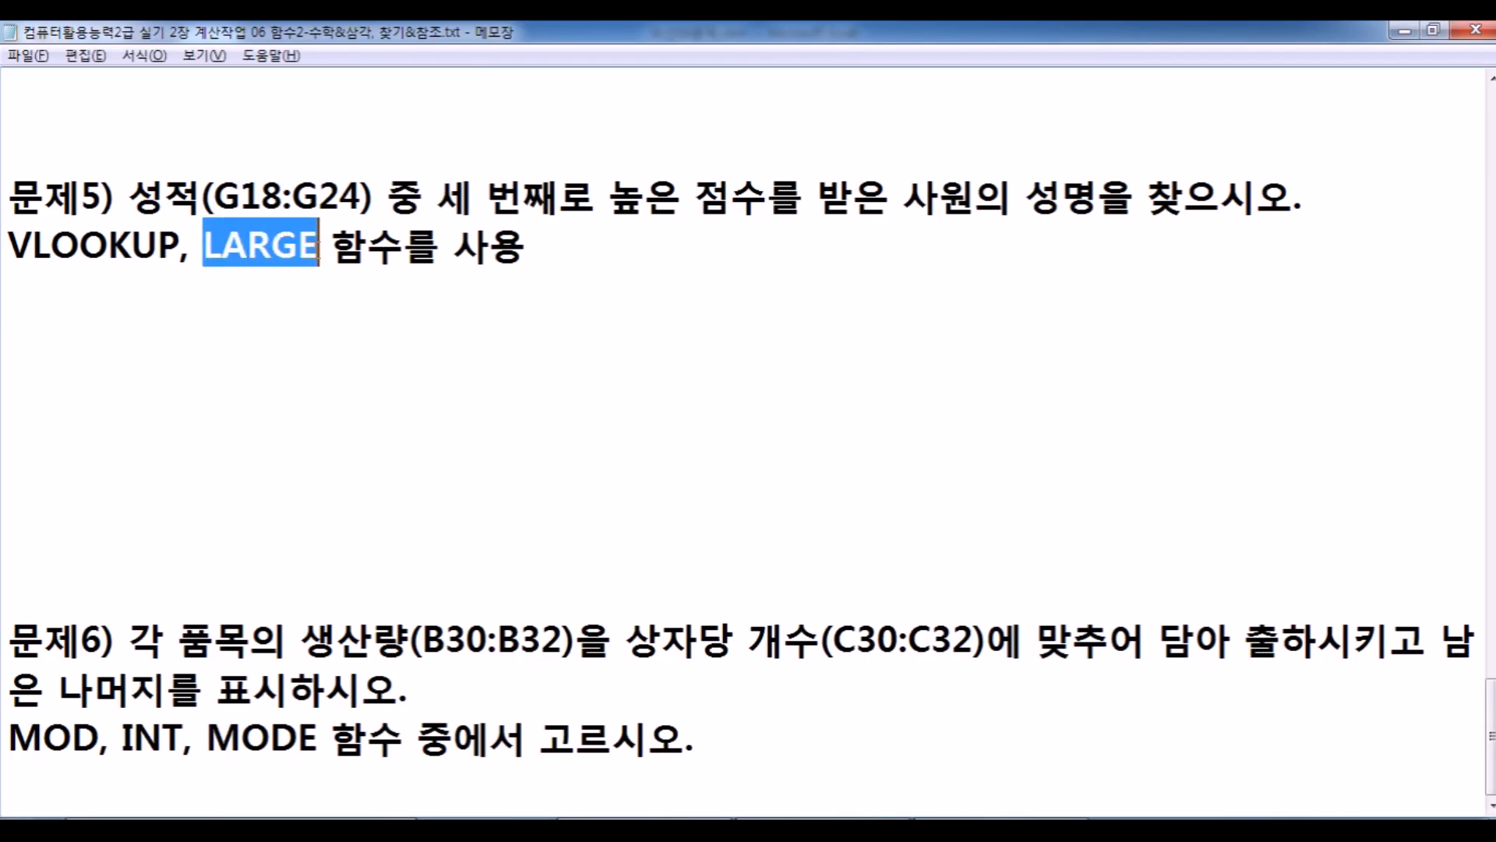
Write the LARGE syntax "=LARGE(범위, k) :" on the line below the 문제5 function list.
{"action": "left_click", "coordinate": [312, 329]}
{"action": "left_click", "coordinate": [367, 303]}
{"action": "type", "text": "=ㅣㅁ"}
{"action": "key", "text": "BackSpace"}
{"action": "key", "text": "BackSpace"}
{"action": "key", "text": "Hangul"}
{"action": "type", "text": "LARGE("}
{"action": "key", "text": "Hangul"}
{"action": "type", "text": "ㅊ"}
{"action": "key", "text": "BackSpace"}
{"action": "type", "text": "범ㅇ위,"}
{"action": "key", "text": "Hangul"}
{"action": "type", "text": "k) :"}
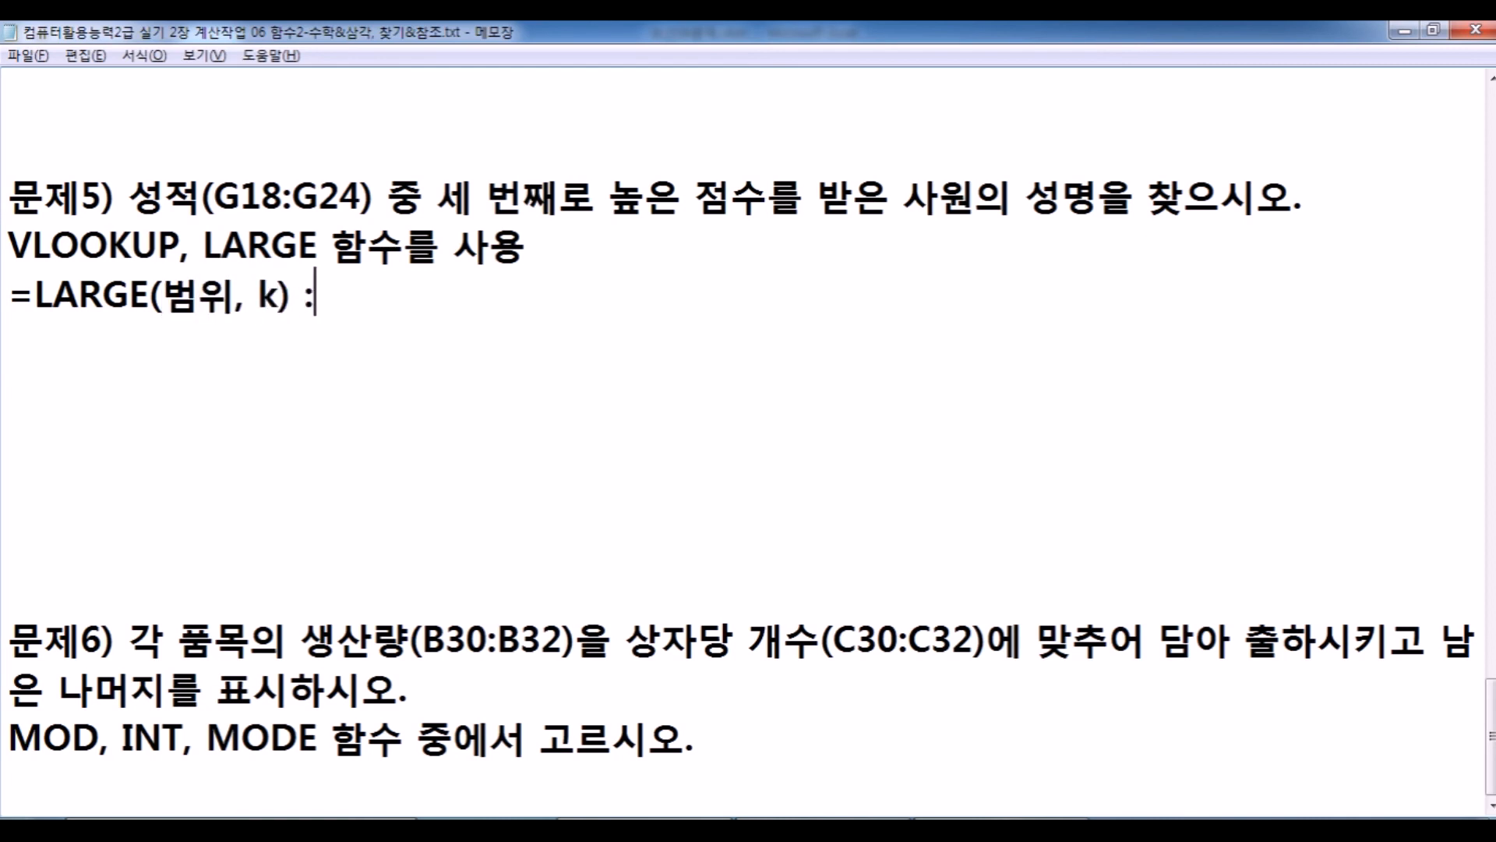
Complete the LARGE note with the description "범위중에서 k번째로 큰 값" and start a new line.
{"action": "key", "text": "Hangul"}
{"action": "type", "text": "버ㅁ위중에서"}
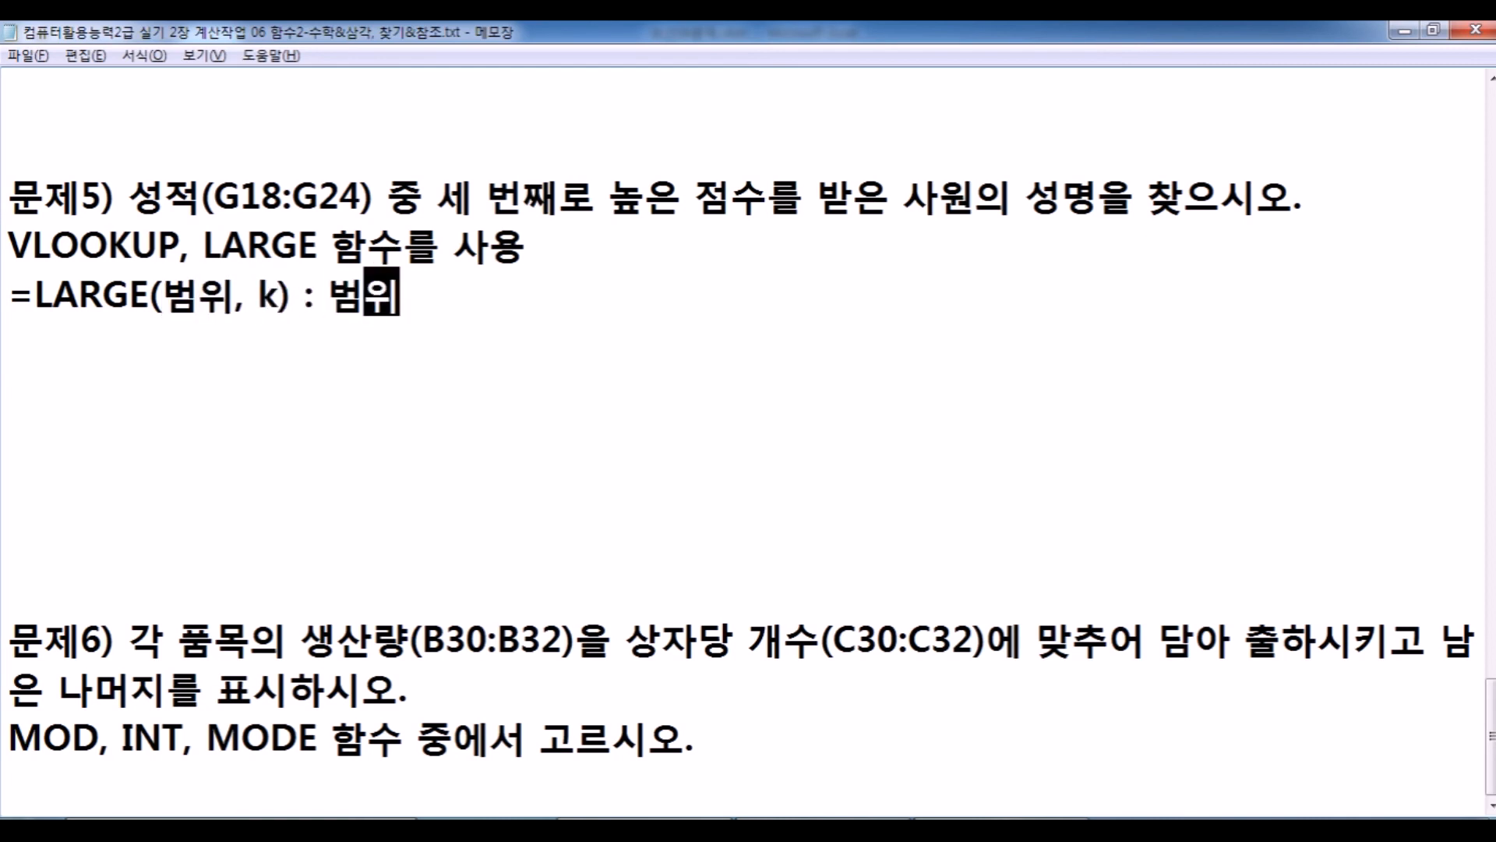
{"action": "key", "text": "Hangul"}
{"action": "type", "text": "k"}
{"action": "key", "text": "Hangul"}
{"action": "type", "text": "번째 값"}
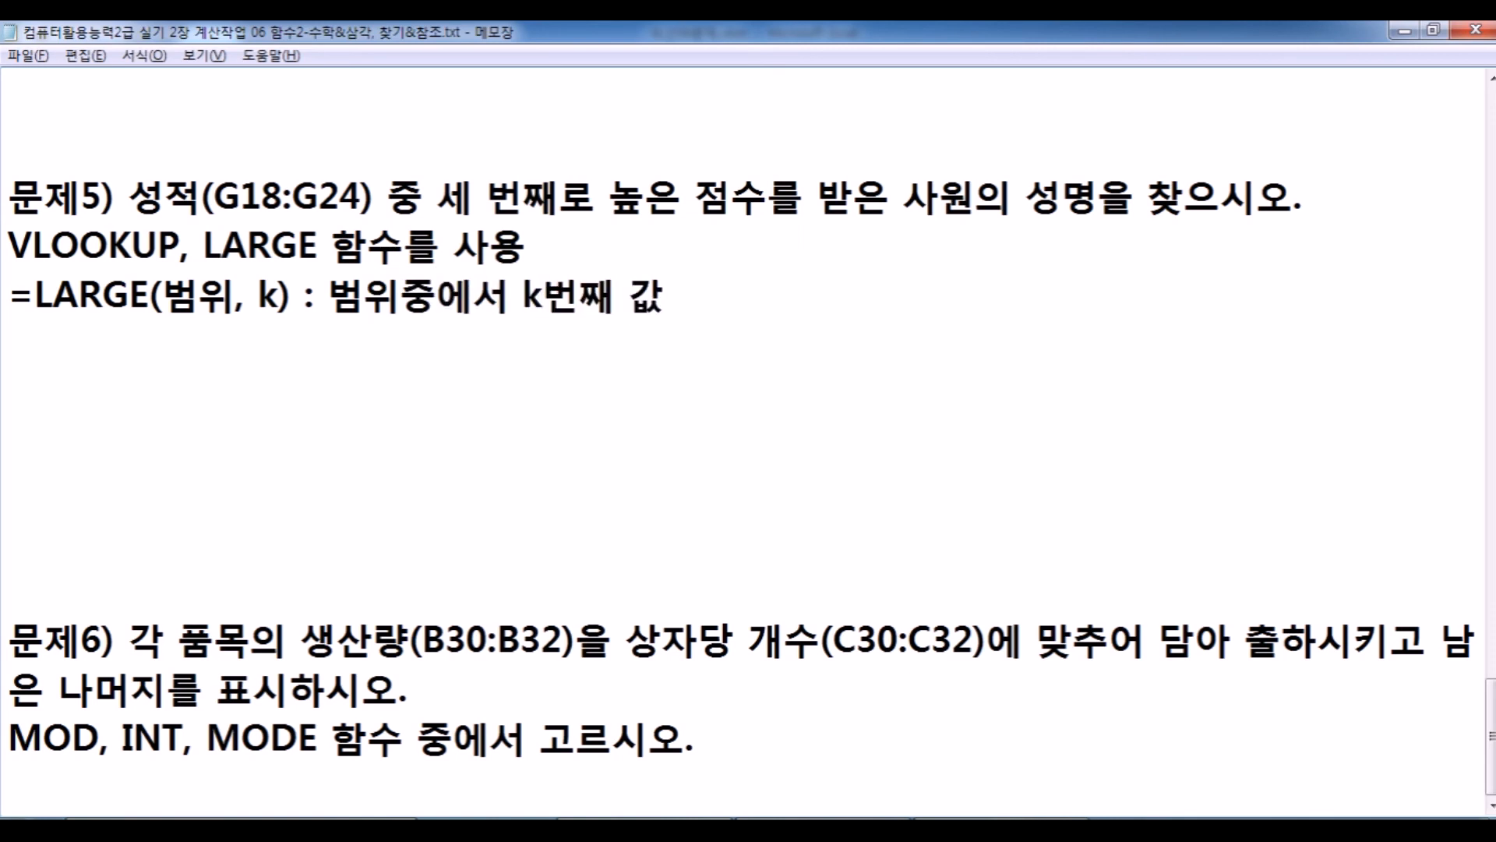
{"action": "key", "text": "Left"}
{"action": "key", "text": "Left"}
{"action": "type", "text": "로 ㅋㅡㄴ"}
{"action": "key", "text": "End"}
{"action": "key", "text": "Return"}
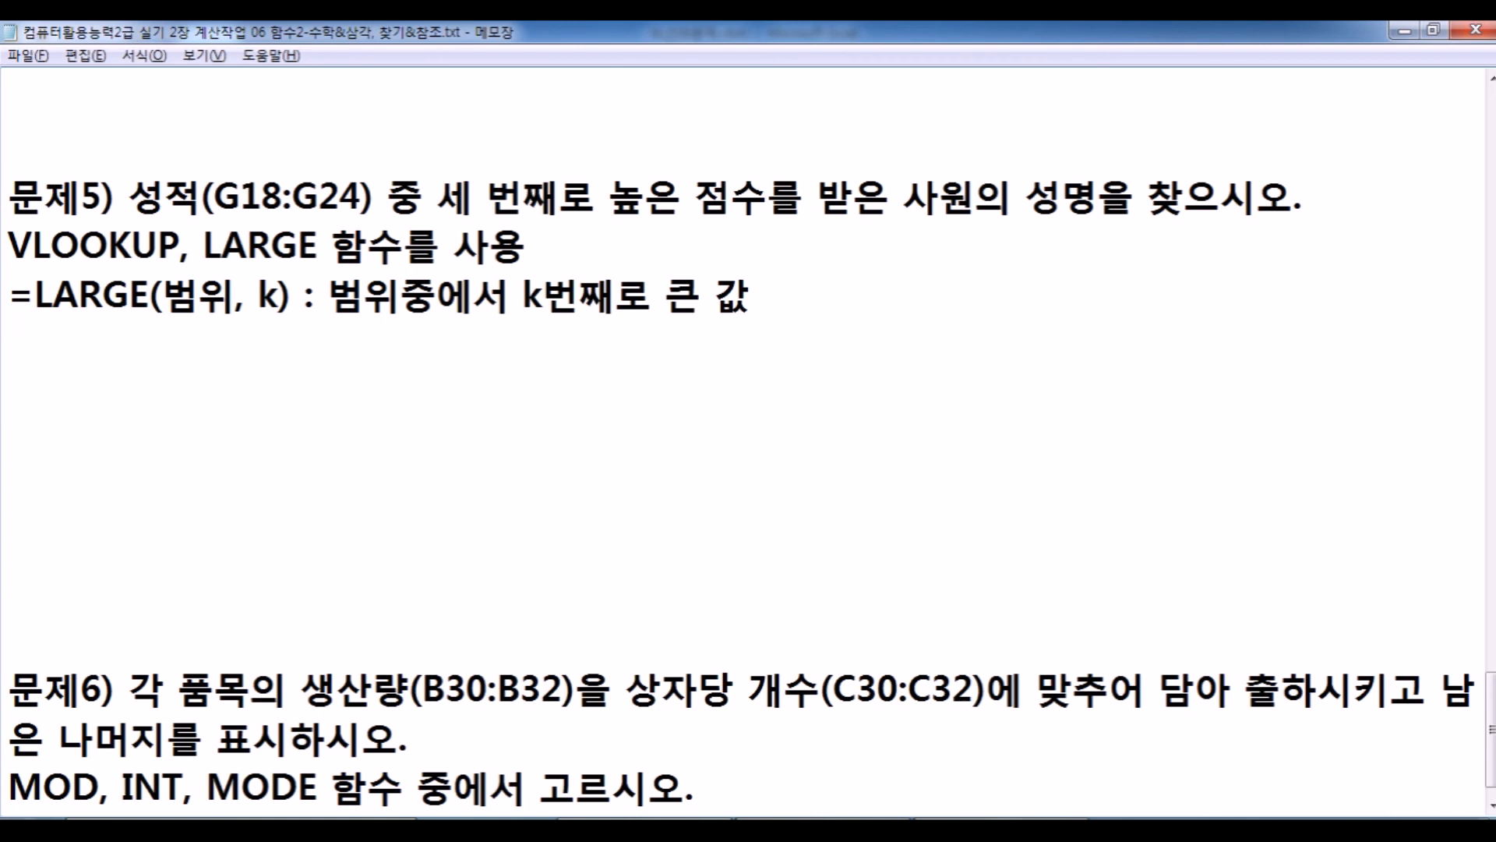
Return to Excel, replace the lookup value 90 in I18's formula with LARGE(G18:G26,3), and commit it.
{"action": "key", "text": "alt+Tab"}
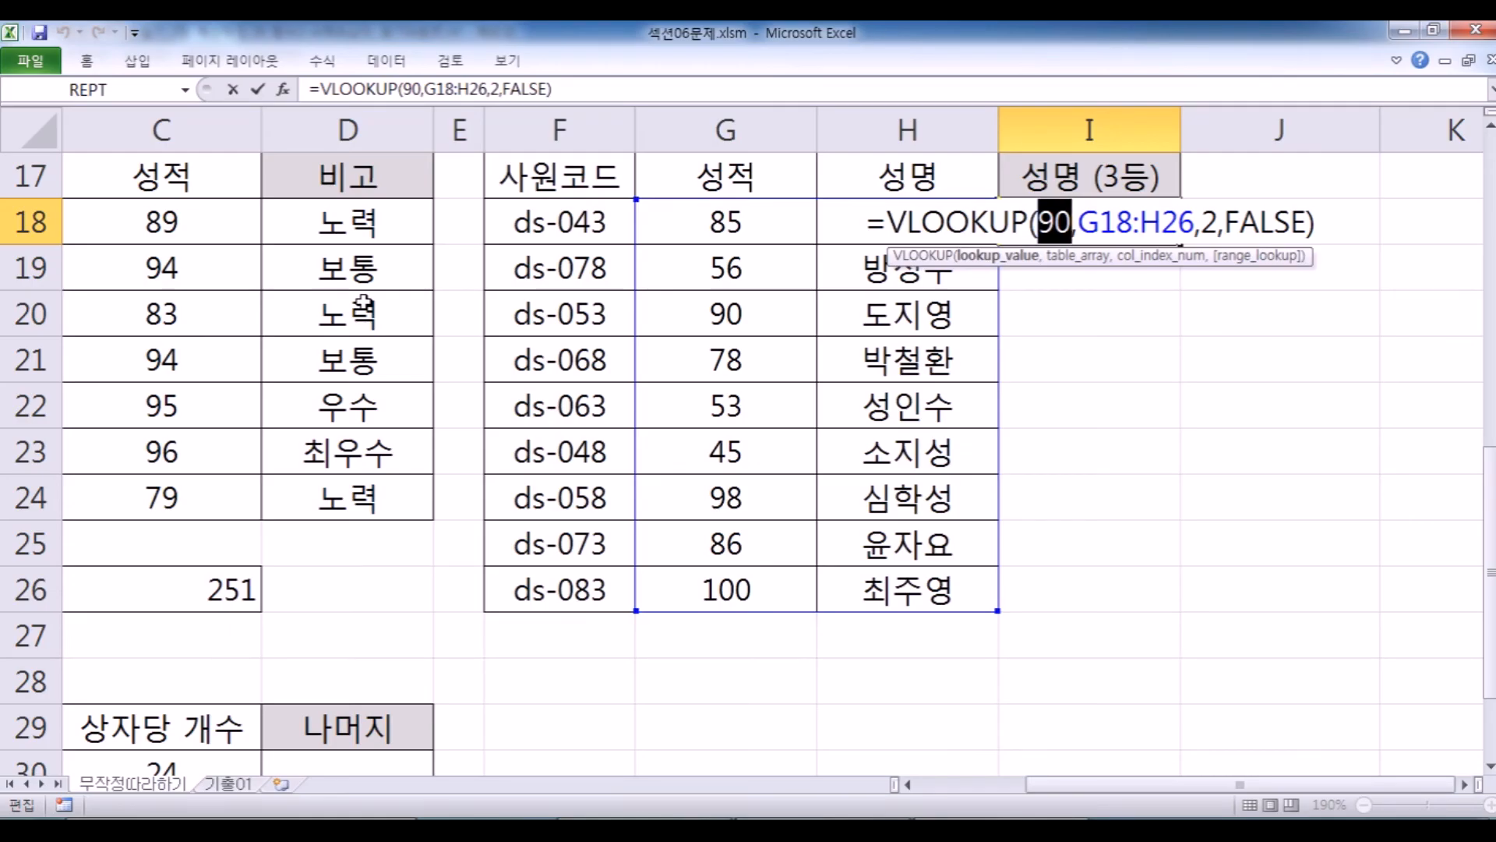
{"action": "type", "text": "L"}
{"action": "key", "text": "Tab"}
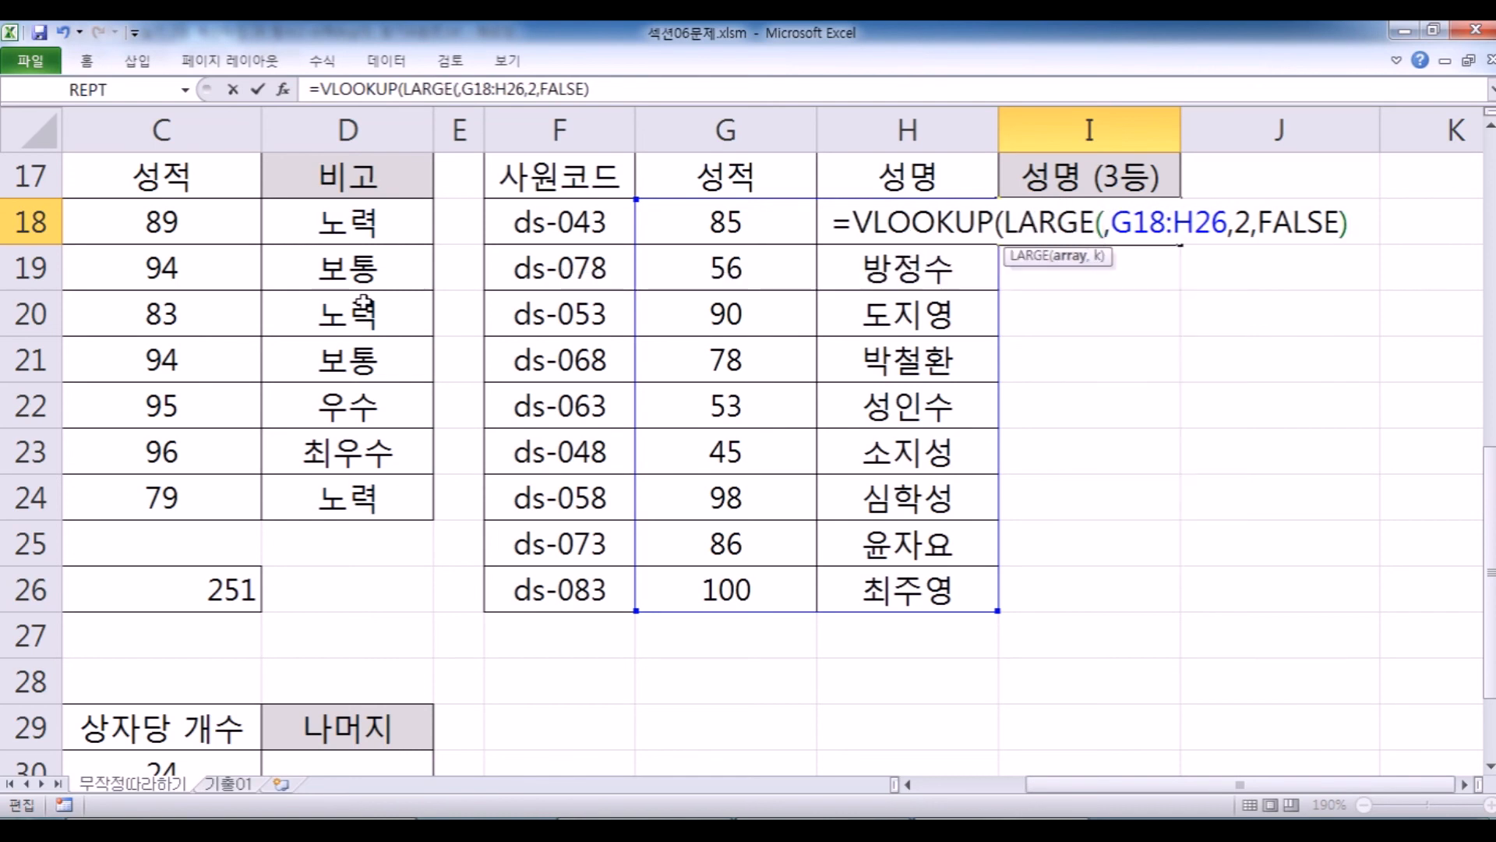
{"action": "left_click_drag", "start_coordinate": [676, 226], "coordinate": [670, 589]}
{"action": "type", "text": "3)"}
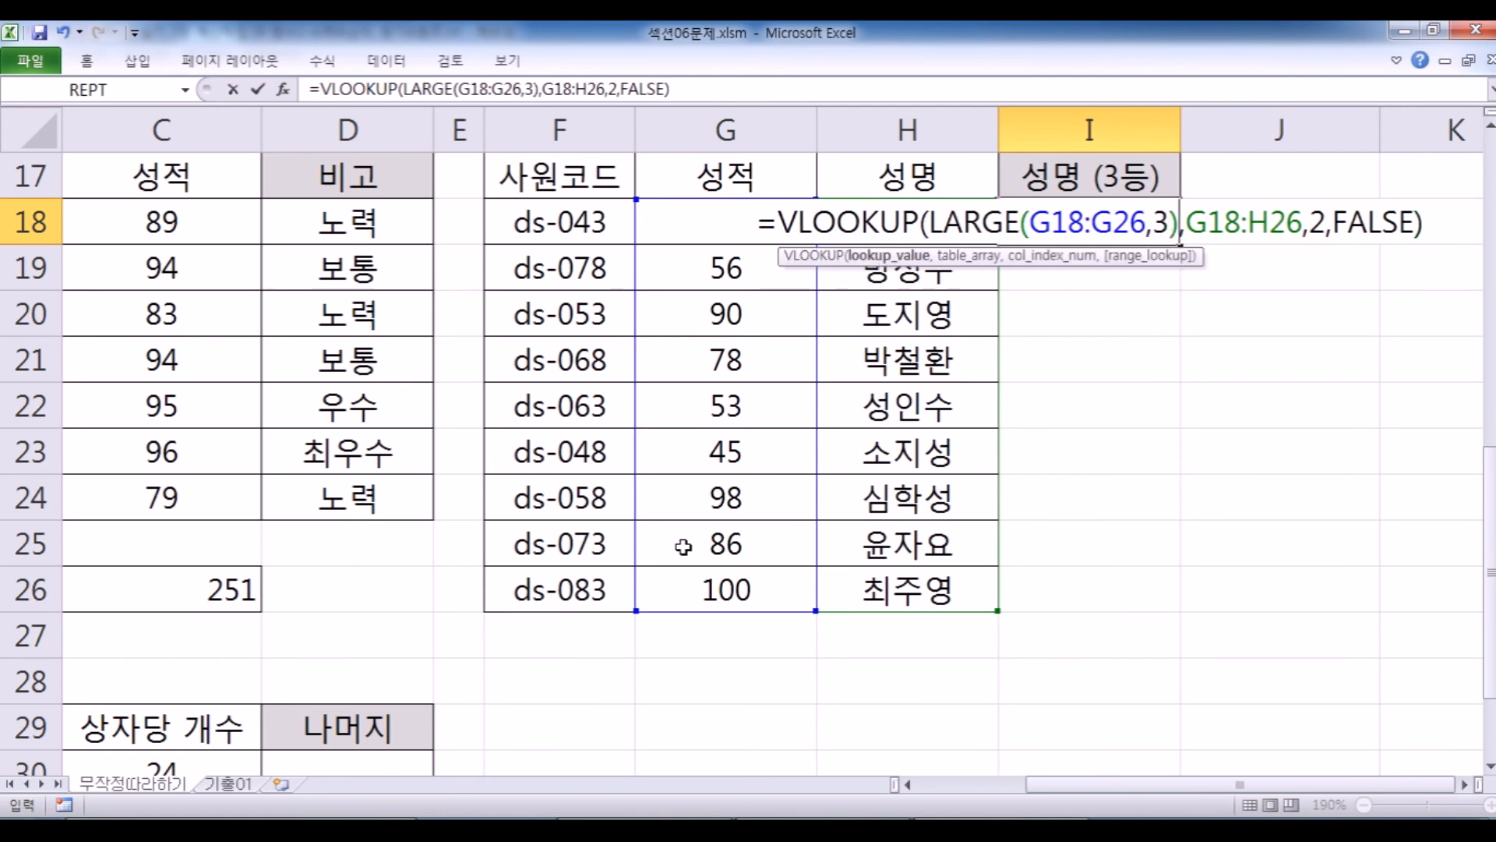
{"action": "key", "text": "Return"}
{"action": "key", "text": "Up"}
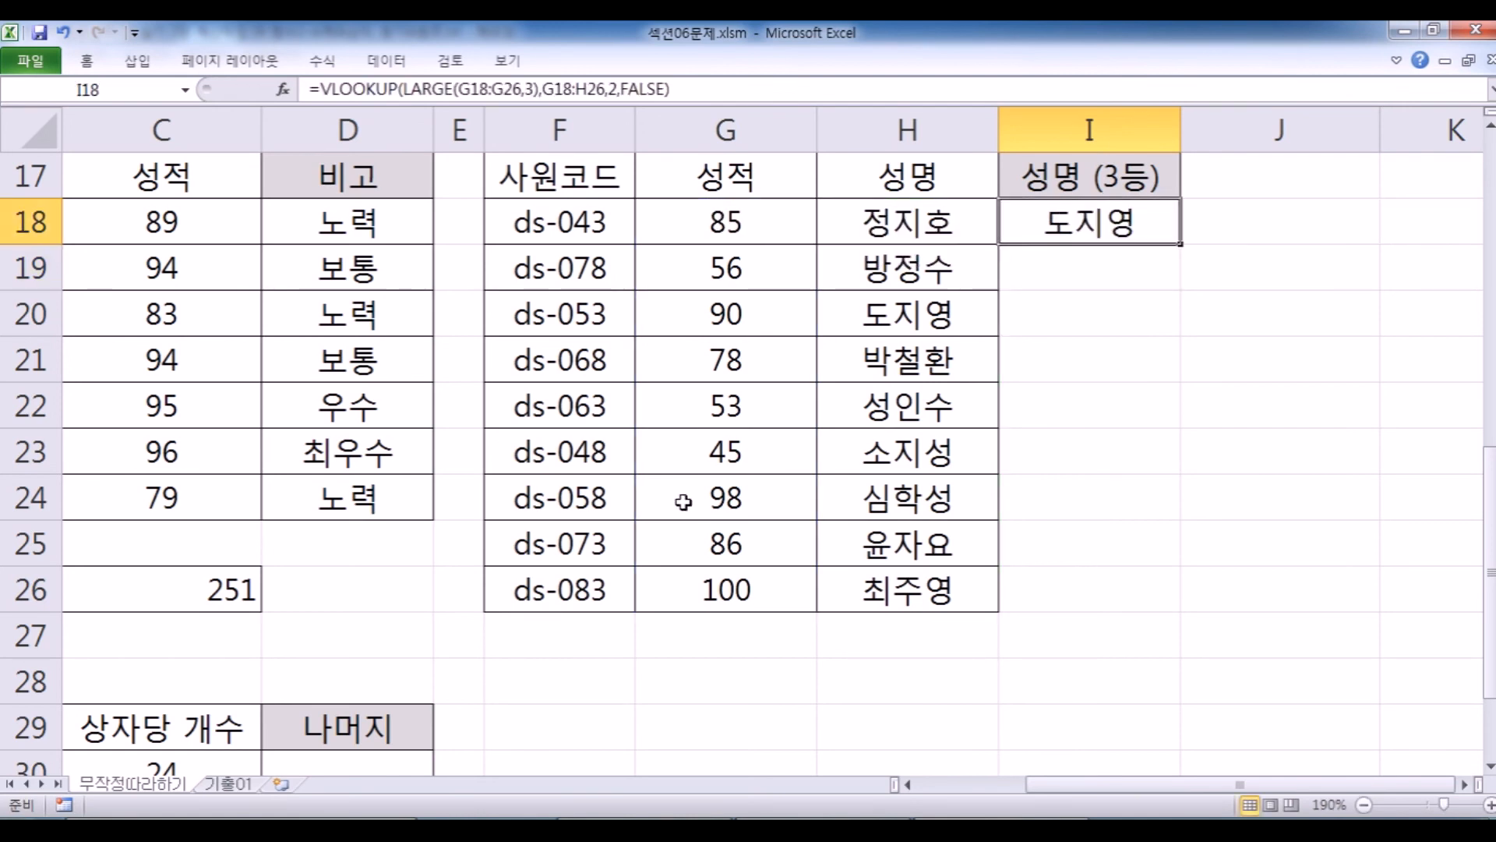
Copy the complete VLOOKUP formula from I18 and paste it into Notepad below the LARGE syntax line.
{"action": "key", "text": "F2"}
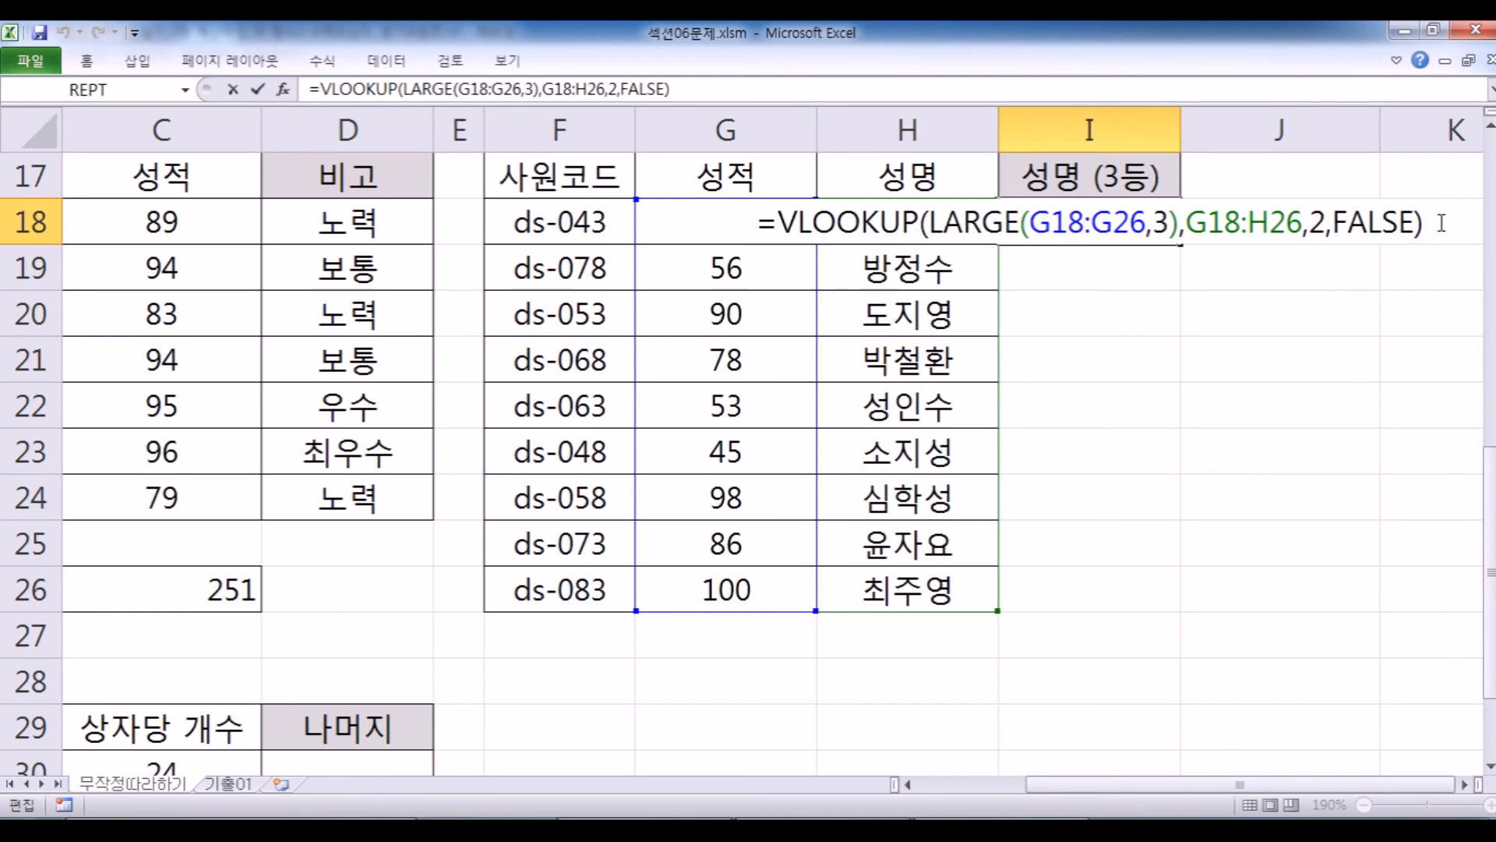
{"action": "key", "text": "shift+Home"}
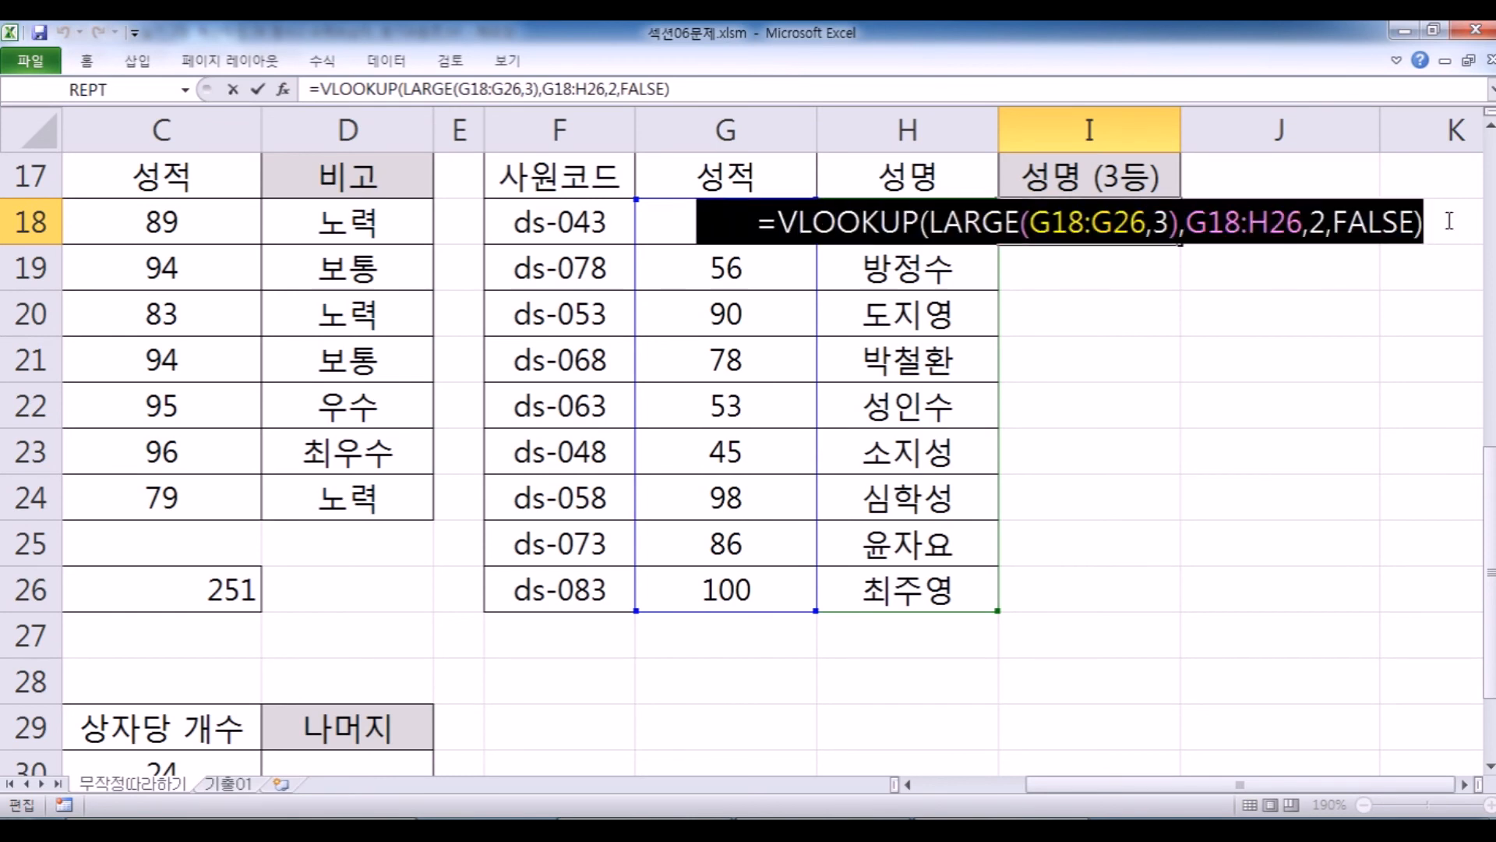
{"action": "key", "text": "ctrl+c"}
{"action": "key", "text": "alt+Tab"}
{"action": "key", "text": "ctrl+v"}
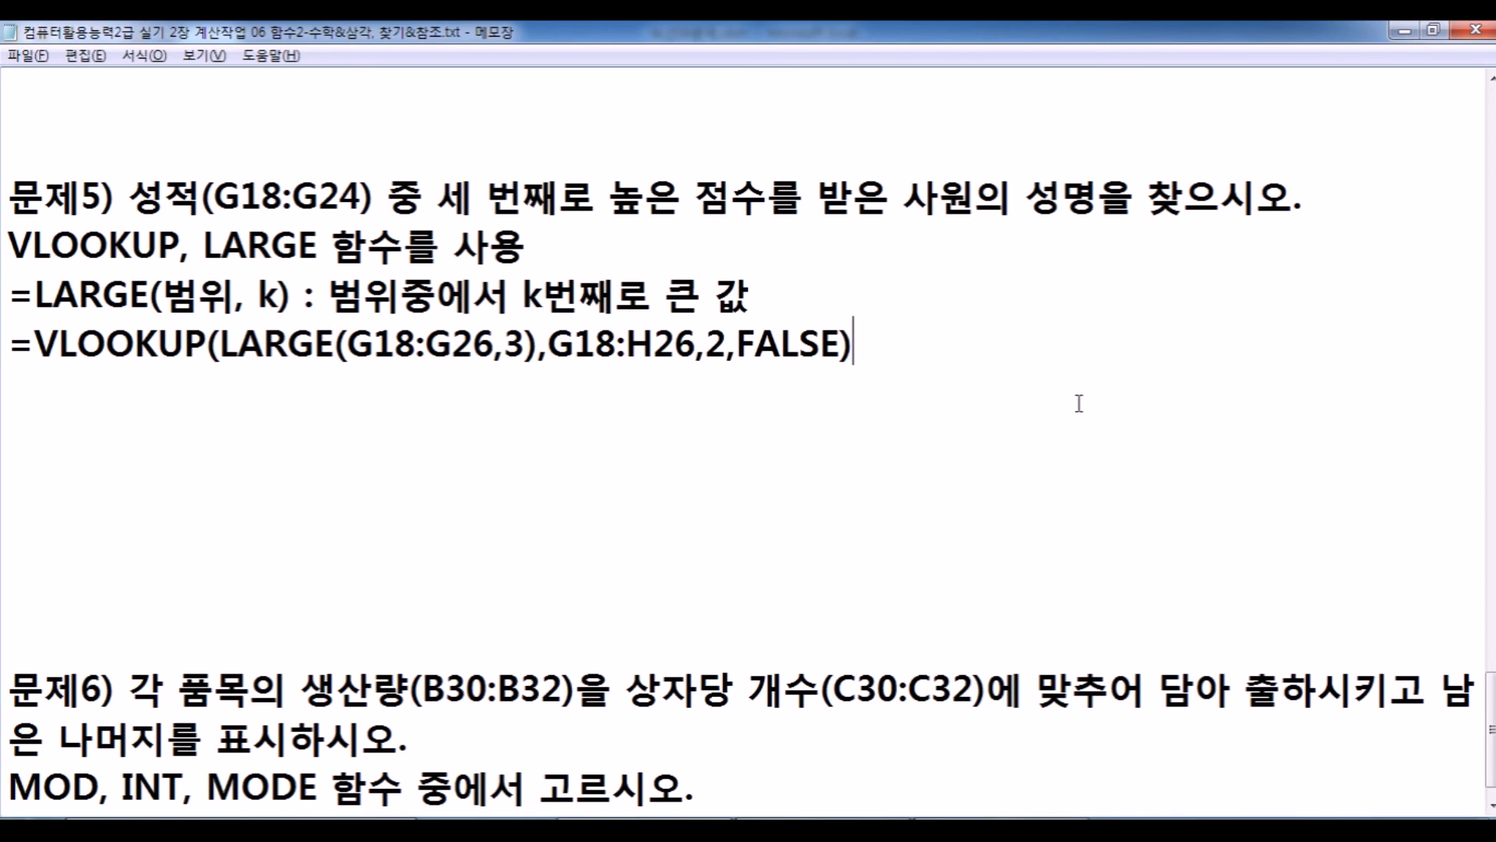
Add the note "* 3등의 이름?" below the pasted VLOOKUP formula, leaving one blank line between them.
{"action": "key", "text": "Down"}
{"action": "key", "text": "Return"}
{"action": "type", "text": "* 3등의"}
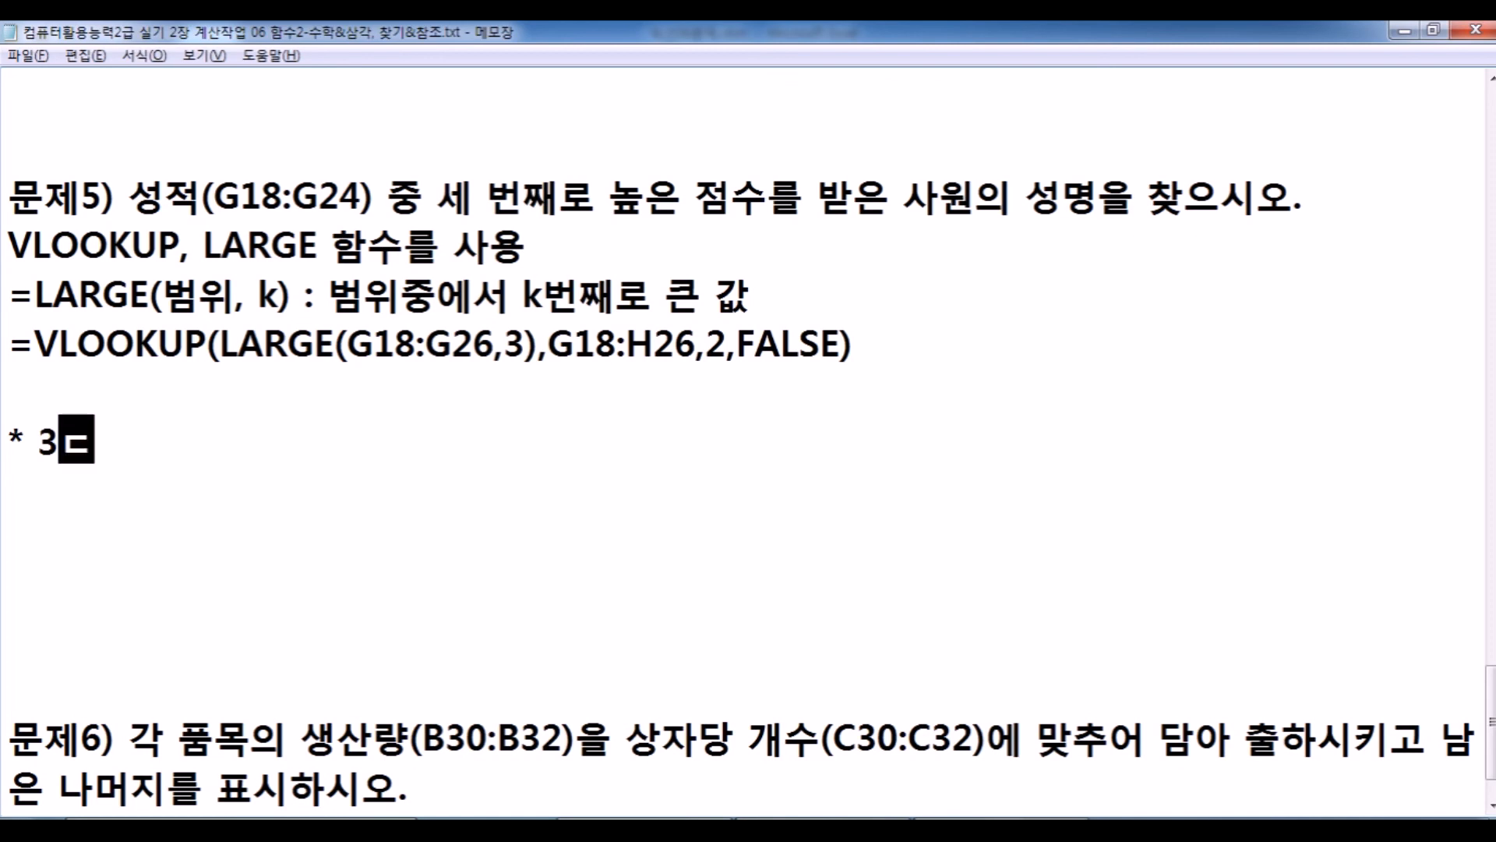
{"action": "type", "text": " 이름?"}
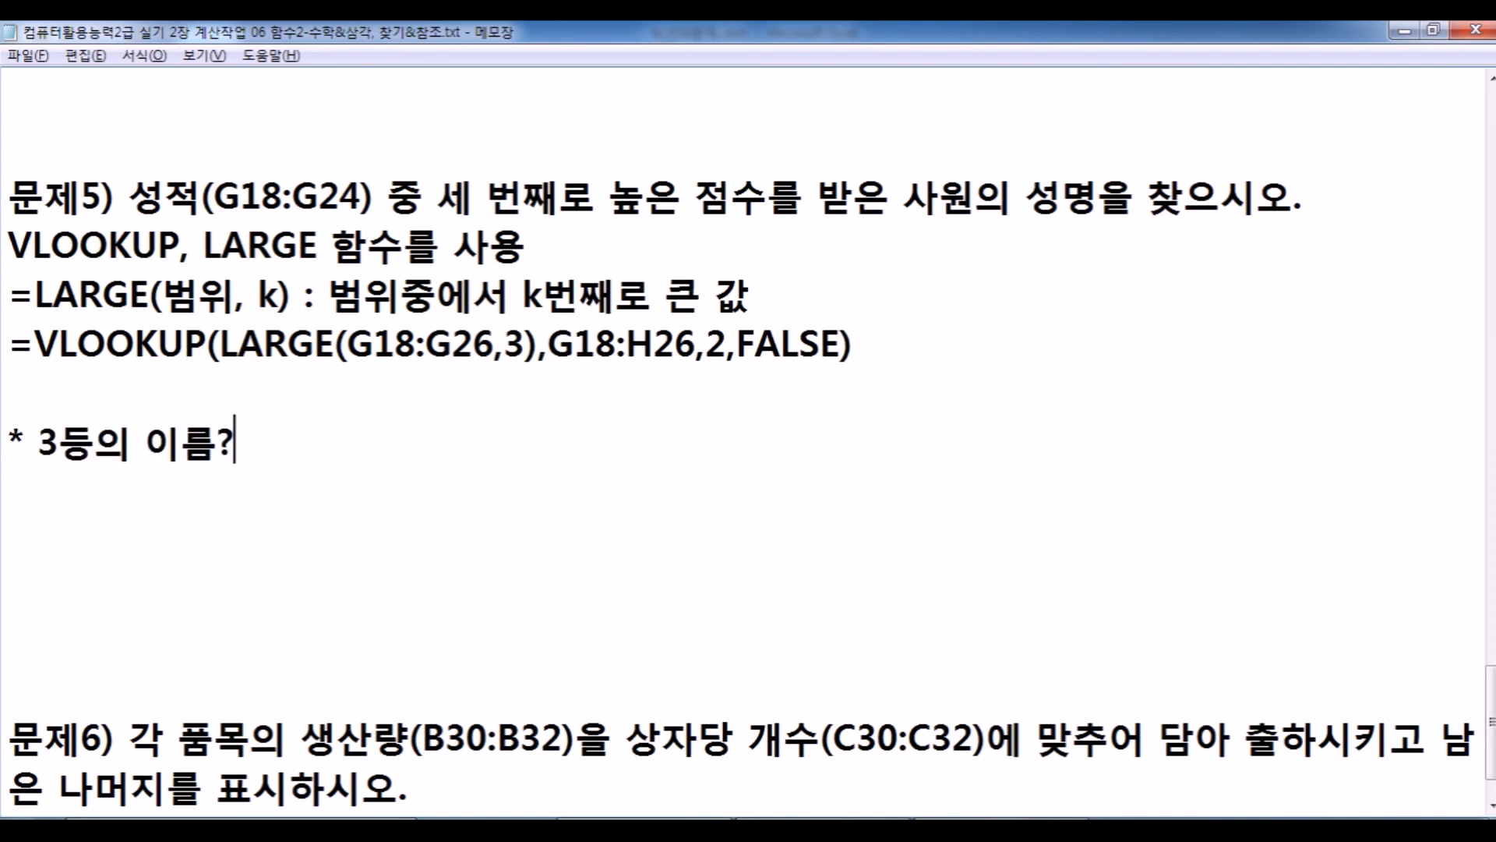
{"action": "key", "text": "Return"}
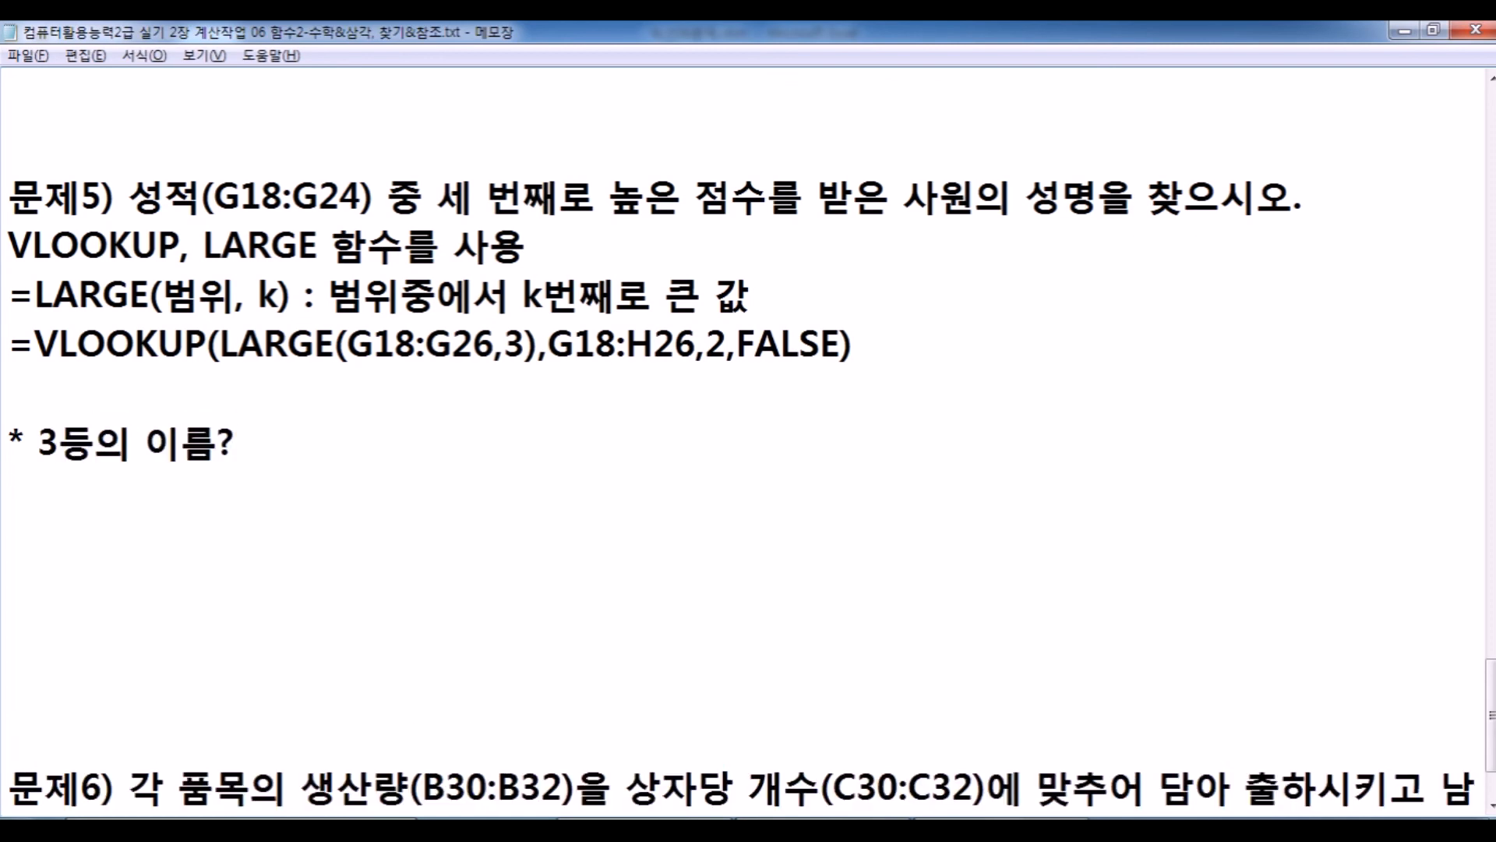
Add the line "INDEX, RANK 함수" below the "* 3등의 이름?" note.
{"action": "left_click", "coordinate": [1492, 805]}
{"action": "left_click", "coordinate": [1492, 805]}
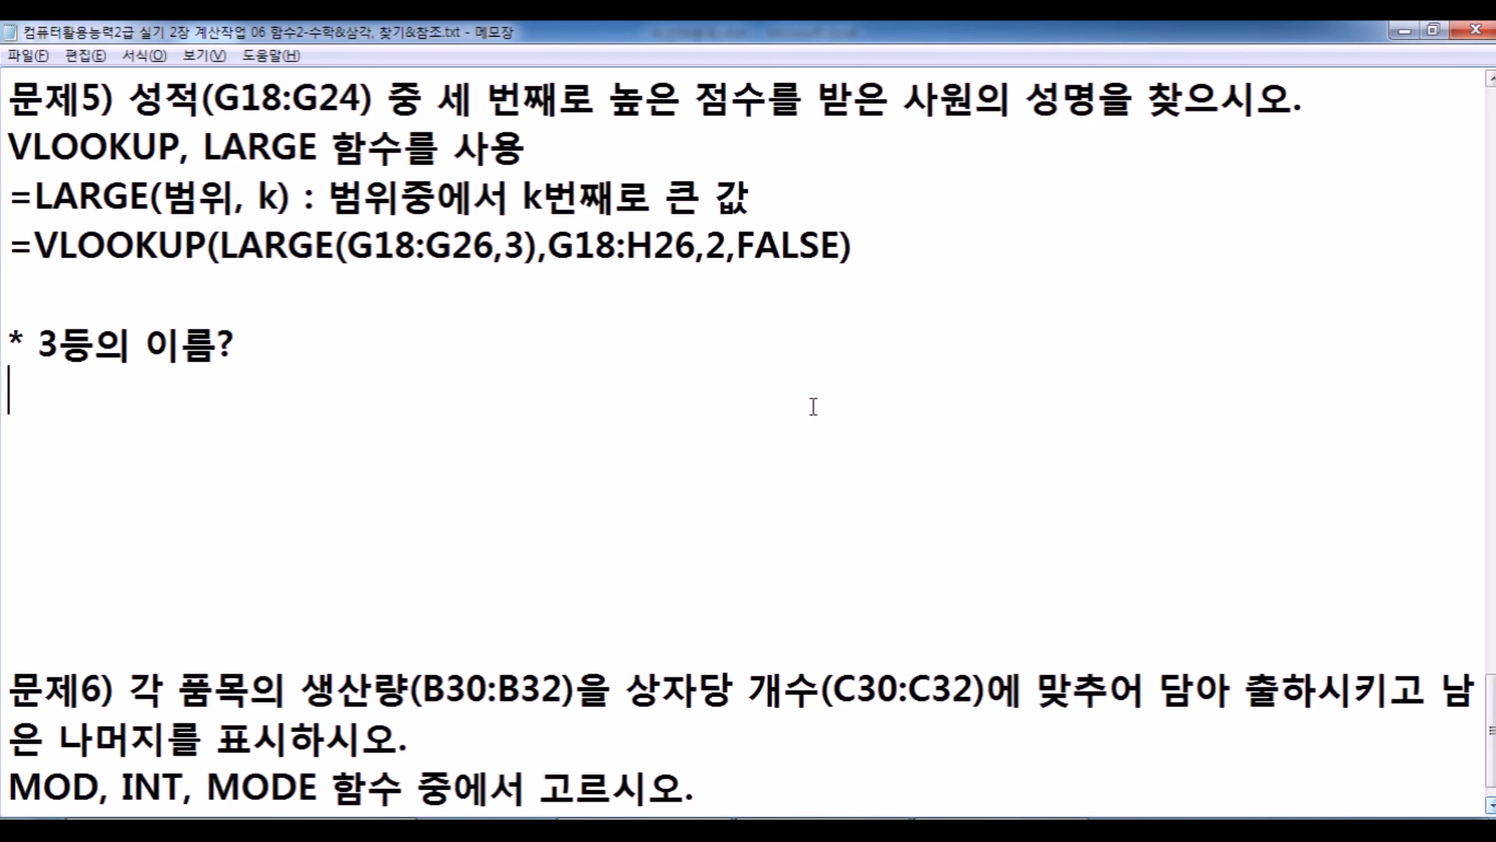
{"action": "left_click", "coordinate": [769, 99]}
{"action": "left_click", "coordinate": [1099, 99]}
{"action": "left_click", "coordinate": [317, 331]}
{"action": "key", "text": "Return"}
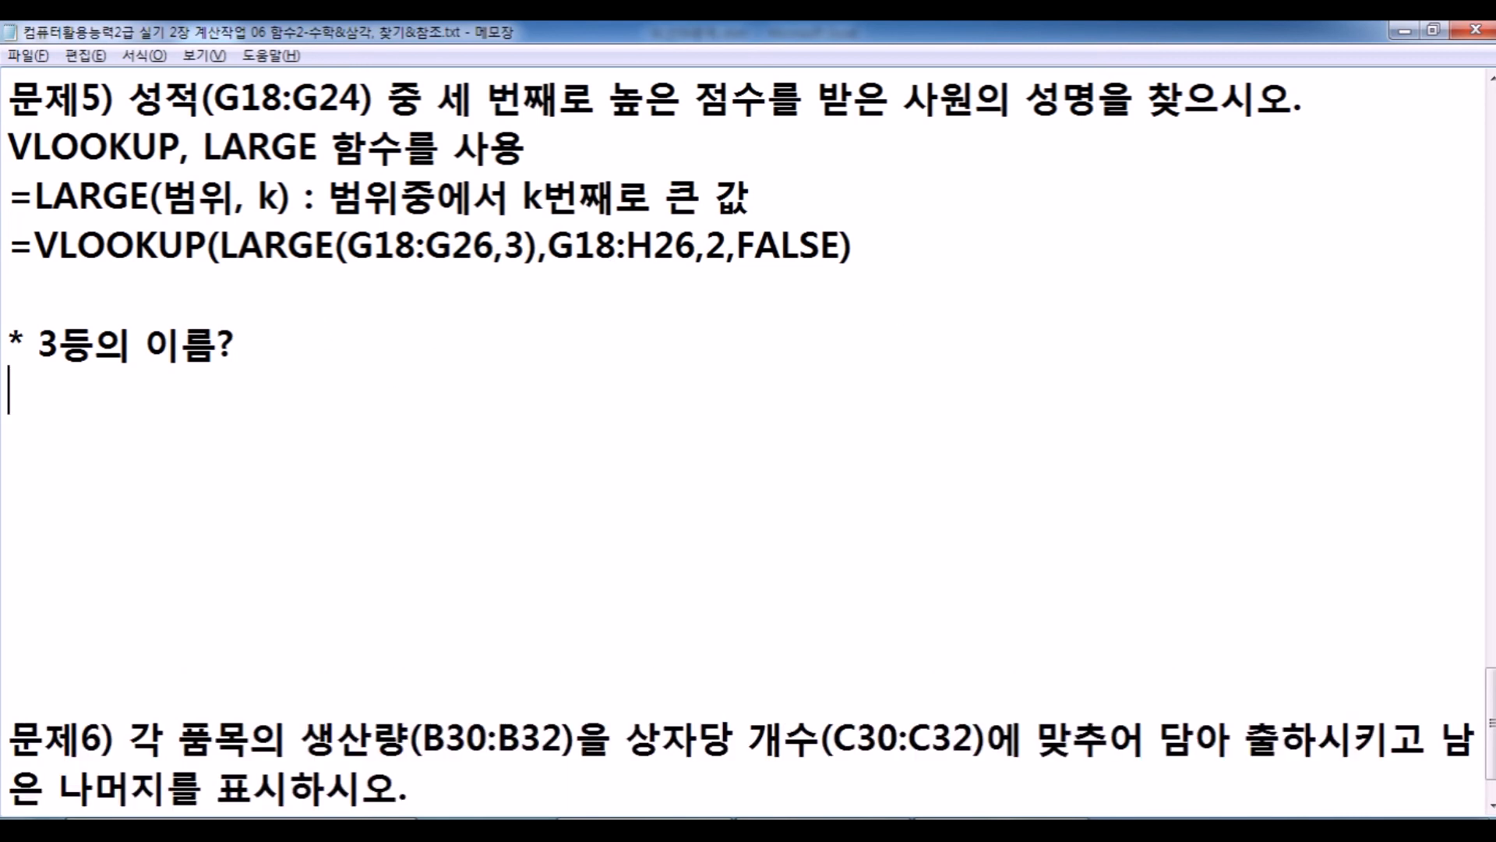
{"action": "type", "text": "INDEX, "}
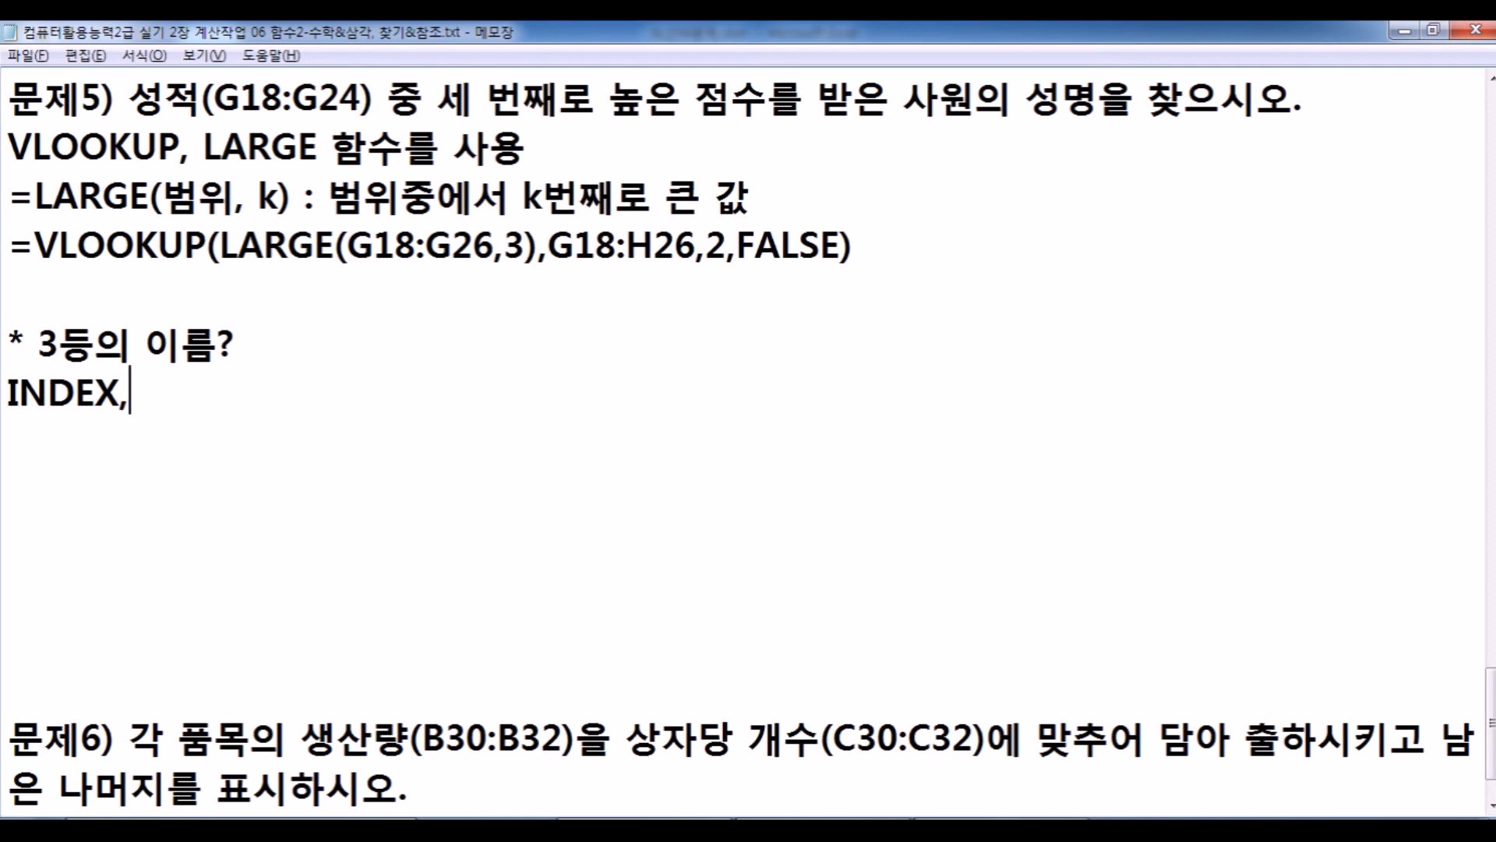
{"action": "type", "text": "RANK "}
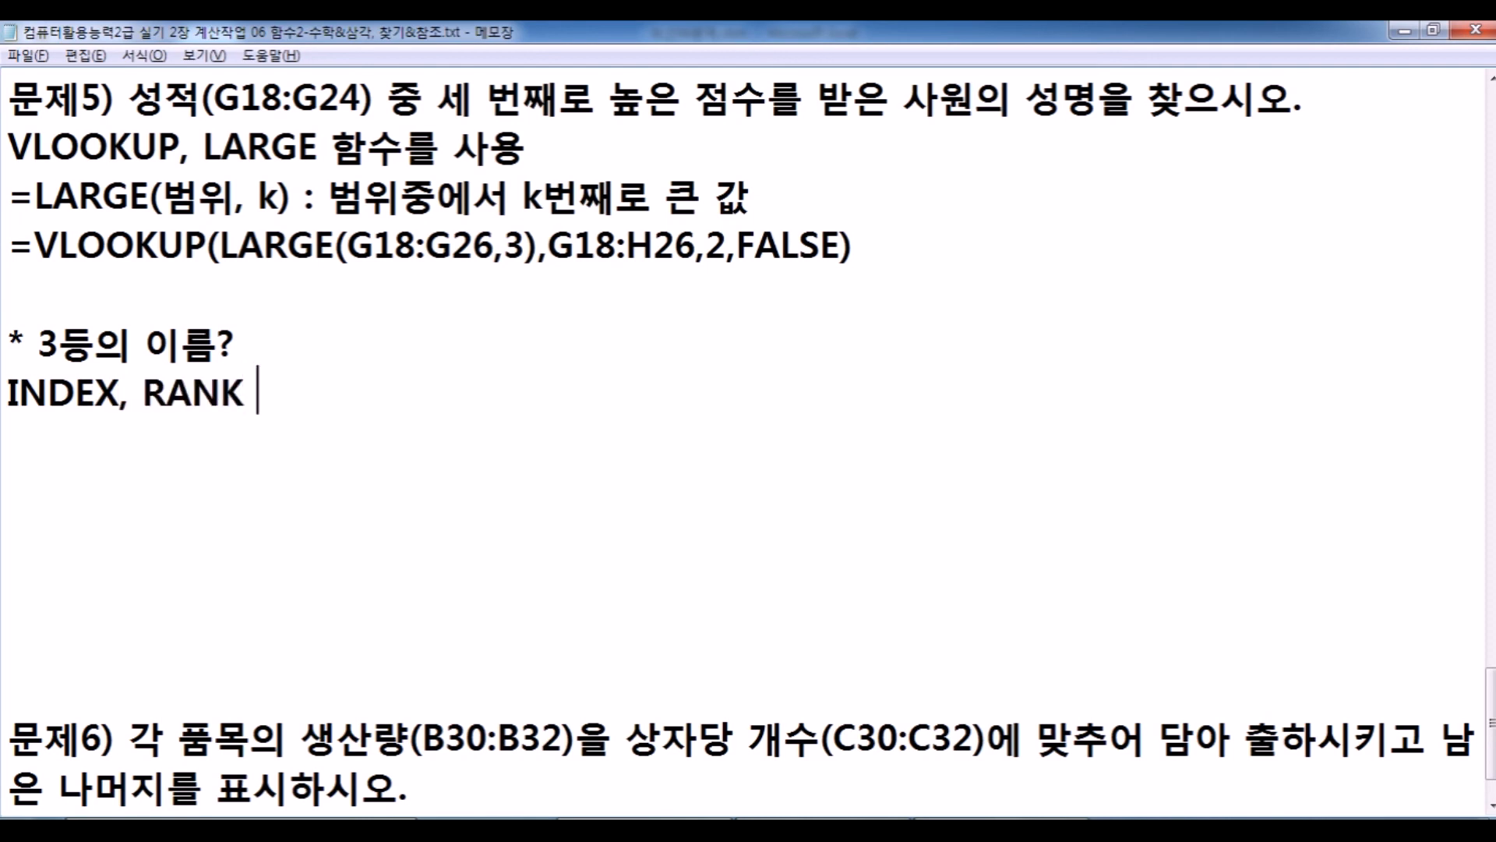
{"action": "type", "text": "함수"}
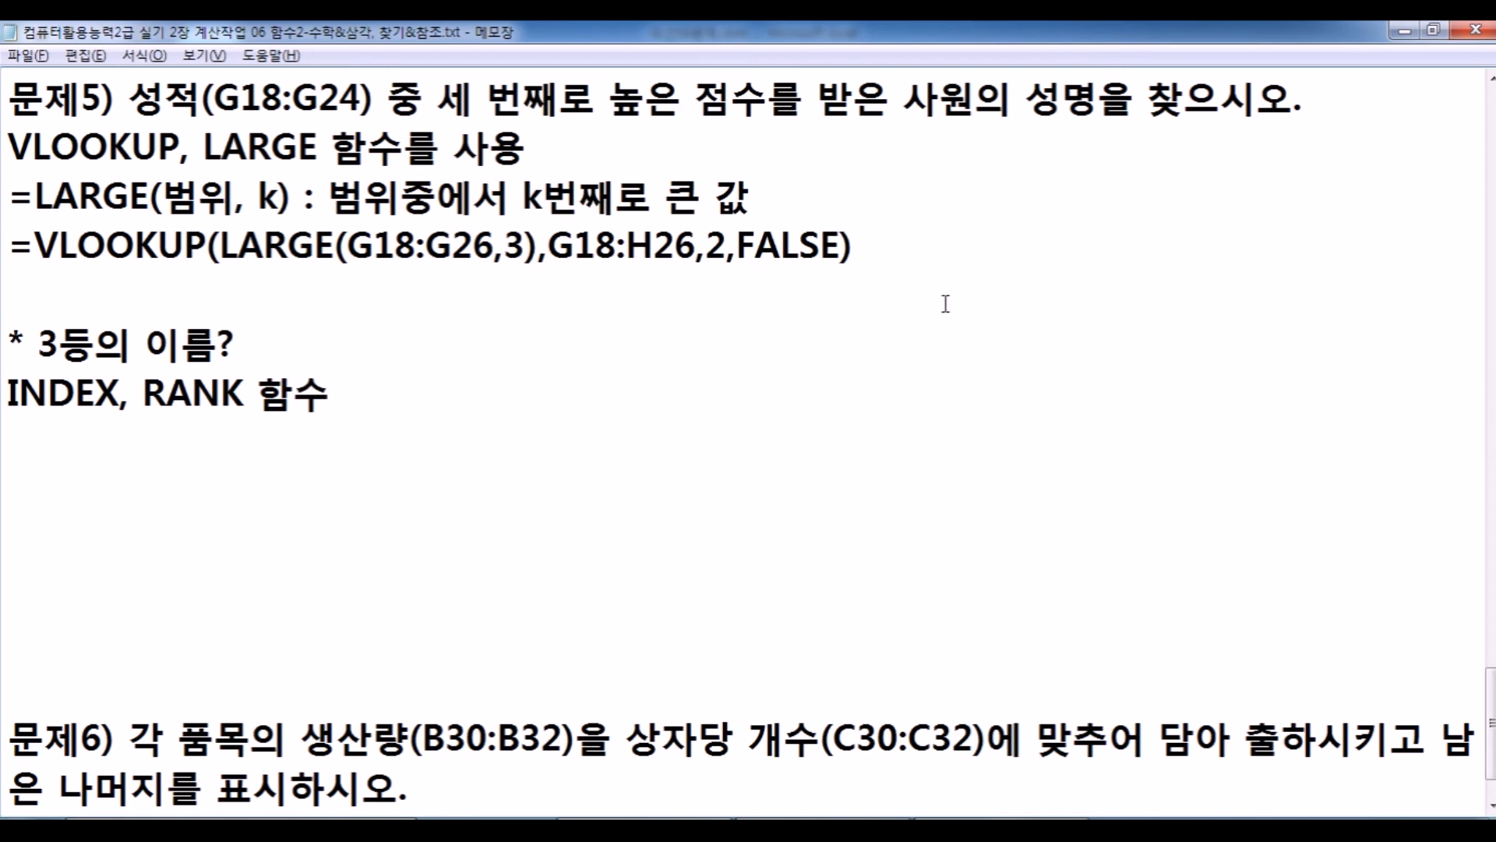
Switch to Excel and begin an INDEX formula in J20 with H18:H26 as its range.
{"action": "key", "text": "alt+Tab"}
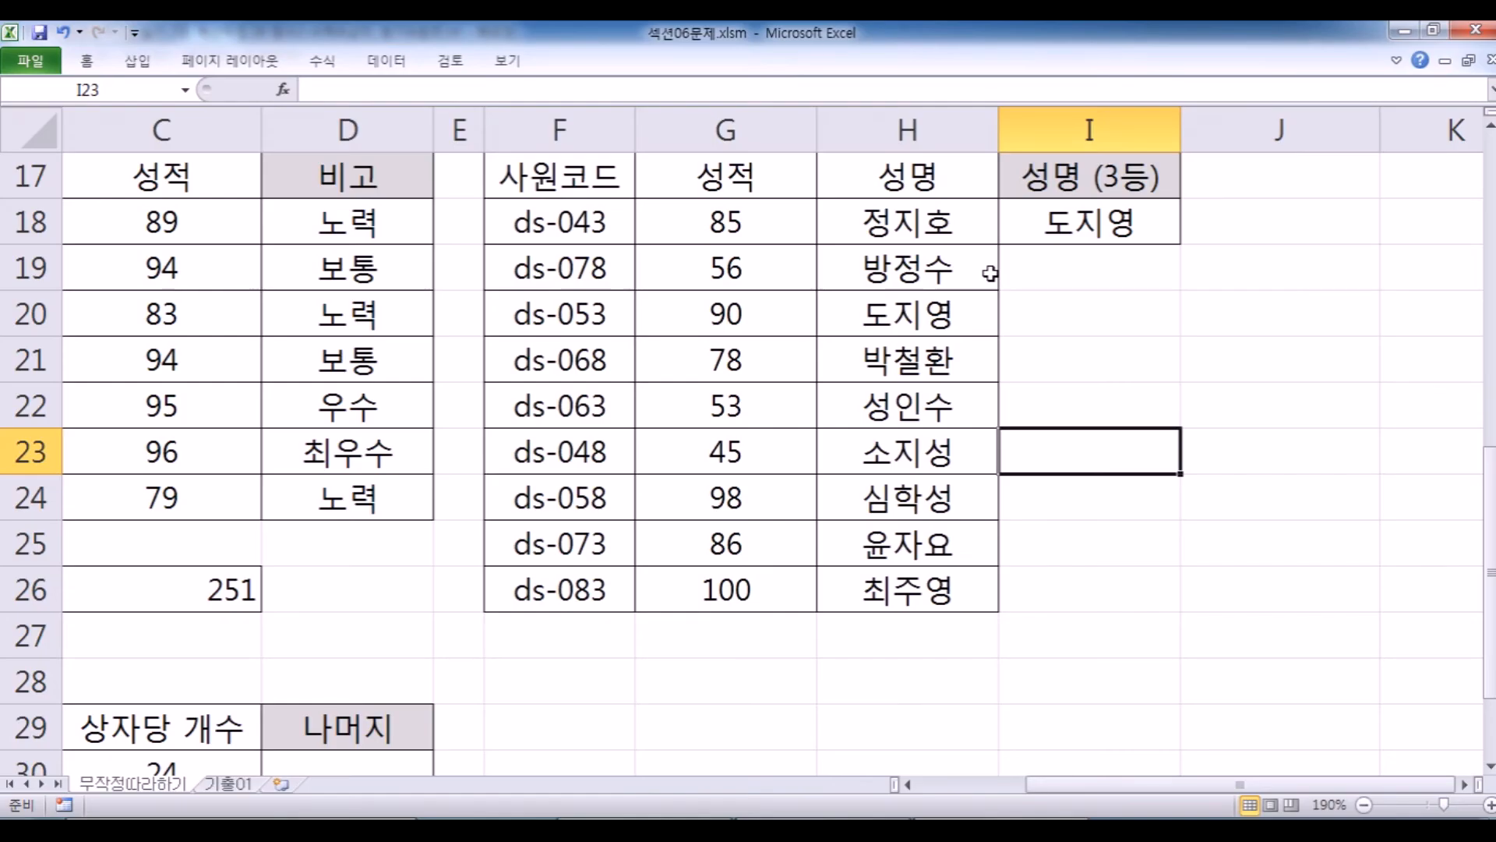
{"action": "left_click", "coordinate": [1114, 313]}
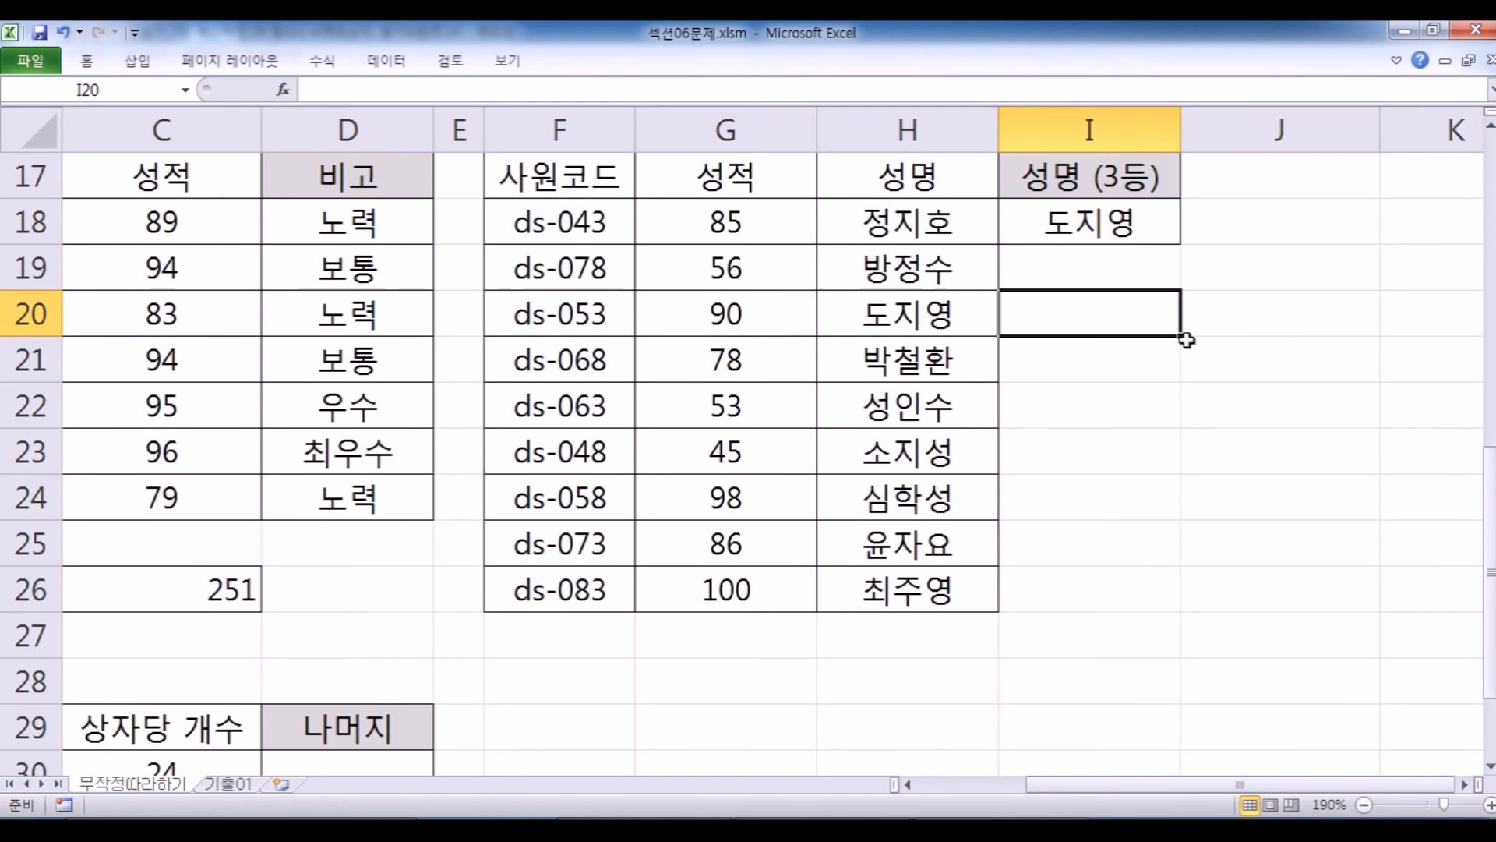
{"action": "left_click", "coordinate": [1210, 258]}
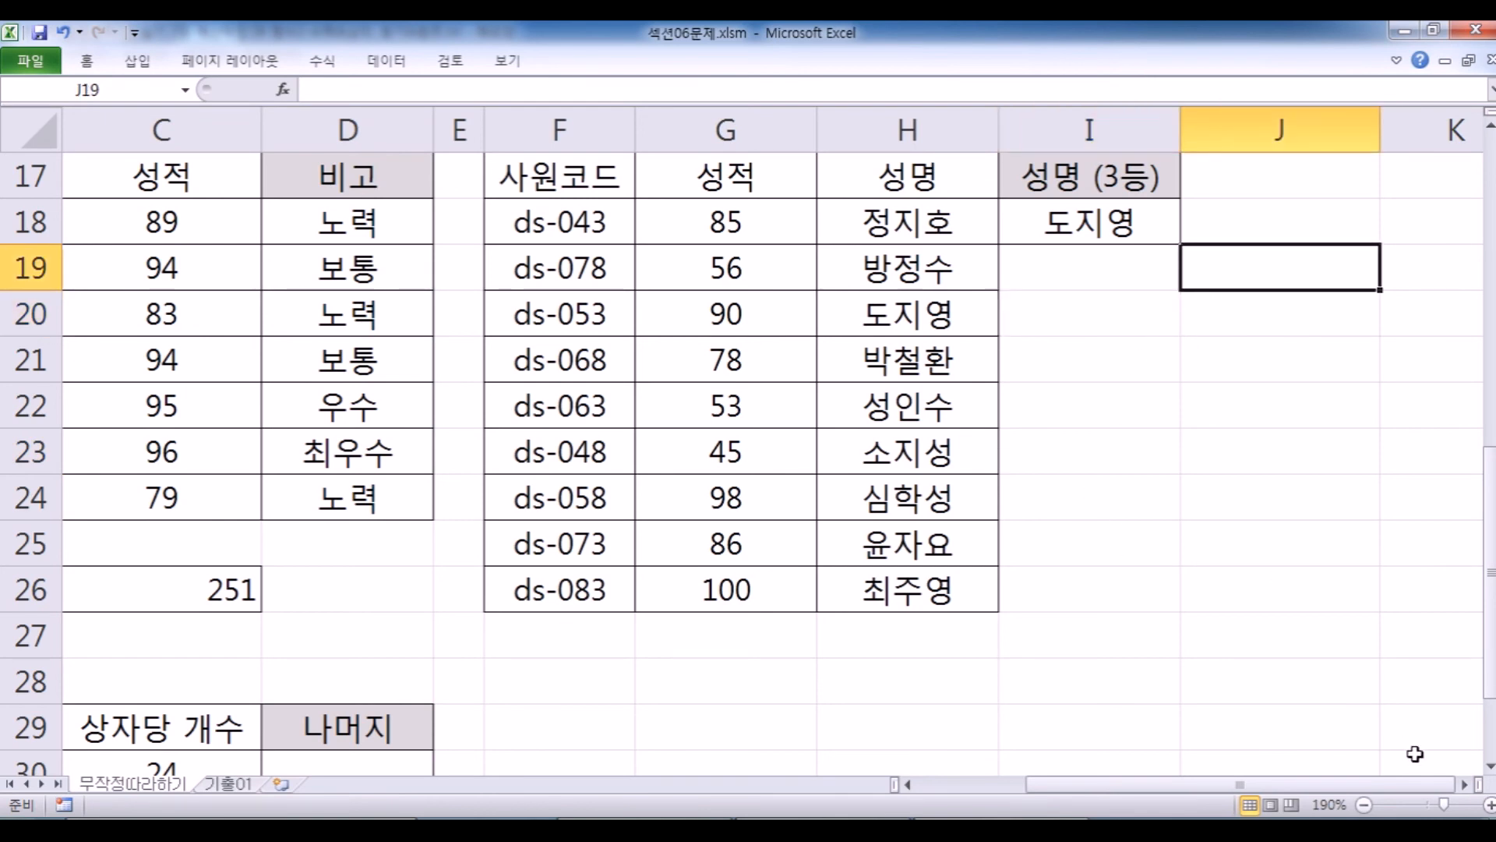
{"action": "left_click", "coordinate": [1466, 784]}
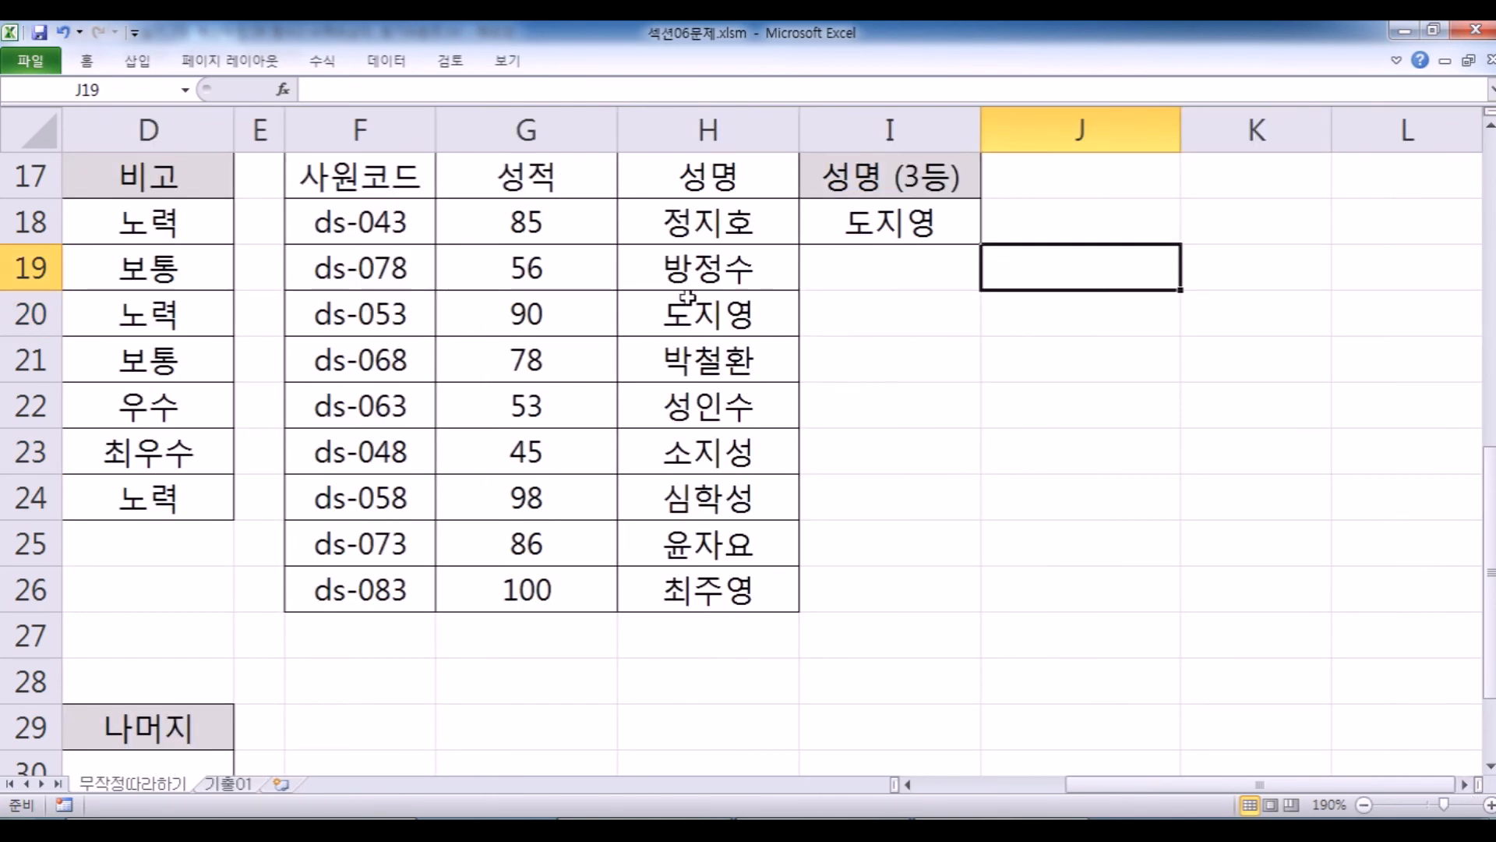
{"action": "left_click", "coordinate": [713, 318]}
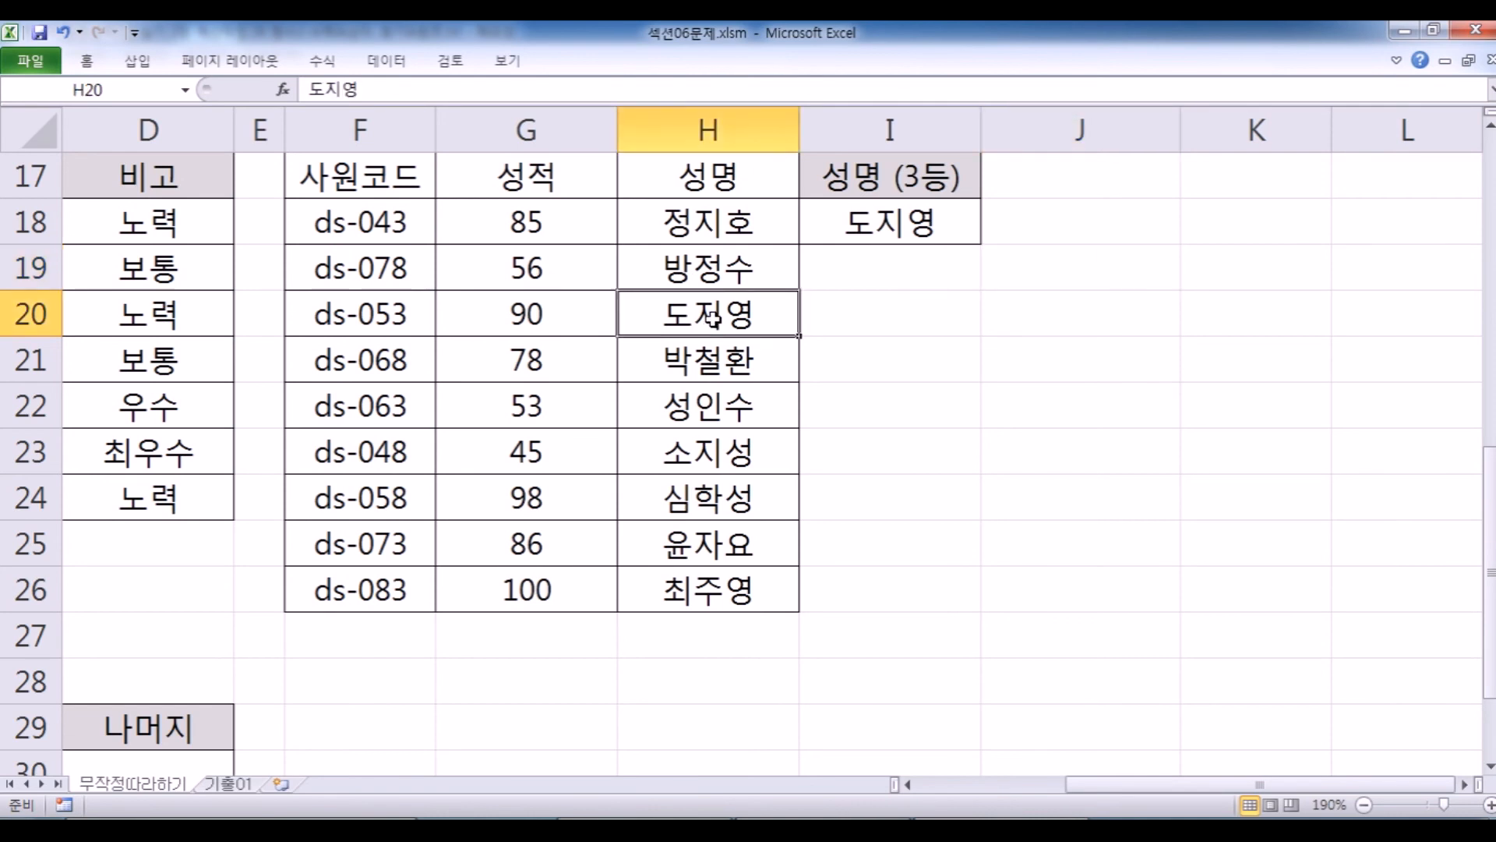
{"action": "left_click", "coordinate": [1017, 299]}
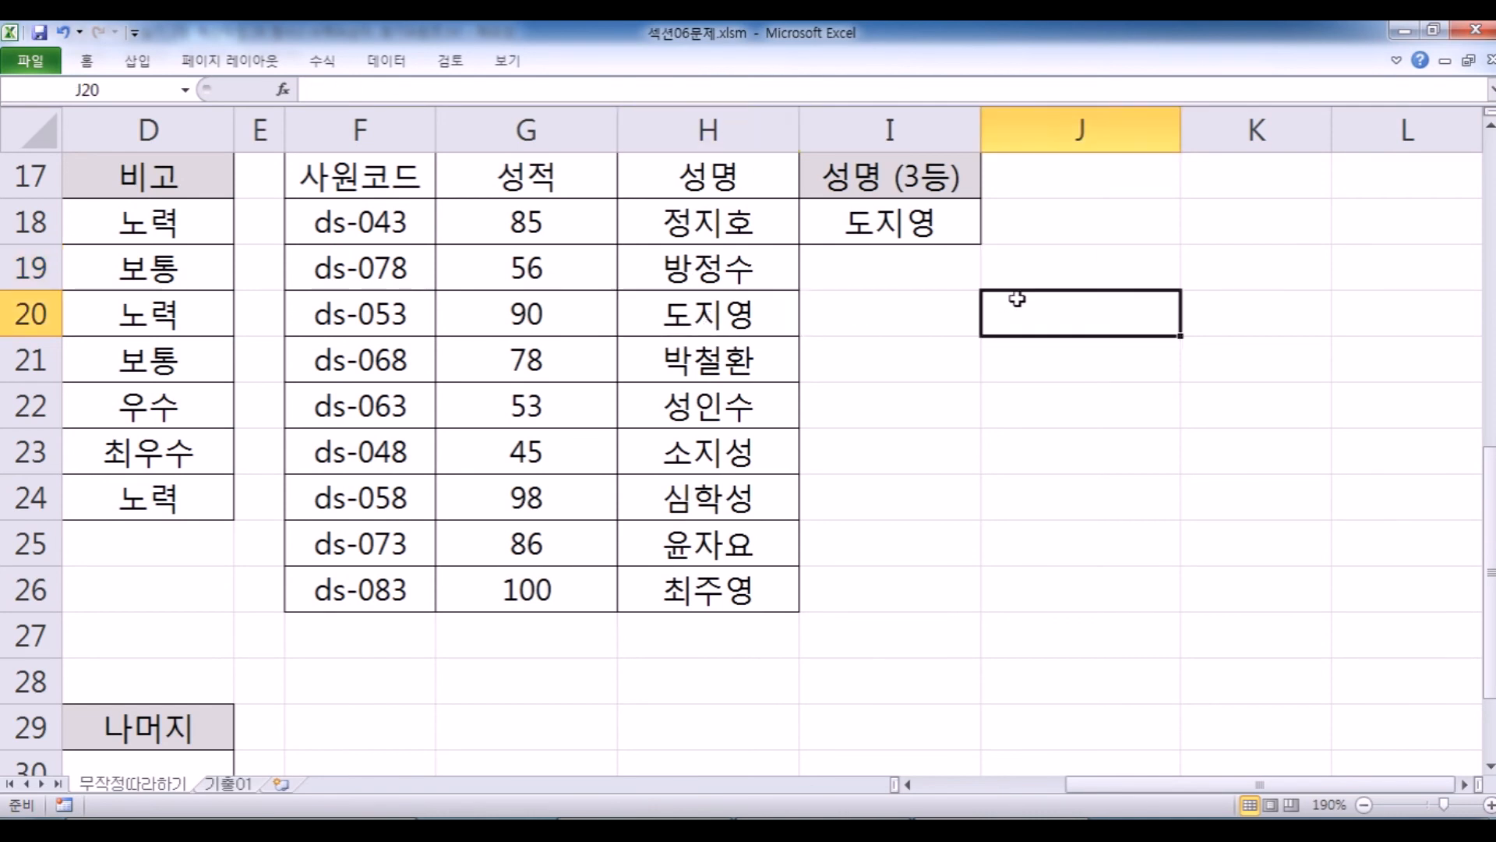
{"action": "type", "text": "=INDEX("}
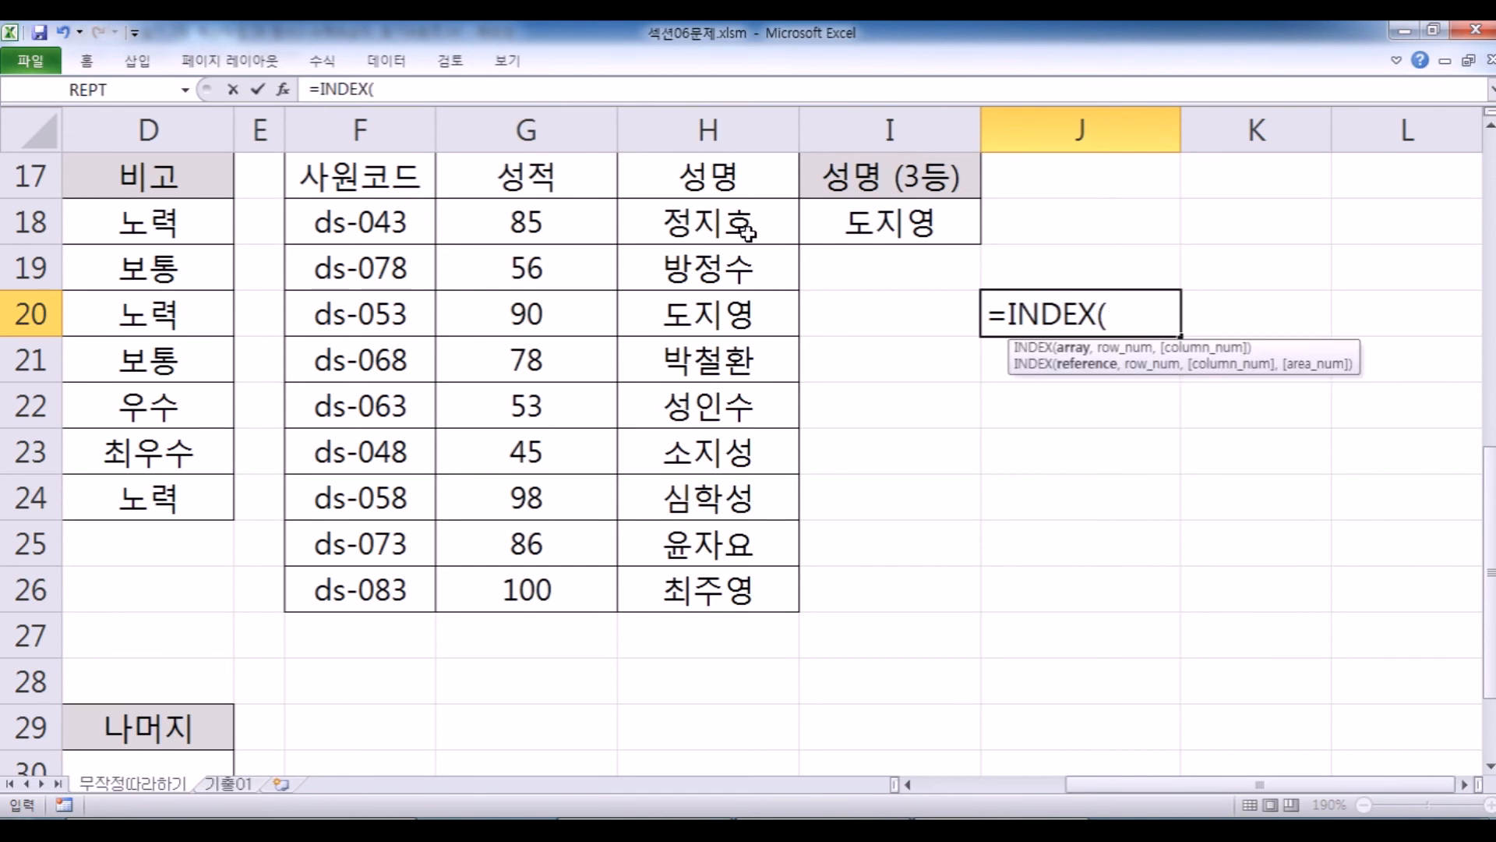
{"action": "left_click_drag", "start_coordinate": [744, 230], "coordinate": [742, 596]}
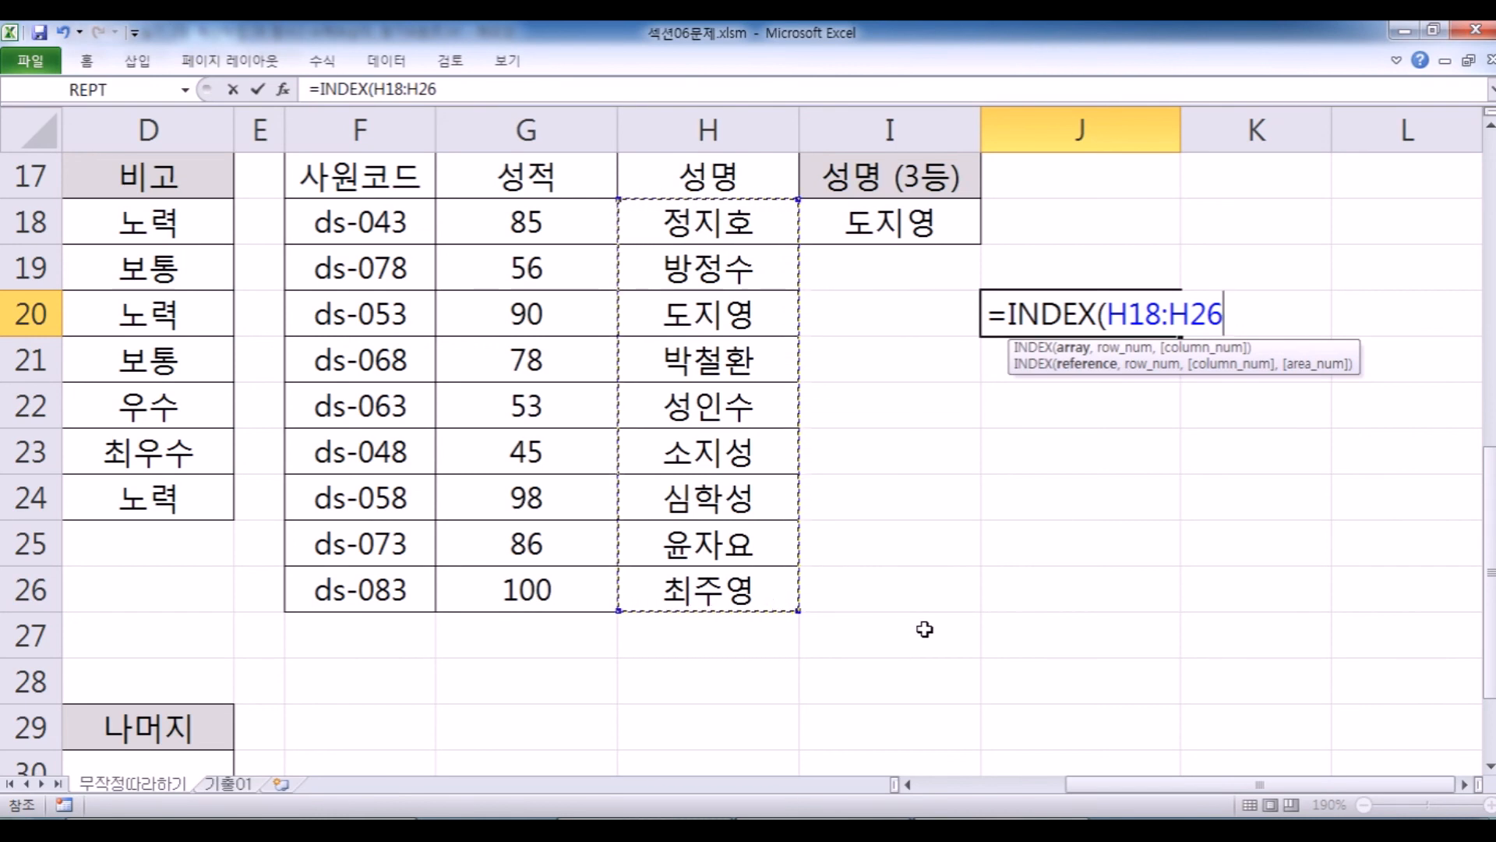
{"action": "type", "text": ", RANK 함수"}
Return to Notepad and add the syntax line "=INDEX(범위, 줄, 칸)" below the "INDEX, RANK 함수" line.
{"action": "key", "text": "alt+Tab"}
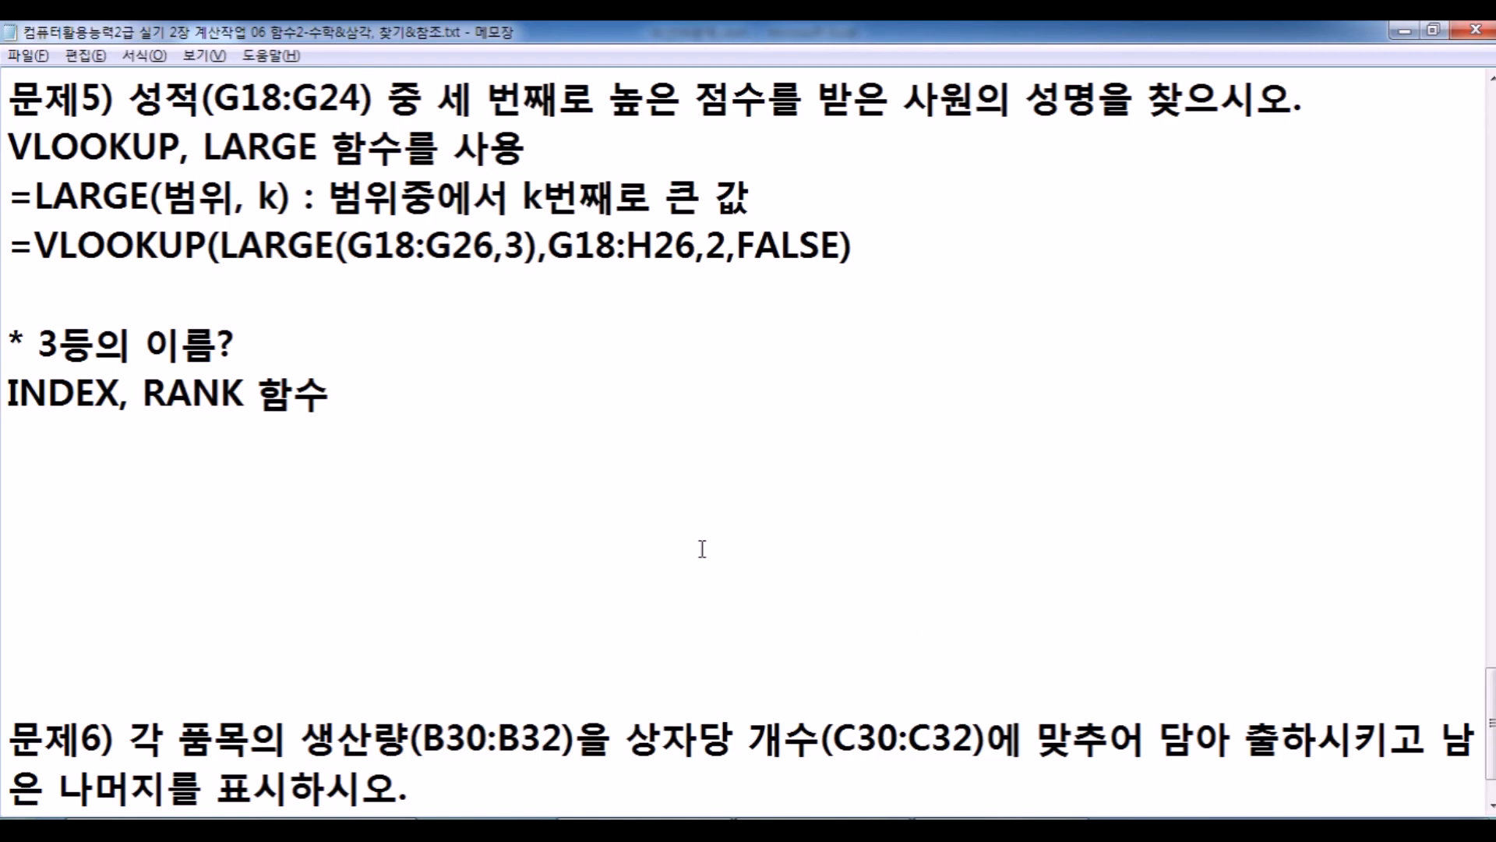
{"action": "key", "text": "Return"}
{"action": "type", "text": "=INDEX(범위"}
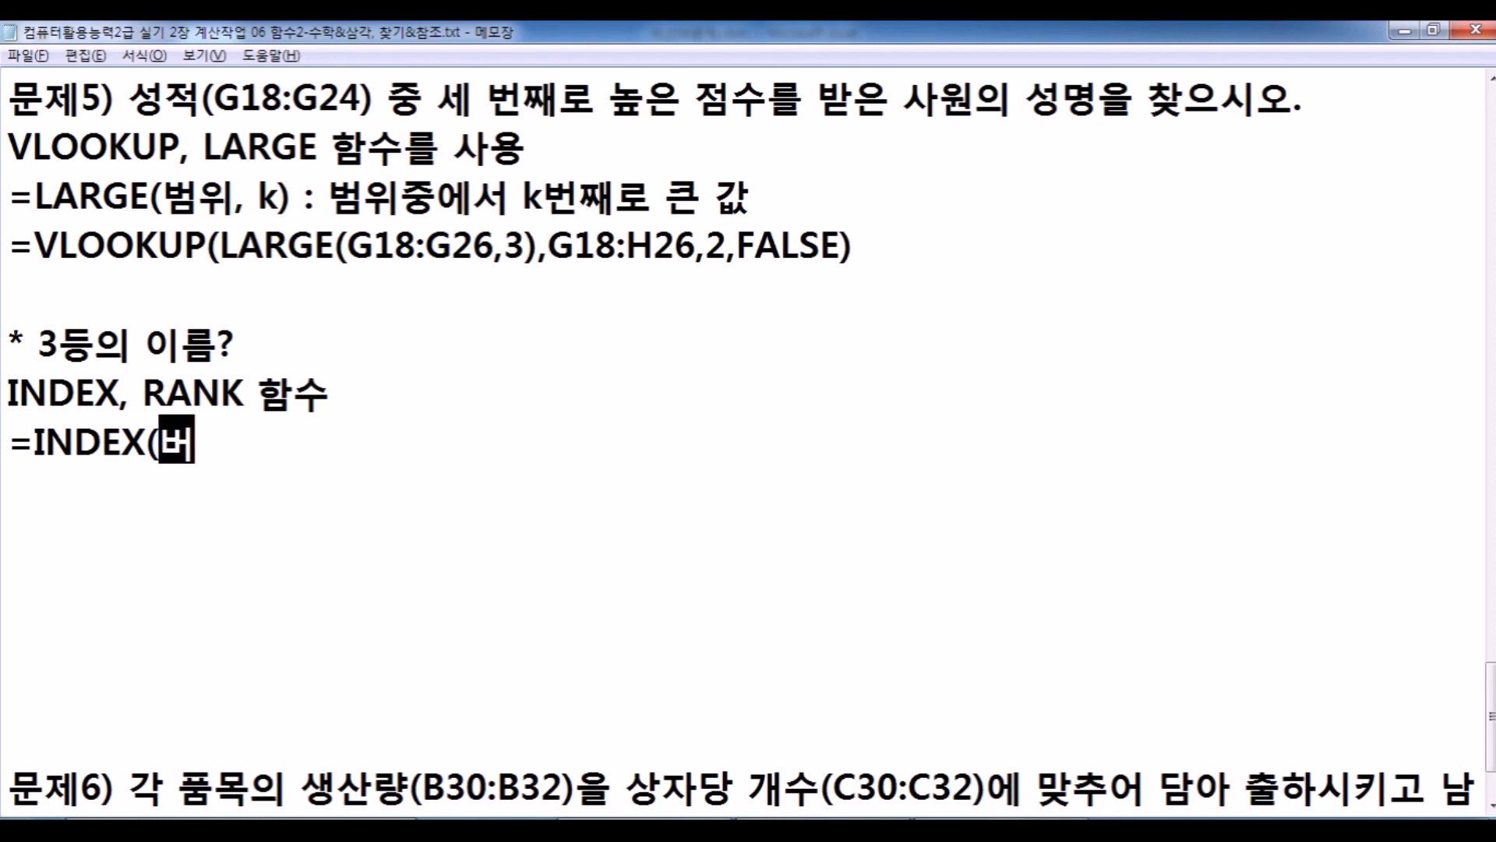
{"action": "type", "text": ", 줄, 칸)"}
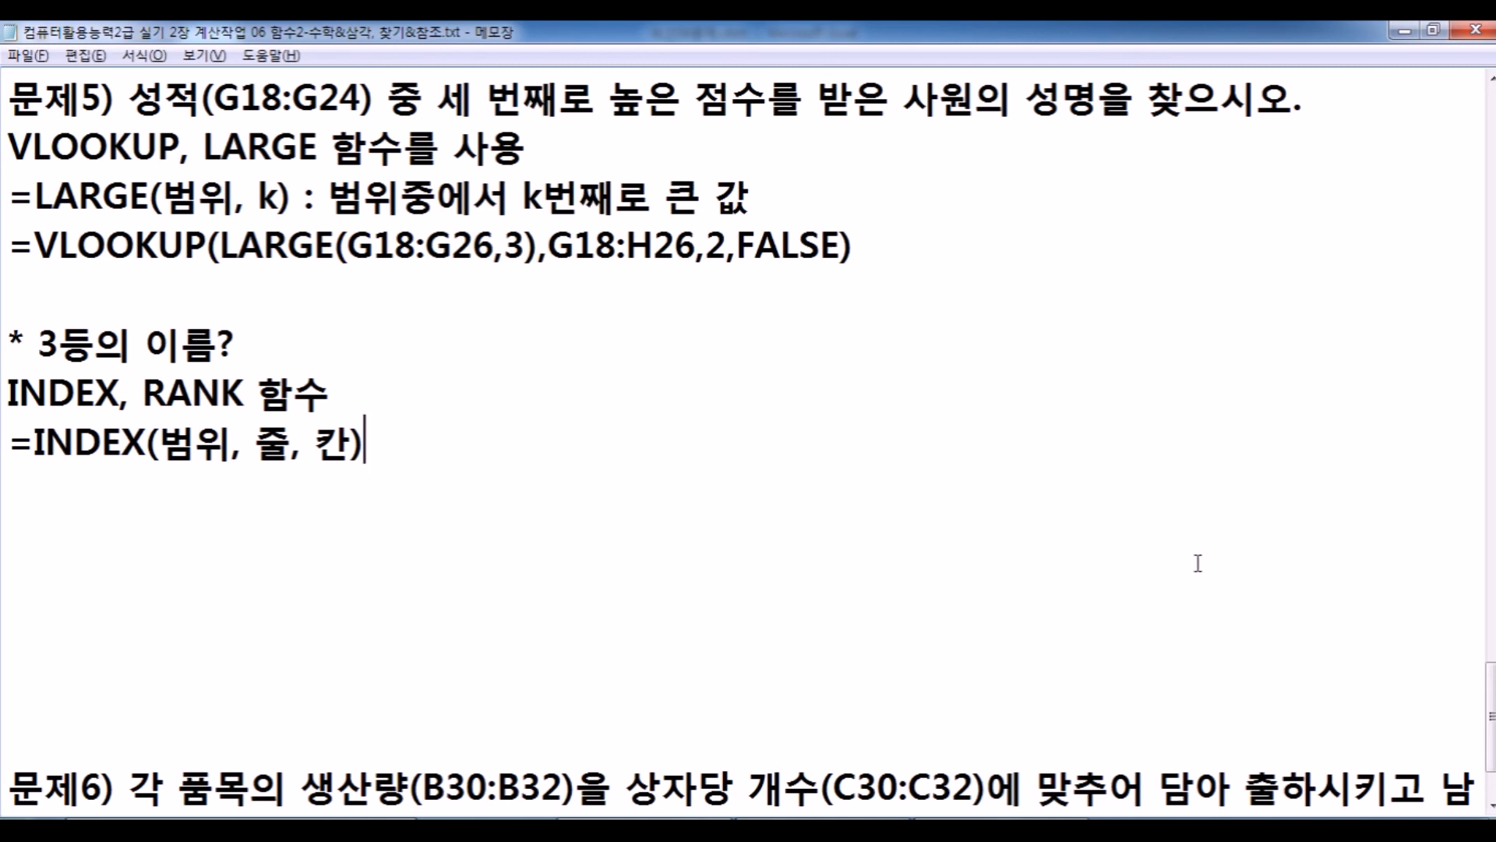
Return to Excel and complete the INDEX formula in J20 with row 3 and column 1.
{"action": "key", "text": "alt+Tab"}
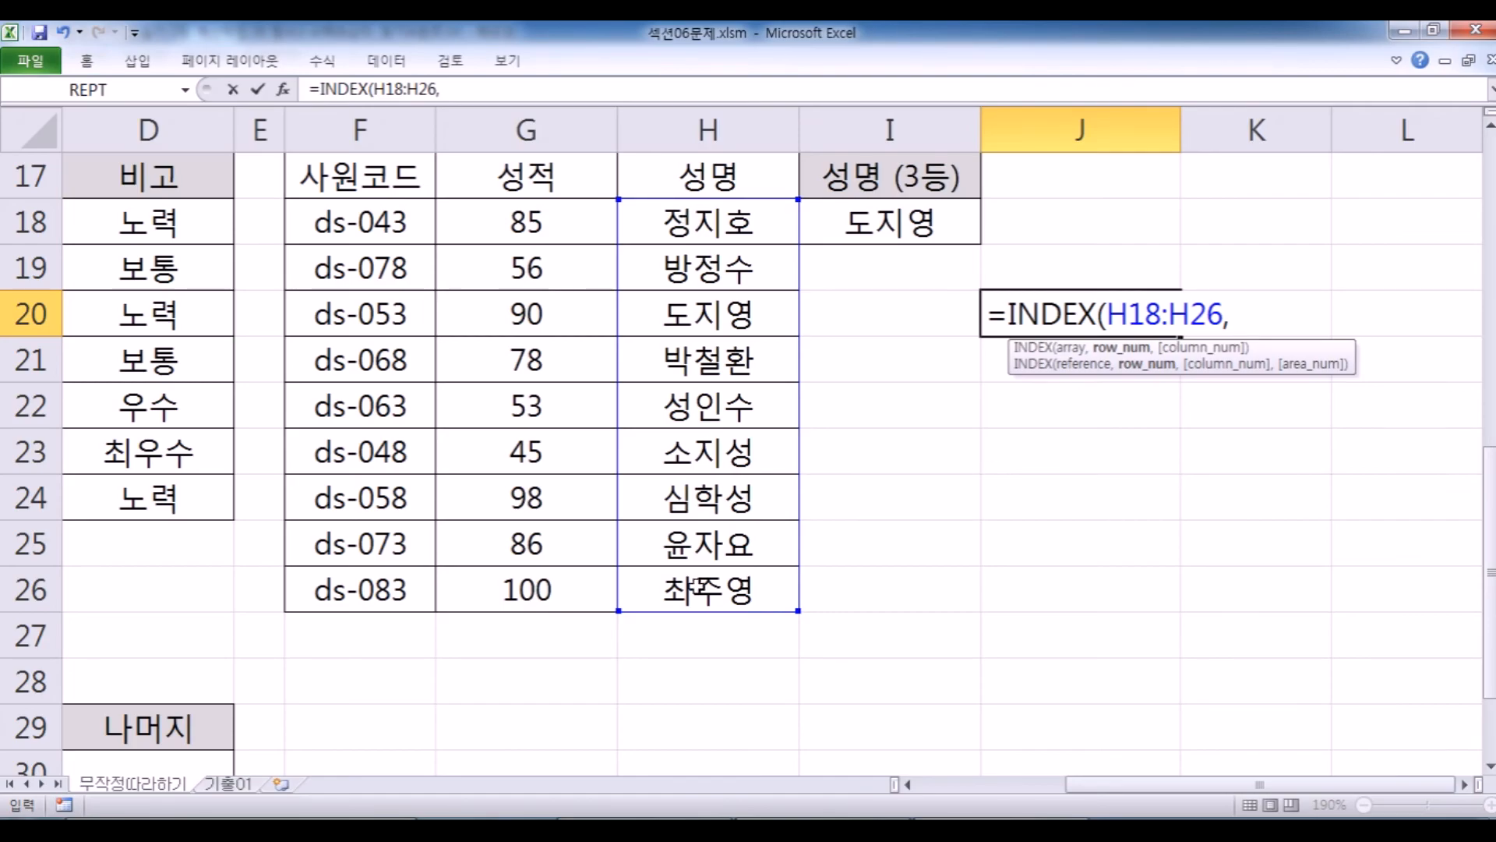
{"action": "type", "text": "3"}
{"action": "key", "text": "BackSpace"}
{"action": "key", "text": "BackSpace"}
{"action": "type", "text": "3, "}
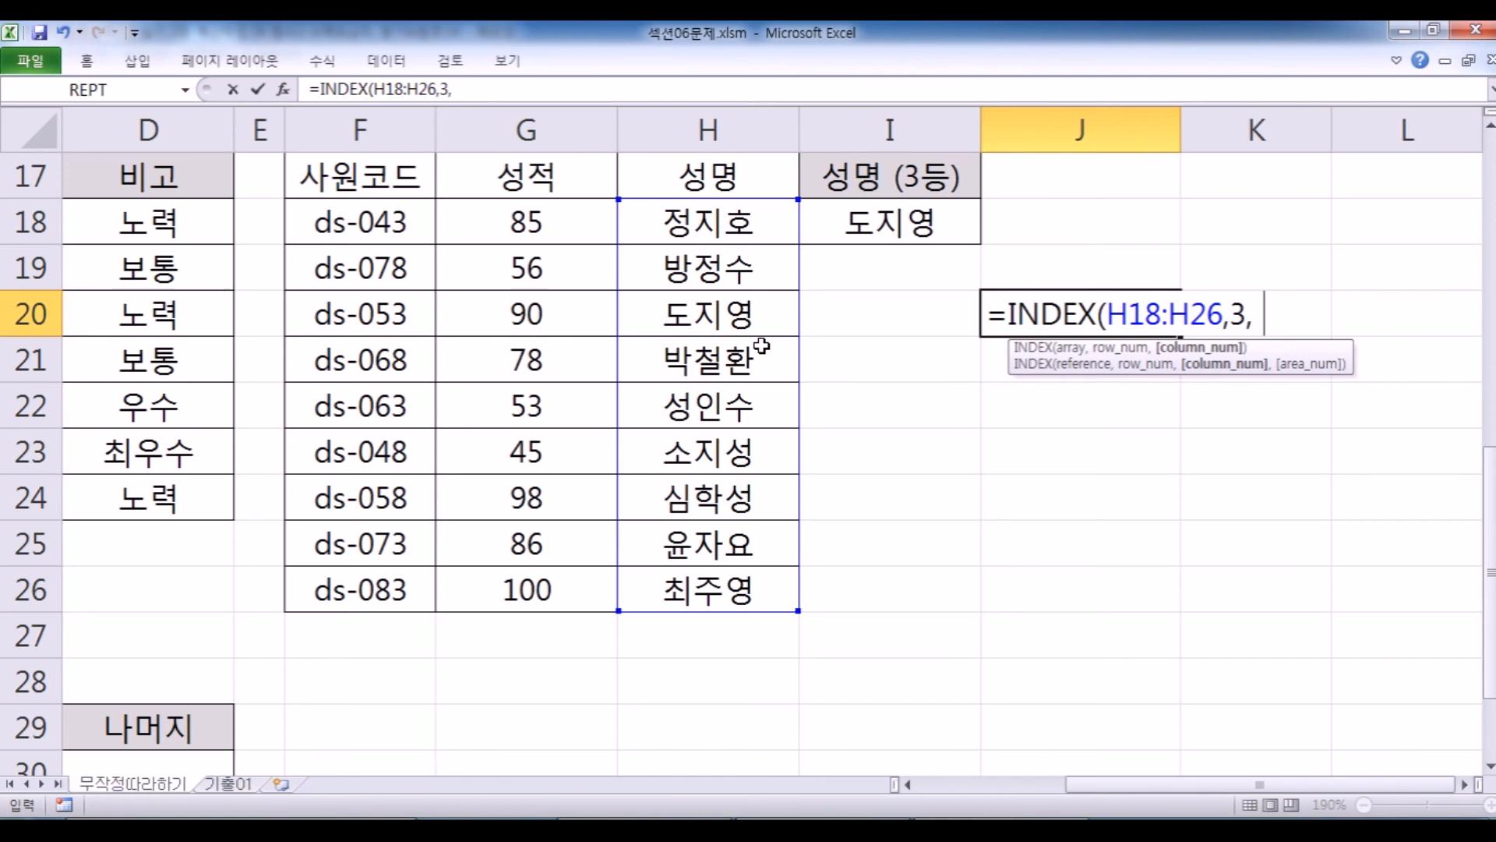
{"action": "type", "text": "1)"}
{"action": "key", "text": "BackSpace"}
{"action": "key", "text": "BackSpace"}
{"action": "key", "text": "BackSpace"}
{"action": "type", "text": "1)"}
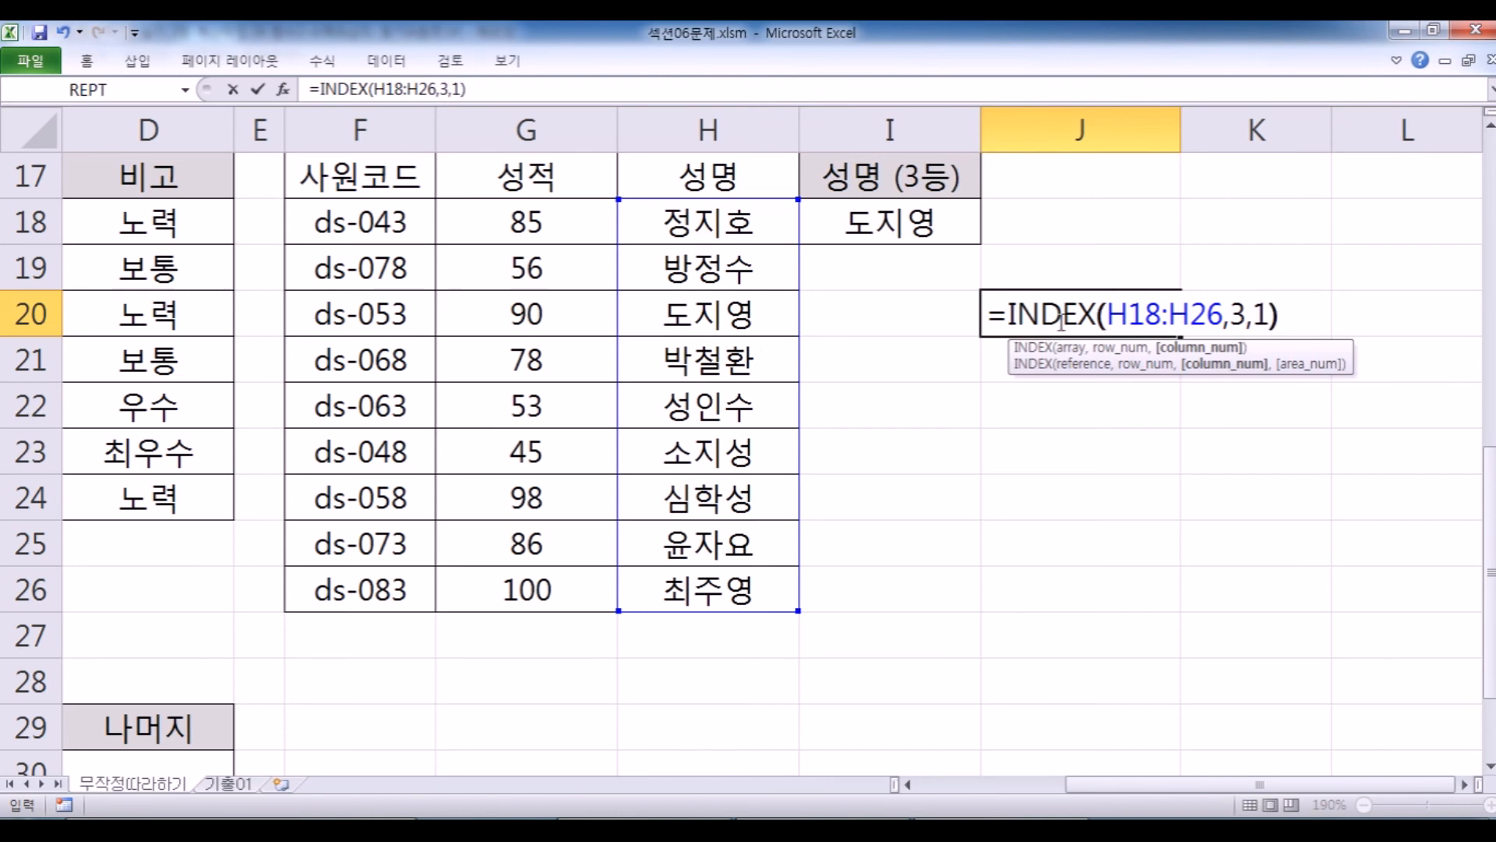
Try the J20 INDEX formula with the range G18:H26 and column 2, and discard the entry.
{"action": "left_click_drag", "start_coordinate": [1107, 315], "coordinate": [1222, 315]}
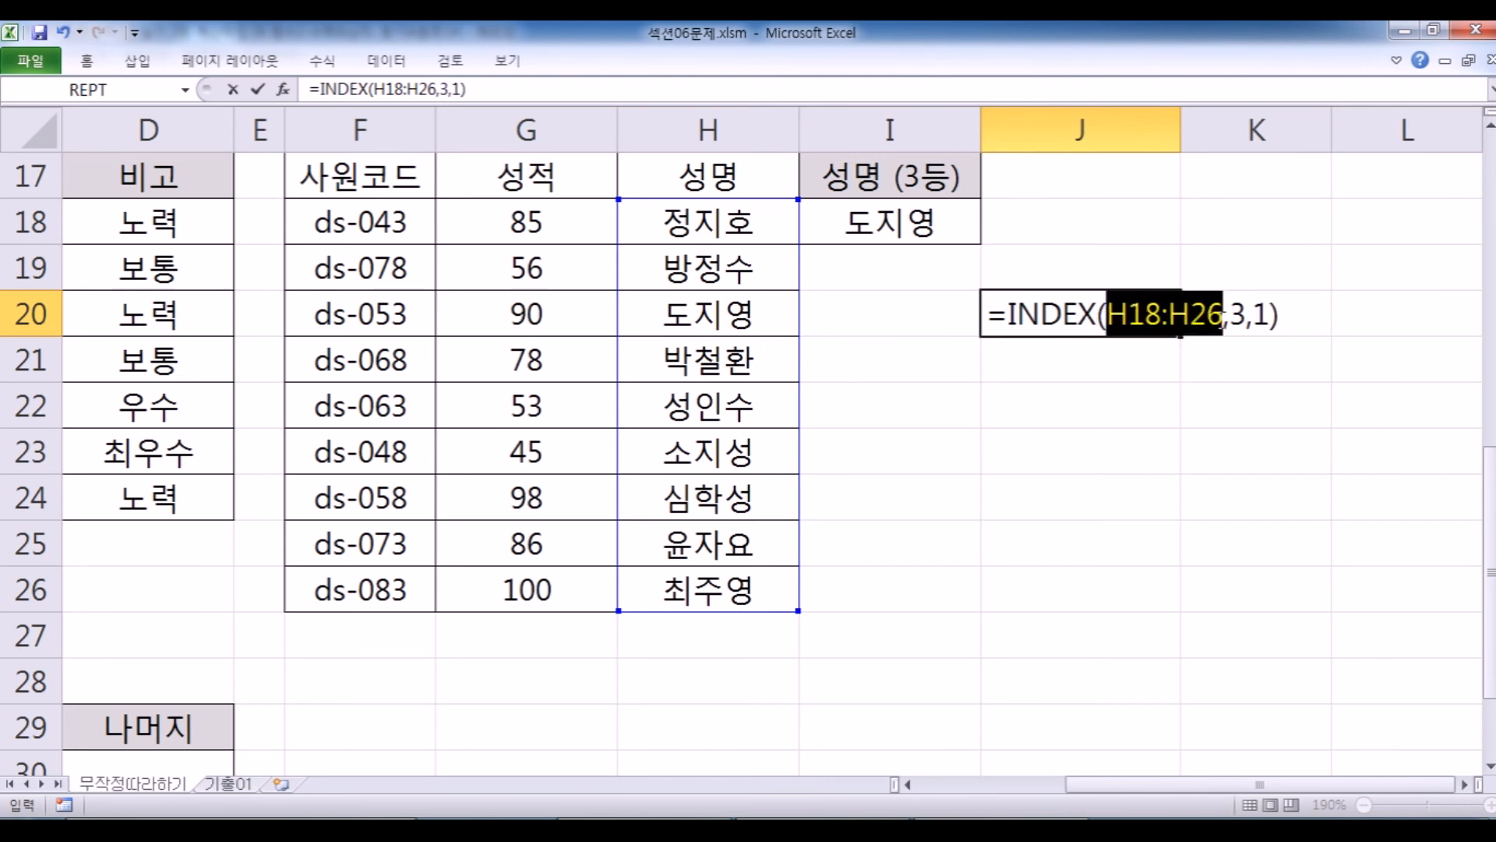
{"action": "left_click", "coordinate": [505, 222]}
{"action": "left_click_drag", "start_coordinate": [505, 221], "coordinate": [638, 590]}
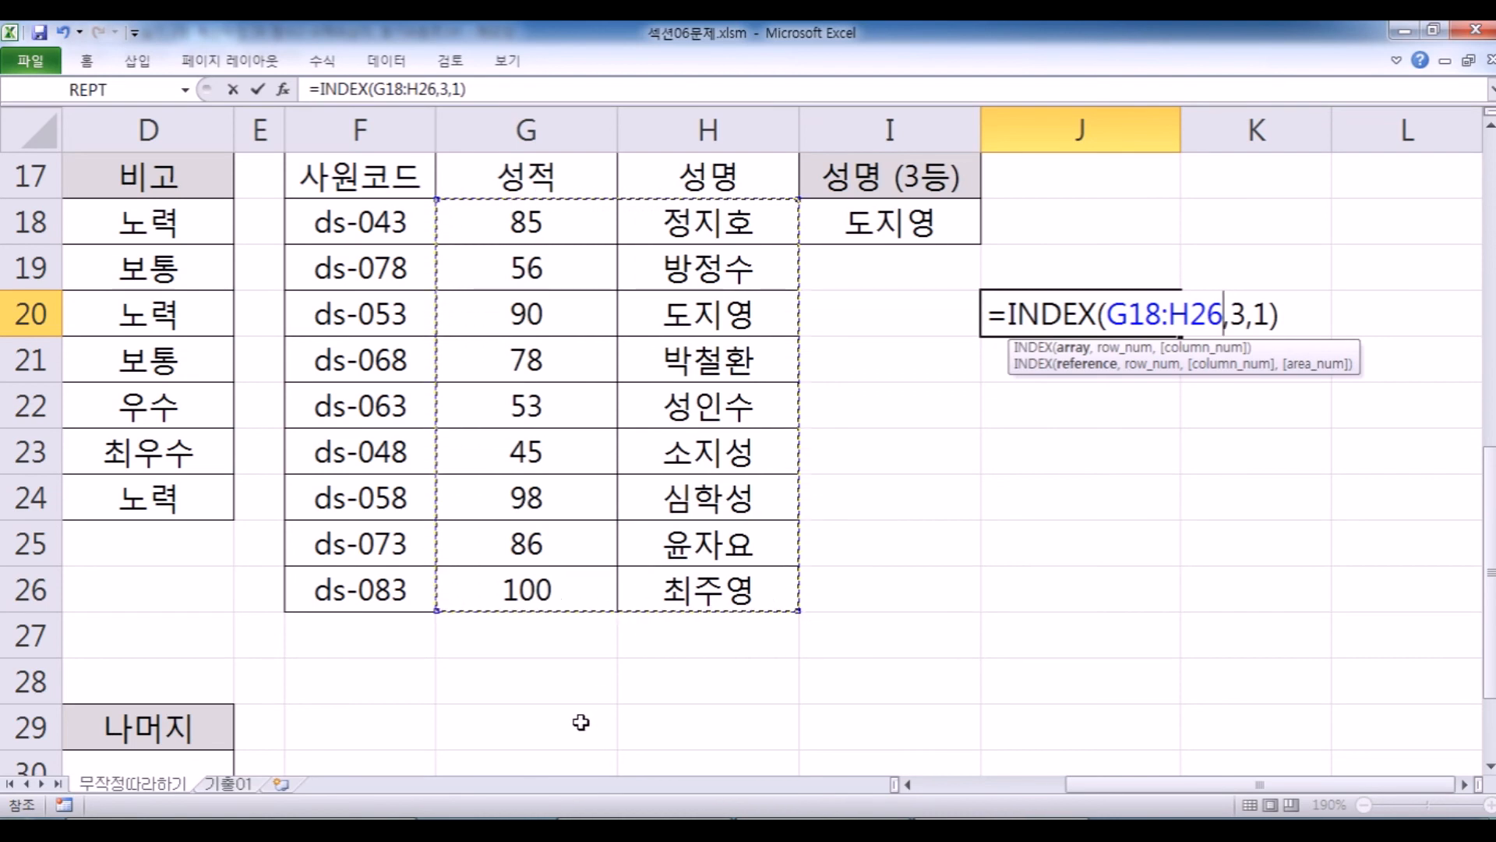
{"action": "double_click", "coordinate": [1237, 312]}
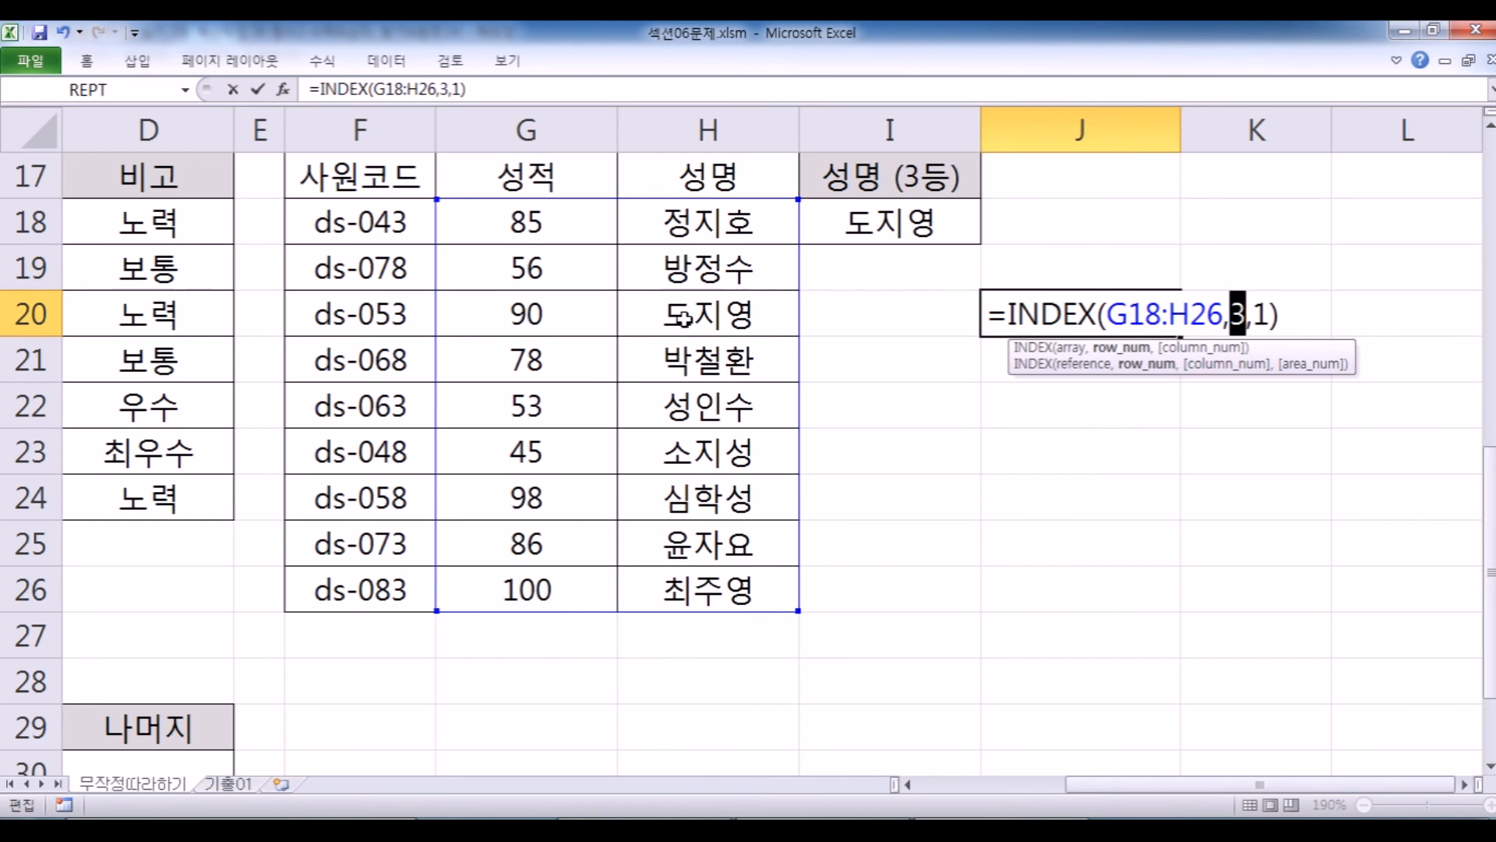
{"action": "double_click", "coordinate": [1260, 316]}
{"action": "type", "text": "2"}
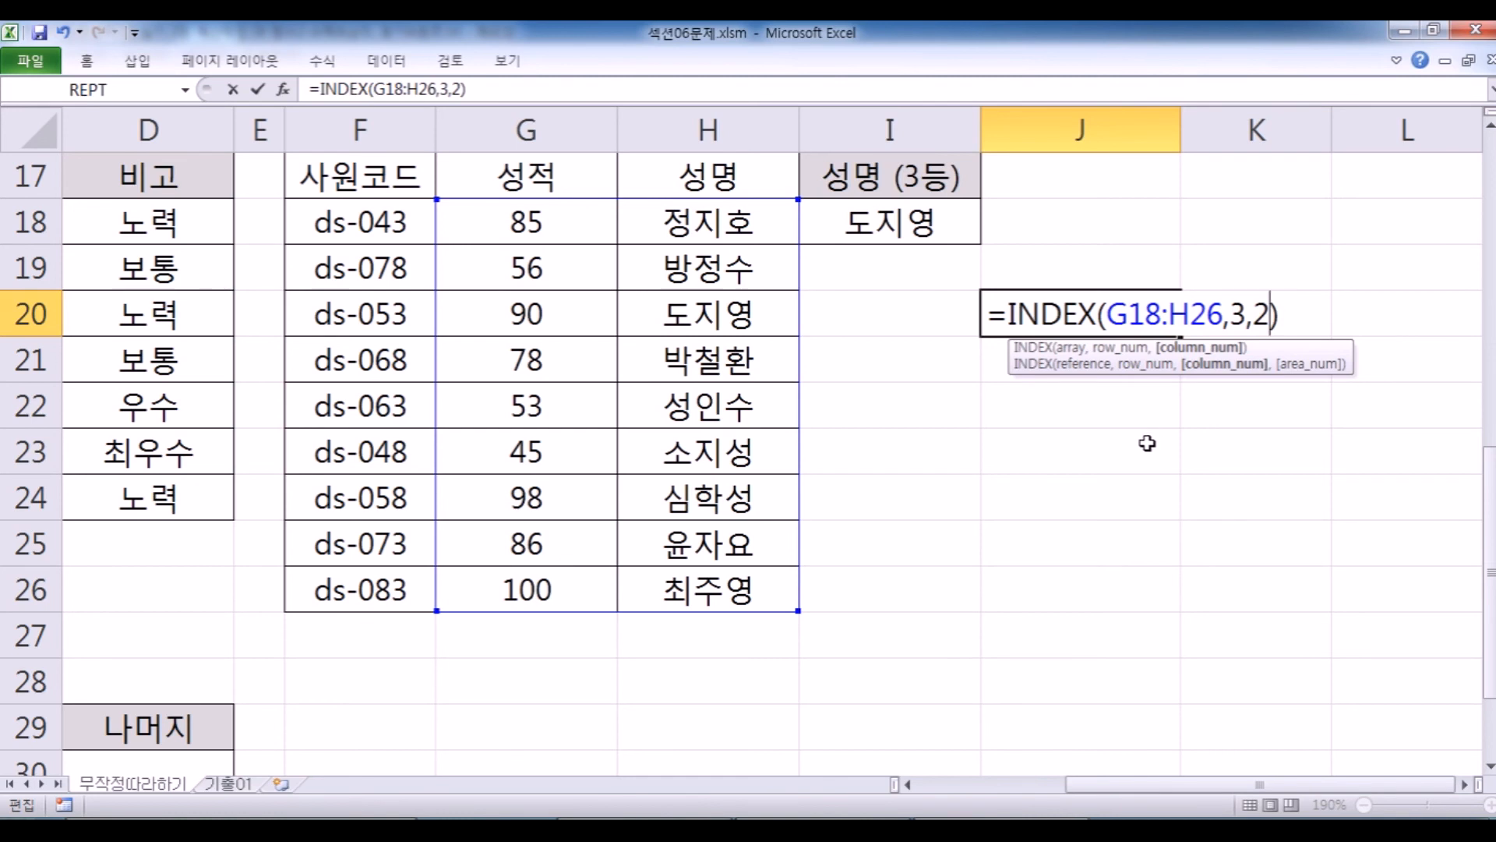
{"action": "key", "text": "Escape"}
Enter the formula =INDEX(H18:H26,3,1) in J19.
{"action": "left_click_drag", "start_coordinate": [701, 219], "coordinate": [690, 537]}
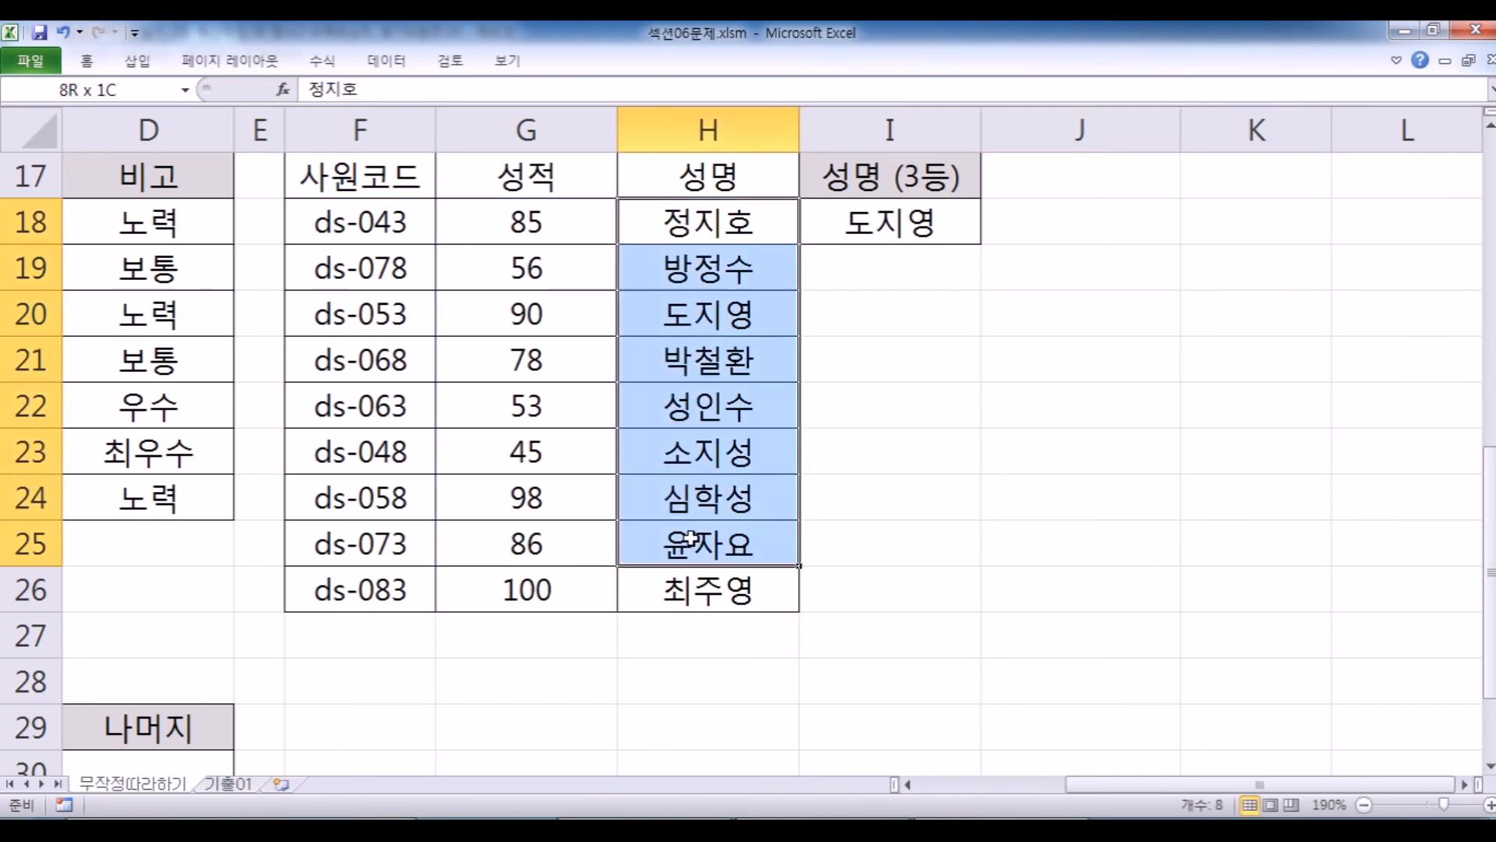
{"action": "left_click", "coordinate": [1063, 256]}
{"action": "type", "text": "=INDEX("}
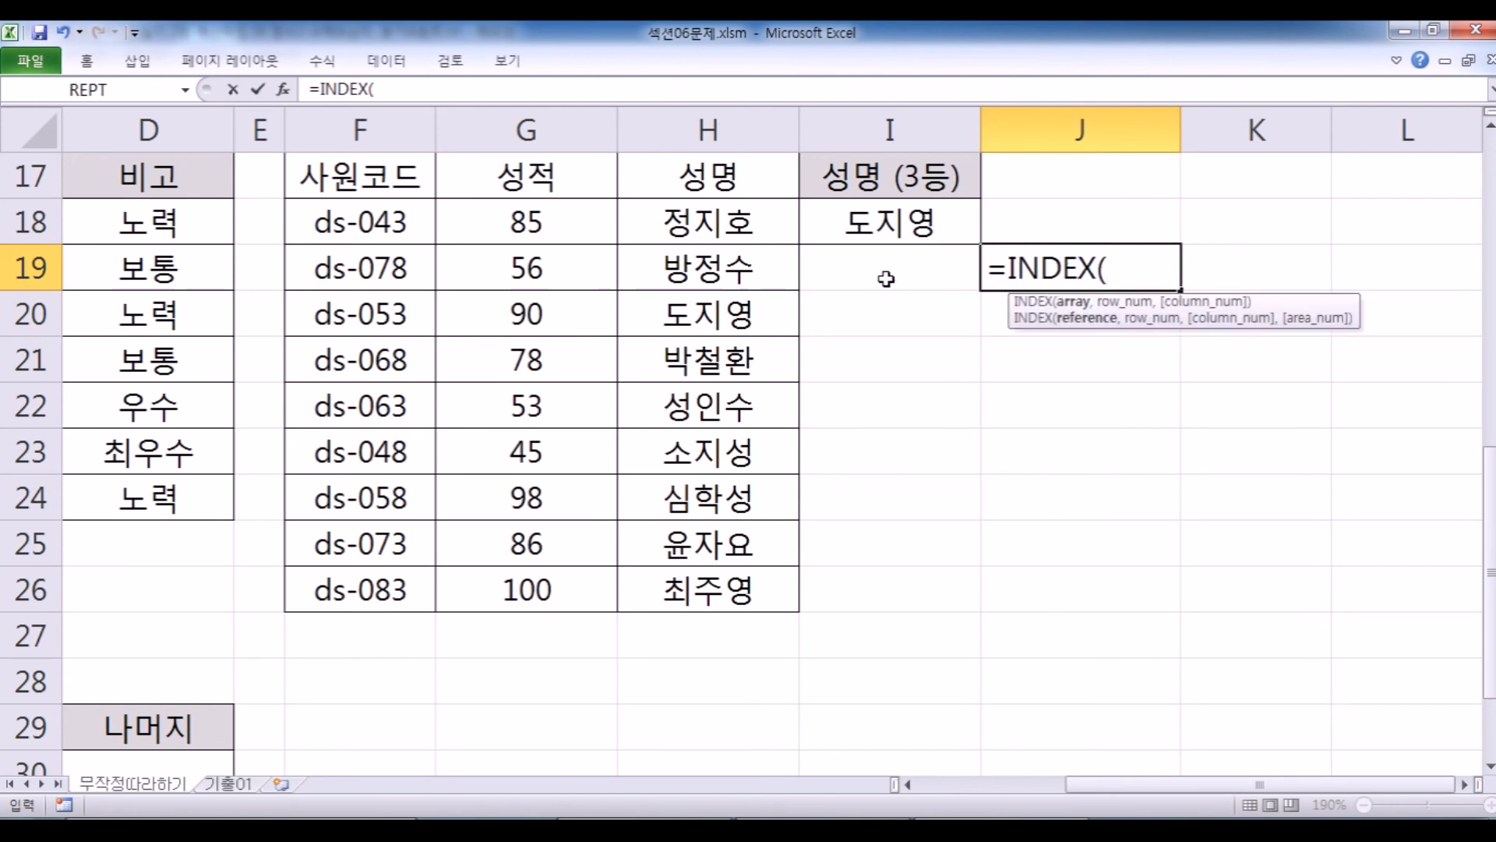
{"action": "left_click_drag", "start_coordinate": [760, 232], "coordinate": [770, 578]}
{"action": "type", "text": ",3,1)"}
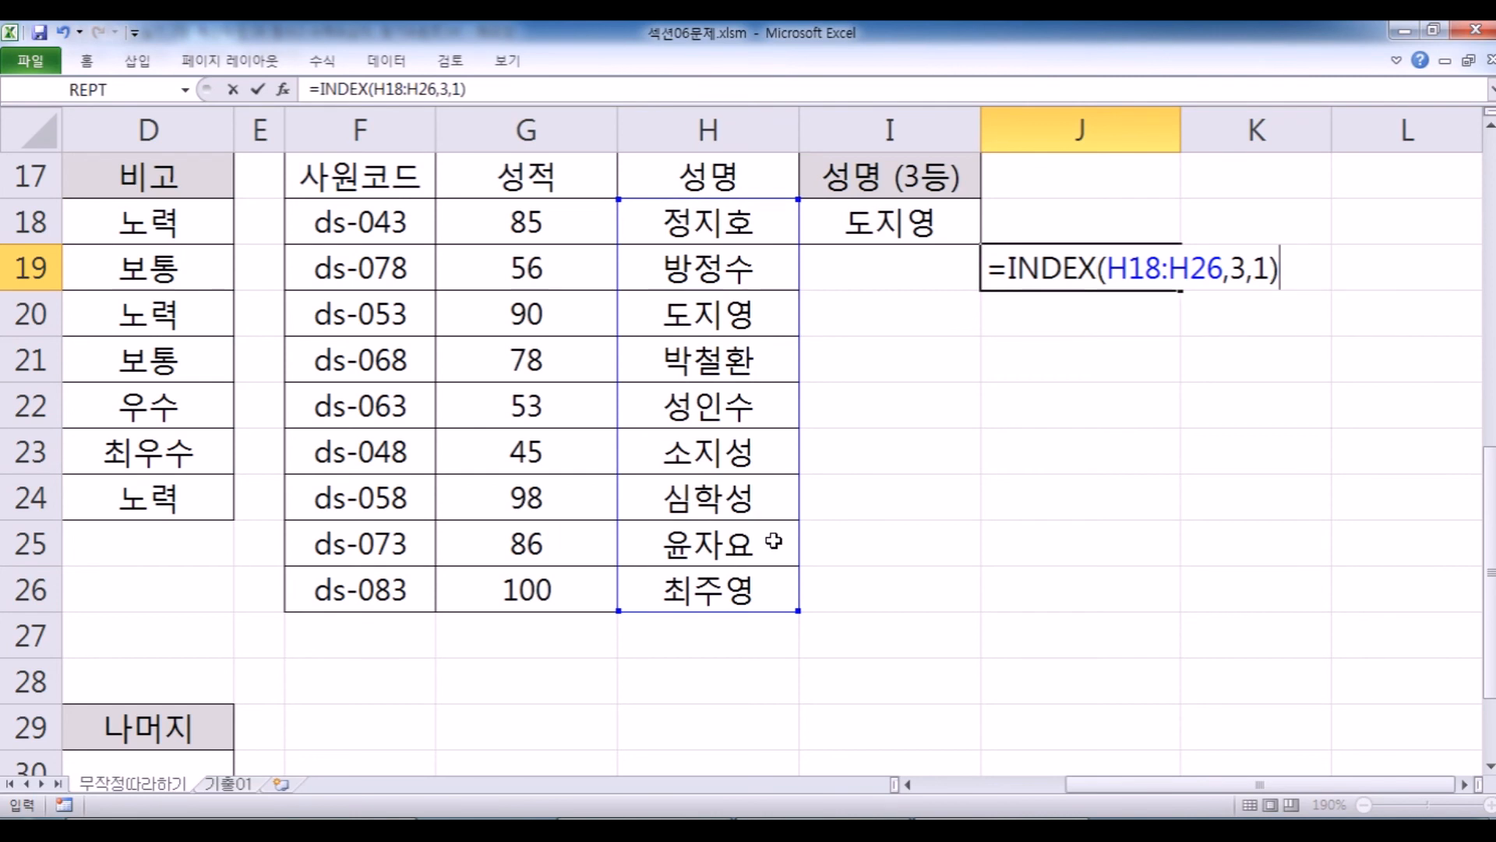
{"action": "double_click", "coordinate": [1237, 269]}
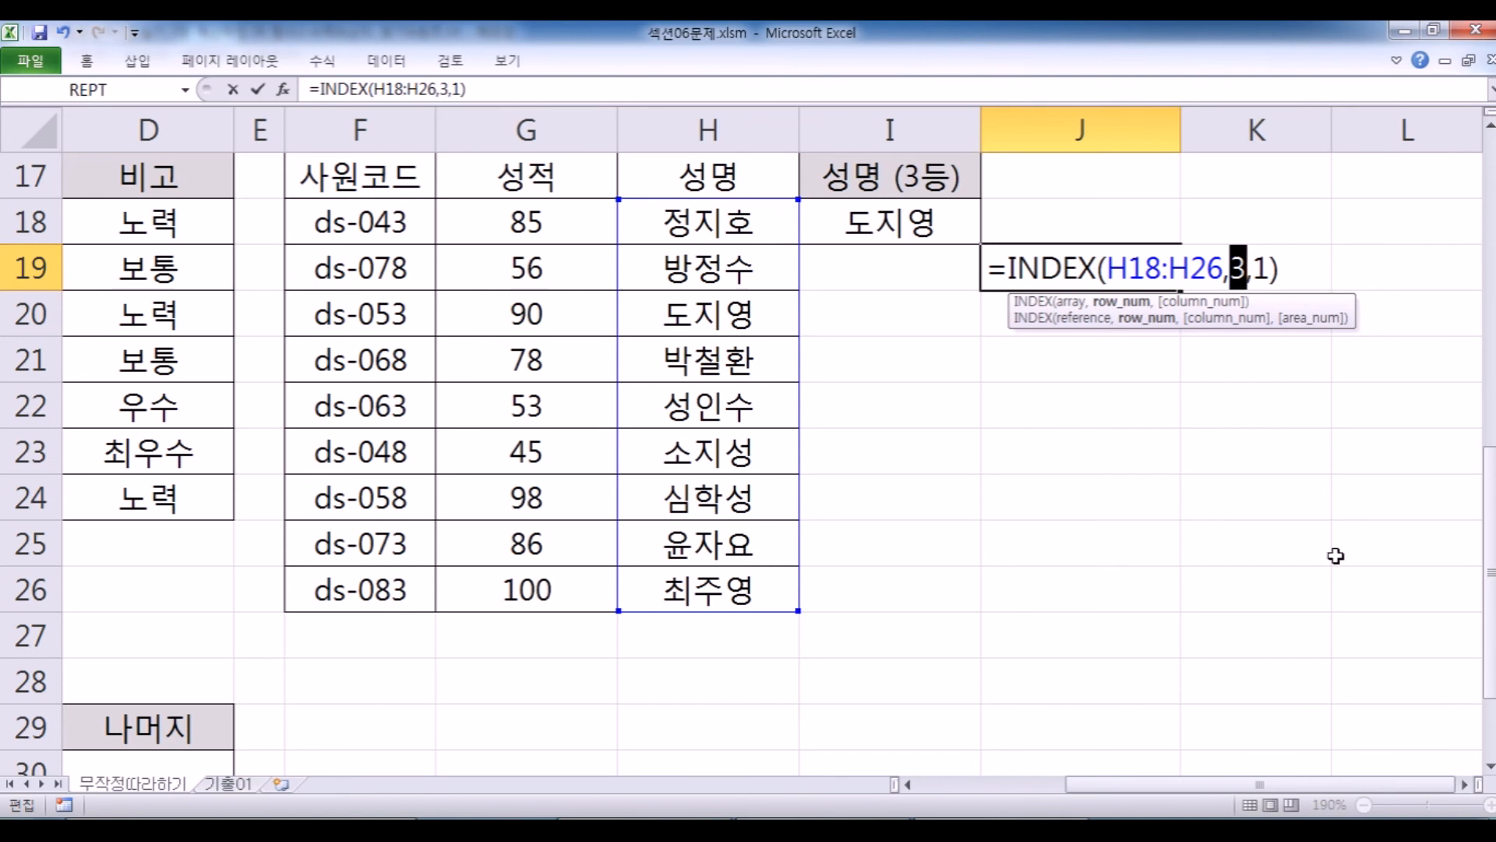
{"action": "key", "text": "Return"}
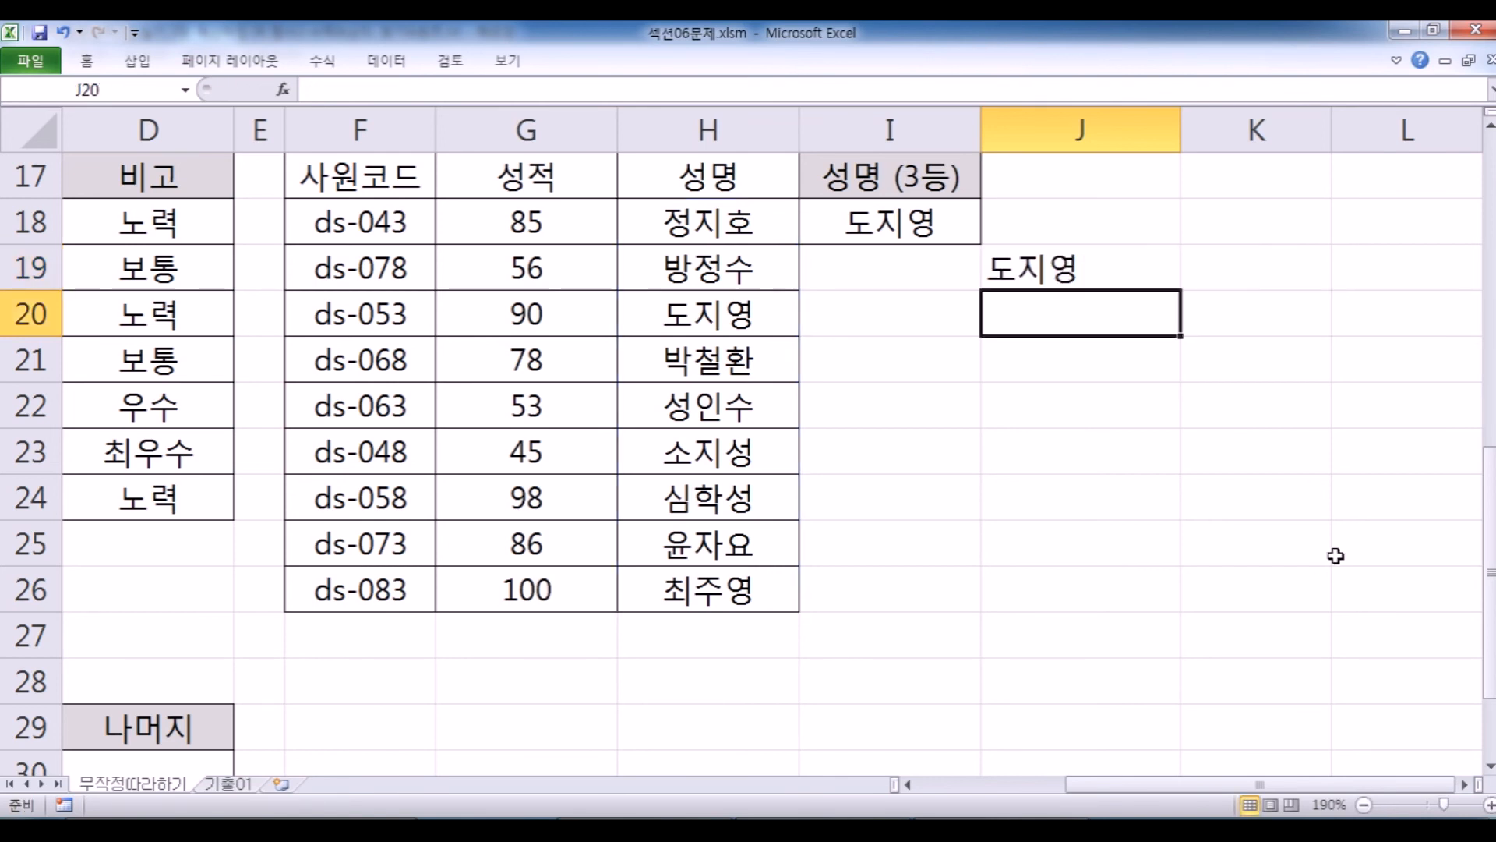
Switch to Notepad and insert MATCH after RANK in the function list so it reads "INDEX, RANK, MATCH 함수".
{"action": "key", "text": "alt+Tab"}
{"action": "left_click", "coordinate": [241, 394]}
{"action": "type", "text": ", ㅡ"}
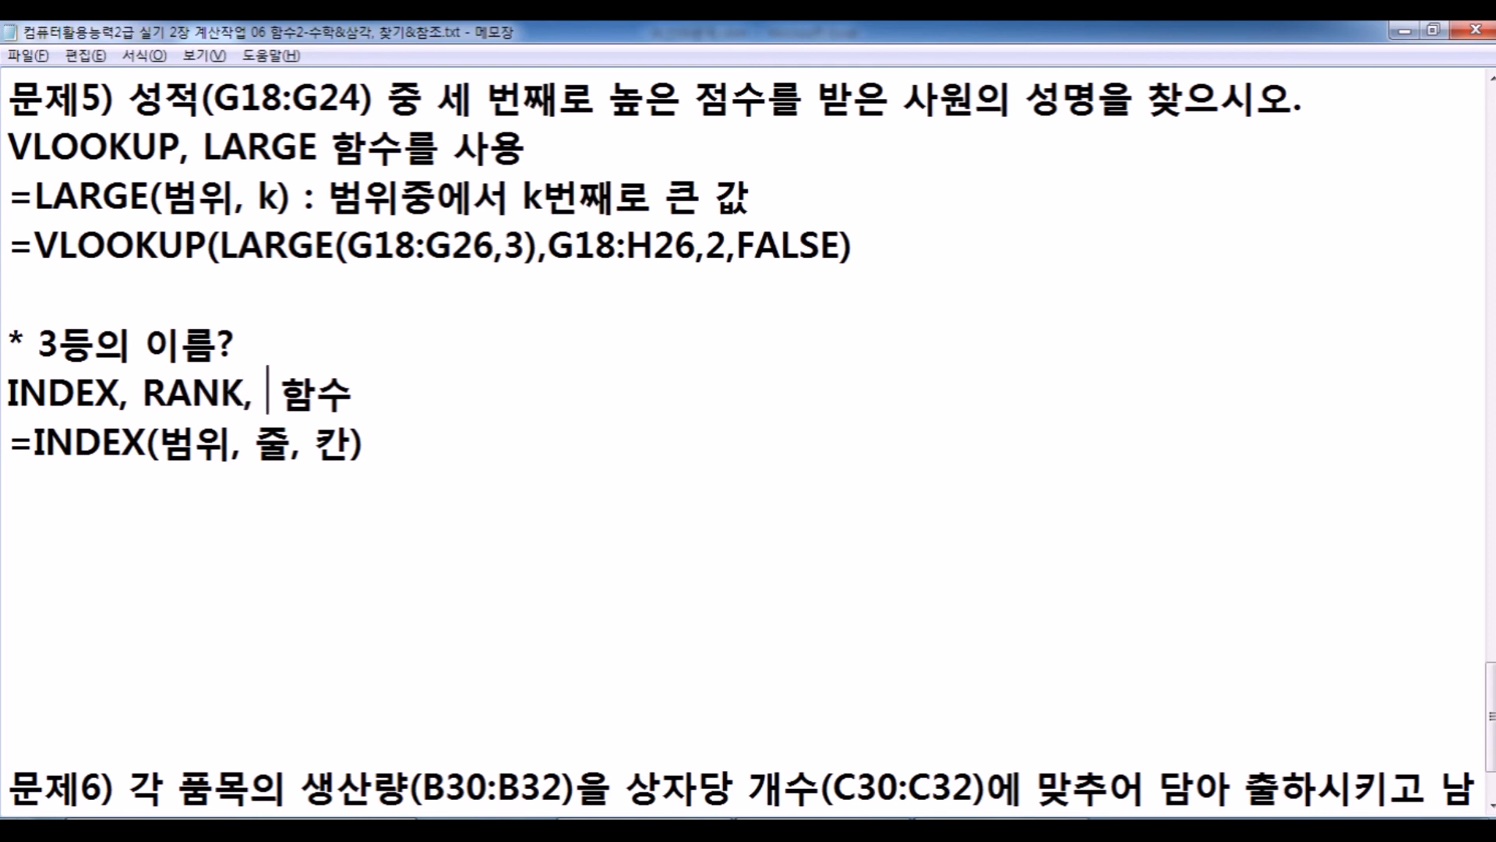
{"action": "type", "text": "ㅁㅅ"}
{"action": "key", "text": "BackSpace"}
{"action": "key", "text": "BackSpace"}
{"action": "key", "text": "BackSpace"}
{"action": "key", "text": "Hangul"}
{"action": "type", "text": "MATCH"}
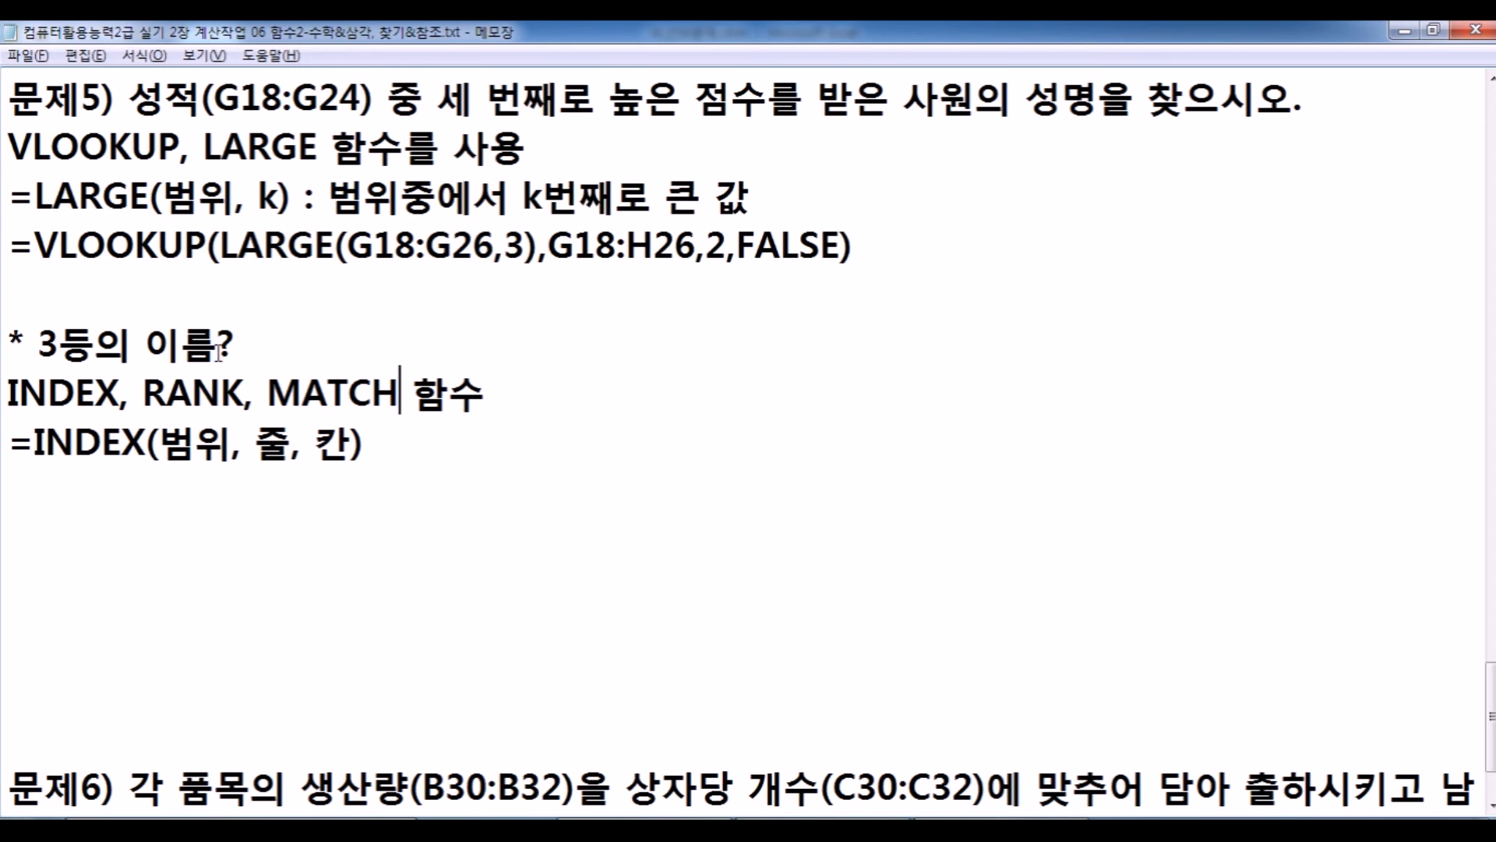
{"action": "left_click_drag", "start_coordinate": [400, 392], "coordinate": [49, 392]}
{"action": "left_click", "coordinate": [398, 410]}
{"action": "left_click", "coordinate": [395, 450]}
Switch to Excel and try replacing the row number 3 in J19's INDEX formula with a nested MATCH(RANK( expression.
{"action": "key", "text": "alt+Tab"}
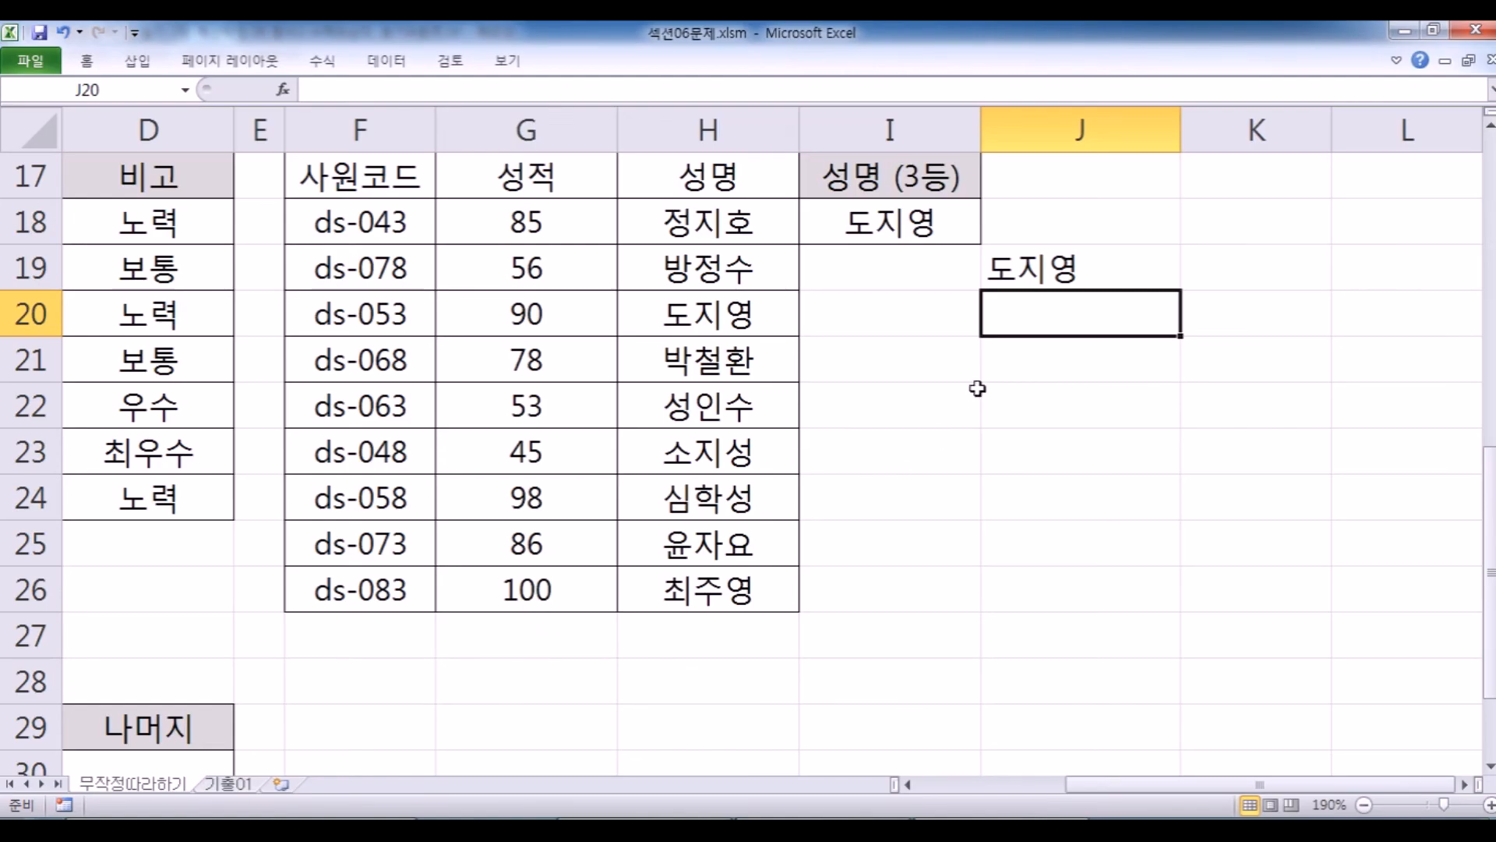
{"action": "double_click", "coordinate": [1040, 278]}
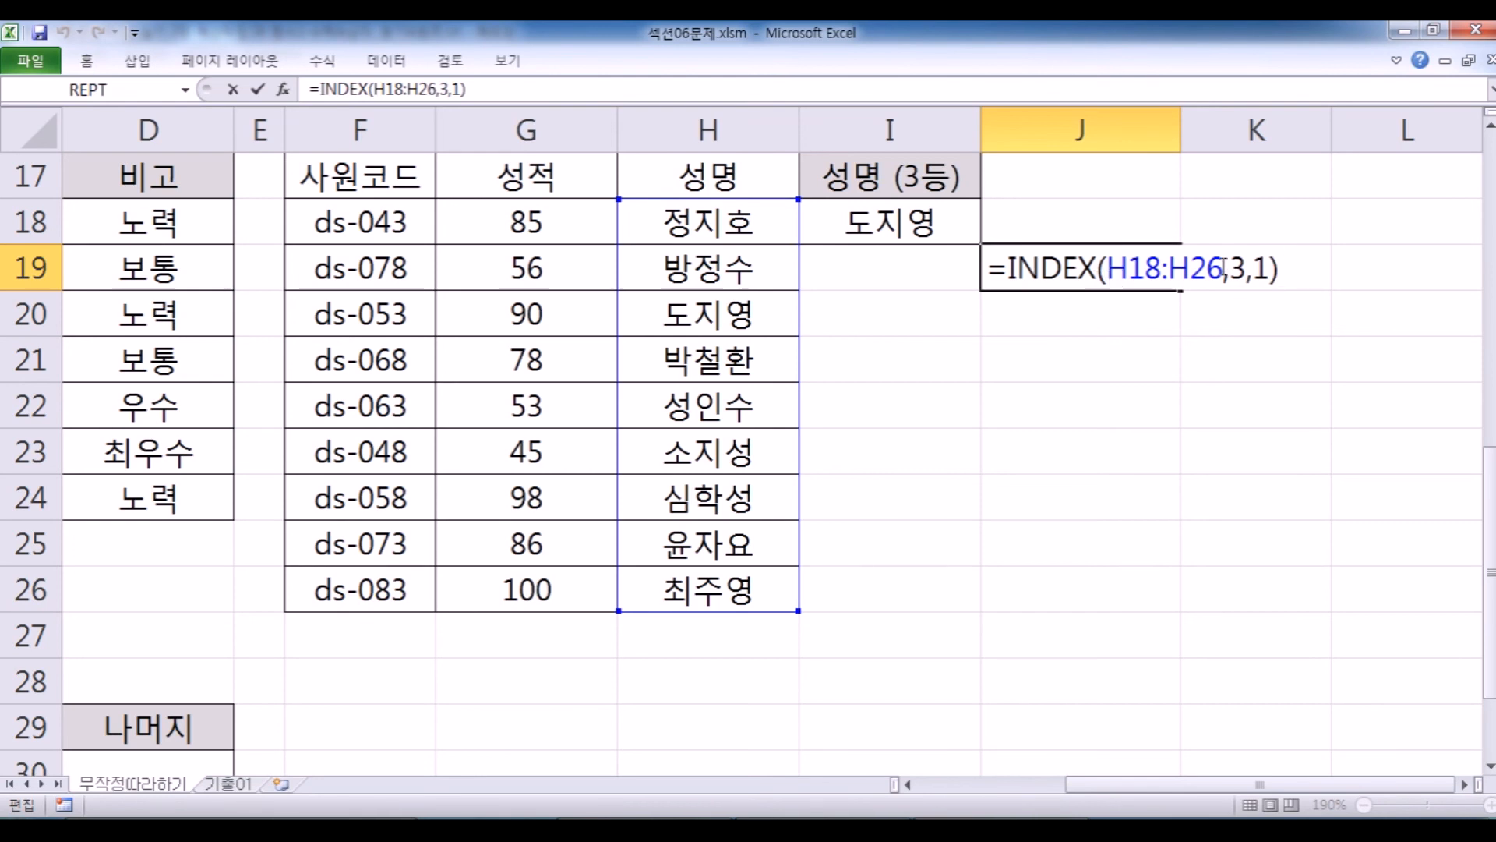
{"action": "double_click", "coordinate": [1238, 269]}
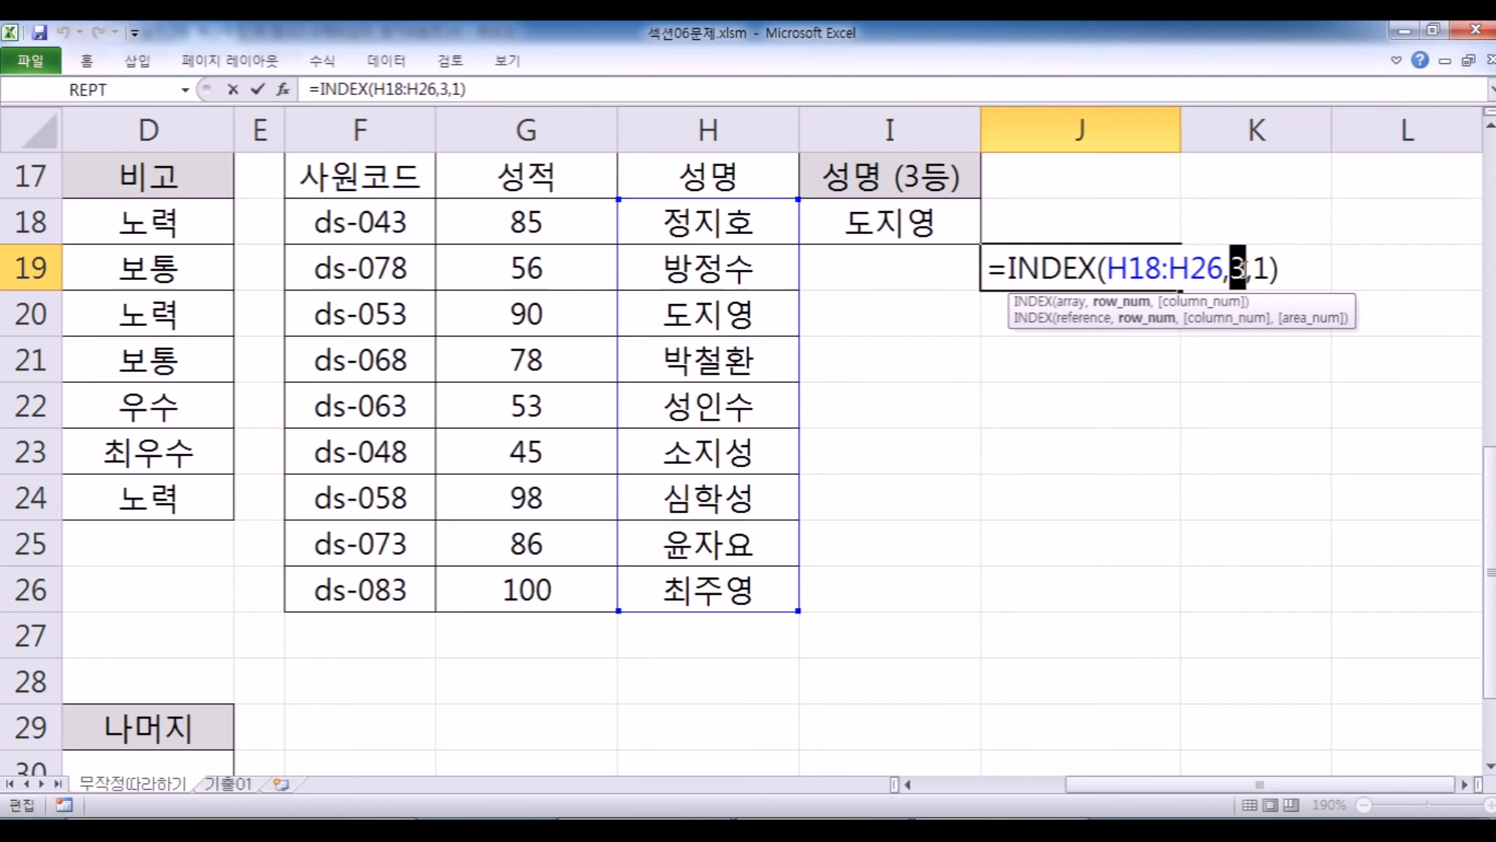
{"action": "type", "text": "MKA"}
{"action": "key", "text": "BackSpace"}
{"action": "key", "text": "BackSpace"}
{"action": "type", "text": "ATCH("}
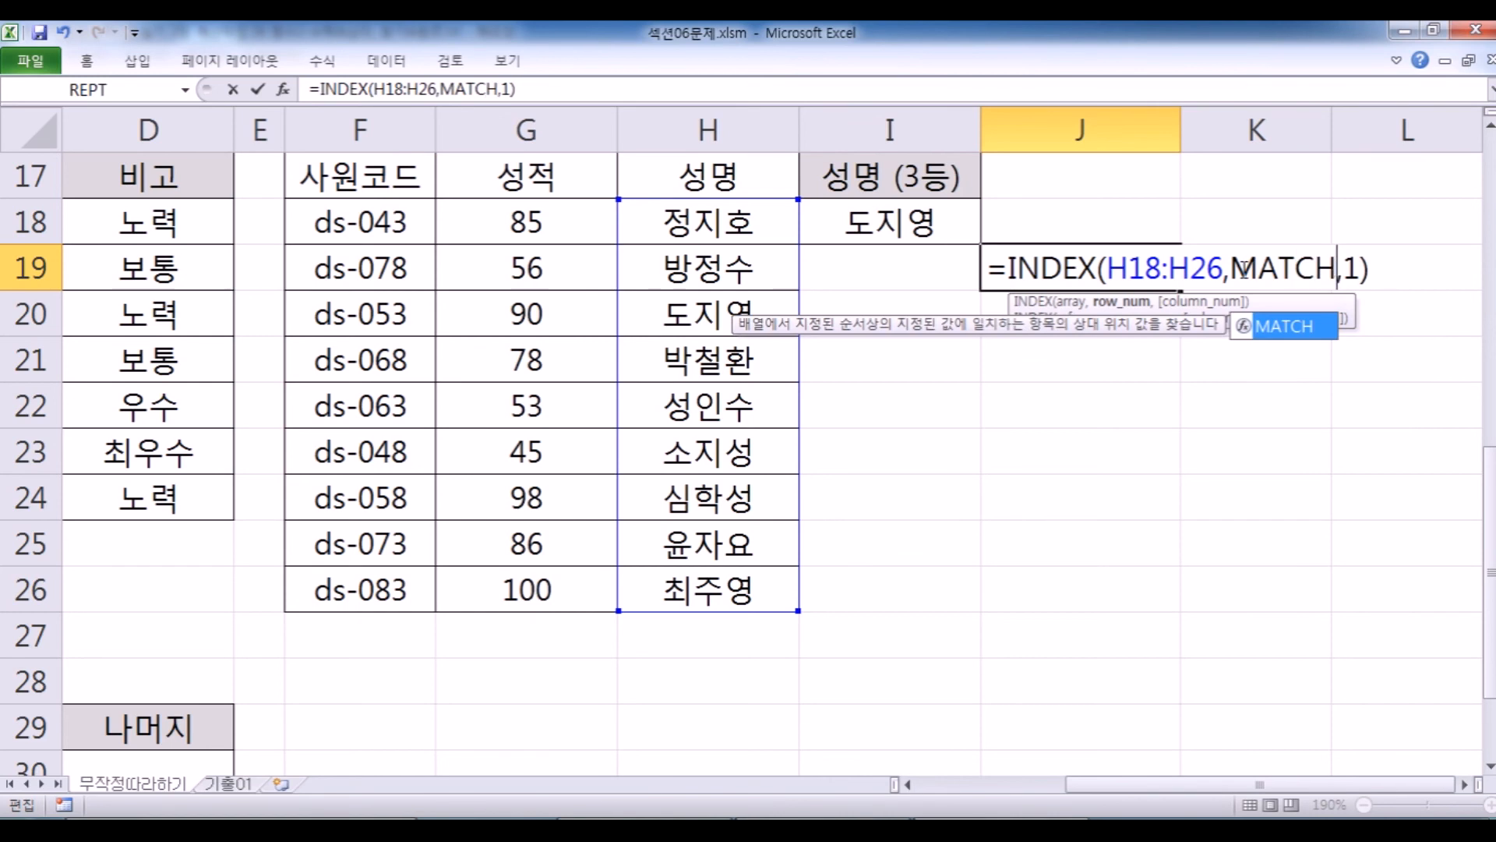
{"action": "type", "text": "I"}
{"action": "key", "text": "BackSpace"}
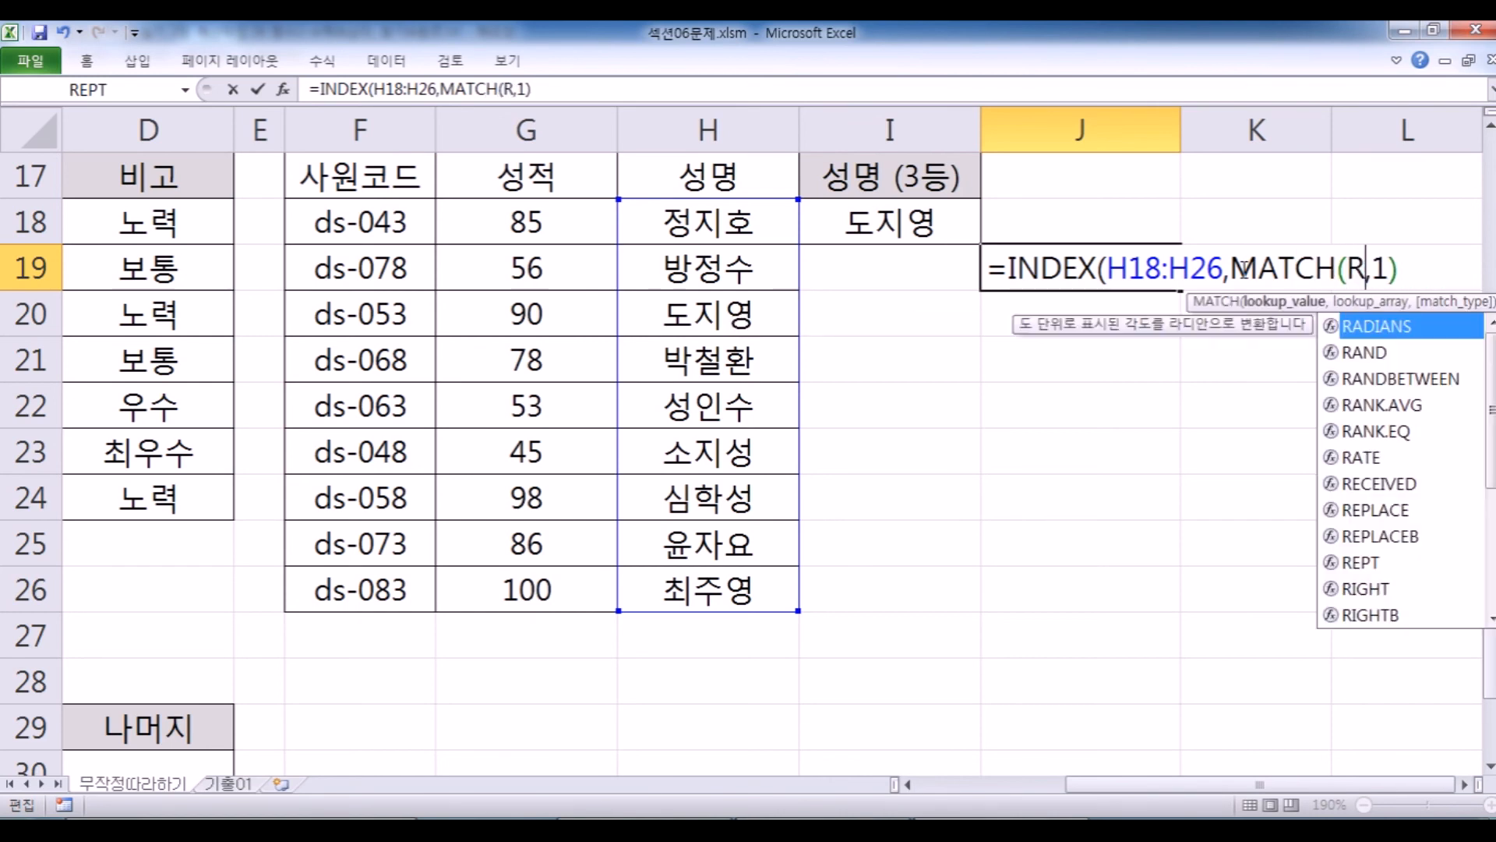
{"action": "type", "text": "RANK("}
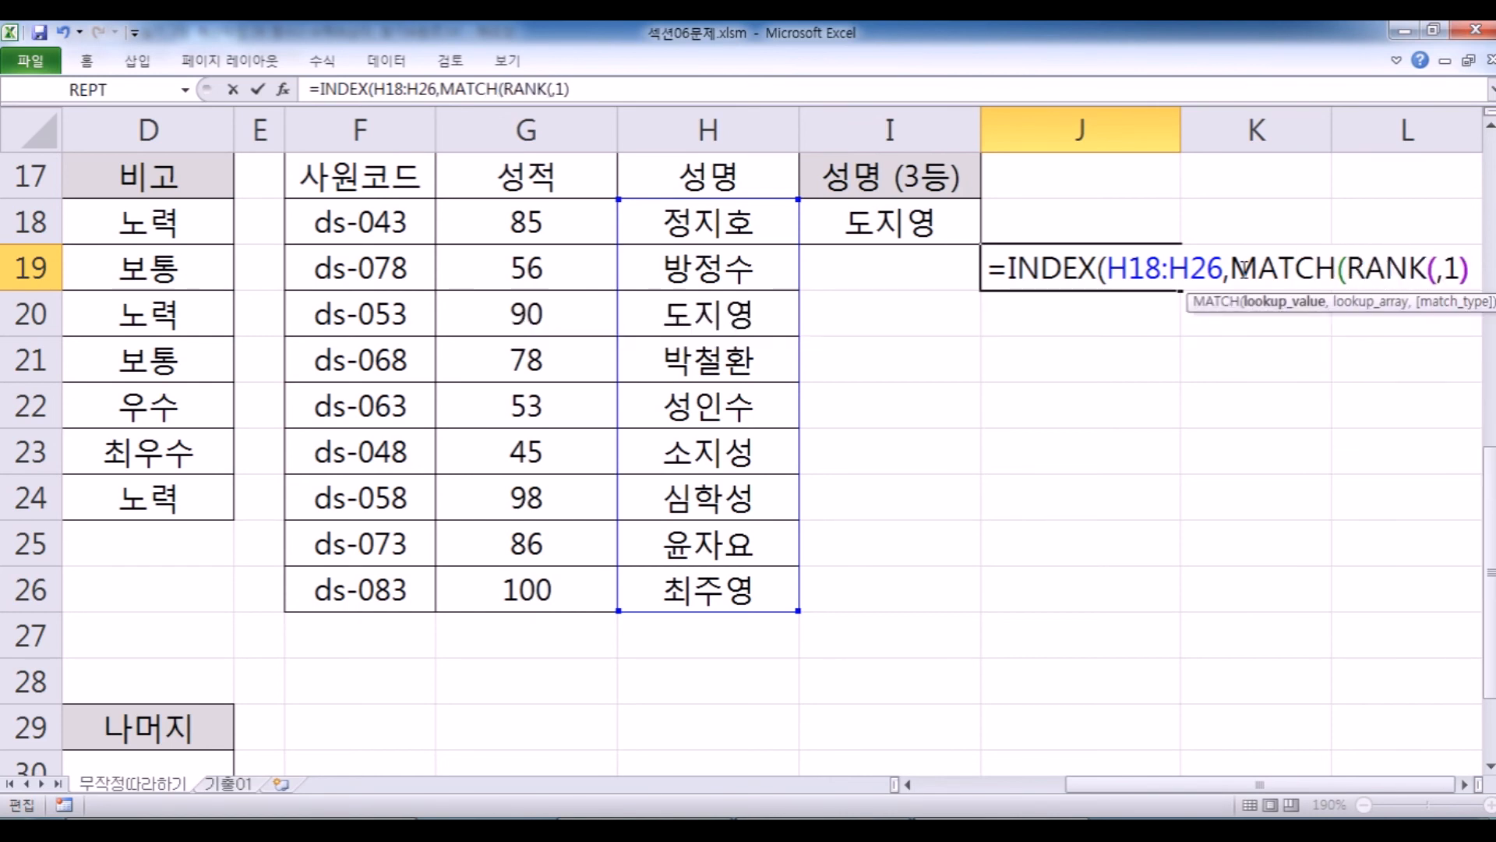
Try G18 and the range G18:G26 as the RANK arguments in J19, and discard the formula edit.
{"action": "key", "text": "Left"}
{"action": "key", "text": "Left"}
{"action": "key", "text": "Left"}
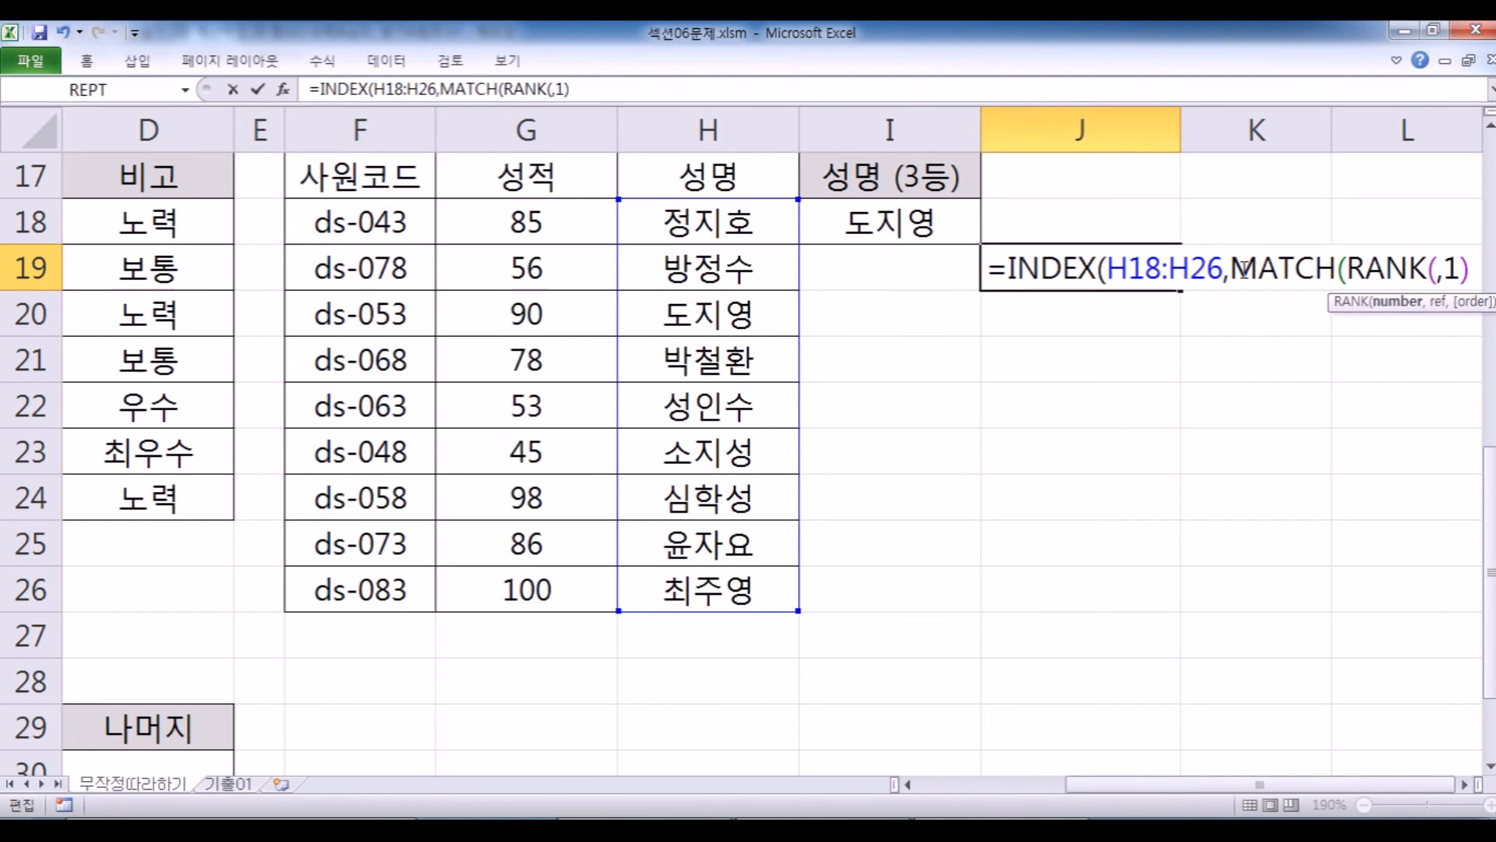
{"action": "left_click", "coordinate": [528, 224]}
{"action": "type", "text": ","}
{"action": "left_click_drag", "start_coordinate": [529, 225], "coordinate": [500, 575]}
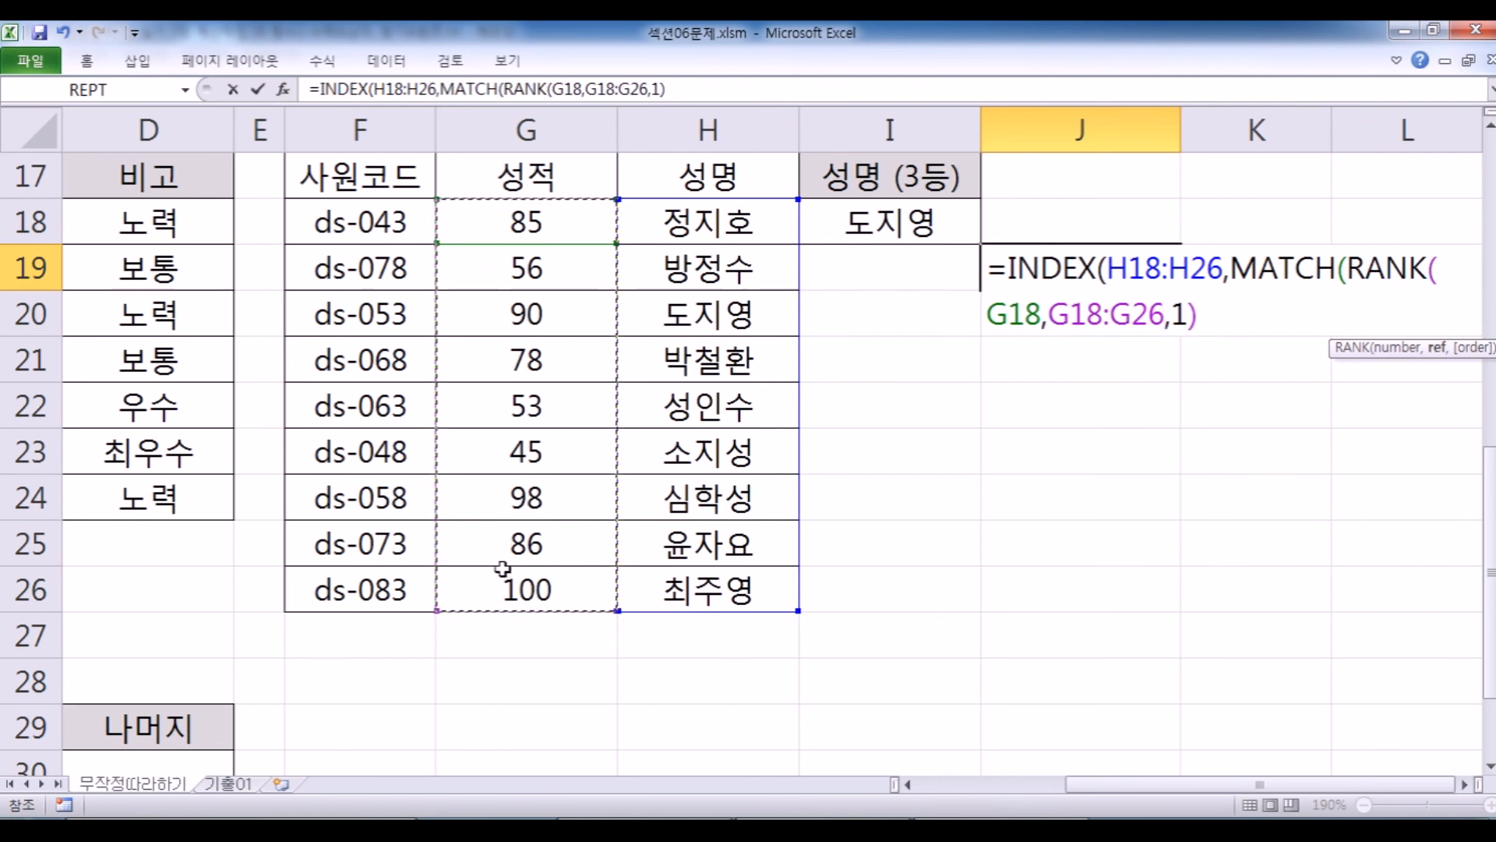
{"action": "key", "text": "ctrl+Return"}
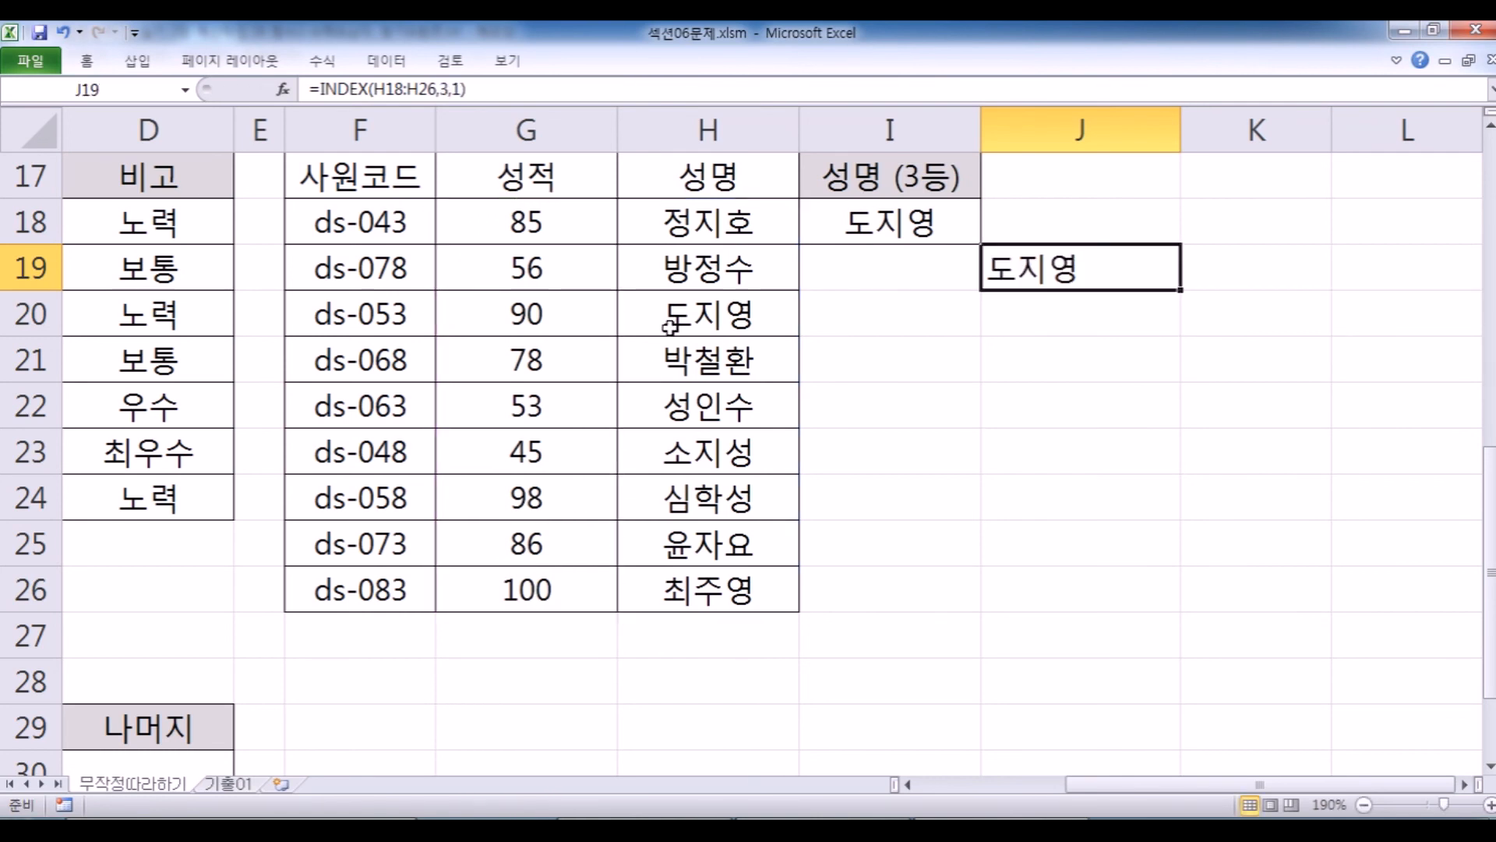
Enter the rank number 3 in cells I20 and I19.
{"action": "left_click", "coordinate": [885, 314]}
{"action": "type", "text": "3"}
{"action": "left_click", "coordinate": [949, 248]}
{"action": "type", "text": "3"}
{"action": "key", "text": "Return"}
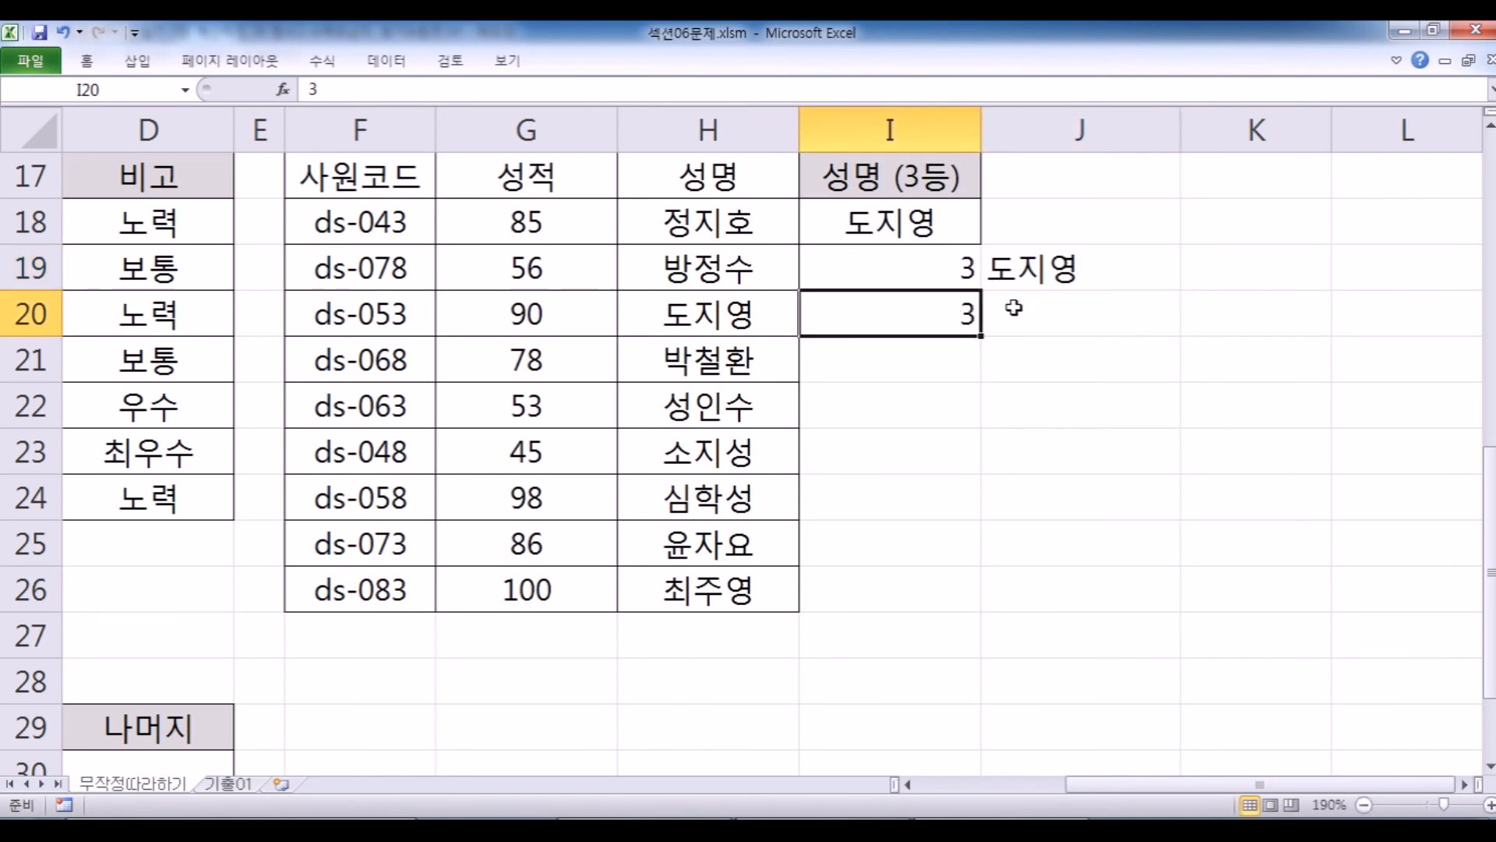
Try nesting MATCH and RANK again as the row argument of the INDEX formula in J19, and discard the edit.
{"action": "left_click", "coordinate": [1077, 258]}
{"action": "key", "text": "F2"}
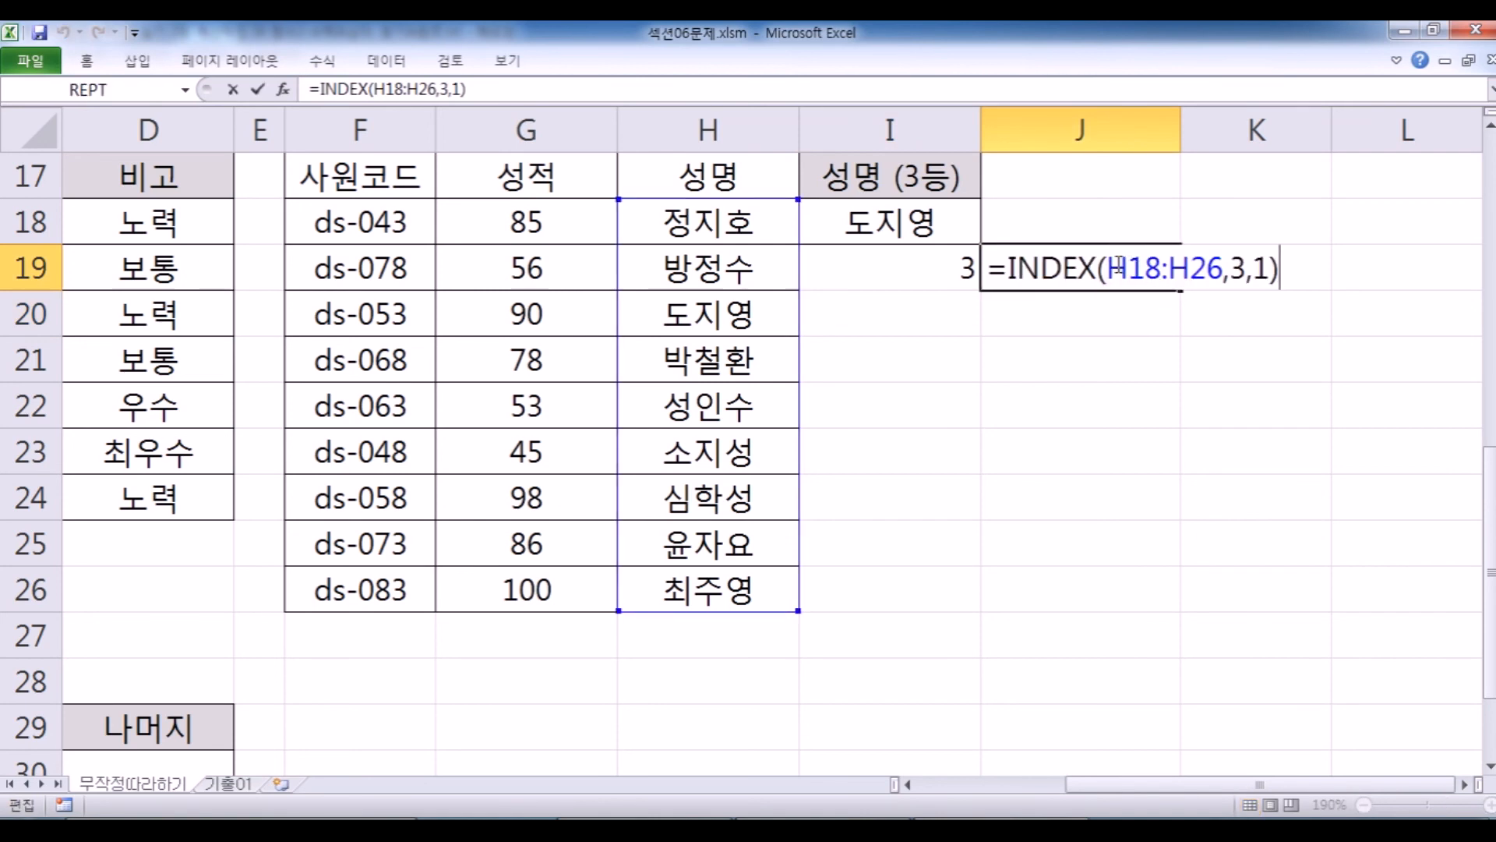
{"action": "double_click", "coordinate": [1240, 268]}
{"action": "type", "text": "MA"}
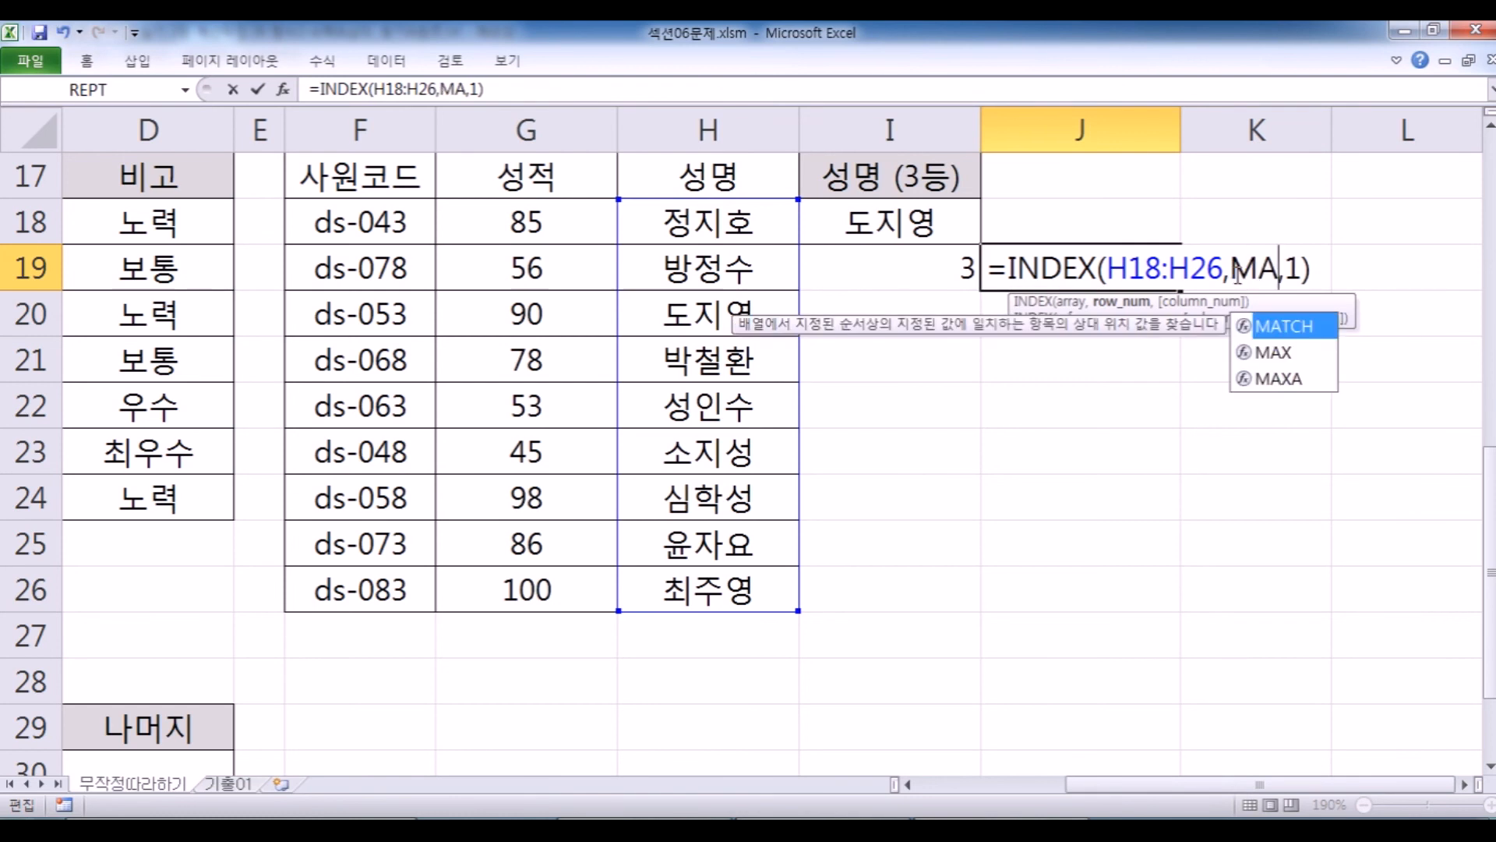
{"action": "type", "text": "T"}
{"action": "key", "text": "Tab"}
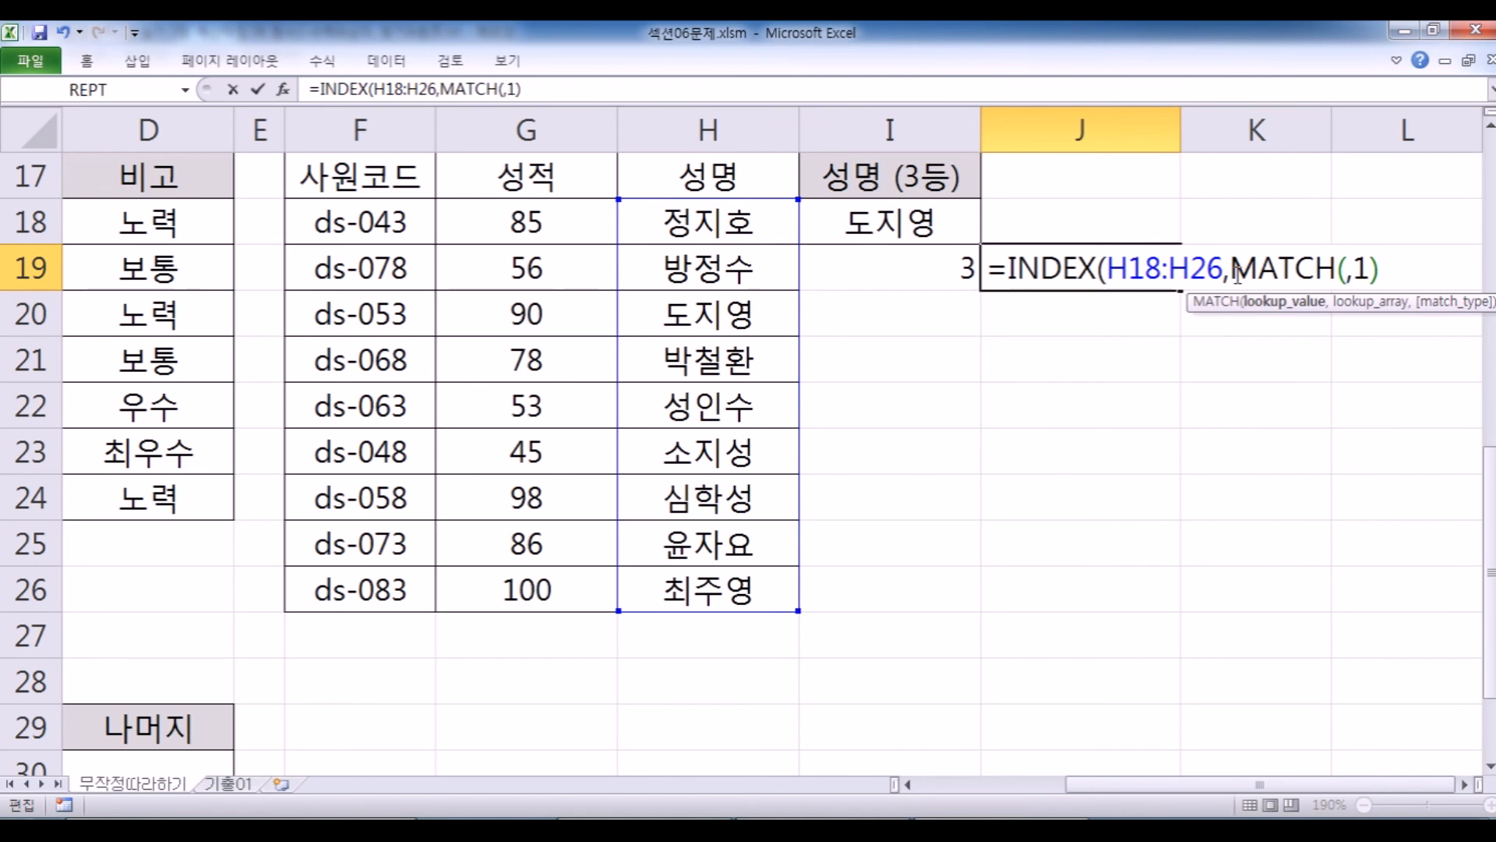
{"action": "type", "text": "RANK("}
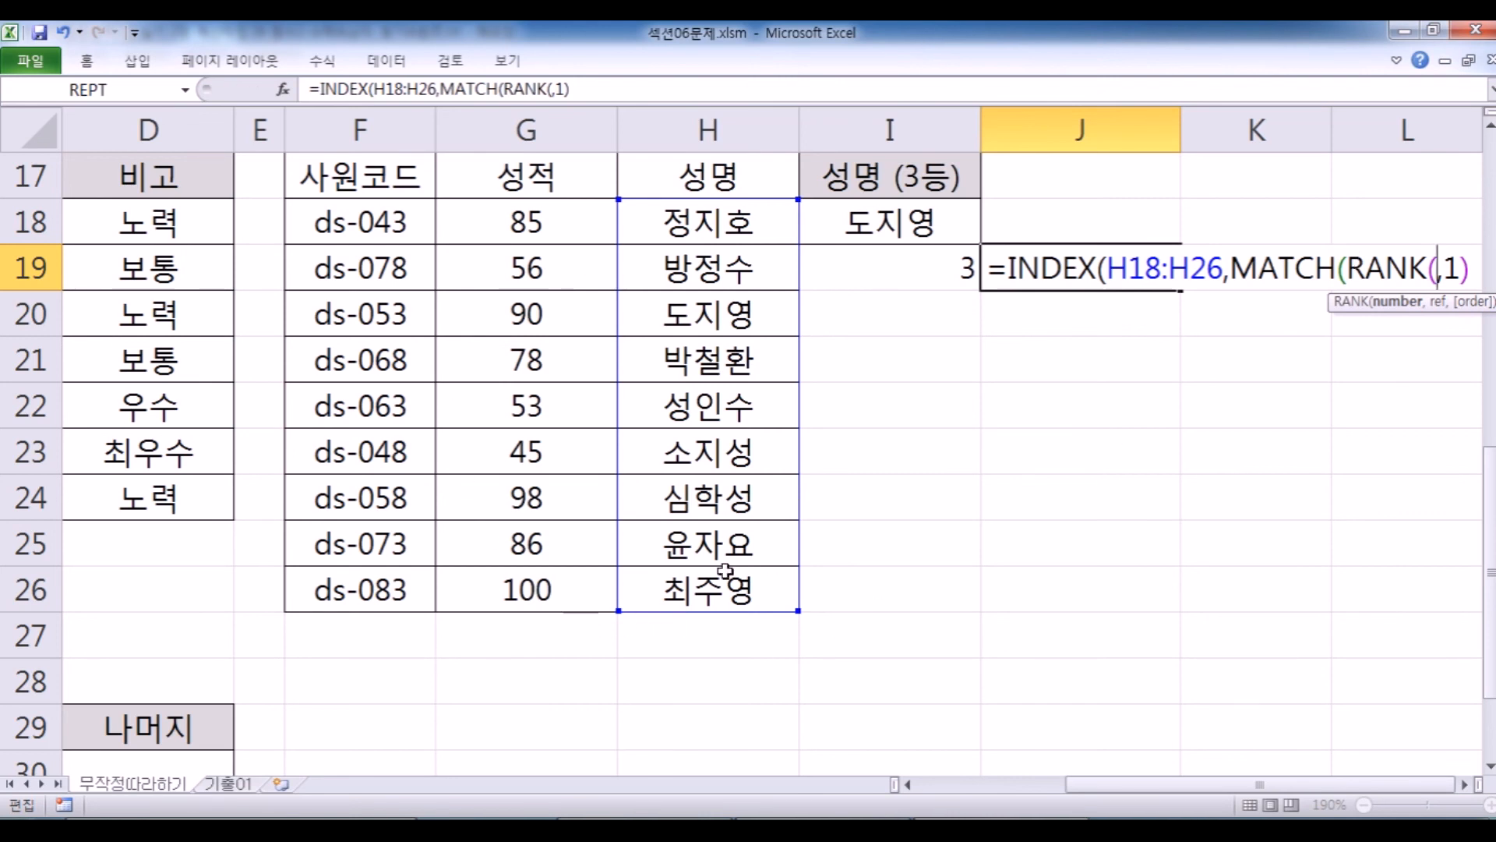
{"action": "key", "text": "Escape"}
Switch to Notepad and add the line "VLOOKUP, LARGE 함수" below the INDEX, MATCH and LARGE formula, followed by a new line.
{"action": "key", "text": "alt+Tab"}
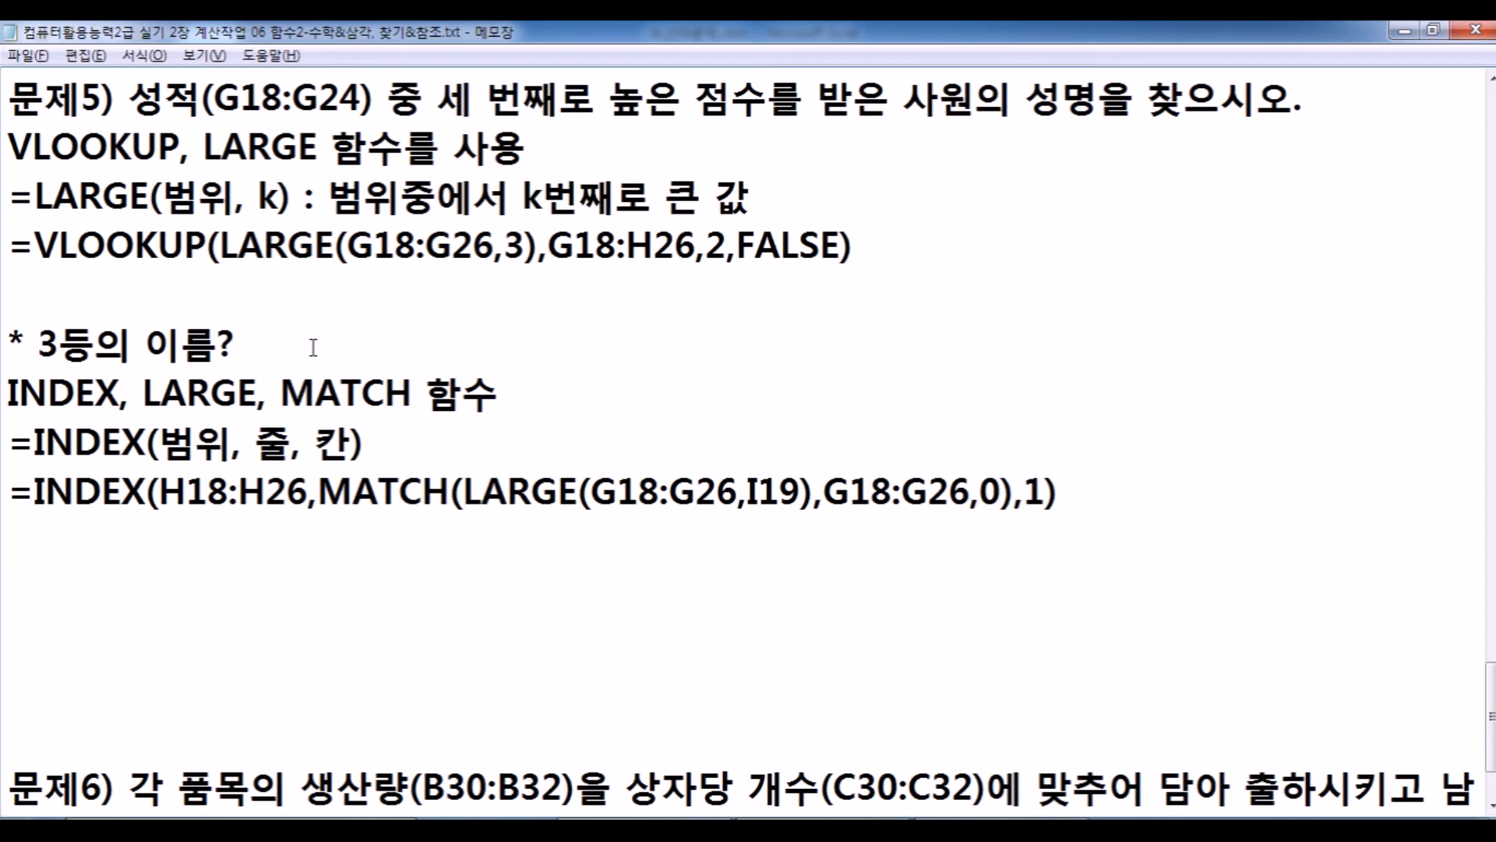
{"action": "left_click_drag", "start_coordinate": [437, 94], "coordinate": [770, 94]}
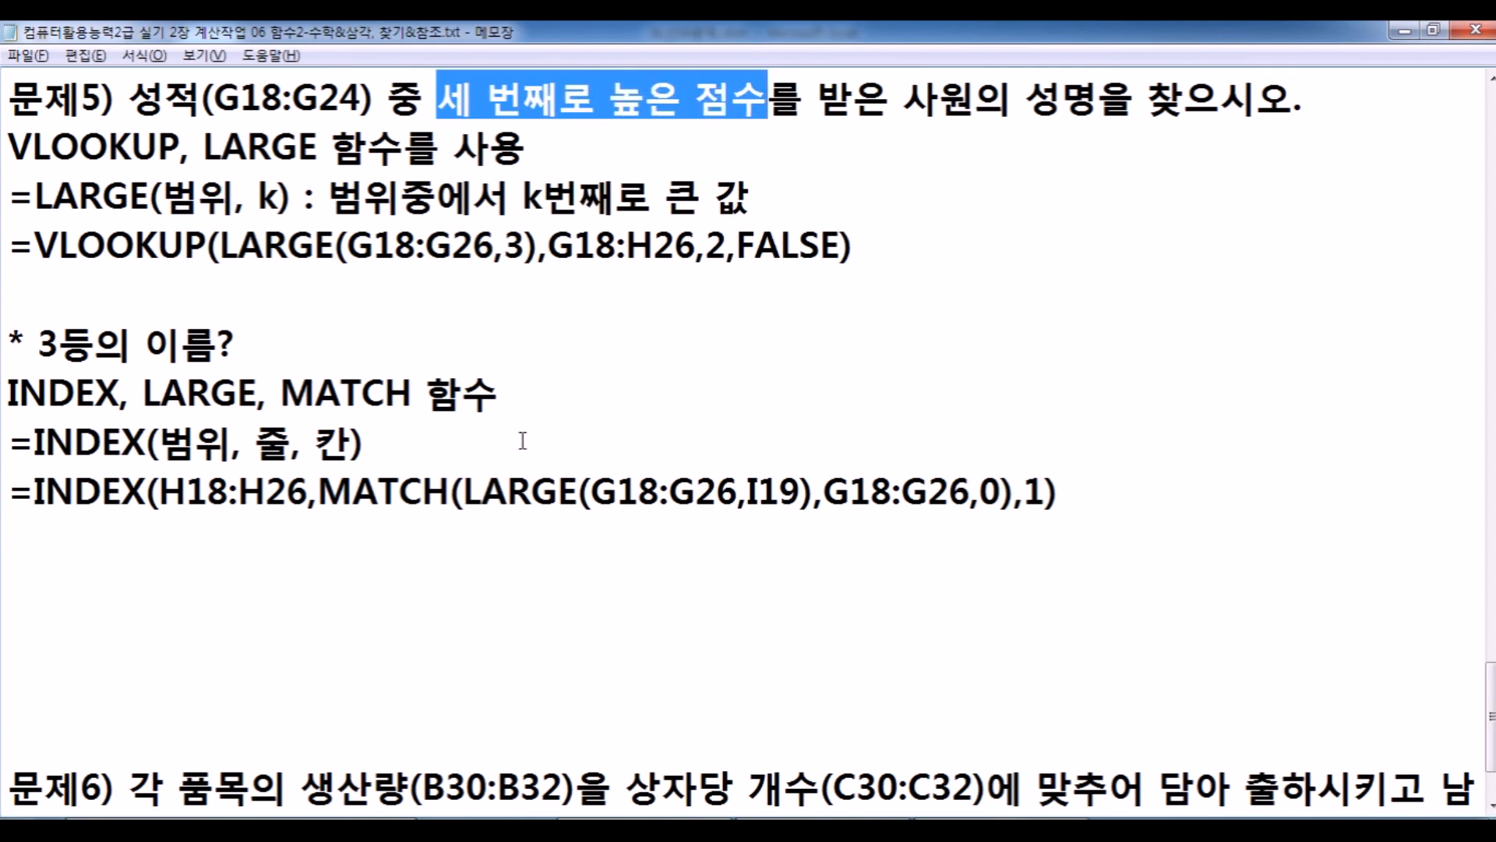
{"action": "left_click", "coordinate": [96, 341]}
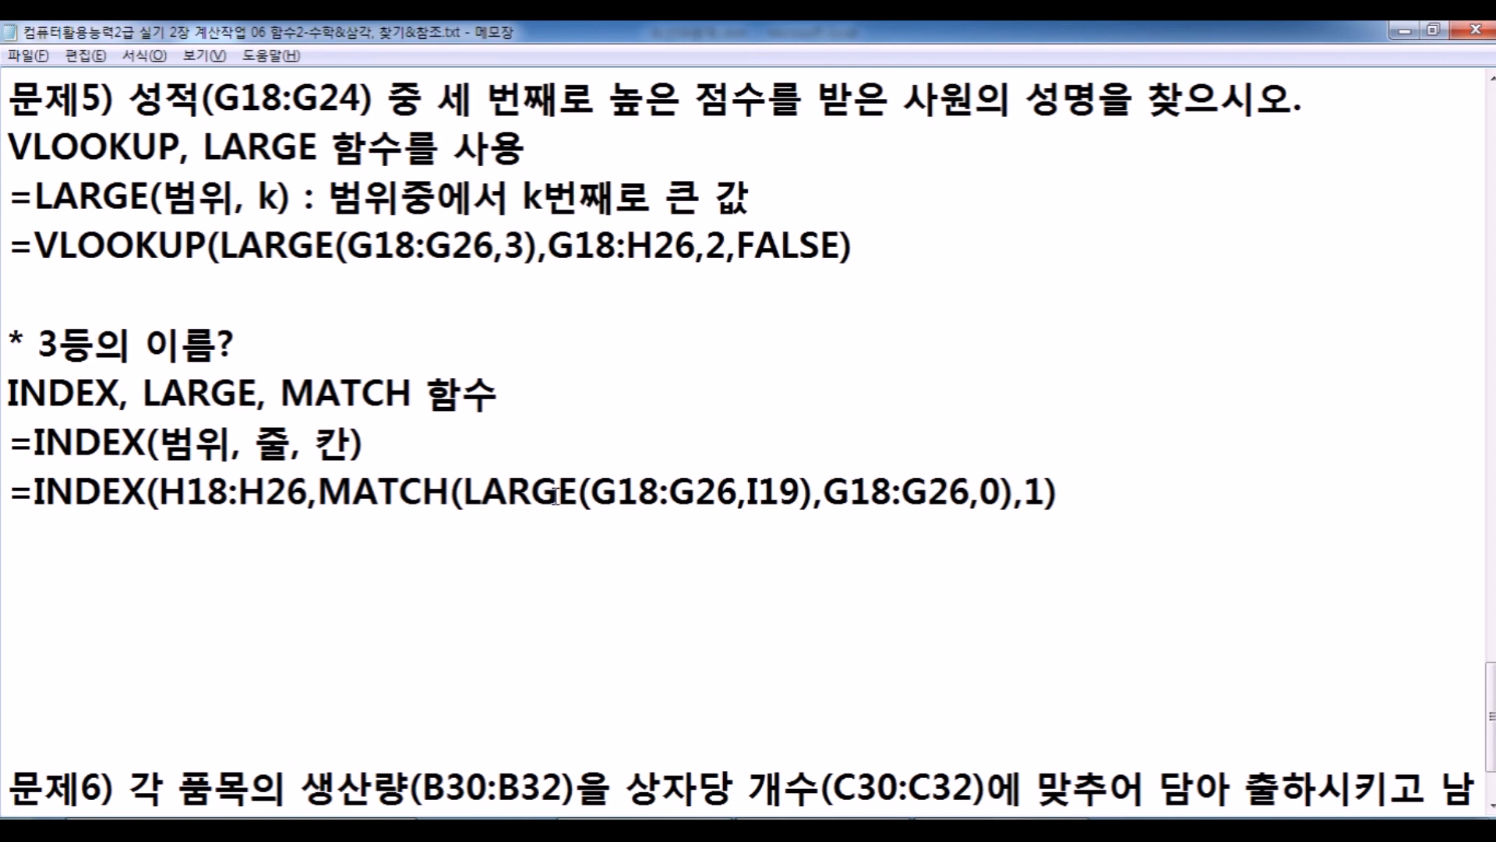
{"action": "left_click_drag", "start_coordinate": [282, 392], "coordinate": [415, 387]}
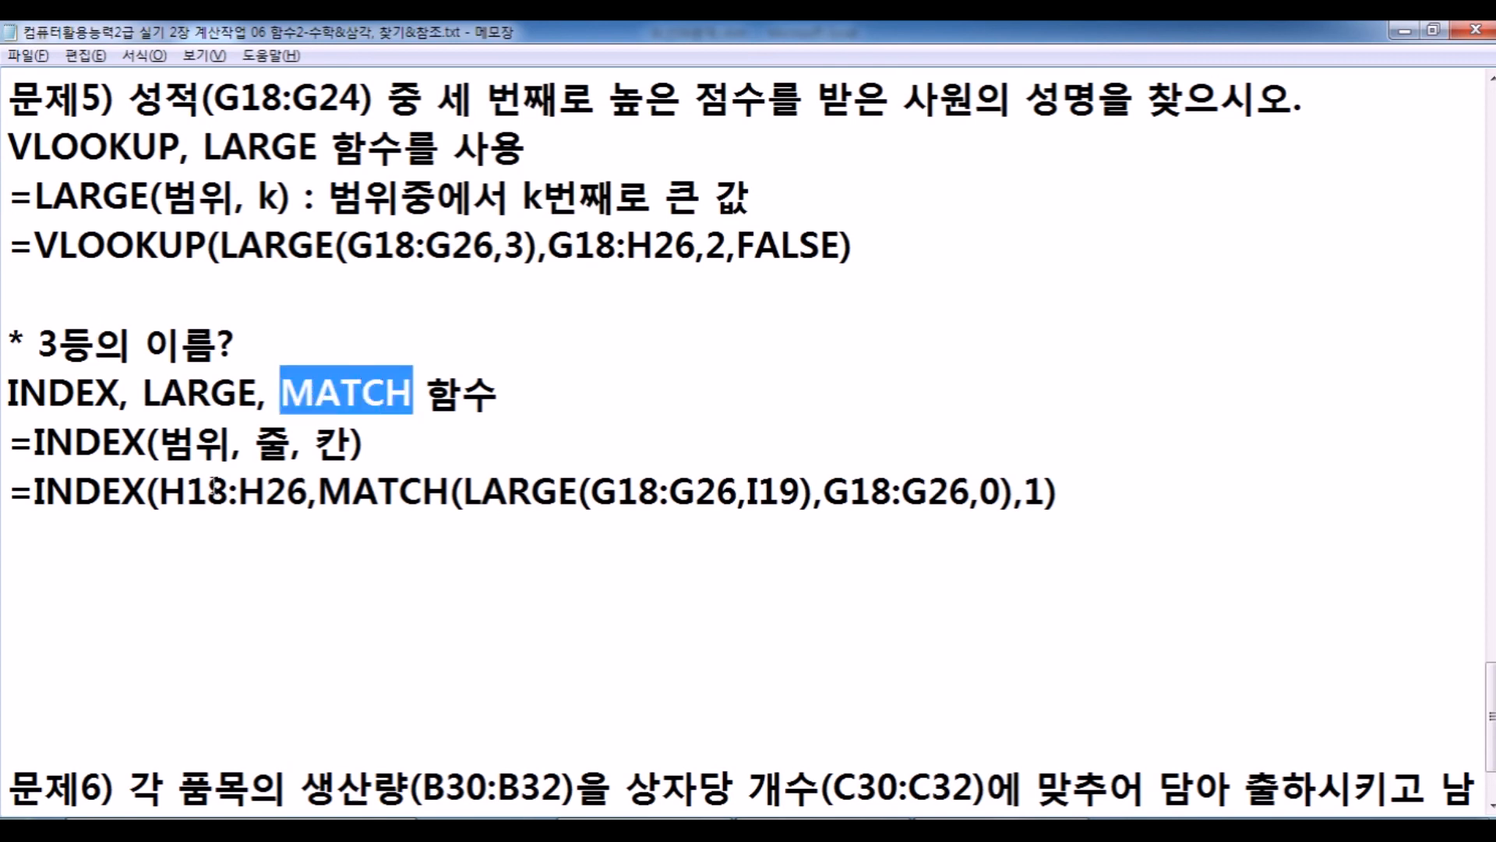
{"action": "left_click", "coordinate": [220, 533]}
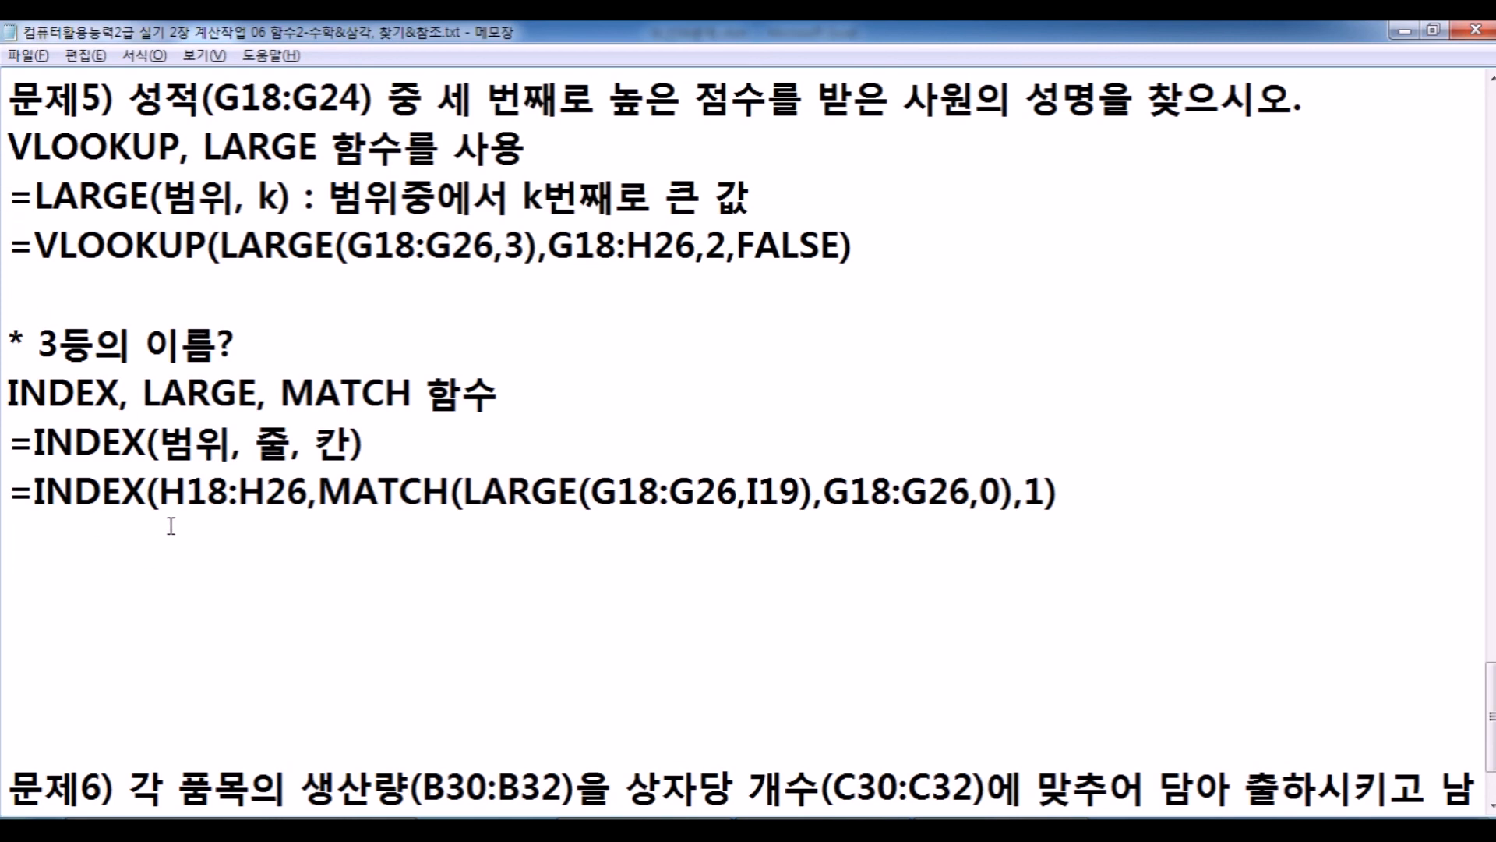
{"action": "left_click_drag", "start_coordinate": [7, 148], "coordinate": [402, 148]}
{"action": "left_click", "coordinate": [90, 589]}
{"action": "type", "text": "VLOOKUP, LARGE 함수"}
{"action": "key", "text": "Return"}
{"action": "scroll", "coordinate": [365, 545], "scroll_direction": "down", "scroll_amount": 1}
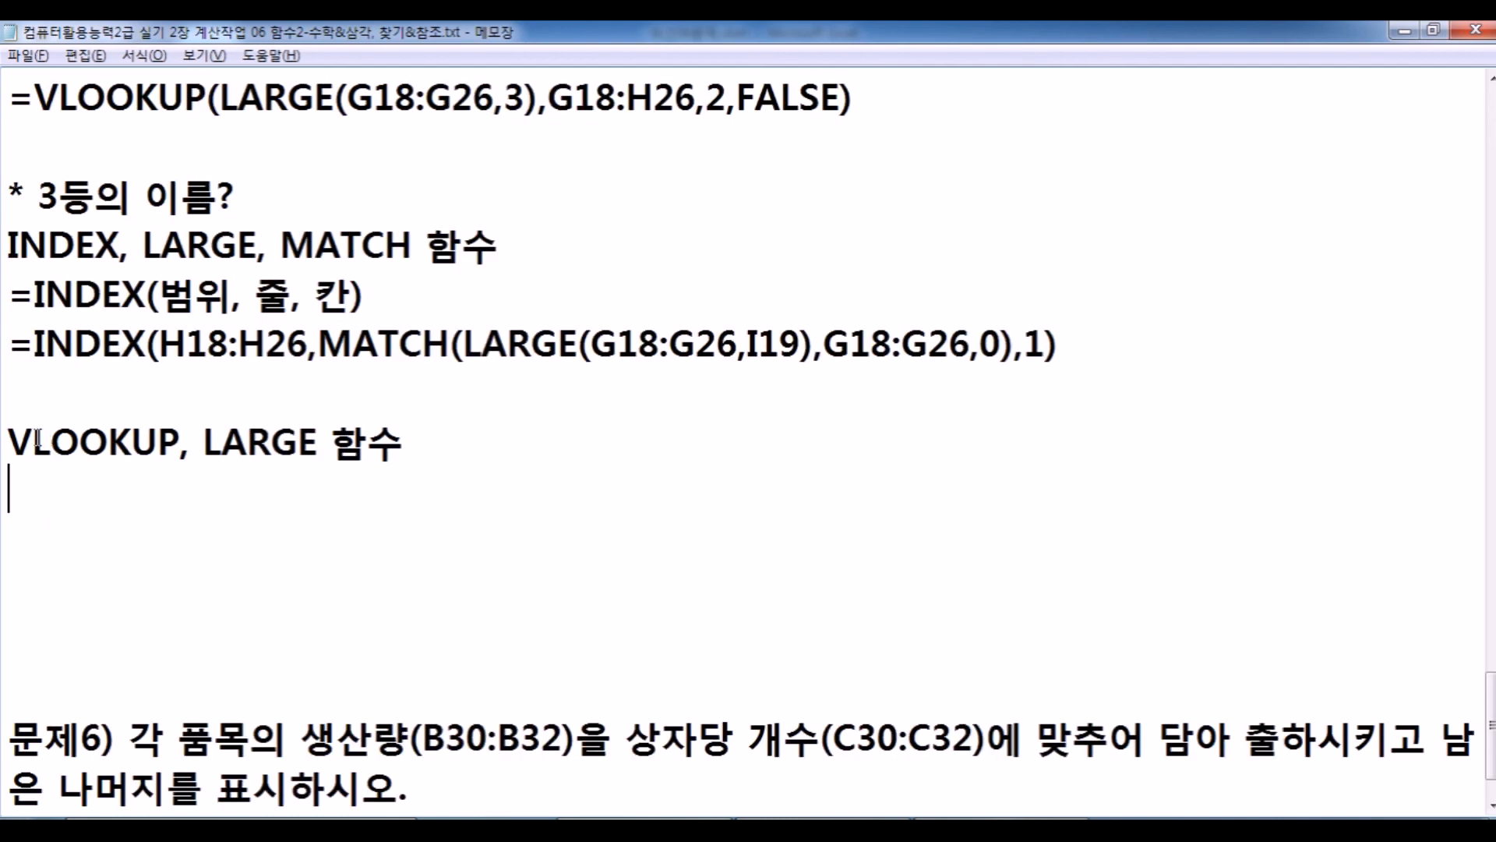
Copy the VLOOKUP formula from I18 in Excel and paste it below the new "VLOOKUP, LARGE 함수" line in Notepad.
{"action": "key", "text": "alt+Tab"}
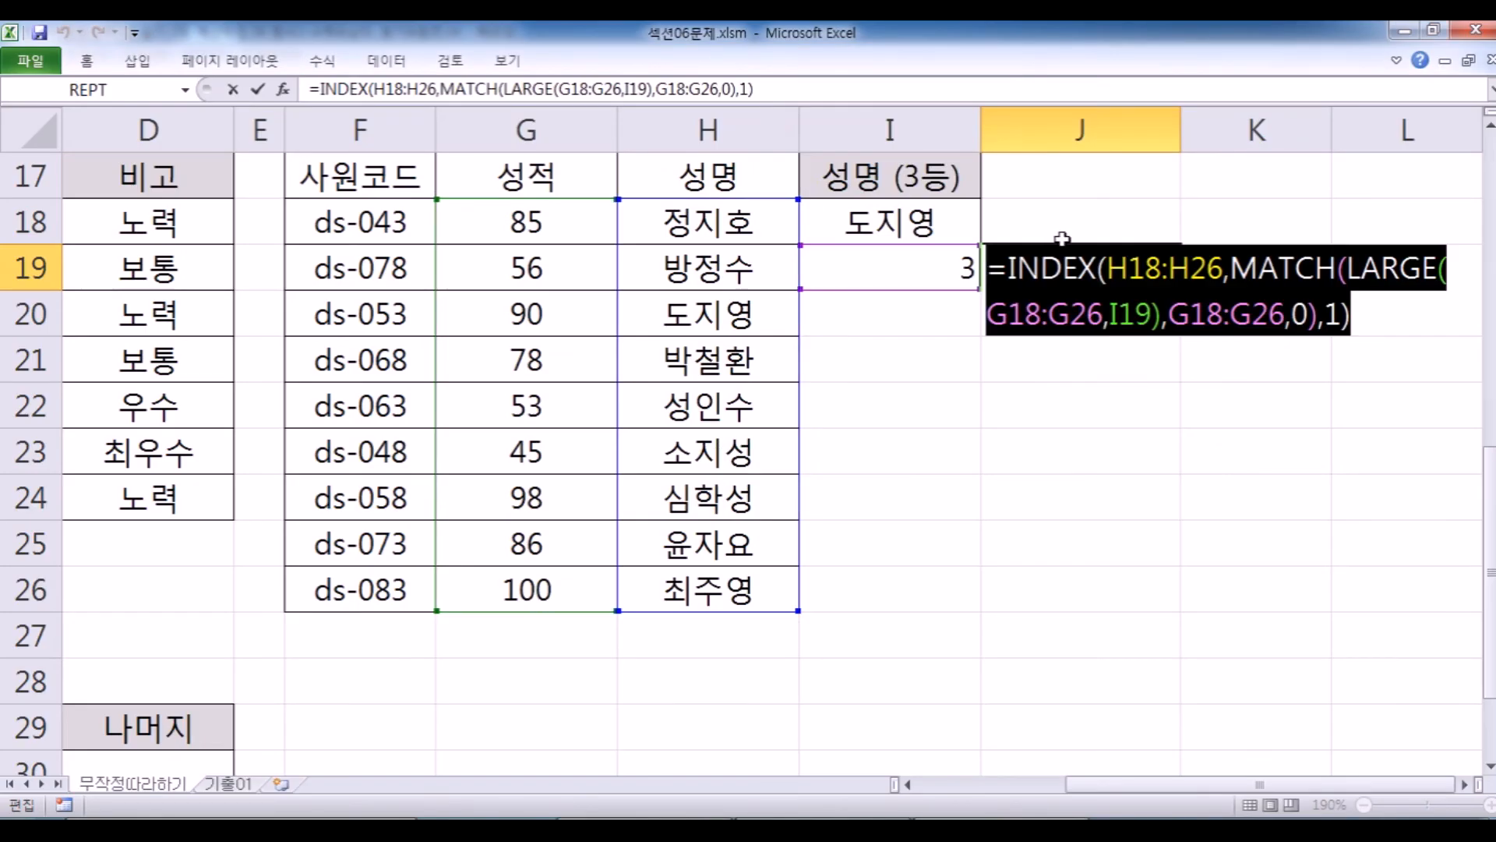
{"action": "key", "text": "Escape"}
{"action": "left_click", "coordinate": [908, 224]}
{"action": "double_click", "coordinate": [939, 228]}
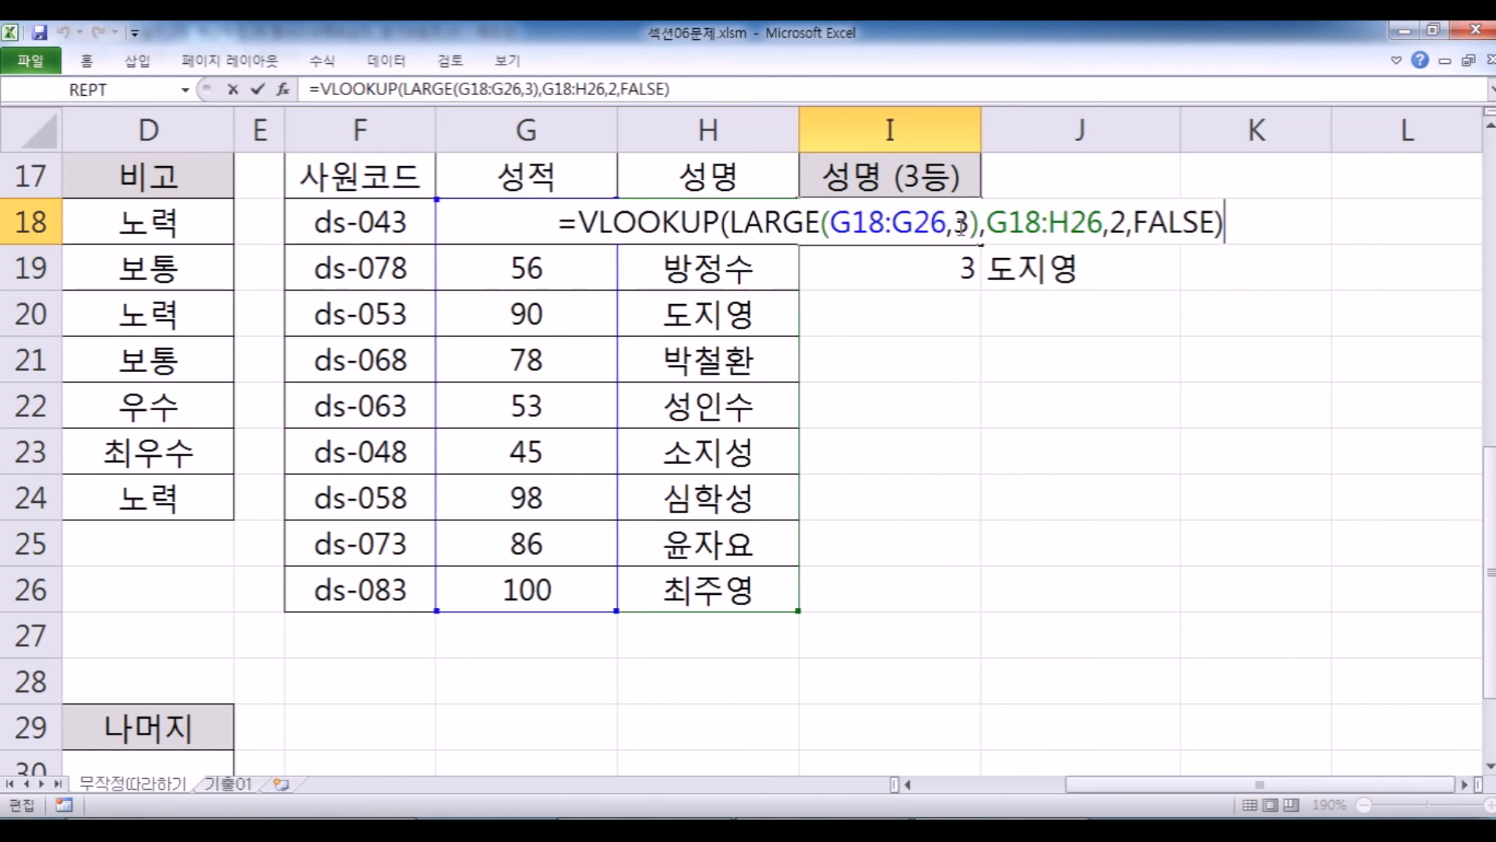
{"action": "key", "text": "Escape"}
{"action": "double_click", "coordinate": [933, 235]}
{"action": "left_click_drag", "start_coordinate": [1231, 226], "coordinate": [501, 232]}
{"action": "key", "text": "ctrl+c"}
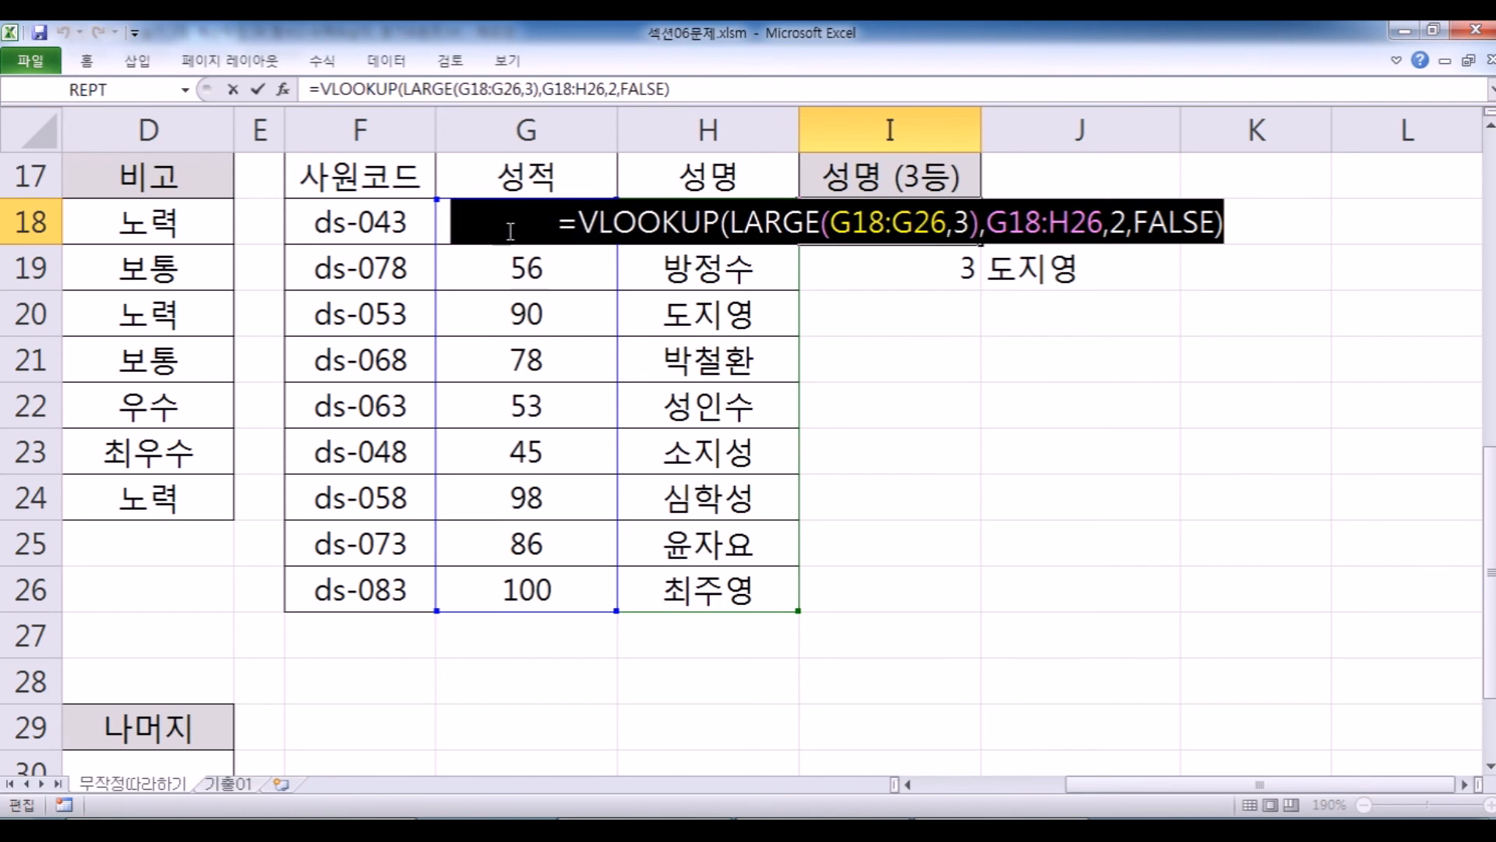
{"action": "key", "text": "alt+Tab"}
{"action": "key", "text": "ctrl+v"}
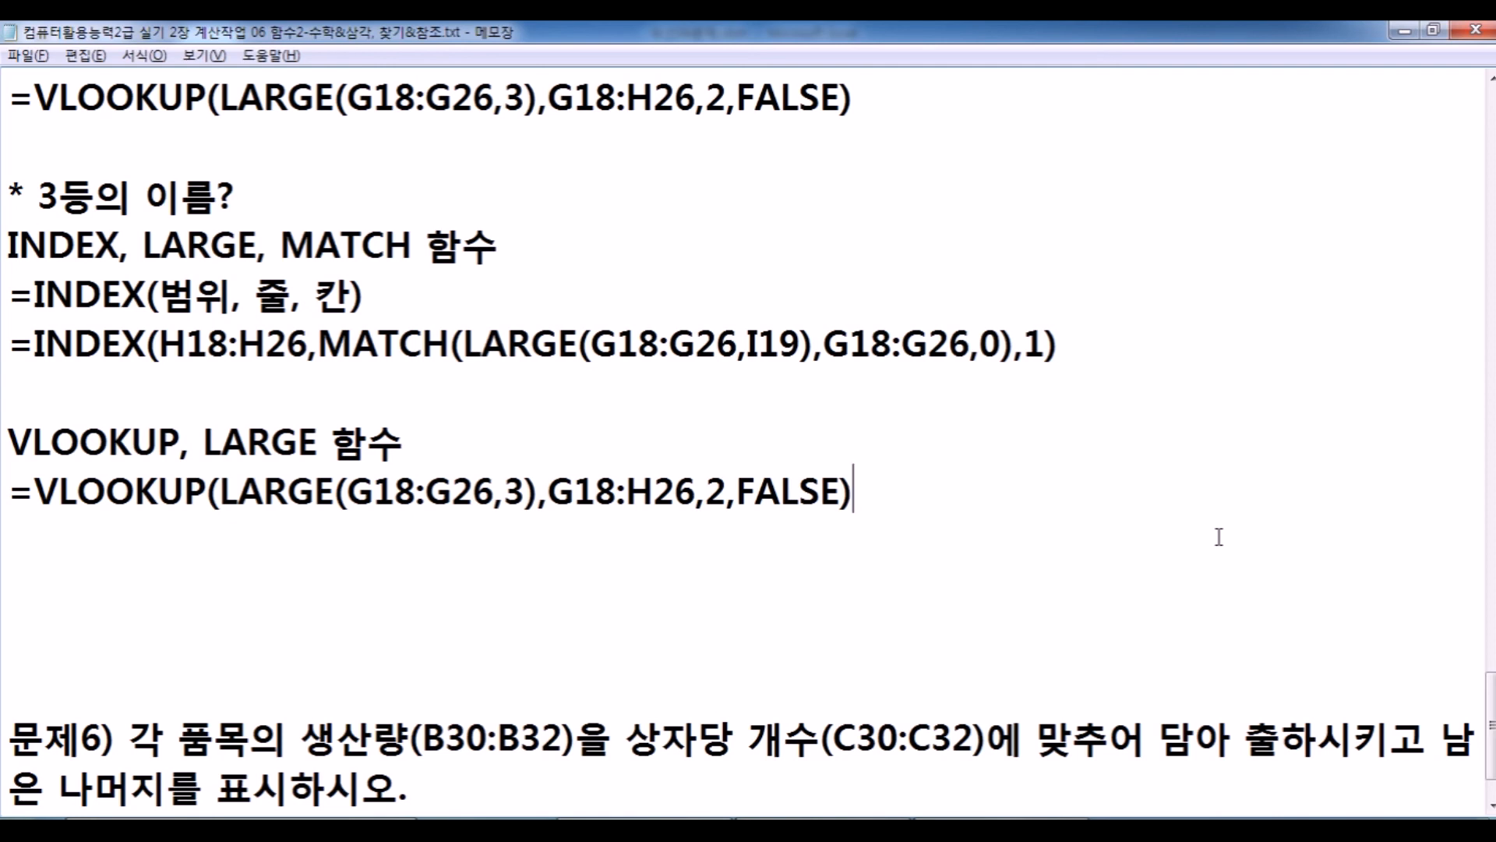
Return to Excel, leave the I18 formula edit, and clear the contents of I18:J19.
{"action": "key", "text": "alt+Tab"}
{"action": "key", "text": "Escape"}
{"action": "left_click_drag", "start_coordinate": [894, 237], "coordinate": [1051, 285]}
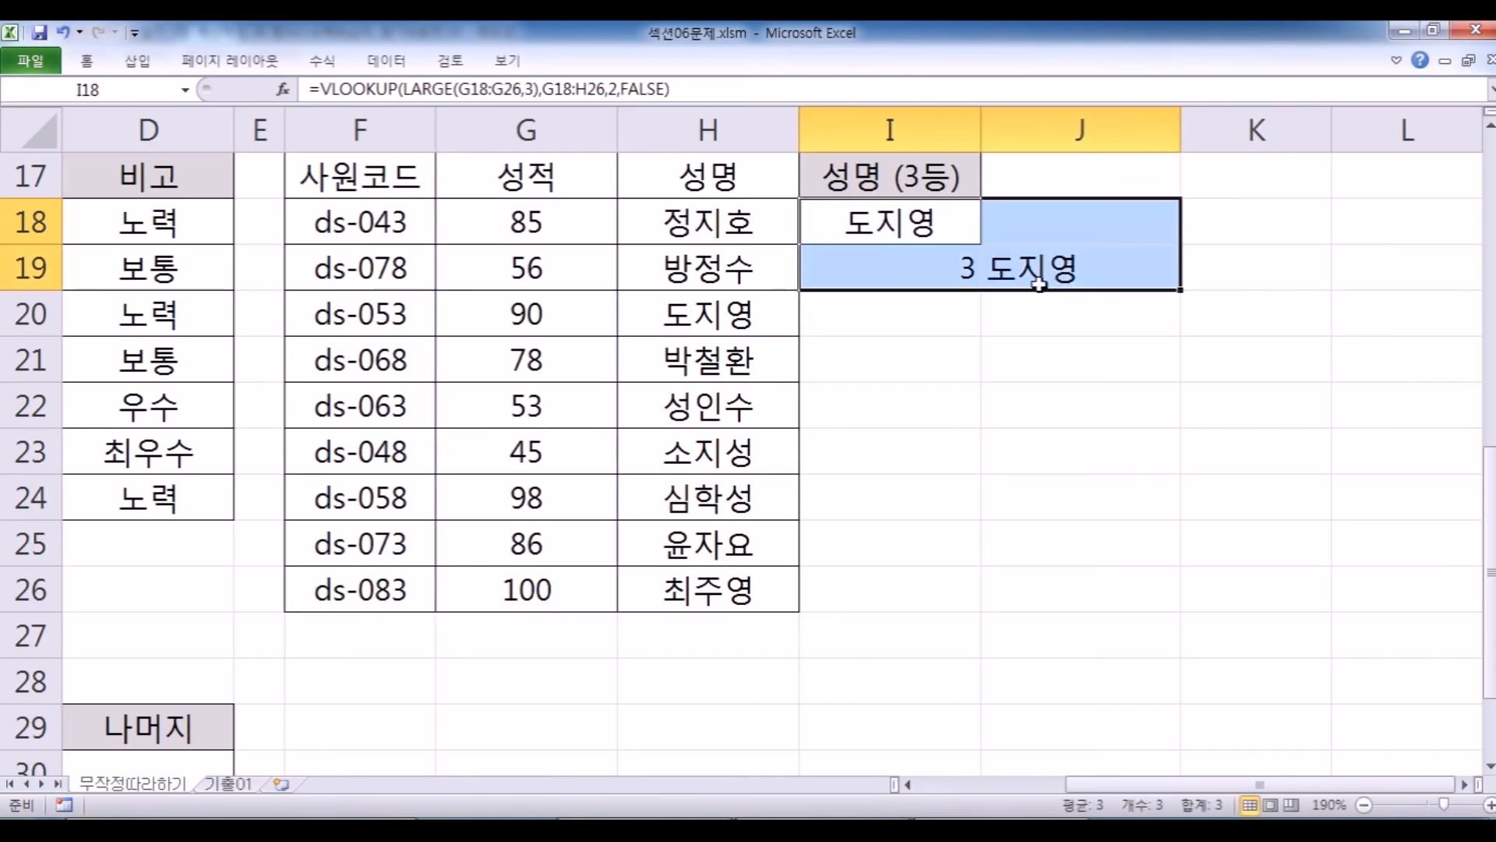
{"action": "key", "text": "Delete"}
{"action": "left_click", "coordinate": [921, 229]}
{"action": "type", "text": "="}
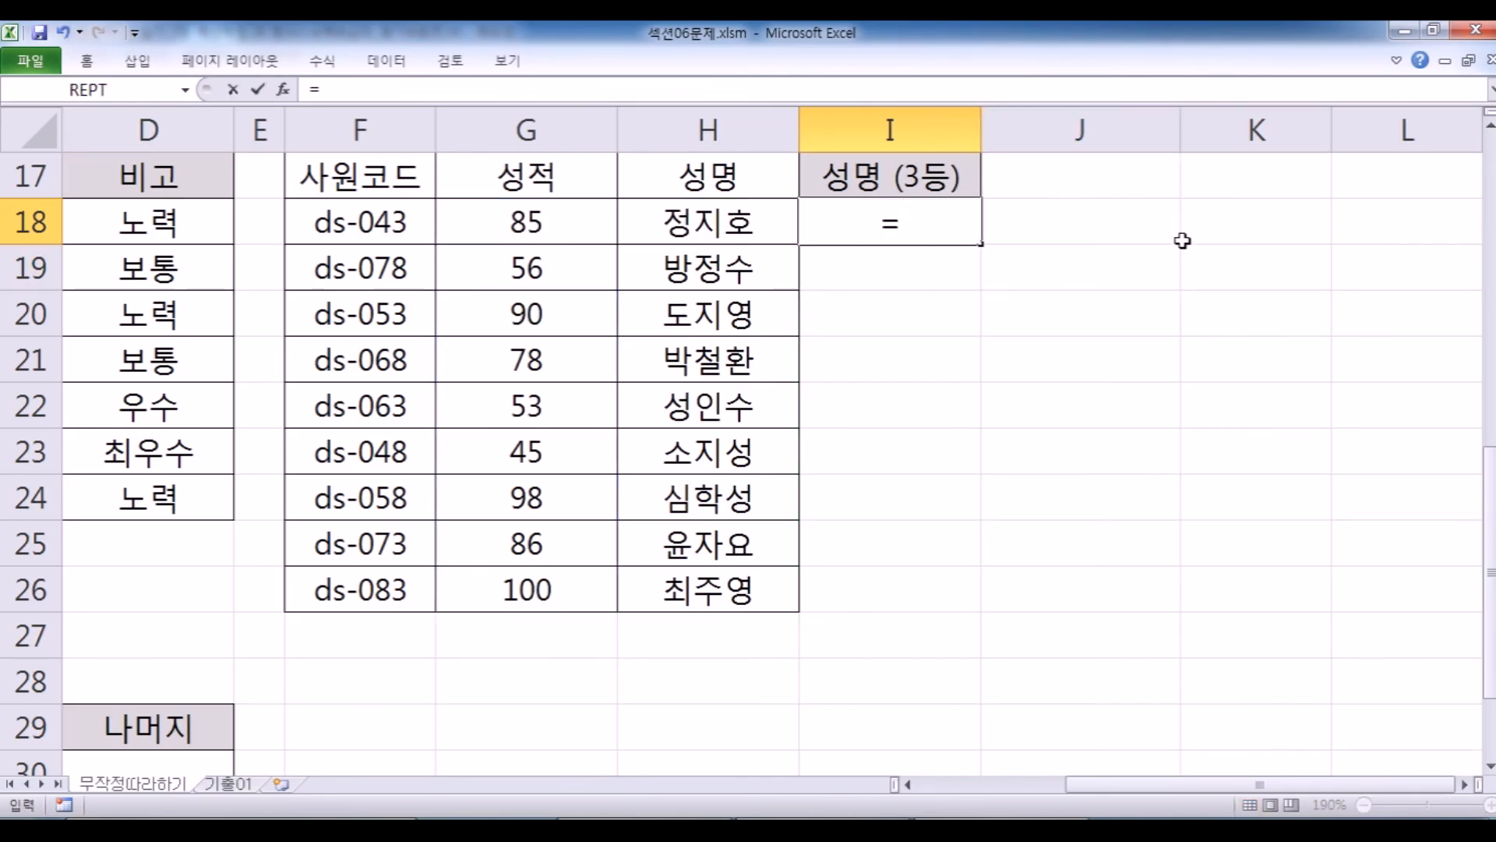
{"action": "left_click", "coordinate": [547, 322]}
{"action": "left_click", "coordinate": [699, 304]}
{"action": "left_click", "coordinate": [595, 305]}
{"action": "left_click", "coordinate": [700, 309]}
{"action": "left_click", "coordinate": [585, 315]}
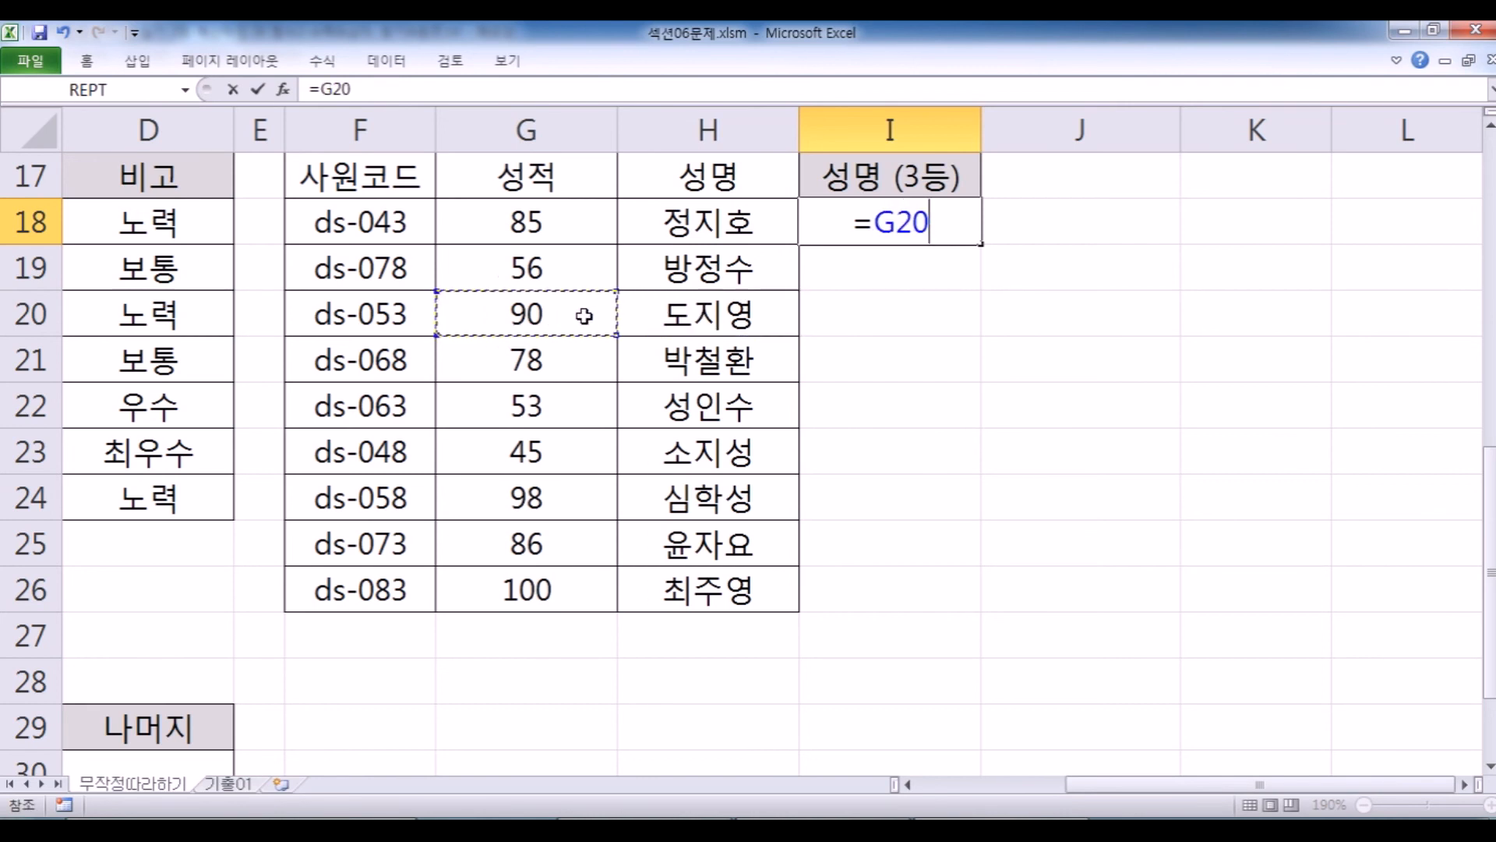
{"action": "key", "text": "Escape"}
Begin a VLOOKUP formula in I18 that looks up 90 in G18:H26 and returns column 2.
{"action": "type", "text": "=VLO"}
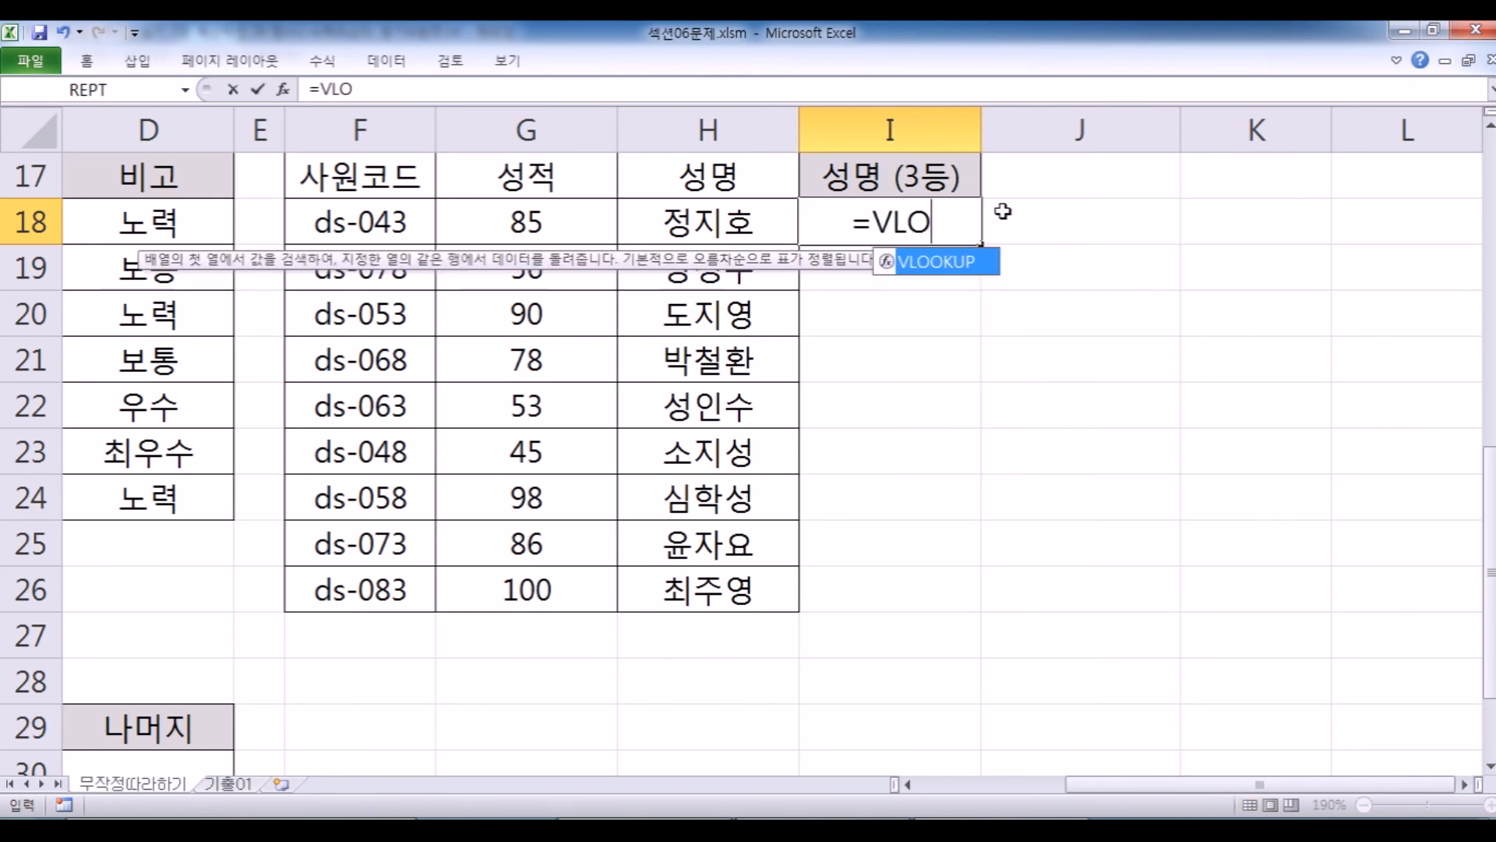
{"action": "key", "text": "Tab"}
{"action": "type", "text": "90"}
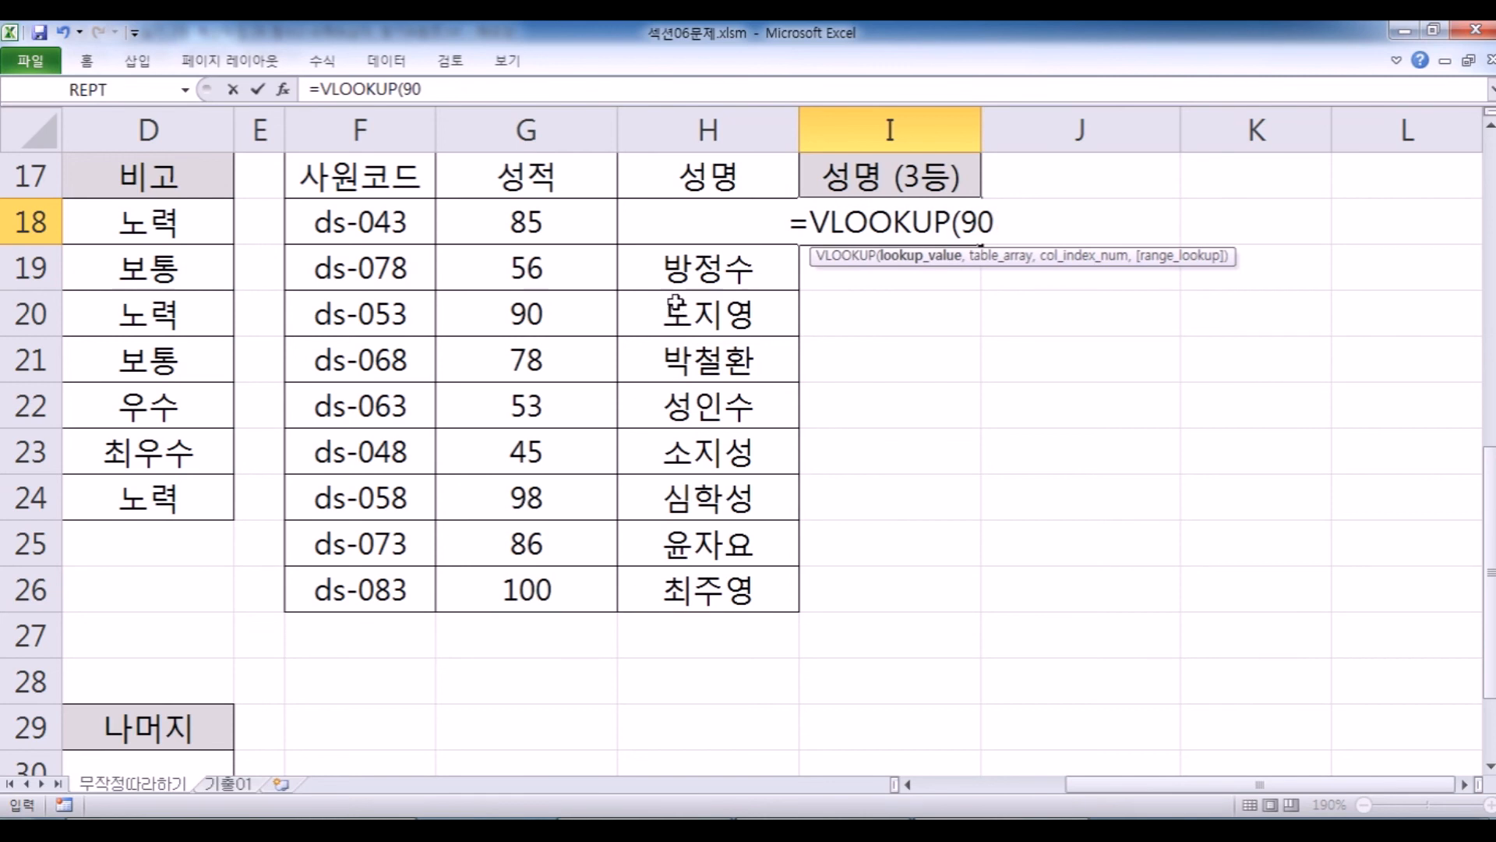
{"action": "type", "text": ","}
{"action": "left_click_drag", "start_coordinate": [522, 209], "coordinate": [687, 583]}
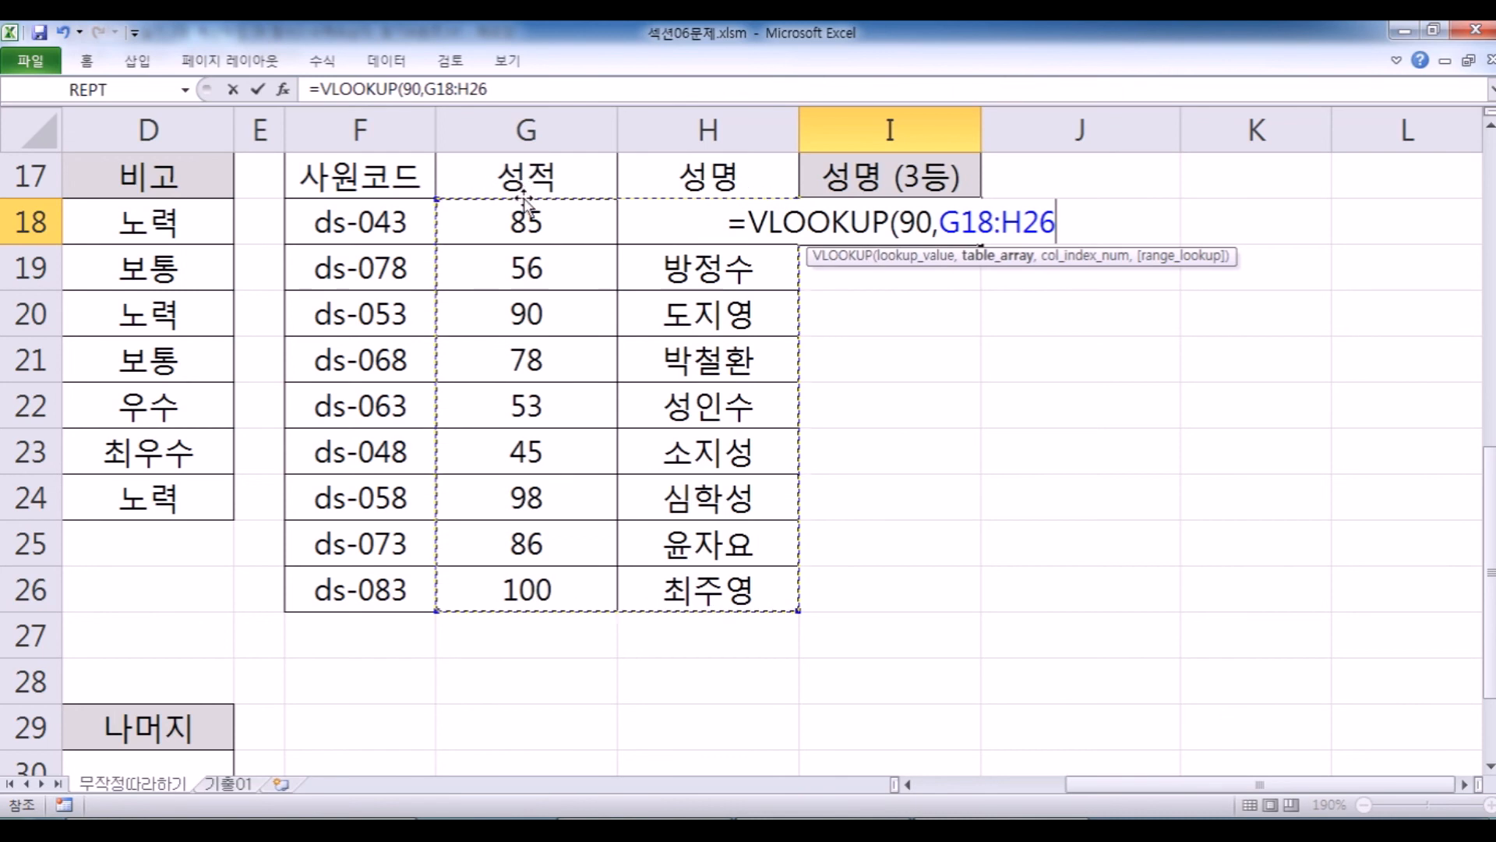
{"action": "double_click", "coordinate": [905, 222]}
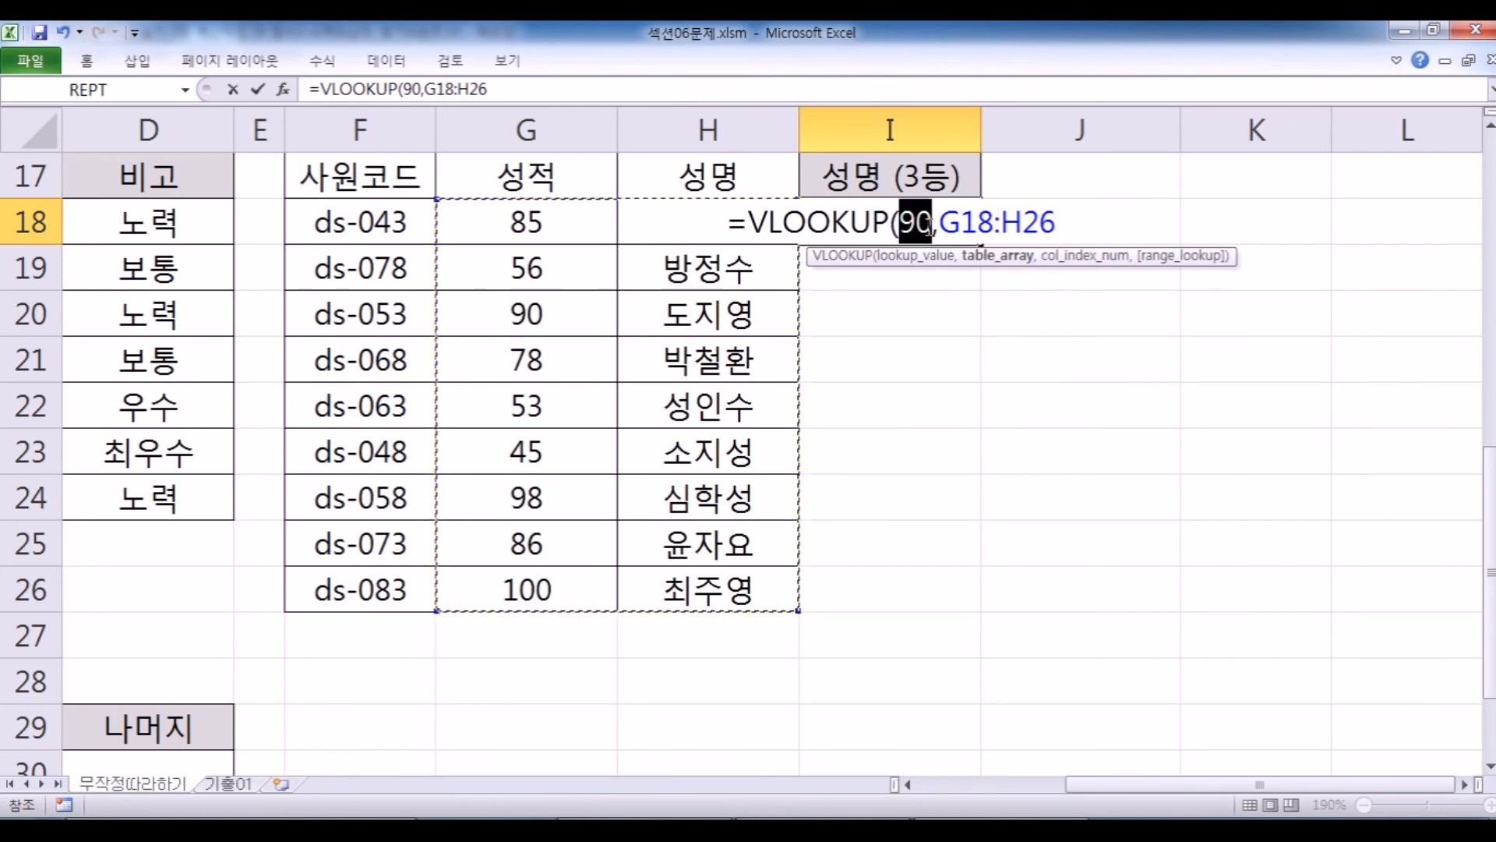
{"action": "left_click", "coordinate": [1062, 224]}
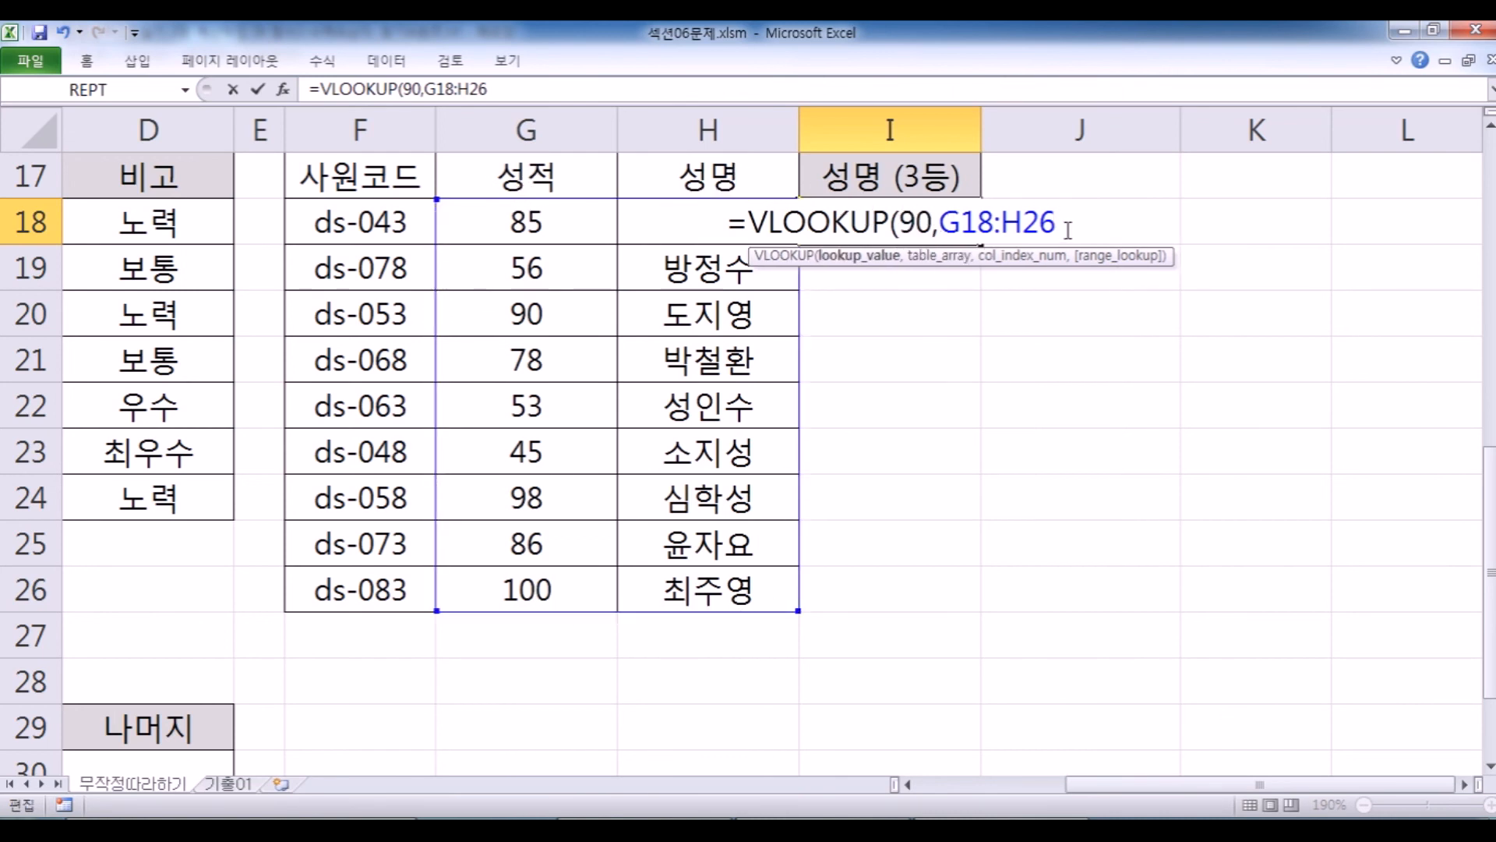
{"action": "type", "text": ",2"}
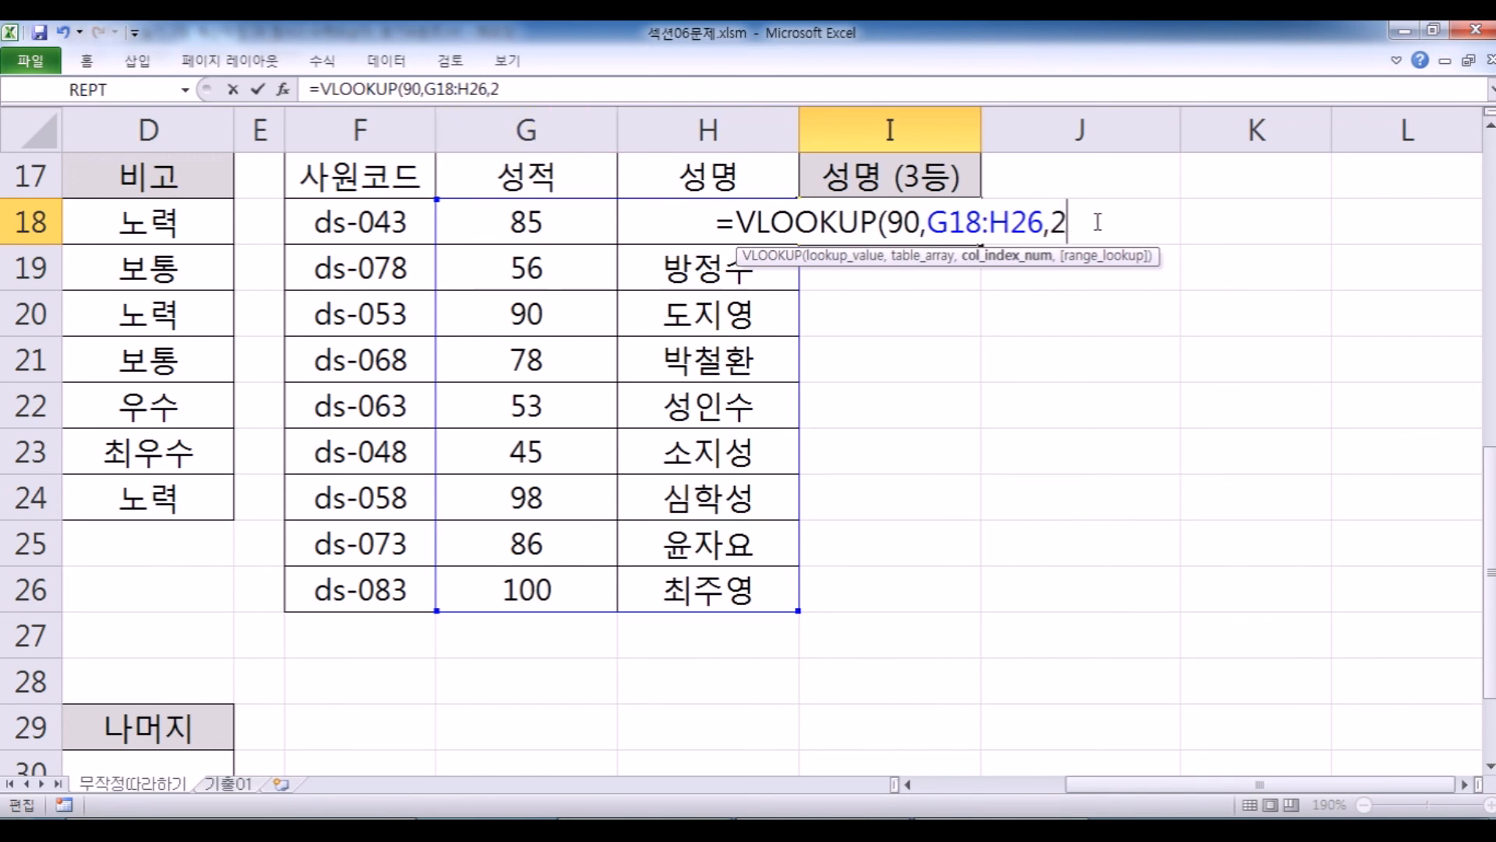
Set the range lookup argument of the I18 VLOOKUP to 0 for an exact match and enter the formula.
{"action": "type", "text": ","}
{"action": "left_click", "coordinate": [1170, 319]}
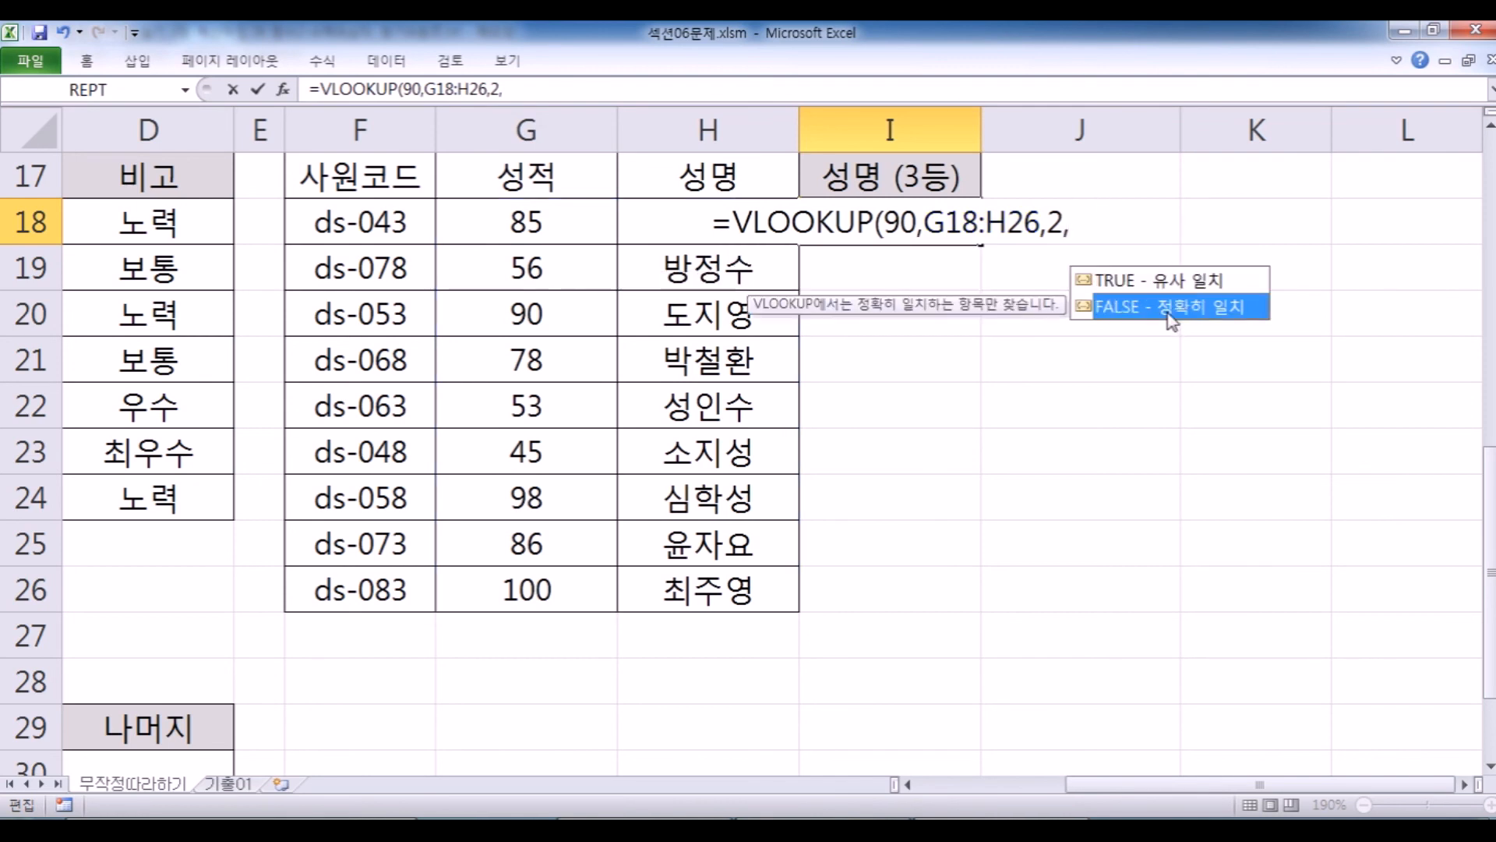
{"action": "double_click", "coordinate": [1168, 315]}
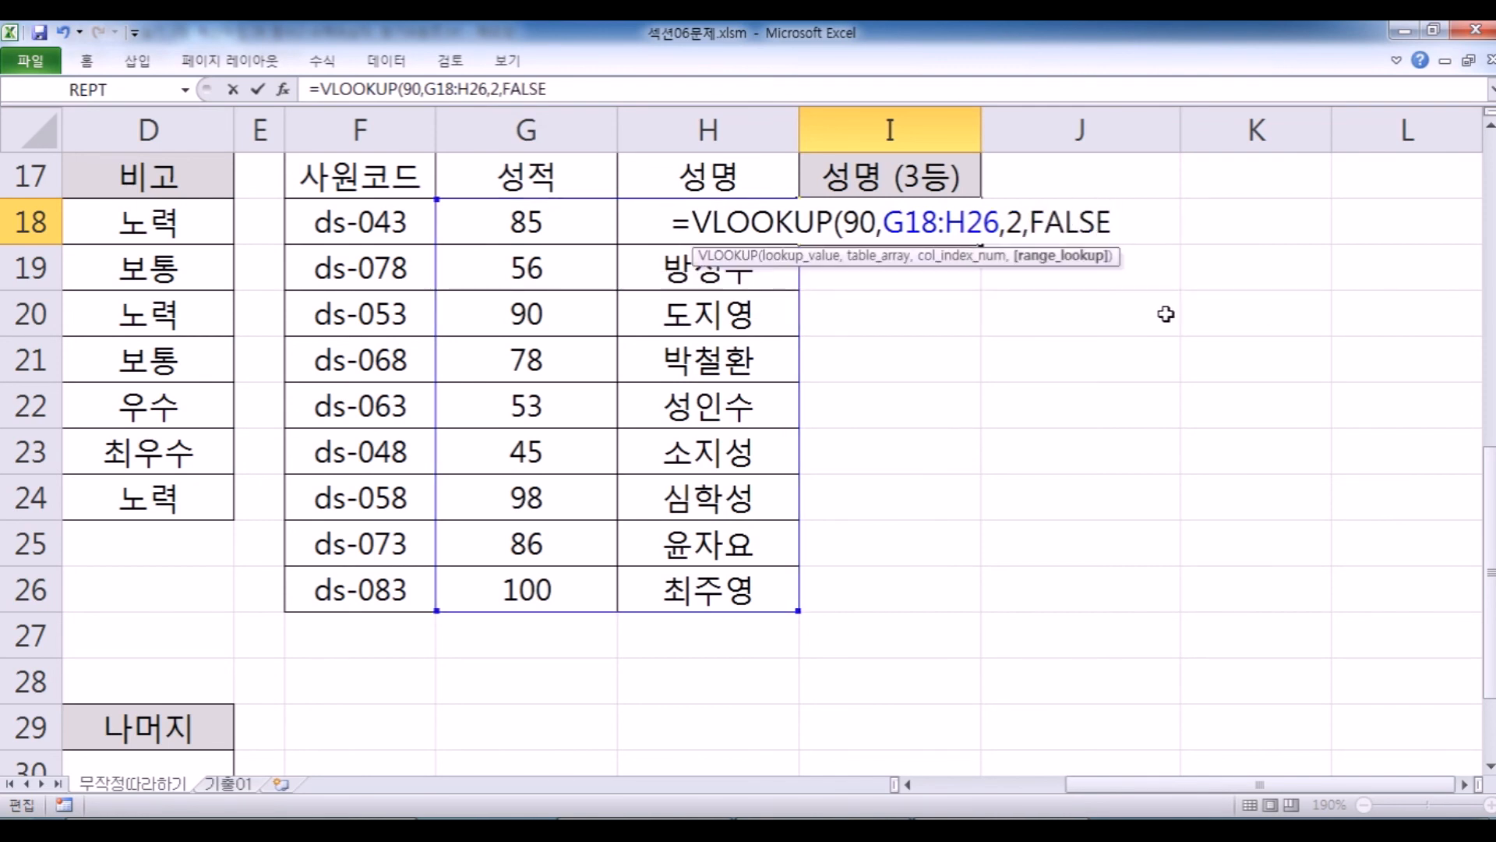
{"action": "key", "text": "BackSpace"}
{"action": "key", "text": "BackSpace"}
{"action": "key", "text": "BackSpace"}
{"action": "key", "text": "BackSpace"}
{"action": "key", "text": "BackSpace"}
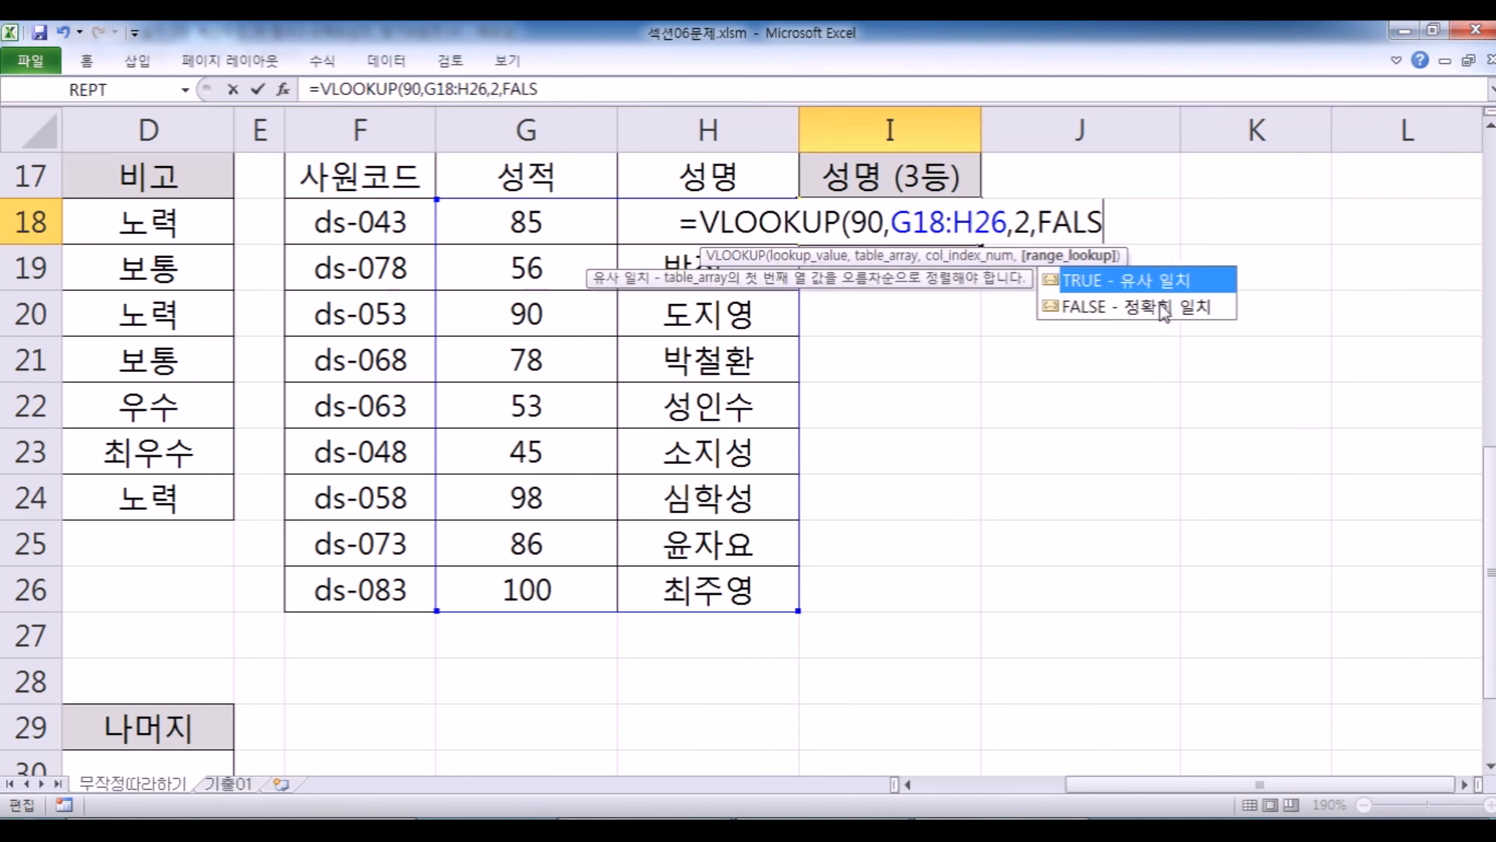
{"action": "type", "text": "0"}
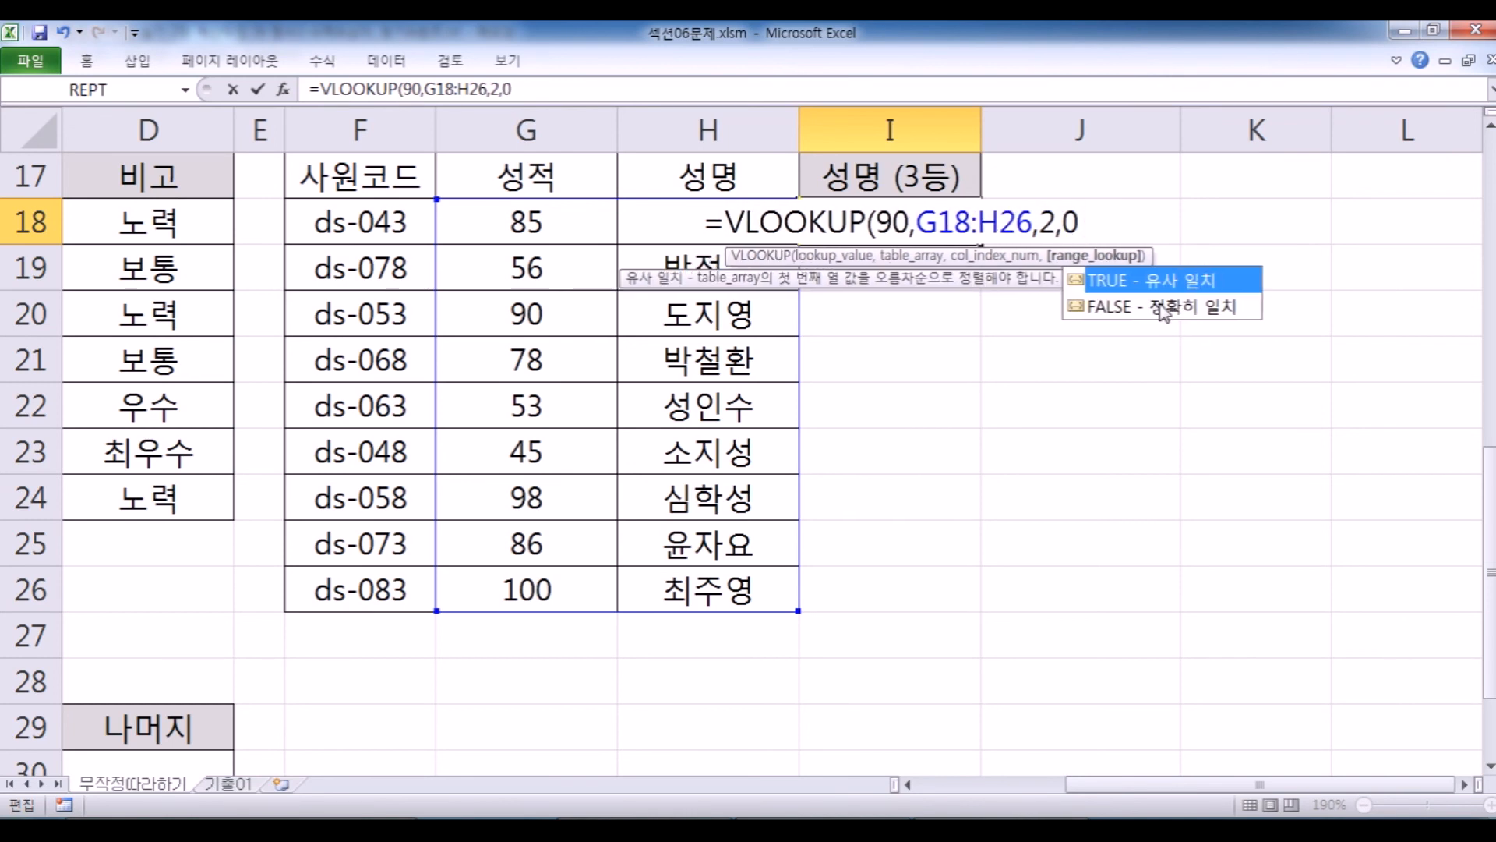
{"action": "key", "text": "Return"}
{"action": "key", "text": "Up"}
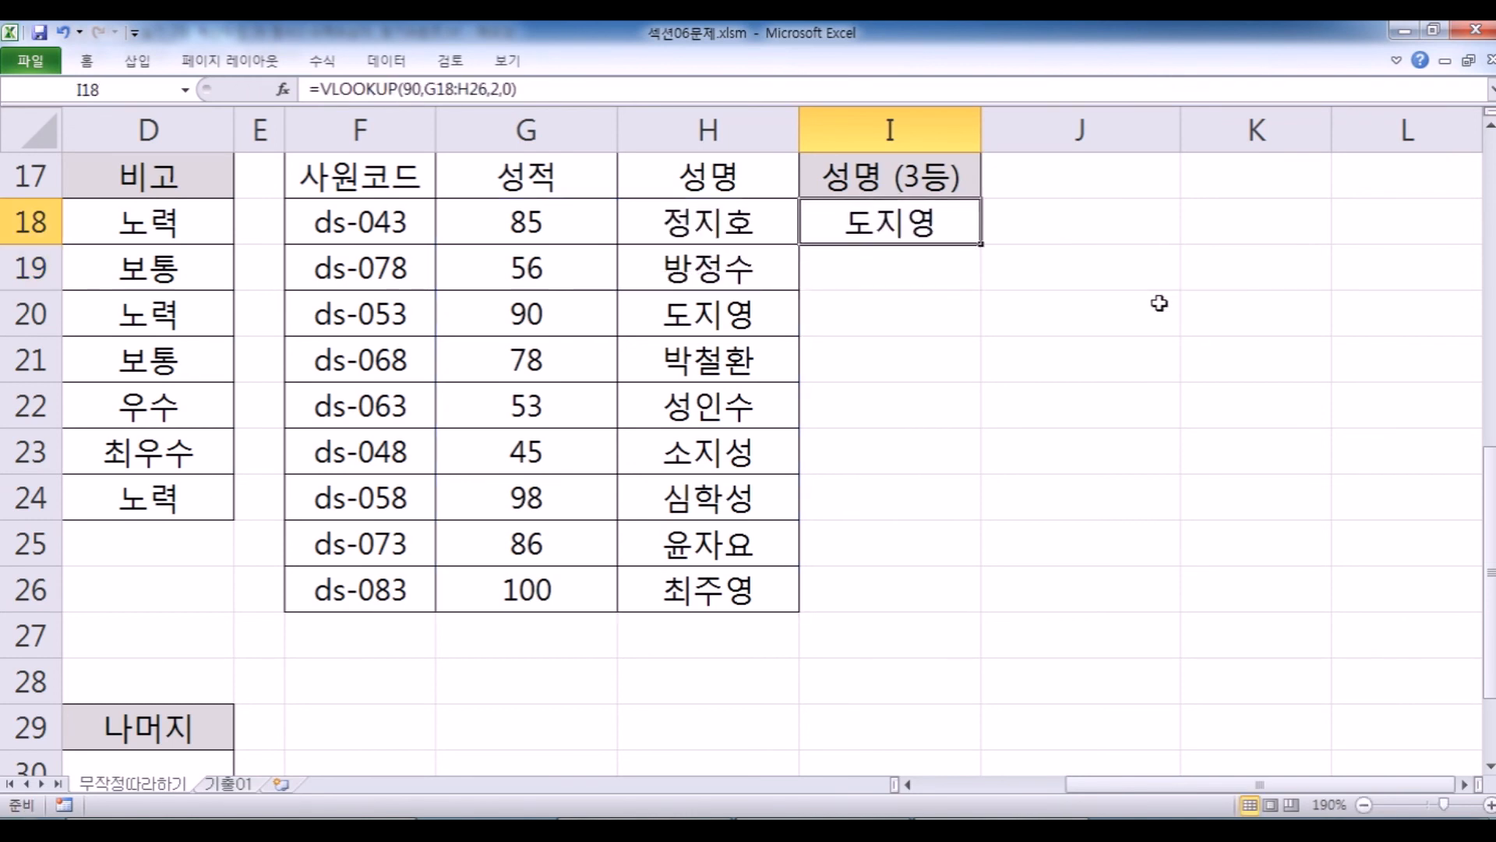
Replace the lookup value 90 in the I18 formula with LARGE(G18:G26,3).
{"action": "key", "text": "F2"}
{"action": "double_click", "coordinate": [880, 218]}
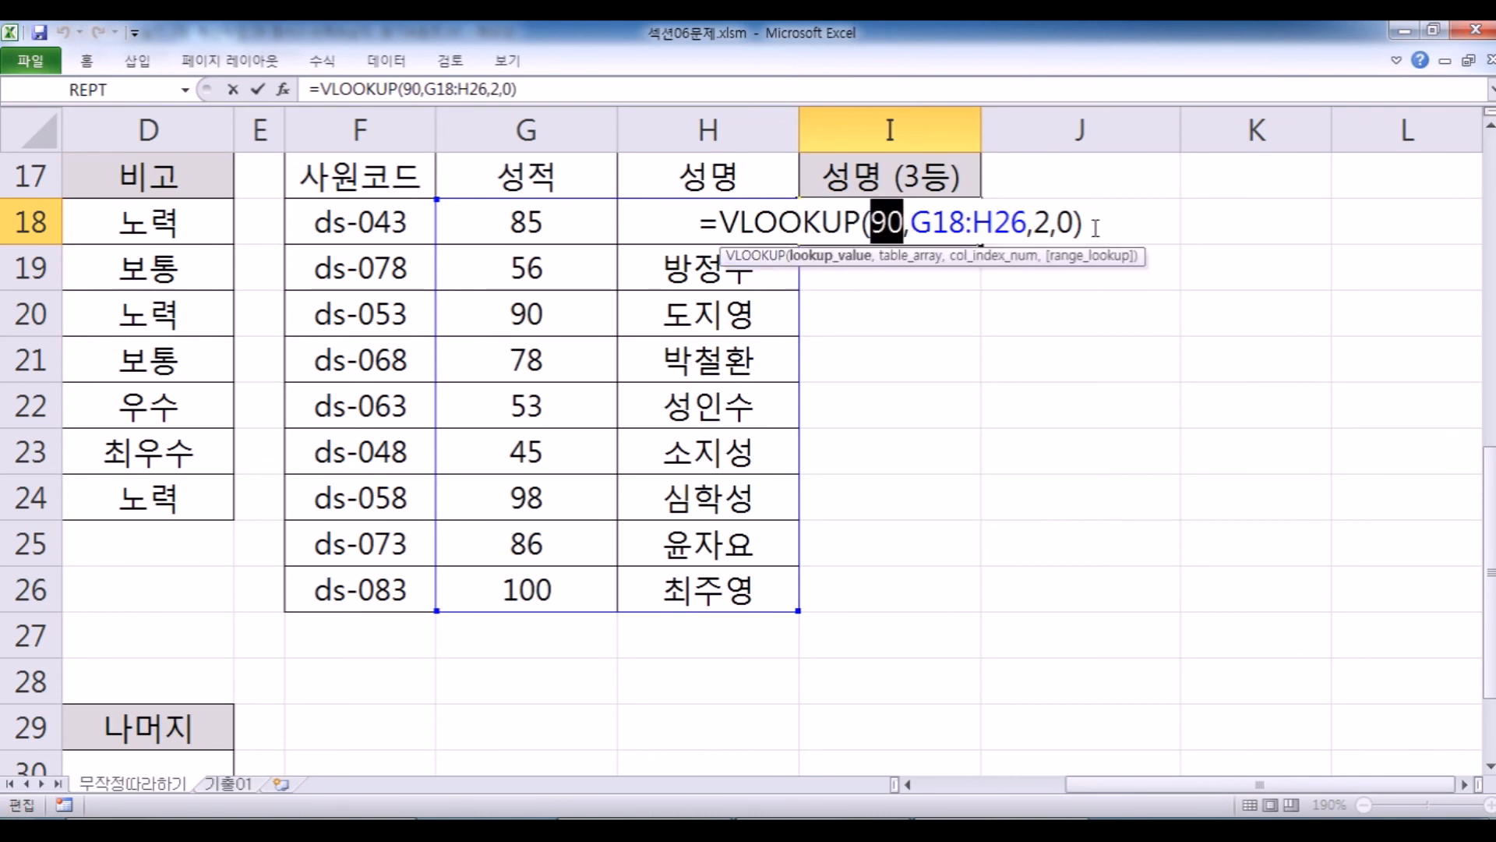
{"action": "type", "text": "LARGE("}
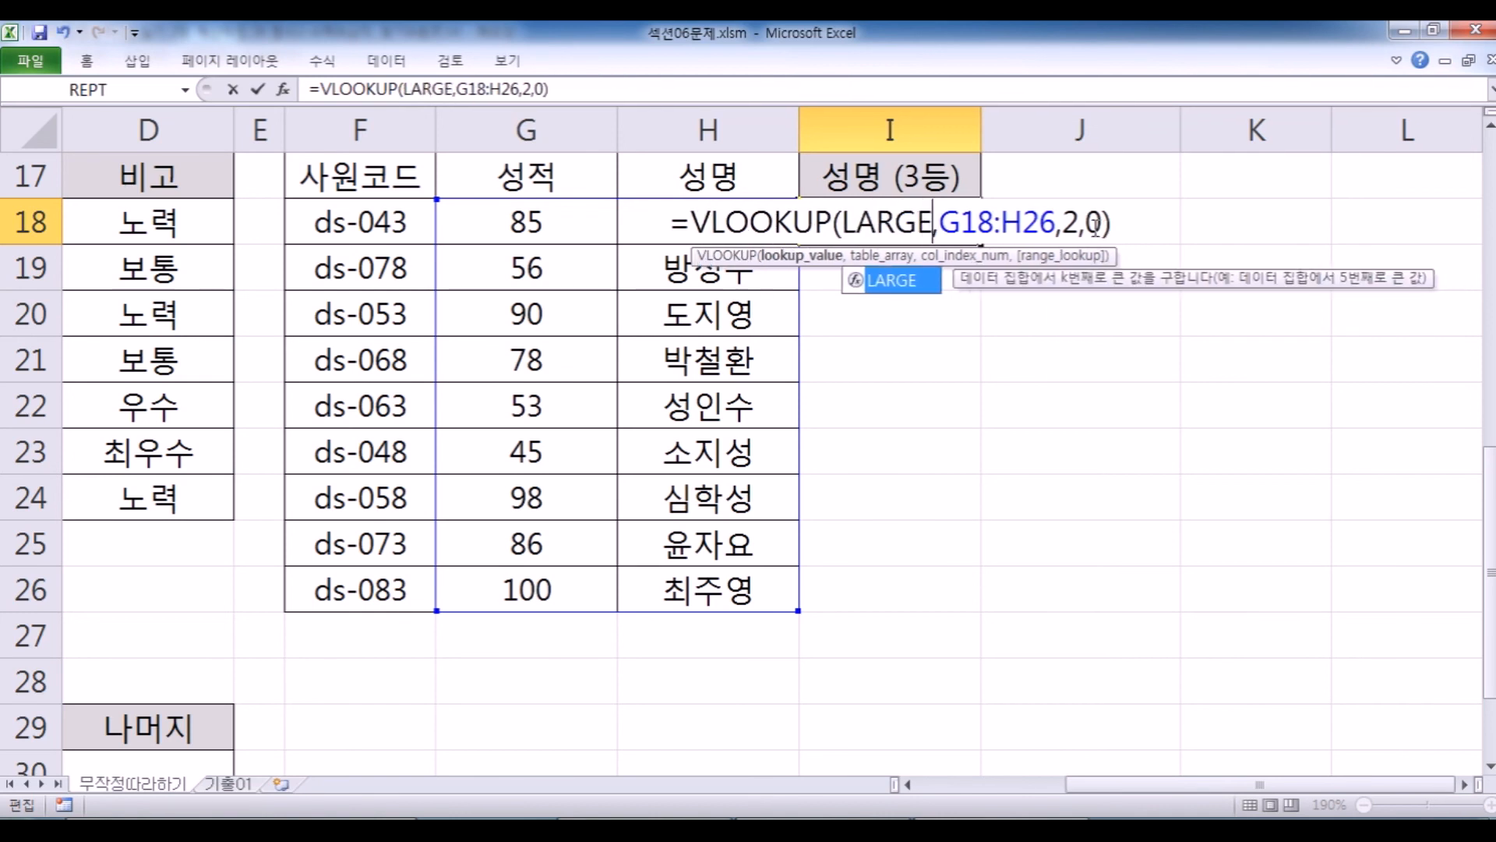
{"action": "left_click_drag", "start_coordinate": [517, 224], "coordinate": [510, 576]}
{"action": "type", "text": ",3"}
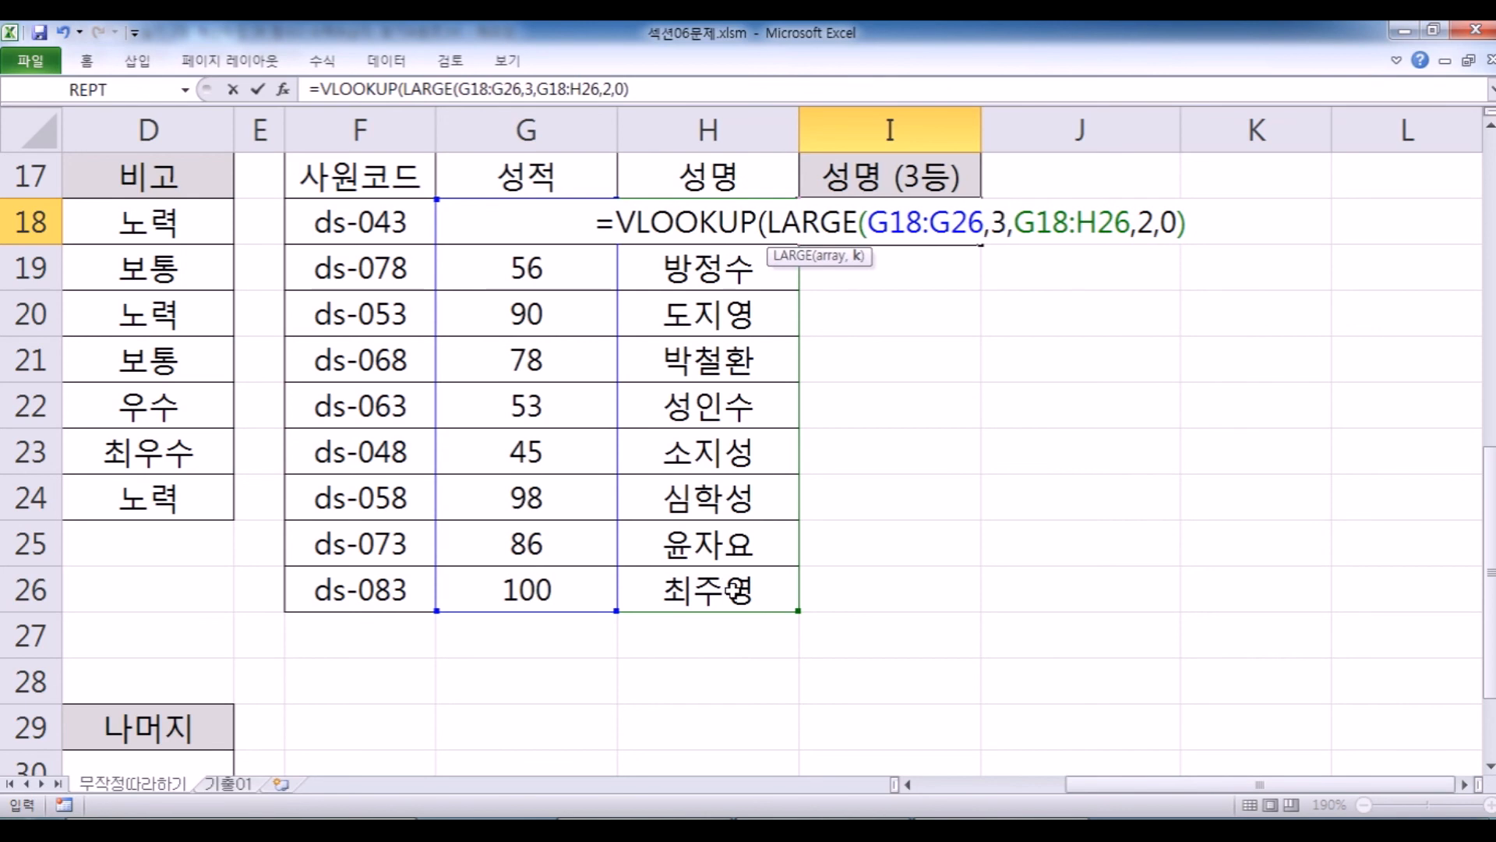
{"action": "type", "text": ")"}
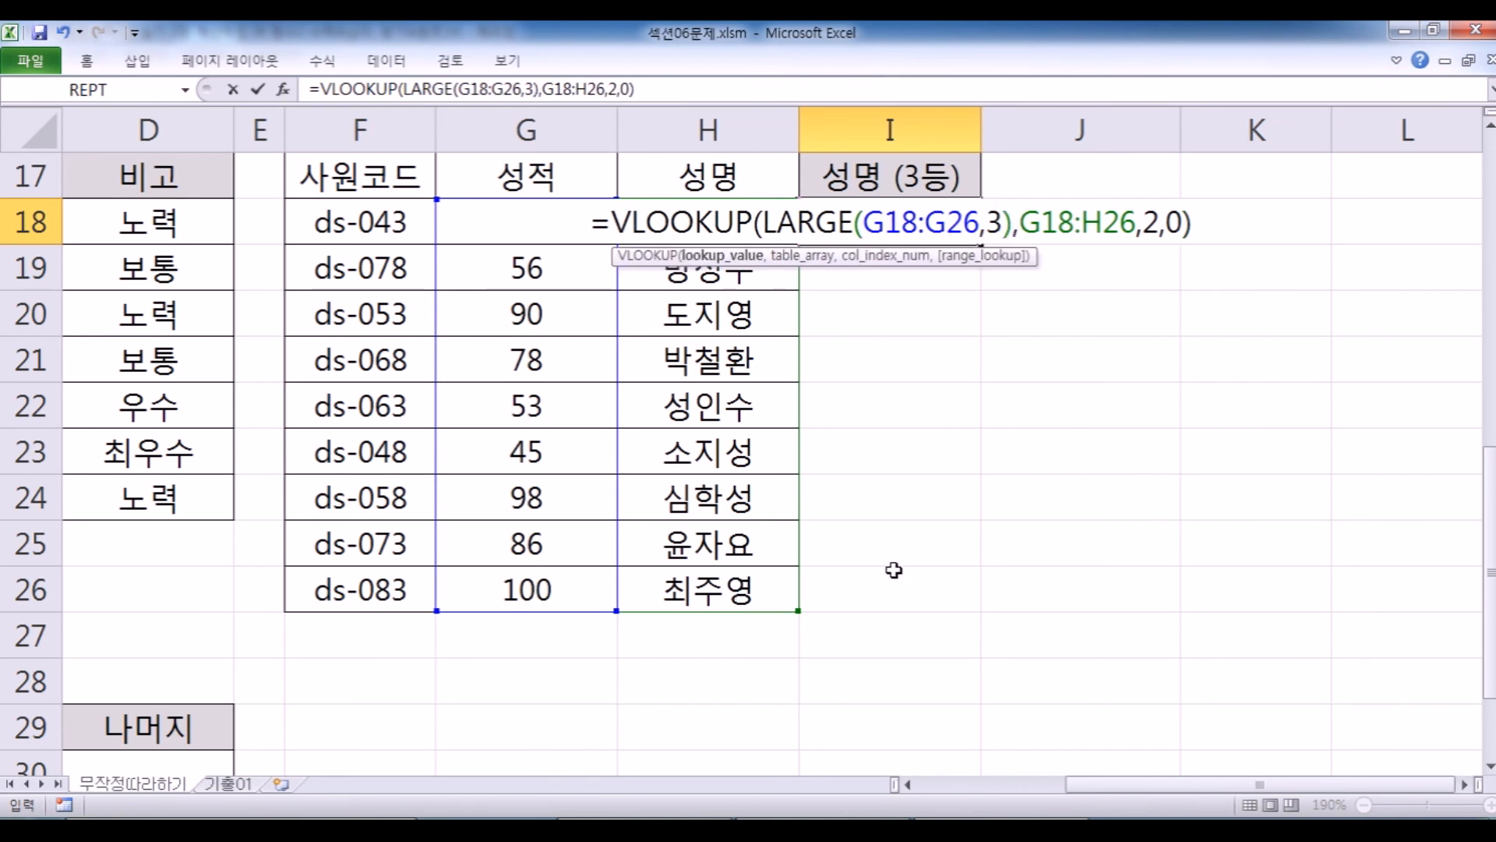
{"action": "key", "text": "Return"}
{"action": "left_click", "coordinate": [911, 240]}
Switch to Notepad, duplicate the last VLOOKUP formula line, and replace LARGE(G18:G26,3) with 90 in the first copy.
{"action": "key", "text": "alt+Tab"}
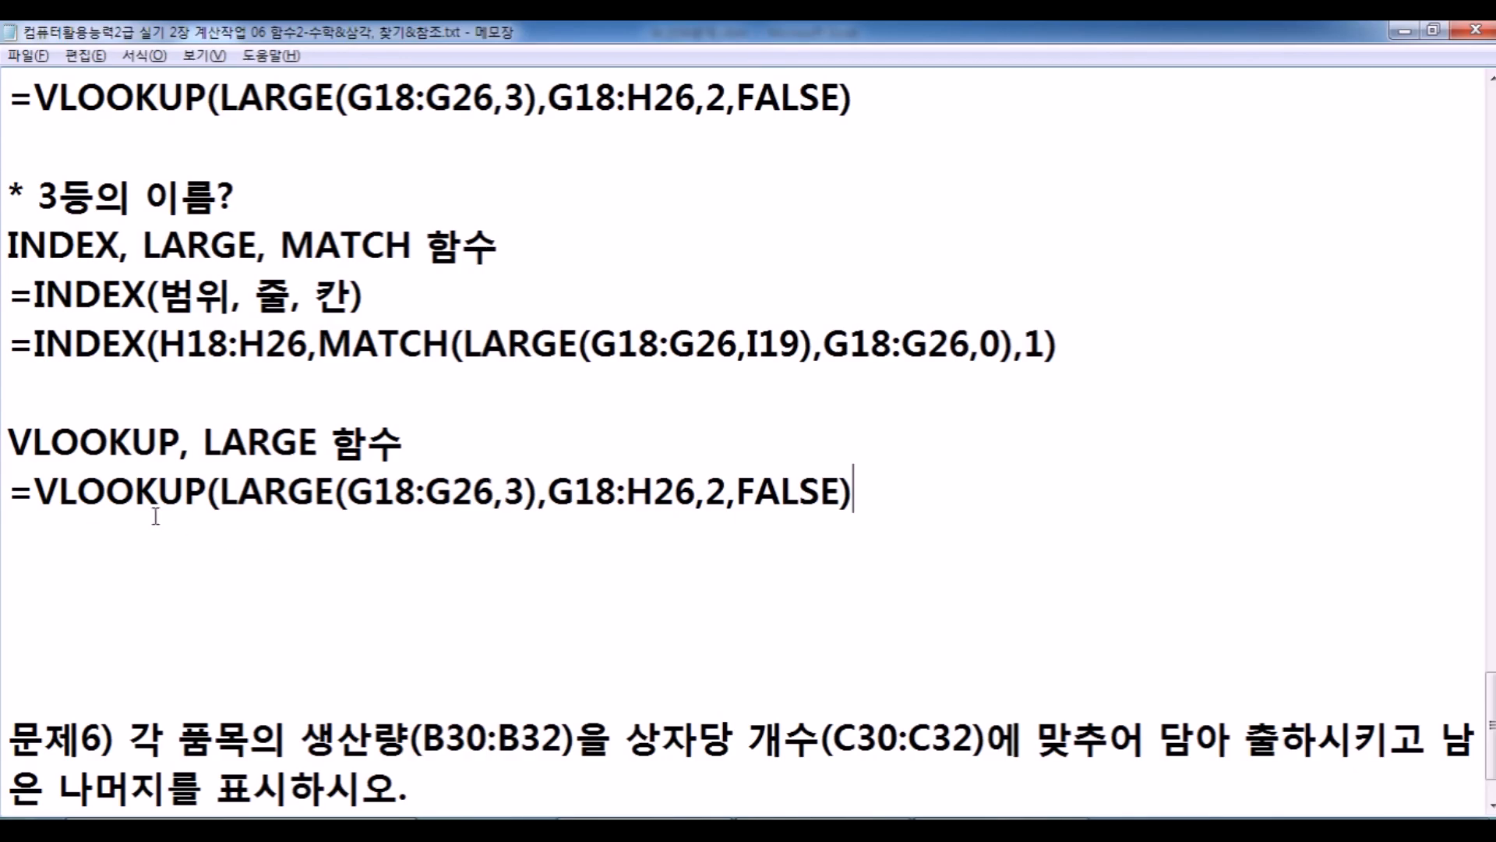
{"action": "key", "text": "Home"}
{"action": "key", "text": "shift+Down"}
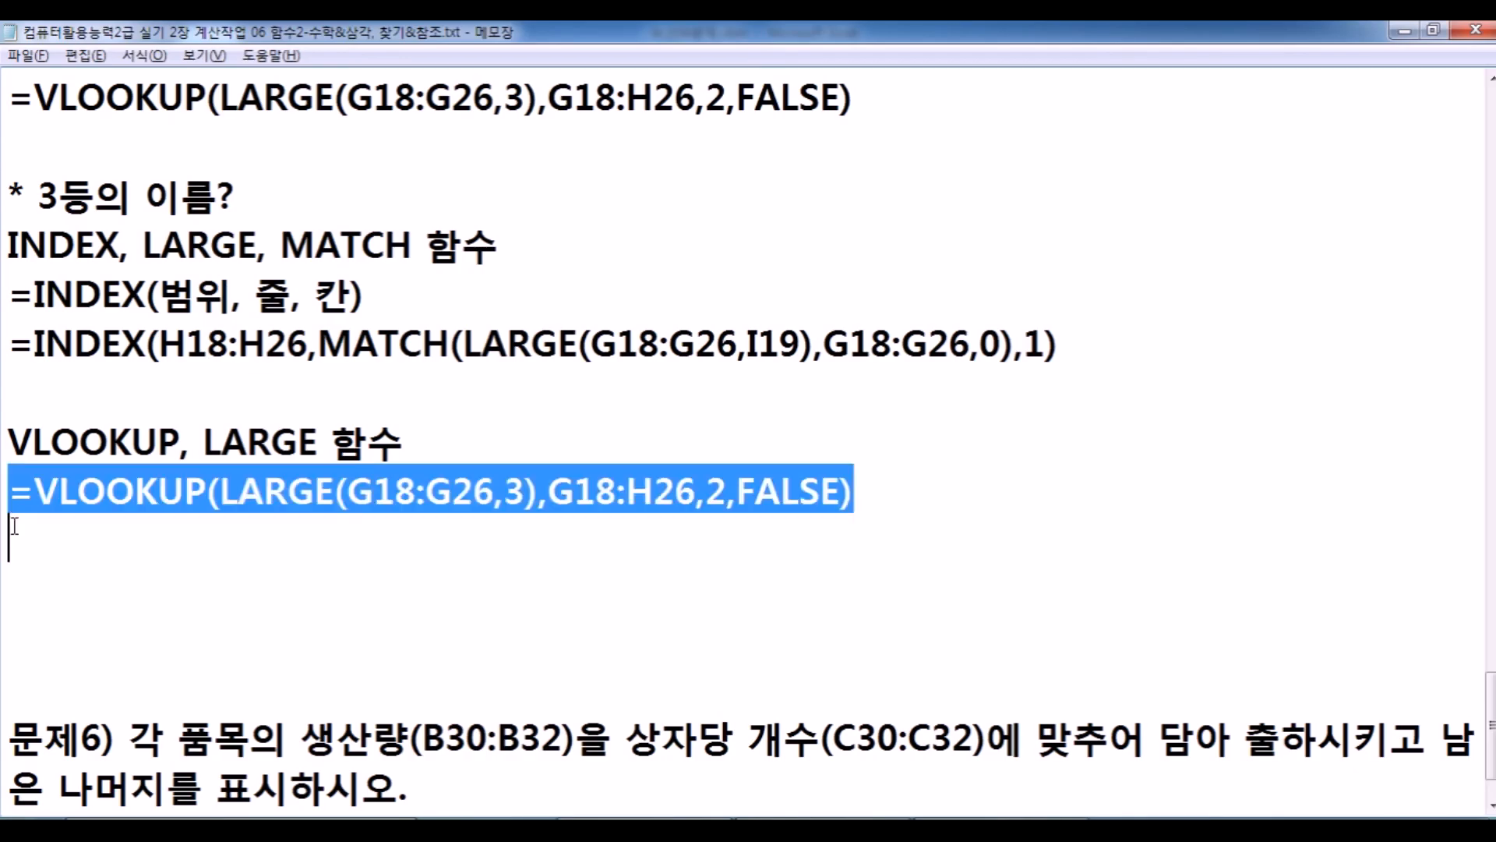
{"action": "key", "text": "ctrl+c"}
{"action": "key", "text": "ctrl+v"}
{"action": "key", "text": "ctrl+v"}
{"action": "left_click_drag", "start_coordinate": [220, 491], "coordinate": [541, 493]}
{"action": "type", "text": "90"}
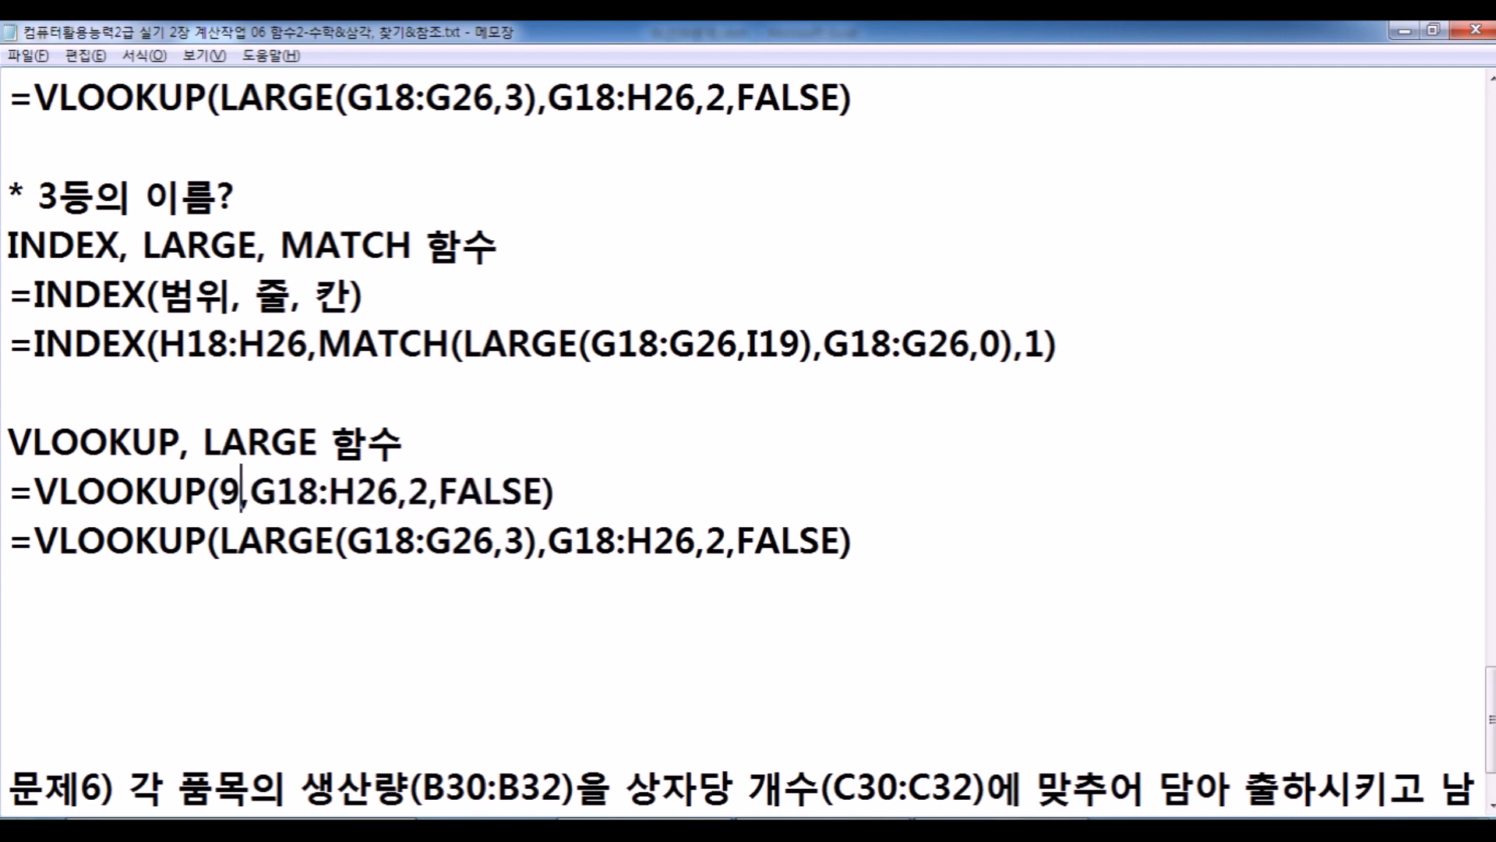
Append "> " and the third-place person's name to both VLOOKUP formula lines under "VLOOKUP, LARGE 함수".
{"action": "key", "text": "Up"}
{"action": "key", "text": "End"}
{"action": "key", "text": "Down"}
{"action": "key", "text": "End"}
{"action": "type", "text": "> "}
{"action": "type", "text": "도지영"}
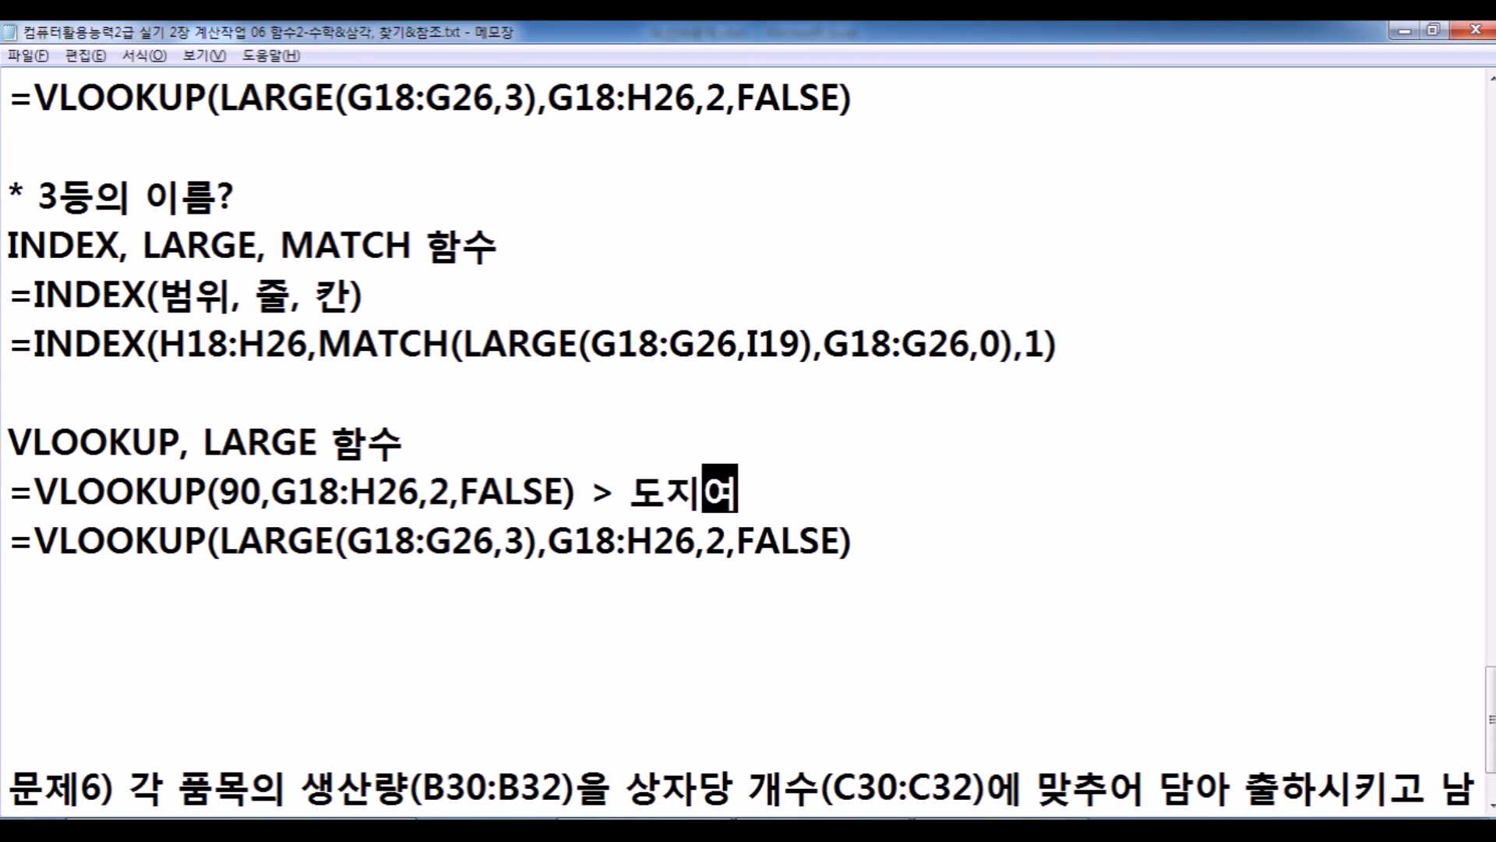
{"action": "key", "text": "Down"}
{"action": "key", "text": "End"}
{"action": "type", "text": "> 도지영"}
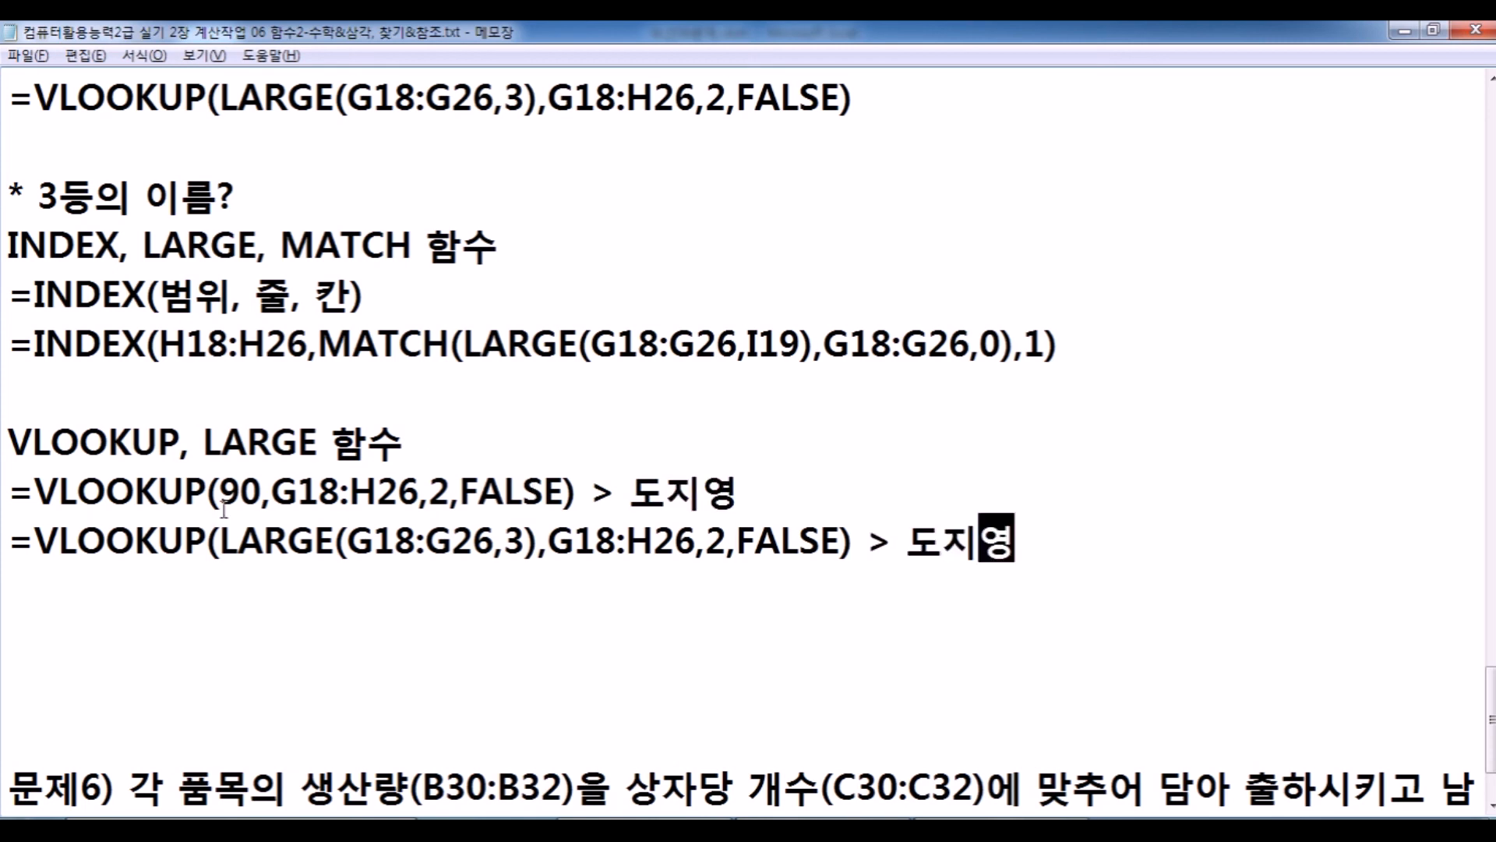
Compare the lookup values of the two VLOOKUP formulas and review the INDEX, LARGE, MATCH notes for the third-place name.
{"action": "left_click_drag", "start_coordinate": [220, 491], "coordinate": [264, 492]}
{"action": "left_click_drag", "start_coordinate": [540, 540], "coordinate": [222, 540]}
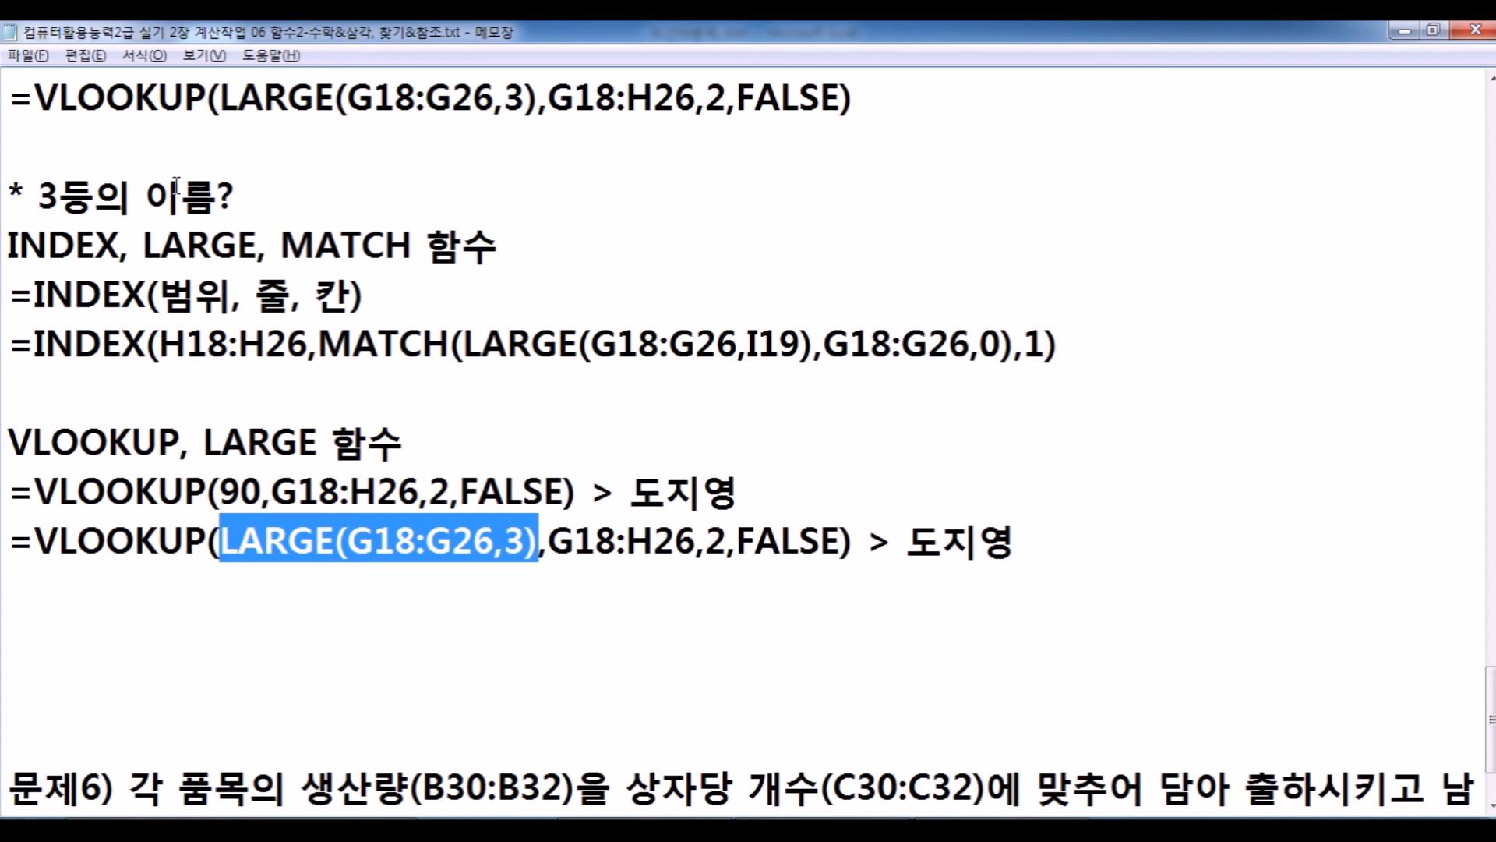
{"action": "left_click", "coordinate": [149, 380]}
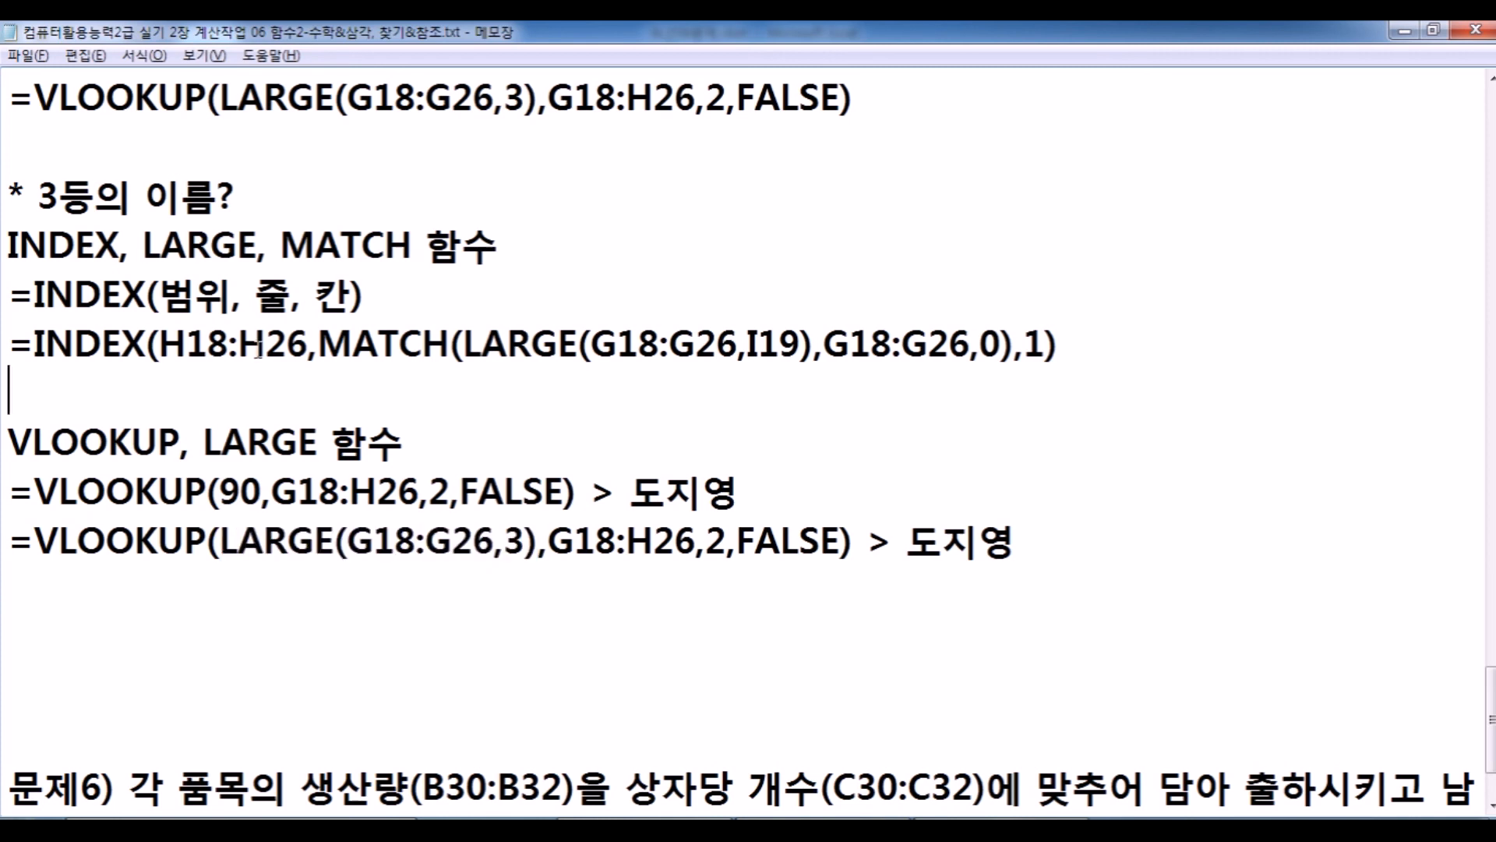
{"action": "left_click_drag", "start_coordinate": [12, 243], "coordinate": [425, 234]}
{"action": "left_click", "coordinate": [387, 243]}
{"action": "left_click_drag", "start_coordinate": [187, 343], "coordinate": [535, 343]}
{"action": "left_click_drag", "start_coordinate": [1076, 341], "coordinate": [615, 343]}
{"action": "left_click", "coordinate": [329, 373]}
{"action": "left_click_drag", "start_coordinate": [329, 373], "coordinate": [15, 343]}
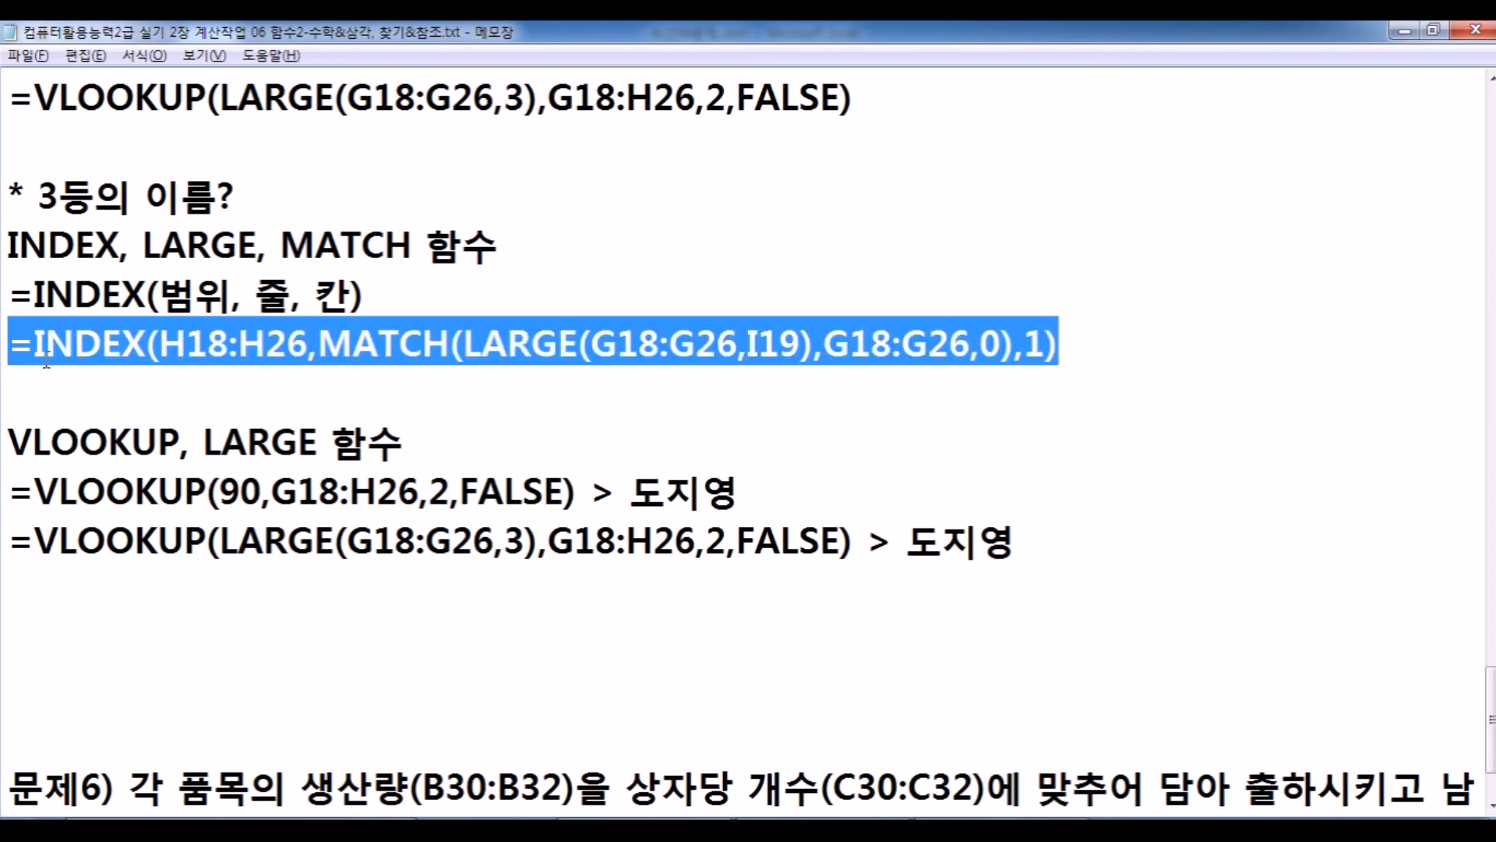
{"action": "left_click", "coordinate": [48, 351]}
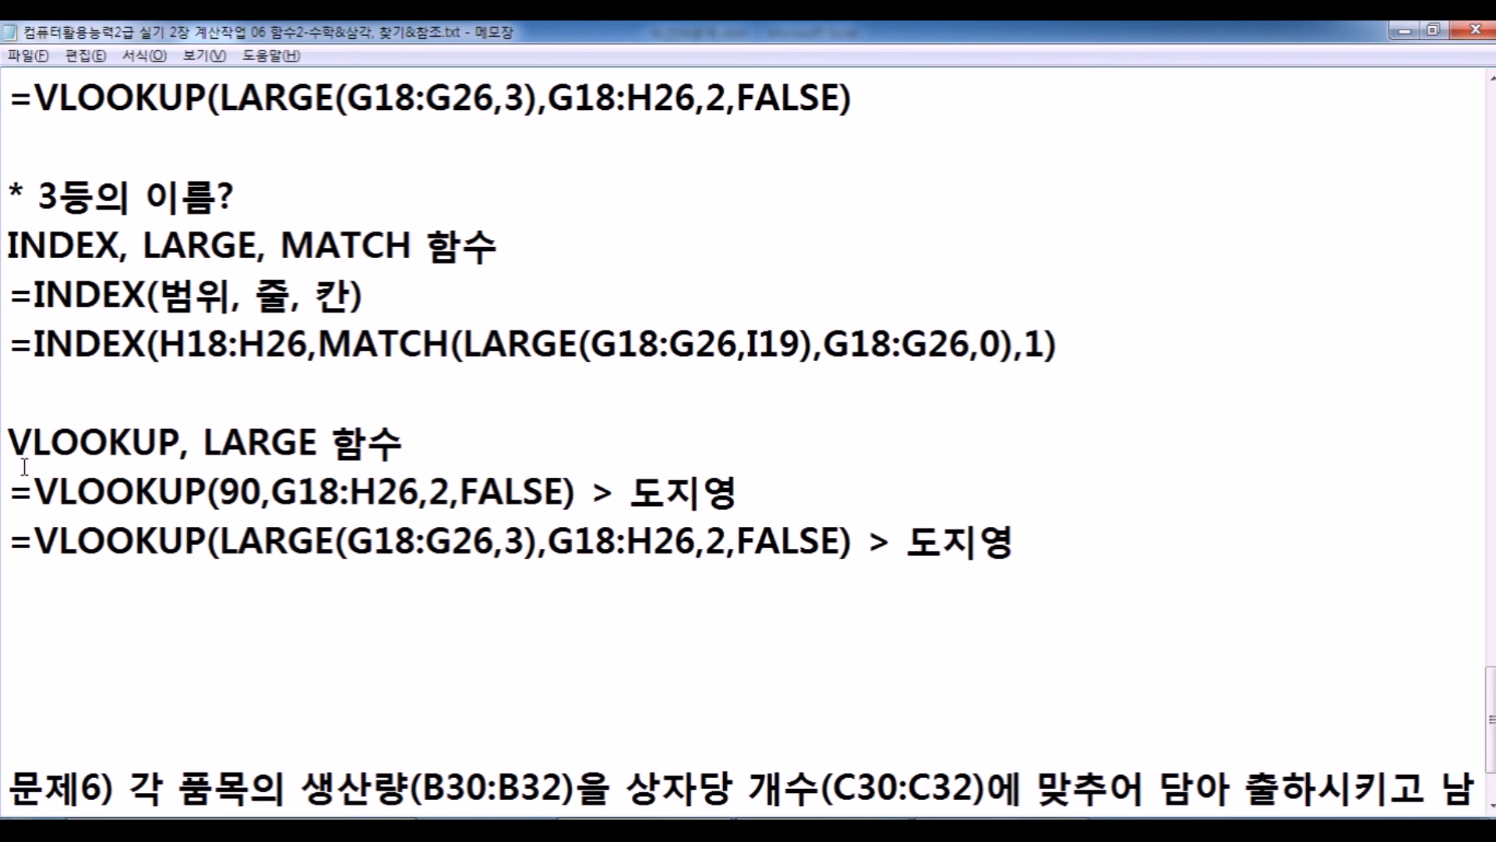
{"action": "left_click_drag", "start_coordinate": [9, 238], "coordinate": [1062, 347]}
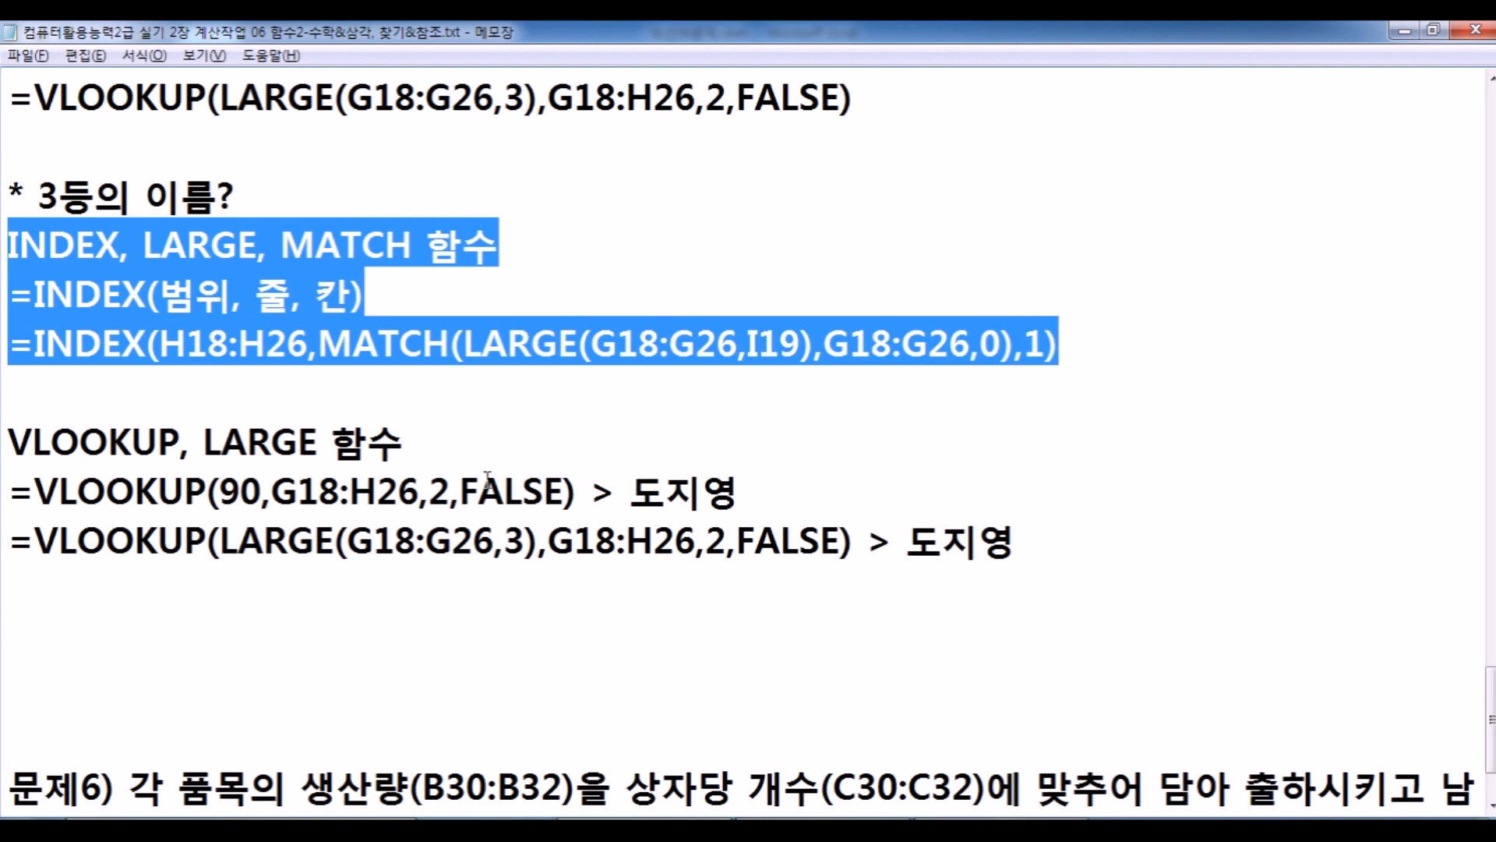
{"action": "left_click", "coordinate": [246, 602]}
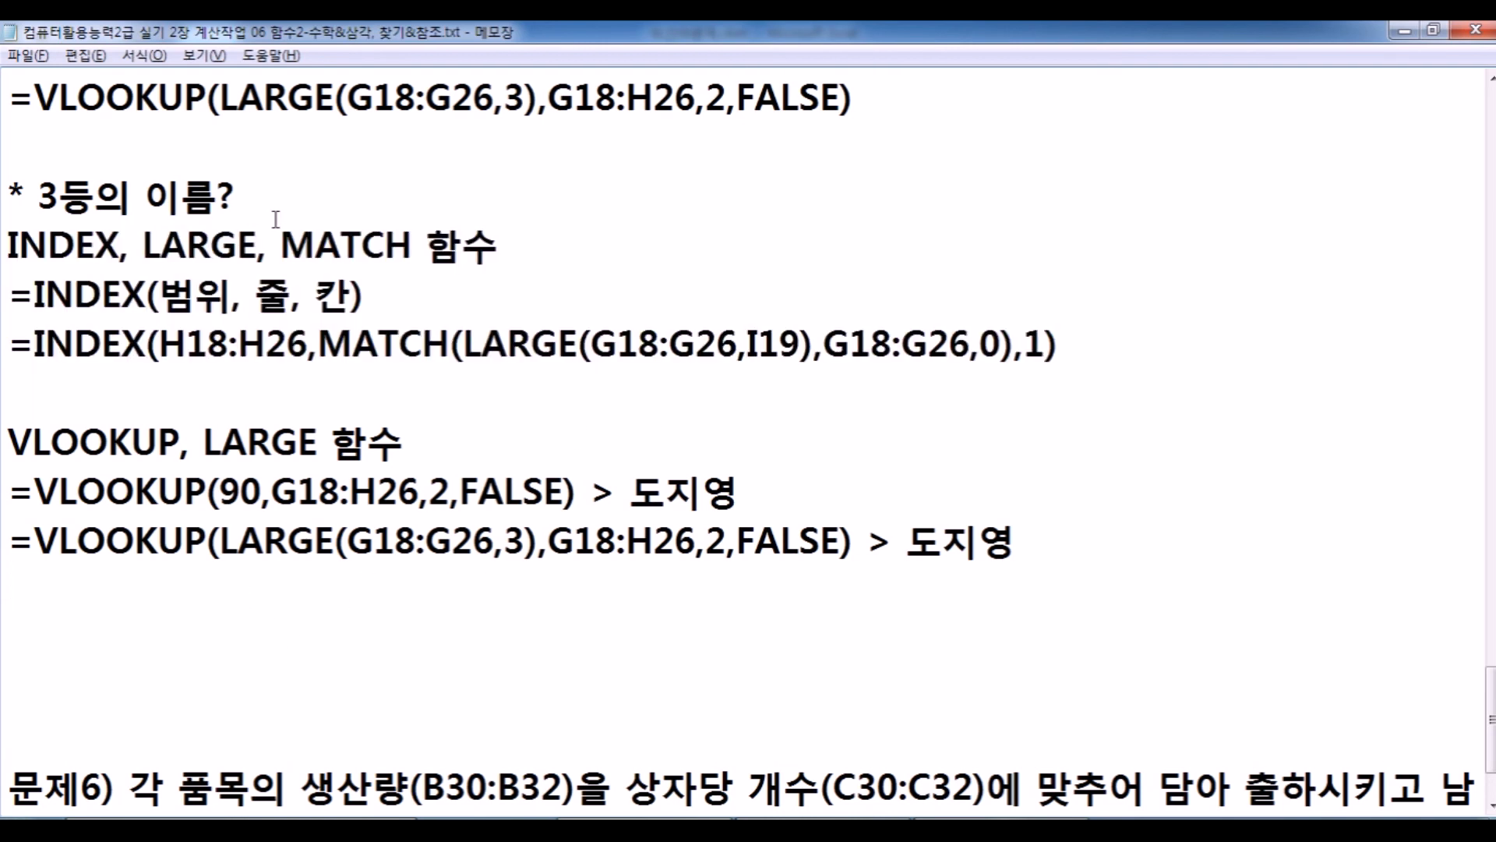
Remove the extra blank lines between the last VLOOKUP formula and question 6 in the notes.
{"action": "scroll", "coordinate": [285, 325], "scroll_direction": "down", "scroll_amount": 1}
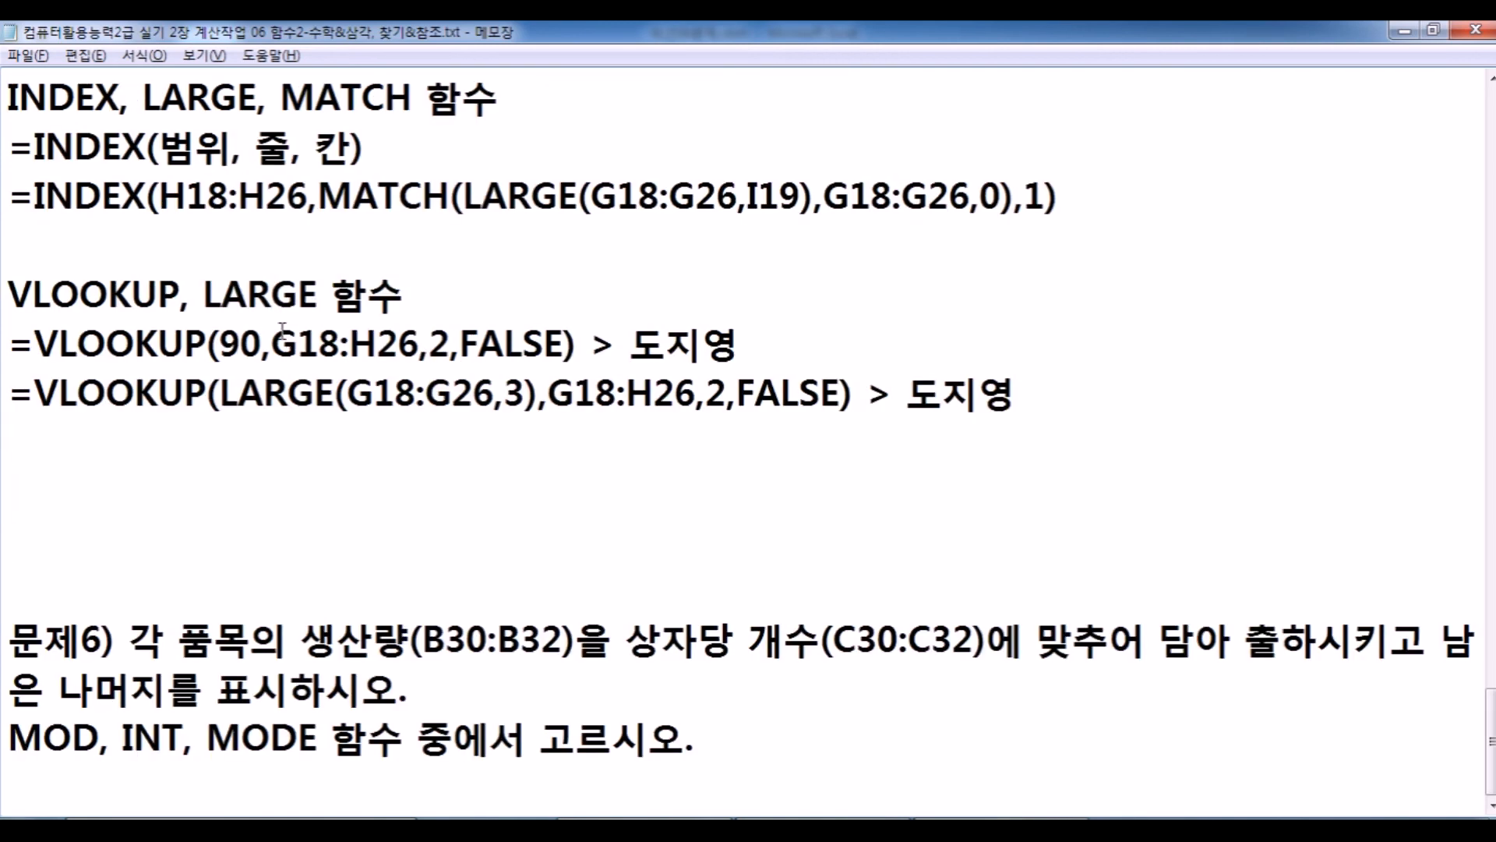
{"action": "scroll", "coordinate": [238, 335], "scroll_direction": "up", "scroll_amount": 1}
{"action": "key", "text": "Return"}
{"action": "scroll", "coordinate": [218, 470], "scroll_direction": "down", "scroll_amount": 1}
Add several blank lines below the "MOD, INT, MODE 함수 중에서 고르시오." line of question 6.
{"action": "left_click", "coordinate": [376, 789]}
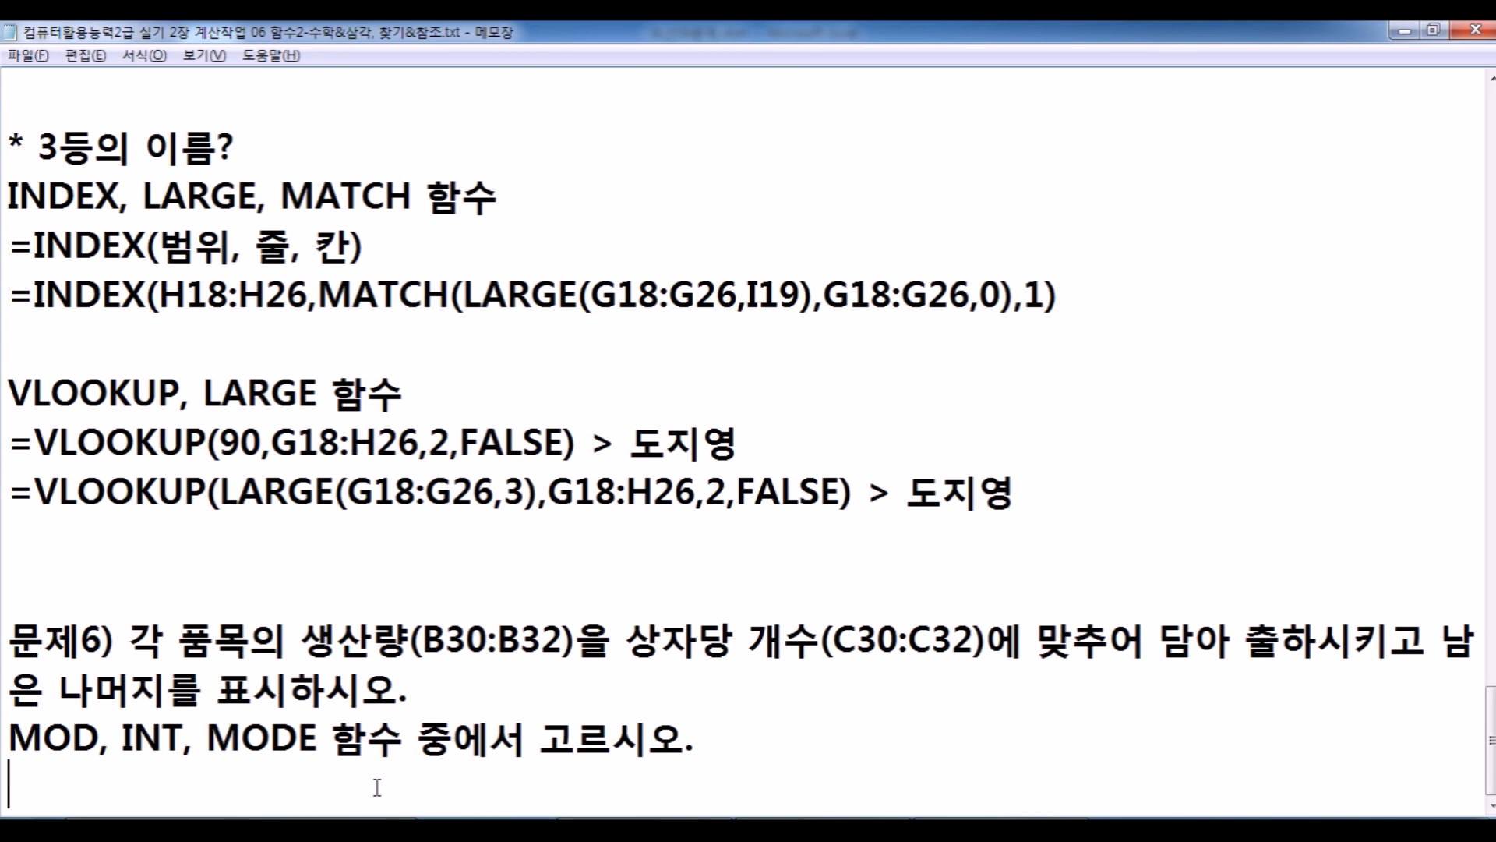
{"action": "key", "text": "Return"}
{"action": "key", "text": "Return"}
{"action": "key", "text": "Return"}
{"action": "key", "text": "Return"}
{"action": "key", "text": "Return"}
{"action": "left_click", "coordinate": [60, 551]}
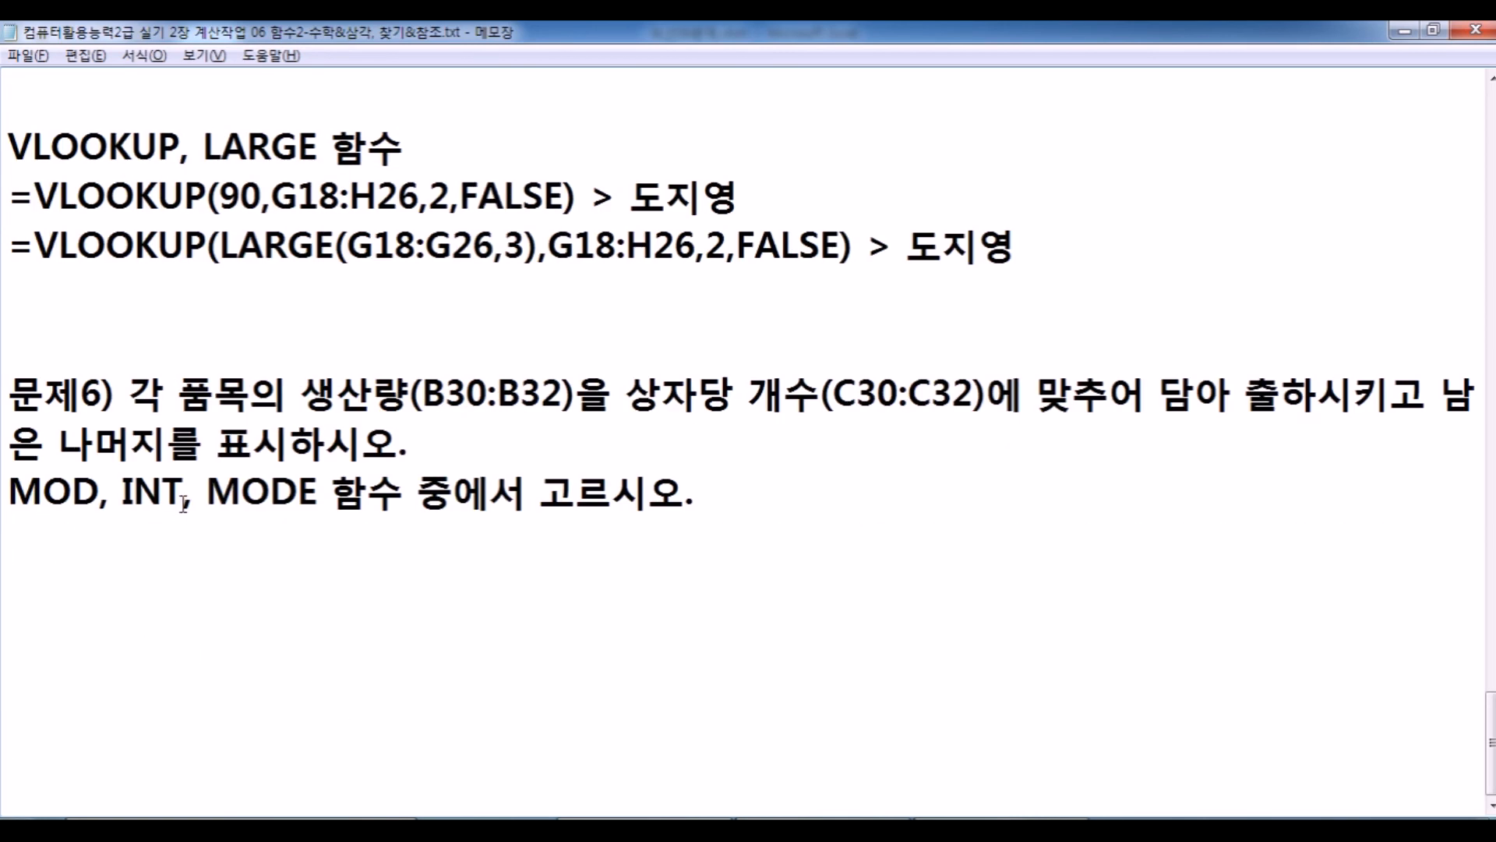
{"action": "scroll", "coordinate": [183, 503], "scroll_direction": "down", "scroll_amount": 2}
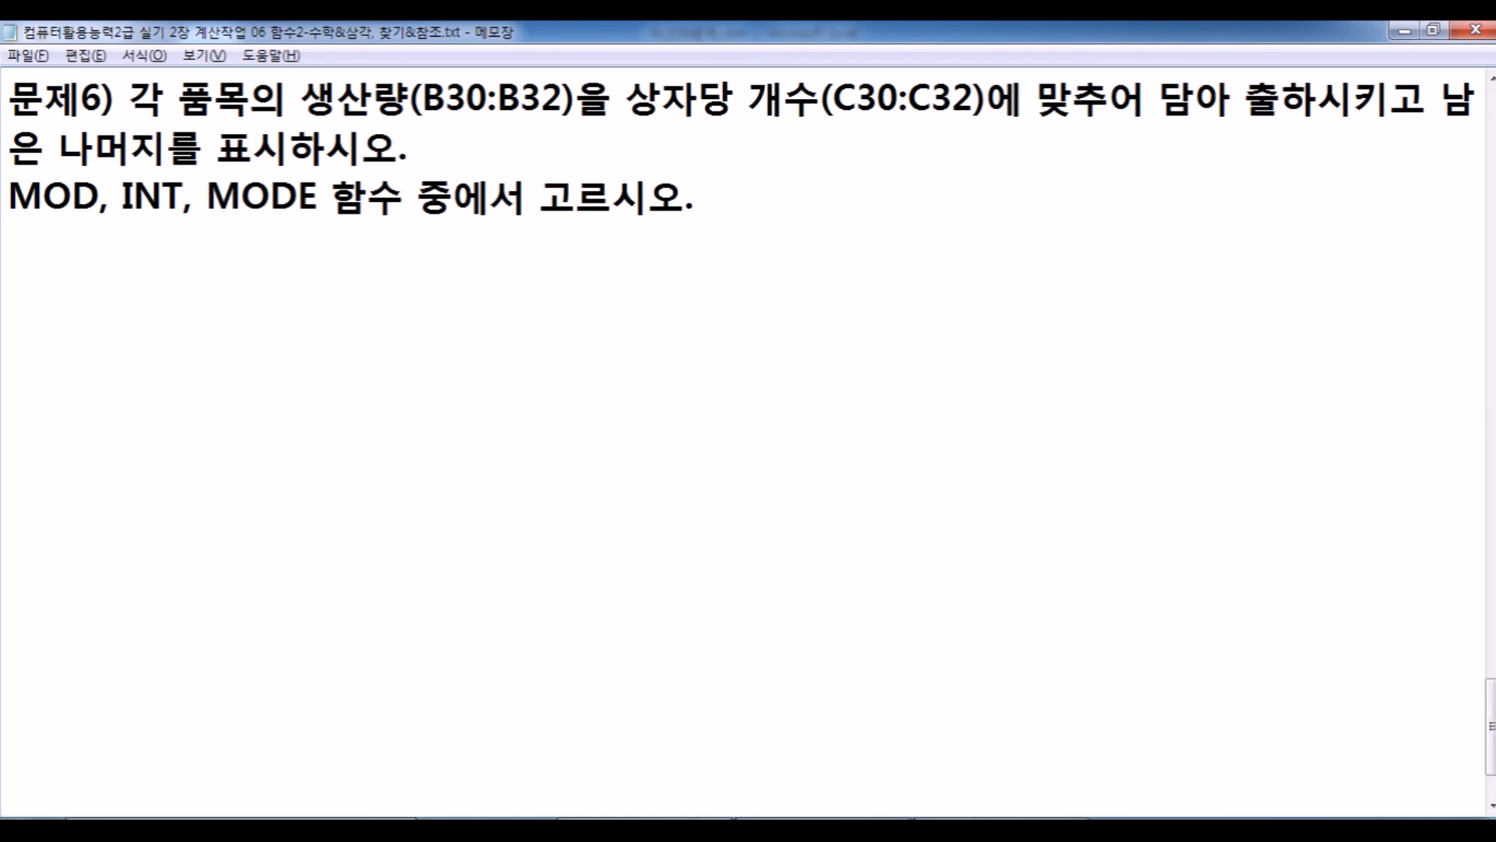
Switch to Excel and examine the 생산량 and 상자당 개수 cells B30 and C30 of the [표5] 품목별 생산량 table.
{"action": "key", "text": "alt+Tab"}
{"action": "scroll", "coordinate": [471, 575], "scroll_direction": "down", "scroll_amount": 1}
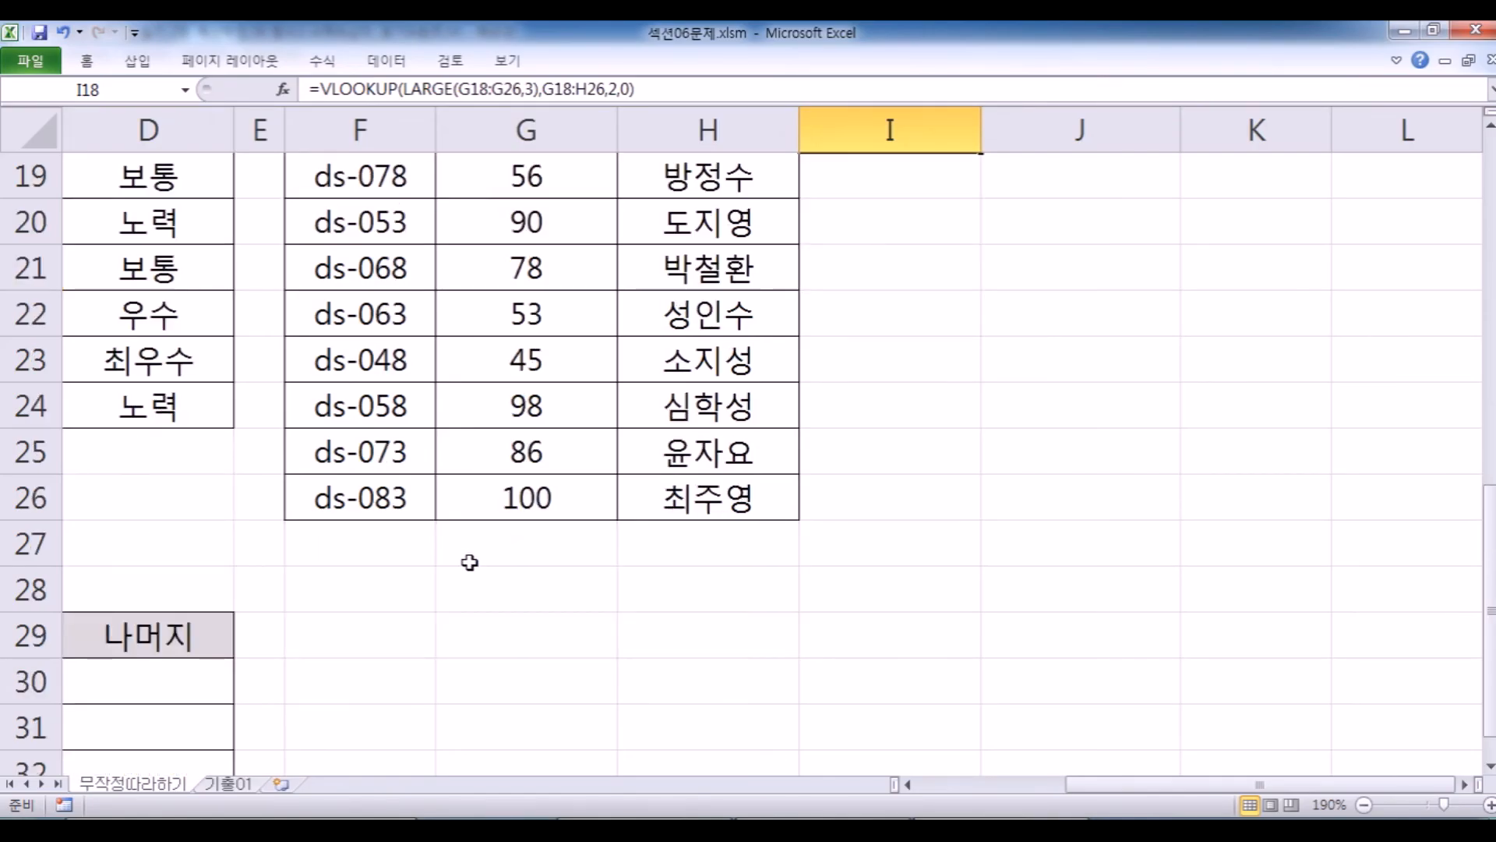
{"action": "key", "text": "Home"}
{"action": "scroll", "coordinate": [469, 562], "scroll_direction": "down", "scroll_amount": 3}
{"action": "left_click", "coordinate": [686, 347]}
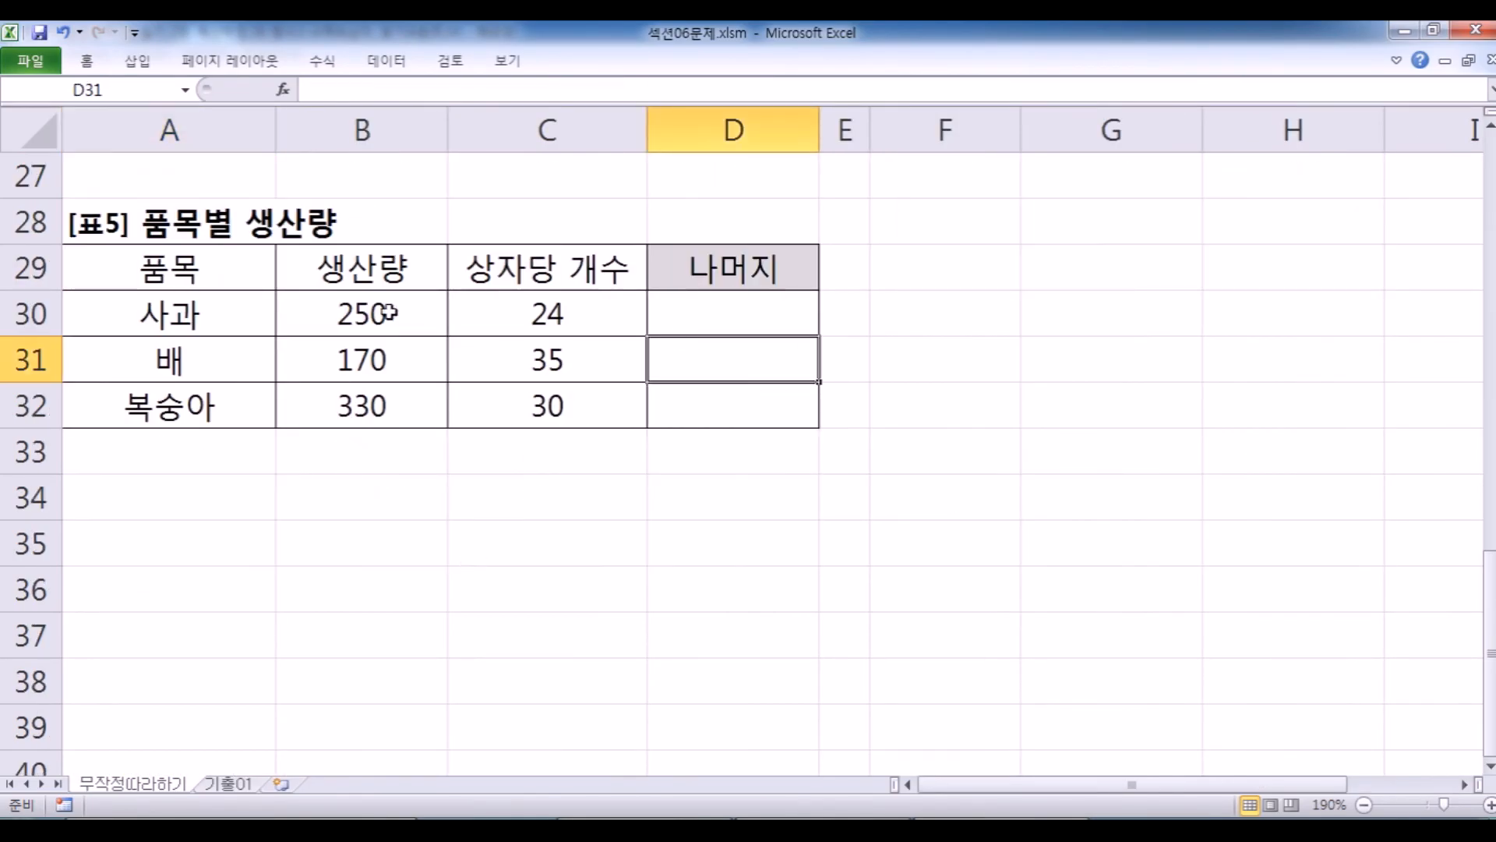
{"action": "left_click", "coordinate": [530, 305]}
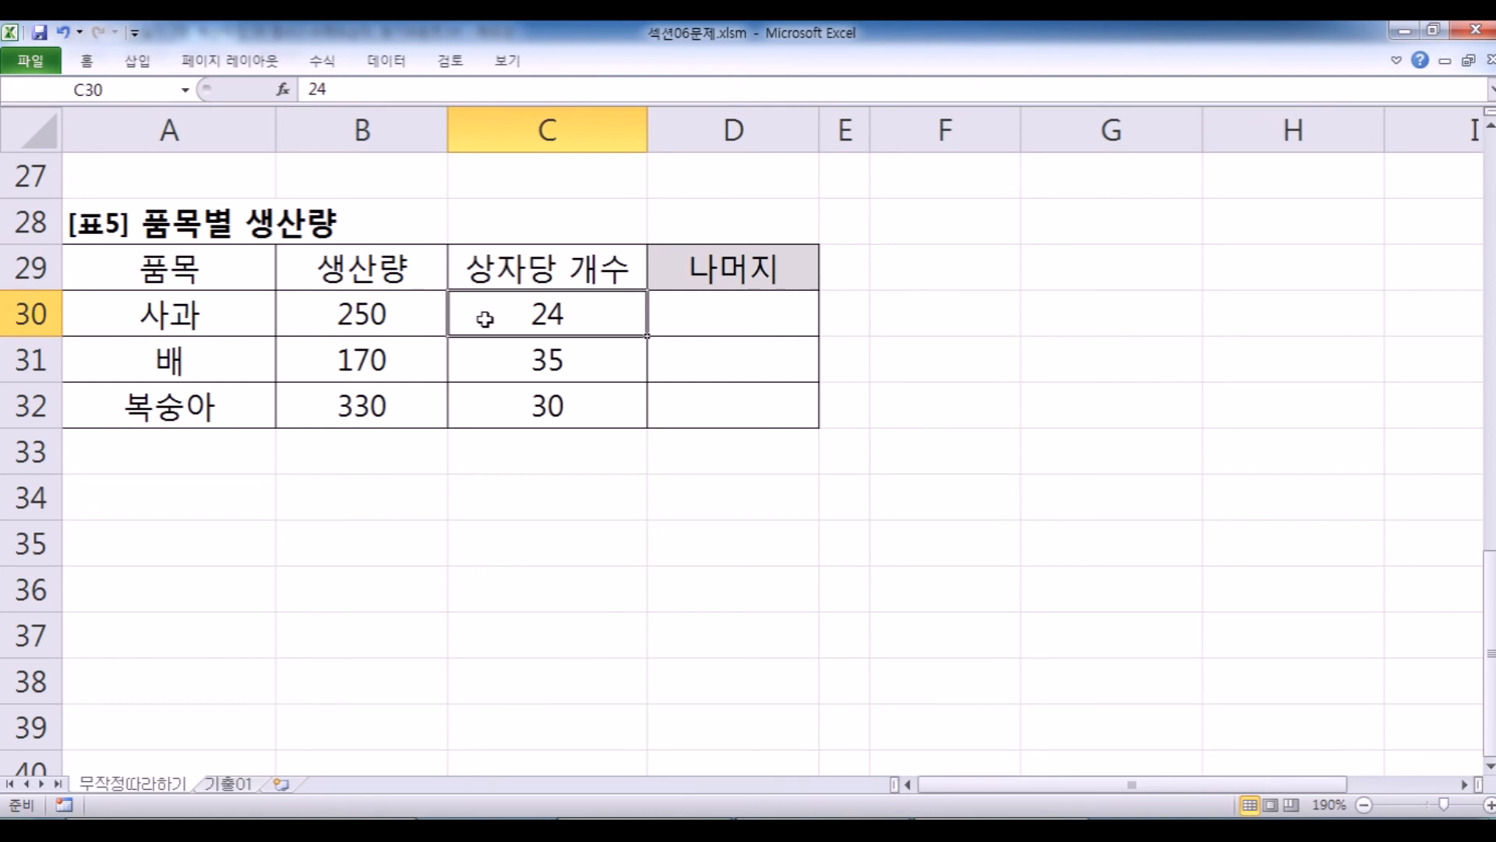
{"action": "left_click", "coordinate": [385, 320]}
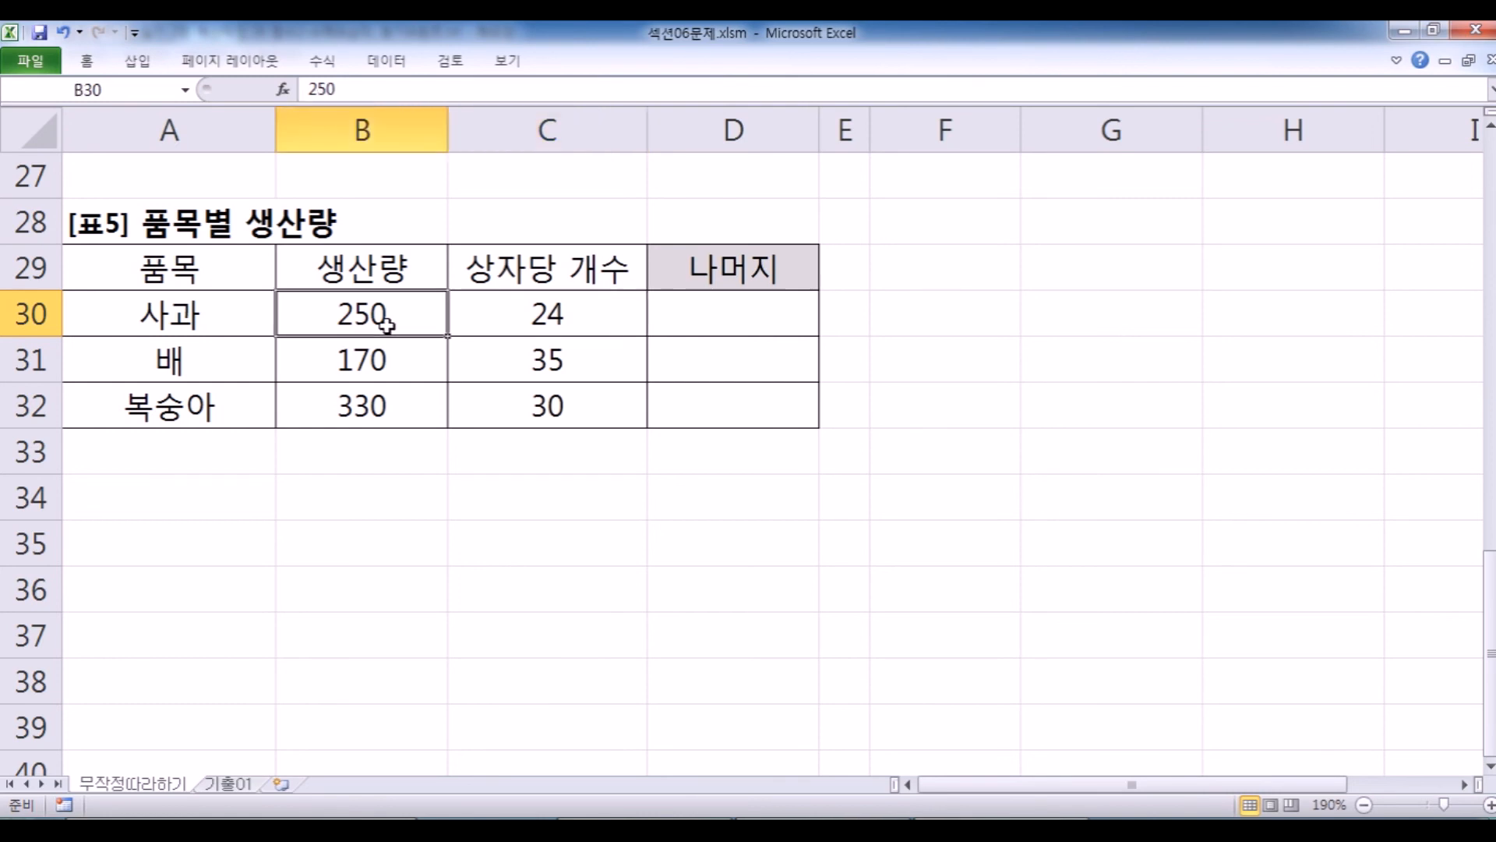
{"action": "left_click", "coordinate": [484, 318]}
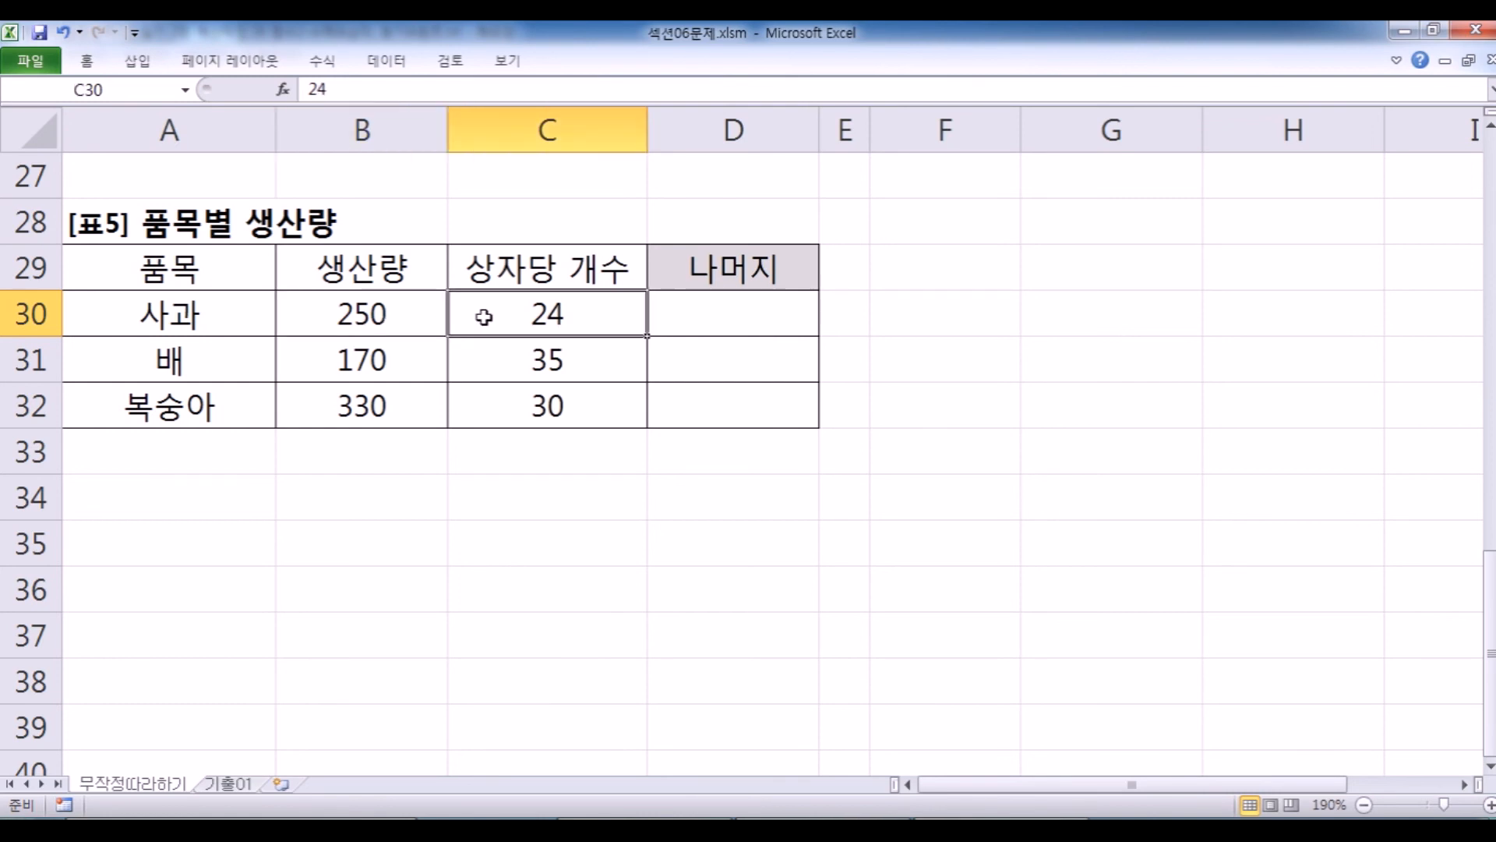
Divide the 사과 생산량 by its 상자당 개수 in F30 with the formula =B30/C30.
{"action": "left_click", "coordinate": [288, 312]}
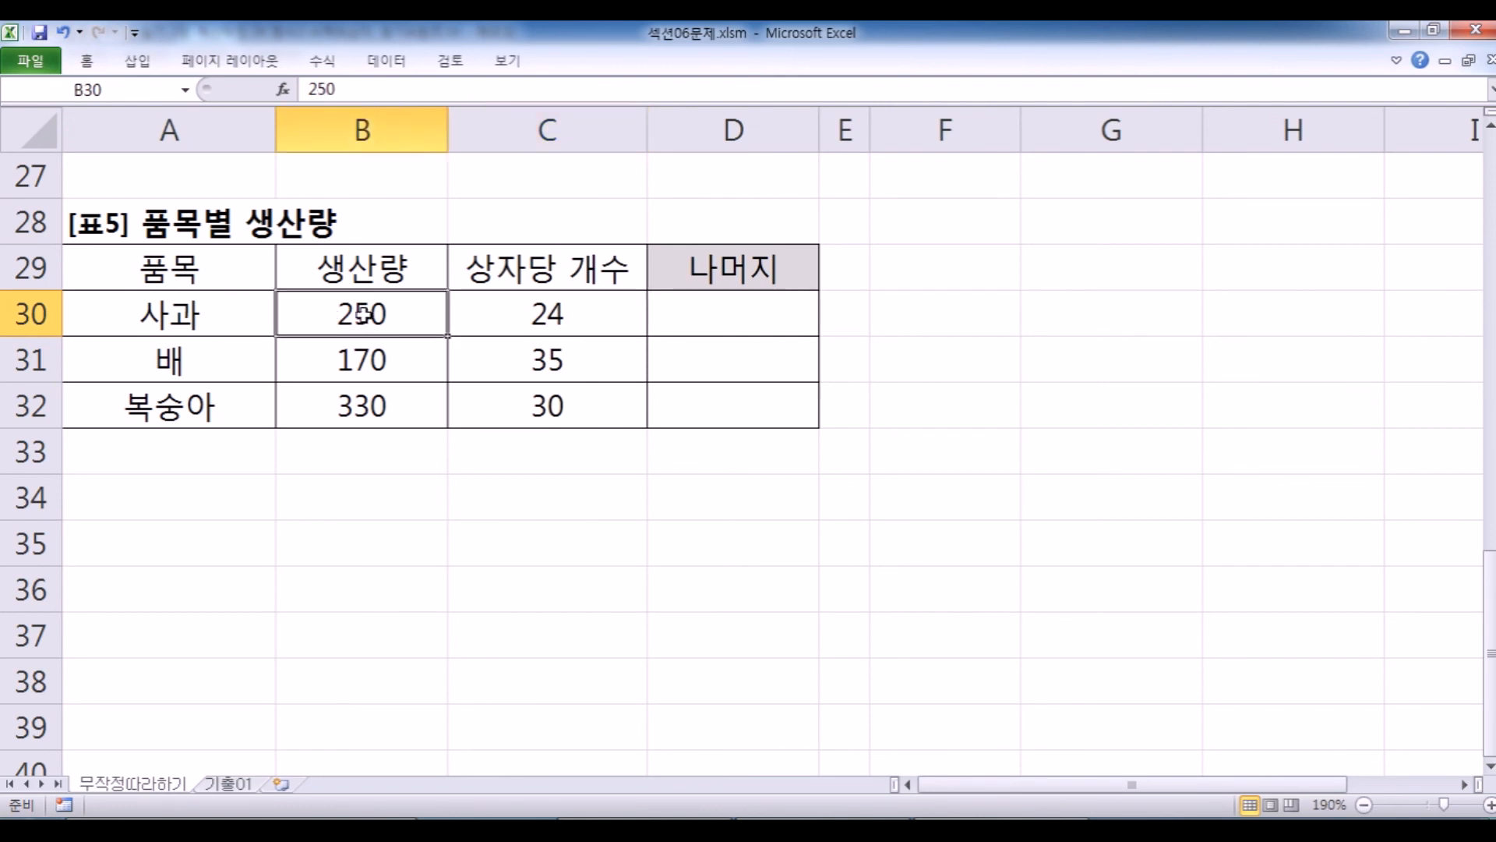
{"action": "left_click", "coordinate": [472, 313]}
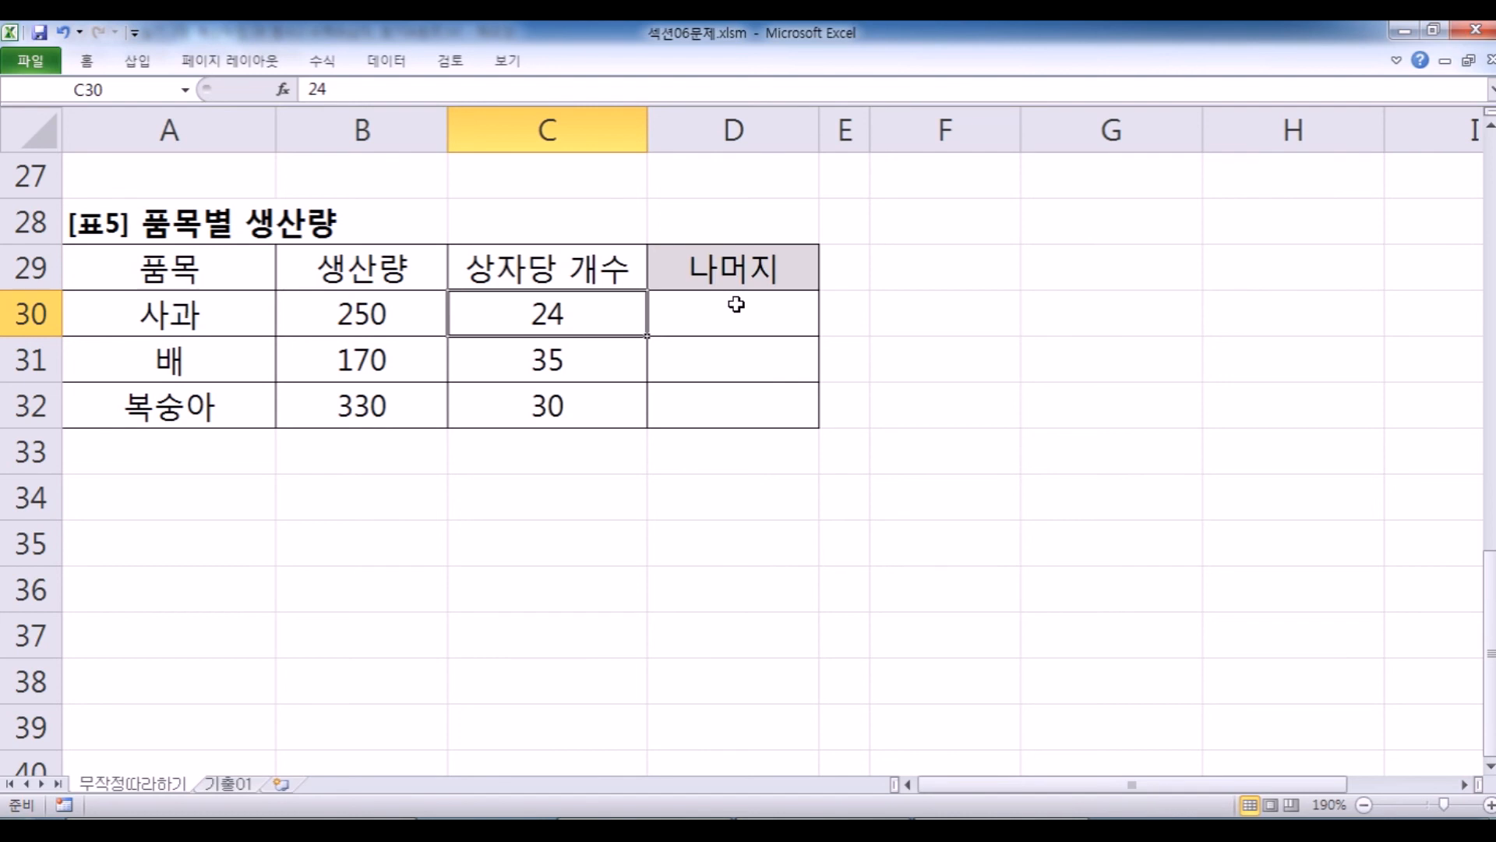
{"action": "left_click", "coordinate": [924, 301]}
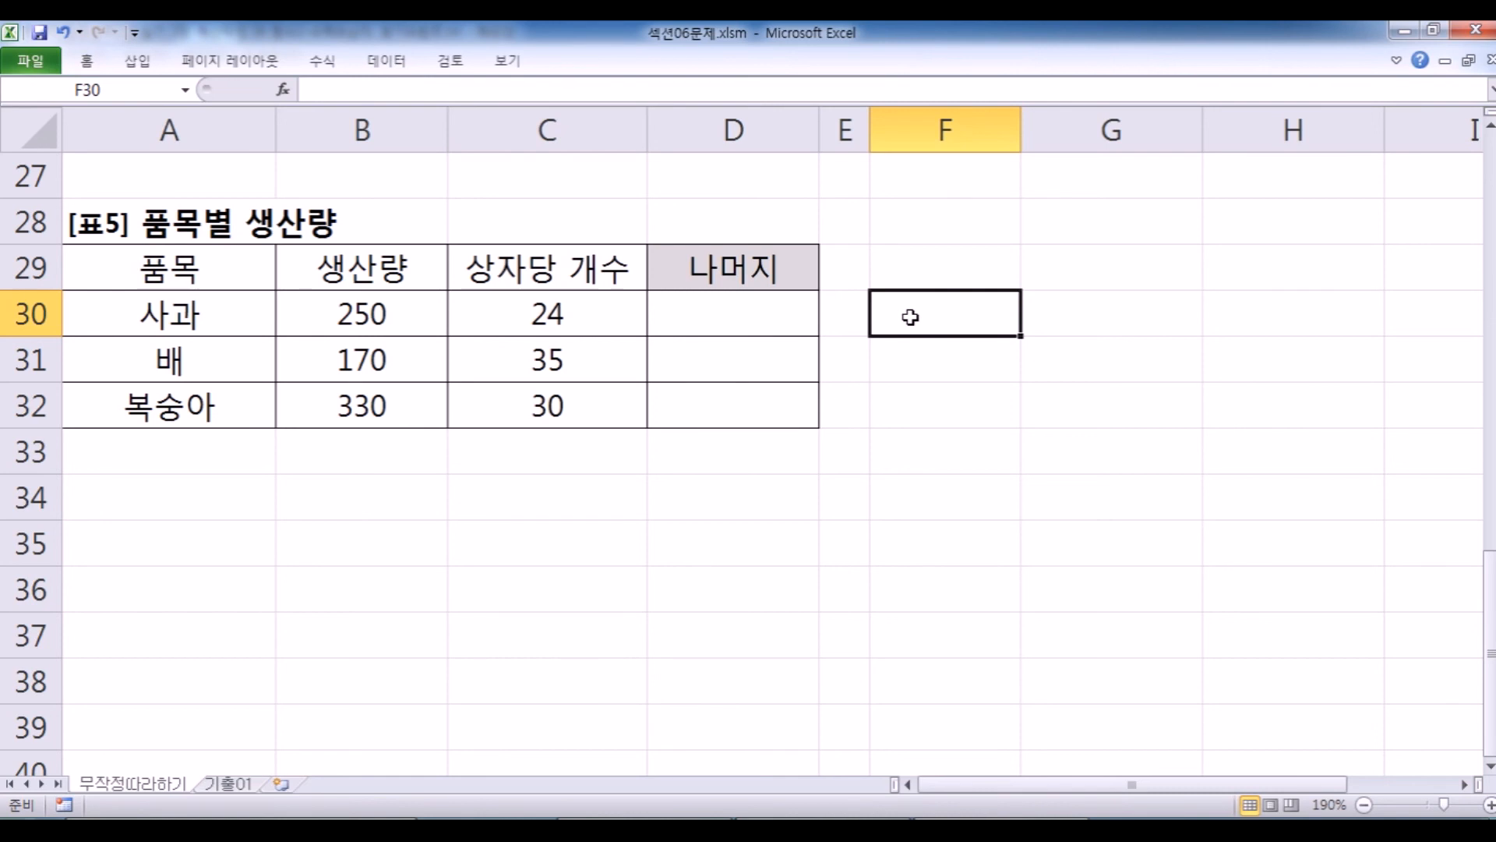
{"action": "type", "text": "="}
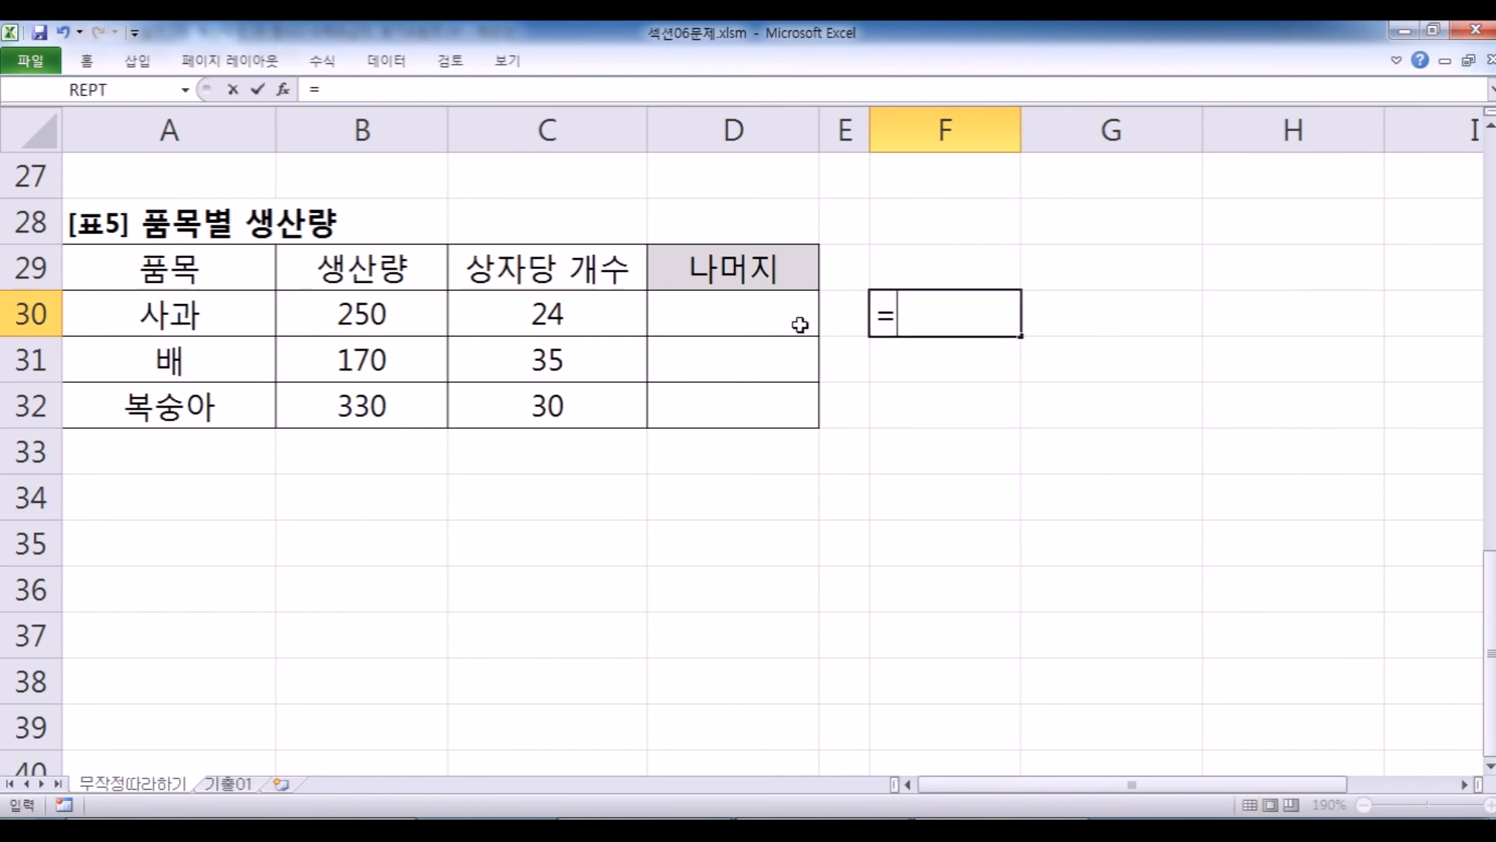
{"action": "left_click", "coordinate": [367, 318]}
{"action": "type", "text": "/"}
{"action": "left_click", "coordinate": [569, 302]}
{"action": "key", "text": "Return"}
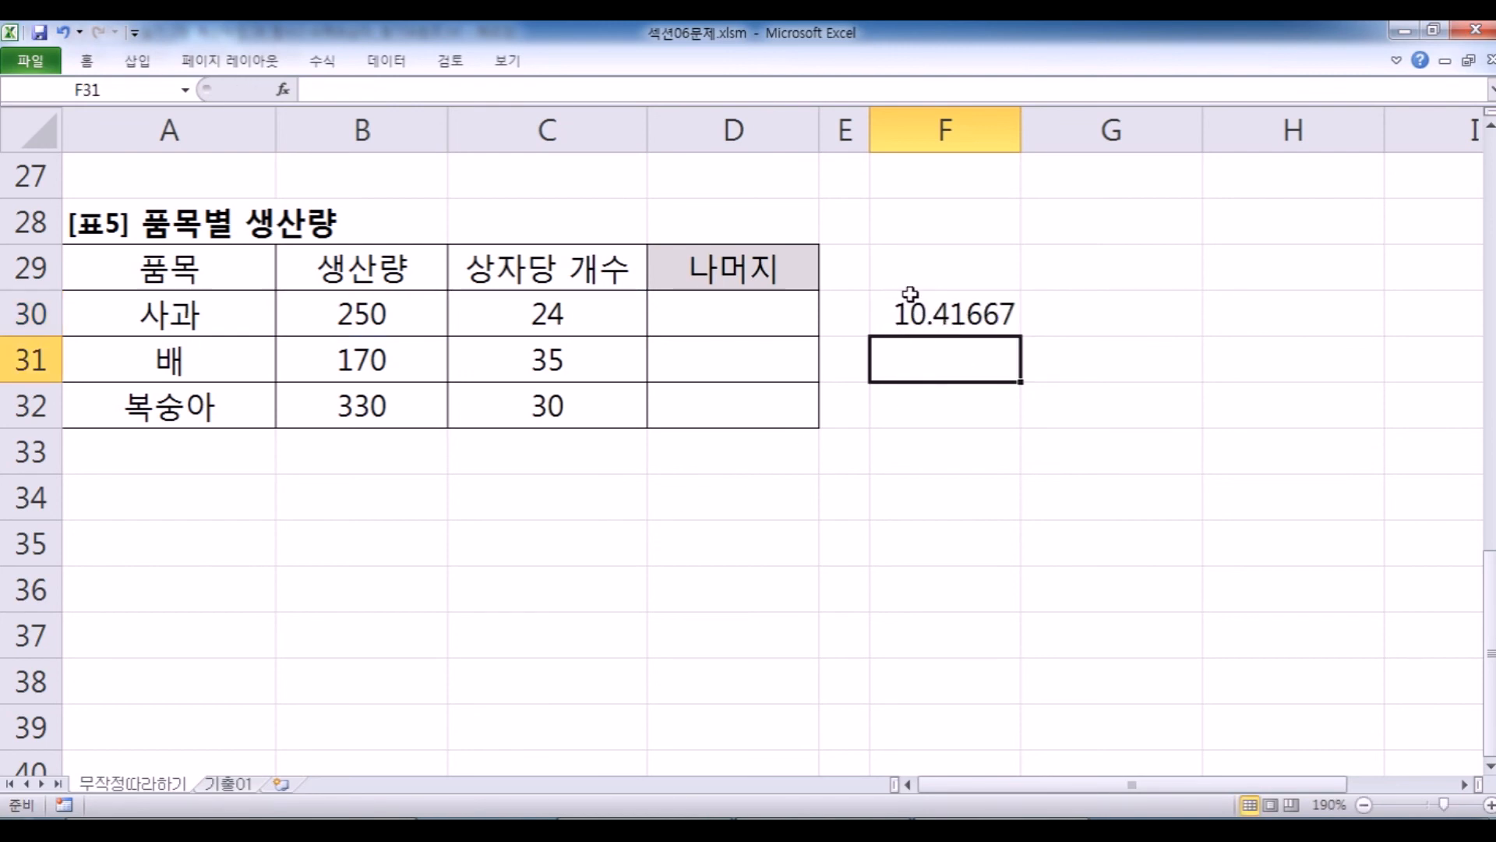
{"action": "double_click", "coordinate": [900, 313]}
{"action": "left_click", "coordinate": [898, 313]}
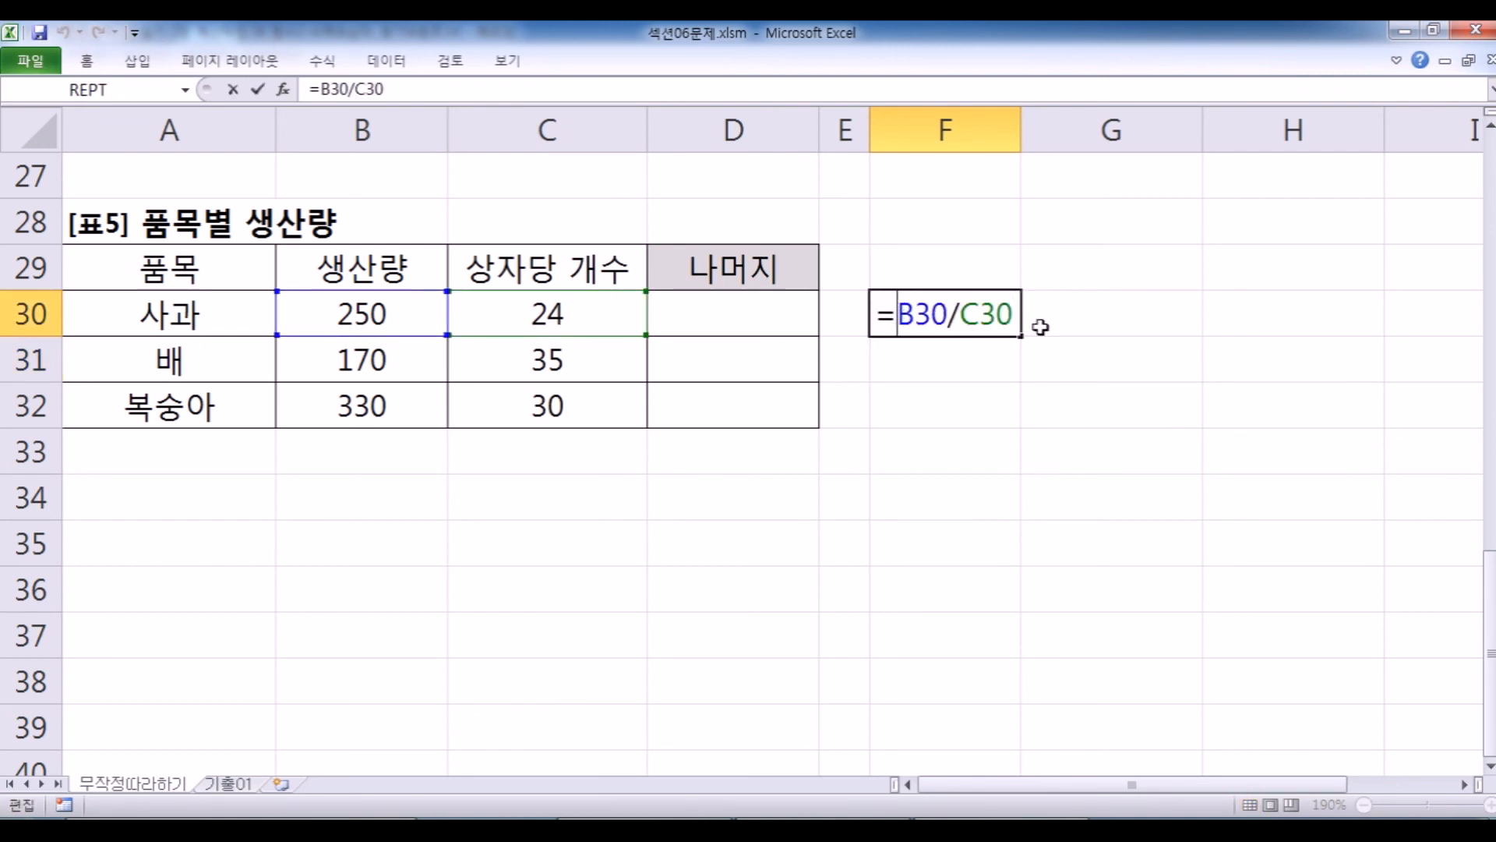
{"action": "type", "text": "INT("}
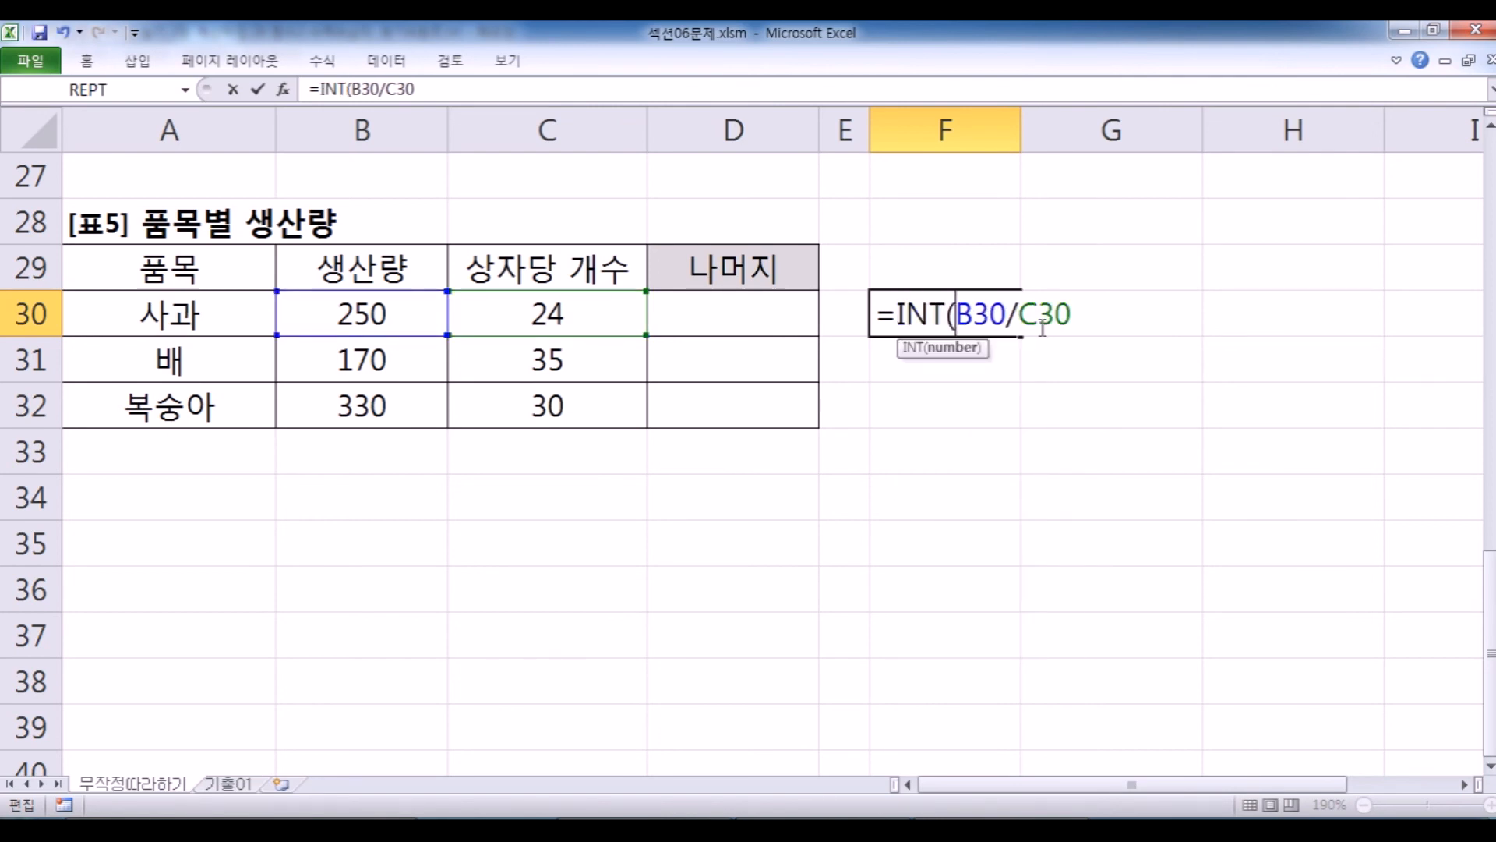
{"action": "type", "text": ")"}
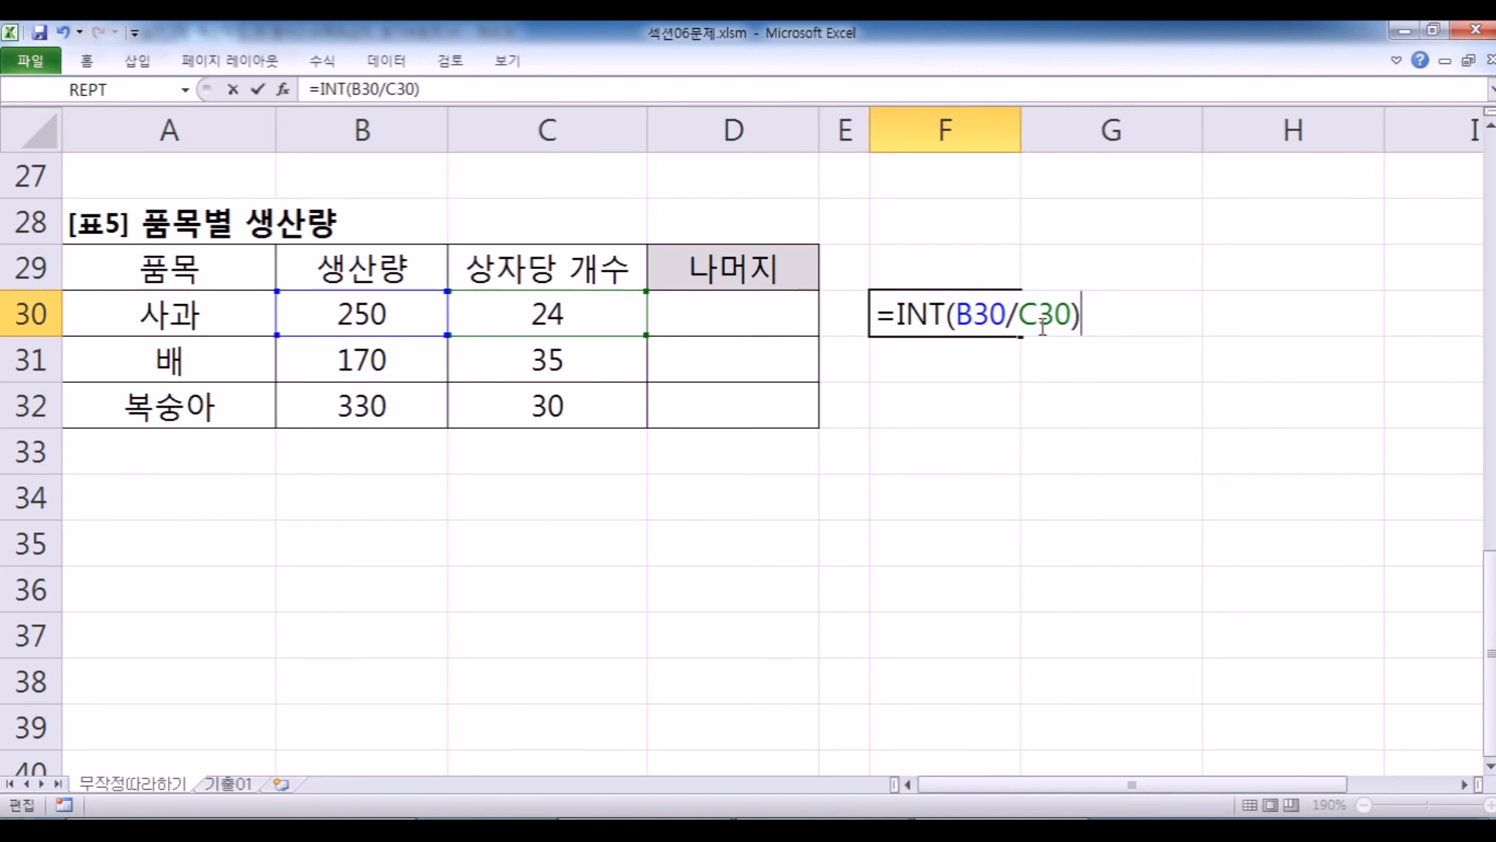
{"action": "key", "text": "Escape"}
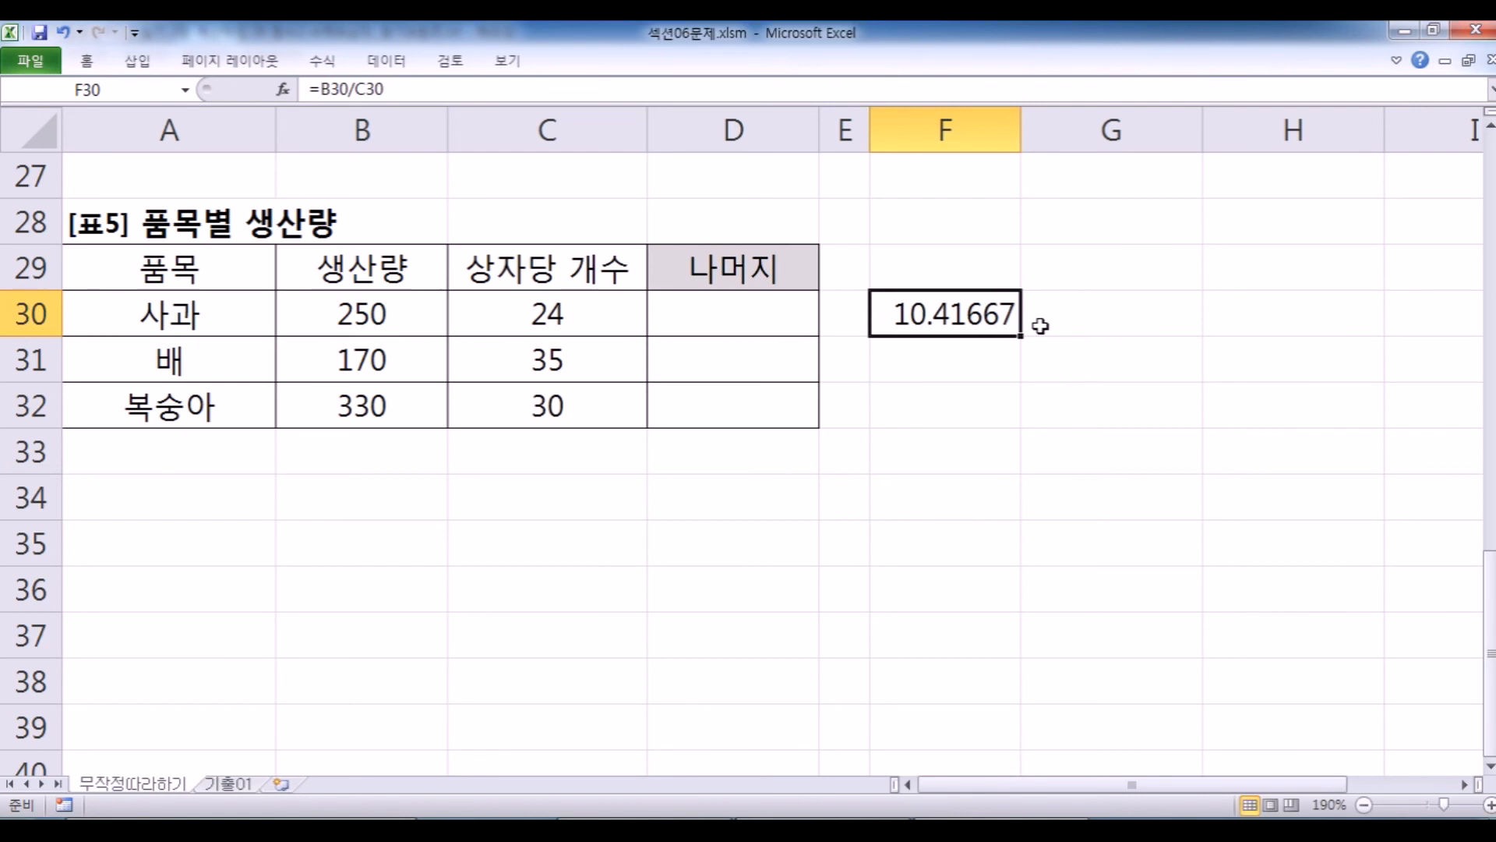
Wrap the division in F30 in INT so the formula reads =INT(B30/C30).
{"action": "key", "text": "F2"}
{"action": "key", "text": "Right"}
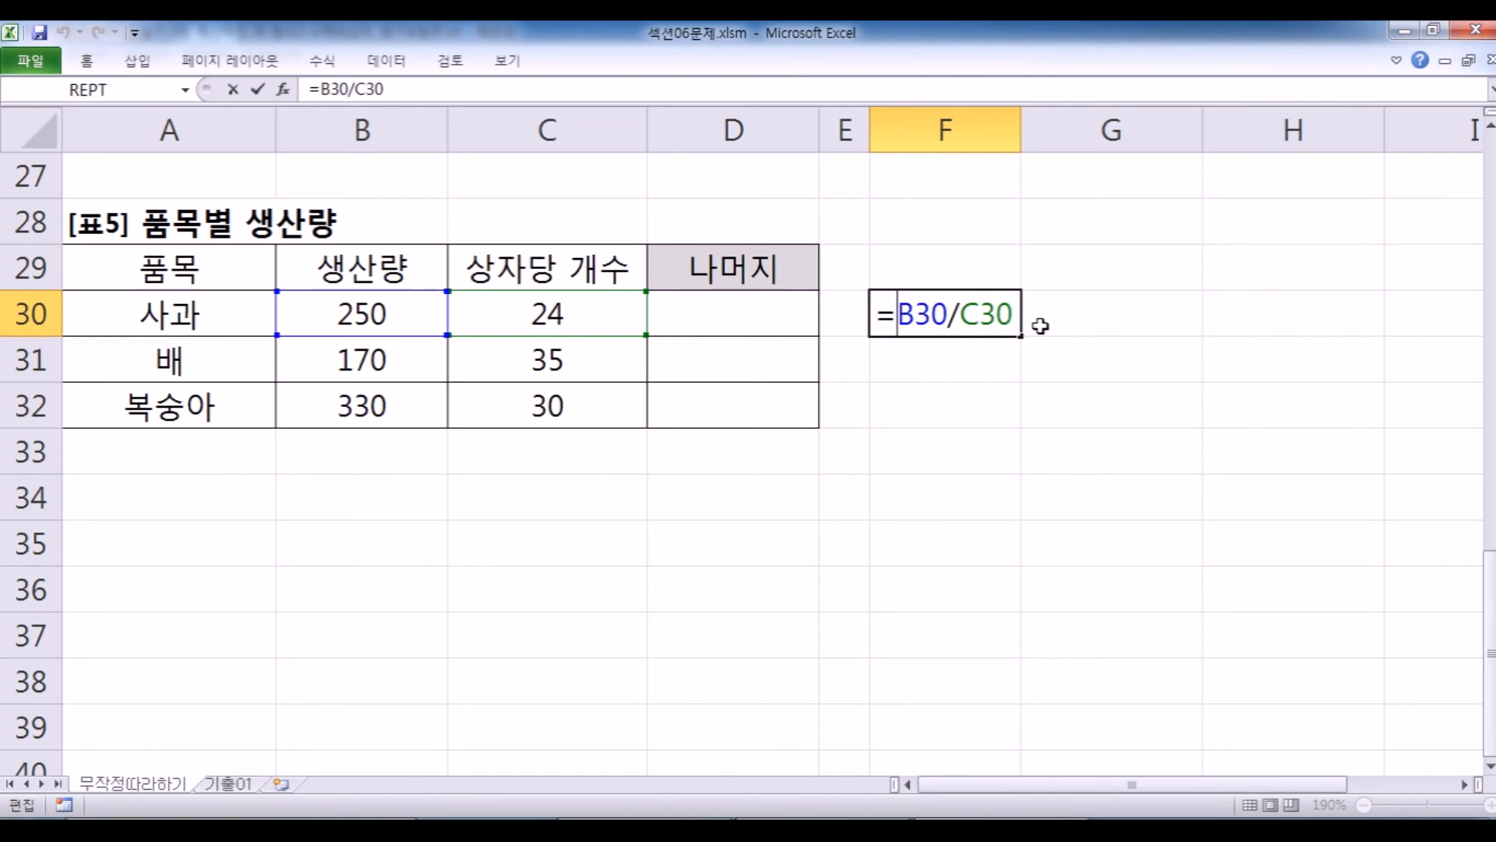
{"action": "type", "text": "INT("}
{"action": "key", "text": "End"}
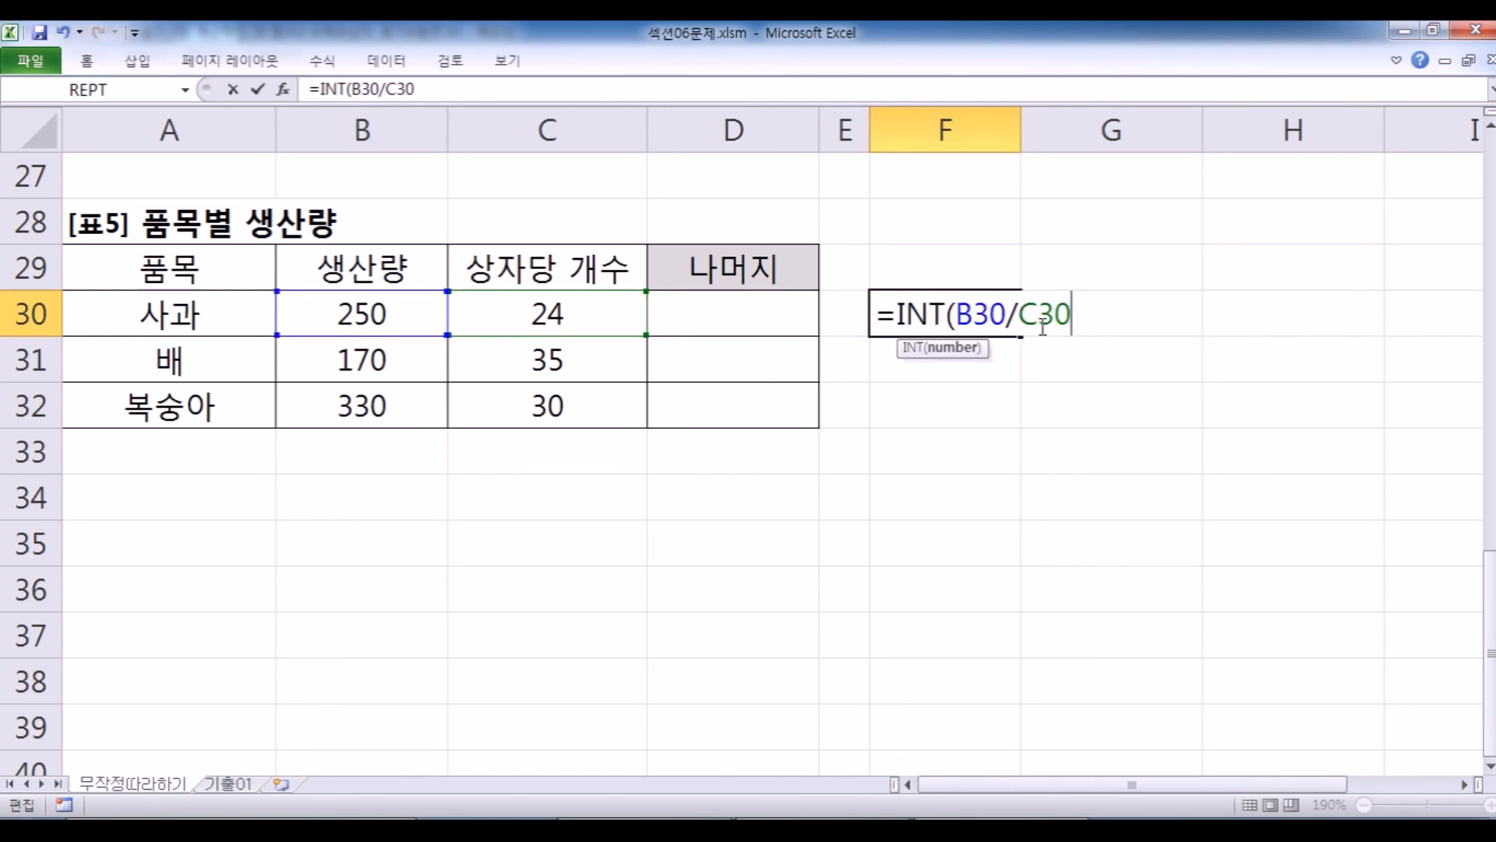
{"action": "type", "text": ")"}
{"action": "key", "text": "Return"}
{"action": "key", "text": "Up"}
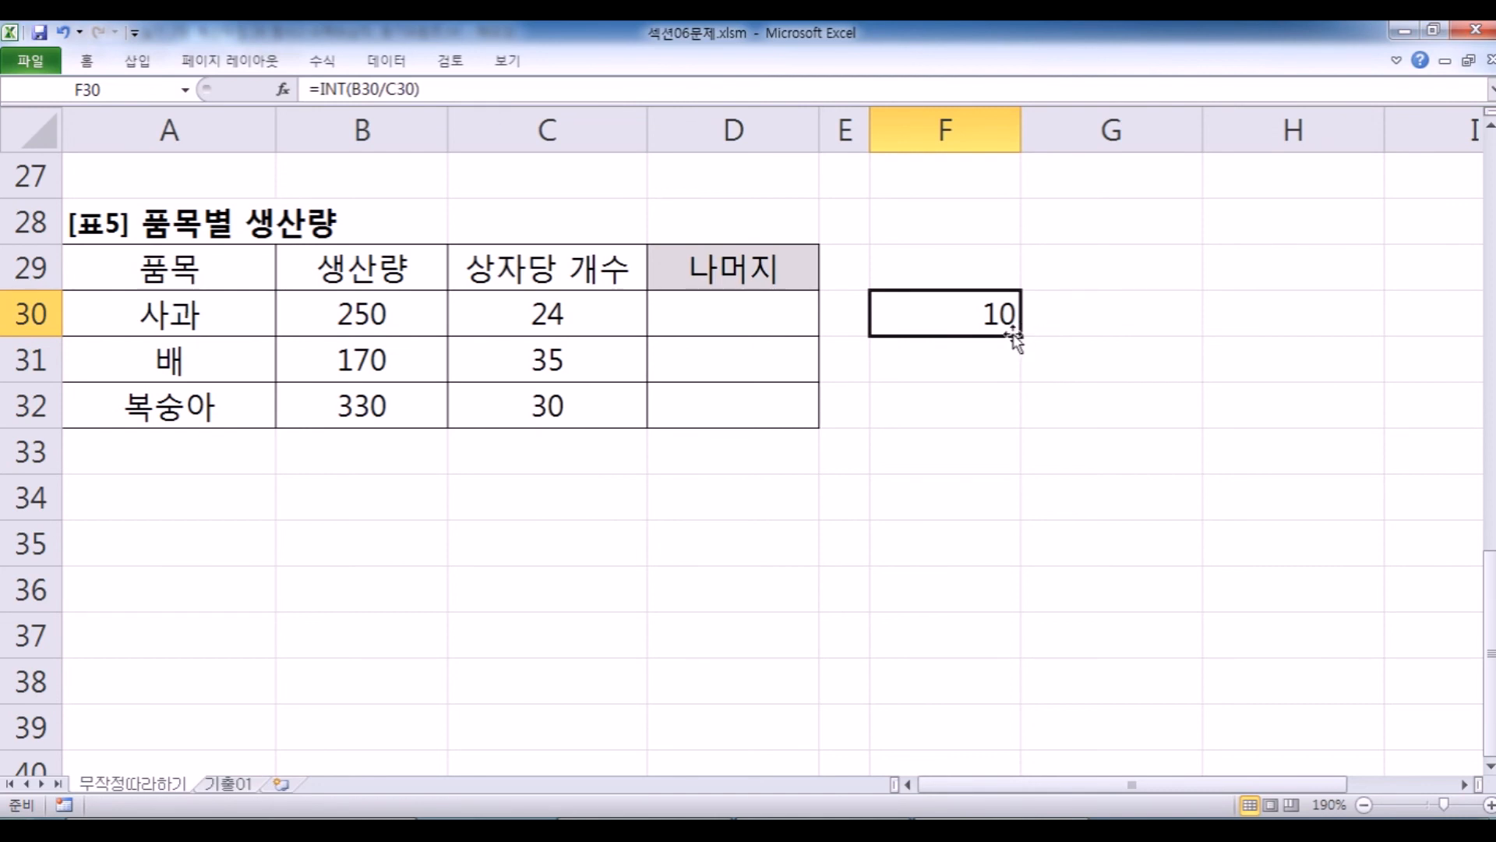
Fill the INT formula from F30 down to F32 and review the formula in F30.
{"action": "left_click_drag", "start_coordinate": [1019, 335], "coordinate": [1011, 427]}
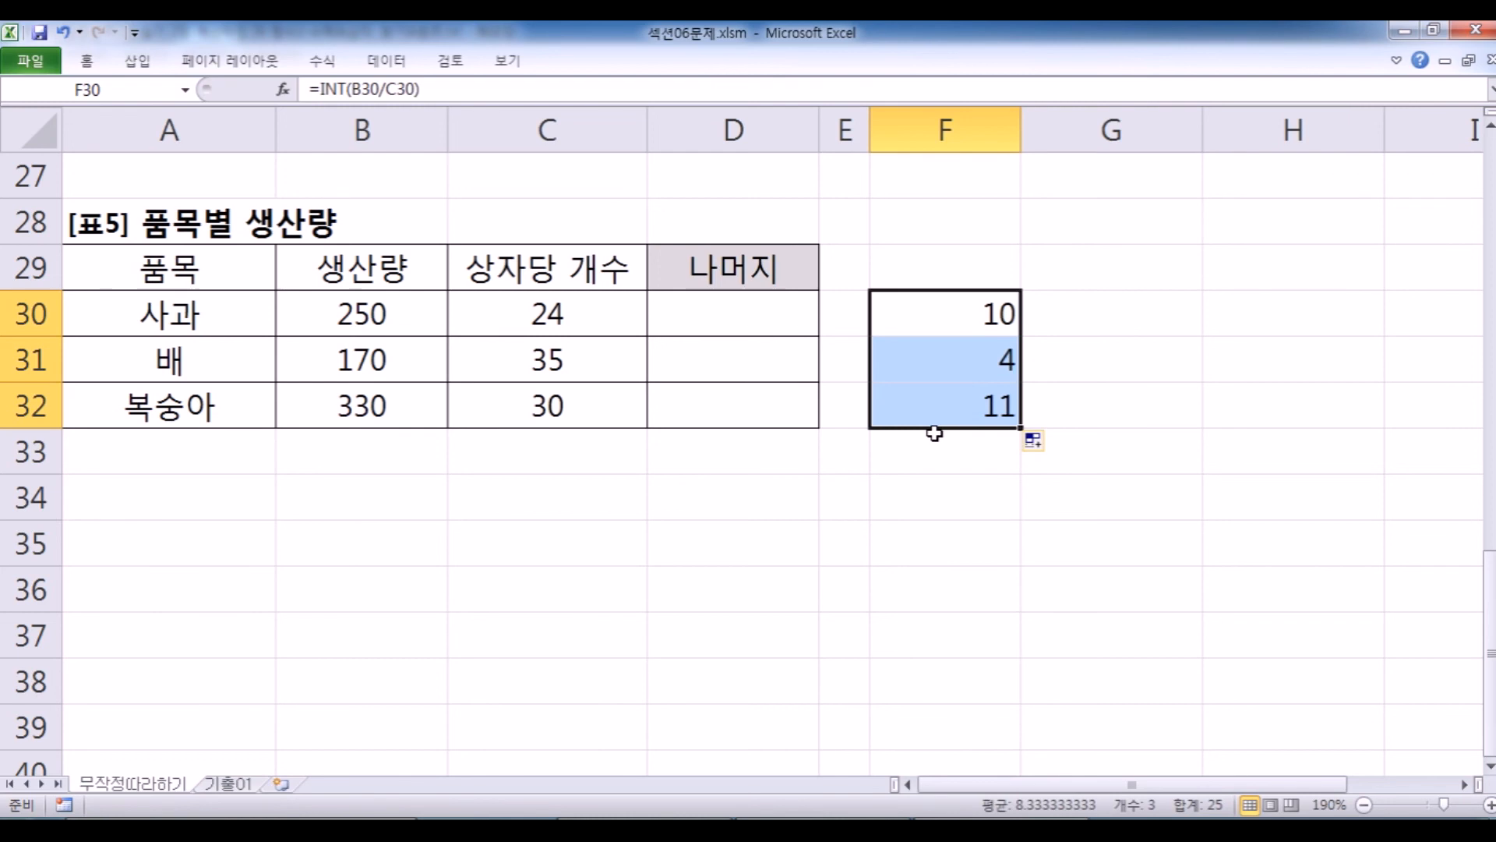
{"action": "left_click", "coordinate": [935, 411]}
{"action": "double_click", "coordinate": [933, 314]}
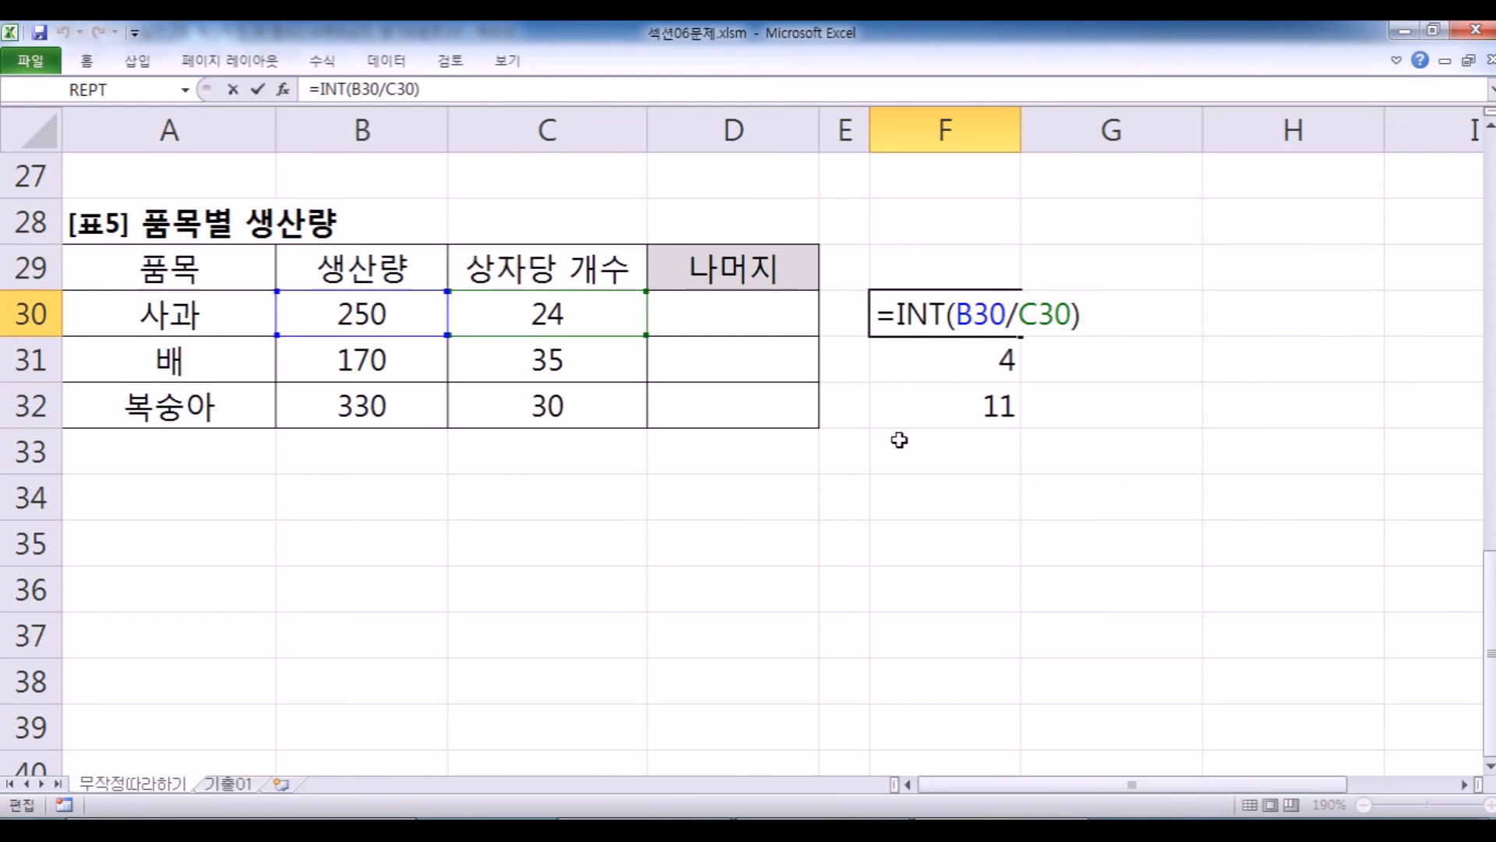
{"action": "key", "text": "ctrl+Return"}
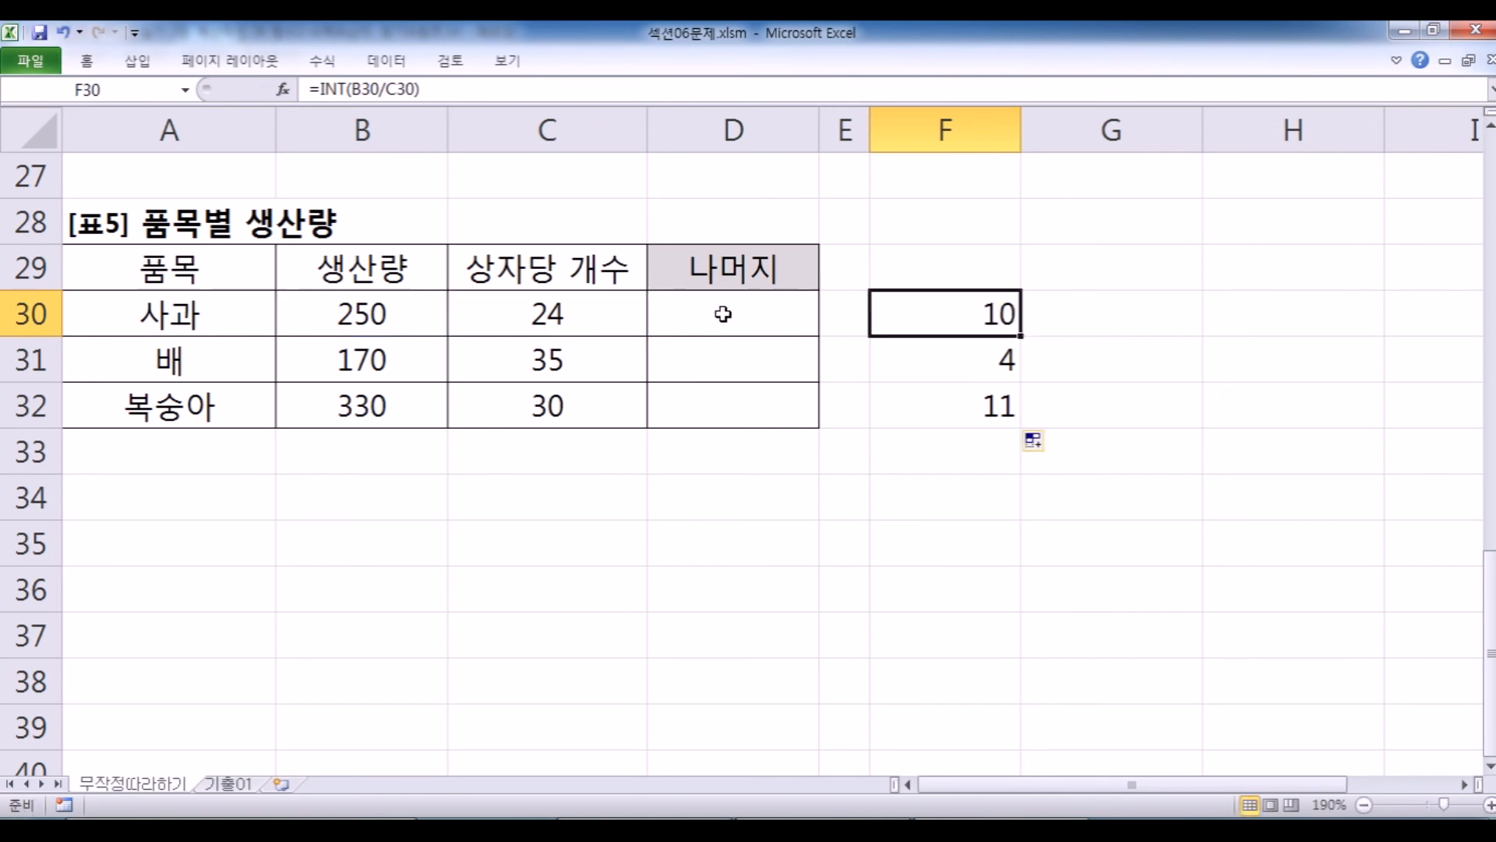
Enter =MOD(B30,C30) in the 나머지 cell D30 for 사과.
{"action": "left_click", "coordinate": [662, 321]}
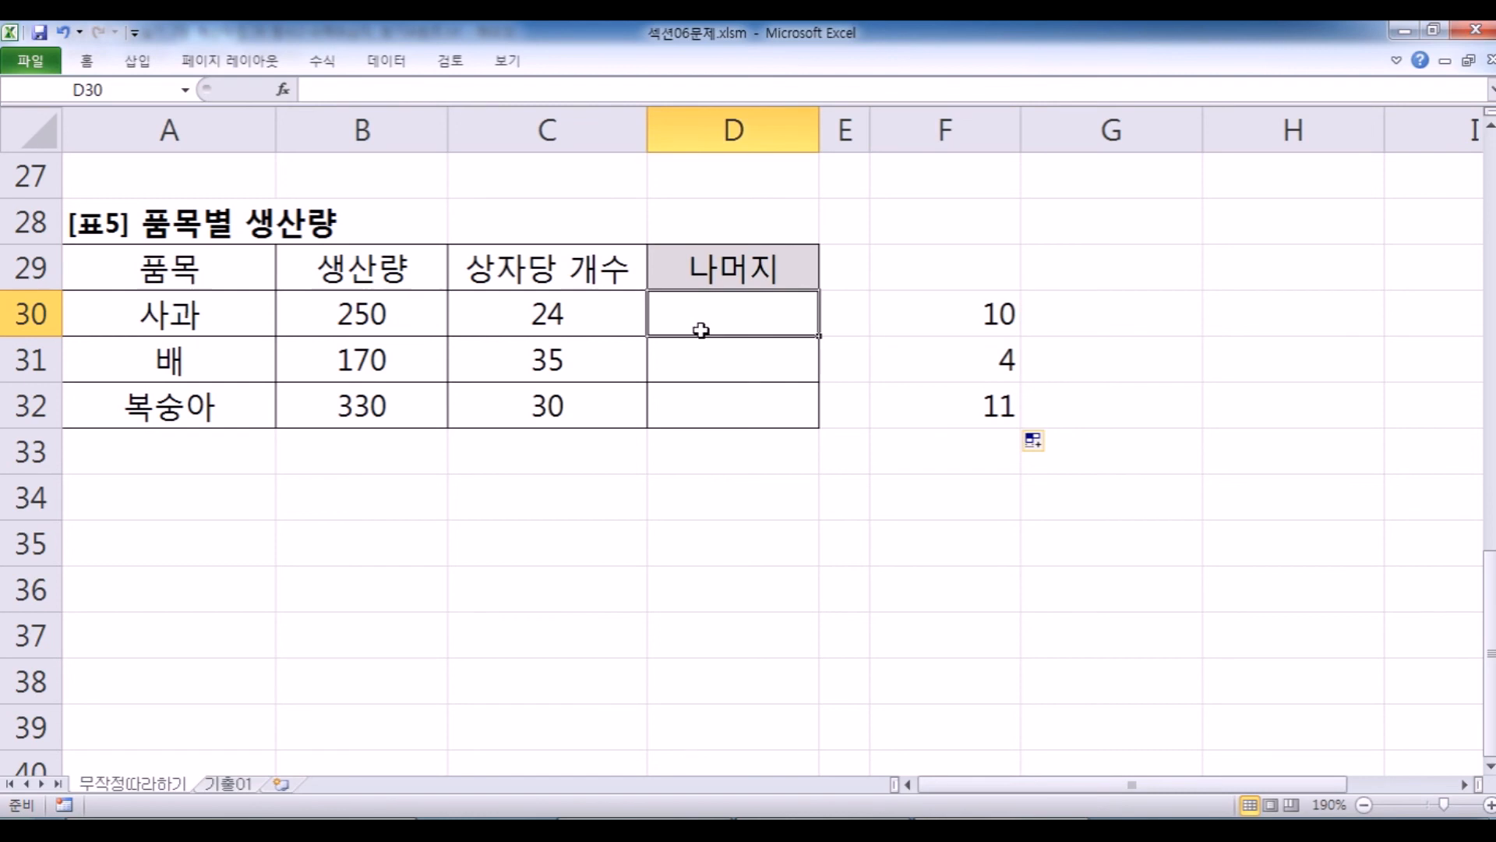
{"action": "type", "text": "="}
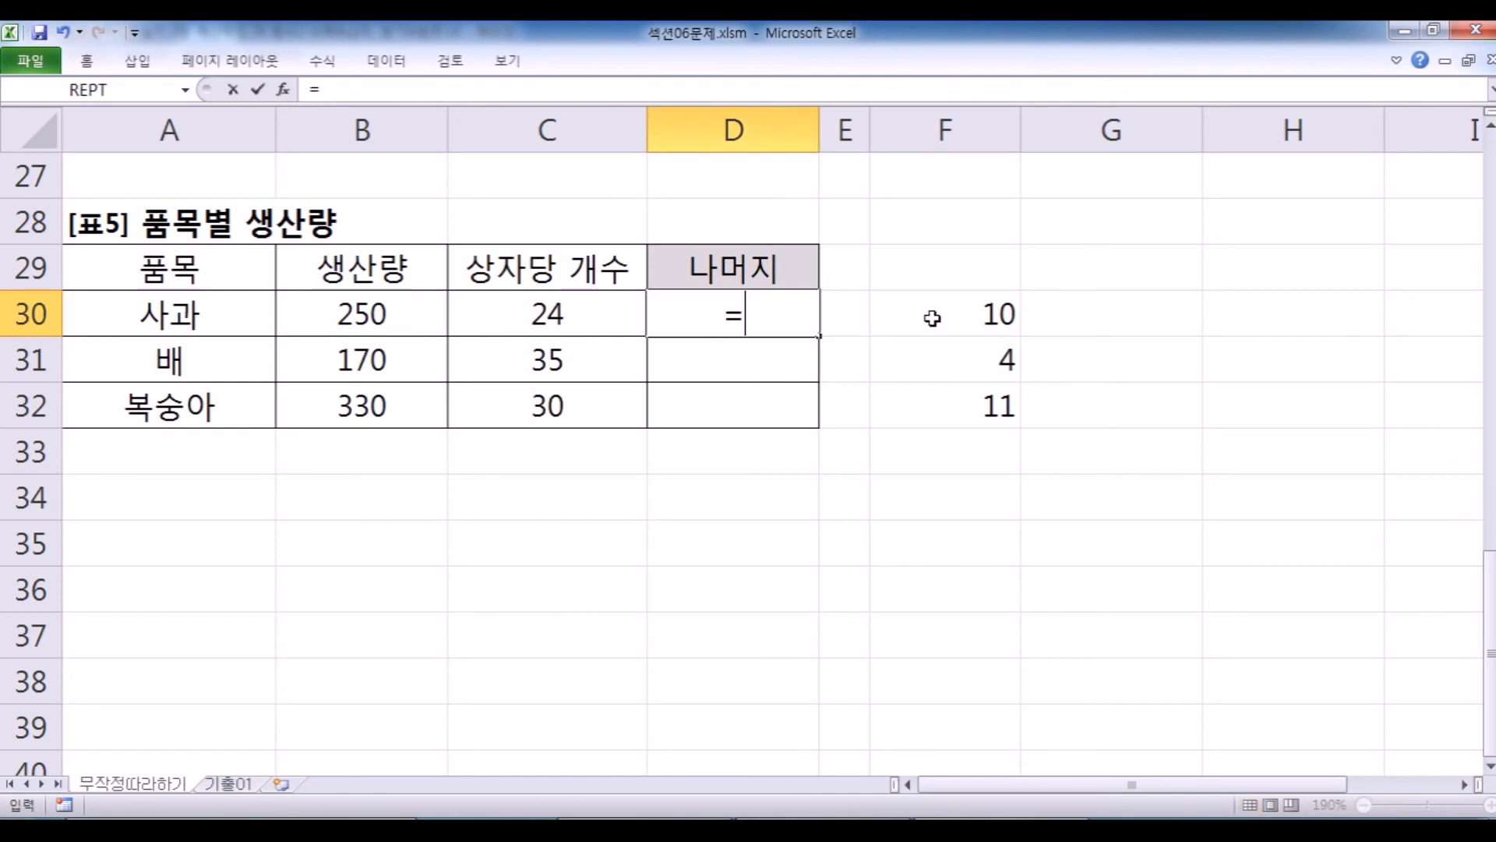
{"action": "type", "text": "mod("}
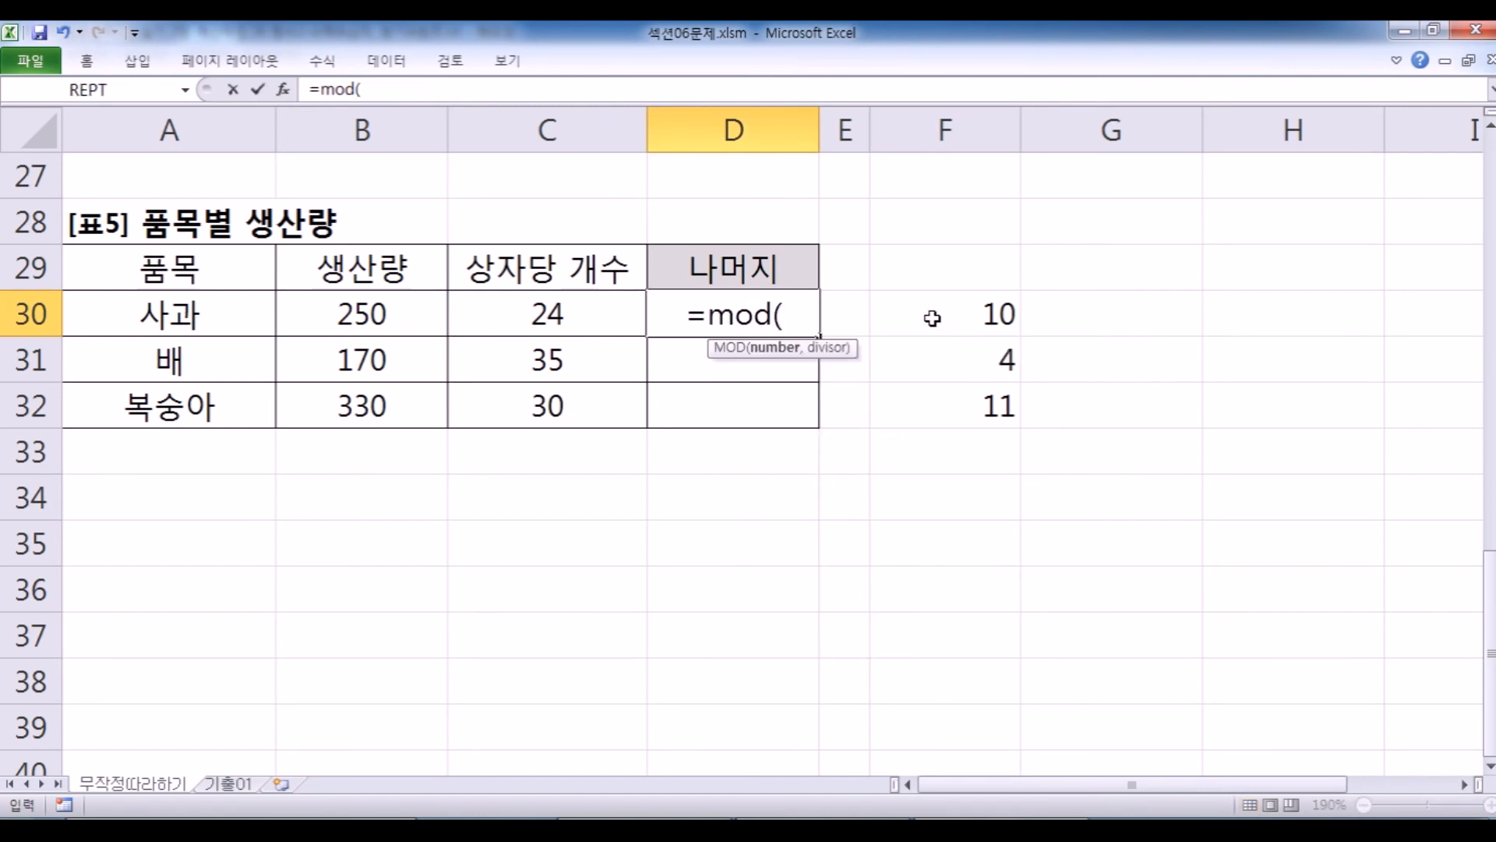
{"action": "key", "text": "BackSpace"}
{"action": "key", "text": "BackSpace"}
{"action": "key", "text": "BackSpace"}
{"action": "key", "text": "BackSpace"}
{"action": "type", "text": "MOD"}
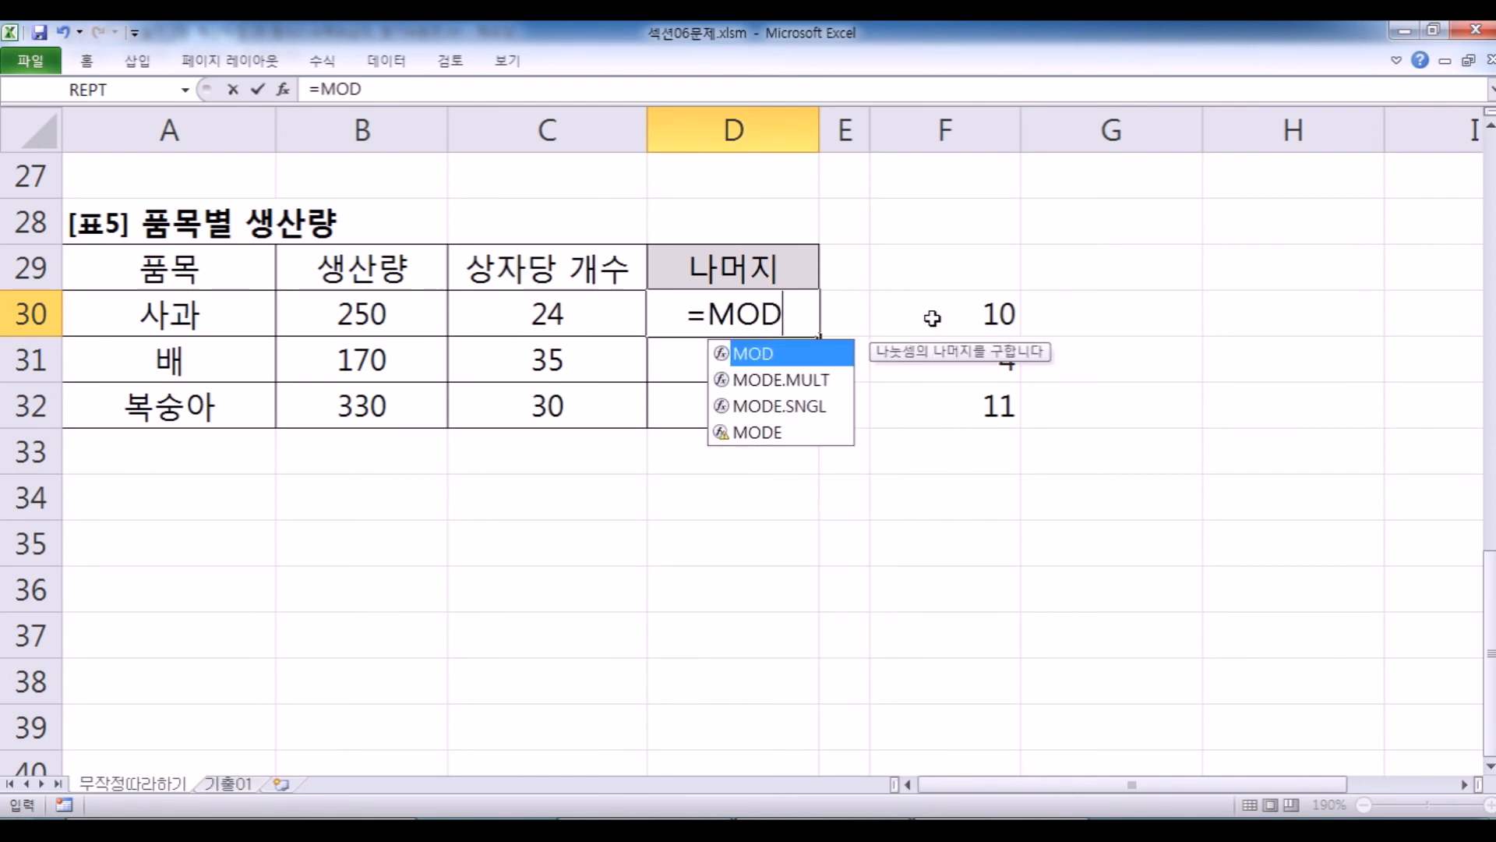
{"action": "type", "text": "("}
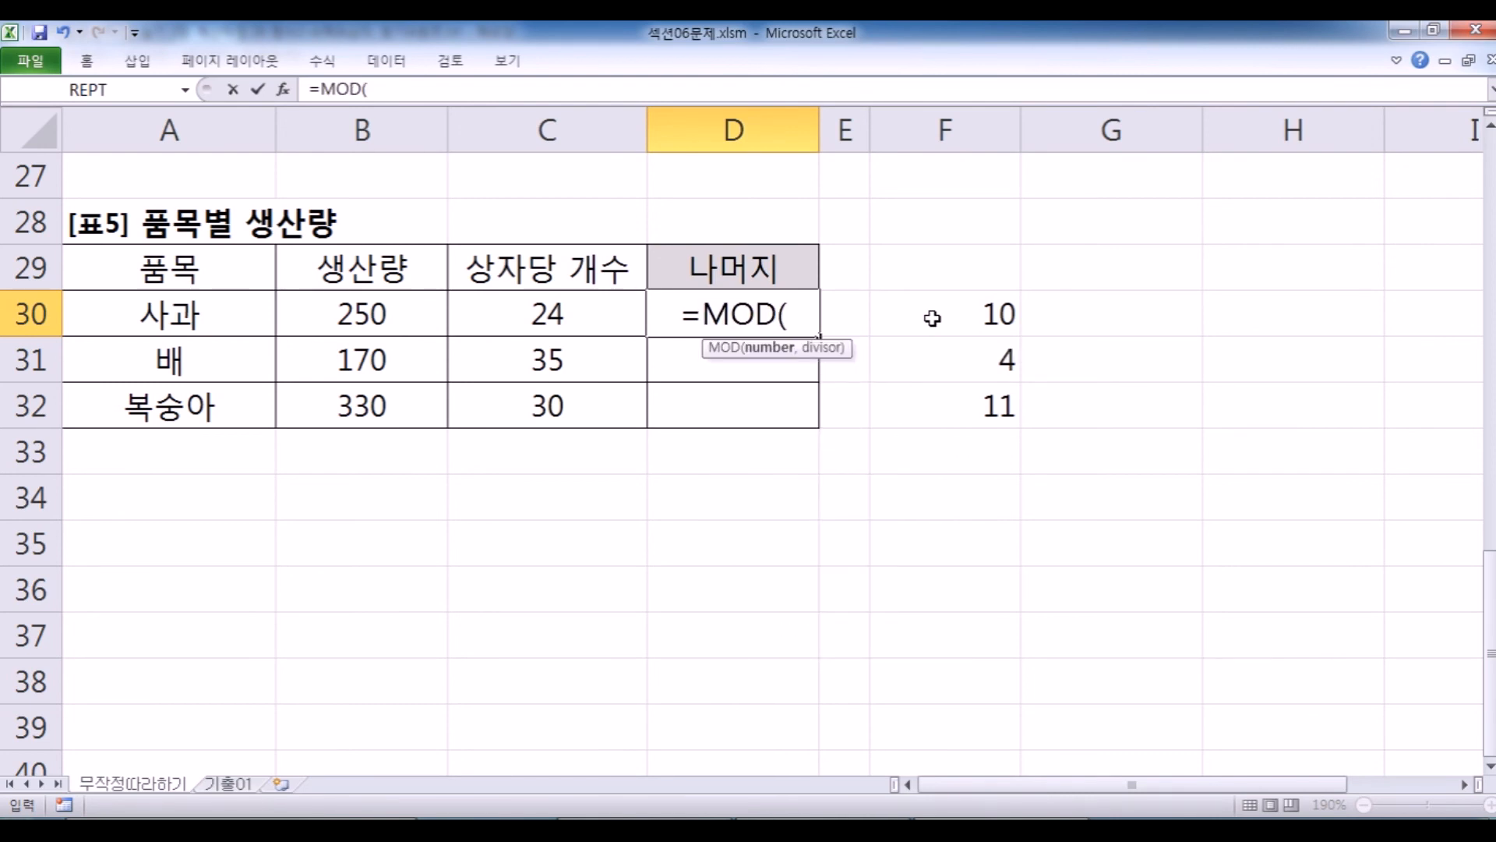
{"action": "left_click", "coordinate": [394, 316]}
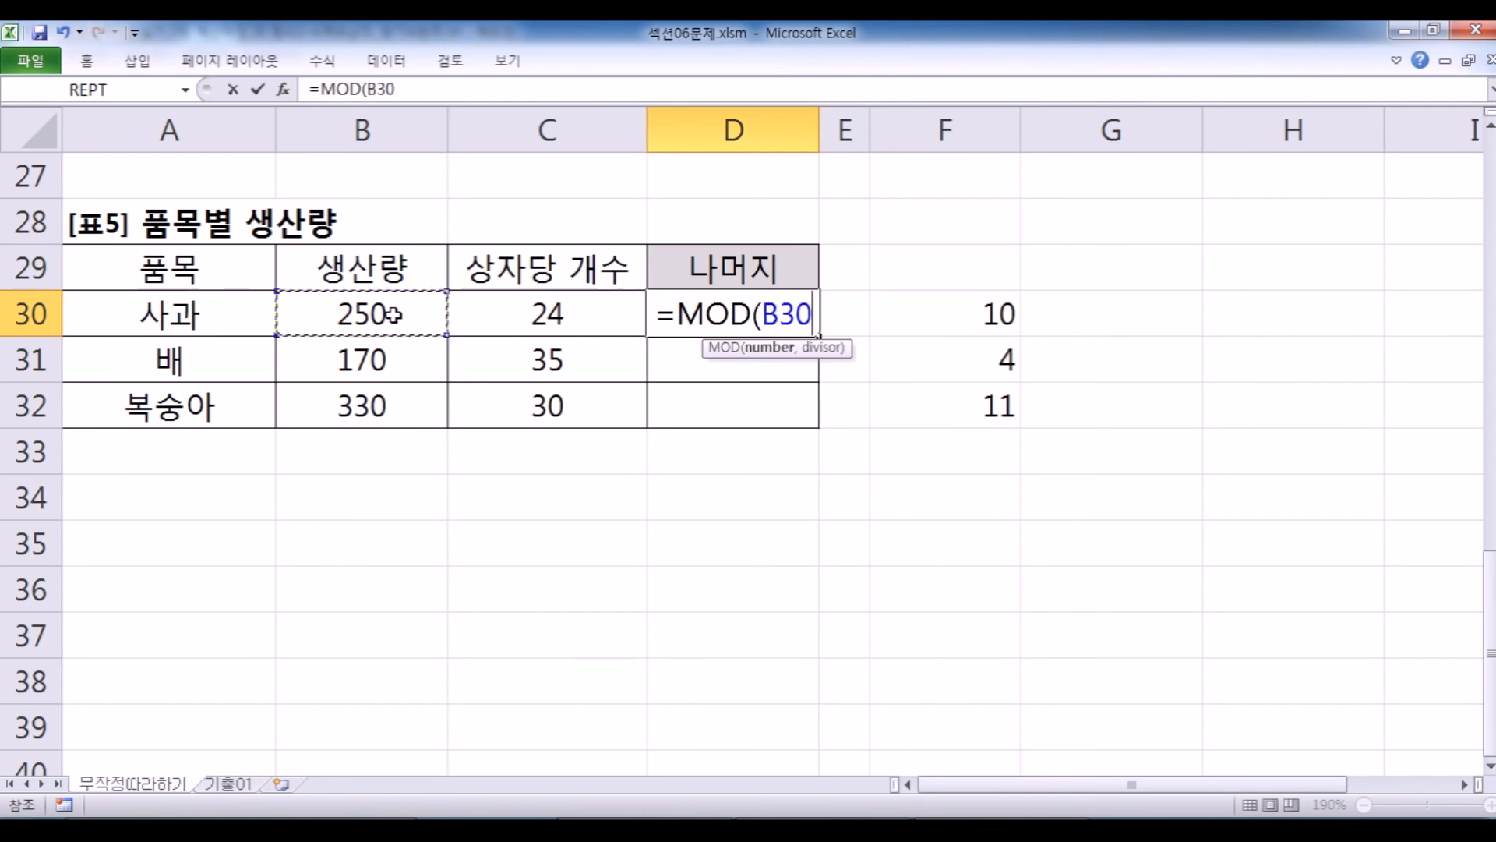
{"action": "type", "text": ","}
{"action": "left_click", "coordinate": [499, 323]}
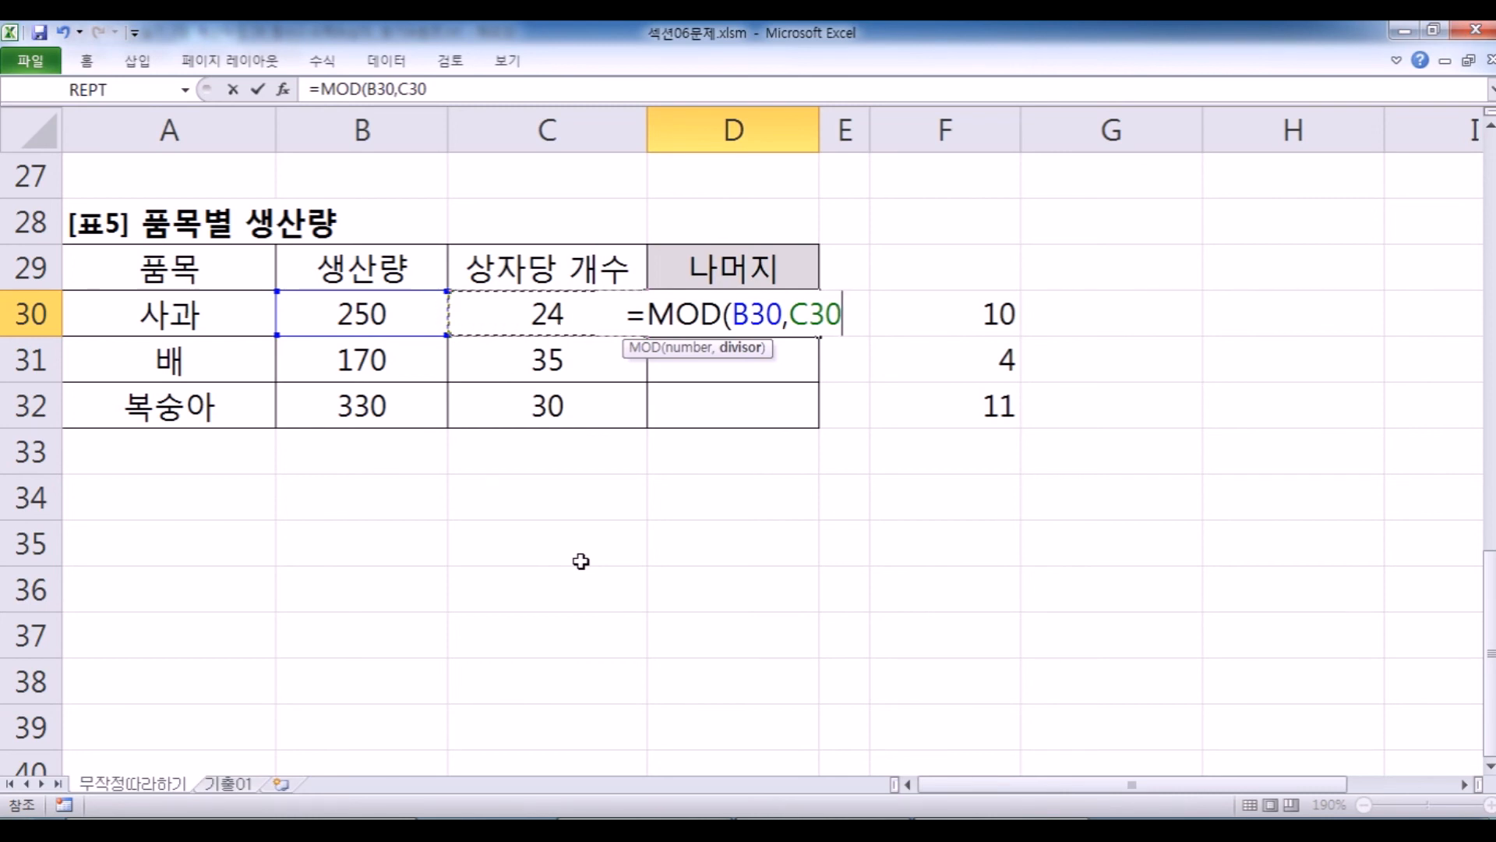
{"action": "type", "text": ")"}
{"action": "key", "text": "Return"}
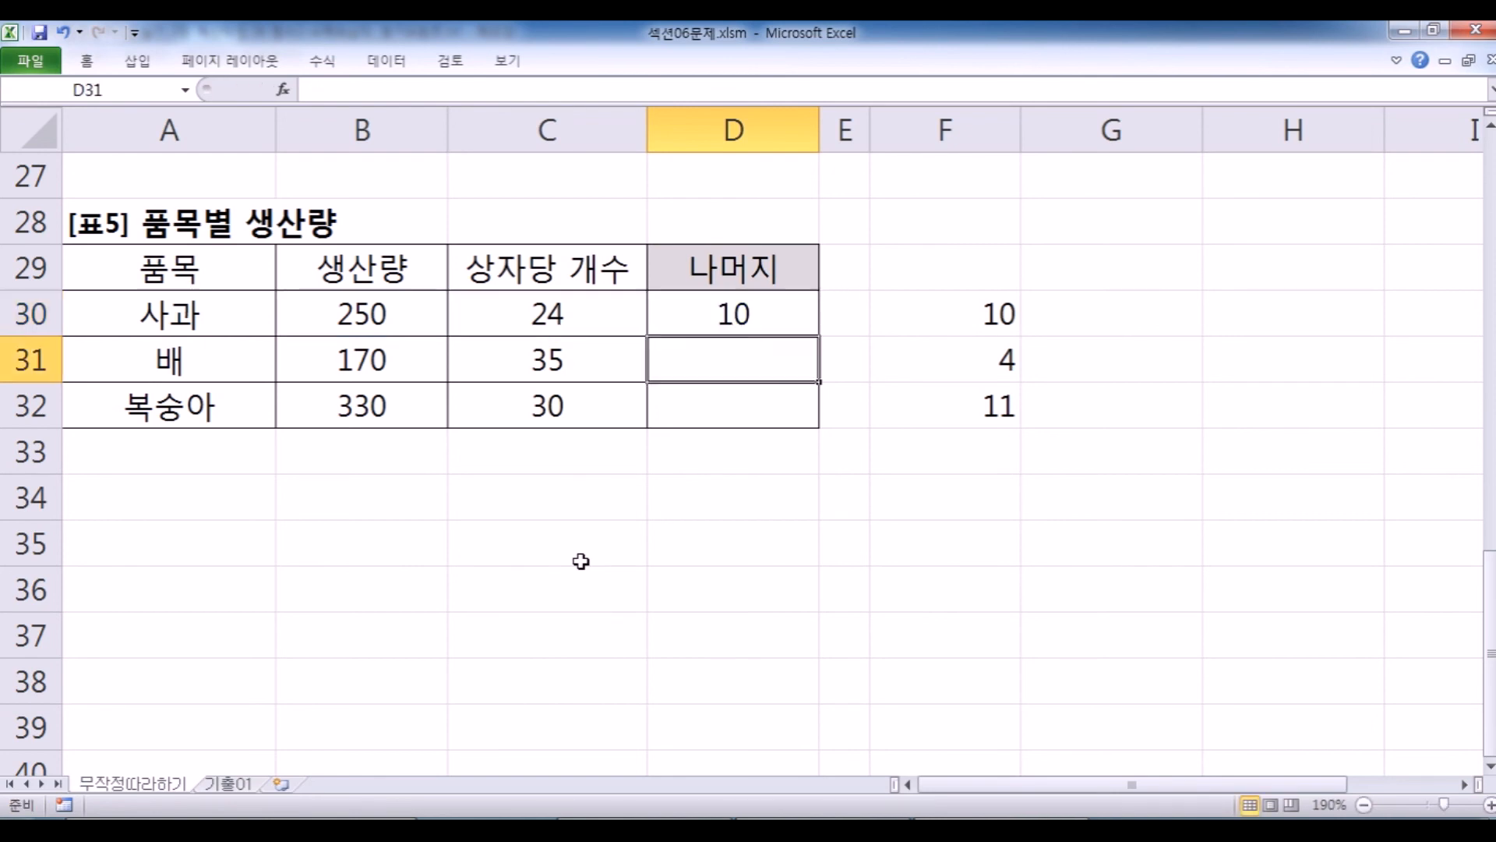
Check the arguments of the MOD formula in D30 and fill it down to D32.
{"action": "key", "text": "Up"}
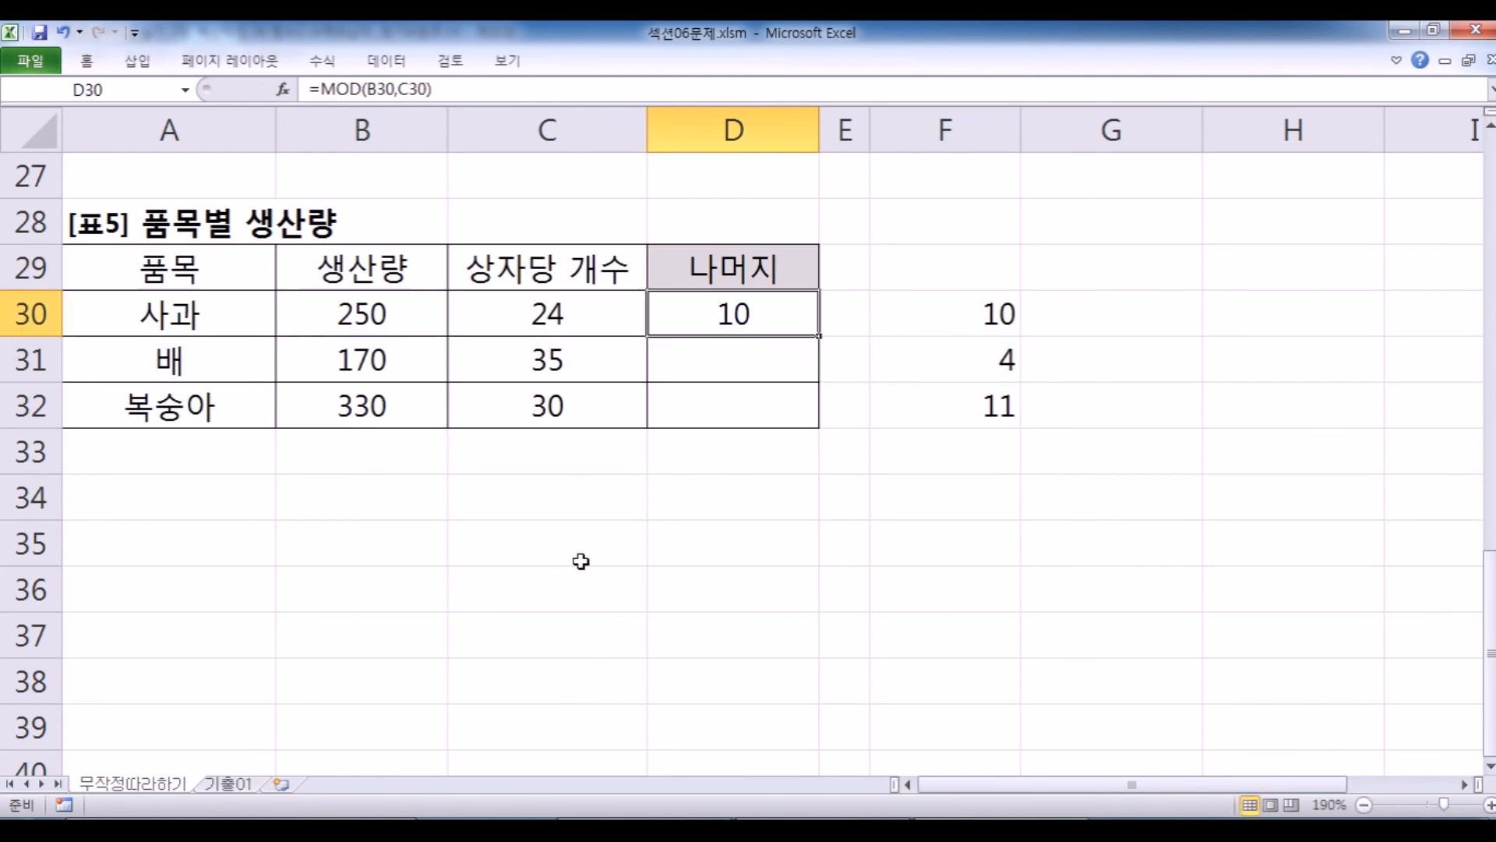
{"action": "key", "text": "F2"}
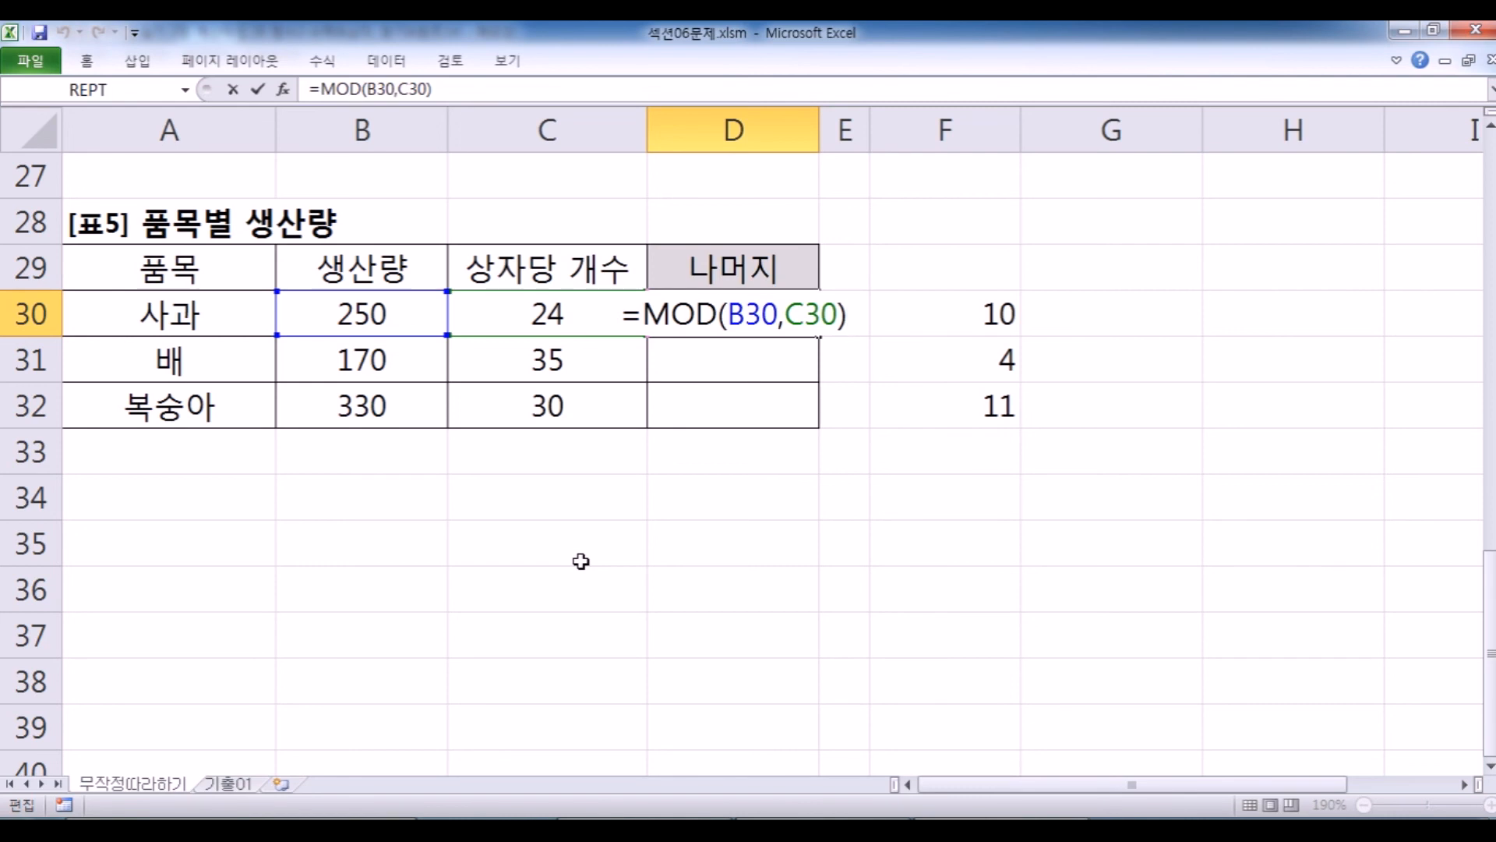
{"action": "key", "text": "Return"}
{"action": "left_click", "coordinate": [787, 327]}
{"action": "left_click_drag", "start_coordinate": [823, 339], "coordinate": [813, 419]}
Examine the 배 and 복숭아 remainders in D31 and D32 and review the MOD formula in D30.
{"action": "left_click", "coordinate": [760, 360]}
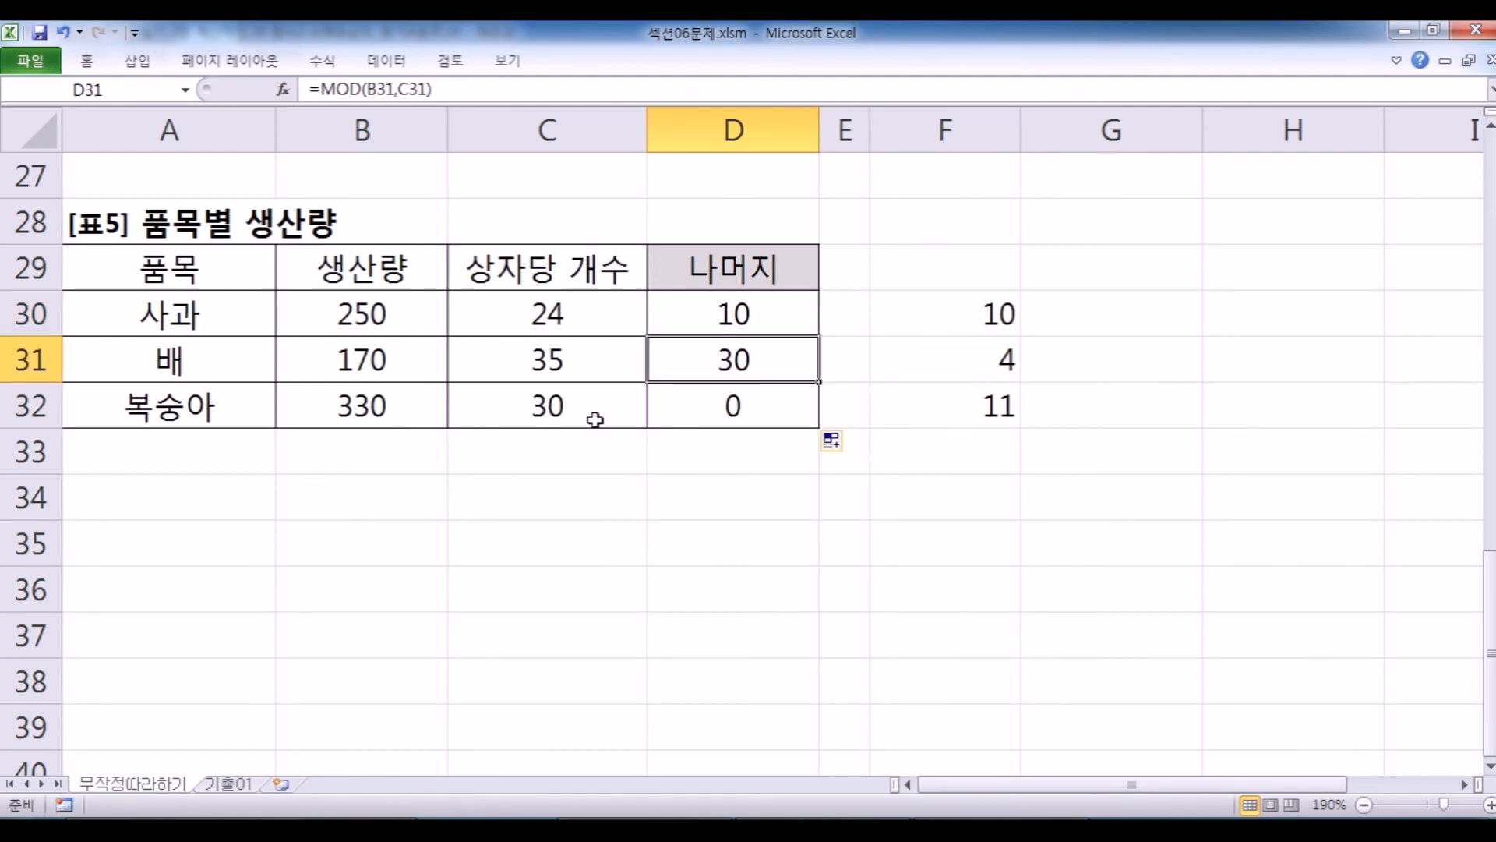
{"action": "left_click", "coordinate": [758, 410]}
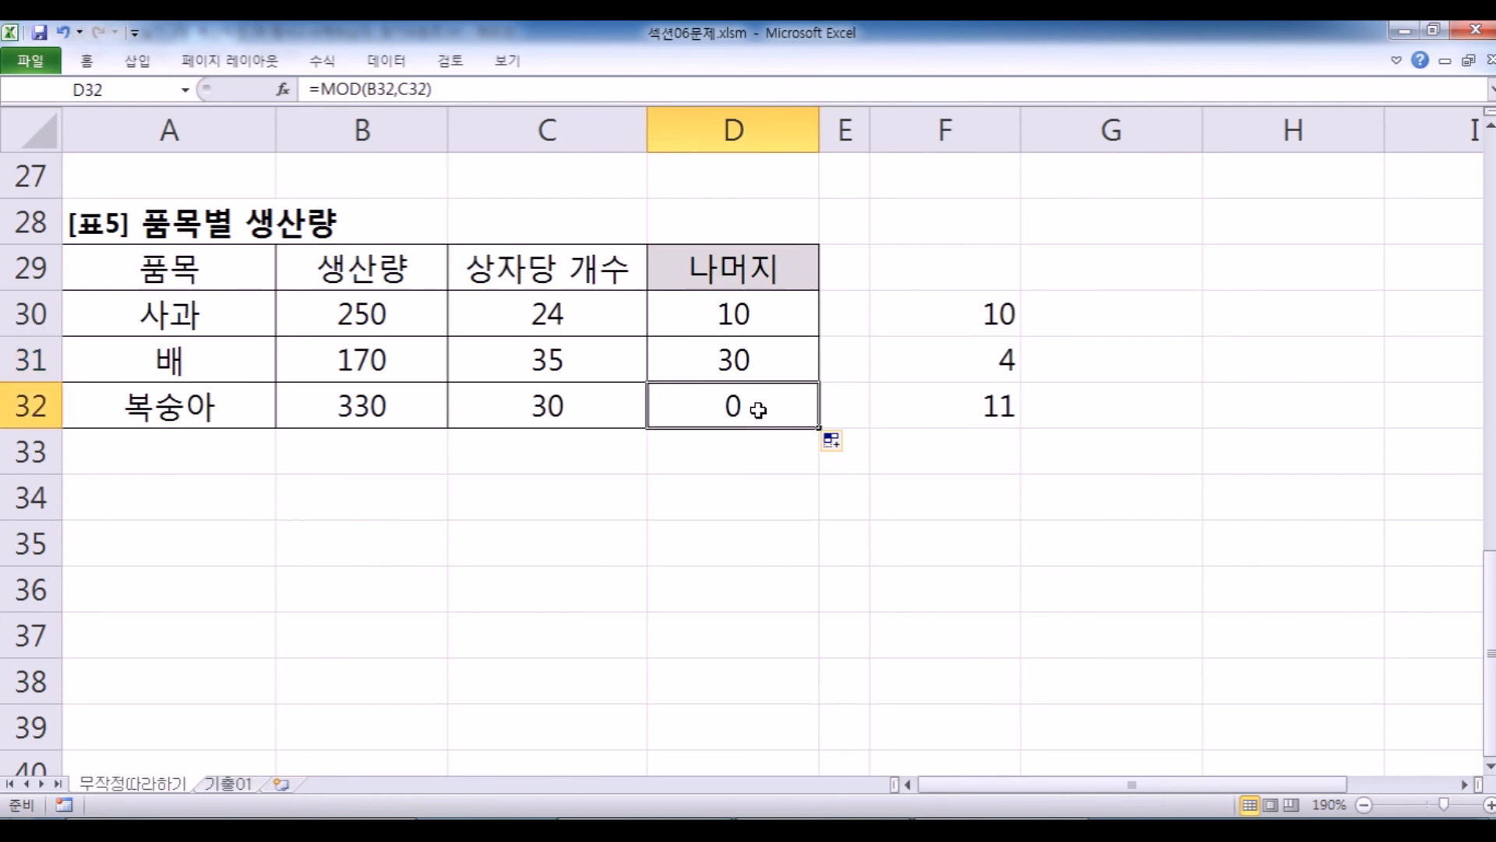
{"action": "left_click", "coordinate": [362, 373]}
{"action": "left_click", "coordinate": [733, 369]}
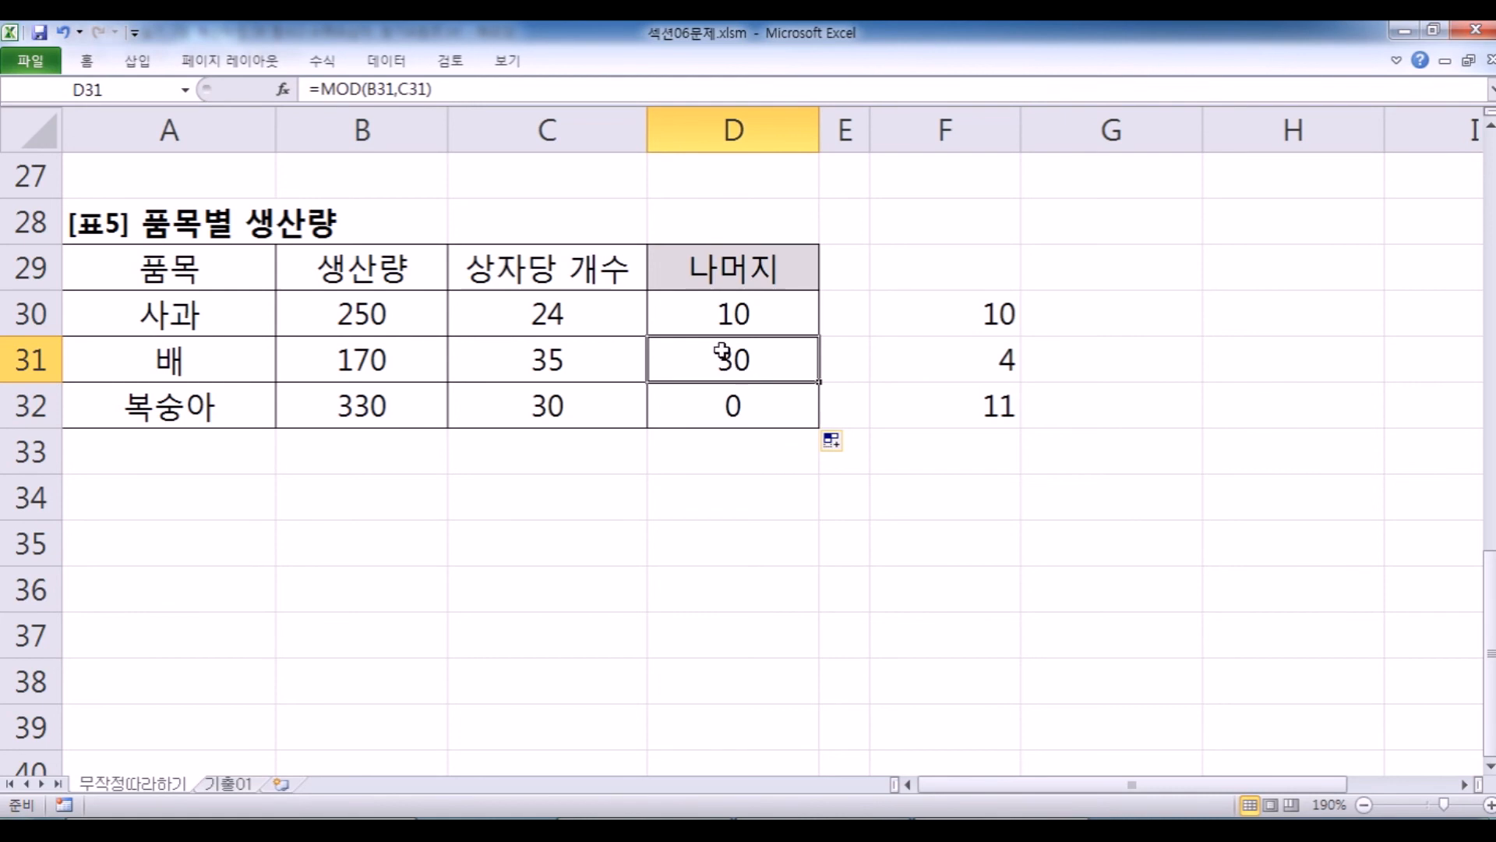
{"action": "left_click", "coordinate": [668, 307]}
{"action": "double_click", "coordinate": [668, 307]}
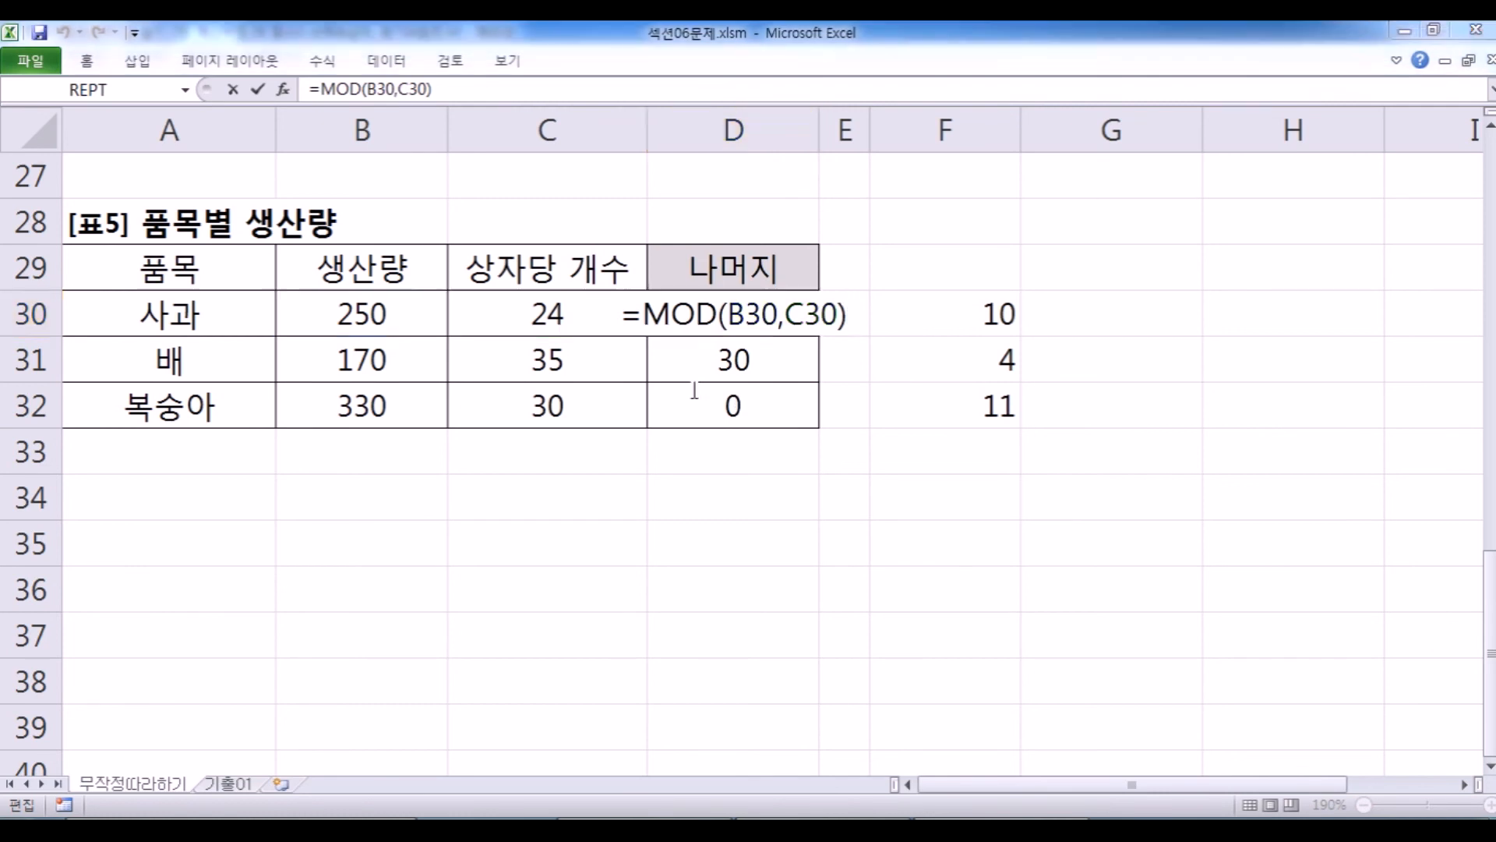
Switch to the Notepad notes and start a line below question 6 with "어떤 수를 n으로 나누었더니, 나머지가".
{"action": "key", "text": "alt+Tab"}
{"action": "scroll", "coordinate": [290, 337], "scroll_direction": "down", "scroll_amount": 1}
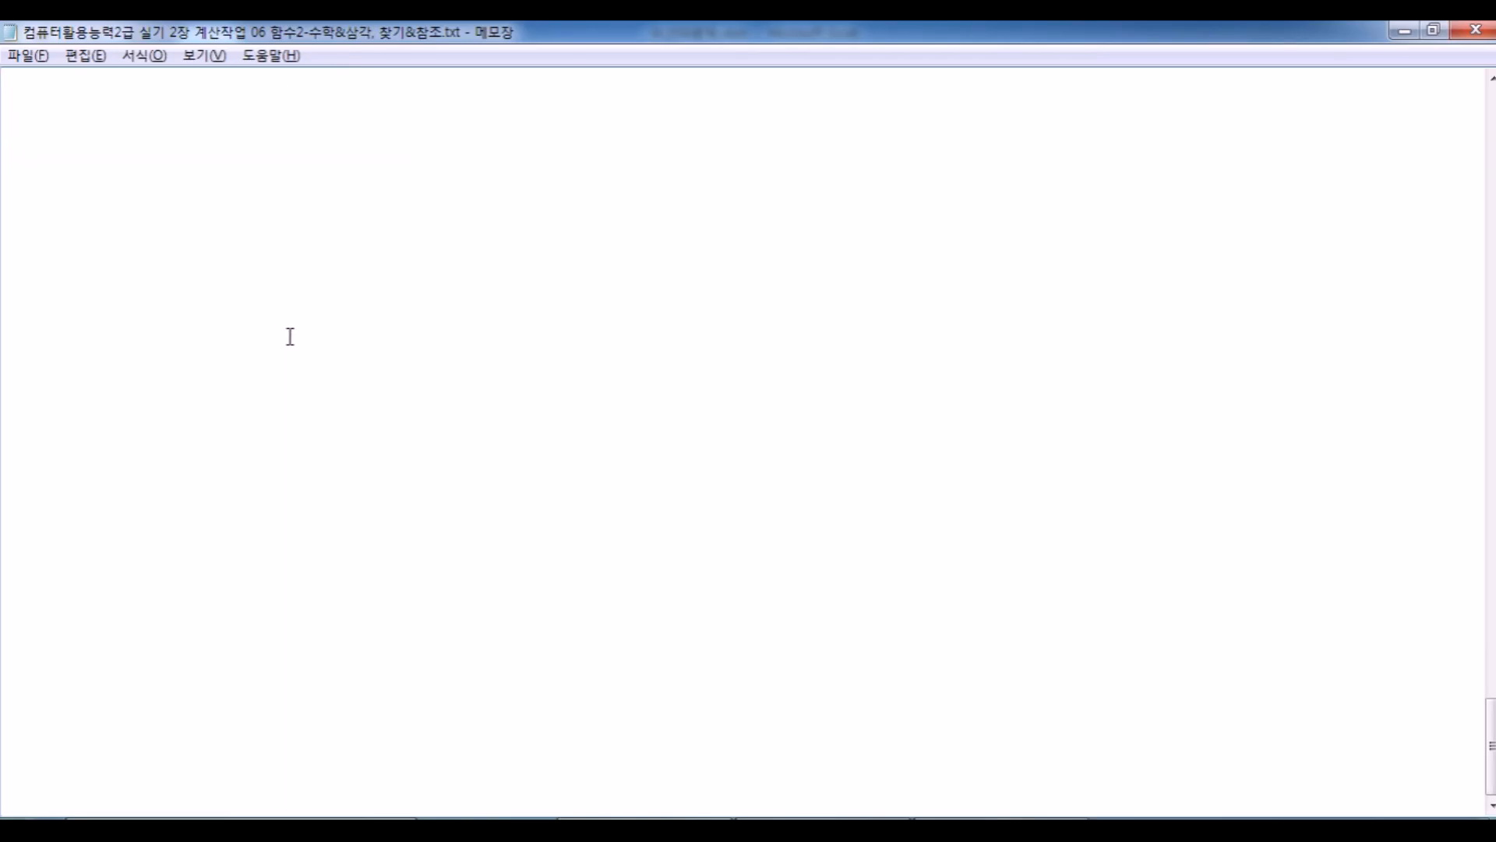
{"action": "scroll", "coordinate": [290, 336], "scroll_direction": "down", "scroll_amount": 3}
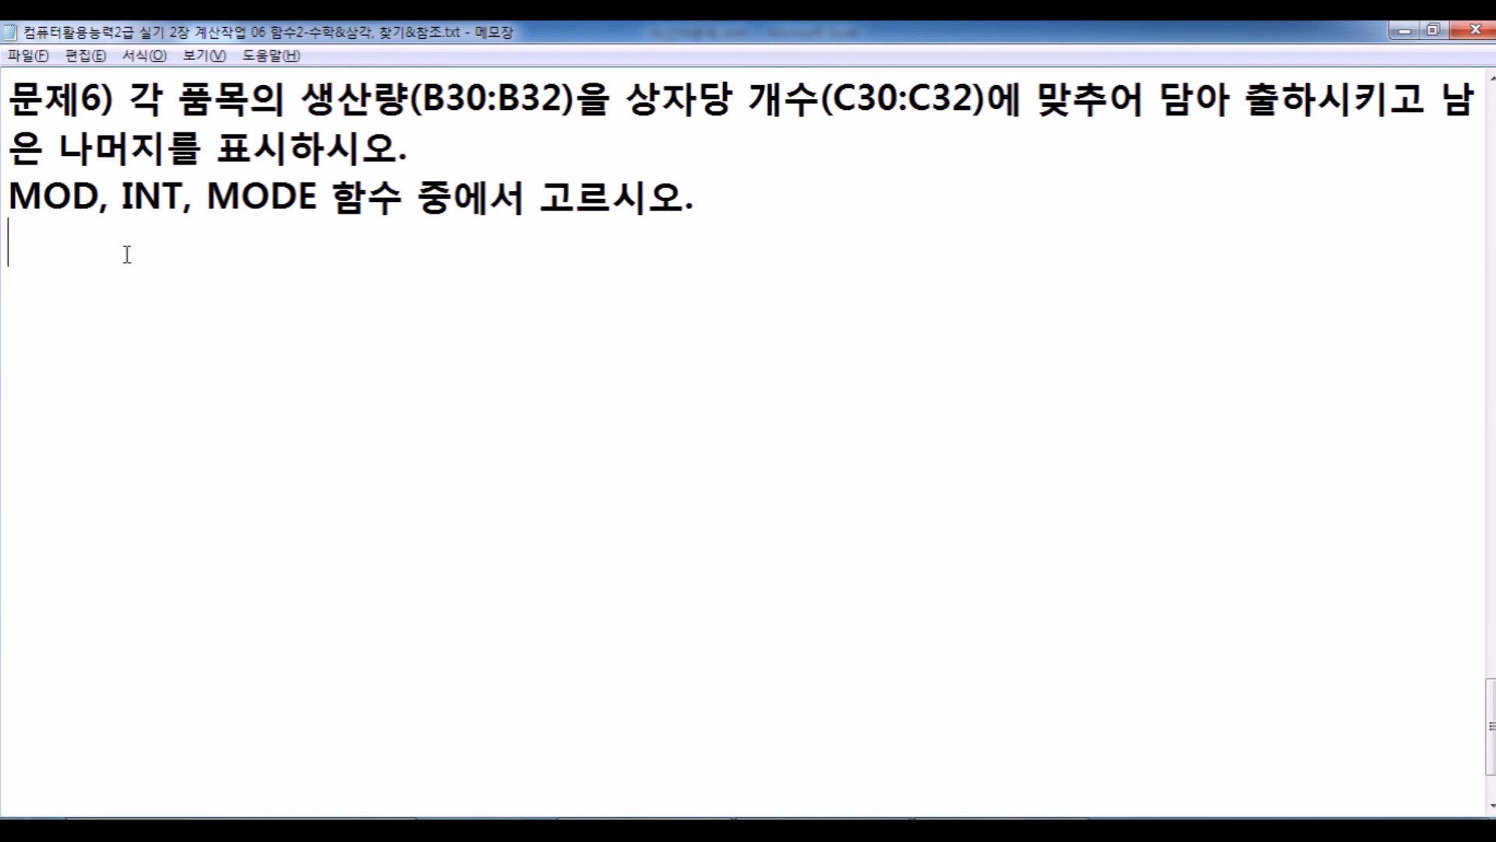
{"action": "key", "text": "Return"}
{"action": "type", "text": "어떠ㄴ 수를 n우"}
{"action": "key", "text": "BackSpace"}
{"action": "type", "text": "으로 나누었더니 나"}
{"action": "key", "text": "BackSpace"}
{"action": "key", "text": "BackSpace"}
{"action": "key", "text": "BackSpace"}
{"action": "type", "text": ", 나머지가 "}
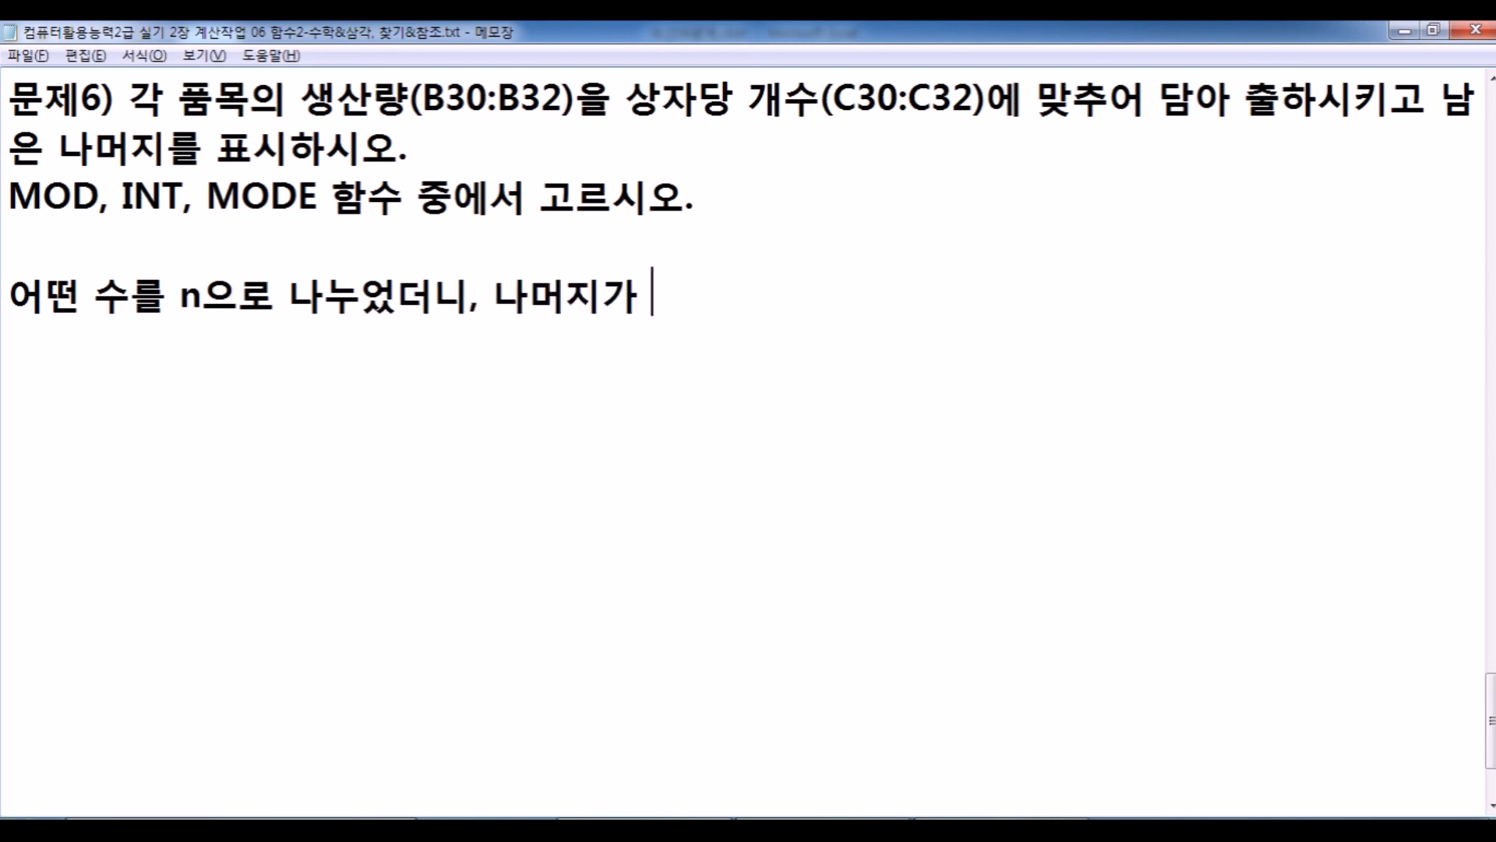
Complete the note line with "0이 되었다. 그럼 그 어떤 수는 n의 배수다." and end it with a line break.
{"action": "type", "text": "2"}
{"action": "key", "text": "BackSpace"}
{"action": "type", "text": "0이 되었다."}
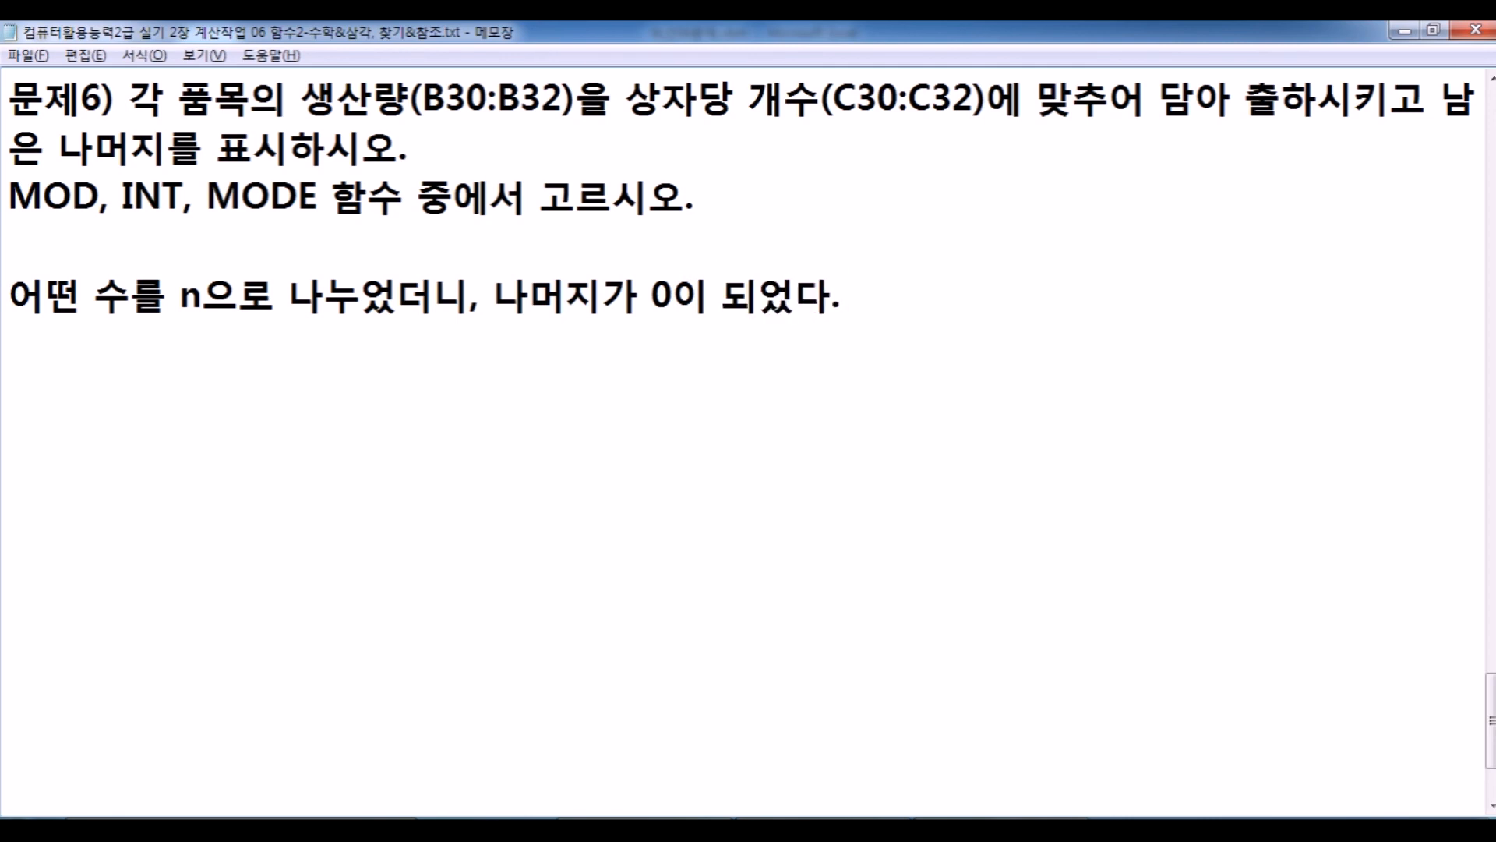
{"action": "type", "text": " 그럼 그 어떤 수는 n의 배수다."}
{"action": "key", "text": "Return"}
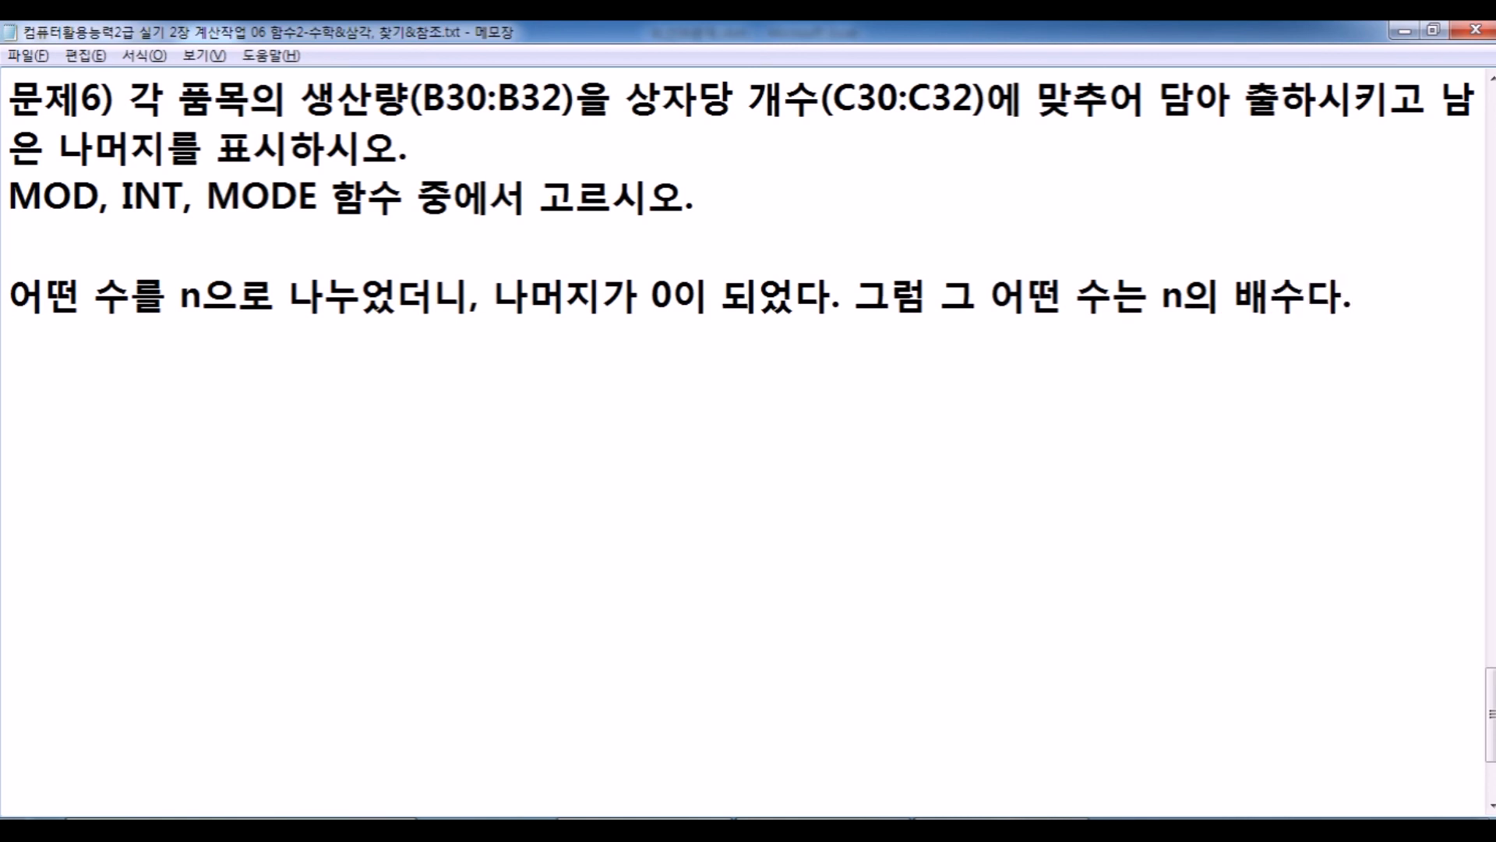
Duplicate the "어떤 수를 n으로…" note line below itself and replace the copy's divisor n with 5.
{"action": "key", "text": "Up"}
{"action": "key", "text": "shift+Down"}
{"action": "key", "text": "ctrl+c"}
{"action": "key", "text": "Left"}
{"action": "key", "text": "ctrl+v"}
{"action": "key", "text": "Right"}
{"action": "key", "text": "Right"}
{"action": "key", "text": "Right"}
{"action": "key", "text": "Right"}
{"action": "key", "text": "Right"}
{"action": "key", "text": "Right"}
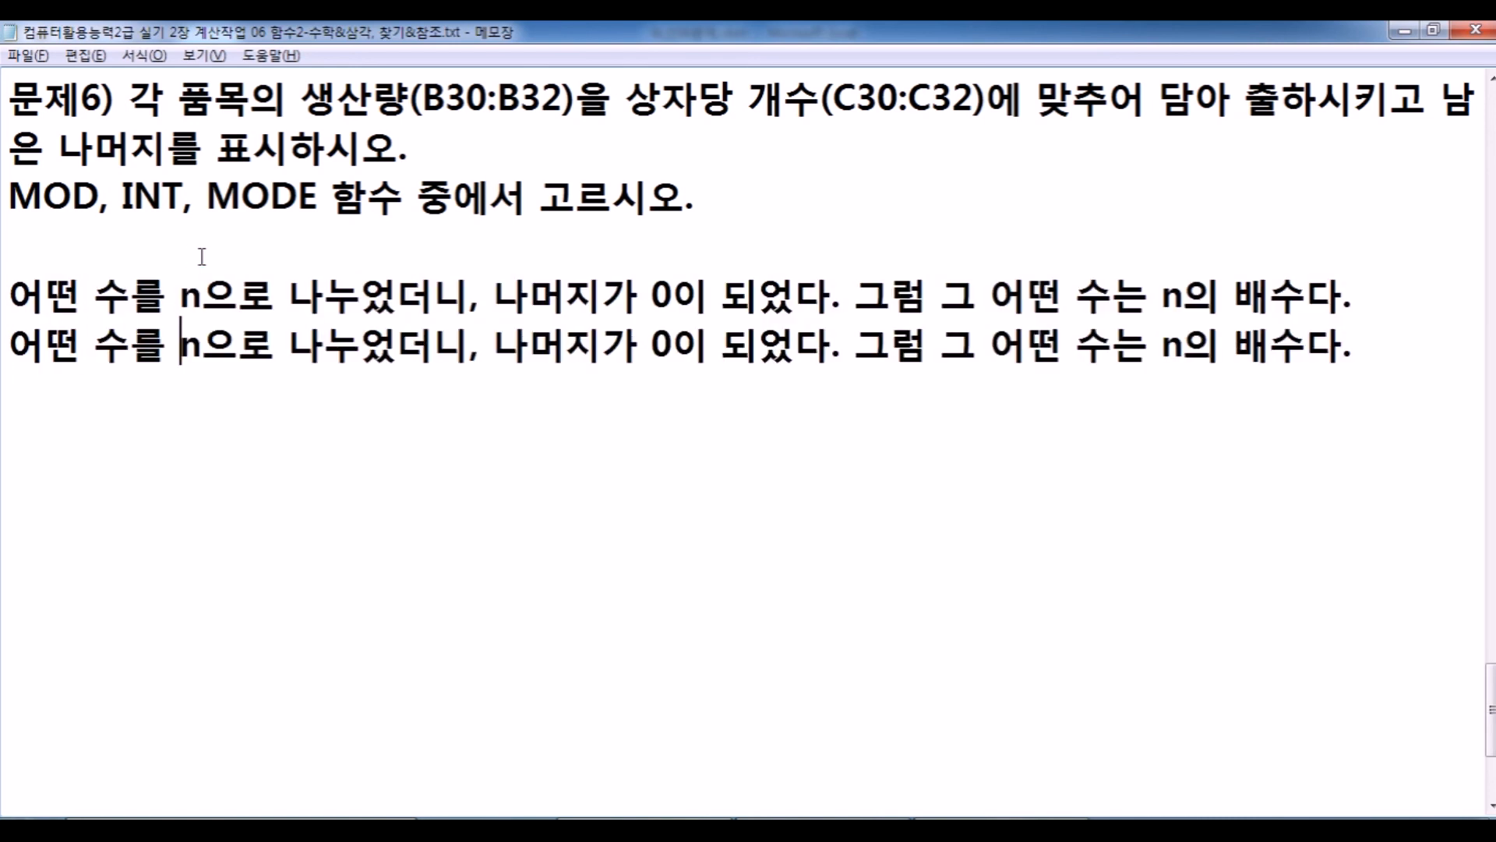
{"action": "key", "text": "shift+Right"}
{"action": "type", "text": "5"}
Change the ending of the second note line to "5의 배수다." and return to the end of the notes.
{"action": "key", "text": "Right"}
{"action": "key", "text": "Right"}
{"action": "key", "text": "Right"}
{"action": "key", "text": "Right"}
{"action": "key", "text": "Right"}
{"action": "key", "text": "Right"}
{"action": "key", "text": "Right"}
{"action": "key", "text": "Right"}
{"action": "key", "text": "Right"}
{"action": "key", "text": "Right"}
{"action": "key", "text": "Right"}
{"action": "key", "text": "Right"}
{"action": "key", "text": "Right"}
{"action": "key", "text": "Right"}
{"action": "key", "text": "Right"}
{"action": "key", "text": "Right"}
{"action": "key", "text": "Right"}
{"action": "key", "text": "Right"}
{"action": "key", "text": "Right"}
{"action": "key", "text": "Right"}
{"action": "key", "text": "Right"}
{"action": "key", "text": "Right"}
{"action": "key", "text": "Right"}
{"action": "key", "text": "Right"}
{"action": "key", "text": "Right"}
{"action": "key", "text": "Right"}
{"action": "key", "text": "Right"}
{"action": "key", "text": "Right"}
{"action": "key", "text": "Right"}
{"action": "key", "text": "Right"}
{"action": "key", "text": "Right"}
{"action": "key", "text": "Right"}
{"action": "key", "text": "Right"}
{"action": "key", "text": "Right"}
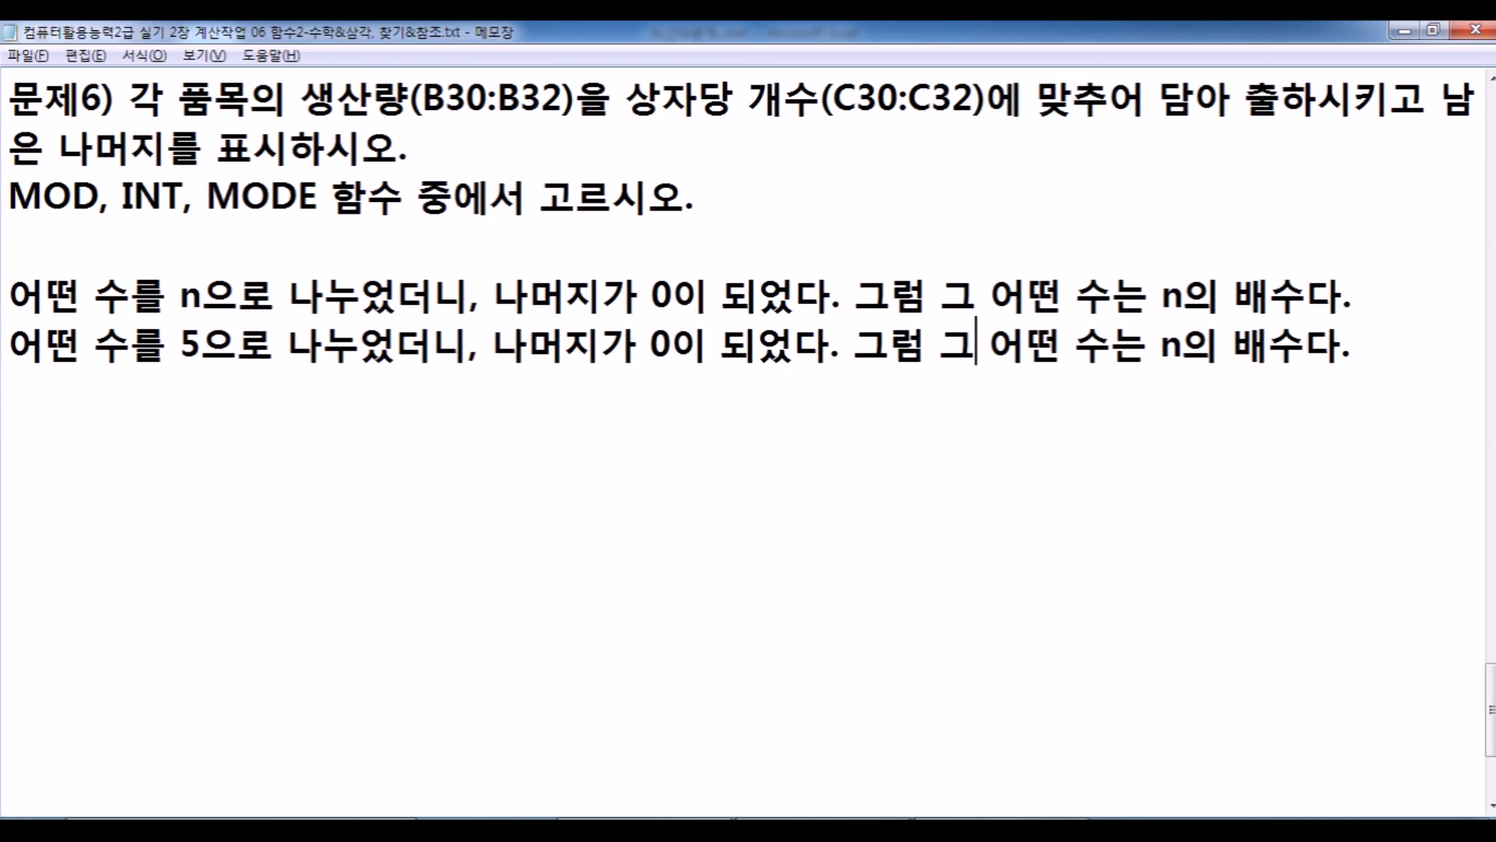
{"action": "key", "text": "shift+Right"}
{"action": "type", "text": "5"}
{"action": "key", "text": "ctrl+End"}
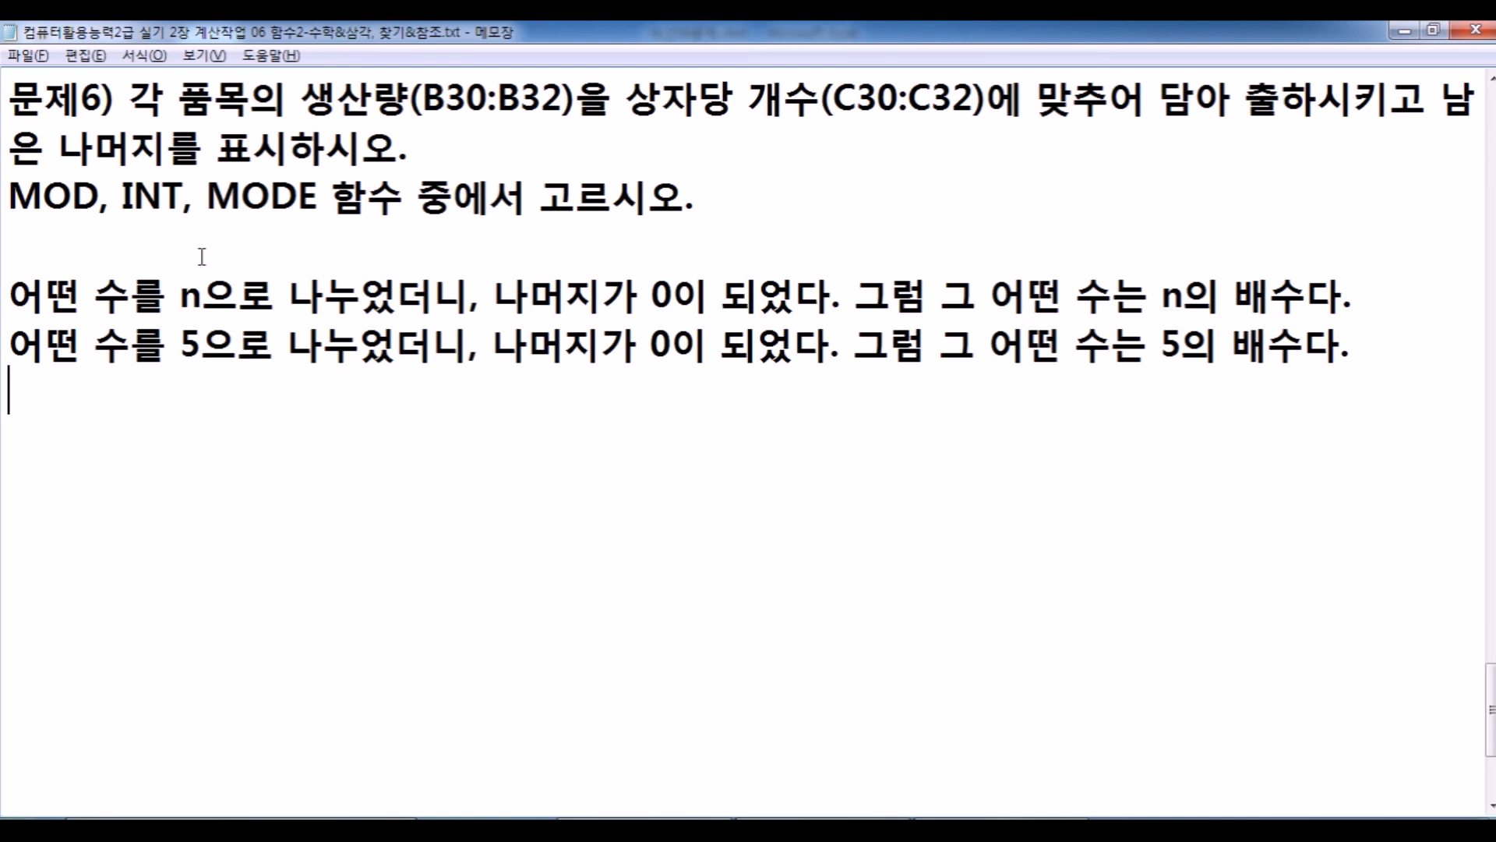
Paste another copy of the n note line as the third line and set its divisor to 2.
{"action": "key", "text": "ctrl+v"}
{"action": "key", "text": "Up"}
{"action": "key", "text": "Right"}
{"action": "key", "text": "Right"}
{"action": "key", "text": "Right"}
{"action": "key", "text": "Right"}
{"action": "key", "text": "Right"}
{"action": "key", "text": "Right"}
{"action": "key", "text": "Right"}
{"action": "key", "text": "Left"}
{"action": "type", "text": "2"}
{"action": "key", "text": "Delete"}
Change the n before "의 배수다" in the third note line to 2.
{"action": "key", "text": "Right"}
{"action": "key", "text": "Right"}
{"action": "key", "text": "Right"}
{"action": "key", "text": "Right"}
{"action": "key", "text": "Right"}
{"action": "key", "text": "Right"}
{"action": "key", "text": "Right"}
{"action": "key", "text": "Right"}
{"action": "key", "text": "Right"}
{"action": "key", "text": "Right"}
{"action": "key", "text": "Right"}
{"action": "key", "text": "Right"}
{"action": "key", "text": "Right"}
{"action": "key", "text": "Right"}
{"action": "key", "text": "Right"}
{"action": "key", "text": "Right"}
{"action": "key", "text": "Left"}
{"action": "key", "text": "Right"}
{"action": "key", "text": "Right"}
{"action": "key", "text": "Right"}
{"action": "key", "text": "Right"}
{"action": "key", "text": "Right"}
{"action": "key", "text": "Right"}
{"action": "key", "text": "Right"}
{"action": "key", "text": "Right"}
{"action": "key", "text": "Right"}
{"action": "key", "text": "Right"}
{"action": "key", "text": "Right"}
{"action": "key", "text": "Right"}
{"action": "key", "text": "Right"}
{"action": "key", "text": "Right"}
{"action": "key", "text": "Right"}
{"action": "key", "text": "Right"}
{"action": "key", "text": "Right"}
{"action": "key", "text": "Right"}
{"action": "key", "text": "Right"}
{"action": "type", "text": "2"}
{"action": "key", "text": "Delete"}
Append "= 짝수" to the third note line and end it with a line break.
{"action": "key", "text": "End"}
{"action": "type", "text": "= 짝수"}
{"action": "key", "text": "Return"}
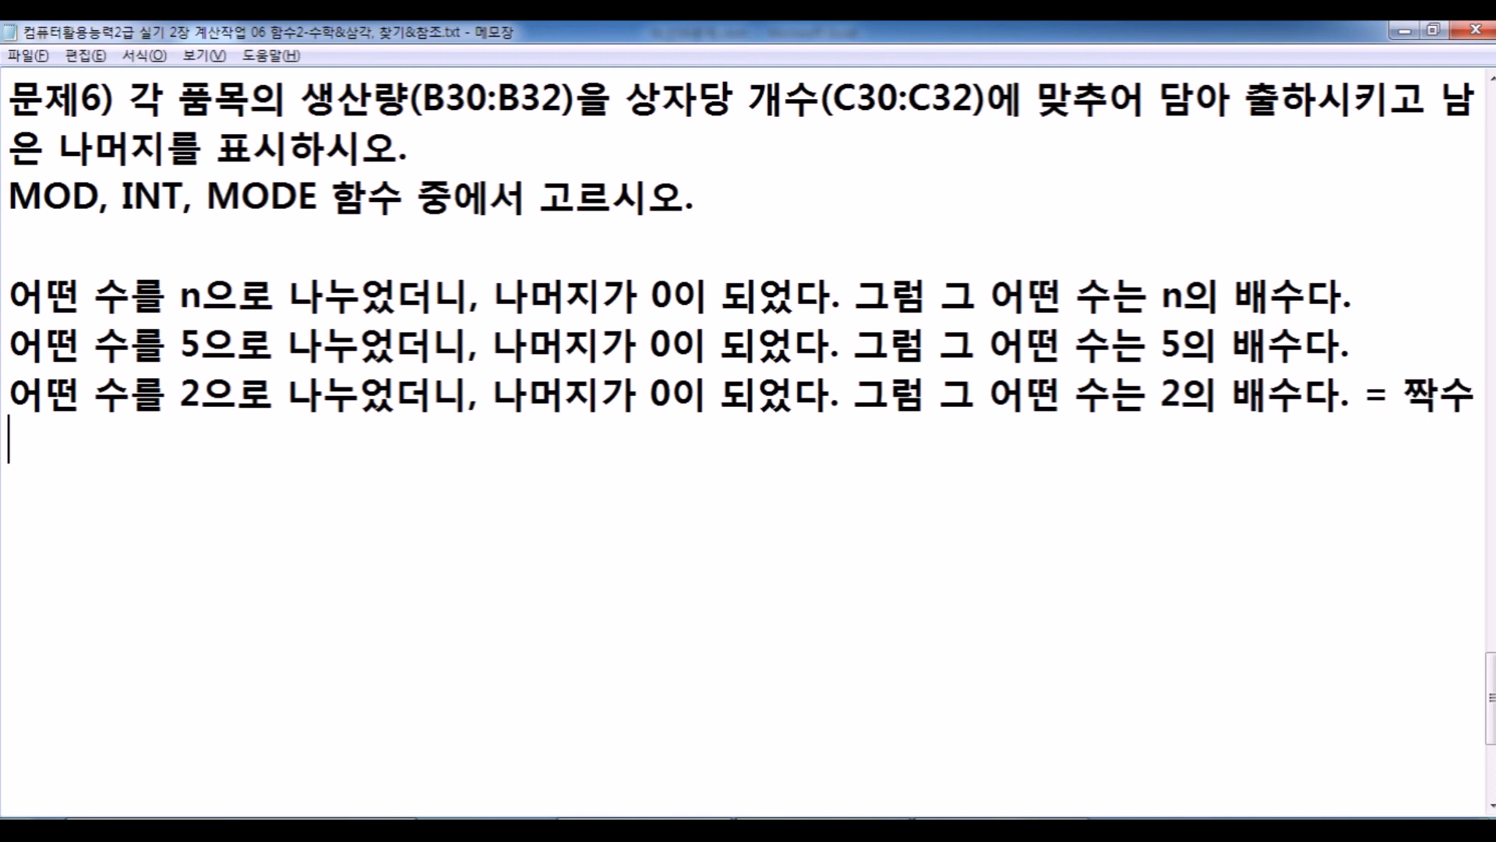
Paste the n note line once more as the fourth line and set its divisor to 2.
{"action": "key", "text": "ctrl+v"}
{"action": "key", "text": "Up"}
{"action": "key", "text": "Right"}
{"action": "key", "text": "Right"}
{"action": "key", "text": "Right"}
{"action": "key", "text": "Right"}
{"action": "key", "text": "Right"}
{"action": "key", "text": "Right"}
{"action": "key", "text": "Right"}
{"action": "key", "text": "BackSpace"}
{"action": "type", "text": "2"}
Change the remainder in the fourth note line to 1 so it reads "나머지가 1이 되었다".
{"action": "key", "text": "Right"}
{"action": "key", "text": "Right"}
{"action": "key", "text": "Right"}
{"action": "key", "text": "Right"}
{"action": "key", "text": "Right"}
{"action": "key", "text": "Right"}
{"action": "key", "text": "Right"}
{"action": "key", "text": "Right"}
{"action": "key", "text": "Right"}
{"action": "key", "text": "Right"}
{"action": "key", "text": "Right"}
{"action": "key", "text": "Right"}
{"action": "key", "text": "Right"}
{"action": "key", "text": "Right"}
{"action": "key", "text": "Right"}
{"action": "key", "text": "Right"}
{"action": "key", "text": "Left"}
{"action": "key", "text": "Delete"}
{"action": "type", "text": "1"}
Replace "n의 배수다." in the fourth note line with "홀수다.", add a line break, and switch back to the Excel workbook.
{"action": "key", "text": "Right"}
{"action": "key", "text": "Right"}
{"action": "key", "text": "Right"}
{"action": "key", "text": "Right"}
{"action": "key", "text": "Right"}
{"action": "key", "text": "Right"}
{"action": "key", "text": "Right"}
{"action": "key", "text": "Right"}
{"action": "key", "text": "Right"}
{"action": "key", "text": "Right"}
{"action": "key", "text": "Right"}
{"action": "key", "text": "Right"}
{"action": "key", "text": "Right"}
{"action": "key", "text": "Right"}
{"action": "key", "text": "Right"}
{"action": "key", "text": "Right"}
{"action": "key", "text": "Right"}
{"action": "key", "text": "shift+End"}
{"action": "type", "text": "헐"}
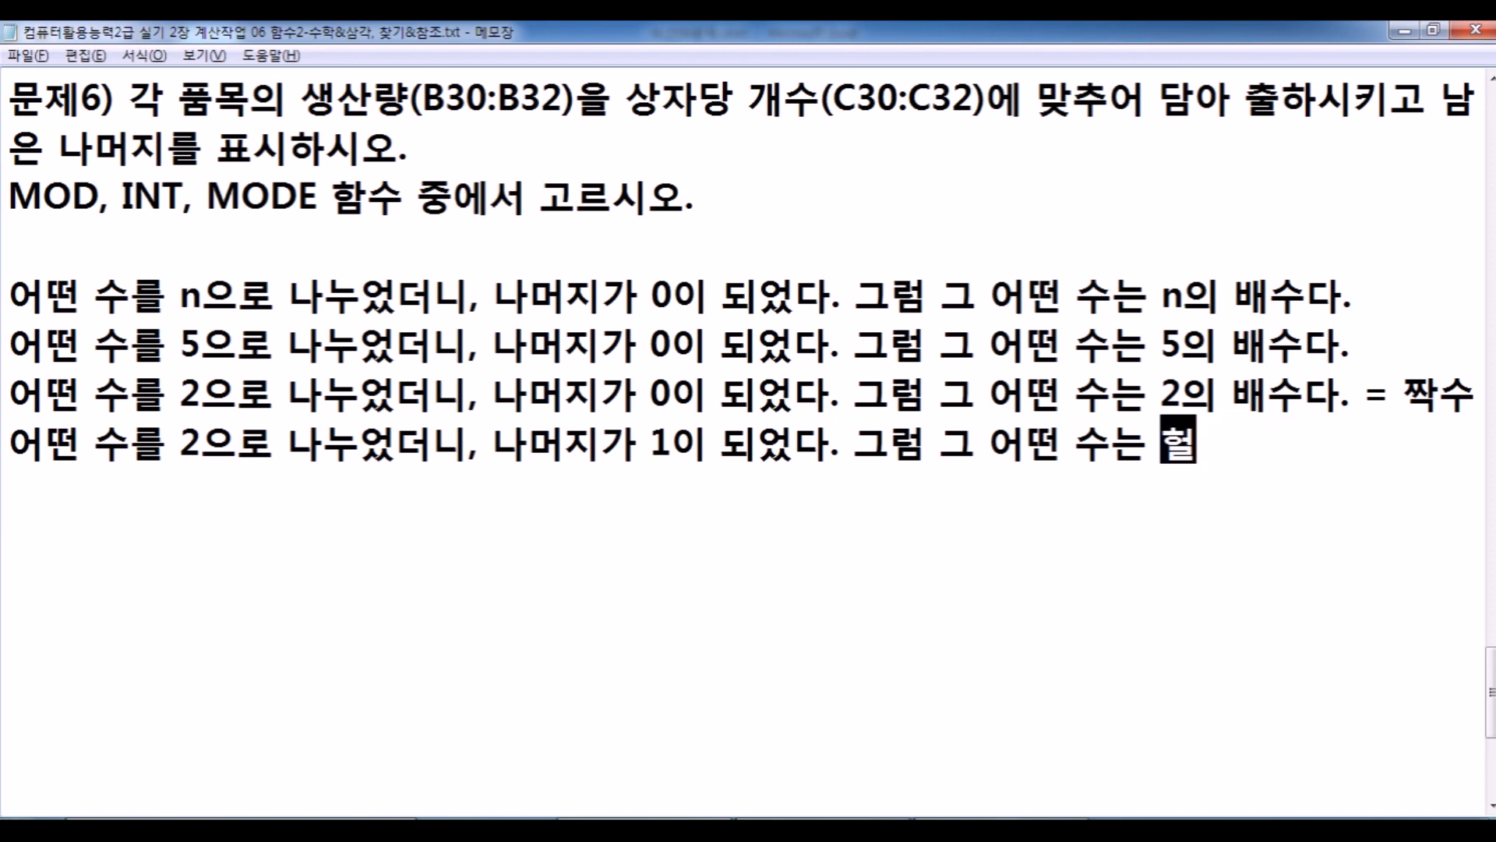
{"action": "key", "text": "BackSpace"}
{"action": "key", "text": "BackSpace"}
{"action": "key", "text": "BackSpace"}
{"action": "type", "text": "홀수다."}
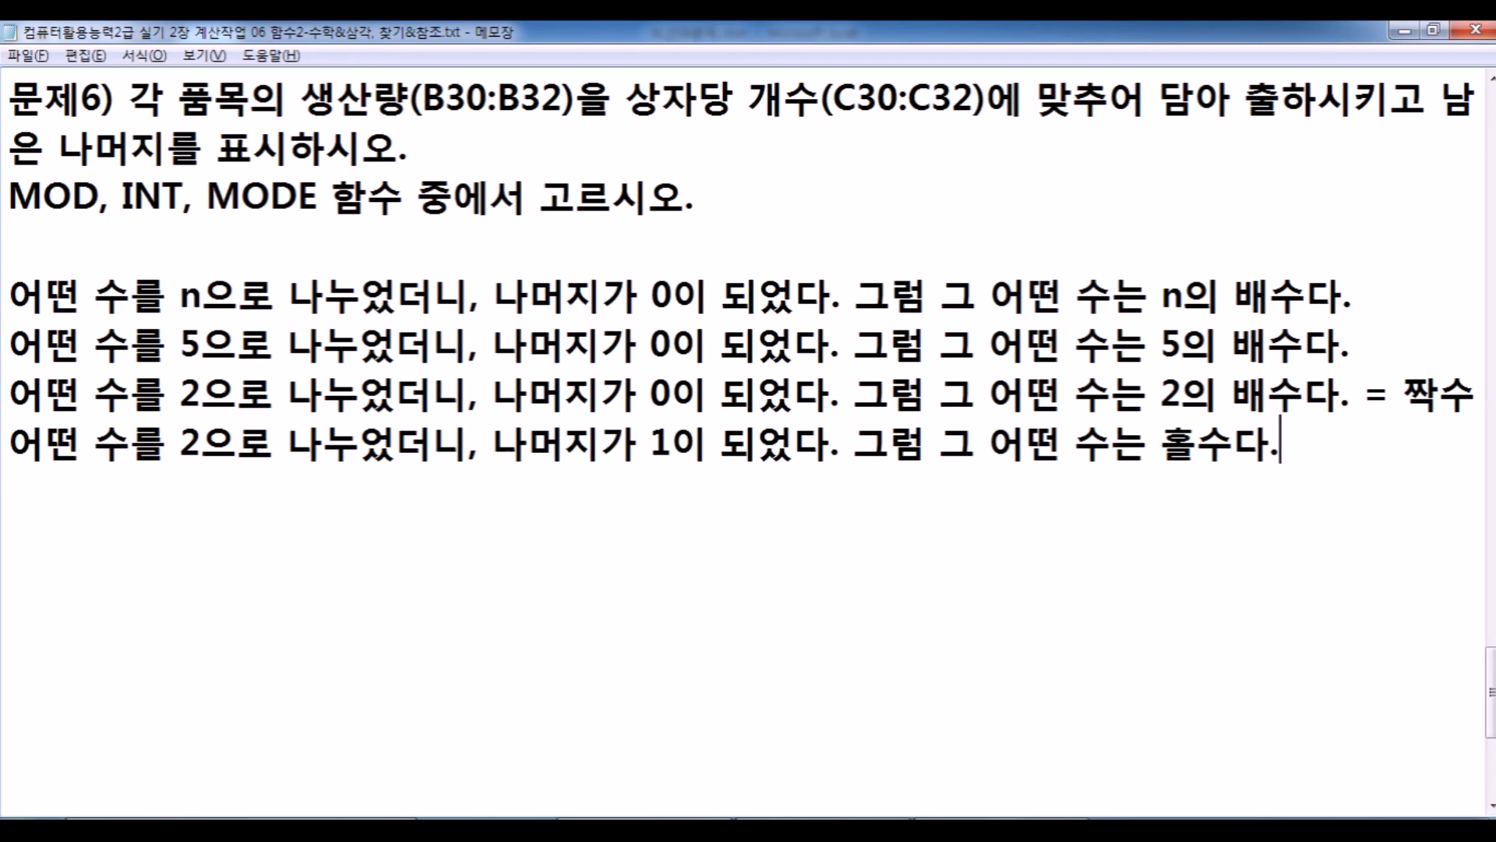
{"action": "key", "text": "Return"}
{"action": "key", "text": "alt+Tab"}
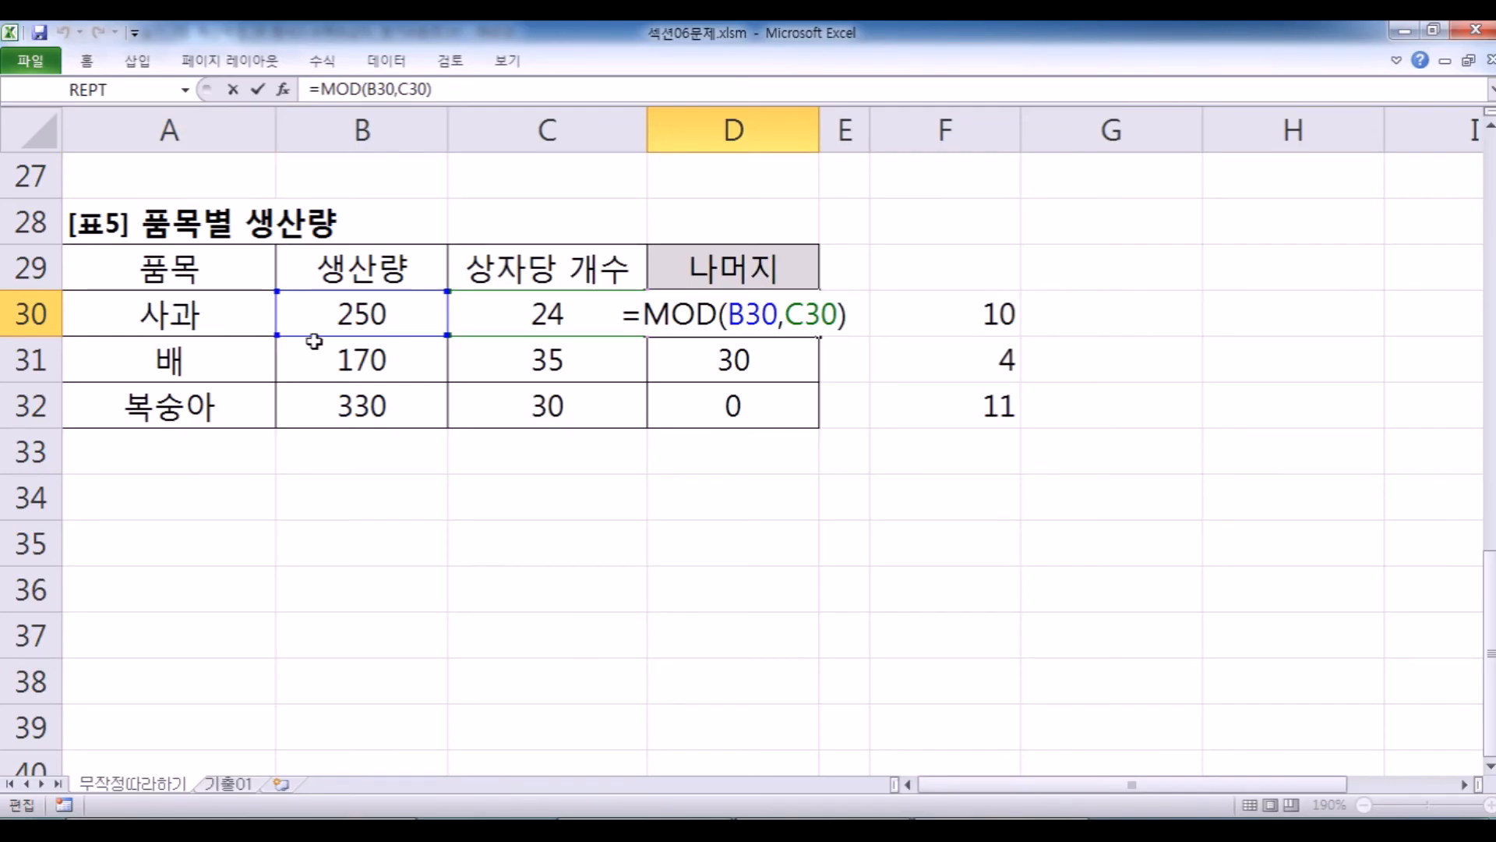
Reconfirm the remainder formula in D30, then copy its text =MOD(B30,C30).
{"action": "key", "text": "Escape"}
{"action": "double_click", "coordinate": [716, 318]}
{"action": "key", "text": "ctrl+Return"}
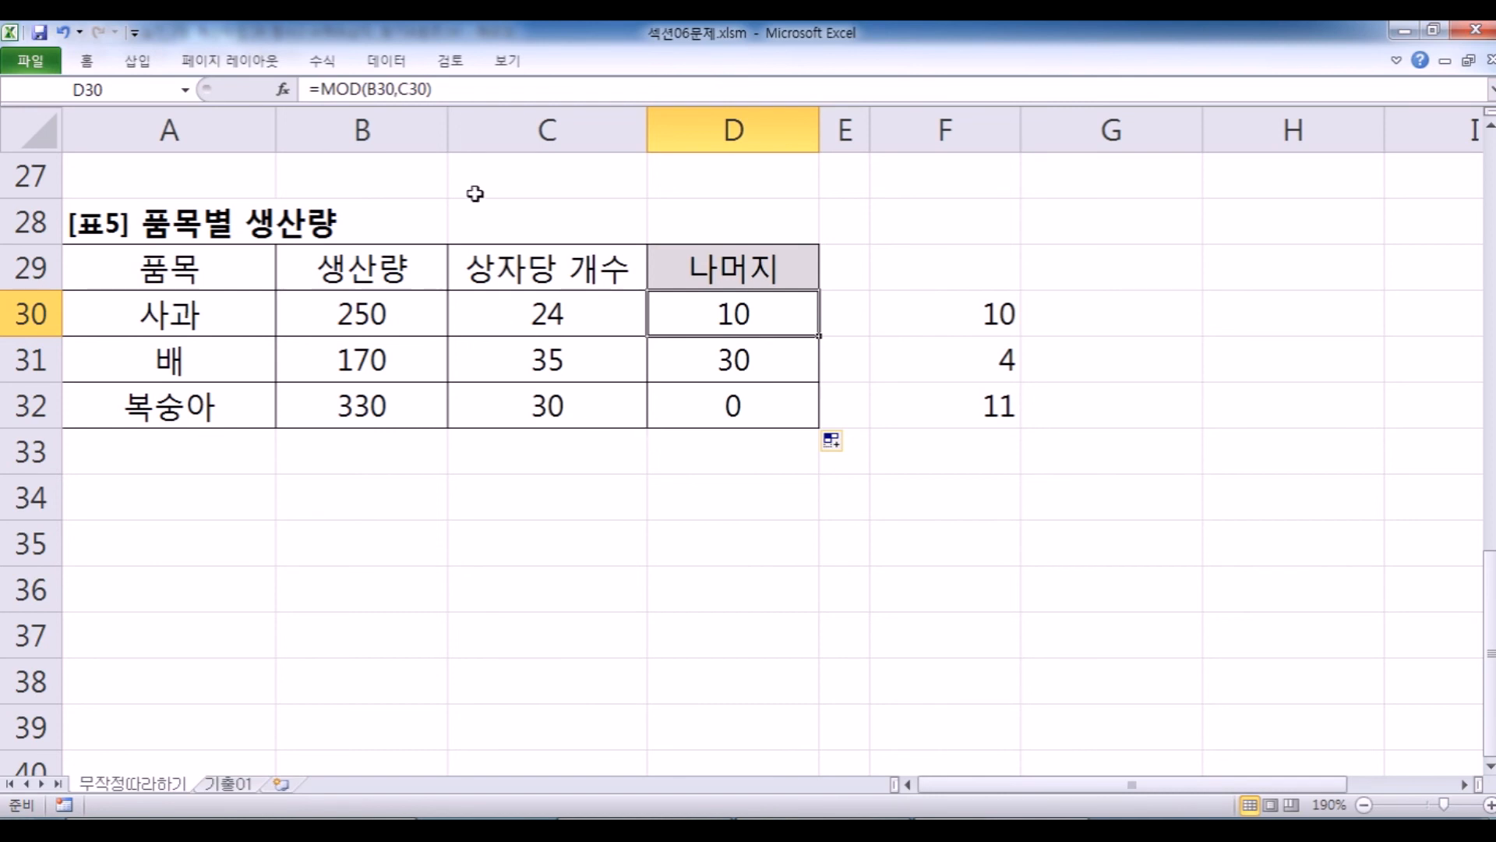
{"action": "key", "text": "F2"}
{"action": "left_click_drag", "start_coordinate": [264, 119], "coordinate": [257, 92]}
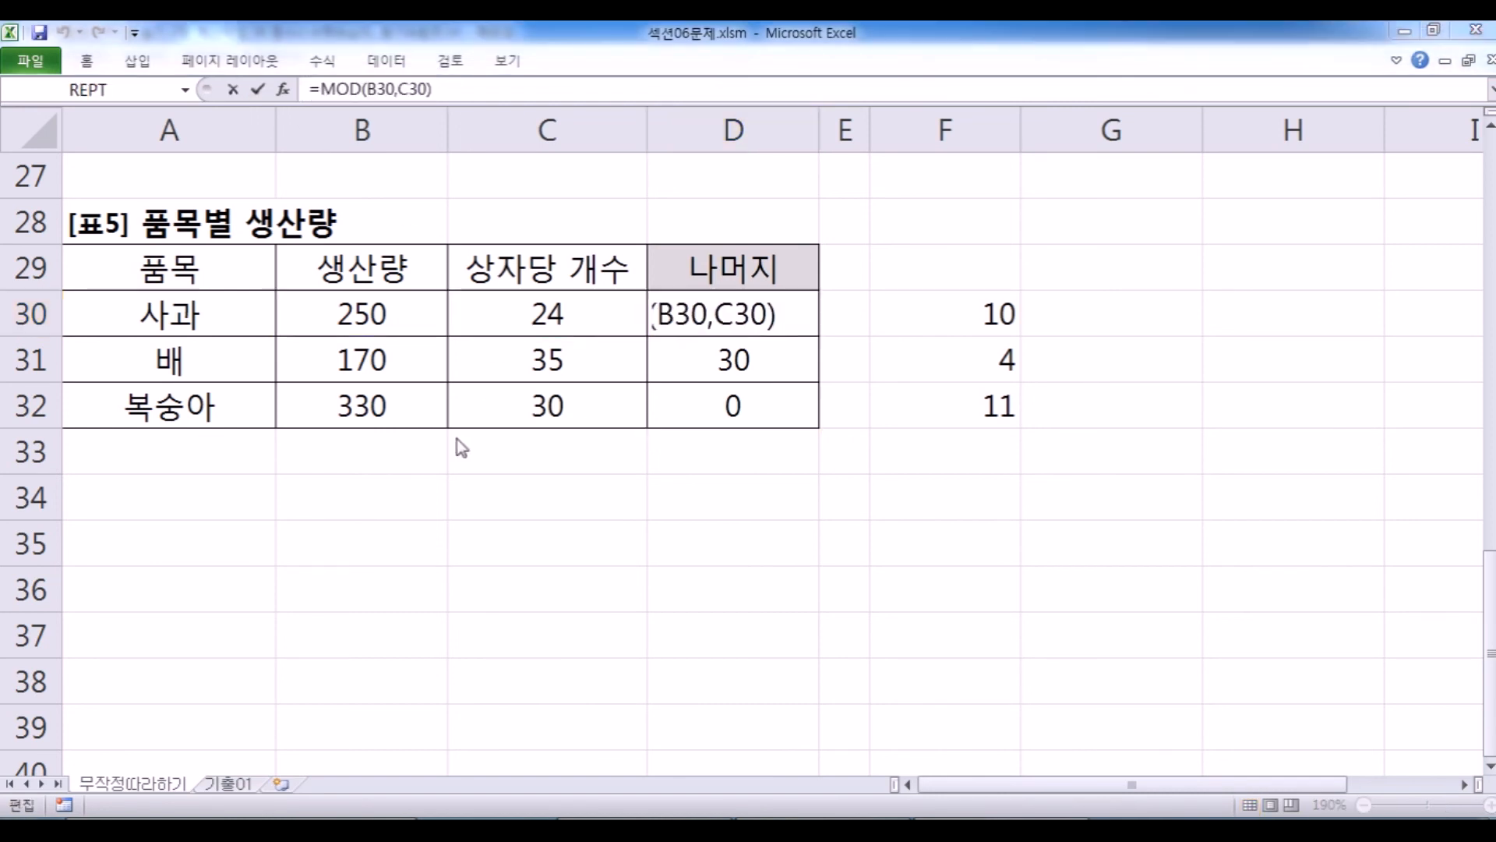
Switch to the Notepad notes and paste =MOD(B30,C30) under question 6's function hint, leaving blank lines below it.
{"action": "key", "text": "alt+Tab"}
{"action": "scroll", "coordinate": [245, 445], "scroll_direction": "up", "scroll_amount": 1}
{"action": "left_click", "coordinate": [231, 390]}
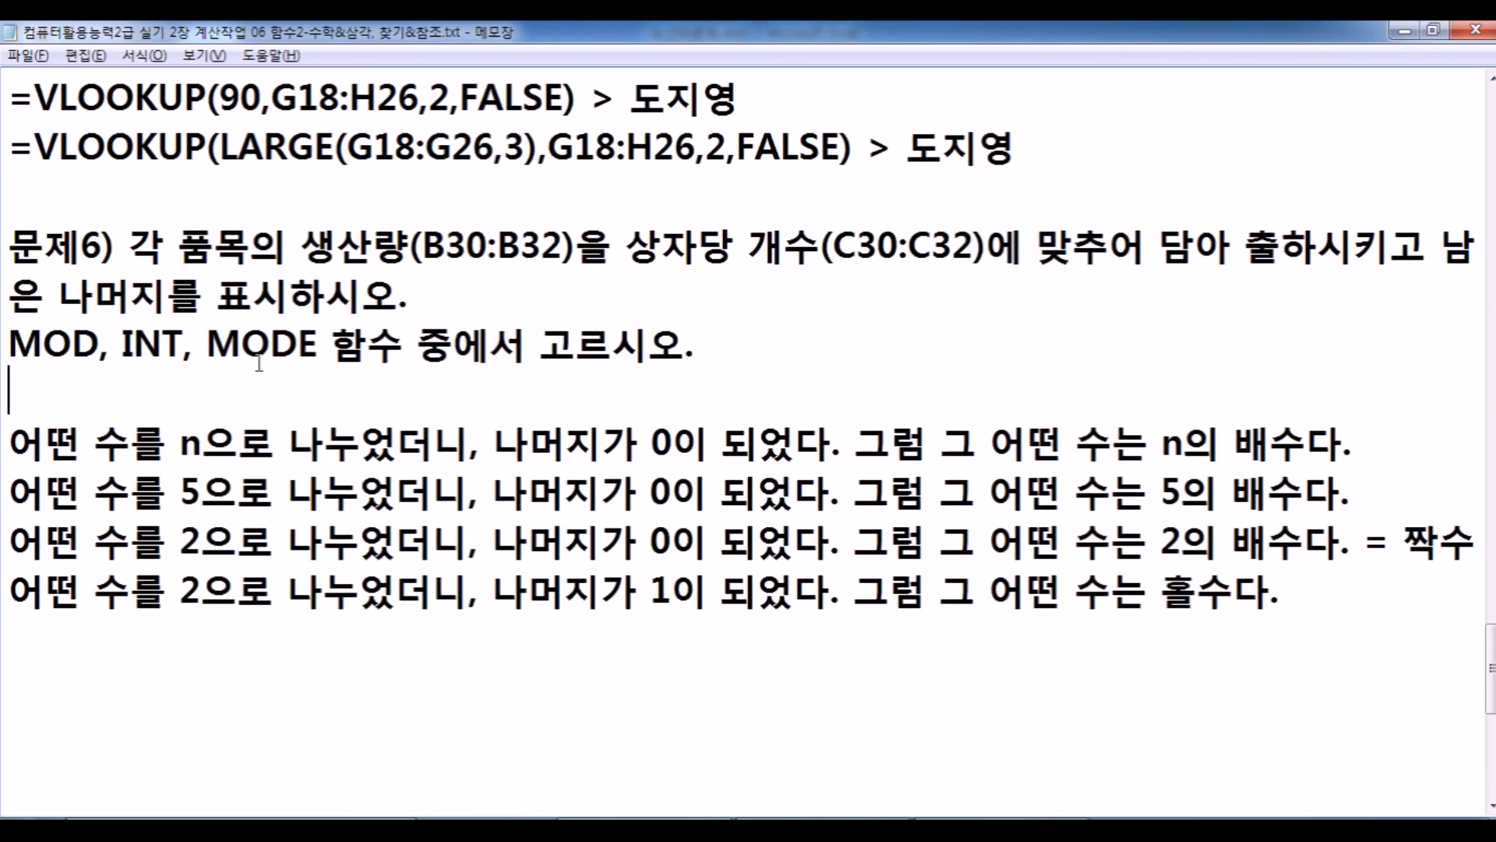
{"action": "key", "text": "Return"}
{"action": "key", "text": "Return"}
{"action": "key", "text": "Up"}
{"action": "key", "text": "Up"}
{"action": "key", "text": "ctrl+v"}
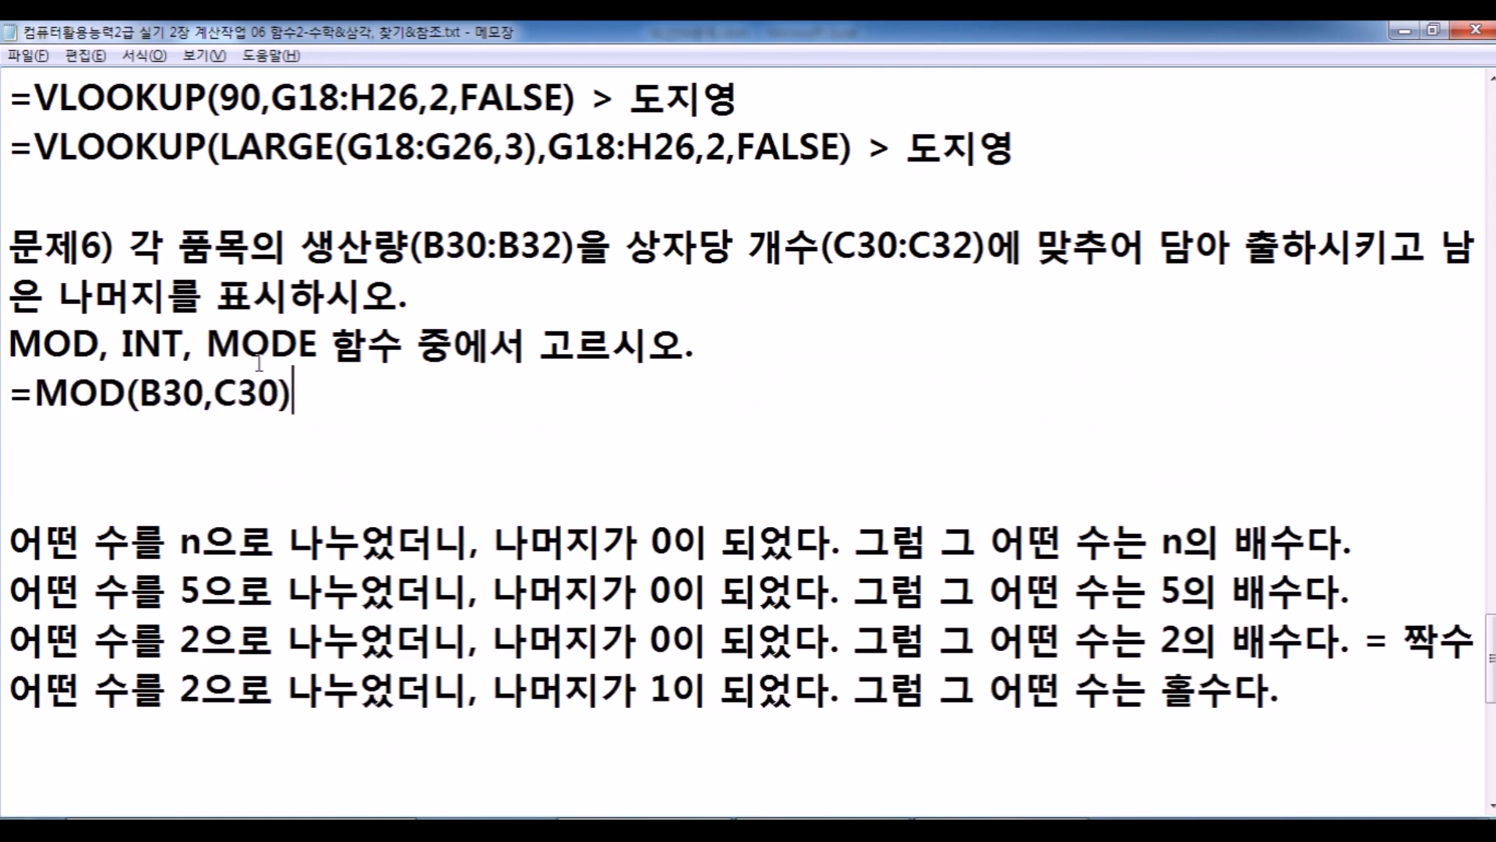
Switch to the Excel workbook, leave editing of D30 and copy the quotient formula =INT(B30/C30) from F30.
{"action": "key", "text": "alt+Tab"}
{"action": "key", "text": "Escape"}
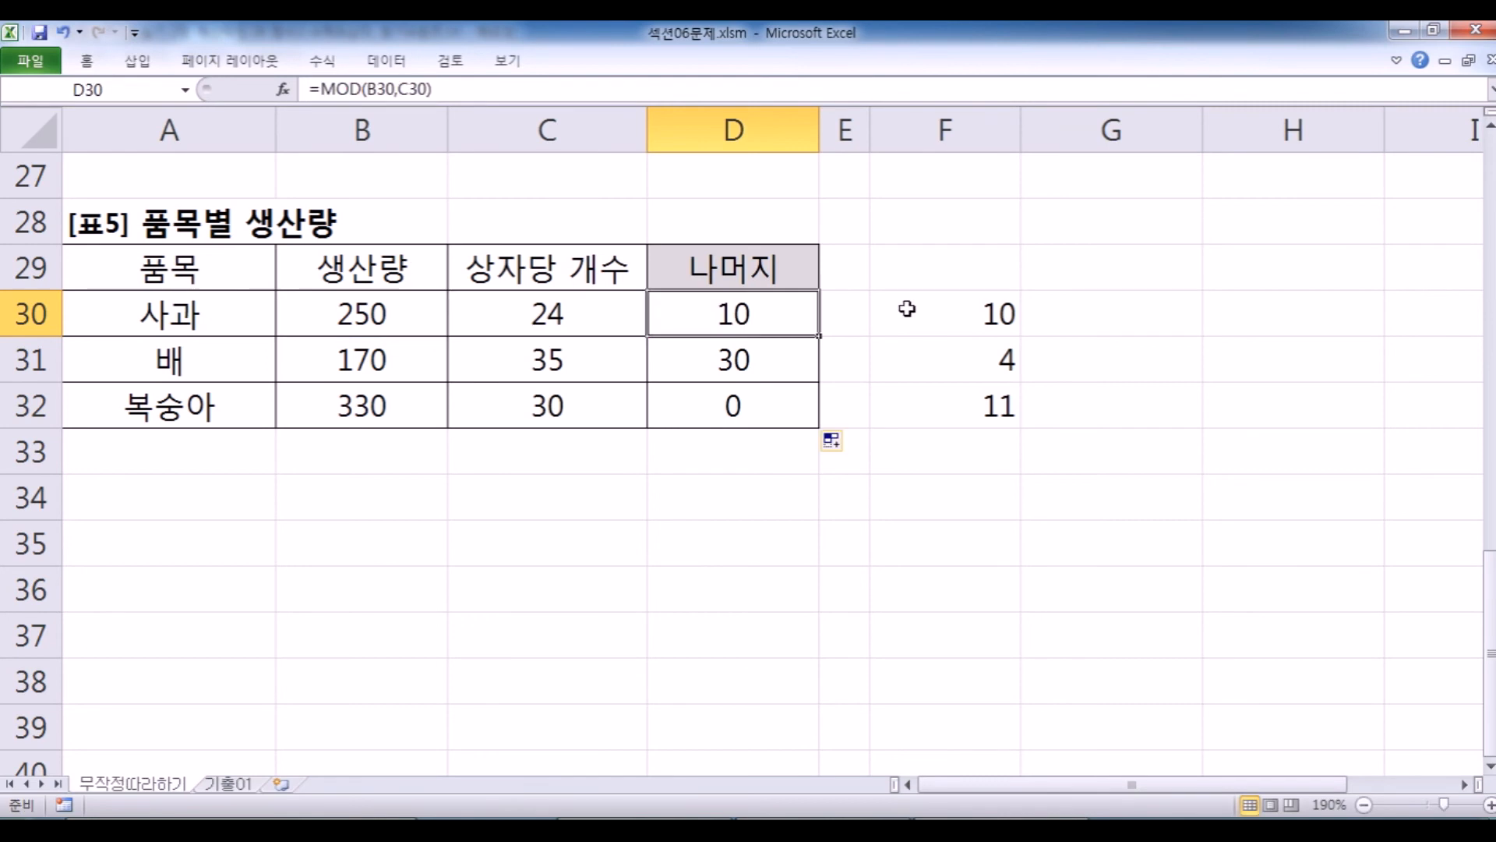
{"action": "left_click", "coordinate": [901, 307]}
{"action": "left_click_drag", "start_coordinate": [458, 91], "coordinate": [309, 89]}
Switch to Notepad and add the line "몫 =INT(B30/C30)" below the MOD formula, removing the duplicate equals sign.
{"action": "key", "text": "alt+Tab"}
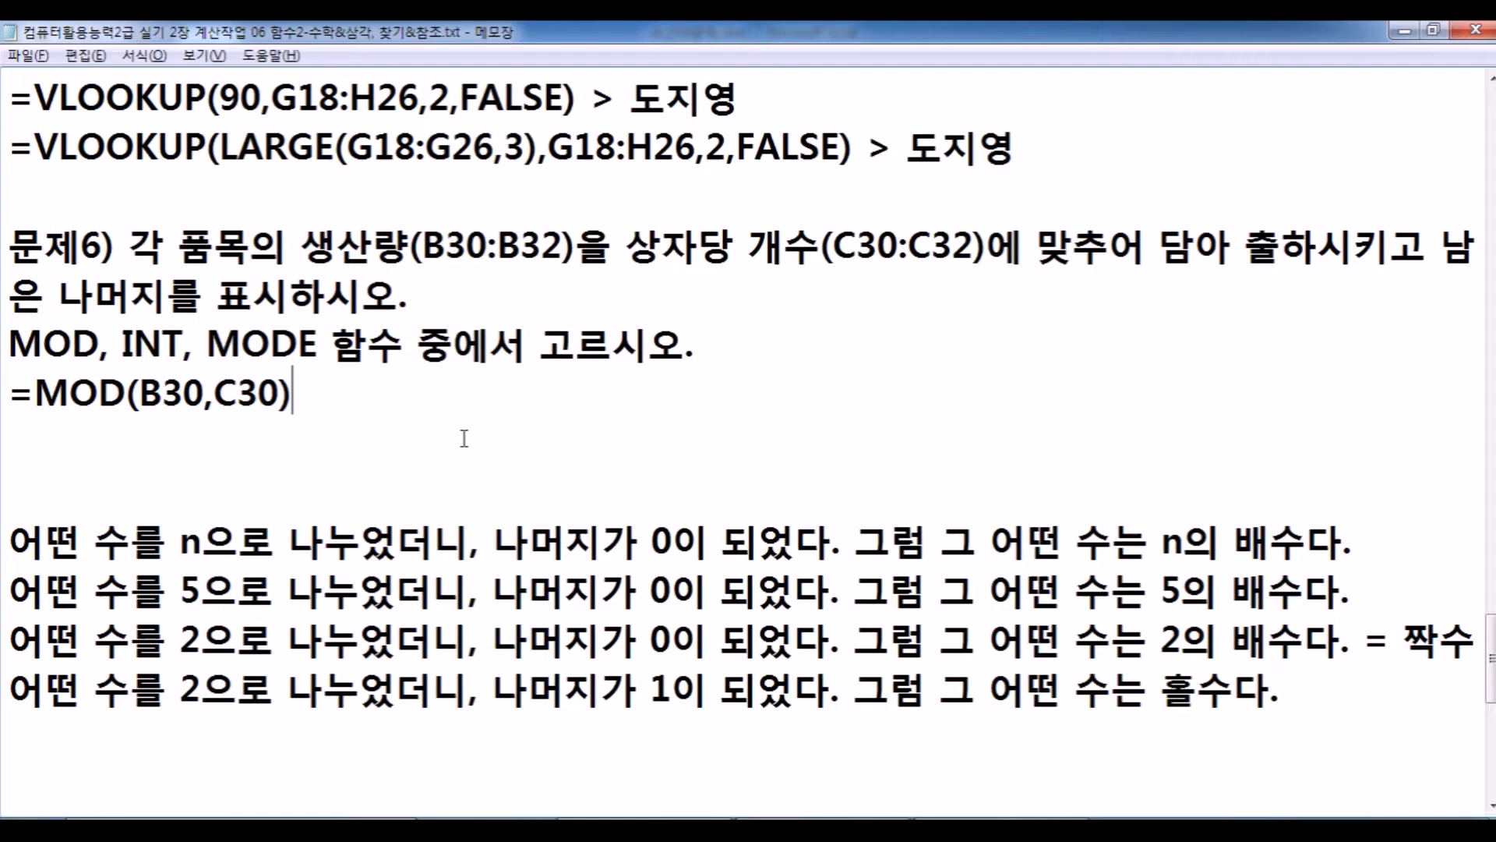
{"action": "key", "text": "Return"}
{"action": "type", "text": "몫"}
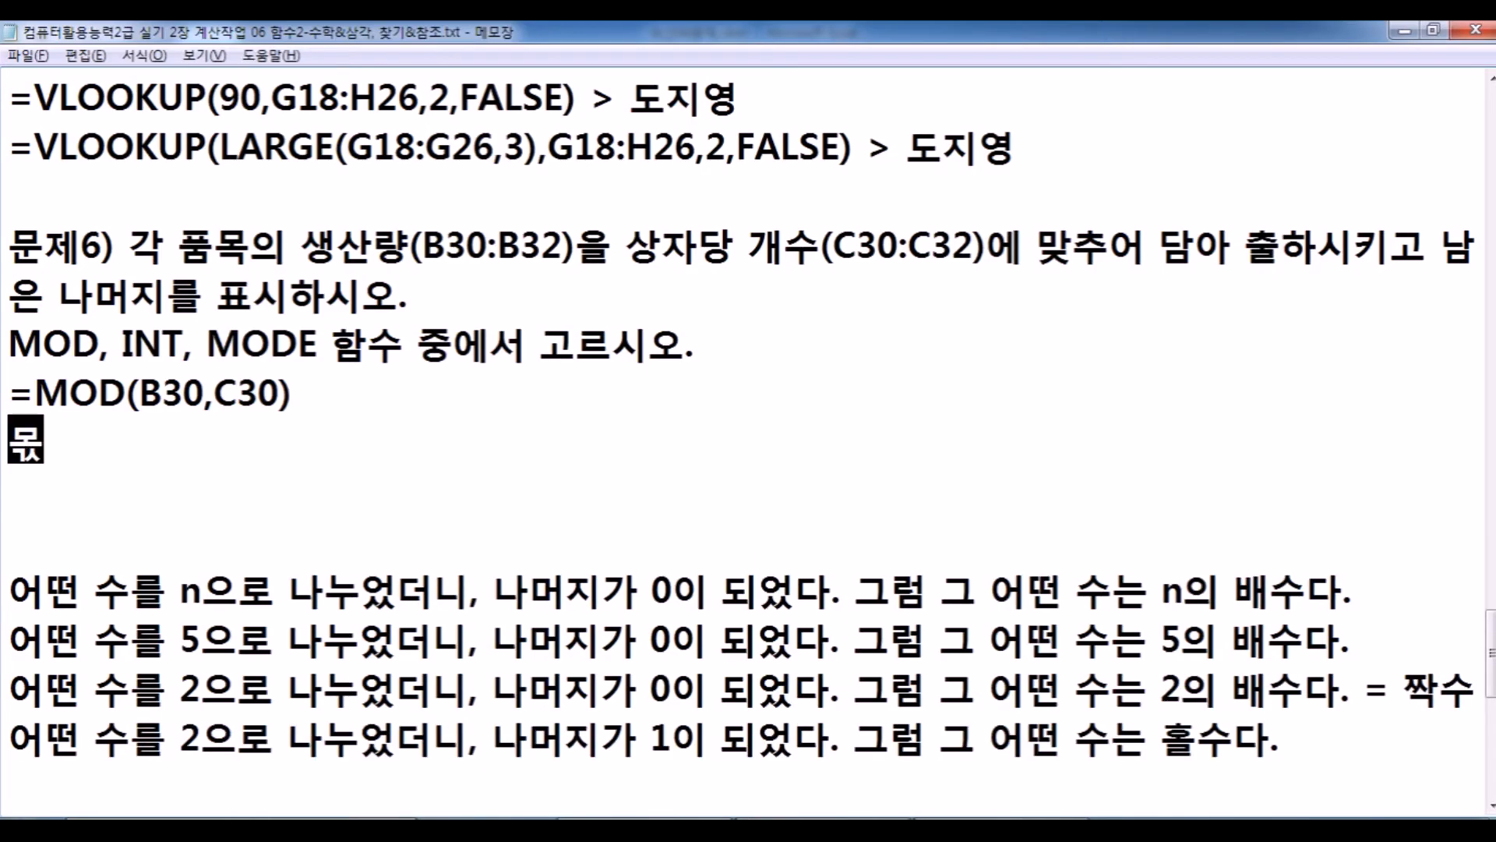
{"action": "type", "text": " ="}
{"action": "key", "text": "ctrl+v"}
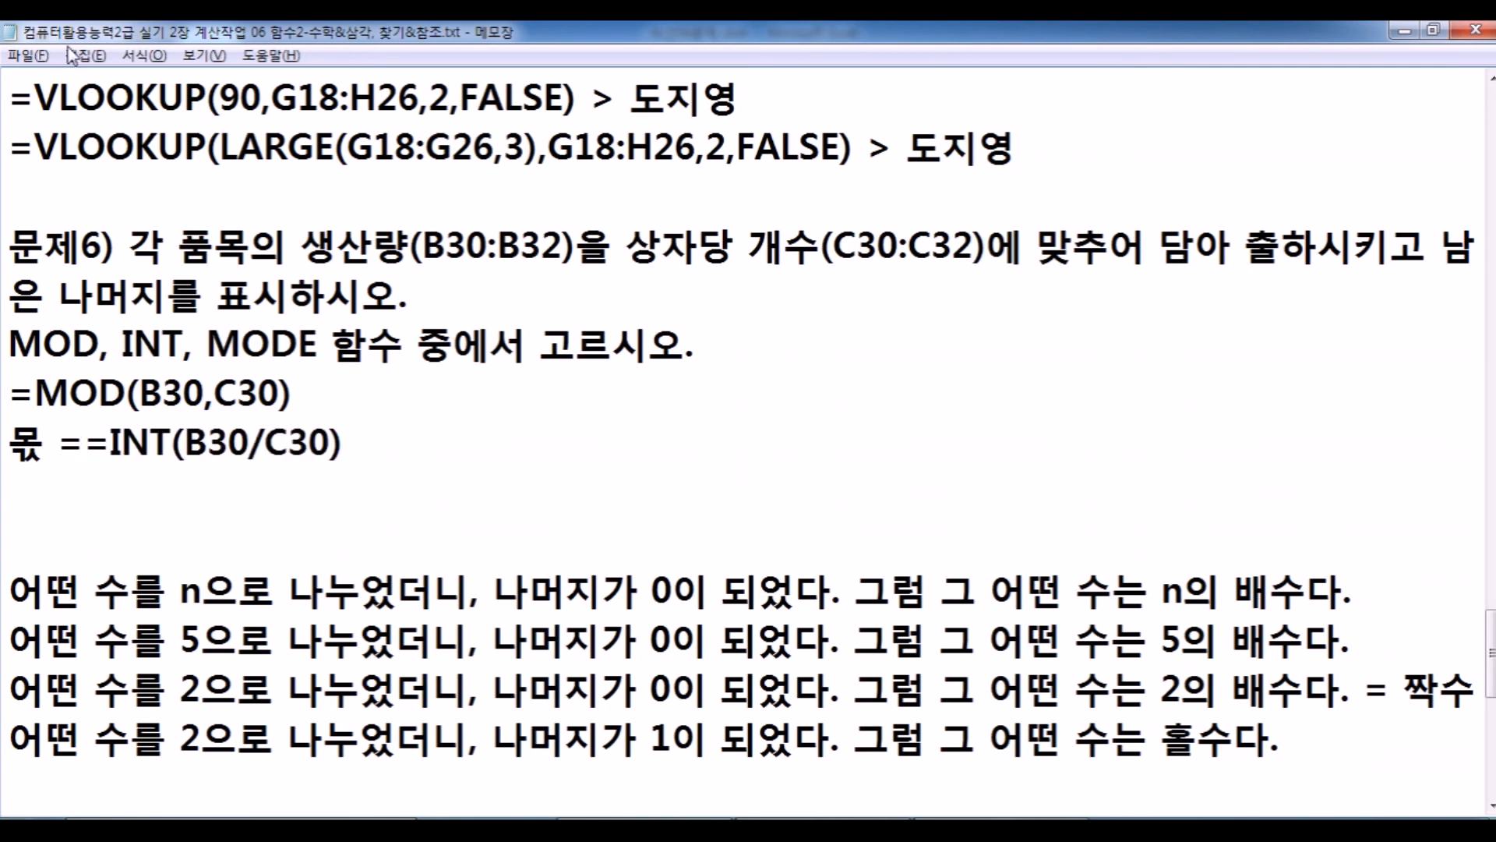
{"action": "left_click", "coordinate": [66, 450]}
{"action": "key", "text": "Delete"}
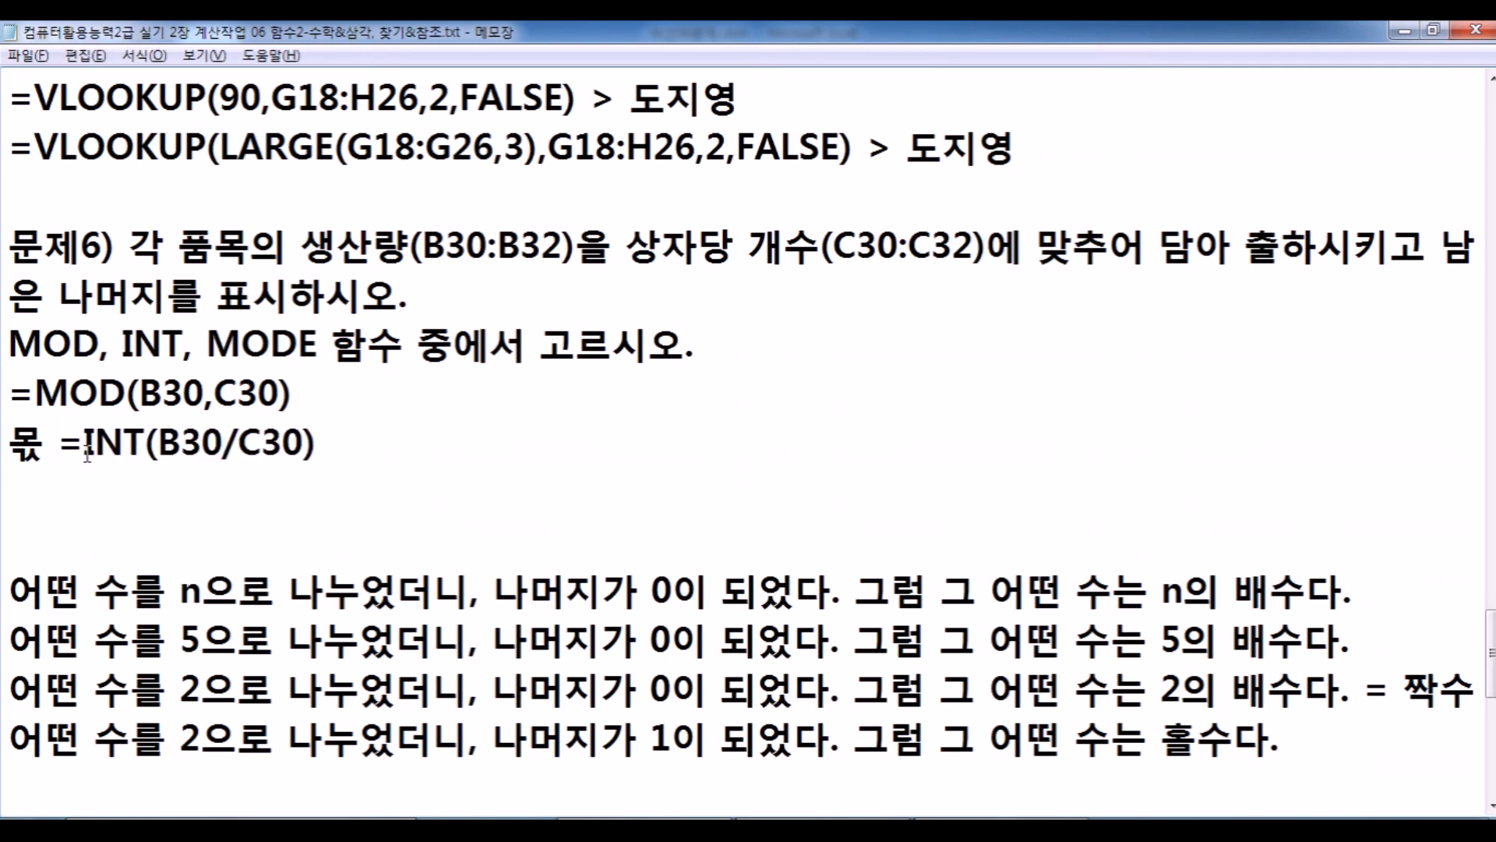
Examine the parts of the quotient formula one by one: the INT function, B30 and C30.
{"action": "left_click_drag", "start_coordinate": [84, 444], "coordinate": [149, 444]}
{"action": "scroll", "coordinate": [273, 409], "scroll_direction": "down", "scroll_amount": 1}
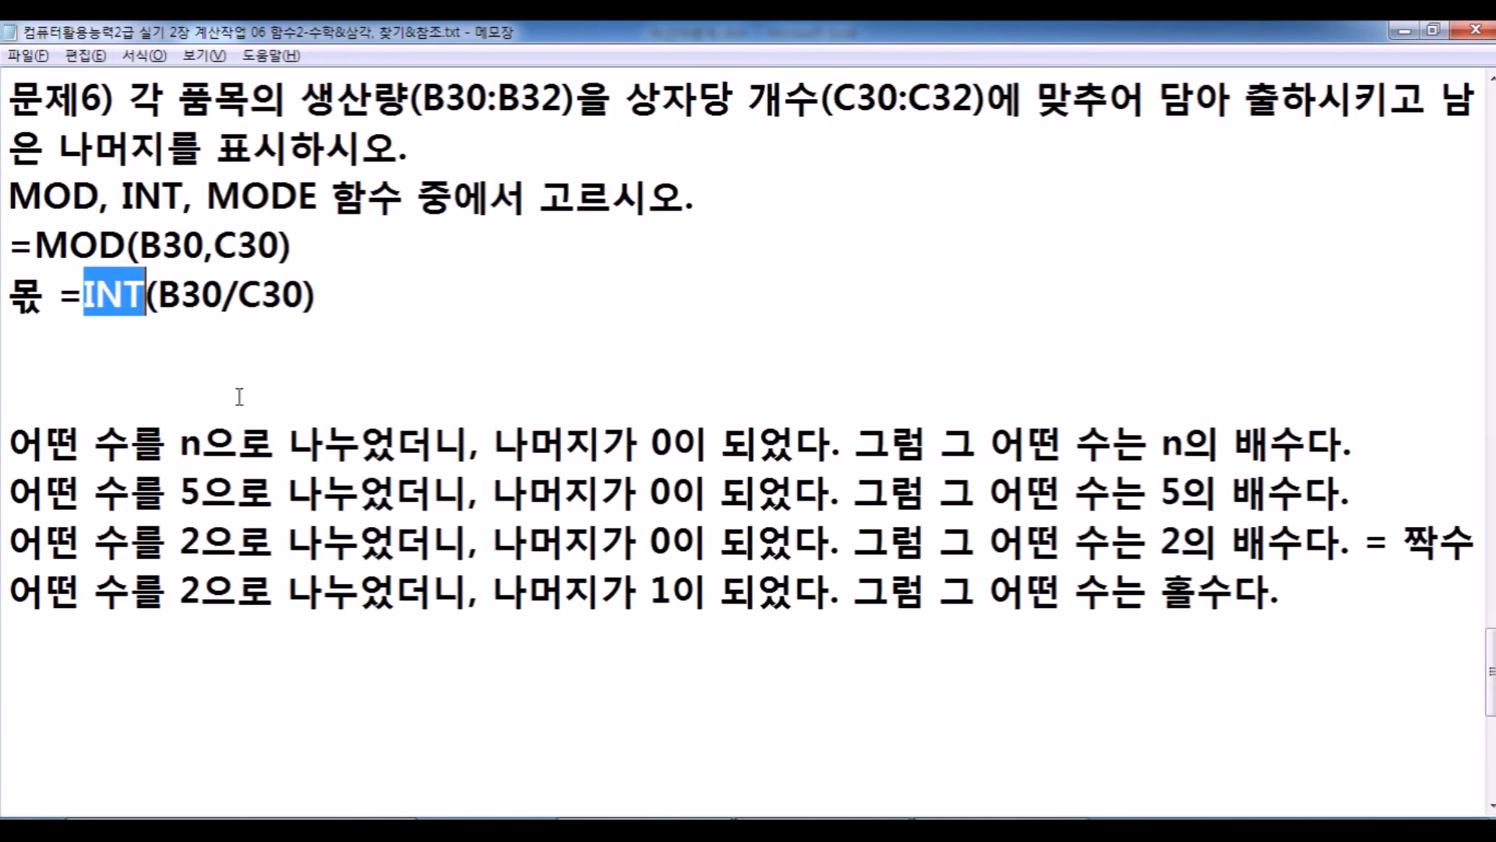
{"action": "left_click", "coordinate": [160, 296]}
{"action": "left_click_drag", "start_coordinate": [159, 296], "coordinate": [225, 294]}
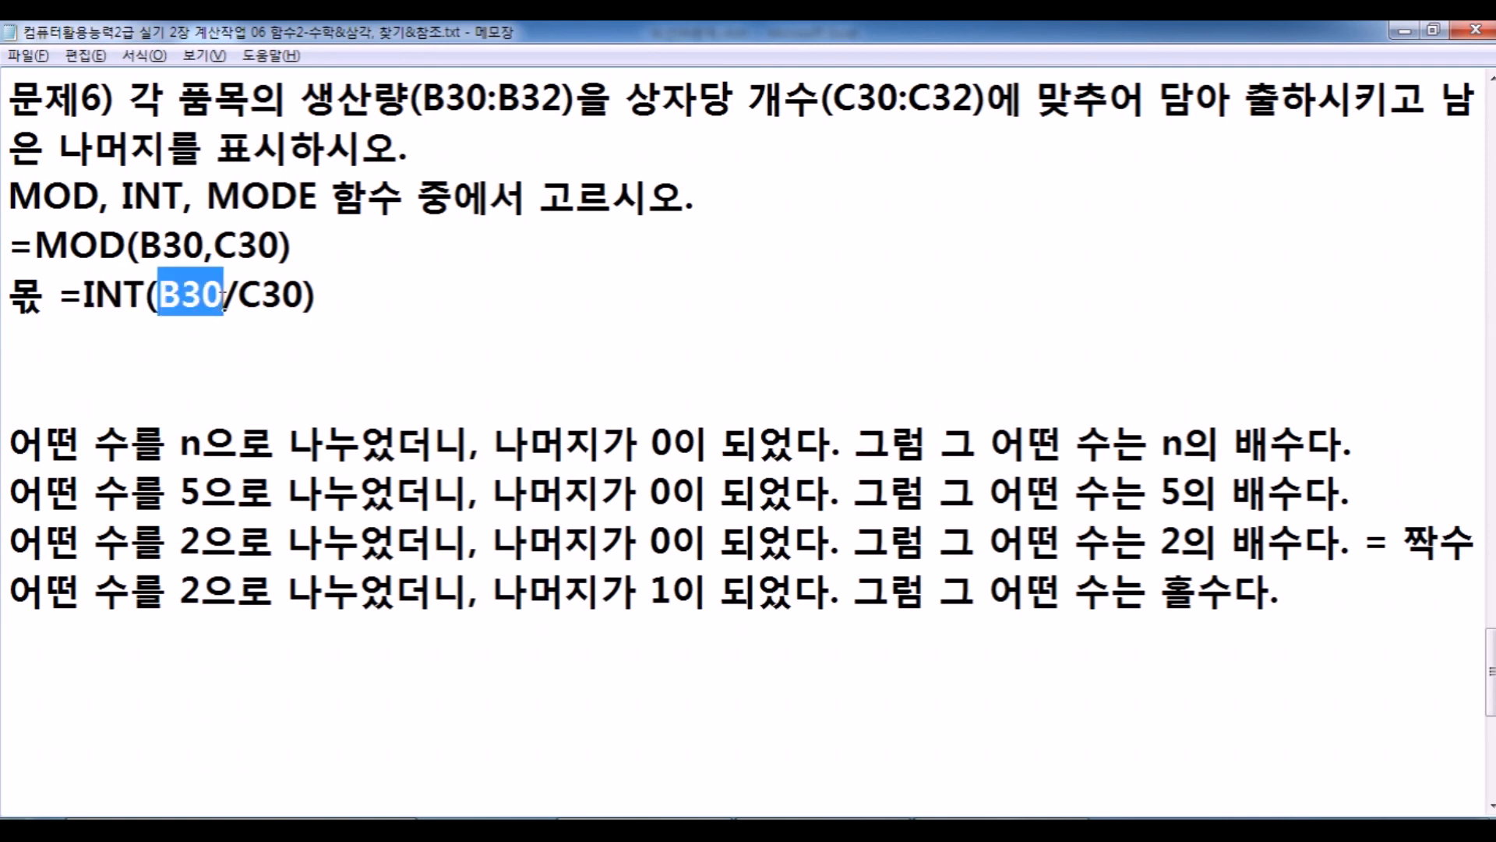
{"action": "left_click", "coordinate": [258, 299]}
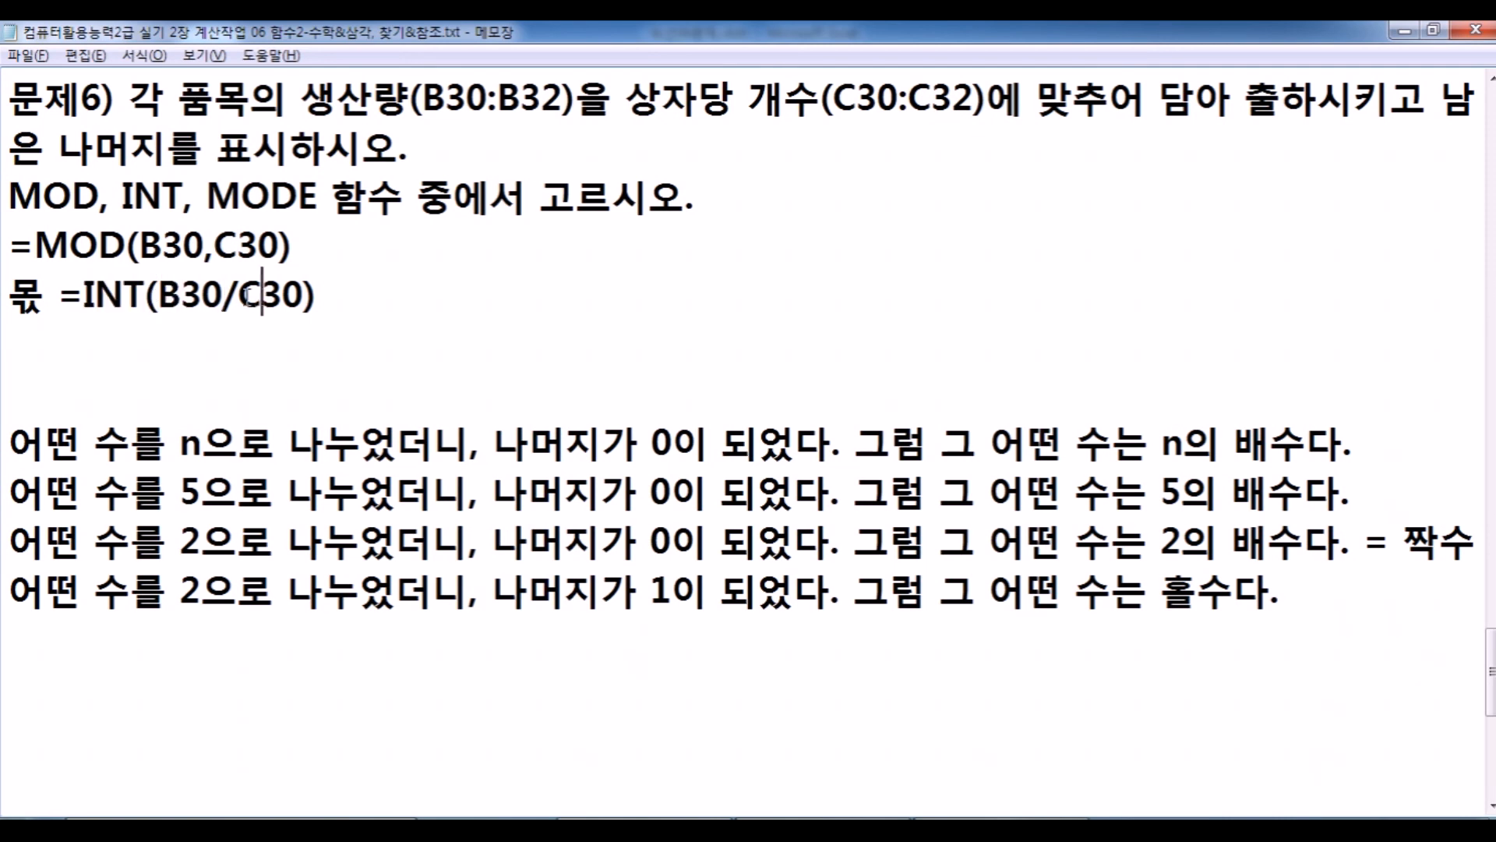
Label the MOD formula line "나머지" and remove one blank line below the quotient formula.
{"action": "left_click", "coordinate": [12, 251]}
{"action": "type", "text": "나머지"}
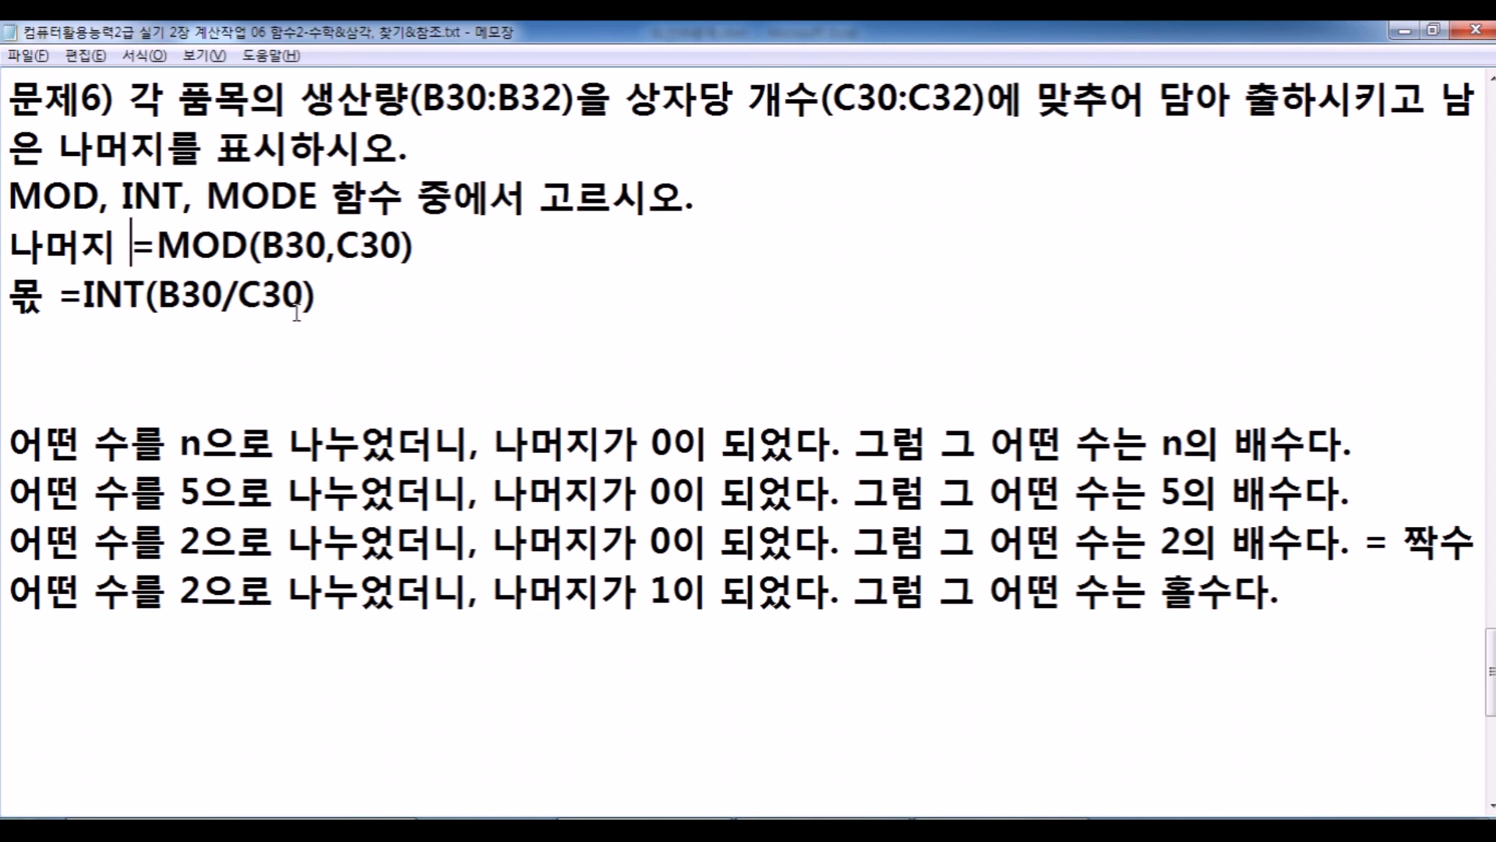
{"action": "left_click", "coordinate": [303, 353]}
{"action": "key", "text": "Delete"}
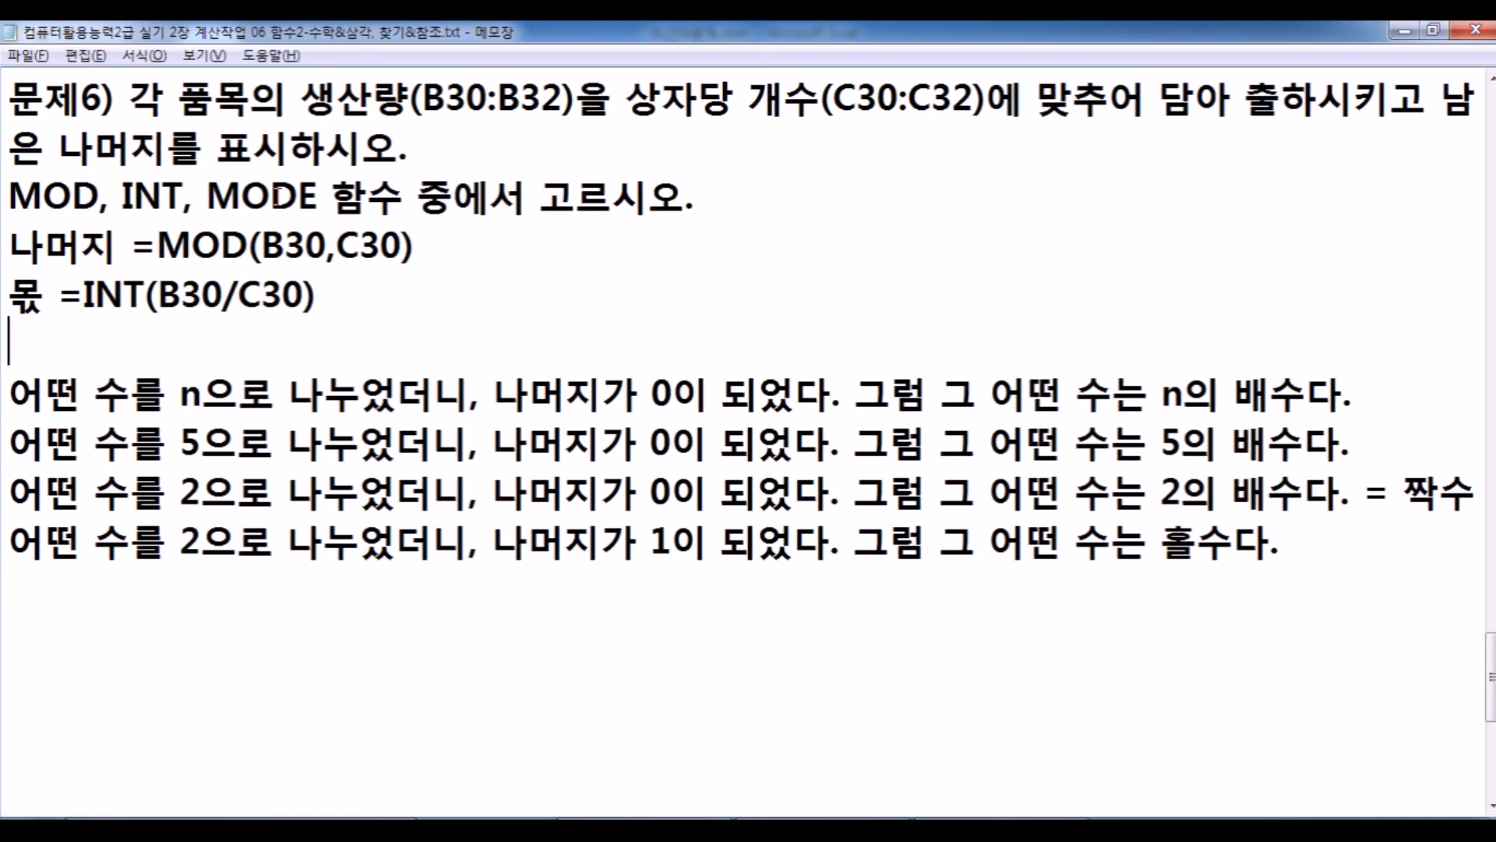
Switch to the Excel workbook, open the 기출01 sheet at 160% zoom and select the first 소속부서 cell, D3.
{"action": "key", "text": "alt+Tab"}
{"action": "key", "text": "ctrl+Return"}
{"action": "left_click", "coordinate": [223, 783]}
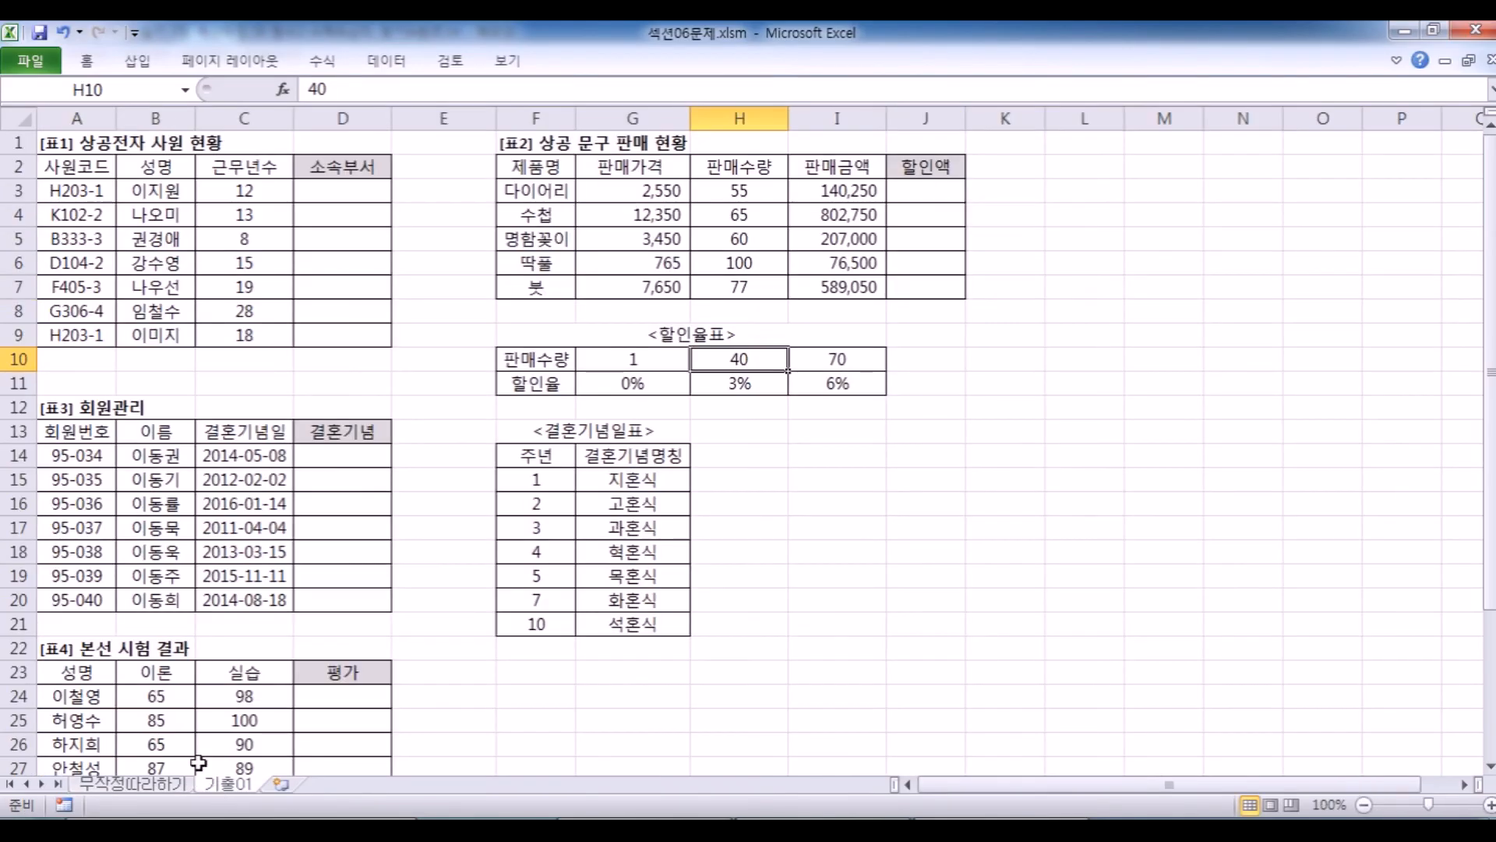
{"action": "scroll", "coordinate": [143, 294], "scroll_direction": "up", "scroll_amount": 4, "text": "ctrl"}
{"action": "scroll", "coordinate": [143, 295], "scroll_direction": "up", "scroll_amount": 2}
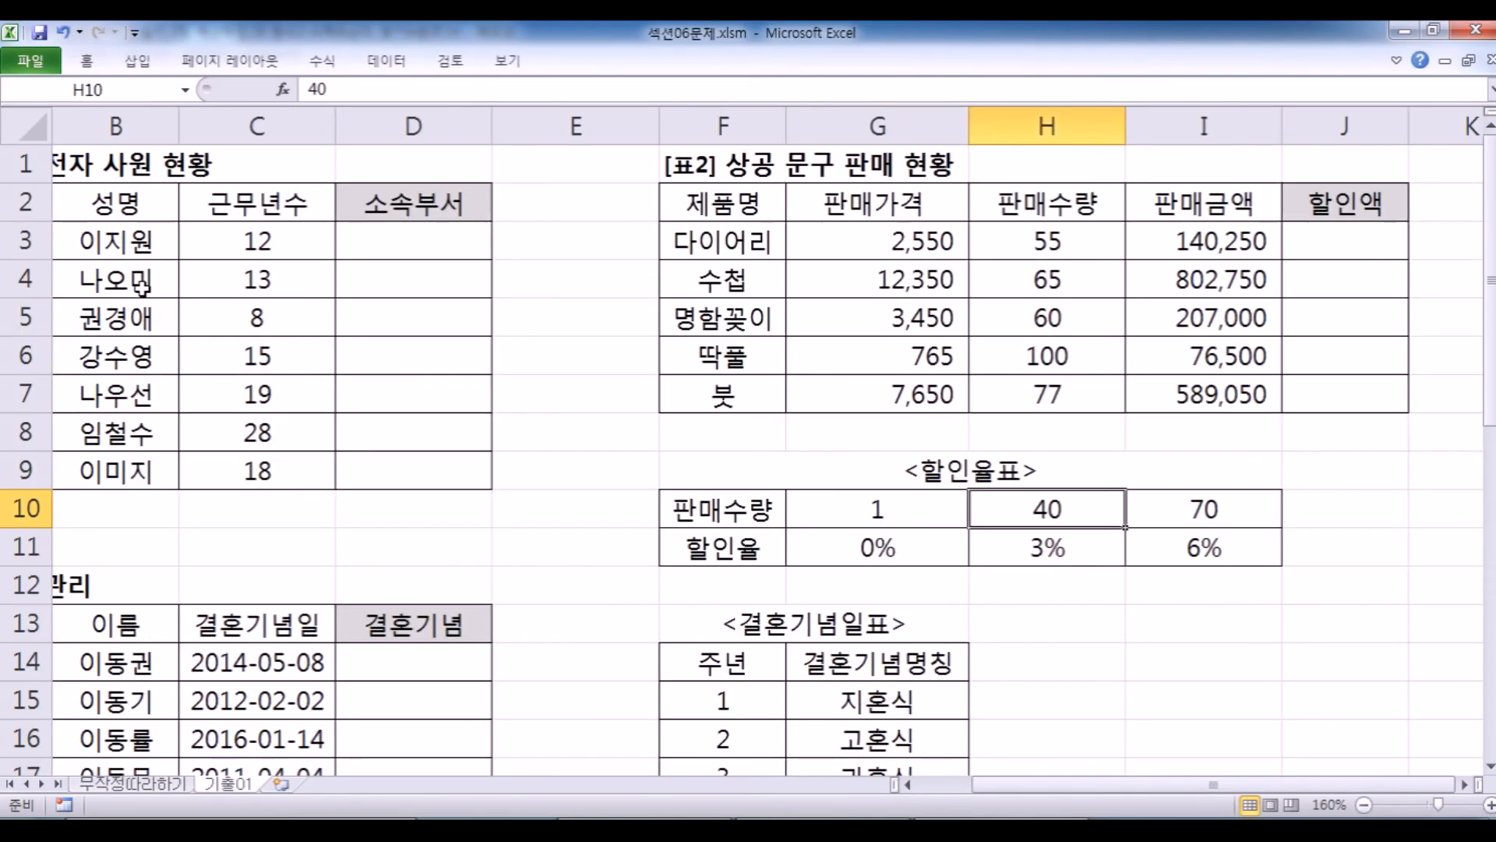
{"action": "key", "text": "Home"}
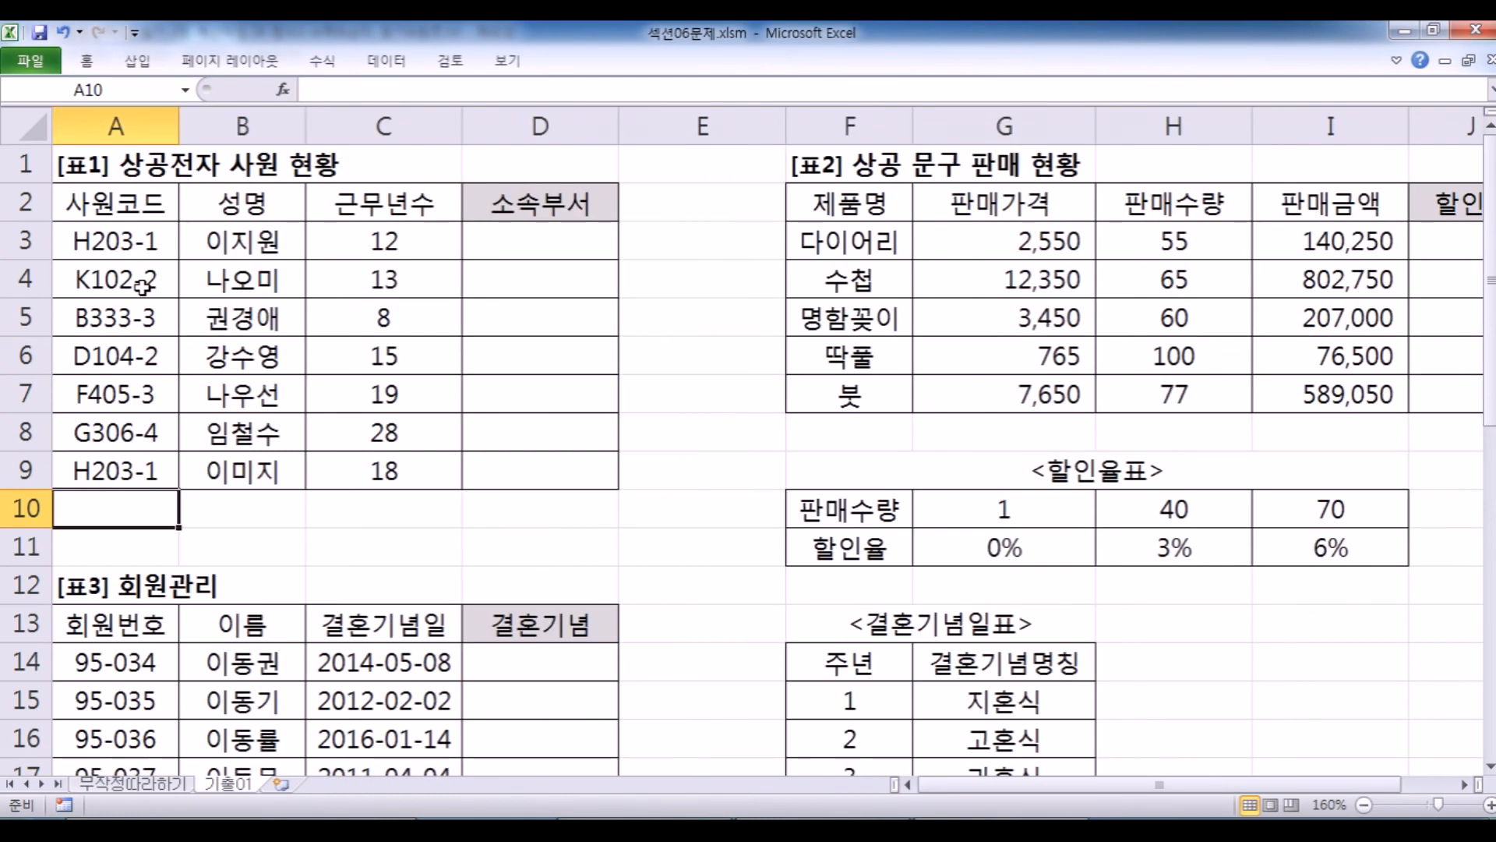
{"action": "left_click", "coordinate": [517, 250]}
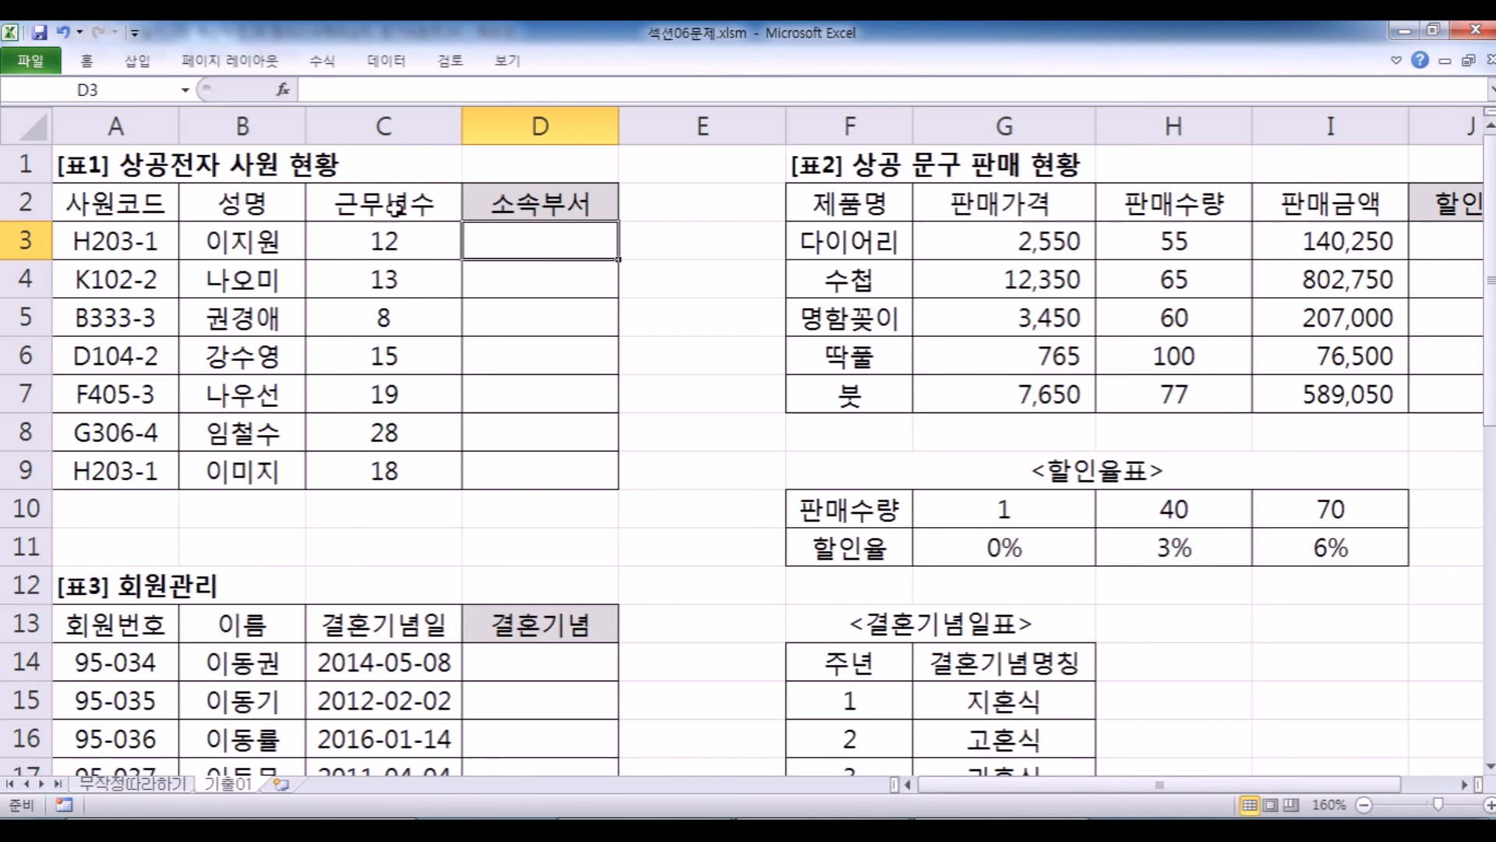
Examine the last character of the employee code in A3 against question 1's department rules in the notes.
{"action": "double_click", "coordinate": [153, 241]}
{"action": "double_click", "coordinate": [153, 242]}
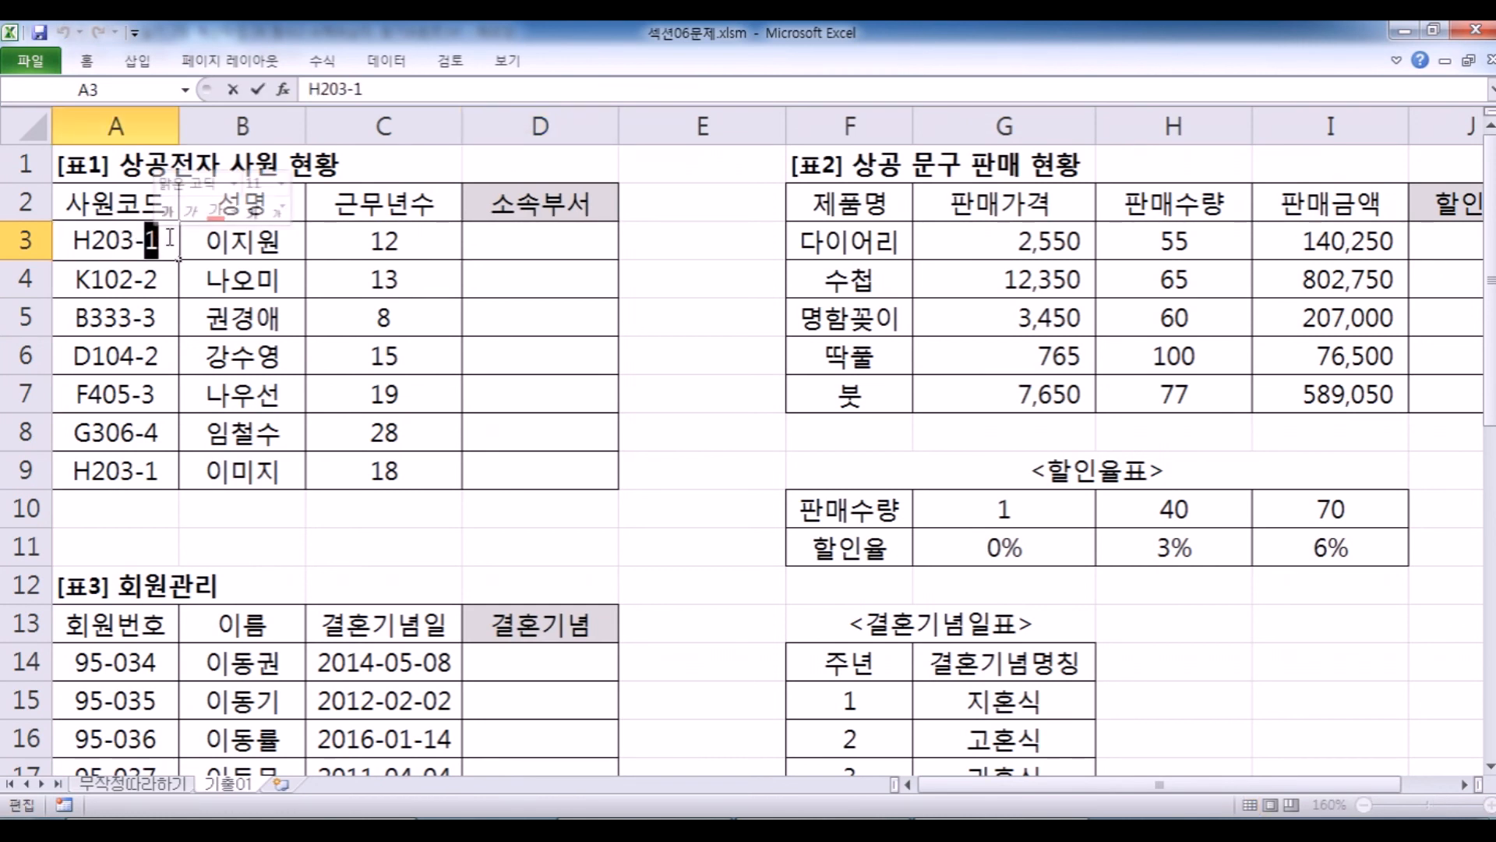
{"action": "left_click", "coordinate": [167, 242]}
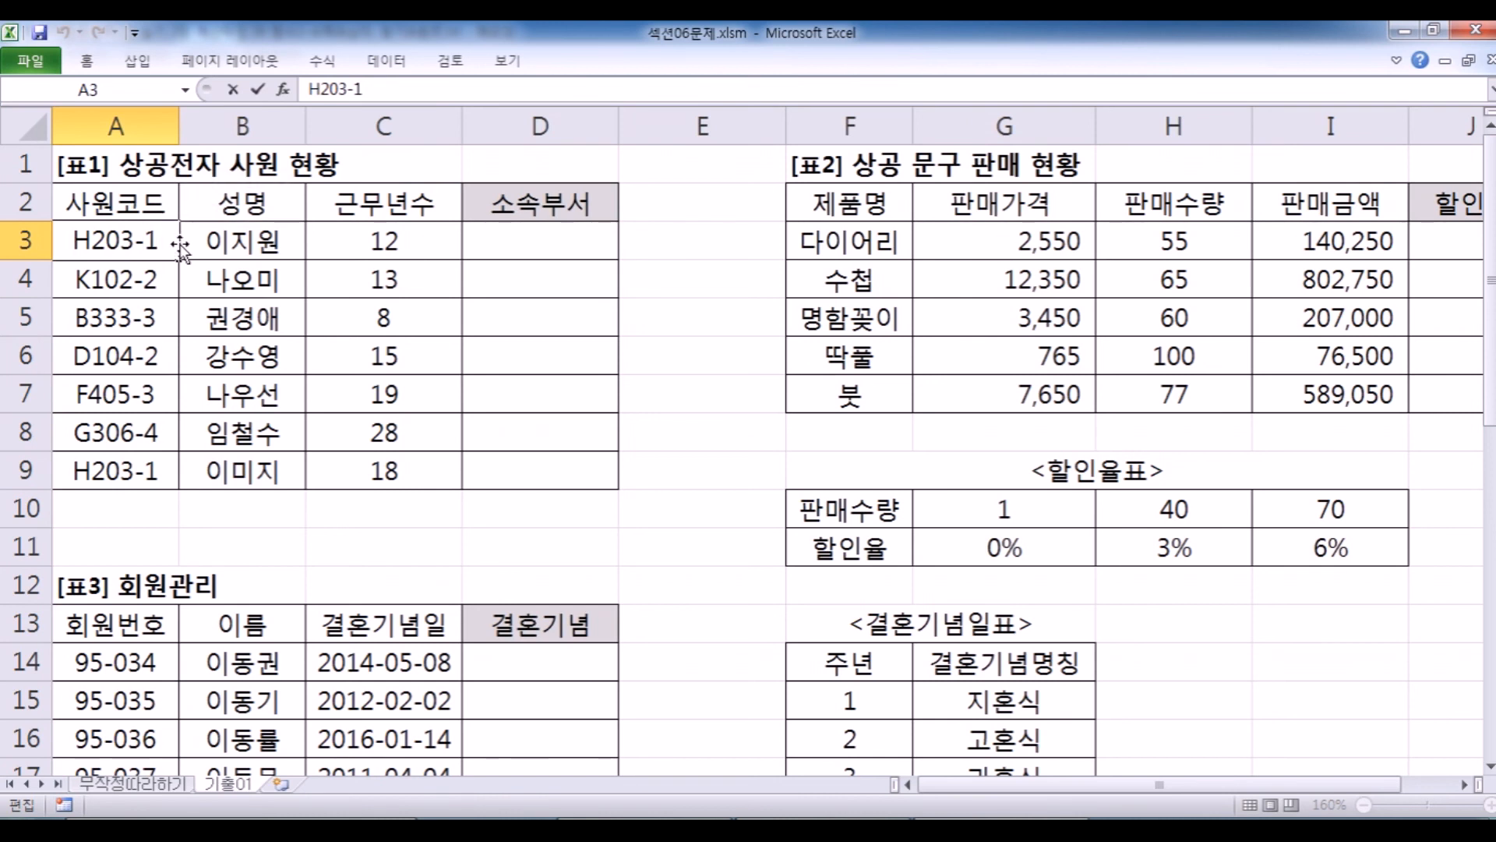
{"action": "key", "text": "alt+Tab"}
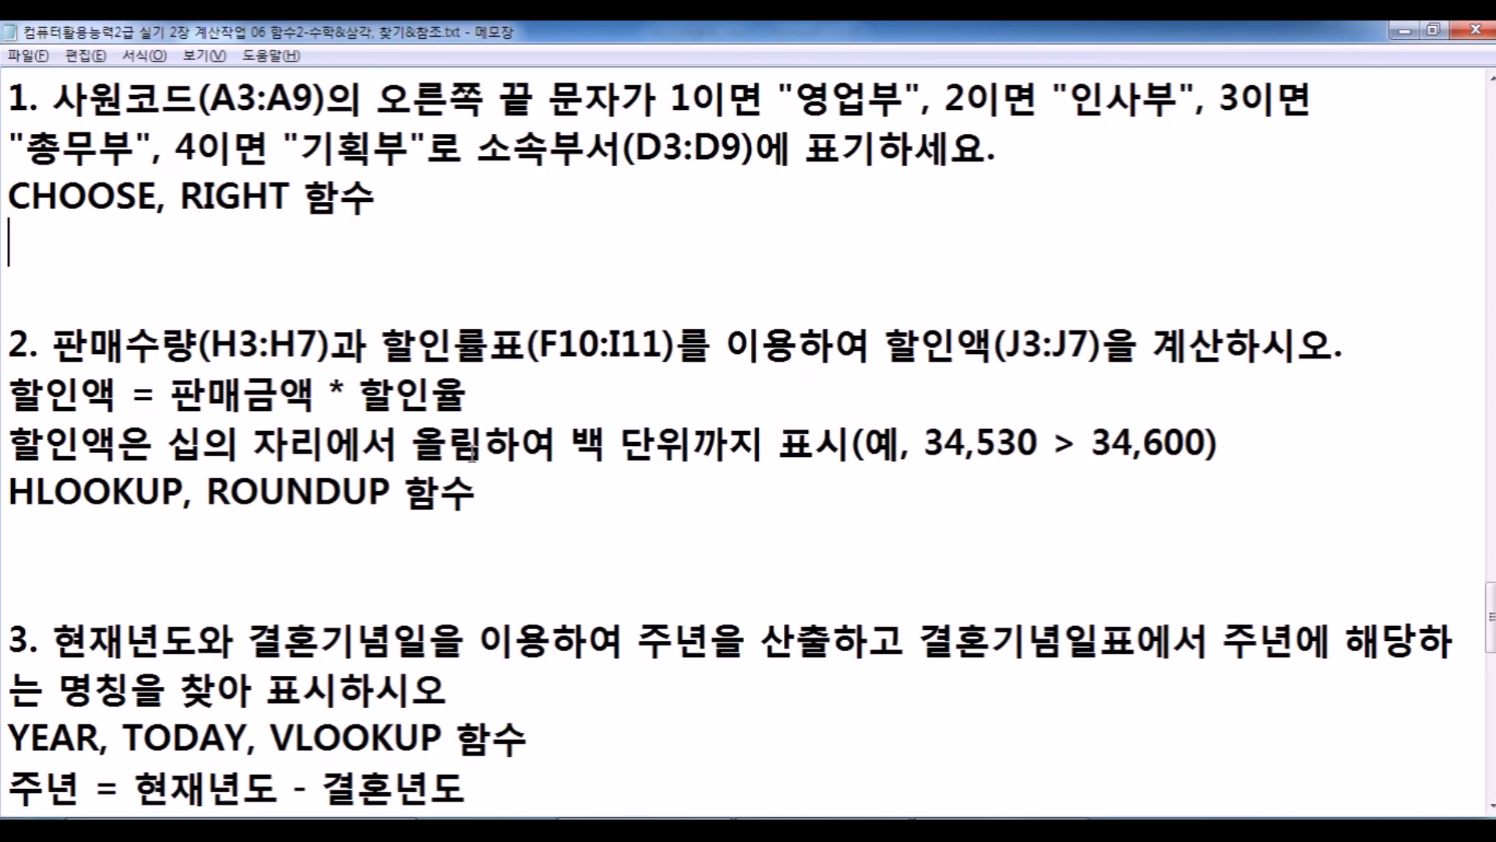
{"action": "key", "text": "alt+Tab"}
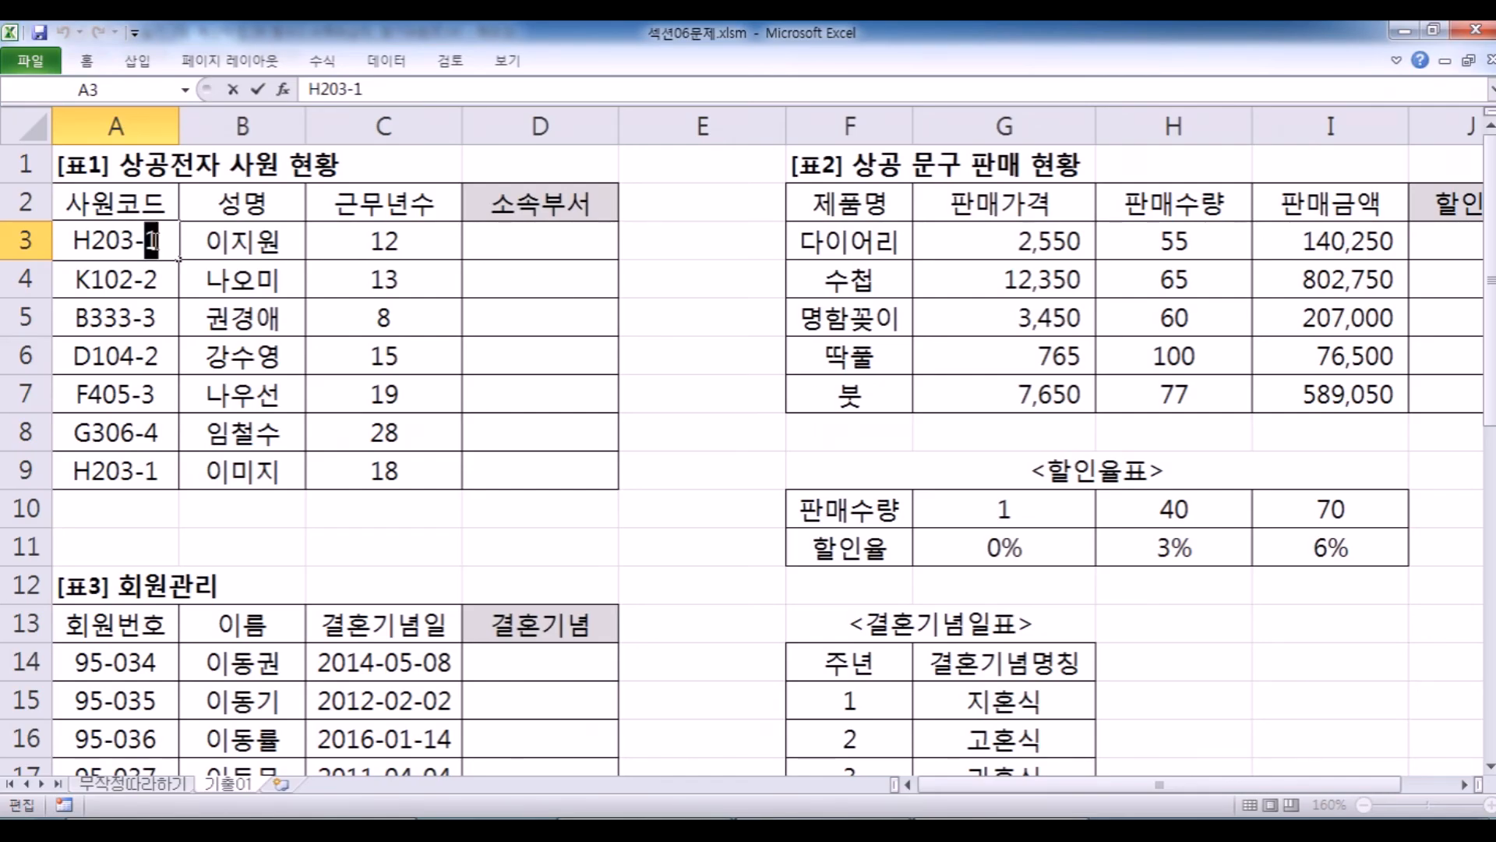
{"action": "key", "text": "alt+Tab"}
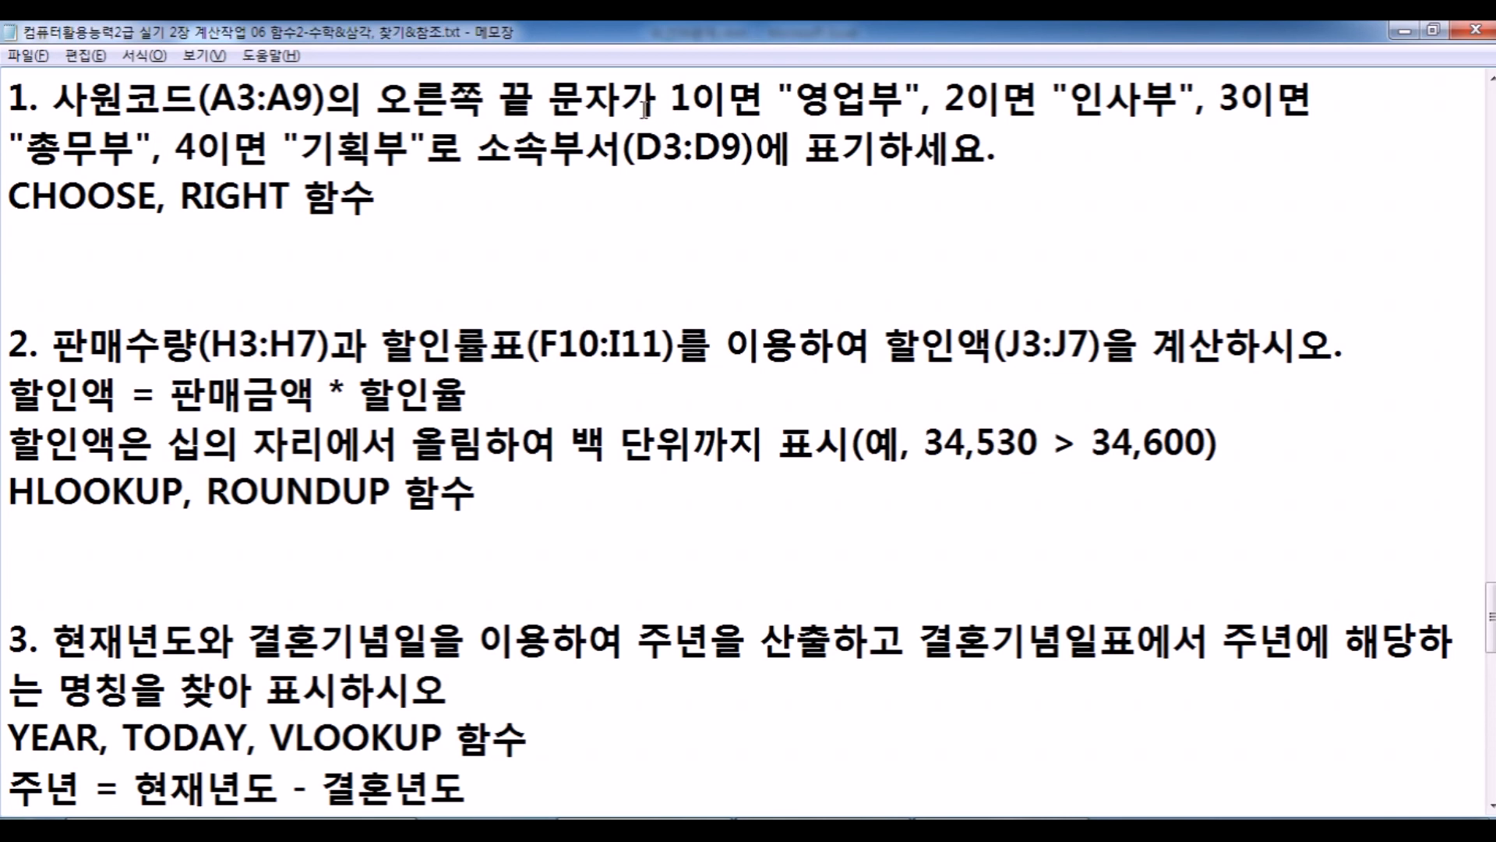
{"action": "key", "text": "alt+Tab"}
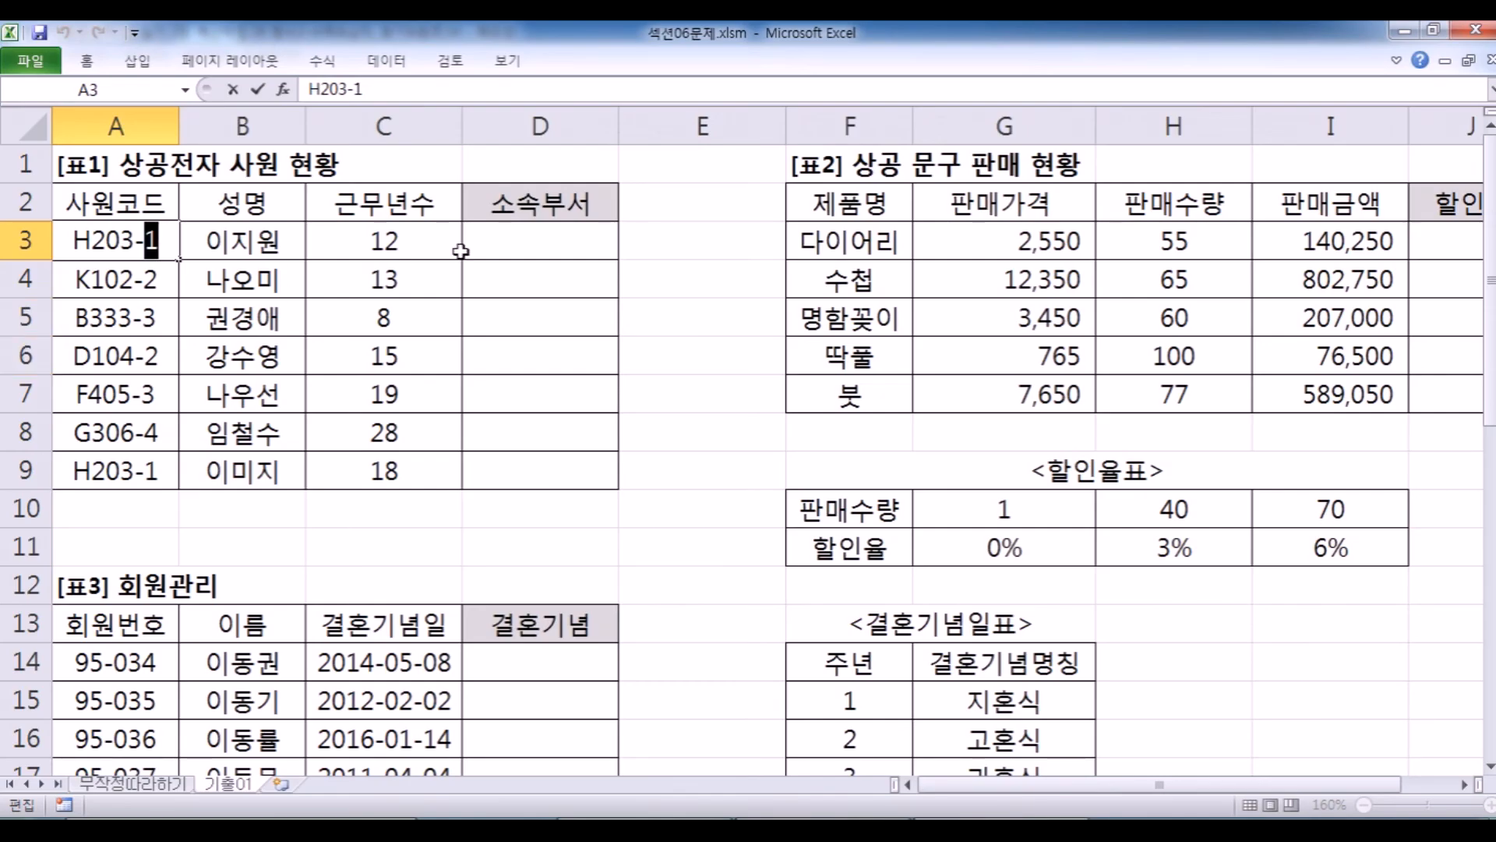
Switch to Notepad and begin the RIGHT syntax note "=RIGHT(문자," under question 1's function hint.
{"action": "key", "text": "alt+Tab"}
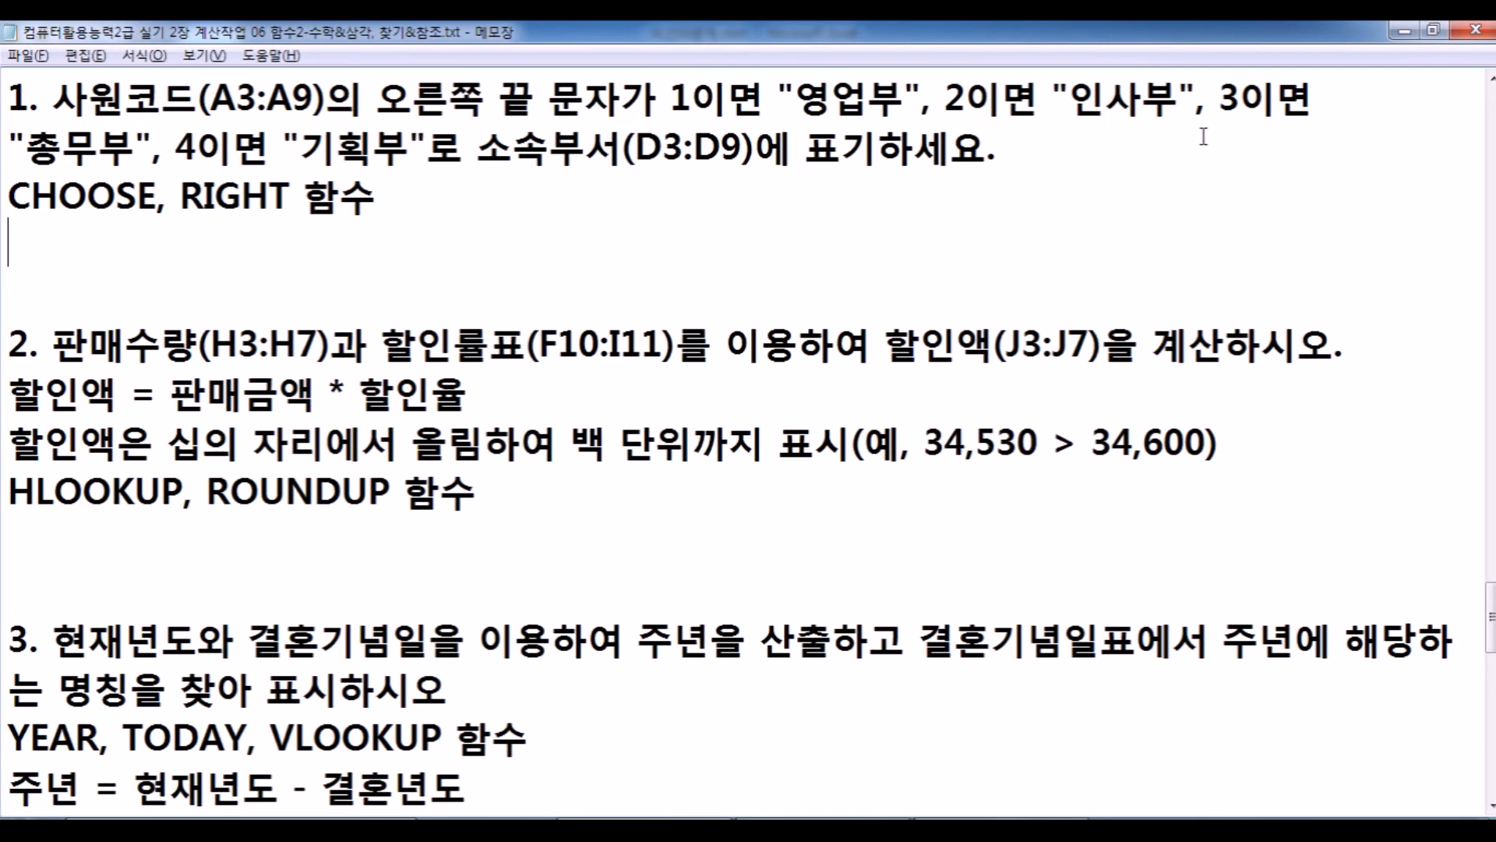
{"action": "type", "text": "=RI"}
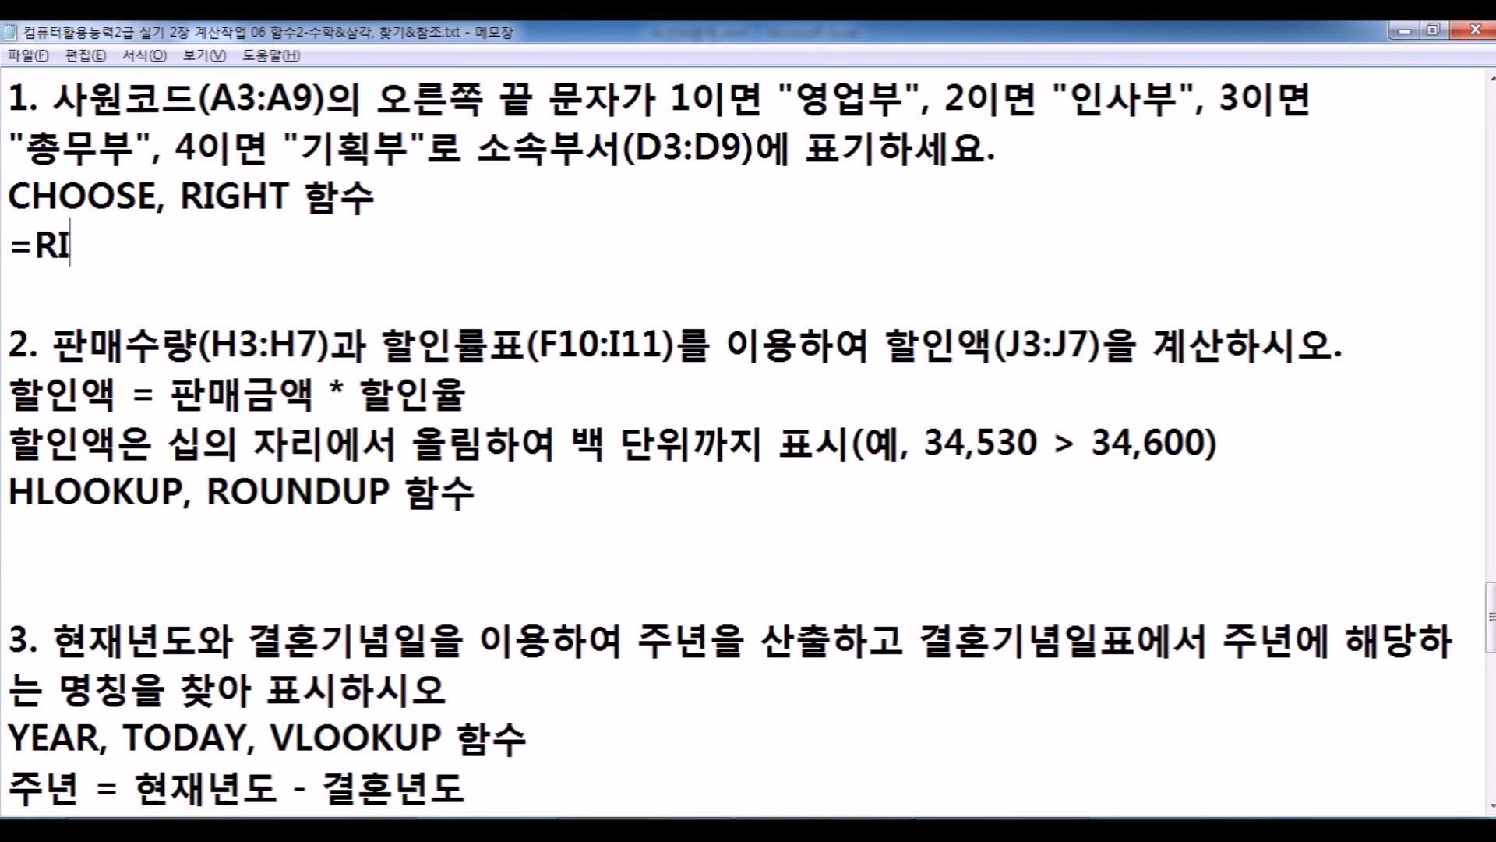
{"action": "type", "text": "GHT(문자,"}
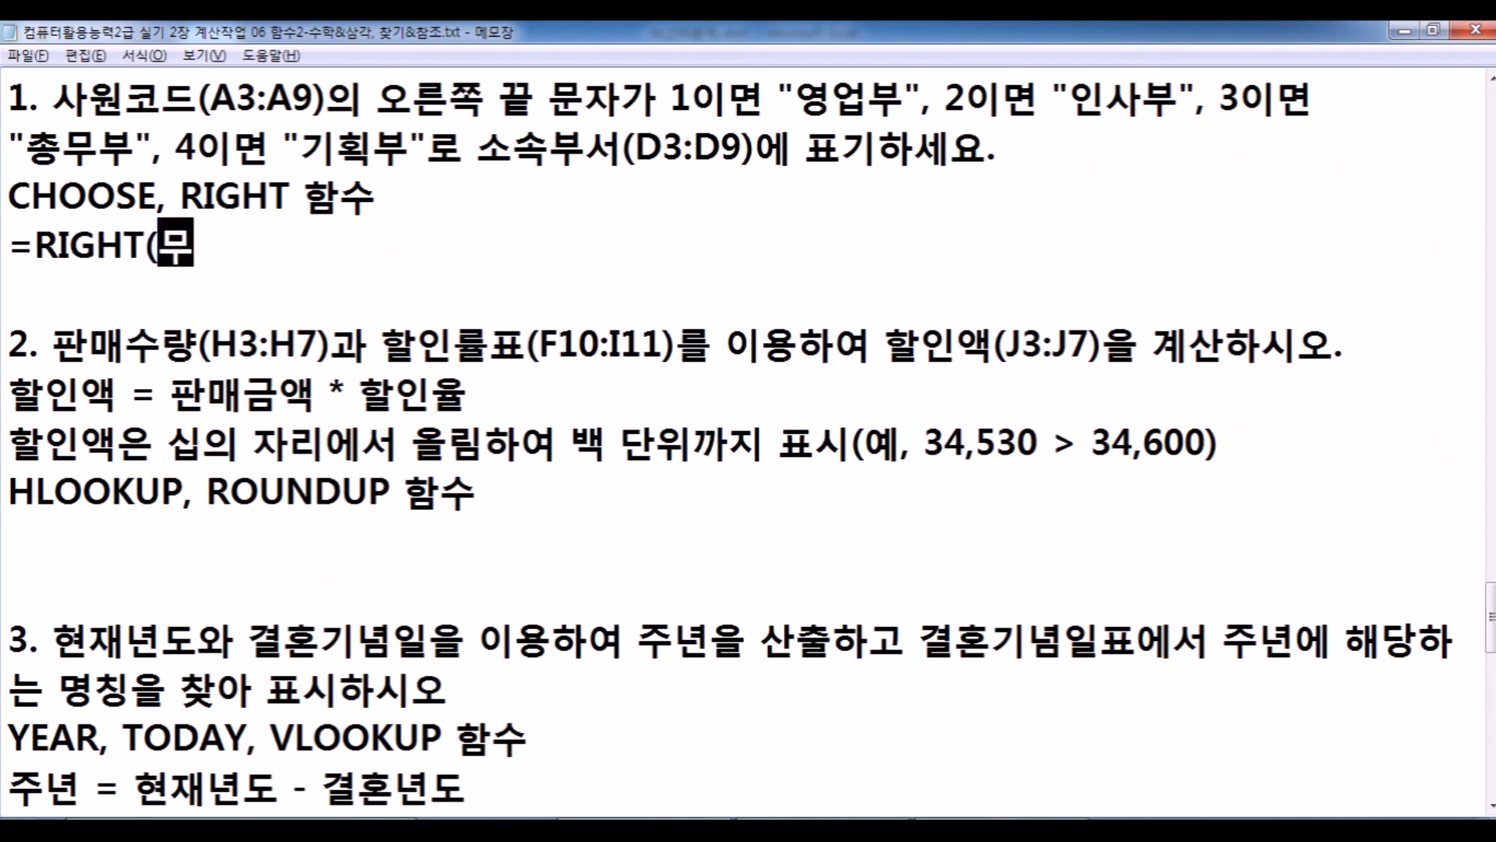
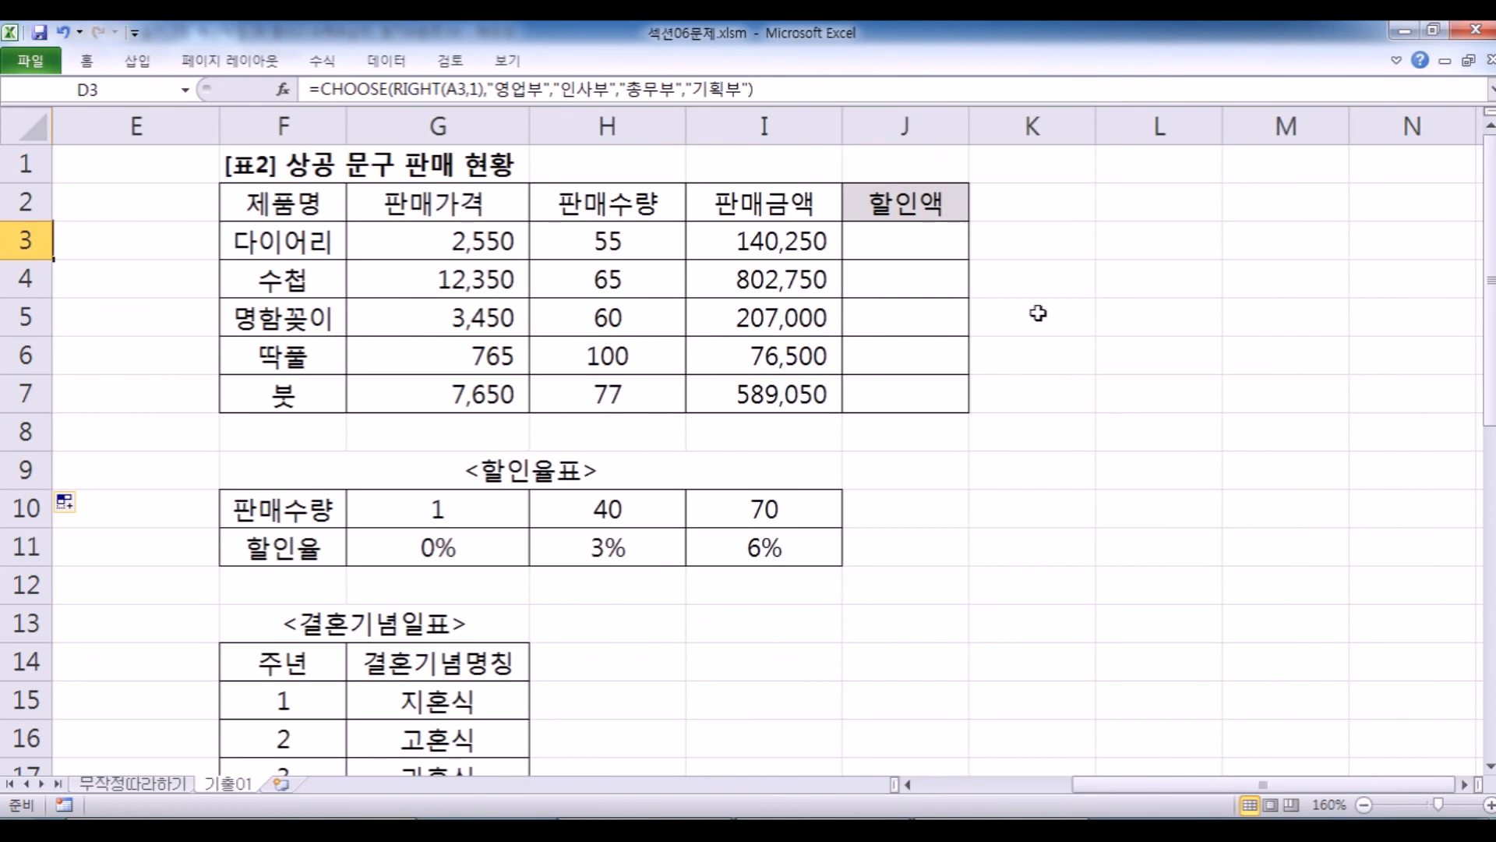
Check question 2's wording against table 2, then fill the discount rate table values G10:I11 with yellow.
{"action": "left_click", "coordinate": [916, 228]}
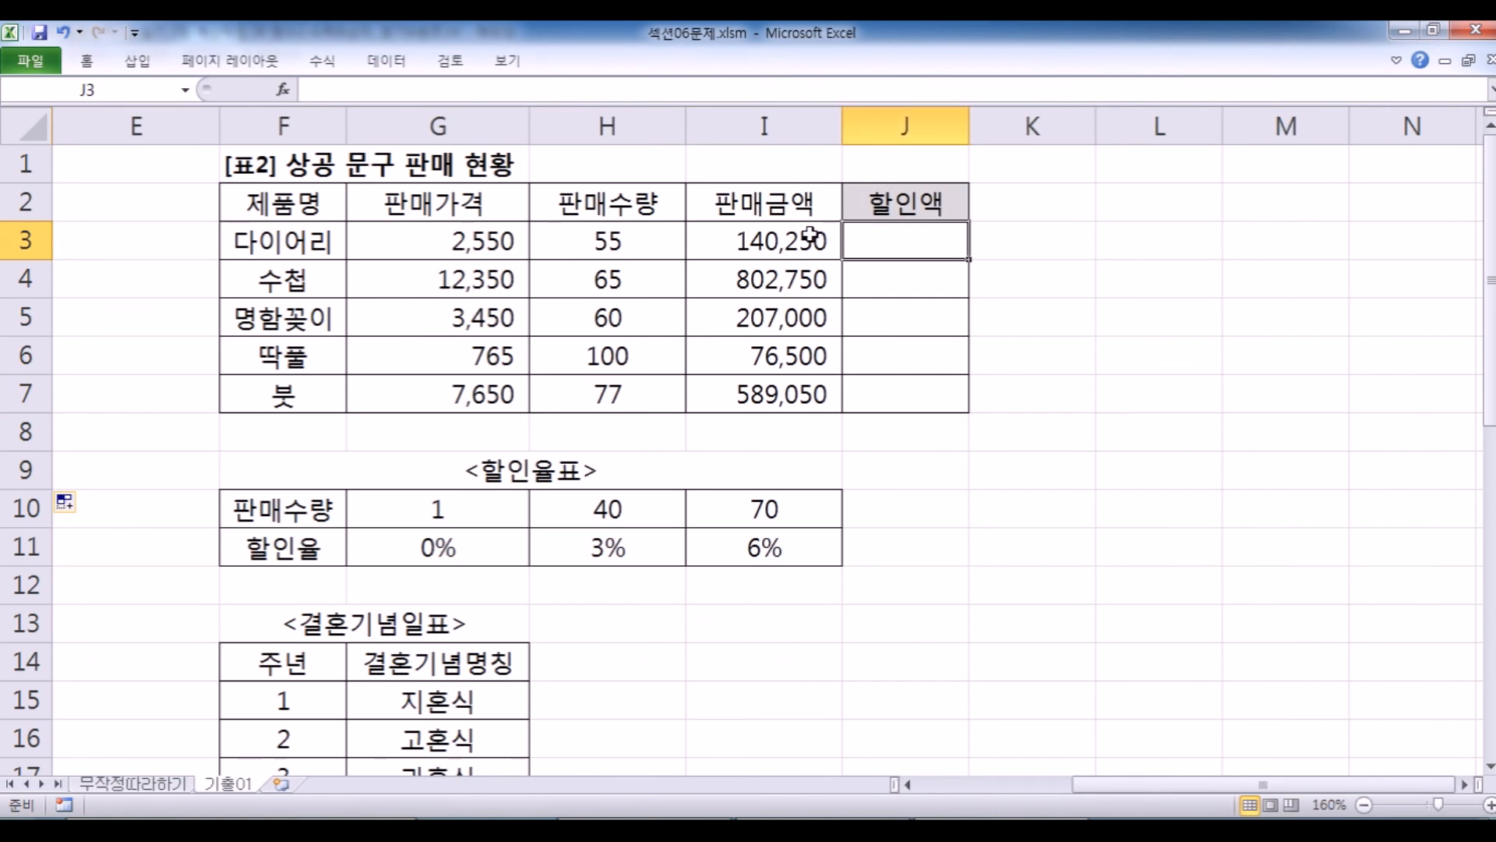
{"action": "left_click", "coordinate": [640, 244]}
{"action": "key", "text": "alt+Tab"}
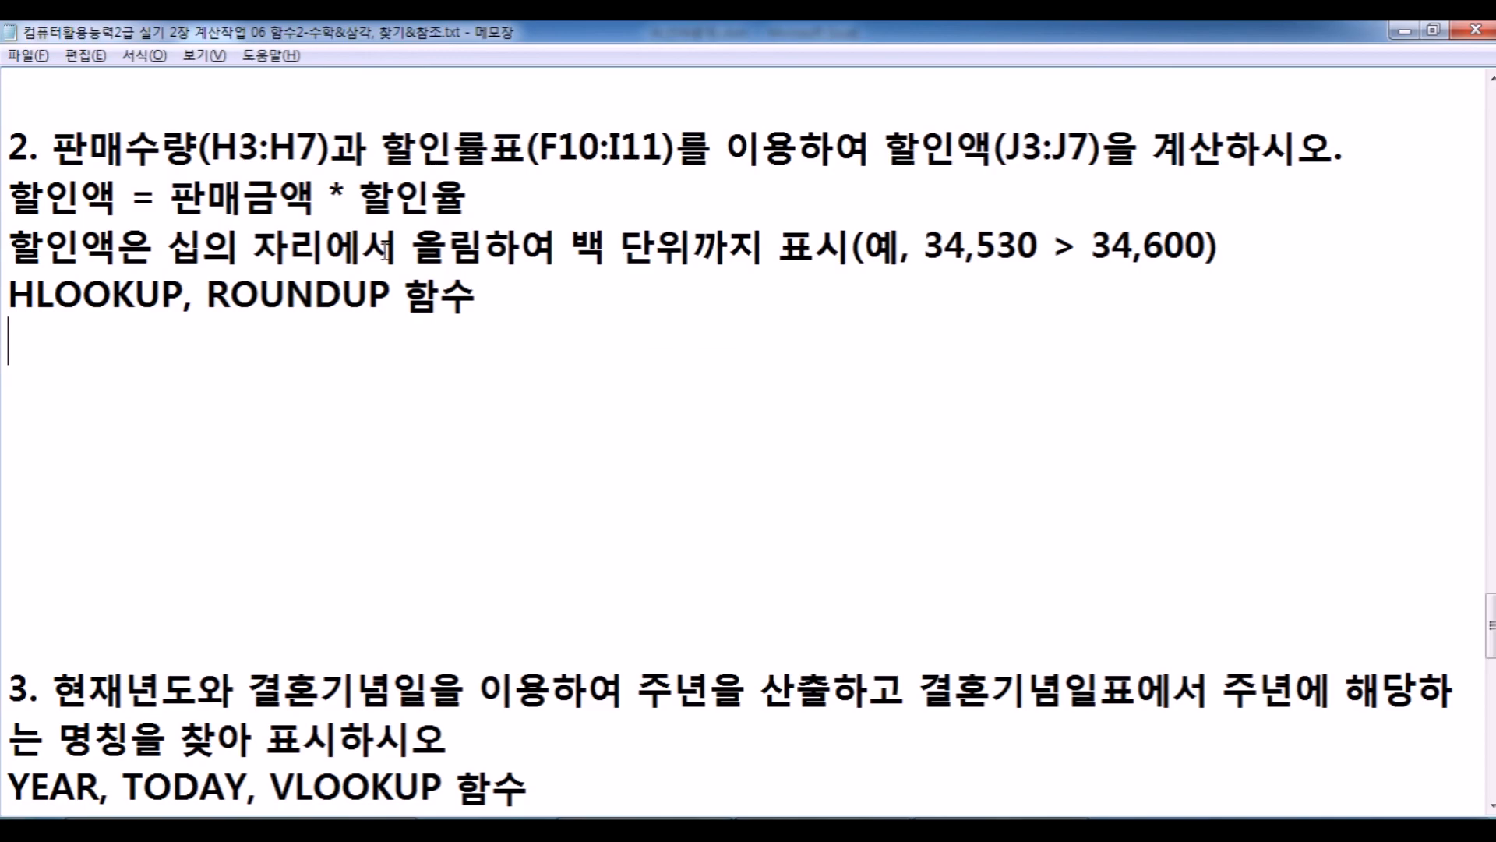
{"action": "key", "text": "alt+Tab"}
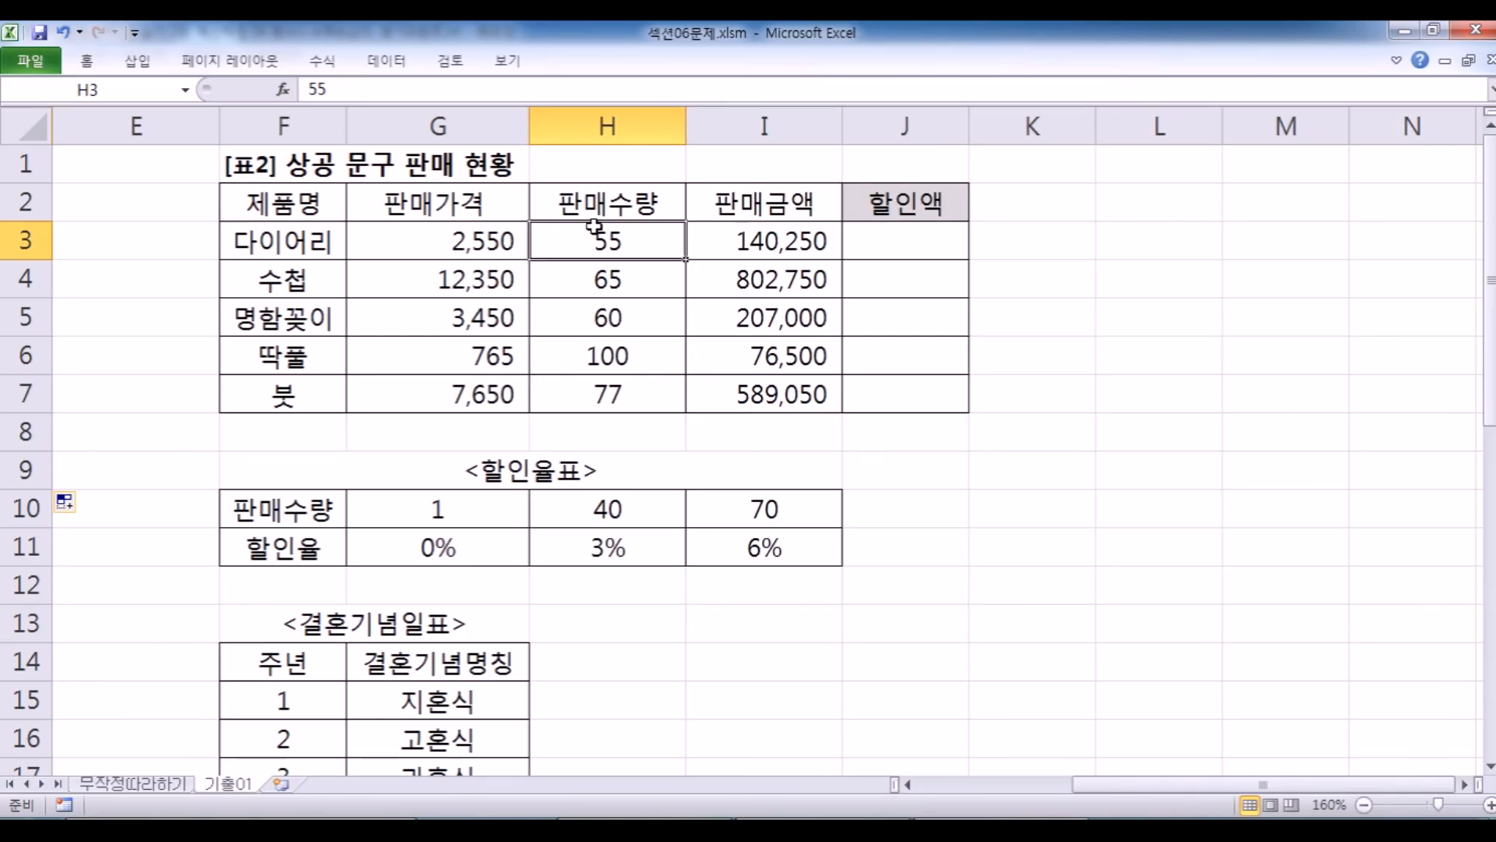
{"action": "left_click_drag", "start_coordinate": [421, 511], "coordinate": [750, 549]}
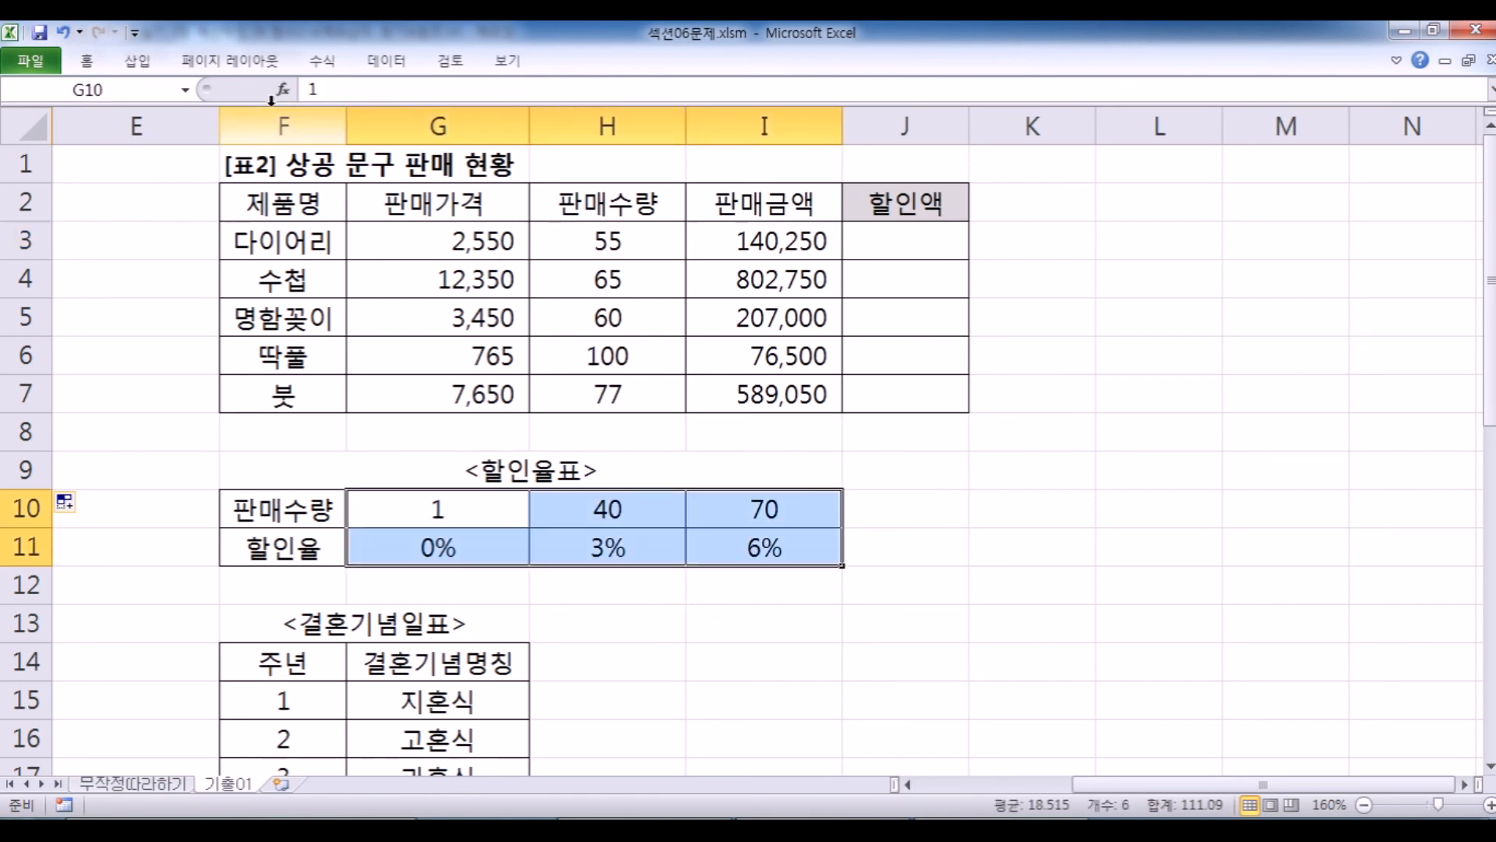
{"action": "right_click", "coordinate": [522, 520]}
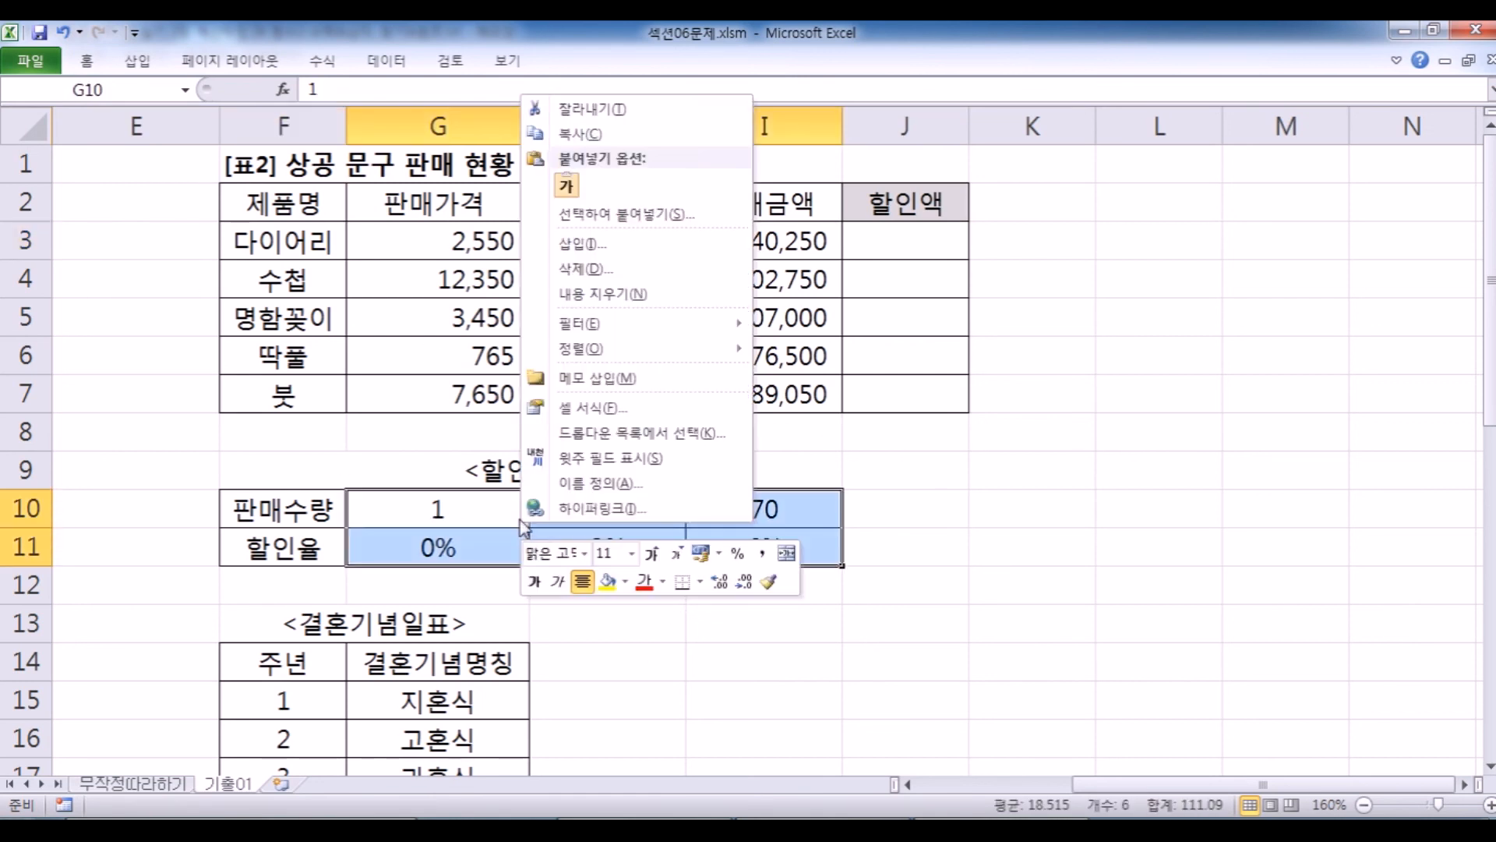
{"action": "left_click", "coordinate": [607, 581]}
{"action": "left_click", "coordinate": [949, 536]}
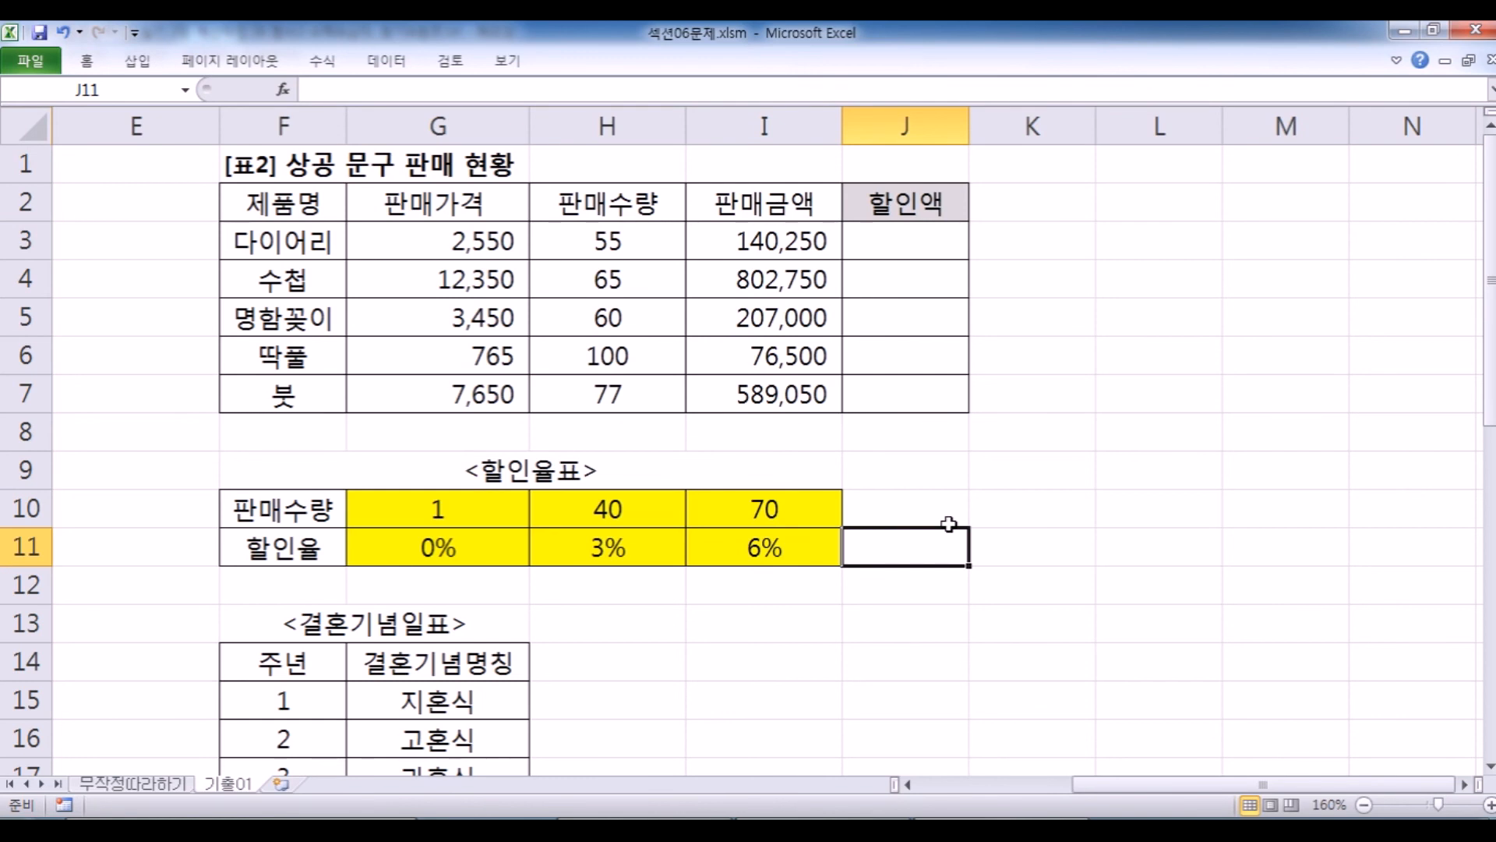
{"action": "left_click", "coordinate": [626, 274]}
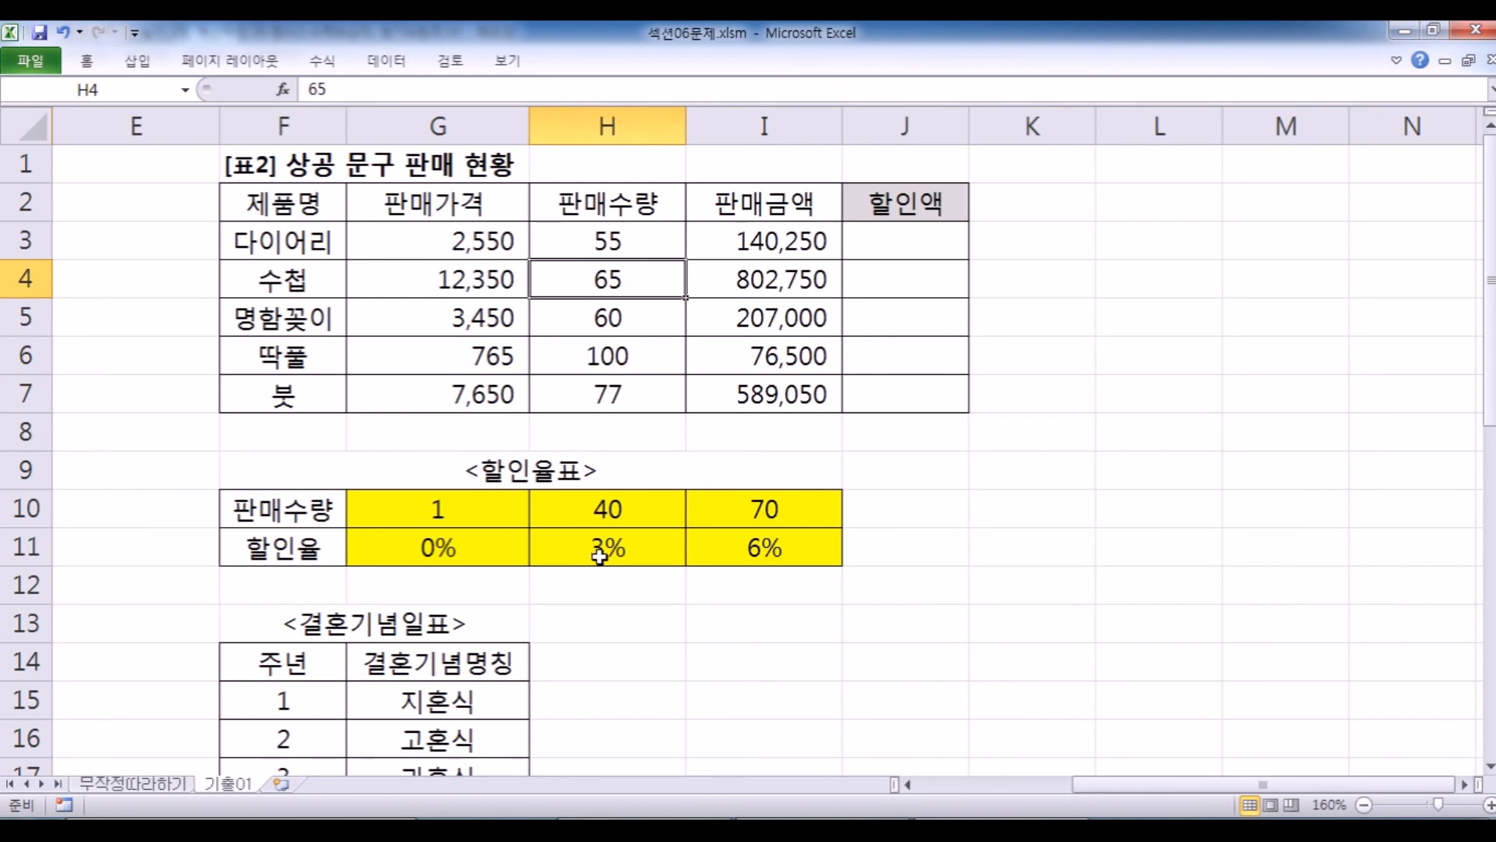
Examine how the 판매수량 values in table 2 match the quantity brackets and rates in the 할인율표.
{"action": "left_click", "coordinate": [624, 353]}
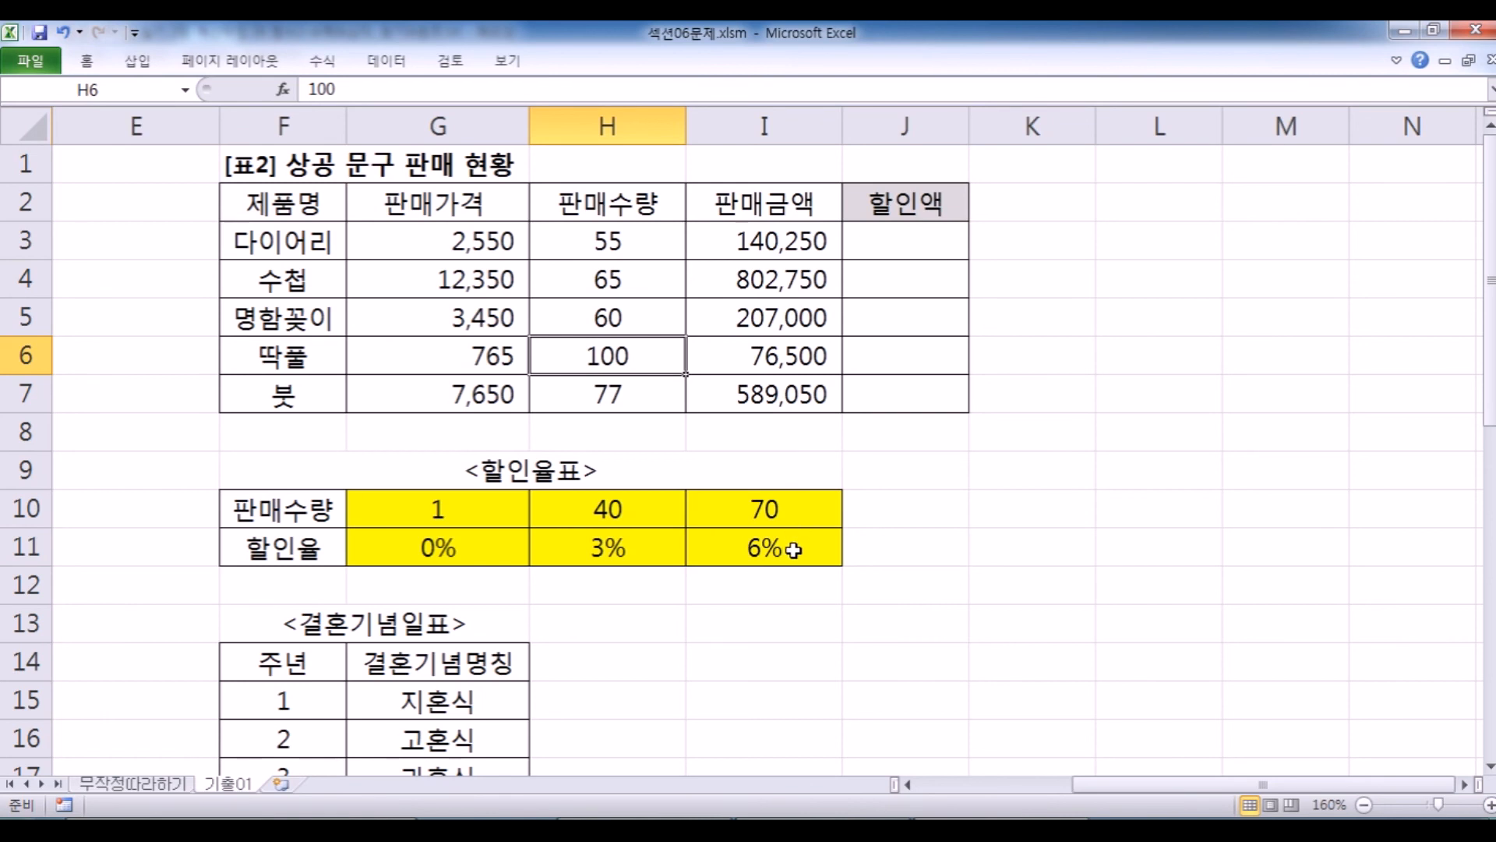
{"action": "scroll", "coordinate": [661, 444], "scroll_direction": "down", "scroll_amount": 1}
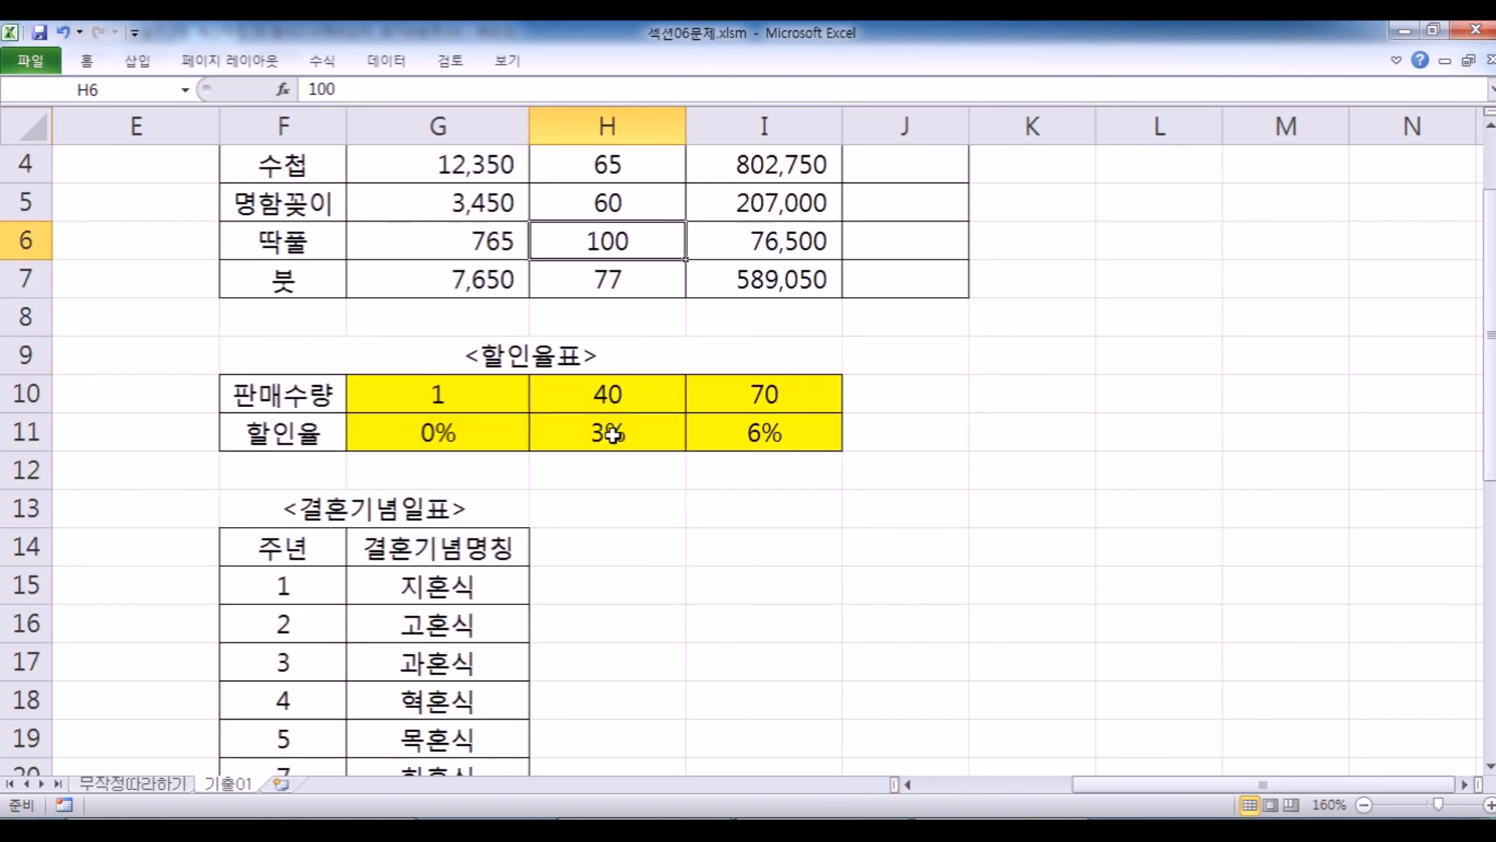
{"action": "left_click_drag", "start_coordinate": [450, 398], "coordinate": [748, 429]}
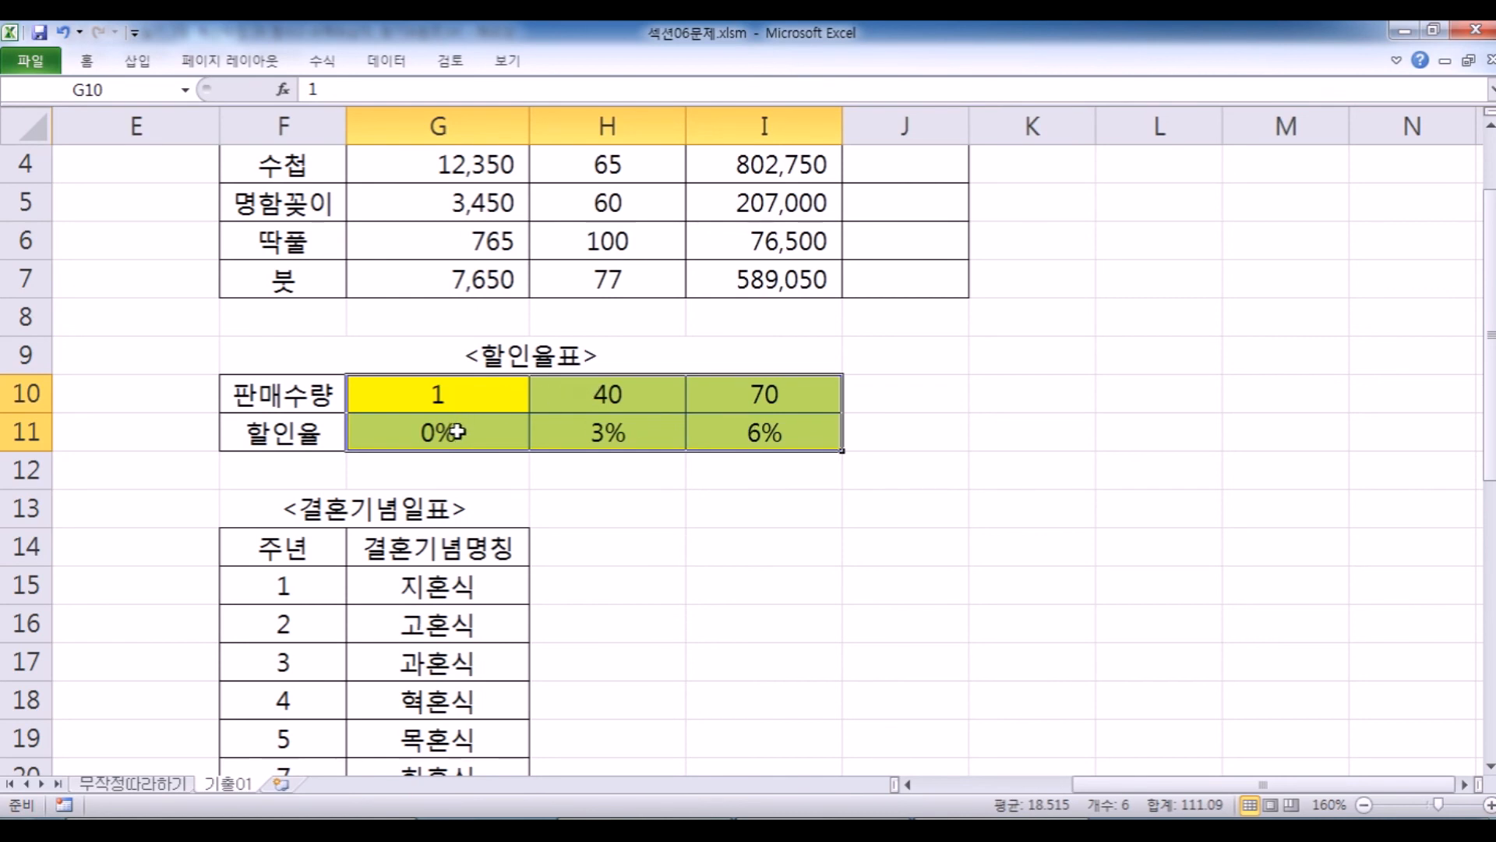
{"action": "left_click", "coordinate": [596, 395]}
{"action": "left_click_drag", "start_coordinate": [596, 395], "coordinate": [590, 427]}
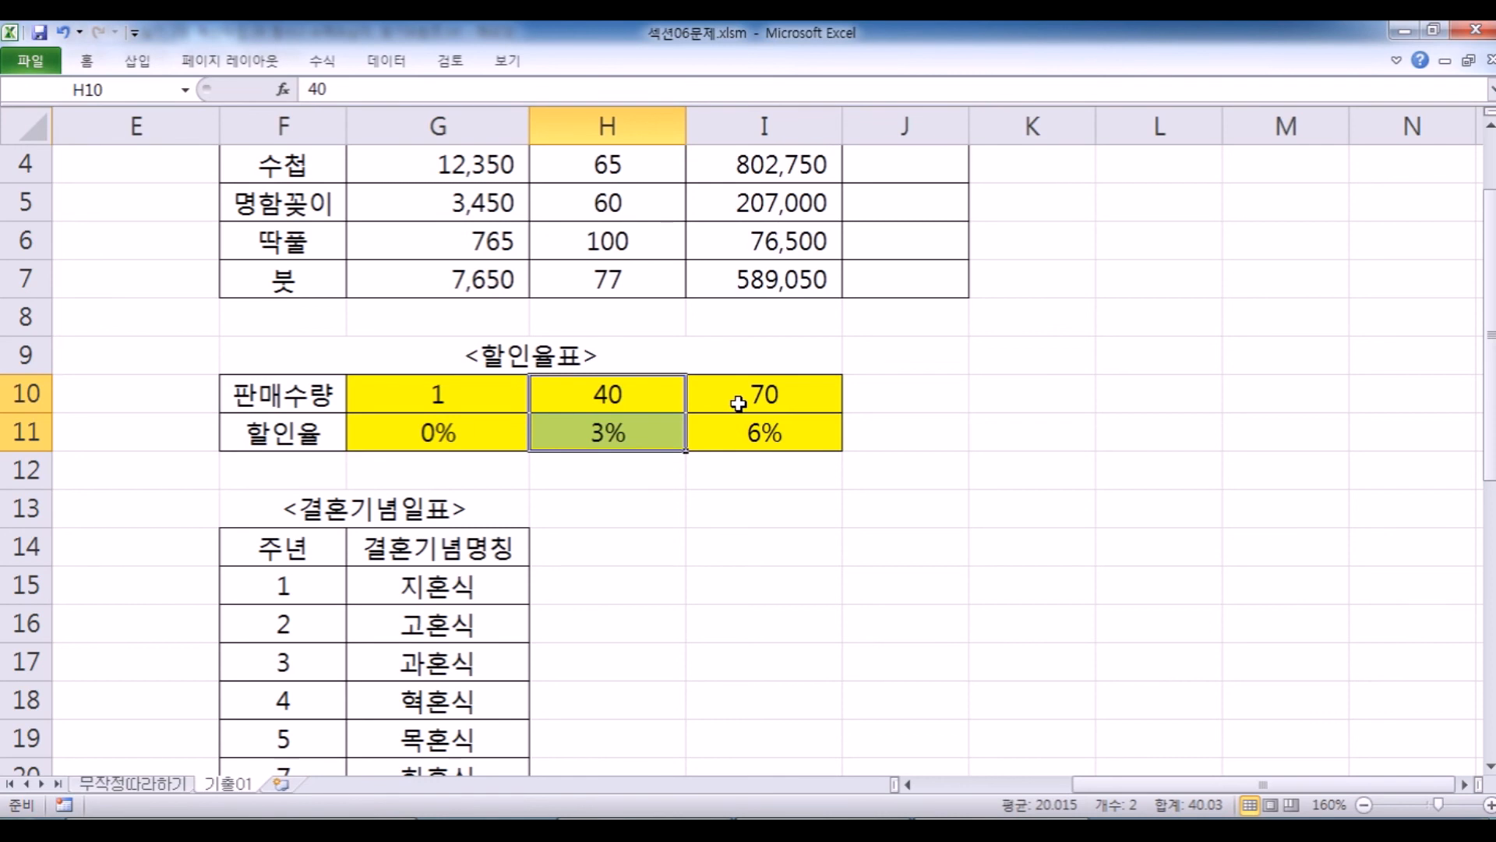
{"action": "left_click_drag", "start_coordinate": [743, 398], "coordinate": [753, 434]}
{"action": "left_click", "coordinate": [754, 439]}
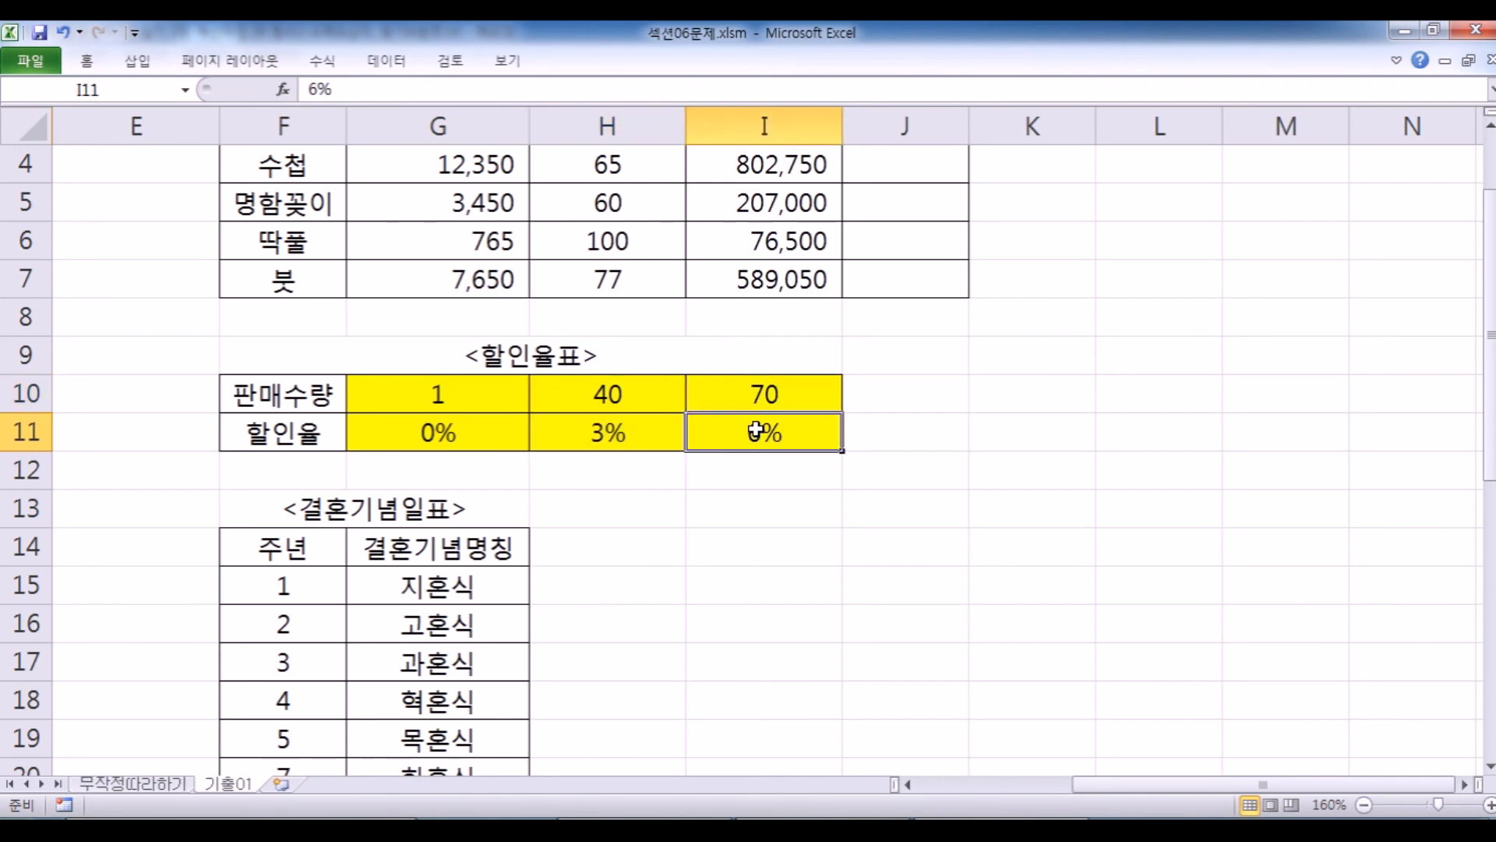
{"action": "scroll", "coordinate": [754, 436], "scroll_direction": "up", "scroll_amount": 1}
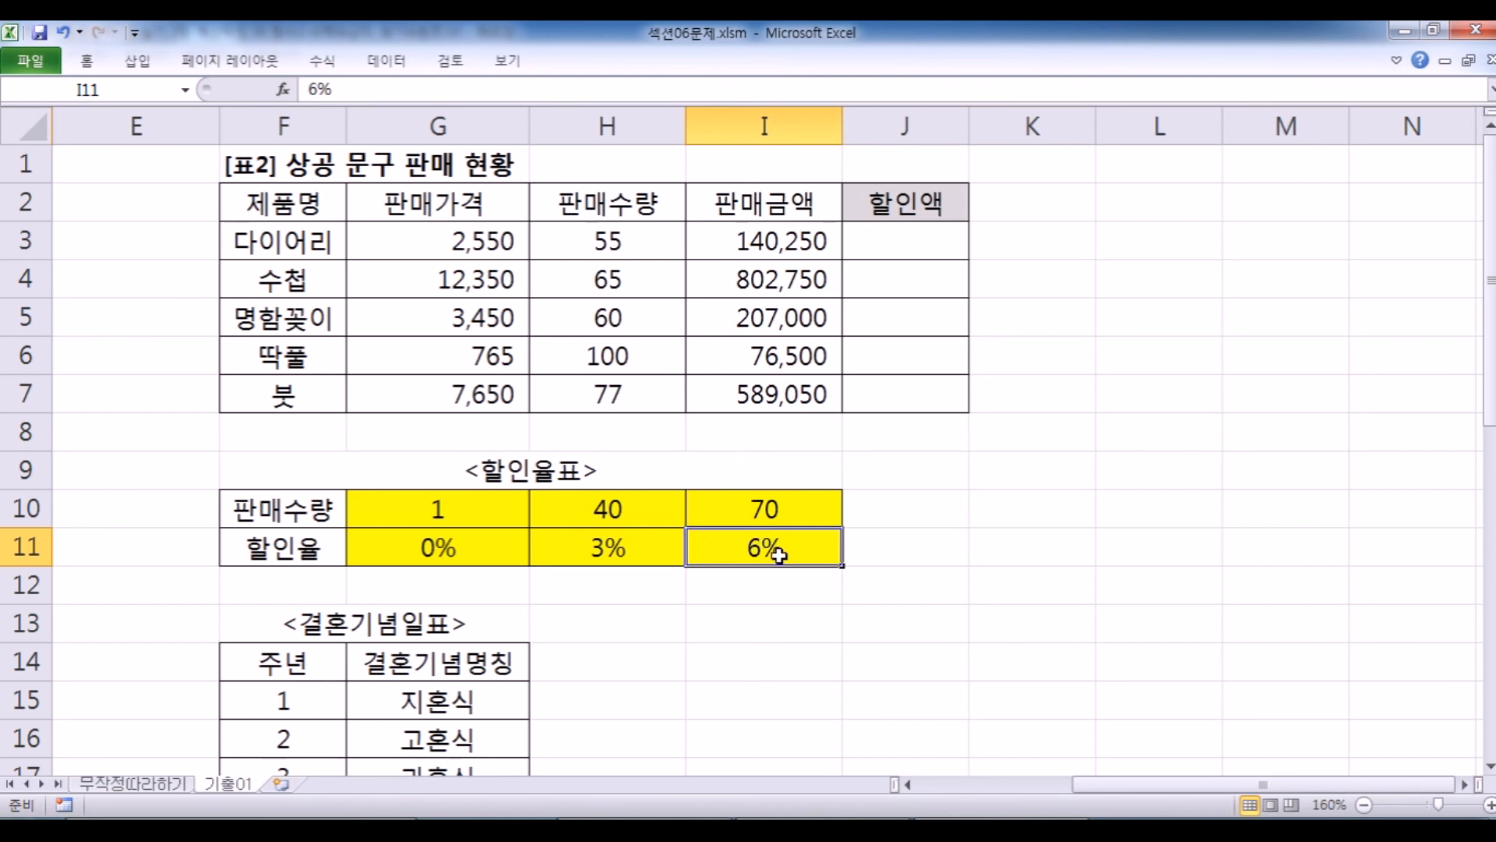
{"action": "left_click", "coordinate": [898, 470]}
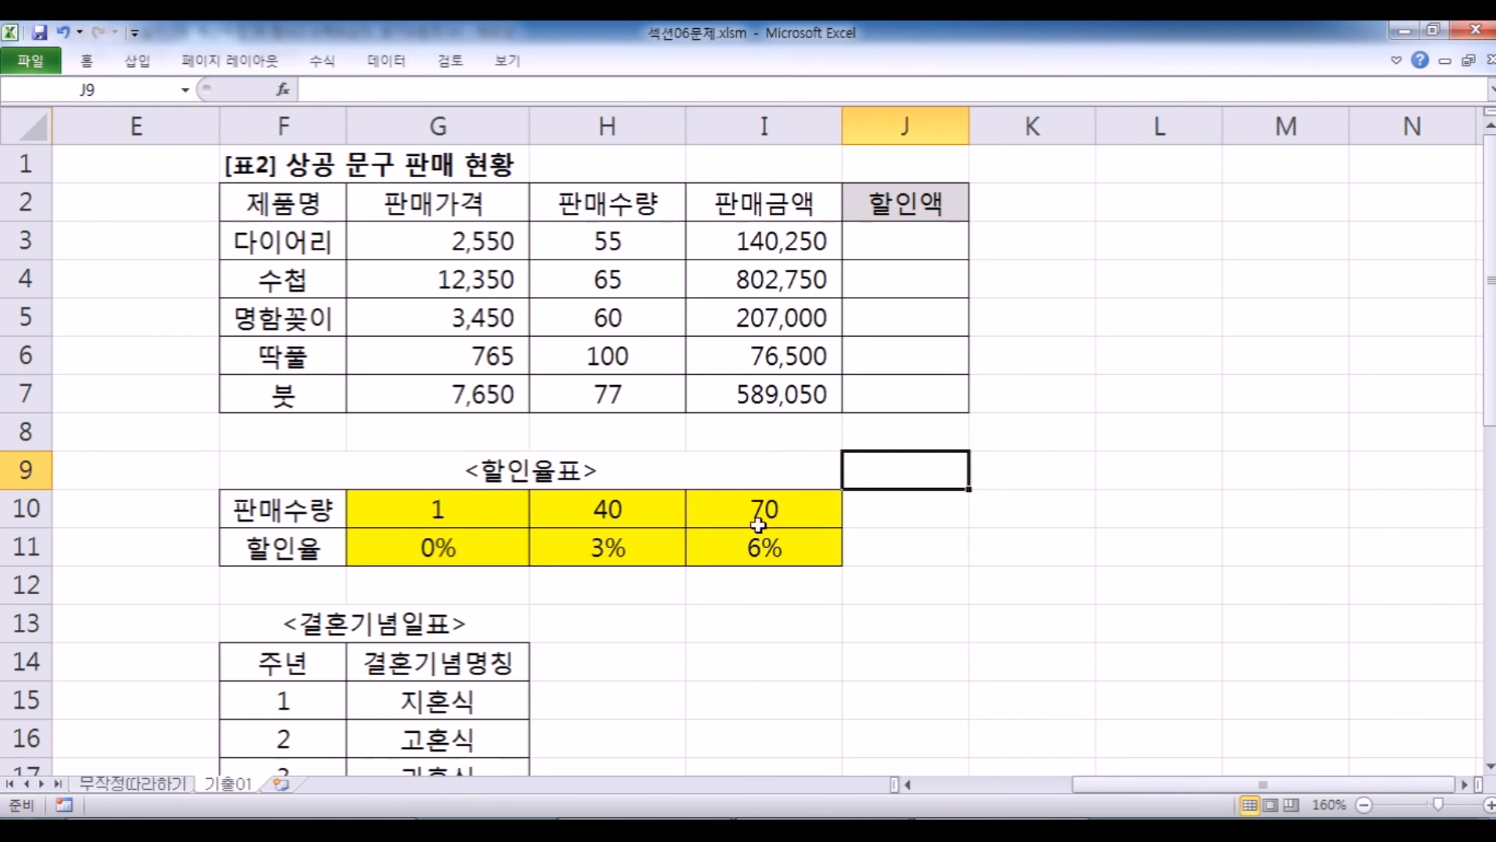
{"action": "left_click", "coordinate": [671, 243]}
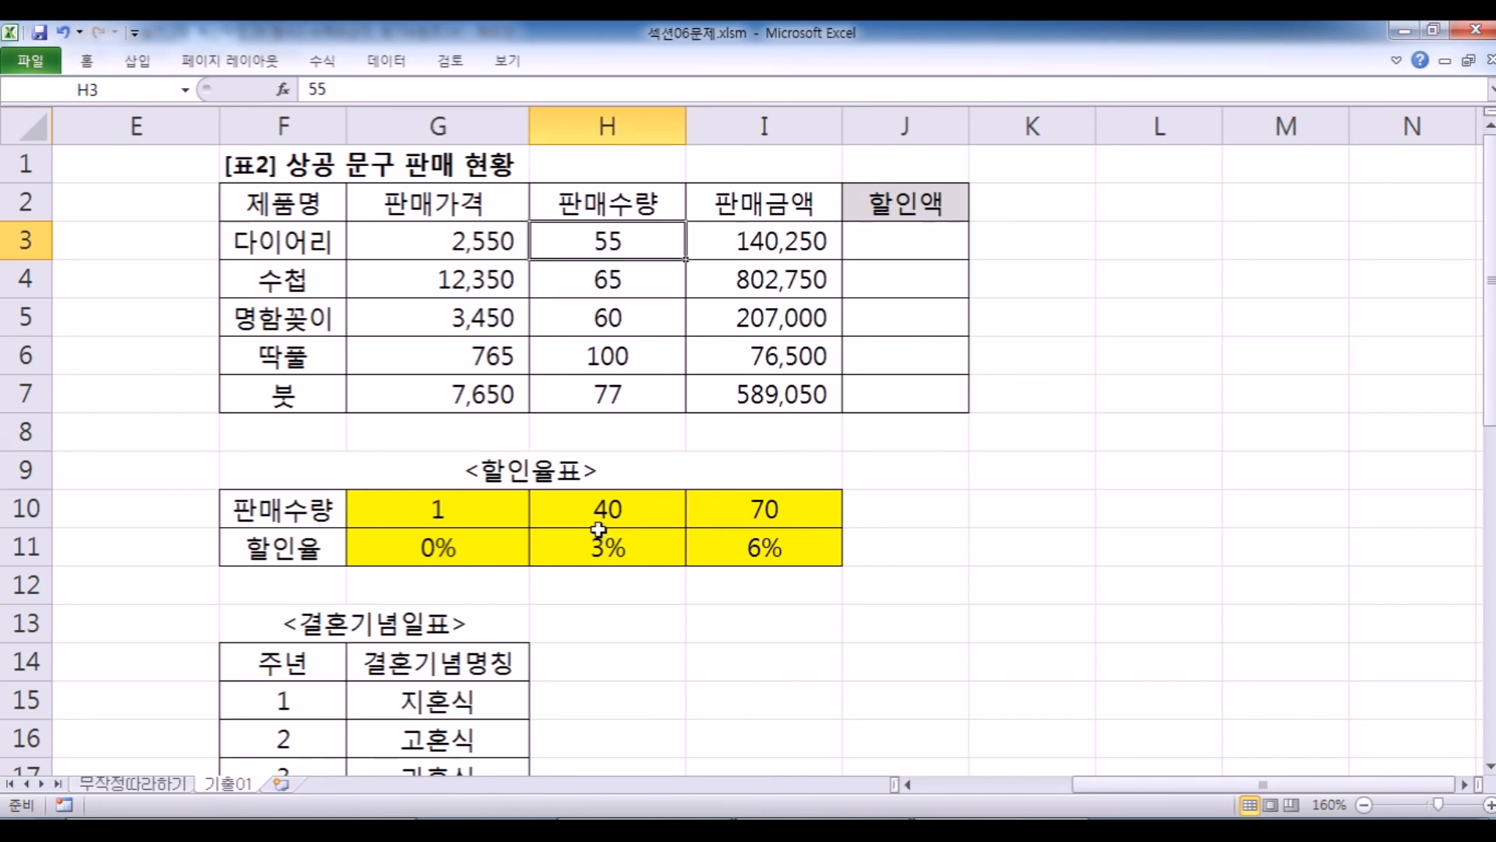
Check question 2's discount definition in Notepad, and begin the first 할인액 formula in J3 with =I3*.
{"action": "left_click", "coordinate": [891, 246]}
{"action": "key", "text": "alt+Tab"}
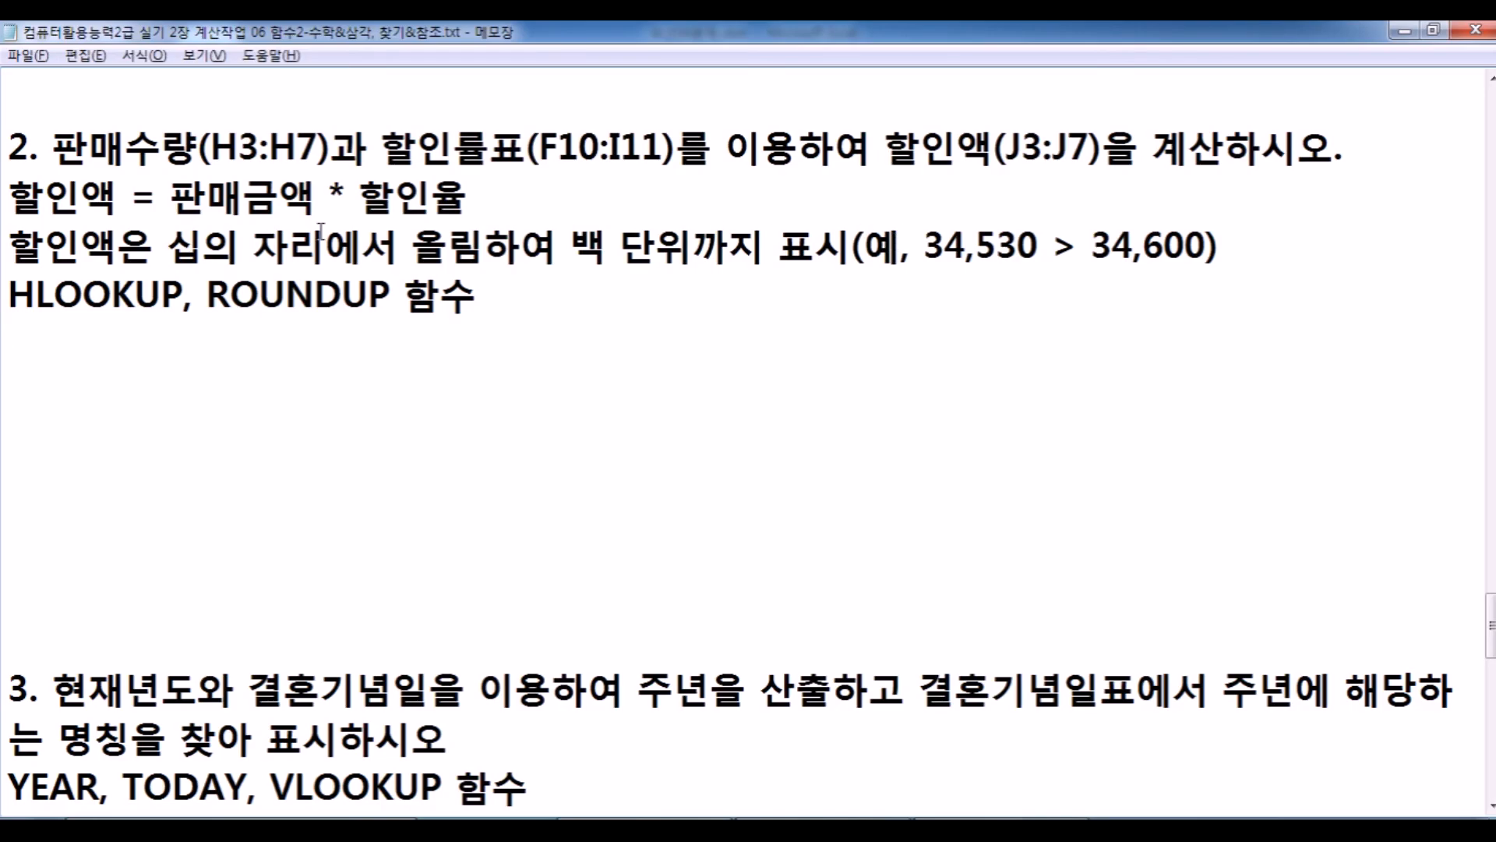
{"action": "left_click_drag", "start_coordinate": [170, 179], "coordinate": [316, 196]}
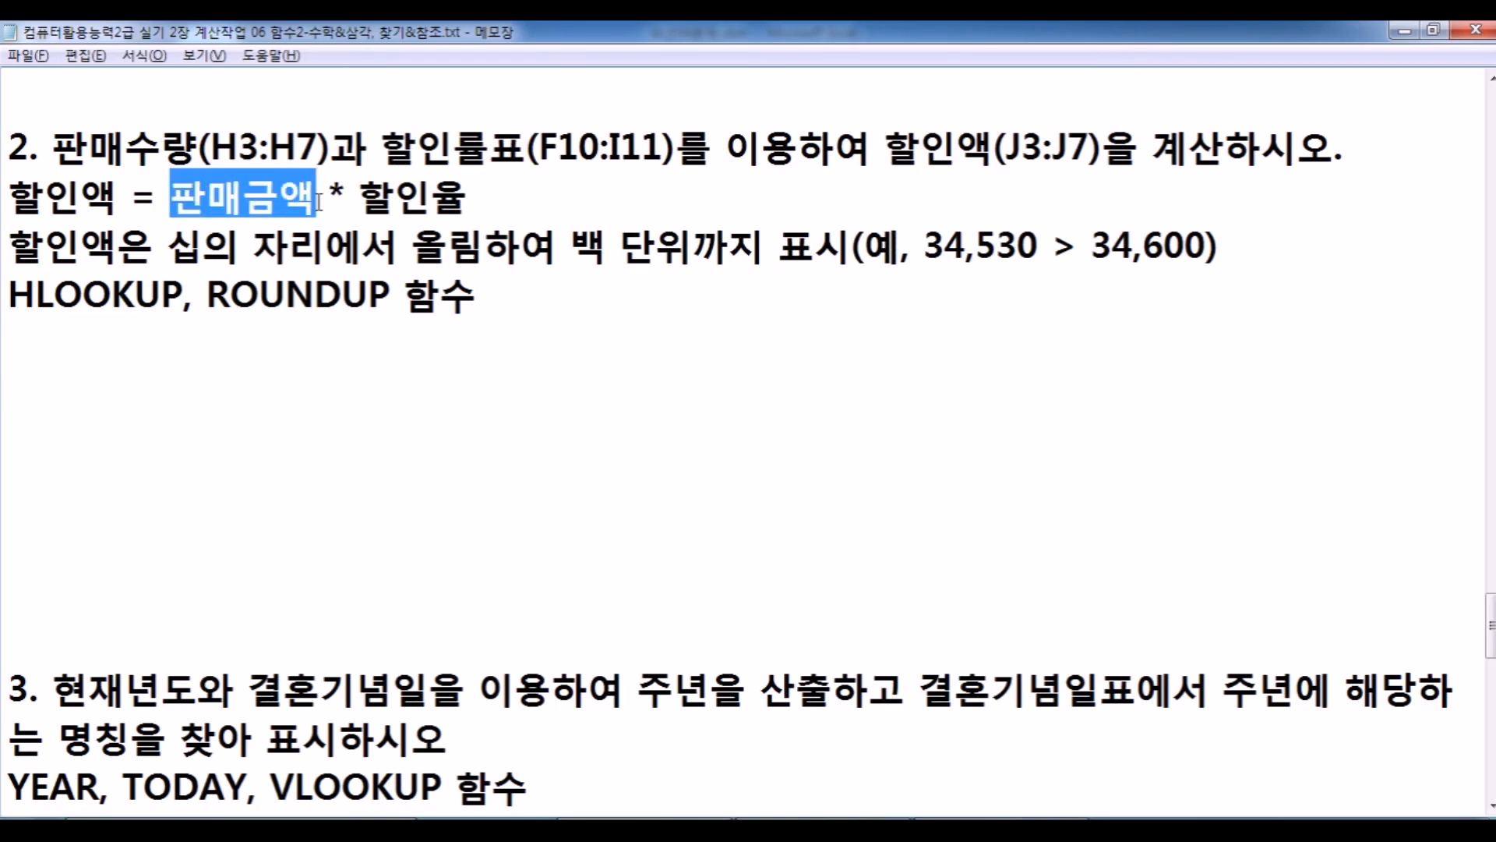
{"action": "key", "text": "alt+Tab"}
{"action": "type", "text": "="}
{"action": "left_click", "coordinate": [723, 244]}
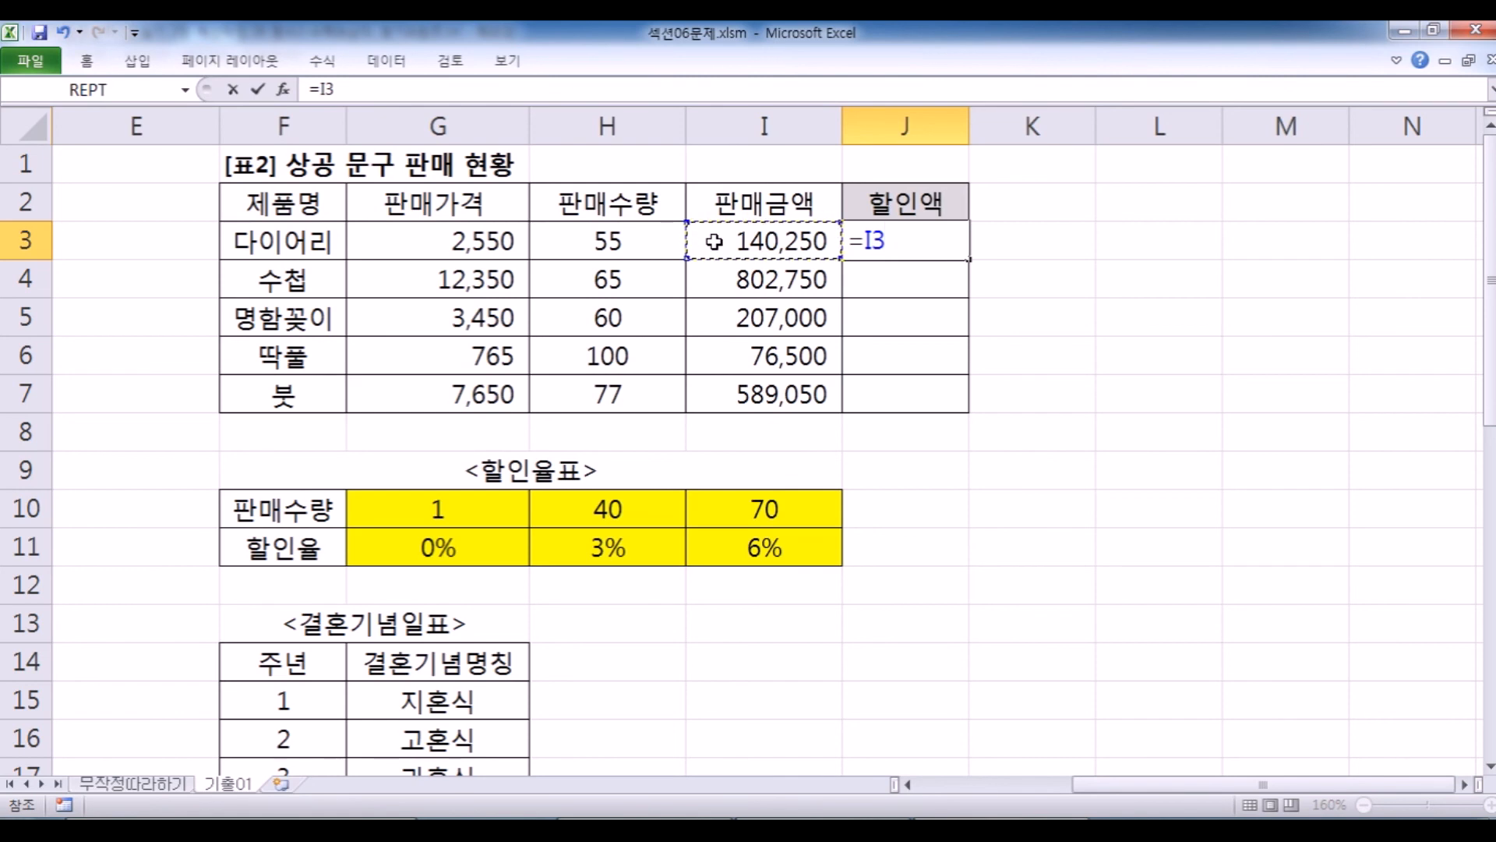
{"action": "type", "text": "*"}
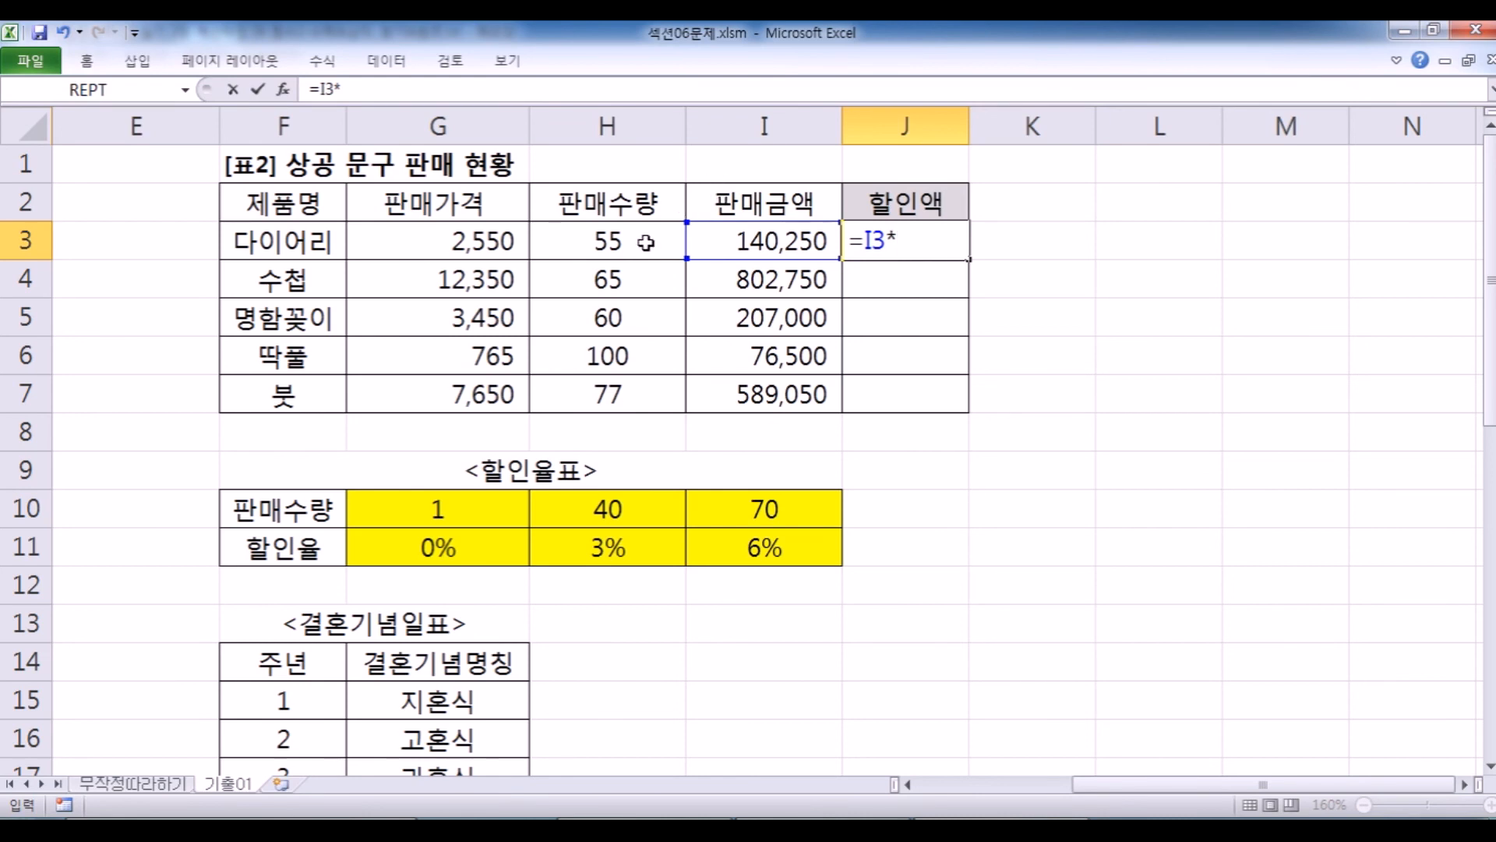
Check the 할인율 term in question 2's notes and extend the J3 formula with the HLOOKUP function.
{"action": "key", "text": "alt+Tab"}
{"action": "left_click_drag", "start_coordinate": [359, 195], "coordinate": [468, 195]}
{"action": "key", "text": "alt+Tab"}
{"action": "type", "text": "ㅗ"}
{"action": "key", "text": "BackSpace"}
{"action": "type", "text": "HLO"}
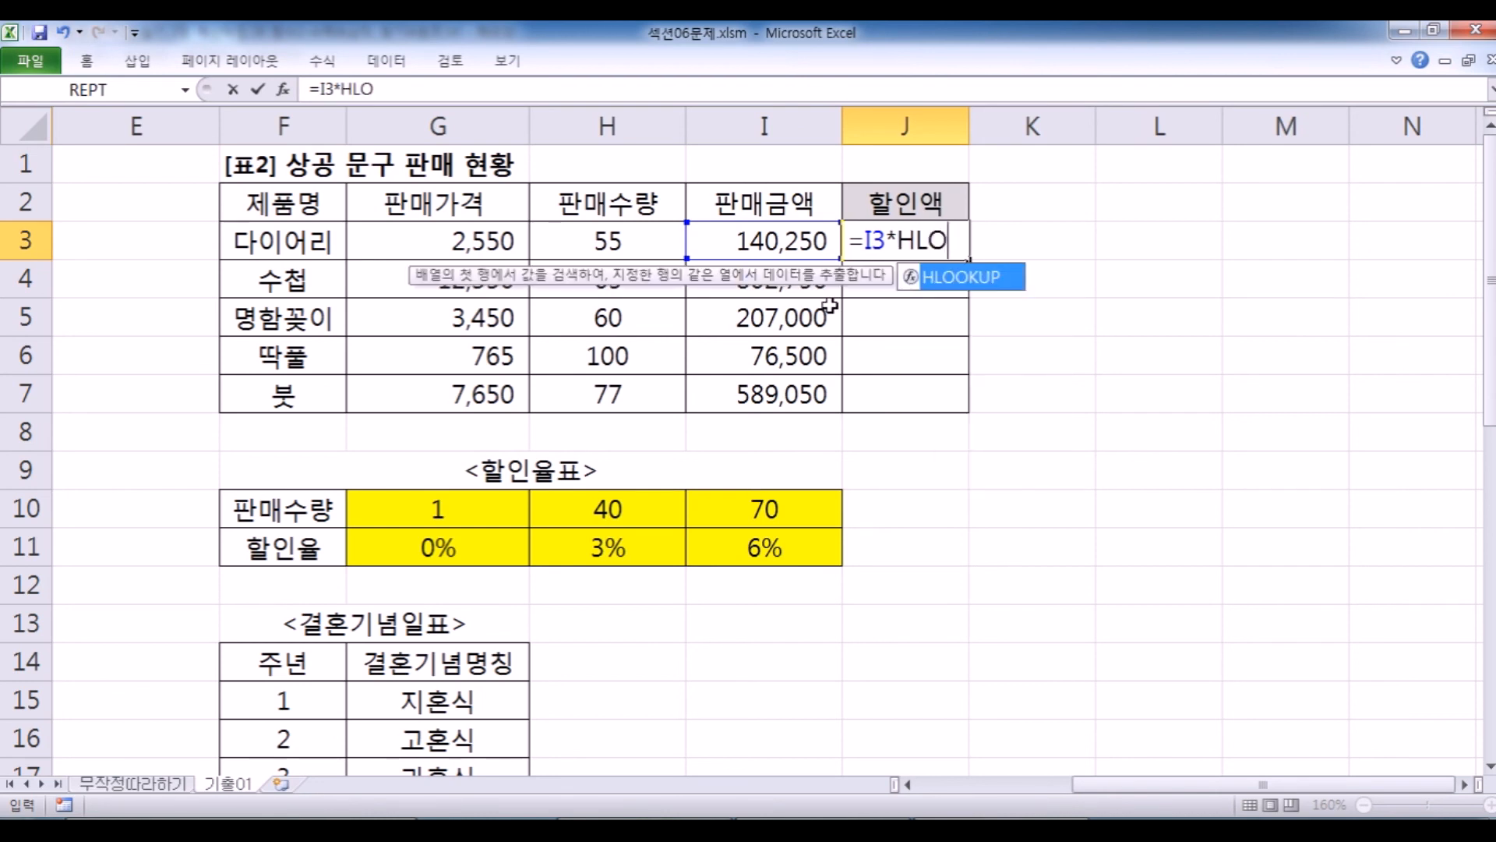
{"action": "key", "text": "Tab"}
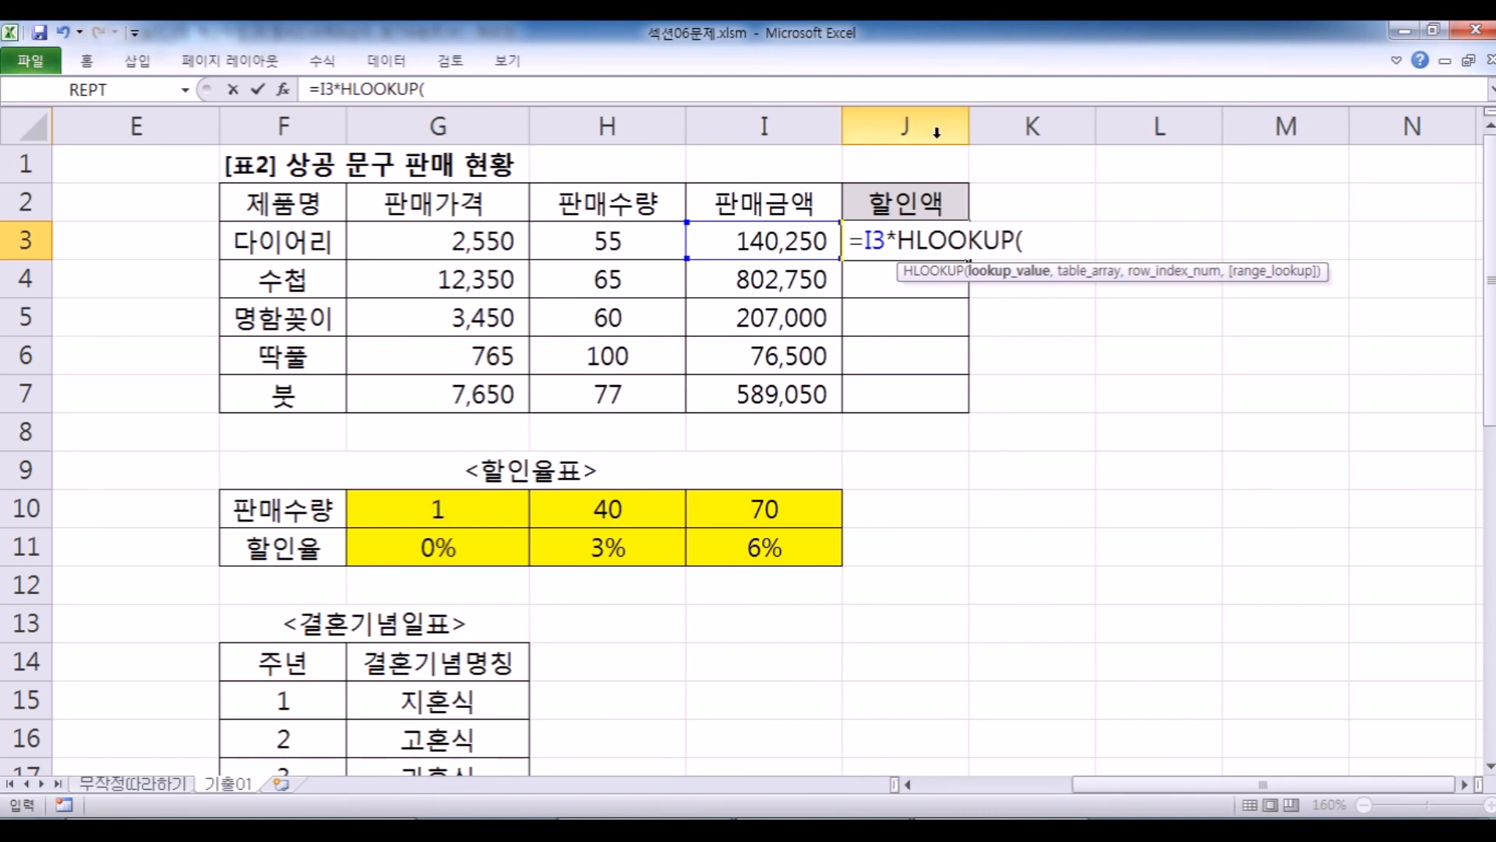
Give HLOOKUP the lookup value H3, the absolute table range $G$10:$I$11 and row number 2.
{"action": "left_click", "coordinate": [618, 244]}
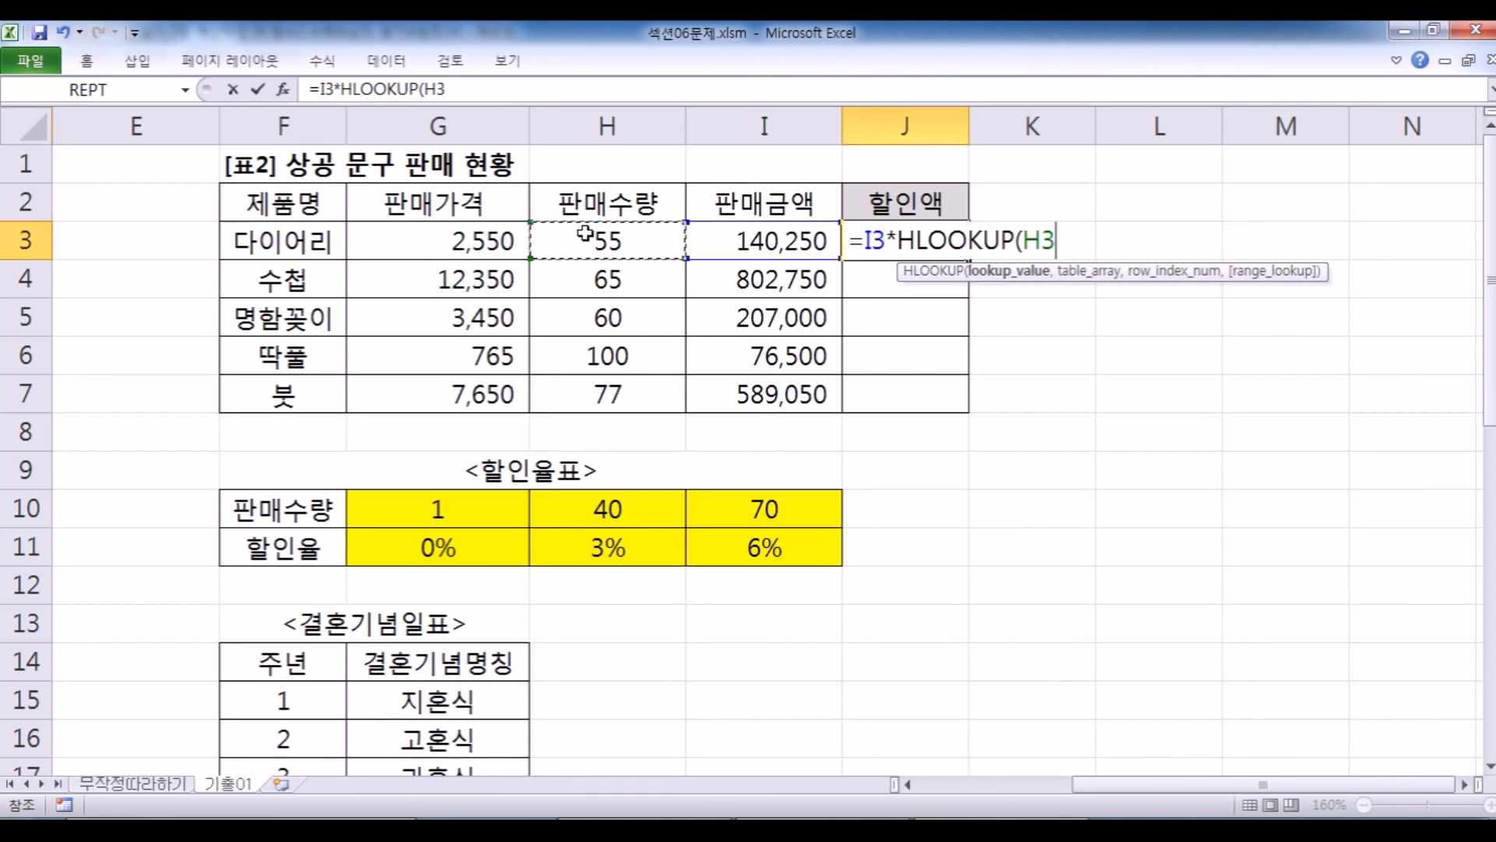
{"action": "type", "text": ","}
{"action": "left_click_drag", "start_coordinate": [412, 505], "coordinate": [748, 545]}
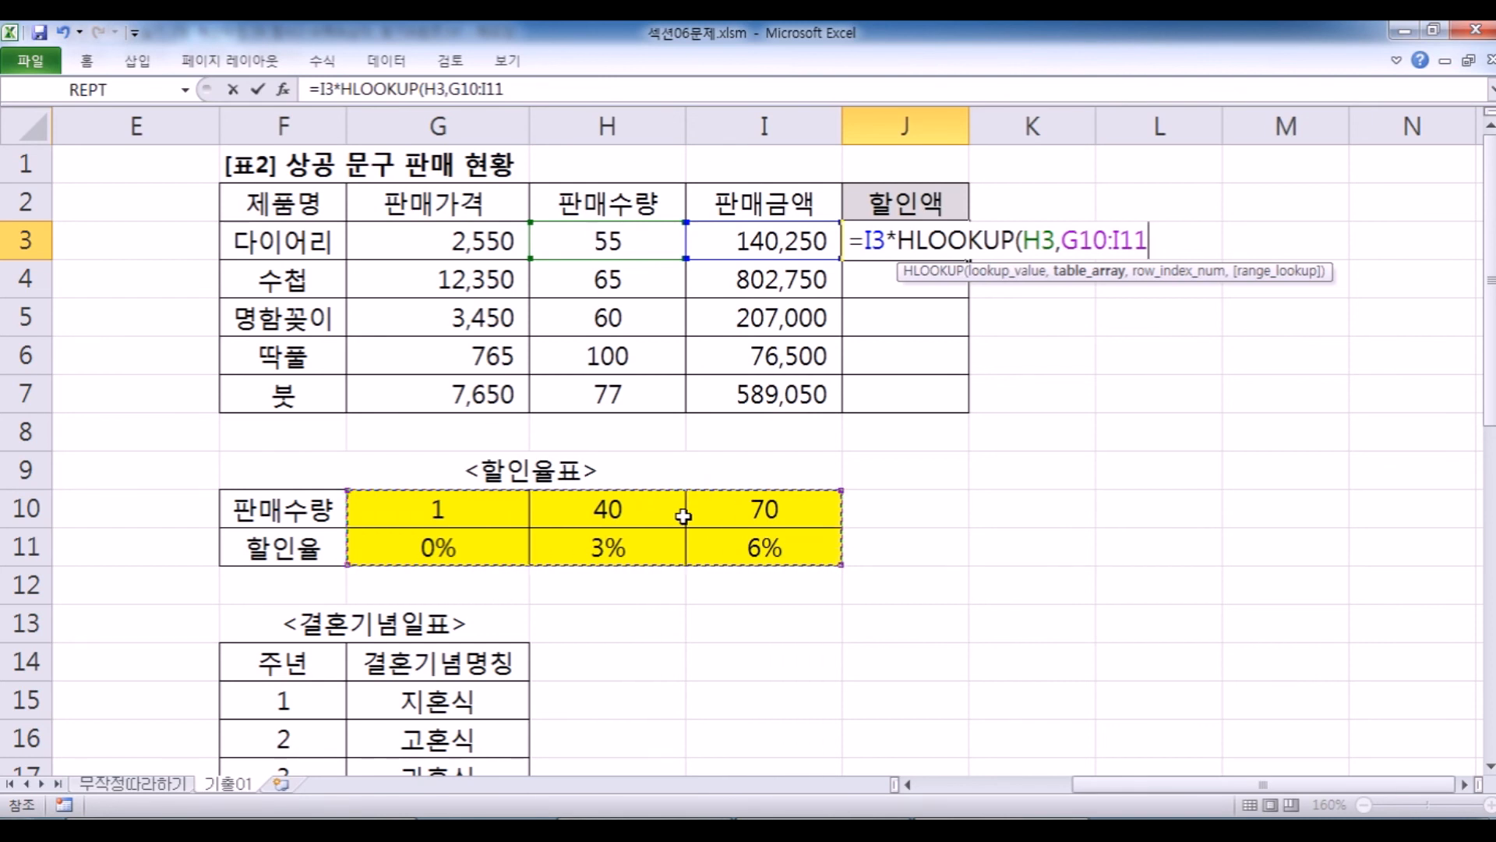
{"action": "key", "text": "F4"}
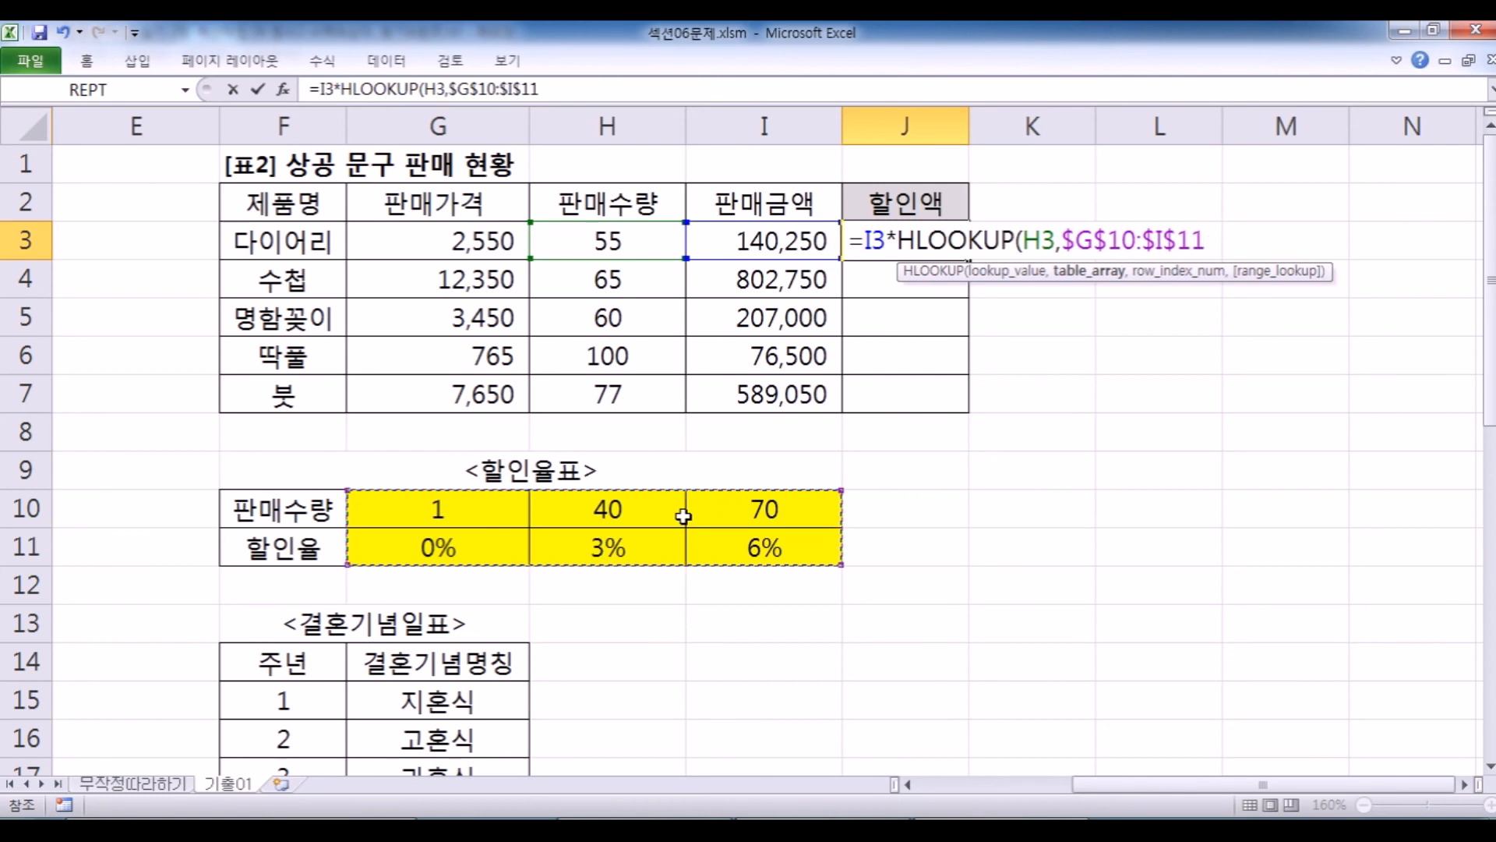
{"action": "type", "text": ","}
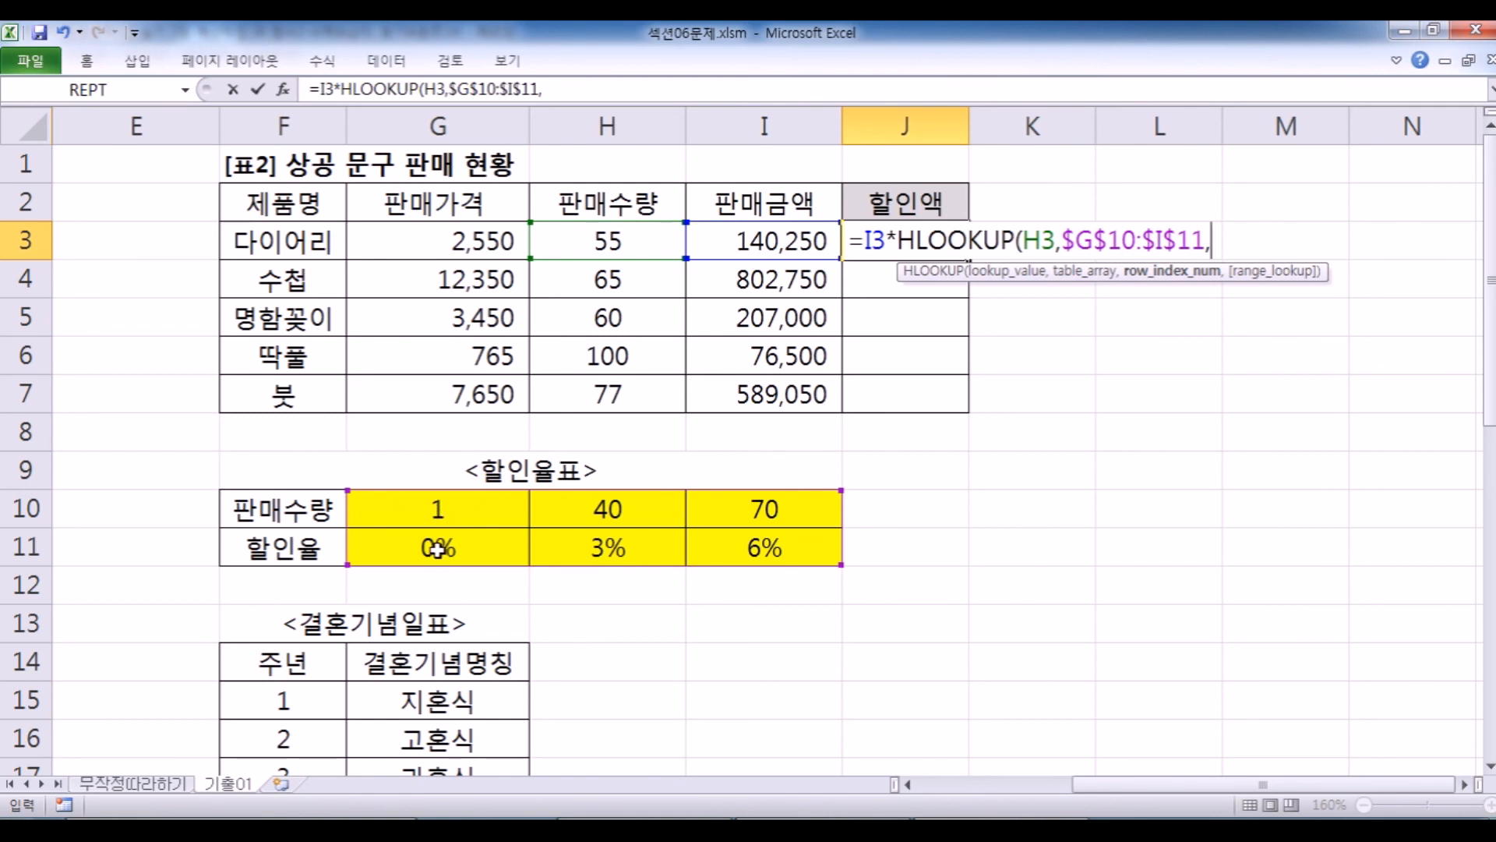
{"action": "type", "text": "2,"}
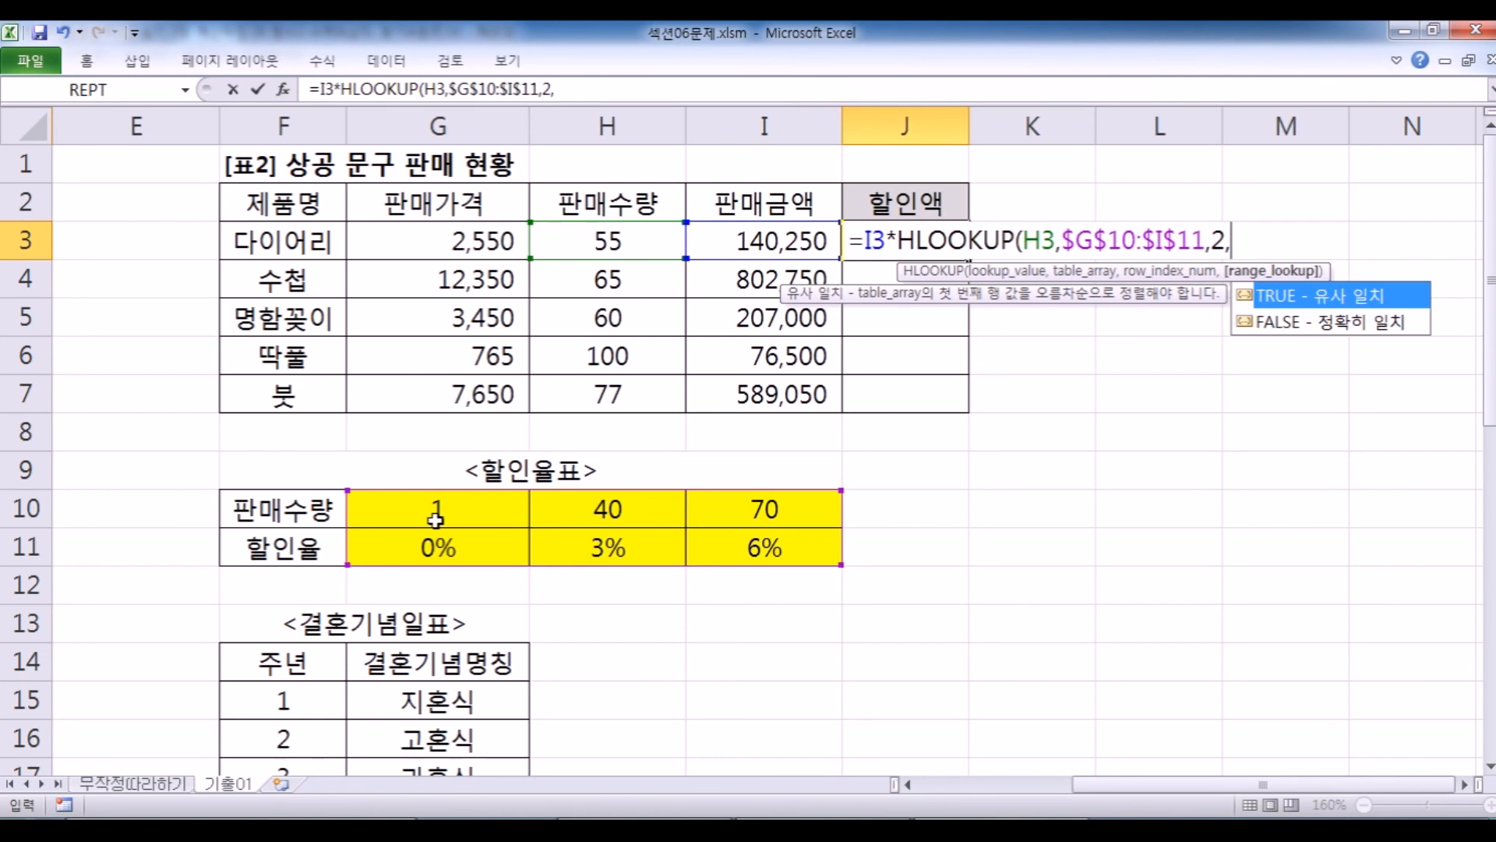
Compare HLOOKUP's FALSE exact match and TRUE approximate match options, and try TRUE as the last argument.
{"action": "left_click", "coordinate": [1282, 330]}
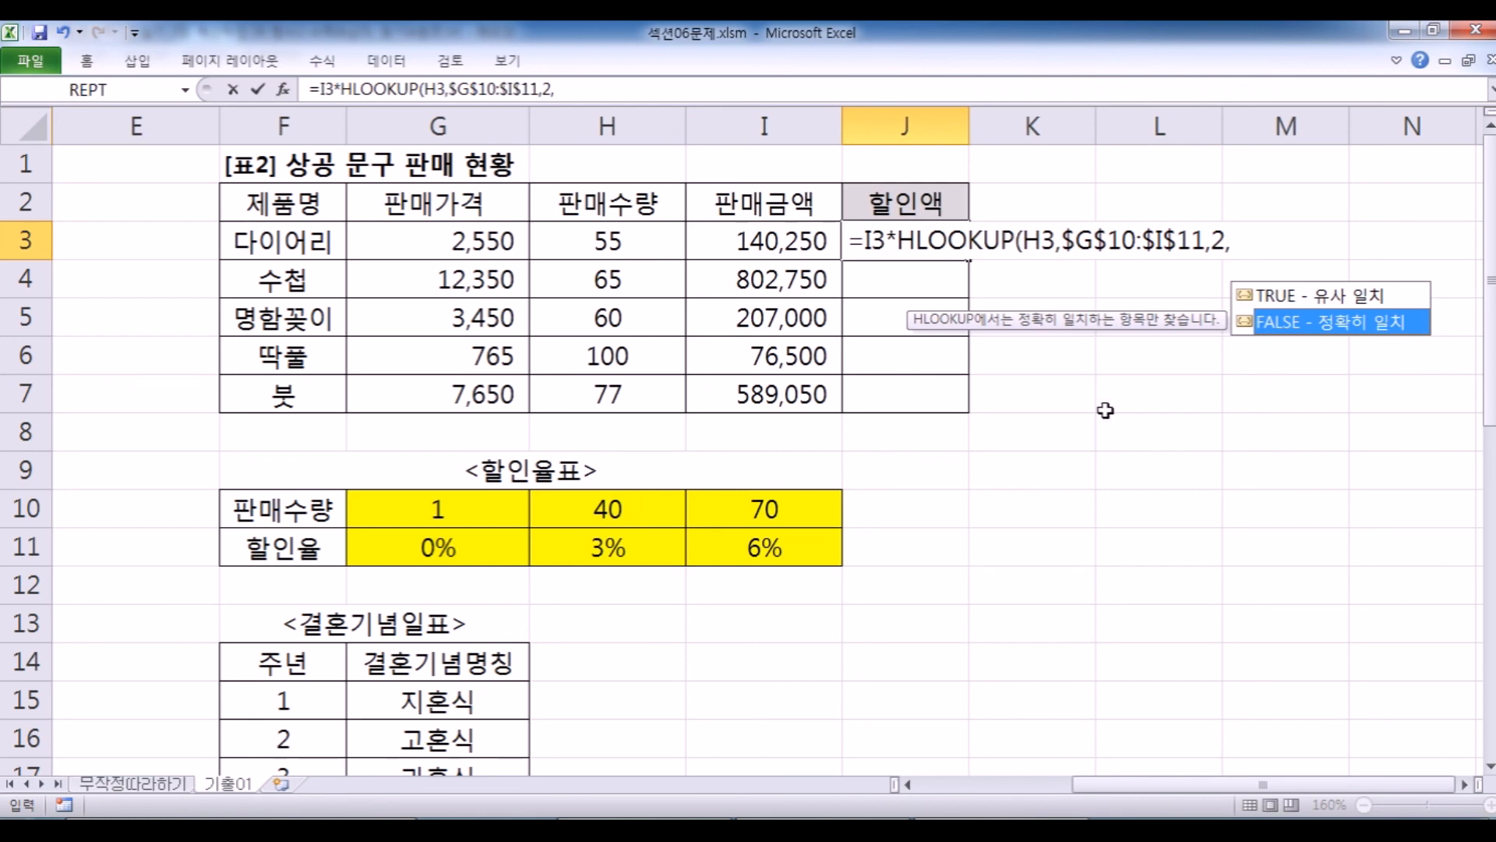
{"action": "left_click", "coordinate": [1314, 297]}
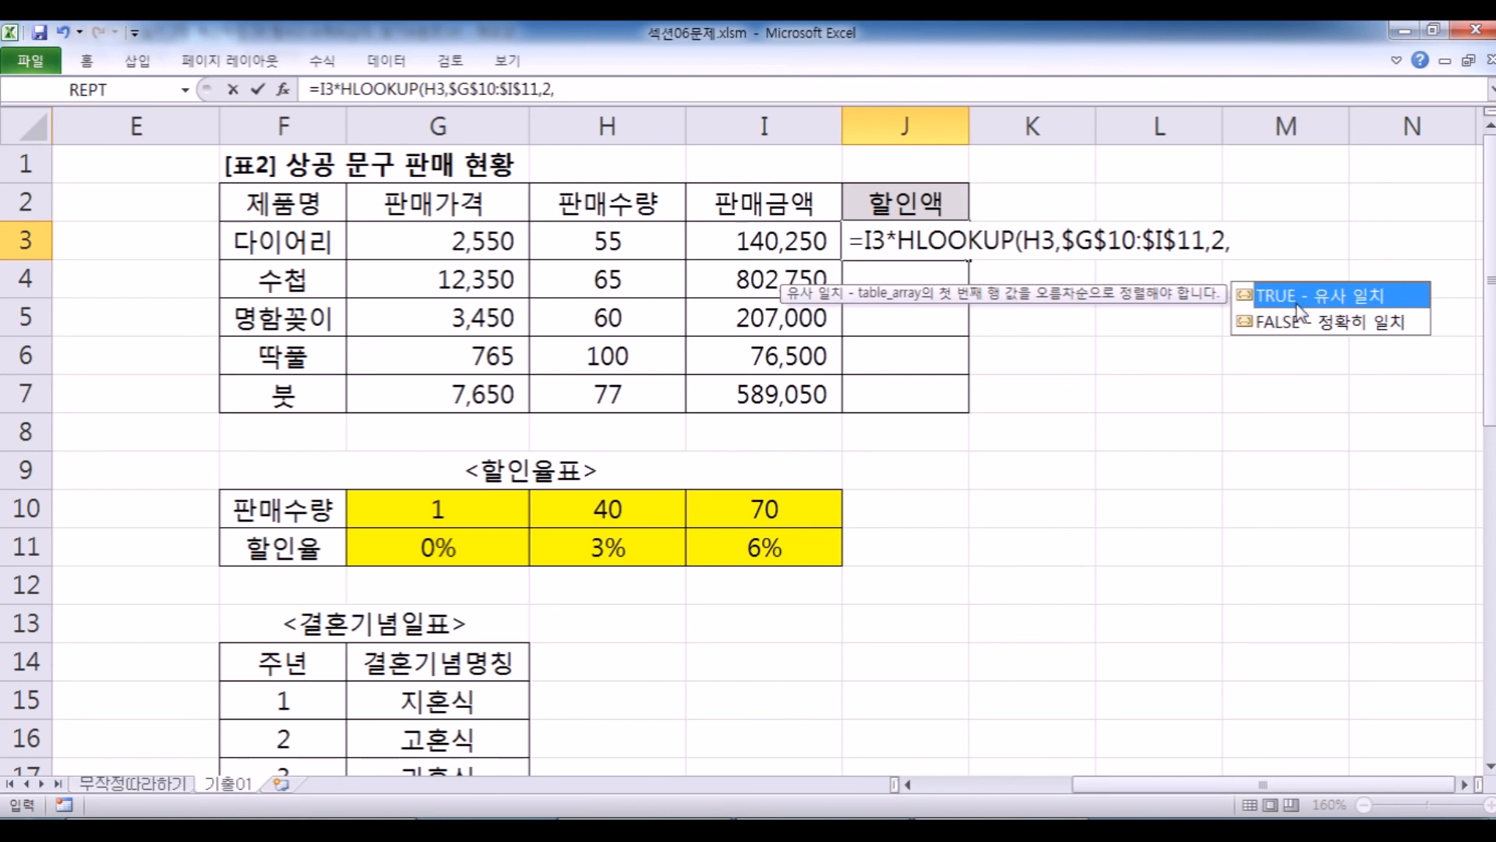
{"action": "left_click", "coordinate": [1309, 324]}
{"action": "left_click", "coordinate": [1321, 328]}
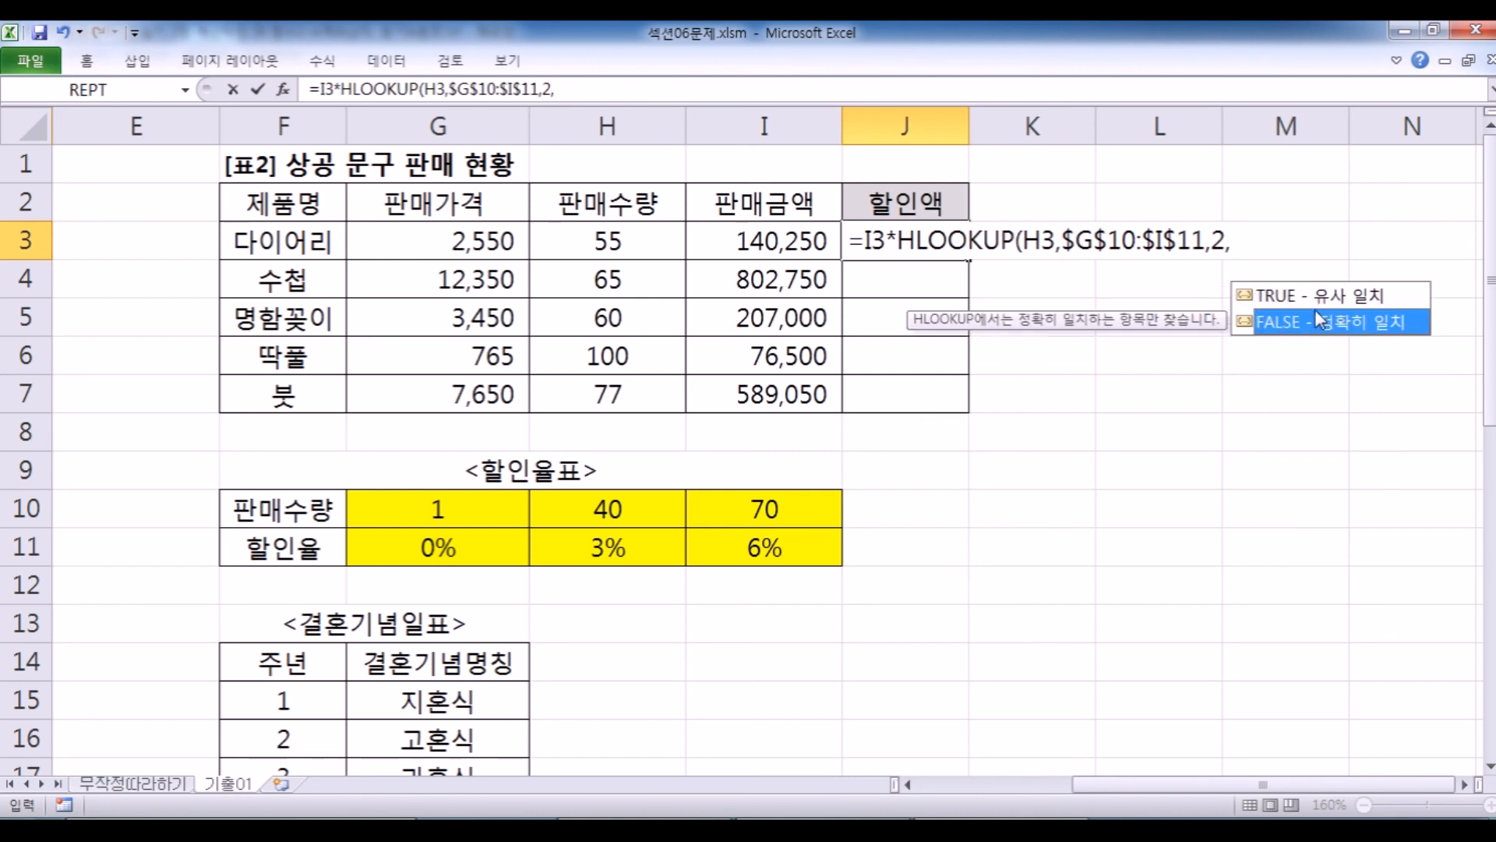
{"action": "left_click", "coordinate": [1323, 298]}
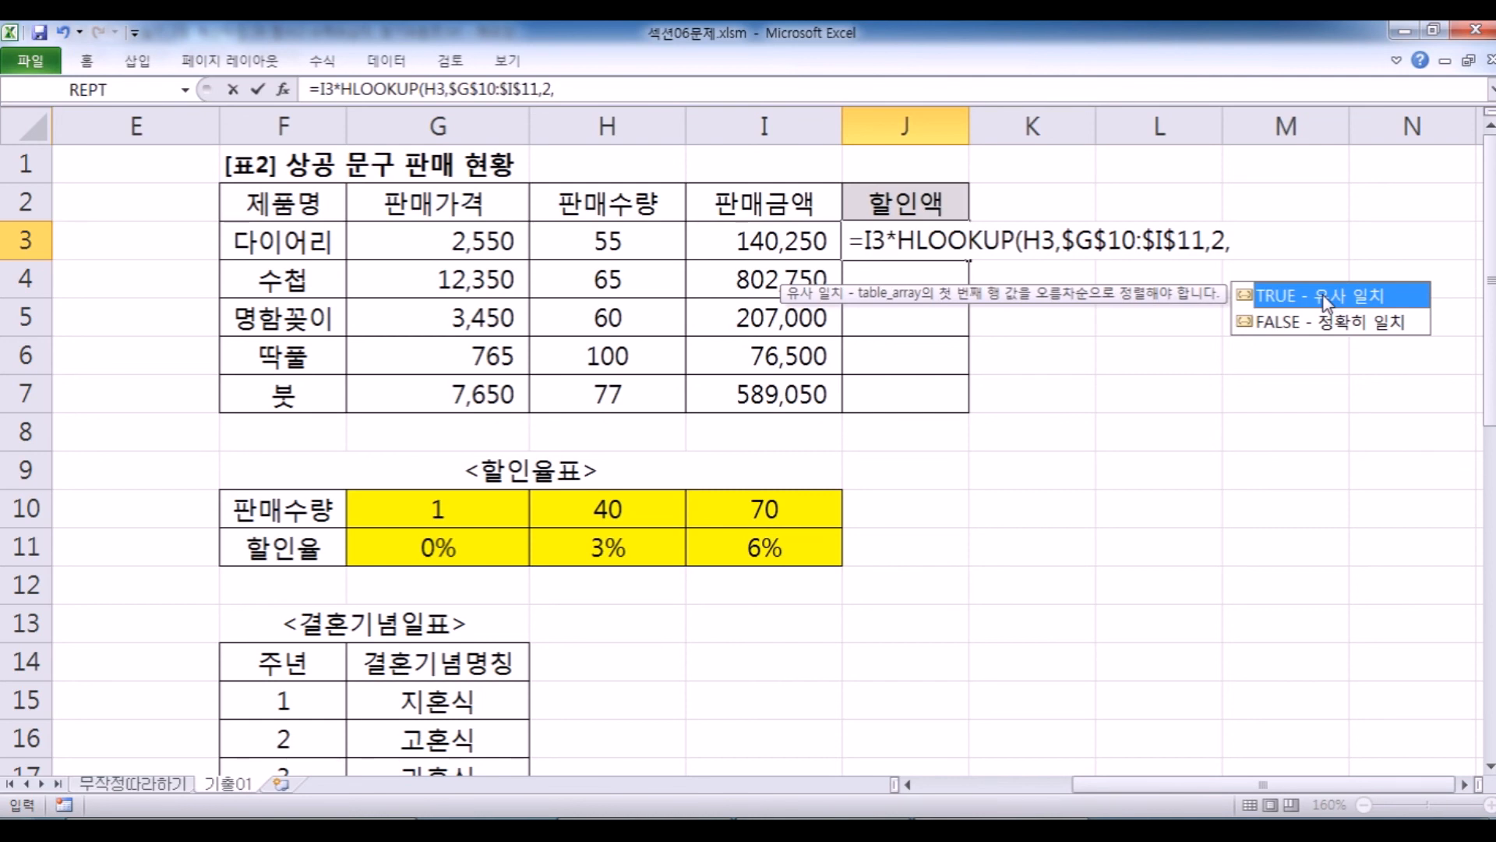
{"action": "double_click", "coordinate": [1323, 298]}
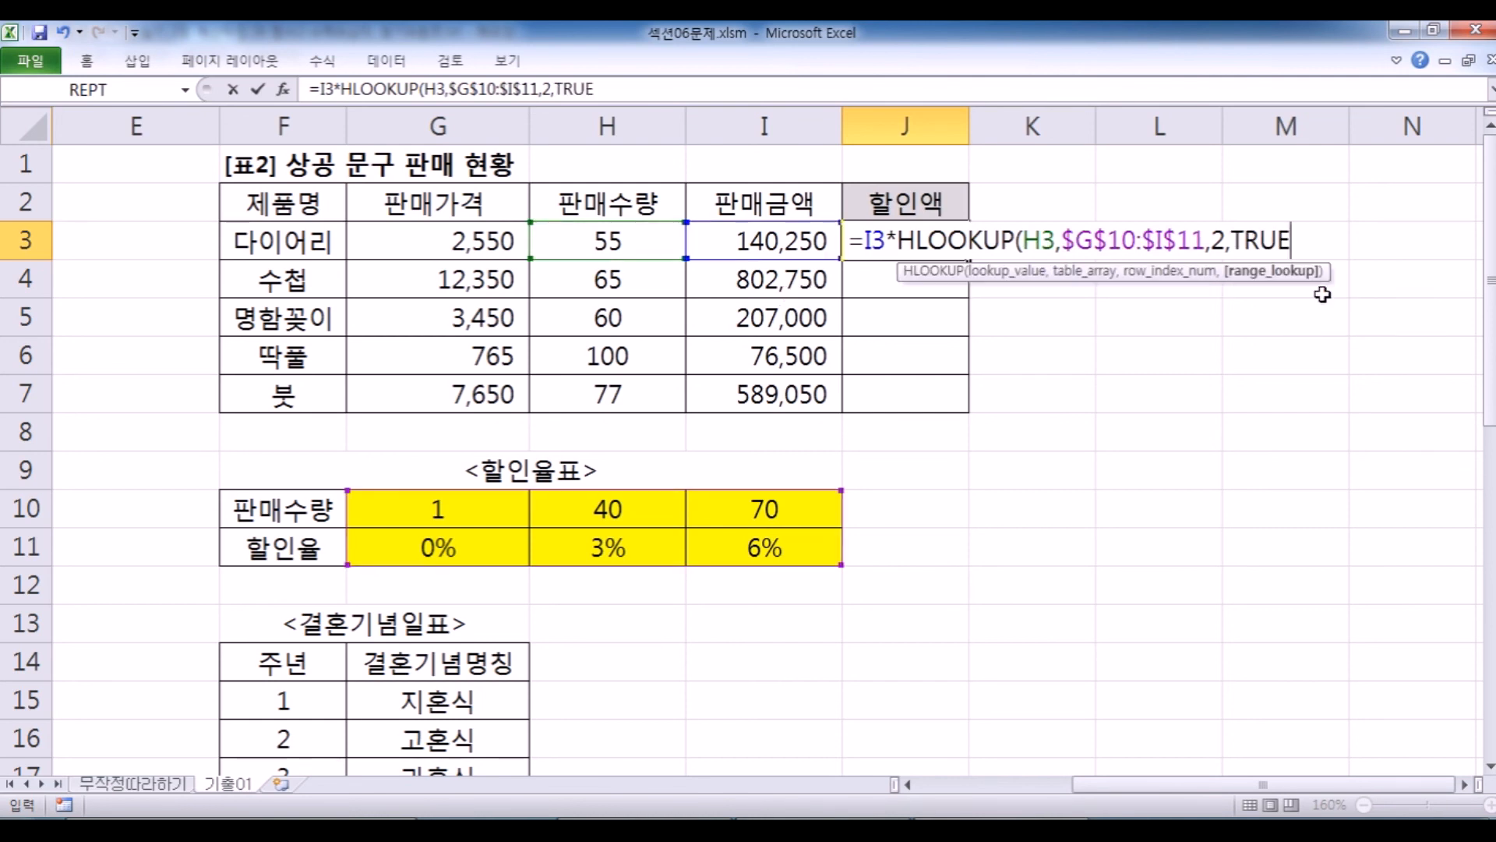
{"action": "key", "text": "BackSpace"}
{"action": "key", "text": "BackSpace"}
{"action": "key", "text": "BackSpace"}
{"action": "key", "text": "BackSpace"}
Complete the J3 formula as =I3*HLOOKUP(H3,$G$10:$I$11,2), omitting the match-type argument.
{"action": "key", "text": "BackSpace"}
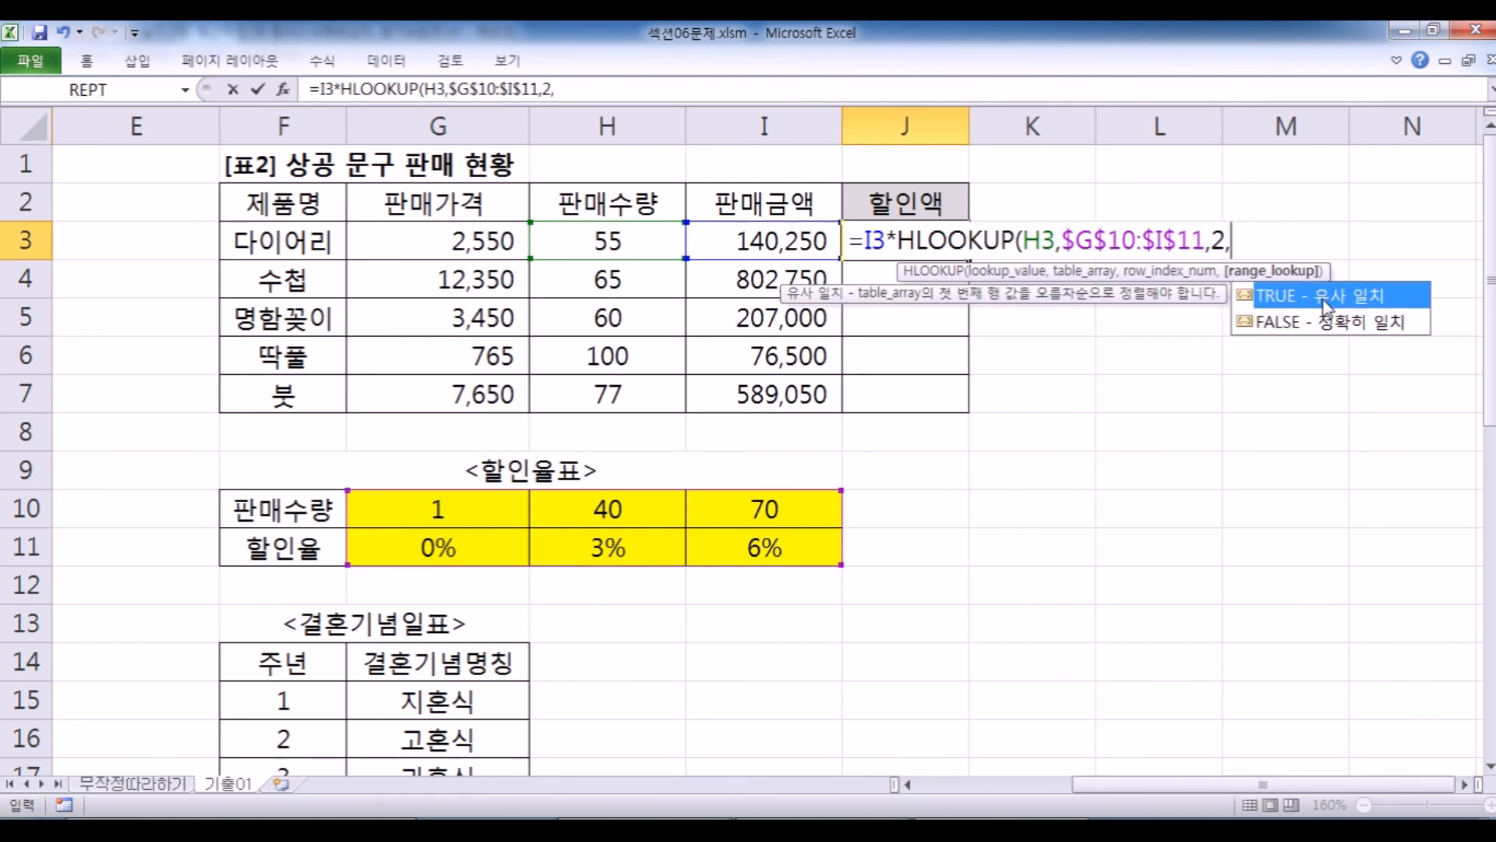
{"action": "type", "text": ")"}
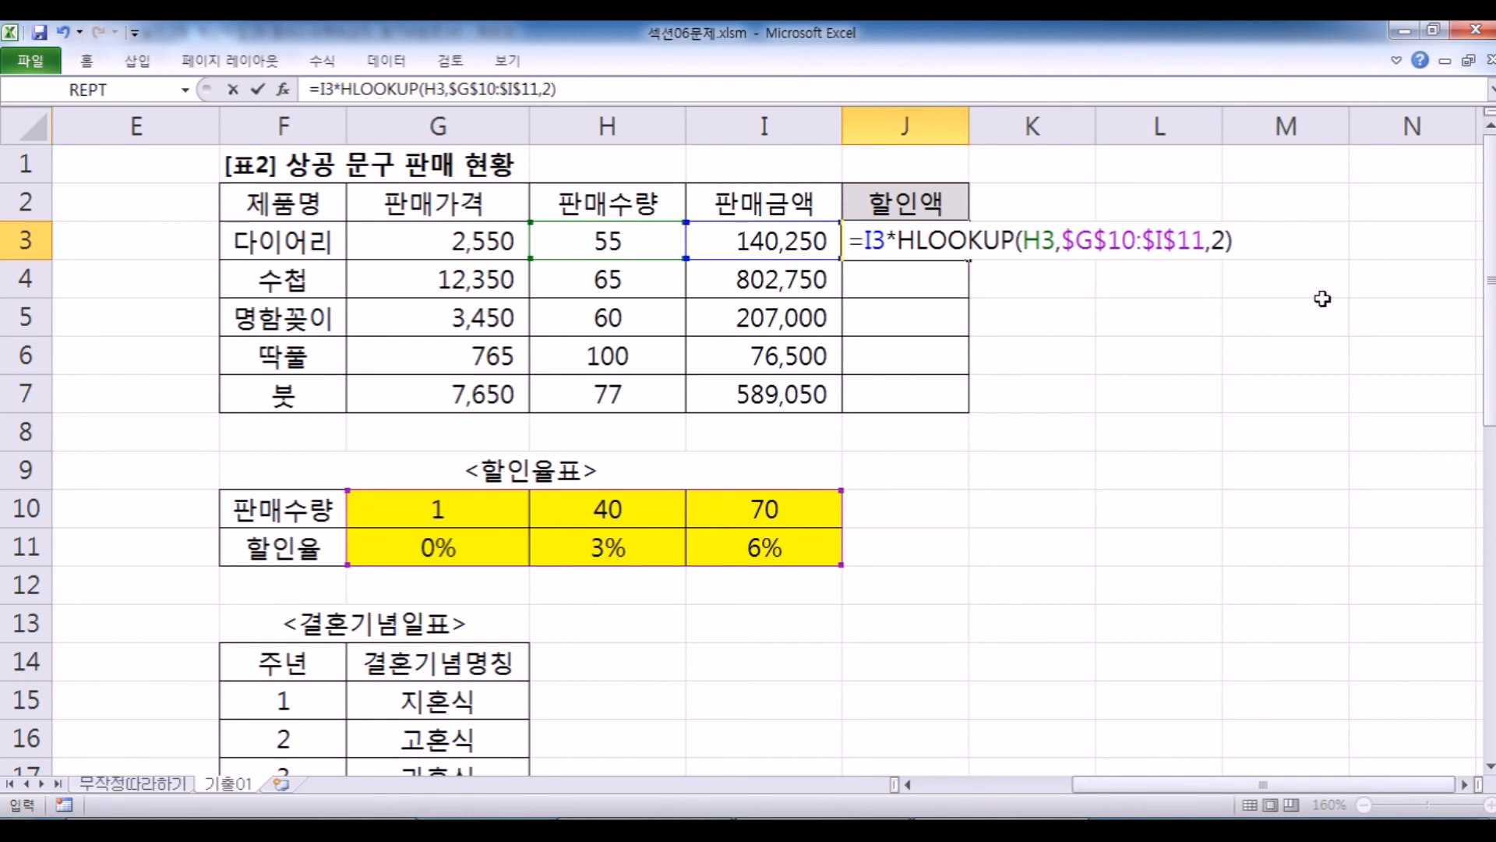
{"action": "key", "text": "Return"}
{"action": "key", "text": "Up"}
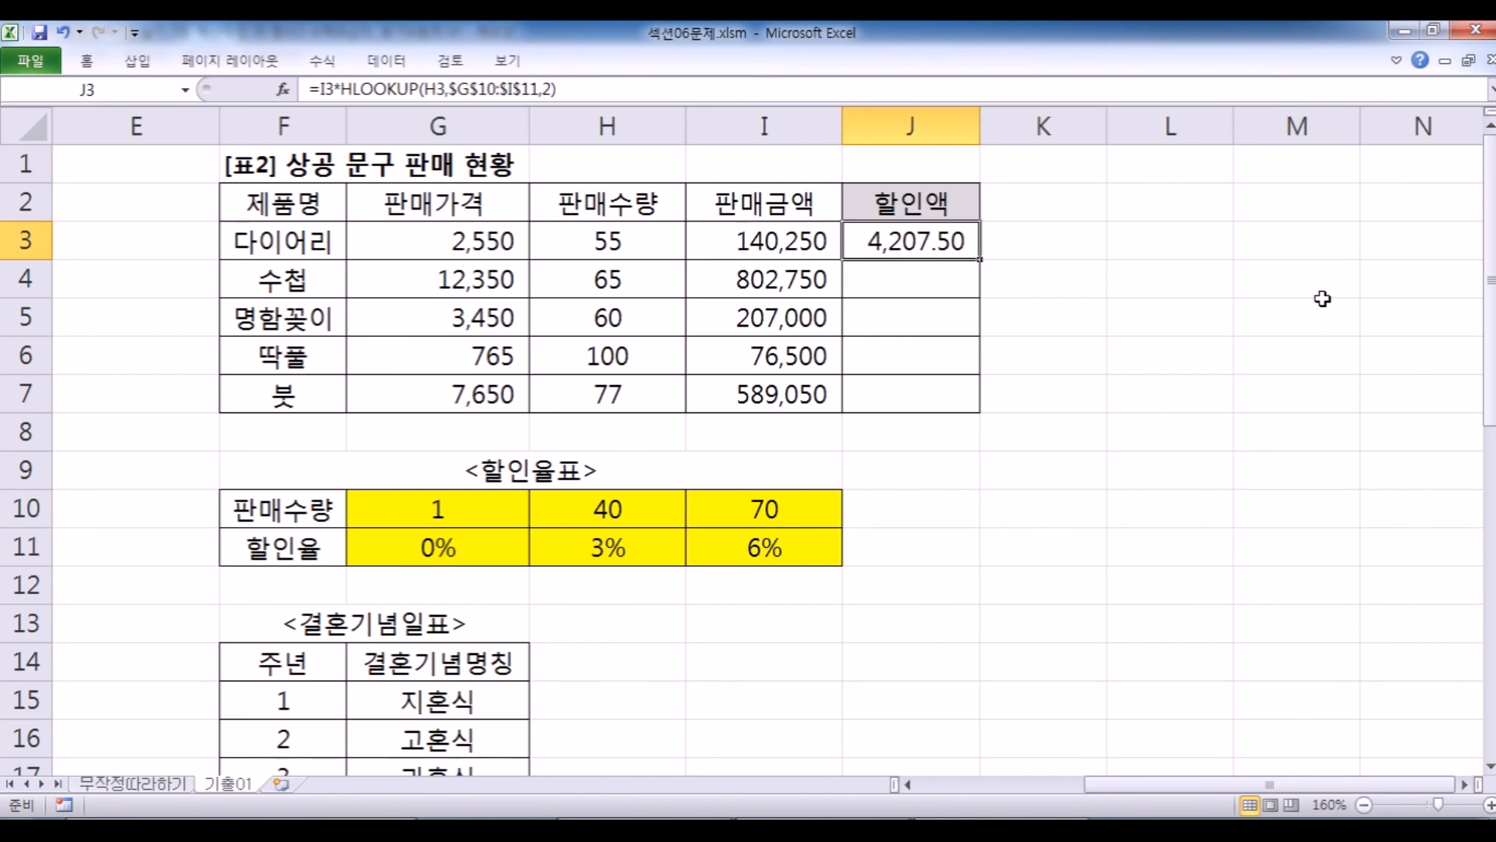
Switch to Notepad and examine question 2's rounding-up rule with its example 34,530 > 34,600.
{"action": "key", "text": "alt+Tab"}
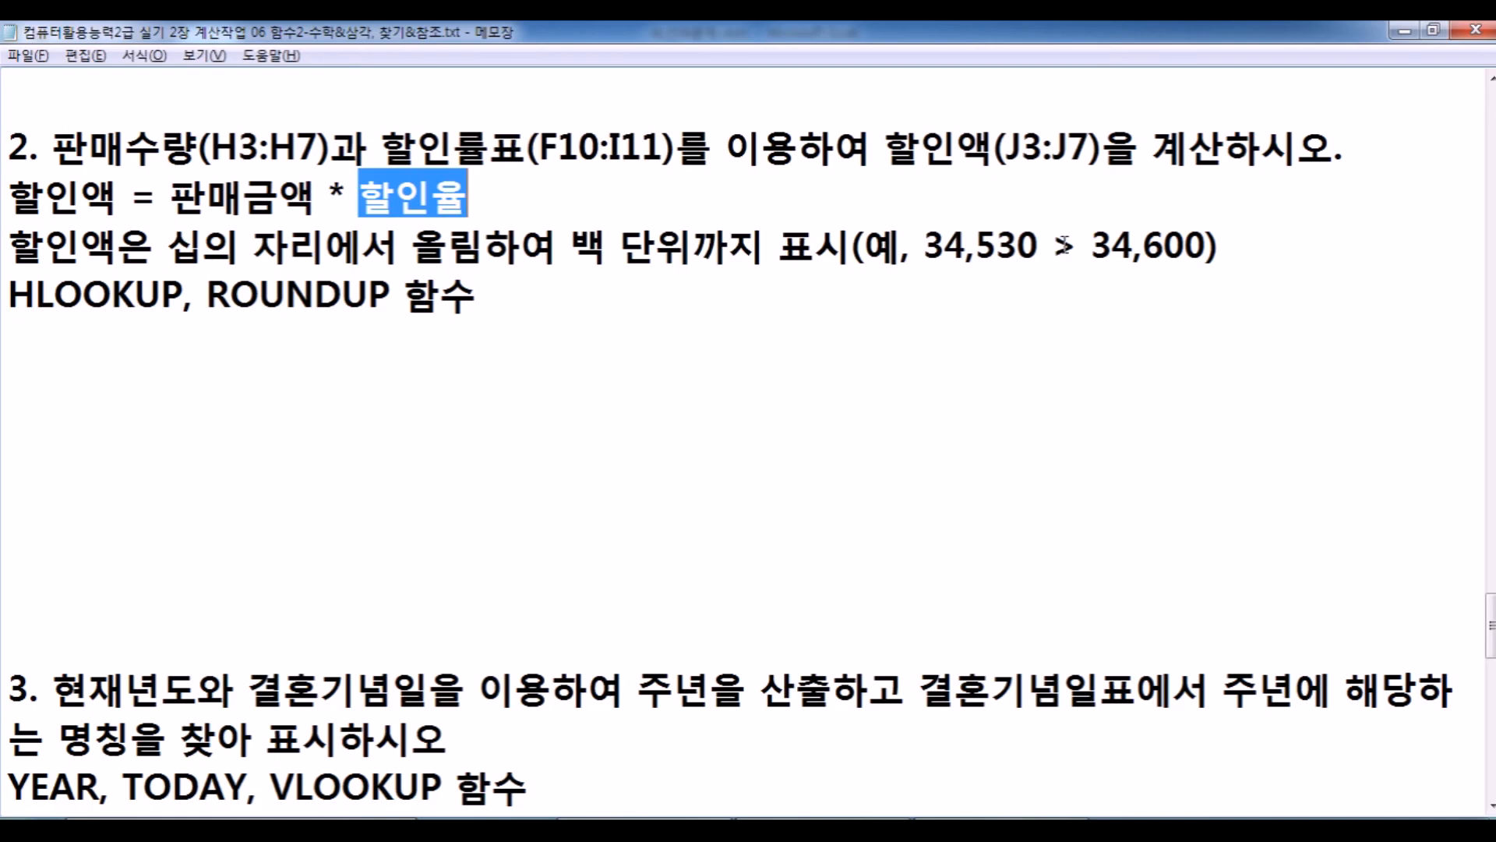
{"action": "left_click", "coordinate": [257, 248]}
{"action": "left_click_drag", "start_coordinate": [203, 248], "coordinate": [448, 248]}
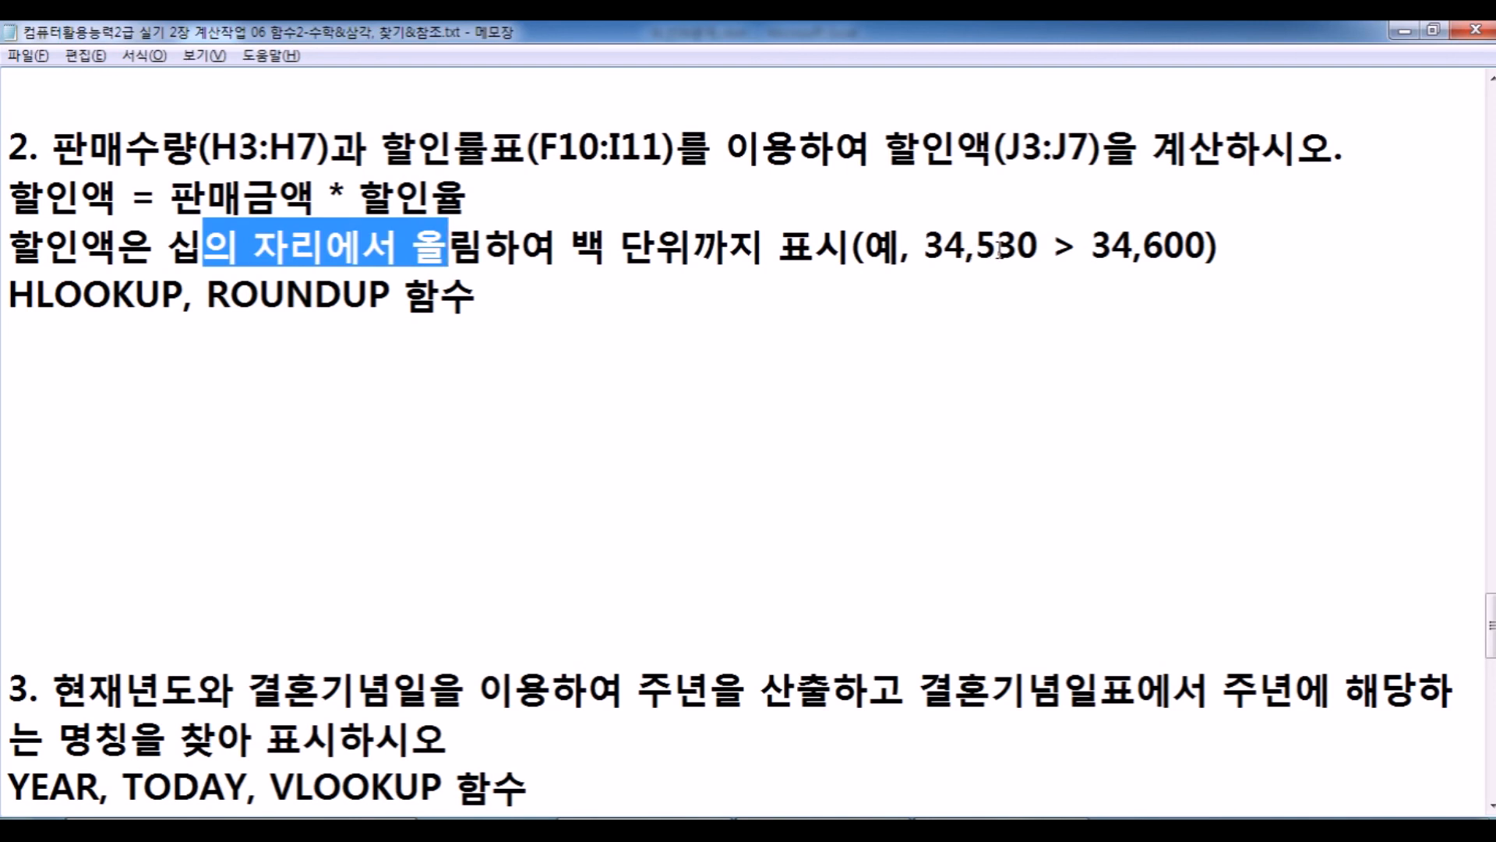
{"action": "left_click_drag", "start_coordinate": [997, 248], "coordinate": [1018, 248]}
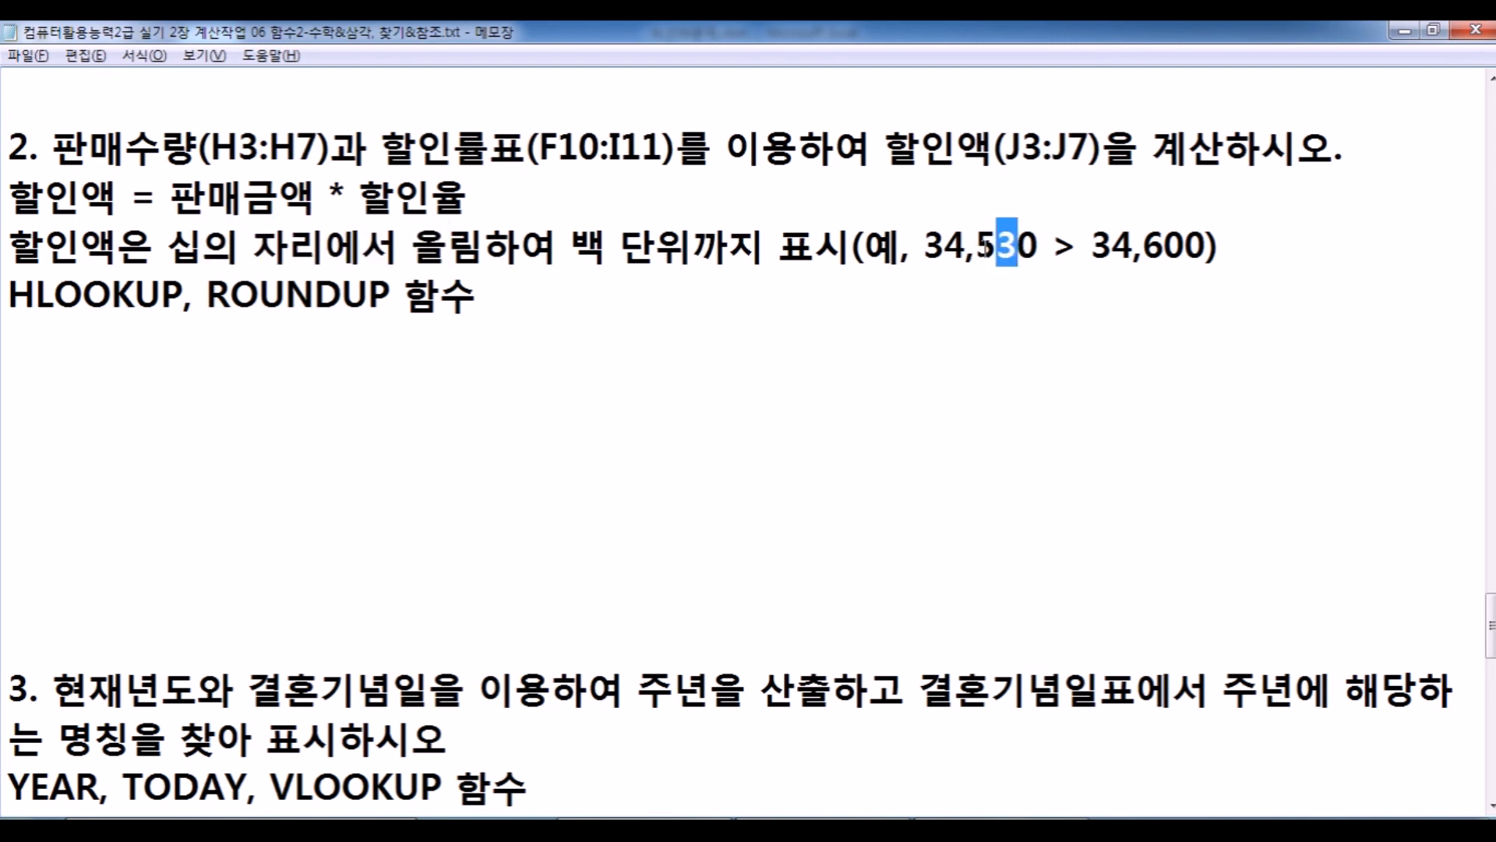
{"action": "left_click_drag", "start_coordinate": [1143, 248], "coordinate": [1207, 248]}
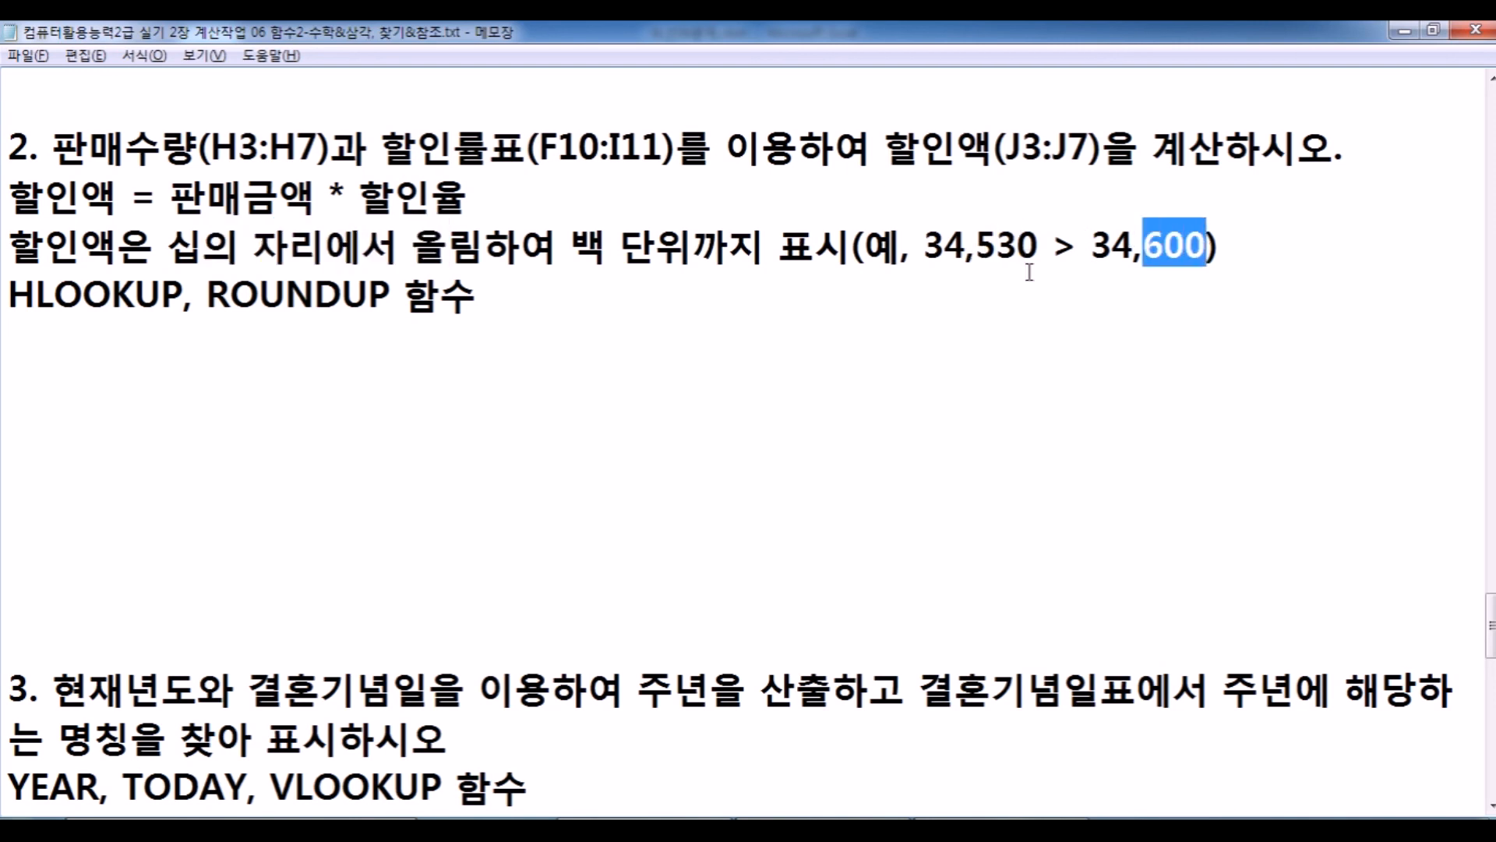
Write the syntax note lines "=ROUND(" and "=ROUNDUP(" under question 2's function hint.
{"action": "left_click", "coordinate": [311, 353]}
{"action": "type", "text": "=ROU"}
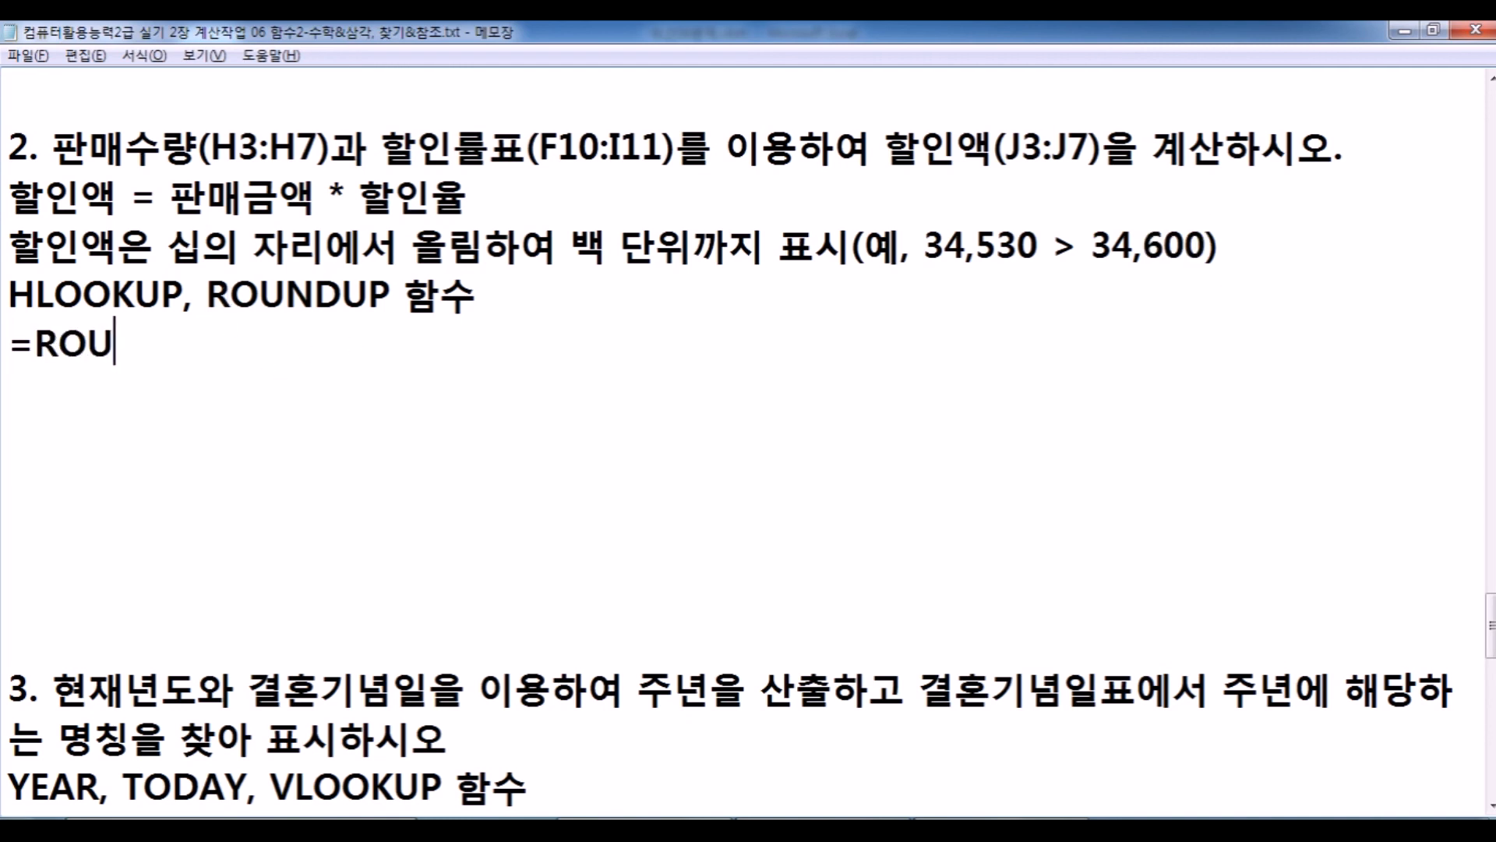
{"action": "type", "text": "NDUP"}
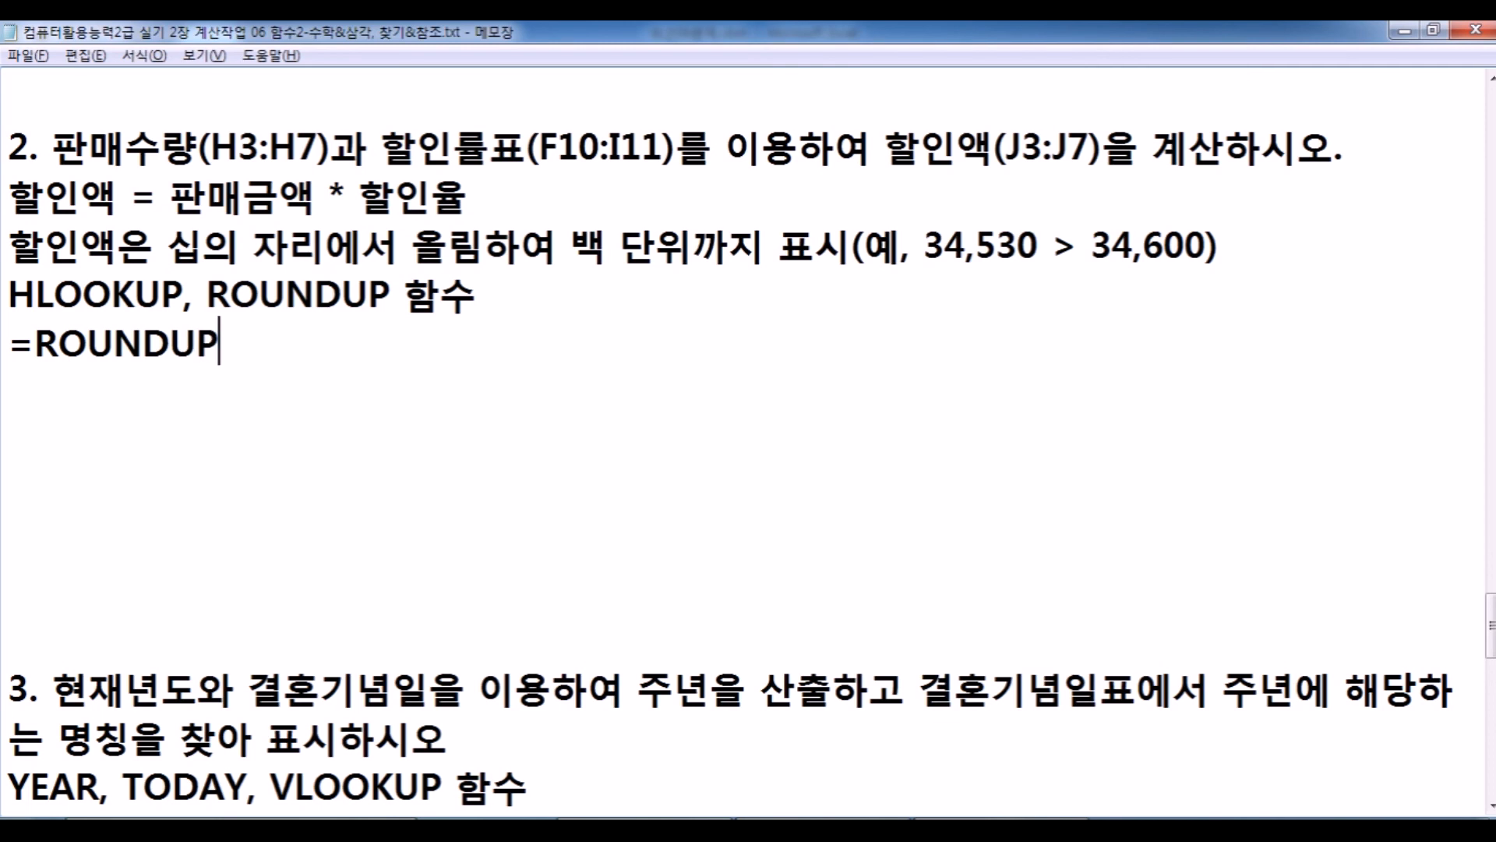
{"action": "key", "text": "BackSpace"}
{"action": "key", "text": "BackSpace"}
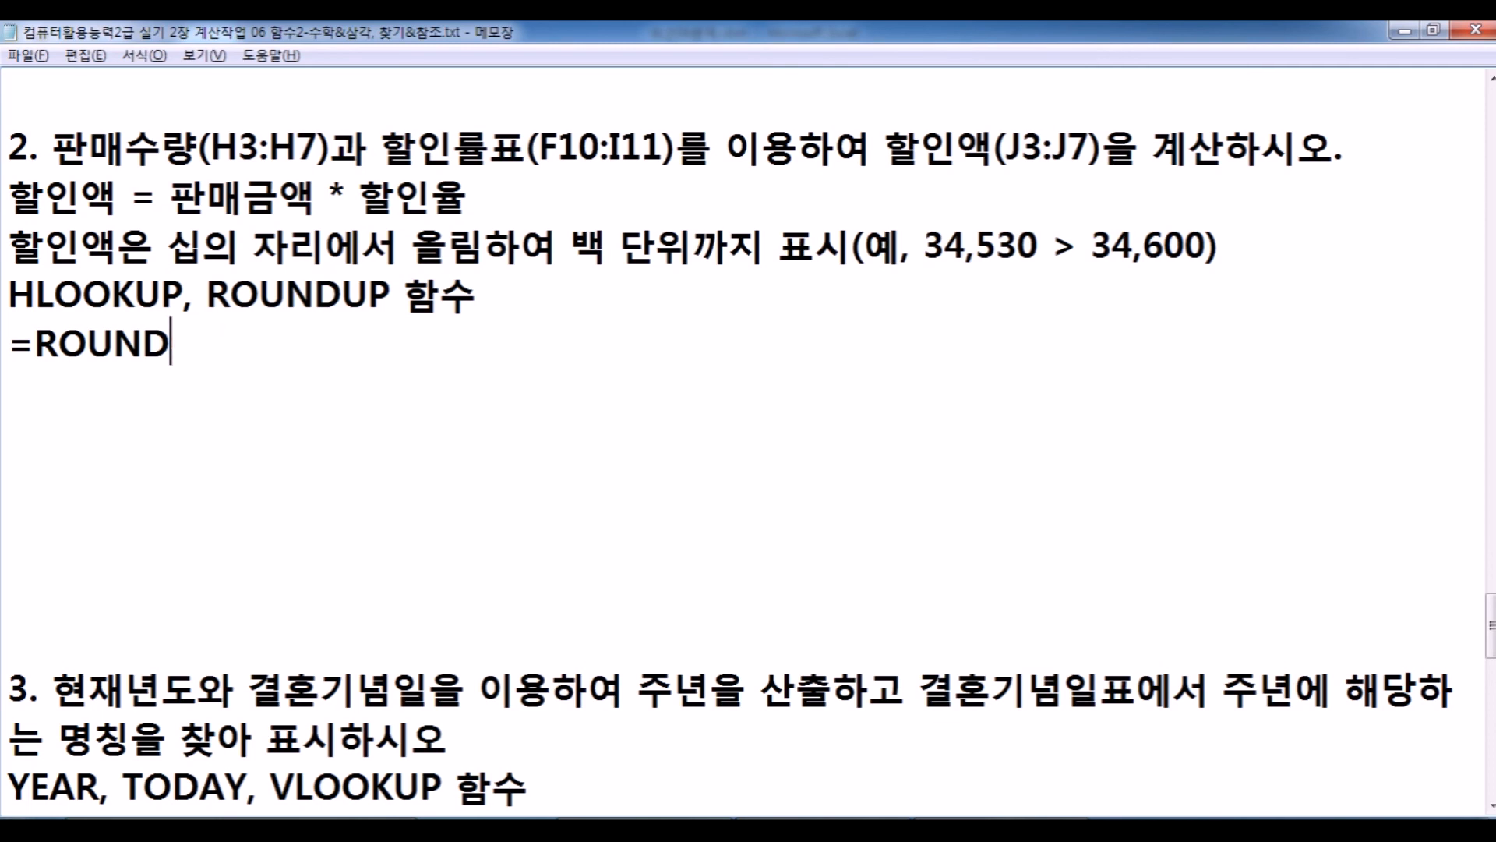
{"action": "key", "text": "Return"}
{"action": "type", "text": "=ROUND"}
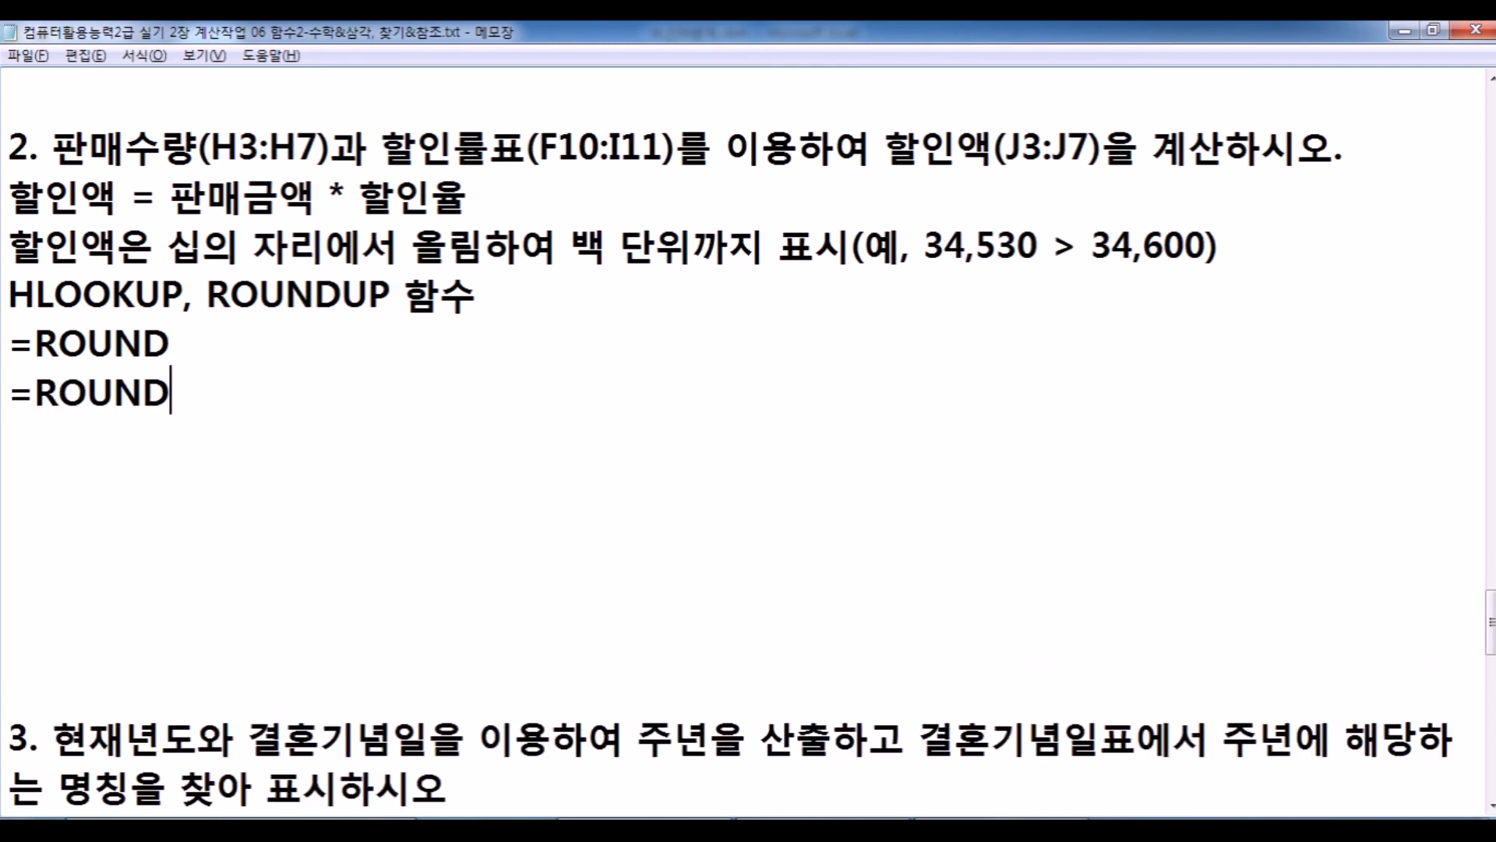
{"action": "type", "text": "UP("}
{"action": "key", "text": "Return"}
{"action": "key", "text": "Up"}
{"action": "key", "text": "Up"}
{"action": "key", "text": "End"}
{"action": "type", "text": "("}
Add a third note line "=ROUNDDOWN(" below ROUNDUP and return to the end of the ROUND line.
{"action": "key", "text": "Down"}
{"action": "key", "text": "Down"}
{"action": "type", "text": "=ROU"}
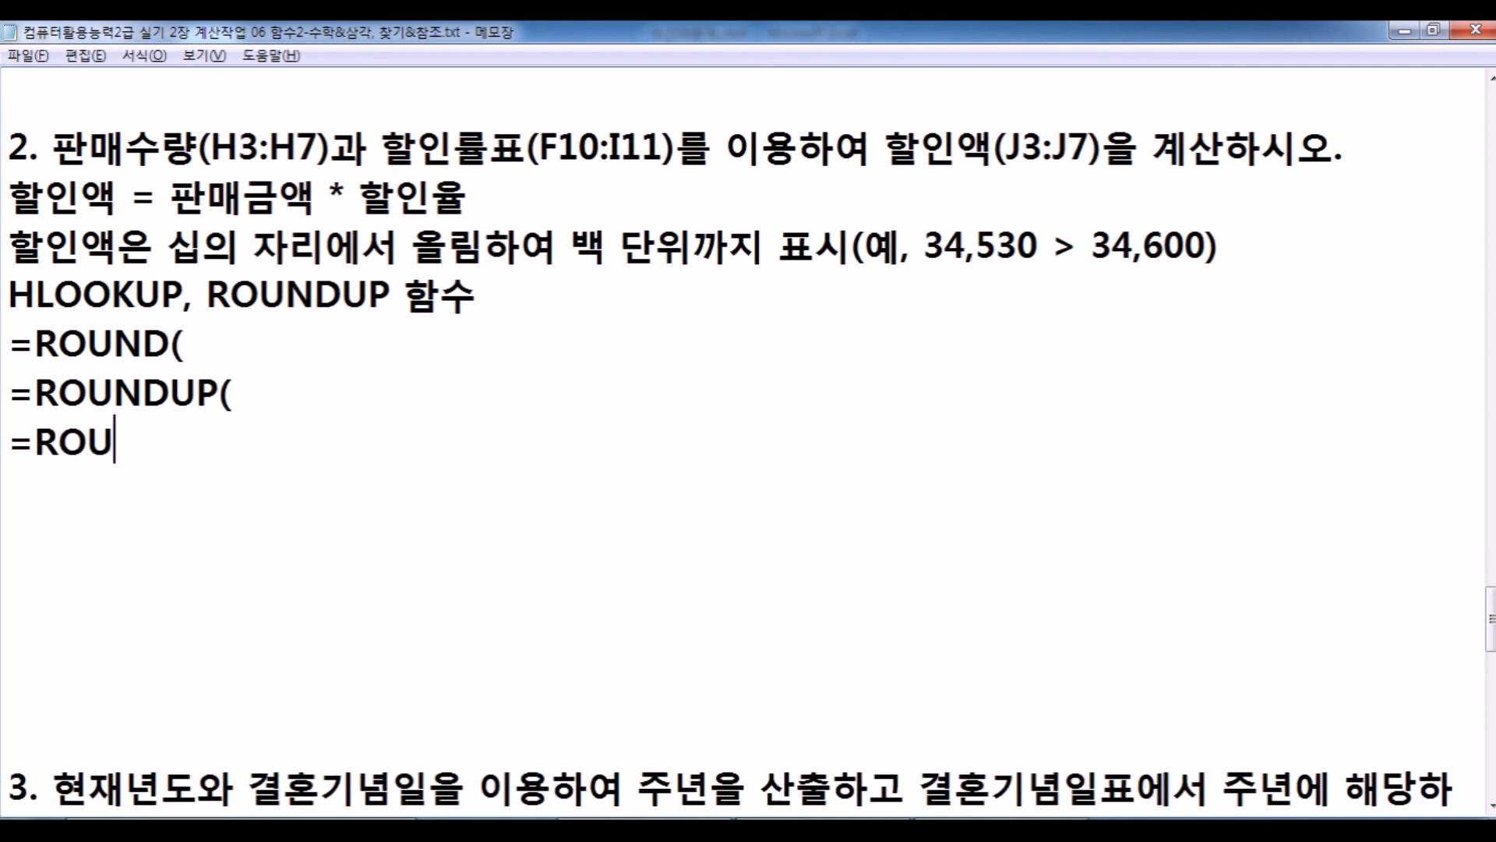
{"action": "type", "text": "NDDOWN("}
{"action": "key", "text": "Up"}
{"action": "key", "text": "Up"}
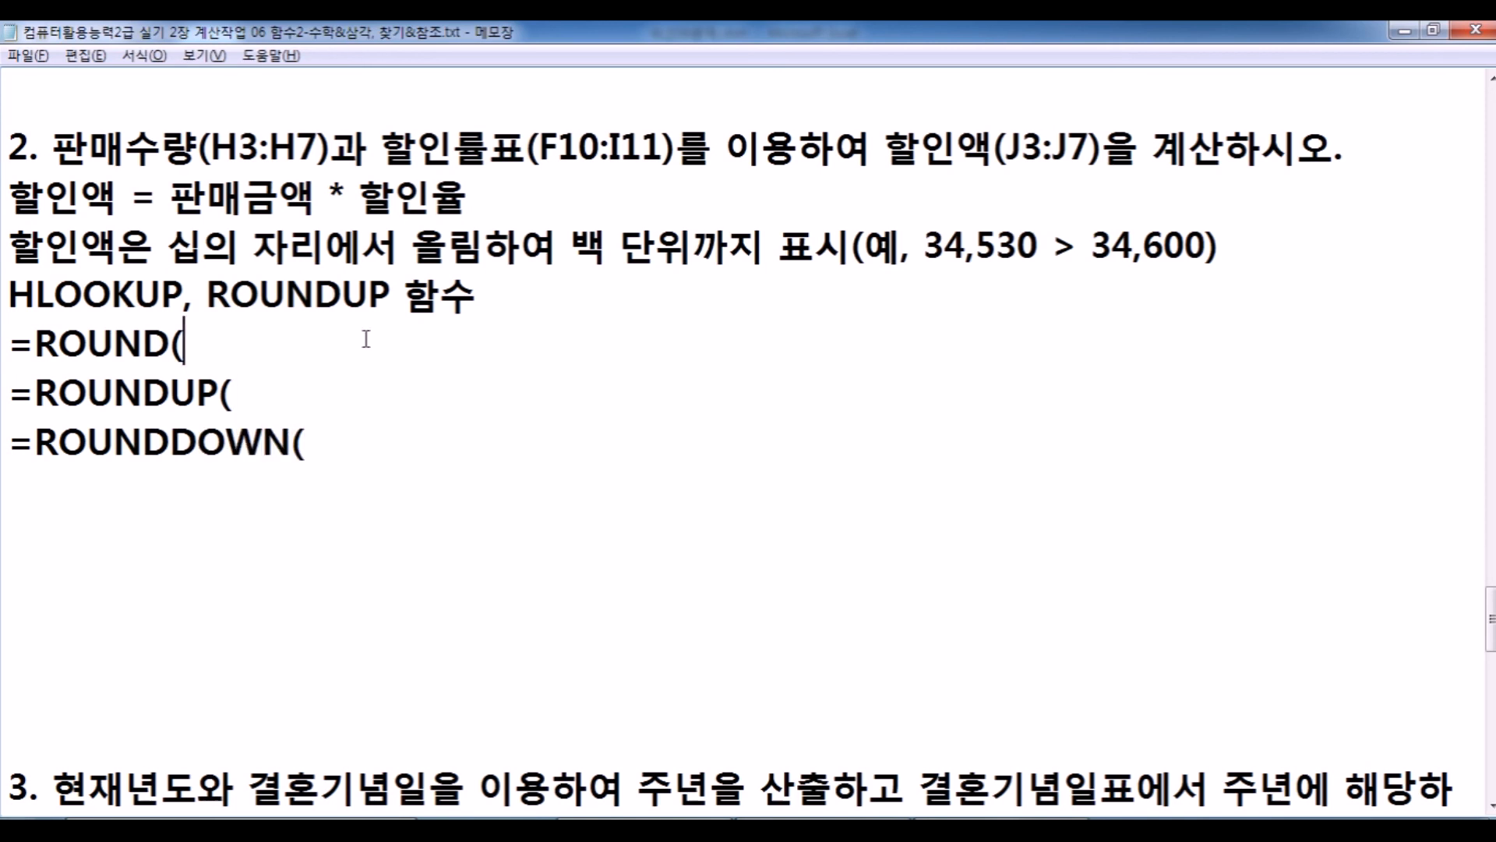